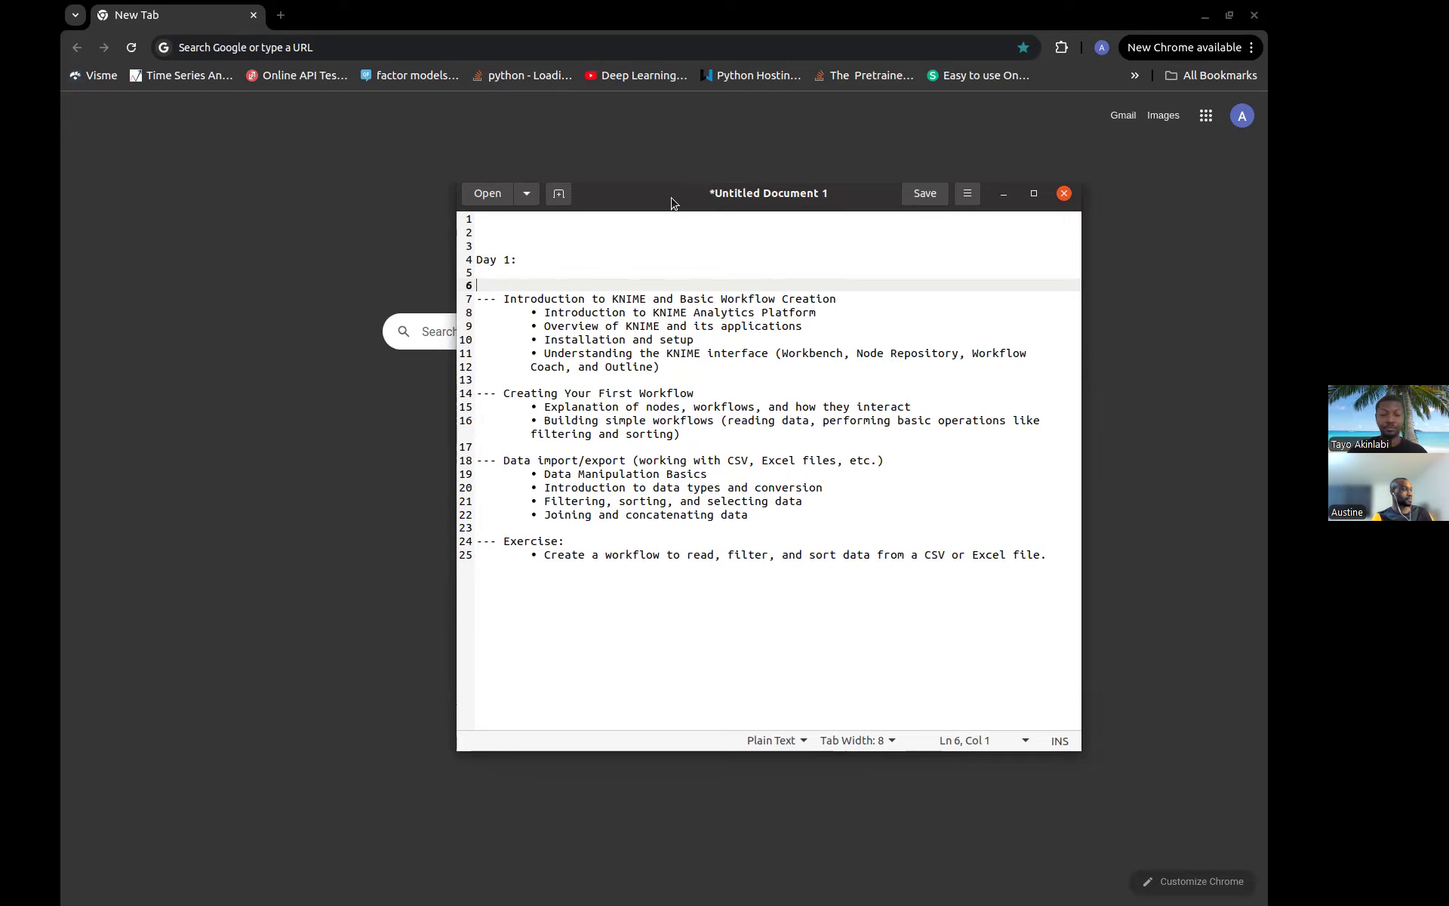
Move the course outline window out of the way, search Google for knime and open the KNIME website
left_click_drag(672, 203, 1393, 265)
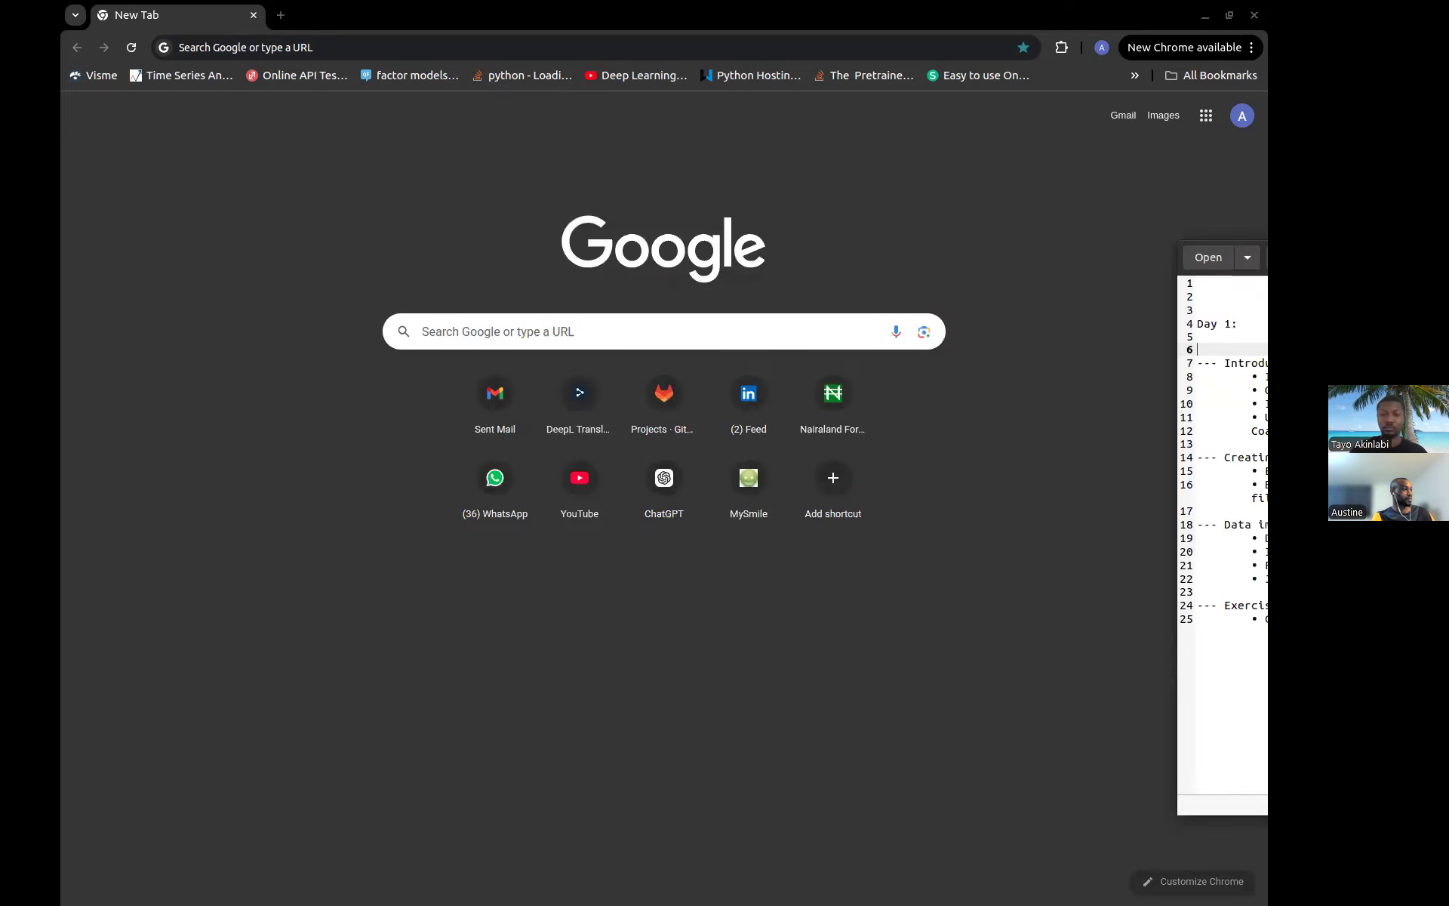
left_click(384, 48)
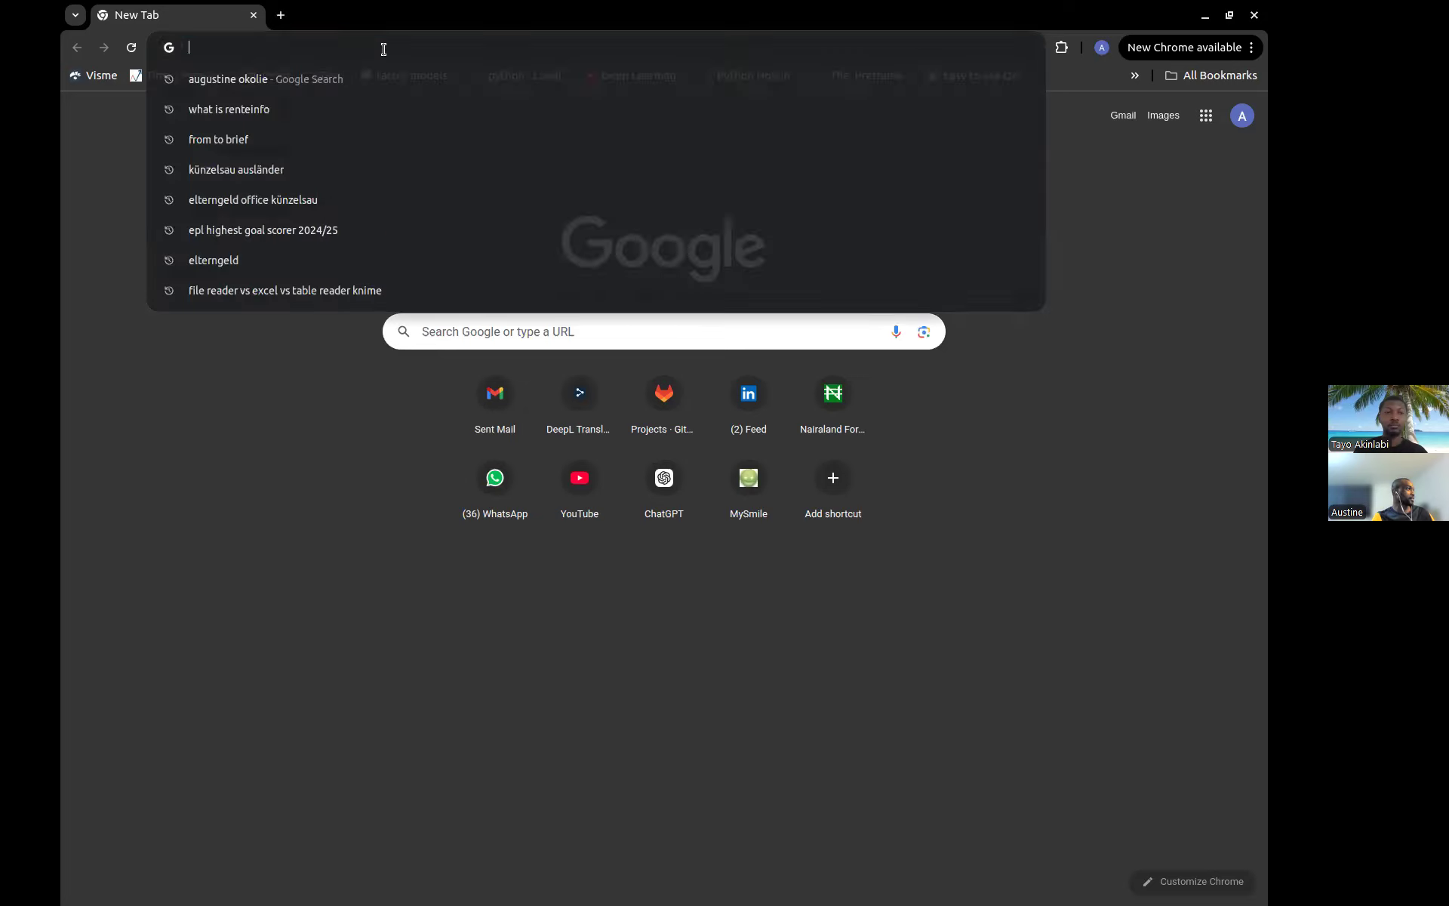
type("knime")
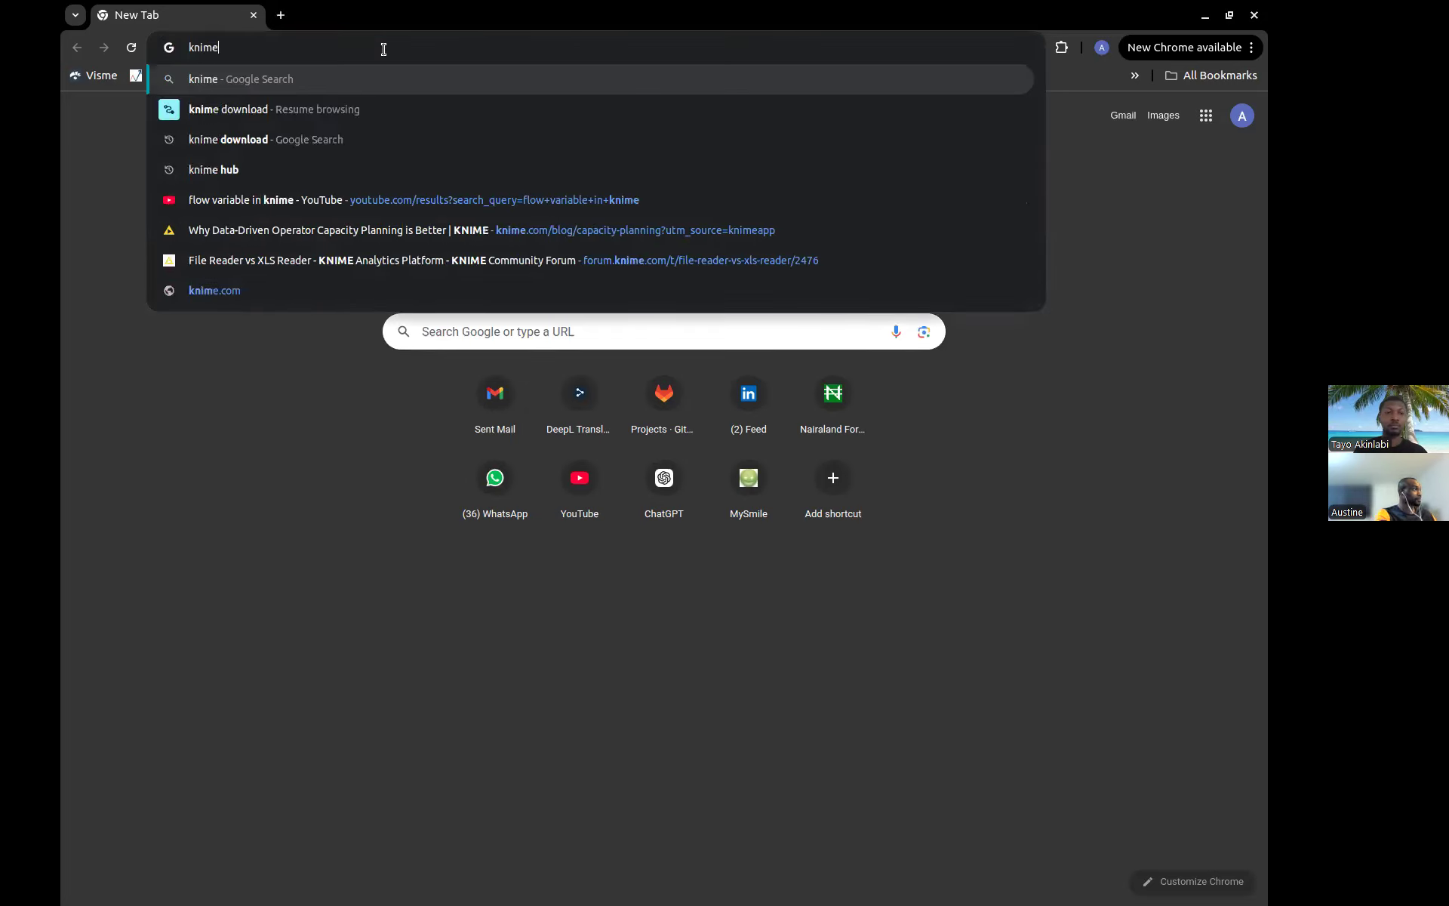
key("Return")
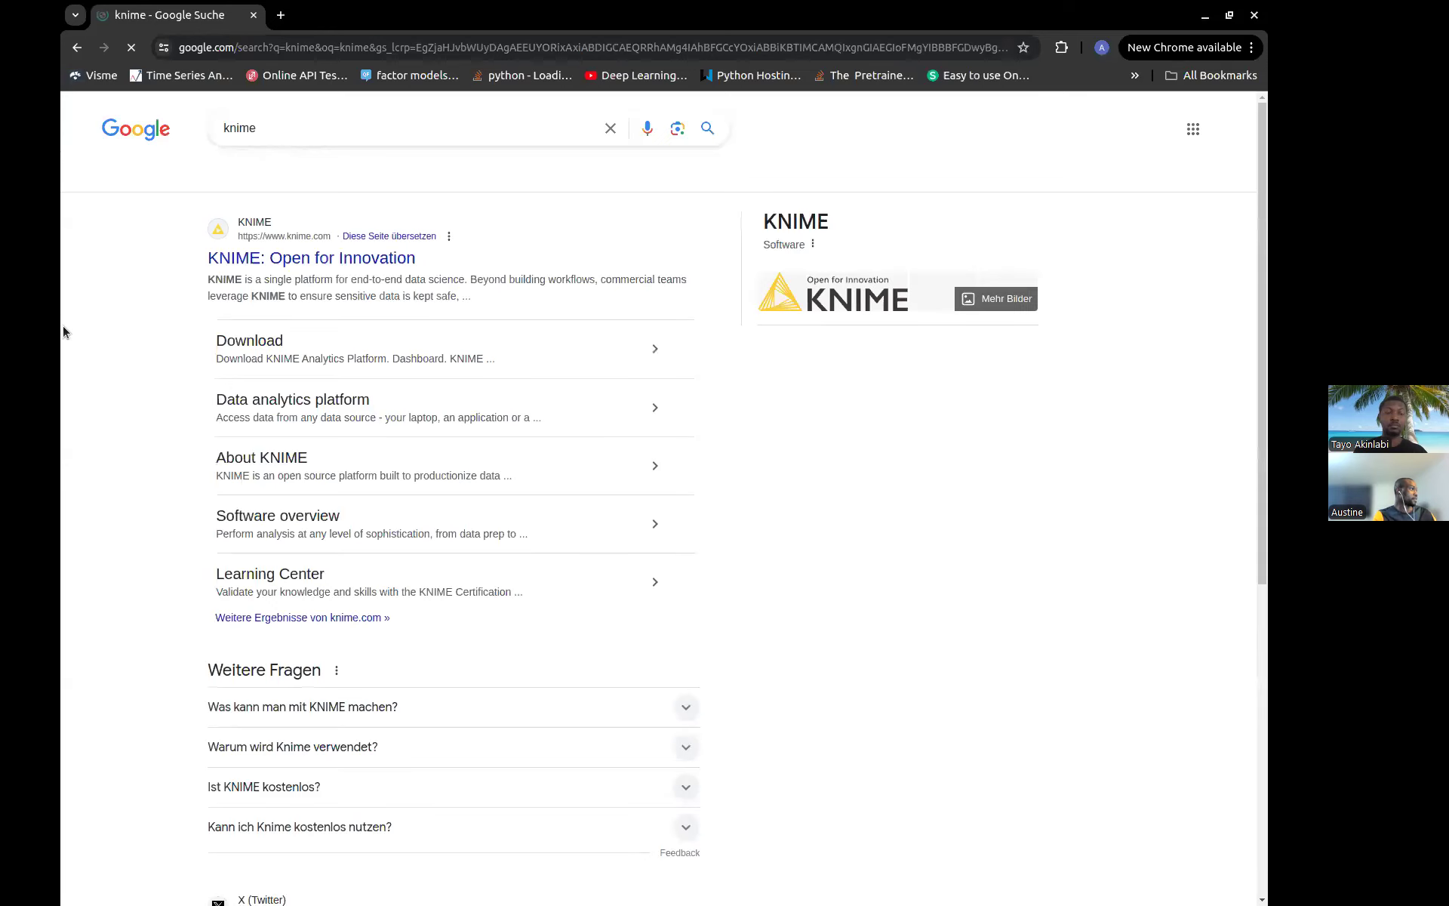
left_click(340, 259)
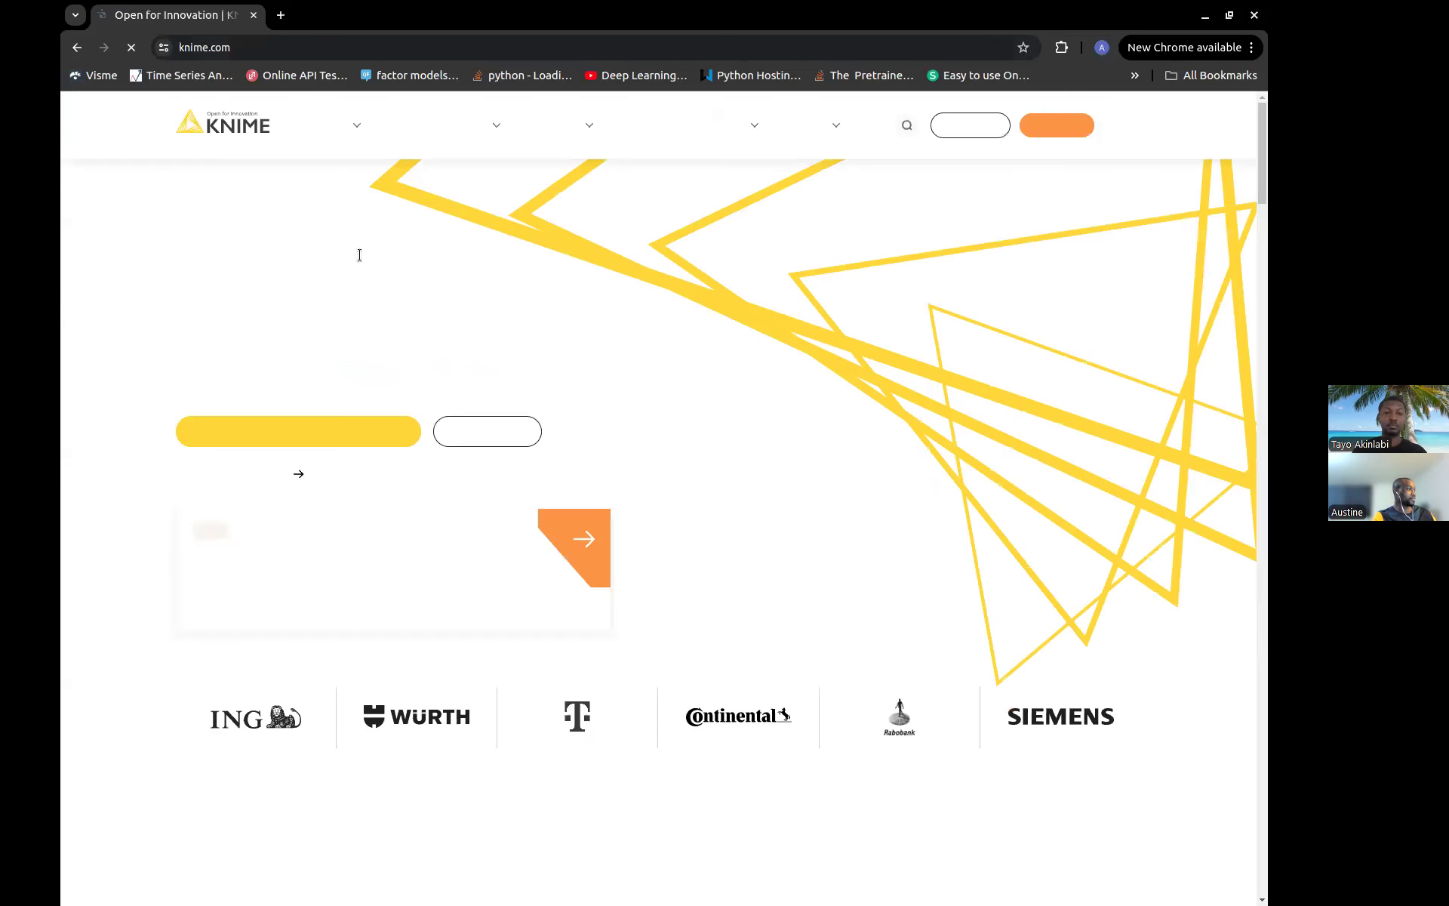
Review the KNIME homepage from the introduction through the visual workflow and data solution sections to the customer testimonials
scroll(875, 410, "down", 3)
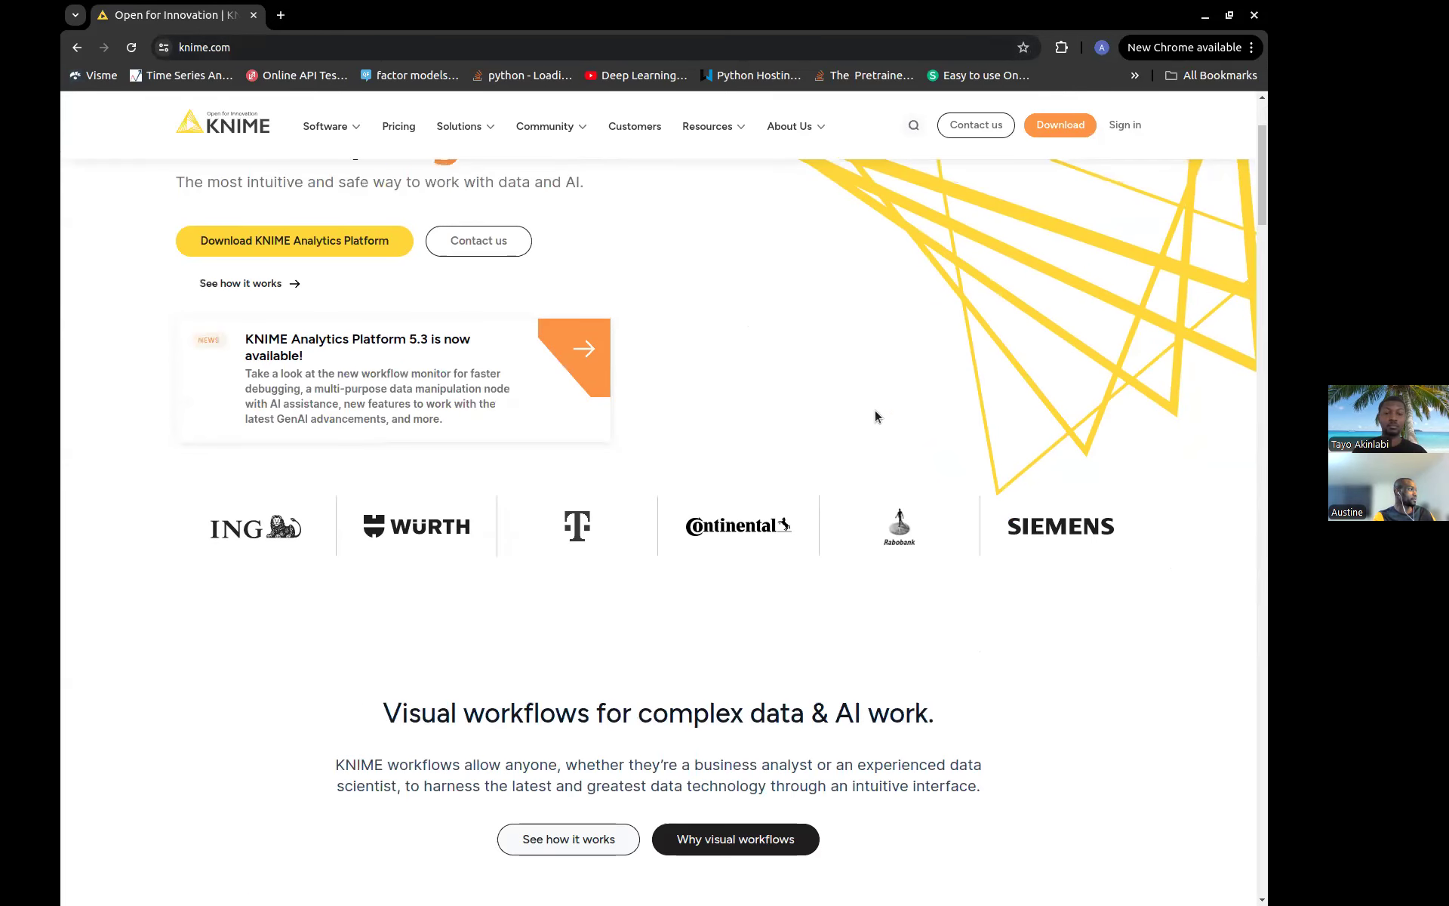
scroll(875, 410, "up", 3)
scroll(875, 414, "down", 3)
scroll(492, 283, "up", 3)
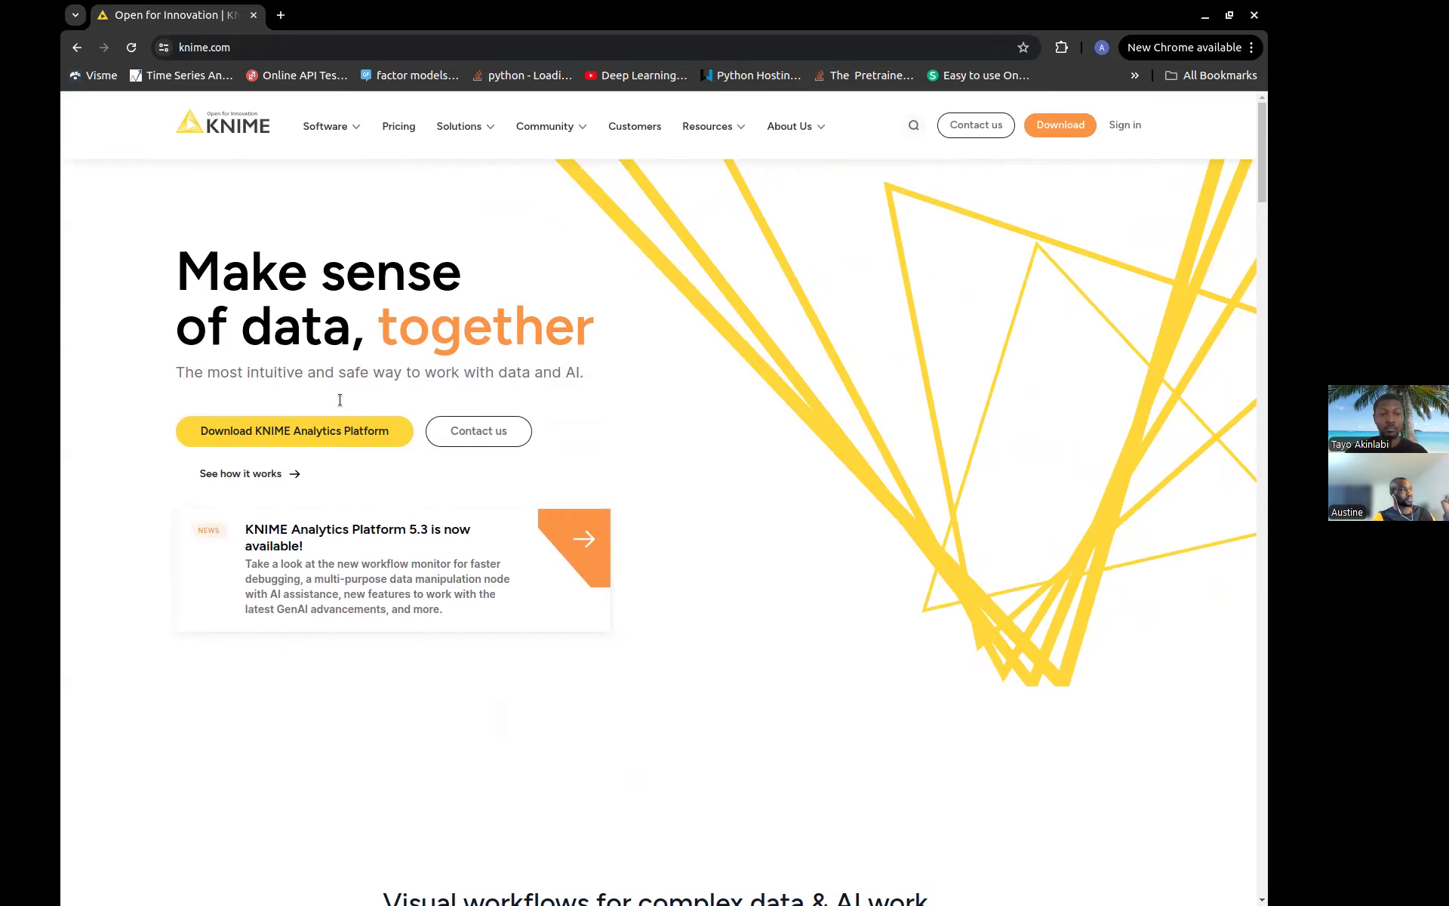
scroll(691, 477, "down", 15)
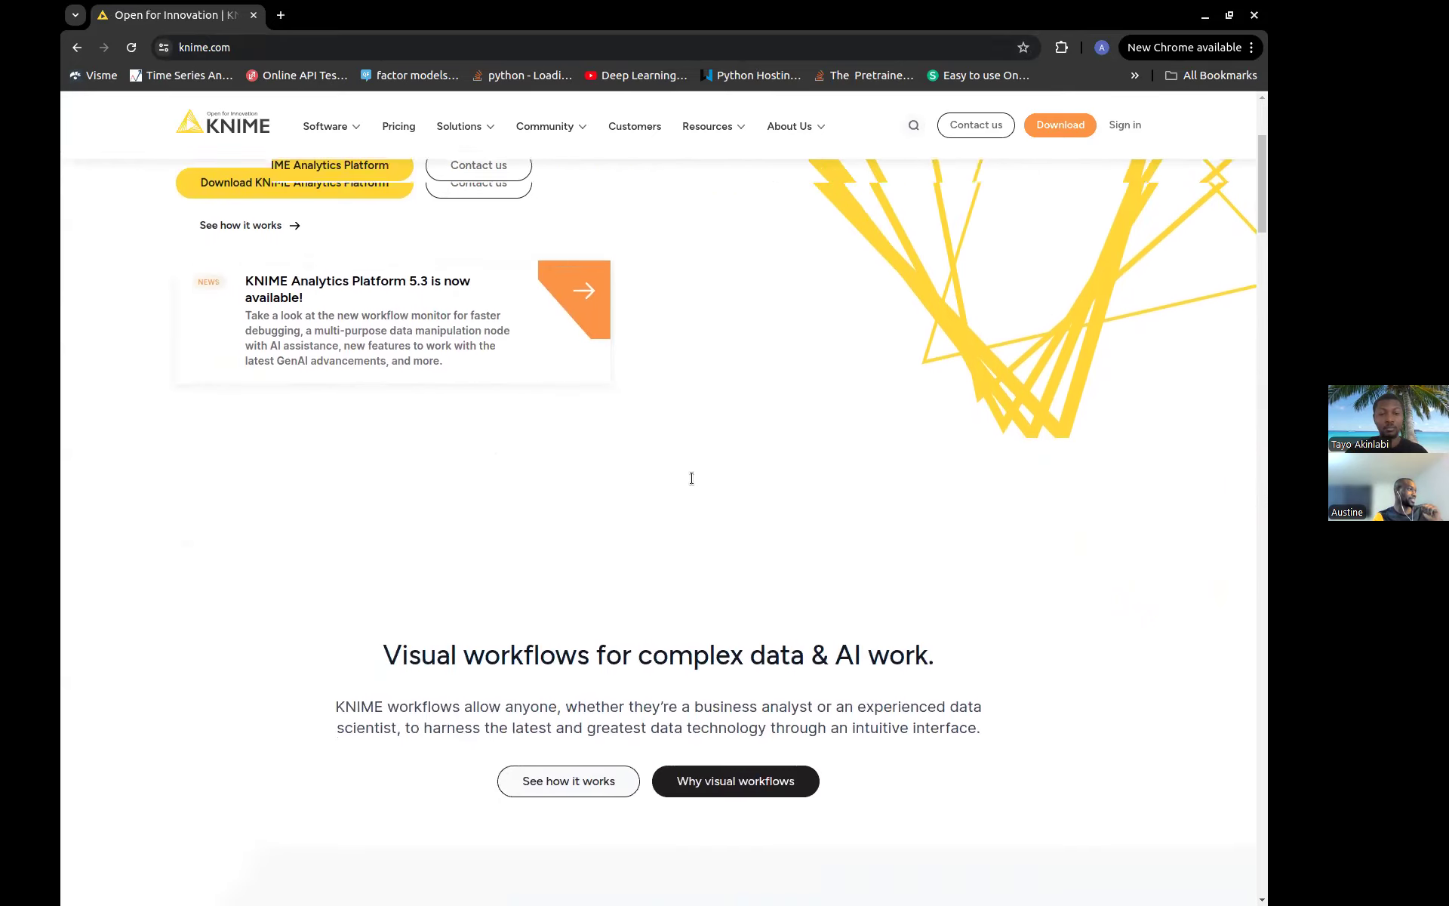
scroll(691, 478, "down", 4)
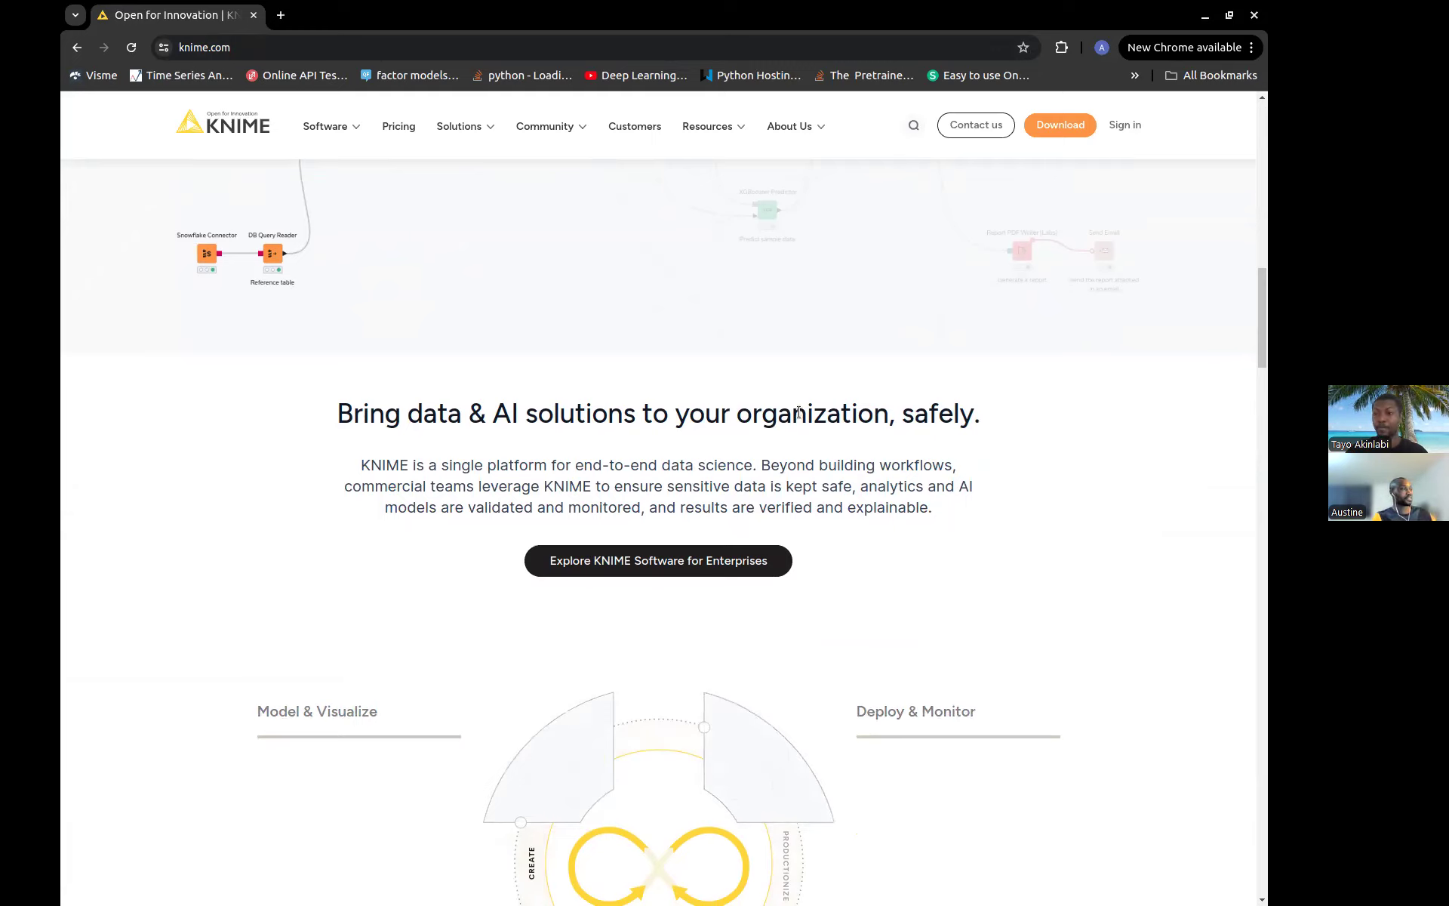
scroll(867, 485, "down", 5)
scroll(866, 486, "up", 7)
scroll(867, 486, "down", 10)
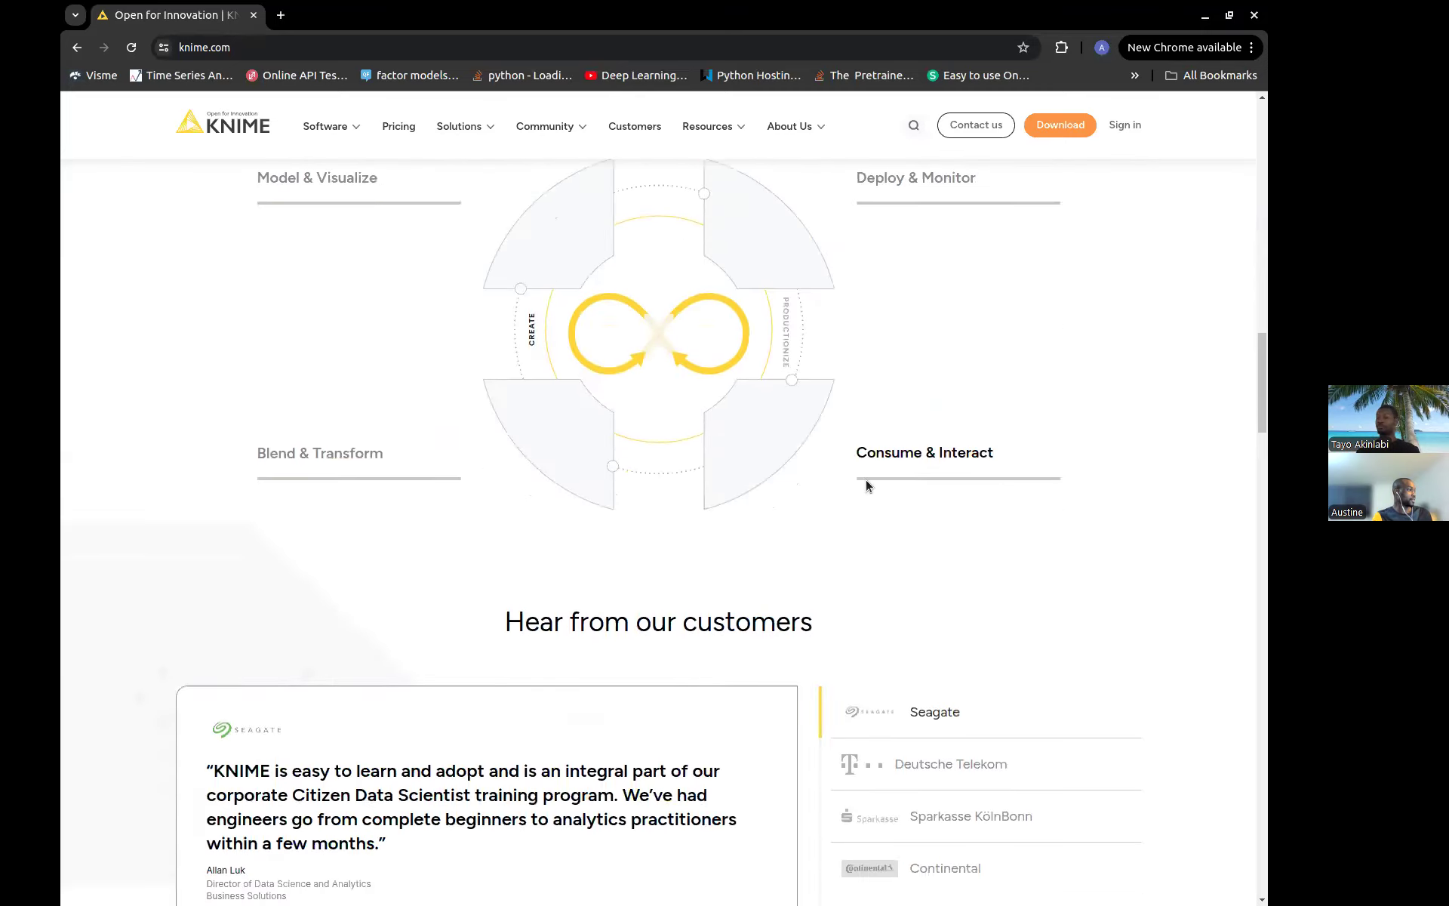
scroll(867, 485, "down", 7)
scroll(866, 485, "up", 2)
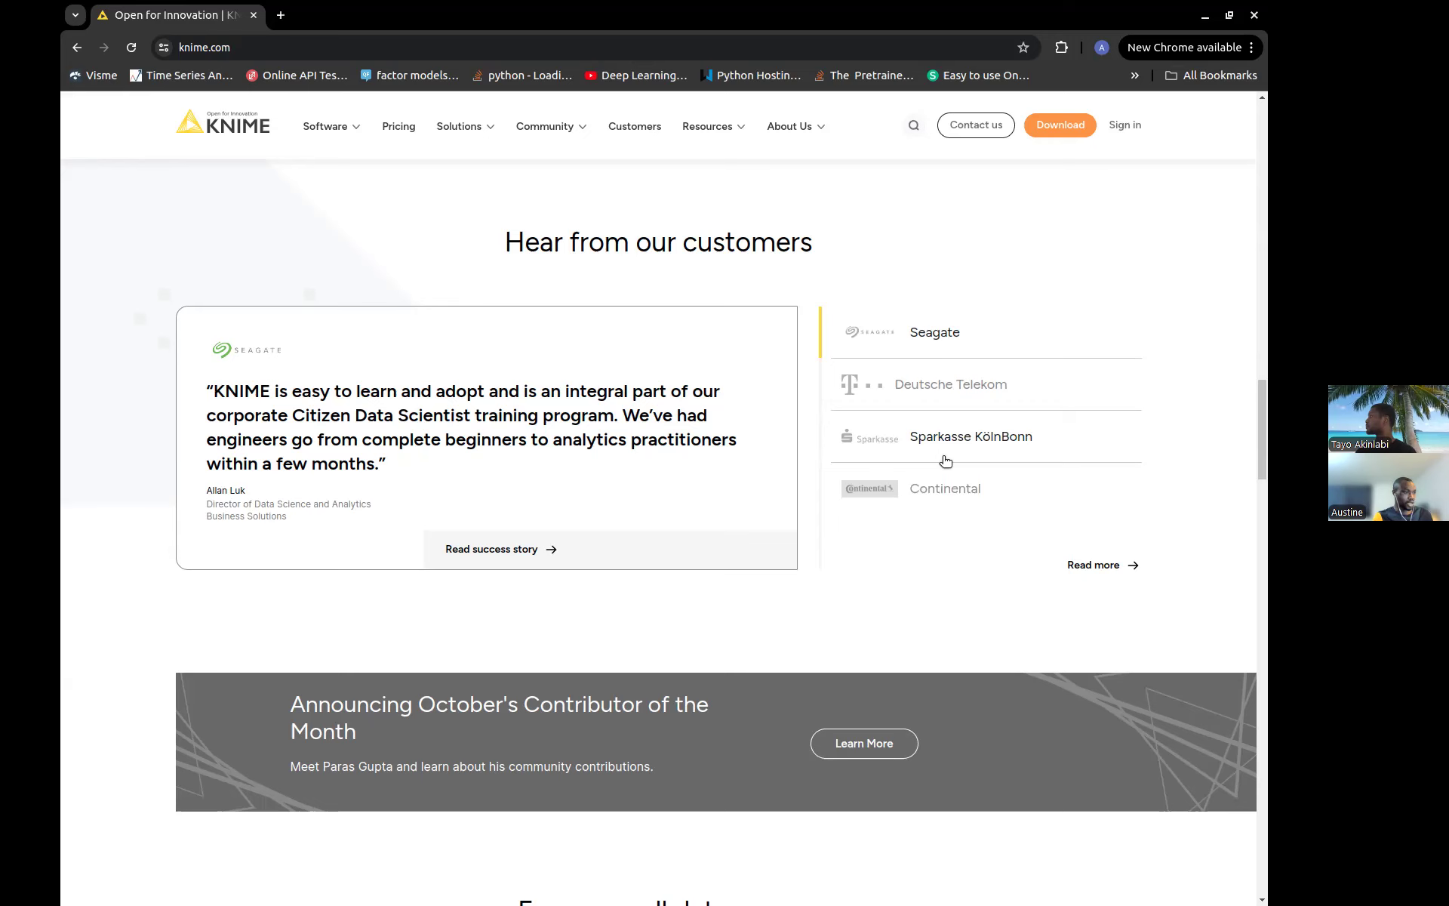
Read the "Empower all data users" section covering business experts, data experts, end users and MLOps, and return to the homepage's start
scroll(838, 520, "down", 7)
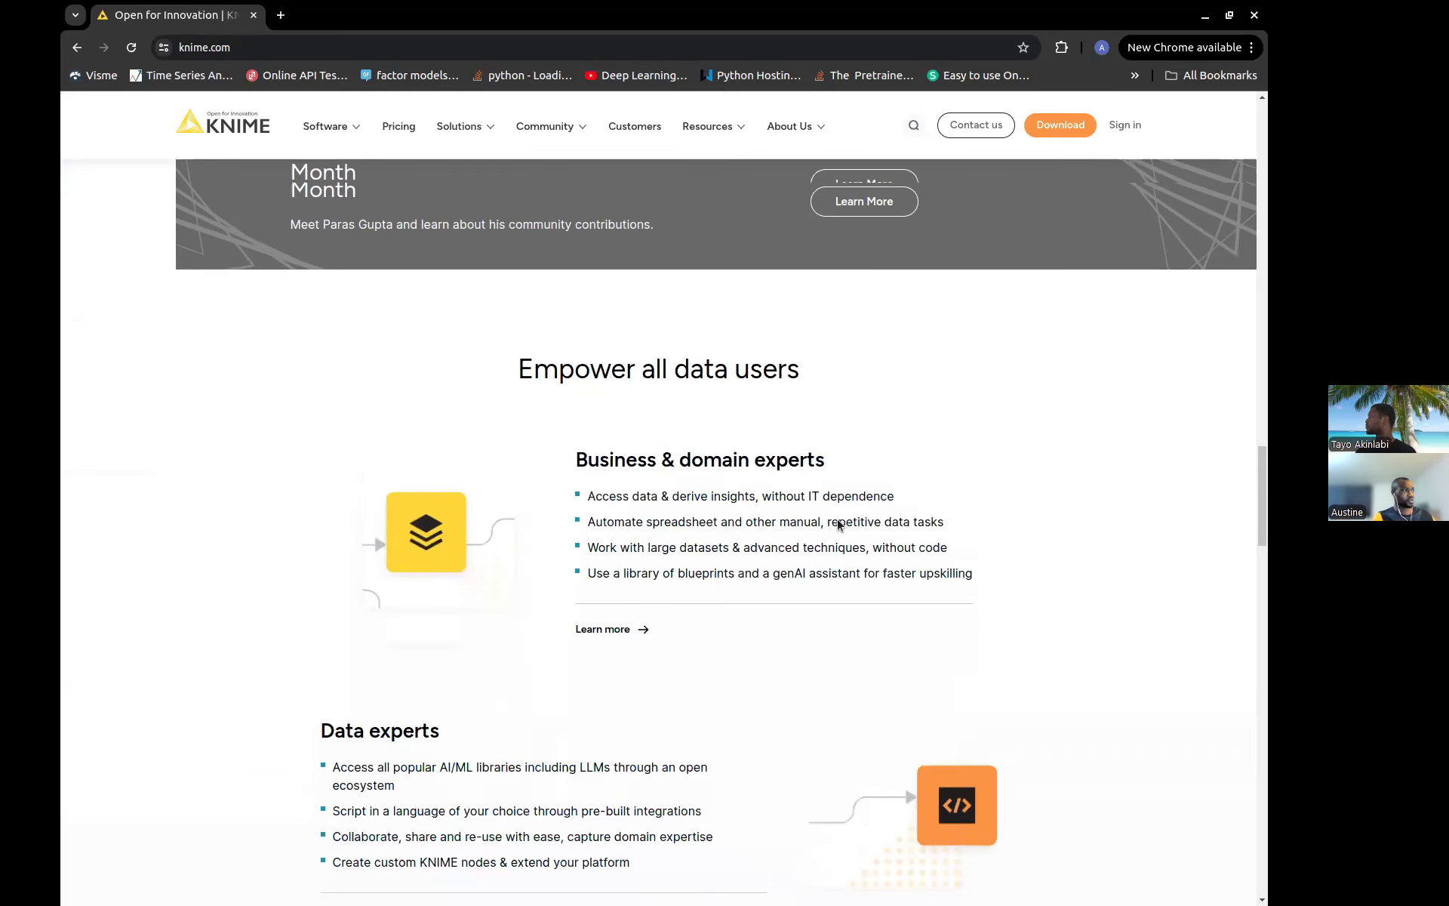
scroll(836, 521, "down", 2)
scroll(838, 525, "down", 3)
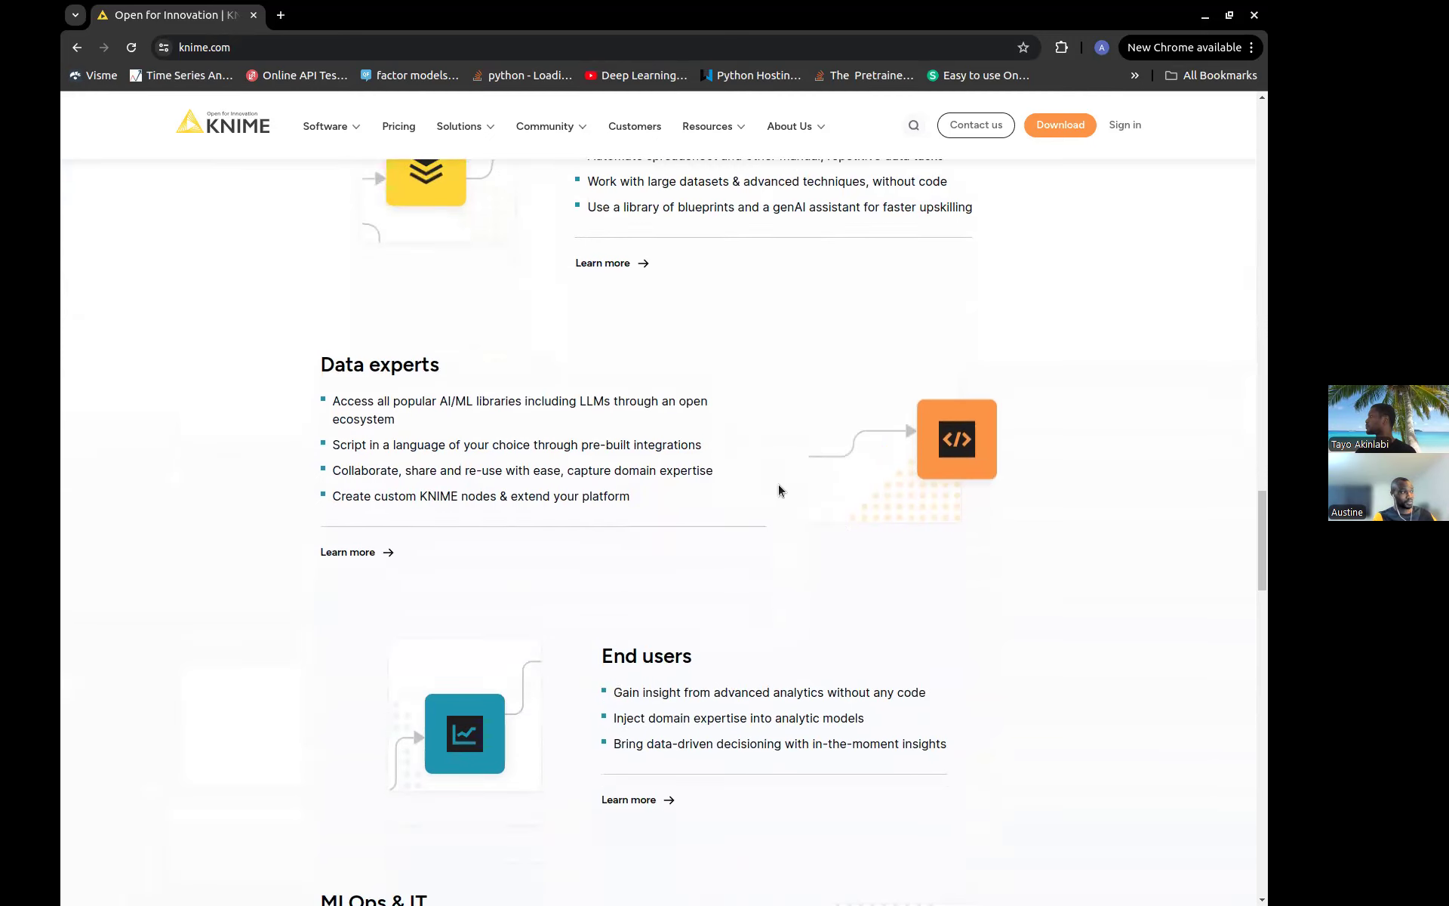
scroll(778, 490, "down", 1)
scroll(779, 491, "up", 6)
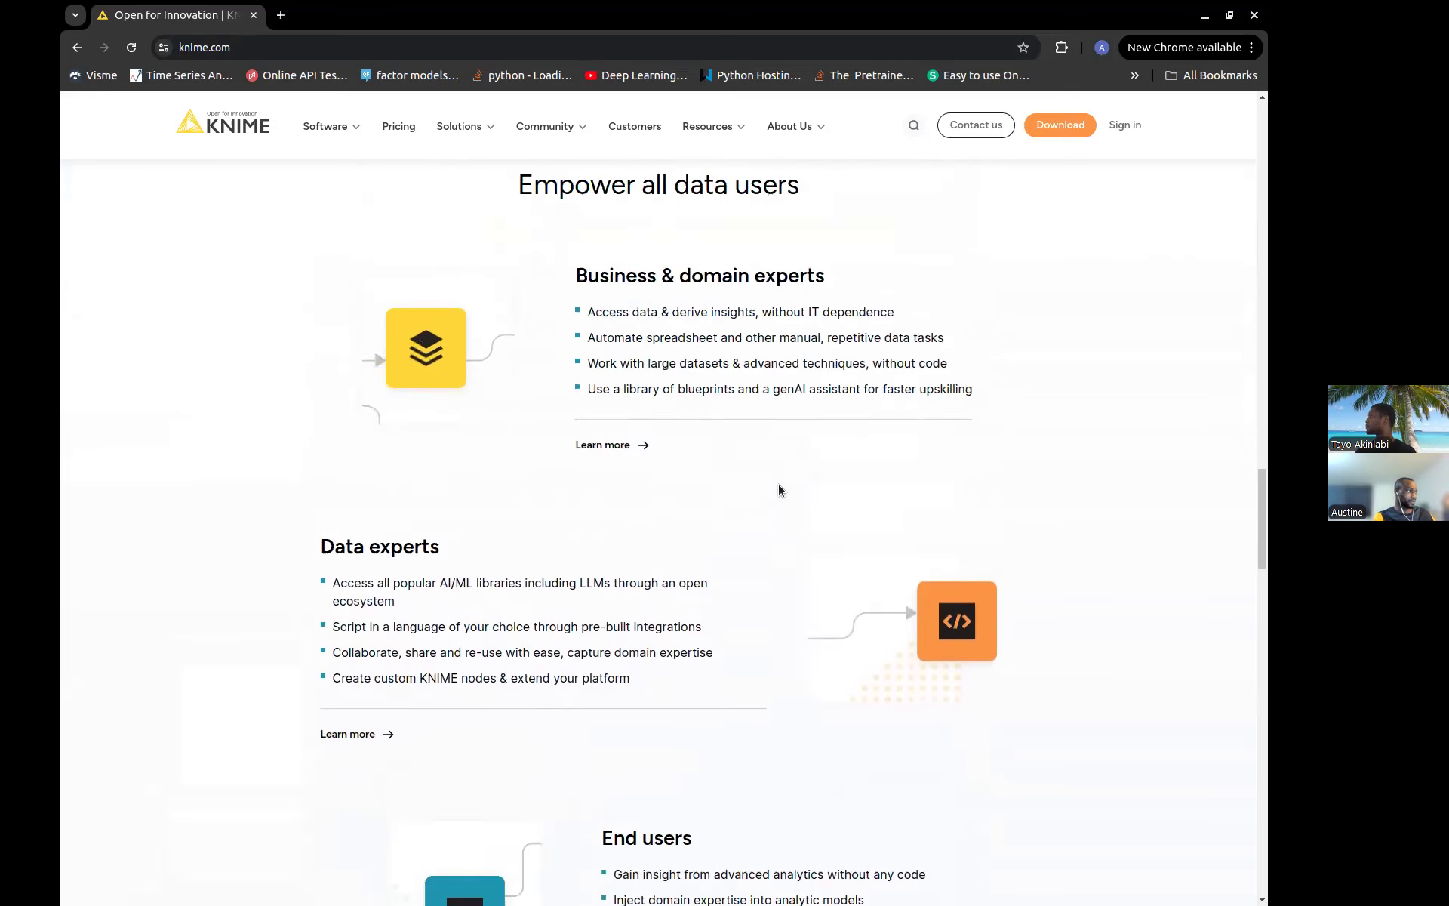
scroll(779, 490, "down", 2)
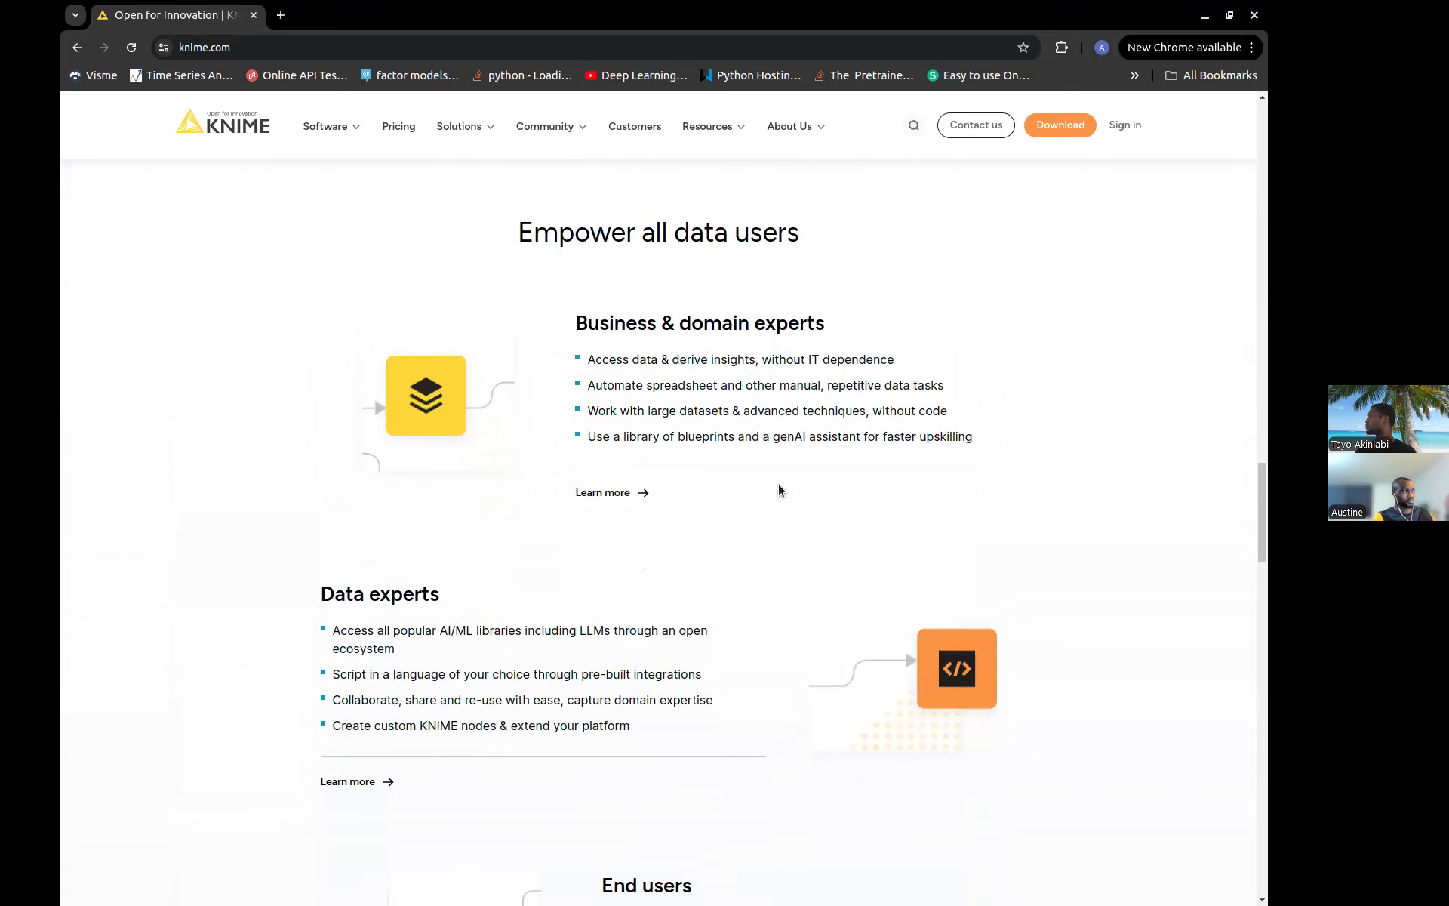
scroll(779, 490, "down", 1)
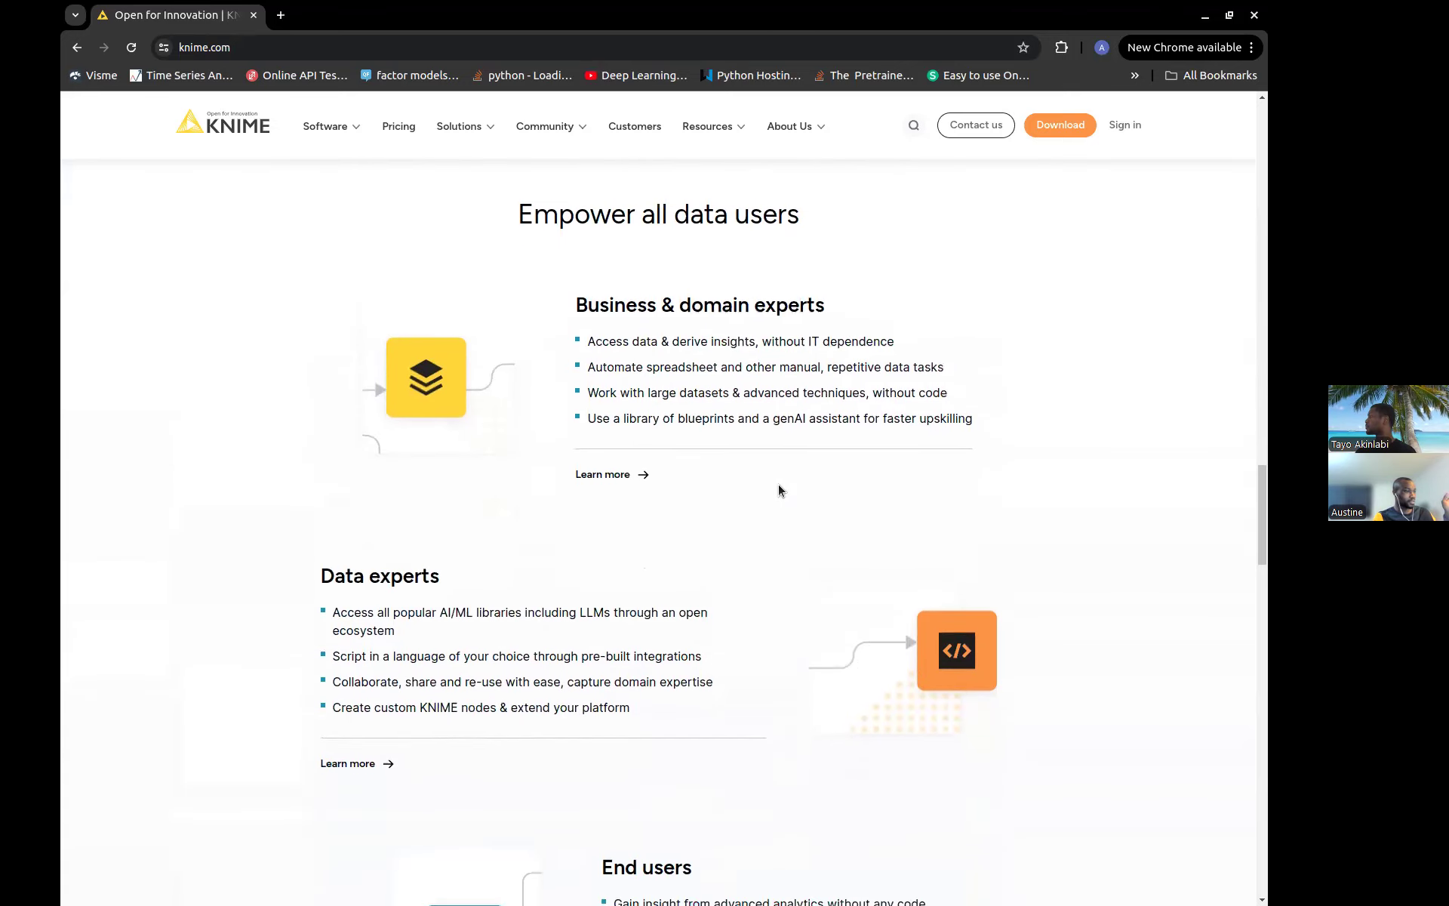
scroll(779, 490, "up", 1)
scroll(779, 491, "down", 1)
scroll(779, 490, "up", 1)
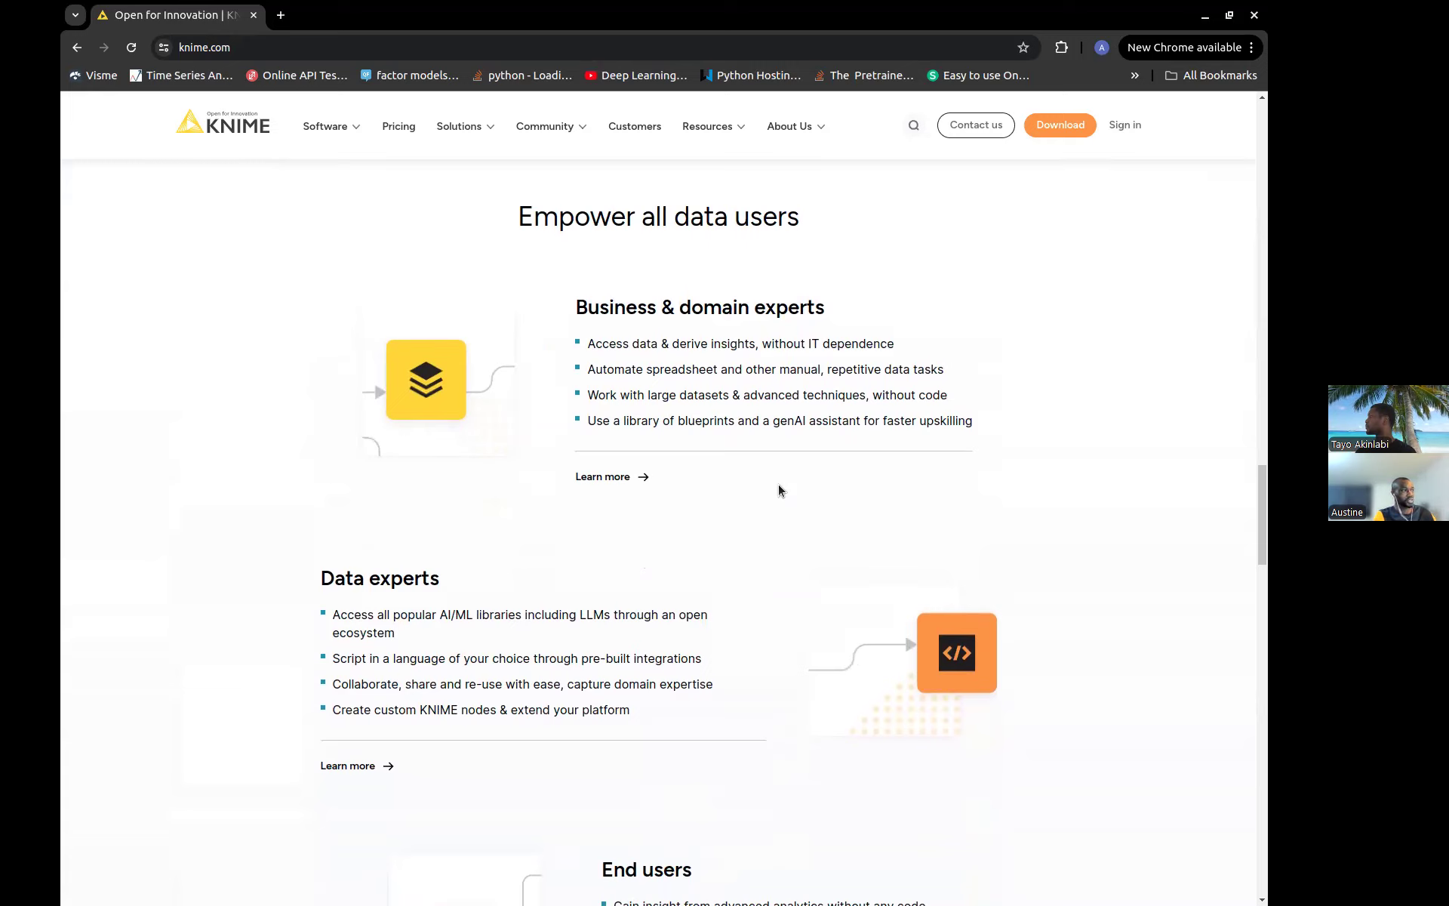
scroll(779, 491, "down", 5)
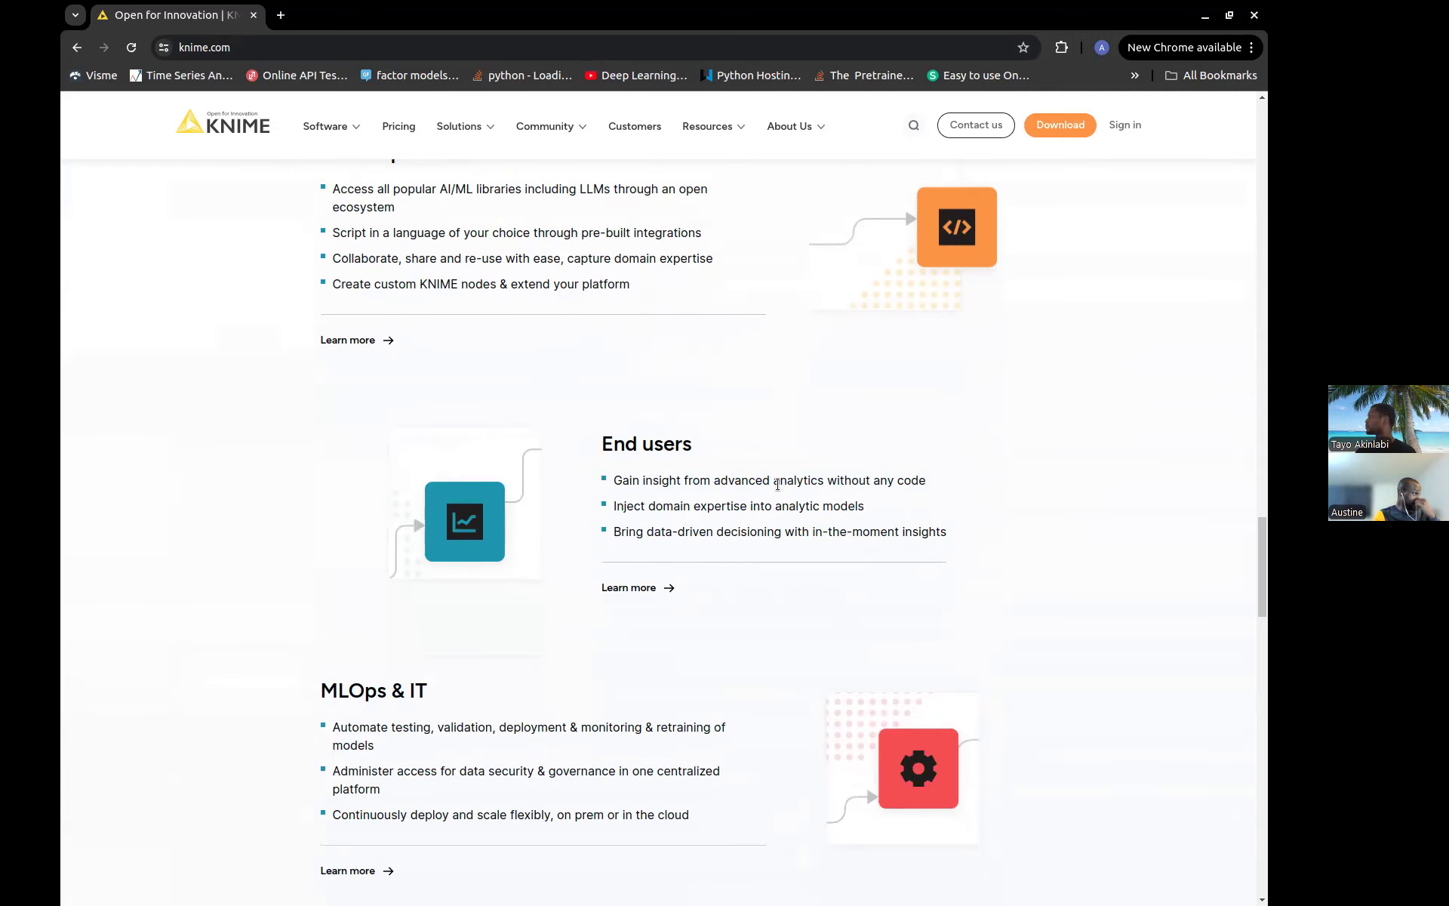
scroll(778, 485, "down", 1)
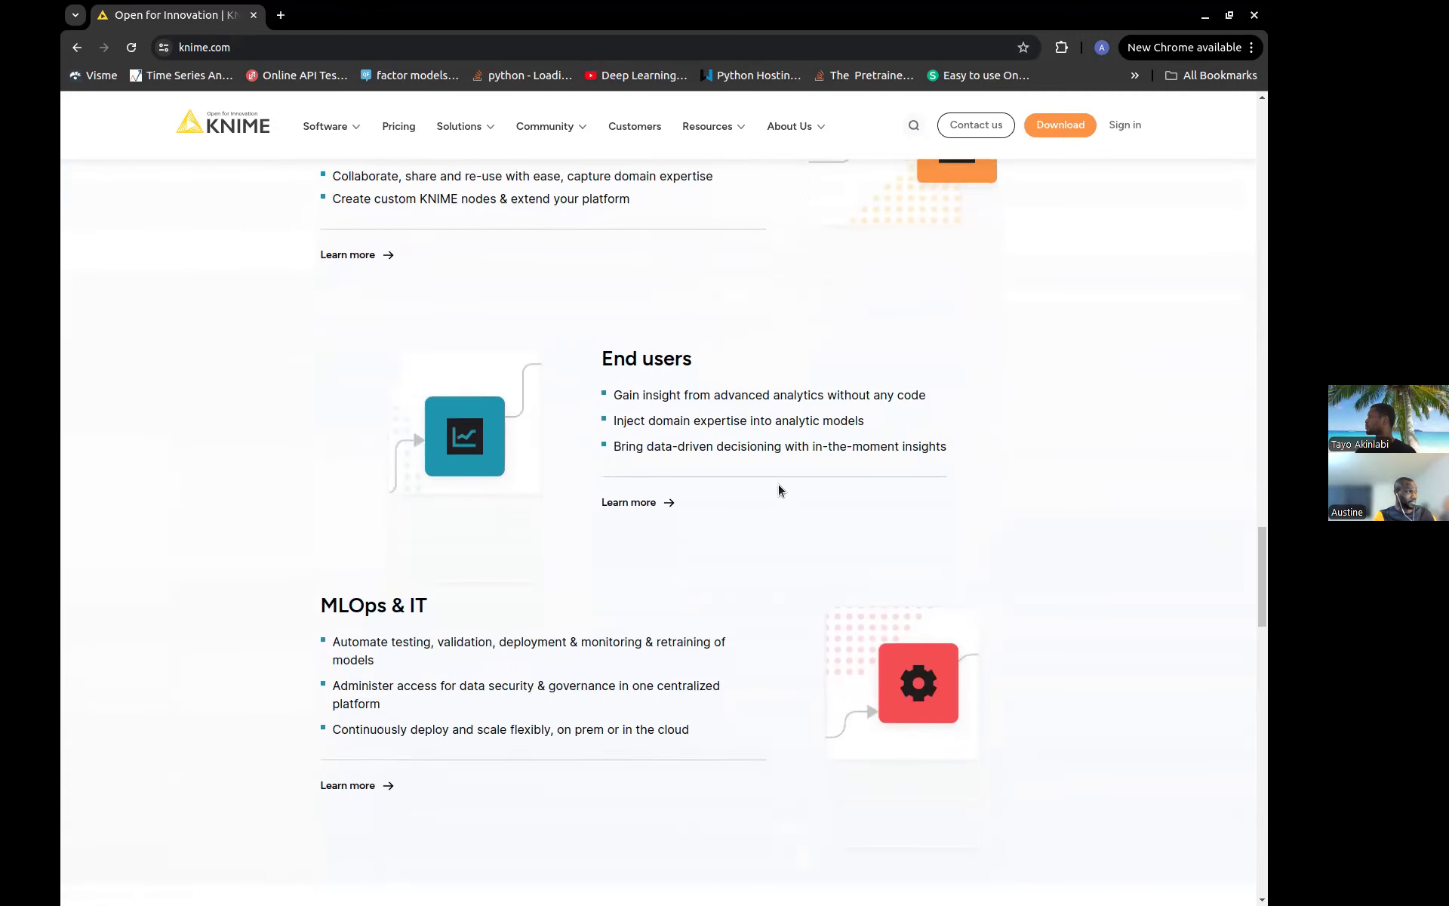
scroll(778, 485, "up", 3)
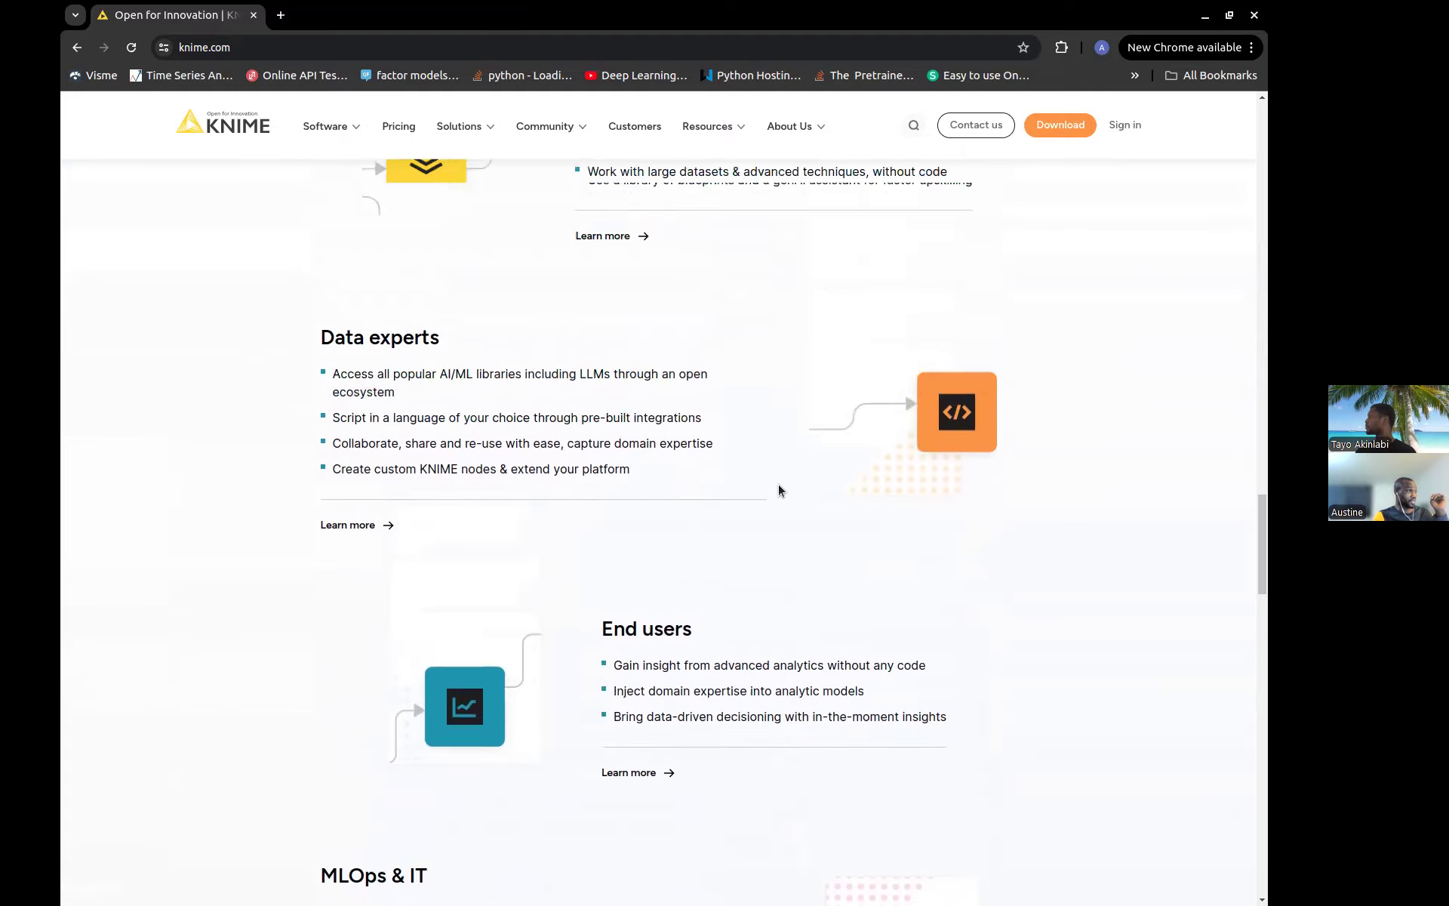
scroll(779, 491, "up", 15)
scroll(779, 489, "up", 7)
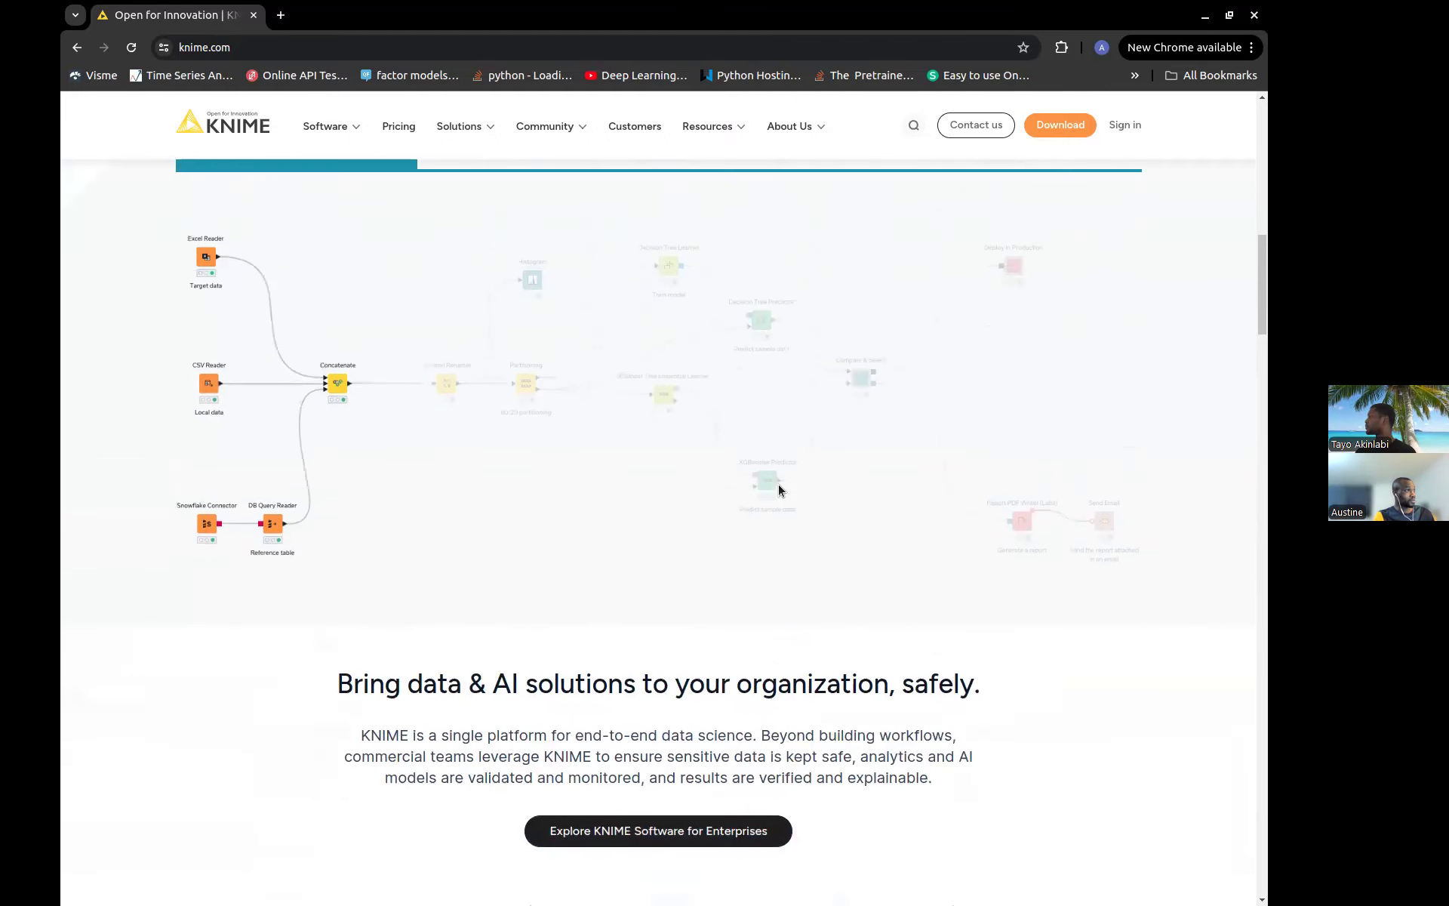
scroll(779, 489, "up", 12)
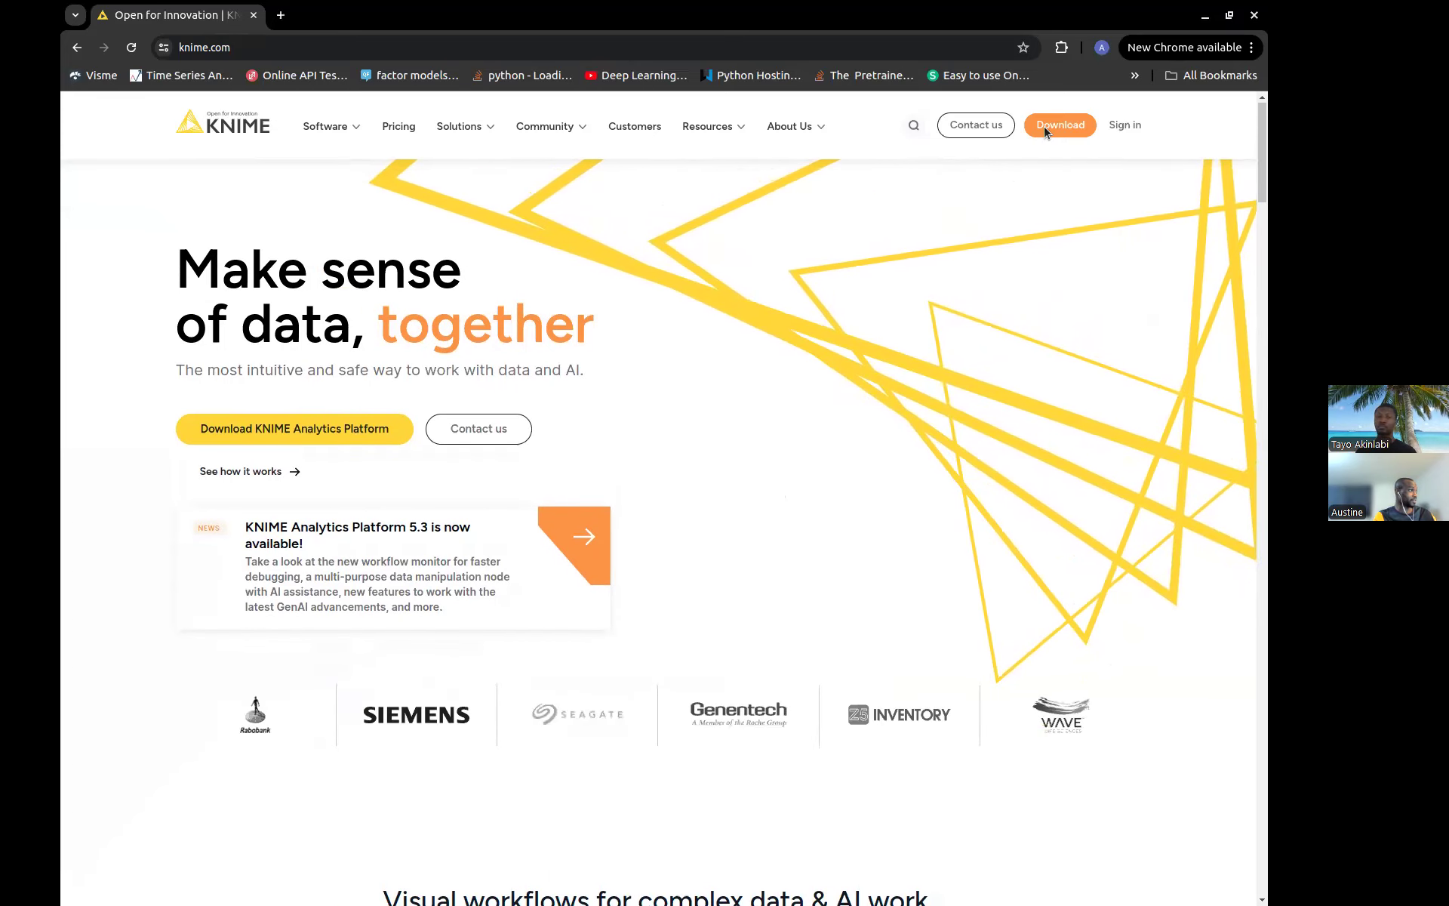
Open the download page for KNIME Analytics Platform
left_click(266, 430)
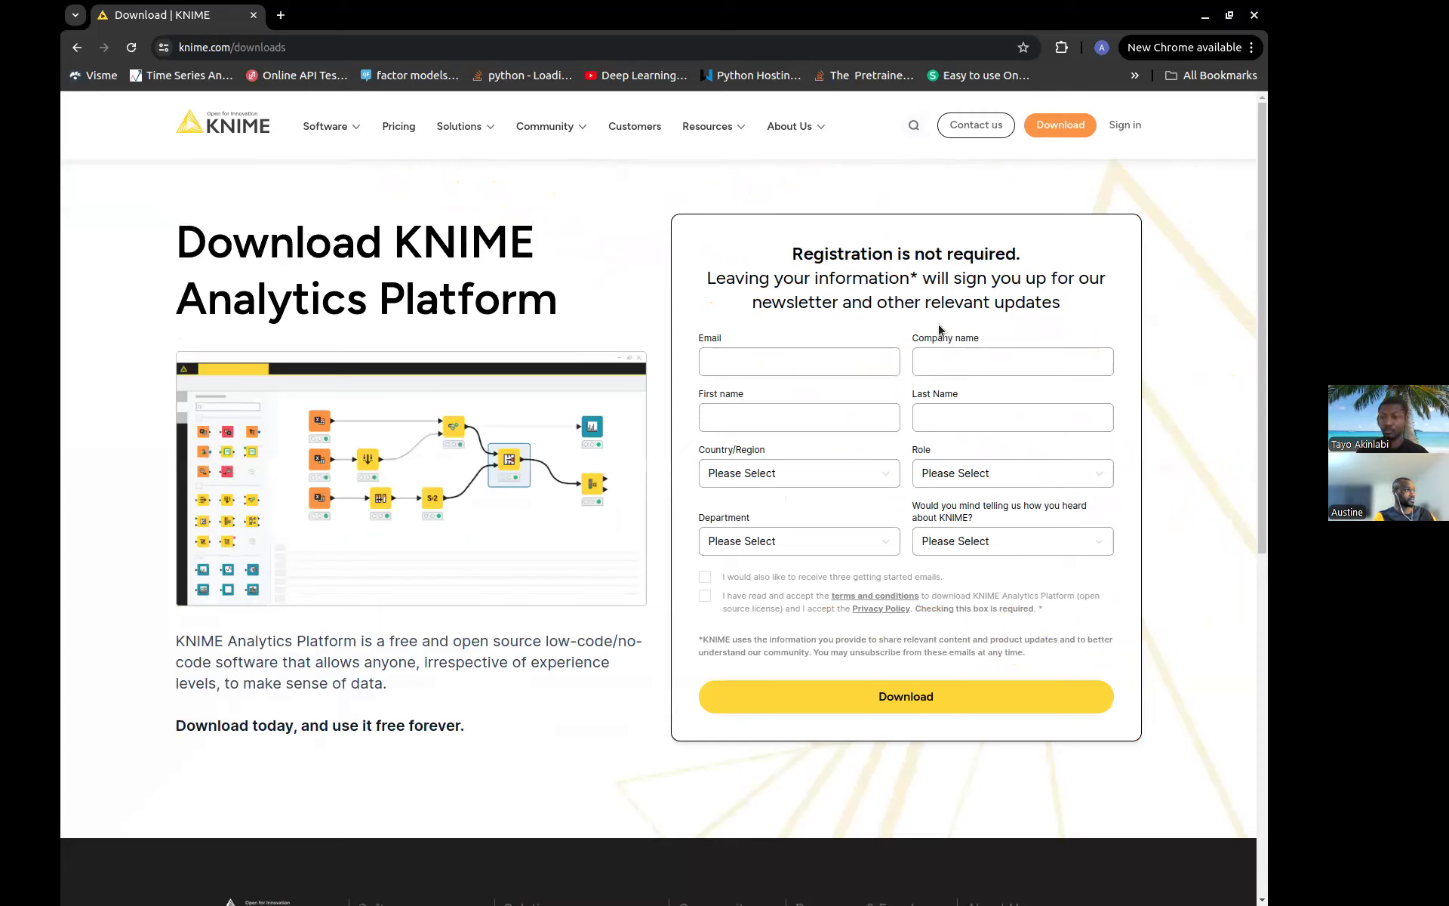
Enable and clear the getting-started emails and terms options, and try to submit the download form without accepting the terms
left_click(705, 577)
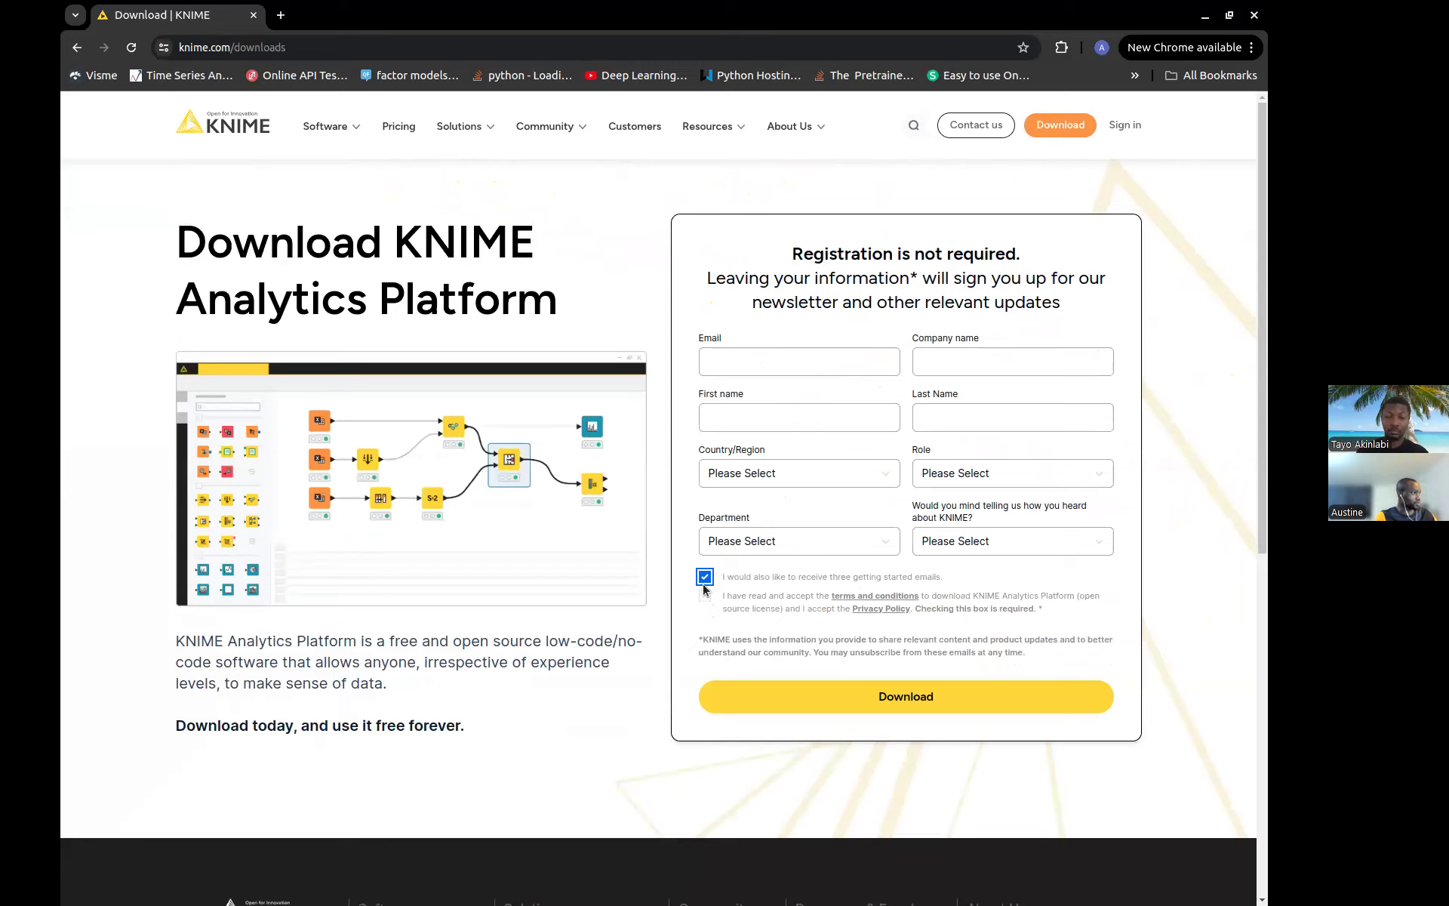
key("Tab")
key("space")
left_click(693, 646)
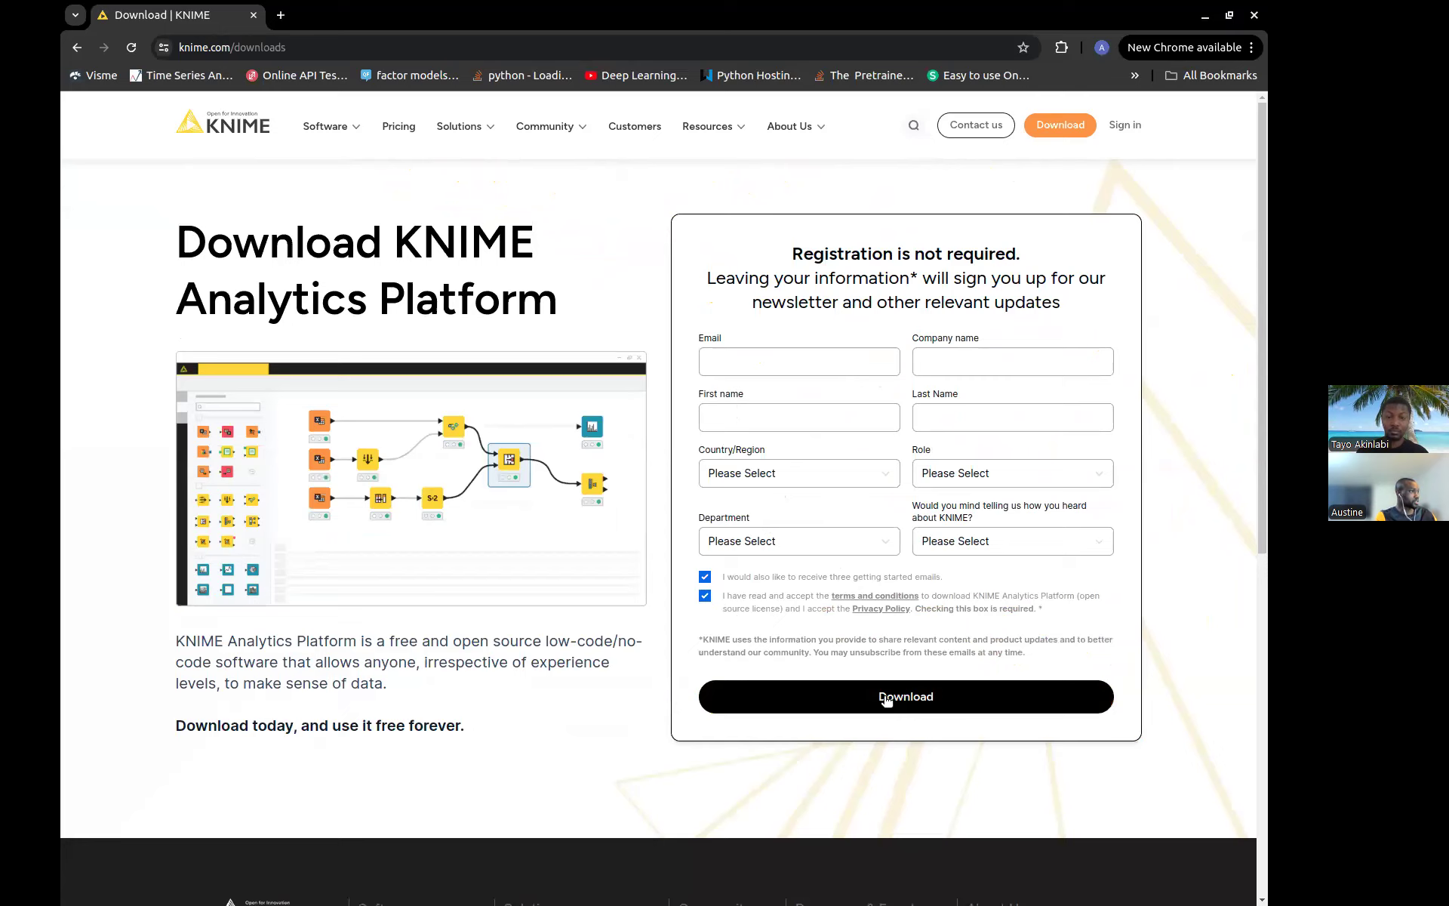
left_click(705, 577)
left_click(707, 597)
left_click(906, 697)
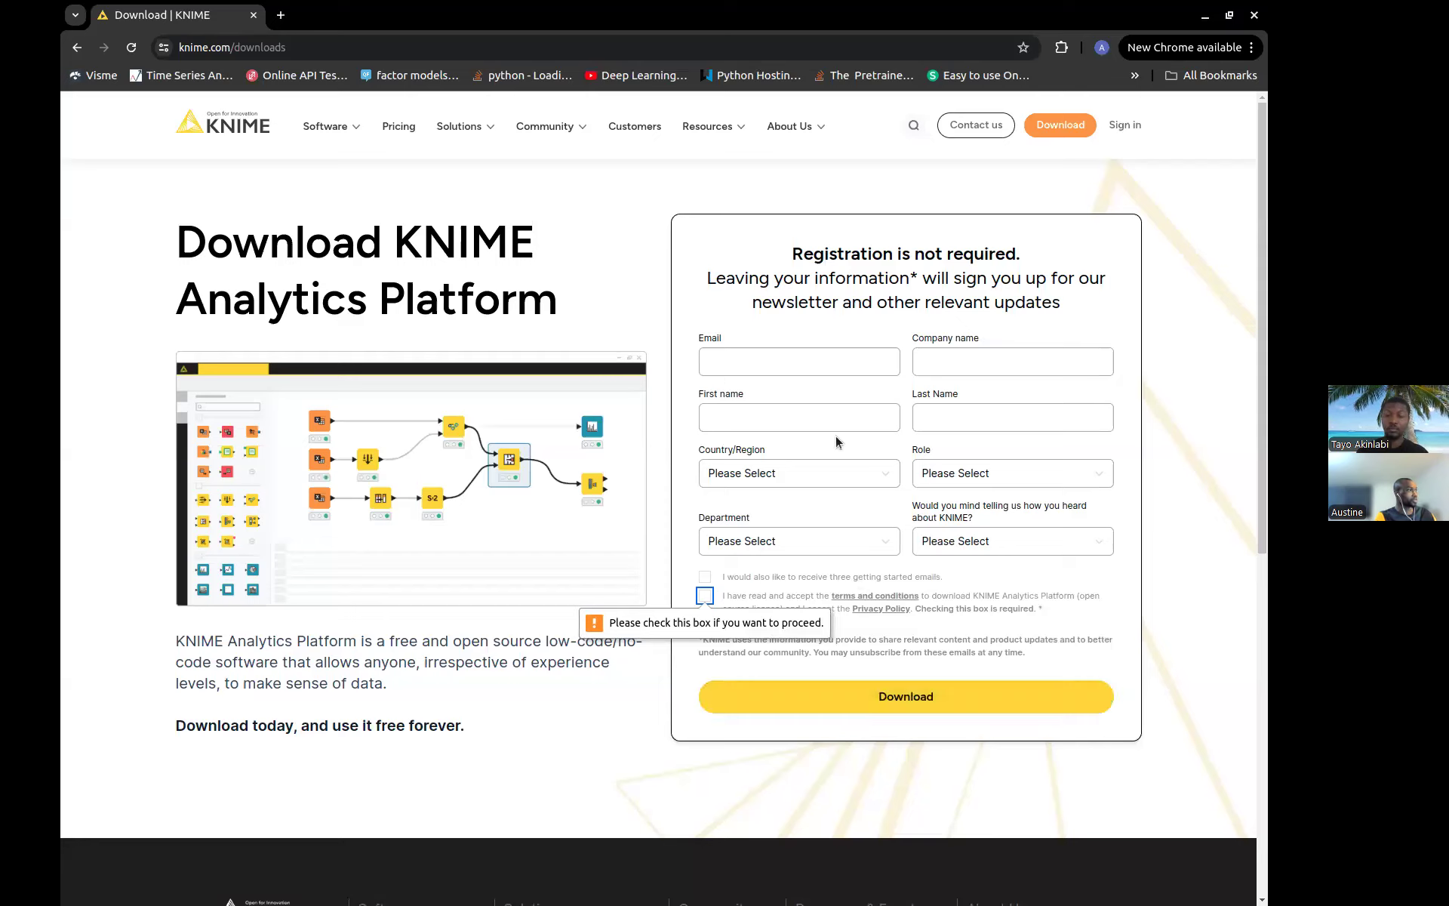
Accept the terms and conditions and submit the download form with the registration fields left empty
left_click(704, 595)
left_click(893, 702)
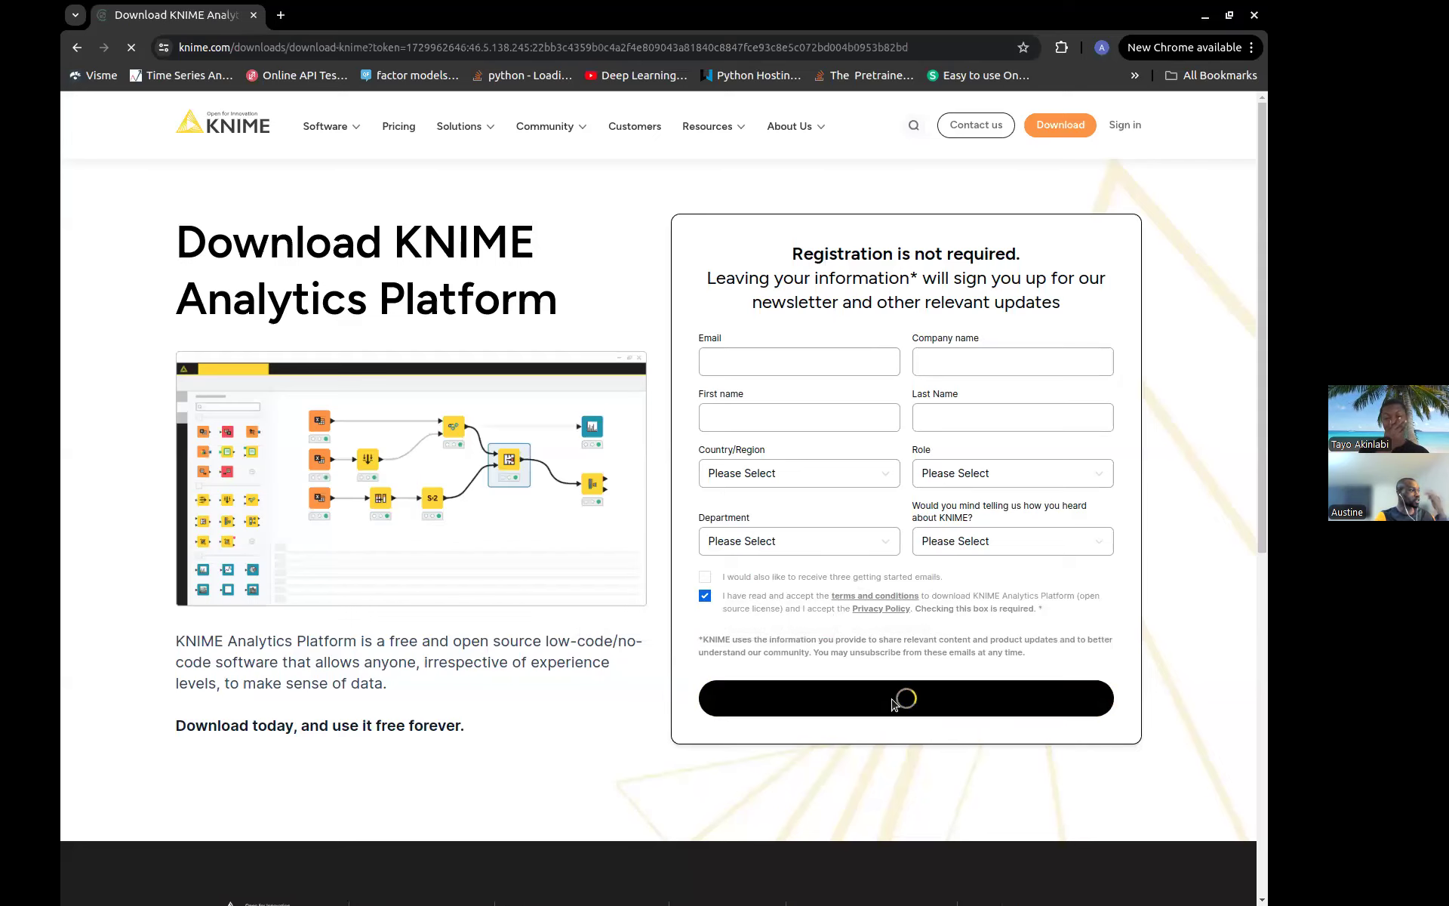
Examine the KNIME Analytics Platform download options offered for Windows, Linux and Mac
scroll(762, 698, "down", 5)
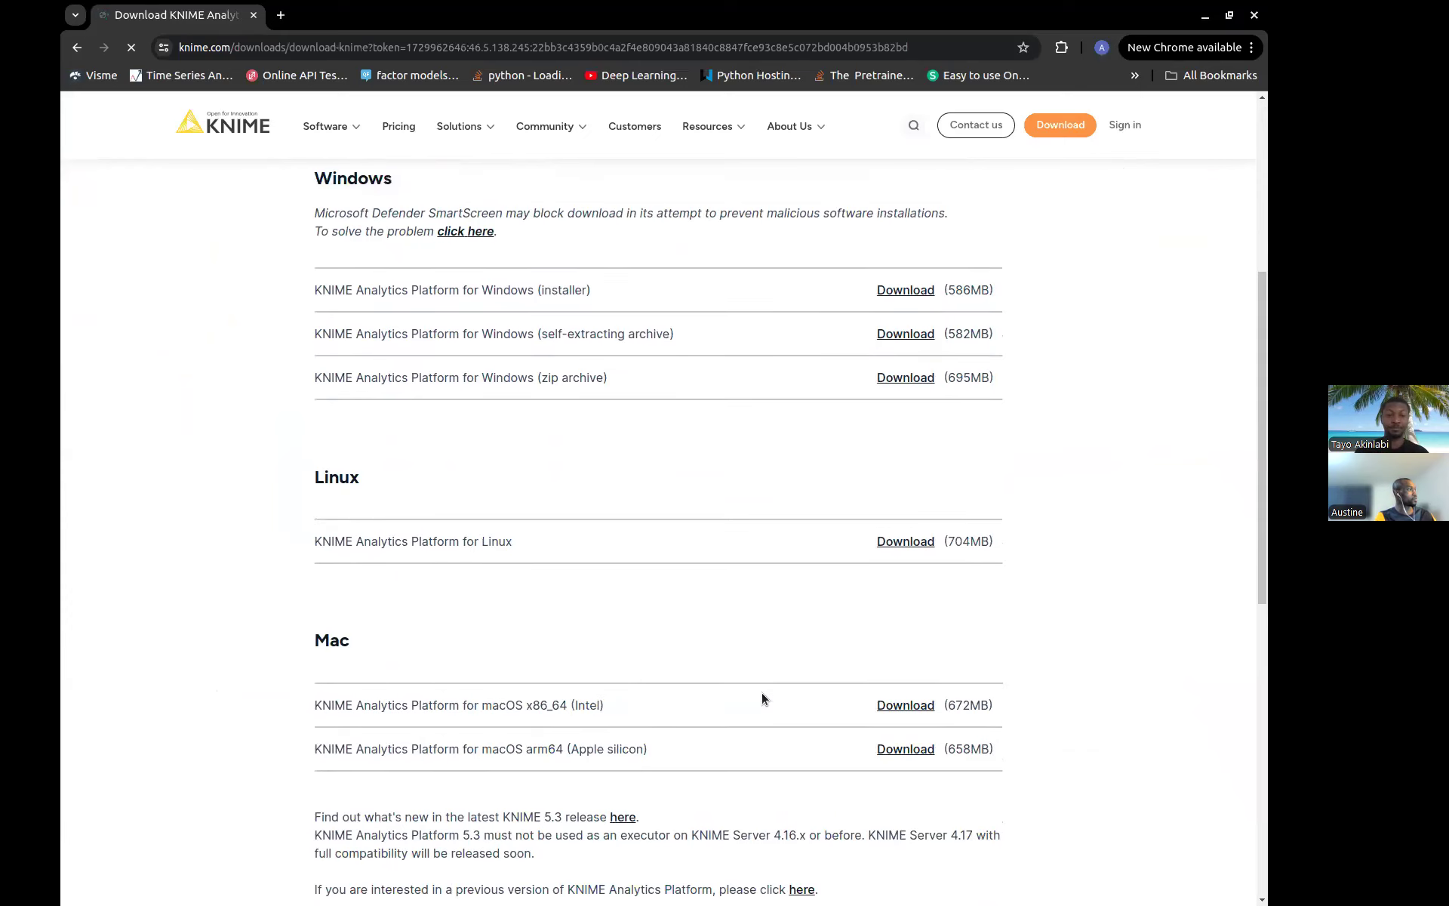
scroll(762, 698, "up", 1)
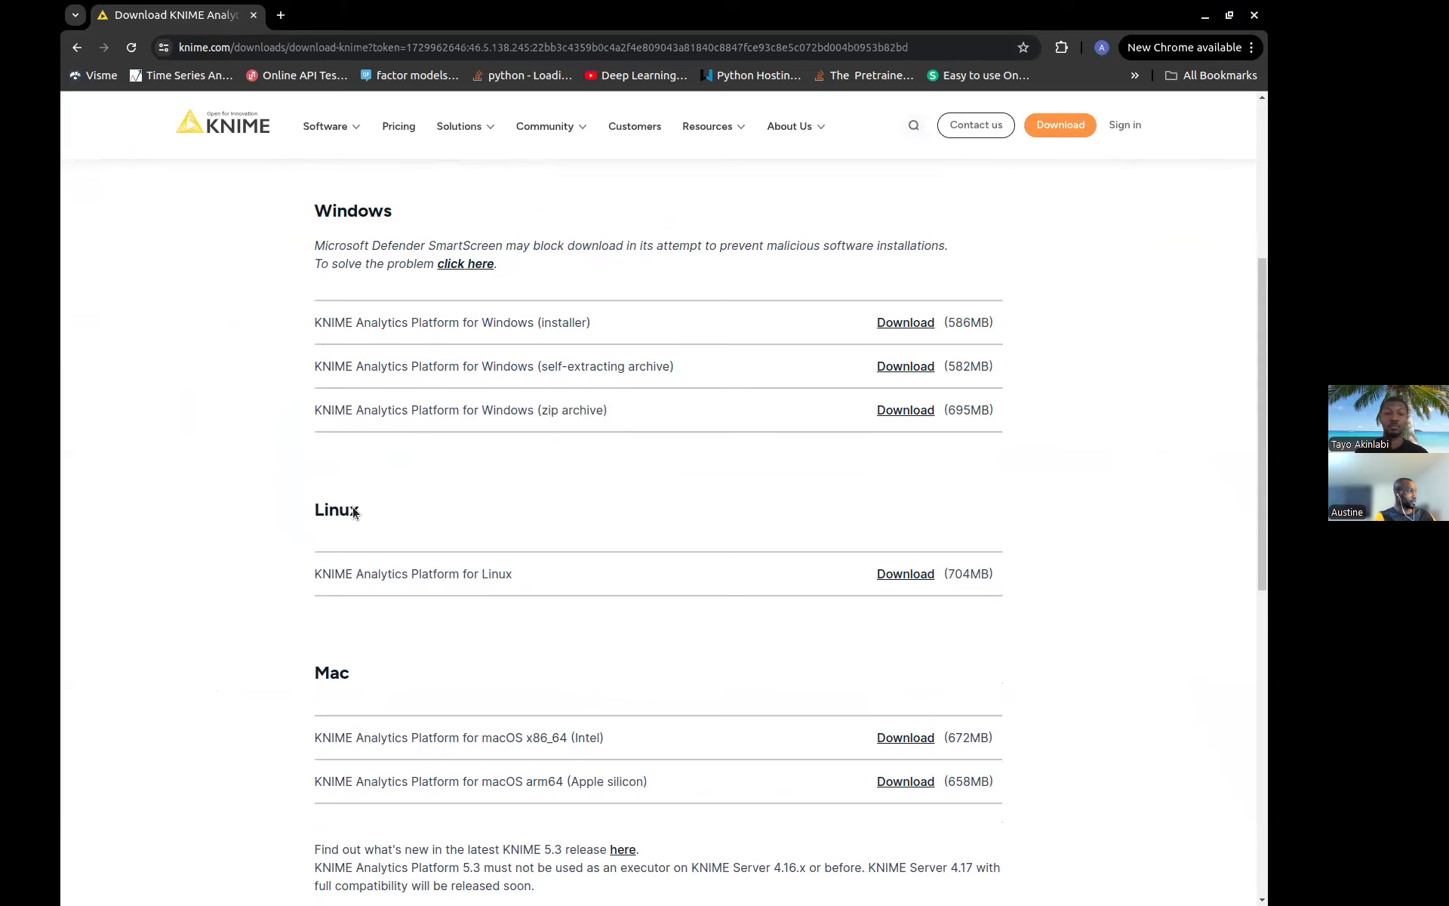
scroll(432, 721, "down", 4)
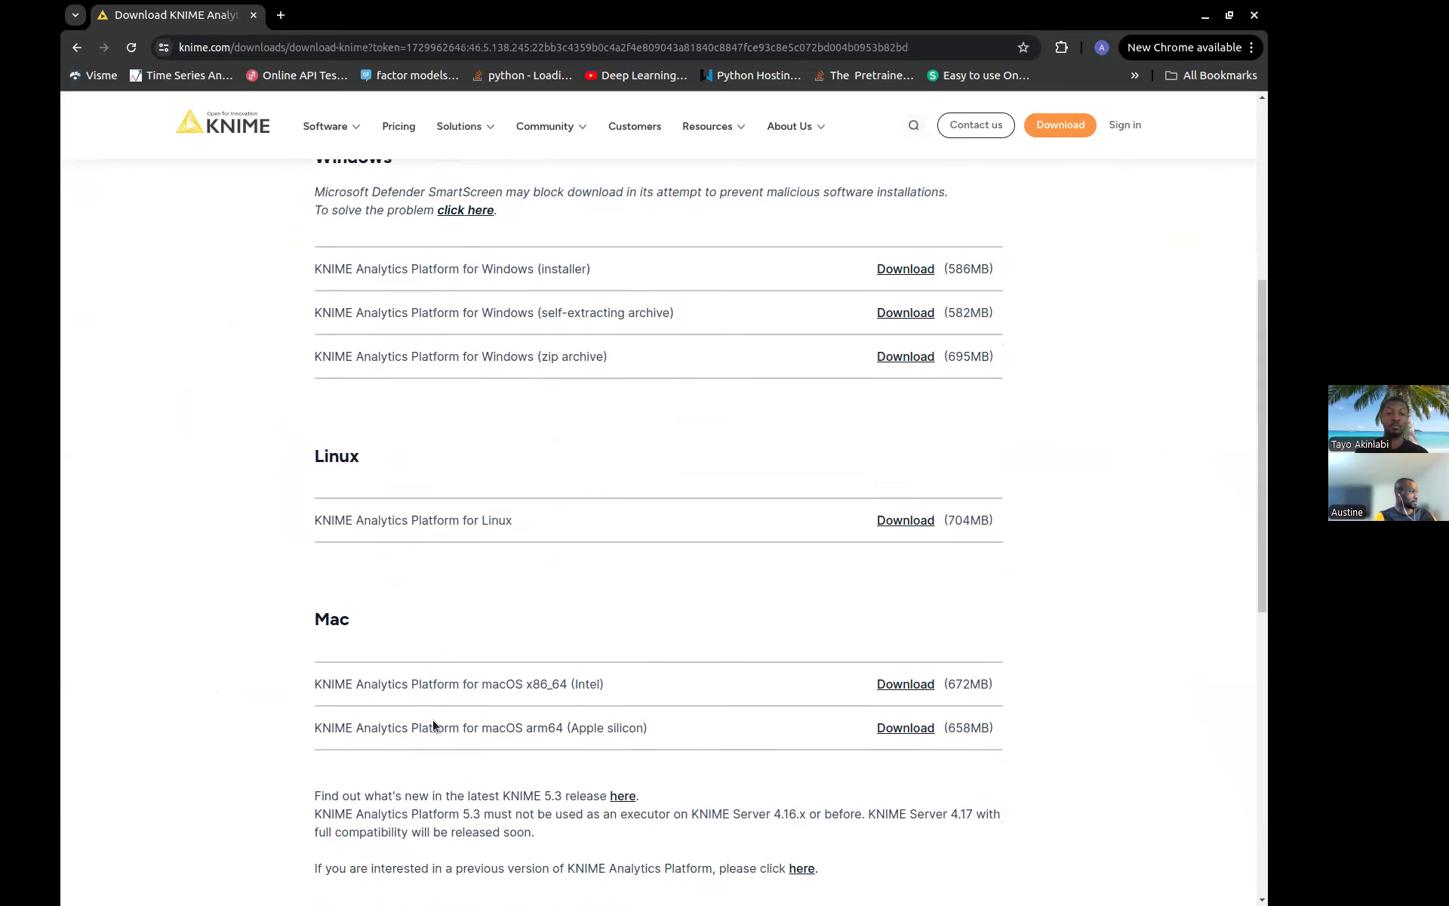
scroll(436, 726, "up", 3)
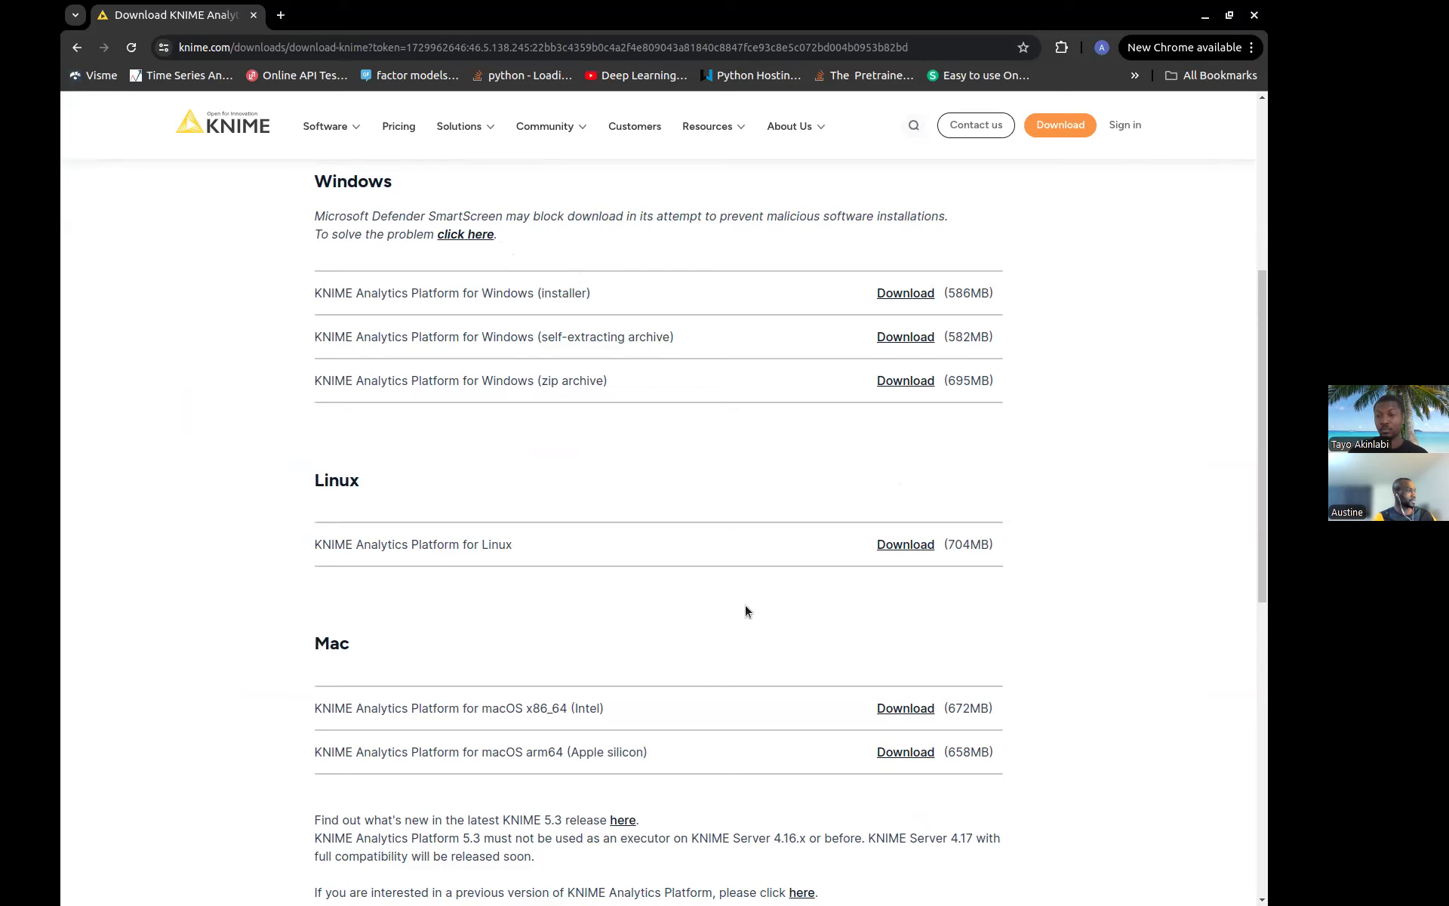
scroll(745, 610, "down", 2)
scroll(745, 611, "up", 1)
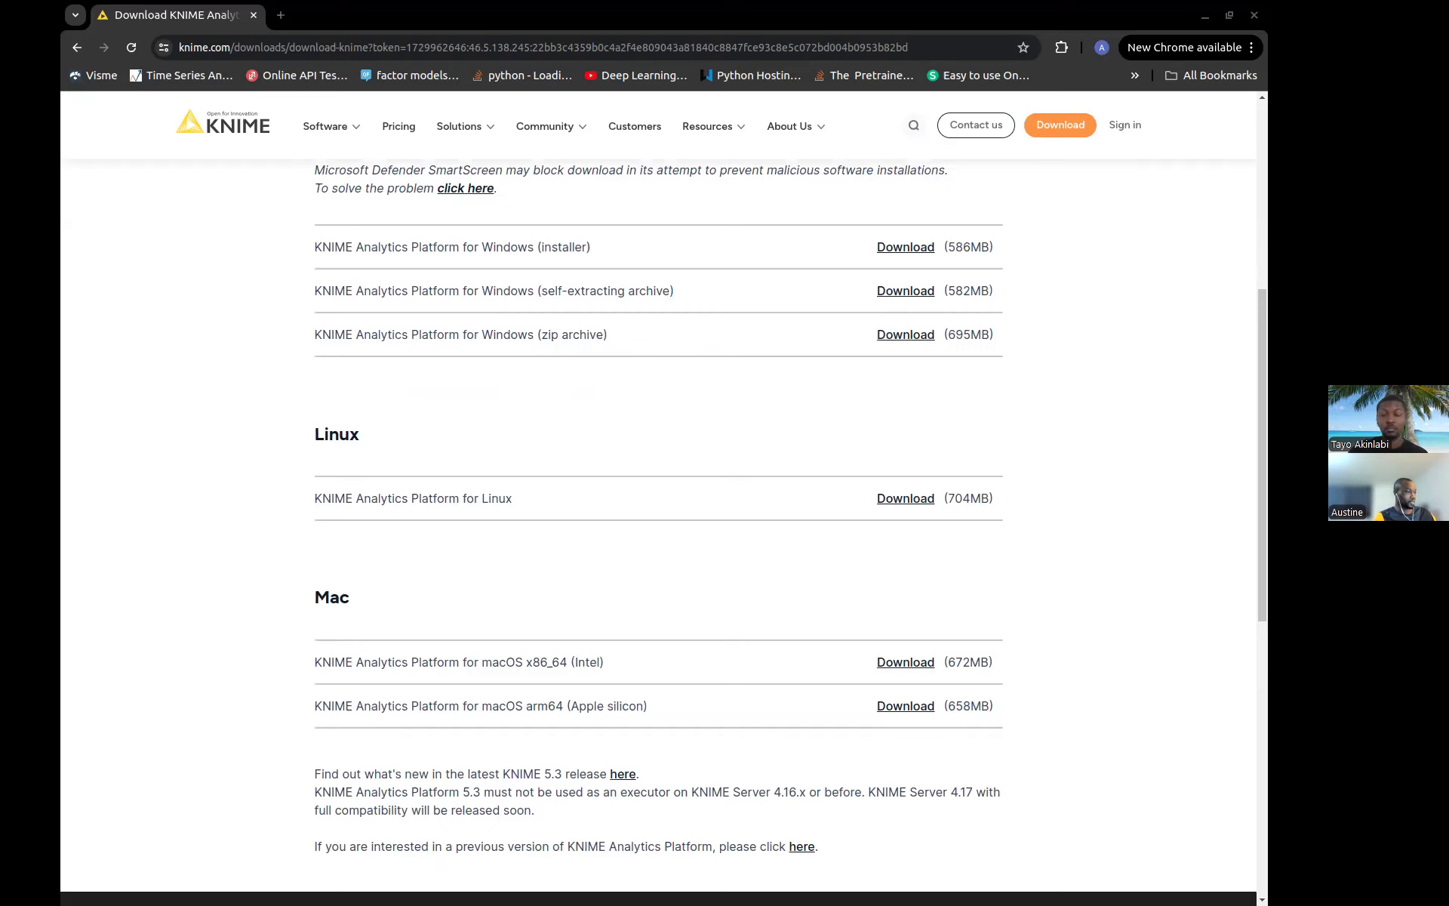
Switch to the terminal in the Downloads folder, begin a cd command and move the terminal clear of the Linux download link
left_click_drag(1267, 208, 744, 405)
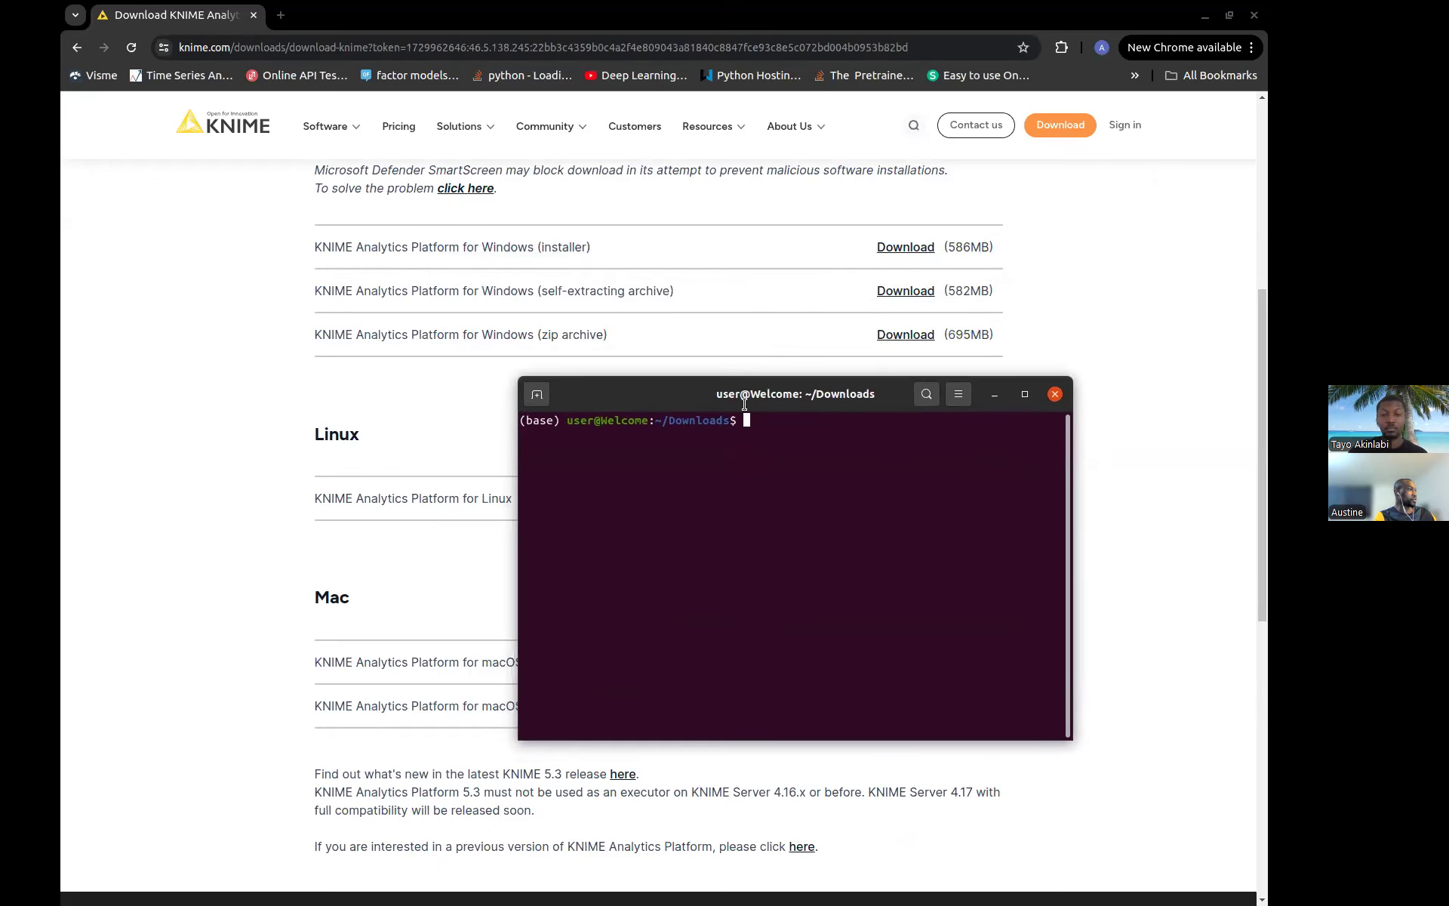
type("cd")
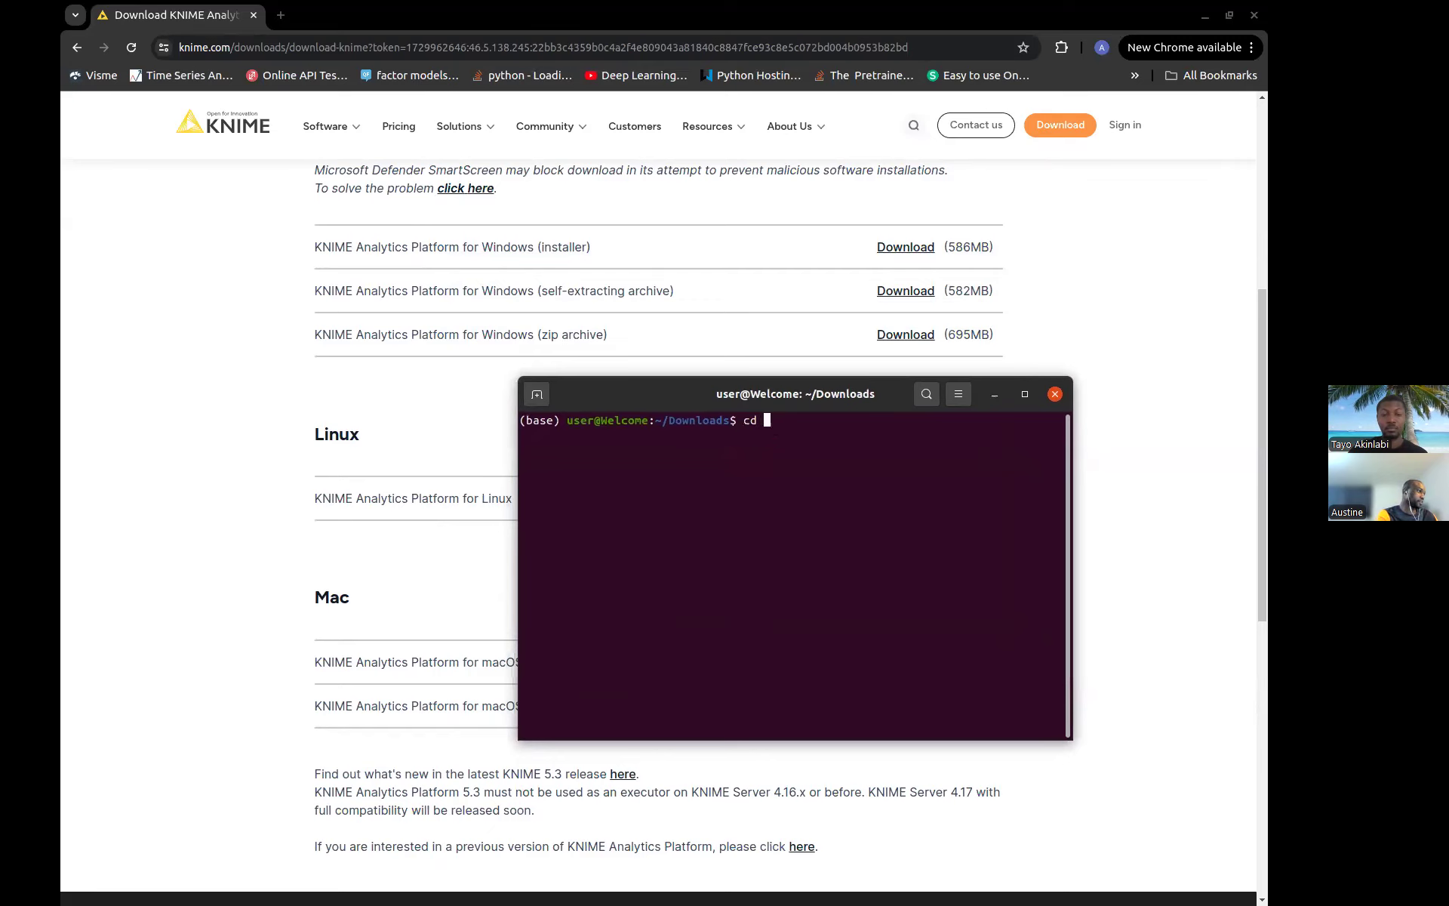
left_click_drag(732, 397, 568, 563)
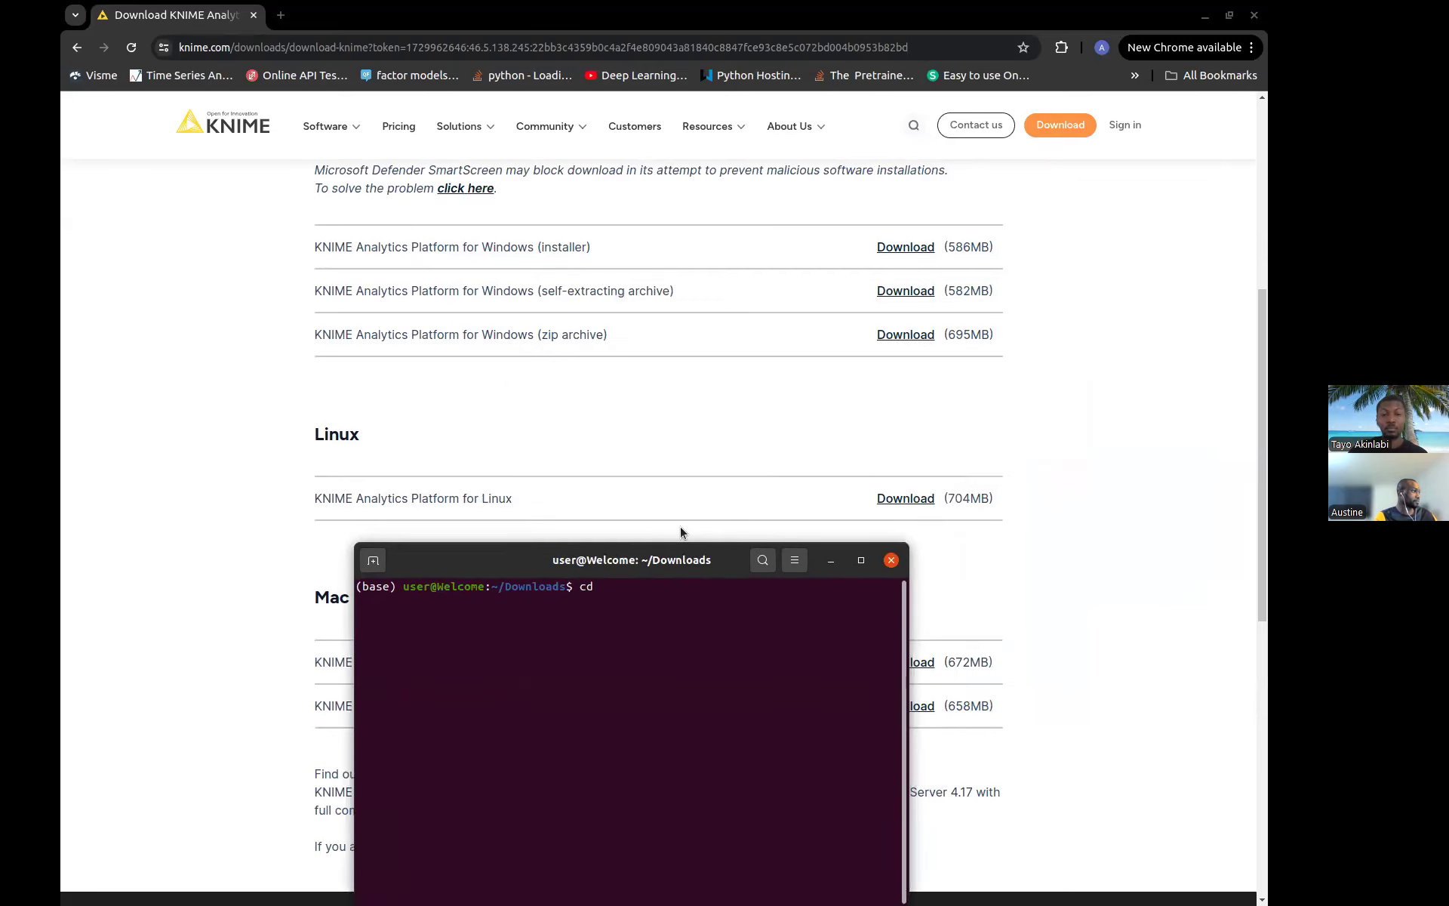
Start the KNIME Analytics Platform for Linux download and cancel saving the archive
left_click(922, 501)
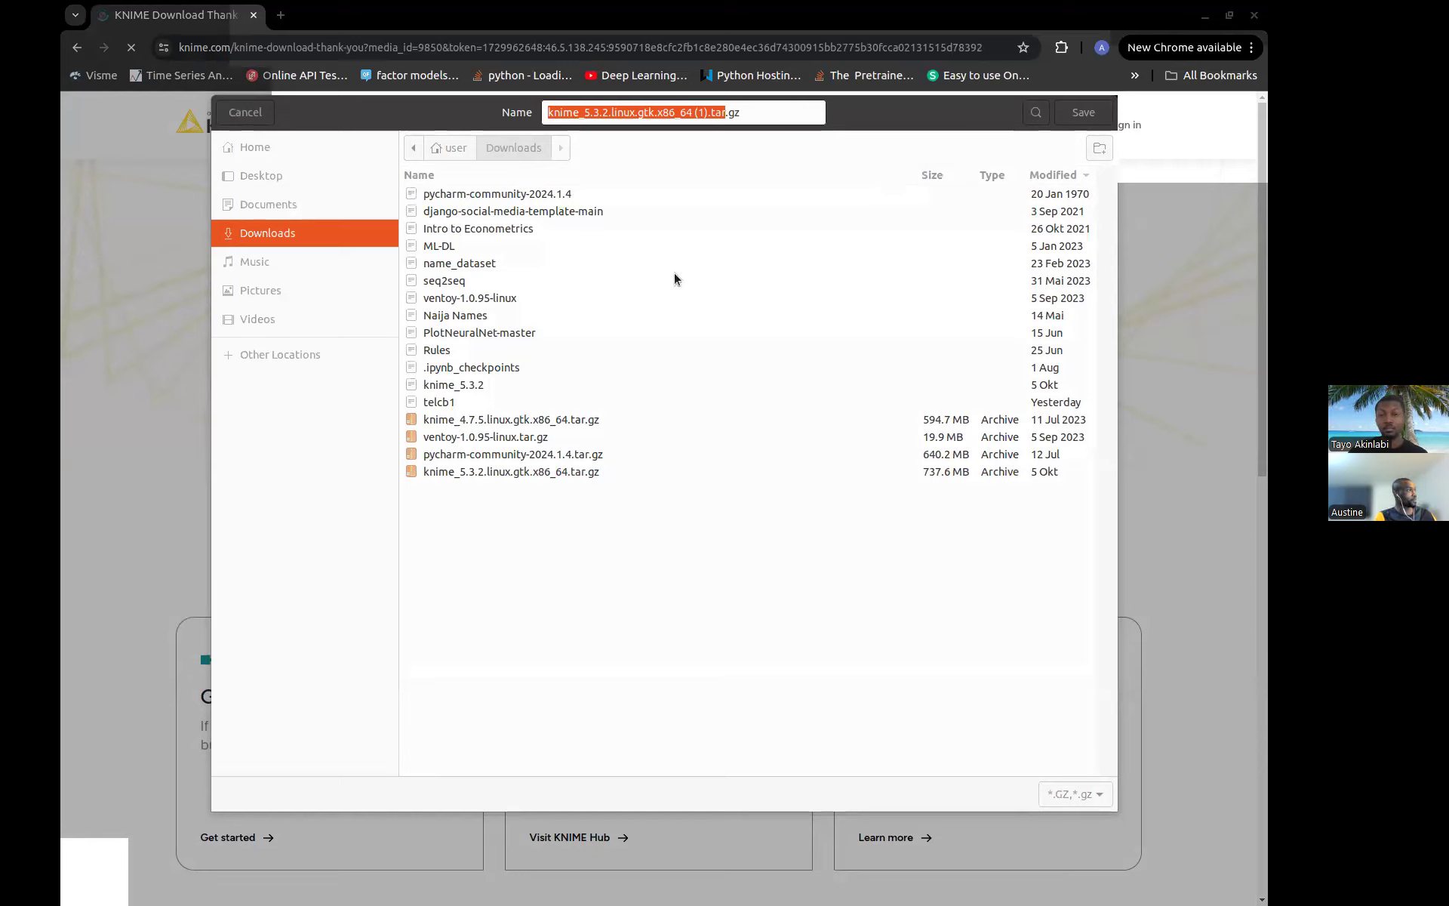
left_click(245, 113)
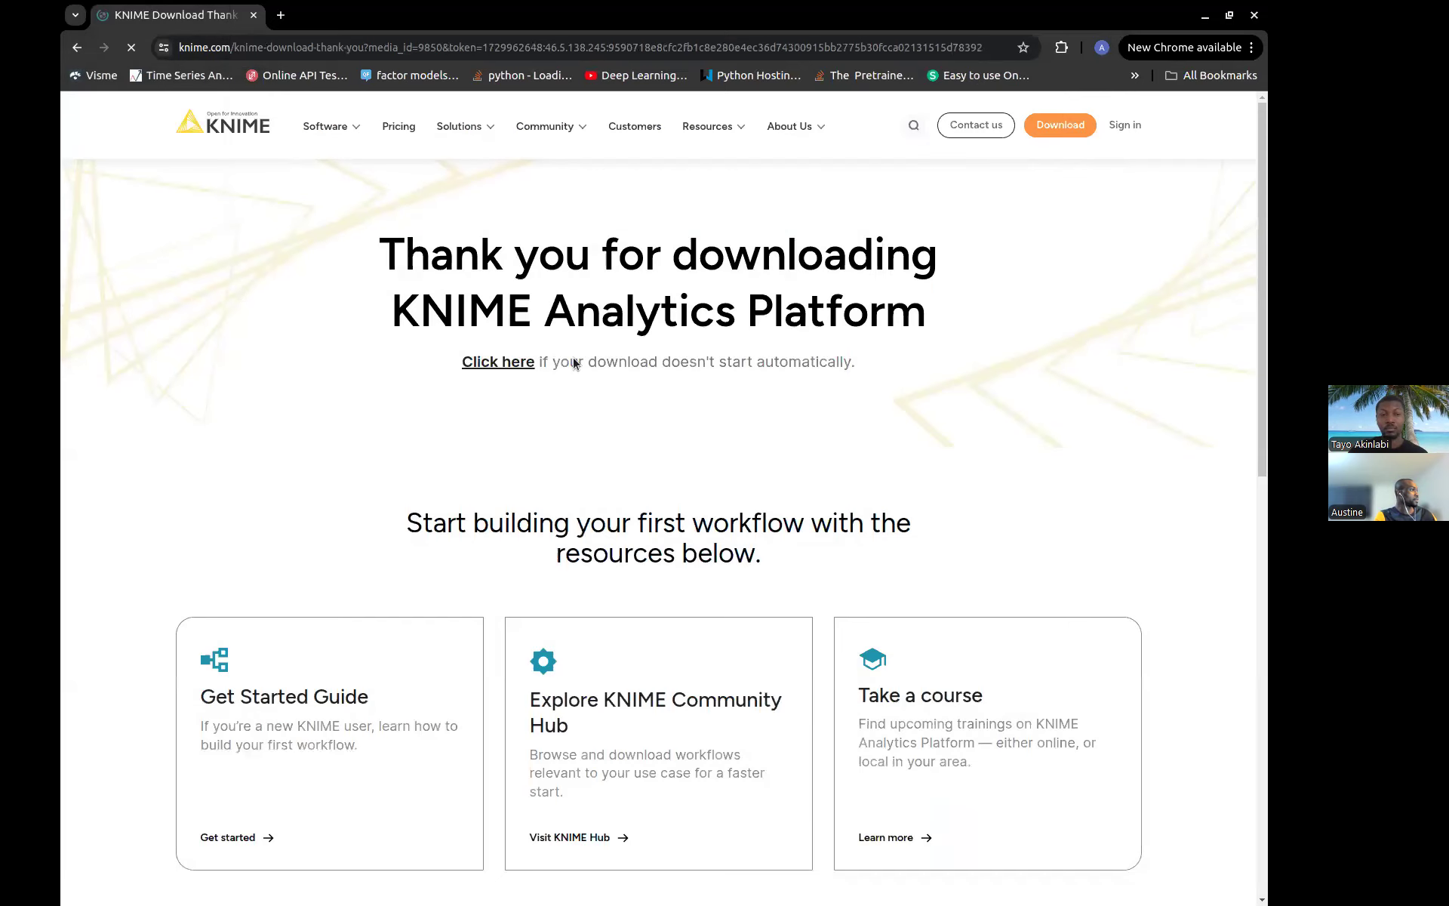
Switch back to the terminal and change the directory to knime_5.3.2
key("alt+Tab")
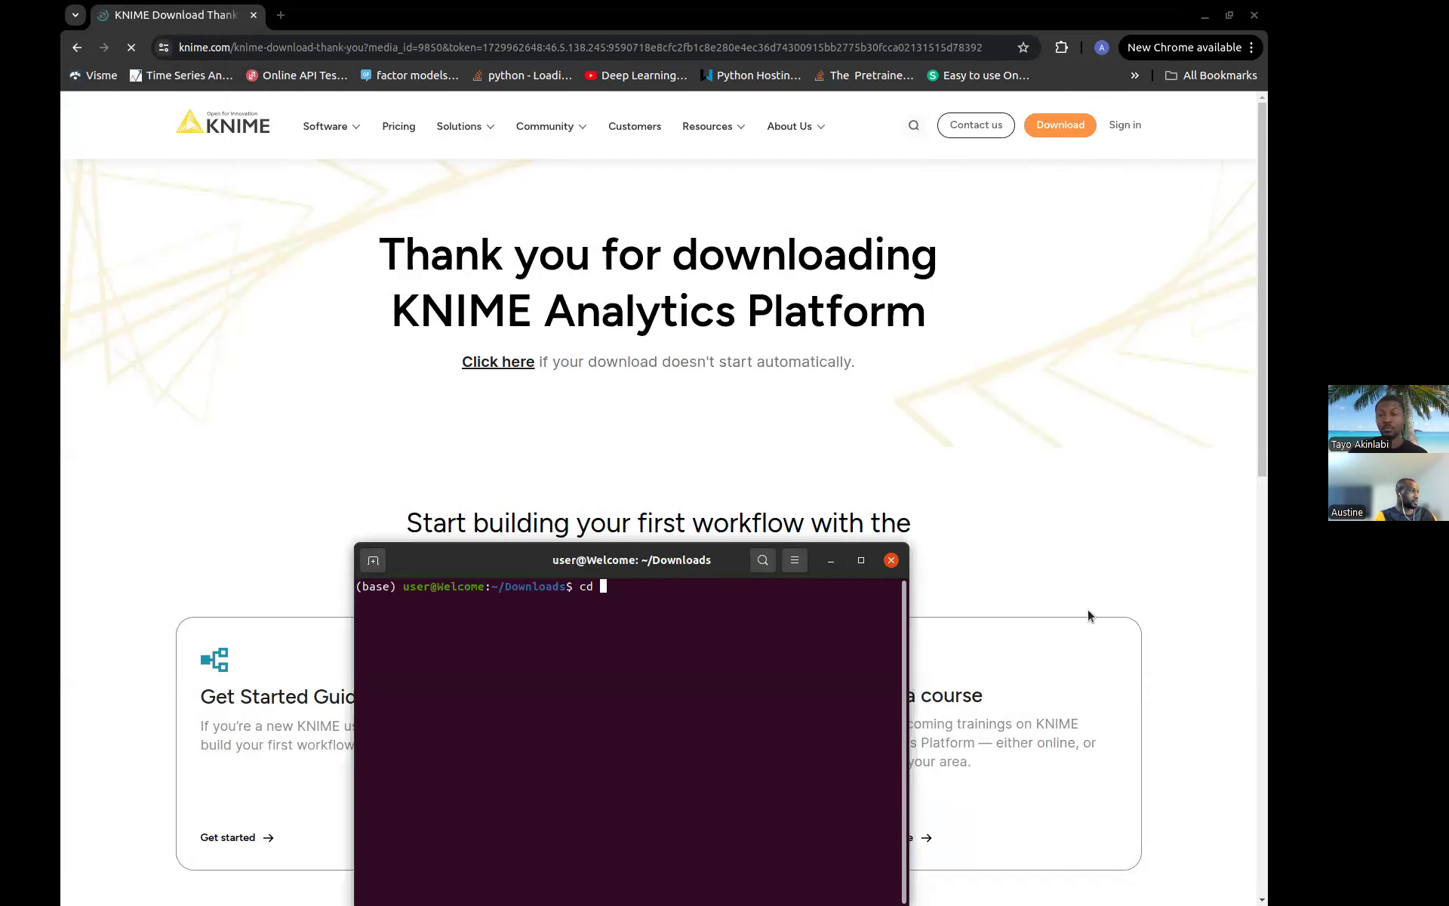
left_click_drag(694, 559, 708, 308)
type("kni")
key("Tab")
key("Return")
Start KNIME from its folder with the command ./knime
type(".")
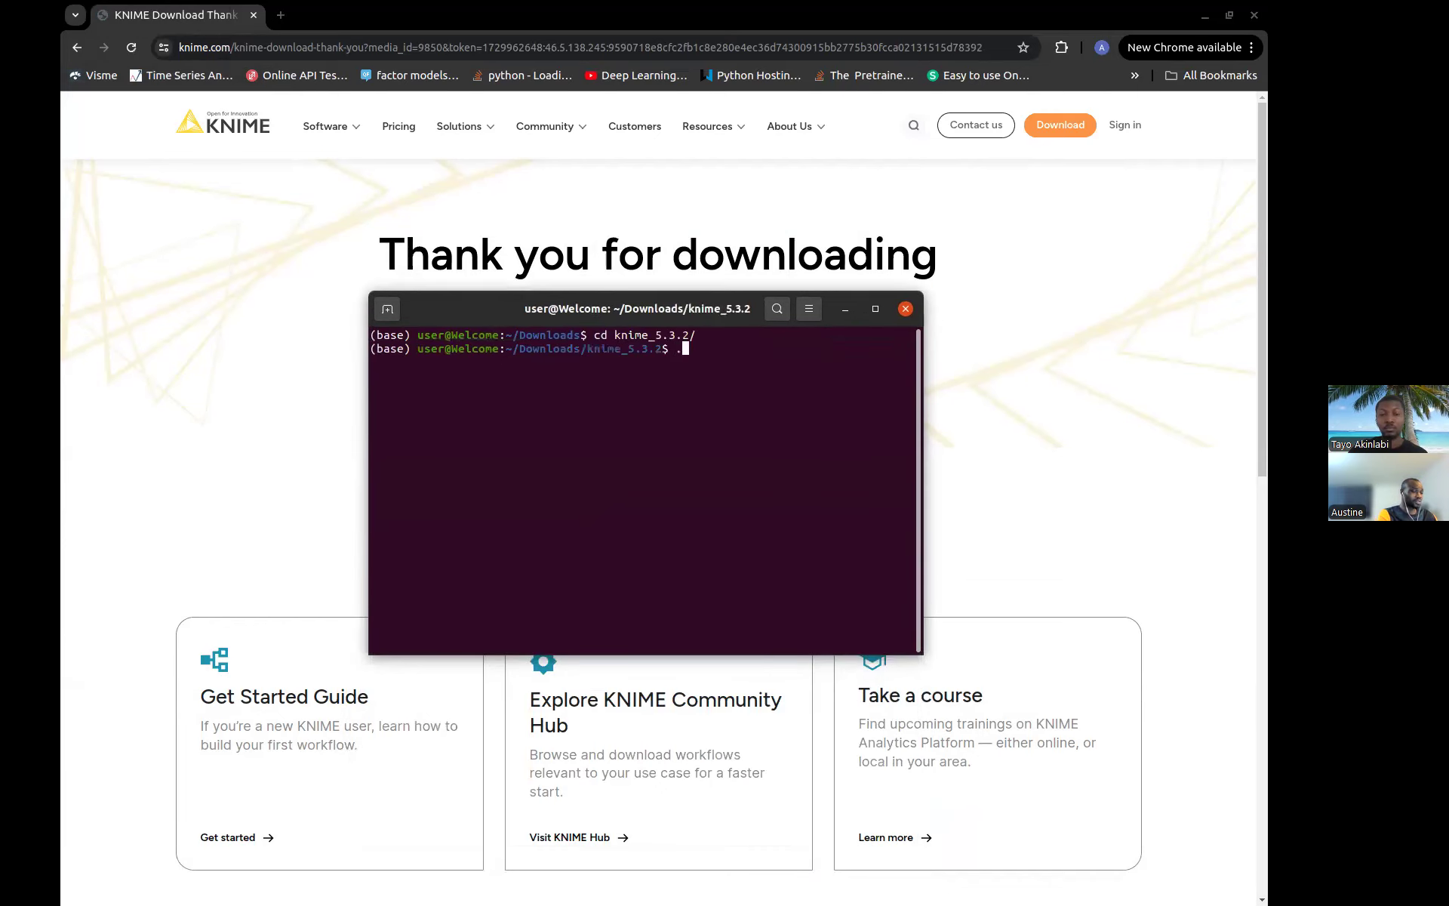
type("/knime")
key("Return")
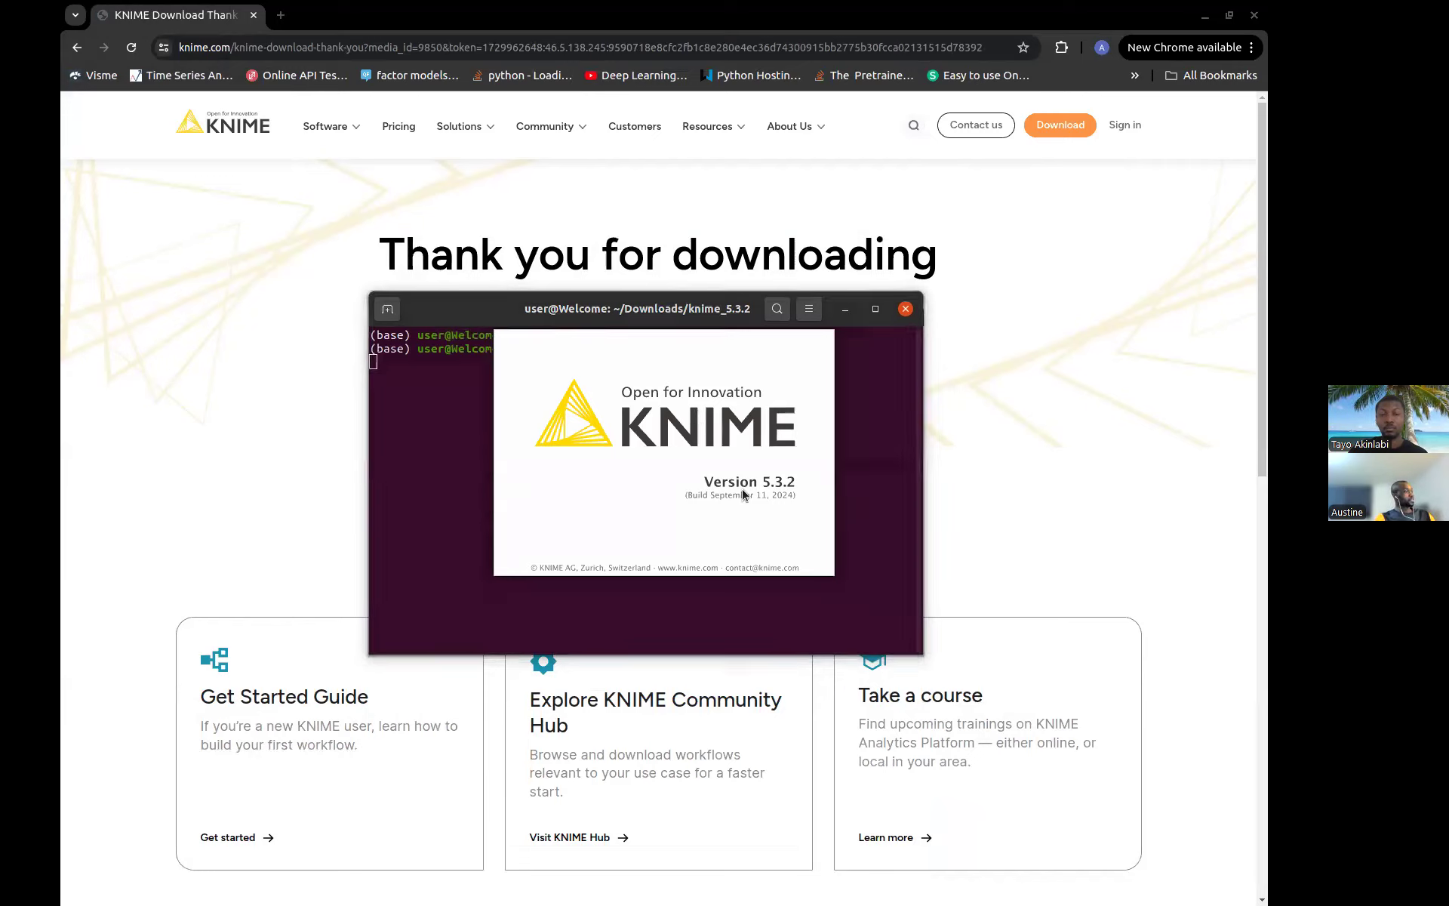
Launch KNIME Analytics Platform with /home/user/knime-workspace as the workspace directory
left_click_drag(1433, 369, 559, 266)
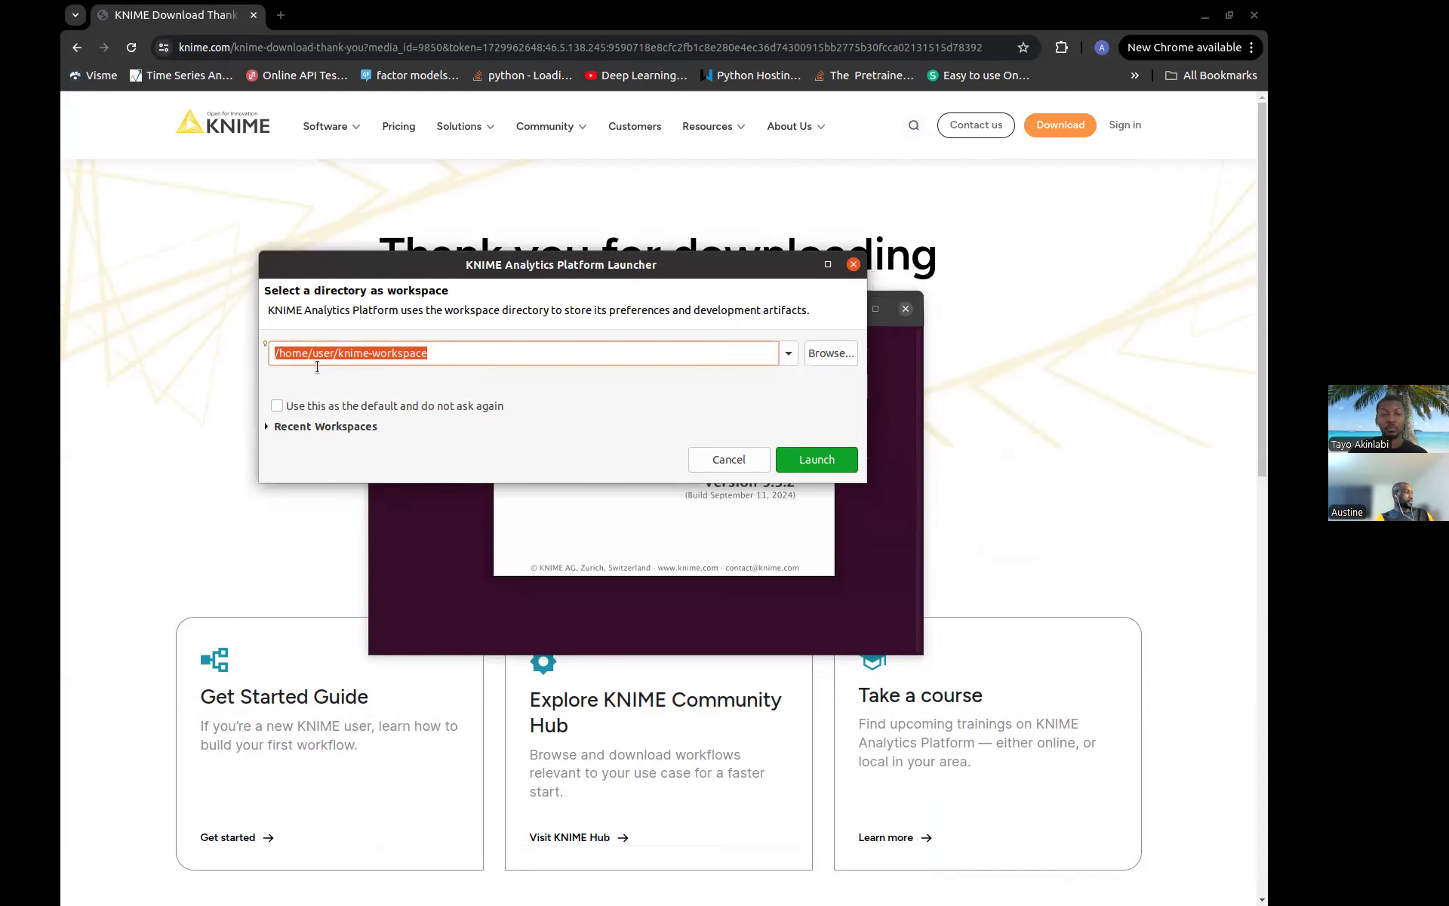
left_click(451, 352)
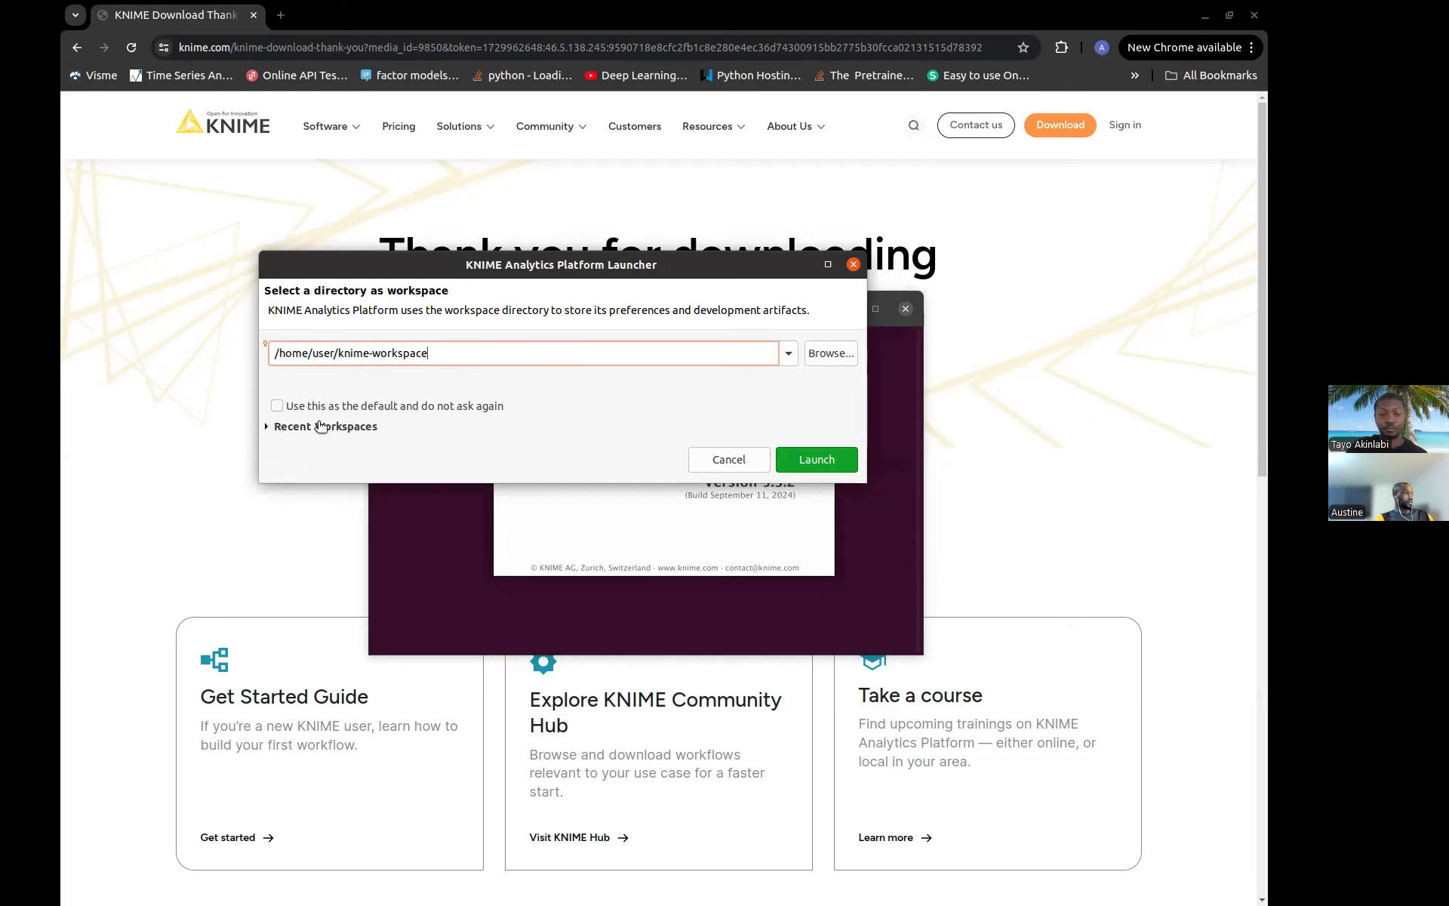
left_click(806, 461)
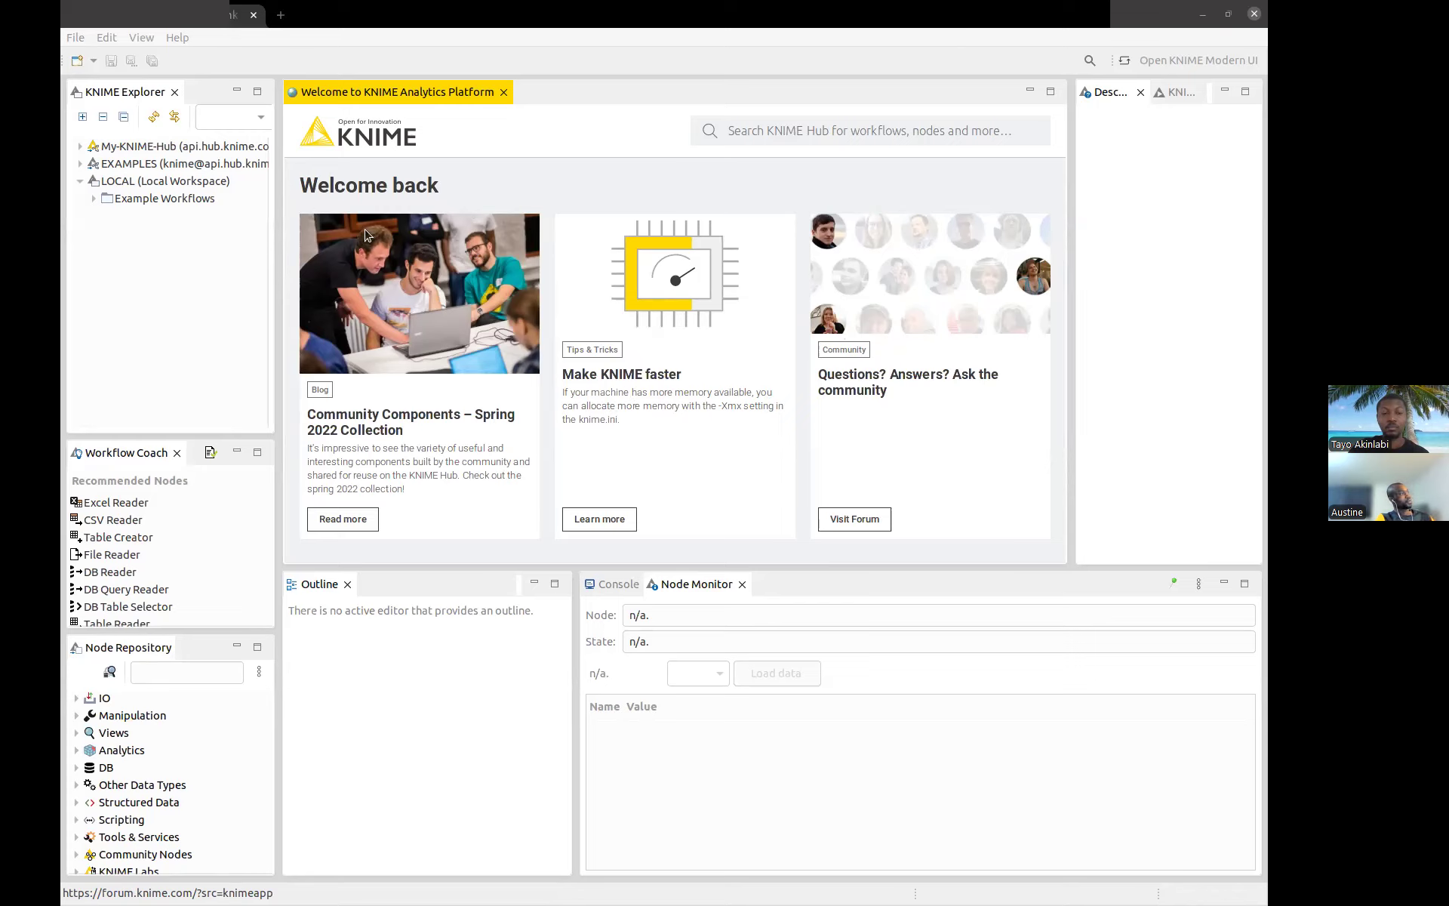
Widen the KNIME Explorer and open the Building a Simple Classifier workflow from the Basic Examples in the local workspace
left_click(149, 186)
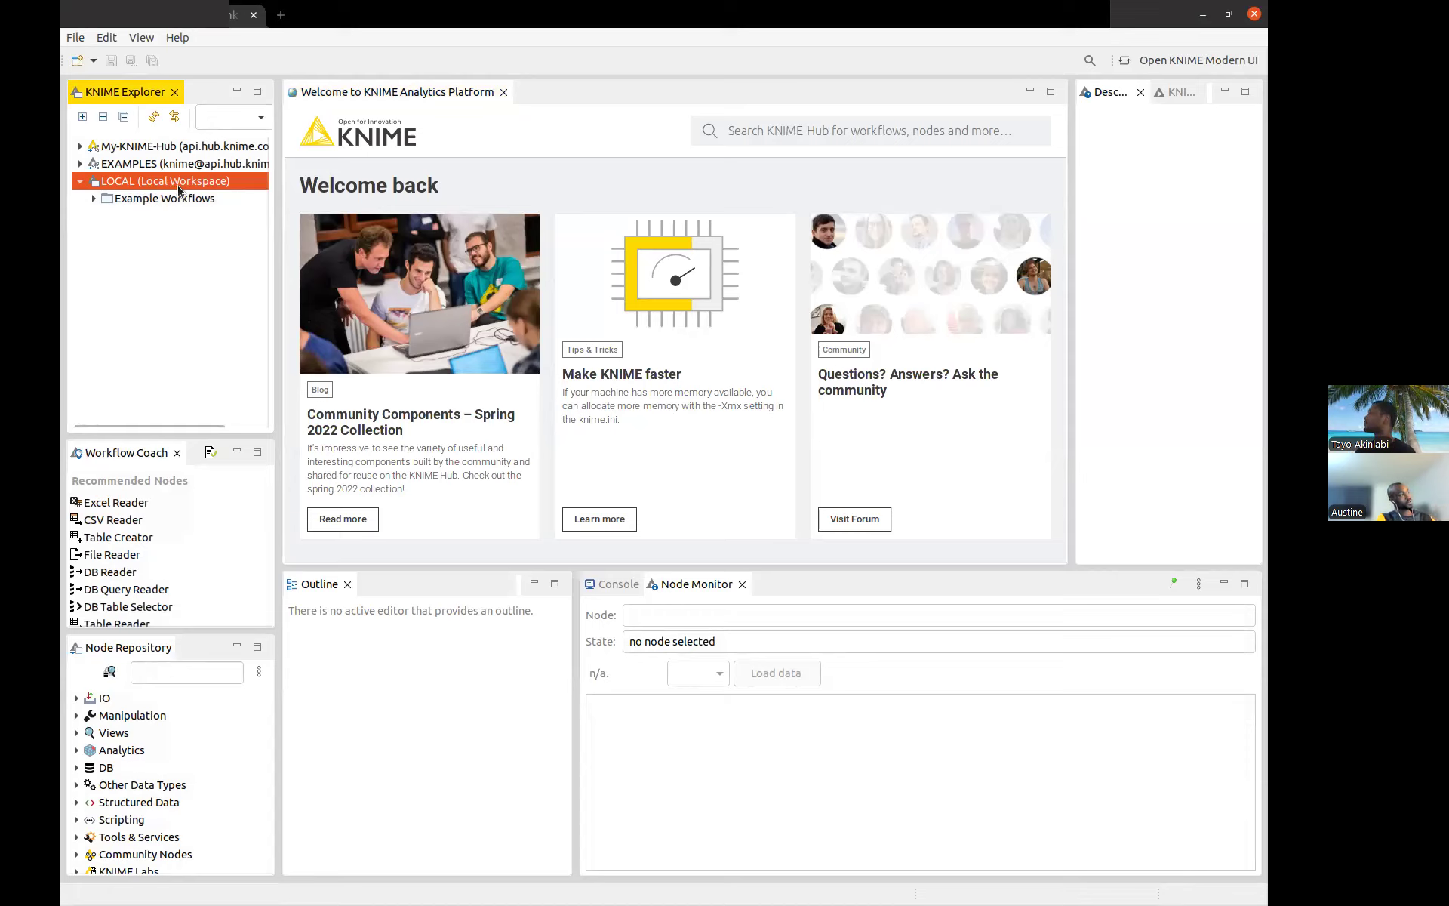
left_click(93, 200)
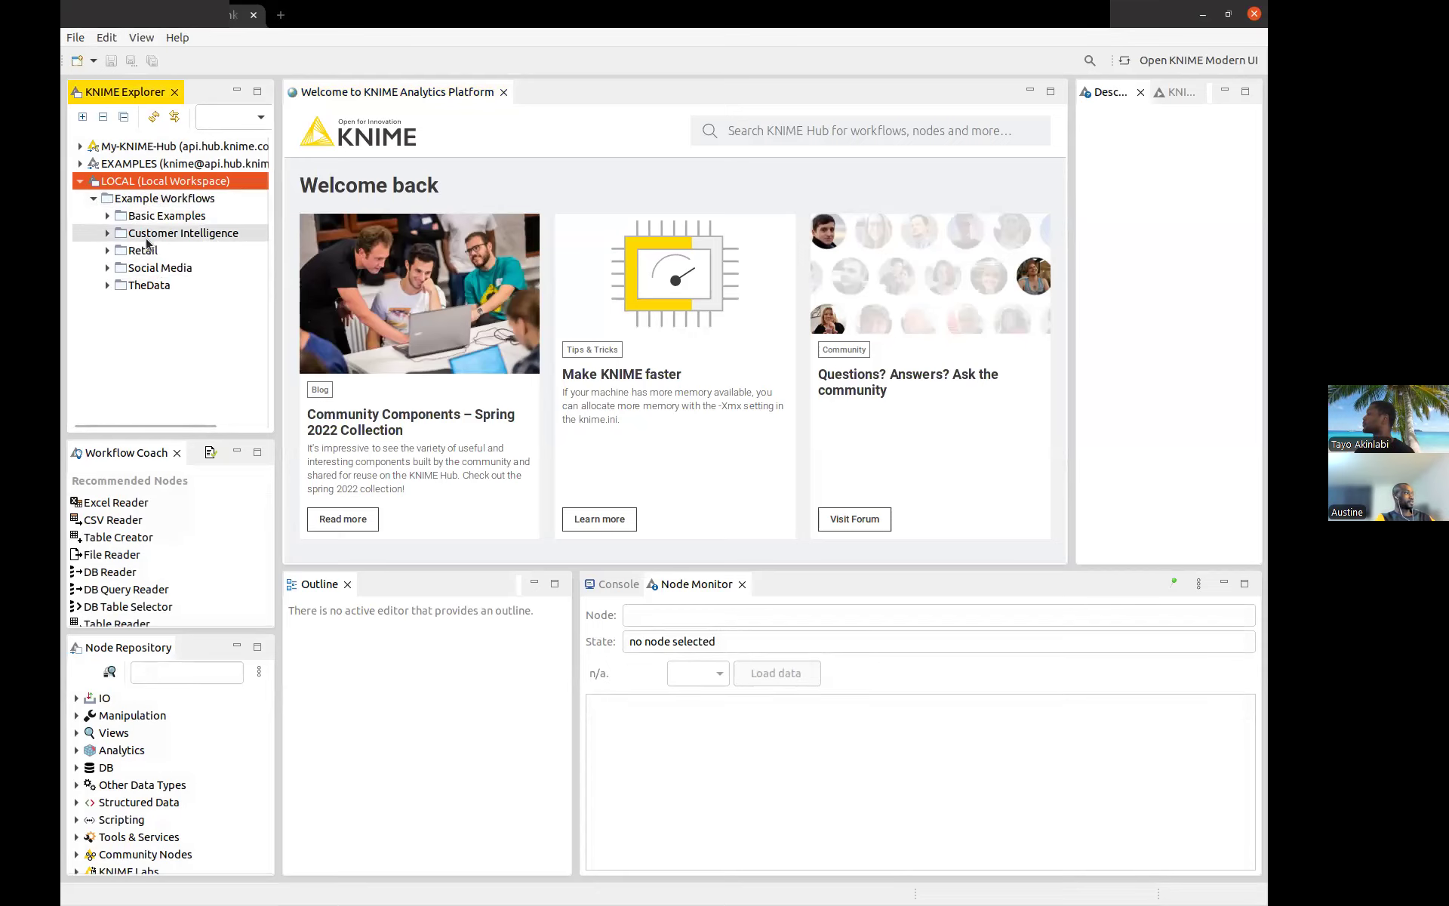
left_click(107, 216)
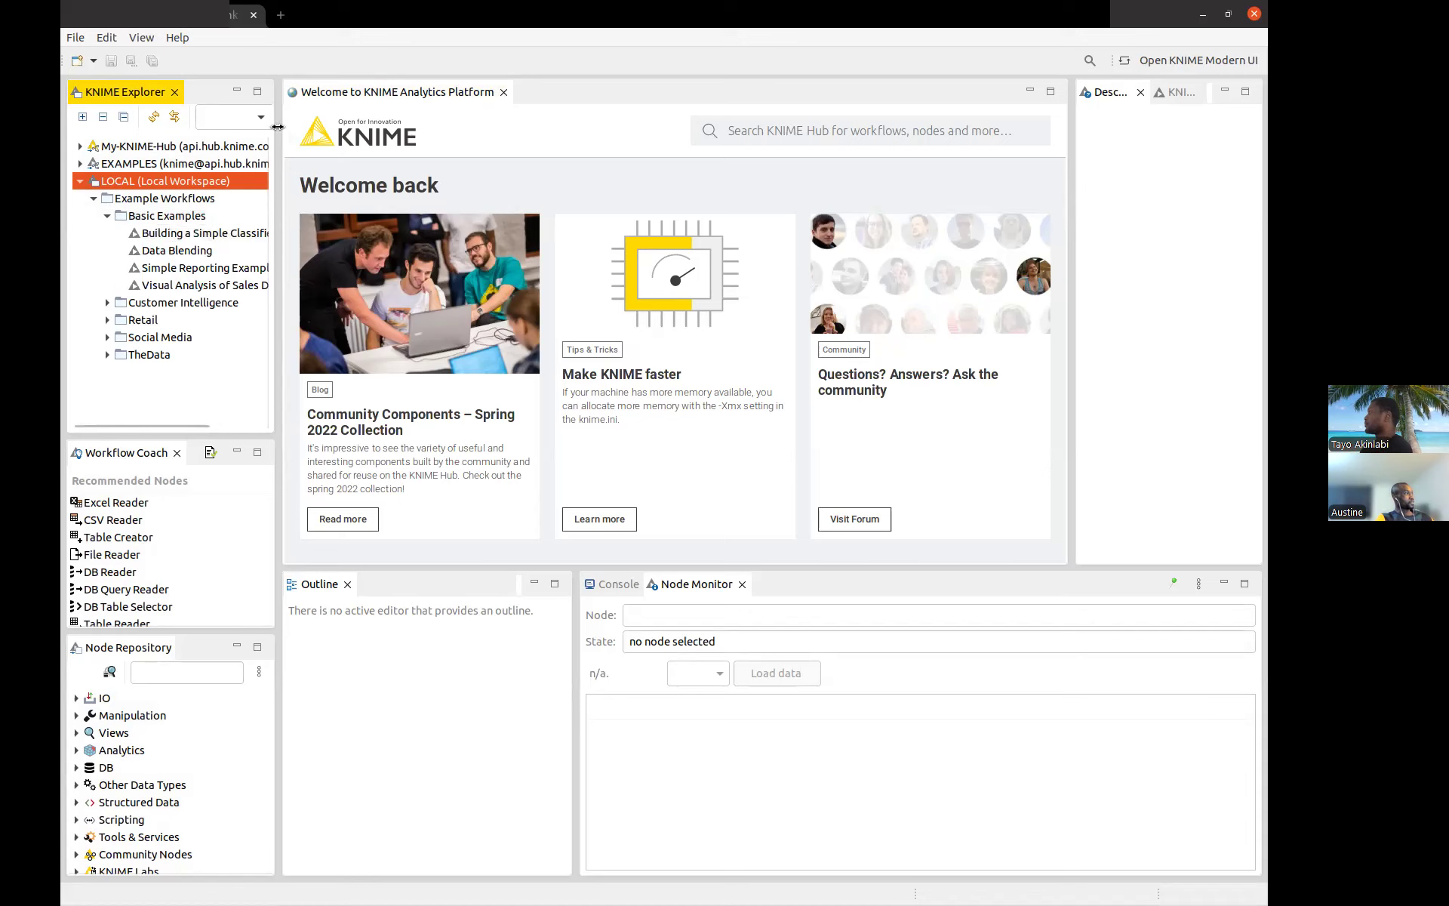
left_click_drag(278, 128, 312, 129)
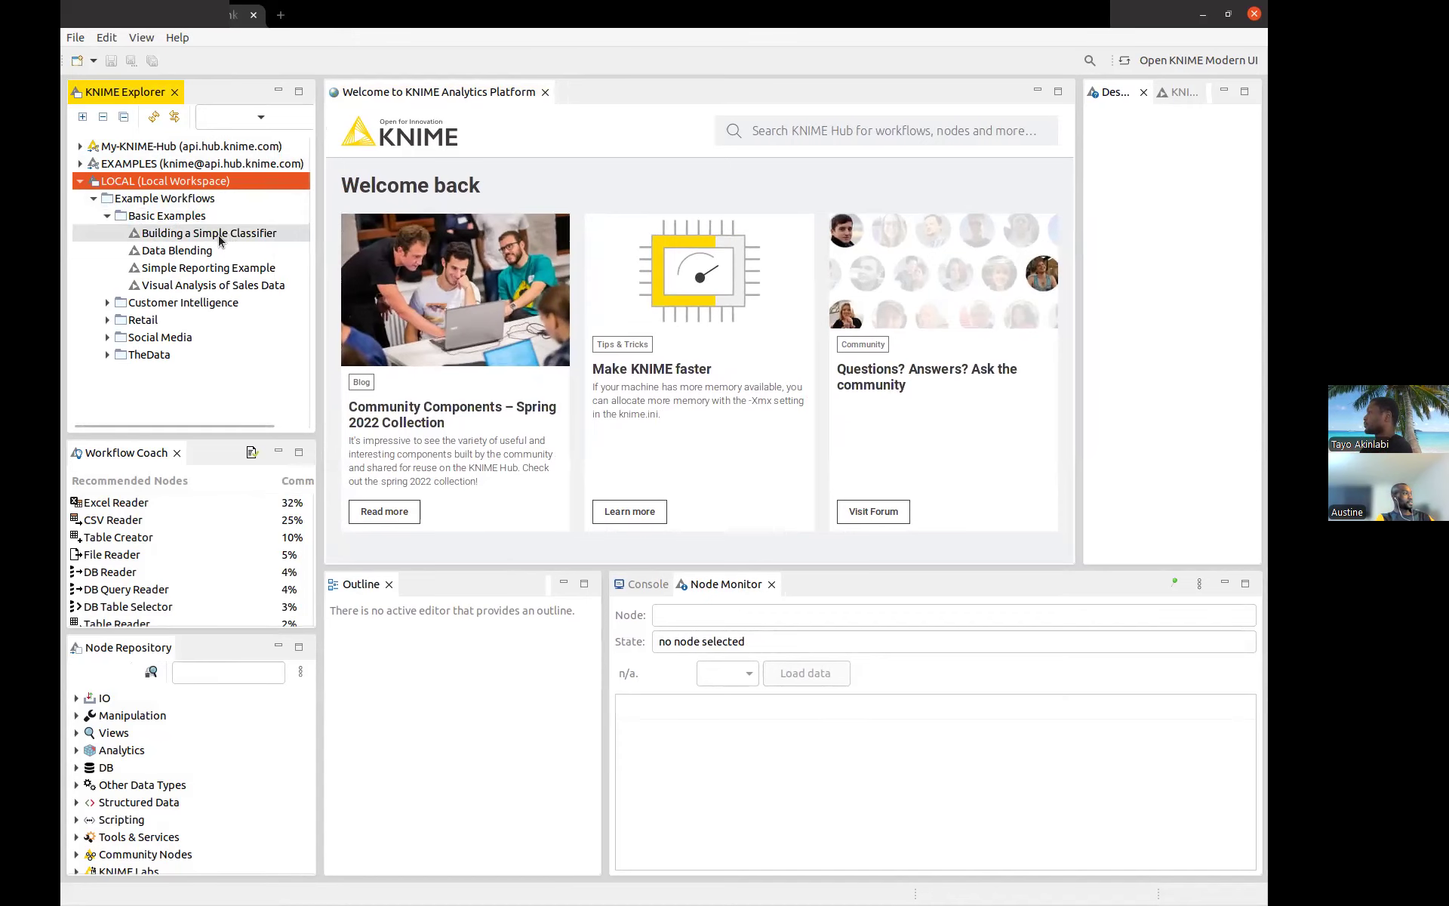
left_click(219, 236)
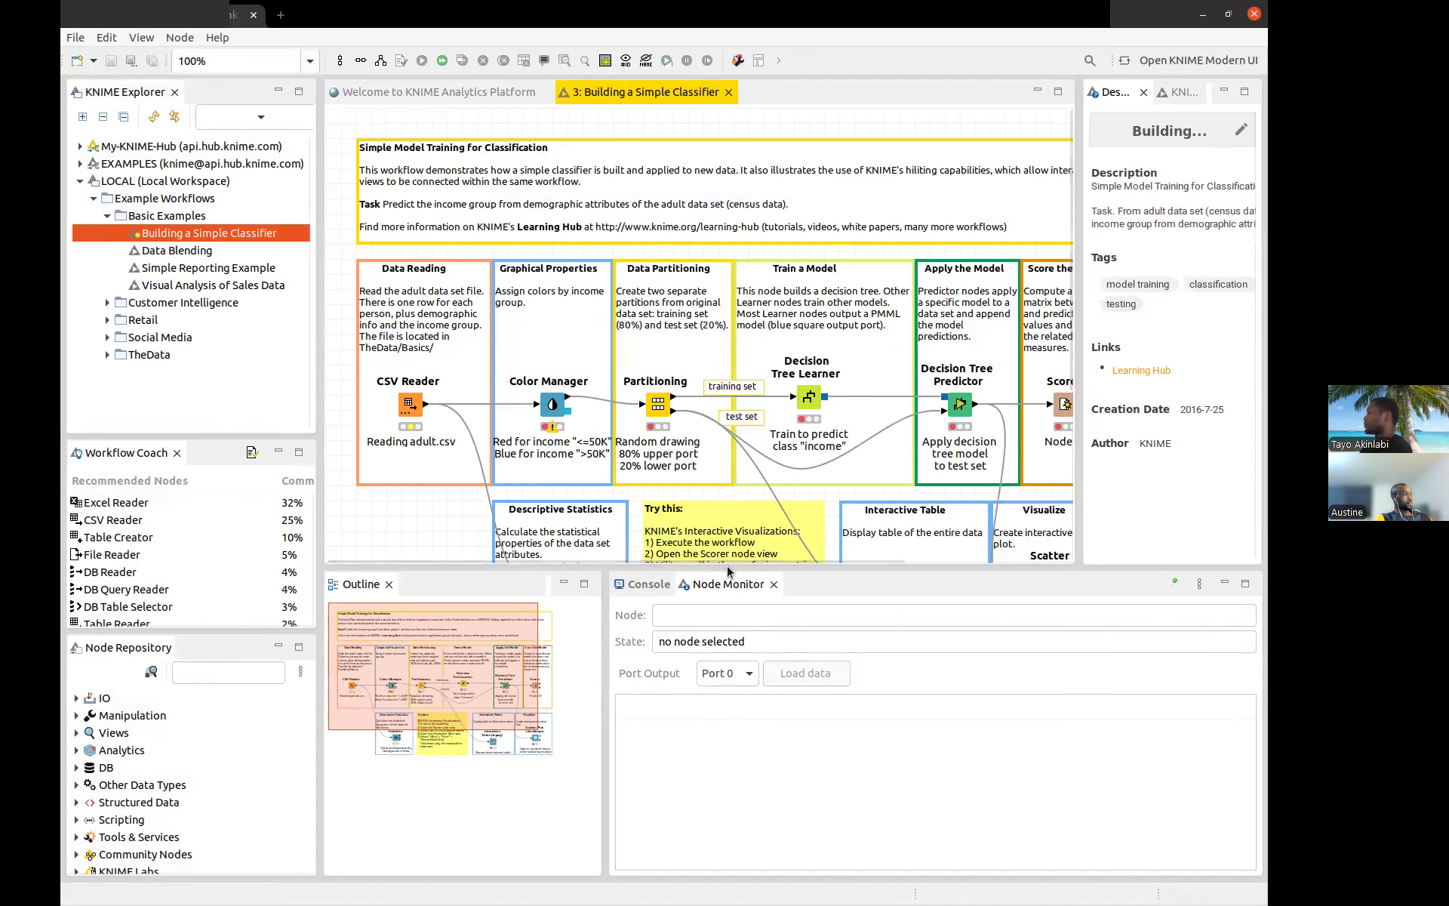
Enlarge the workflow editor's height and look over the nodes of the simple classifier workflow
left_click_drag(726, 564, 721, 696)
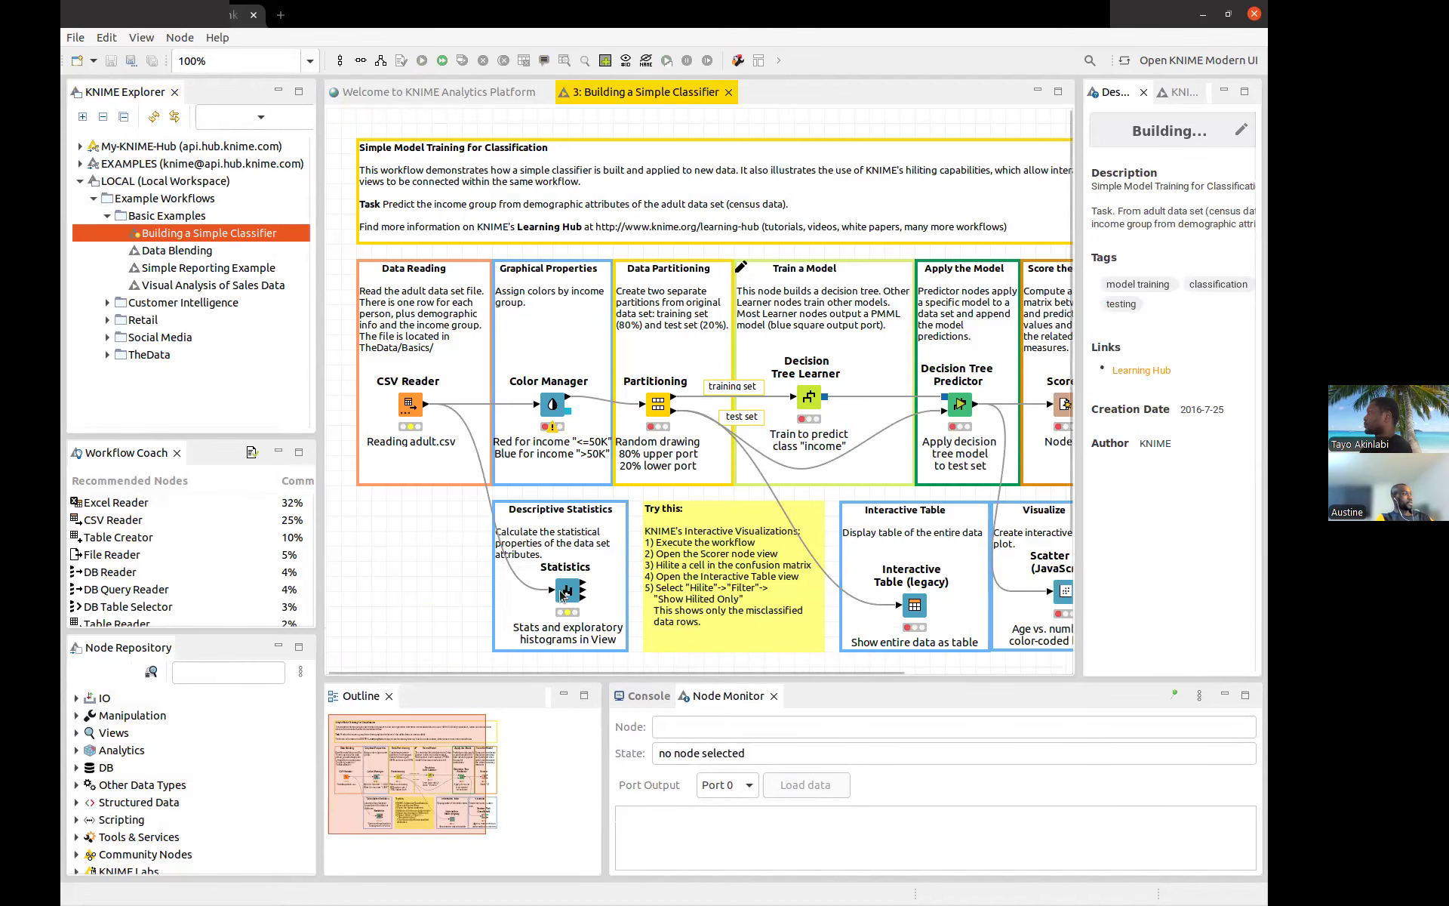
scroll(836, 357, "right", 5)
scroll(836, 358, "left", 5)
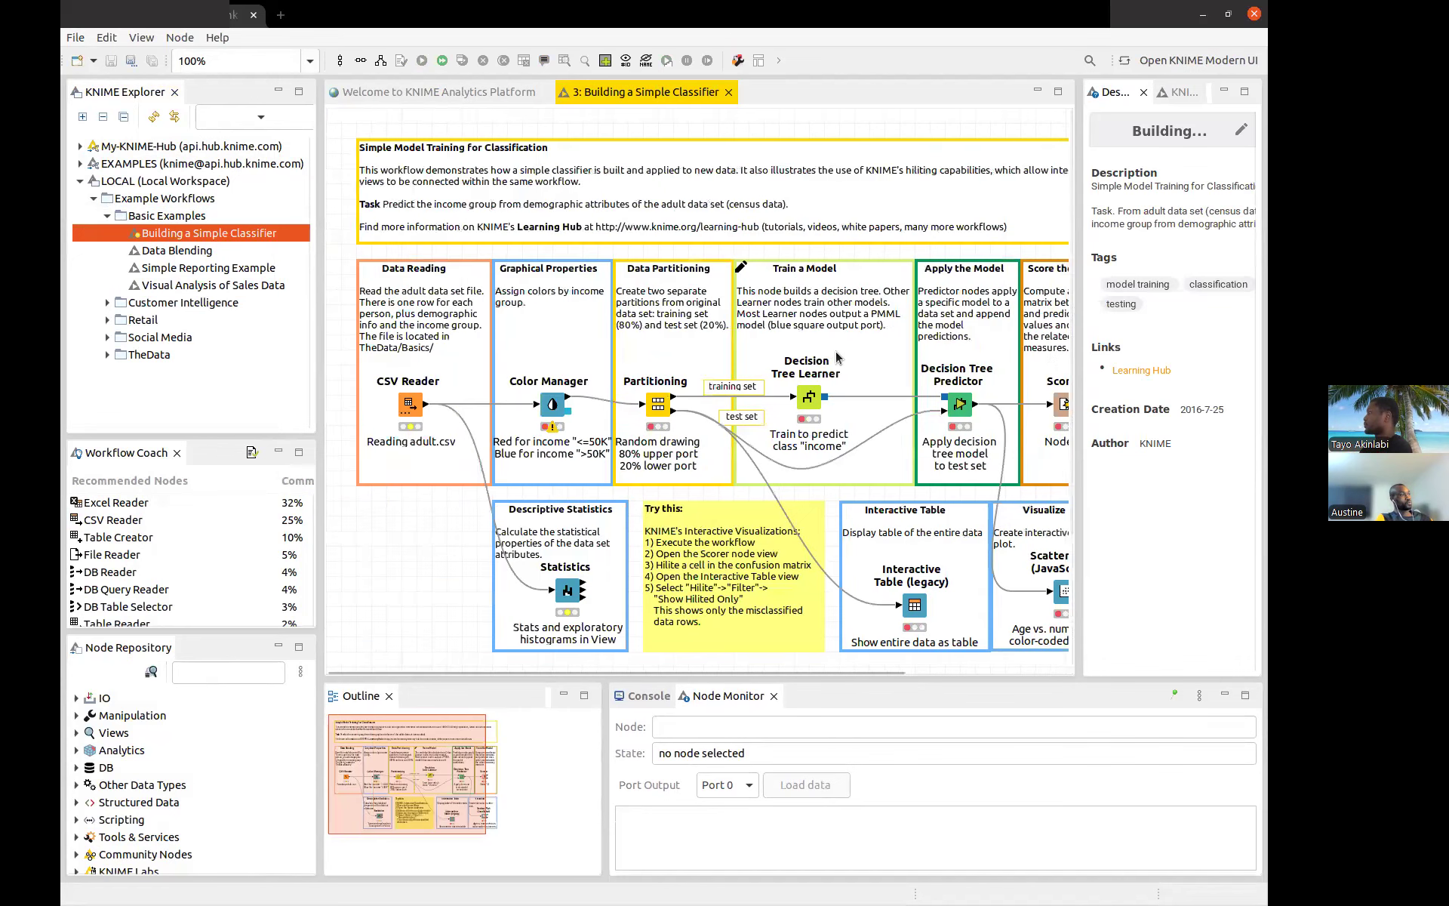
scroll(835, 358, "down", 3)
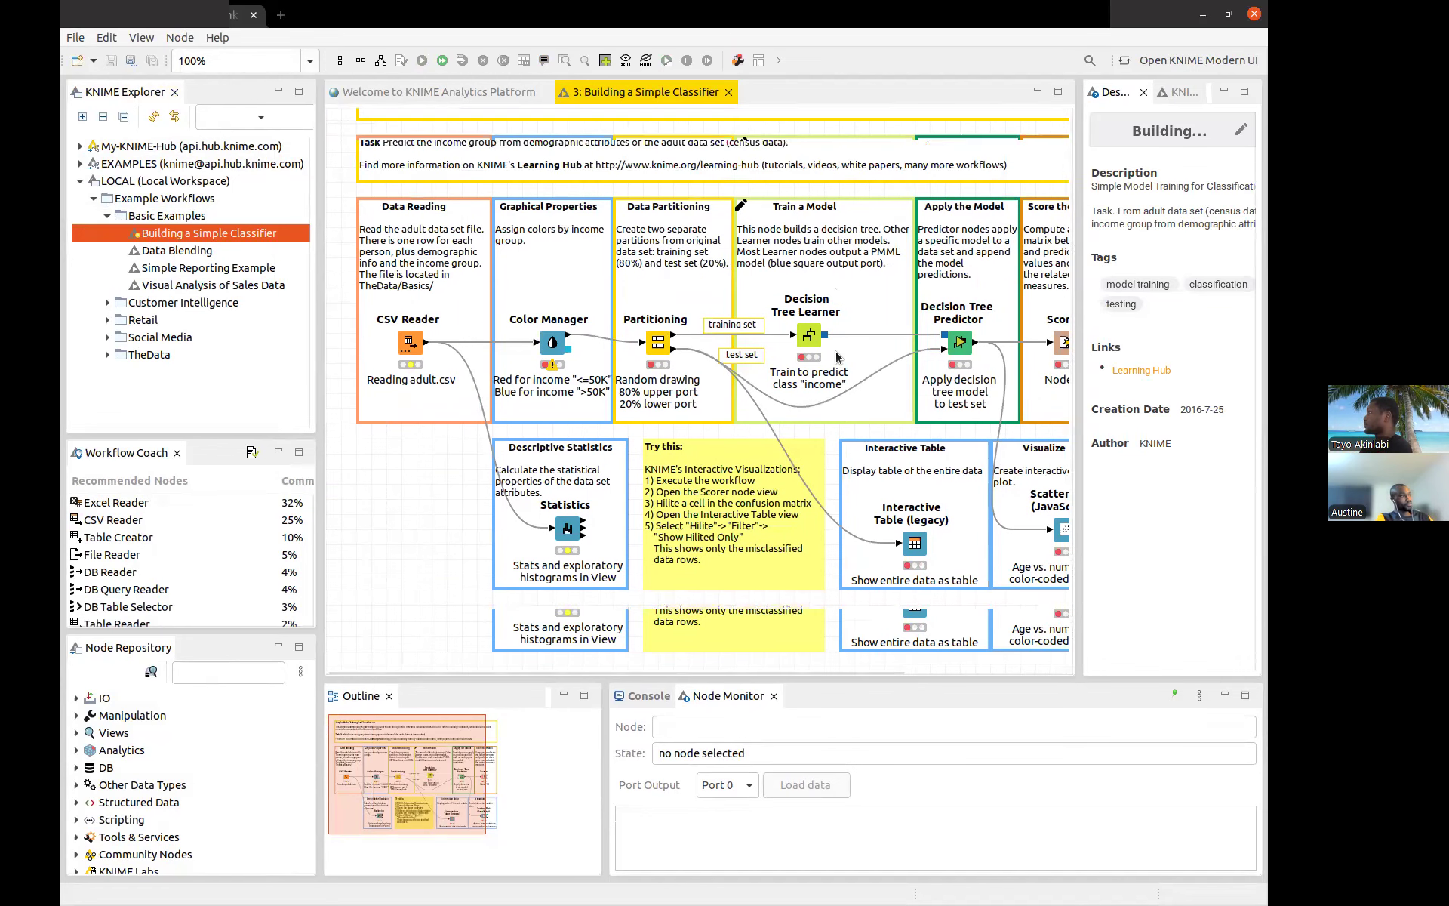
scroll(835, 358, "up", 3)
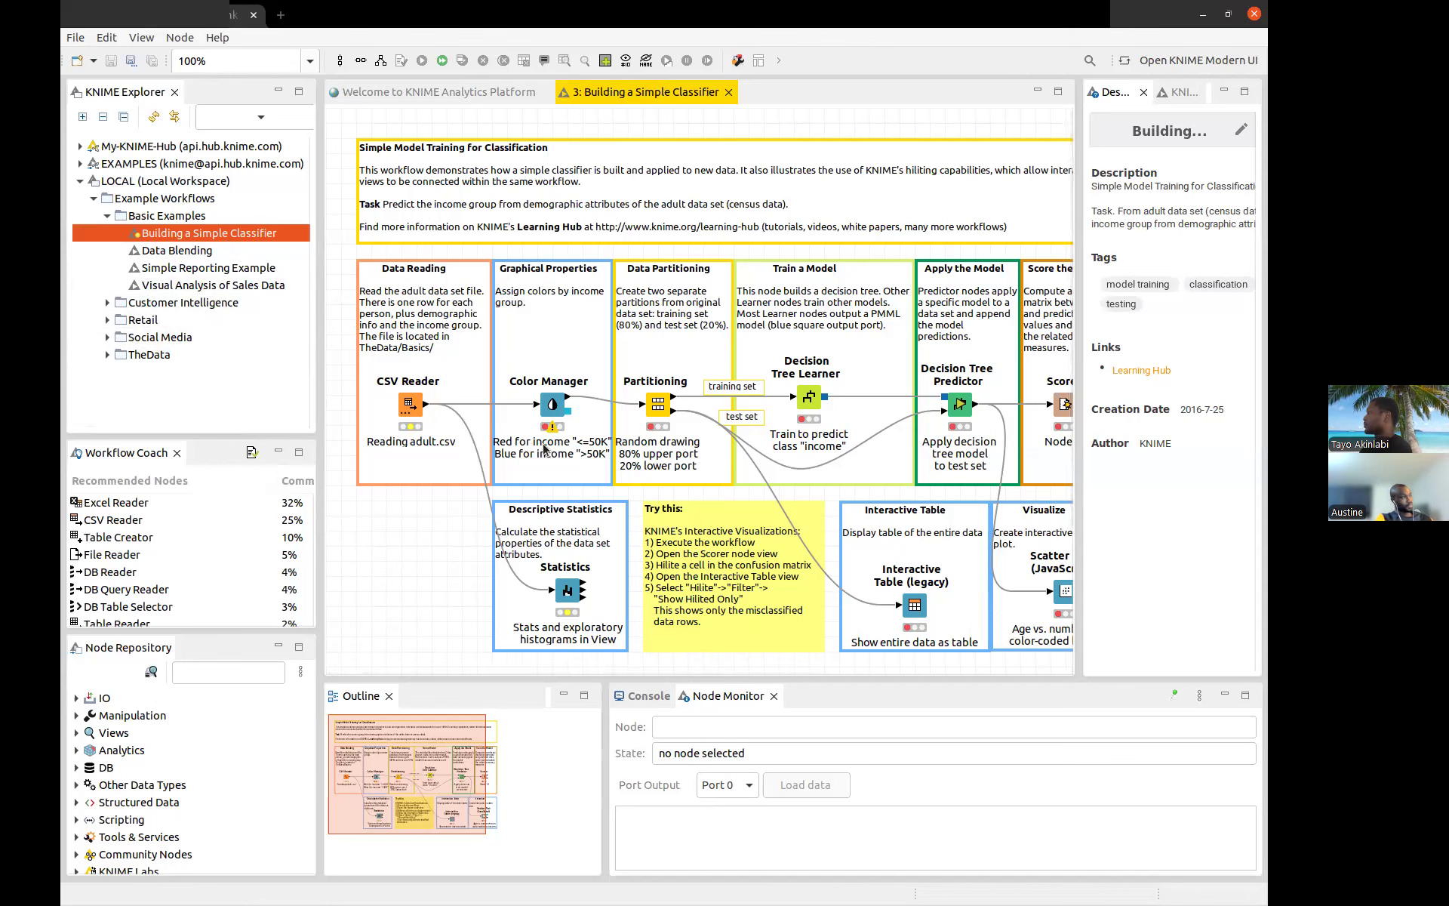
Collapse the Example Workflows folder, select the LOCAL workspace and view the File commands without choosing one
left_click(95, 198)
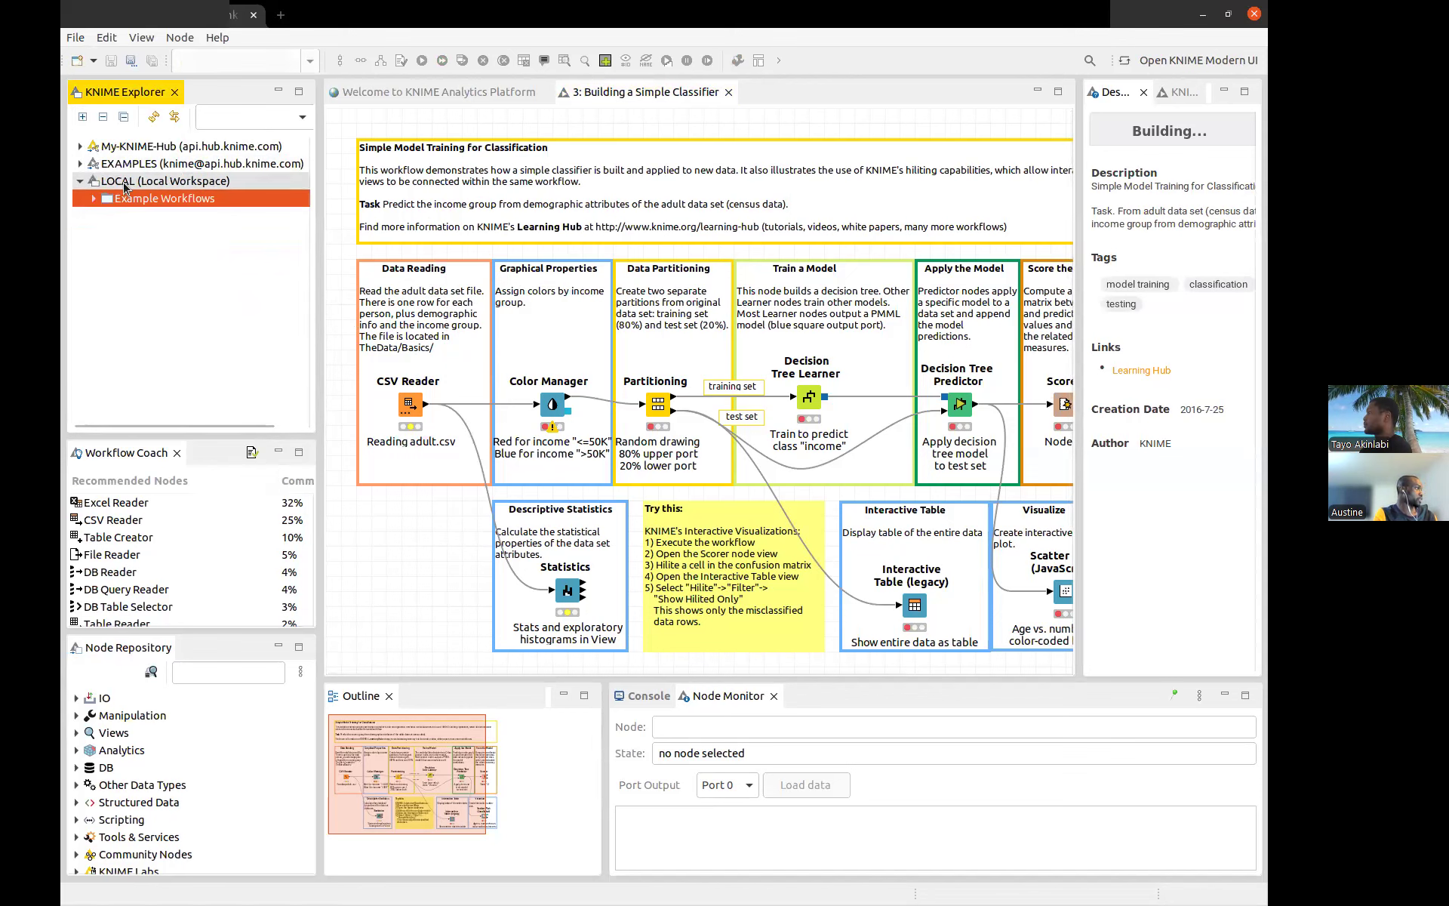
left_click(125, 188)
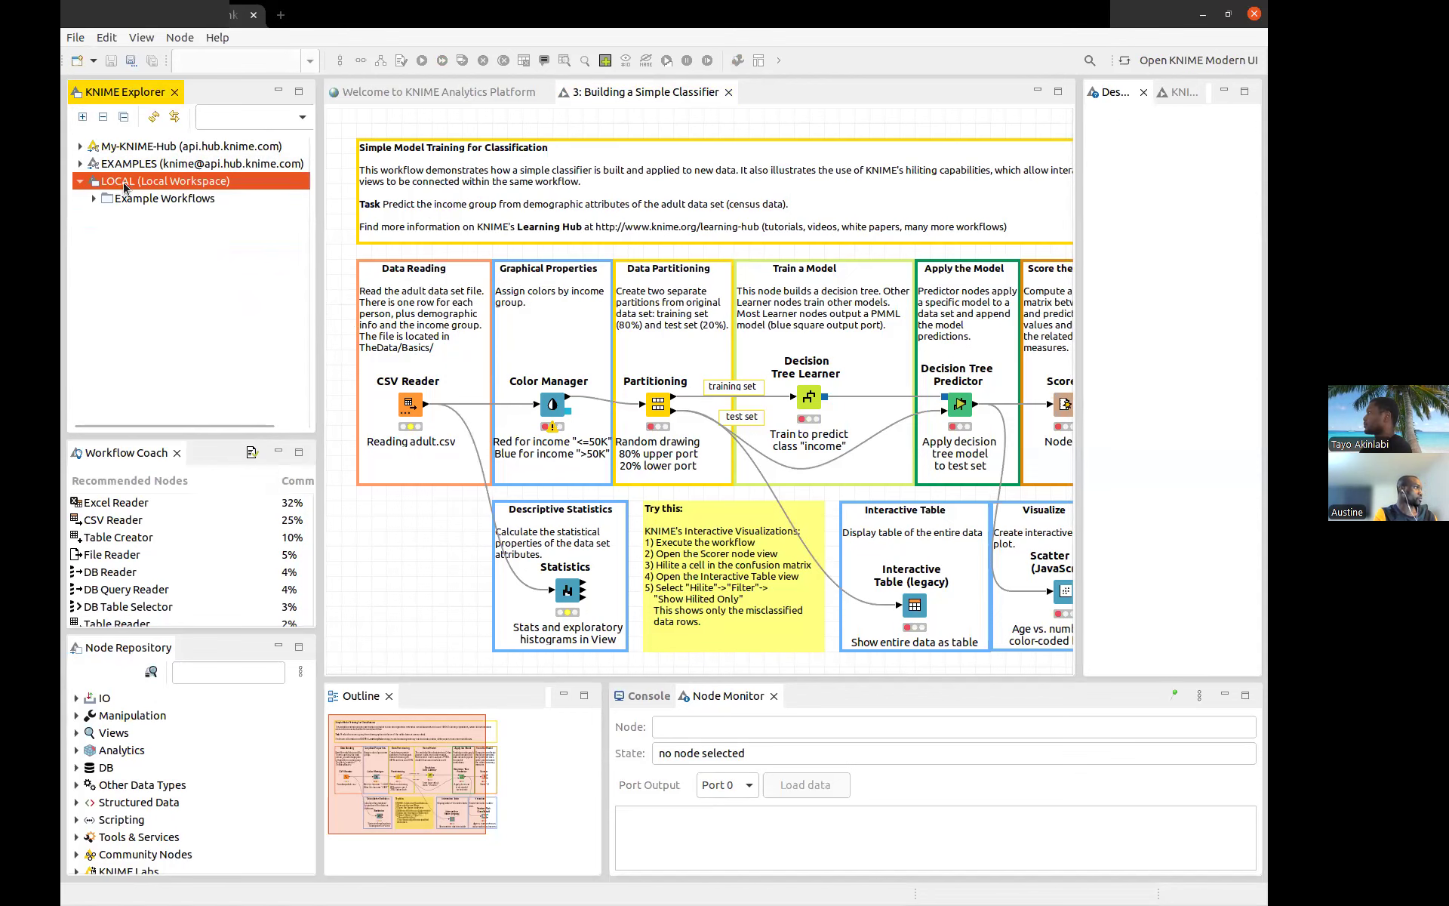
left_click(74, 37)
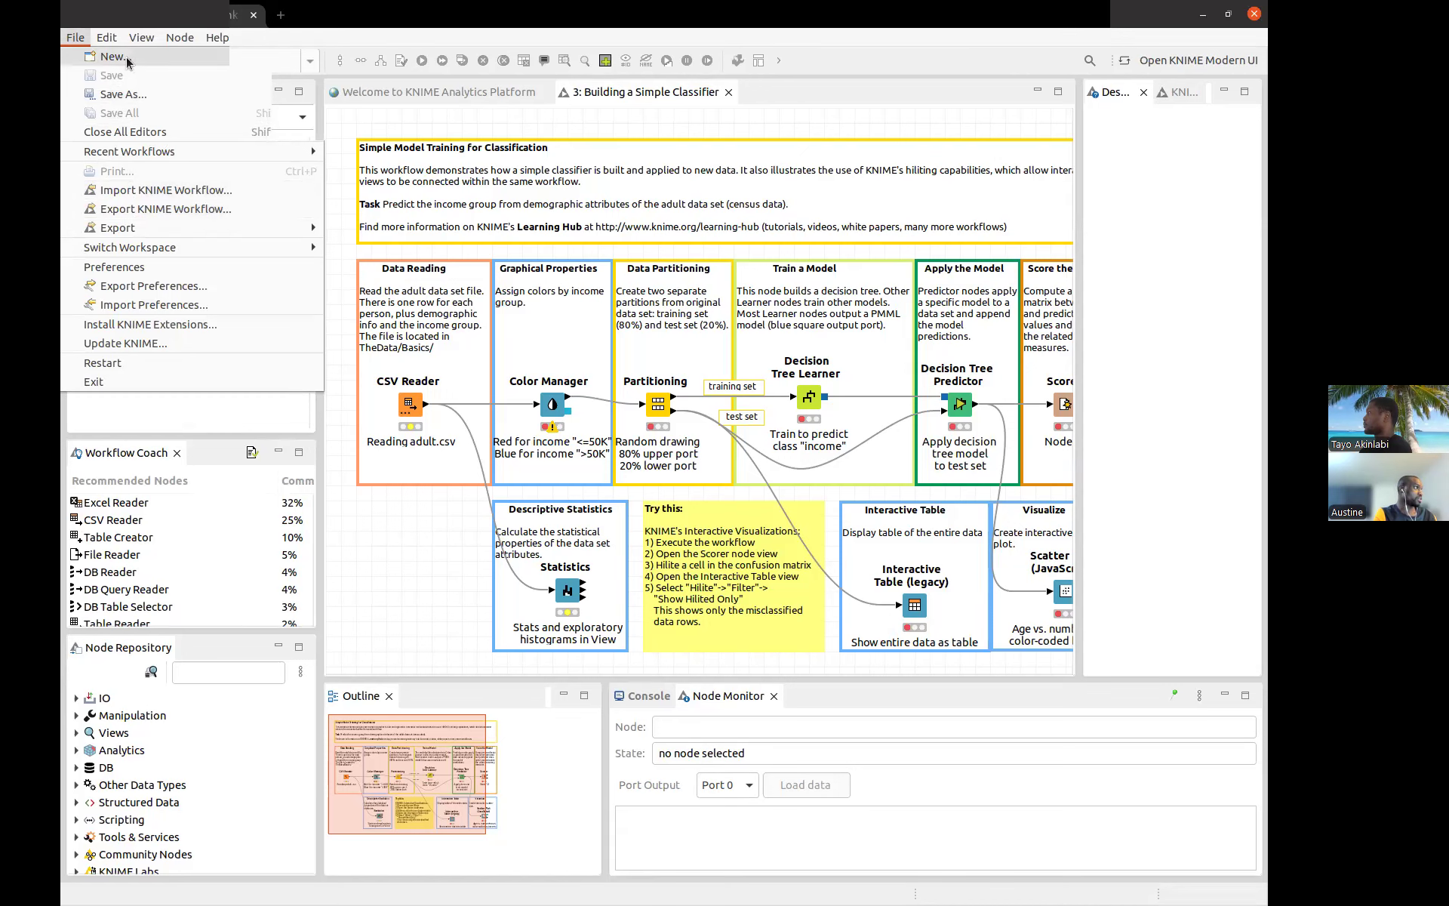
left_click(251, 423)
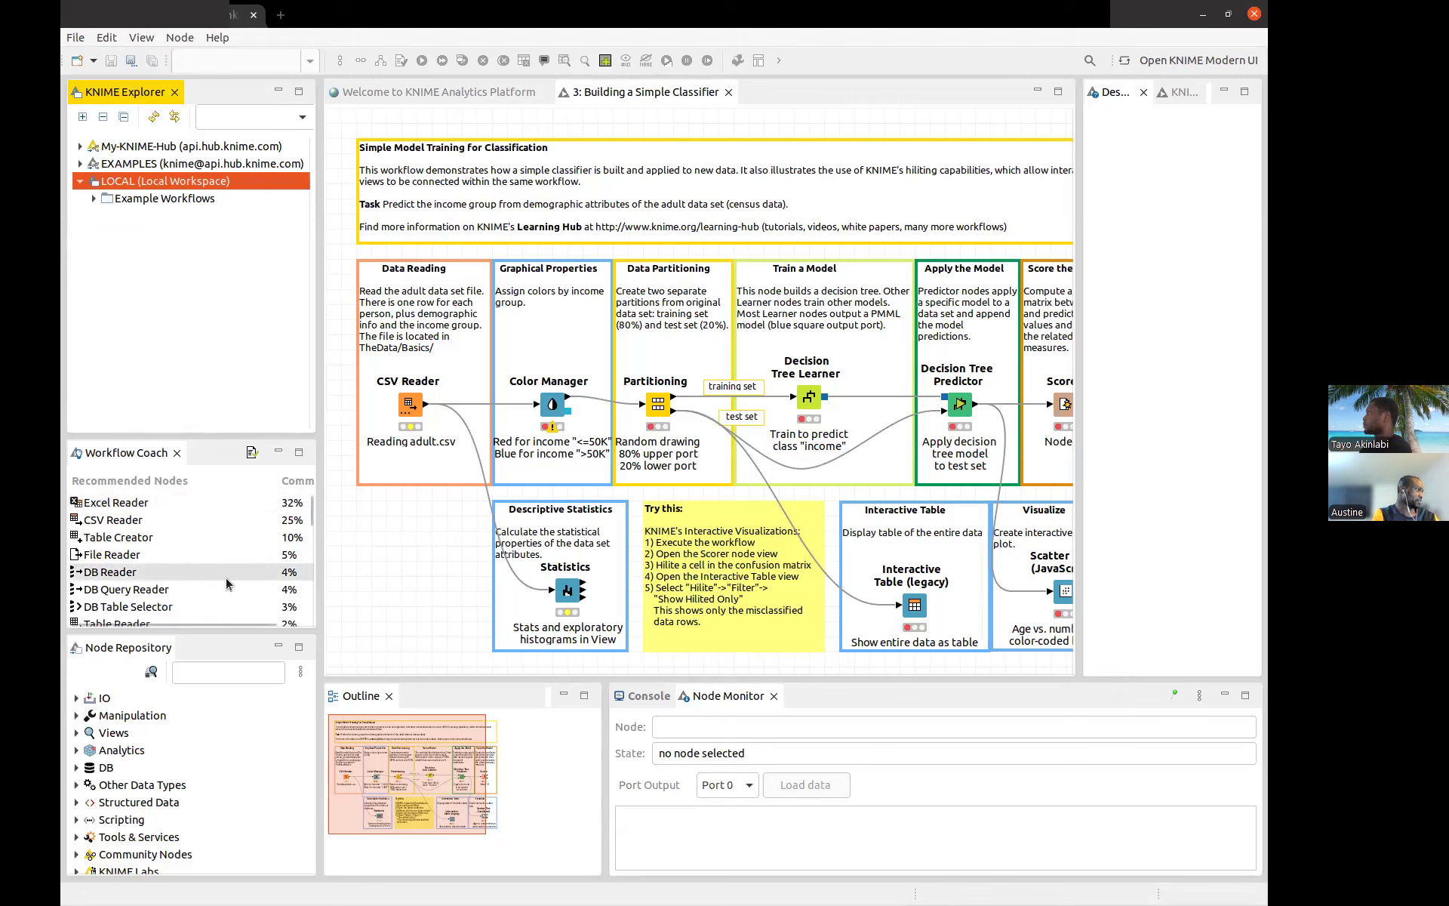
Examine the recommended nodes in the Workflow Coach and the Node Repository categories, including the contents of IO and Manipulation
scroll(242, 531, "down", 5)
scroll(241, 531, "up", 5)
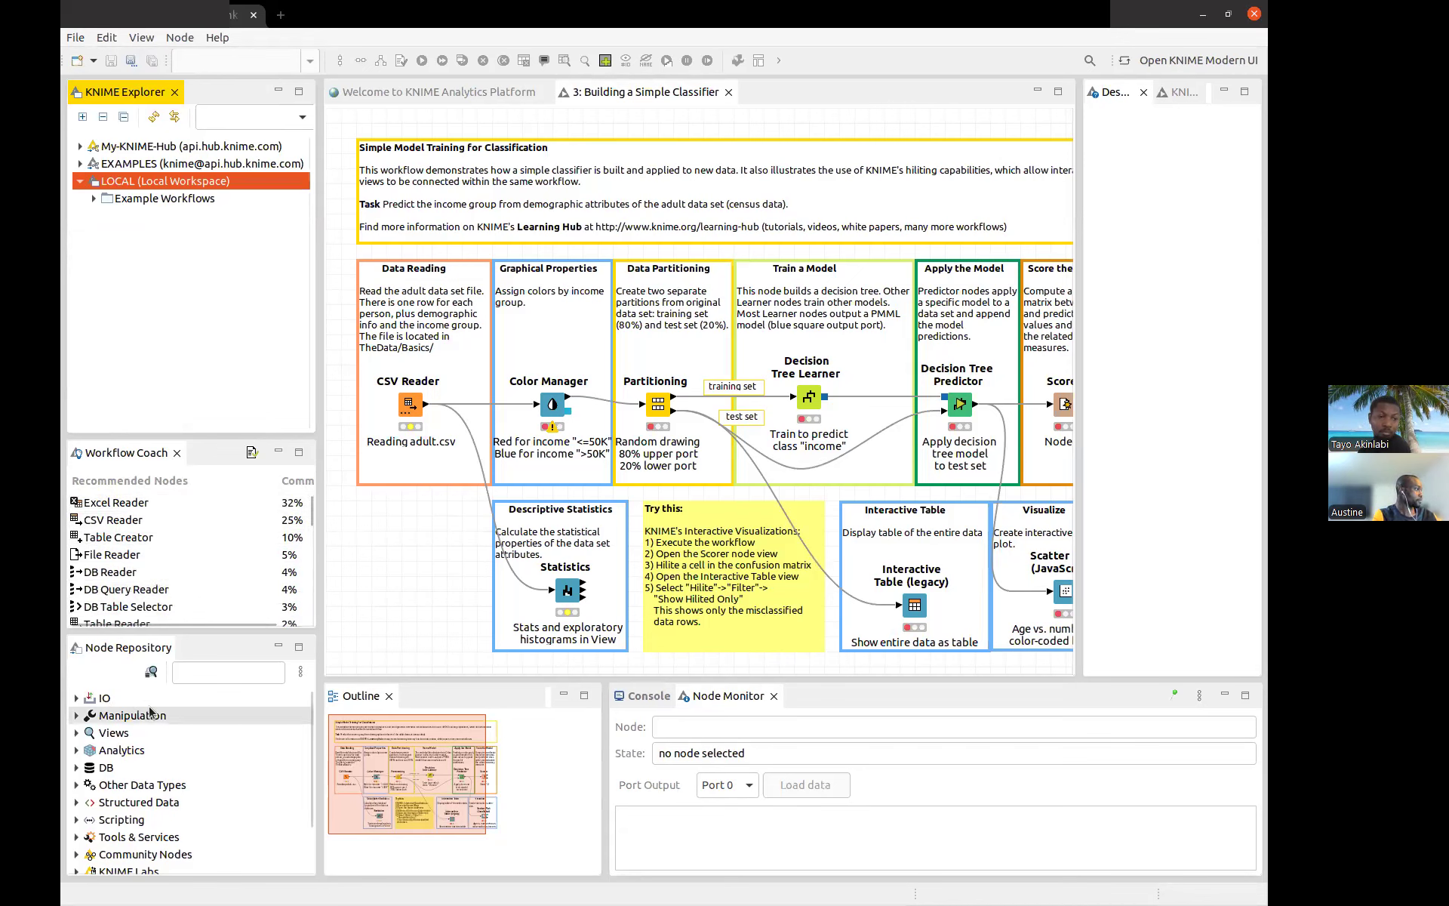
scroll(177, 782, "down", 2)
scroll(178, 781, "up", 2)
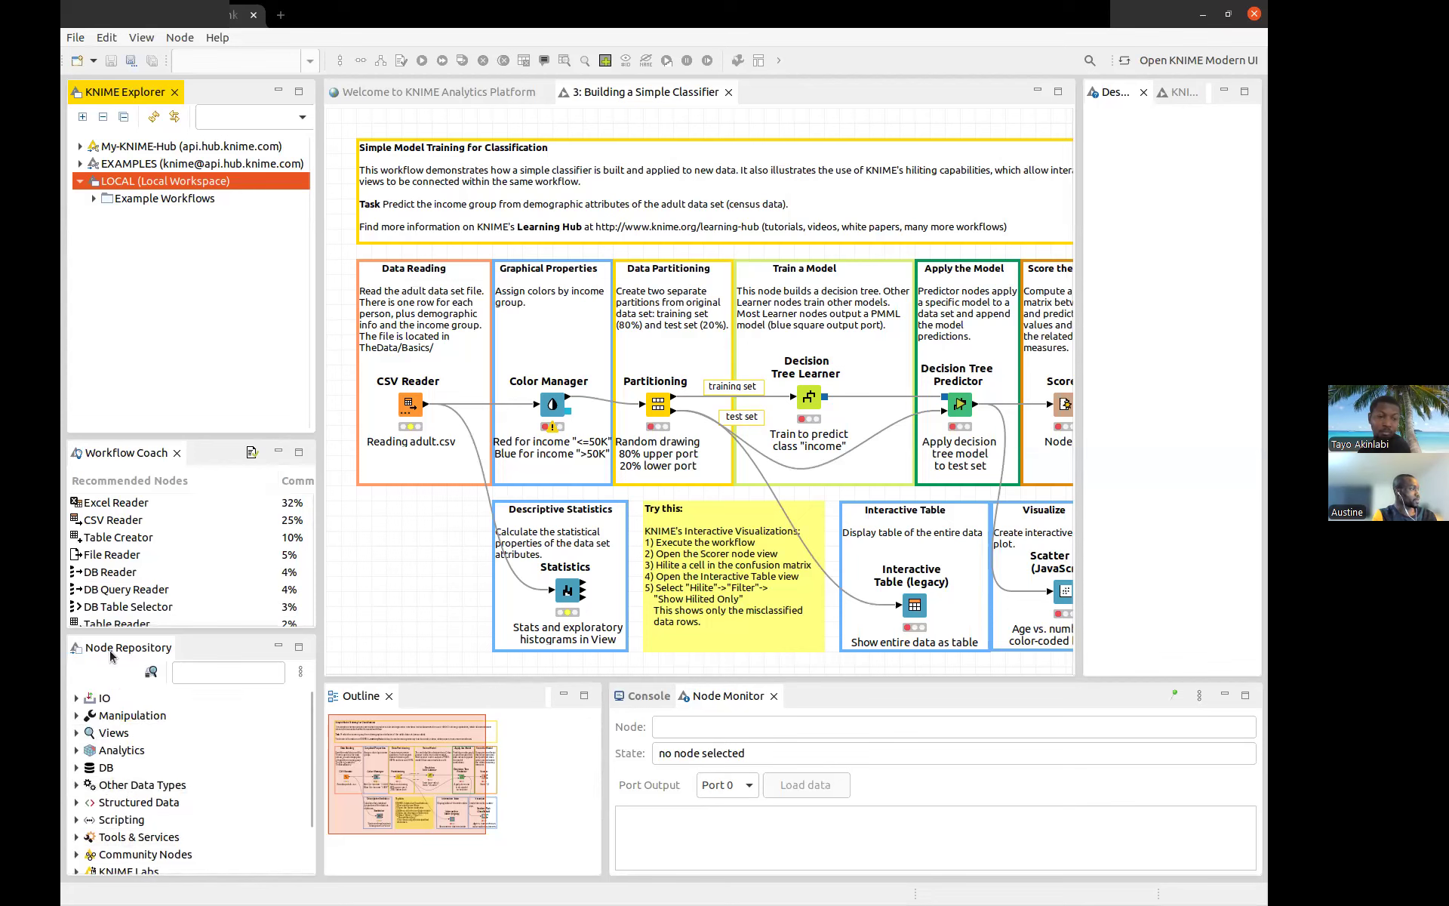
scroll(179, 801, "down", 2)
scroll(180, 801, "up", 2)
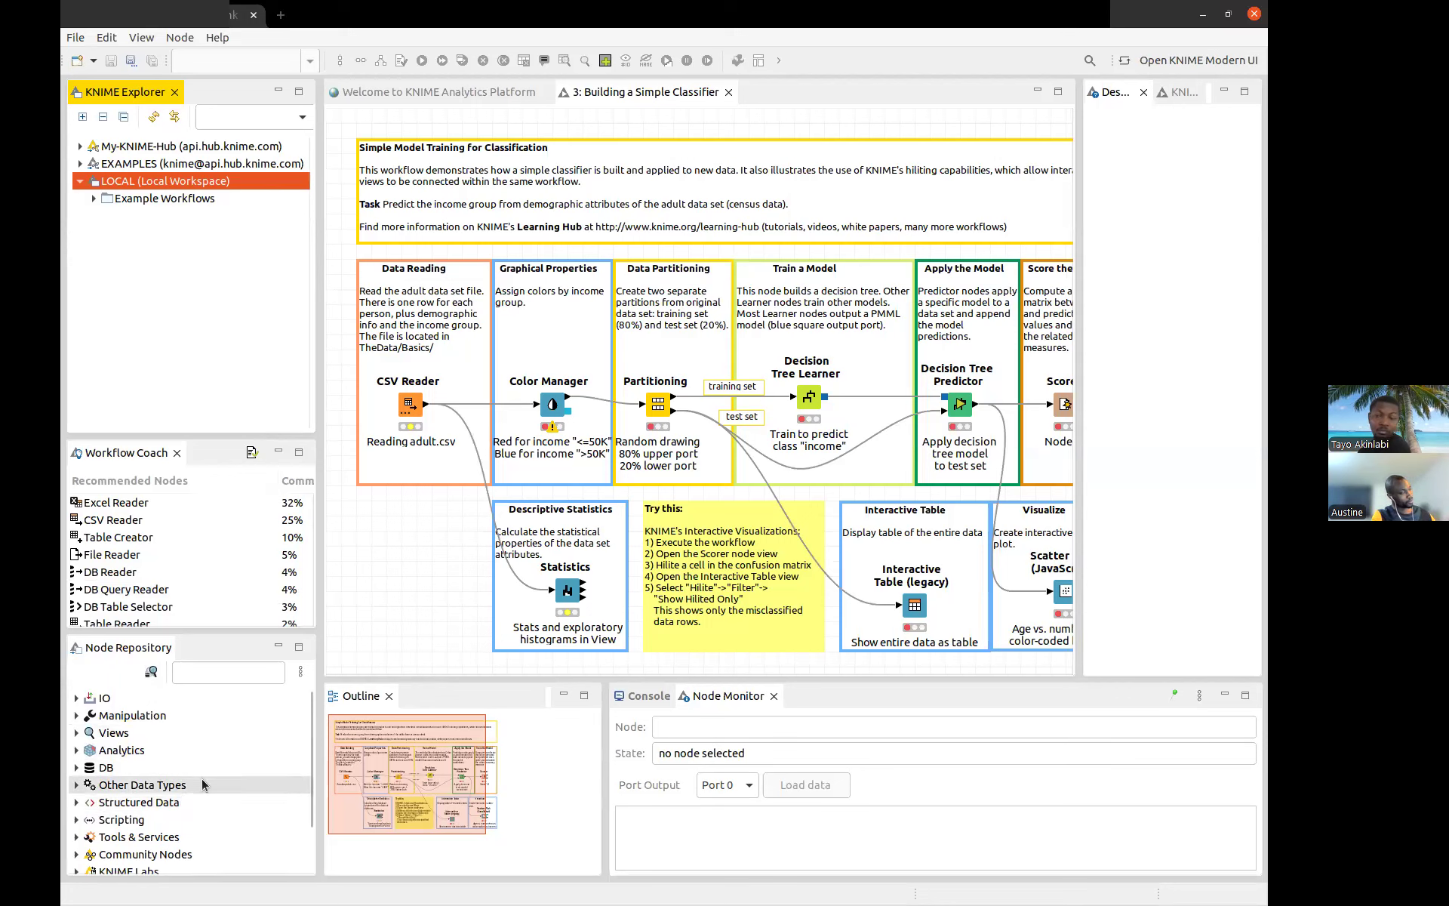
left_click(77, 699)
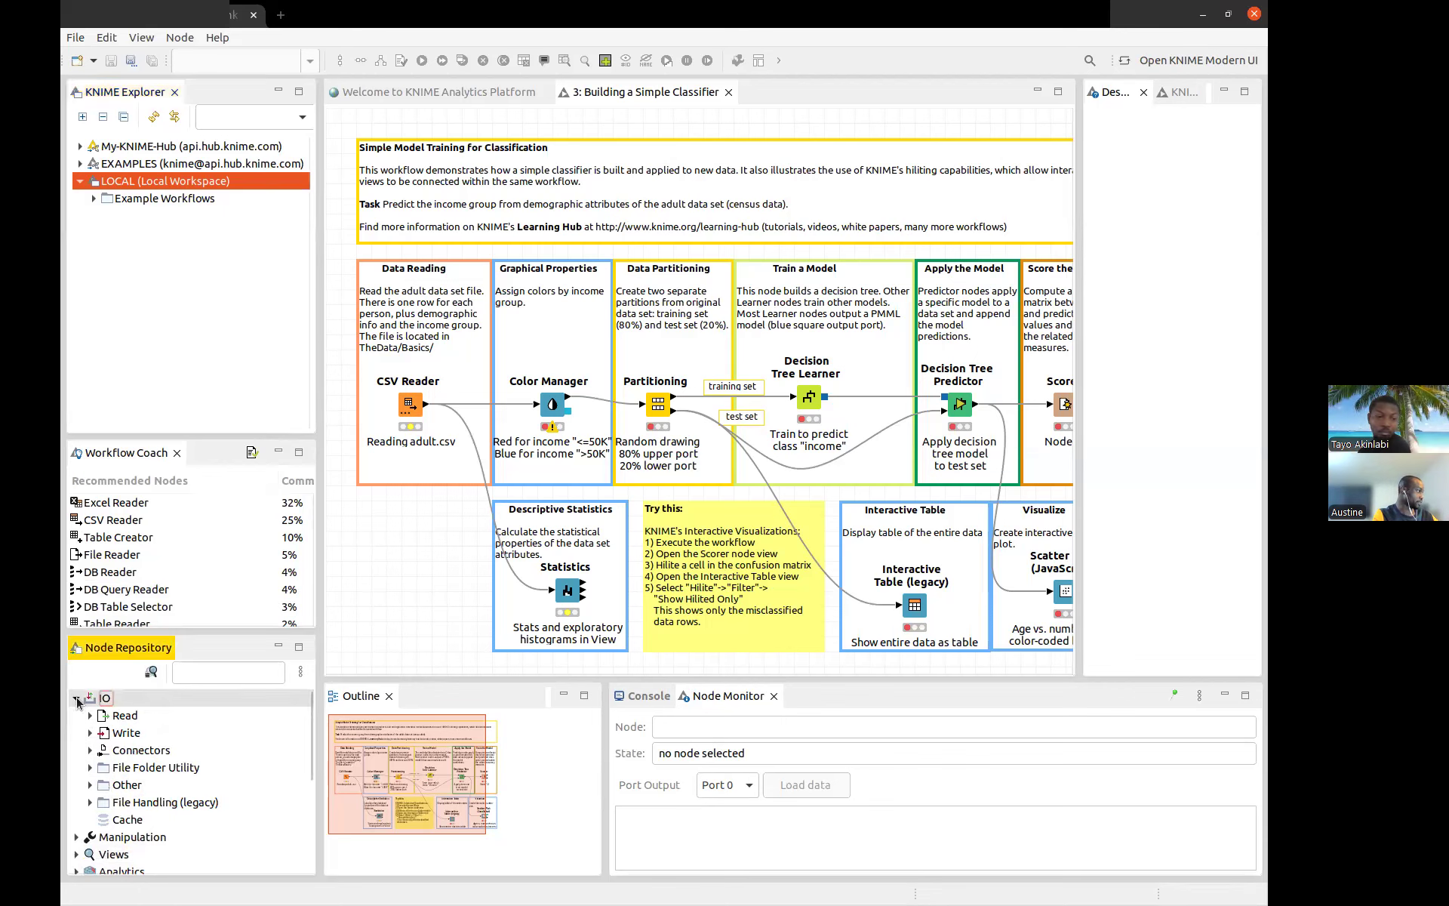
left_click(77, 698)
left_click(76, 715)
left_click(77, 716)
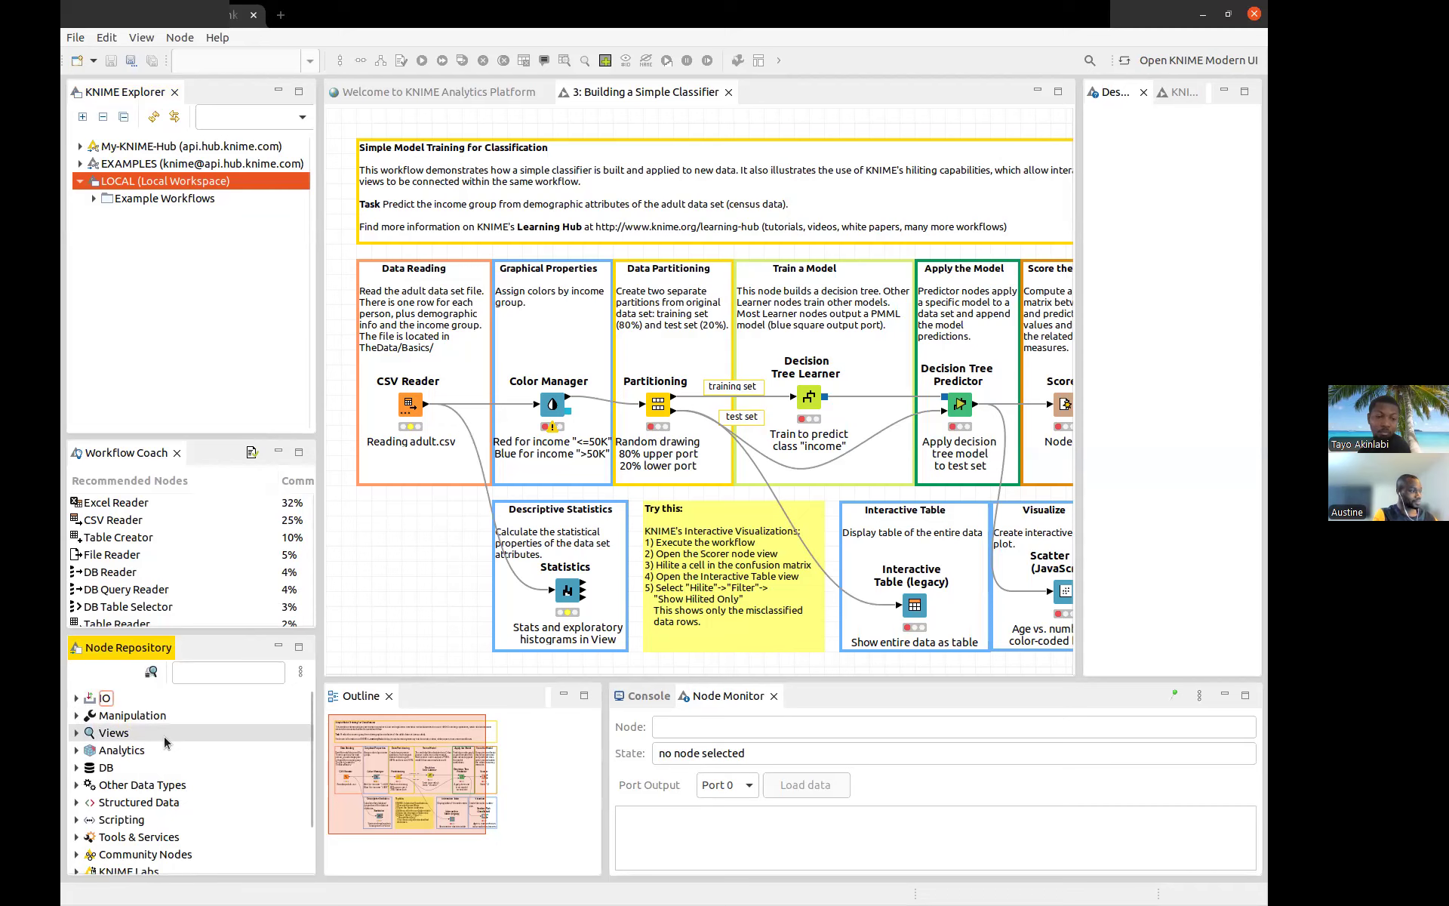
Search the Node Repository for "read" and look through the matching nodes
left_click(194, 675)
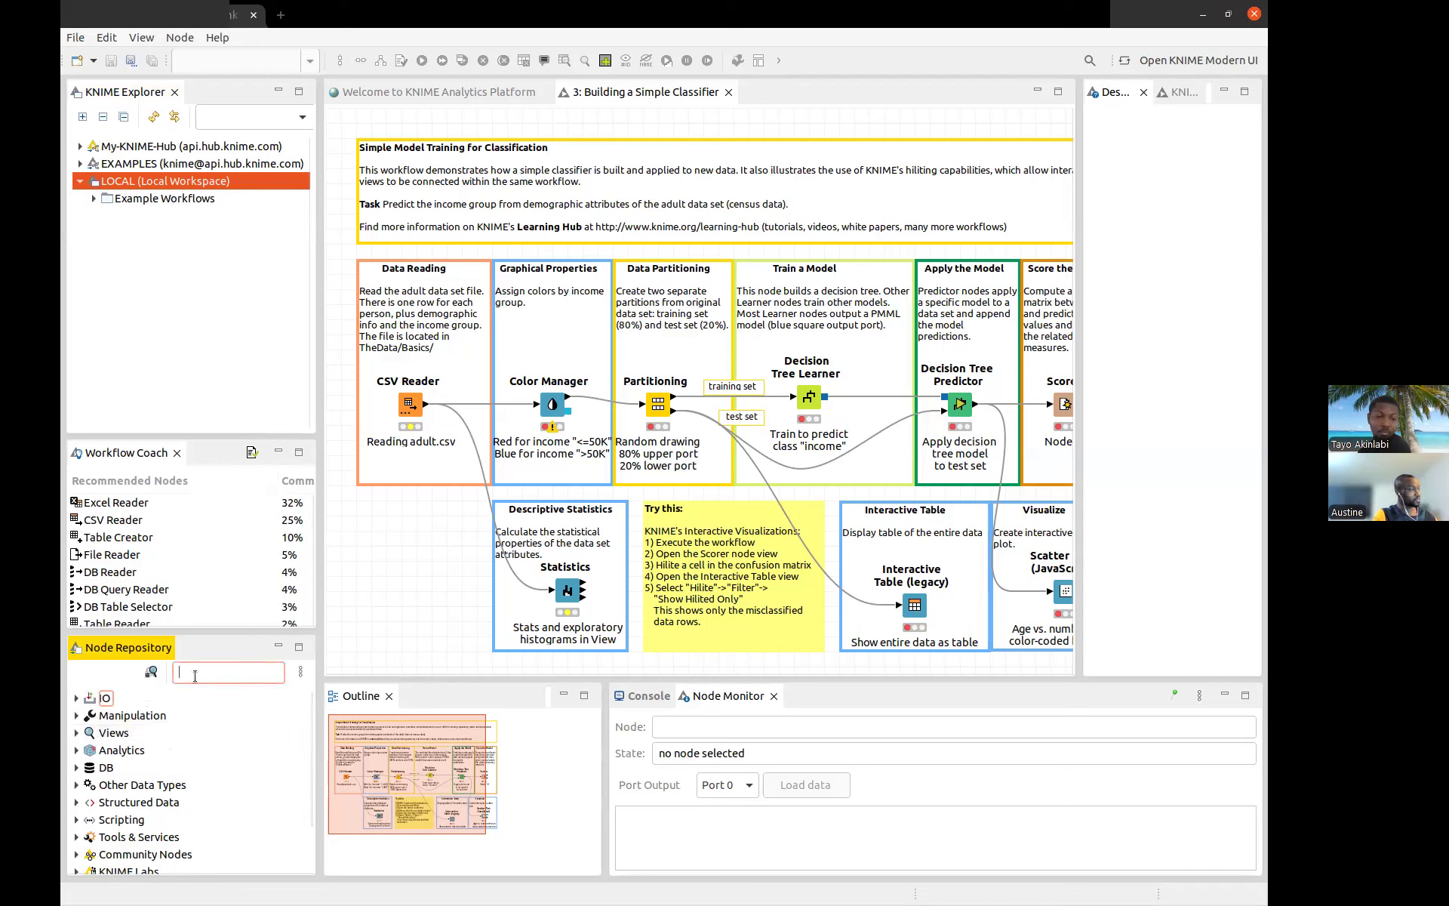
type("ad")
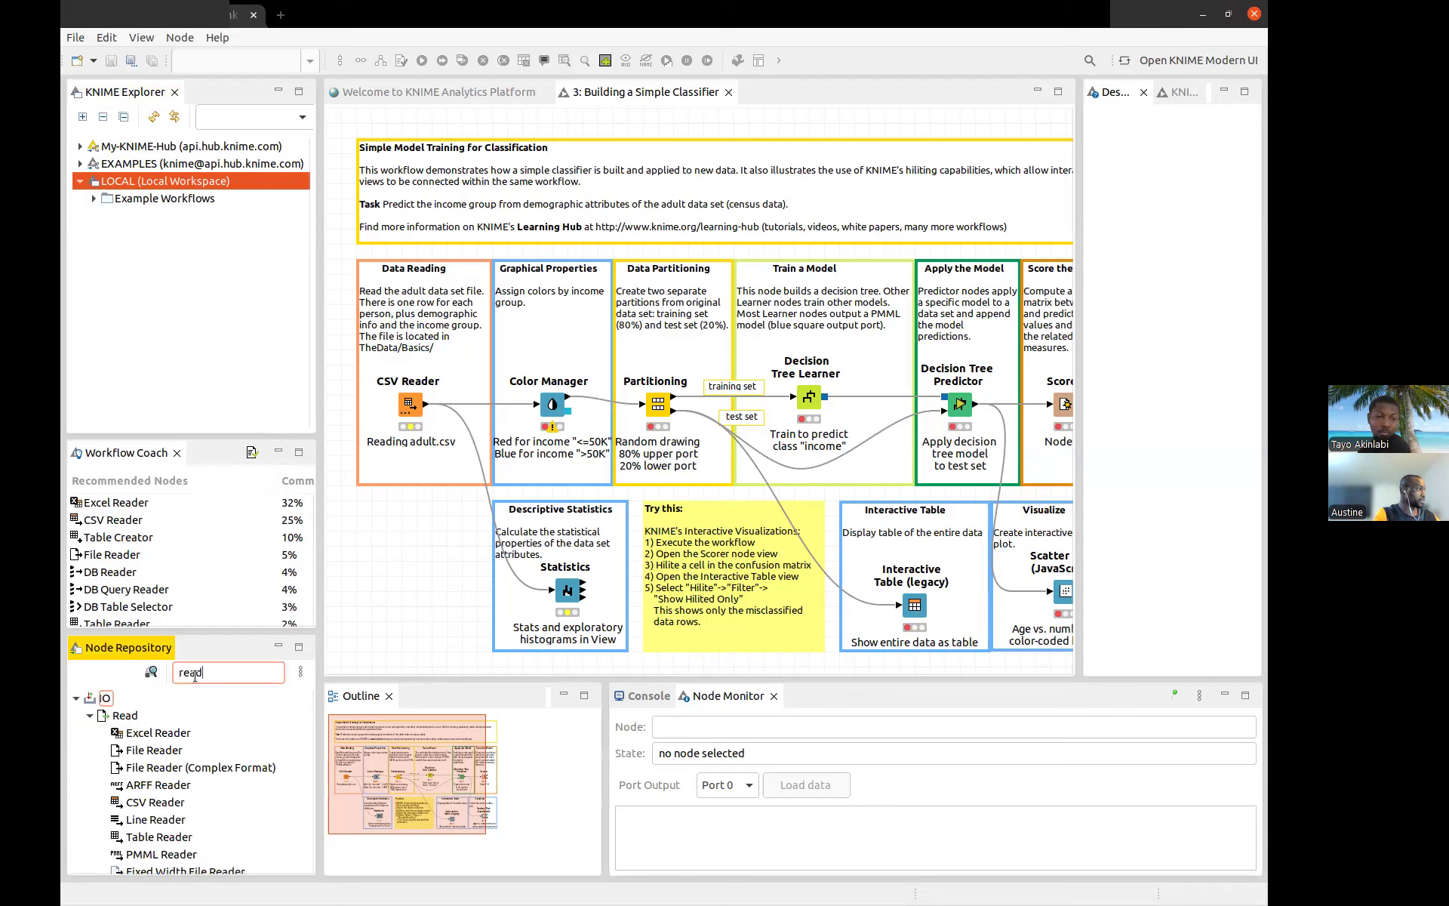
type(" ta")
key("BackSpace")
key("BackSpace")
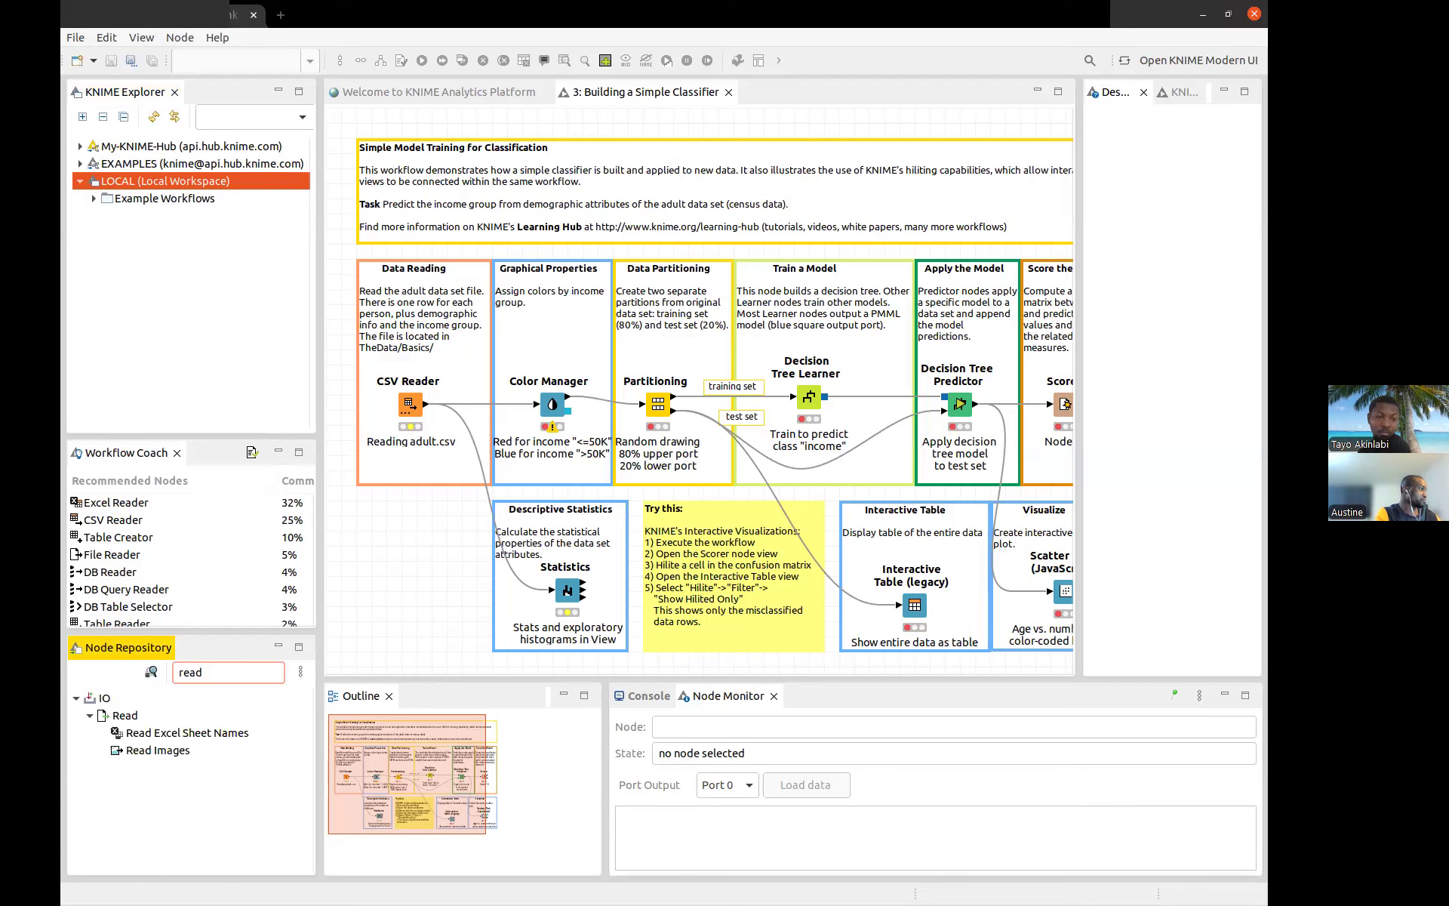
key("BackSpace")
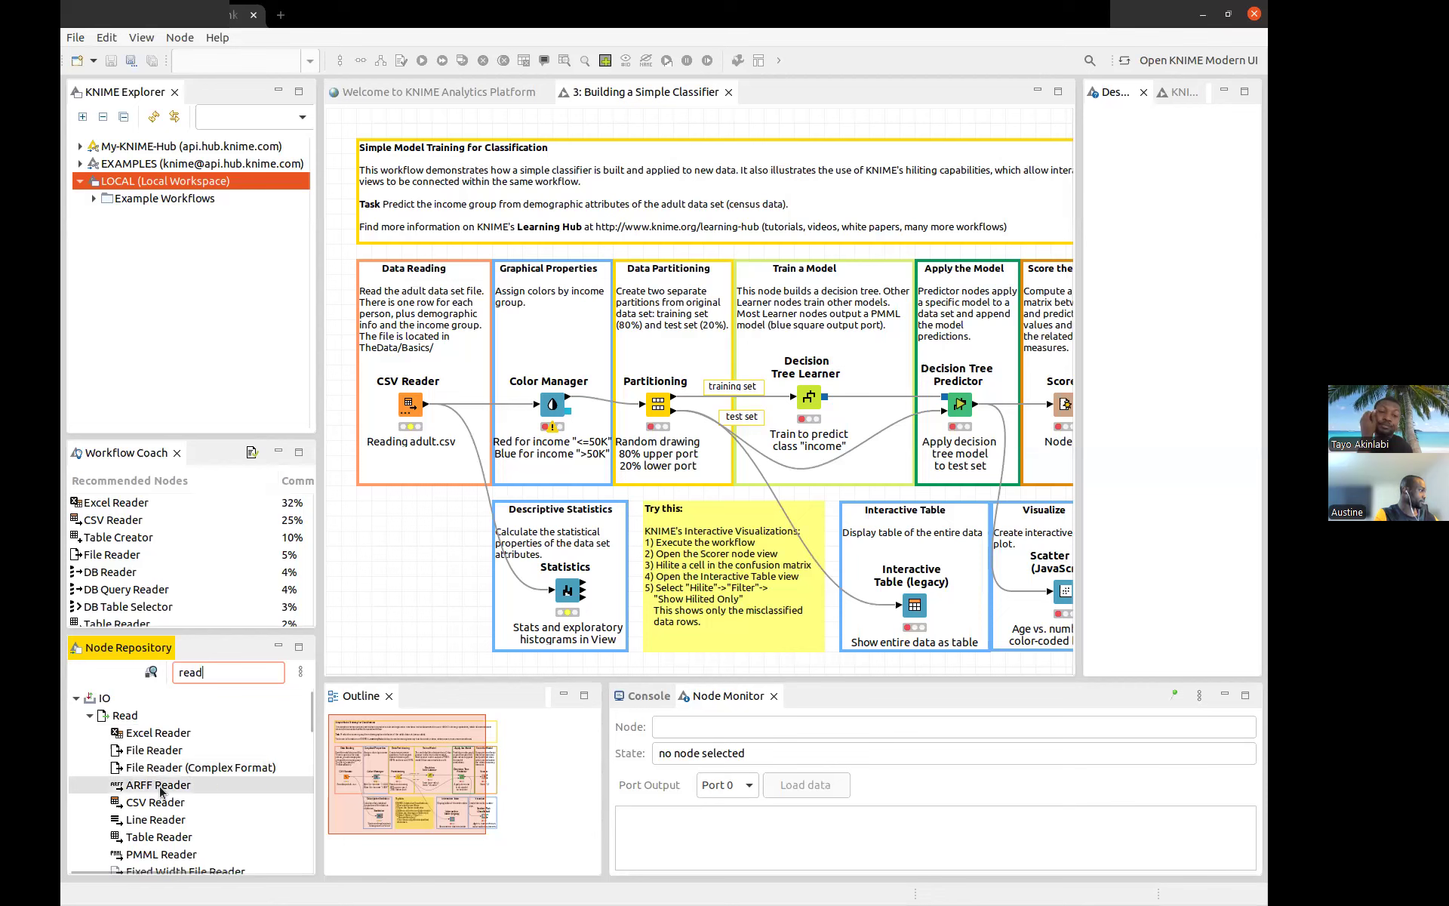
scroll(169, 834, "down", 8)
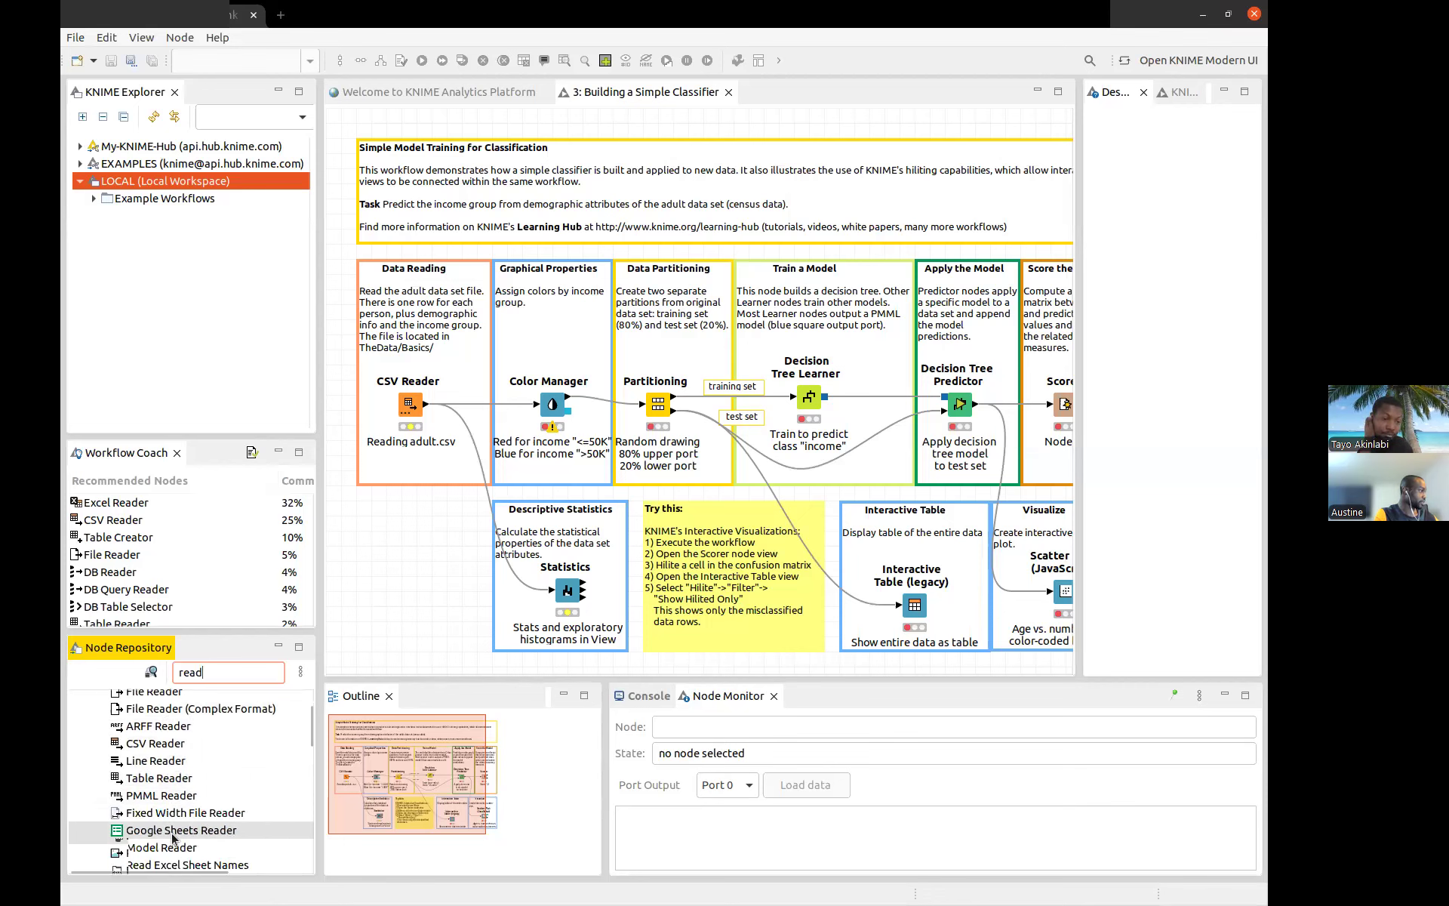
scroll(172, 838, "down", 3)
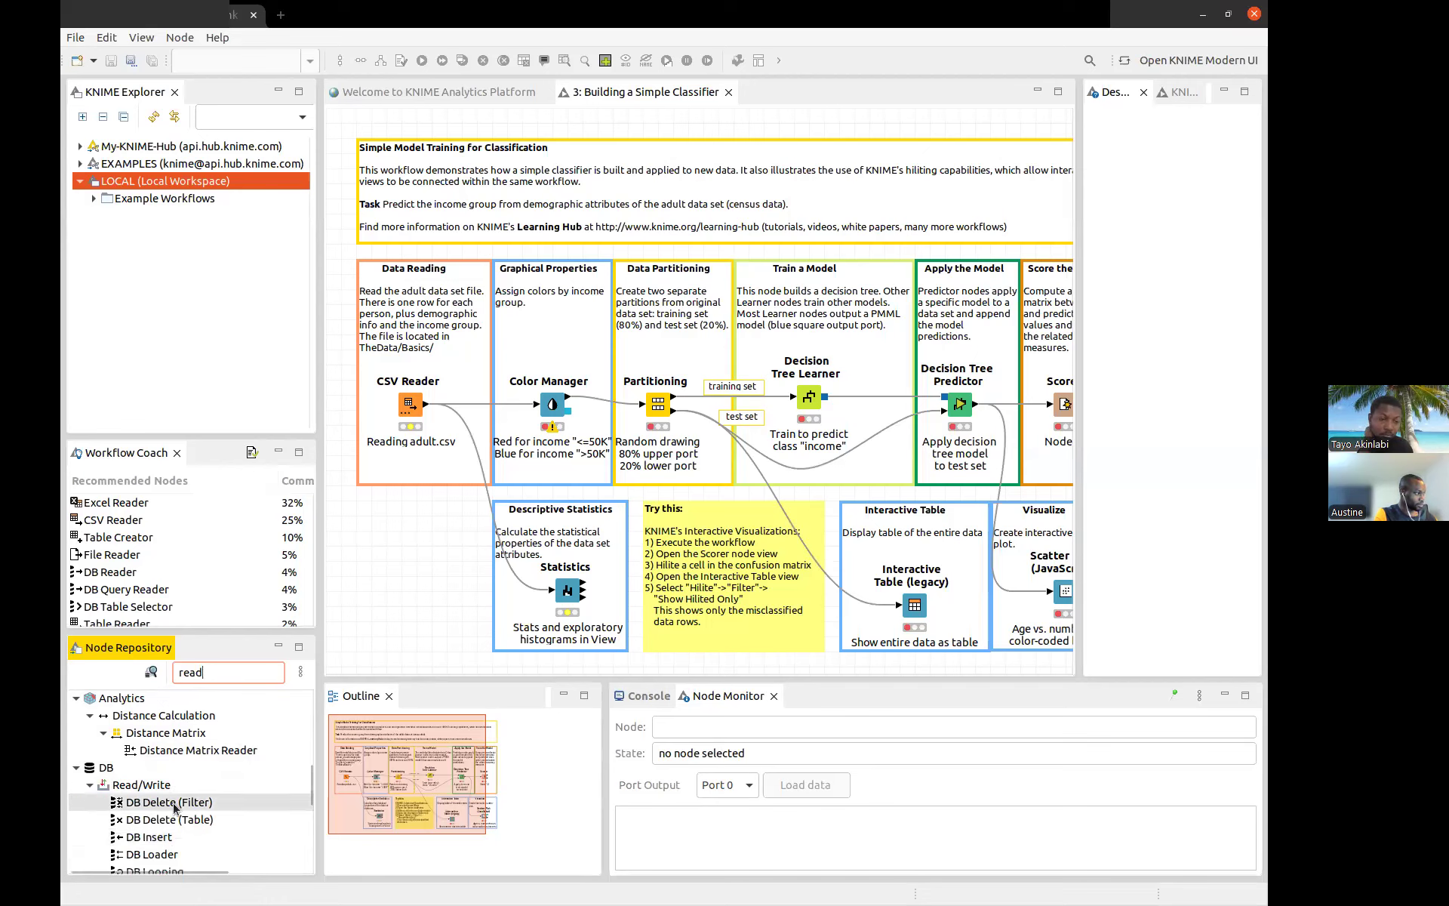
Look through the remaining nodes matching "read" in the Node Repository and clear the search
scroll(226, 800, "down", 5)
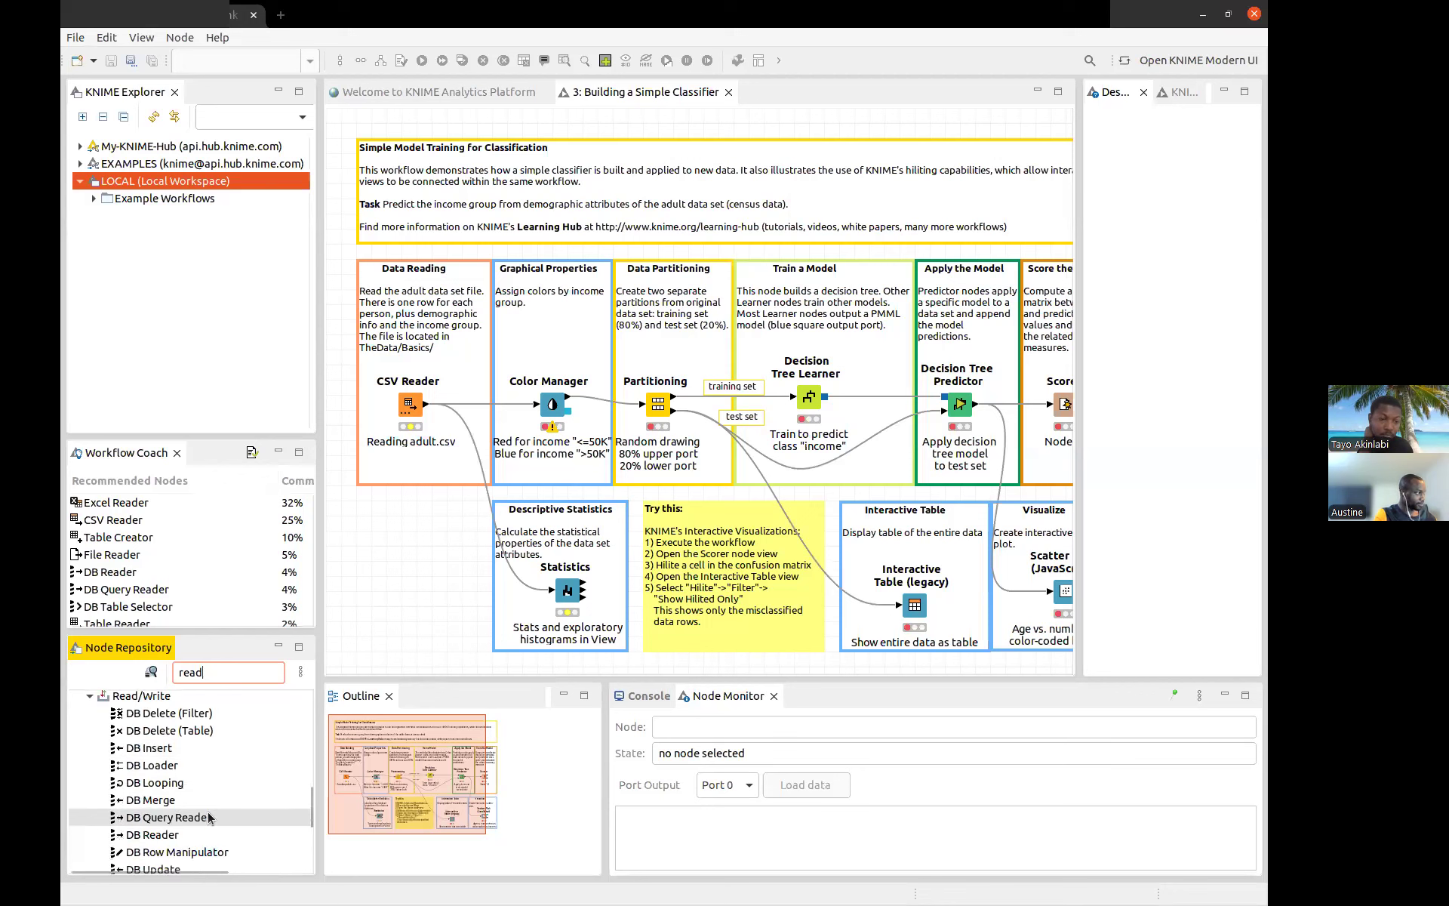
scroll(207, 812, "down", 1)
scroll(206, 812, "up", 6)
scroll(209, 818, "up", 8)
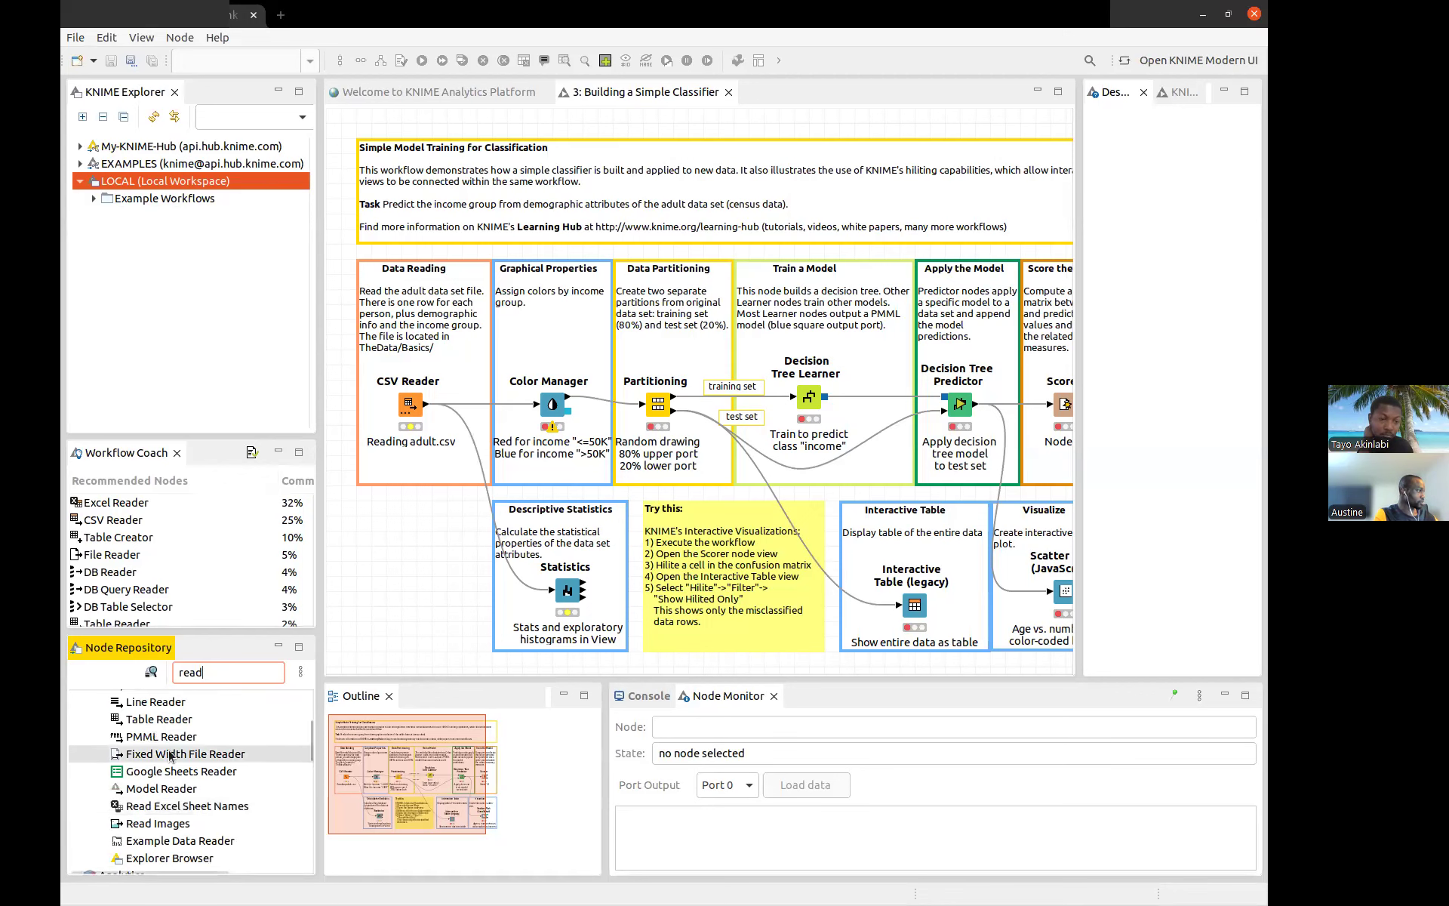
double_click(211, 669)
key("BackSpace")
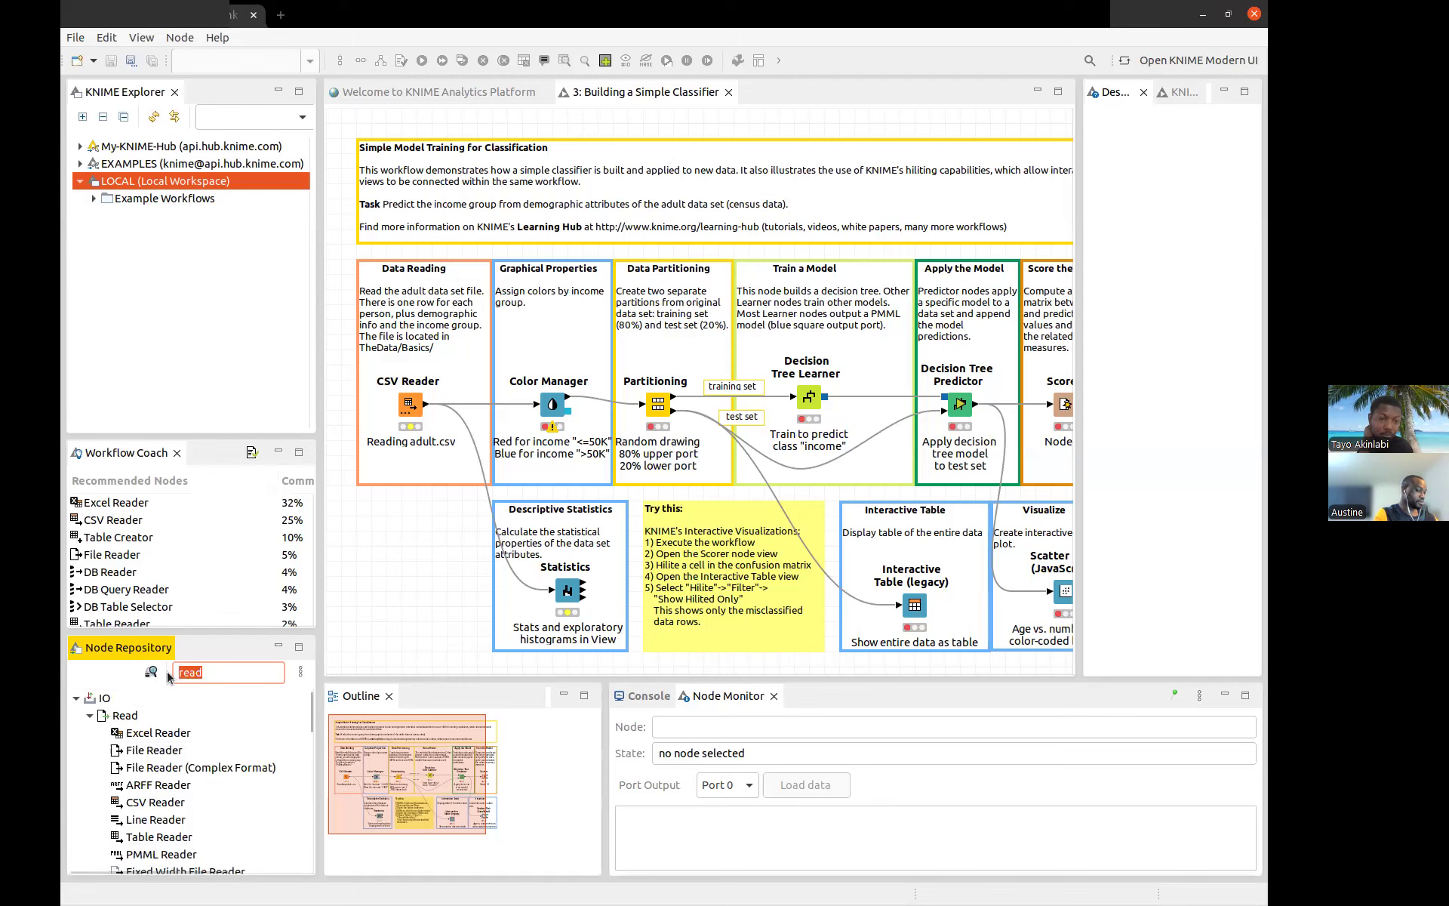
Examine the lower Node Repository categories, including the contents of Scripting, and collapse Scripting again
scroll(112, 744, "down", 4)
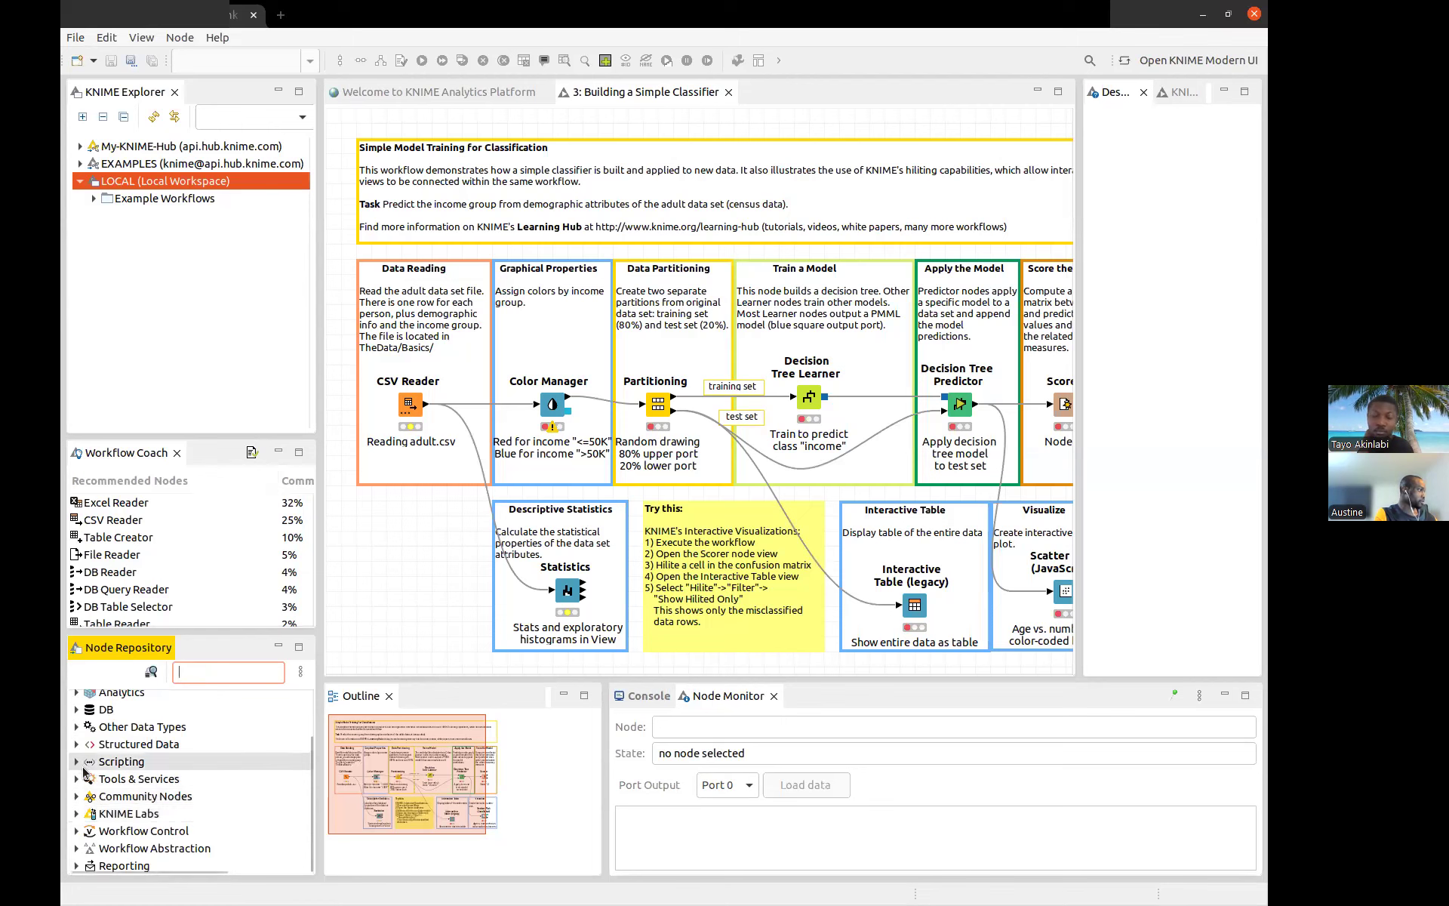
left_click(76, 762)
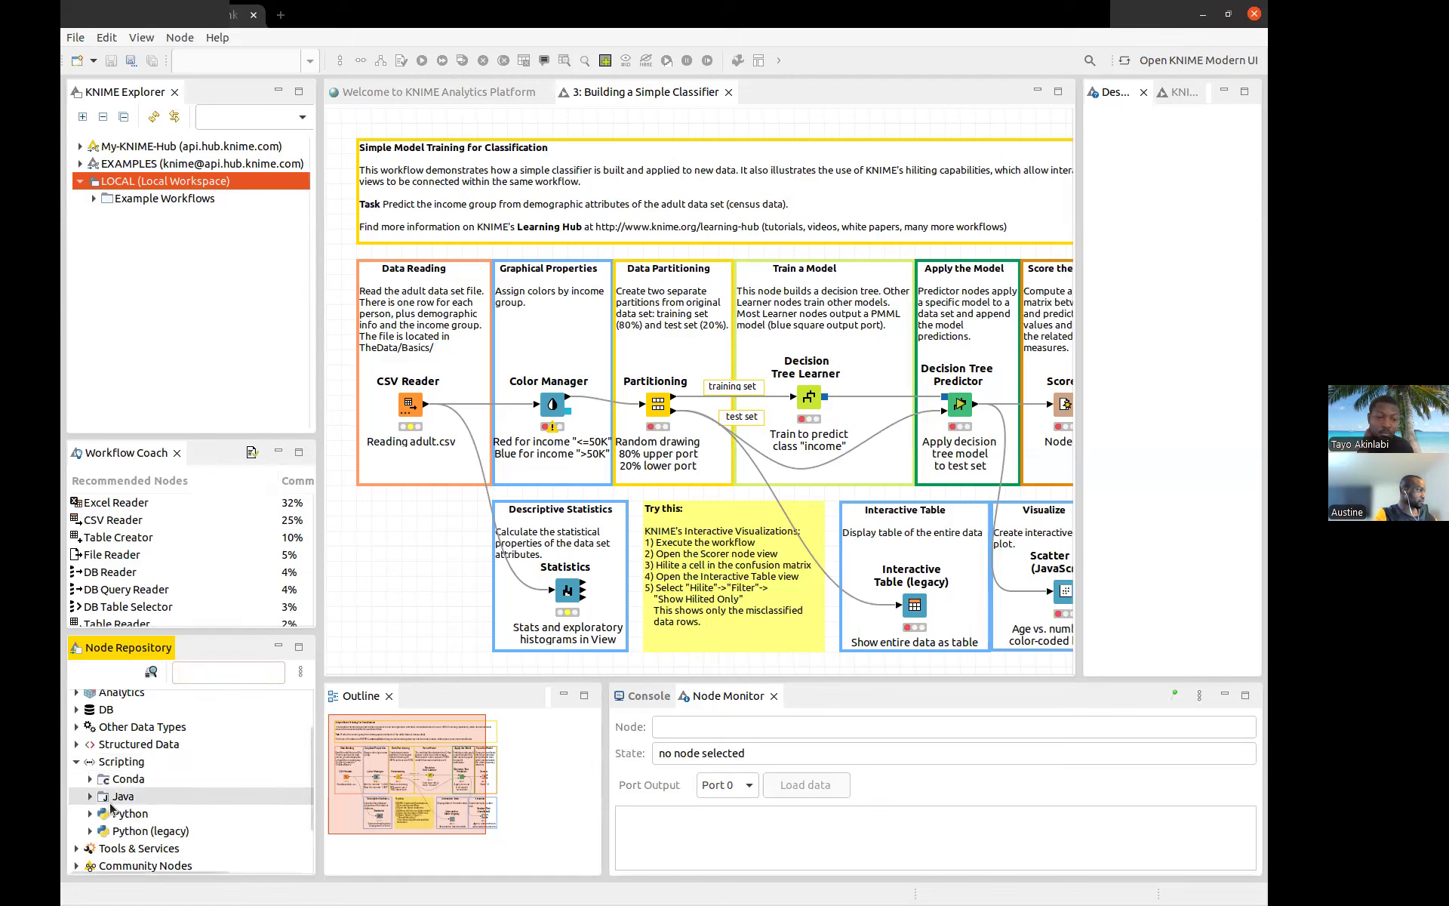
left_click(77, 761)
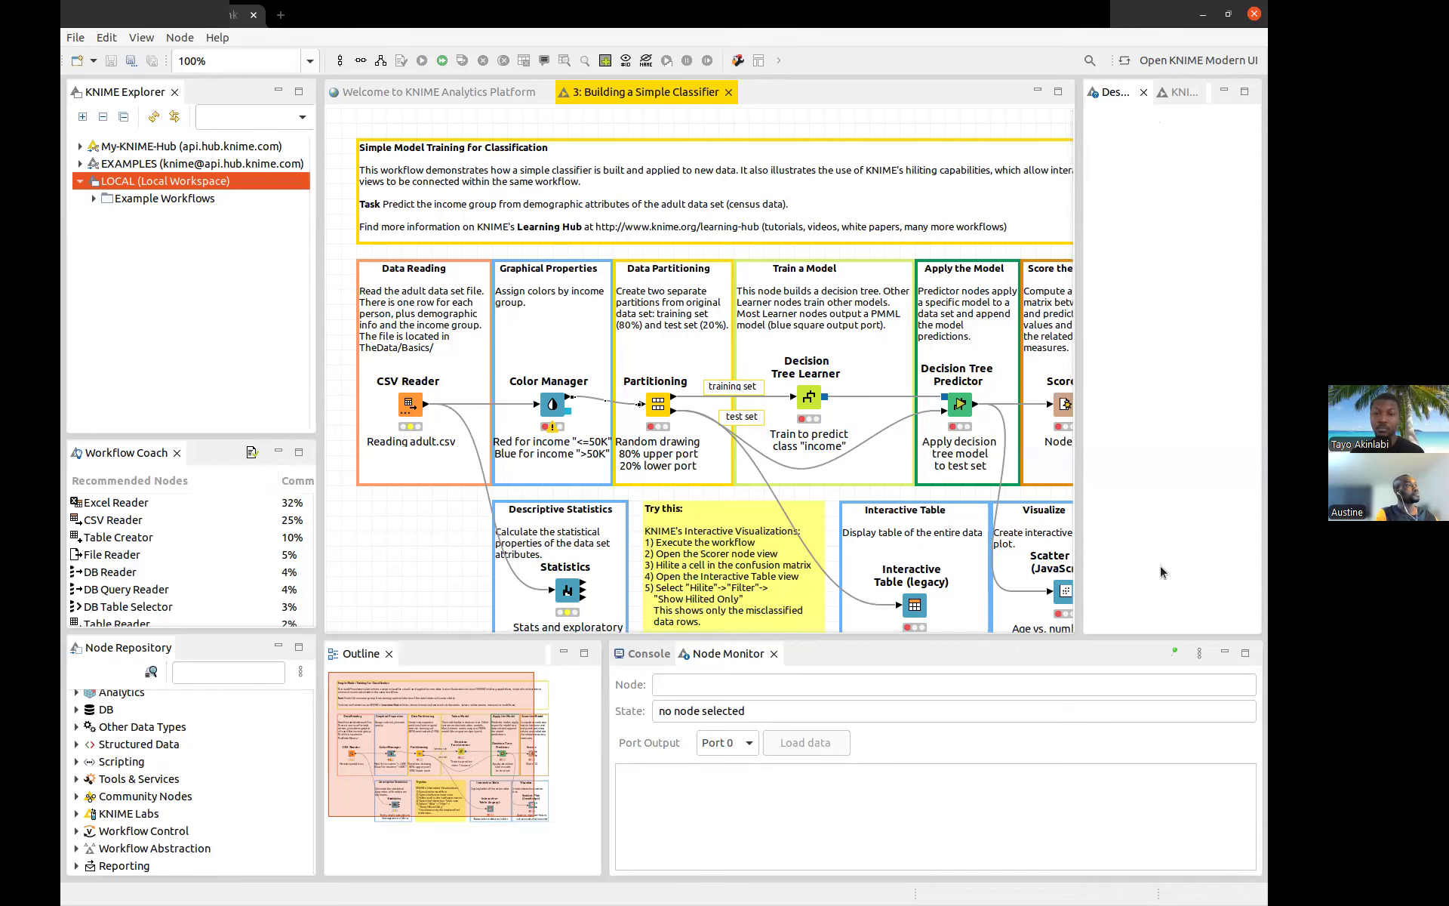
Widen the Description panel beside the workflow editor and return to the start of the Node Repository categories
left_click_drag(1079, 202, 1024, 198)
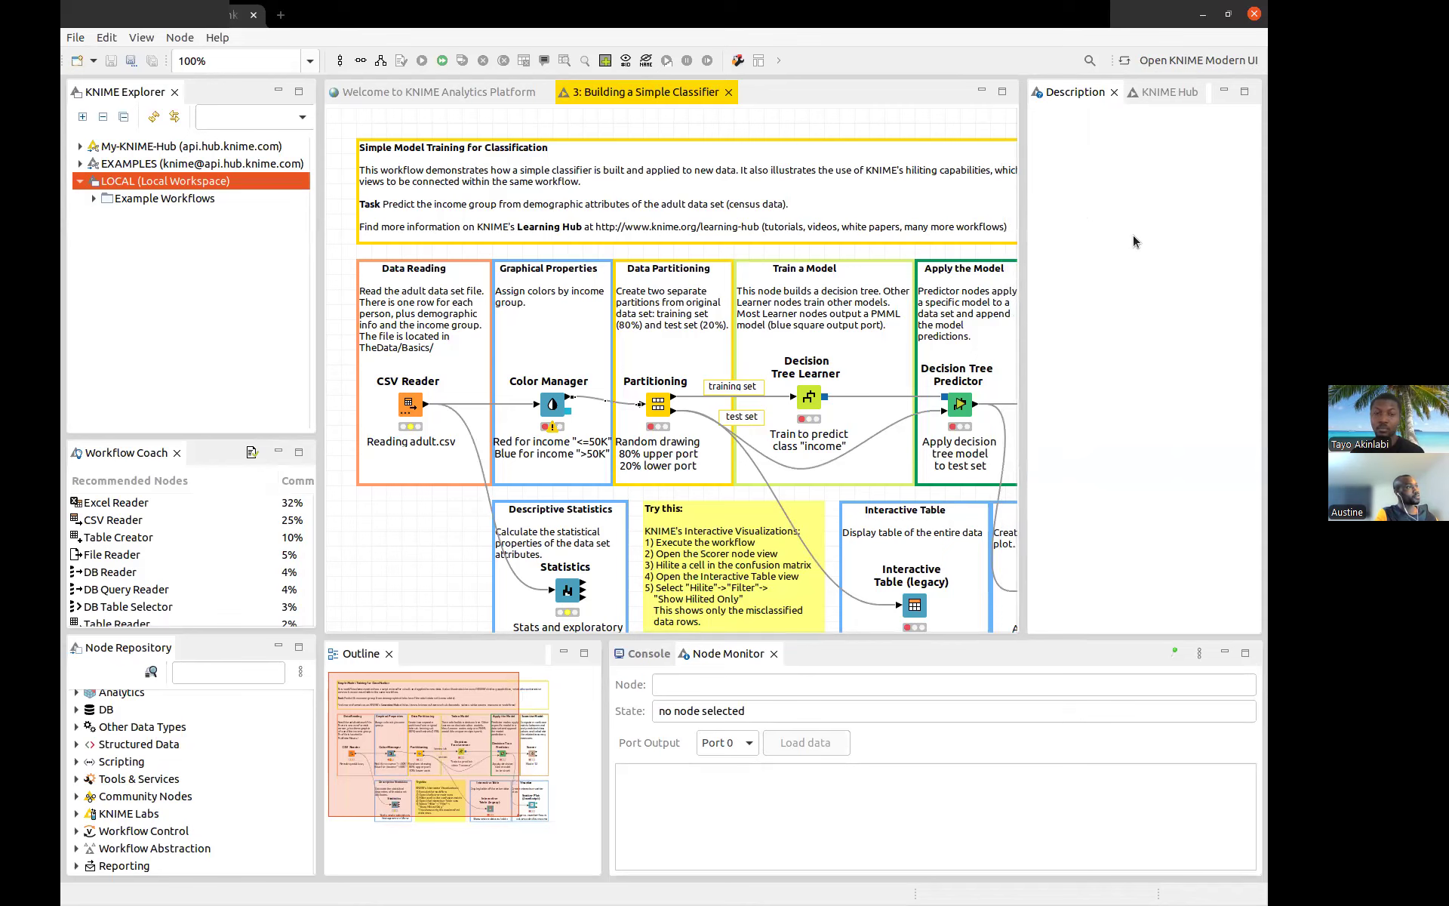
left_click_drag(1023, 226, 1029, 227)
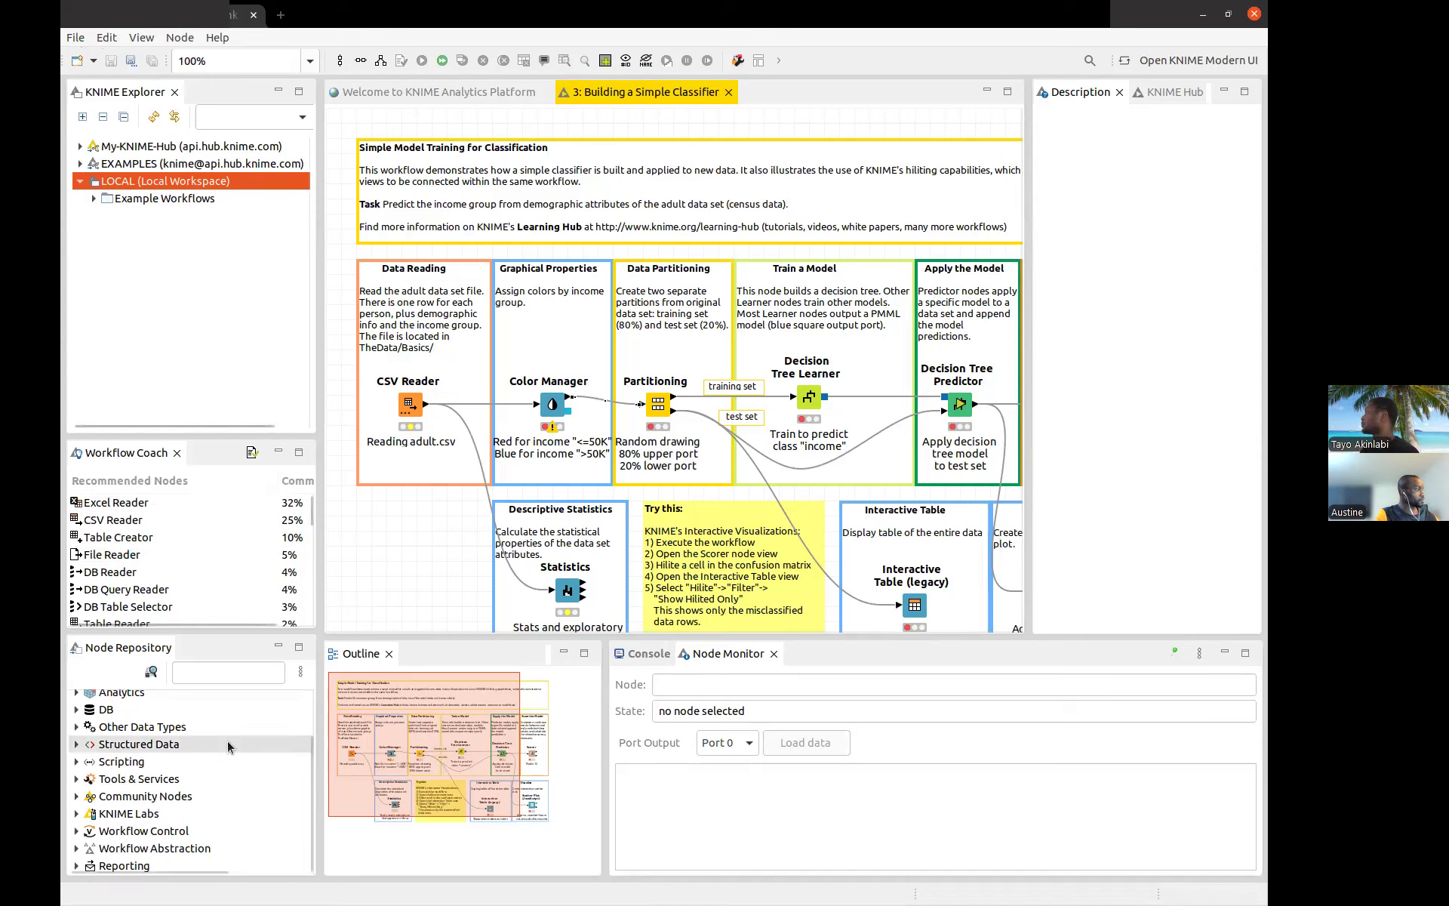
scroll(228, 740, "up", 2)
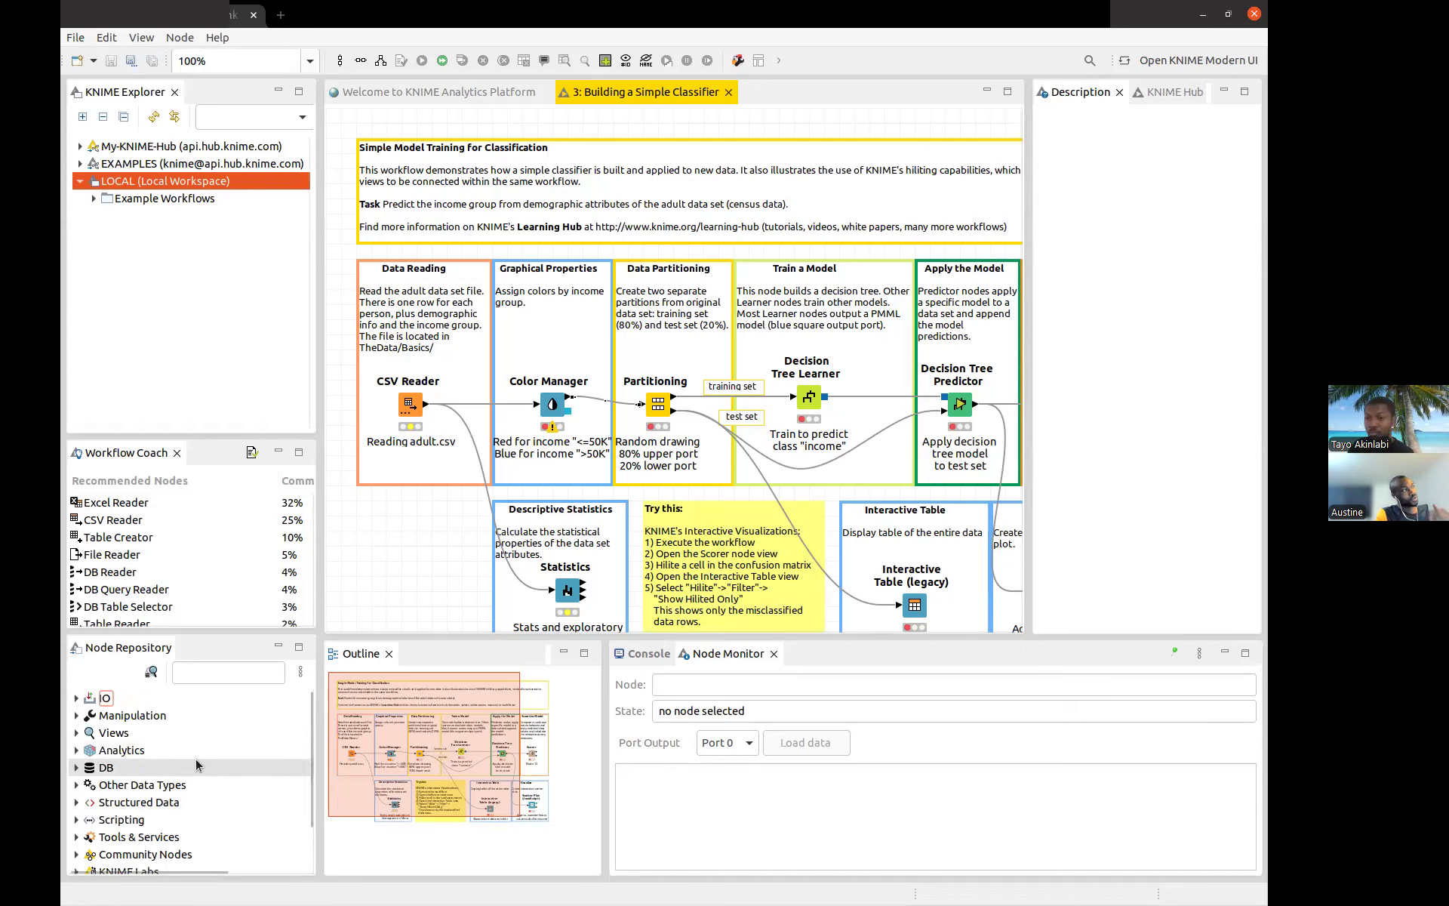
Open the KNIME extensions installer and examine the contents of KNIME Node Development Tools and KNIME Labs Extensions
left_click(75, 38)
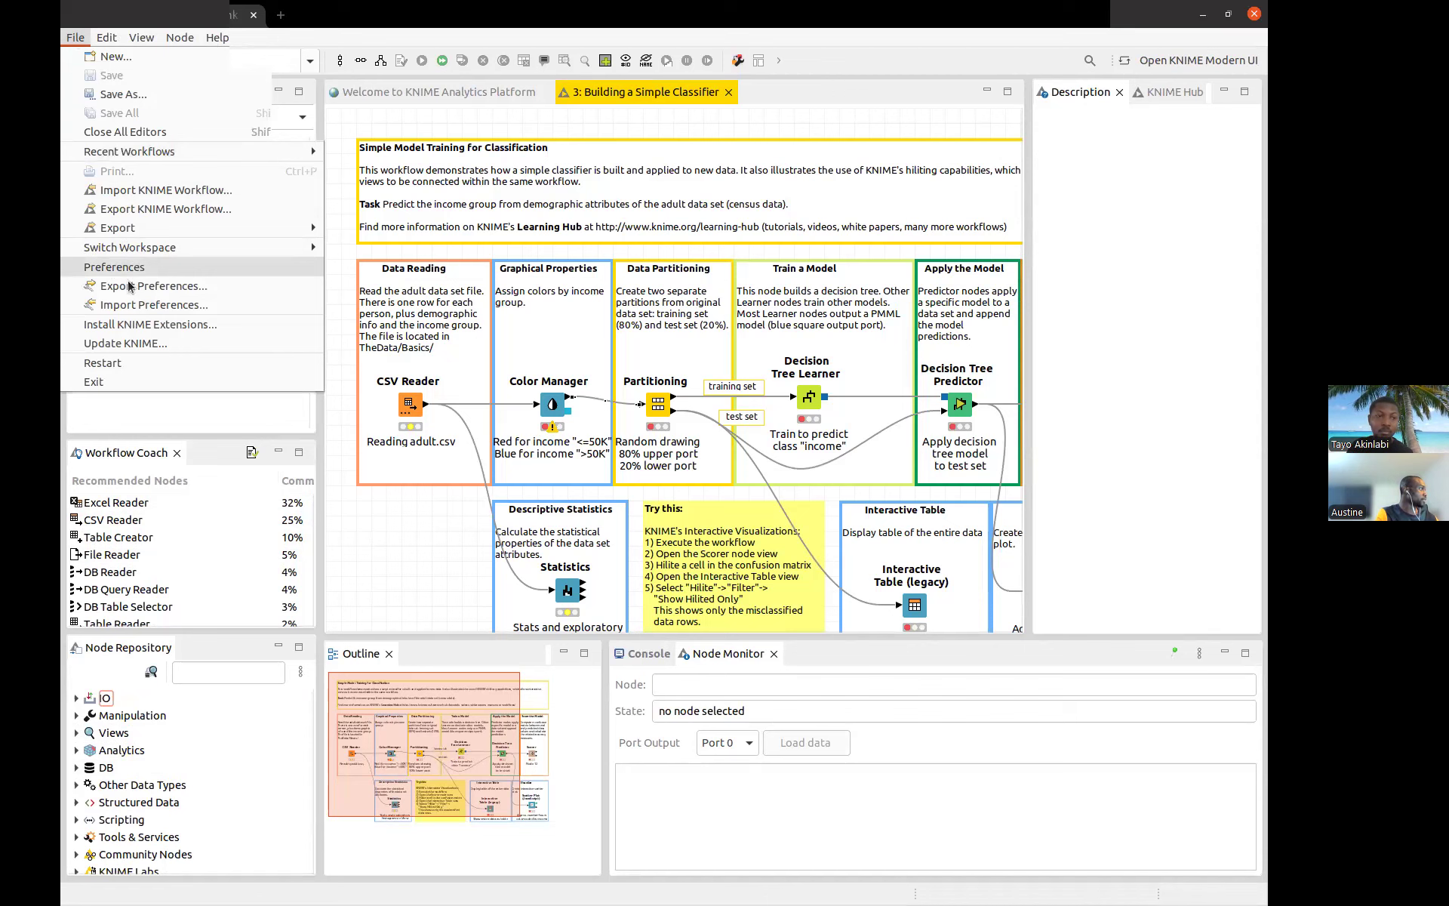
left_click(132, 325)
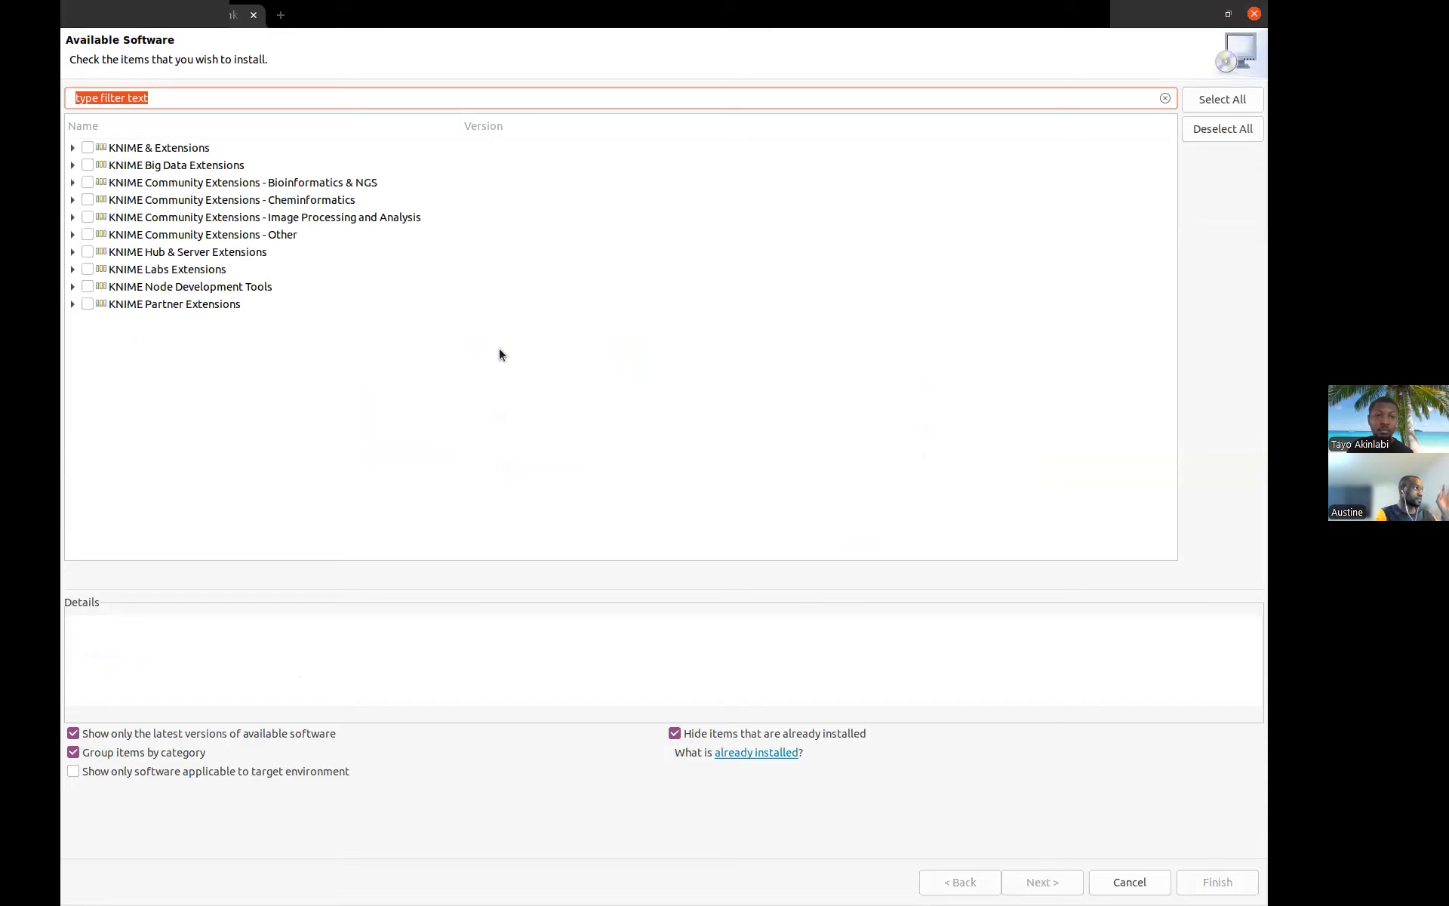
left_click(73, 287)
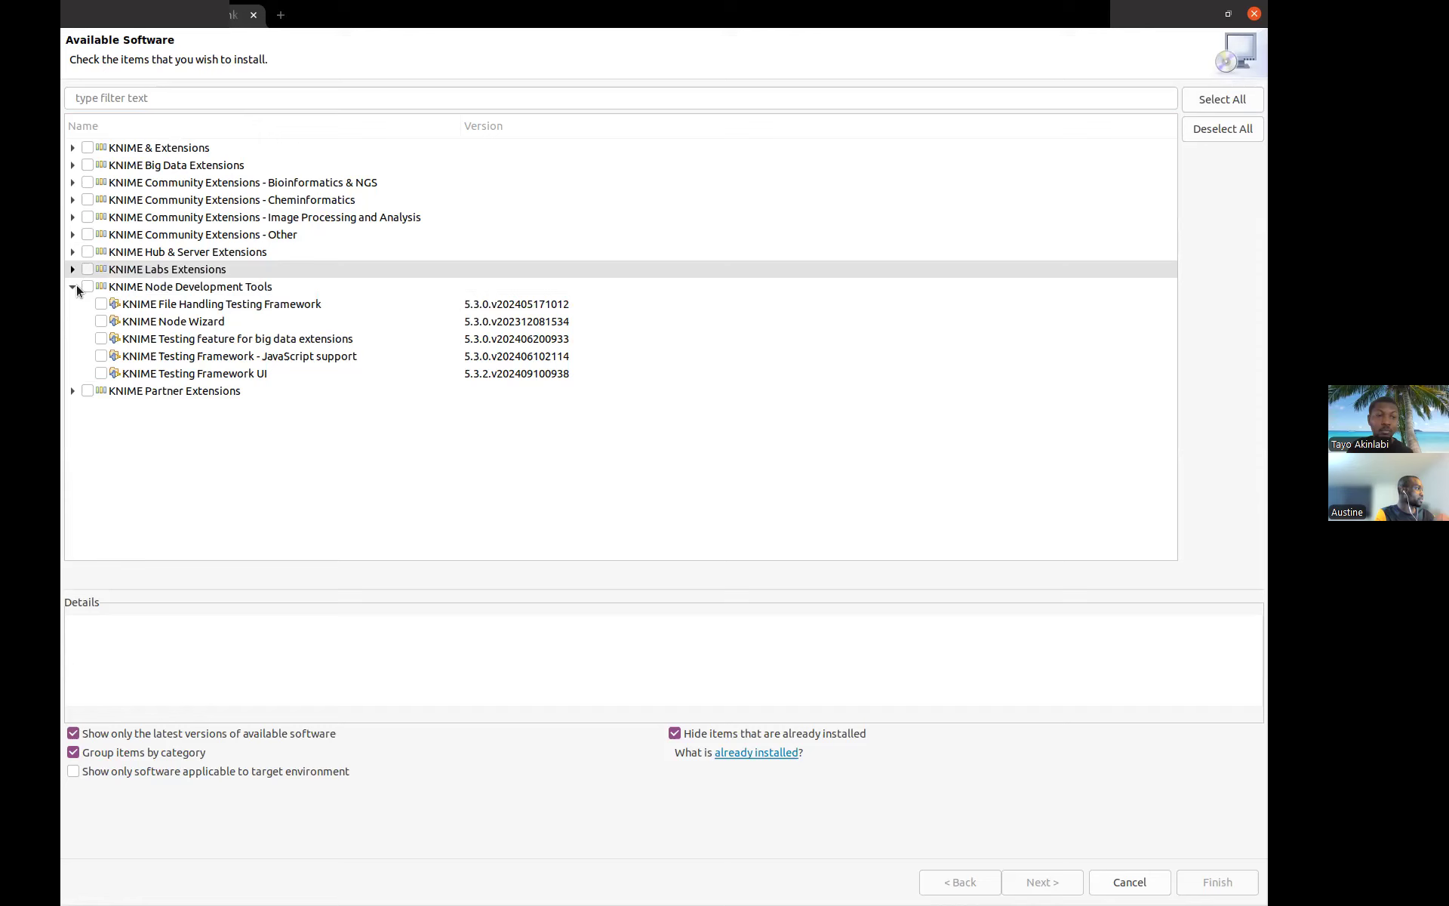
left_click(76, 283)
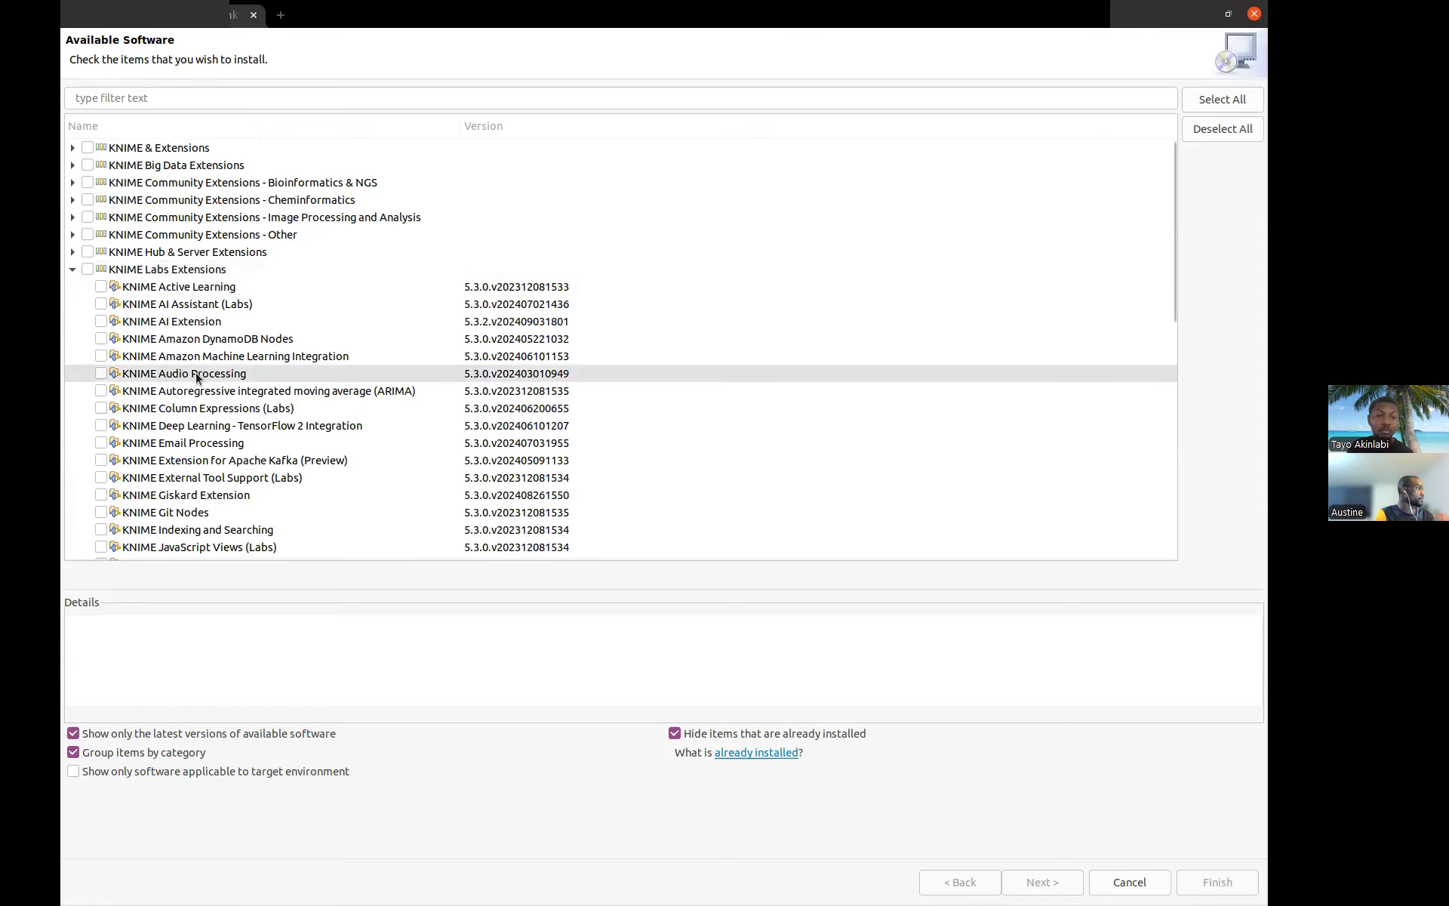
scroll(198, 377, "down", 10)
scroll(200, 376, "up", 12)
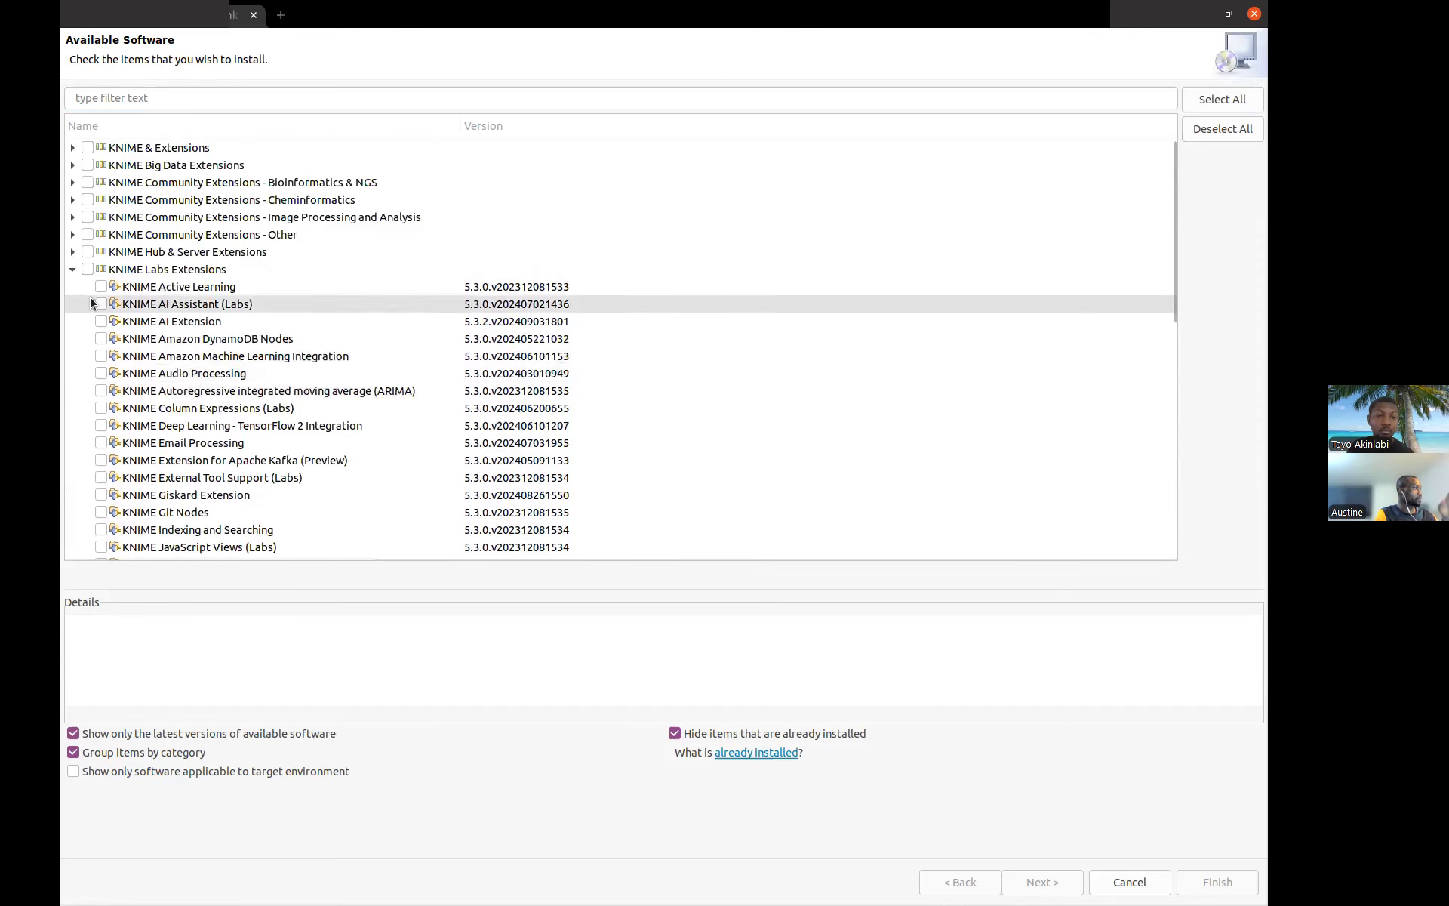
left_click(70, 269)
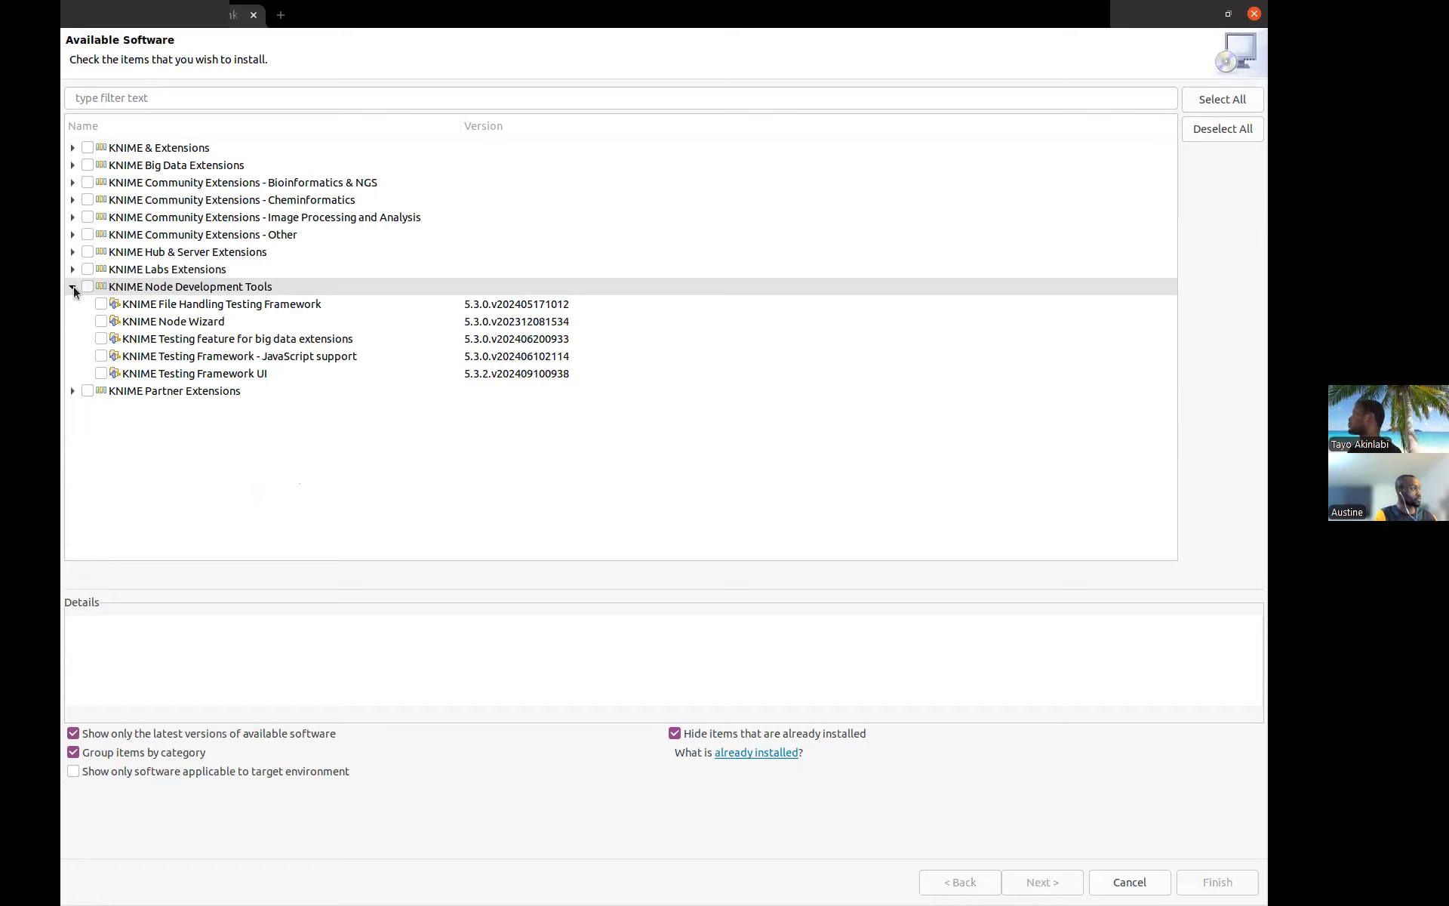
Filter the extensions by "java", mark KNIME JavaScript Views (Labs) and review its install details without installing it
left_click(147, 102)
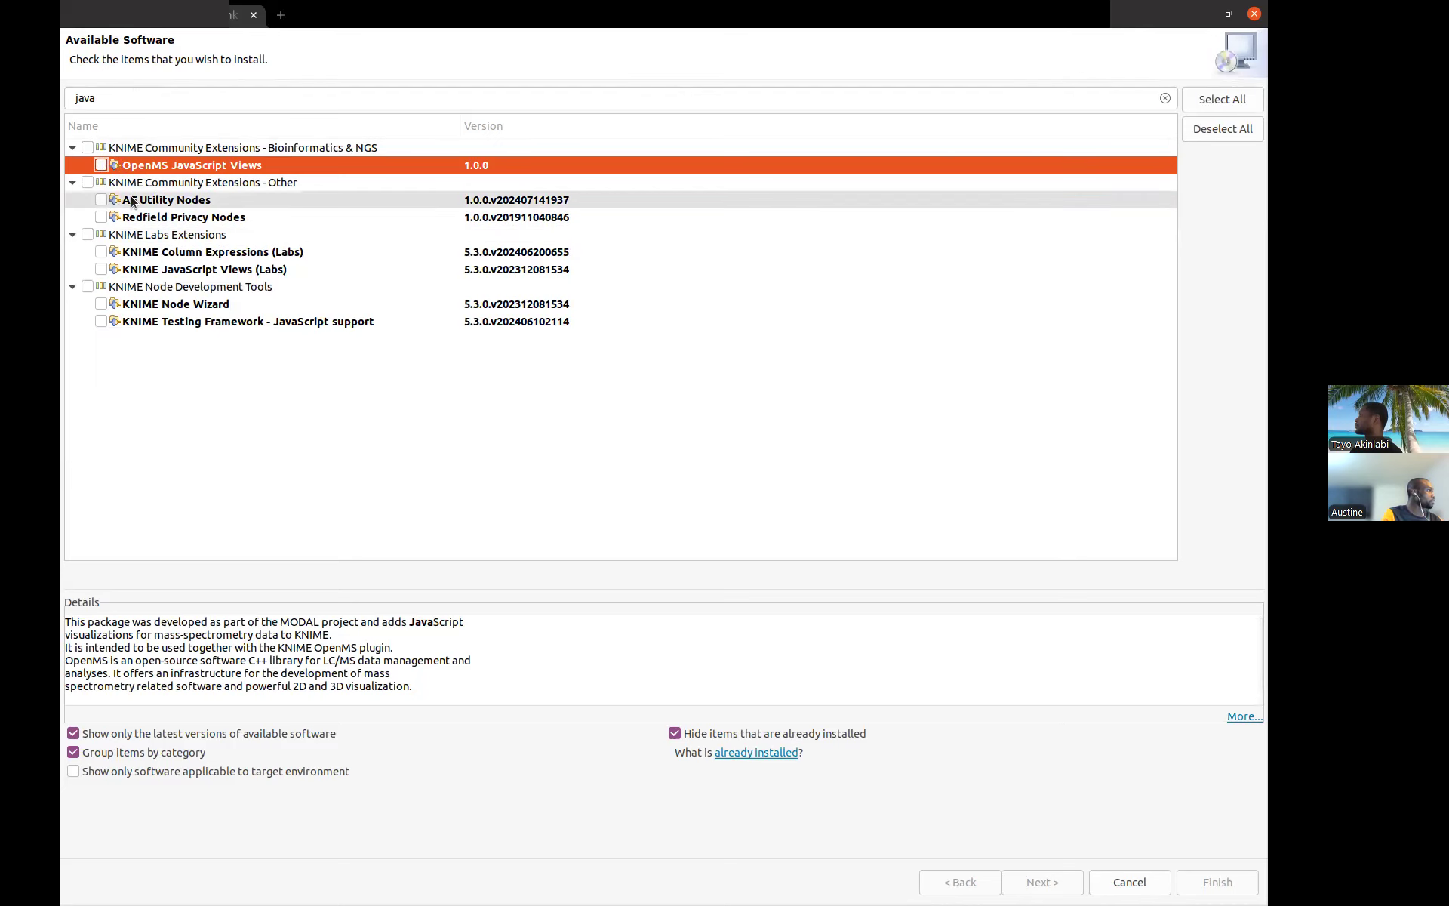
left_click(100, 270)
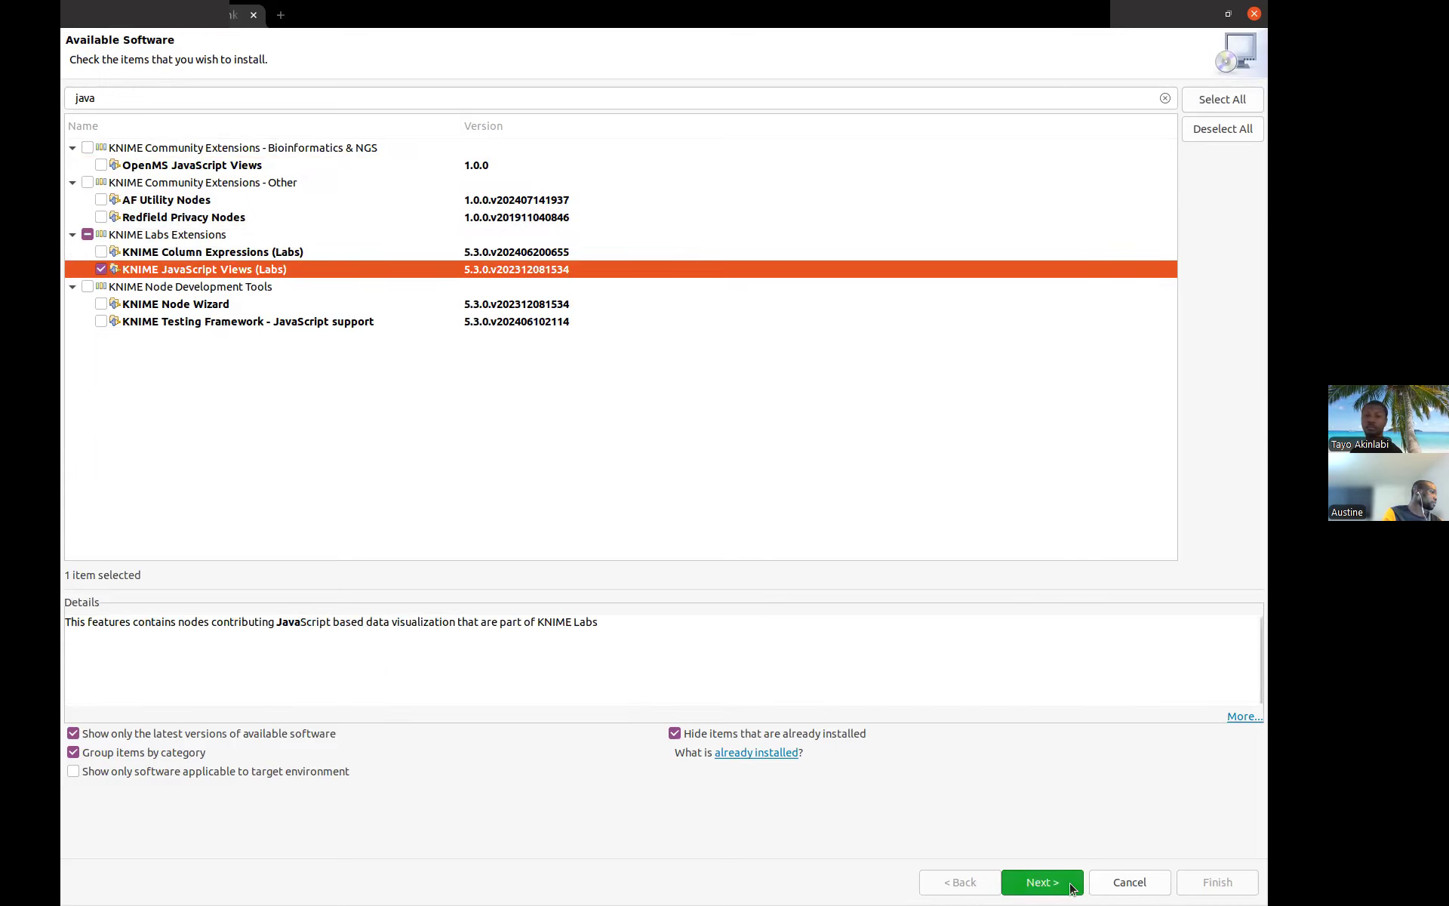
left_click(1033, 883)
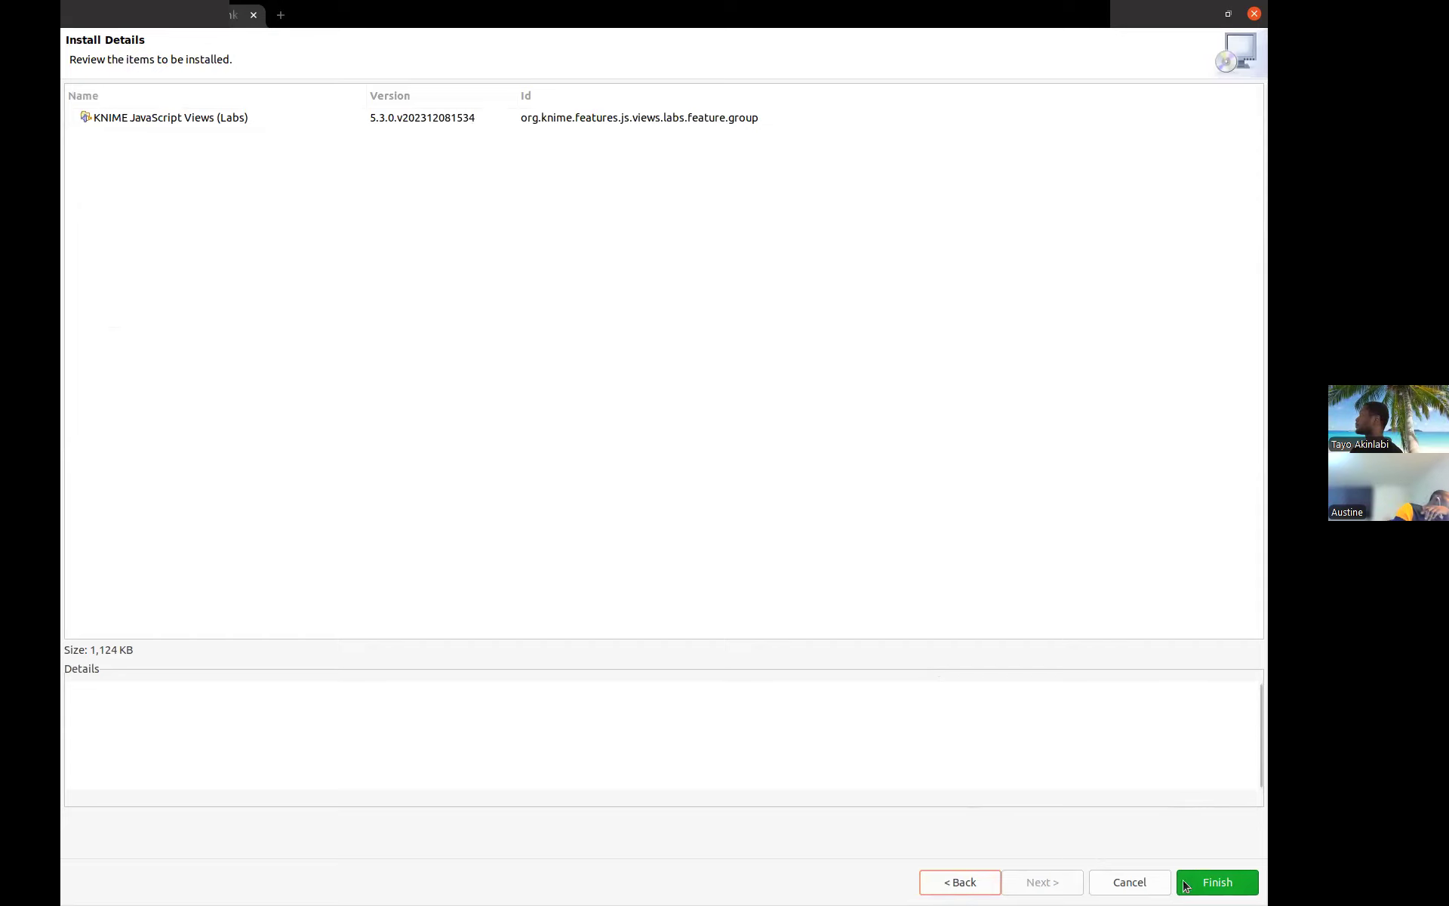
left_click(1253, 14)
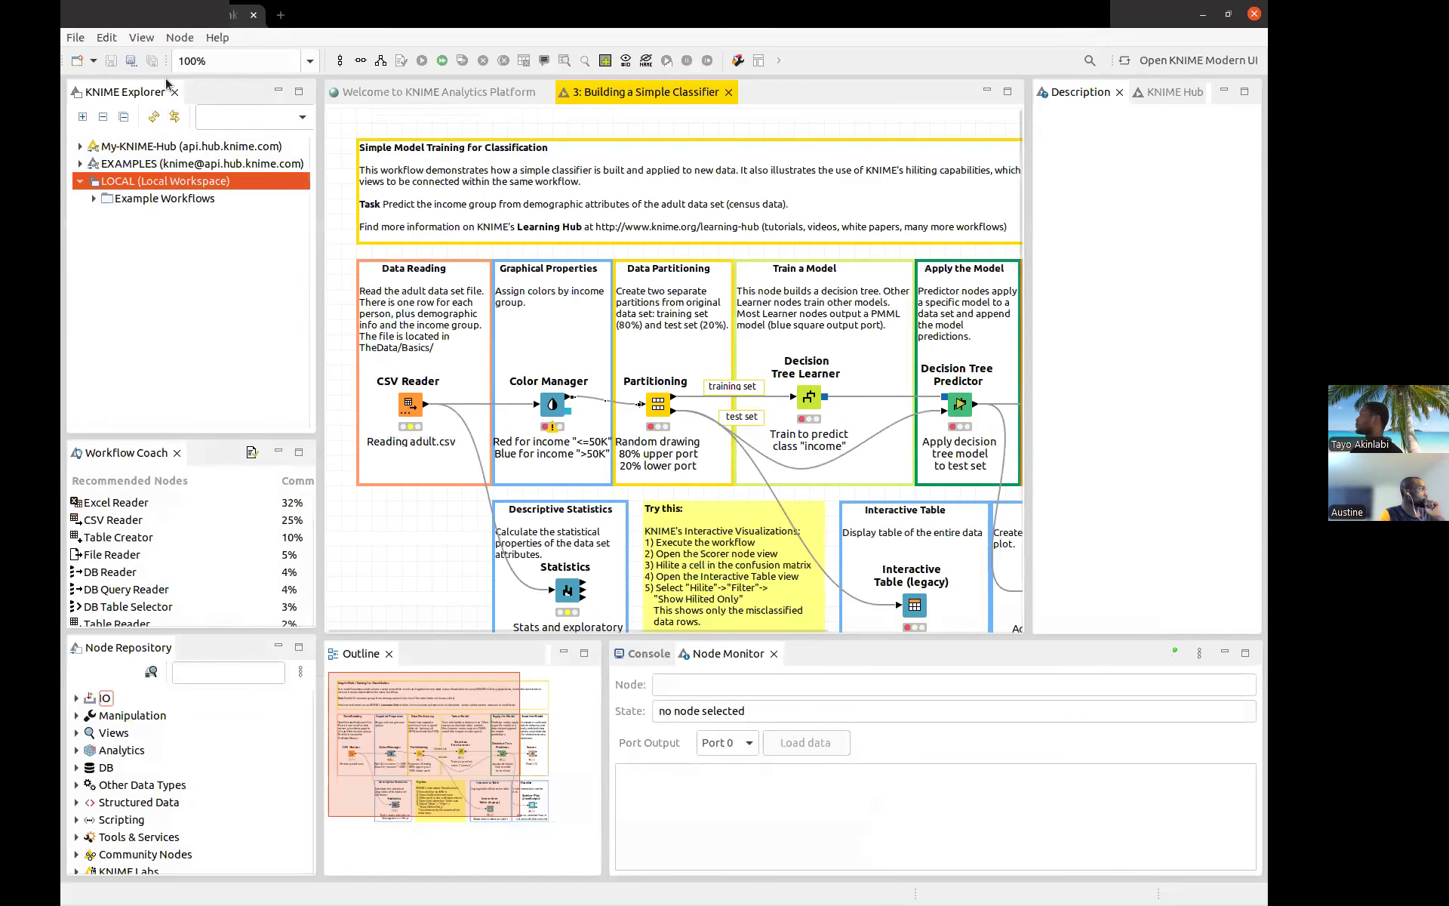
View the installable extension categories again and the Node commands, leaving both without choosing anything
left_click(76, 38)
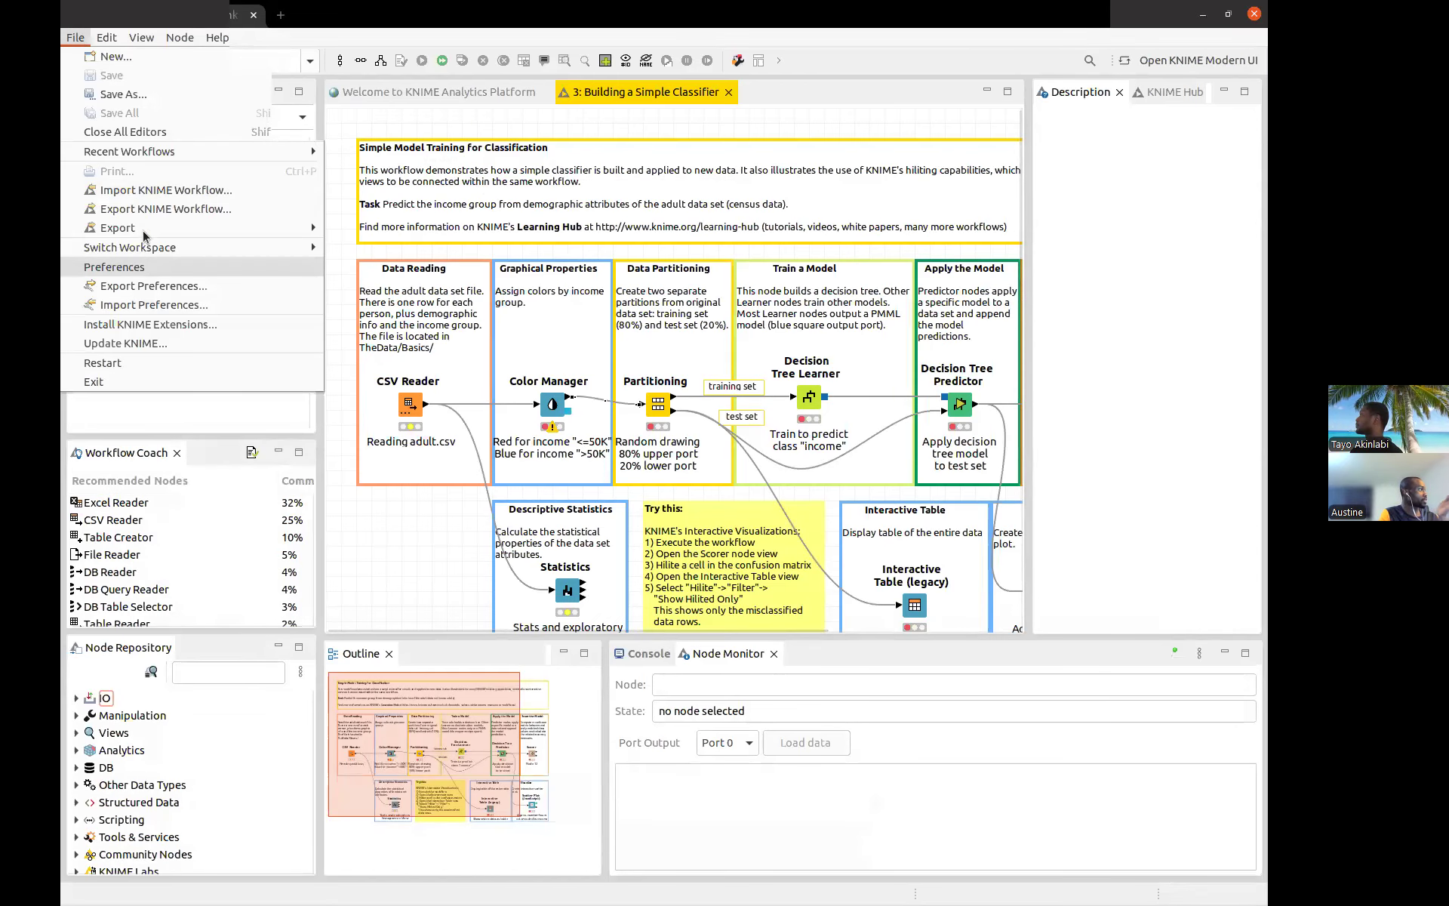
left_click(126, 324)
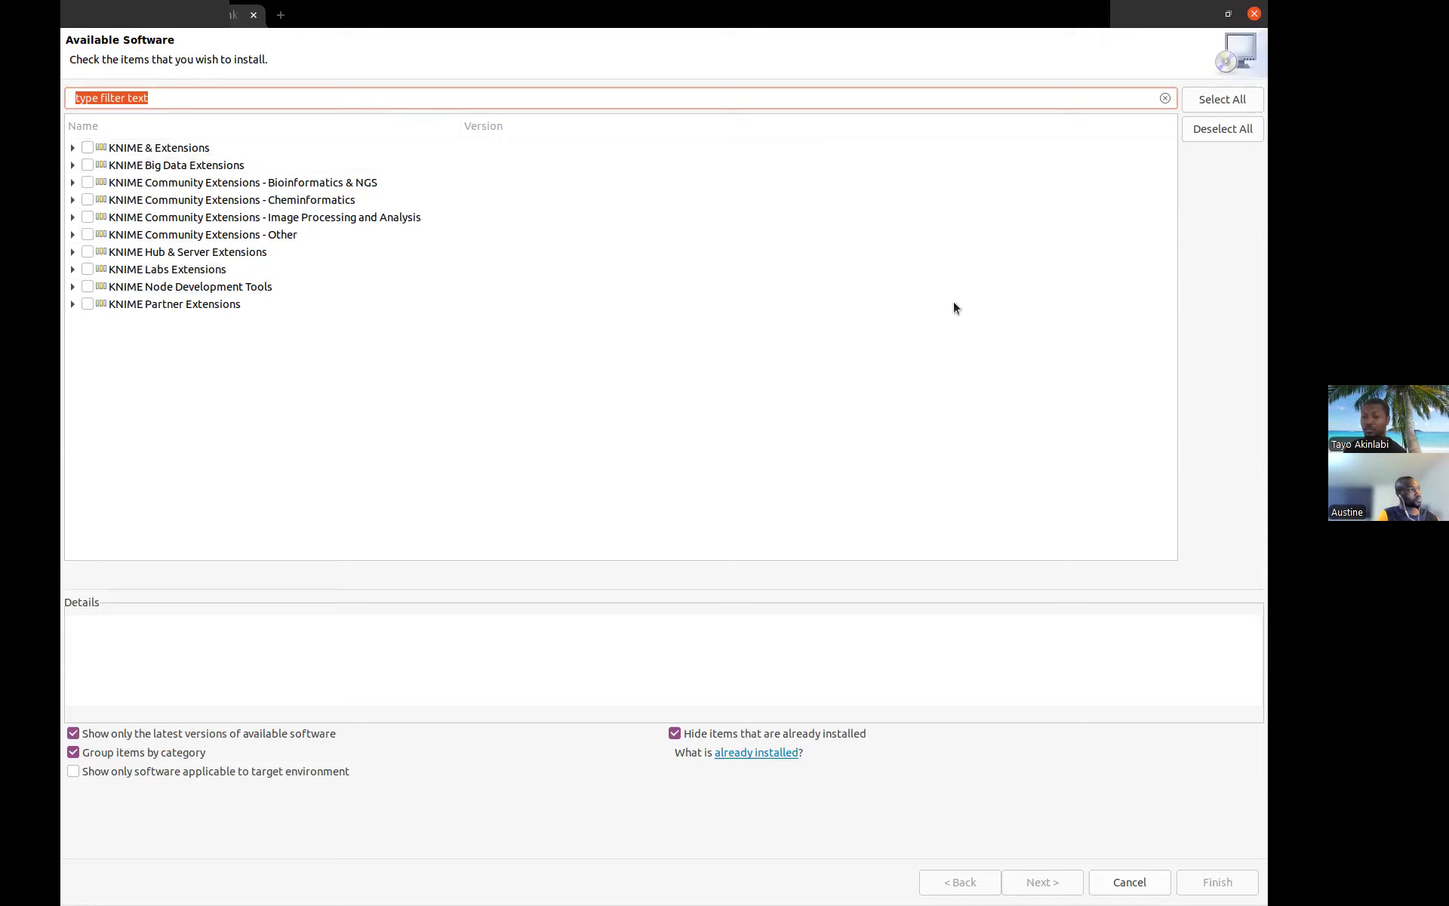
left_click(1253, 14)
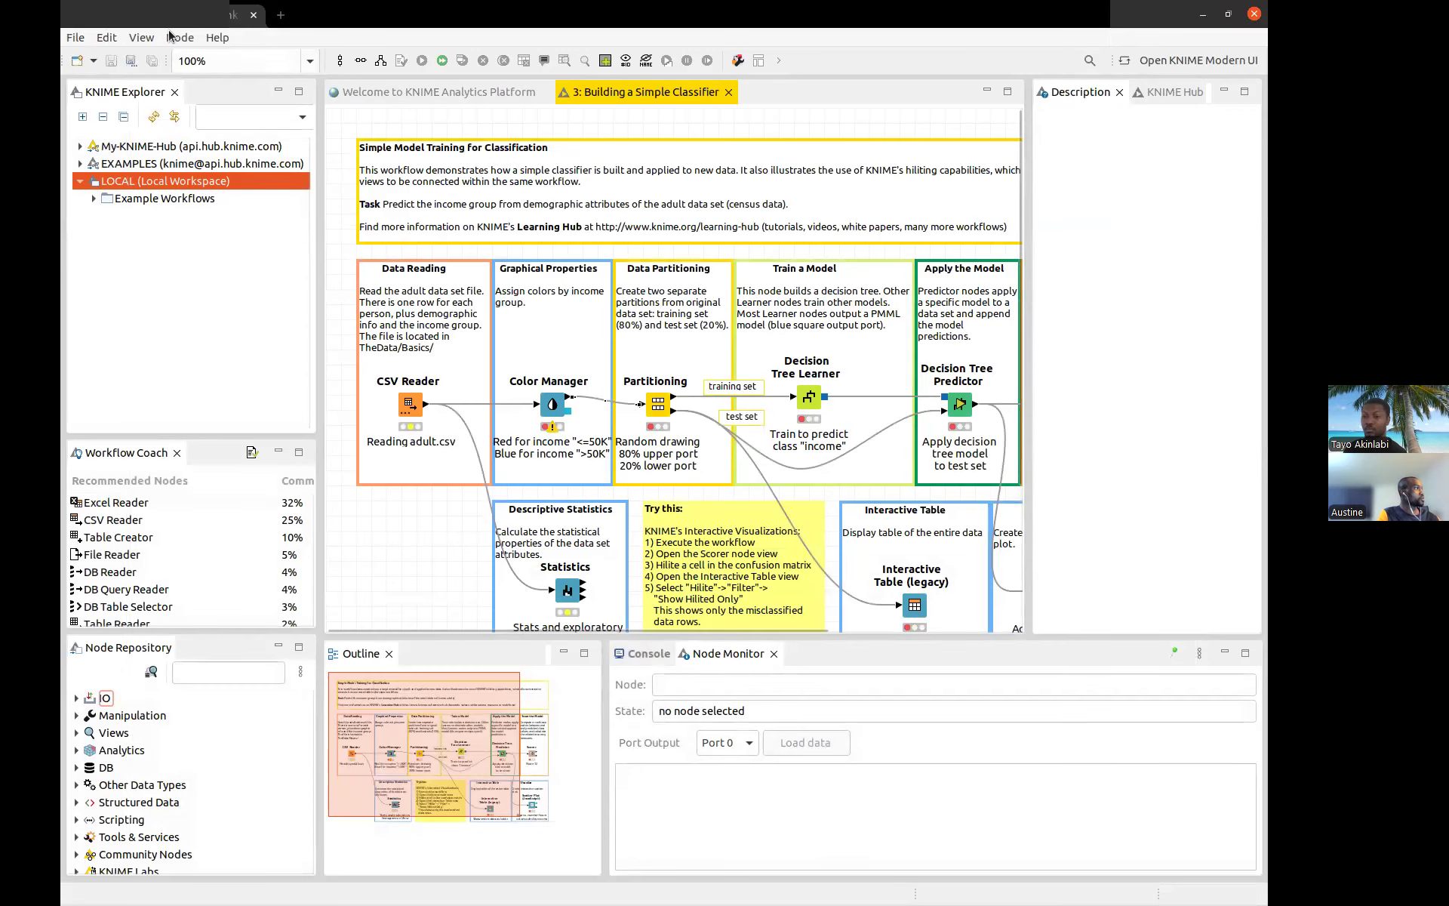
left_click(181, 37)
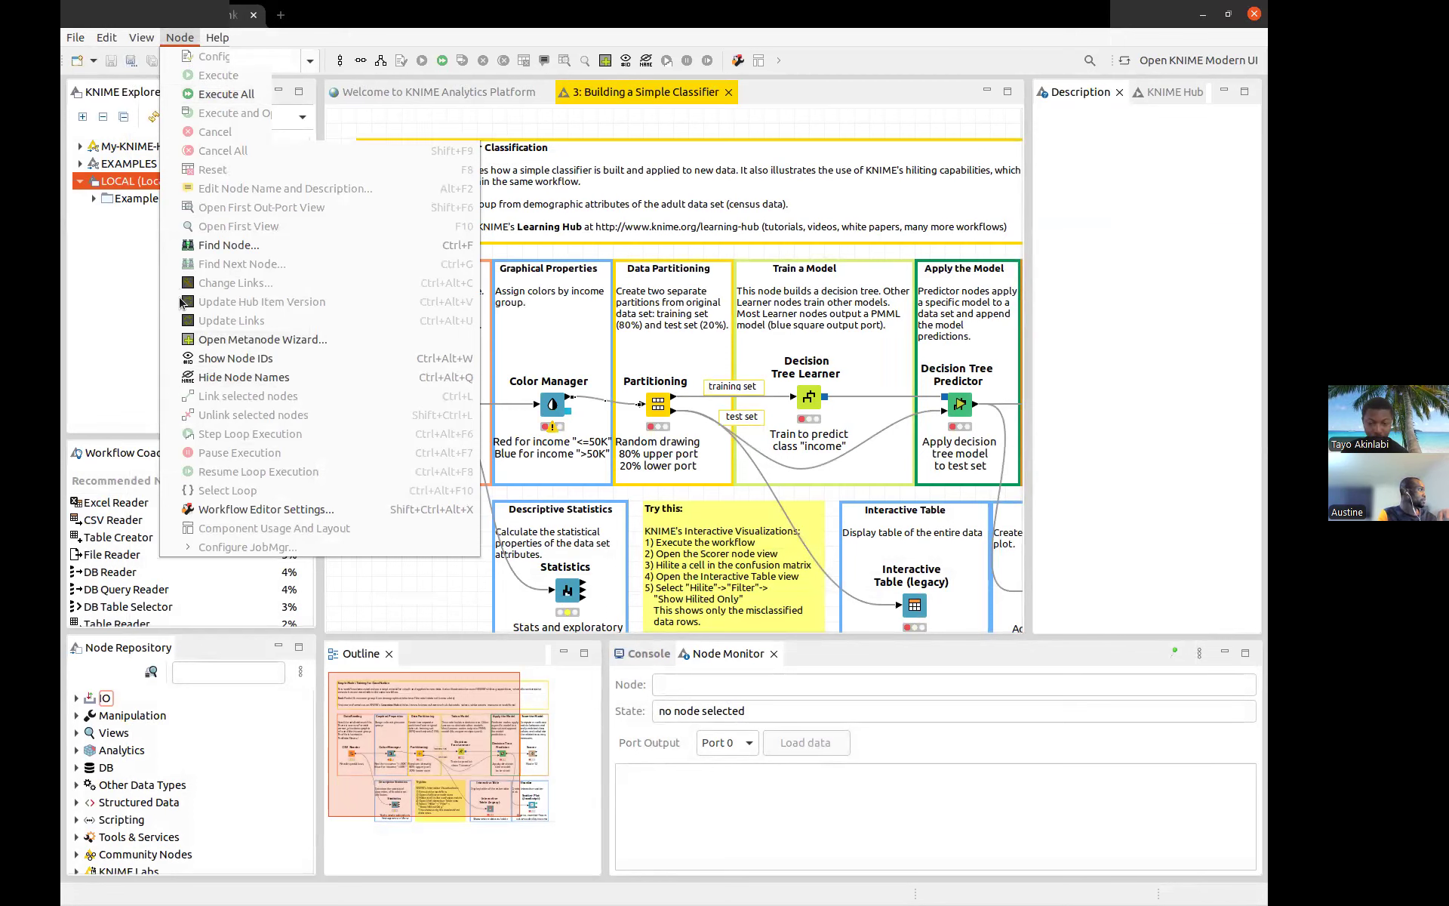
left_click(126, 300)
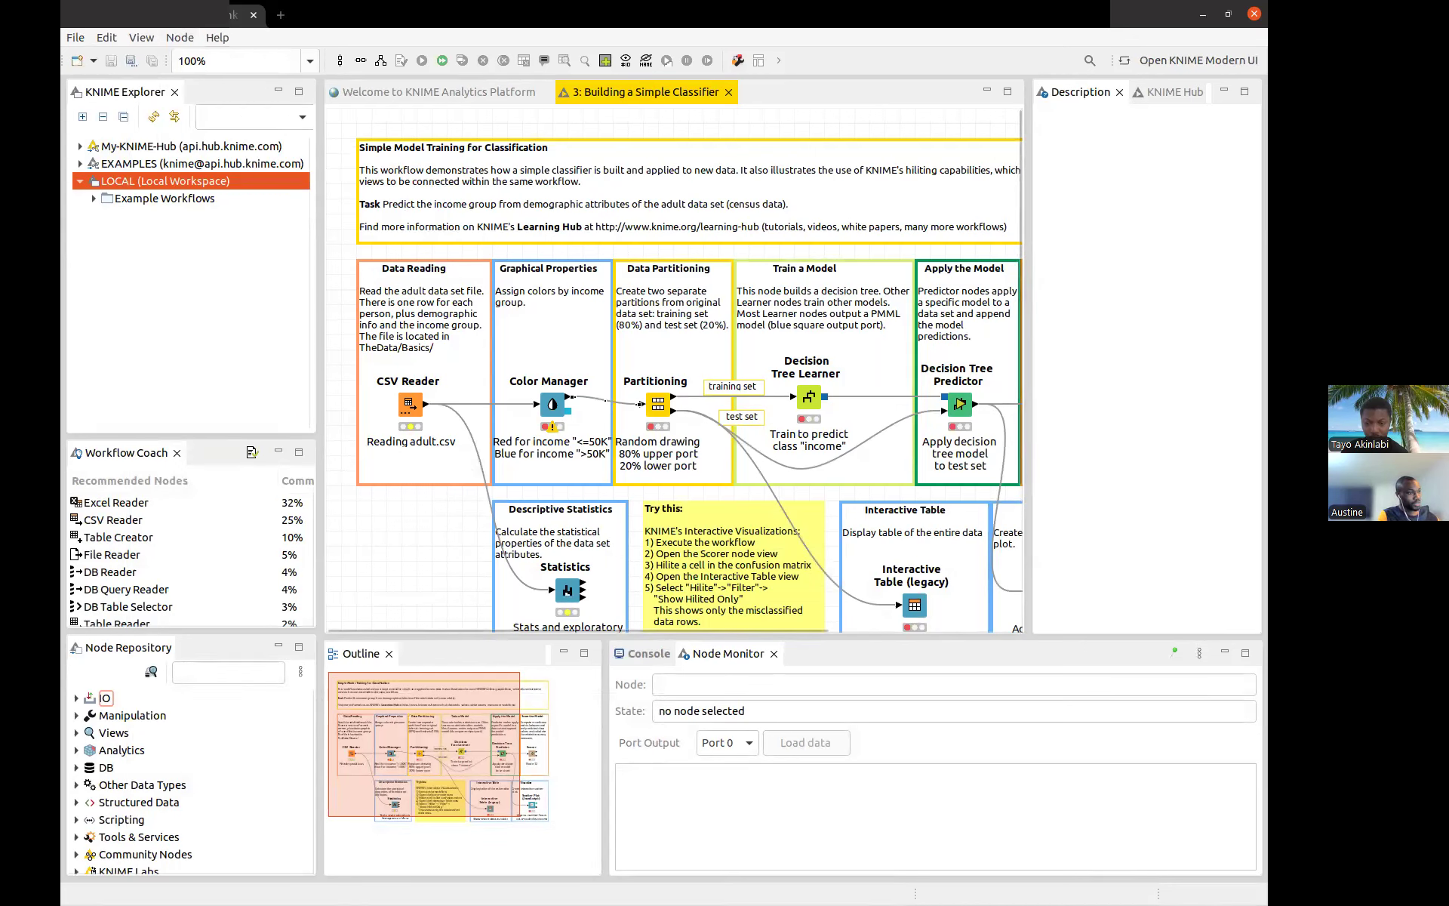
Bring the text document with the Day 1 course outline into view, read it and move it away again
left_click_drag(1267, 239, 516, 185)
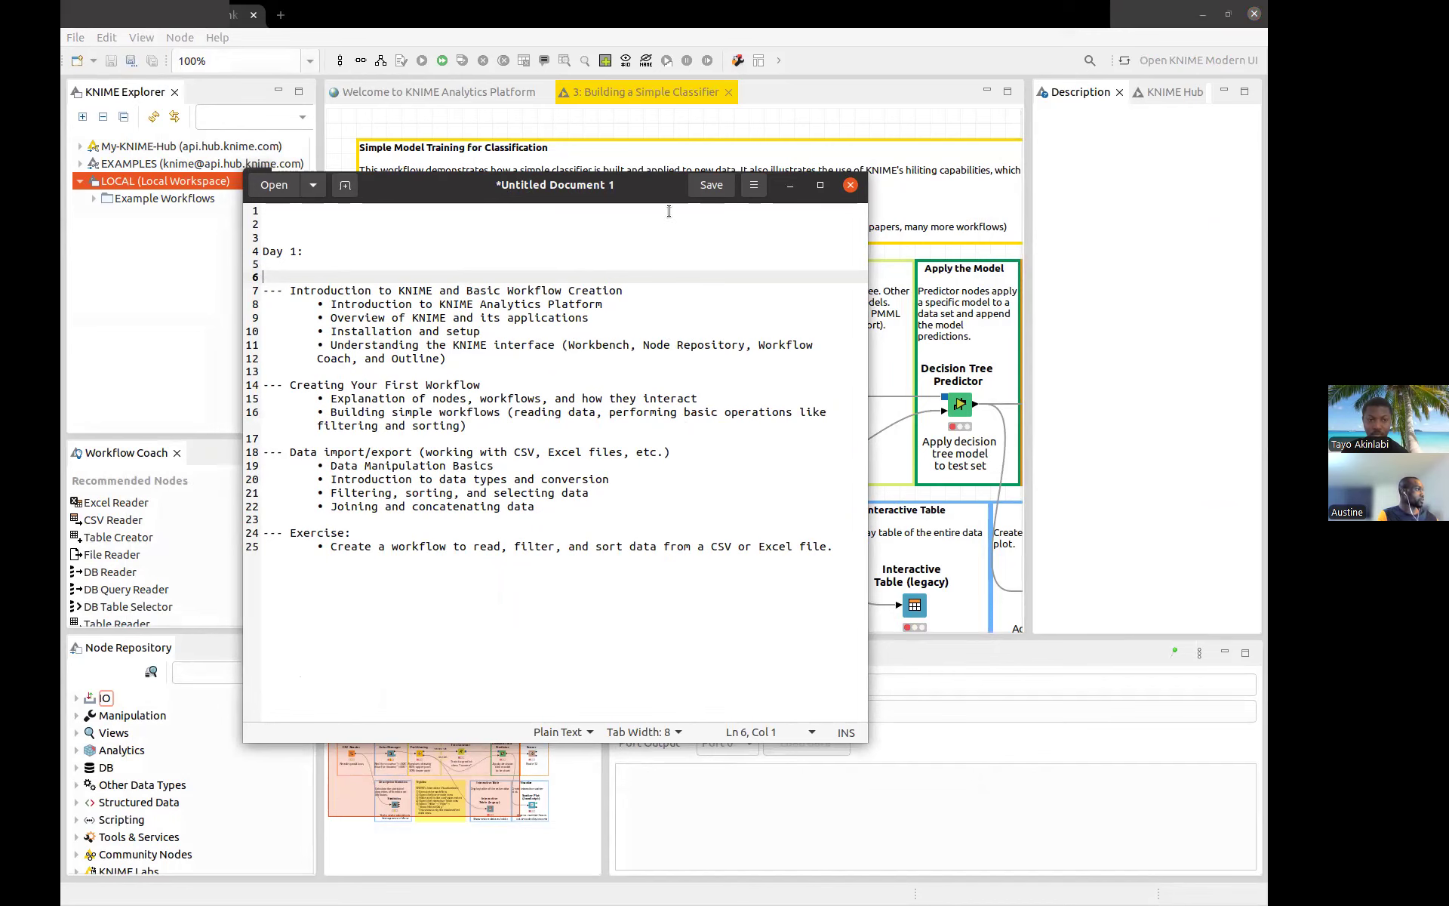
left_click_drag(642, 195, 1267, 226)
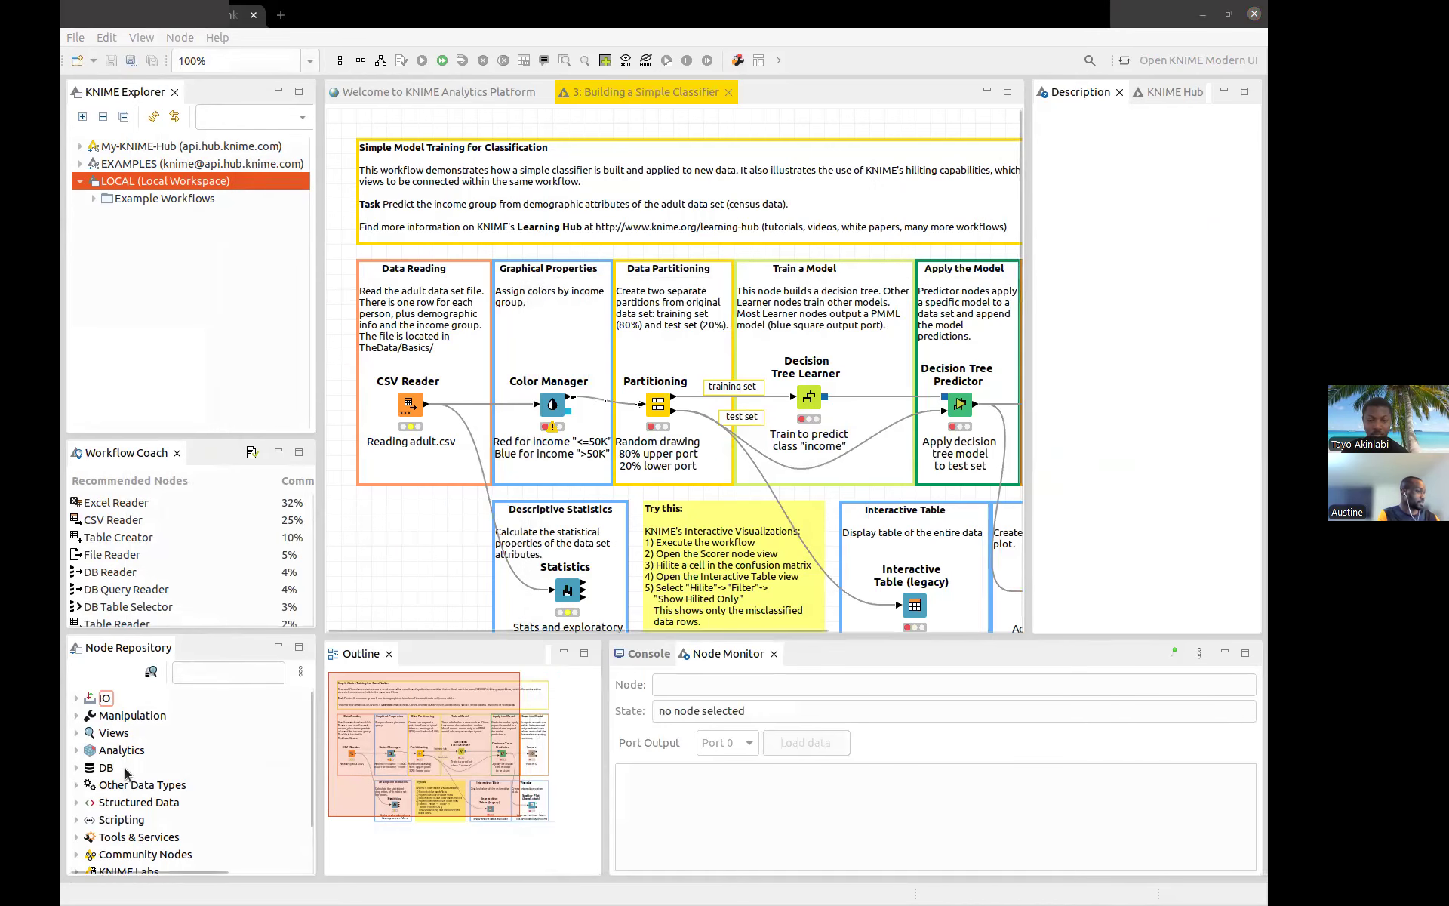
Browse the Node Repository categories, examine the Column group under Manipulation and collapse Manipulation again
scroll(127, 773, "down", 2)
scroll(127, 773, "up", 2)
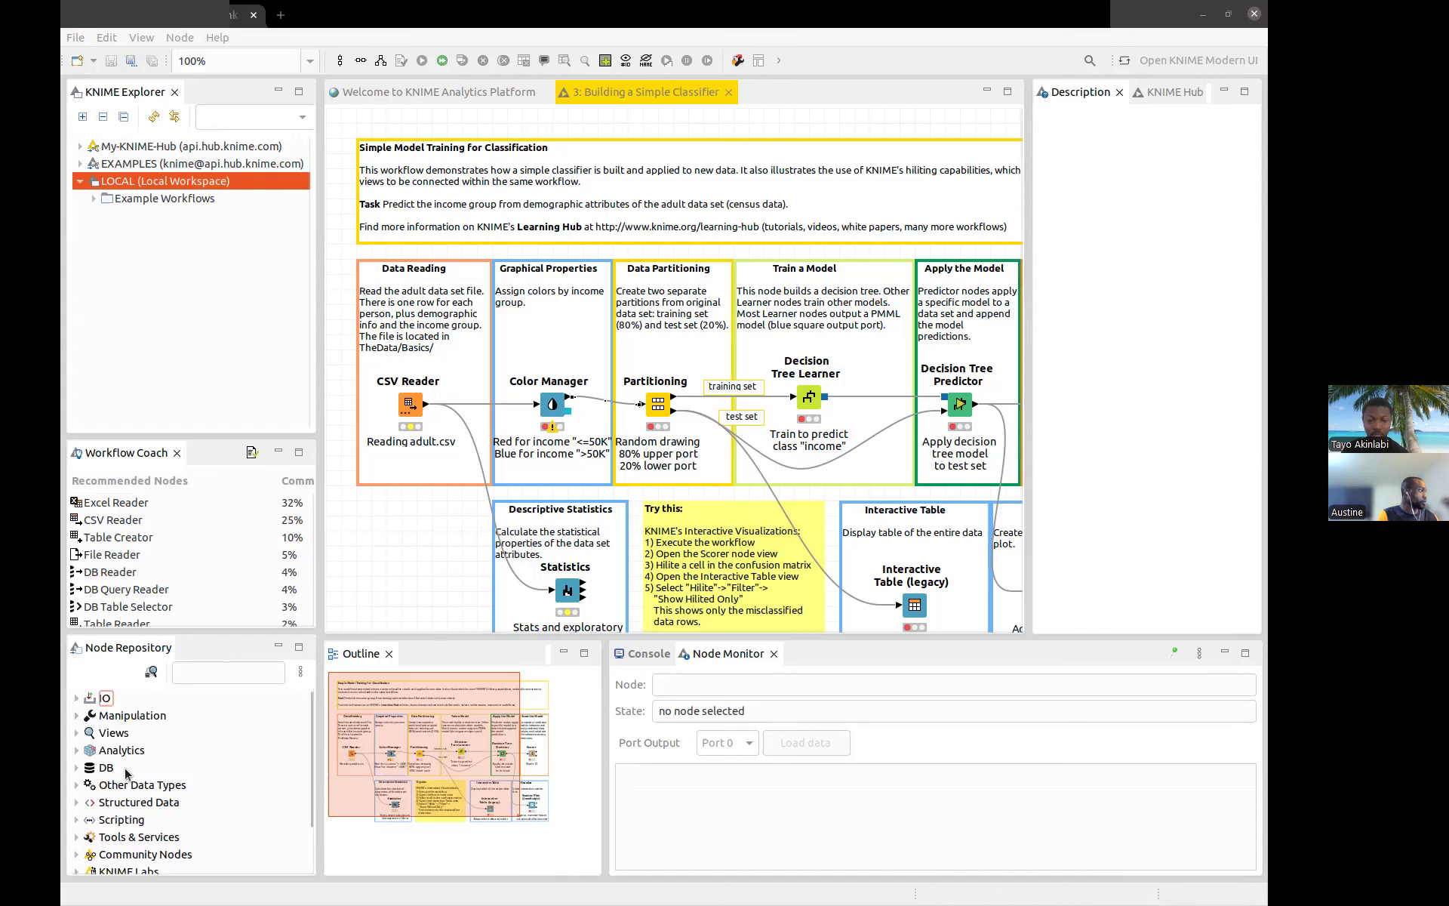
scroll(113, 745, "down", 2)
scroll(112, 743, "up", 2)
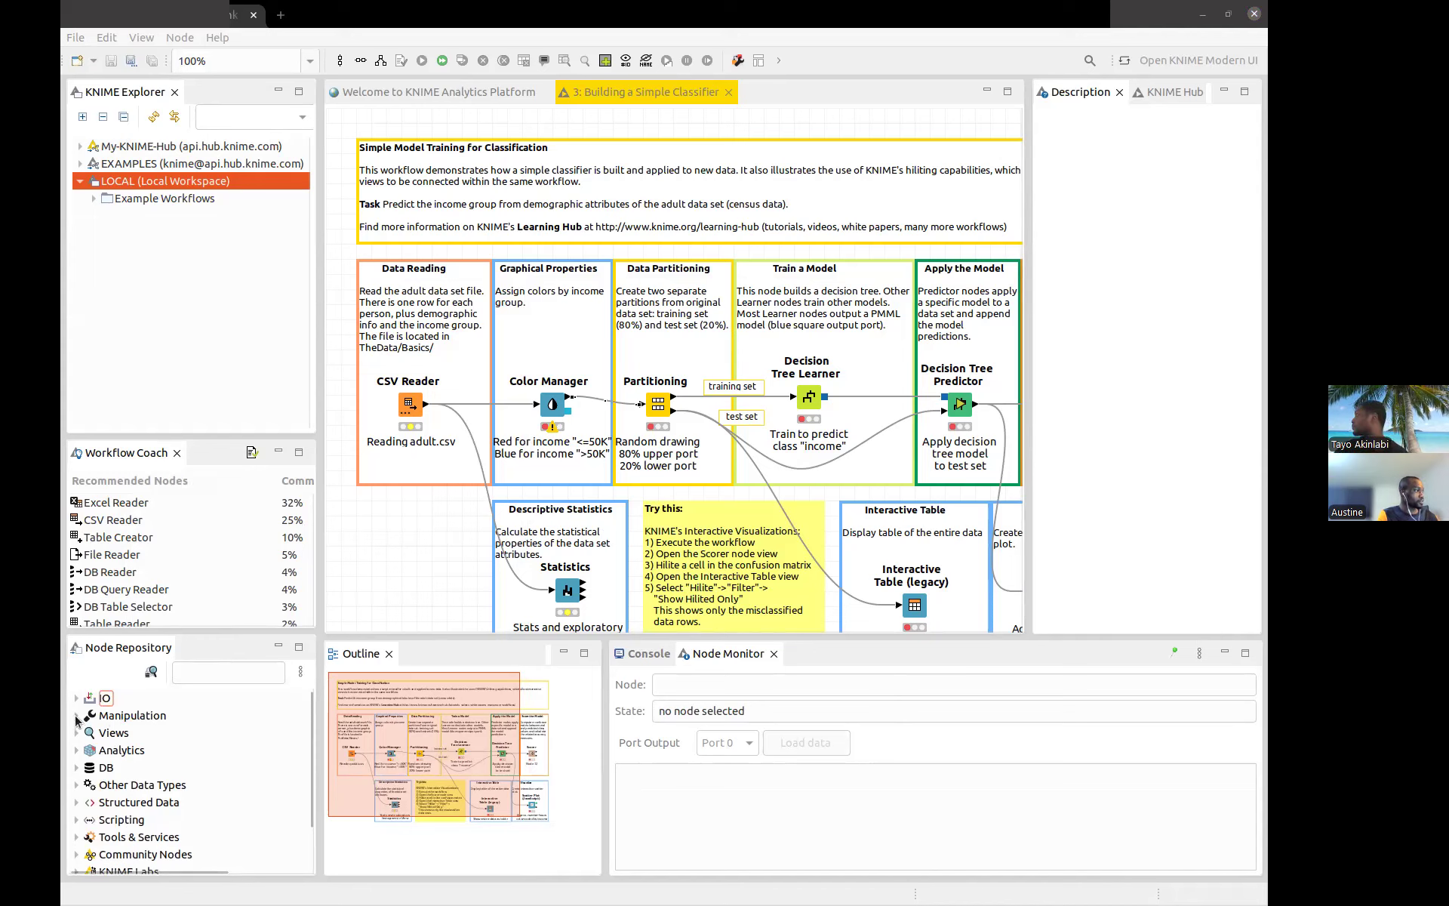
left_click(77, 717)
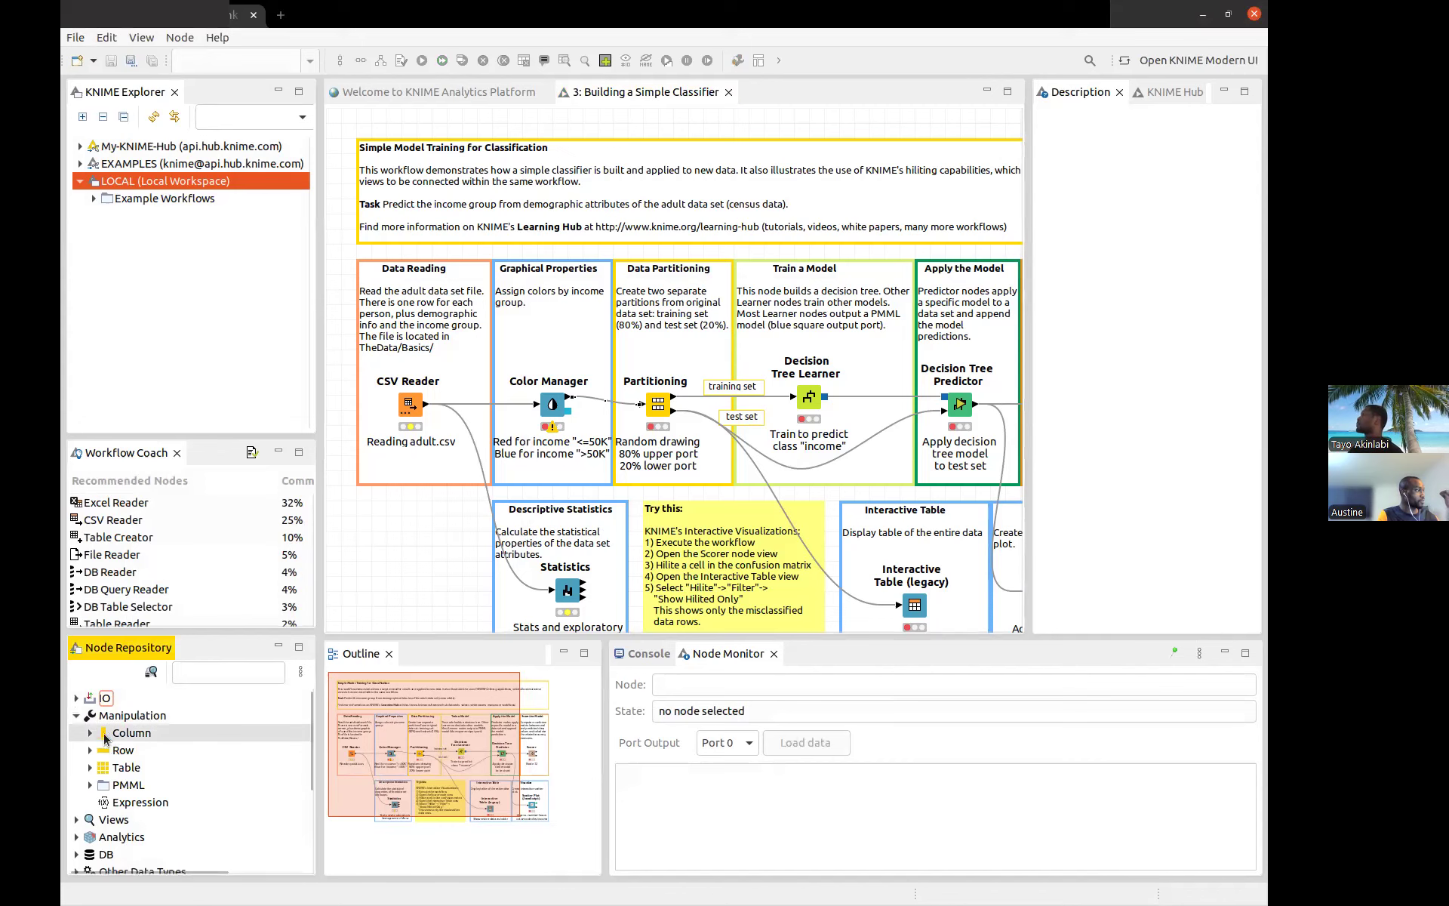
left_click(90, 734)
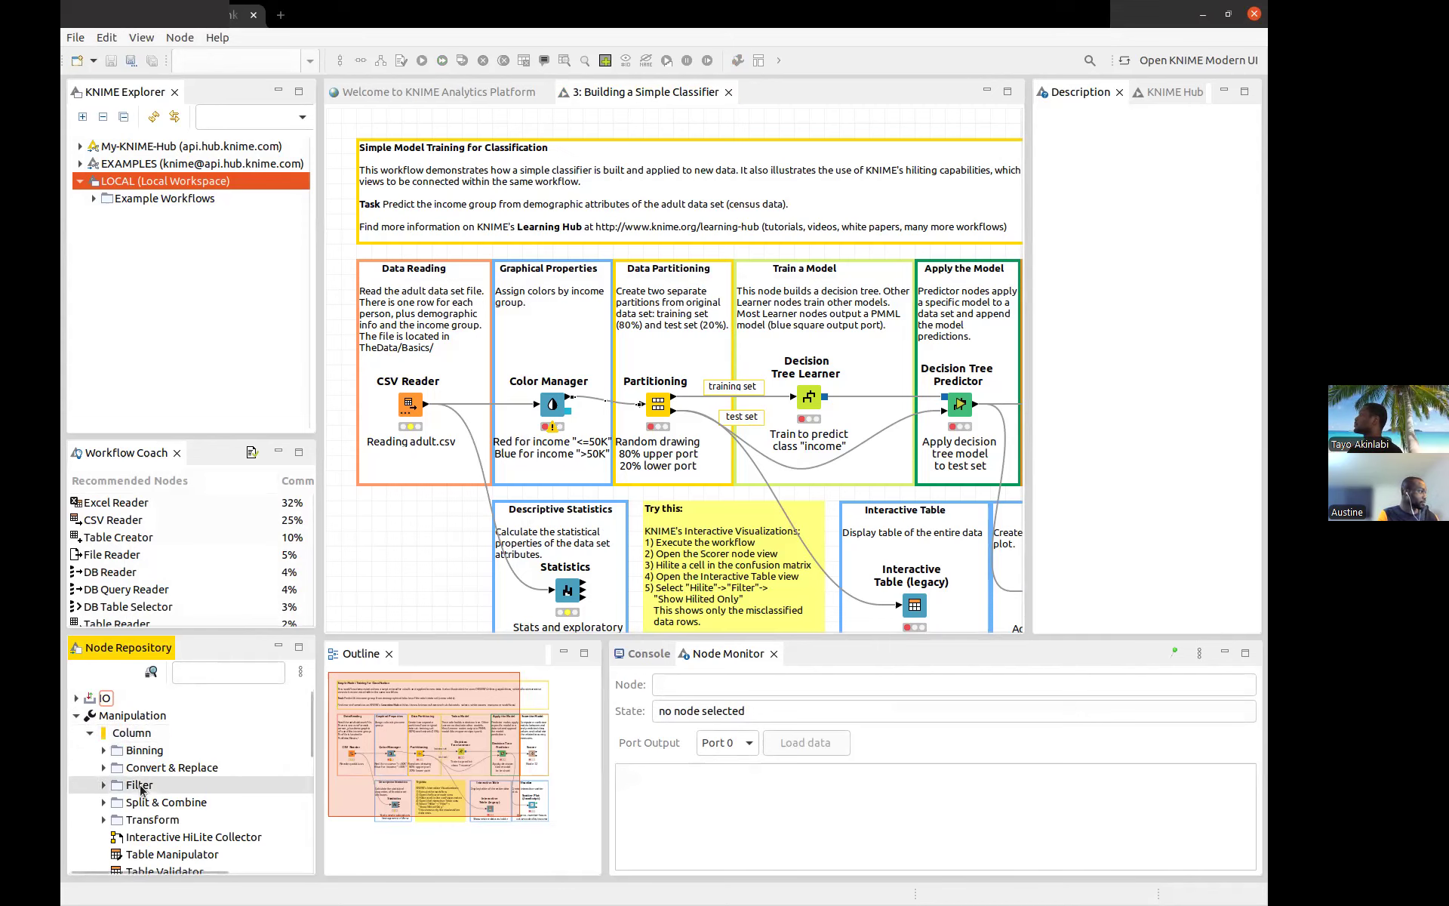
left_click(76, 715)
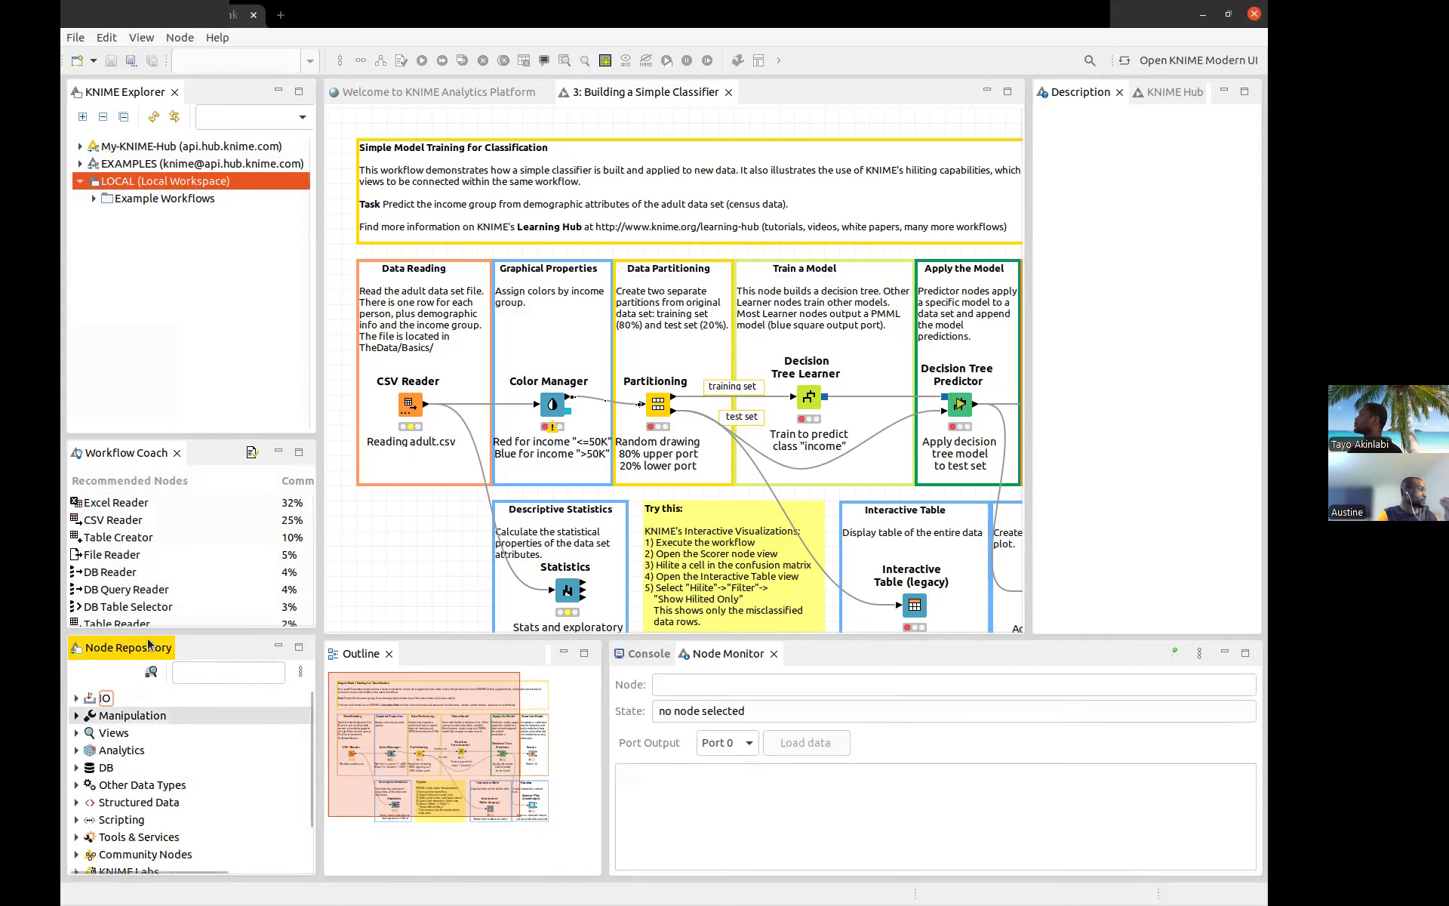
View the description of the workflow's CSV Reader node and search the Node Repository for "csv"
left_click(414, 405)
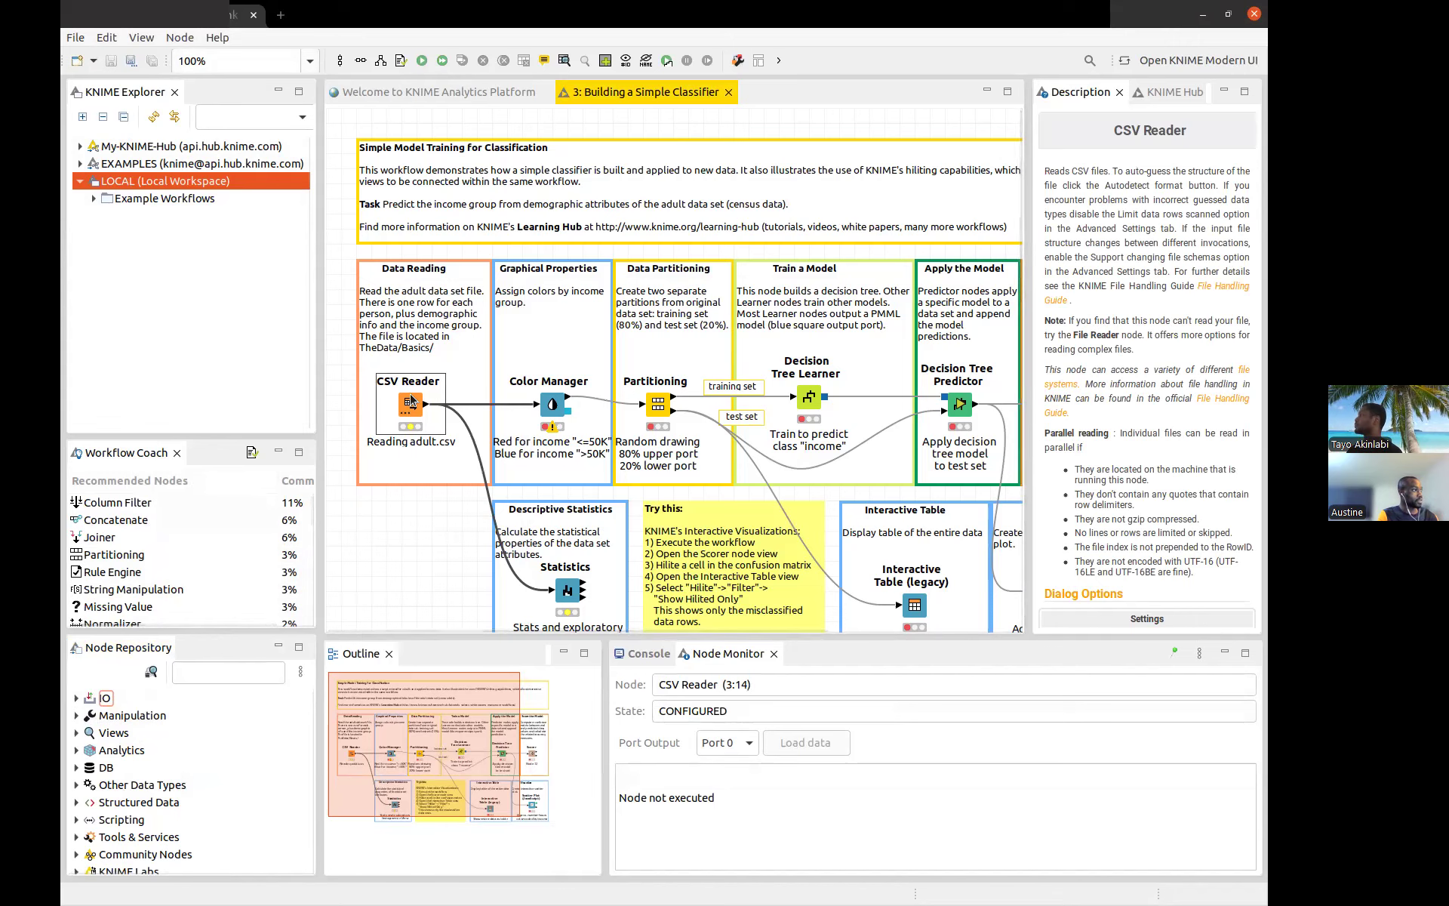
left_click(232, 672)
type("csv")
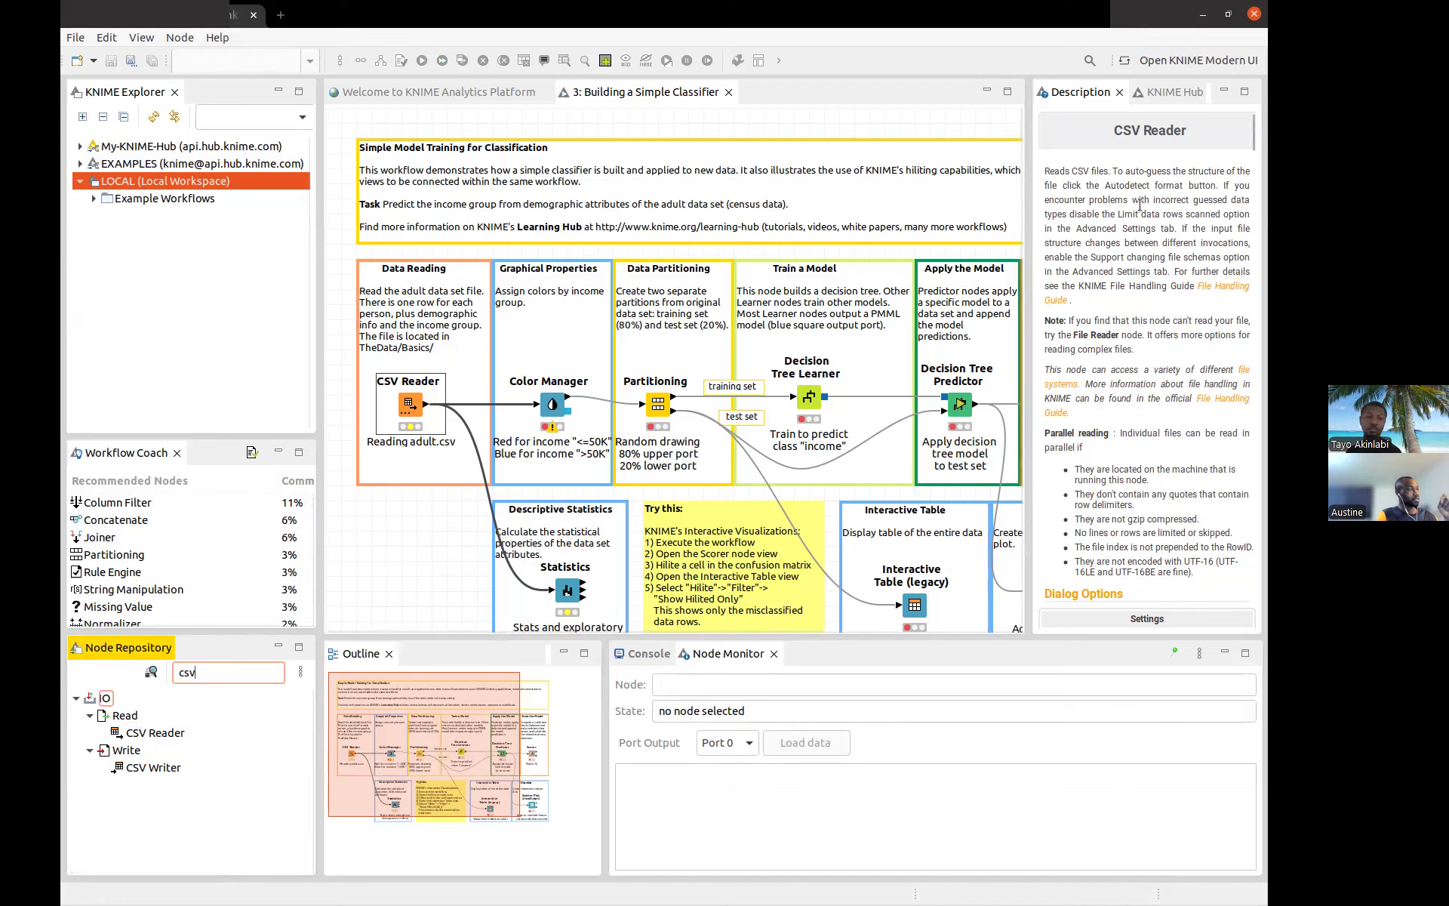
Narrow the KNIME Explorer column to enlarge the workflow editor and select the CSV Reader node to show its description
left_click(320, 187)
left_click_drag(320, 188, 245, 186)
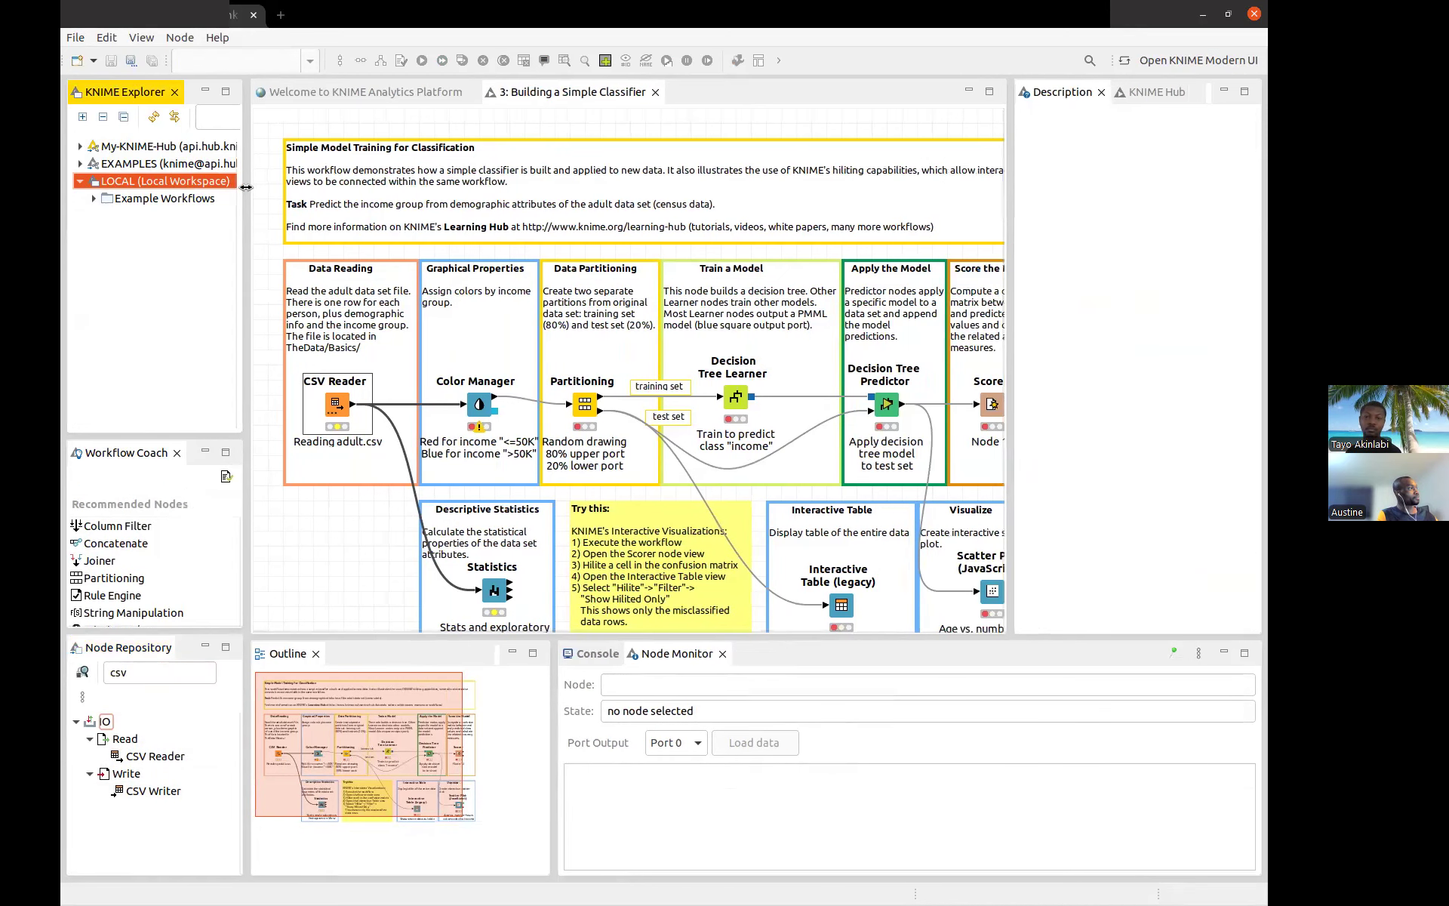
left_click(332, 408)
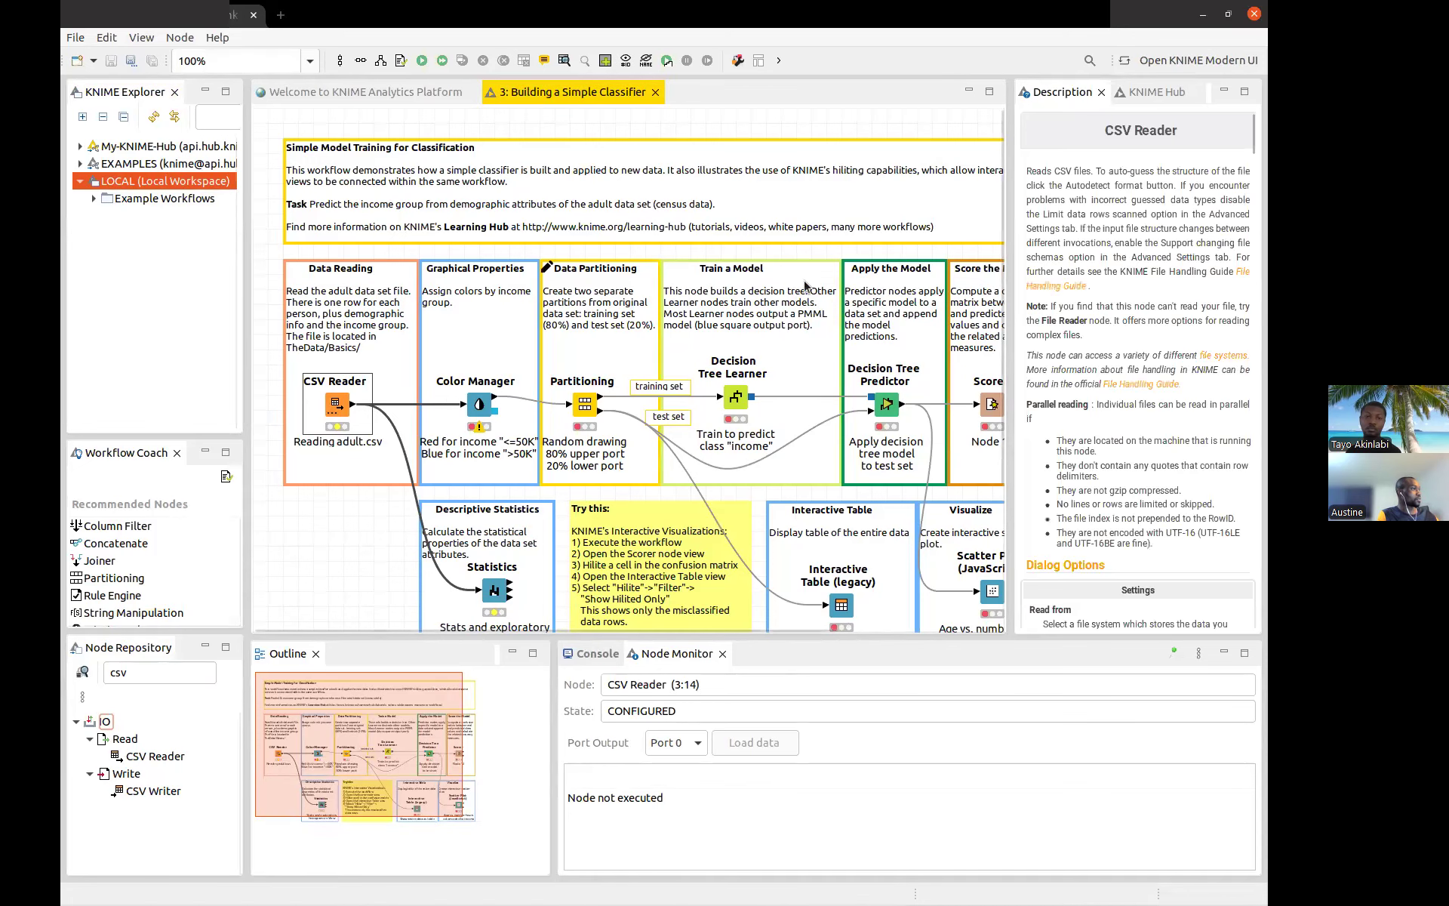
Widen the Description view and read through the CSV Reader node's description, including its Settings and Transformation options
left_click_drag(933, 196, 899, 195)
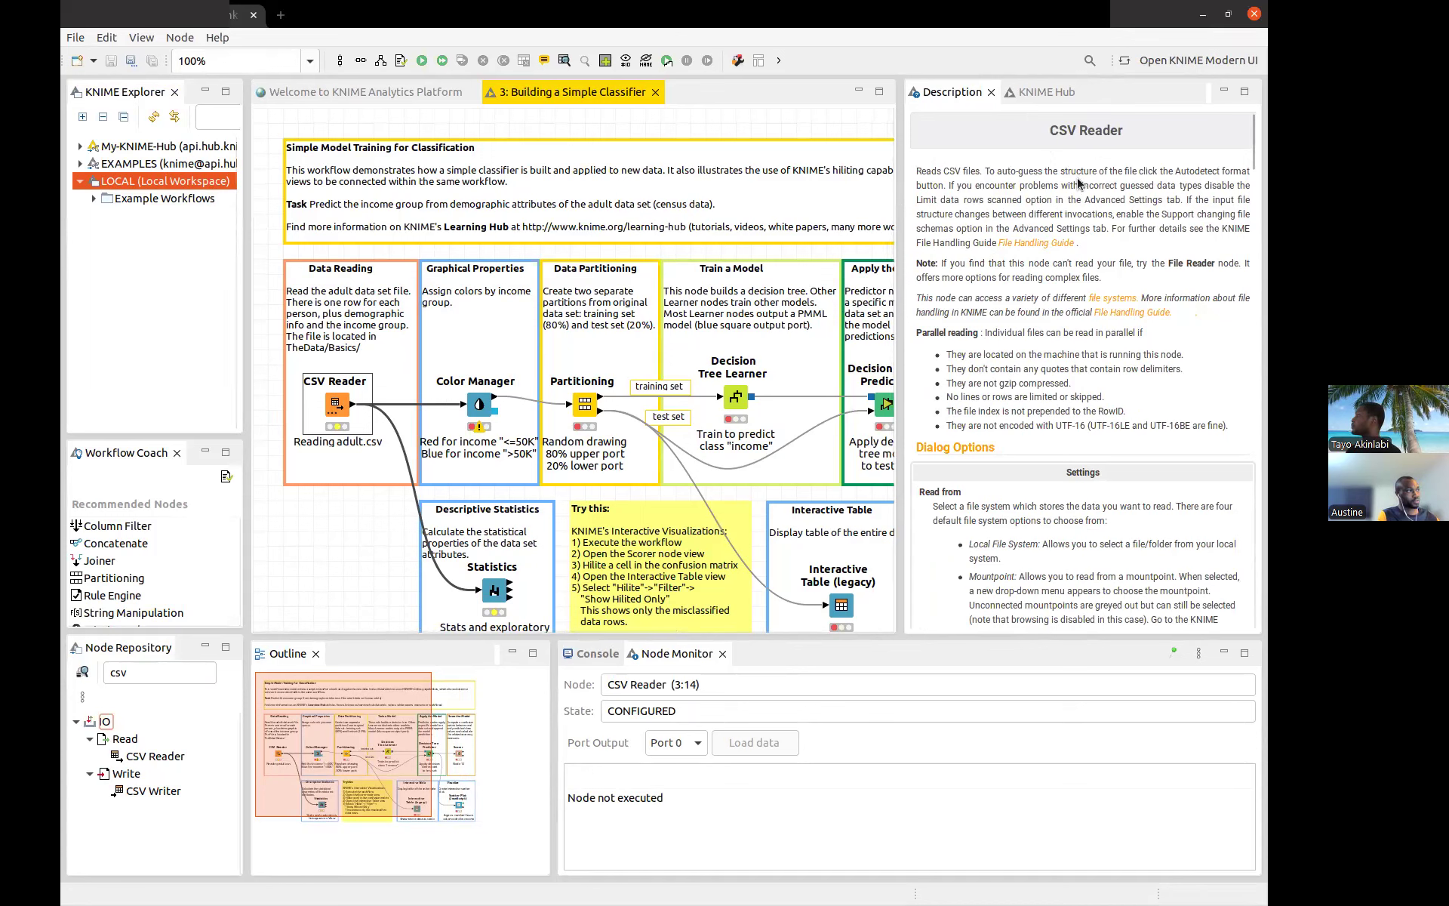
scroll(1141, 268, "down", 2)
scroll(1139, 261, "down", 7)
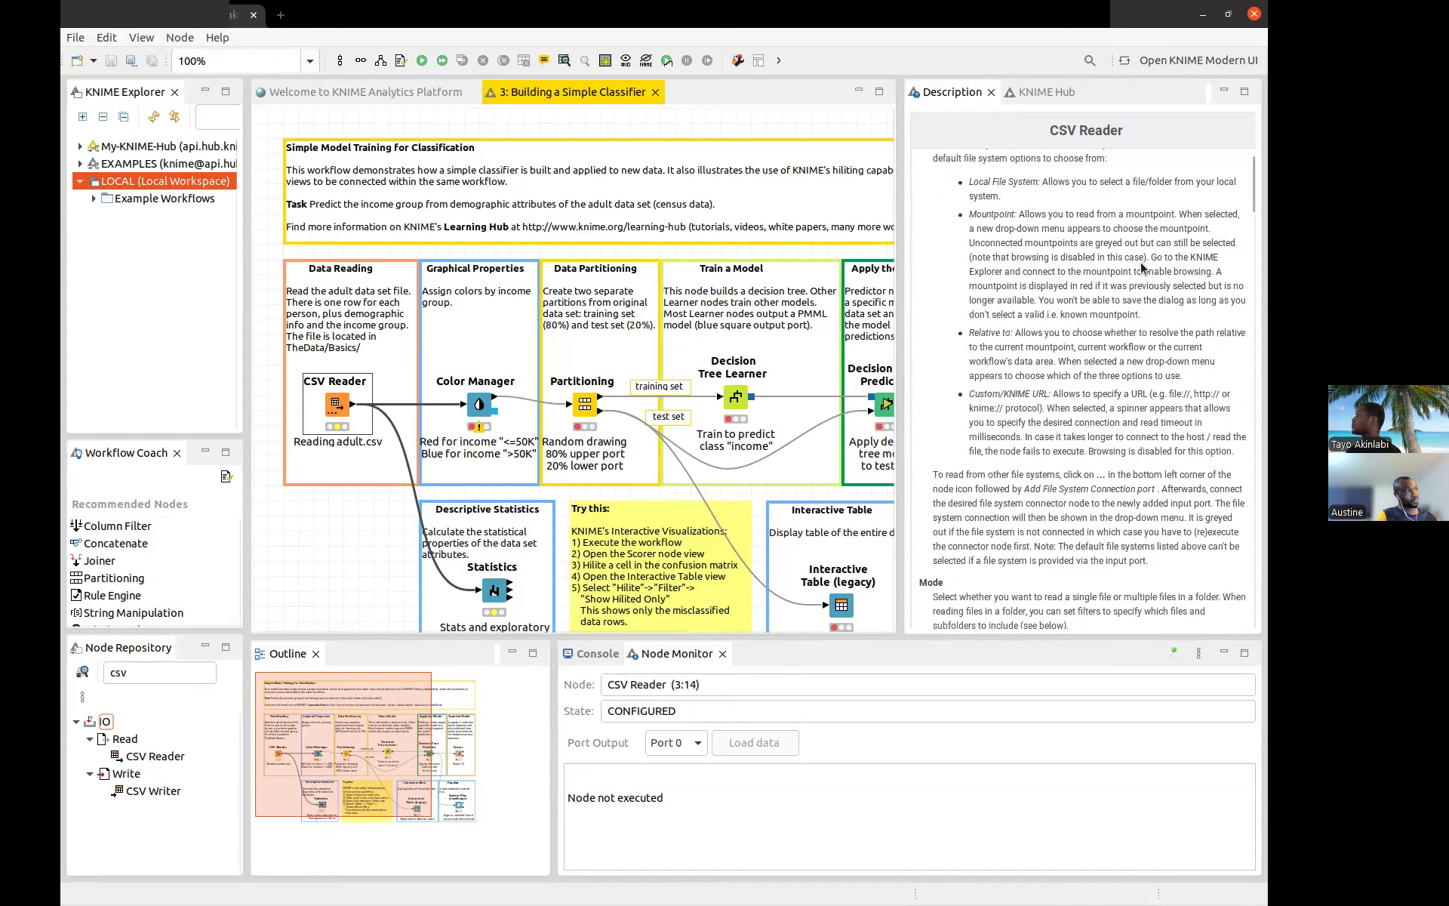
scroll(1139, 261, "down", 8)
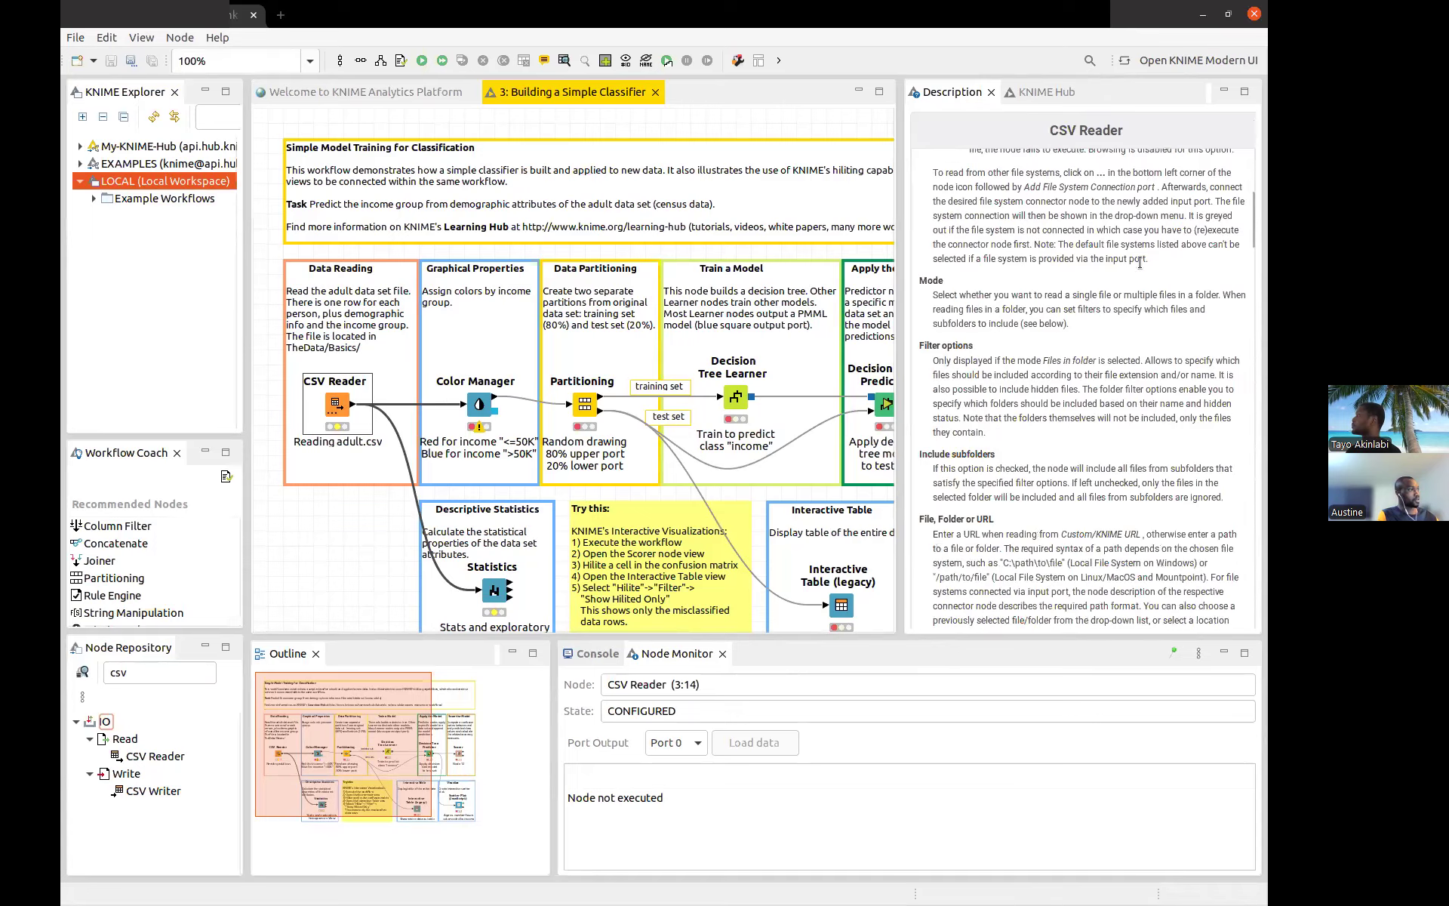
scroll(1139, 262, "down", 10)
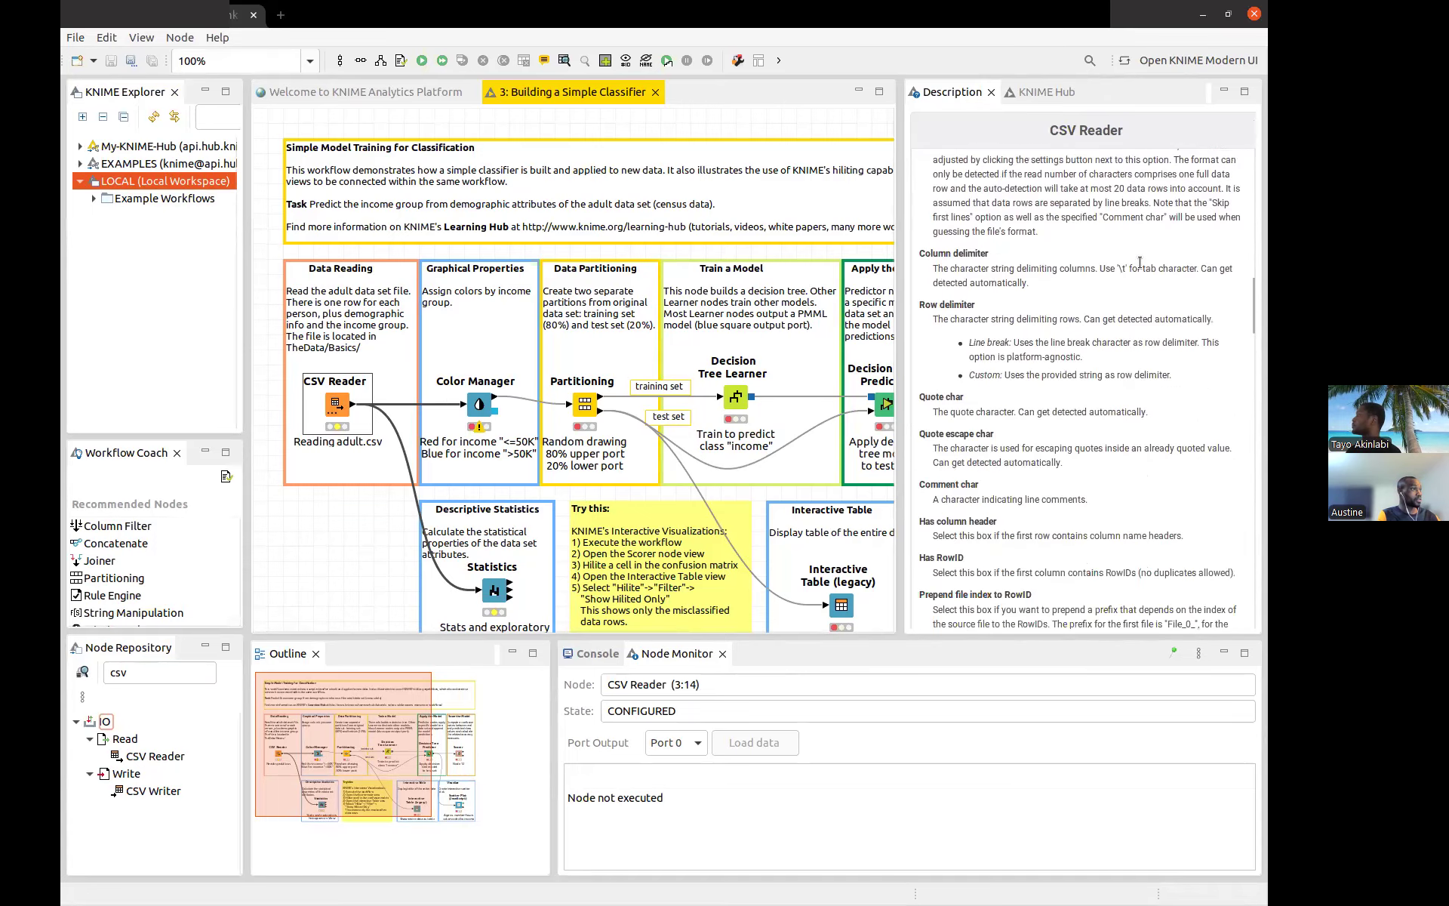
scroll(1139, 261, "down", 12)
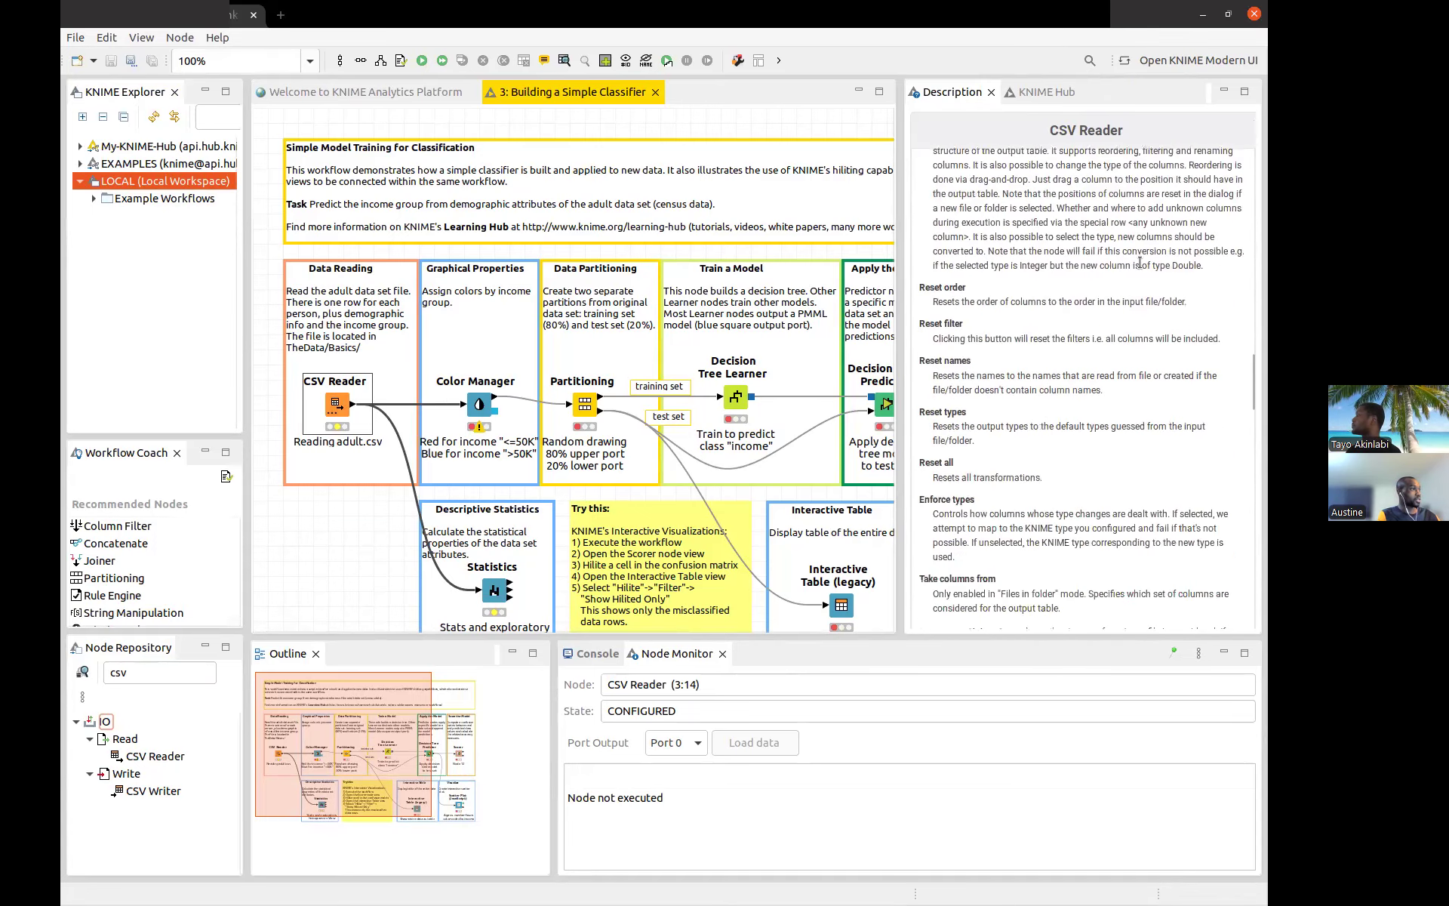
scroll(1139, 261, "up", 10)
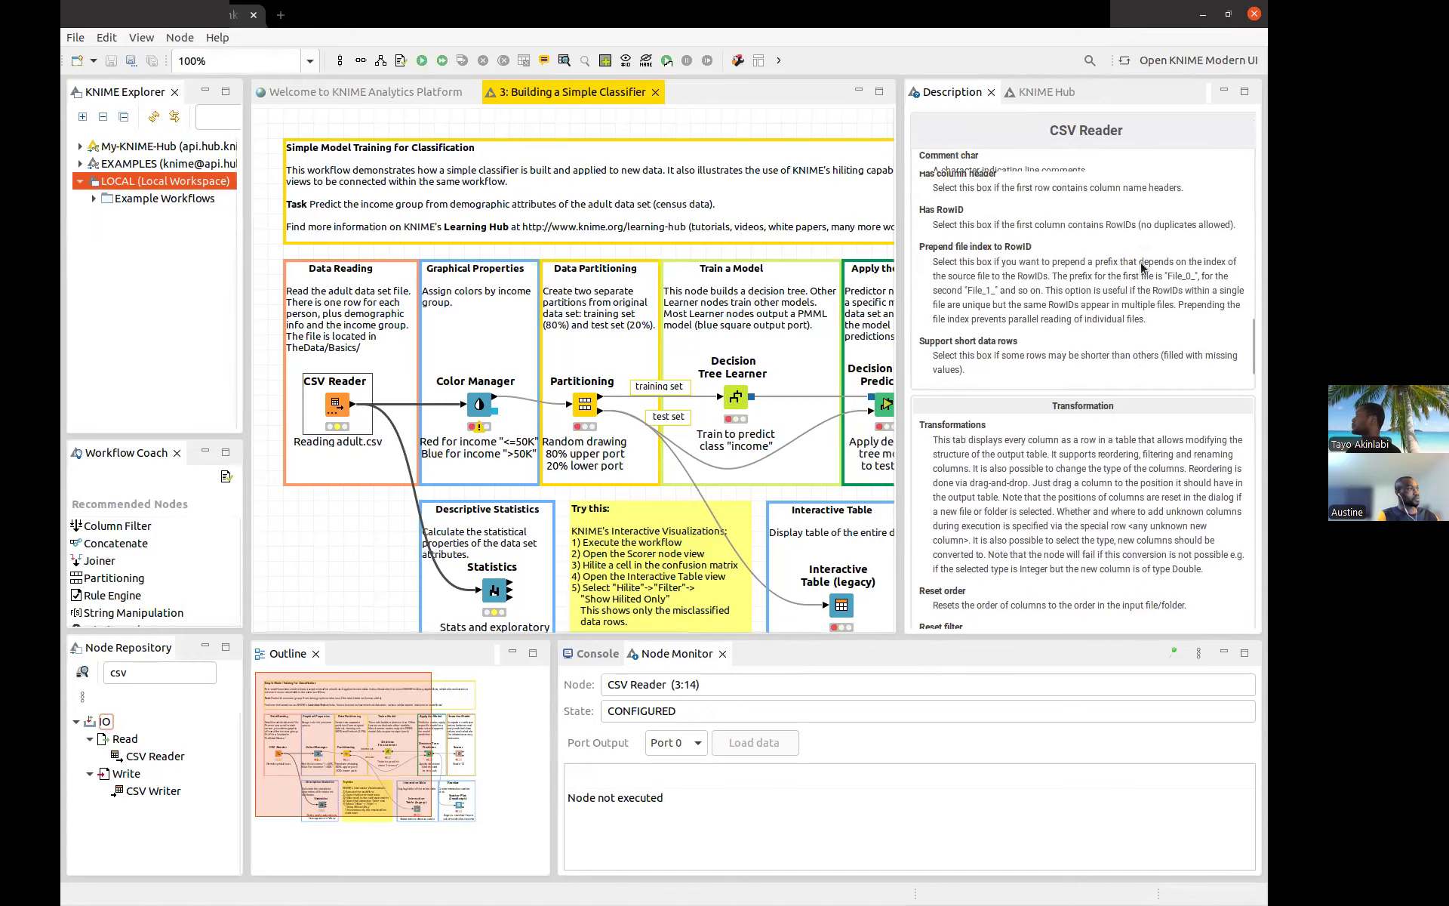
scroll(1140, 261, "up", 8)
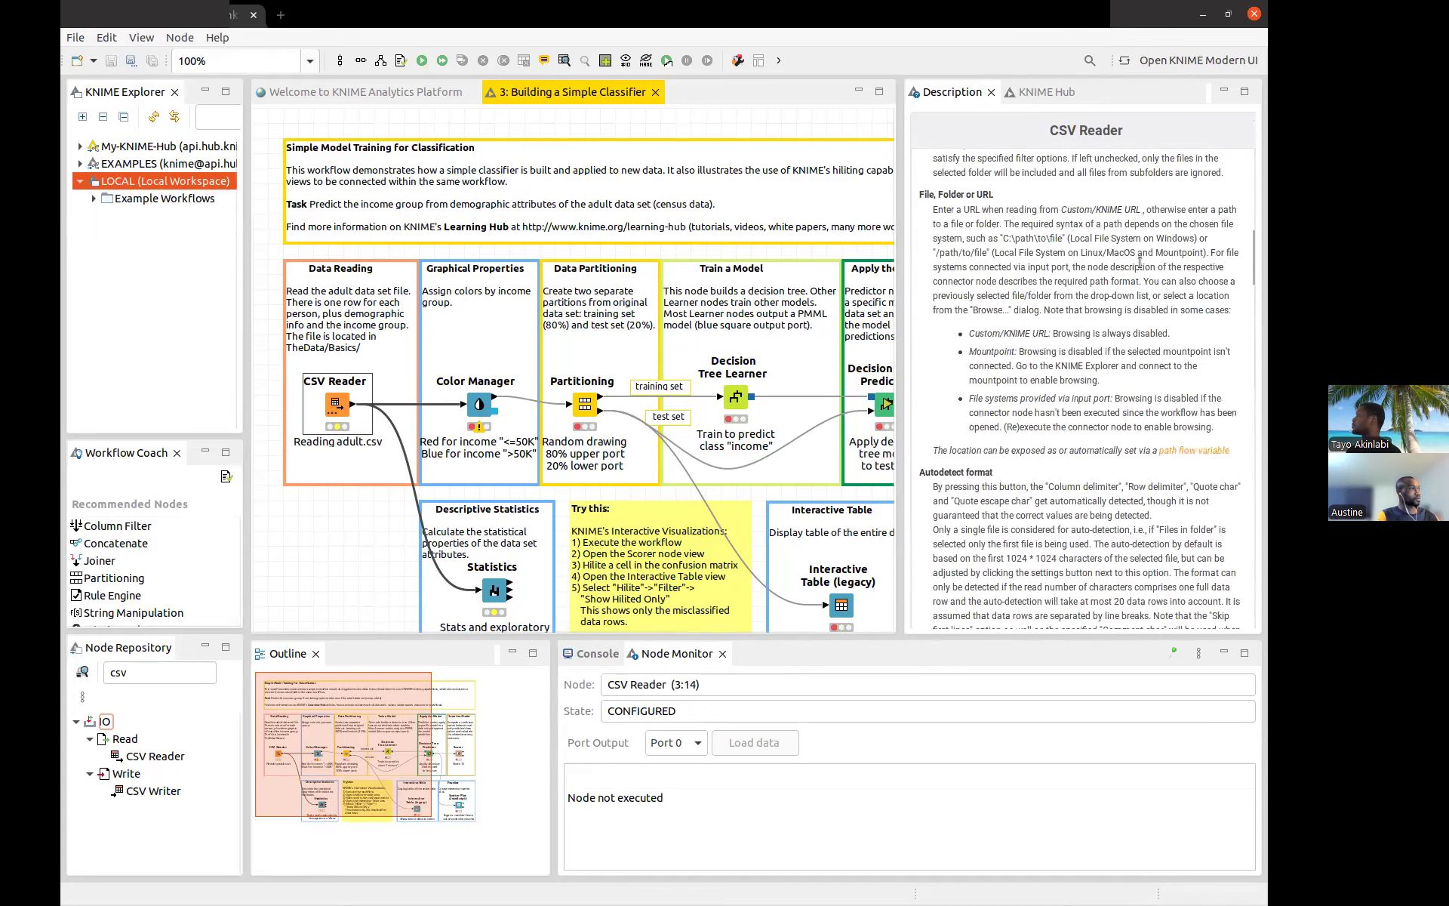
scroll(1139, 261, "up", 8)
scroll(1140, 261, "down", 10)
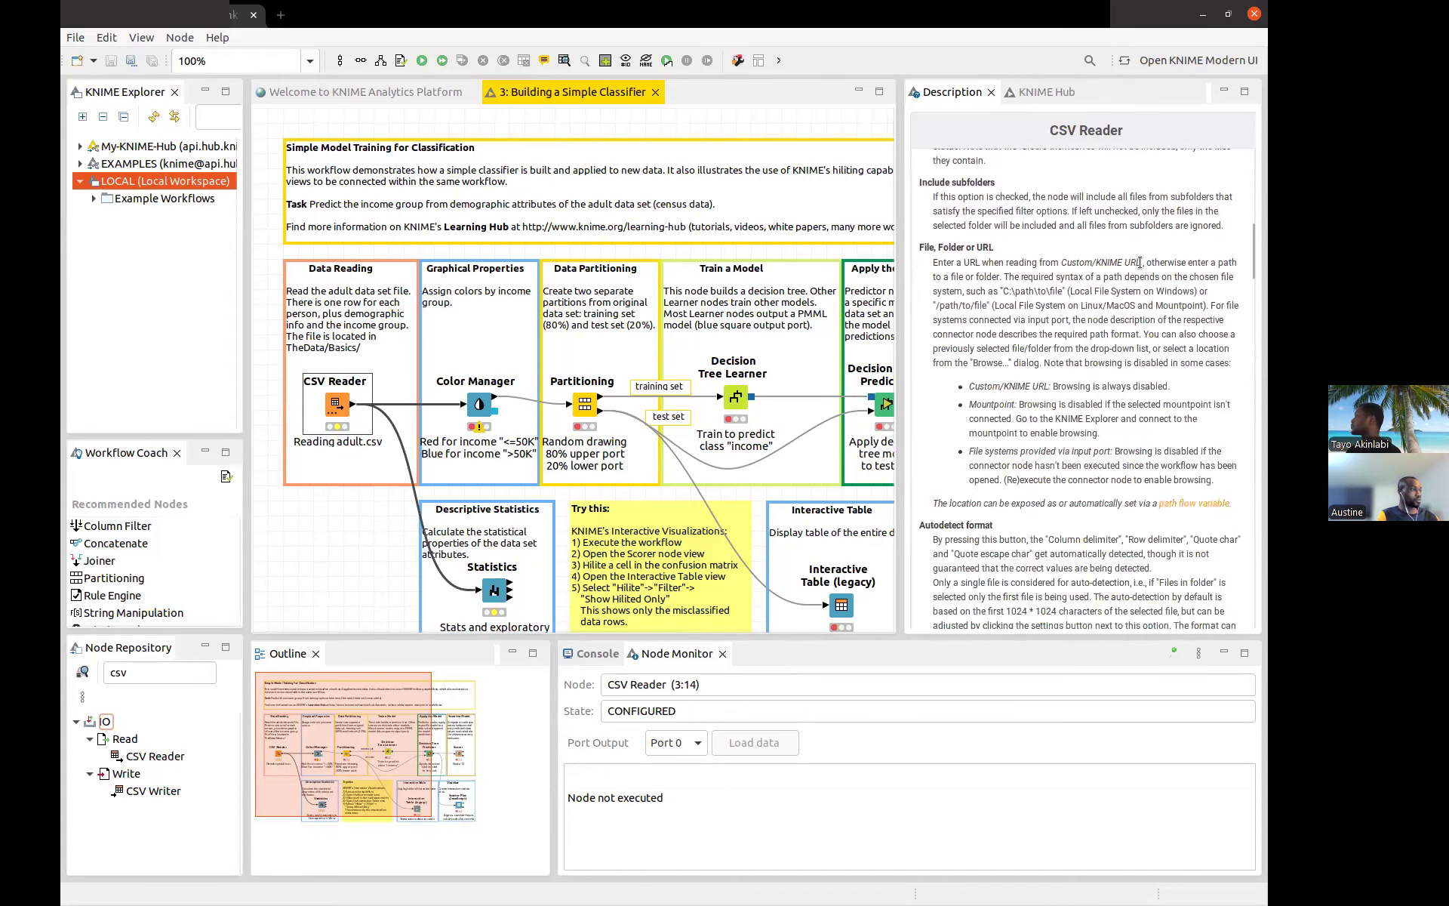
scroll(1140, 261, "down", 10)
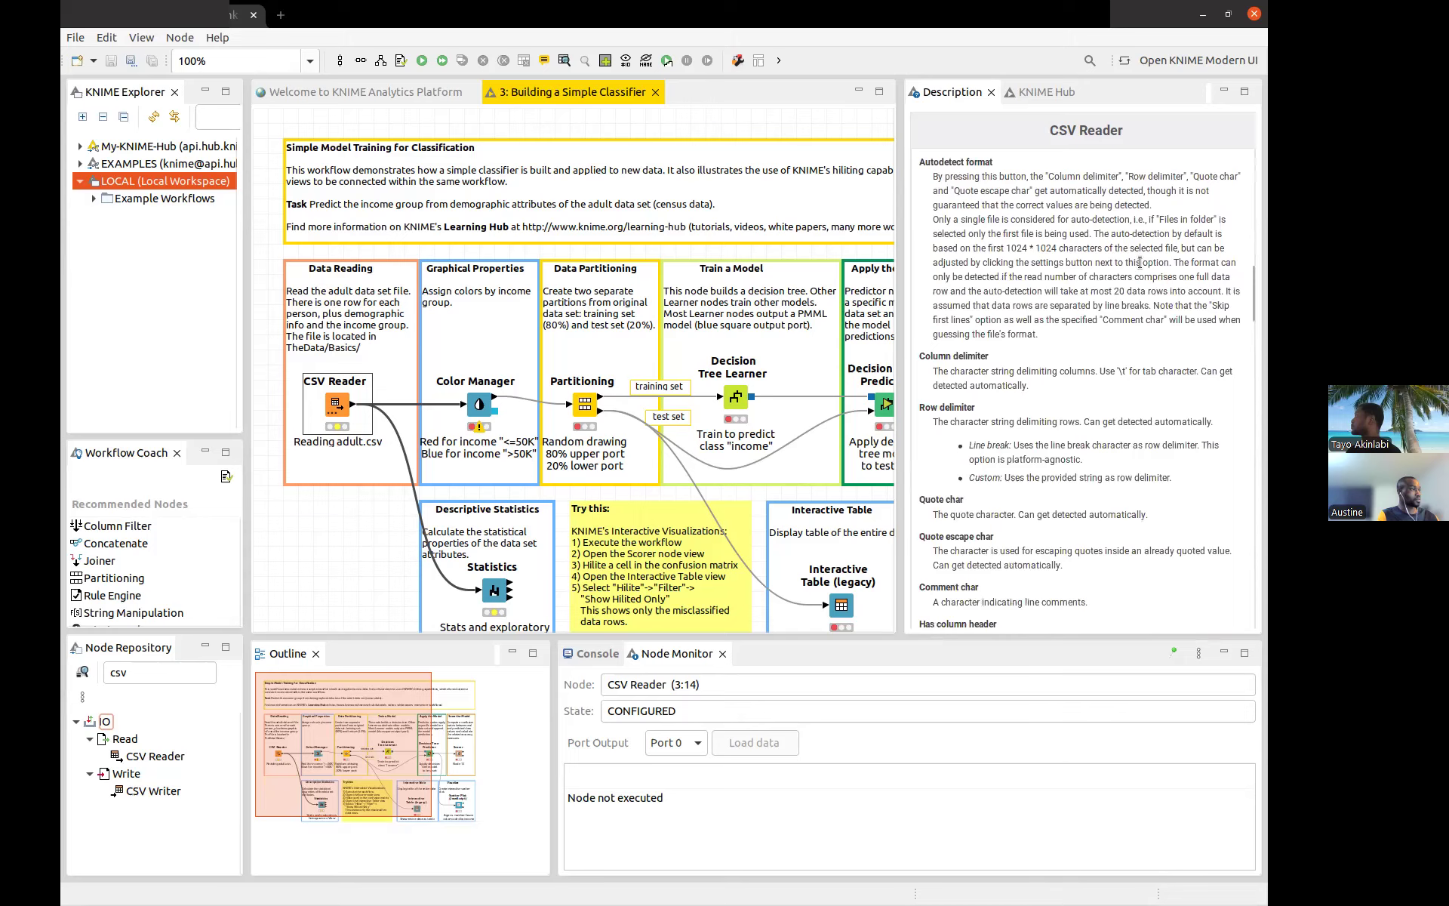
scroll(1140, 261, "down", 4)
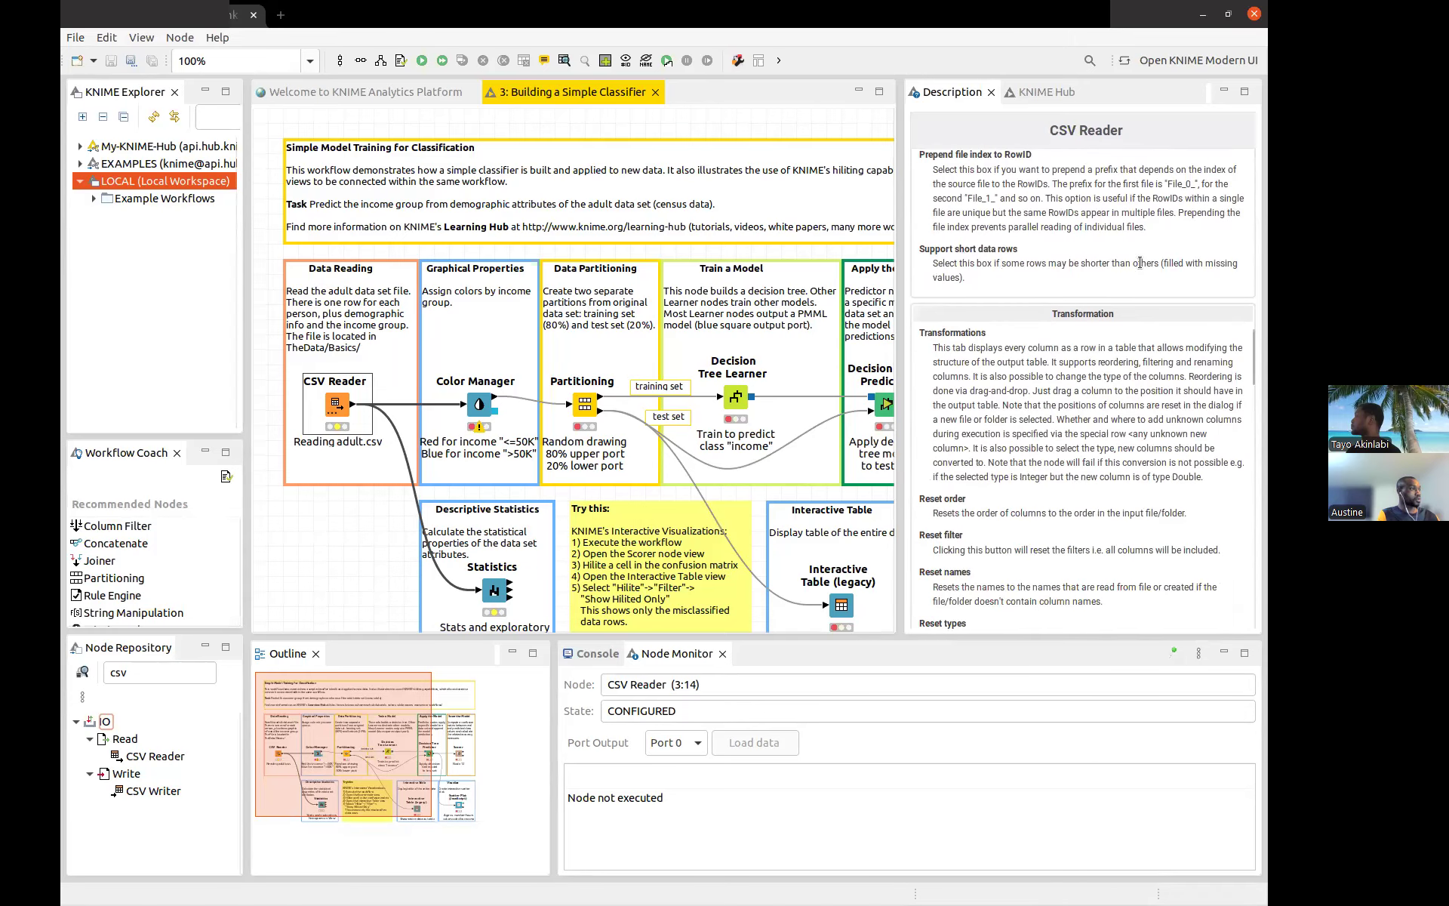
scroll(1140, 261, "down", 15)
scroll(1140, 261, "down", 15)
scroll(1140, 261, "down", 5)
Show and read the descriptions of the workflow's Color Manager and Partitioning nodes
left_click(478, 410)
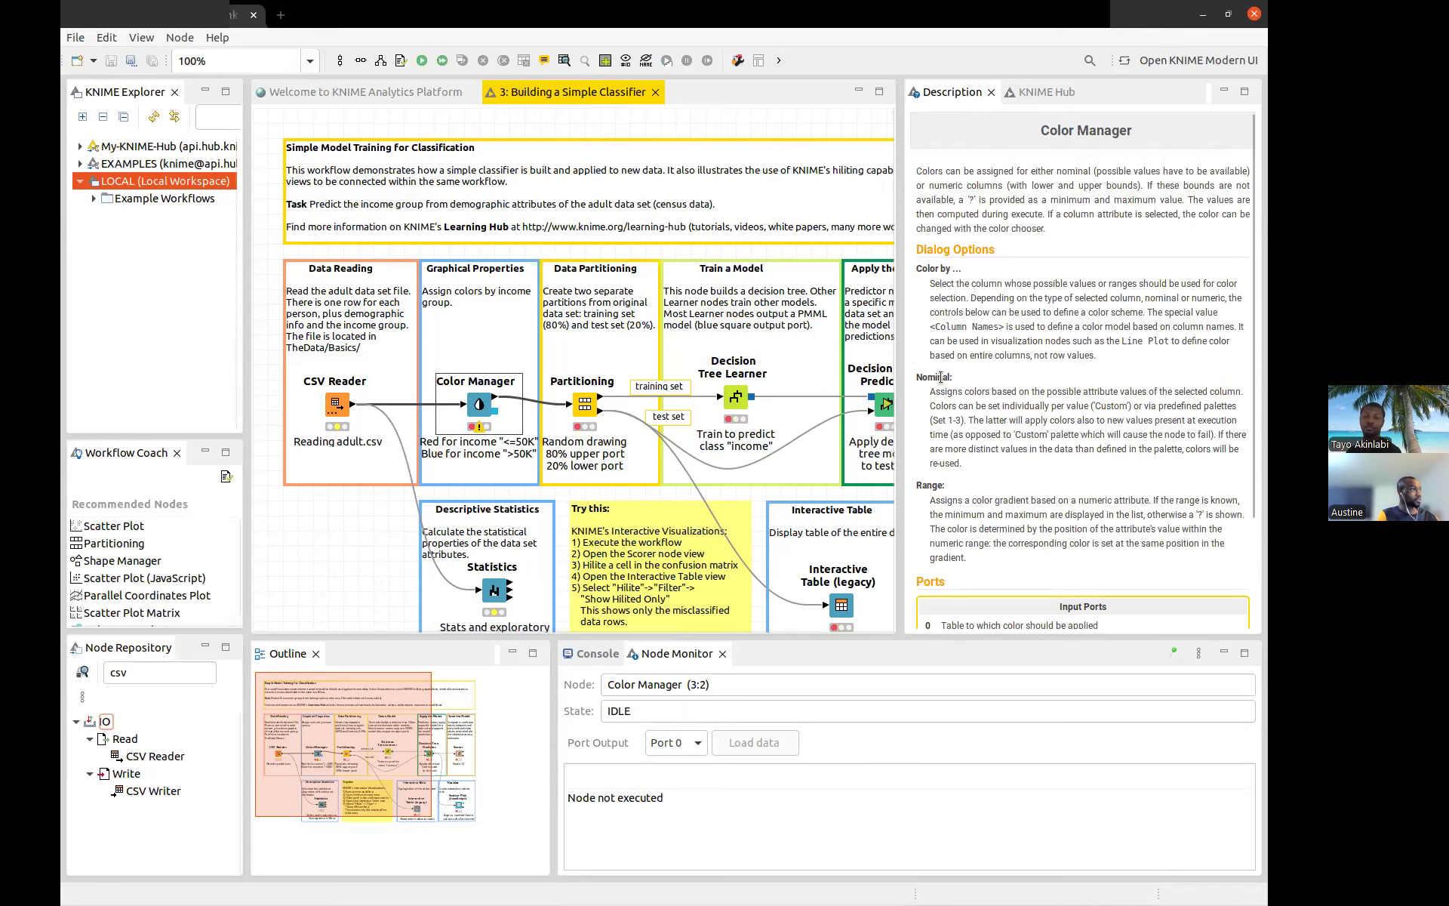
scroll(708, 430, "down", 3)
scroll(705, 430, "up", 3)
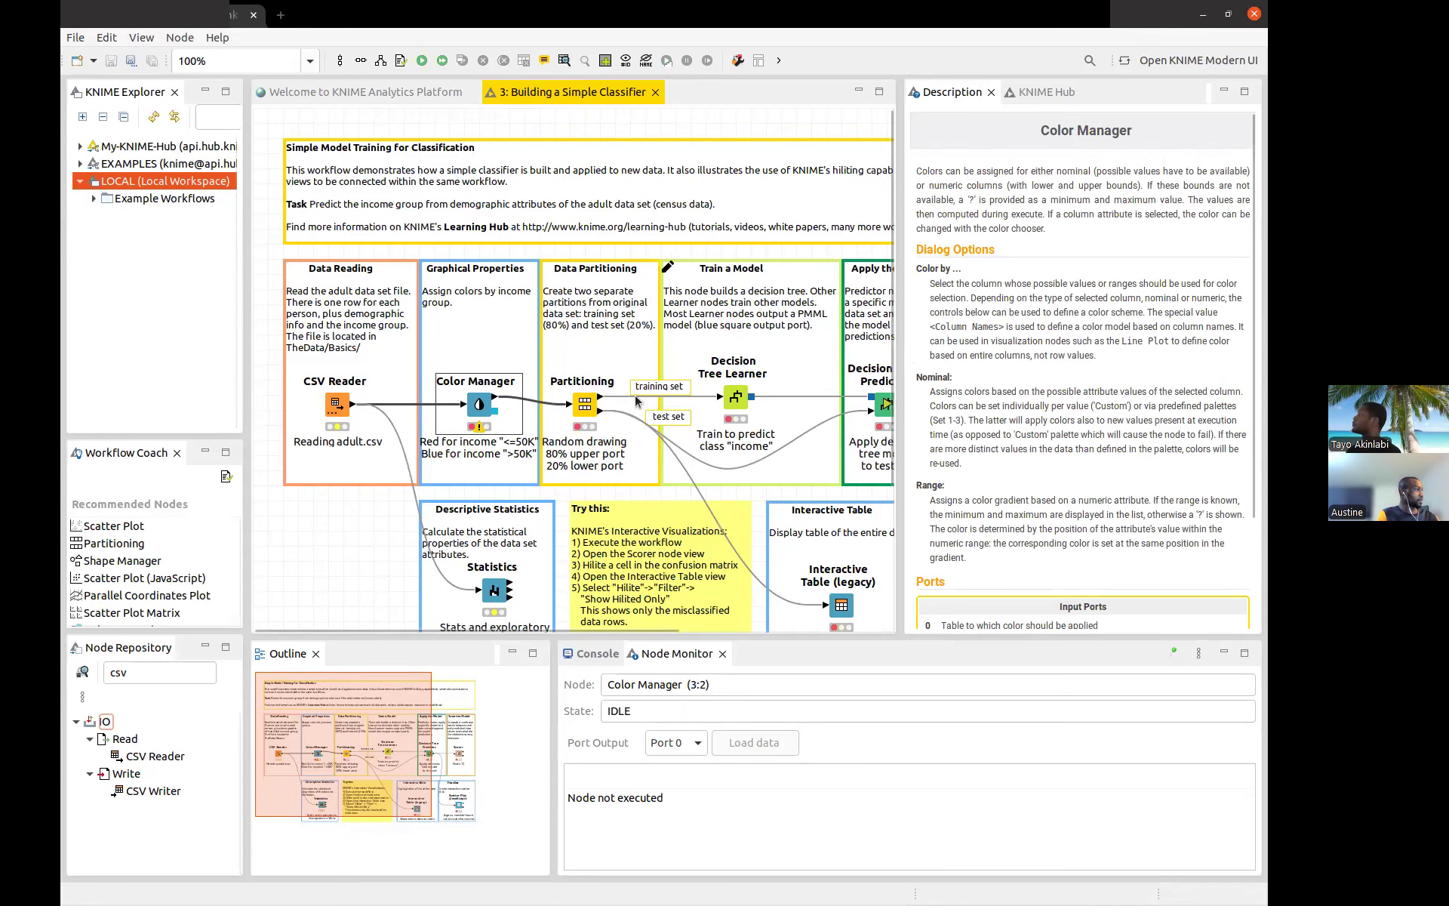
left_click(580, 408)
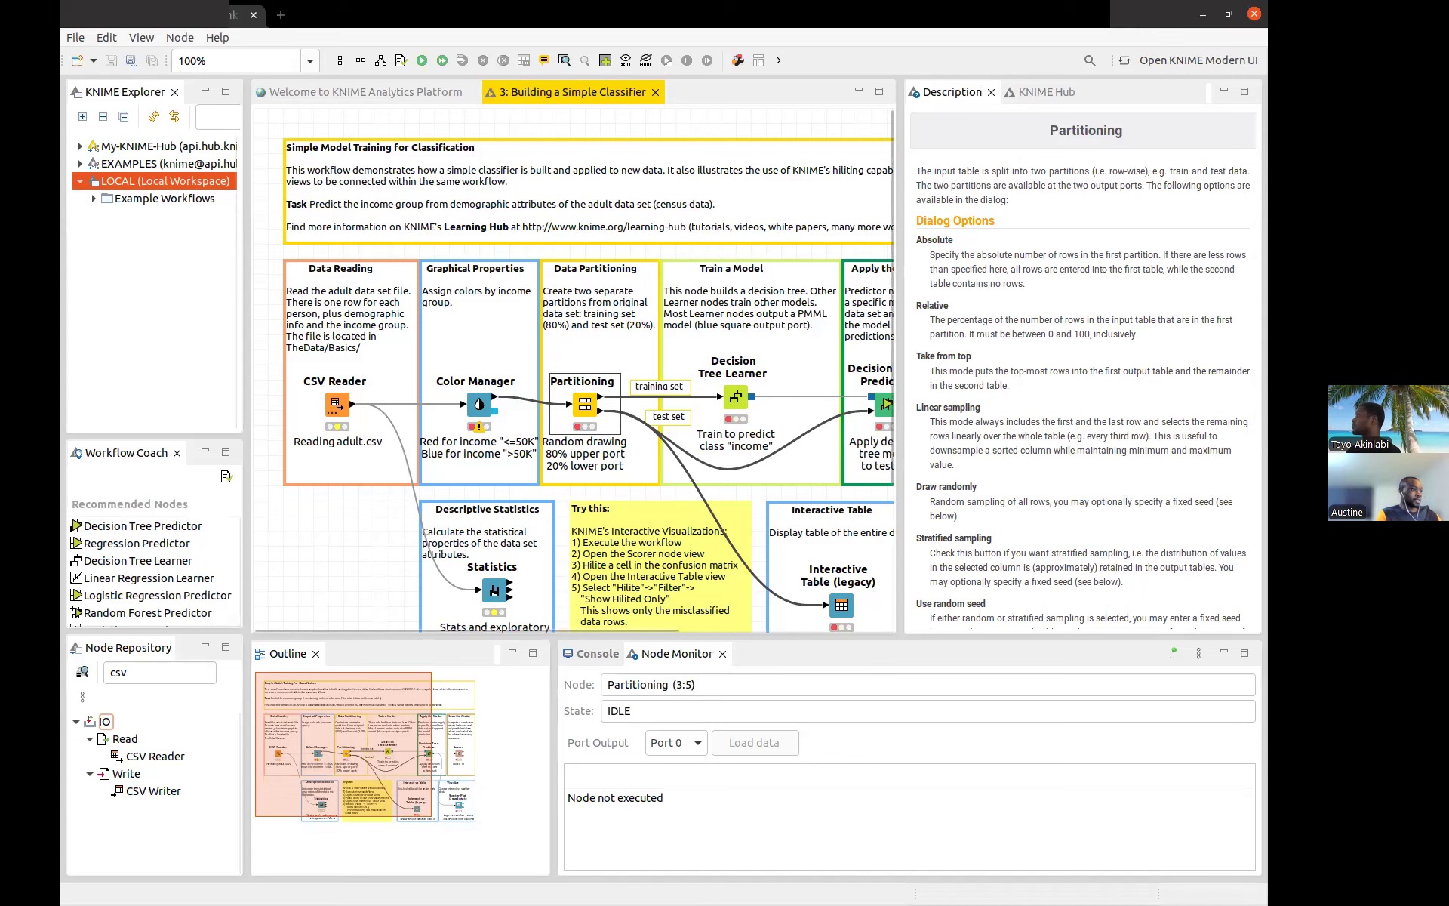
Bring up the text document with the Day 1 course outline, reposition it to read the topics, and minimize it
left_click_drag(1218, 263, 472, 220)
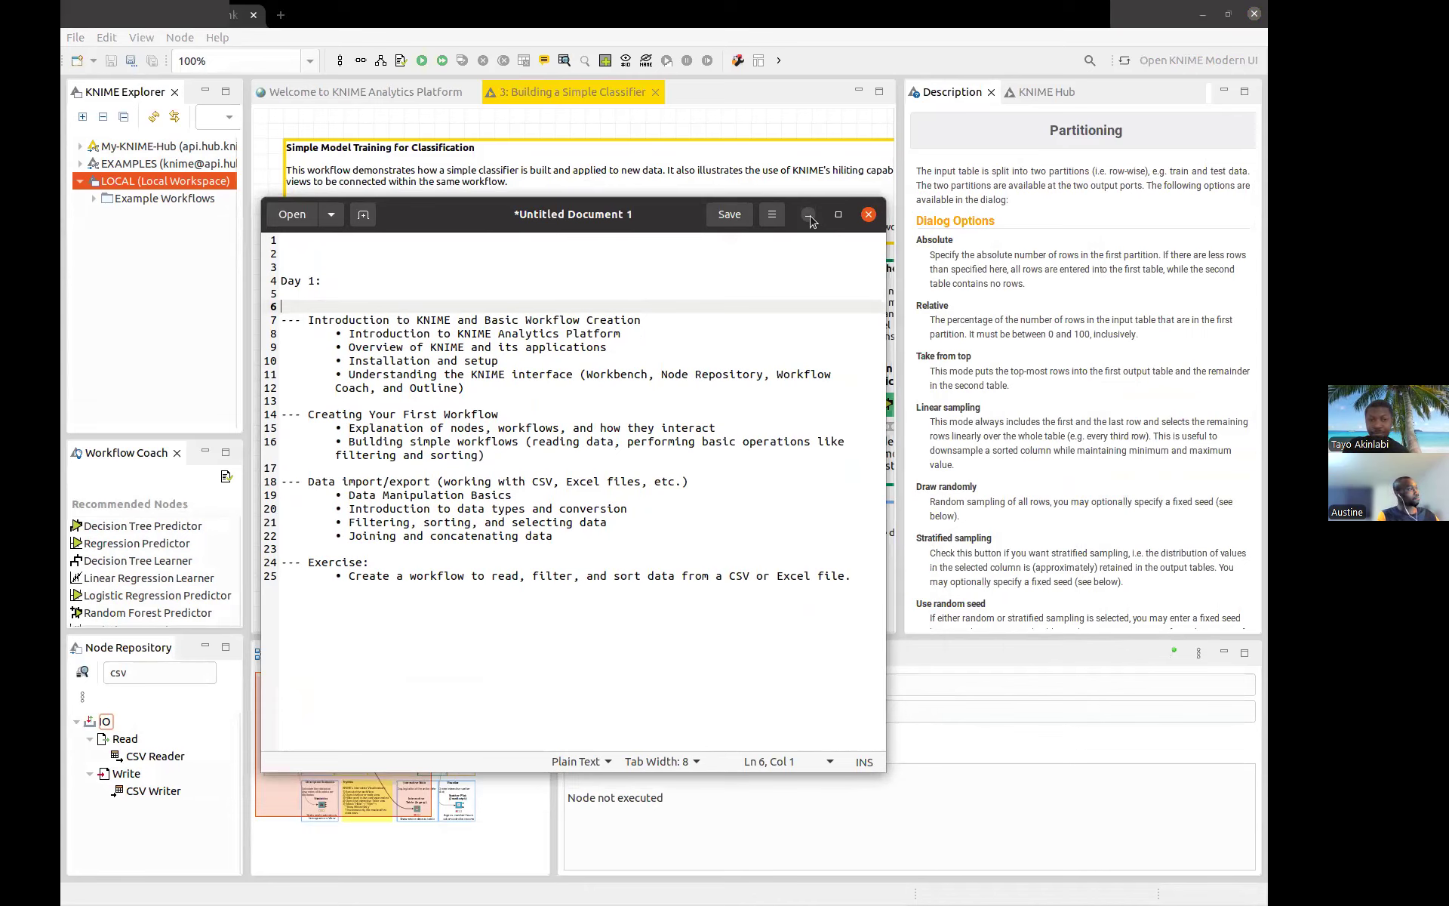
left_click_drag(836, 269, 735, 148)
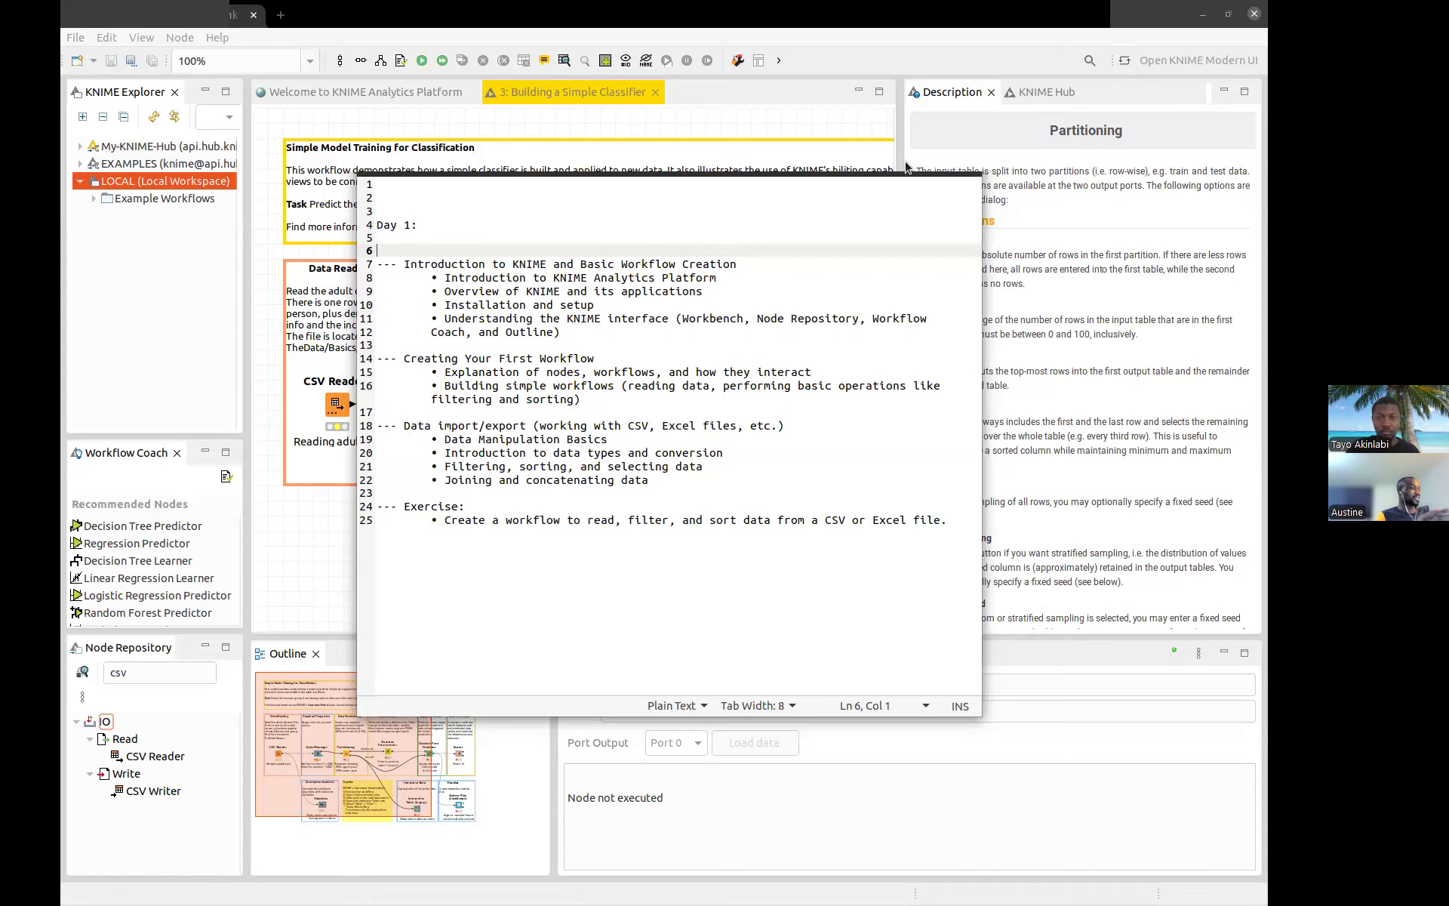
left_click_drag(750, 167, 663, 115)
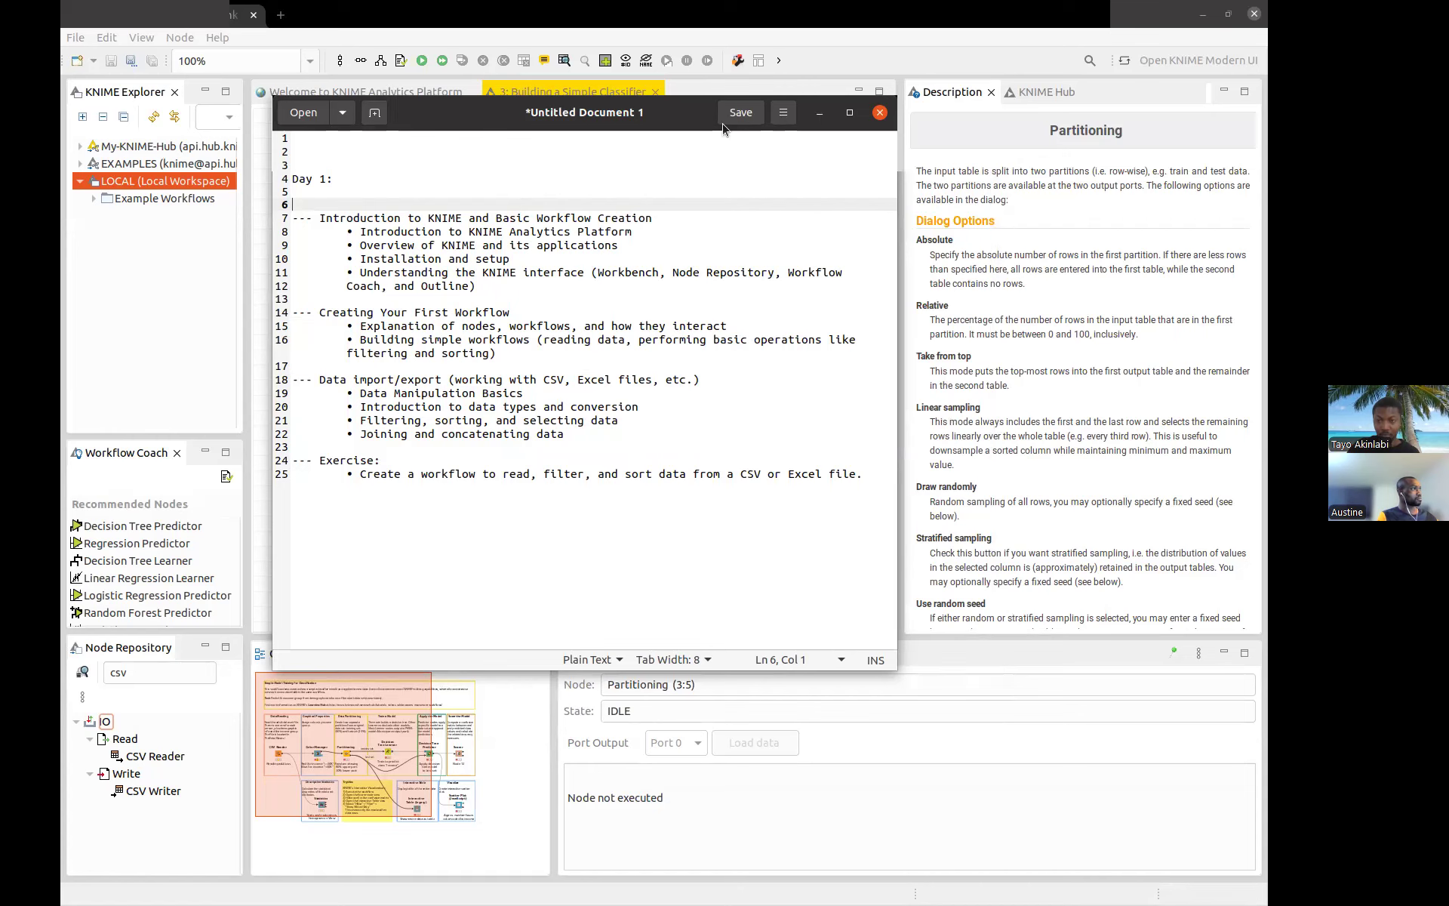
left_click(674, 123)
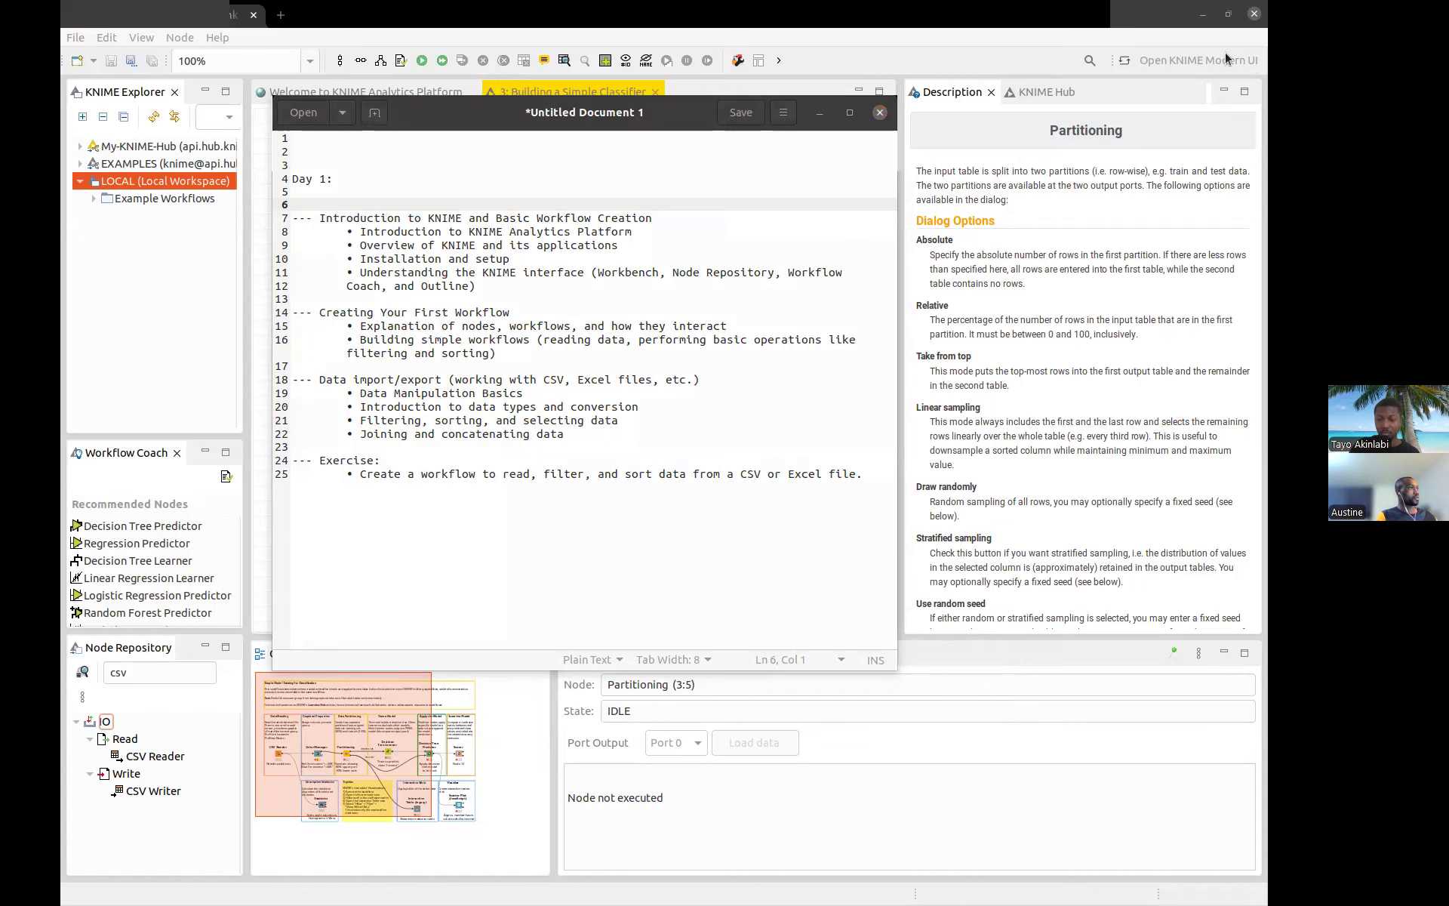
left_click(820, 114)
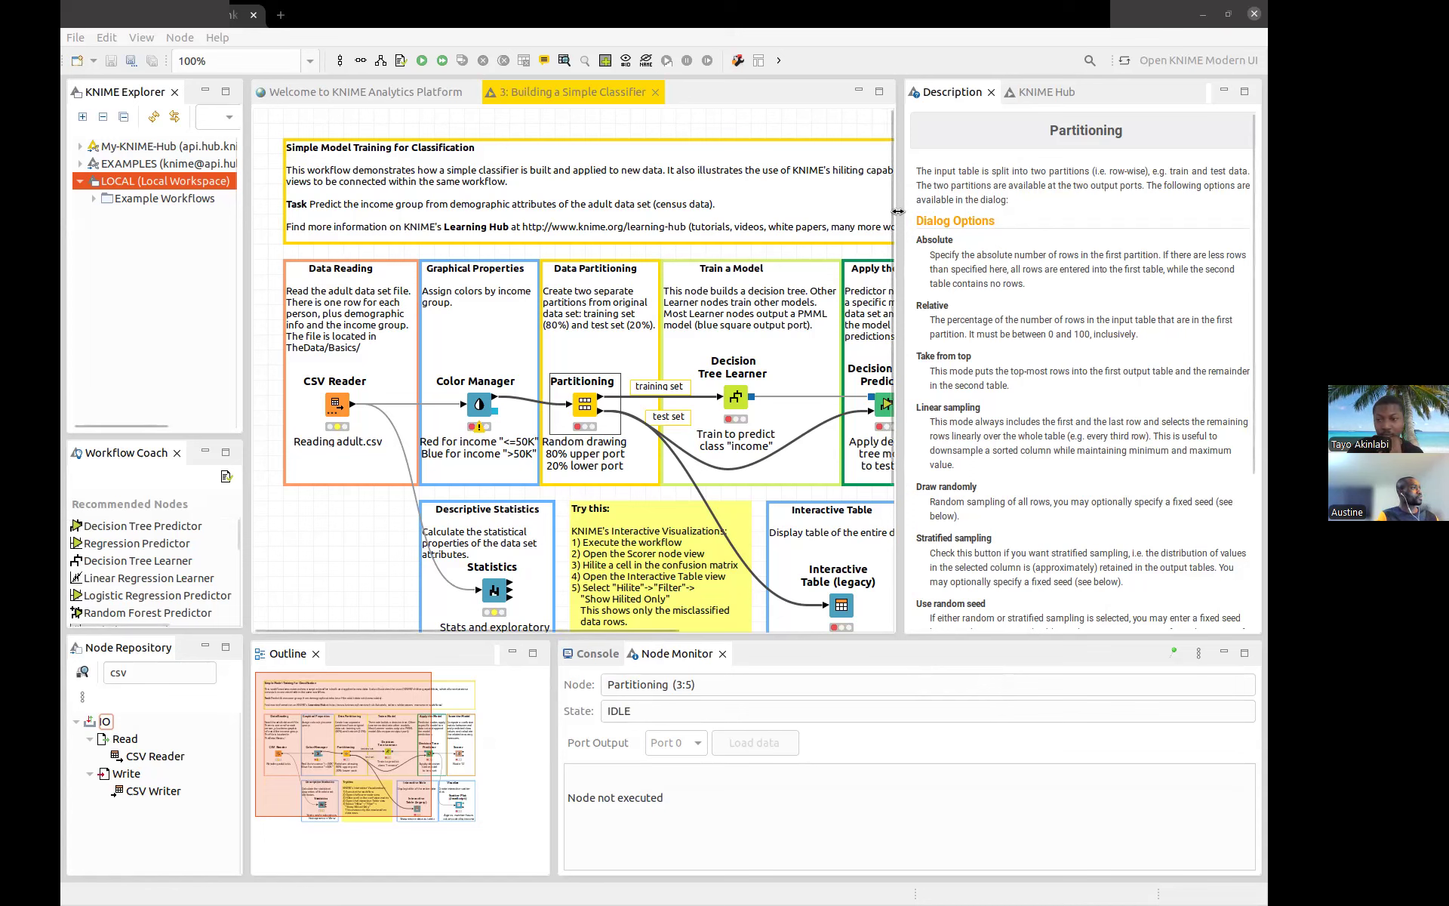
Narrow the Description view to enlarge the workflow editor, and briefly check the Day 1 outline document again
left_click_drag(898, 212, 967, 213)
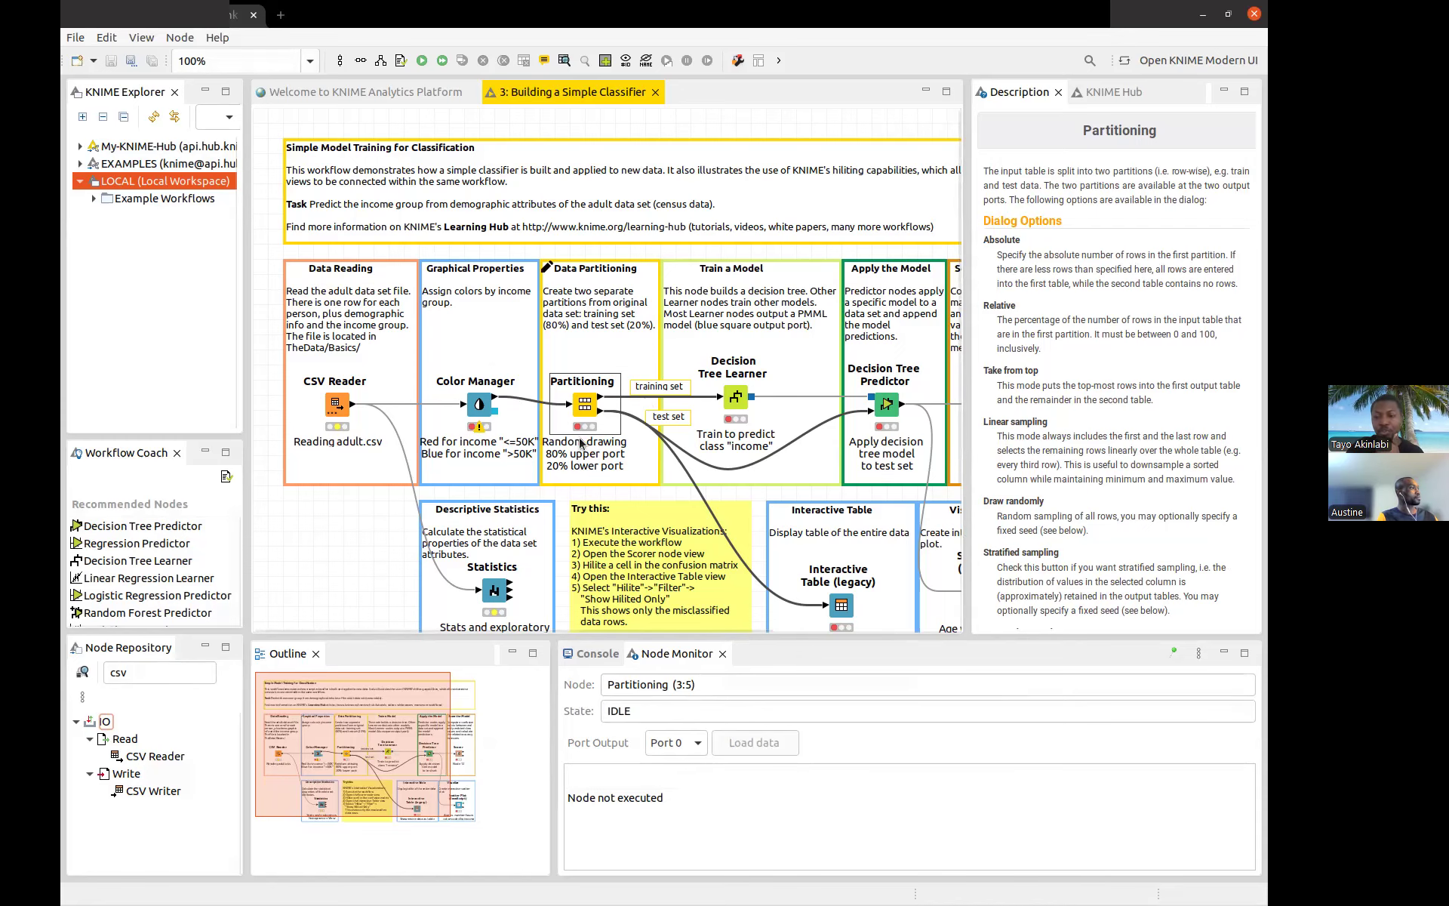
scroll(583, 445, "down", 3)
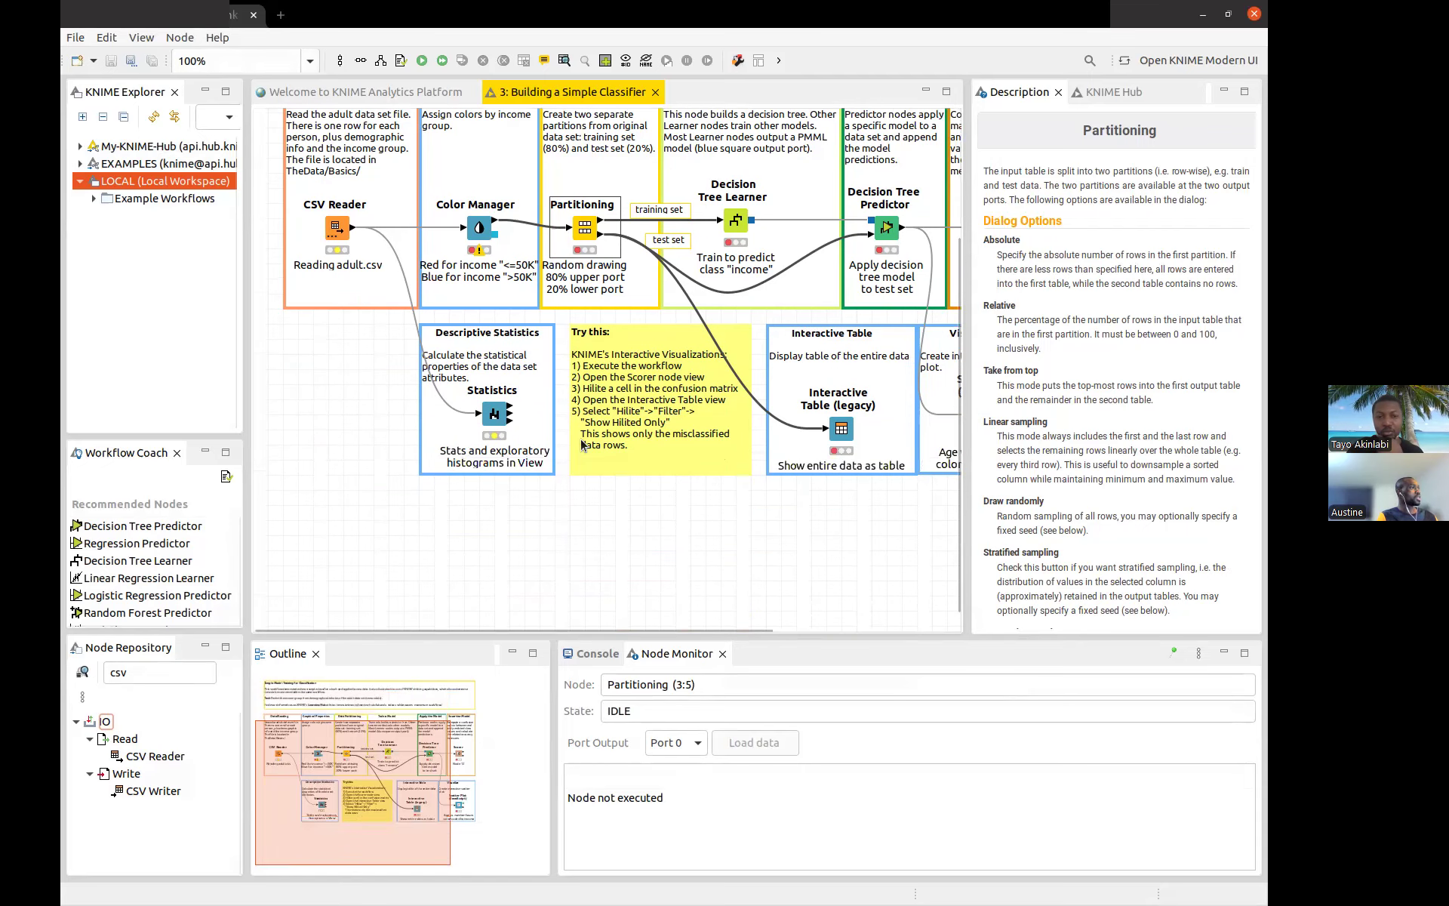
scroll(583, 445, "up", 3)
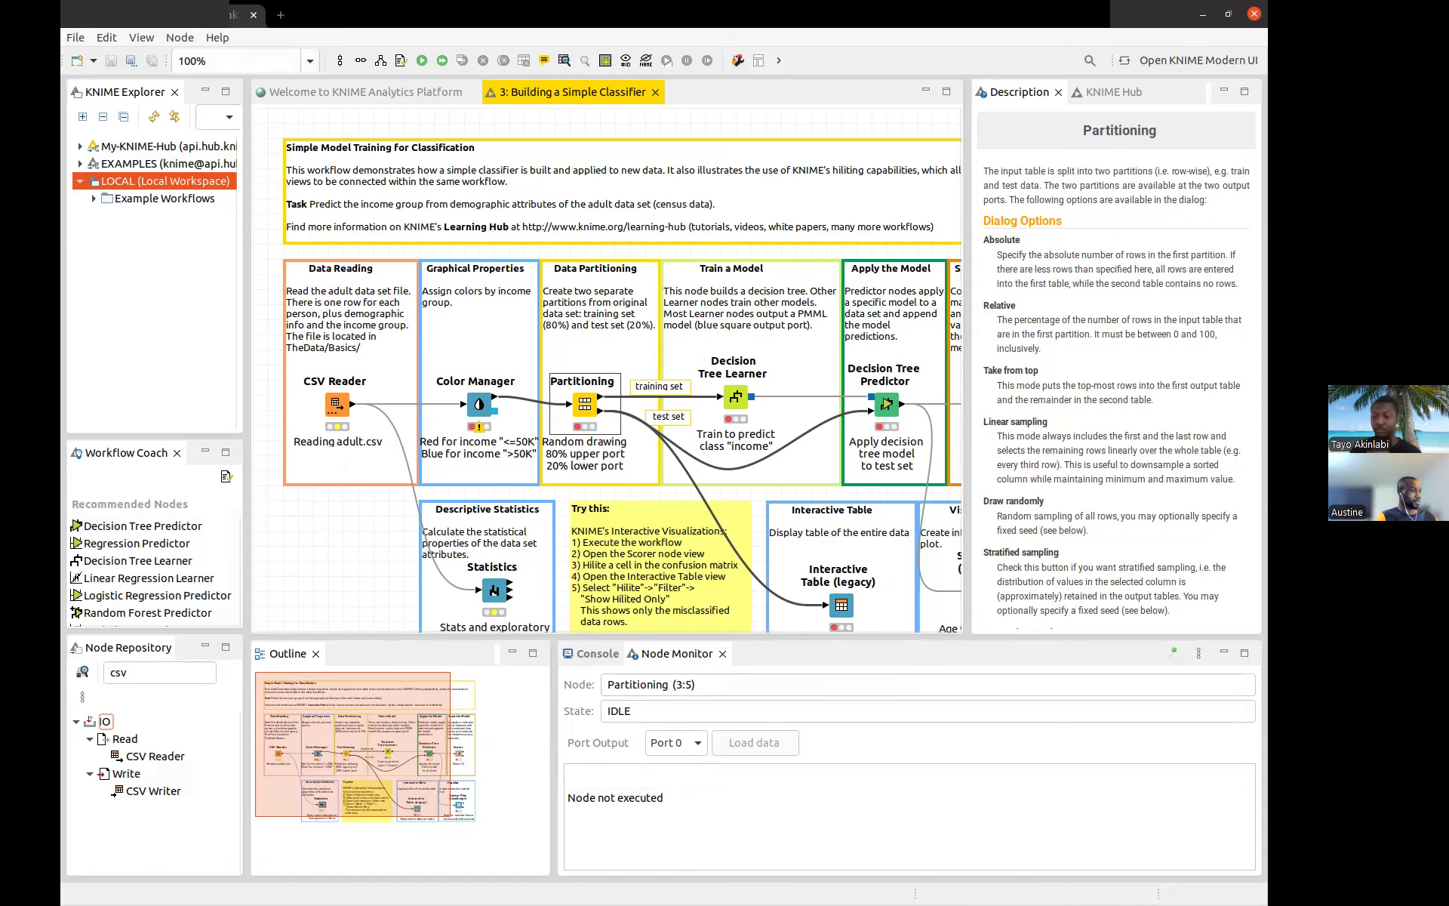
key("alt+Tab")
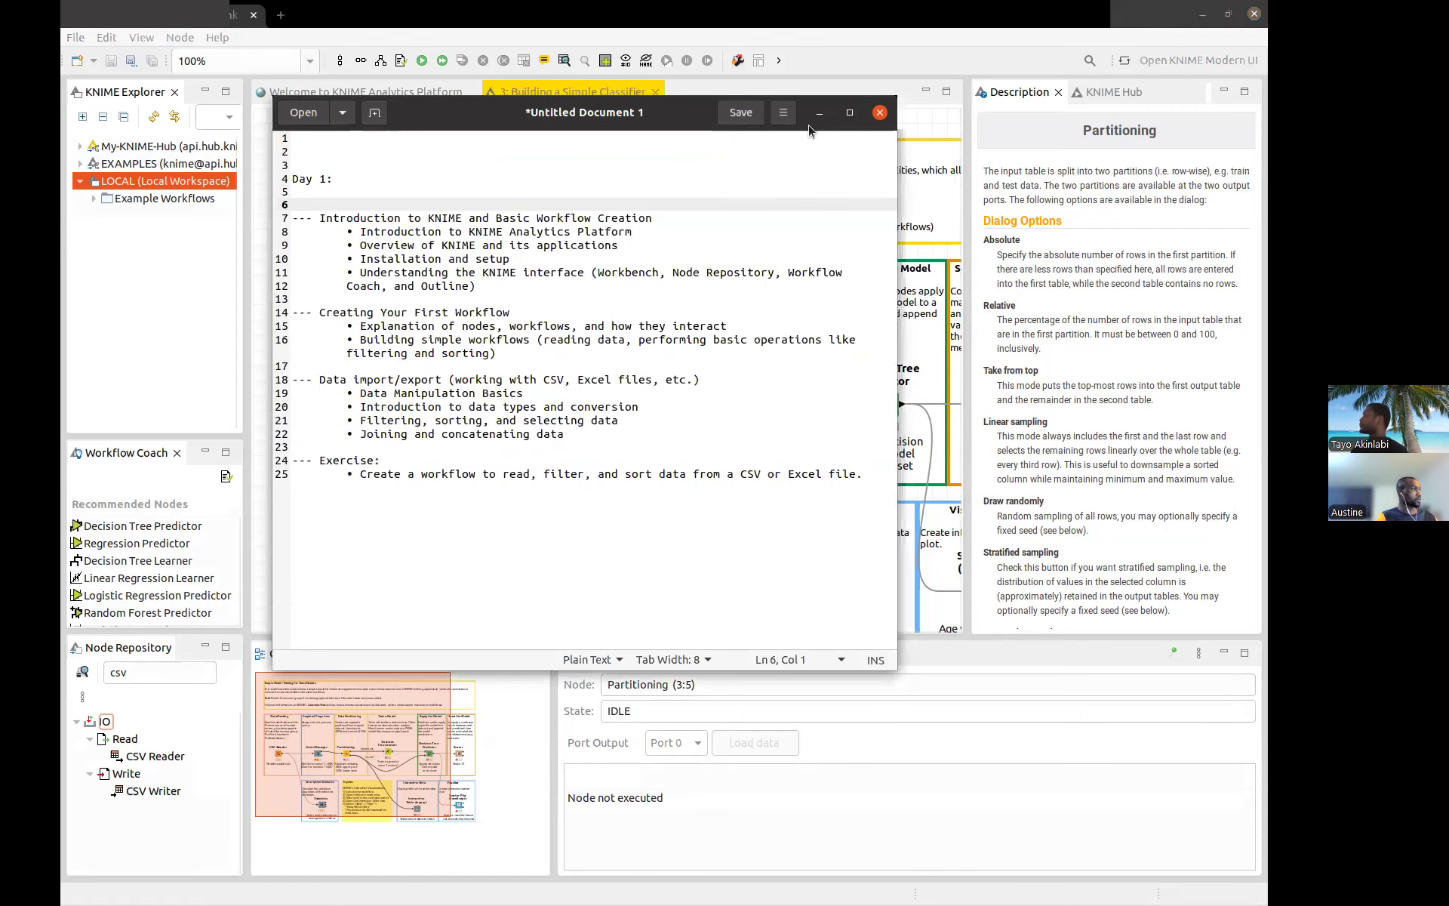
left_click(815, 115)
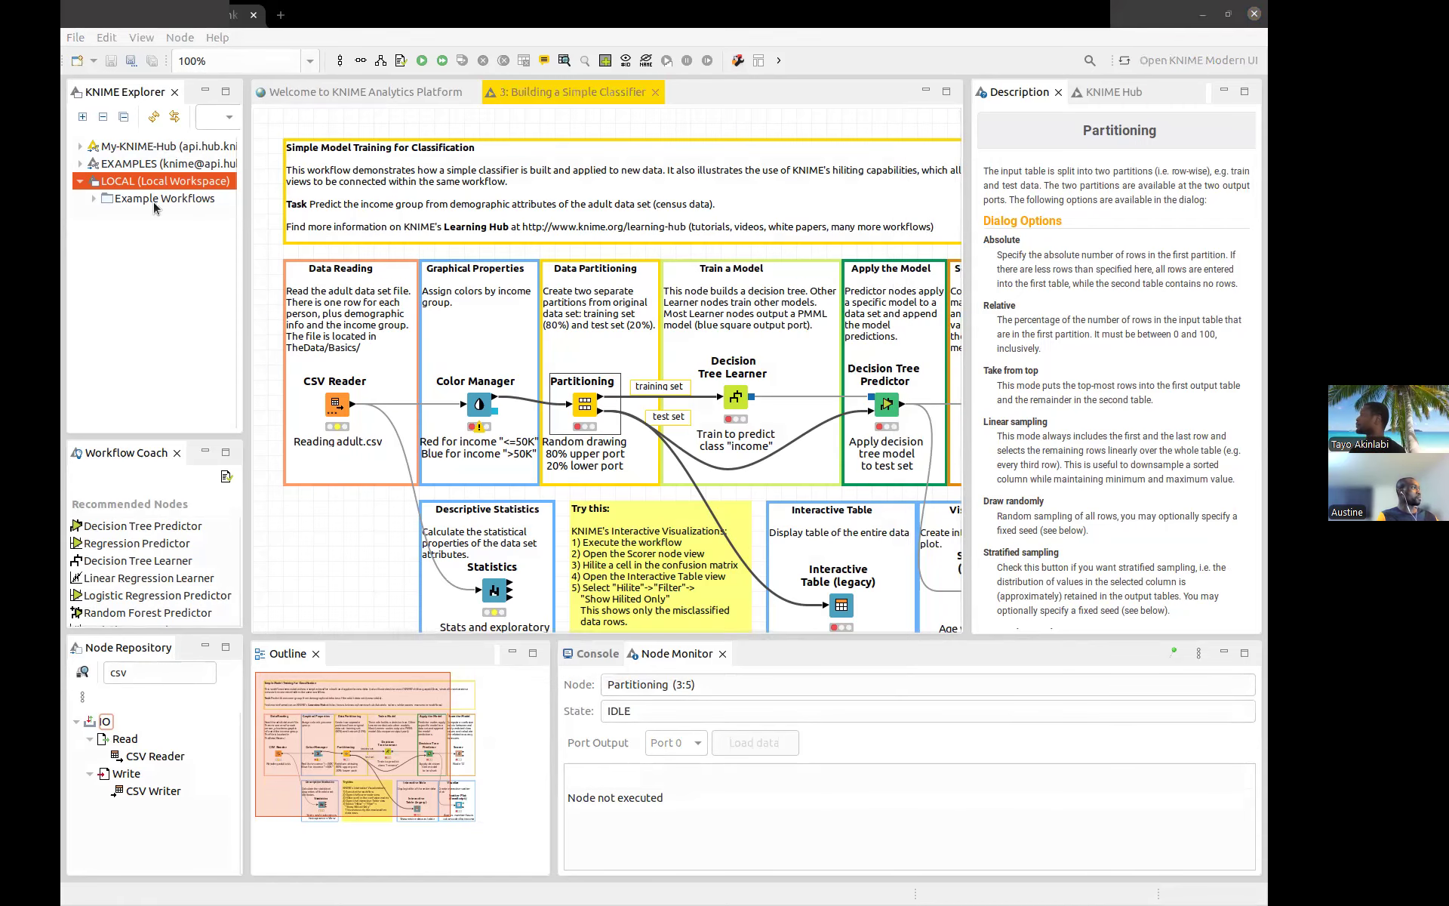
Expand Example Workflows in the KNIME Explorer with its TheData, Social Media, Retail, Customer Intelligence and Basic Examples folders
left_click(93, 198)
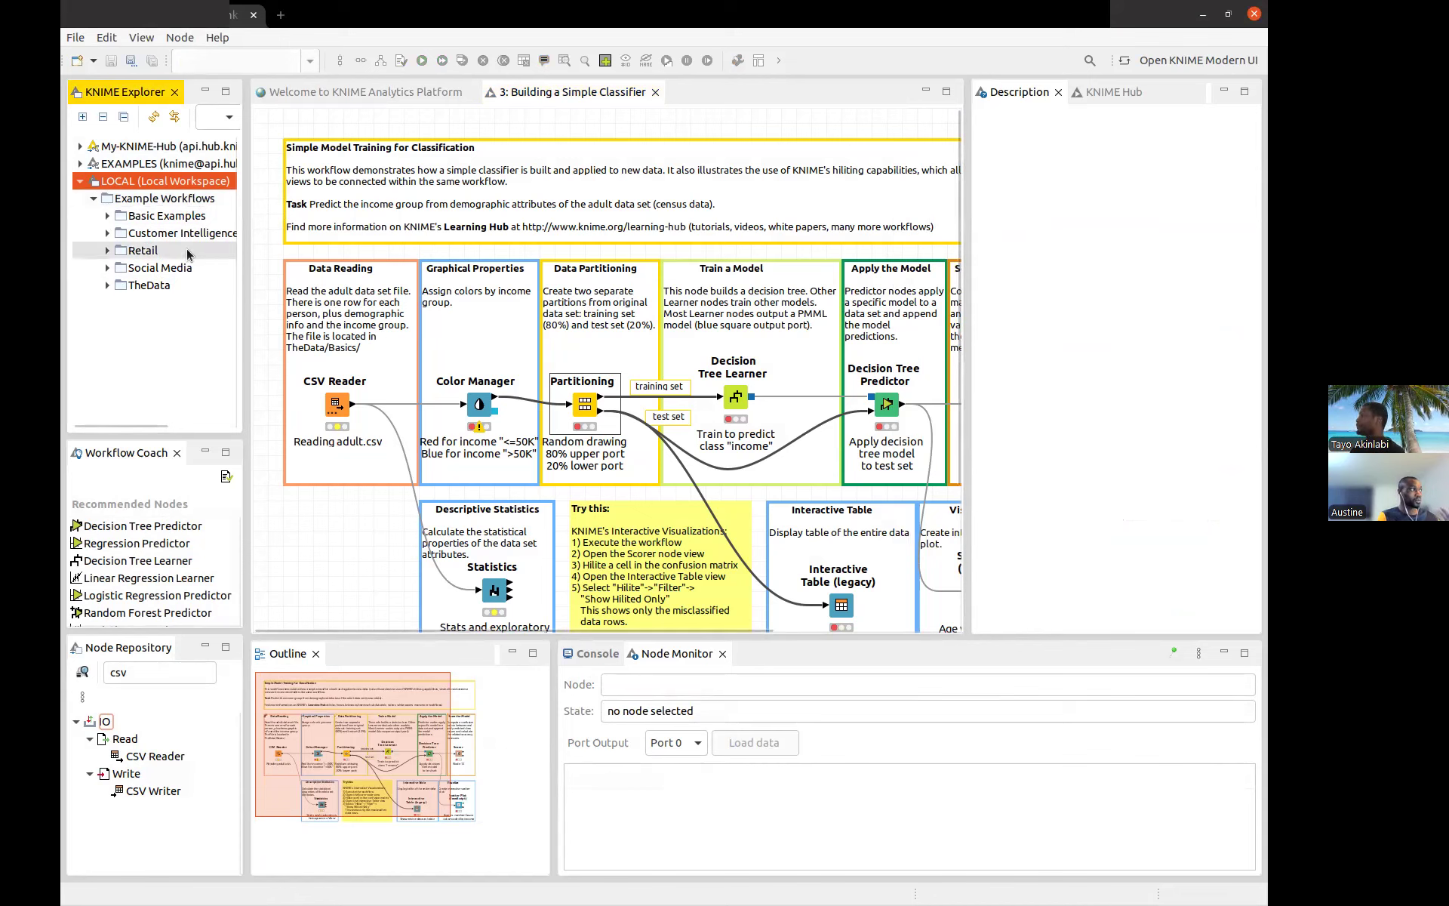
left_click(149, 201)
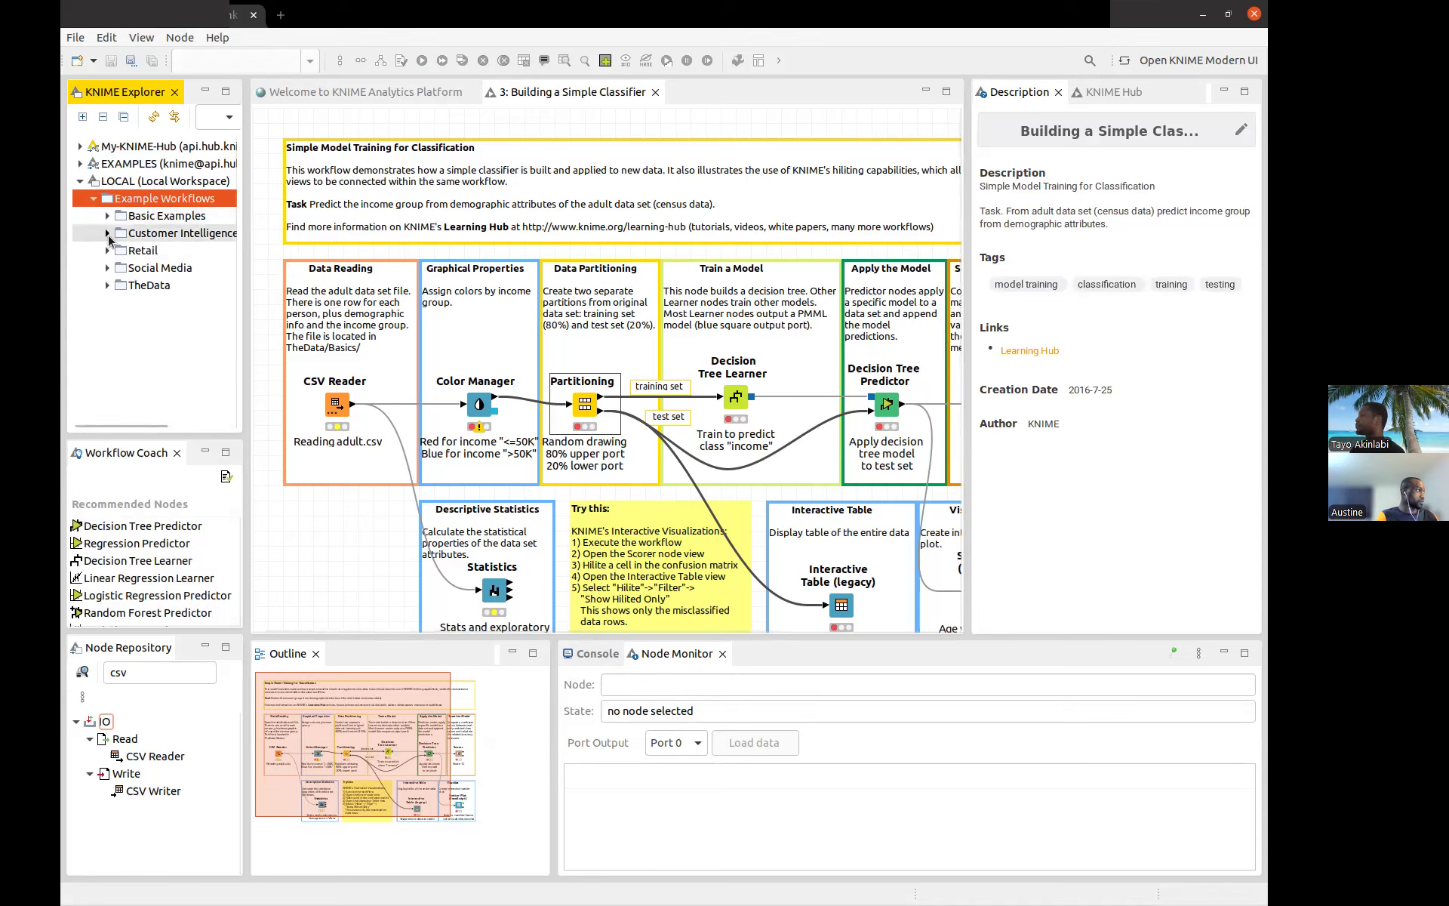
left_click(106, 284)
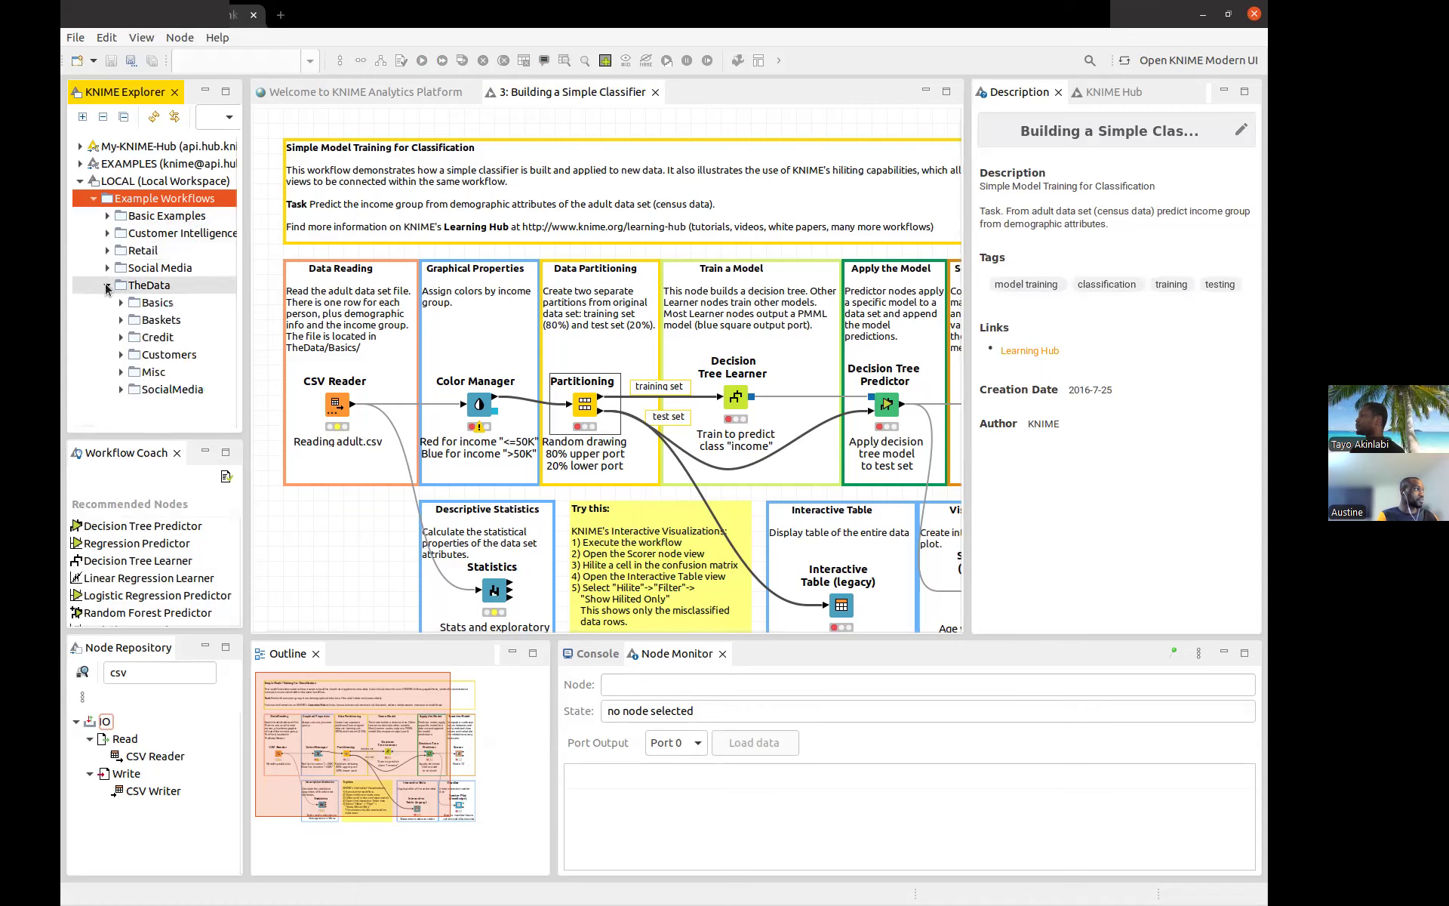
left_click(106, 268)
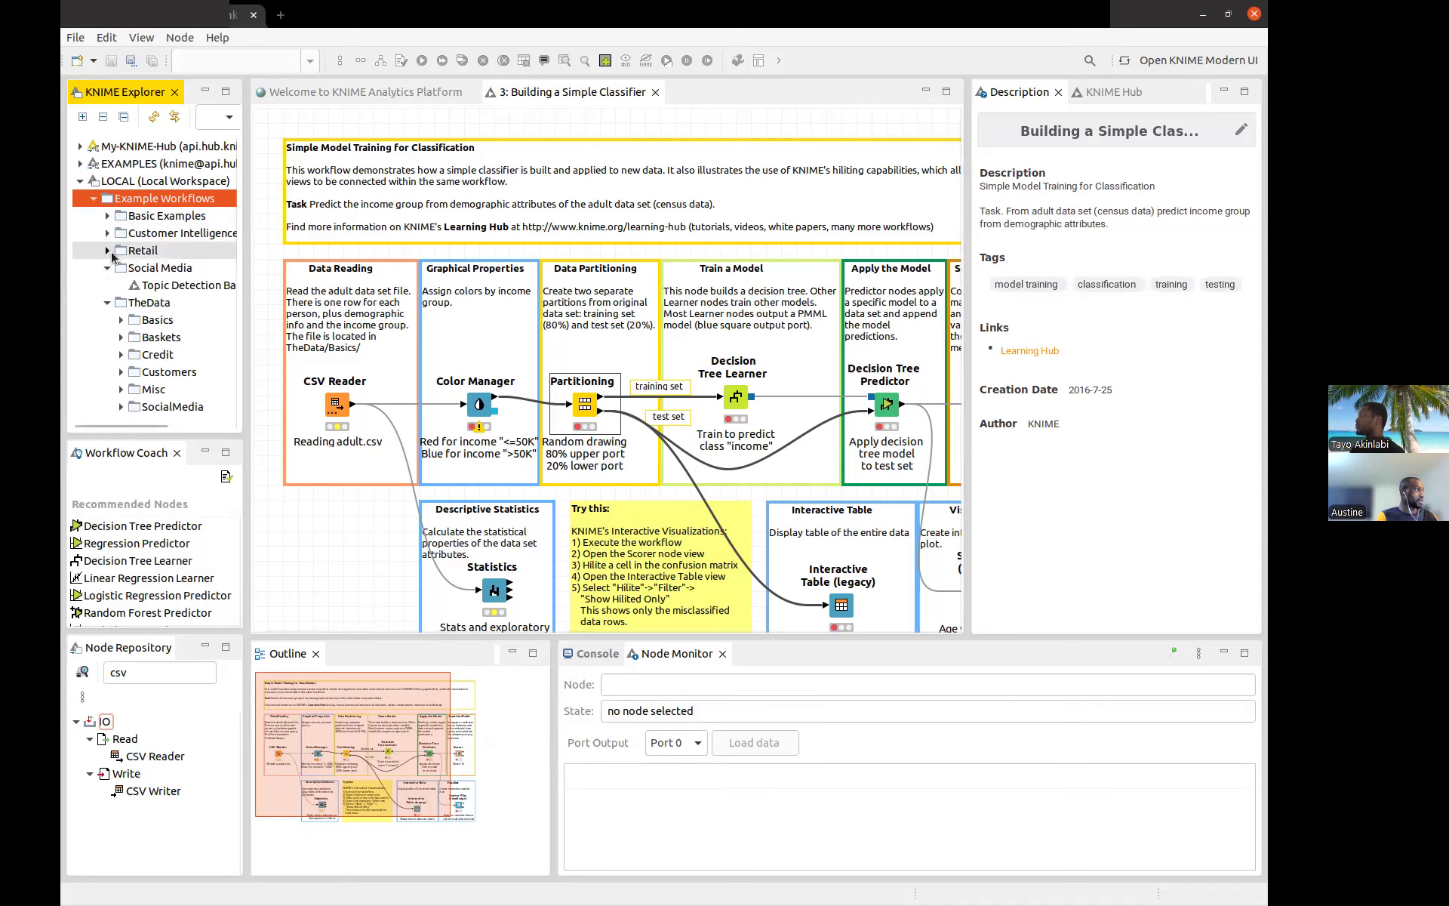
left_click(107, 251)
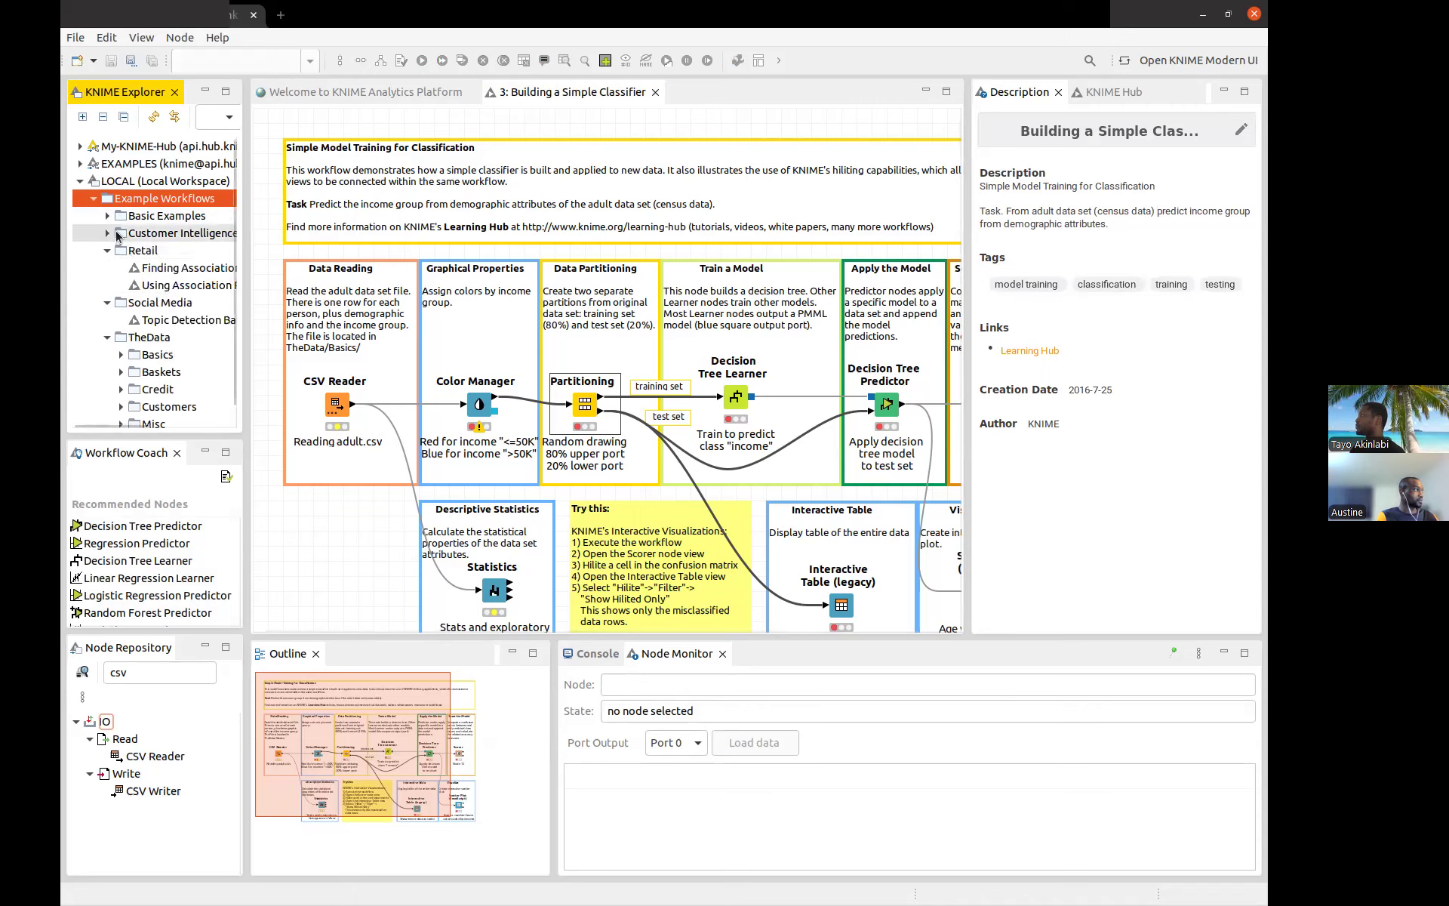
left_click(108, 234)
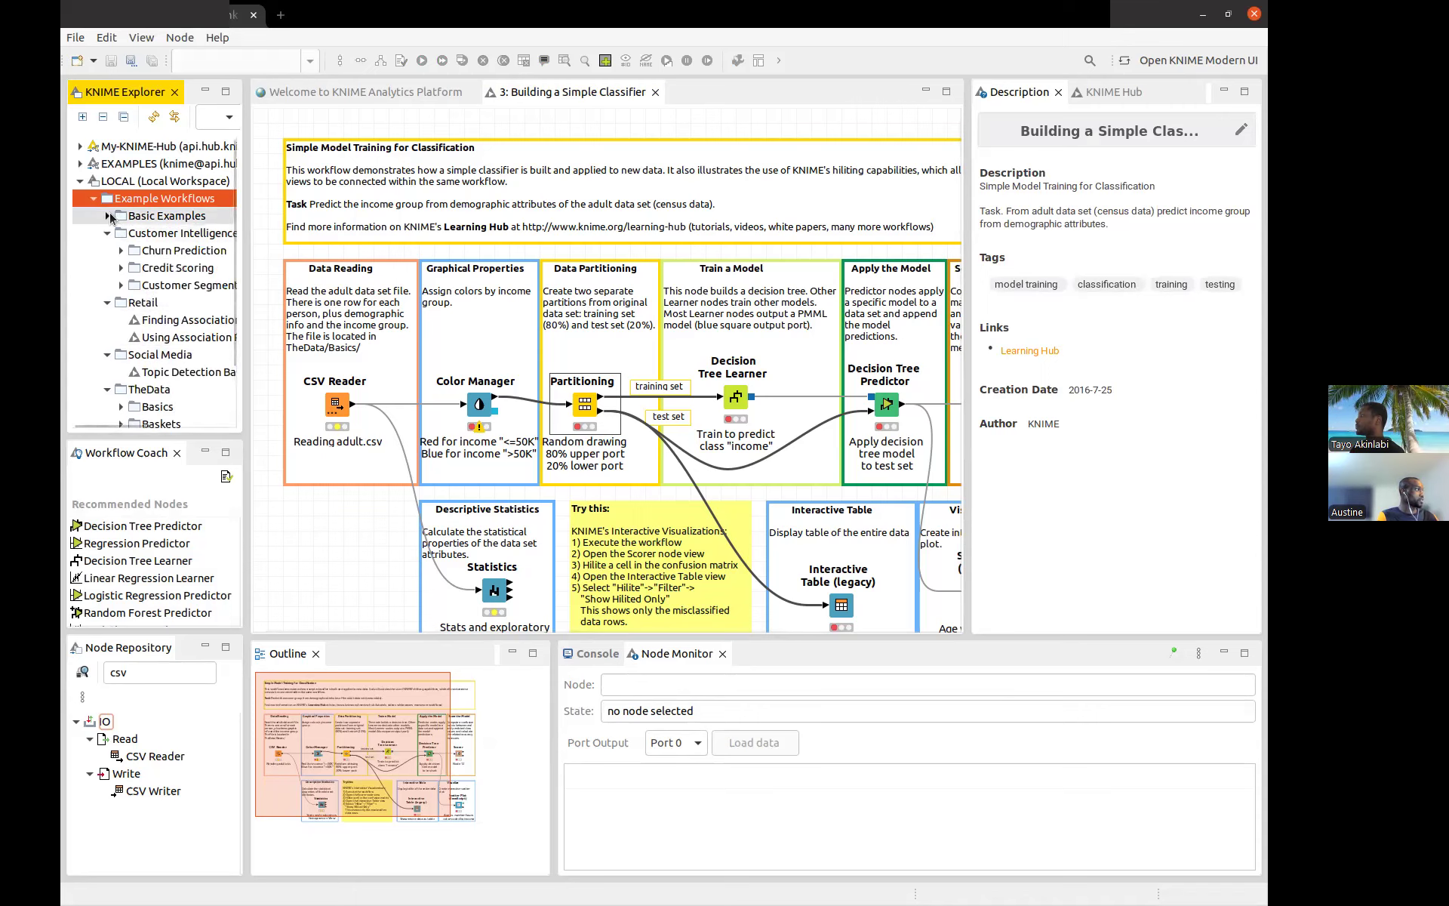
left_click(111, 216)
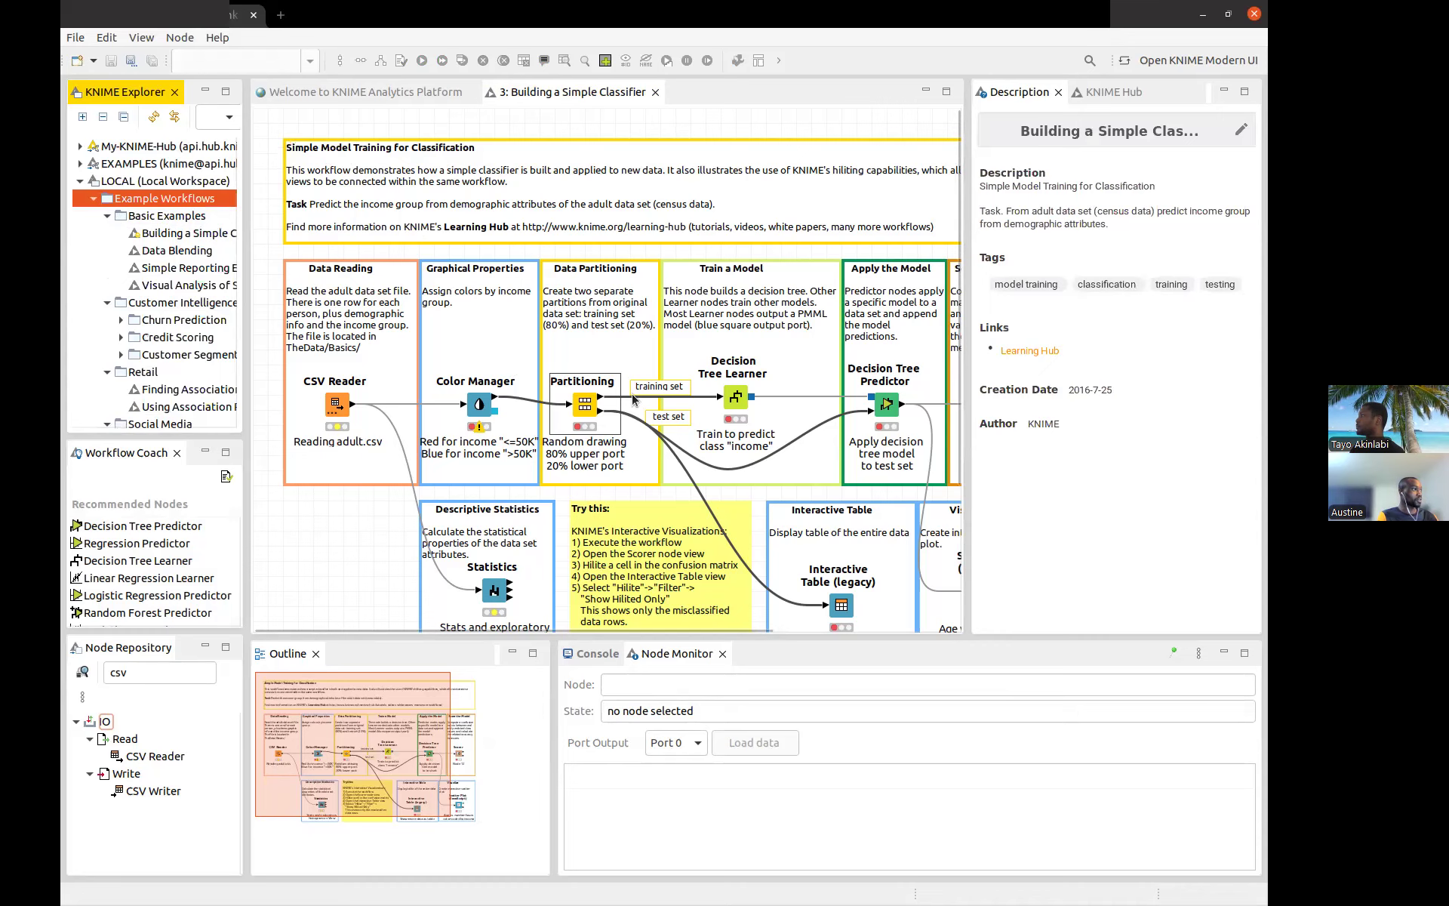
Look over the Building a Simple Classifier workflow from the data reading section through to the Scorer and Scatter Plot nodes
scroll(632, 400, "right", 5)
scroll(632, 400, "left", 5)
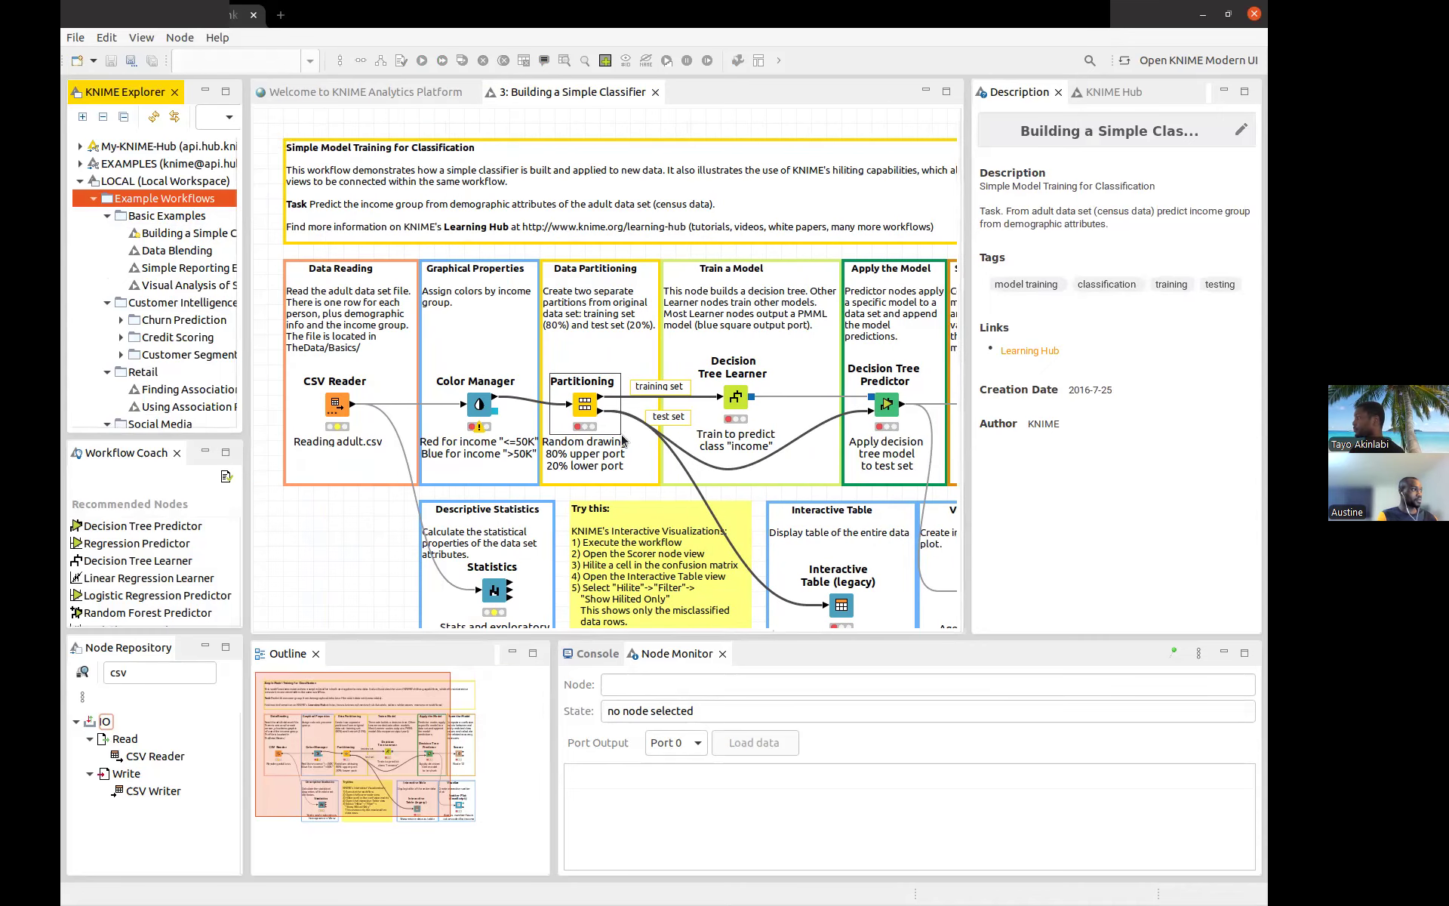
scroll(657, 483, "down", 2)
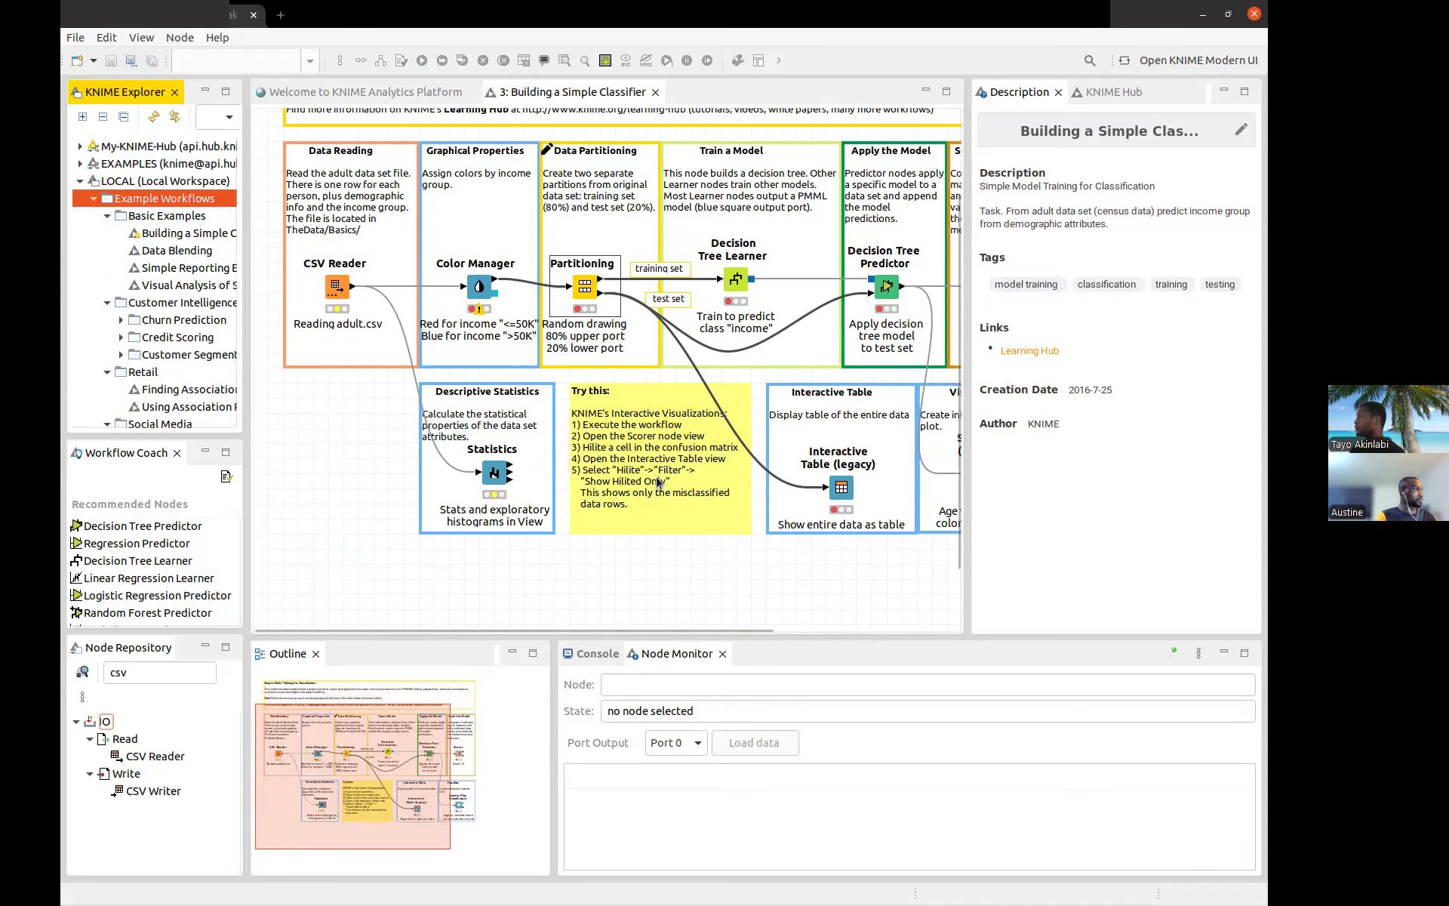
scroll(657, 483, "up", 1)
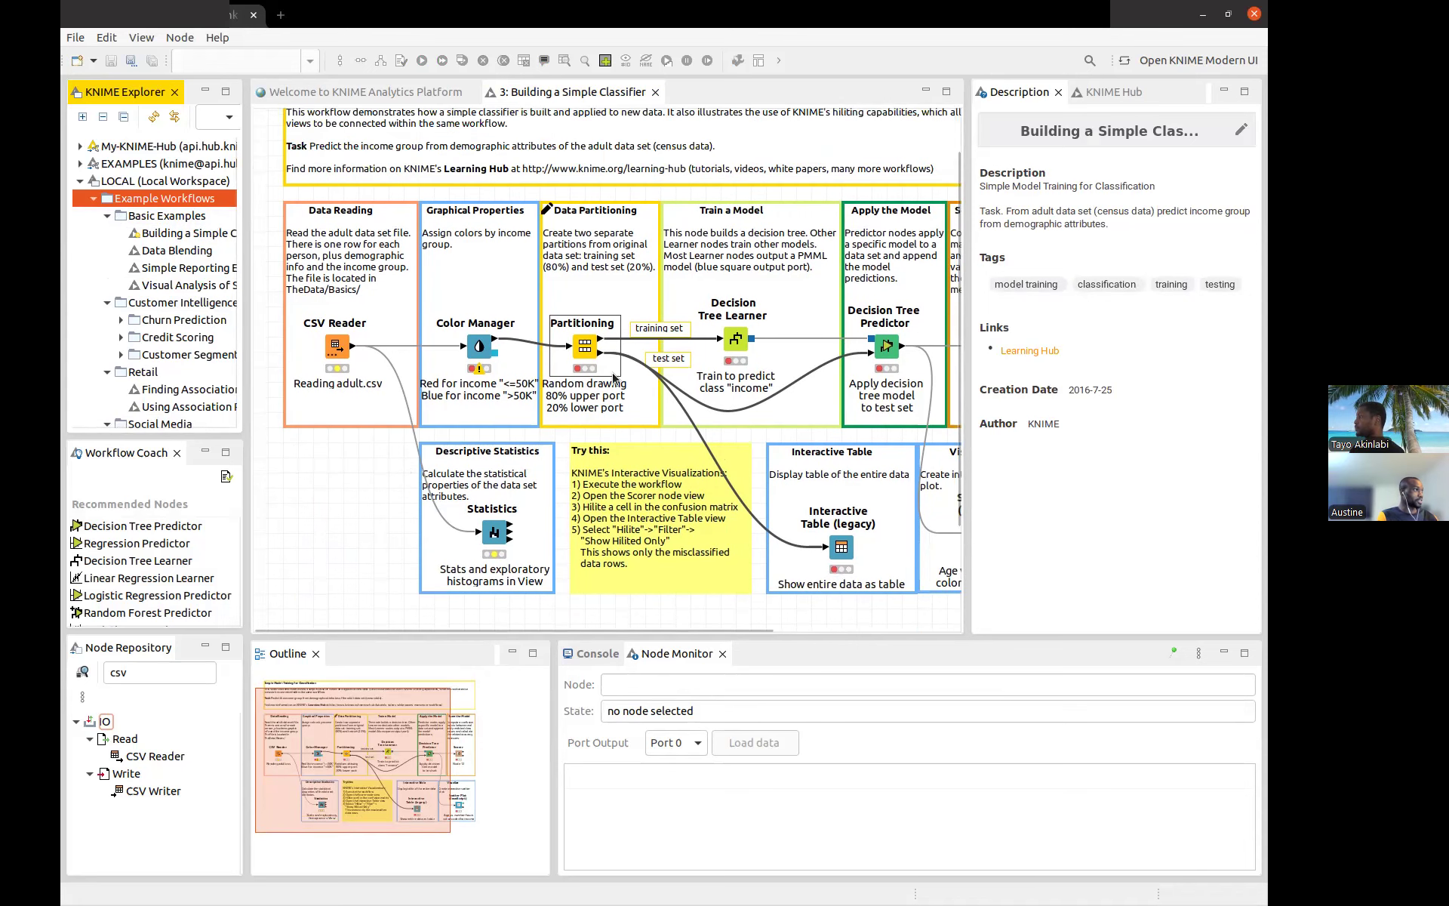
scroll(615, 377, "right", 5)
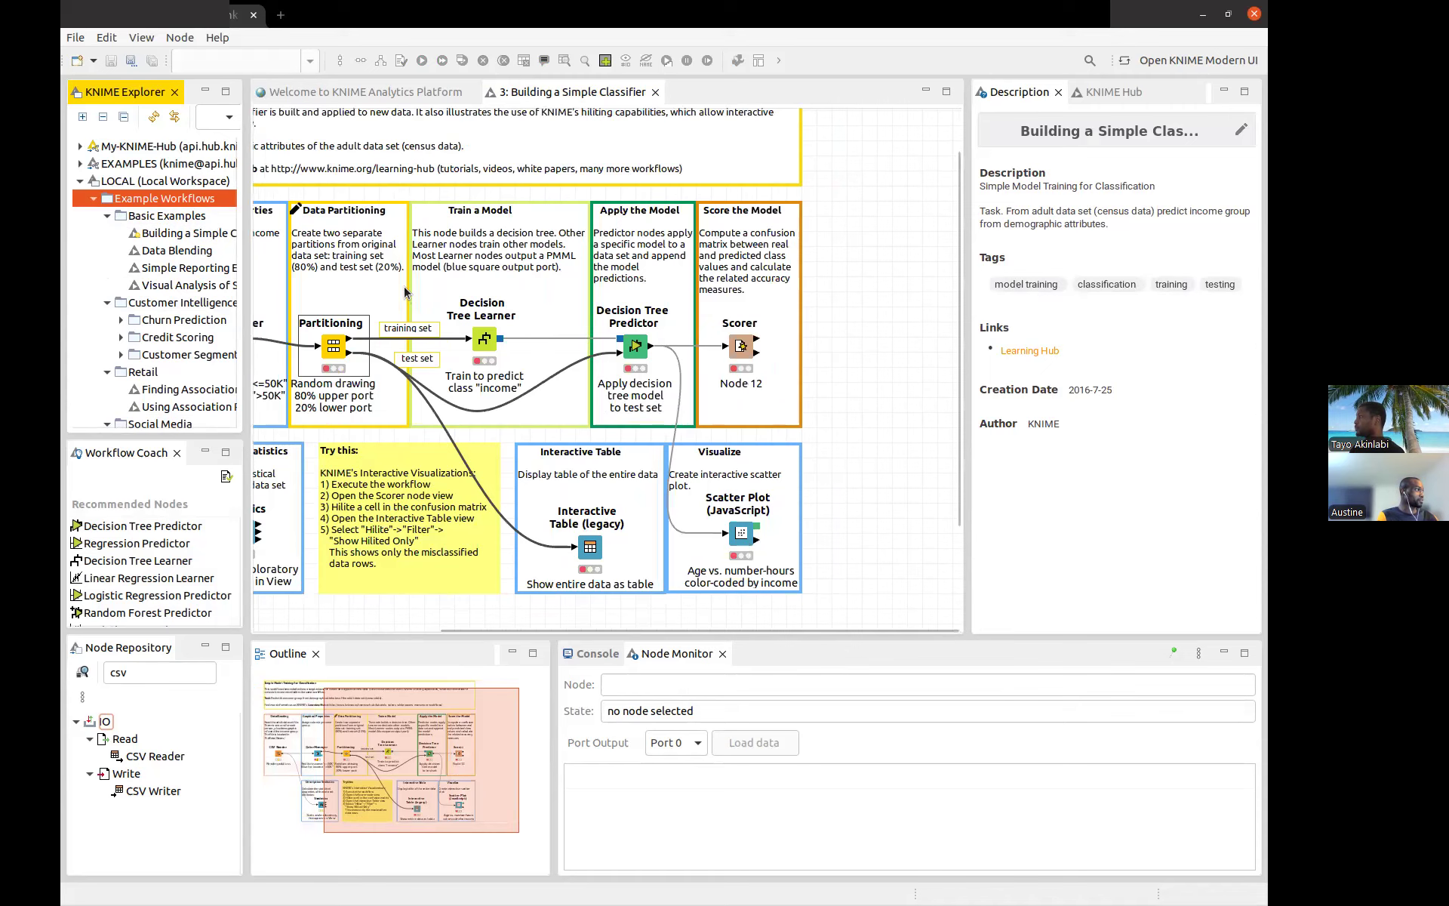
scroll(405, 292, "left", 1)
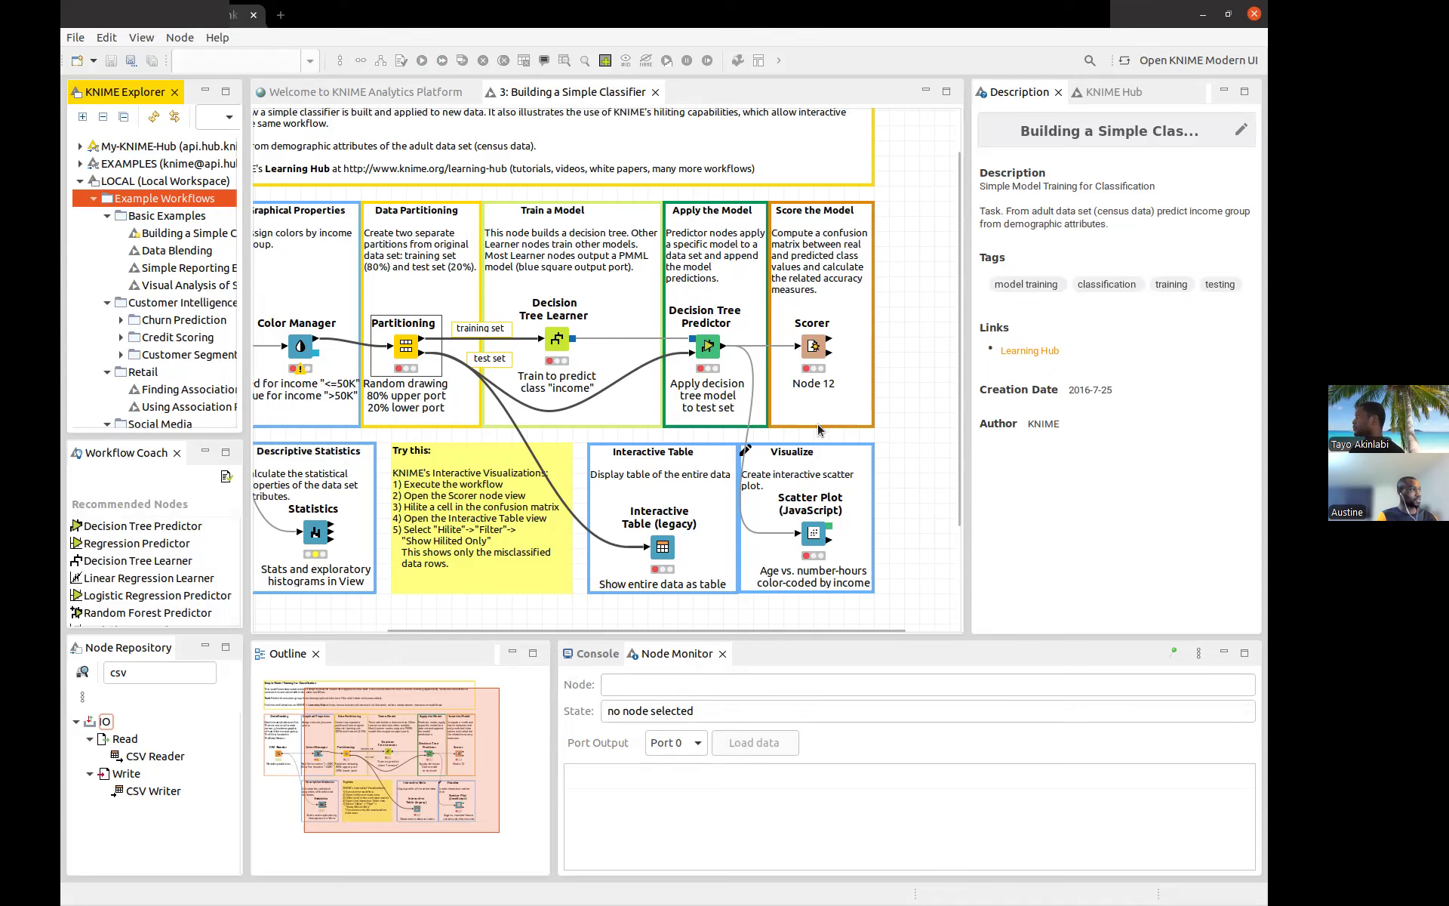
Examine the Building a Simple Classifier workflow again, from data reading and partitioning through model training to applying the model
scroll(749, 406, "left", 3)
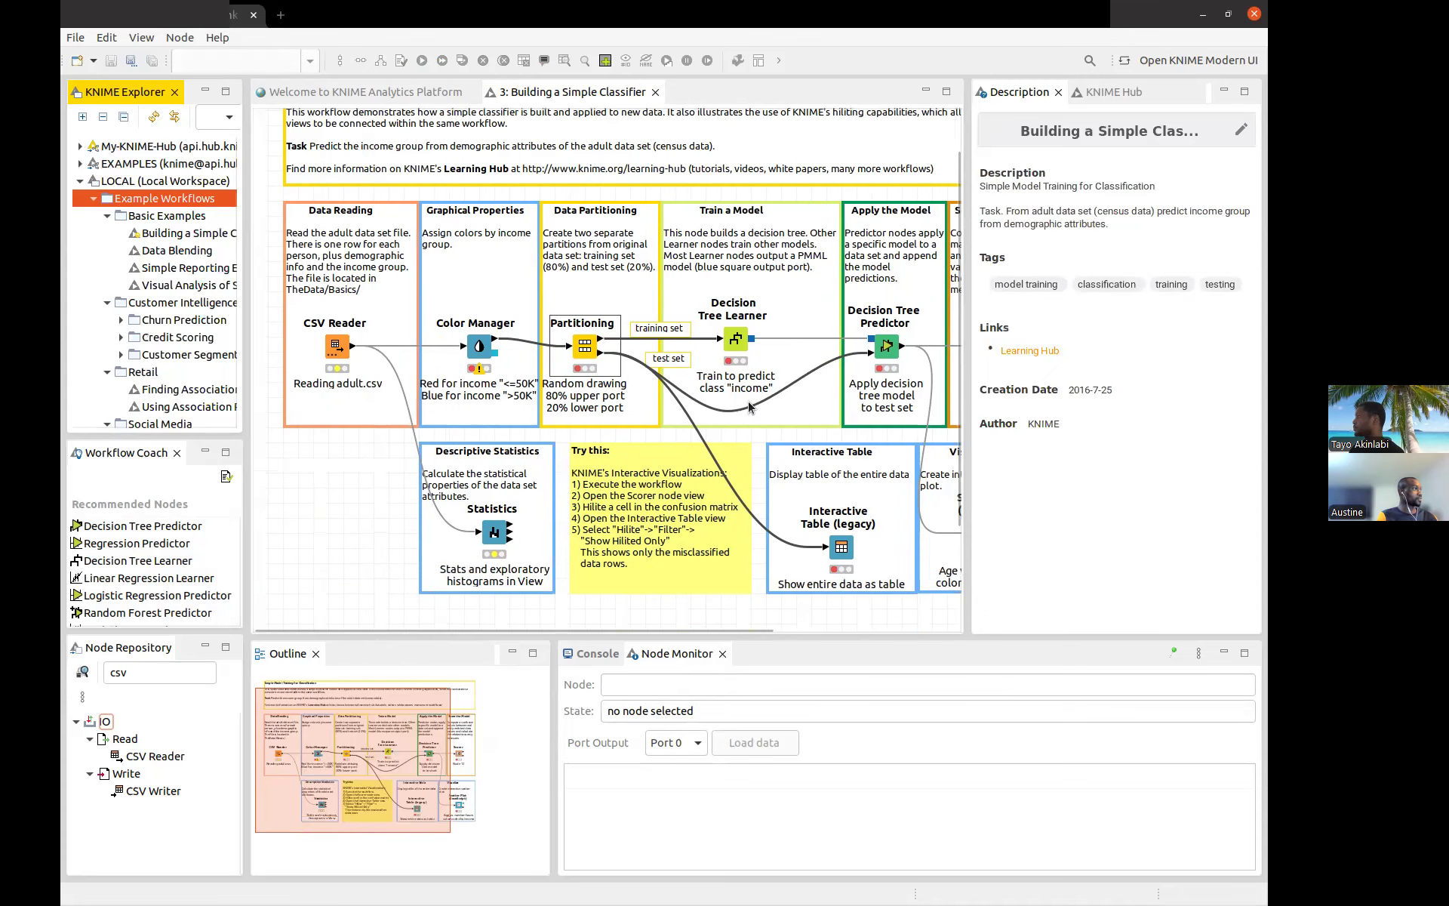
scroll(748, 406, "up", 1)
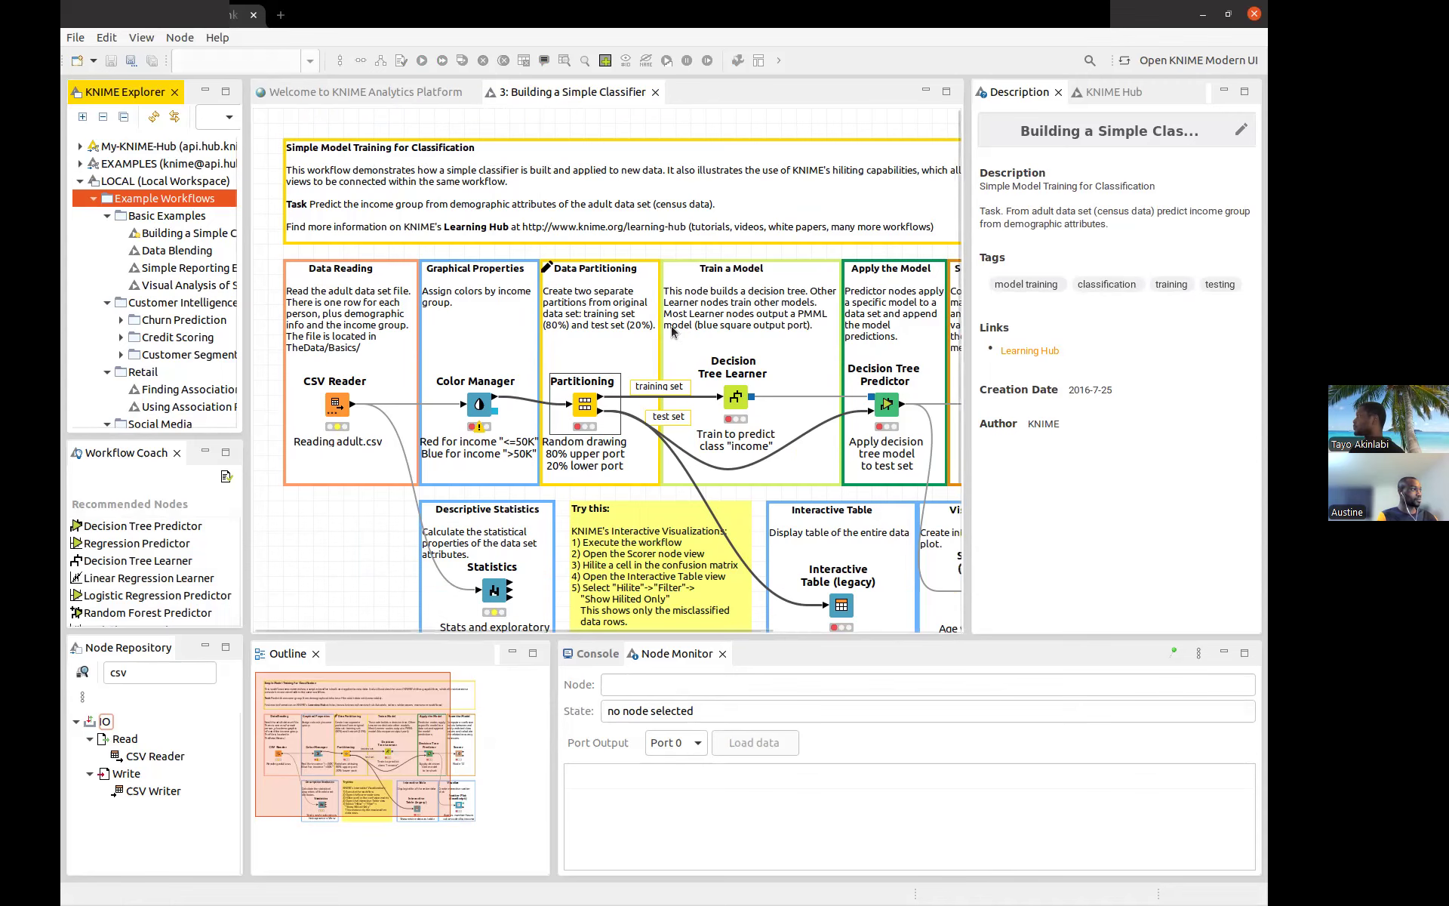
scroll(706, 377, "down", 2)
scroll(736, 438, "up", 1)
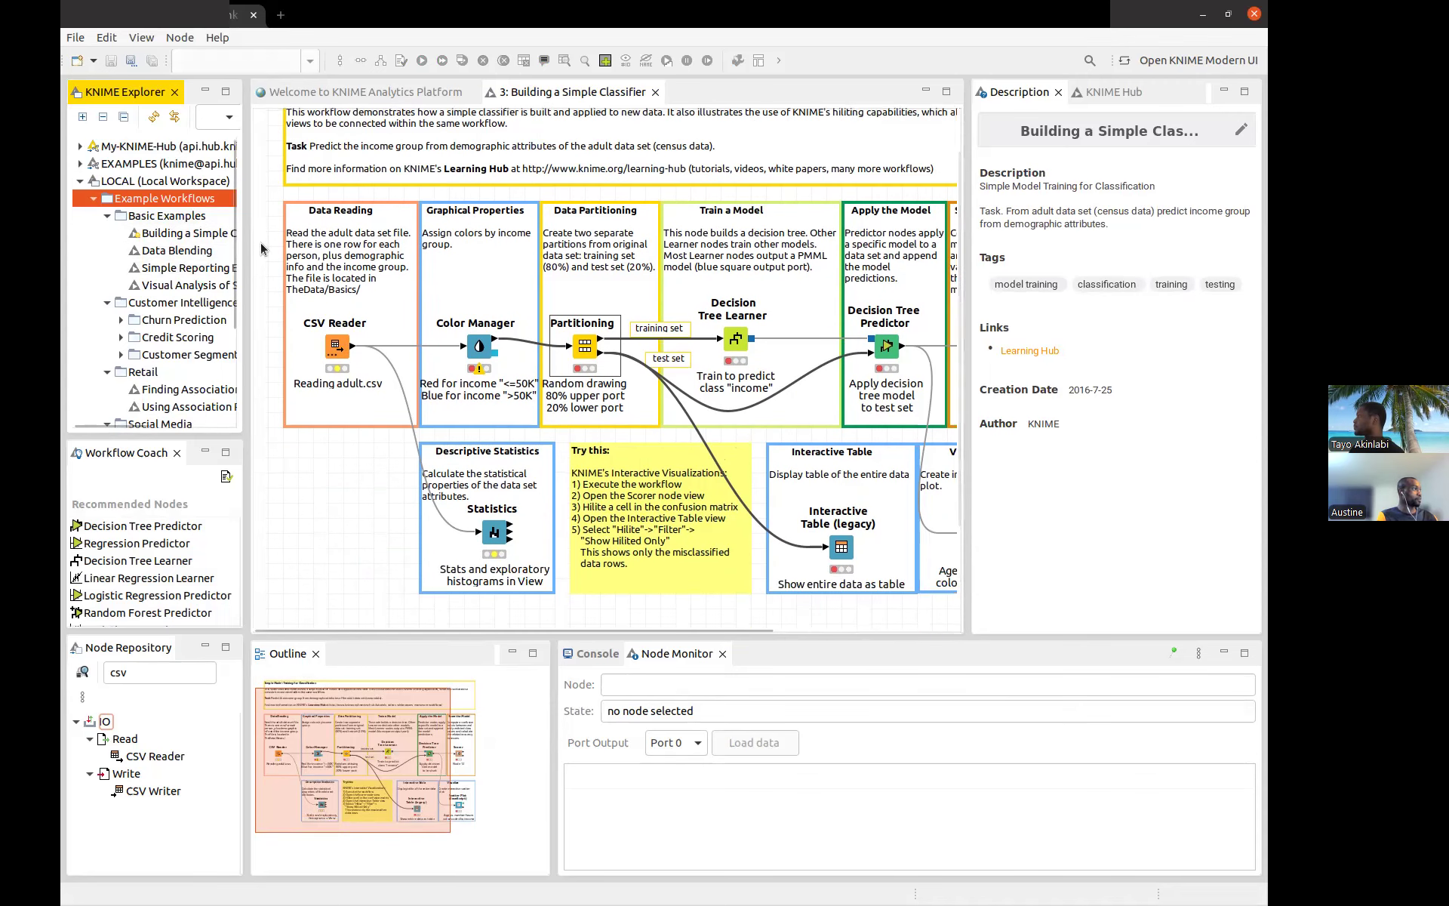
scroll(576, 320, "up", 1)
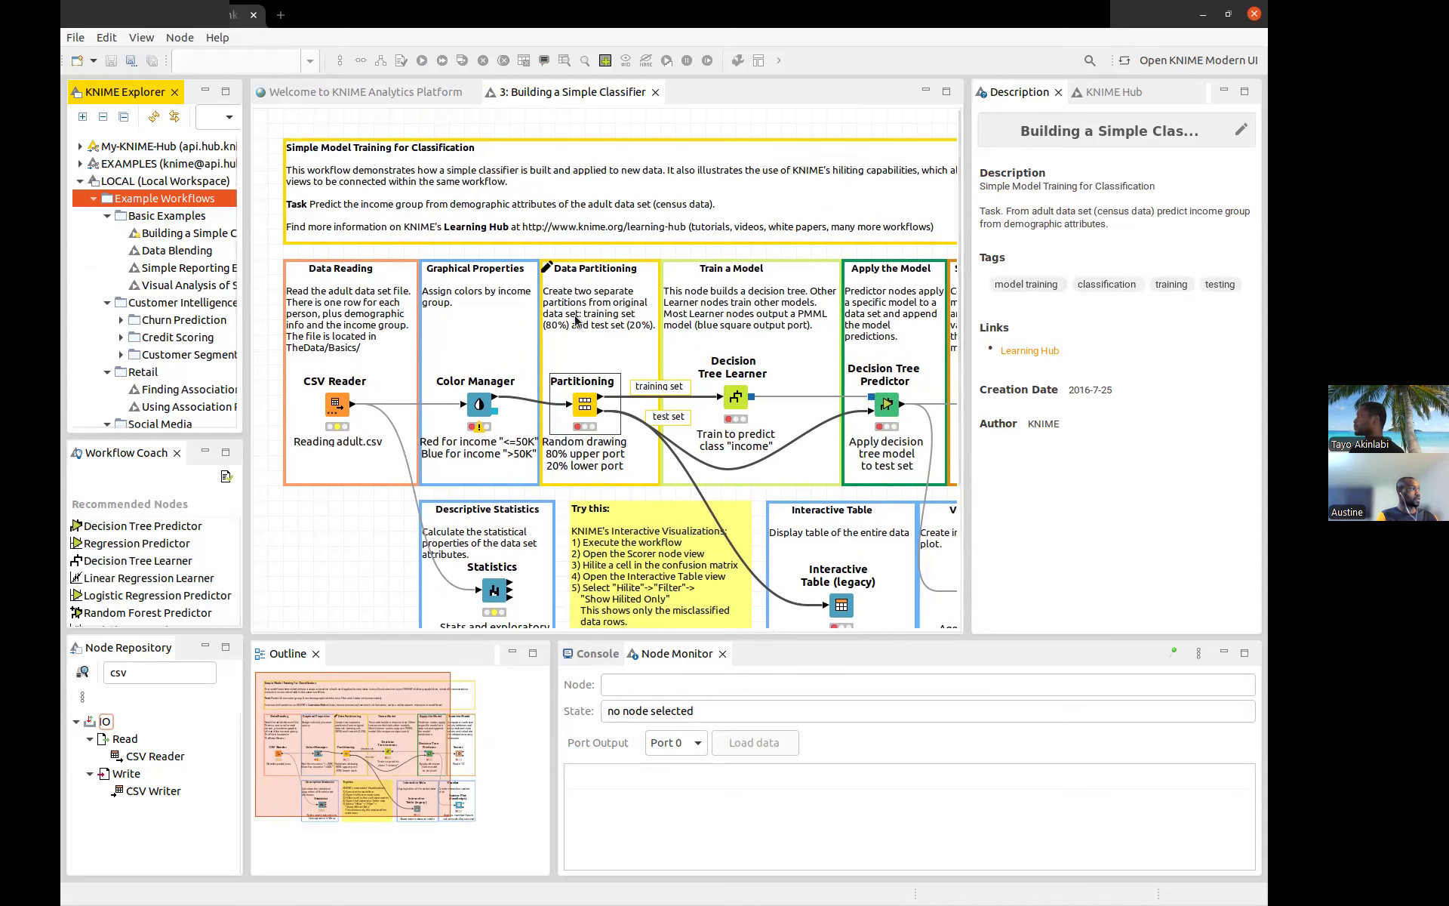
scroll(575, 320, "down", 2)
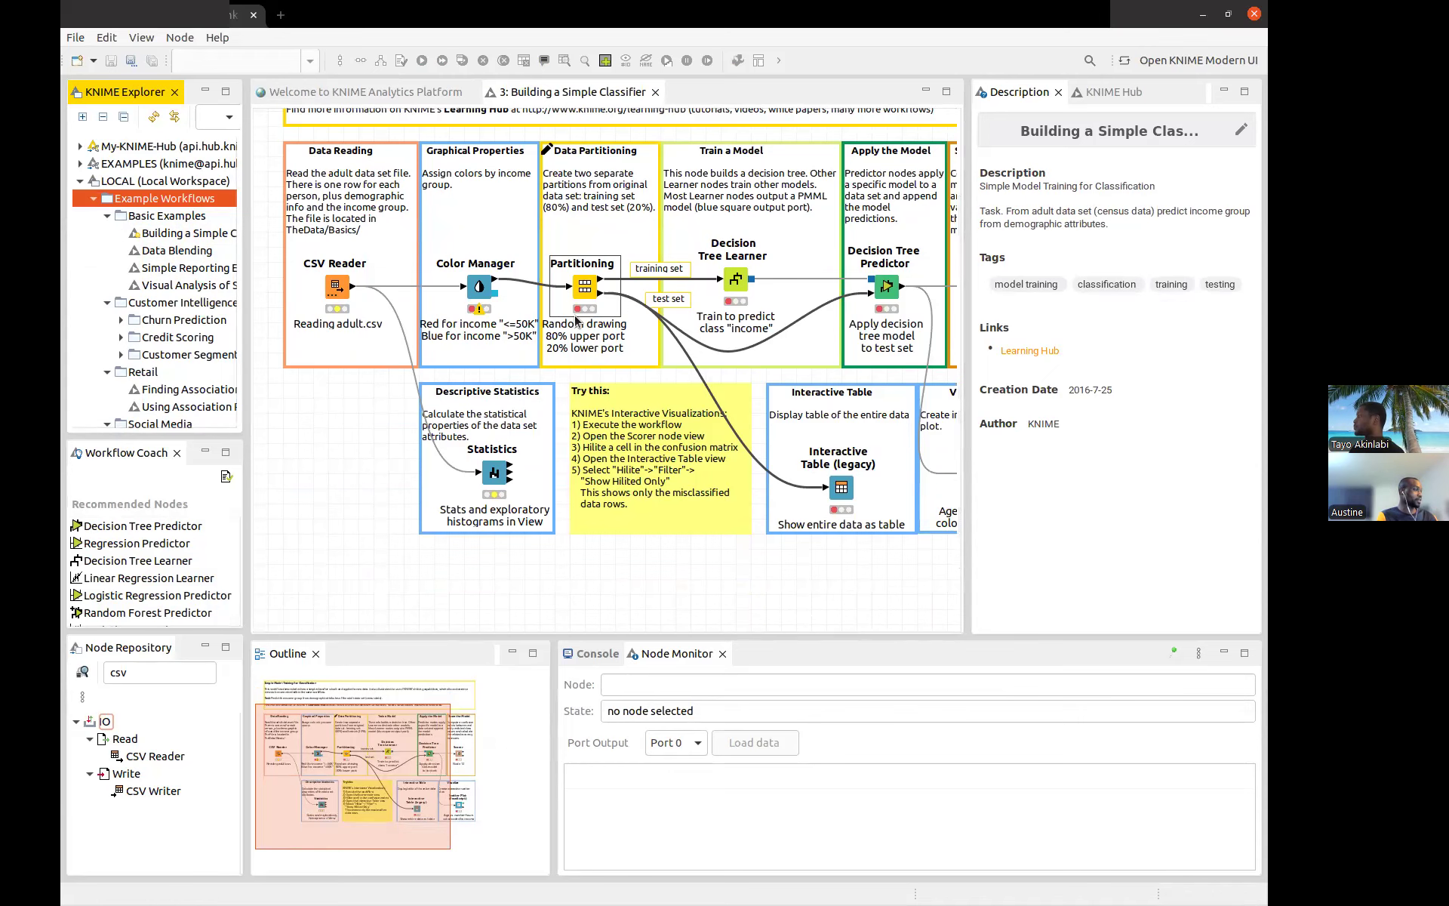
scroll(550, 333, "up", 2)
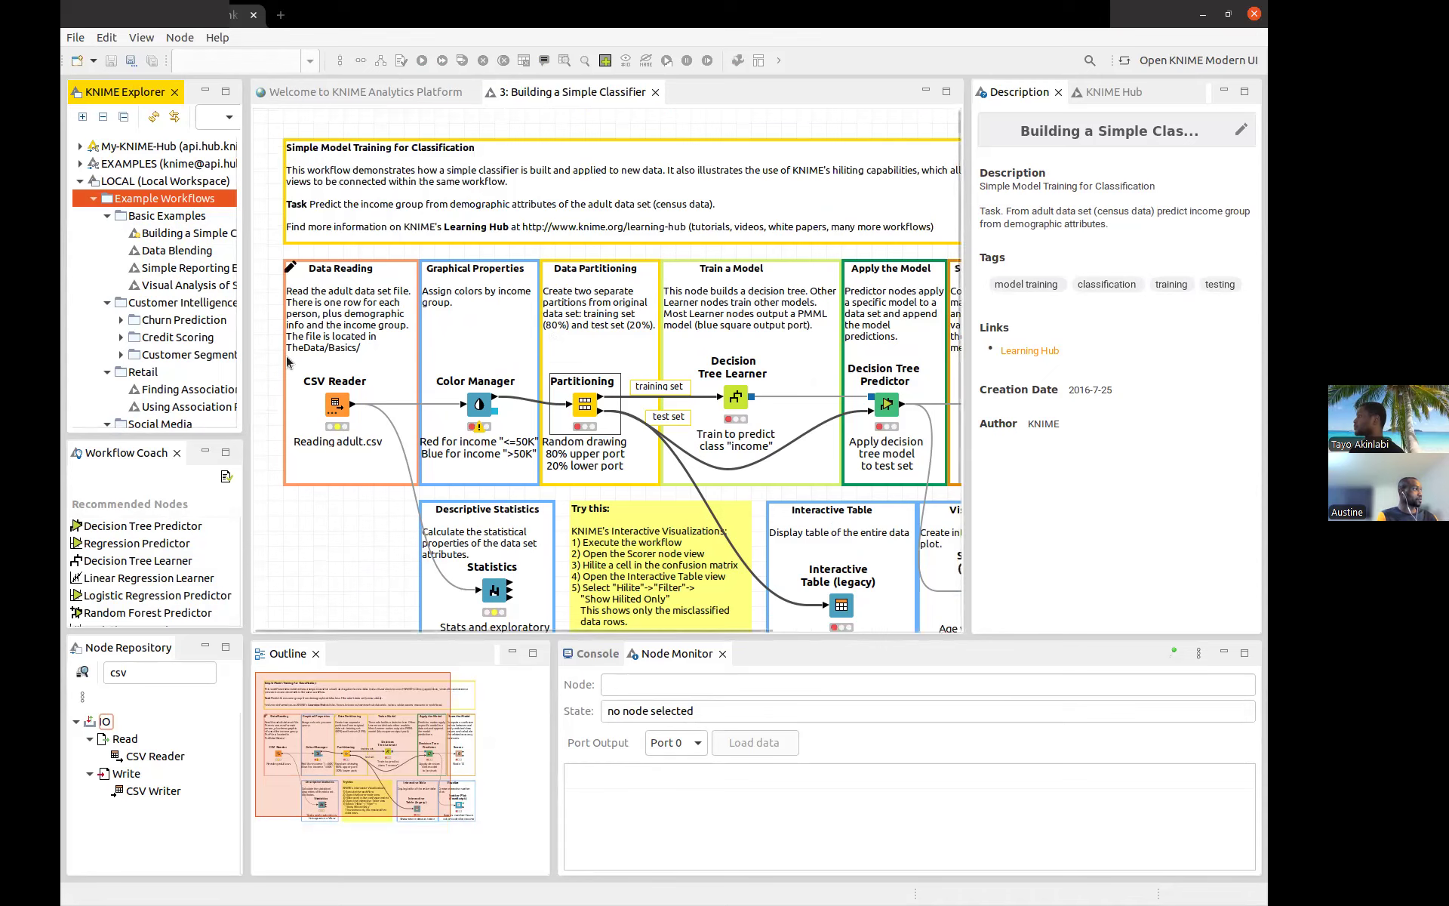
scroll(549, 368, "right", 2)
scroll(549, 364, "left", 2)
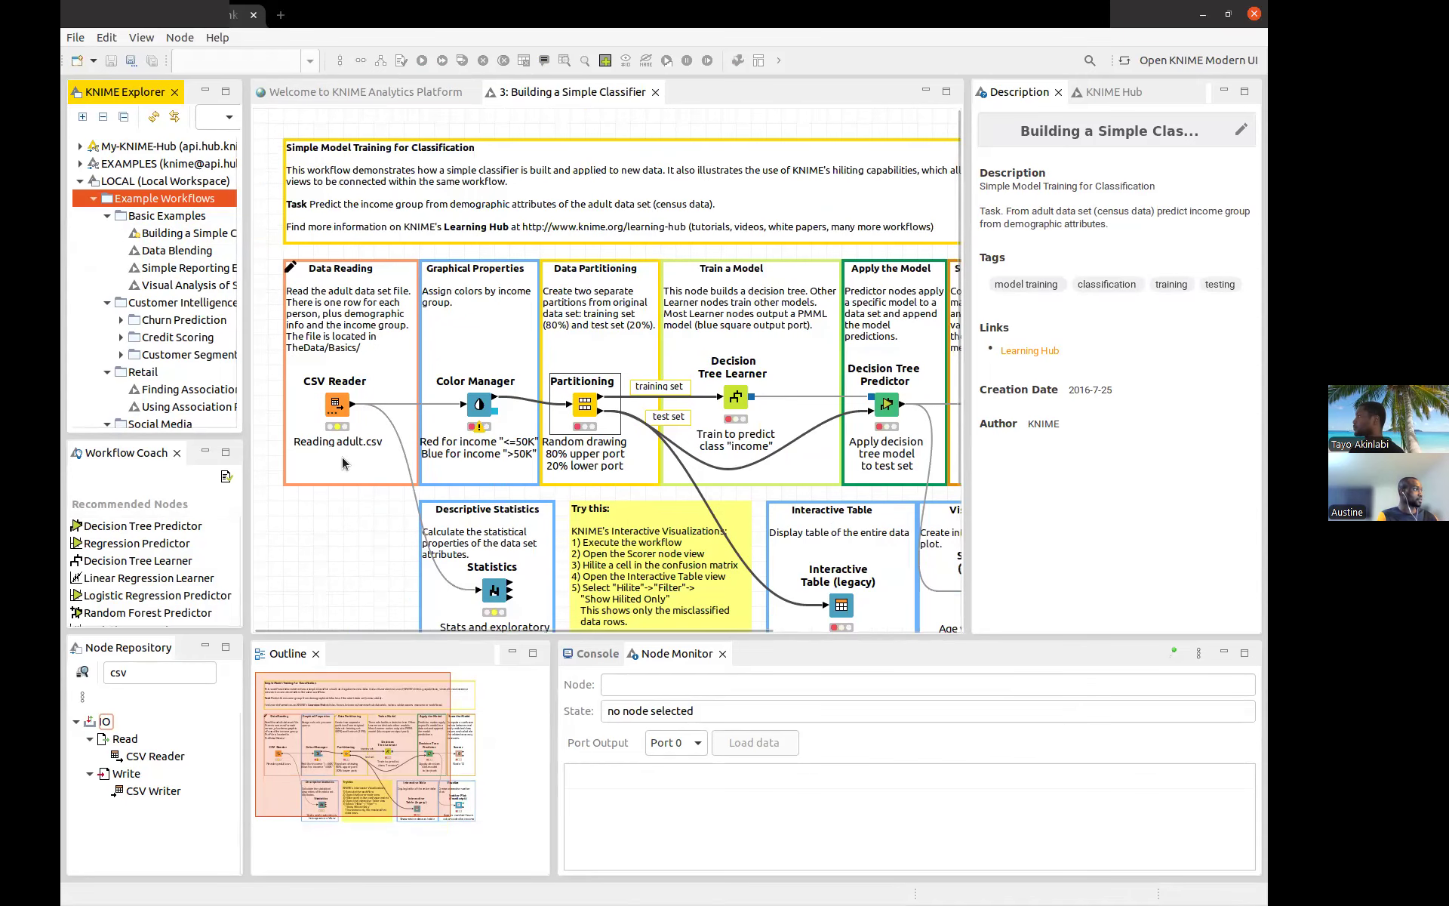
Collapse the Basic Examples and Customer Intelligence folders and the whole Example Workflows group in the KNIME Explorer
left_click(108, 216)
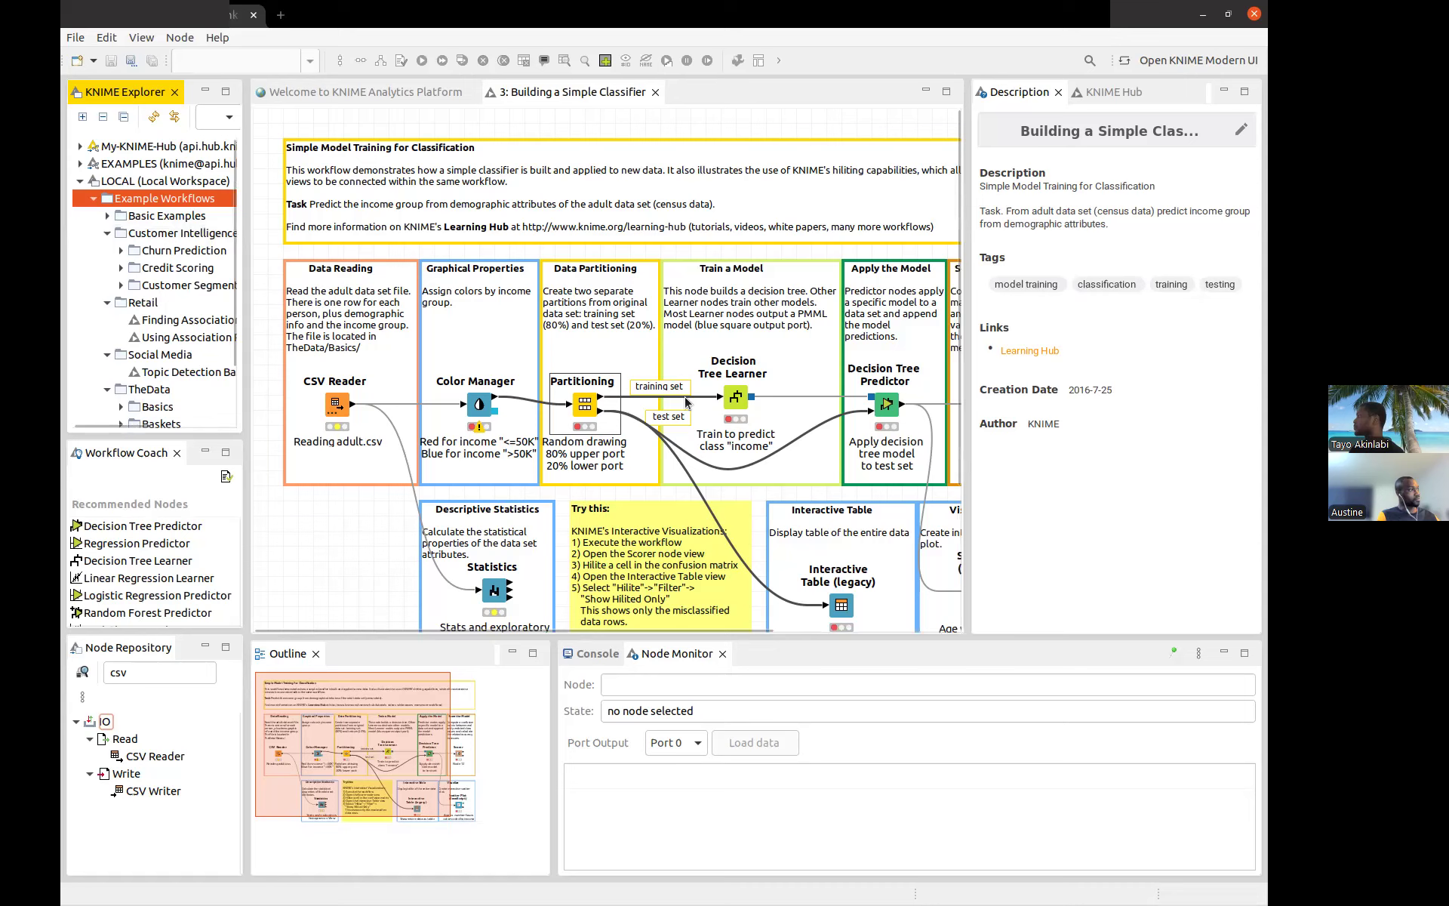
scroll(687, 402, "right", 6)
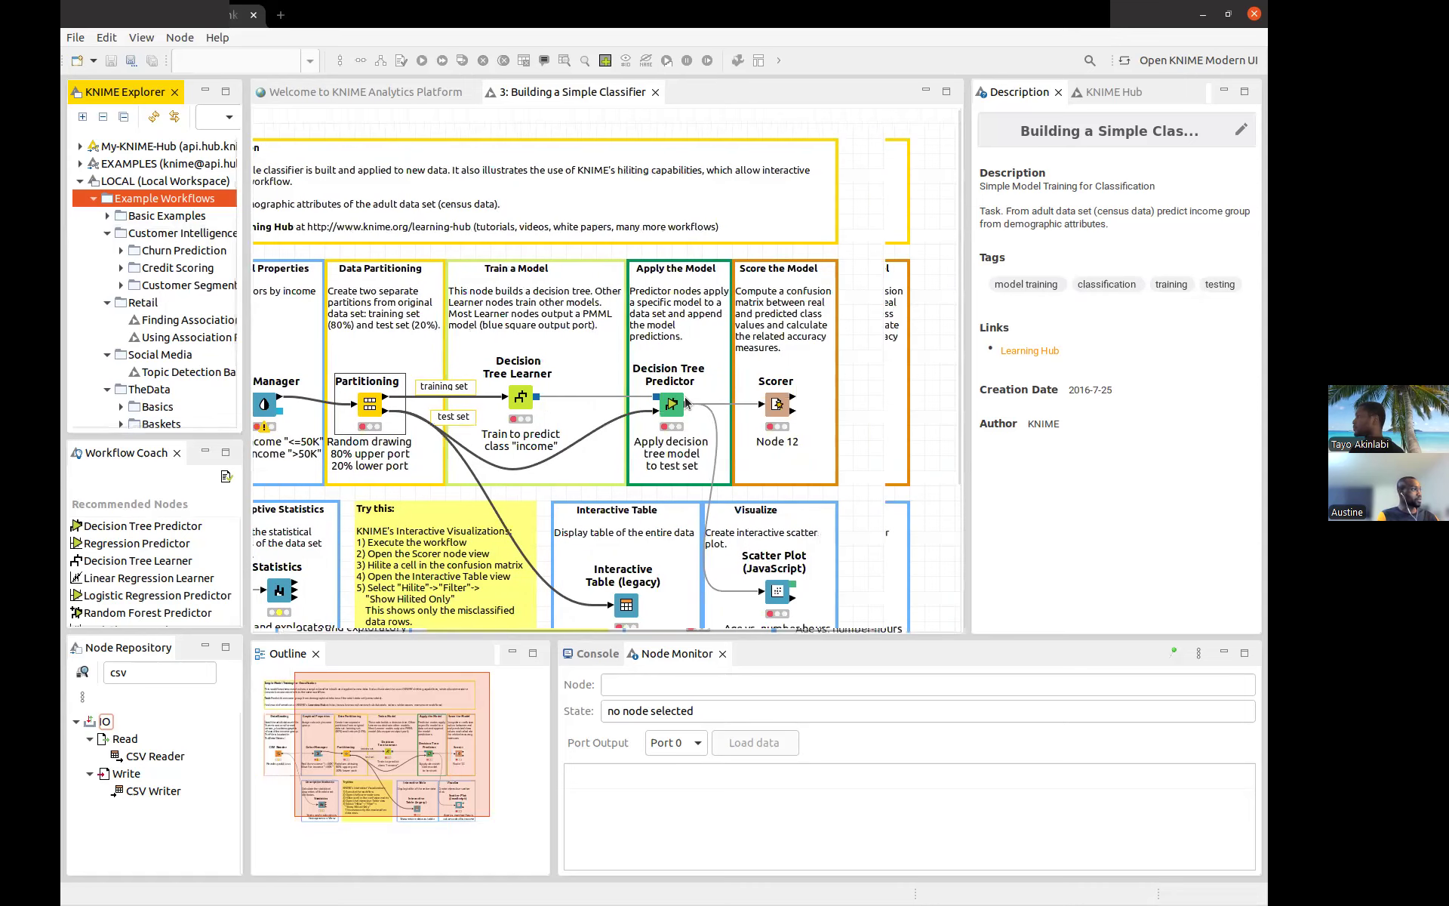
scroll(685, 402, "left", 5)
scroll(685, 402, "down", 6)
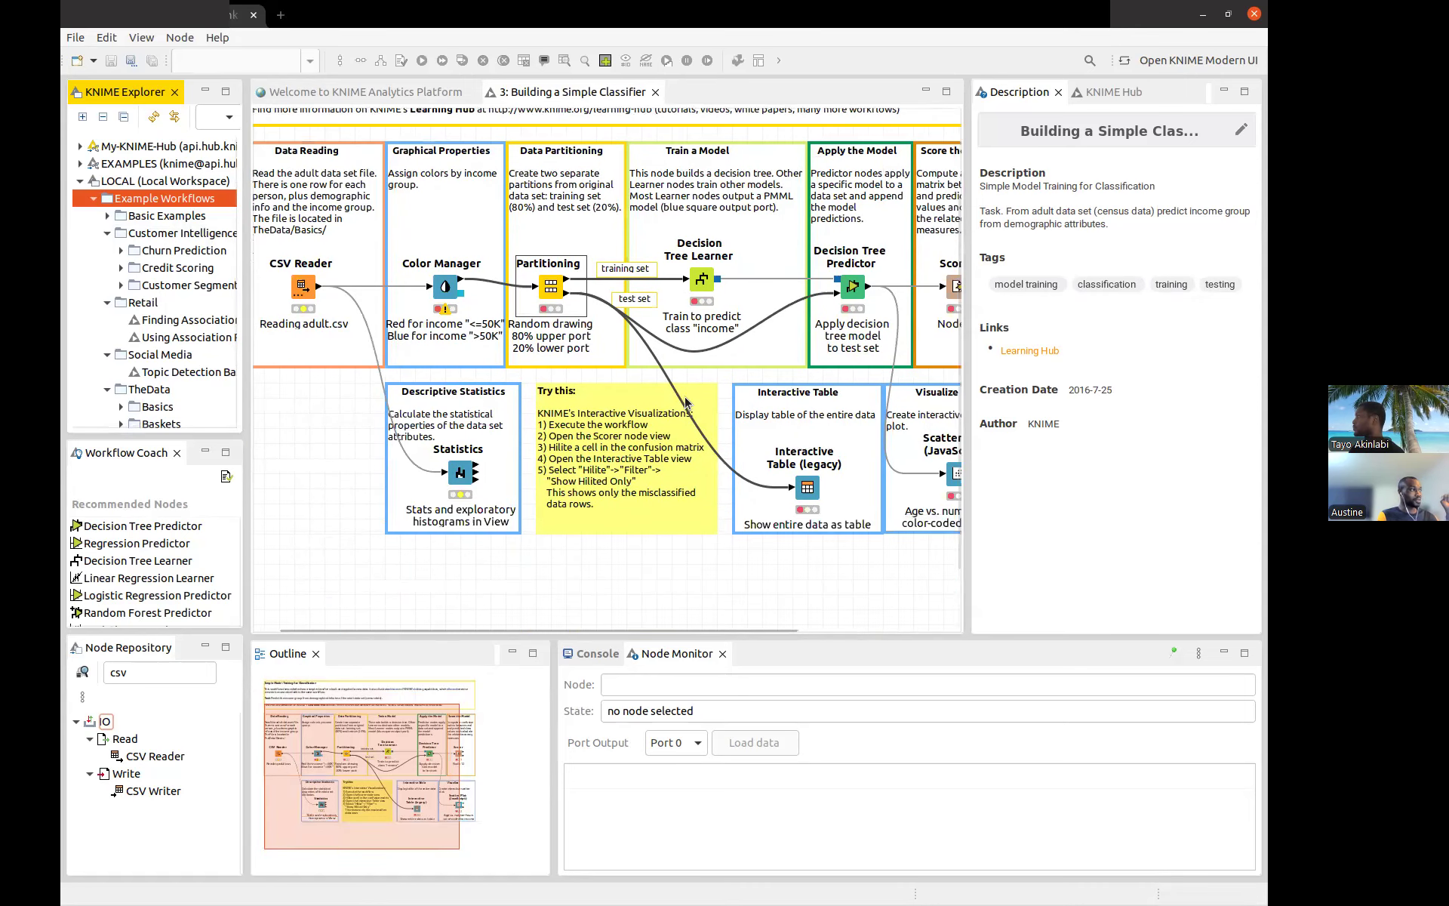
scroll(685, 402, "up", 5)
scroll(685, 402, "up", 1)
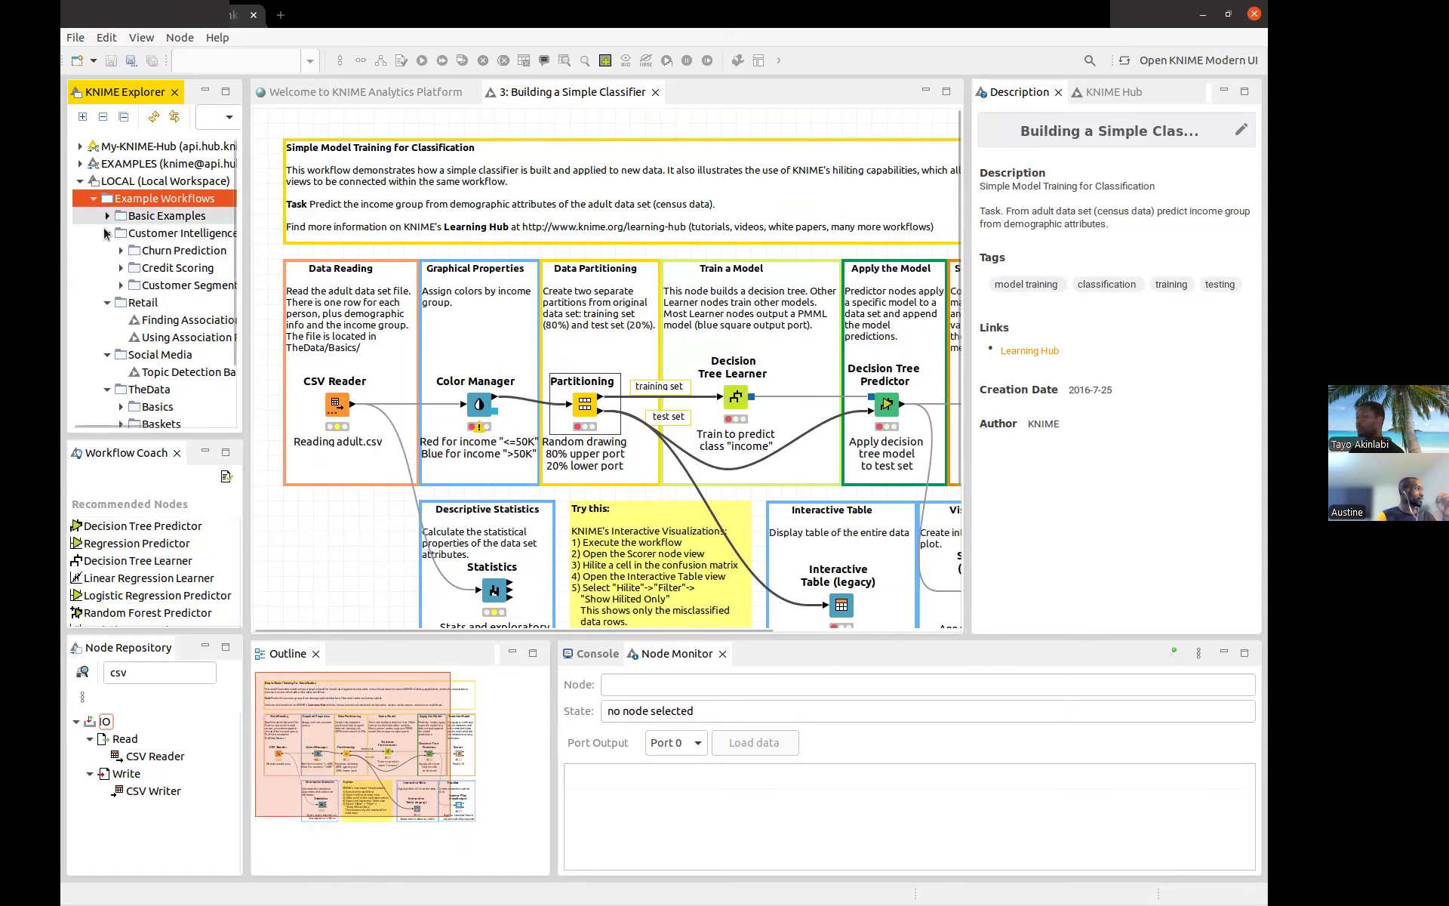
left_click(107, 234)
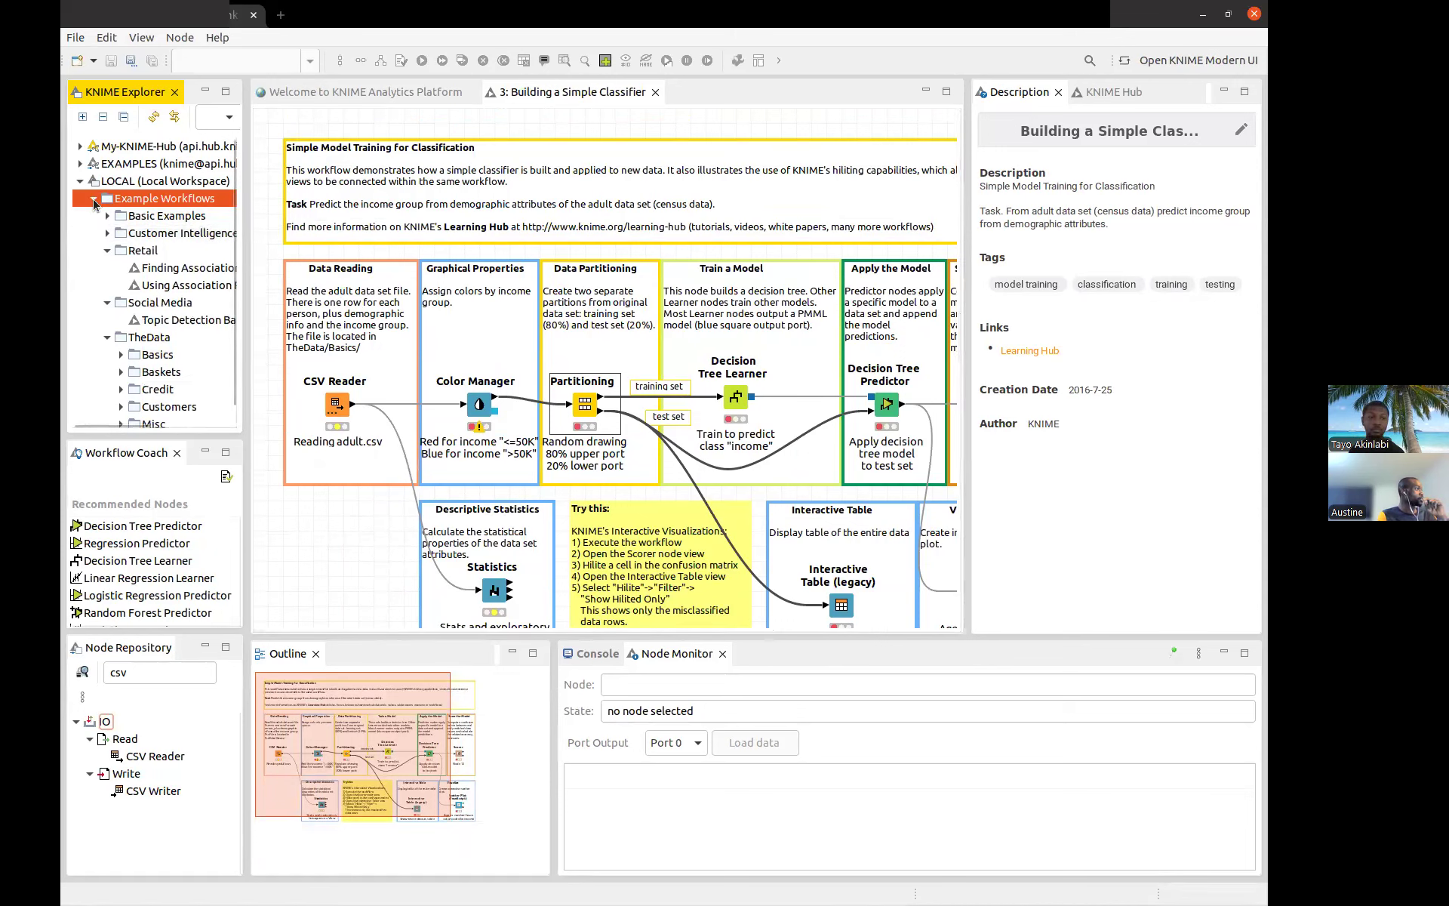
left_click(94, 199)
left_click(93, 199)
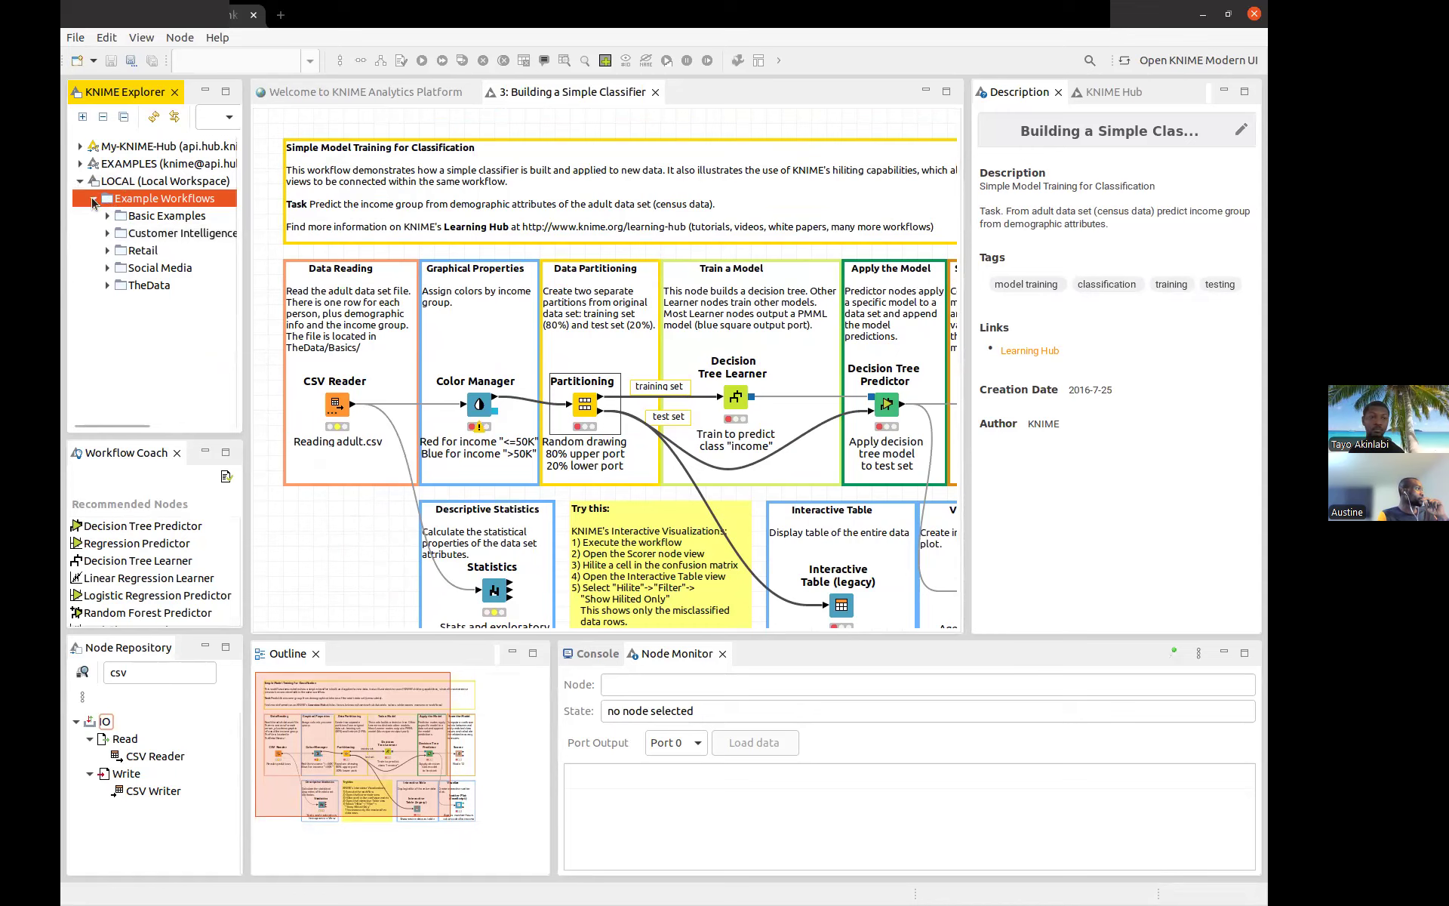
left_click(94, 200)
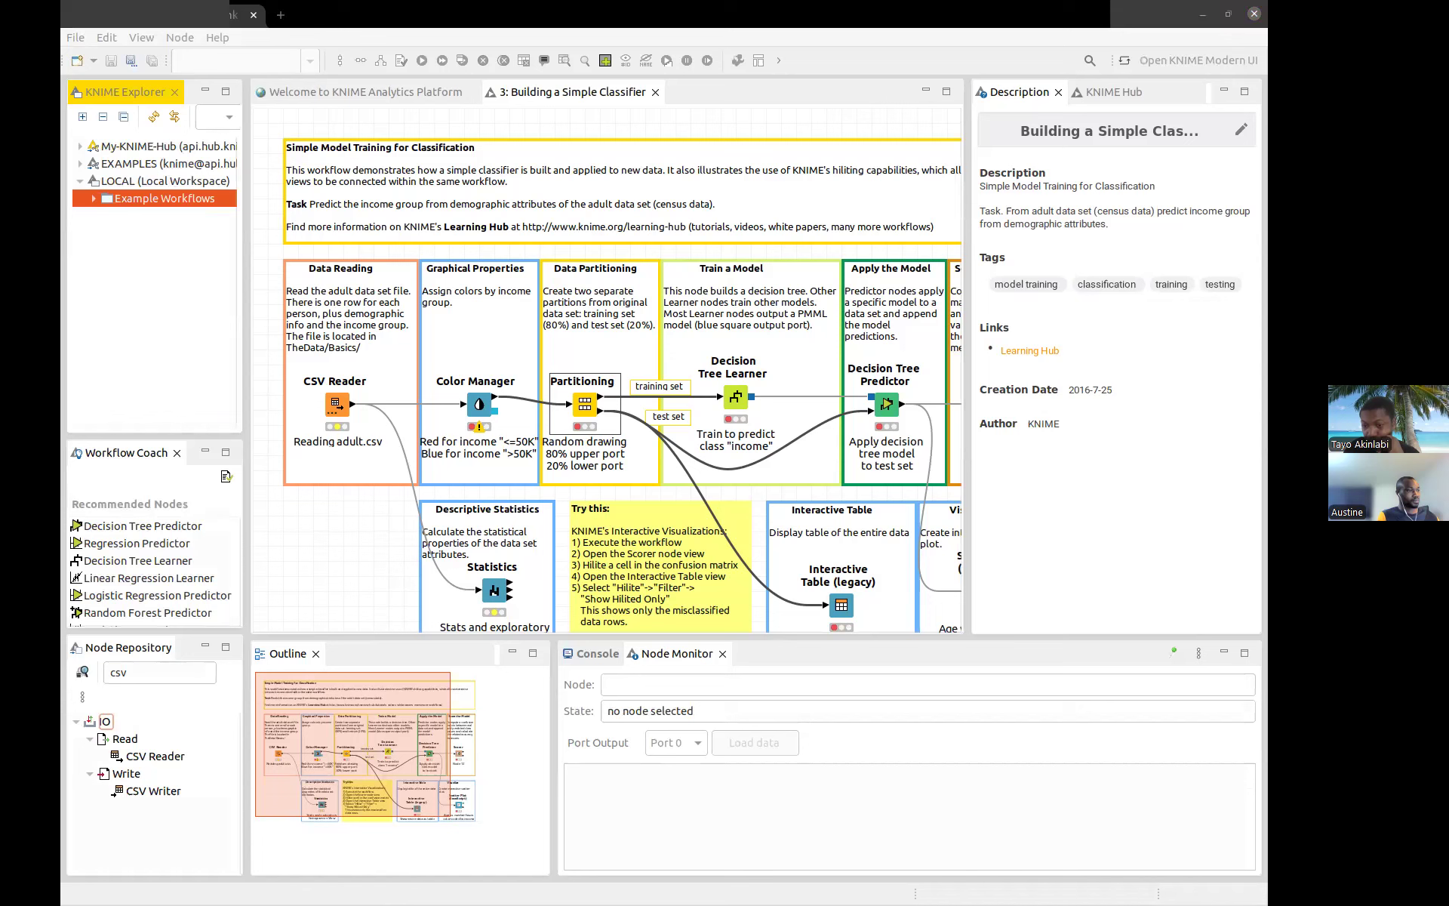
Switch to the SampleSuperstore.csv spreadsheet in LibreOffice Calc, maximize it to view the sales data, and minimize it
left_click(1203, 14)
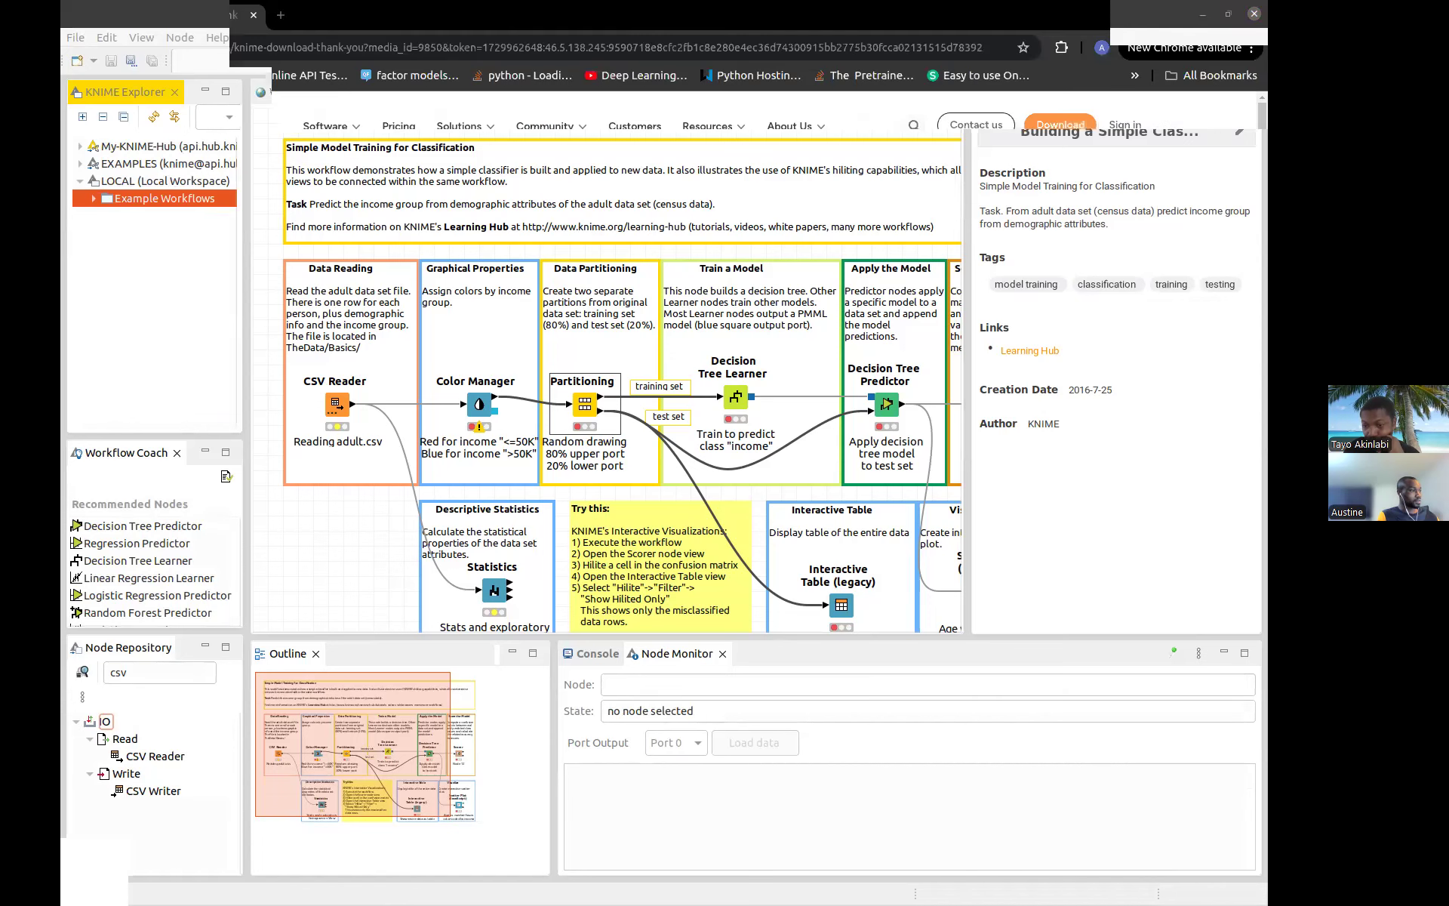
left_click(1205, 16)
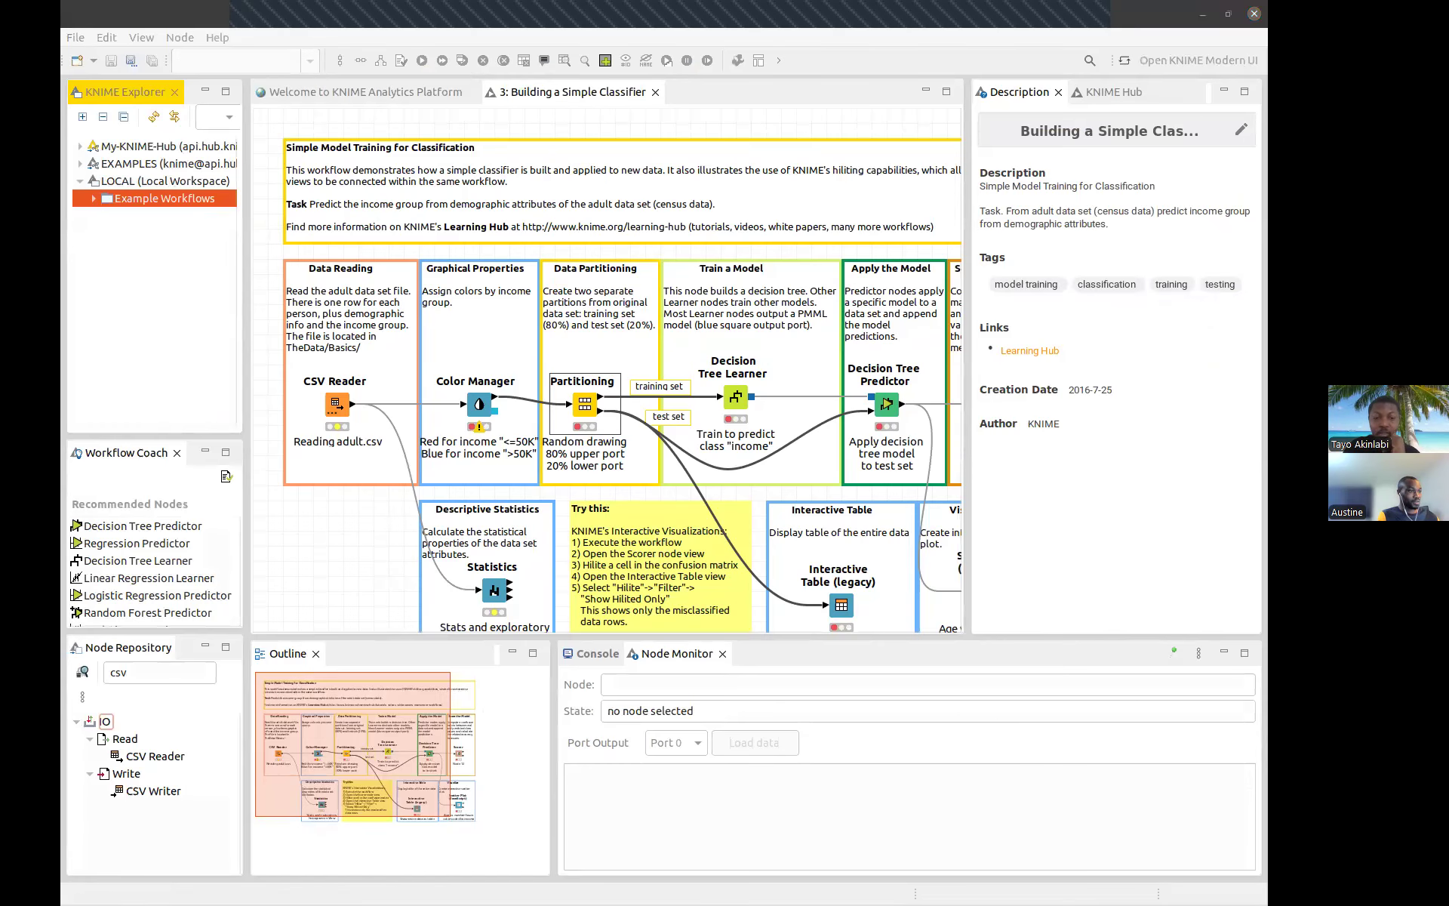
left_click_drag(1267, 157, 642, 139)
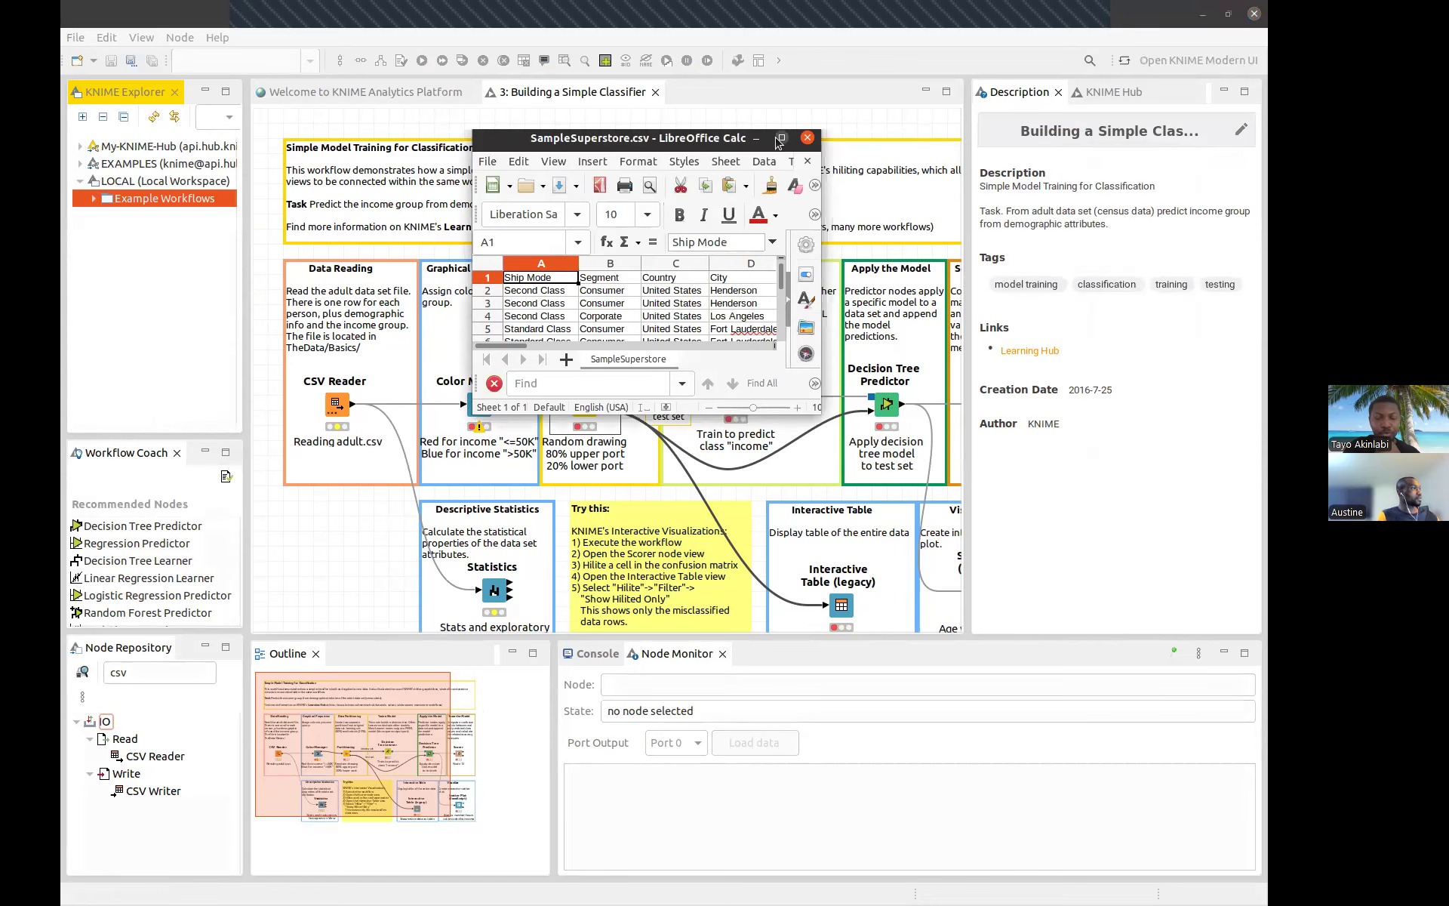
left_click(780, 140)
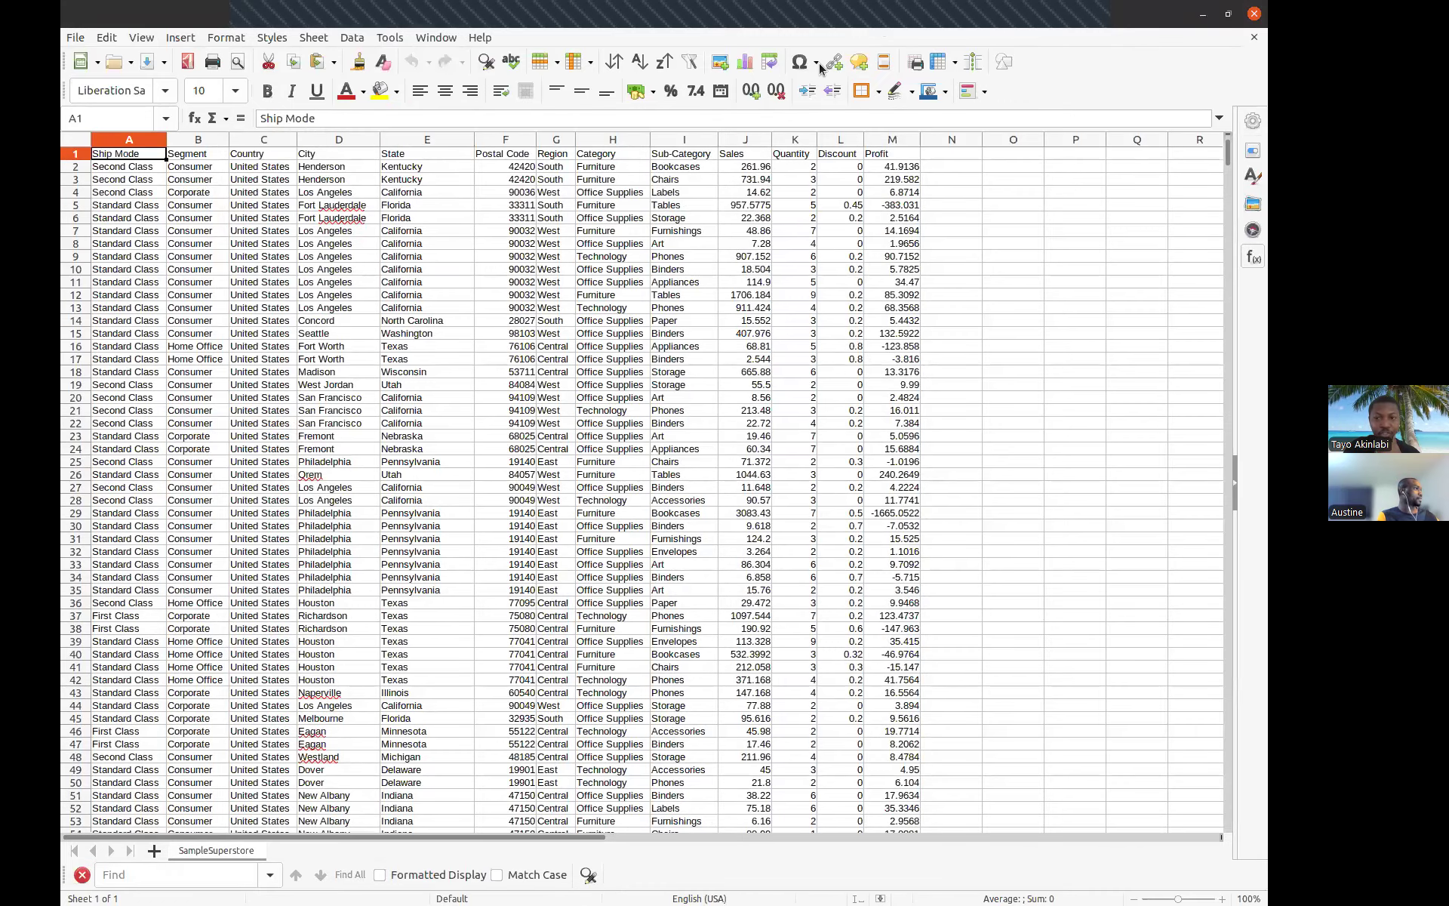
left_click(1204, 15)
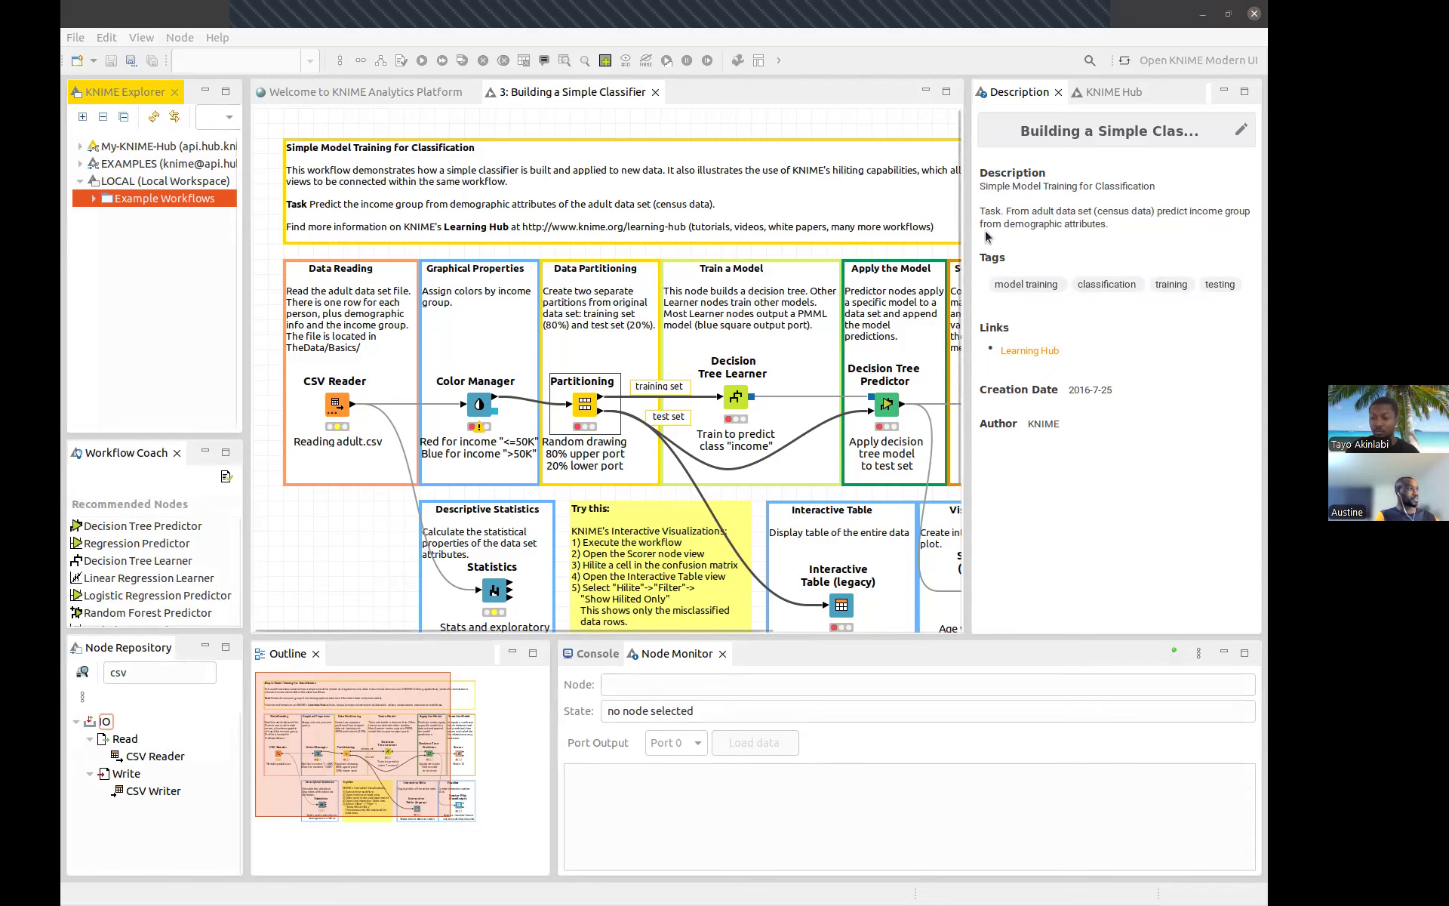
Narrow the Description view to give the workflow editor more width
left_click_drag(967, 219, 959, 217)
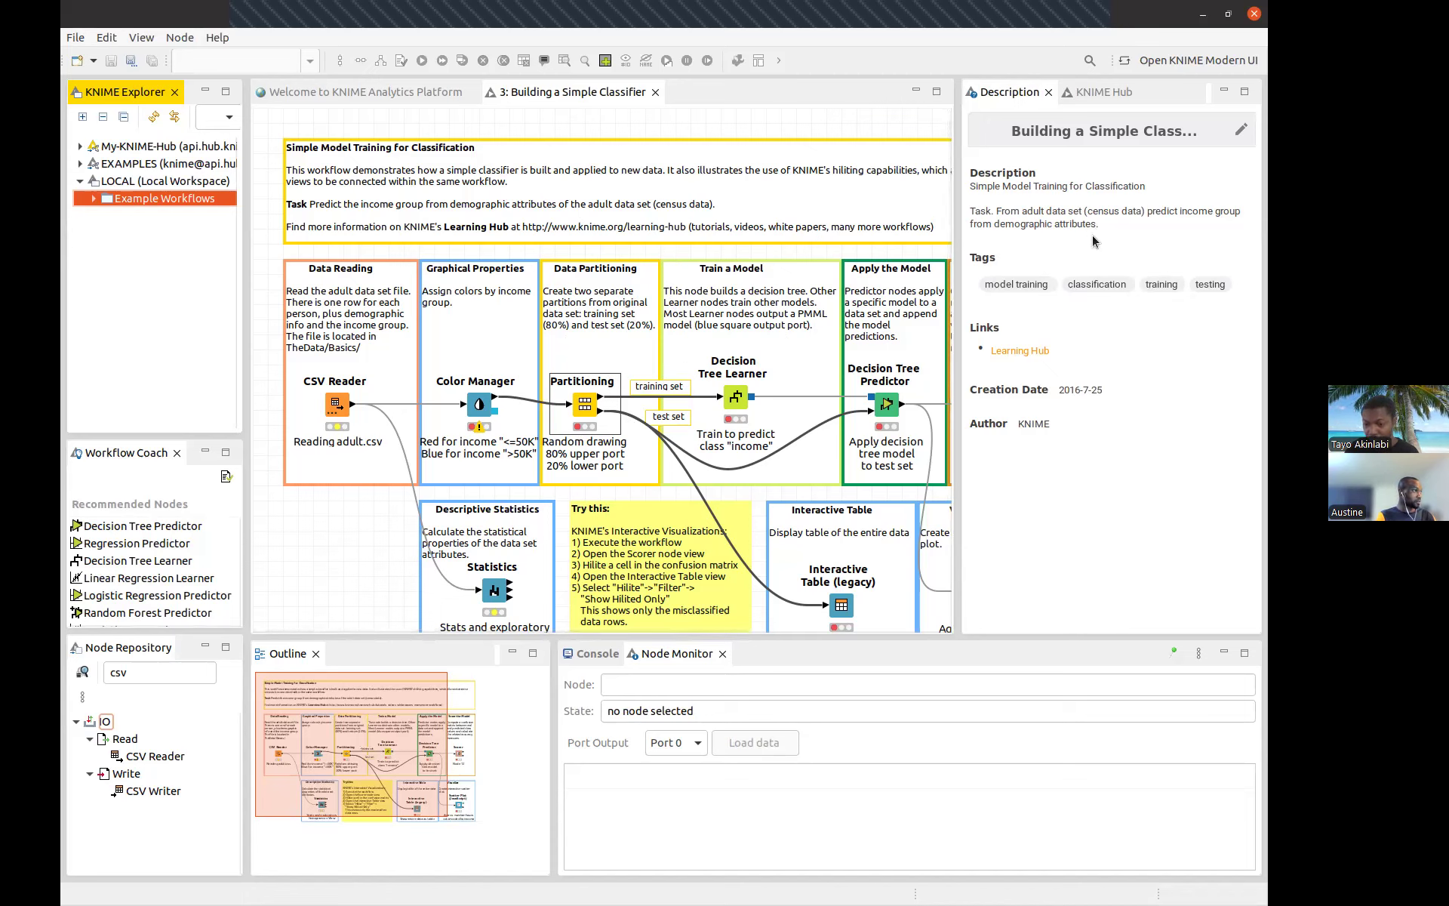
left_click_drag(957, 193, 1013, 215)
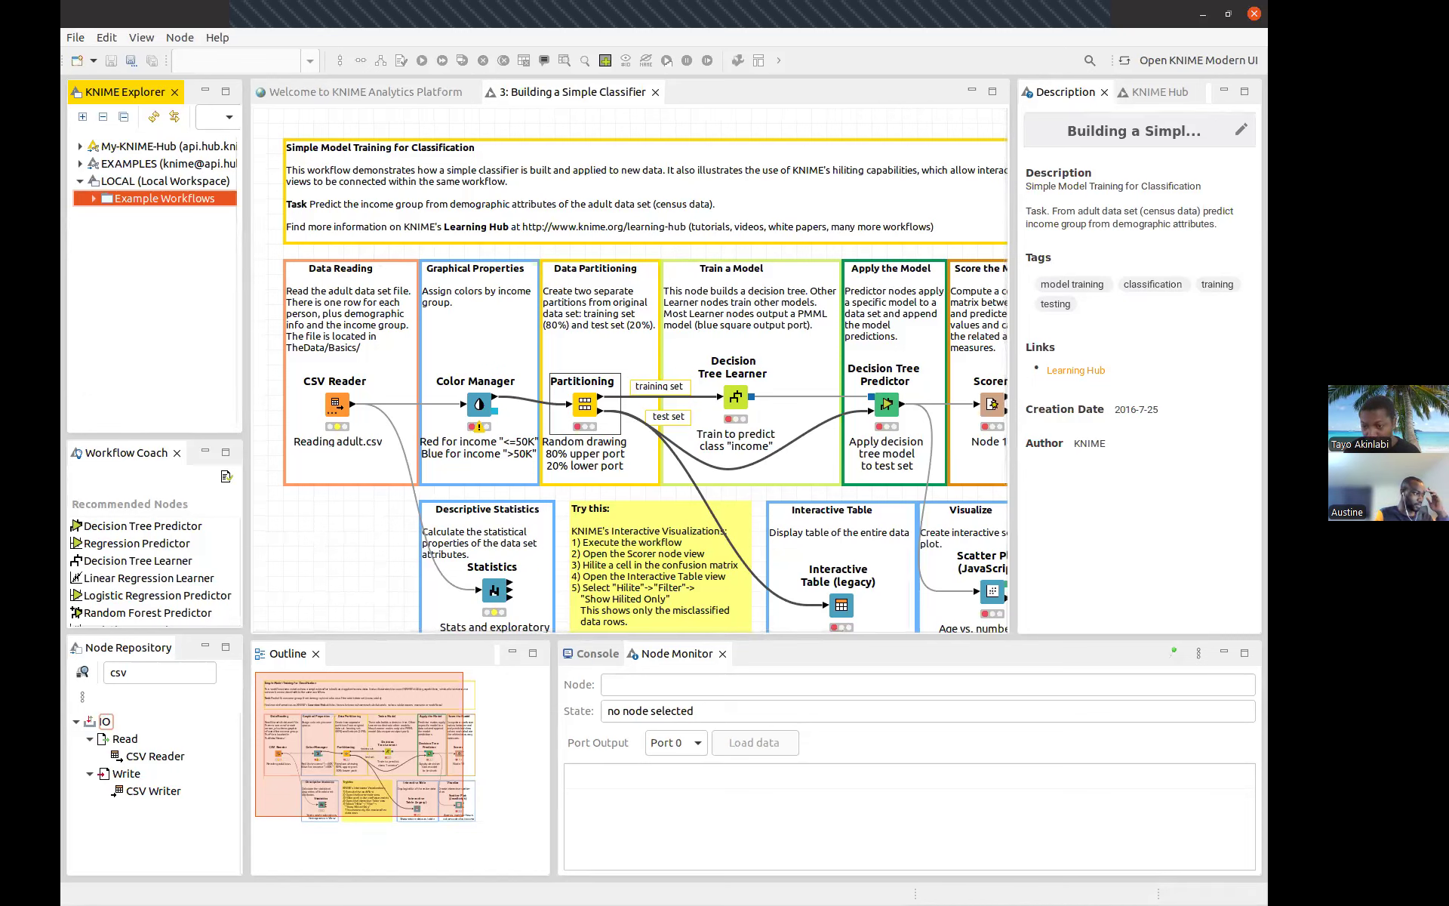
Bring up the Day 1 outline document to check the Creating Your First Workflow topics, and put it away
key("alt+Tab")
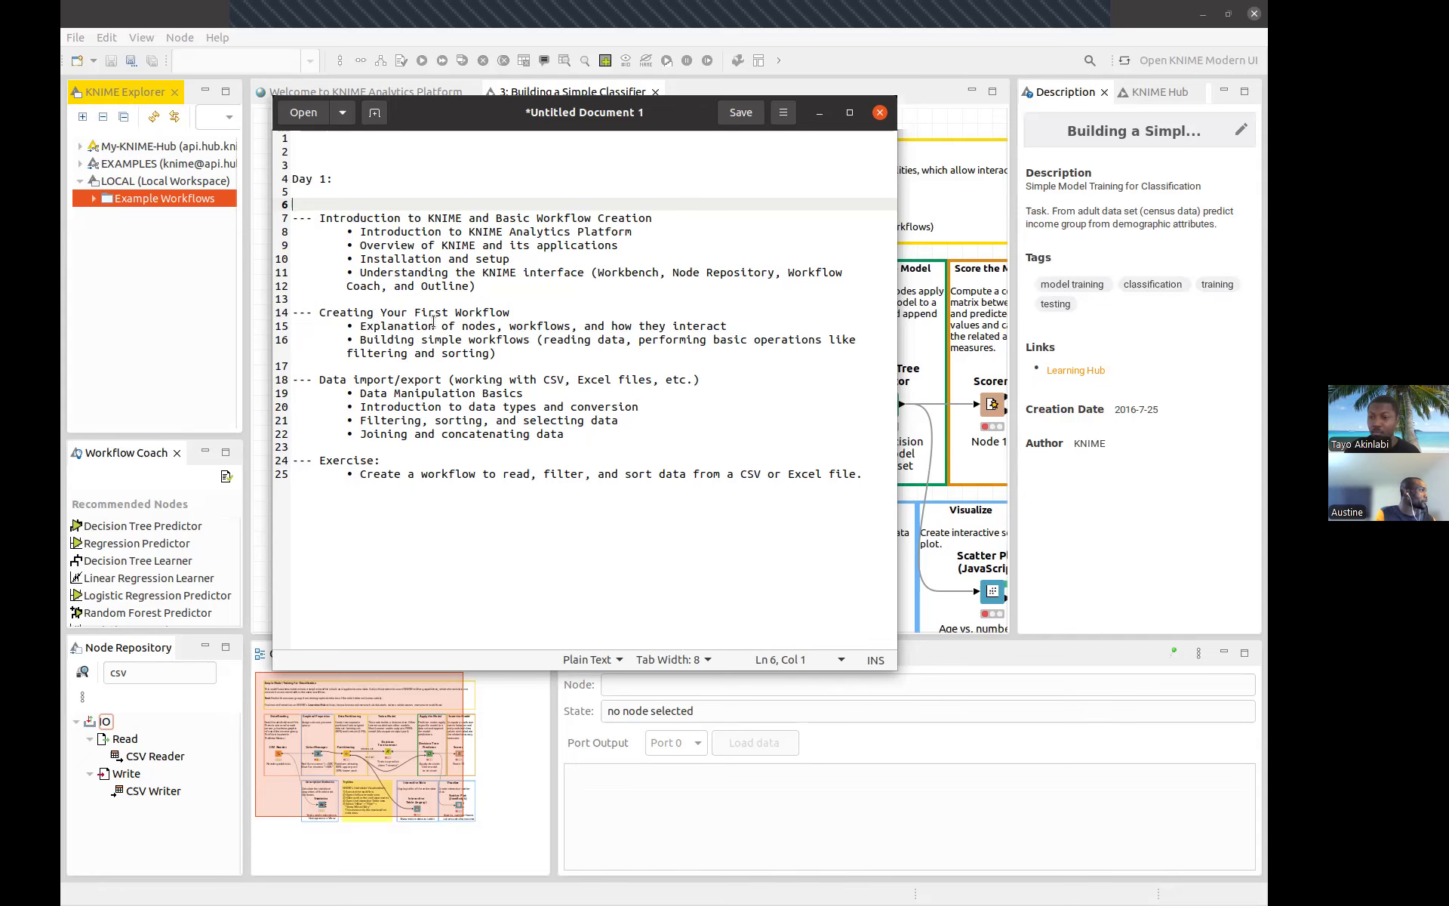
left_click_drag(491, 112, 709, 204)
left_click(478, 142)
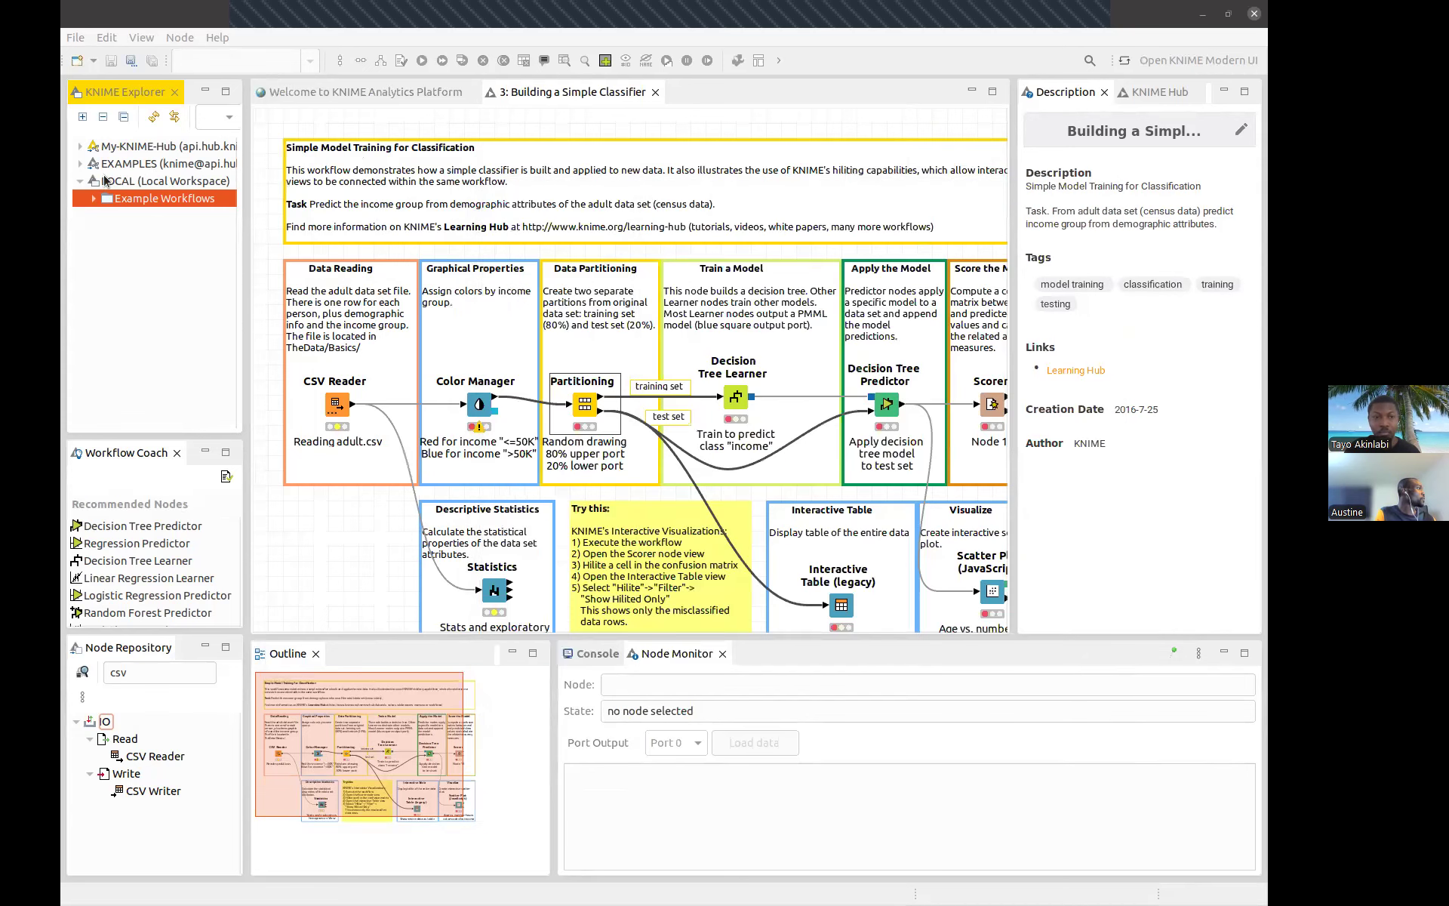
Create a new KNIME workflow named First_Workflow in the LOCAL workspace and select it in the KNIME Explorer
right_click(108, 183)
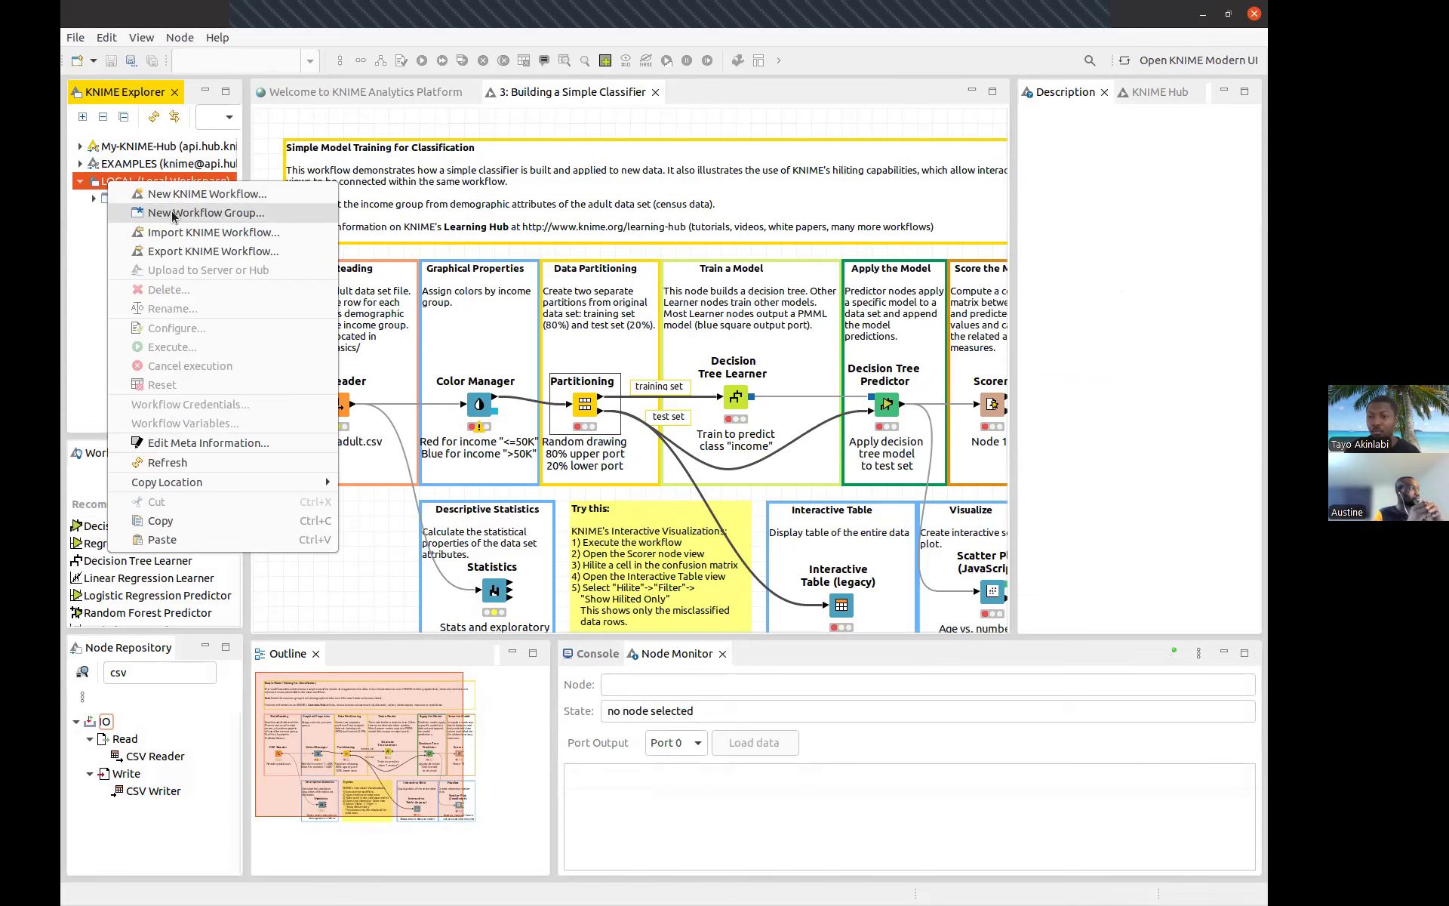
left_click(190, 194)
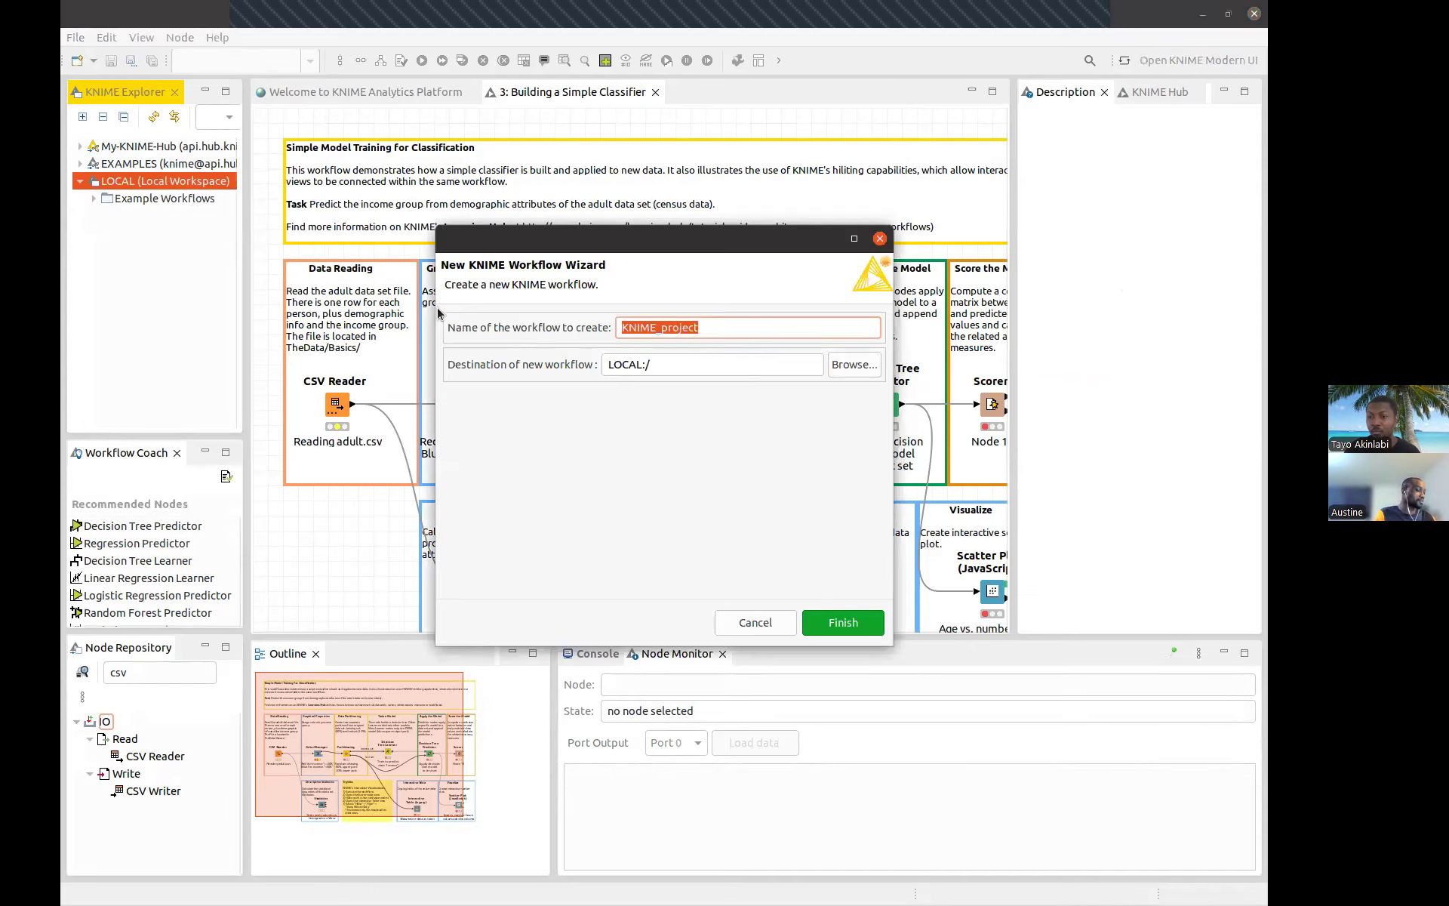
type("First_Work")
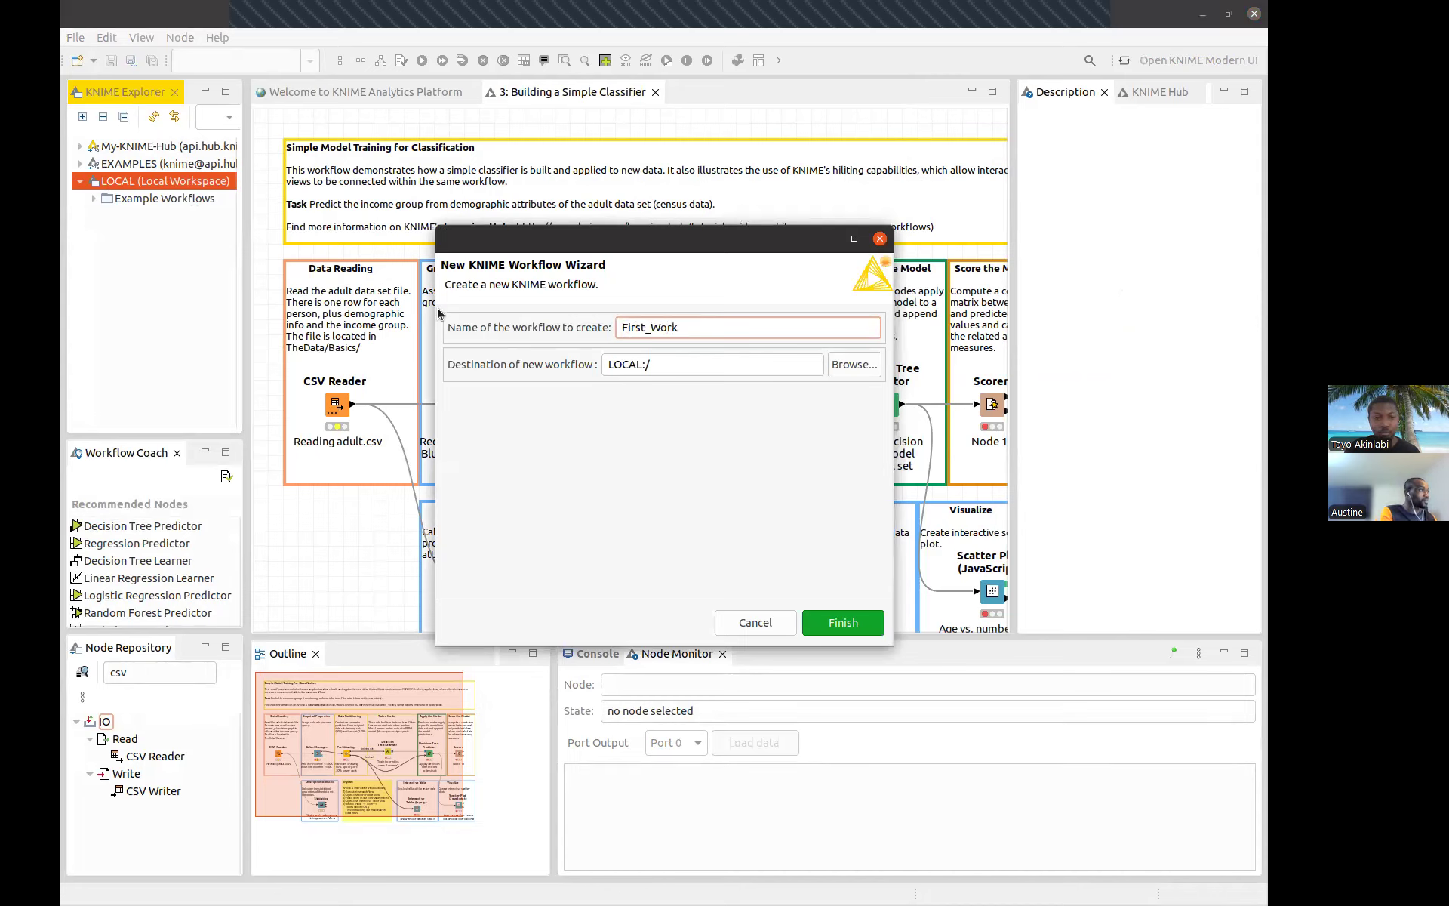
type("flow")
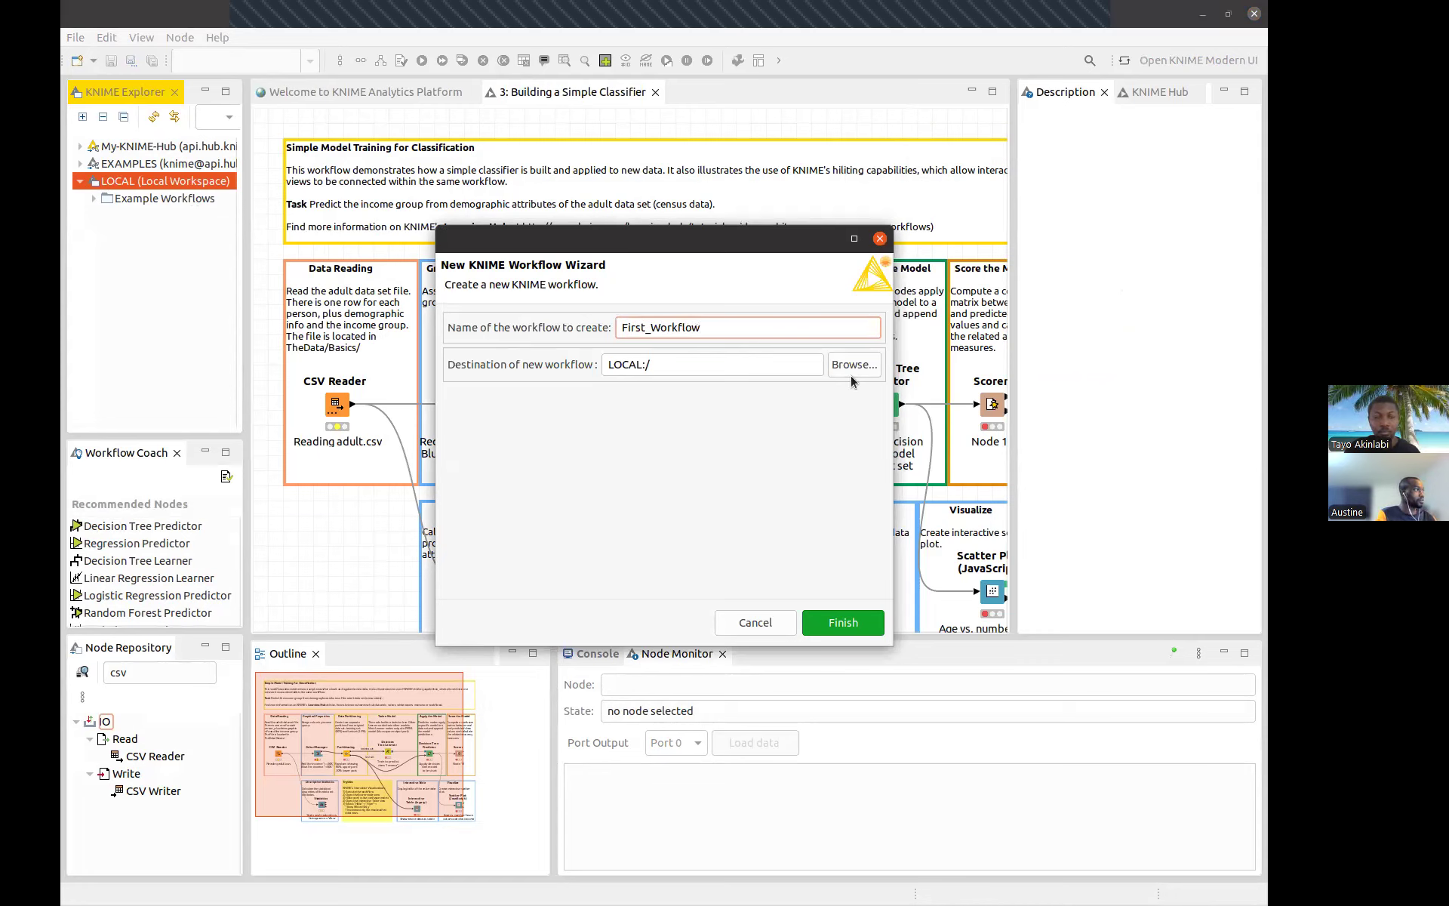
left_click(830, 623)
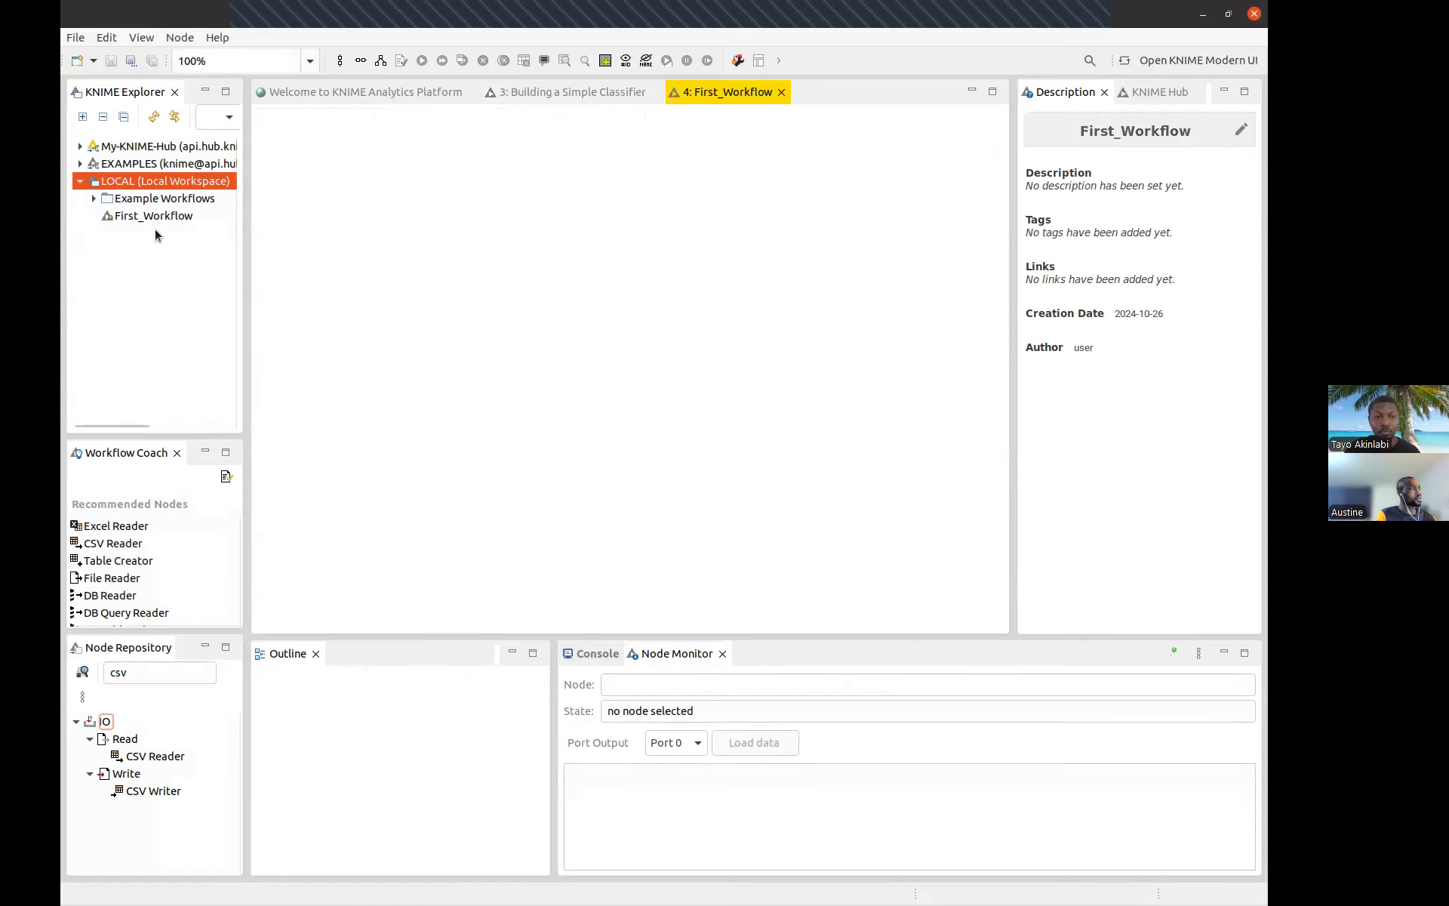
left_click(136, 219)
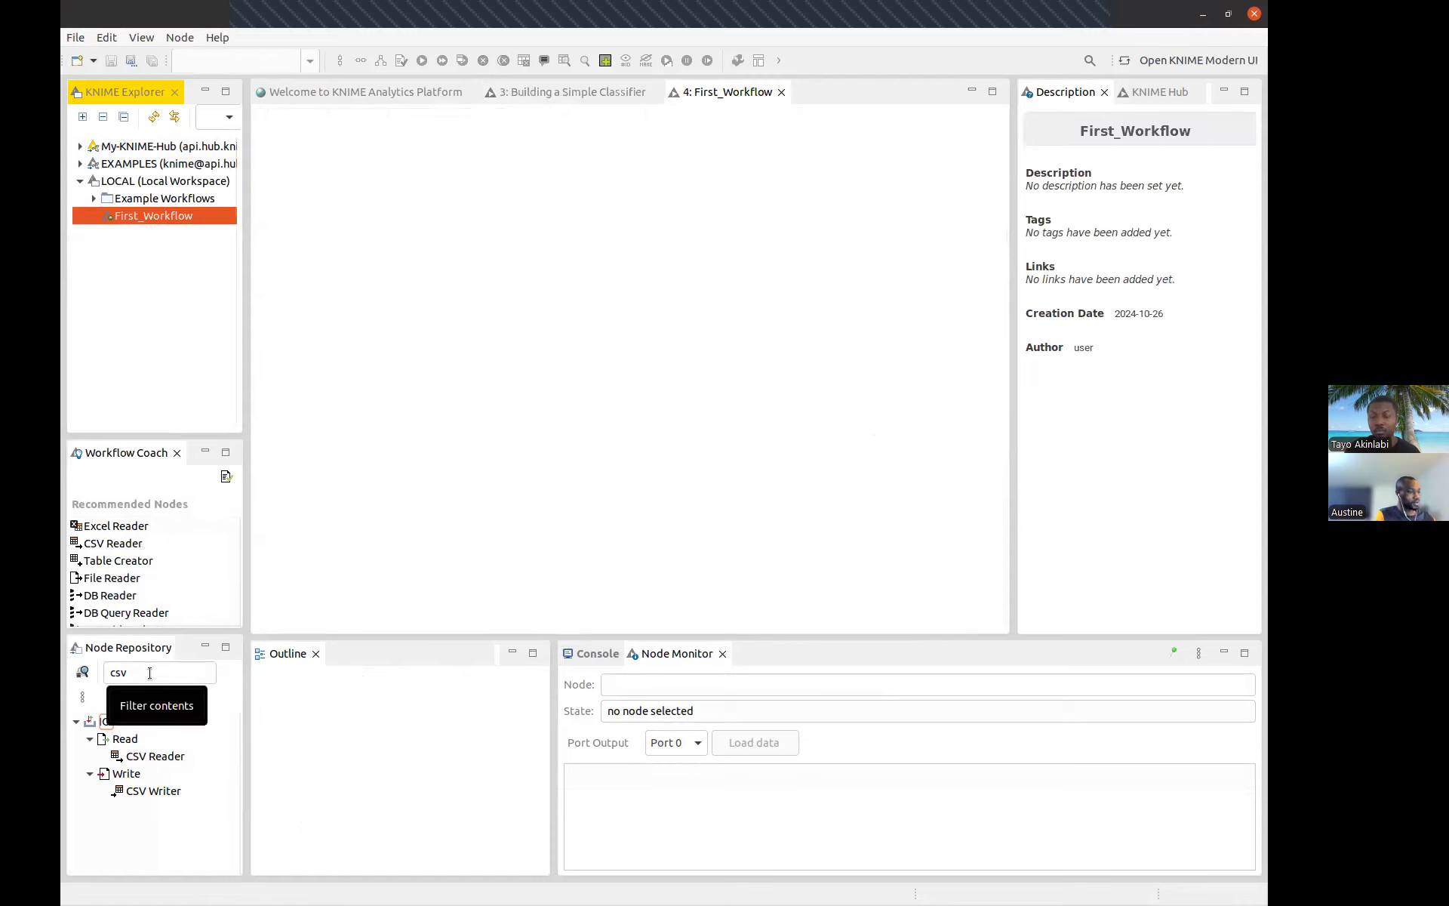
Clear the Node Repository search text and look over the SampleSuperstore data in LibreOffice Calc
double_click(105, 671)
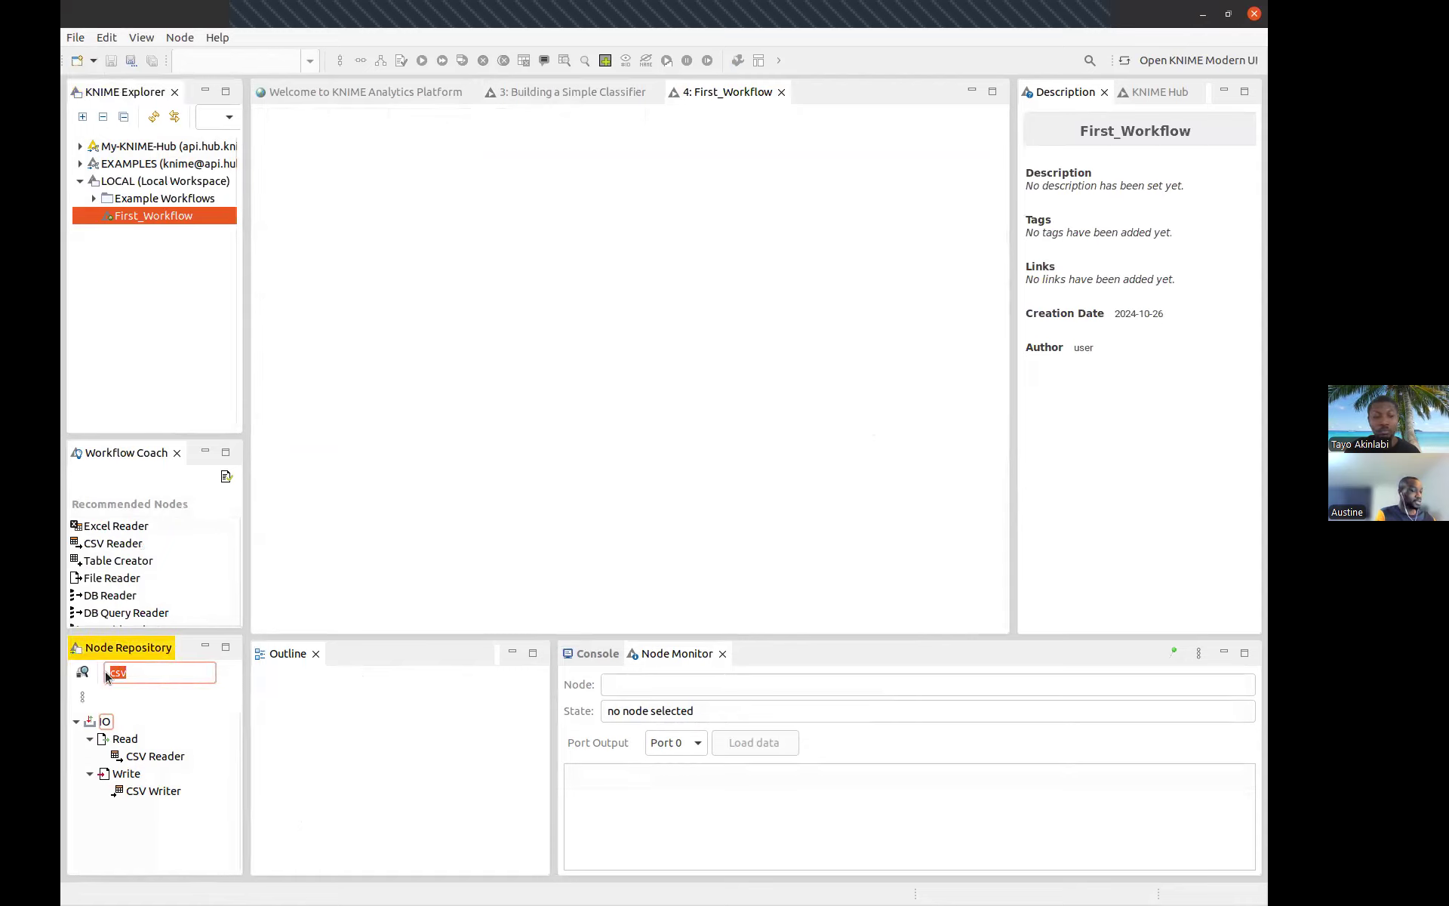
key("BackSpace")
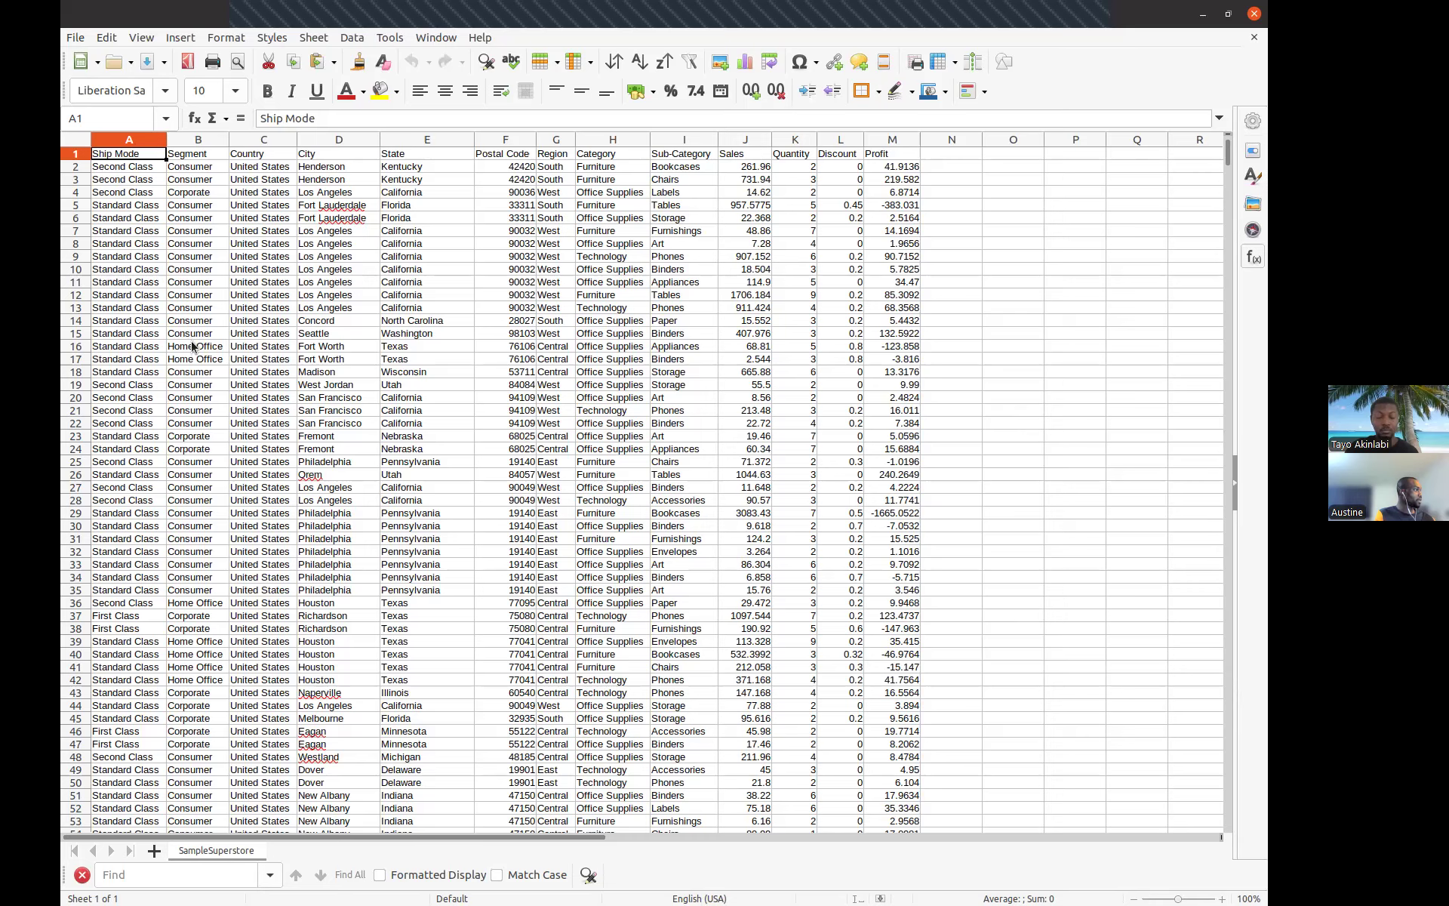
scroll(184, 491, "down", 4)
scroll(183, 491, "up", 4)
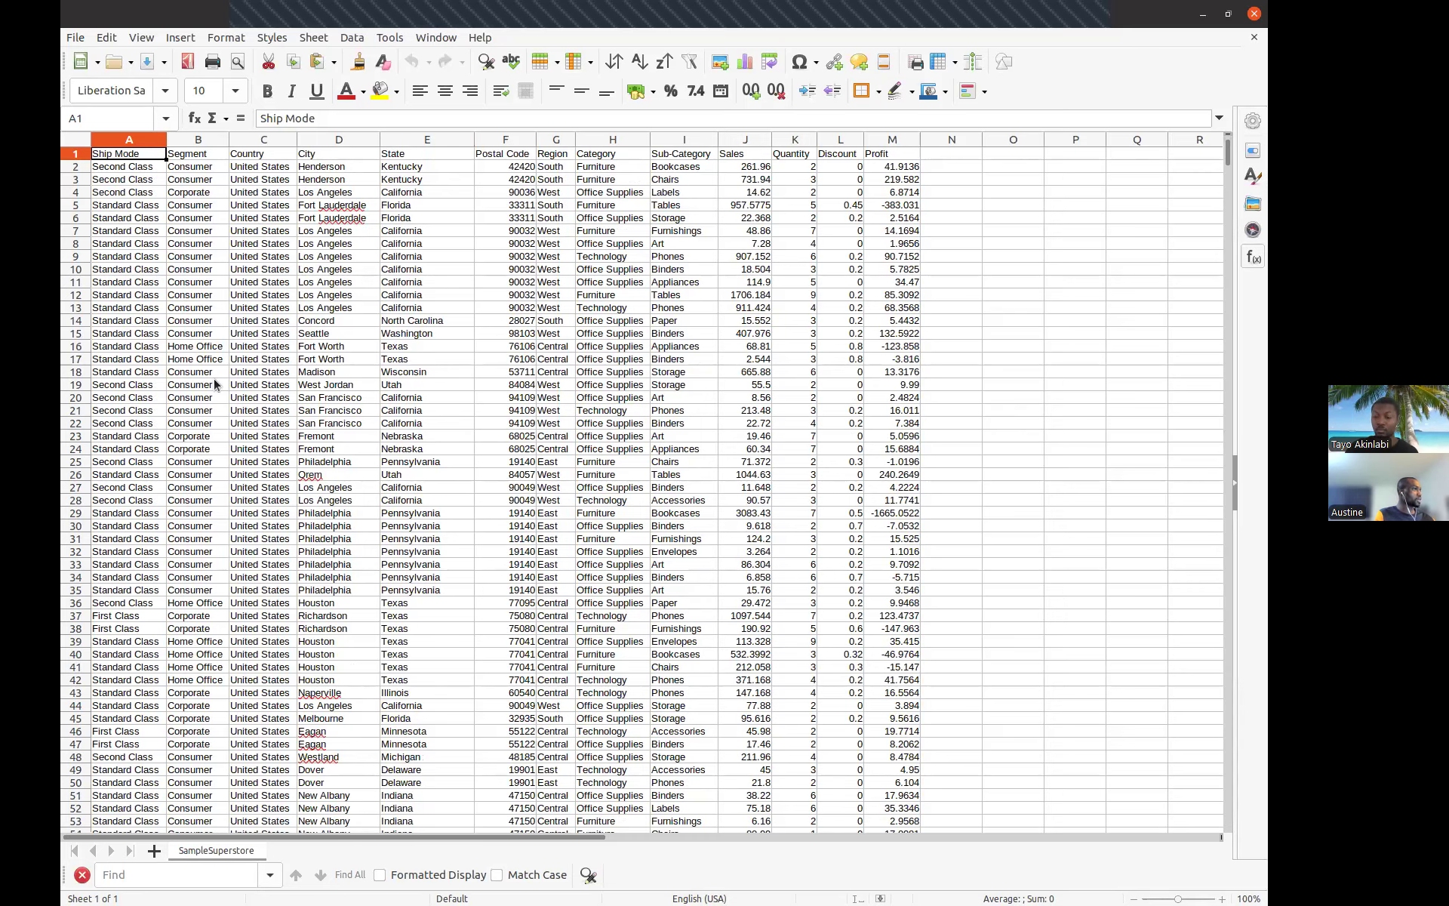
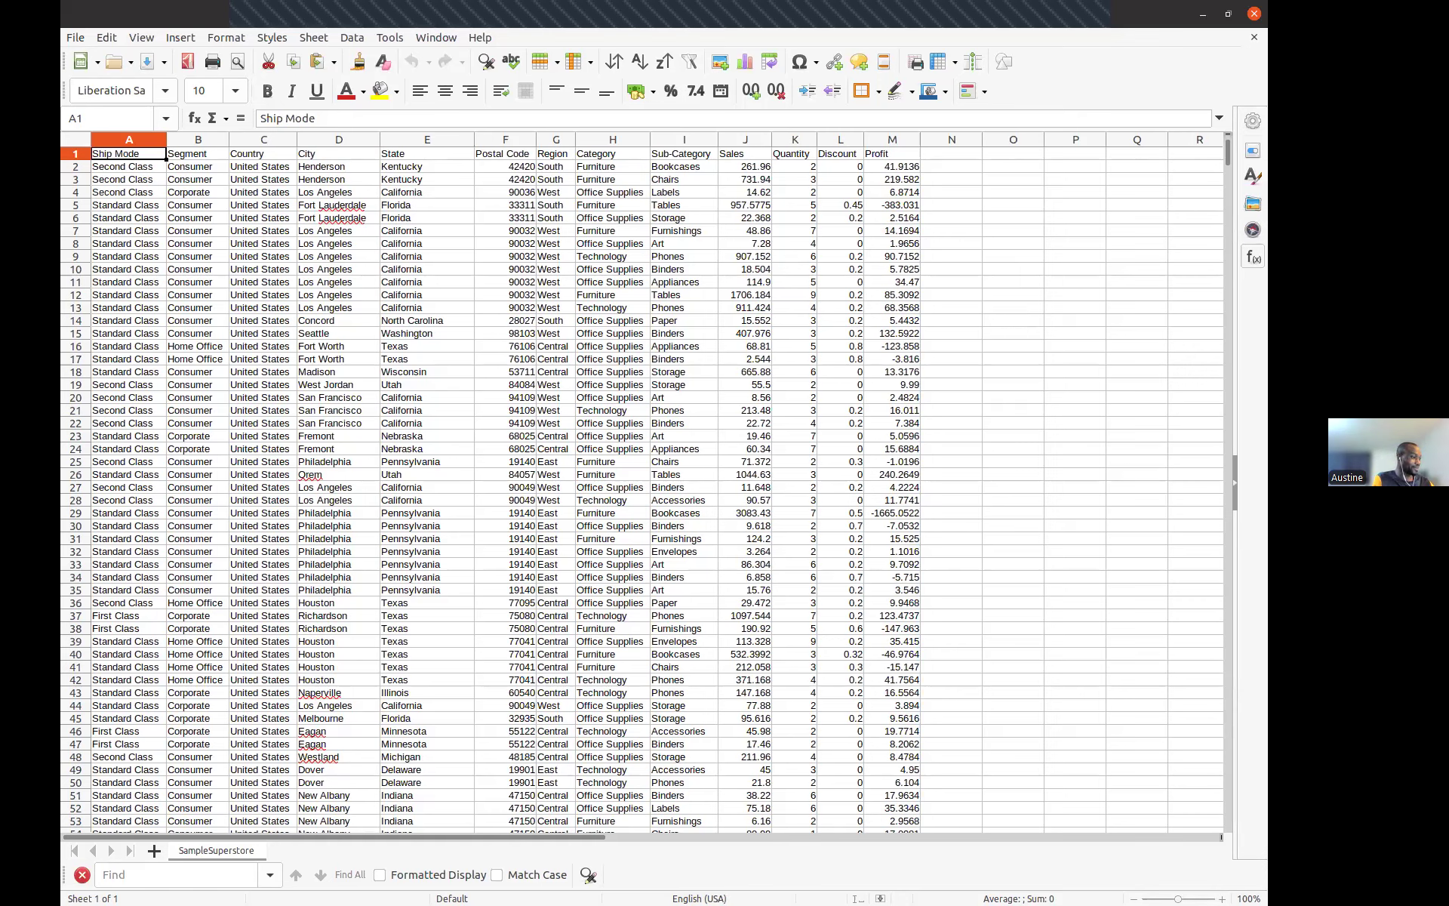
Return to KNIME and search the Node Repository for csv
key("alt+Tab")
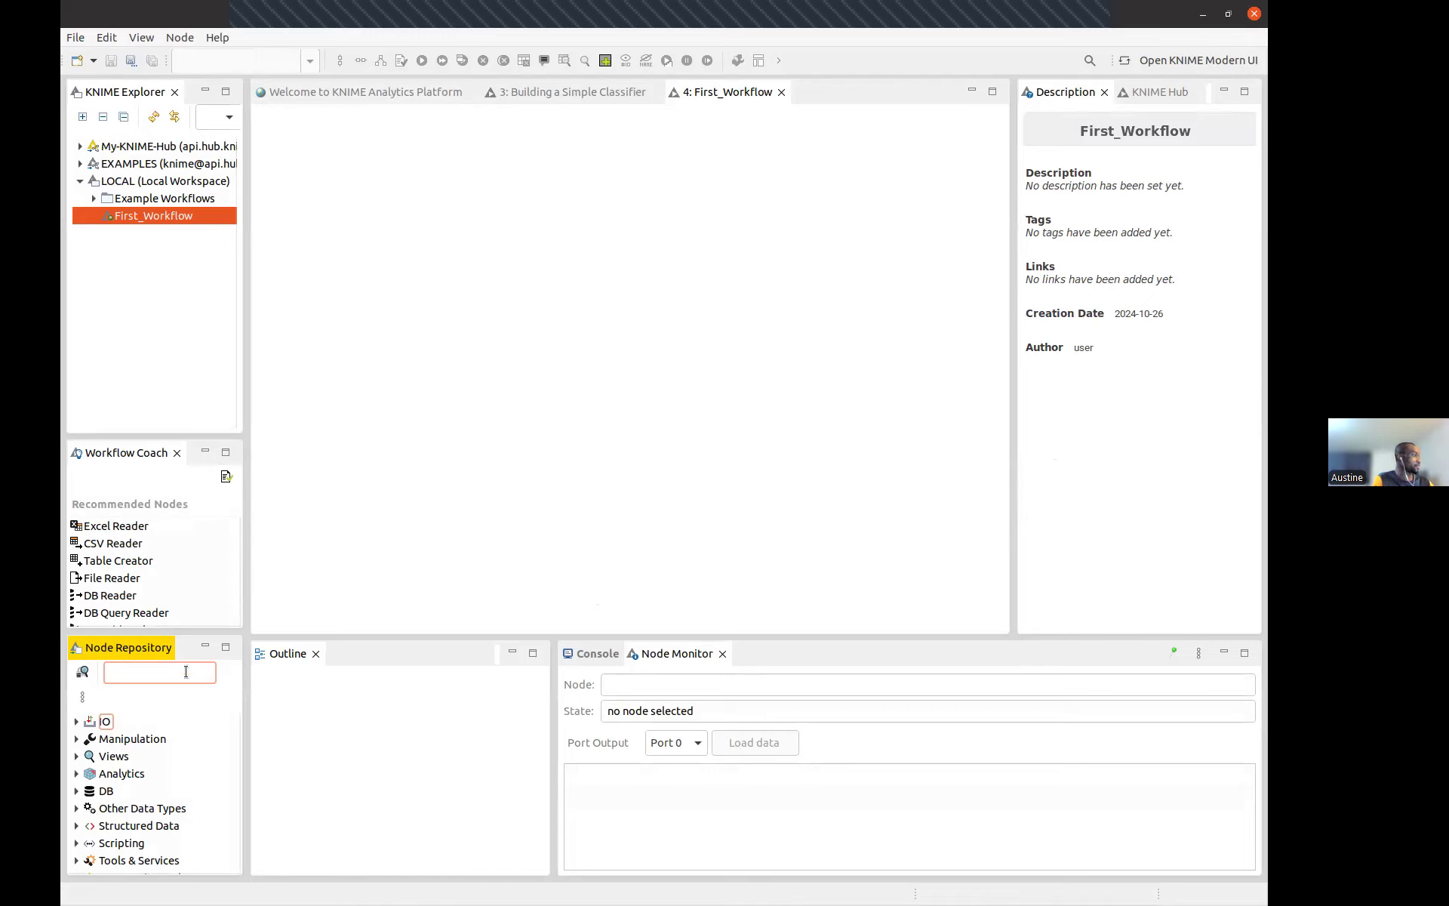
type("csv")
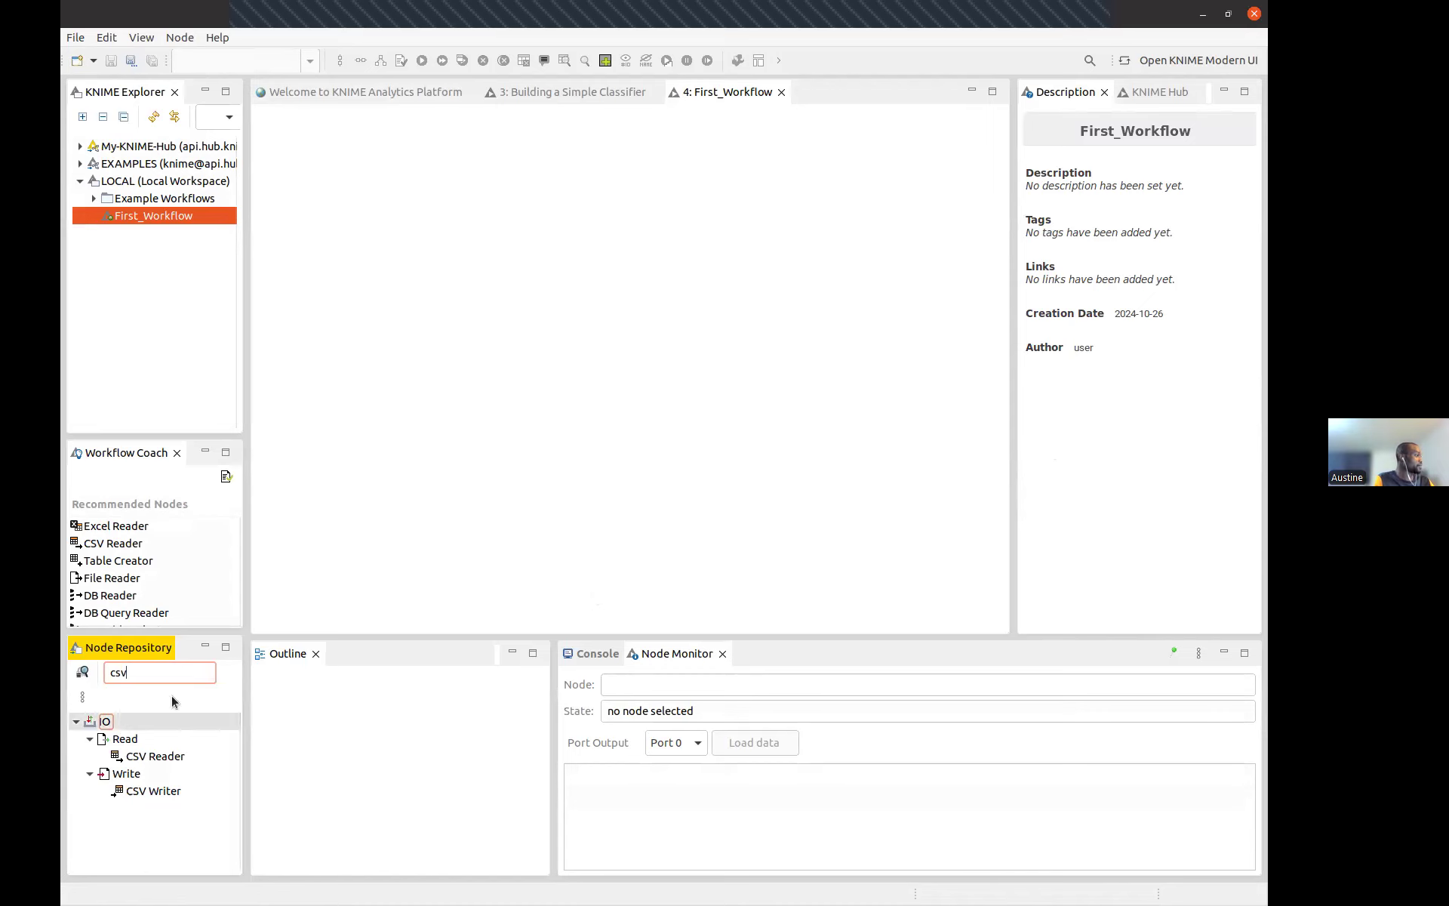
left_click(148, 757)
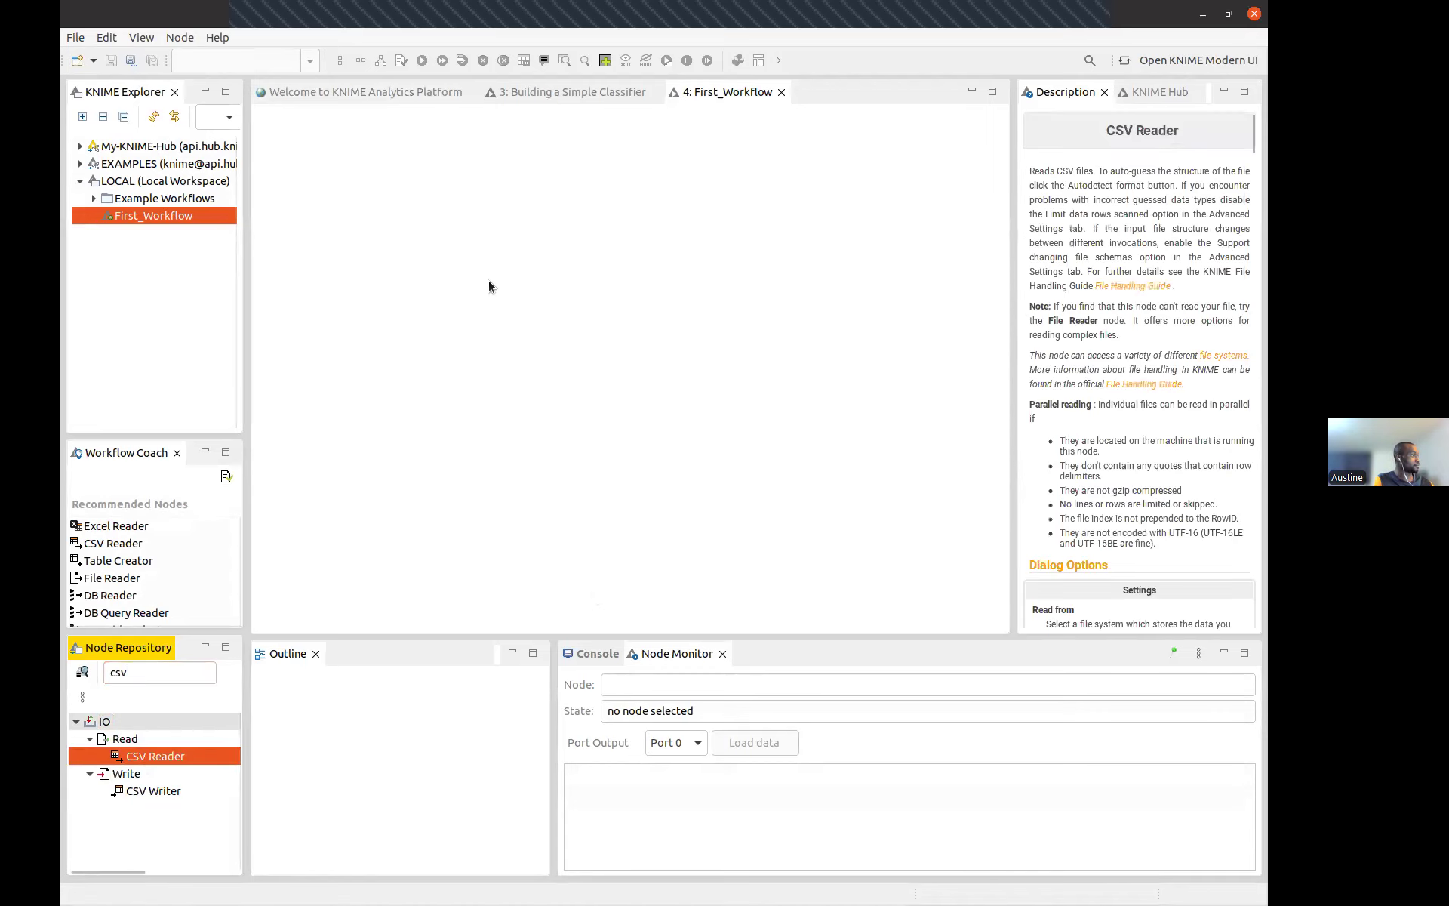
left_click_drag(174, 732, 434, 286)
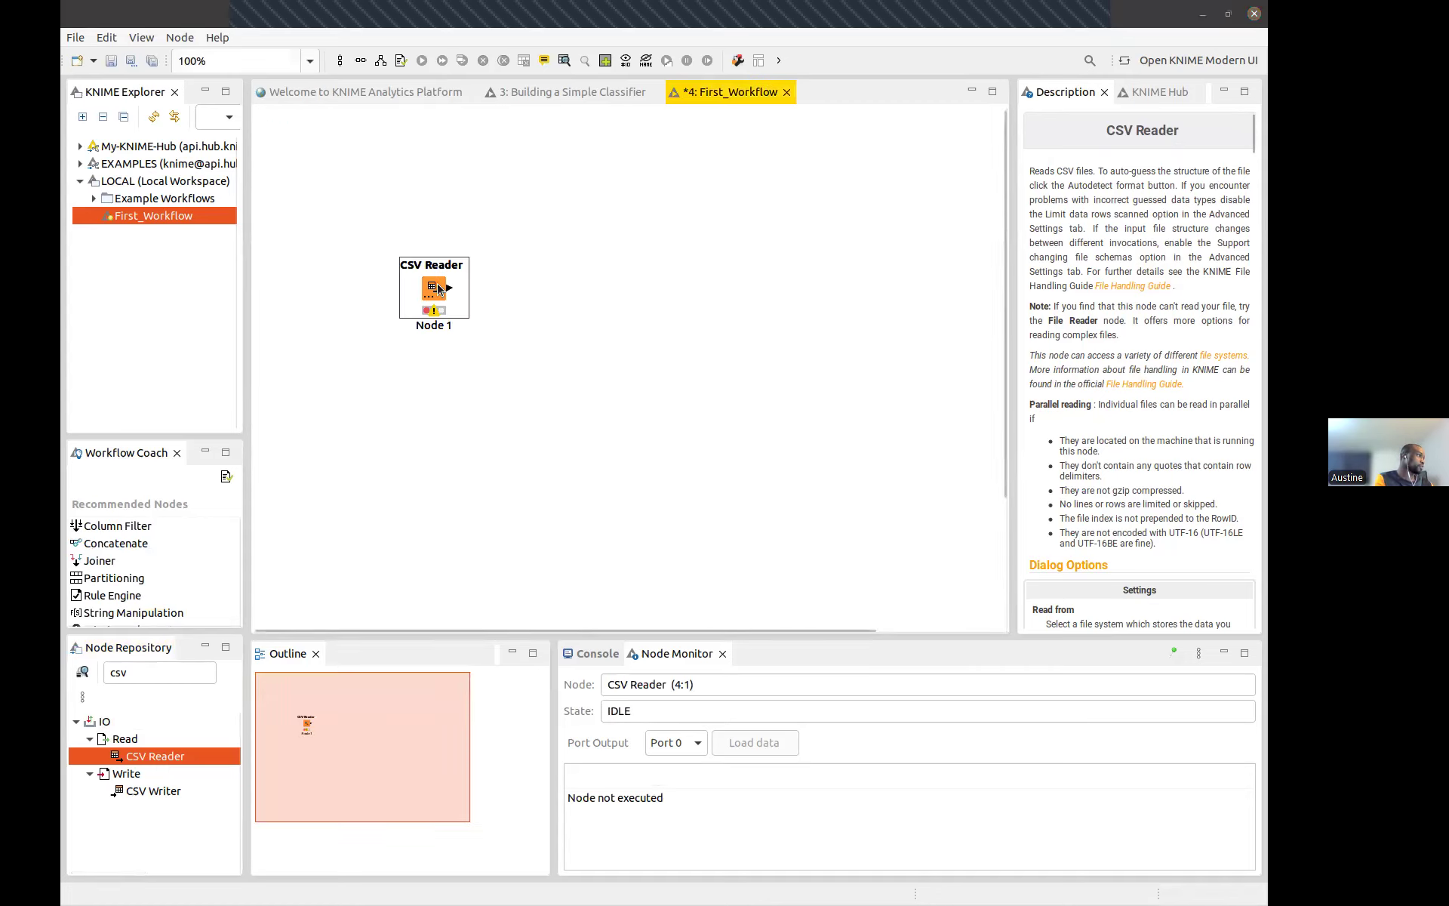
key("Delete")
left_click(824, 475)
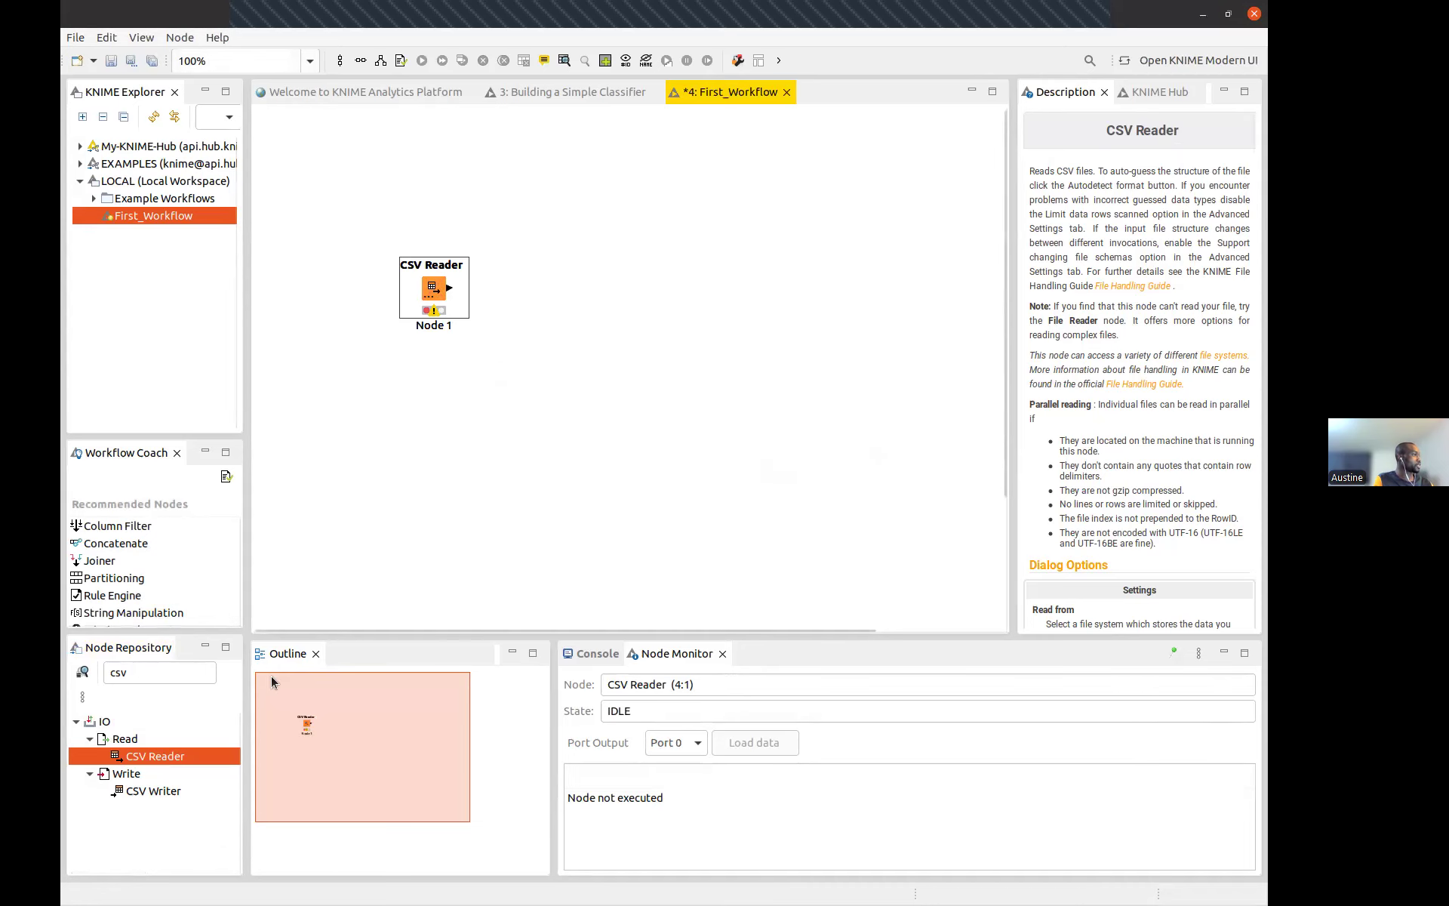
Add a CSV Reader node near the upper left of the First_Workflow canvas and label it Read Data
double_click(147, 756)
left_click_drag(629, 363, 372, 287)
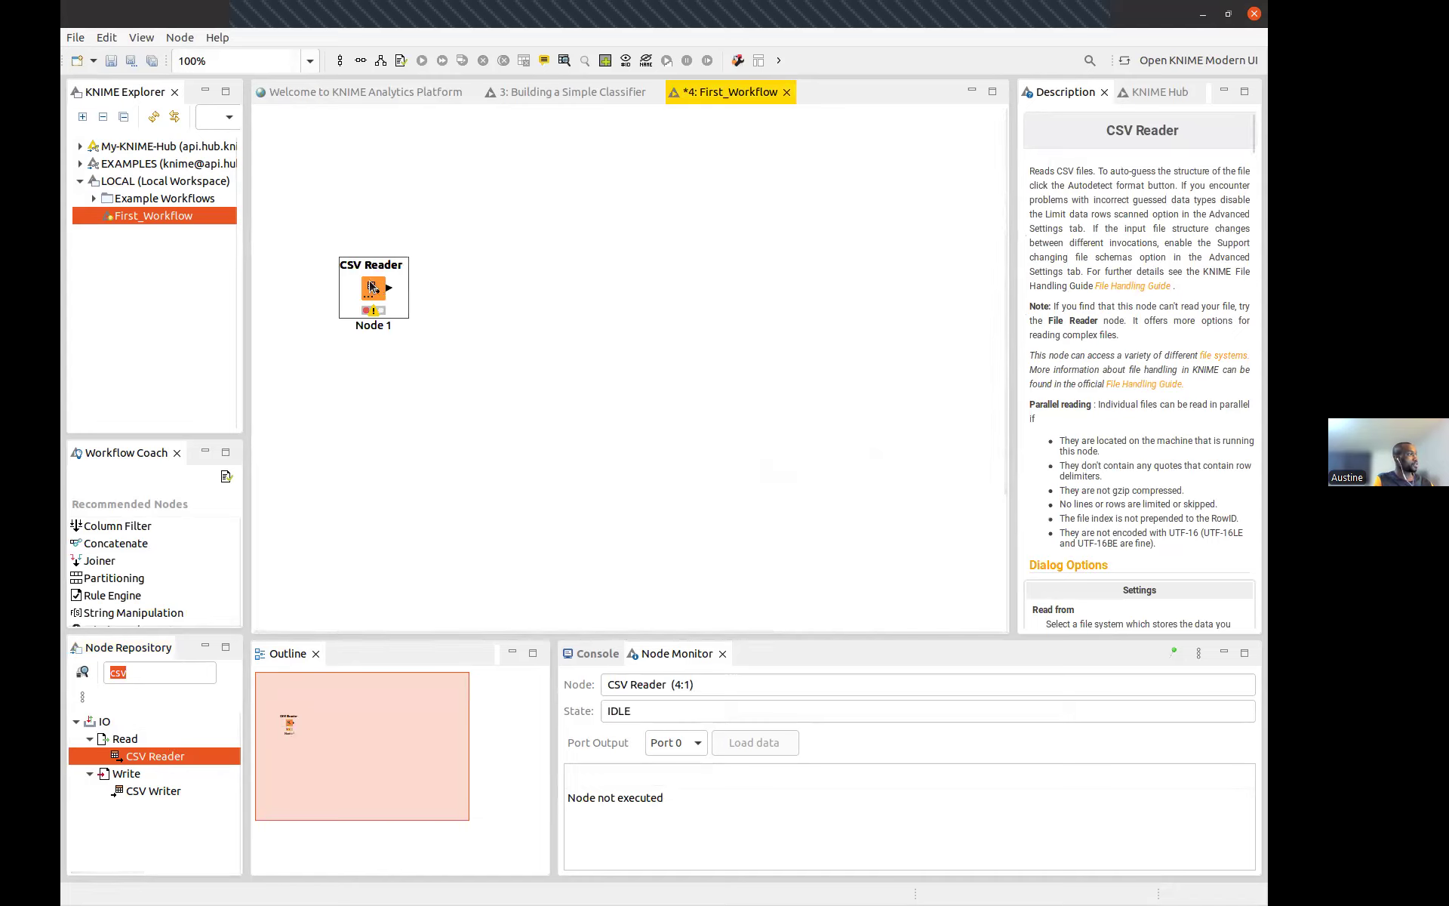
left_click(373, 327)
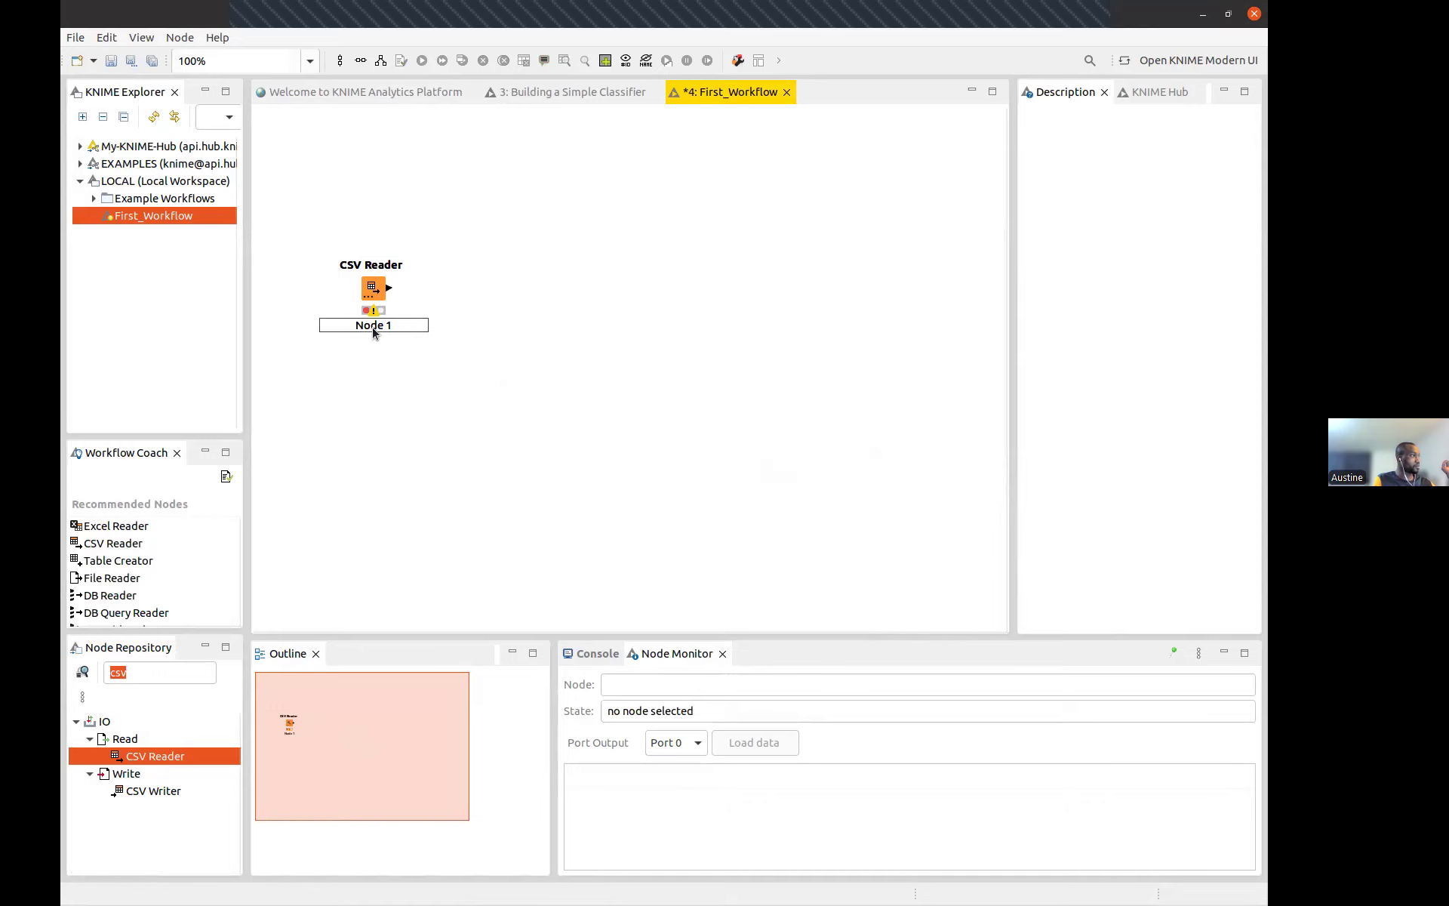
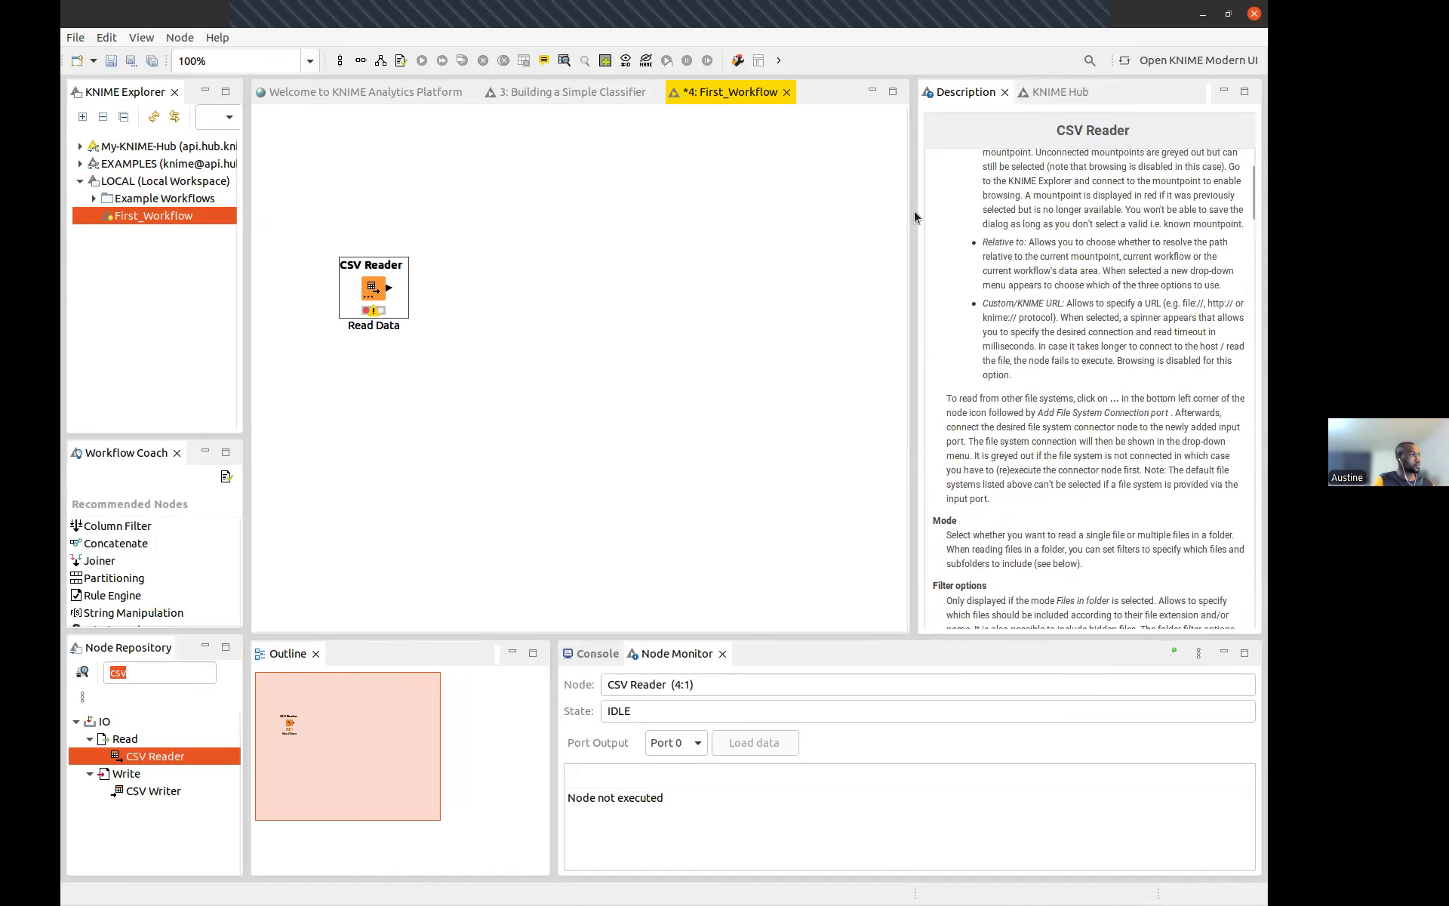
Narrow the node description area to widen the workflow canvas, and look through the available view and node commands
left_click_drag(912, 212, 983, 211)
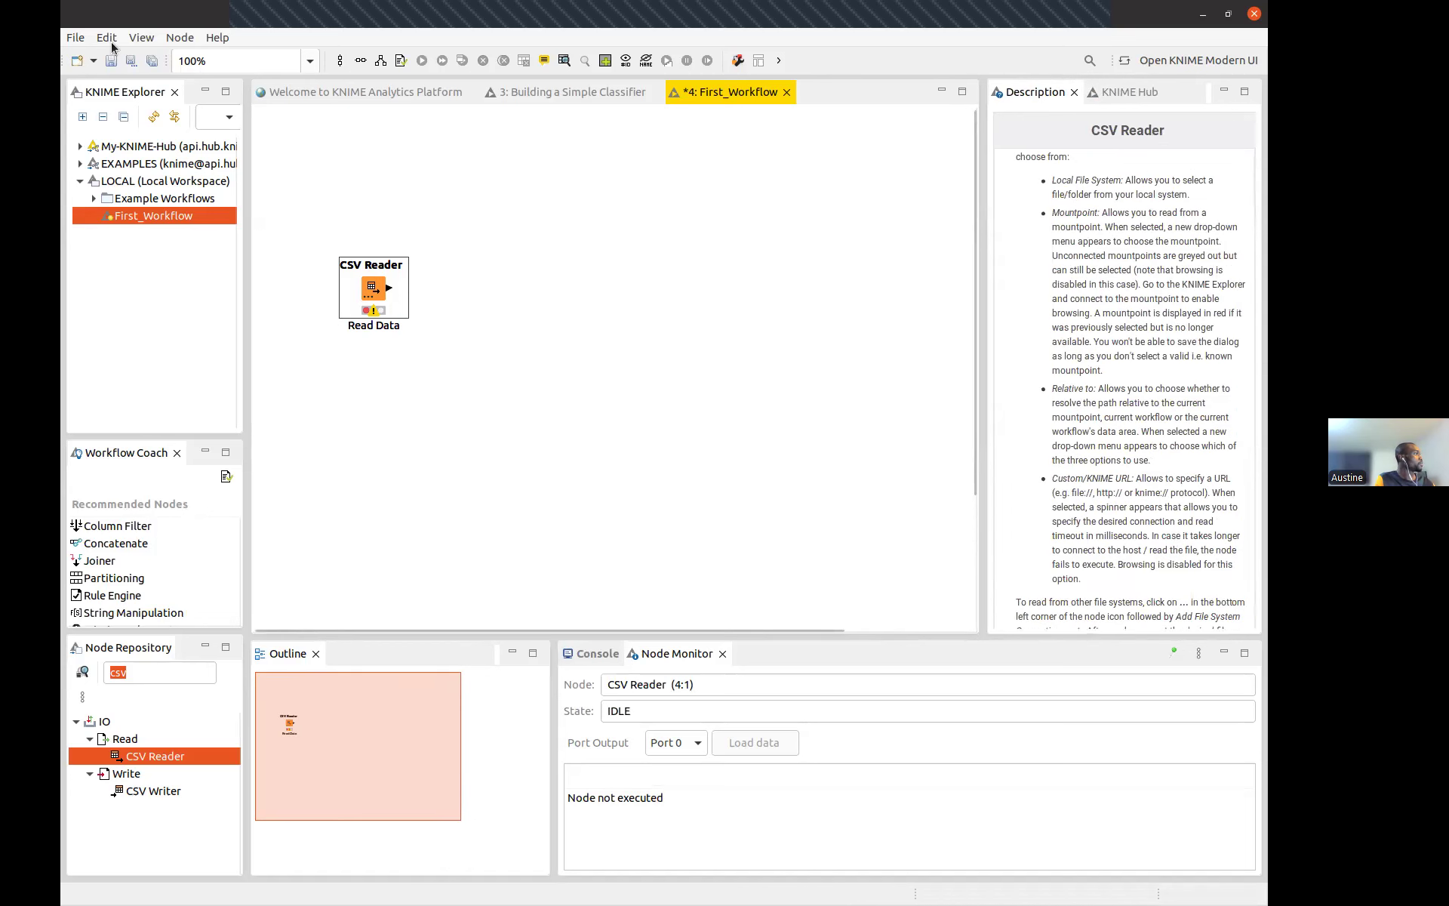
left_click(76, 38)
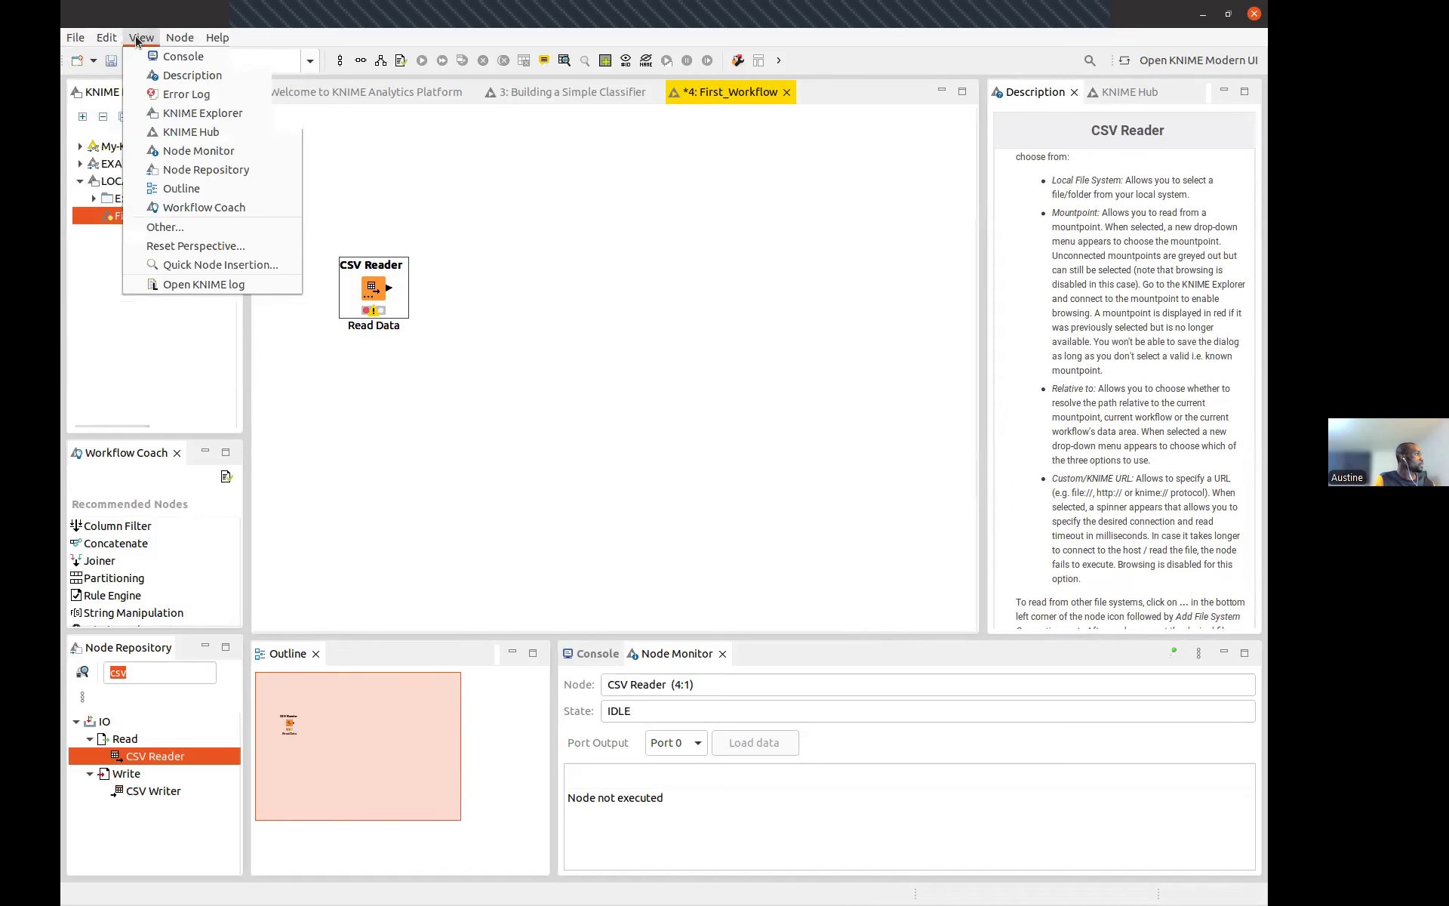
mouse_move(184, 39)
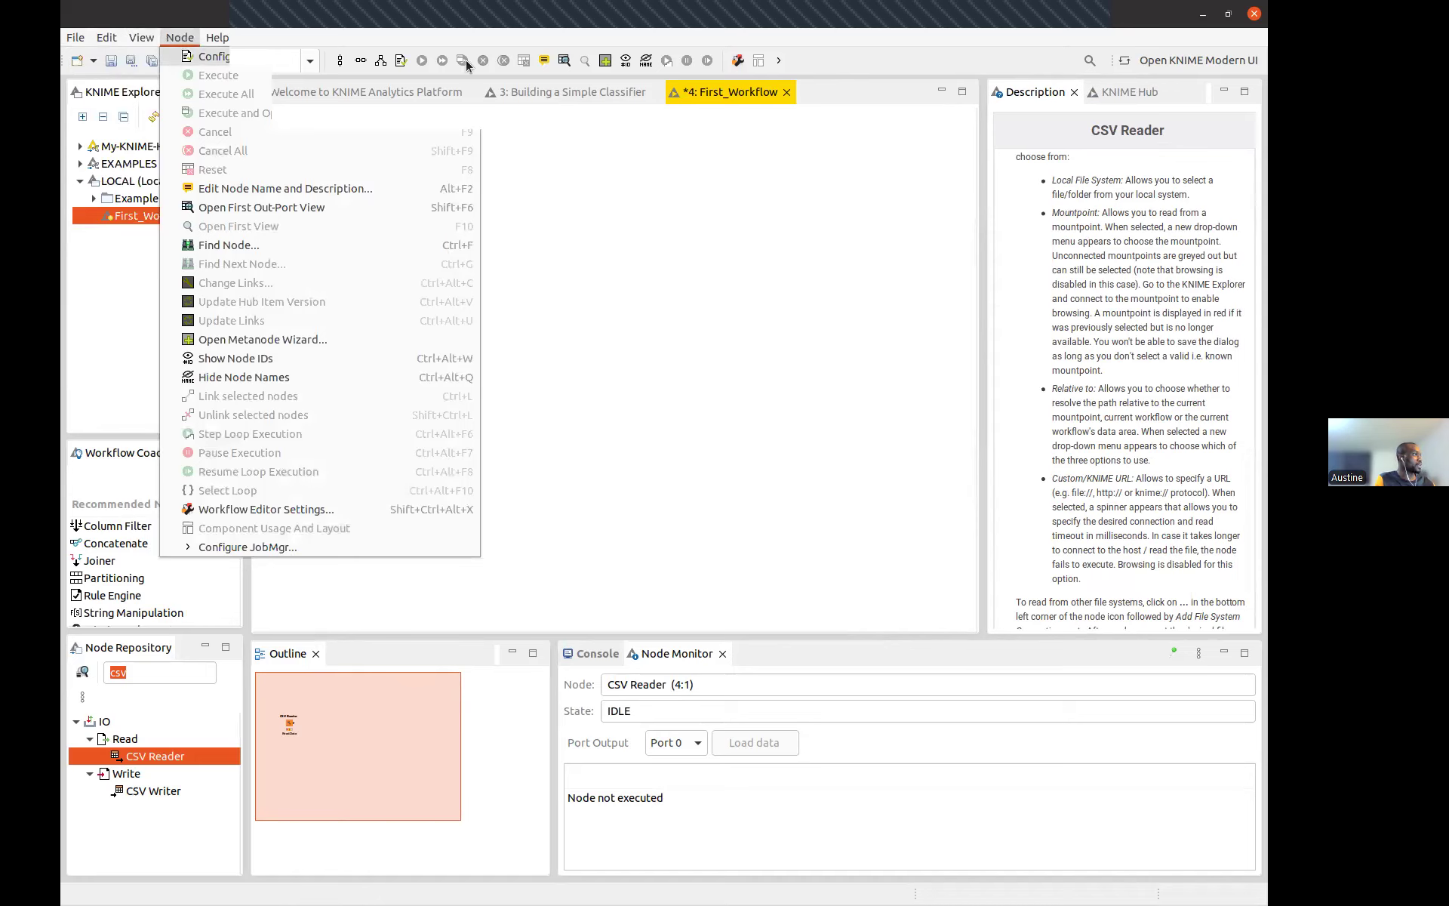
left_click(572, 215)
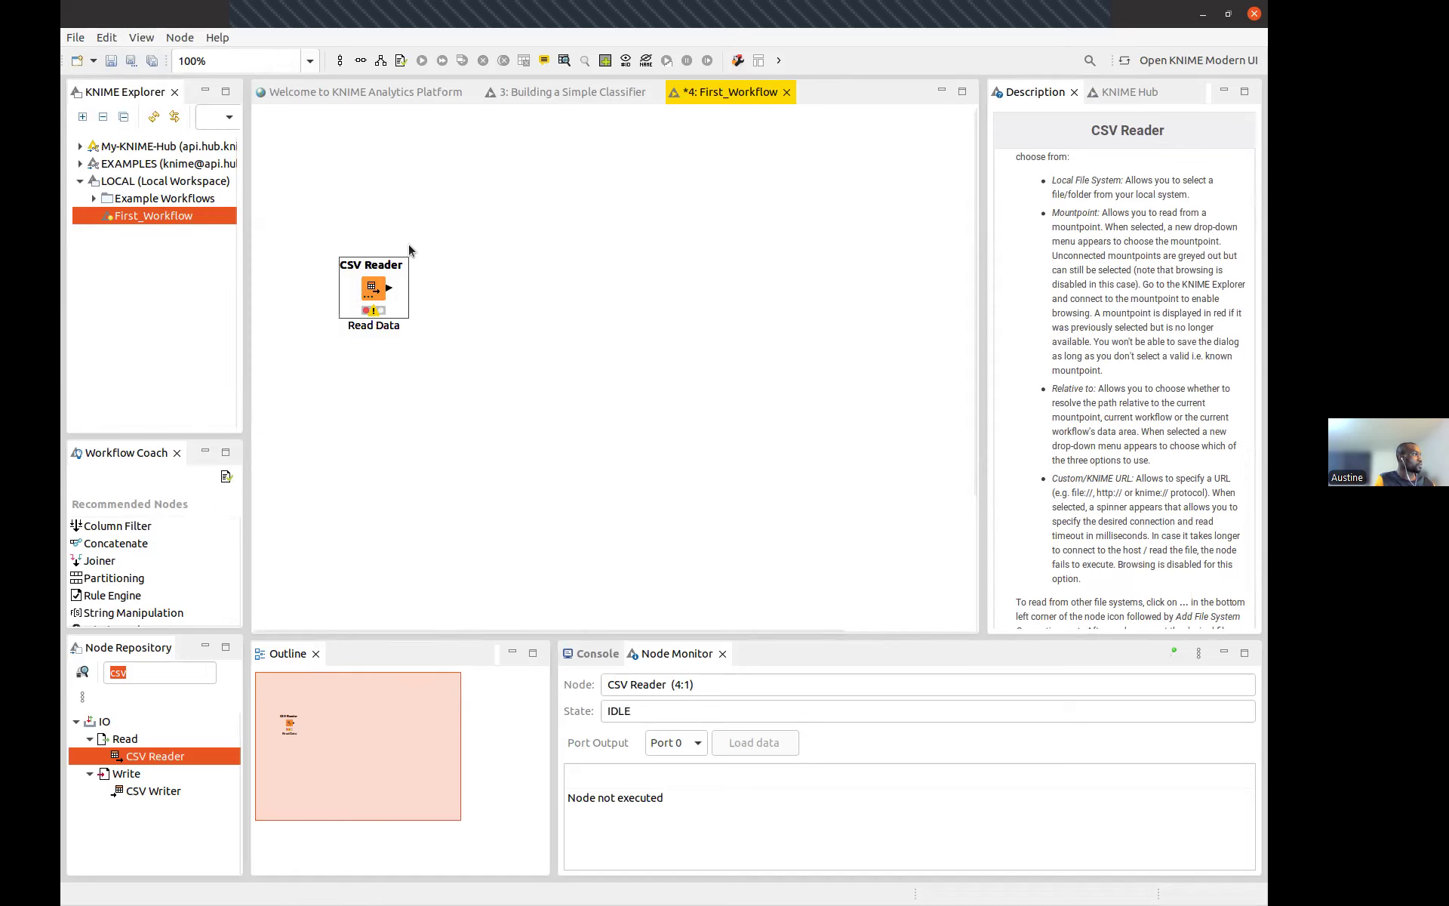
Configure the CSV Reader to read SampleSuperstore.csv from the Documents/KNIME folder and look through its data preview
double_click(375, 290)
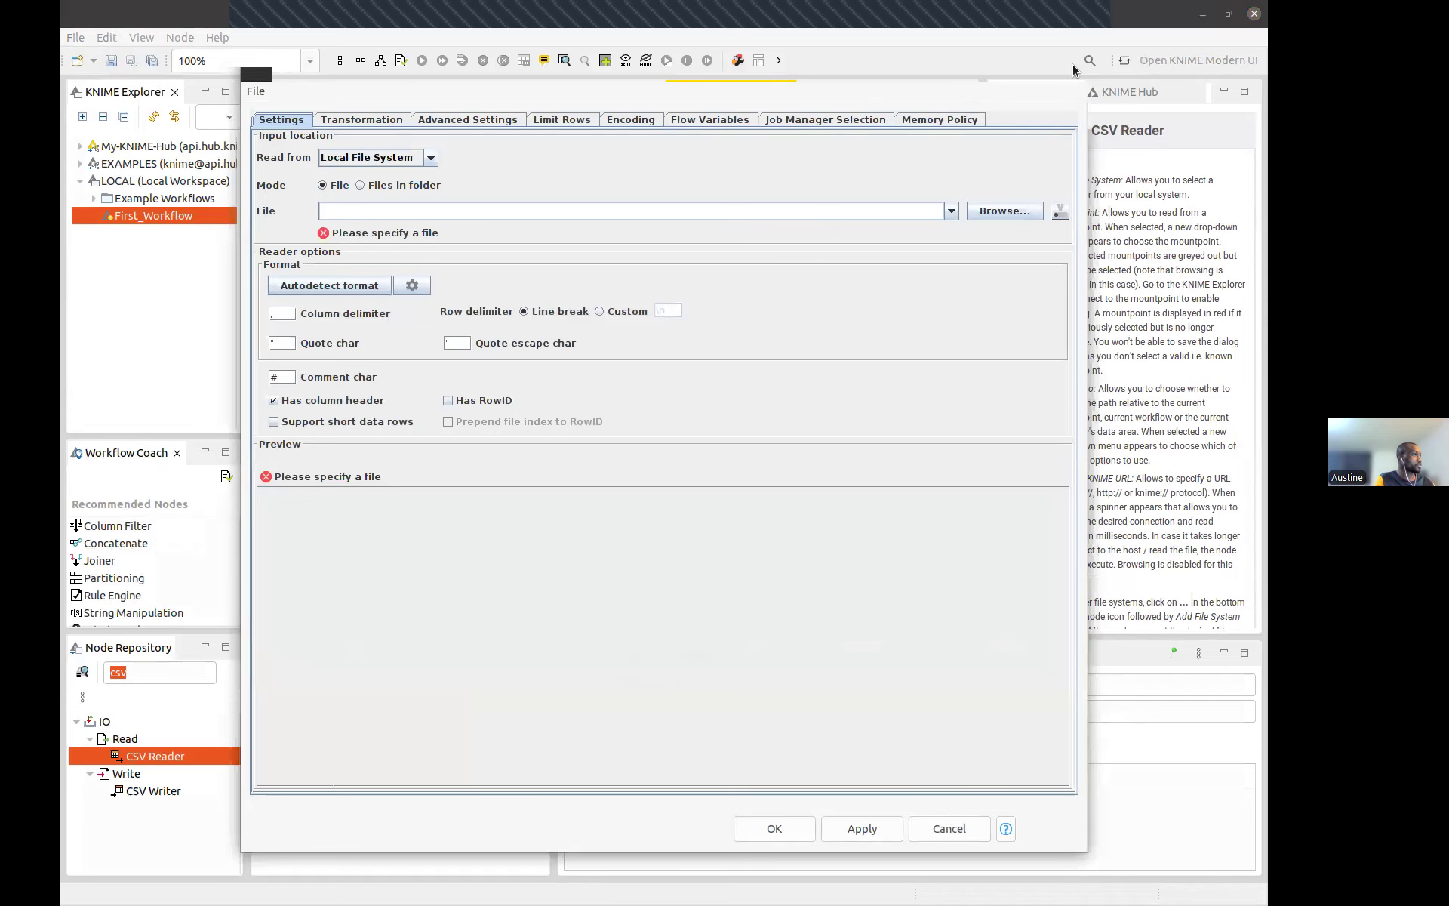
key("Escape")
right_click(371, 289)
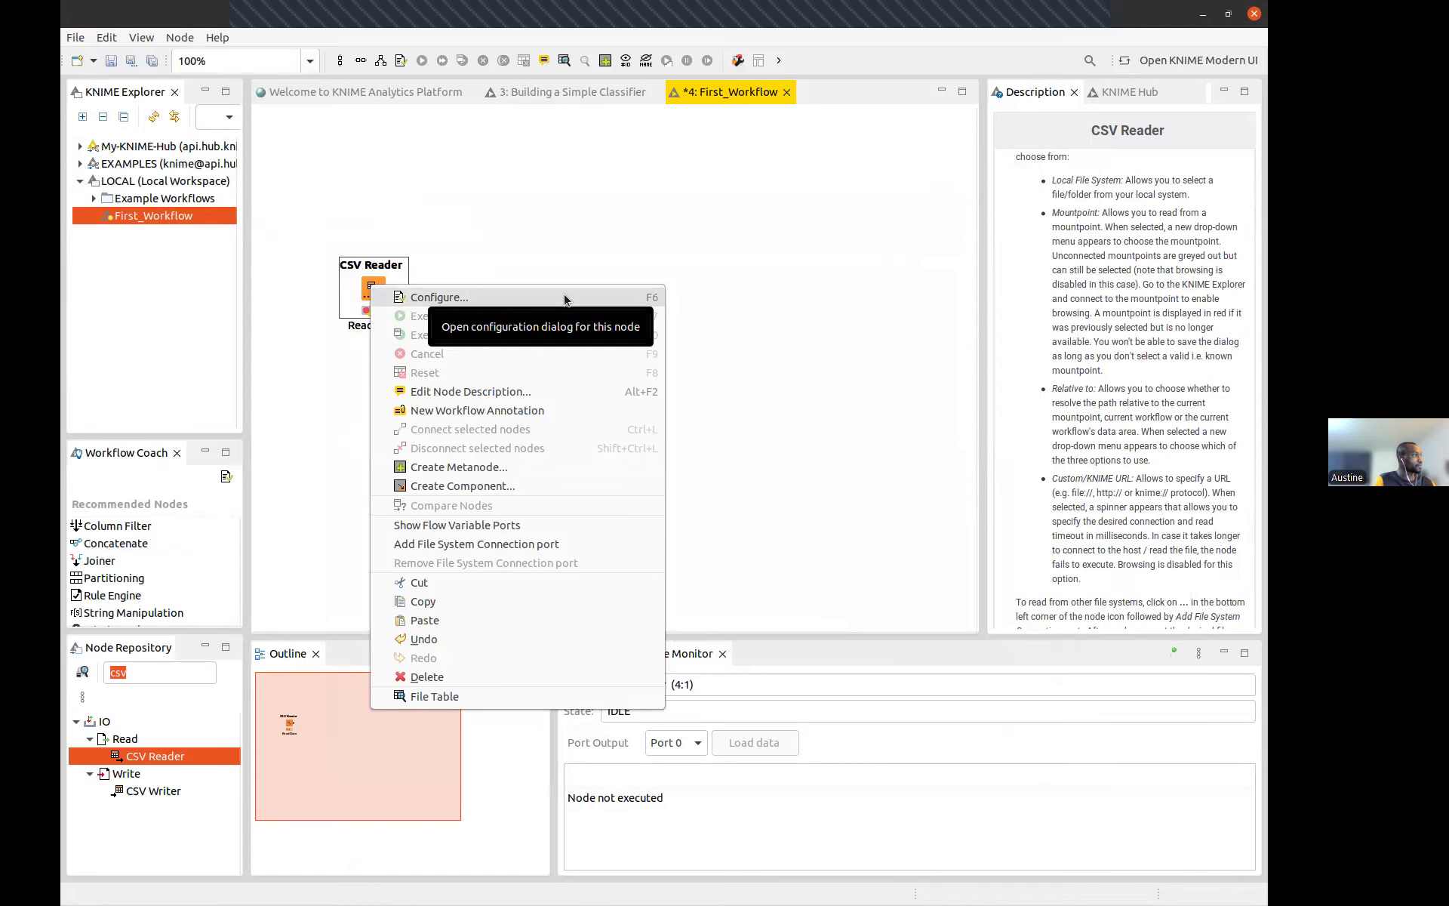
left_click(434, 298)
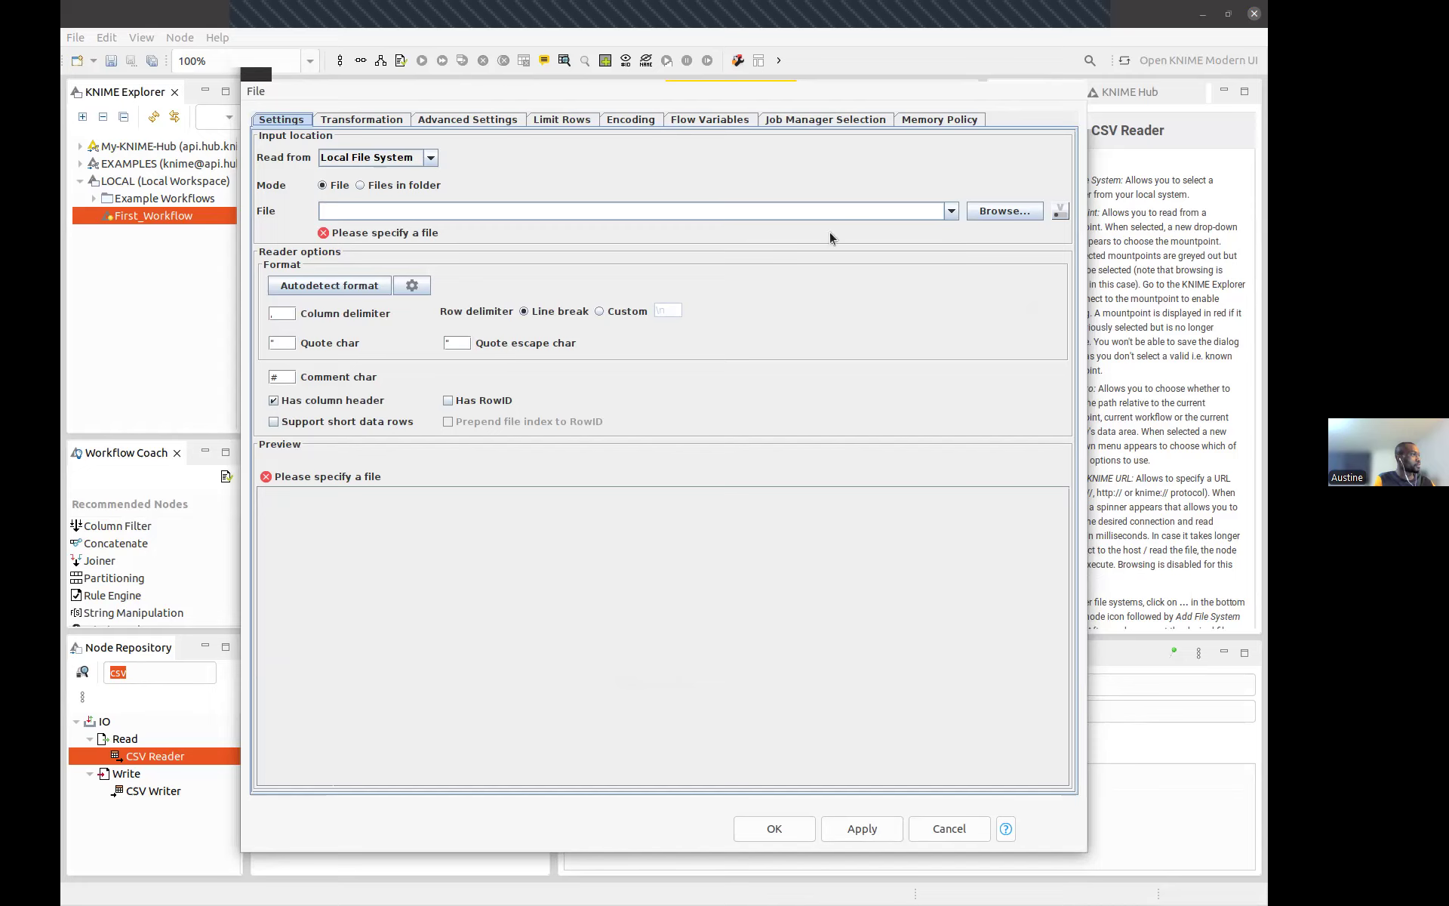
left_click(984, 216)
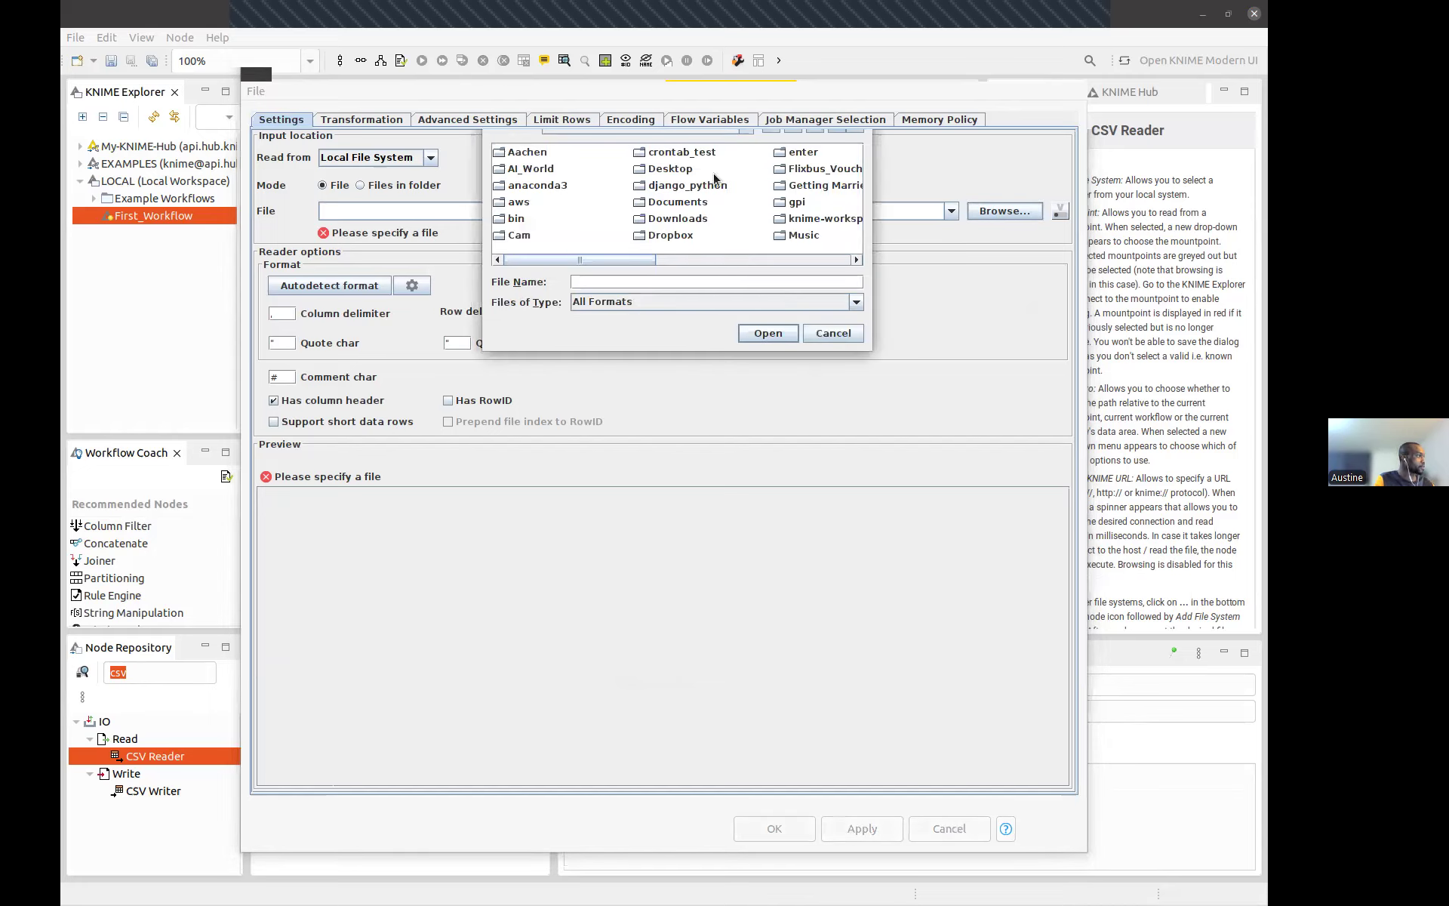
double_click(674, 202)
double_click(520, 171)
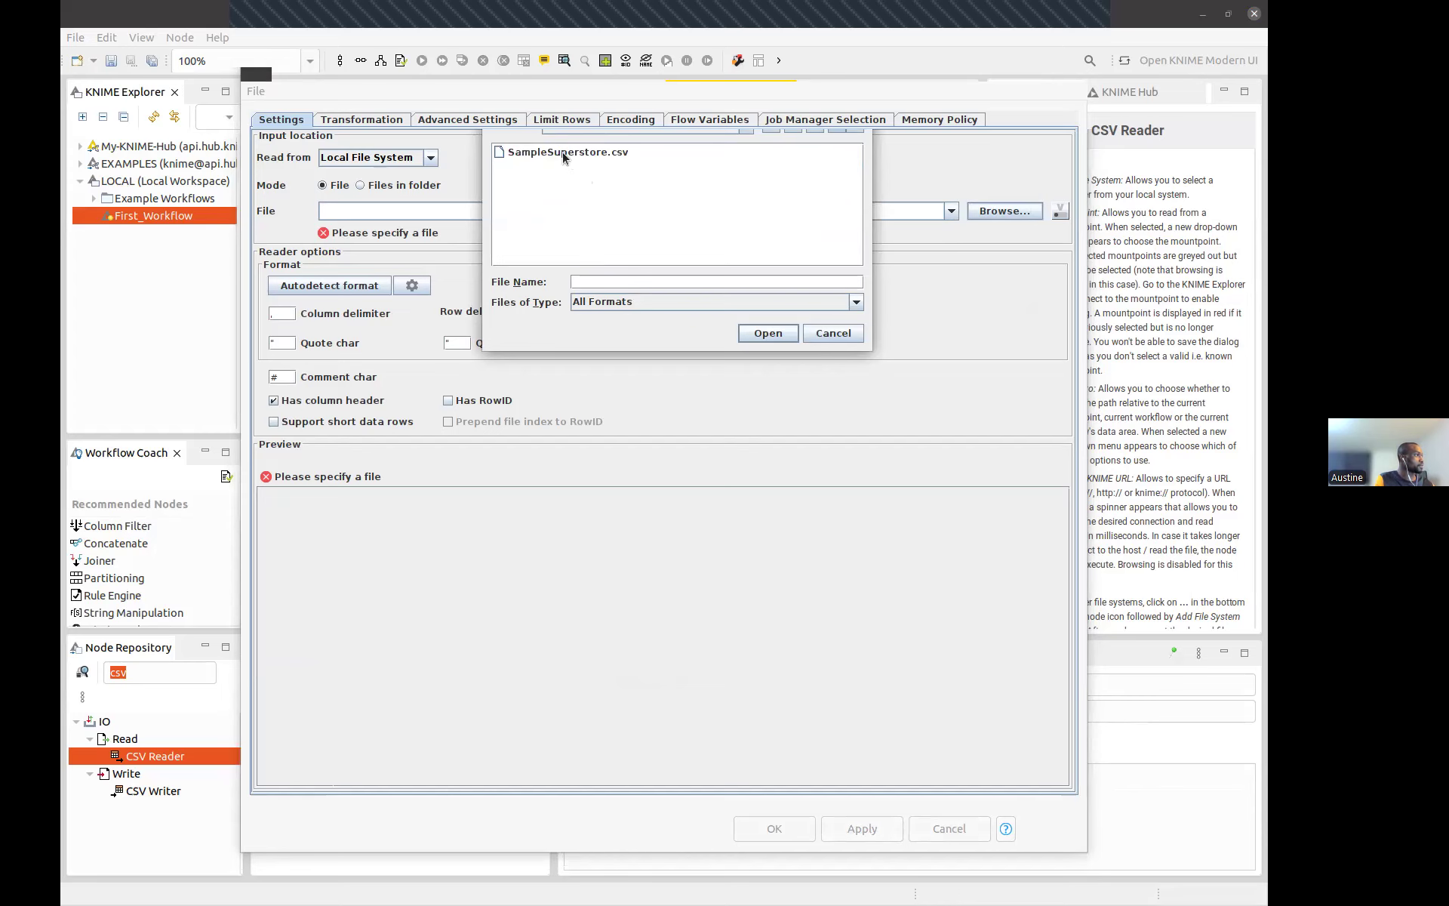
left_click(558, 153)
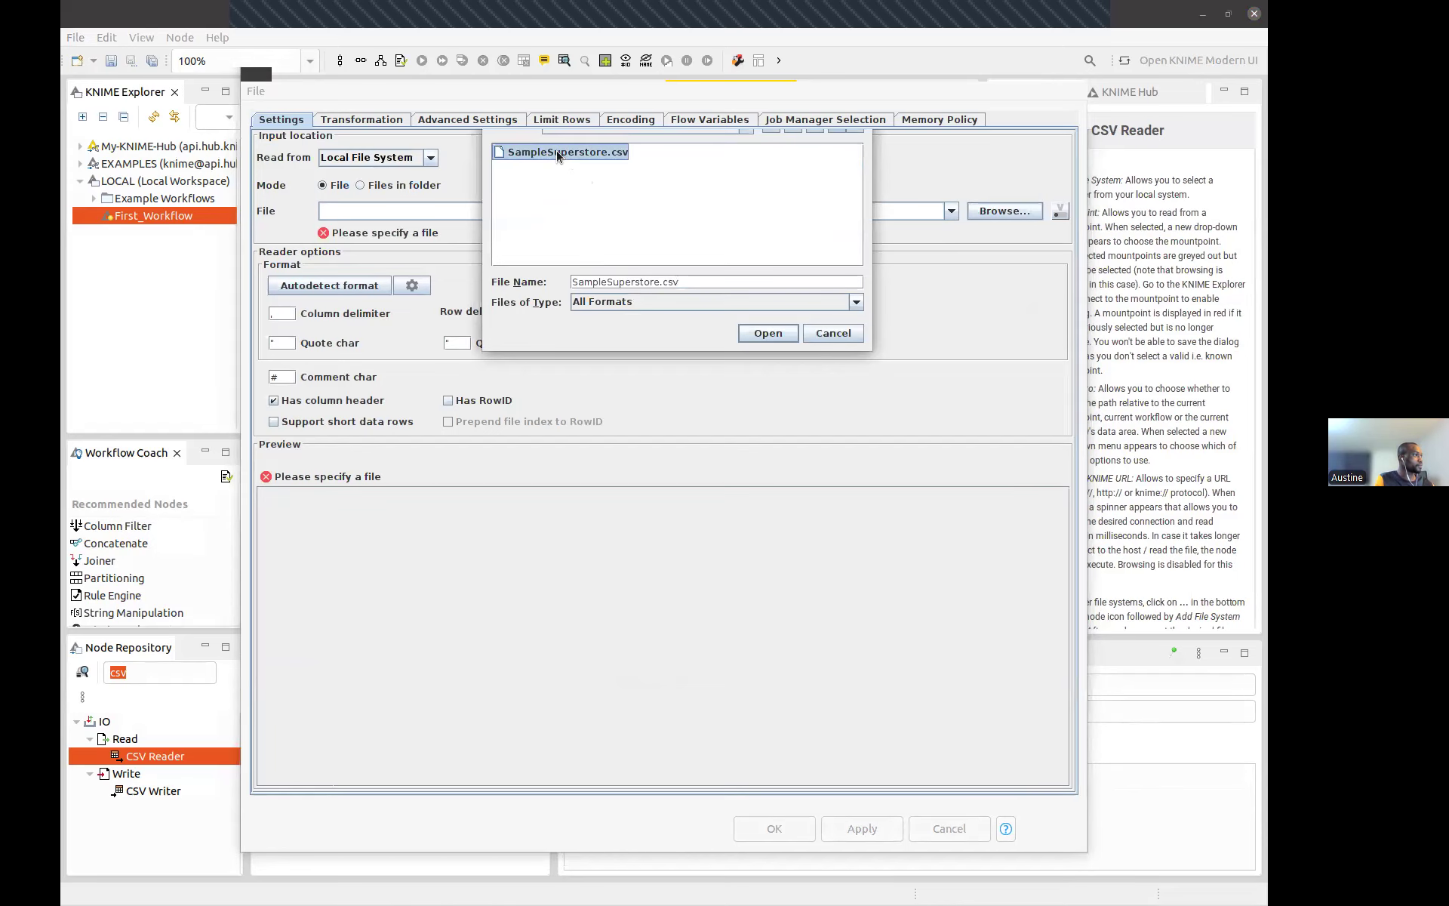
left_click(753, 333)
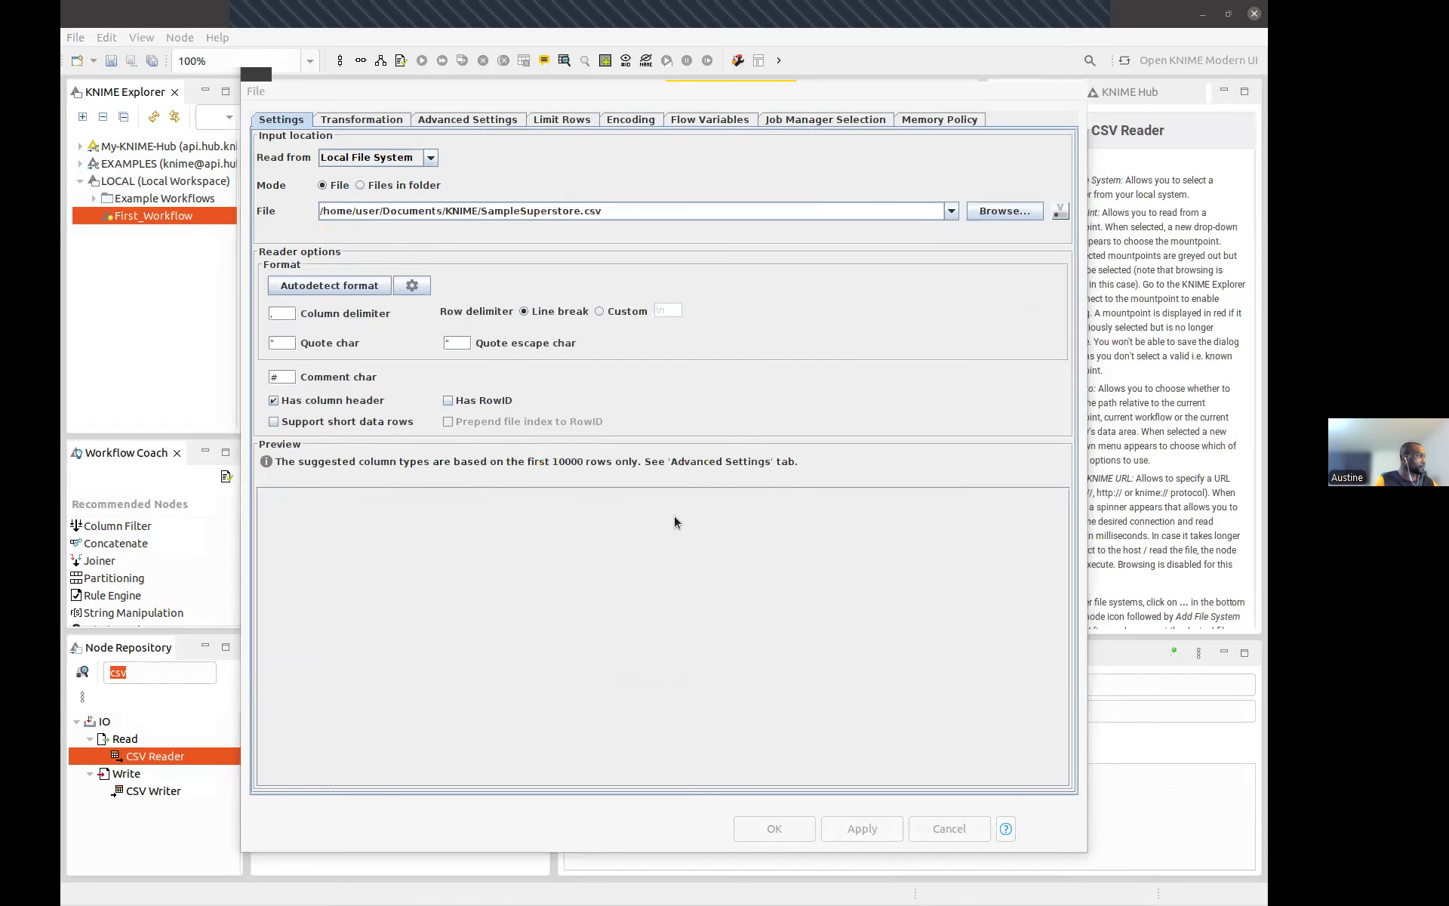
scroll(655, 627, "down", 15)
scroll(655, 627, "up", 15)
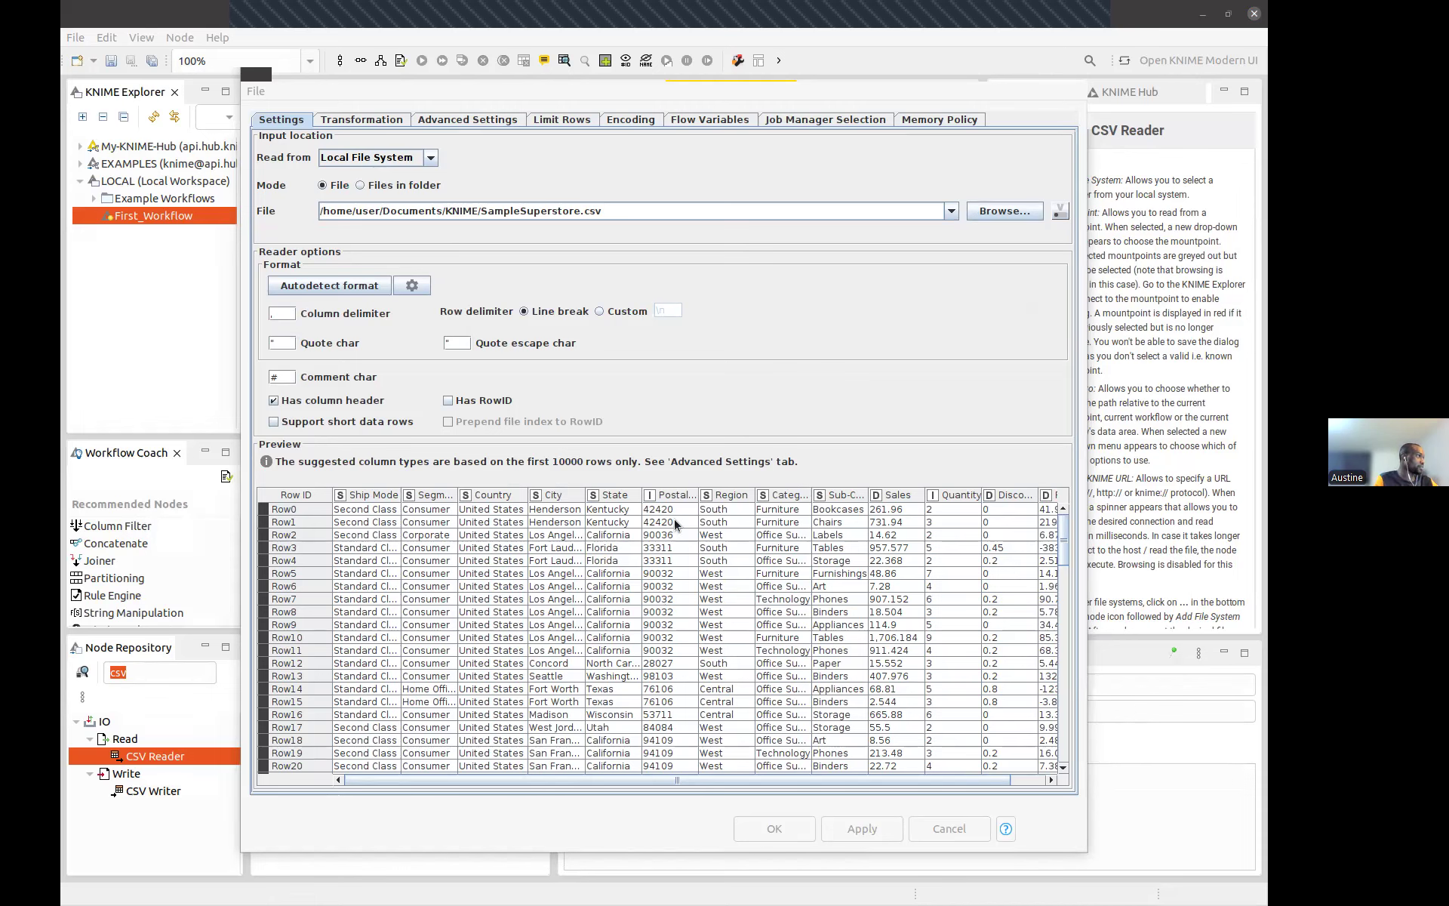
Change the Postal Code column's type to String in the CSV Reader's column transformations
left_click(360, 121)
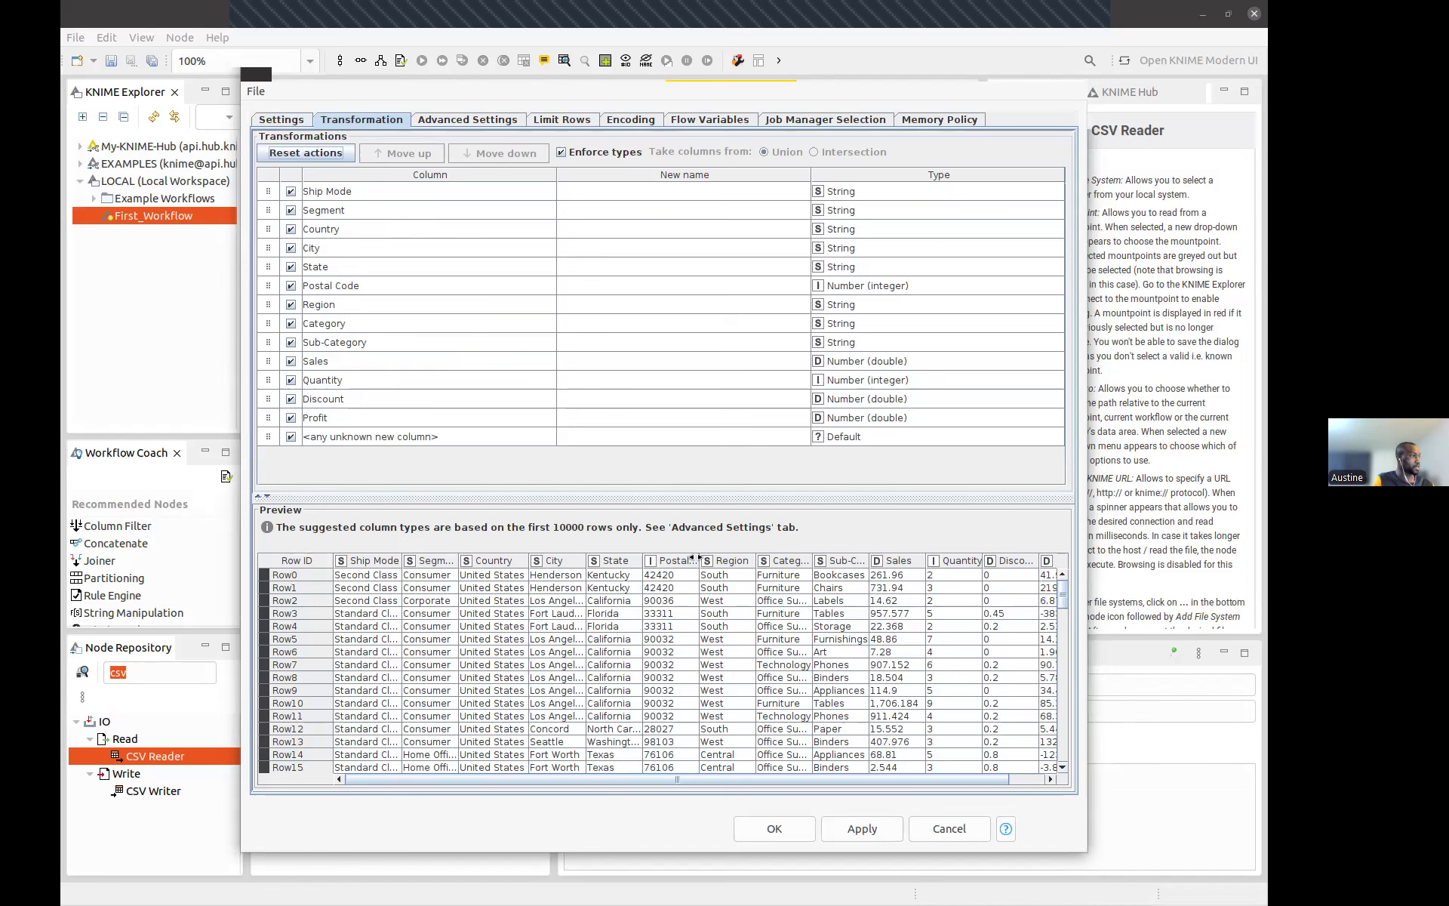
left_click_drag(692, 560, 727, 559)
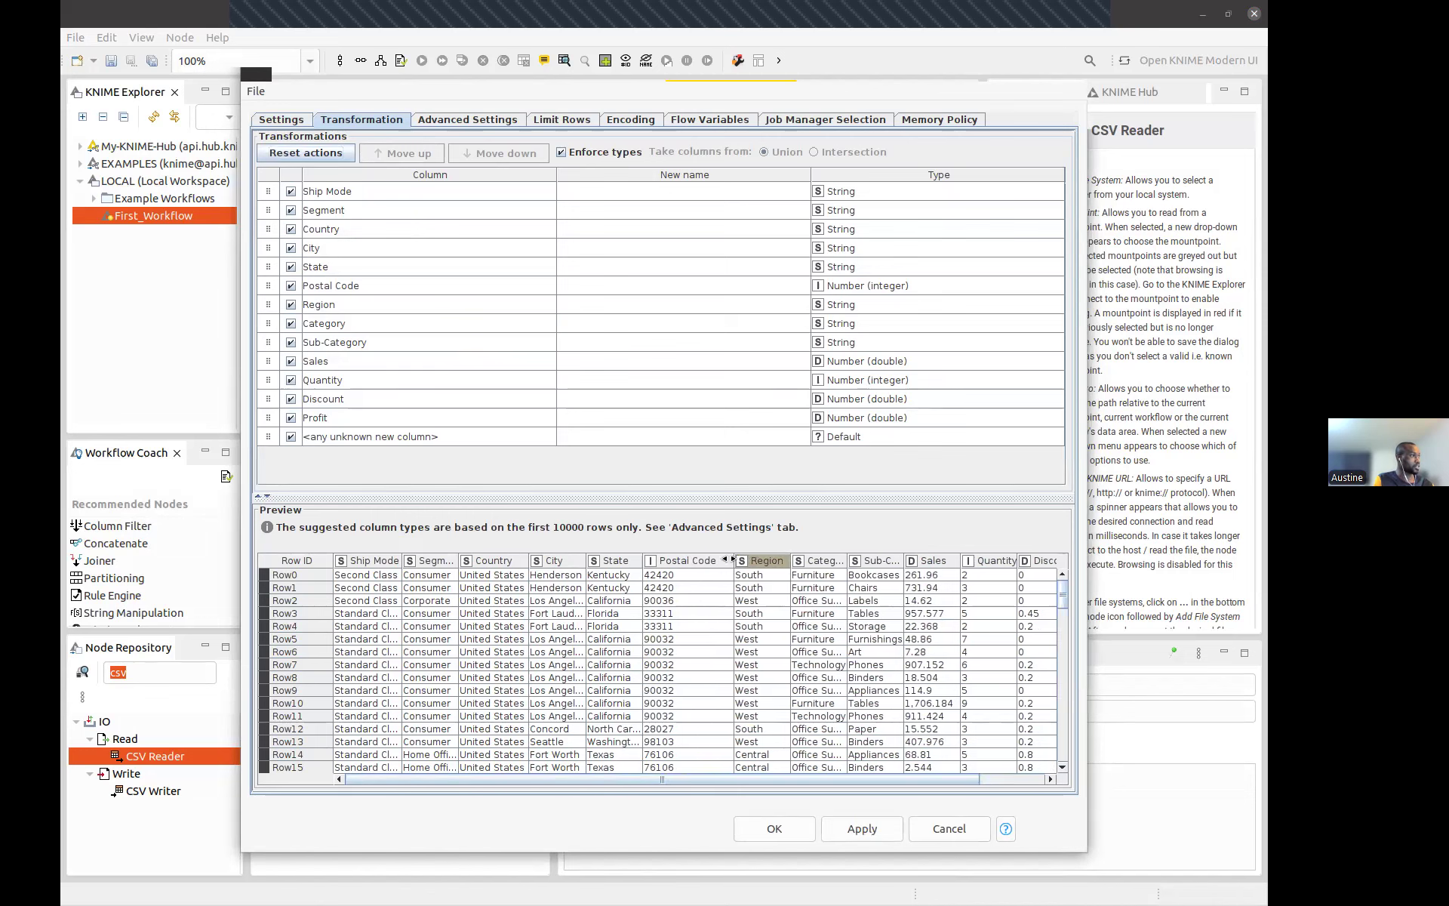
left_click(836, 290)
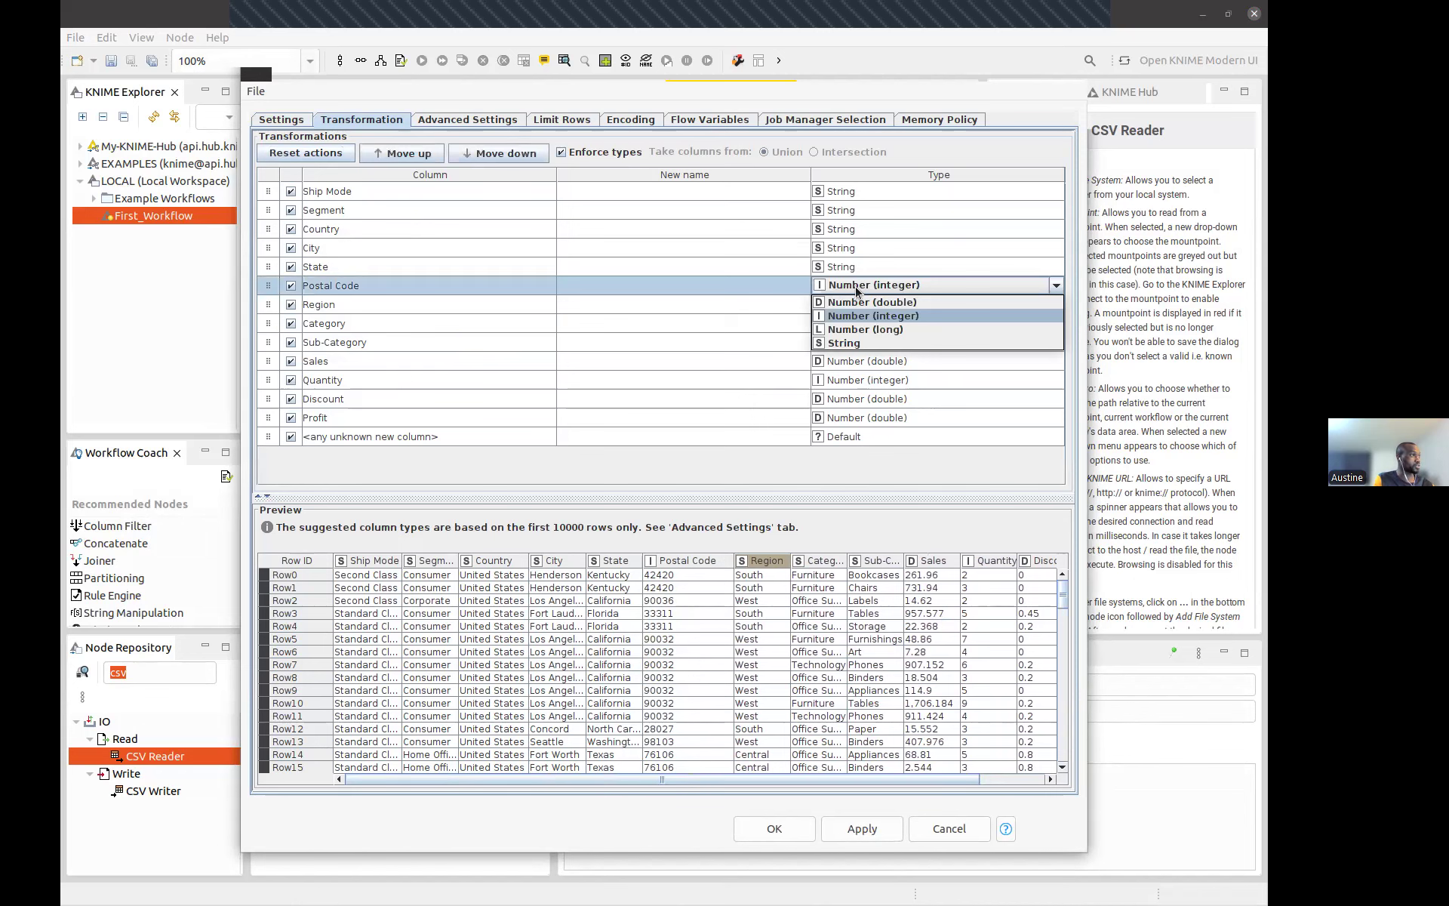
left_click(859, 344)
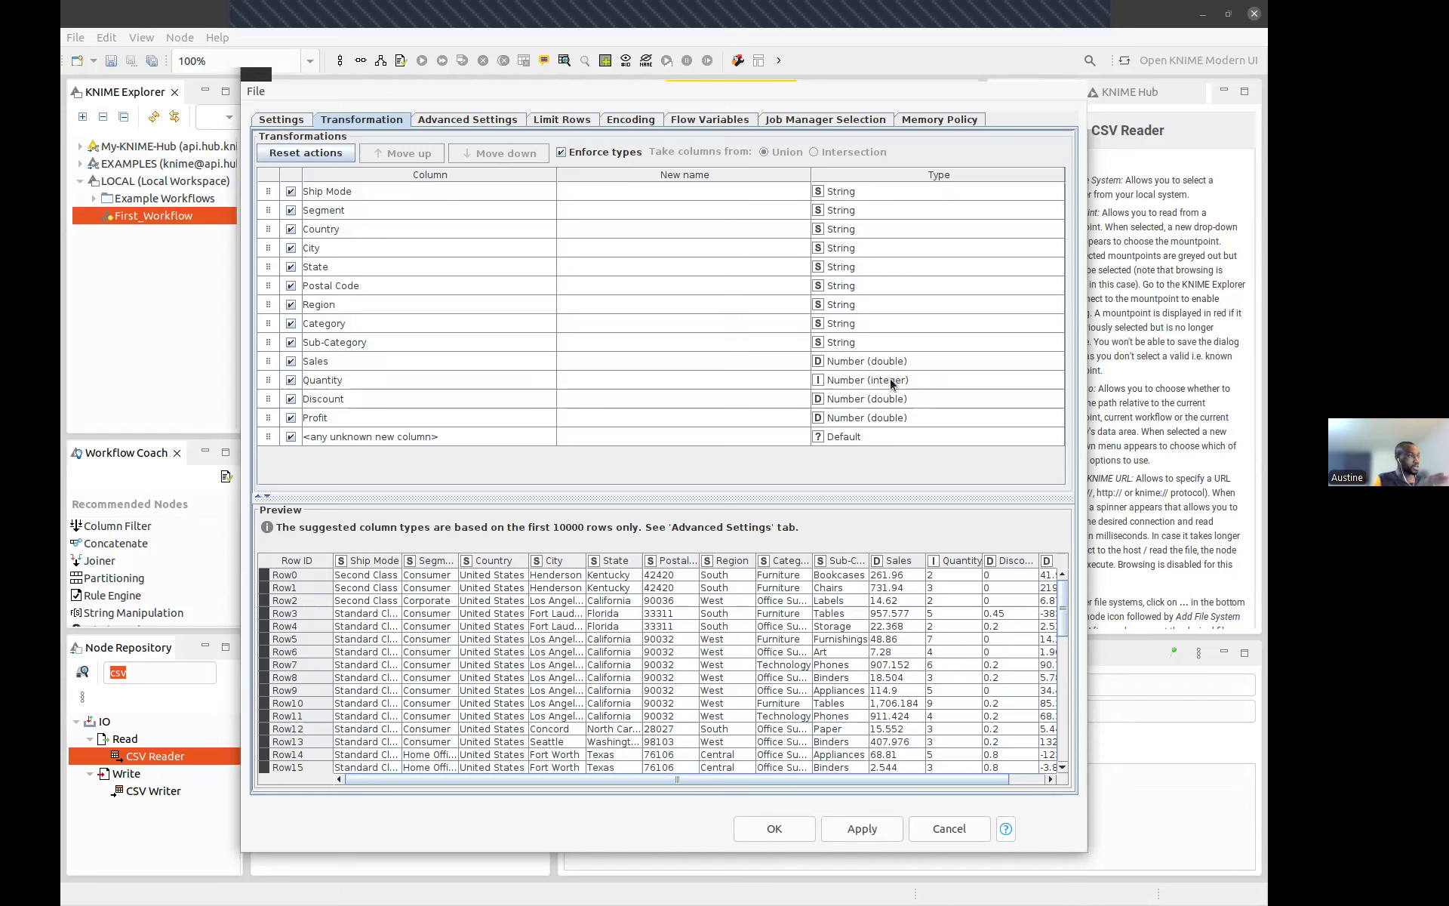
Examine which data types are offered for the Profit, Sub-Category, Category and Postal Code columns
left_click(862, 362)
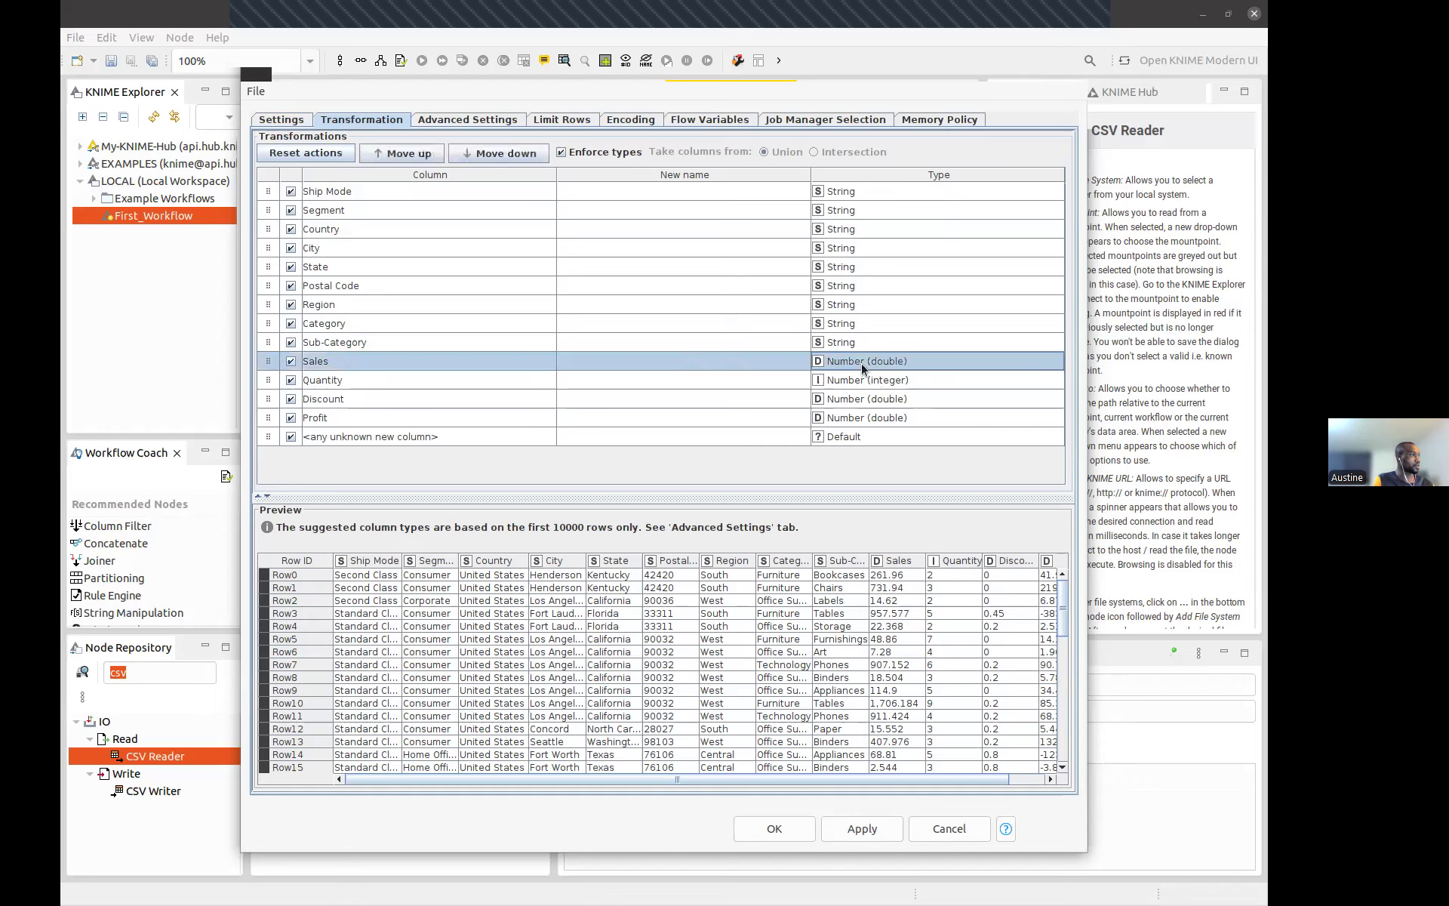
left_click(866, 410)
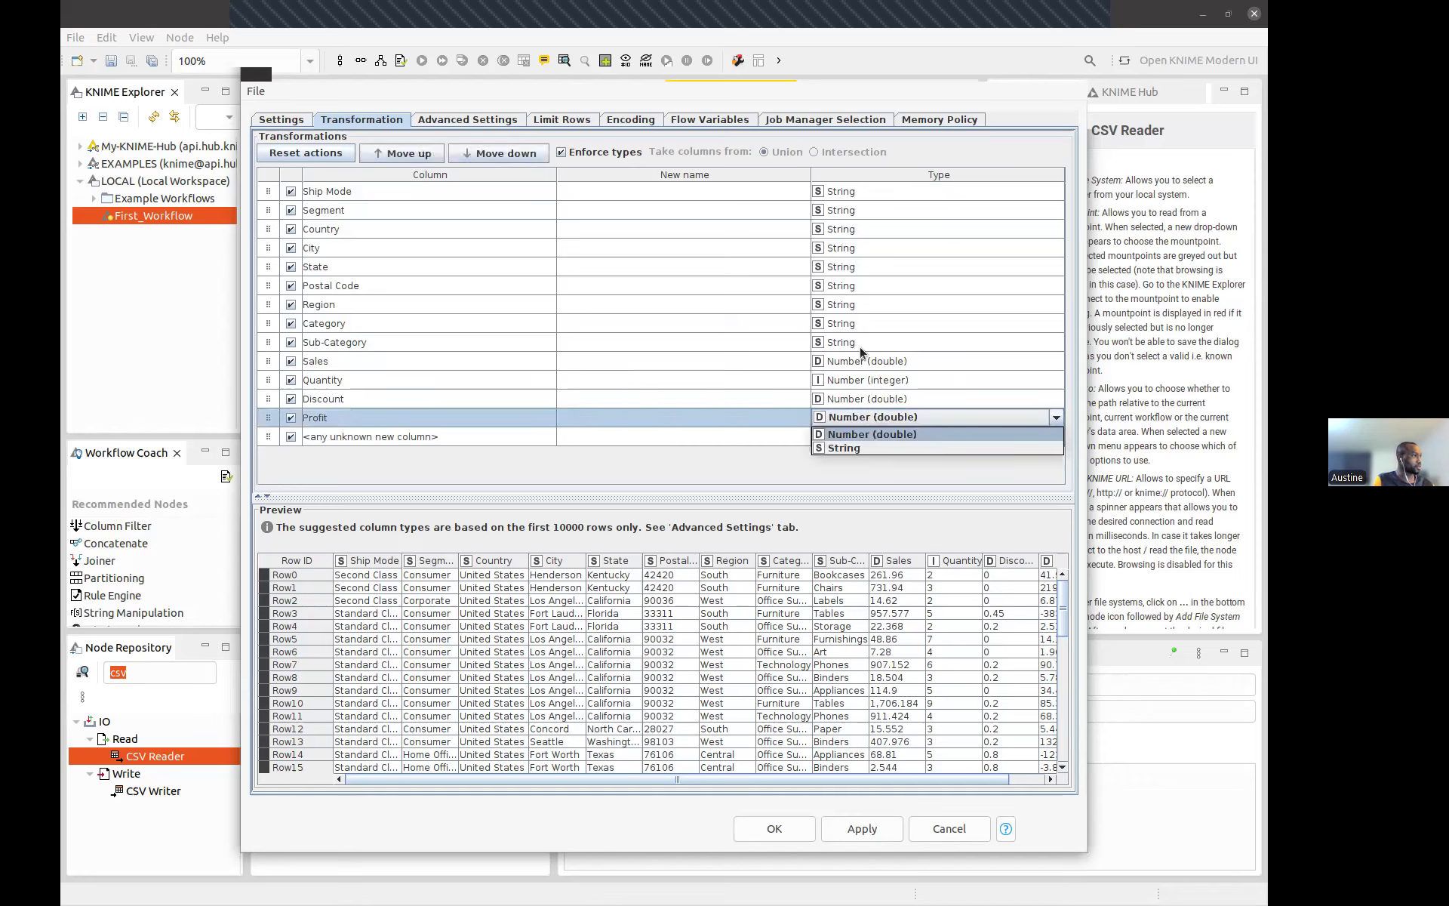
left_click(853, 342)
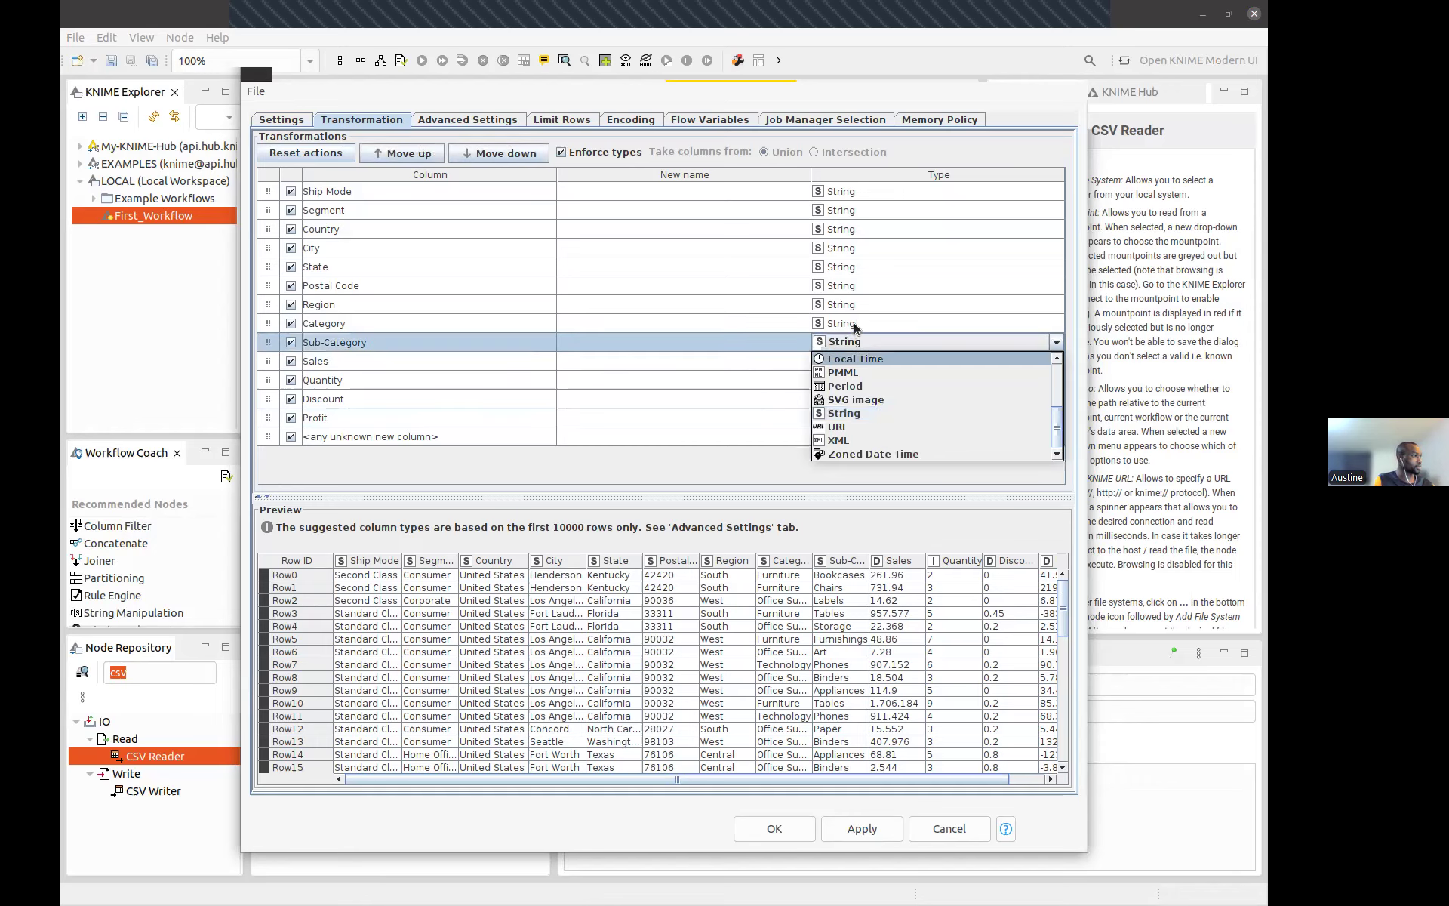
left_click(853, 323)
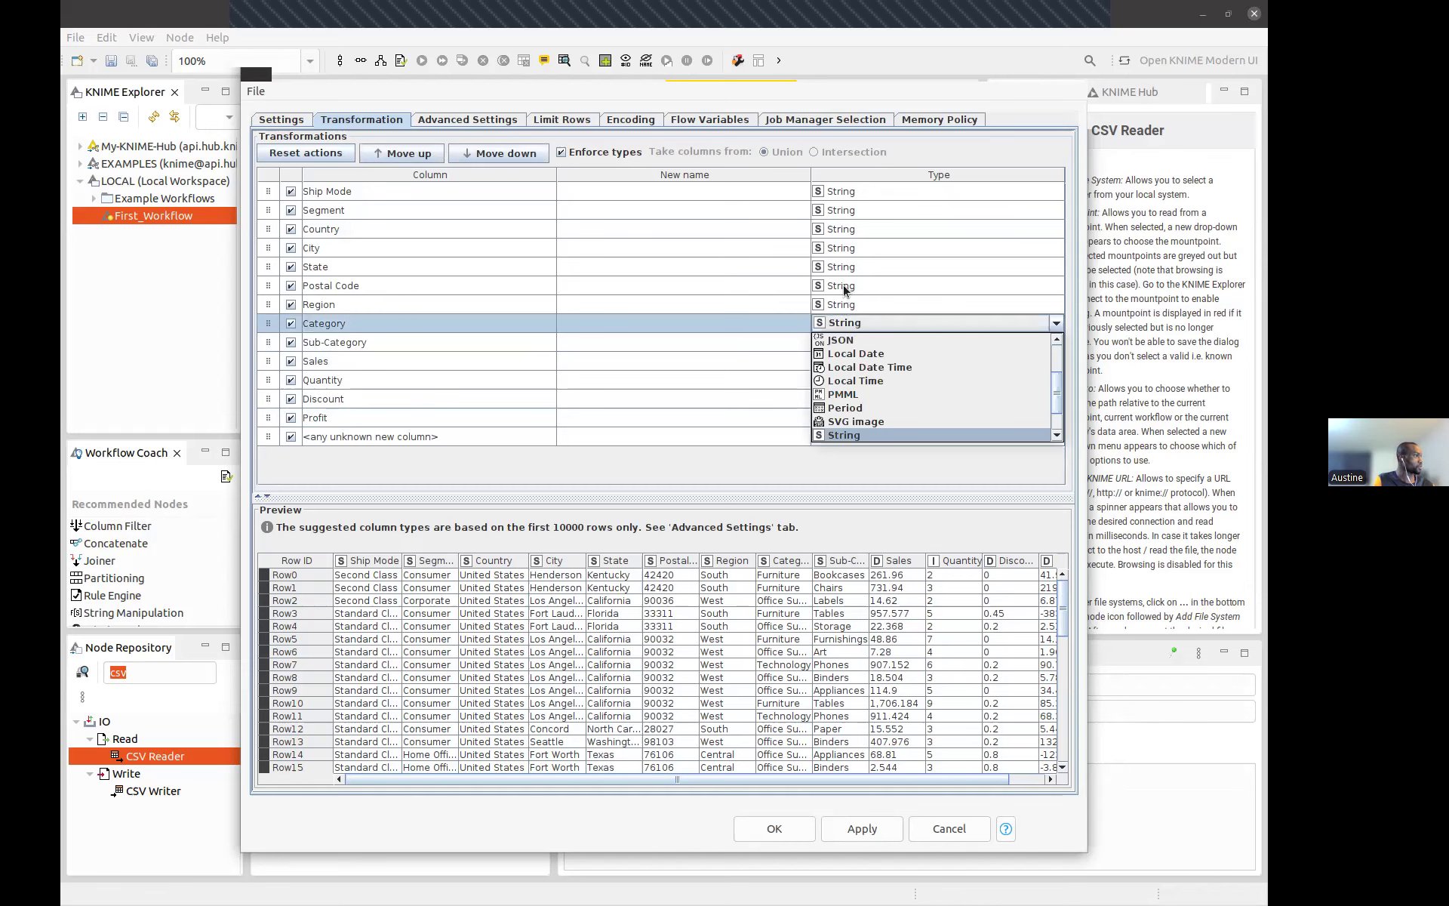
left_click(843, 288)
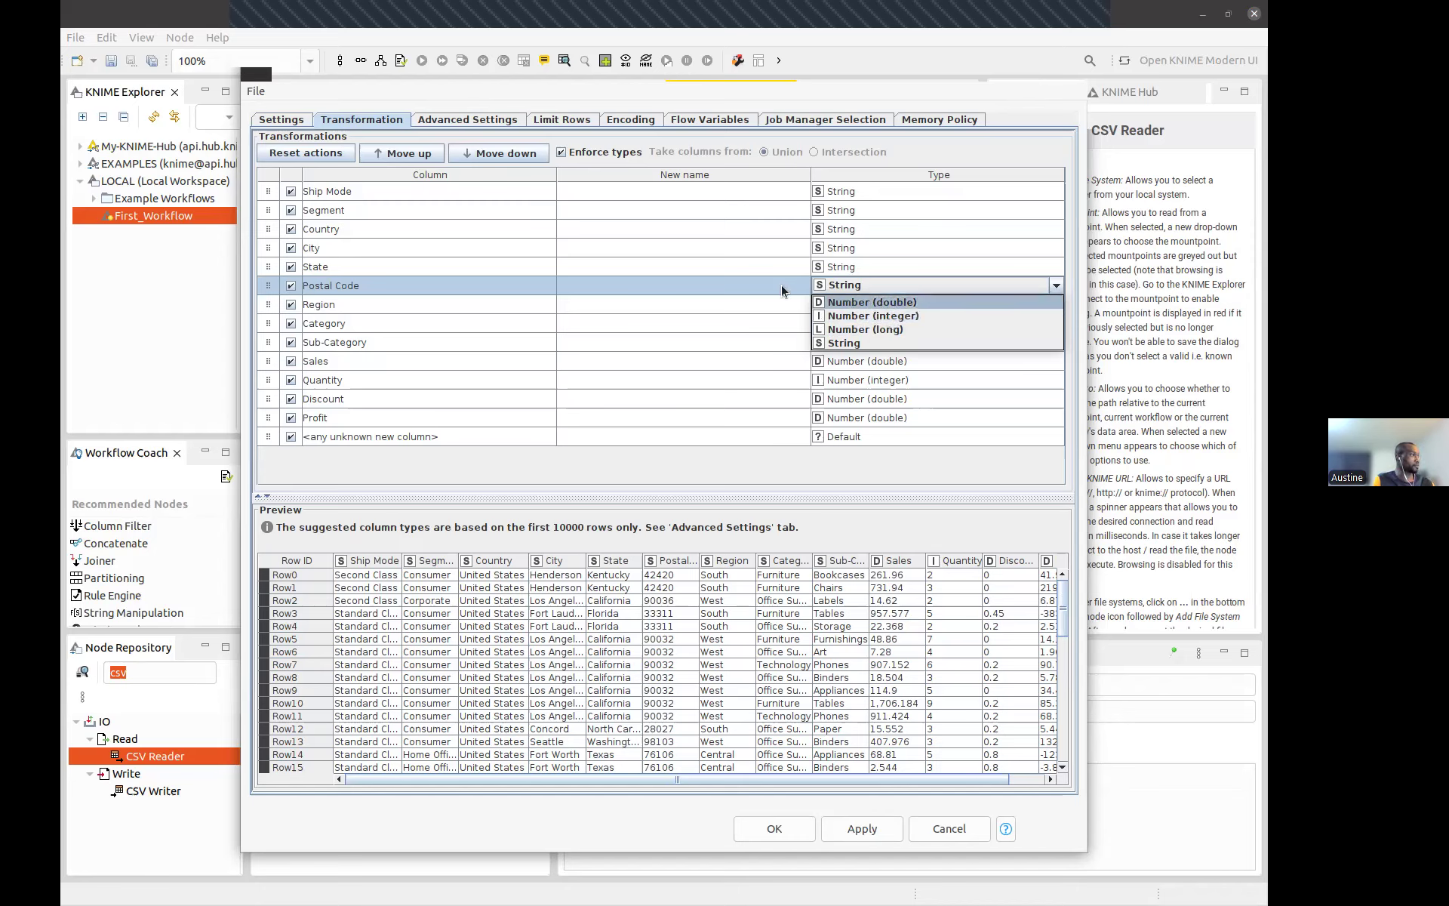
left_click(893, 148)
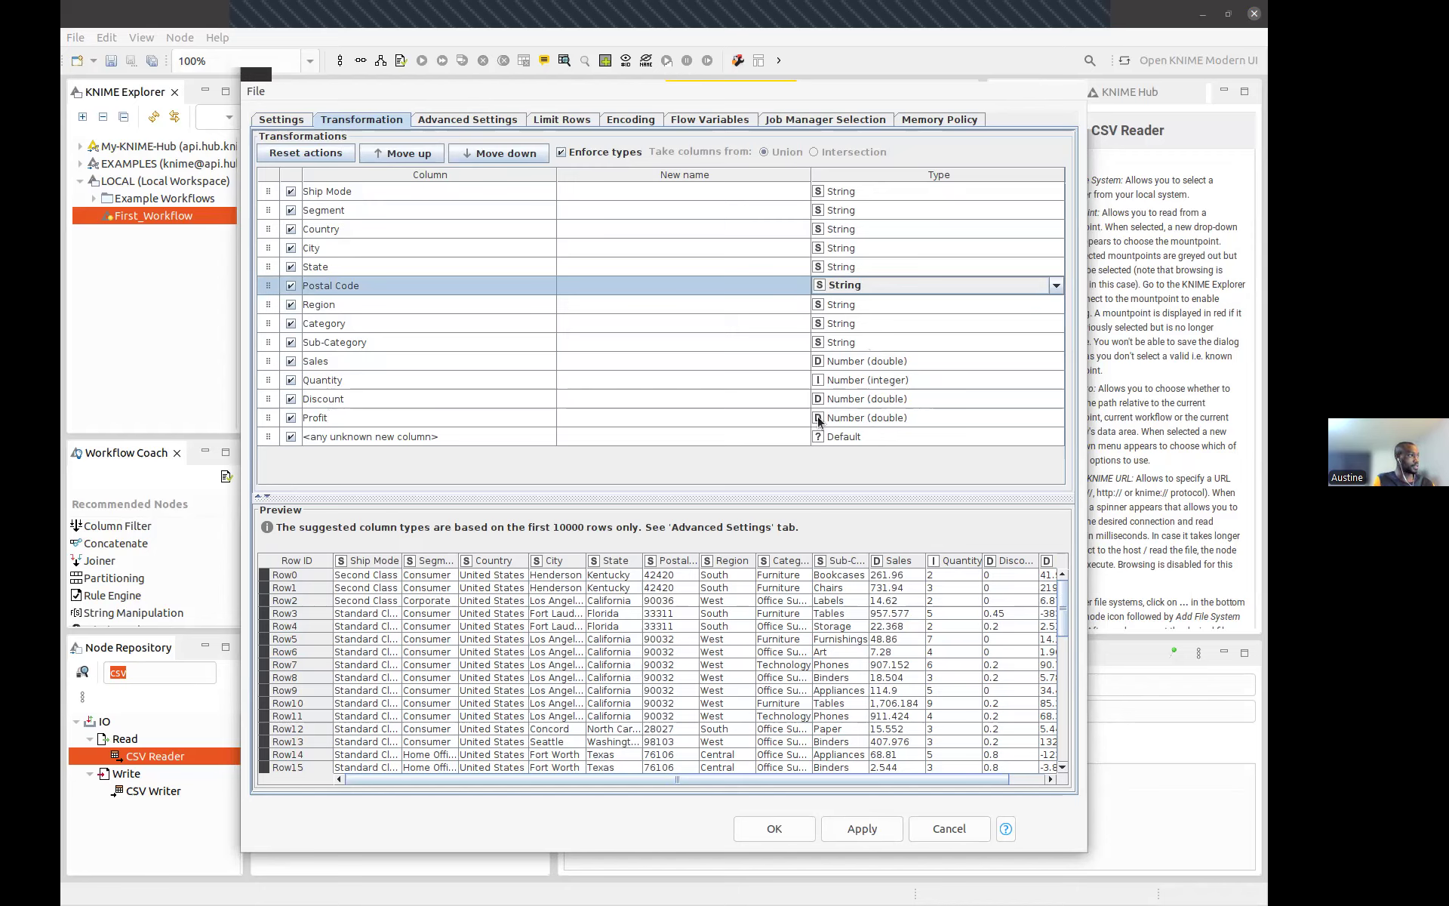
Review the CSV Reader's advanced, row limit and encoding settings, and accept the node configuration
left_click(468, 121)
left_click(379, 121)
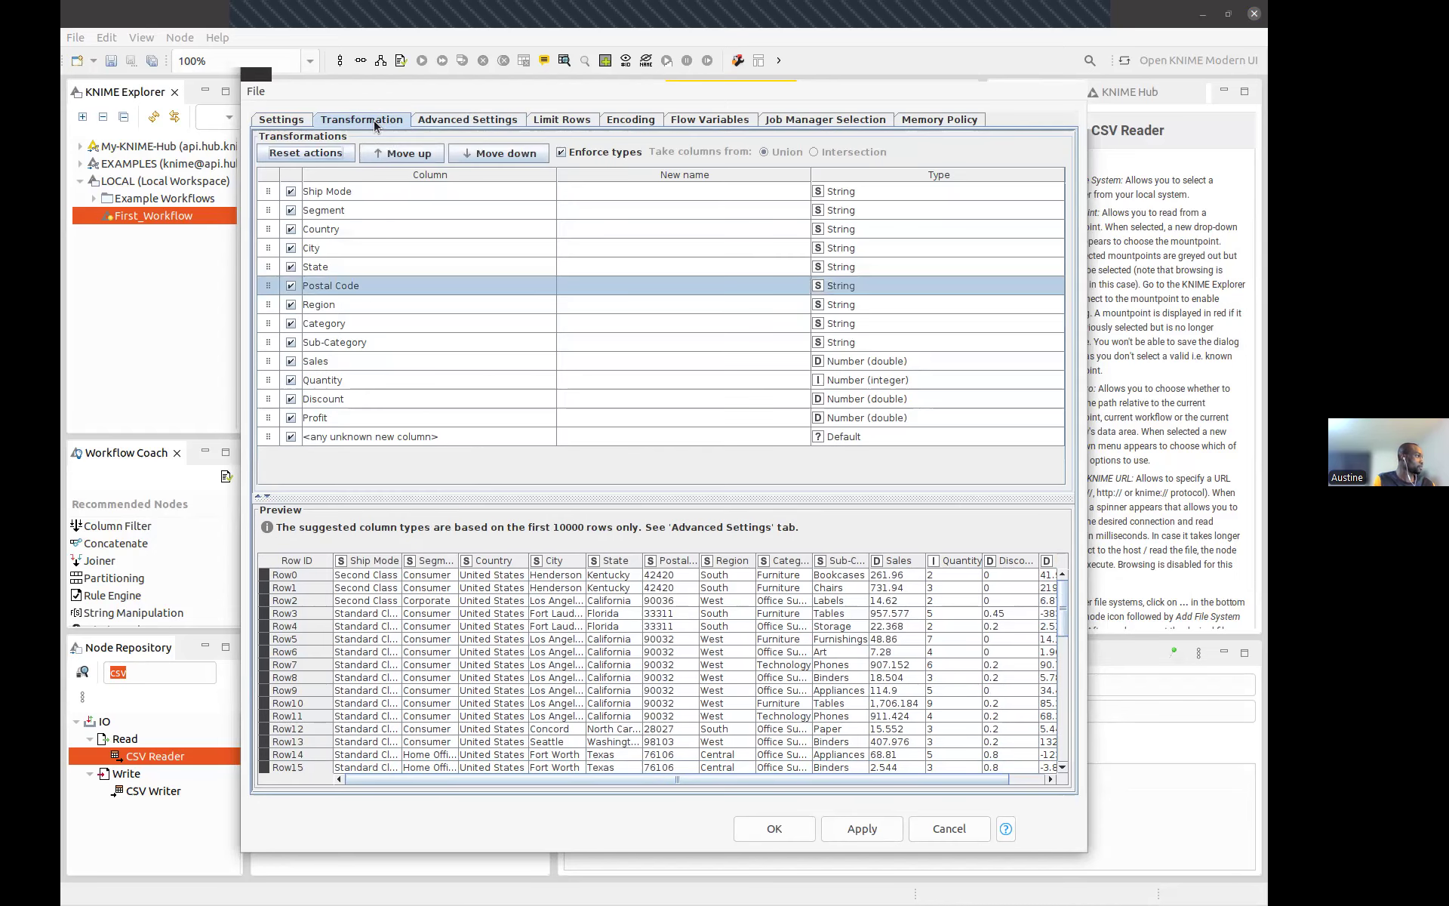
left_click(427, 121)
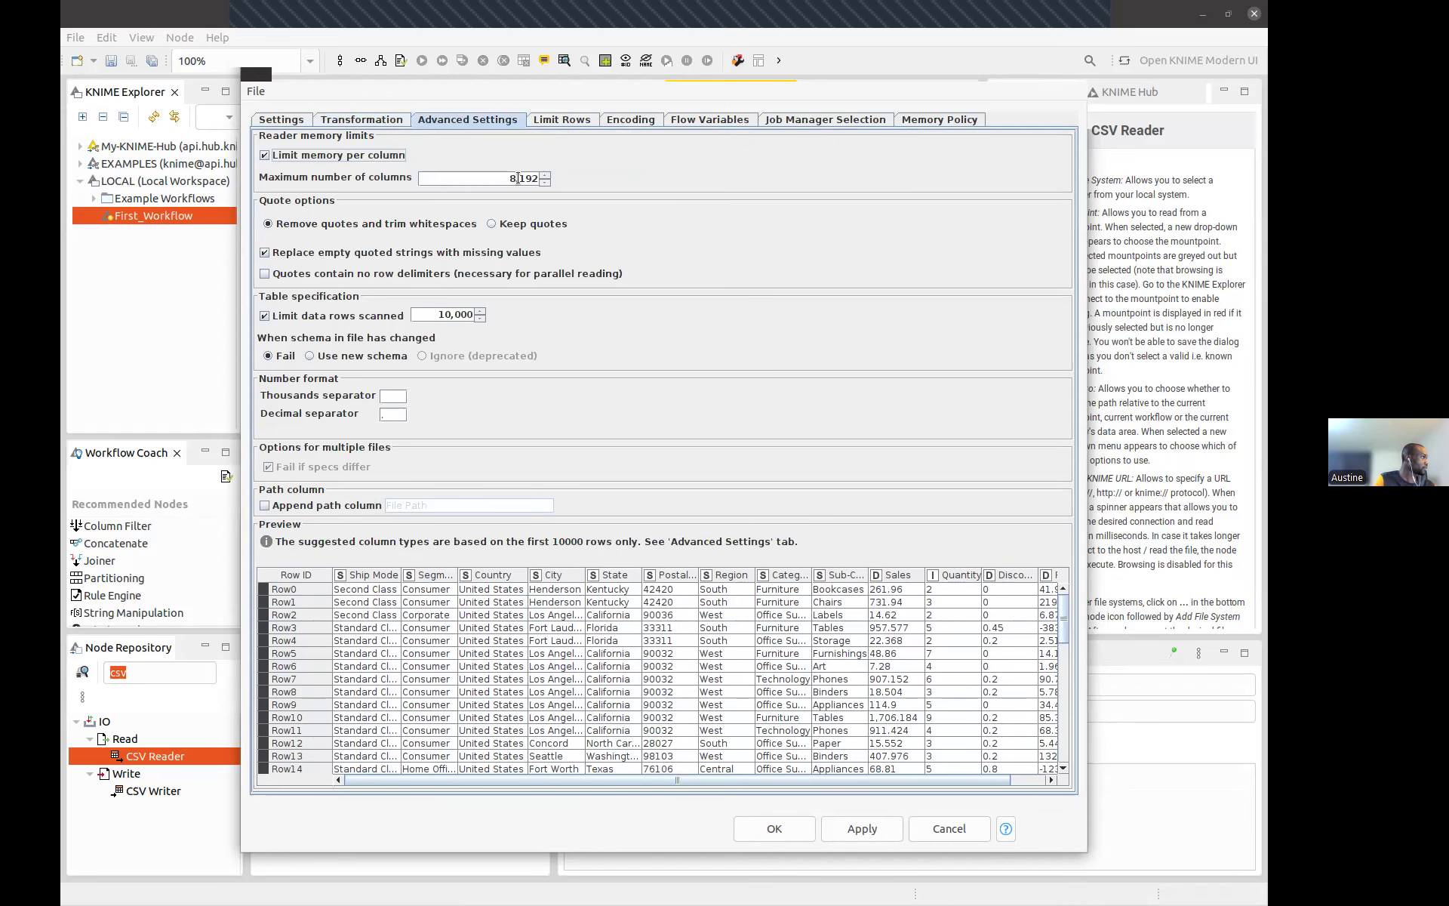
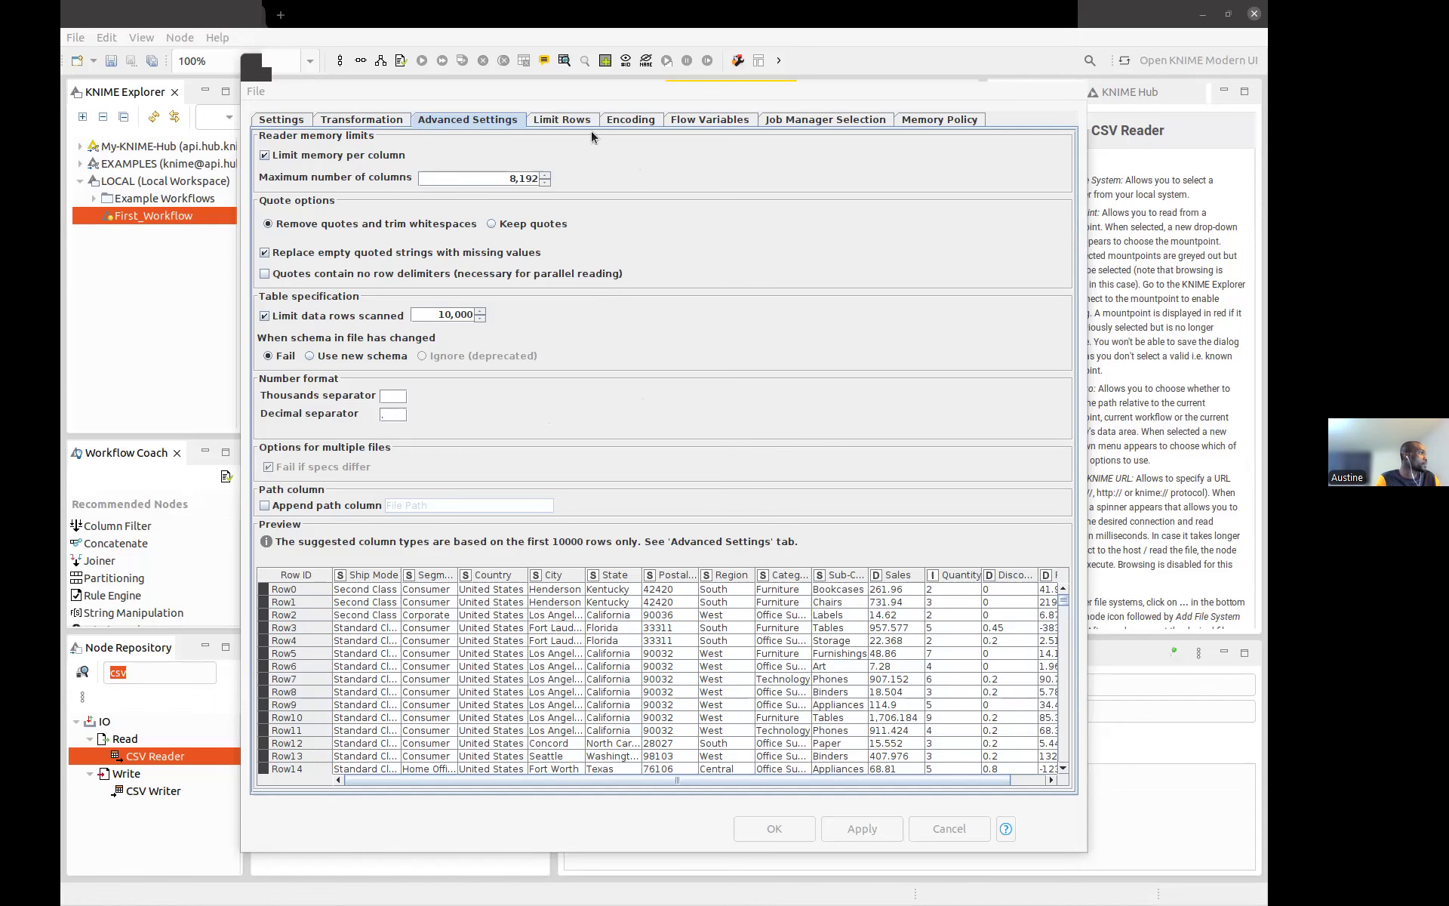
left_click(573, 120)
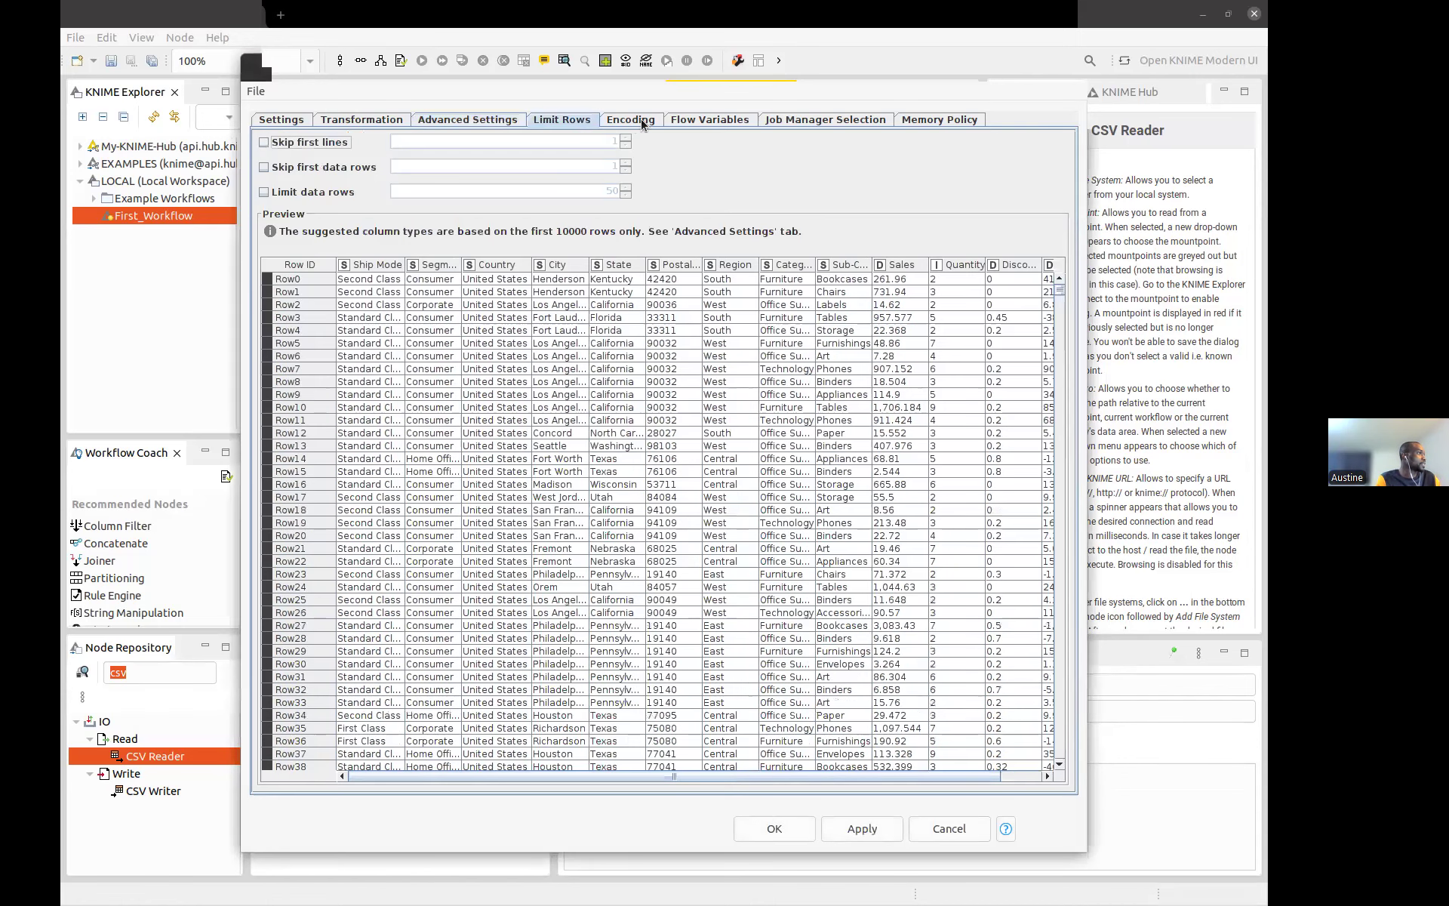
left_click(626, 120)
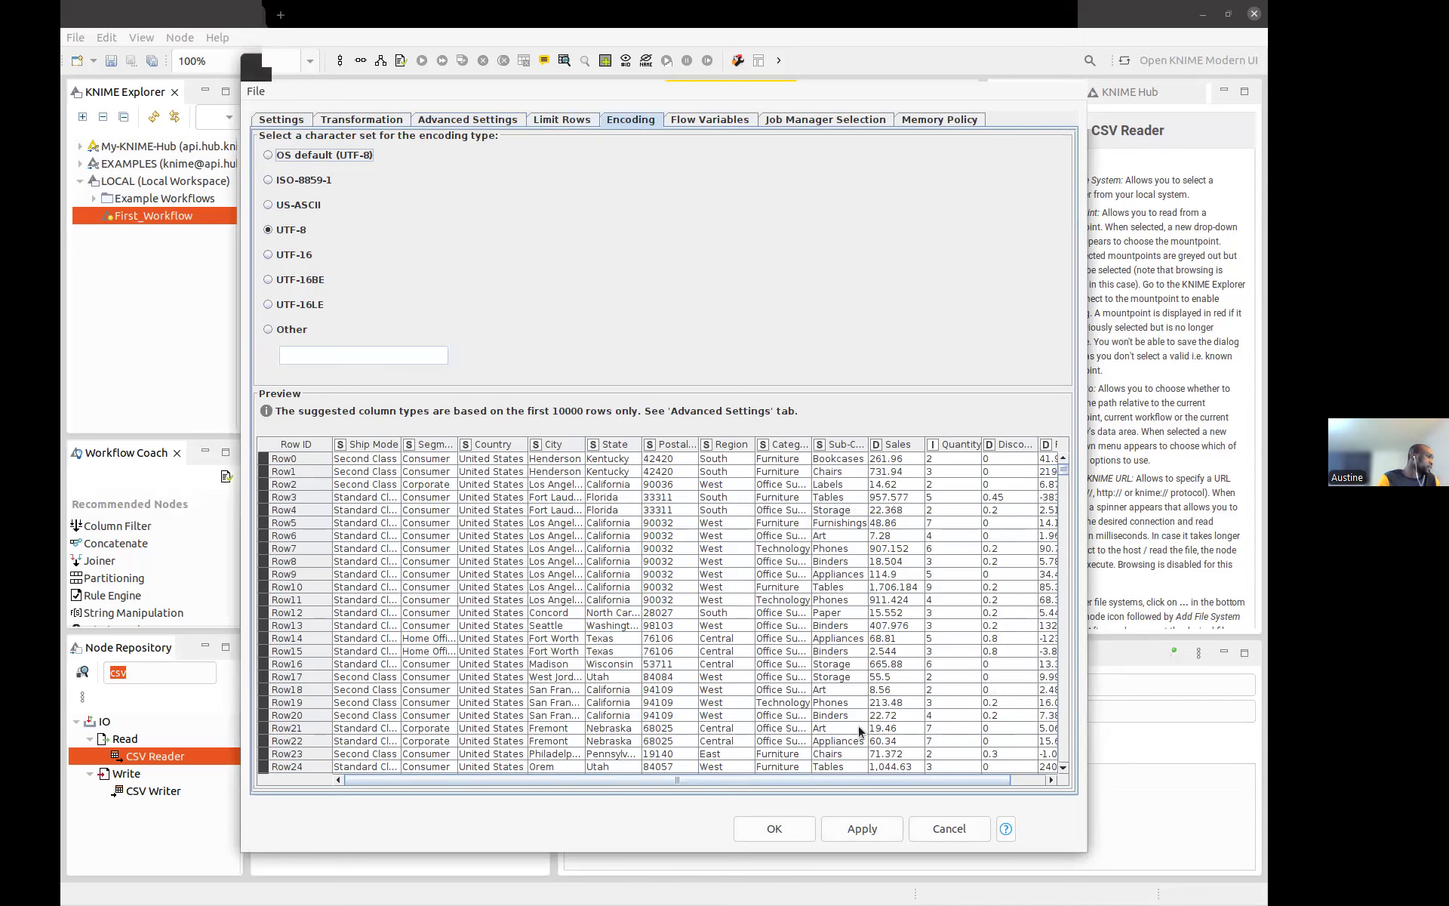
left_click(774, 828)
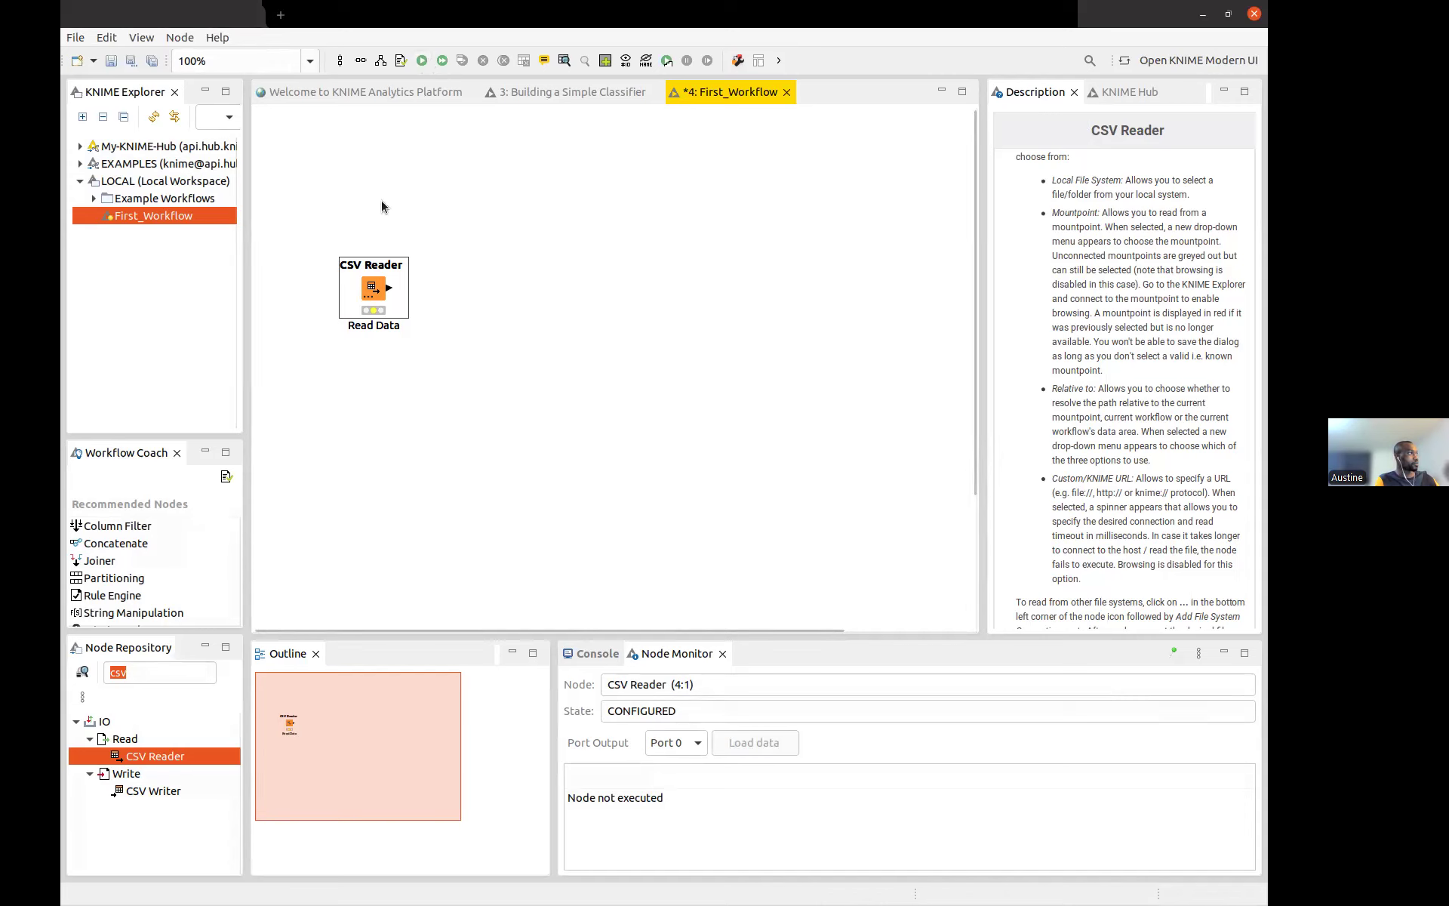
Execute the CSV Reader node and enlarge the Node Monitor area to show more rows of its output
right_click(369, 285)
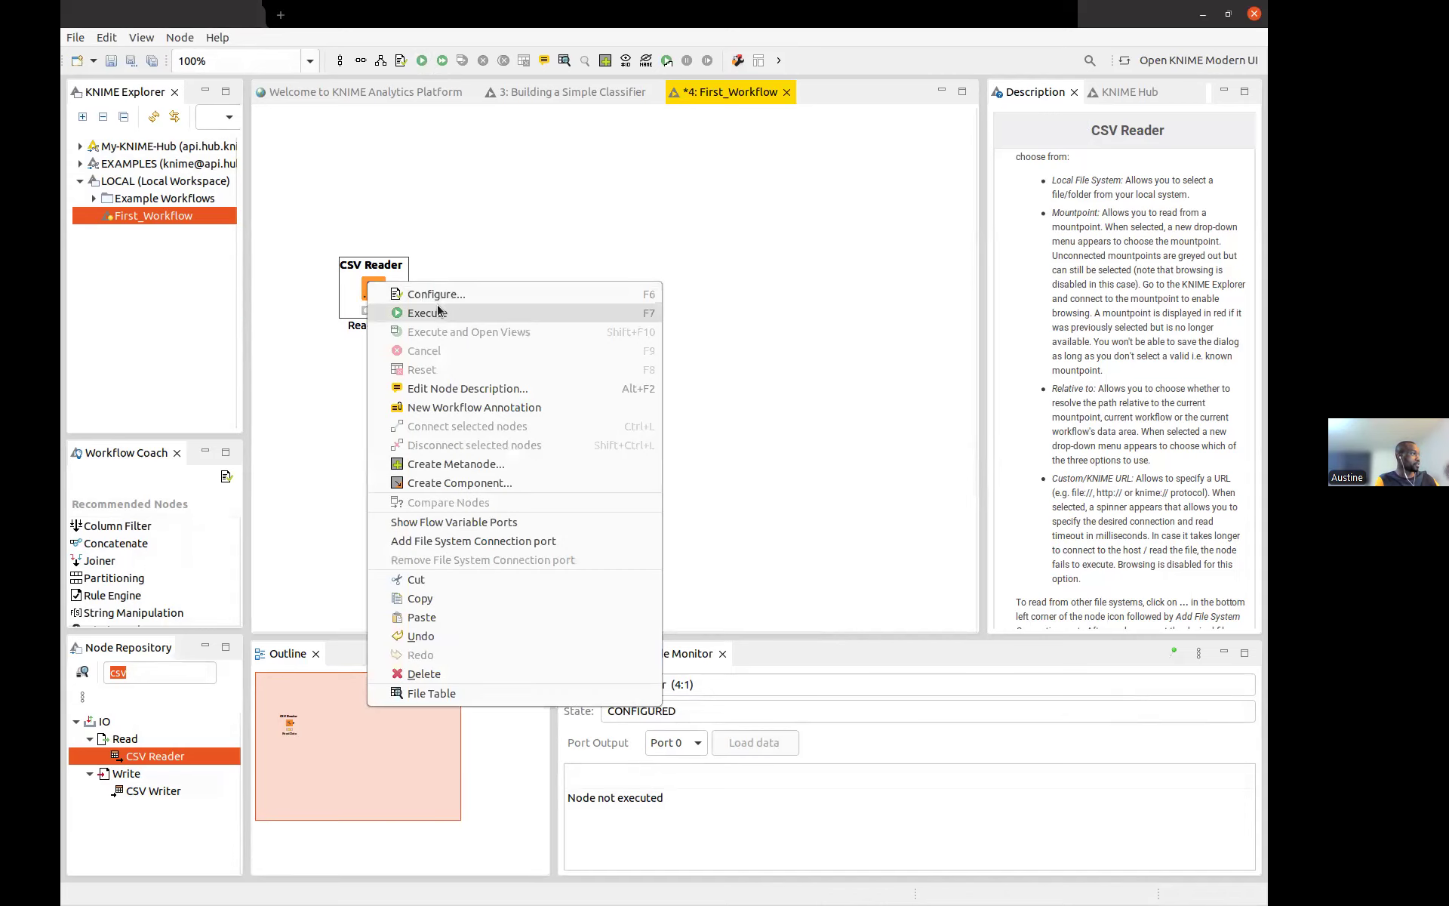
left_click(455, 229)
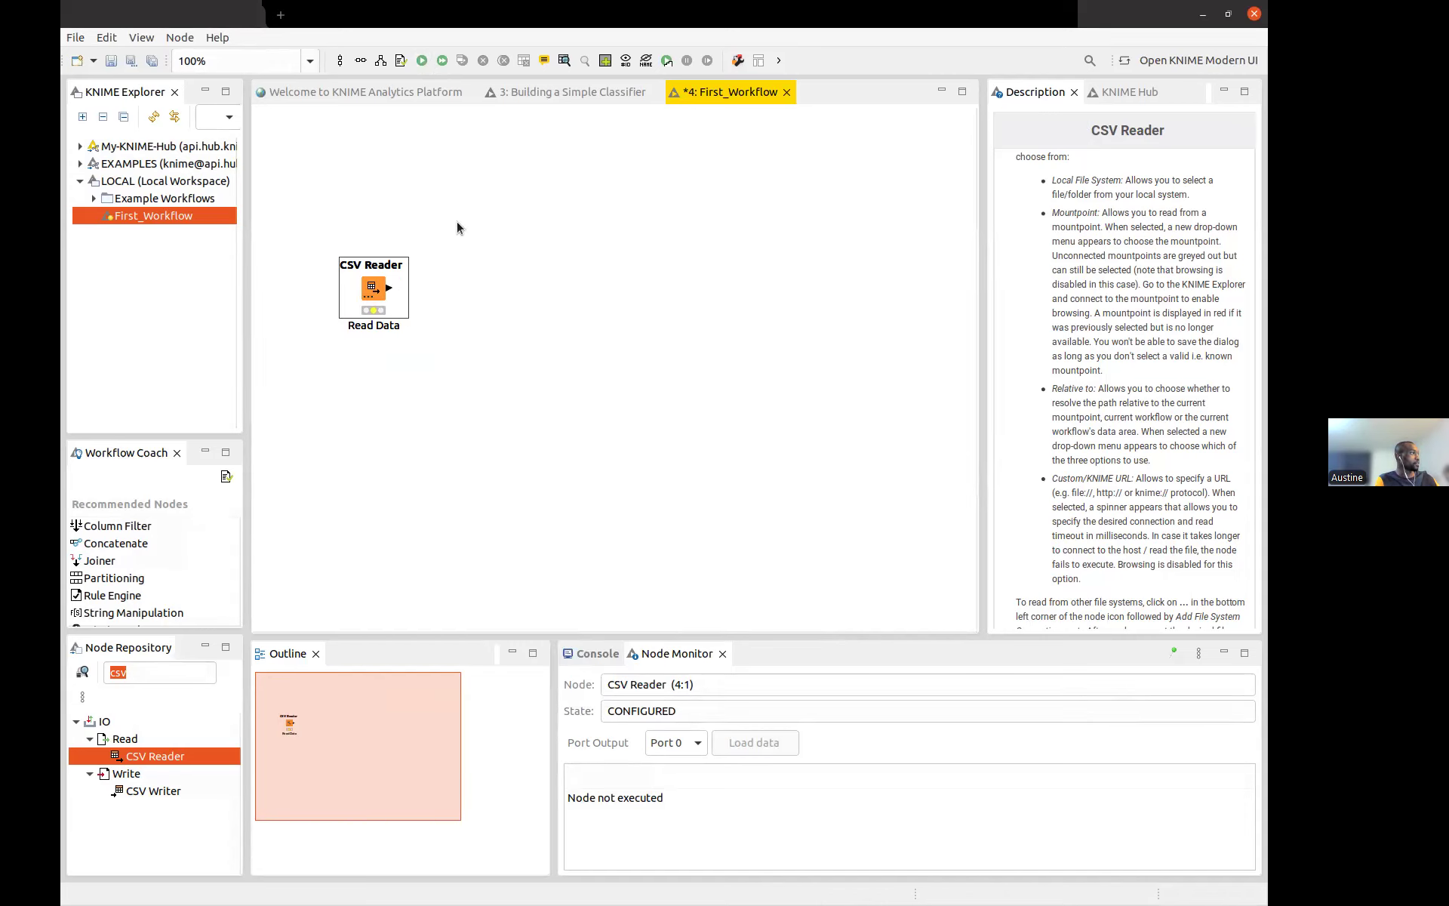
left_click(422, 62)
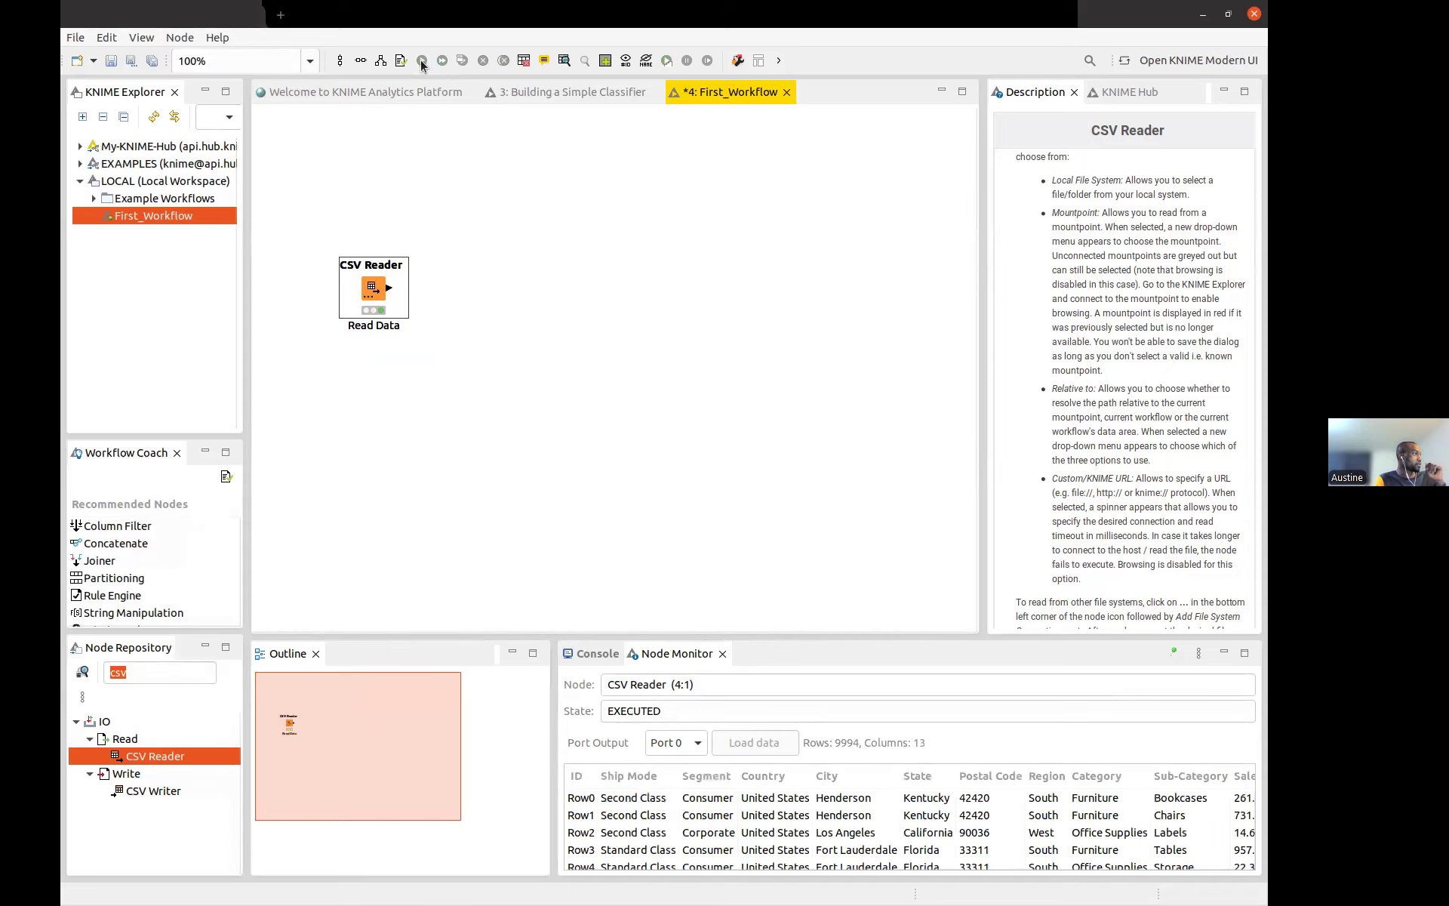
left_click_drag(766, 642, 764, 547)
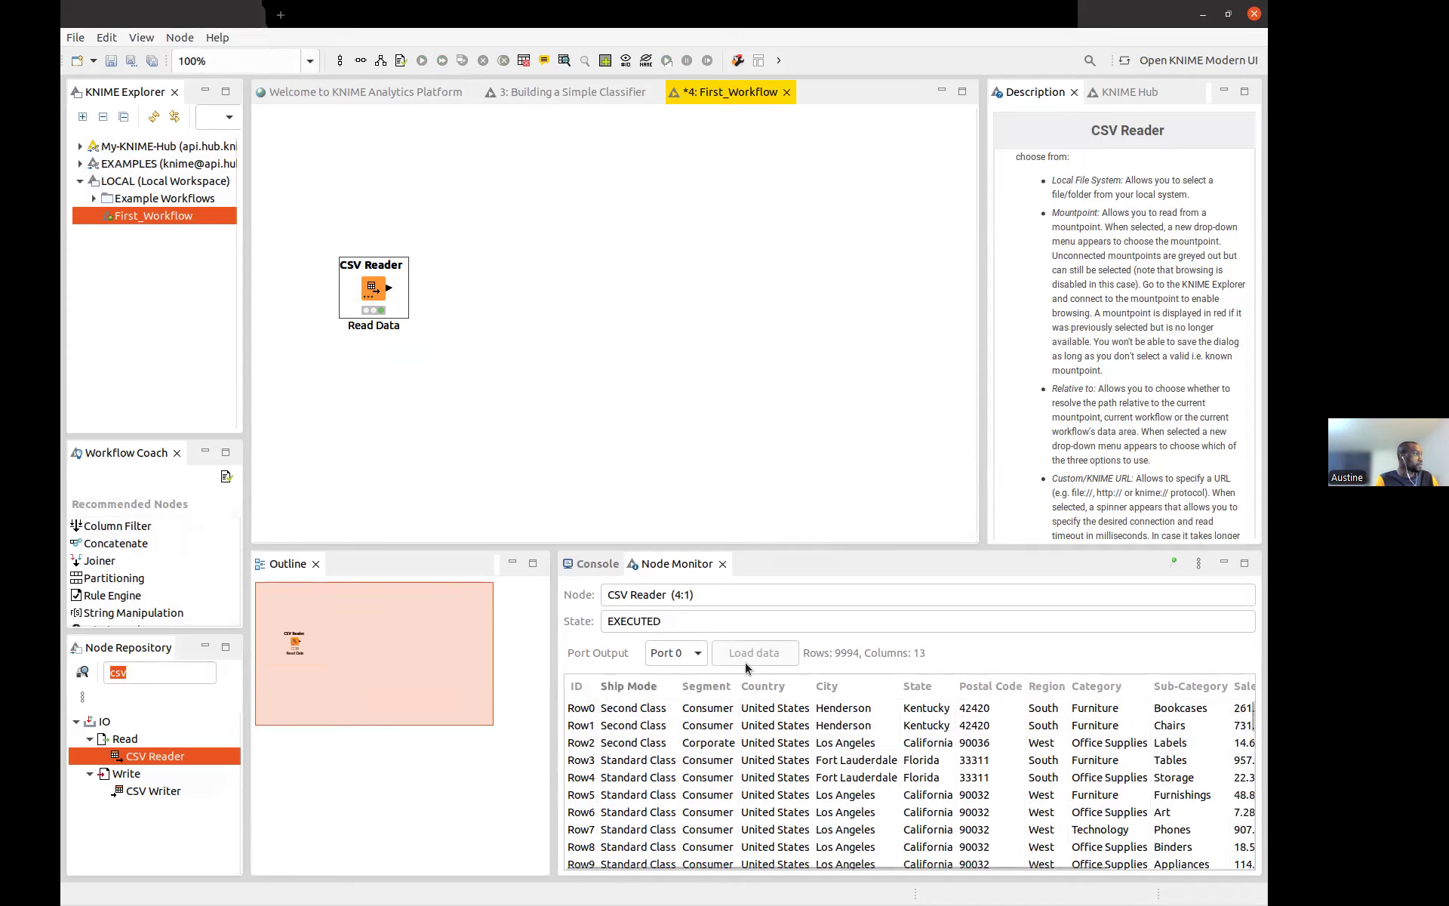
Look through the rows of the CSV Reader's output File Table in a maximized window, and close it
right_click(369, 277)
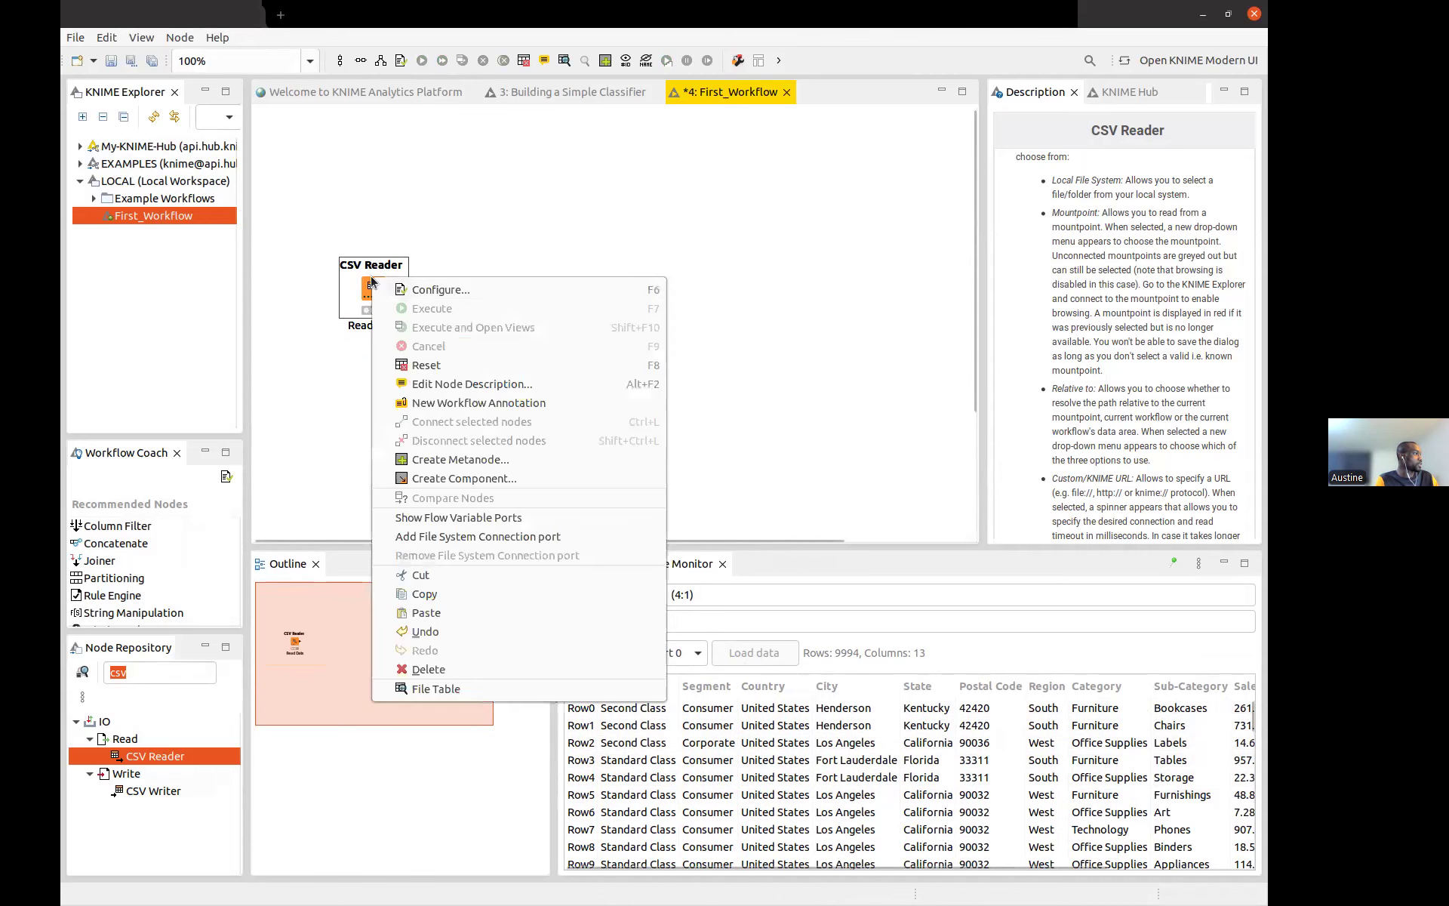
left_click(454, 689)
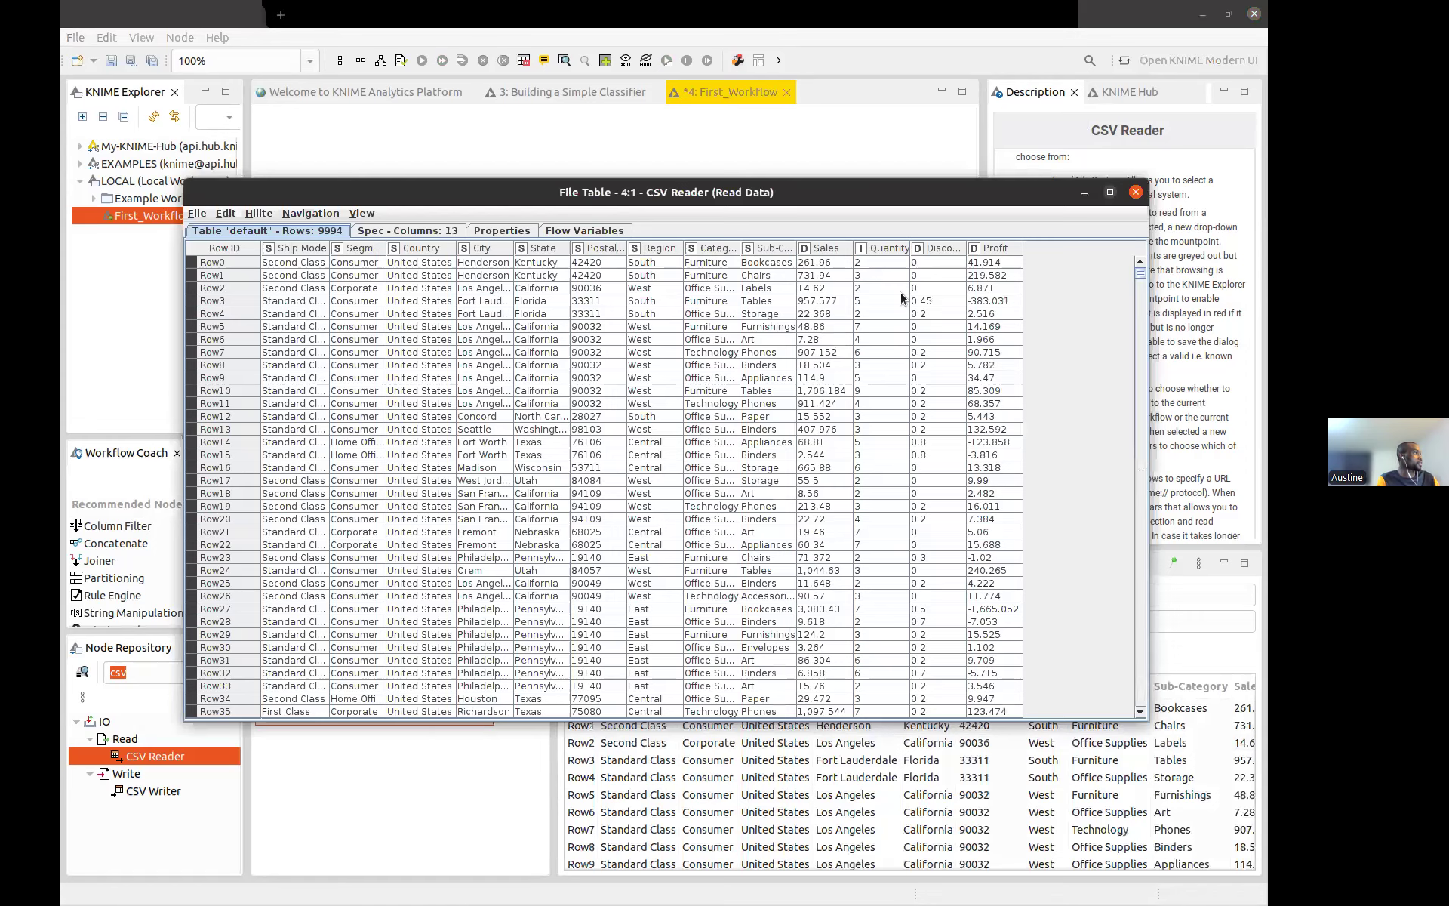
left_click(1110, 193)
scroll(1251, 18, "down", 13)
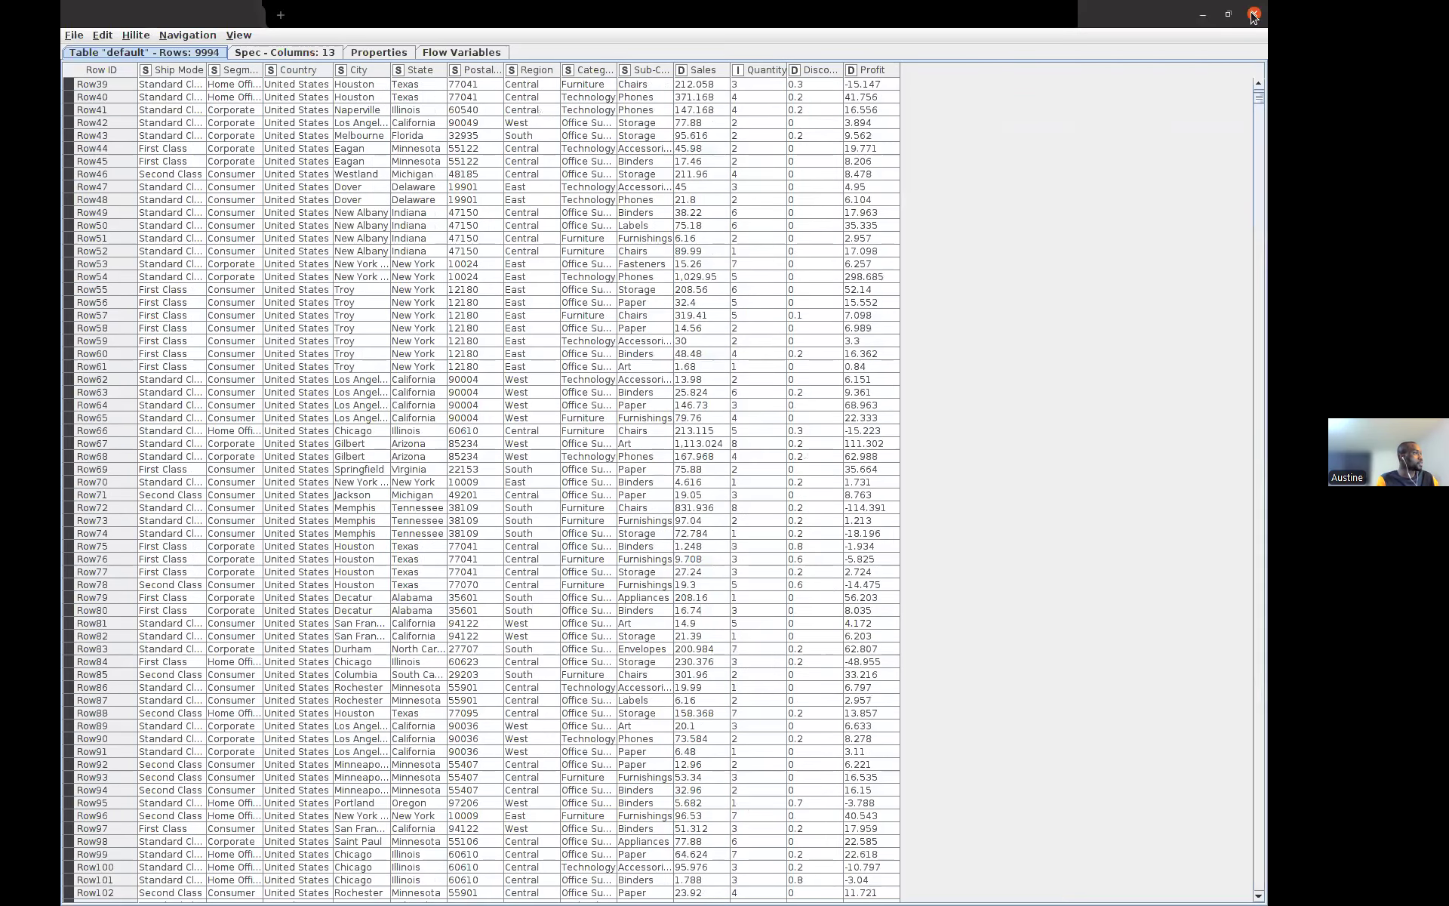
scroll(1253, 17, "up", 13)
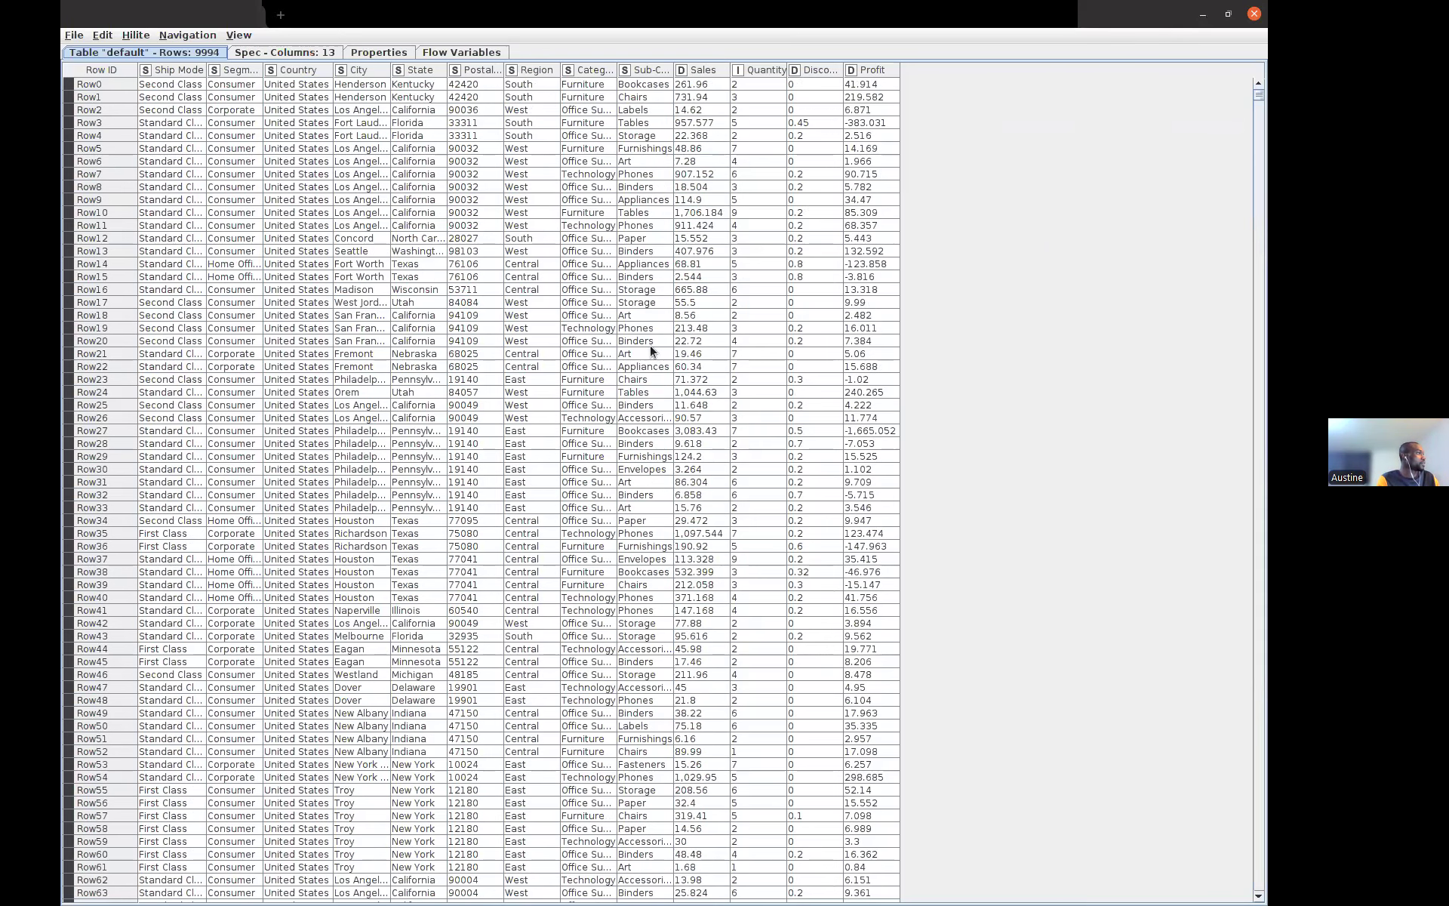
scroll(649, 345, "down", 1)
scroll(649, 346, "up", 1)
left_click(1253, 21)
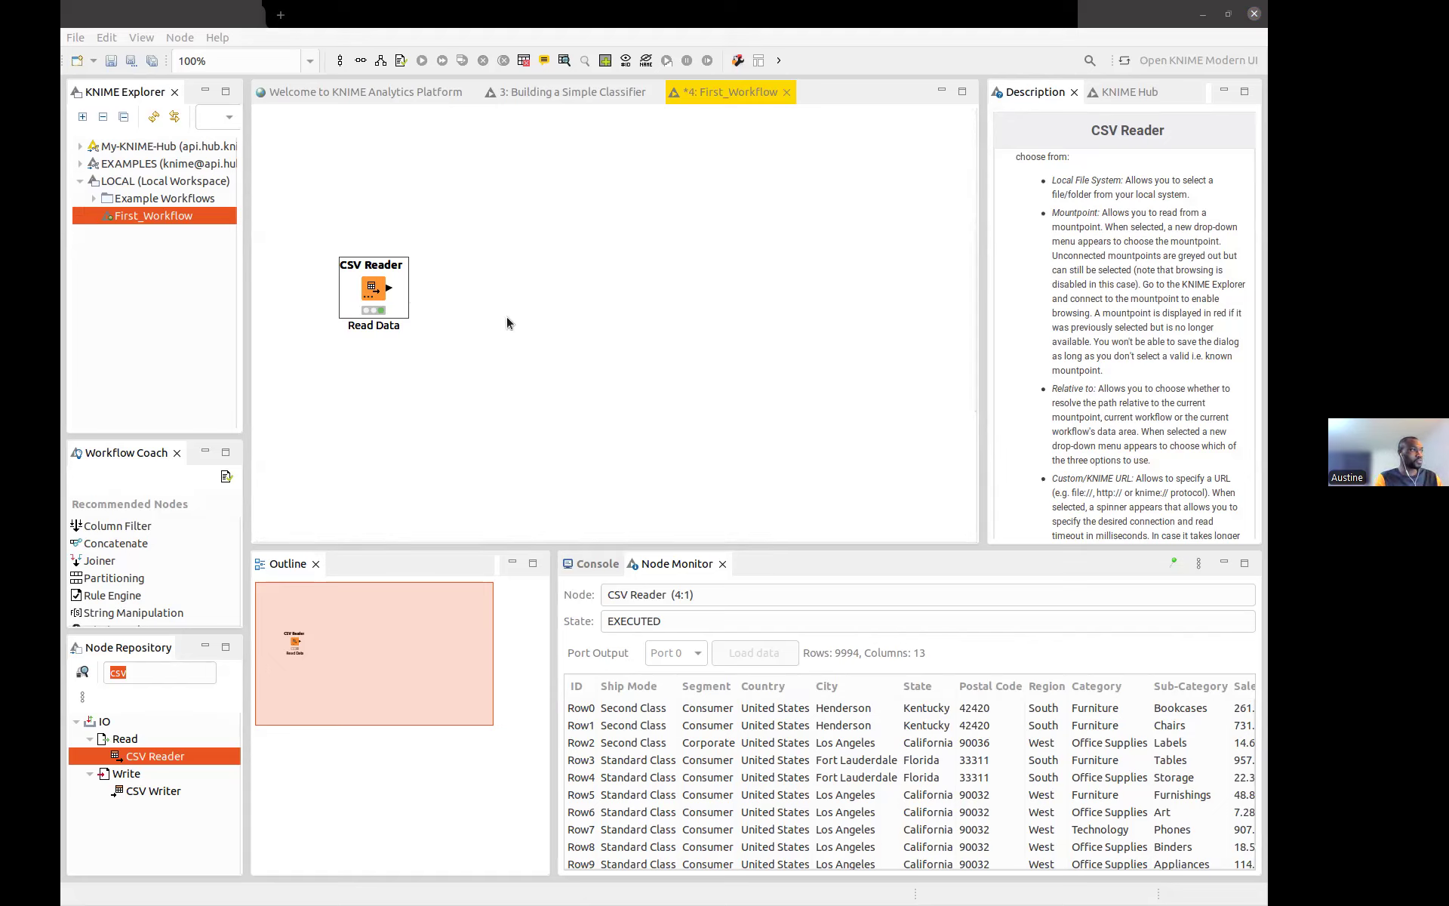
Copy the file name SampleSuperstore.csv from the CSV Reader's input location settings
double_click(380, 300)
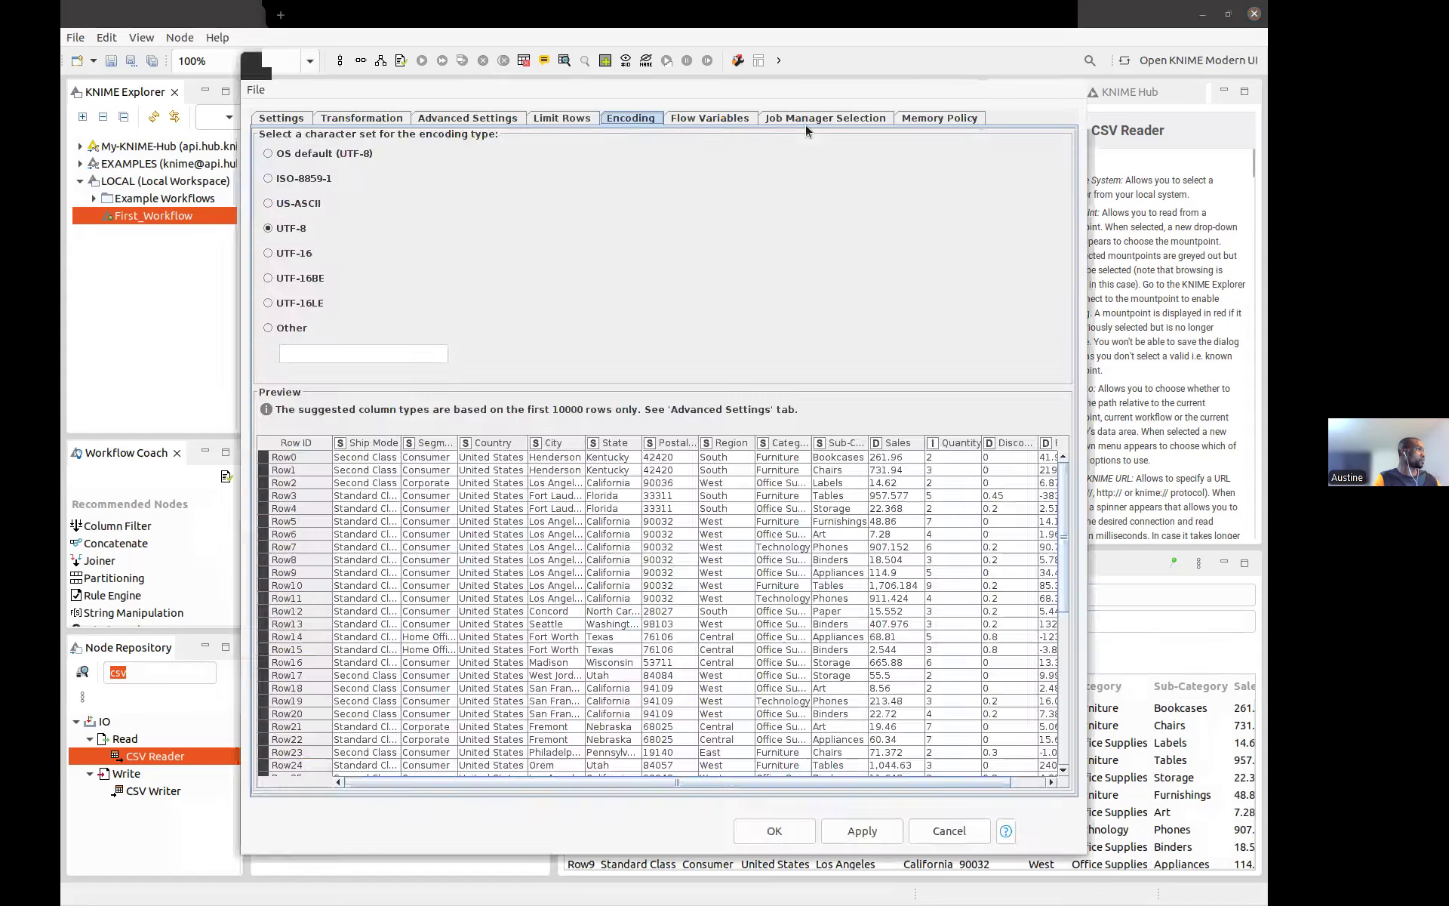
left_click(291, 118)
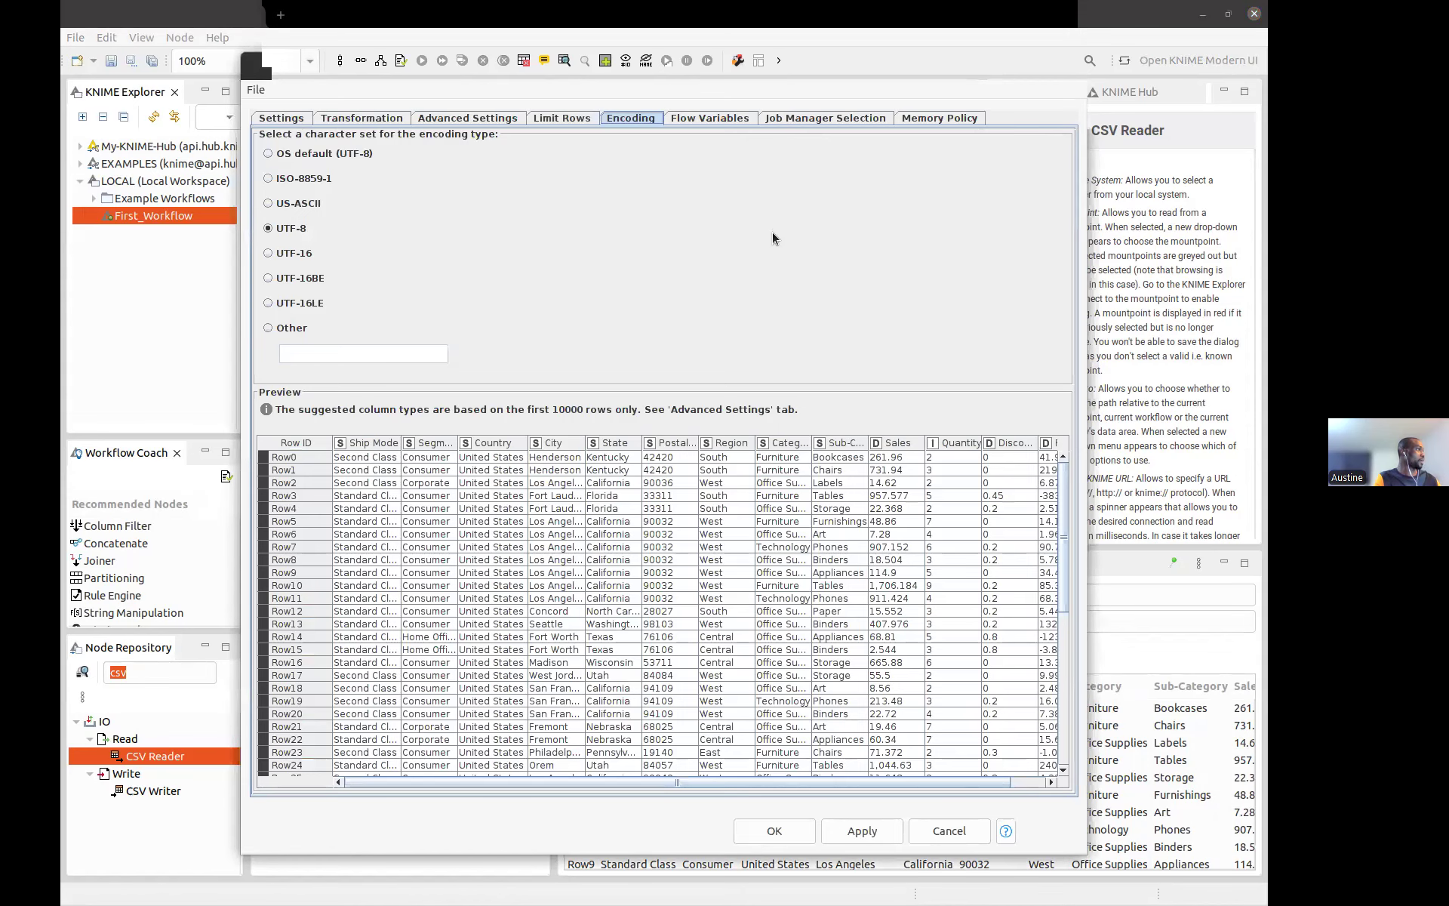
double_click(545, 209)
key("ctrl+c")
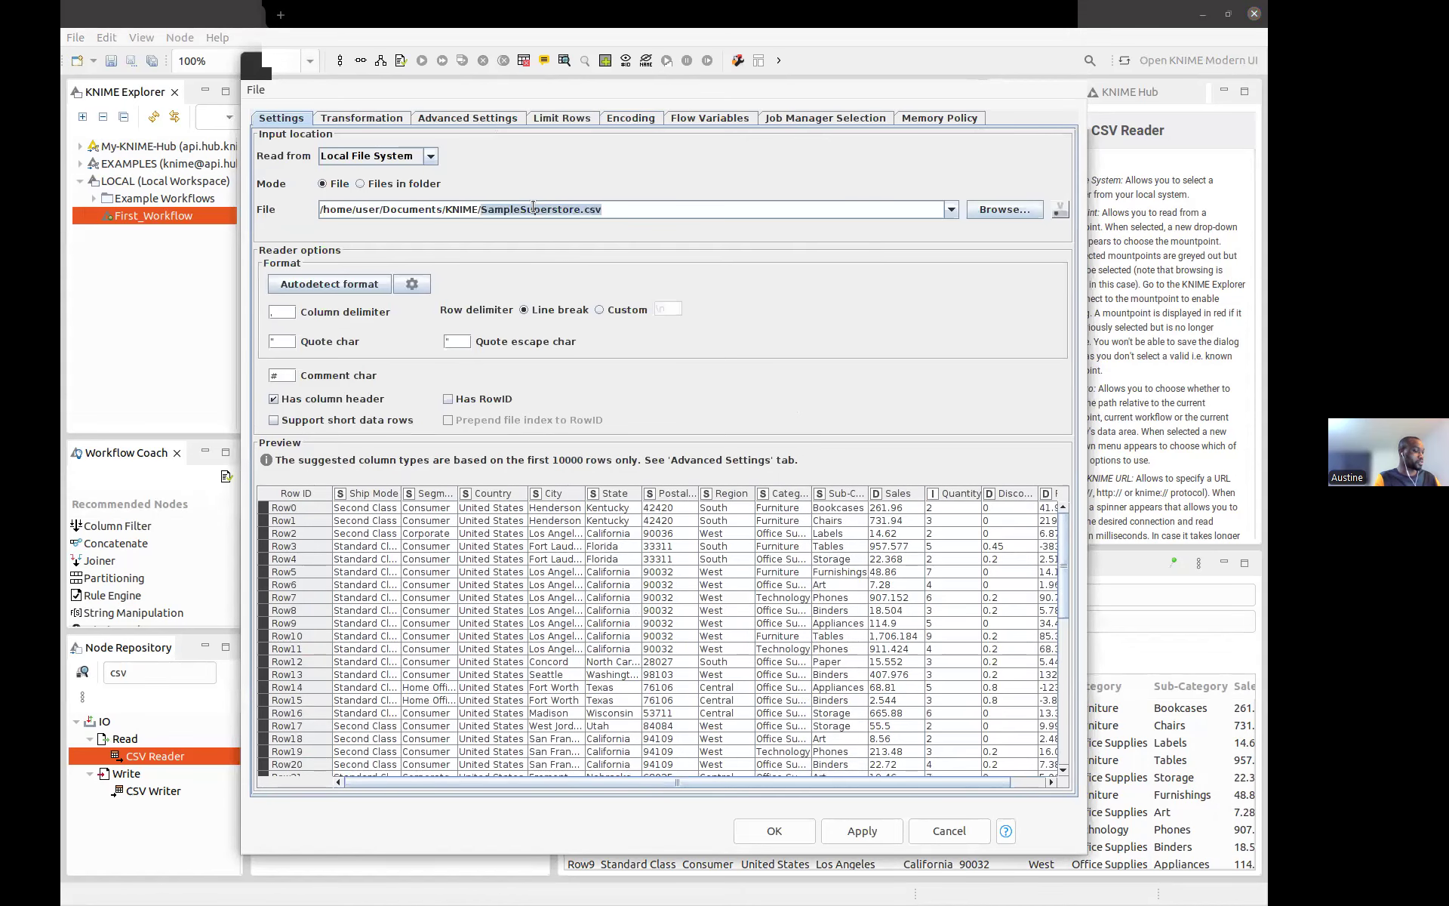
Switch to Chrome and search the web for SampleSuperstore, without the .csv extension
key("alt+Tab")
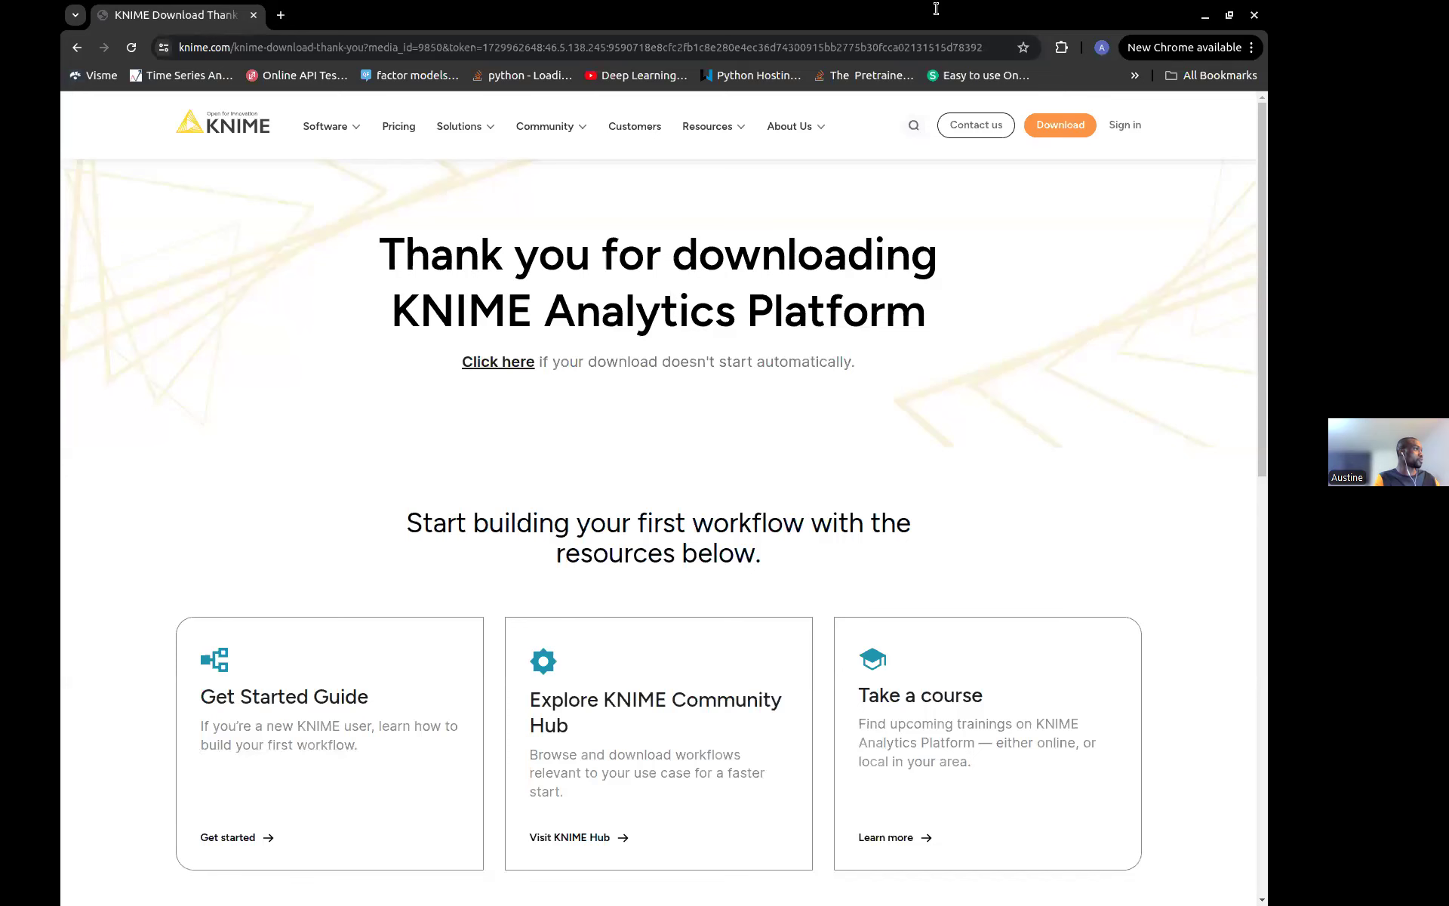
left_click(842, 50)
key("ctrl+v")
key("BackSpace")
key("BackSpace")
key("BackSpace")
key("BackSpace")
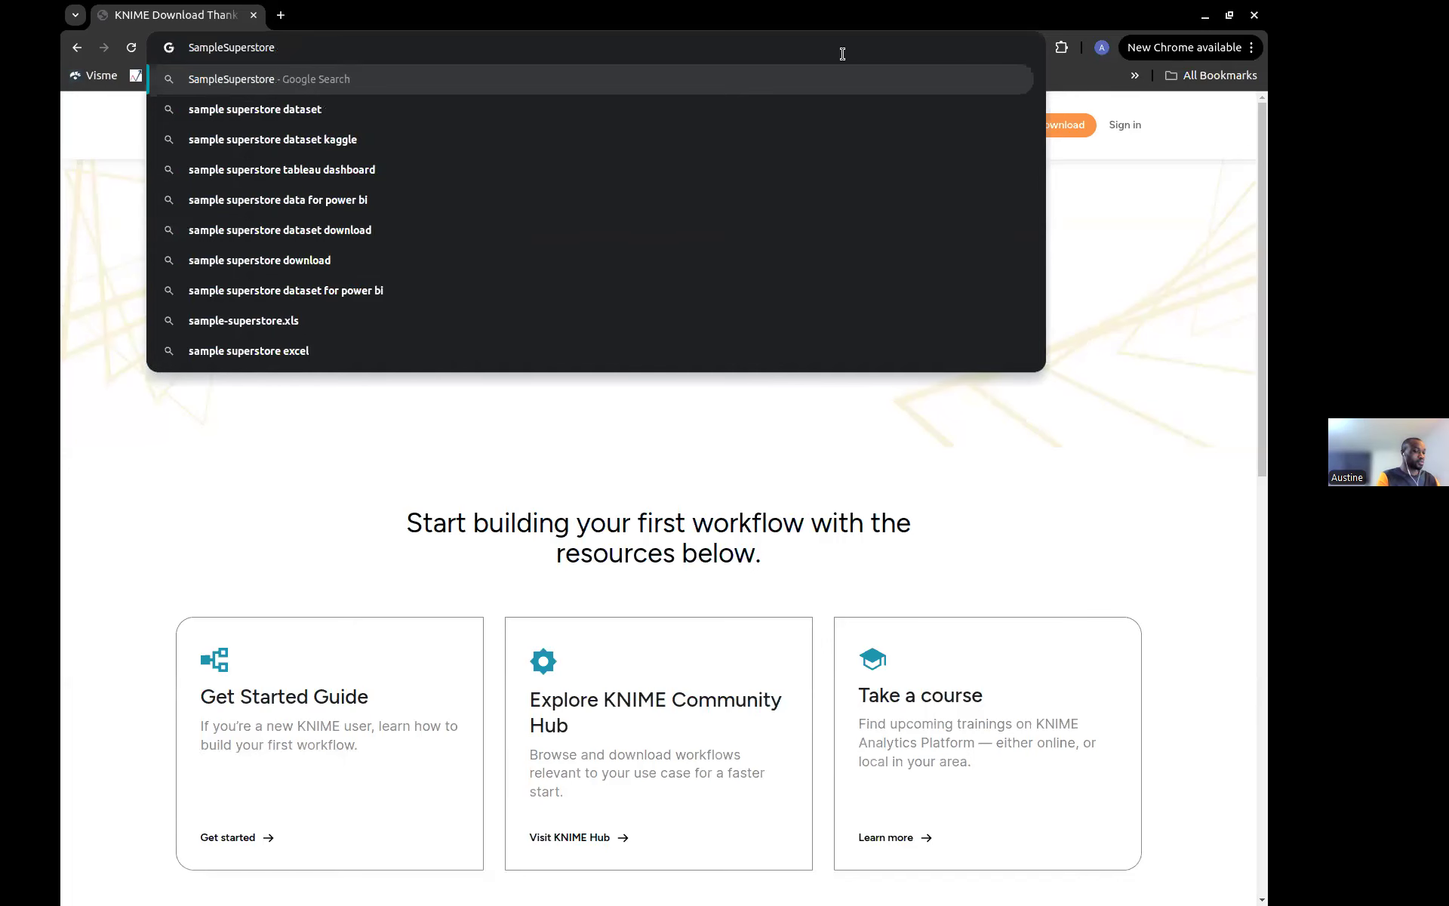
key("Return")
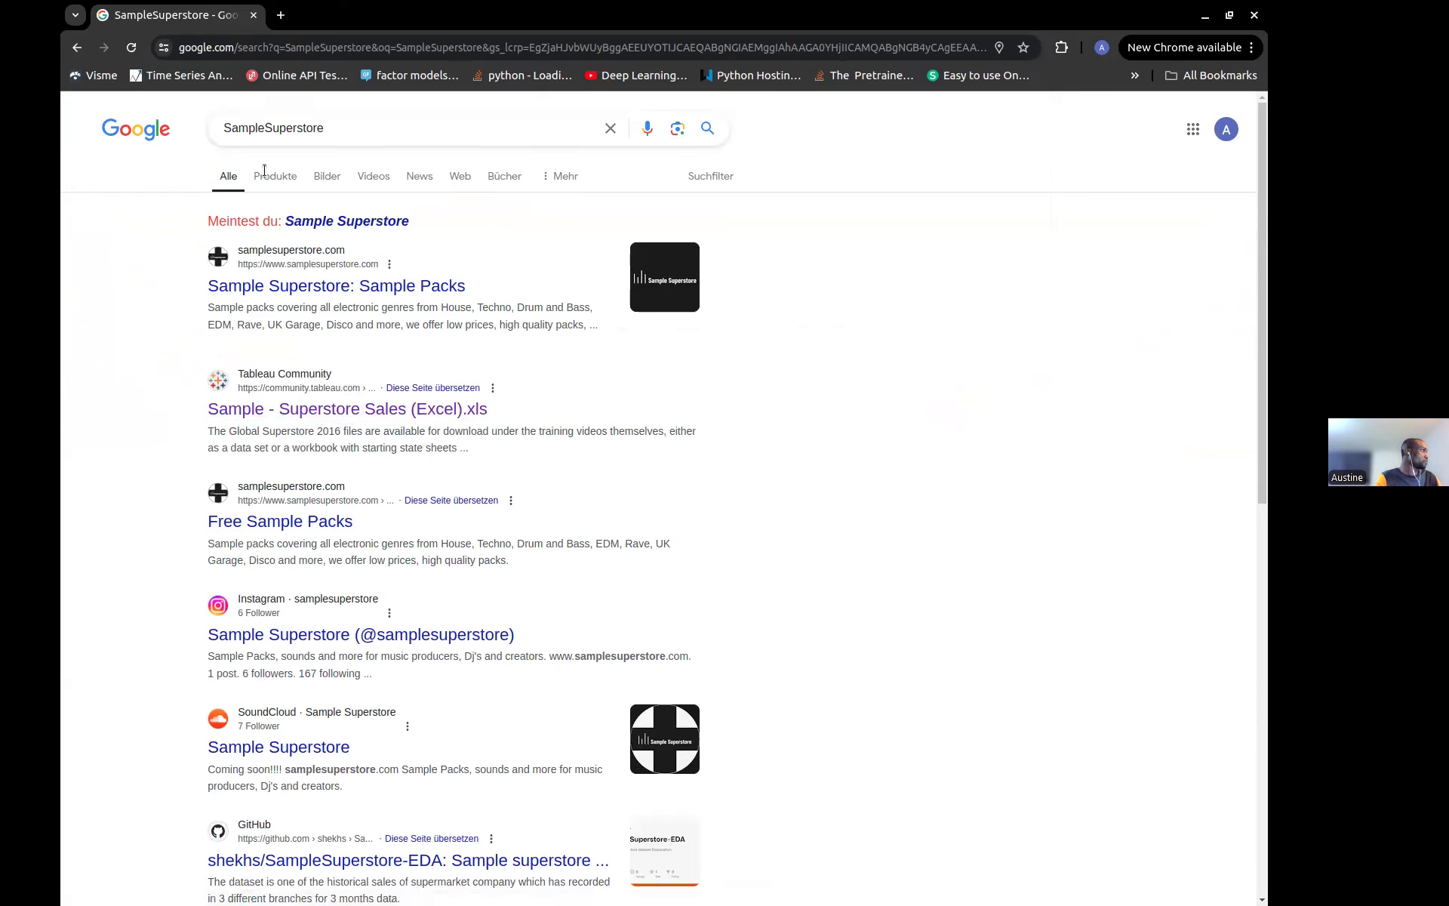
Search for "sample superstore sales dataset", open Kaggle's Sample Superstore Dataset page and select its web address
left_click(261, 128)
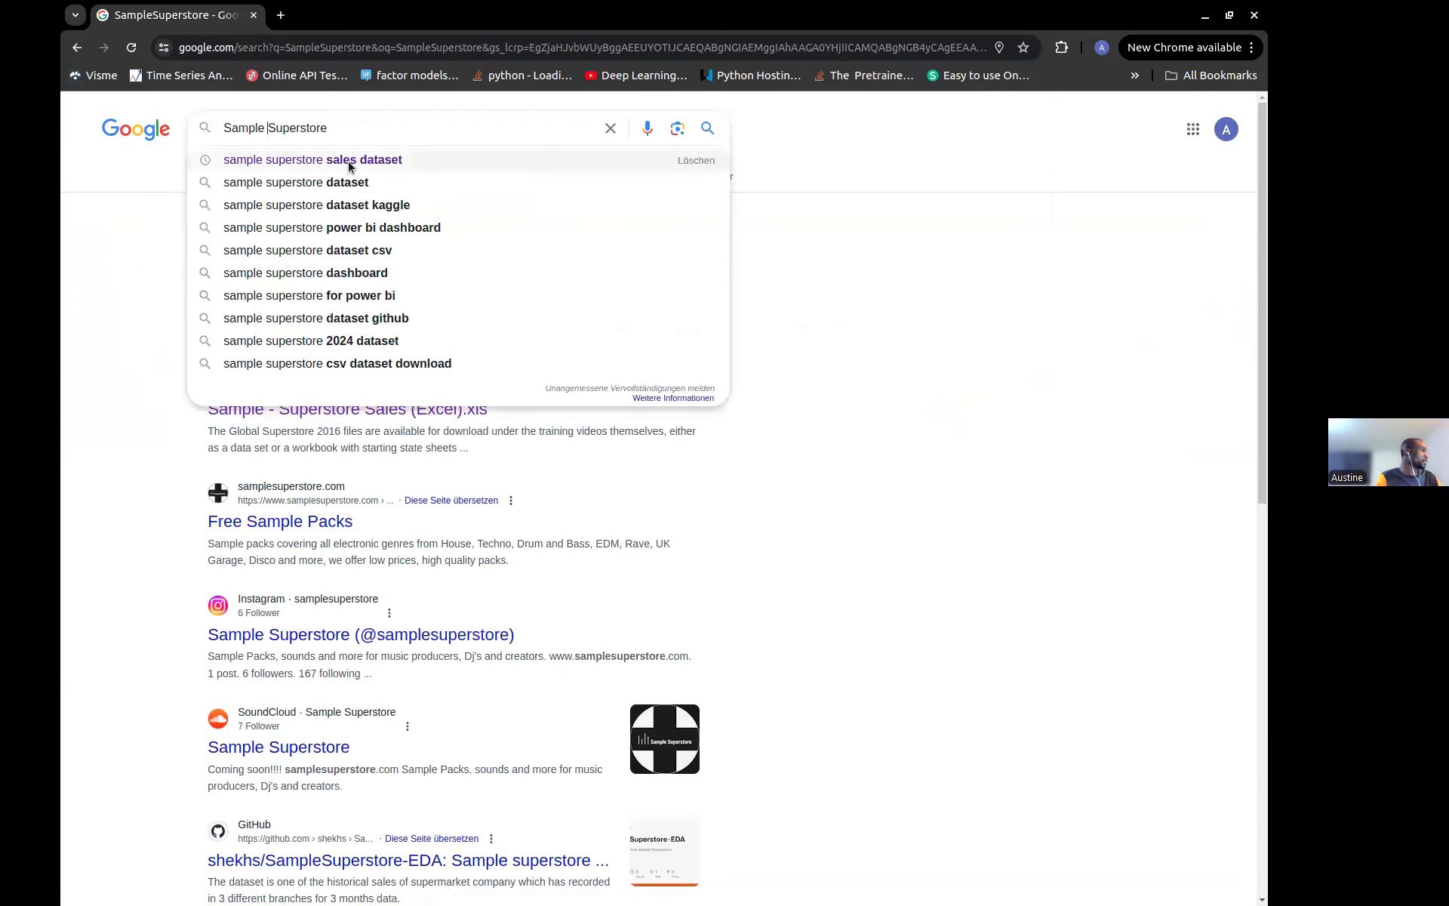
left_click(349, 161)
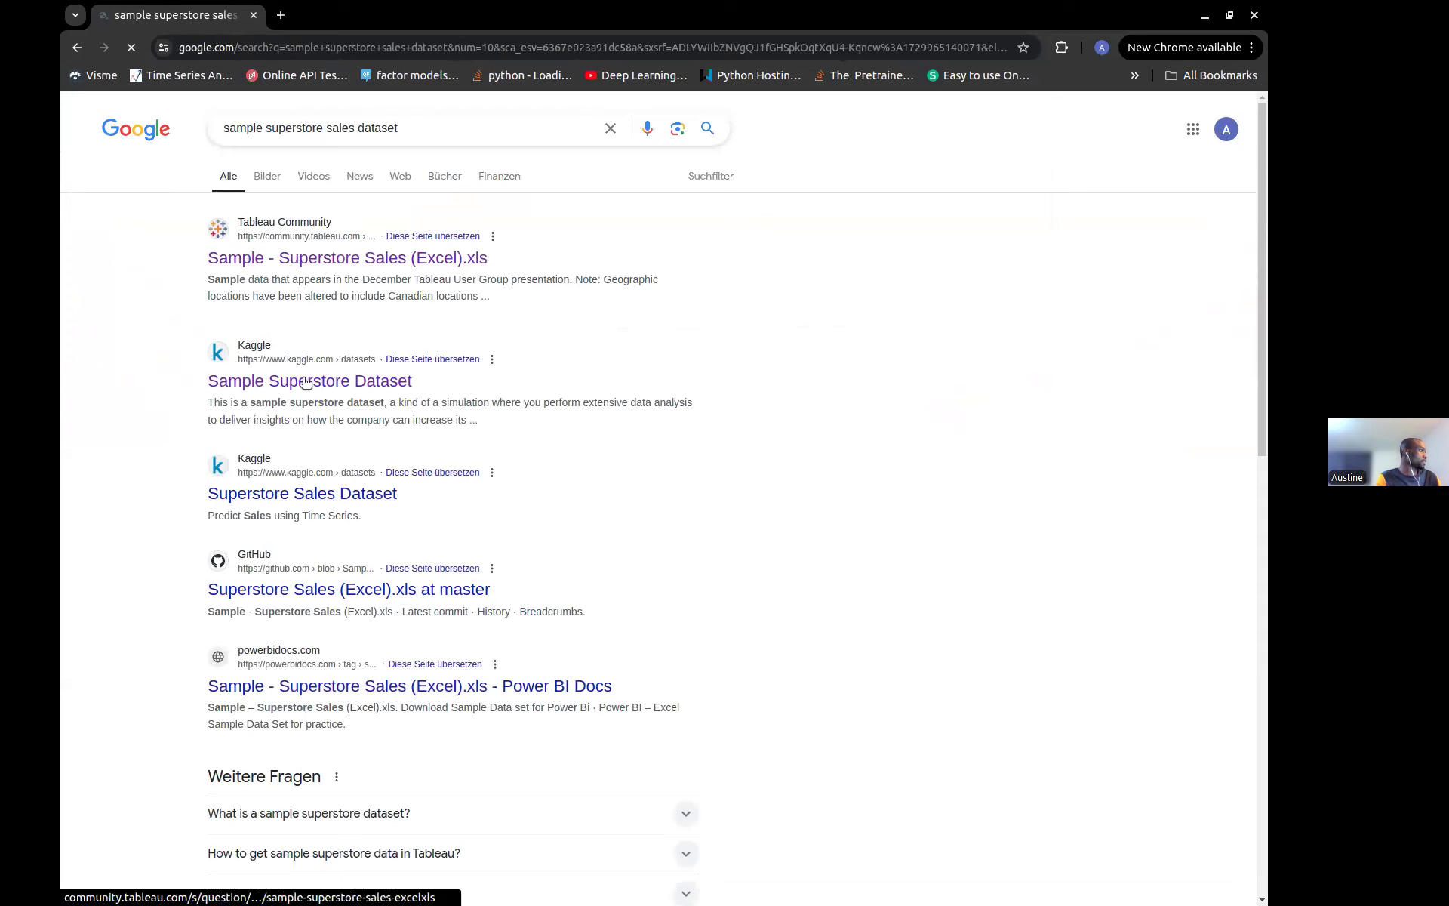
left_click(302, 387)
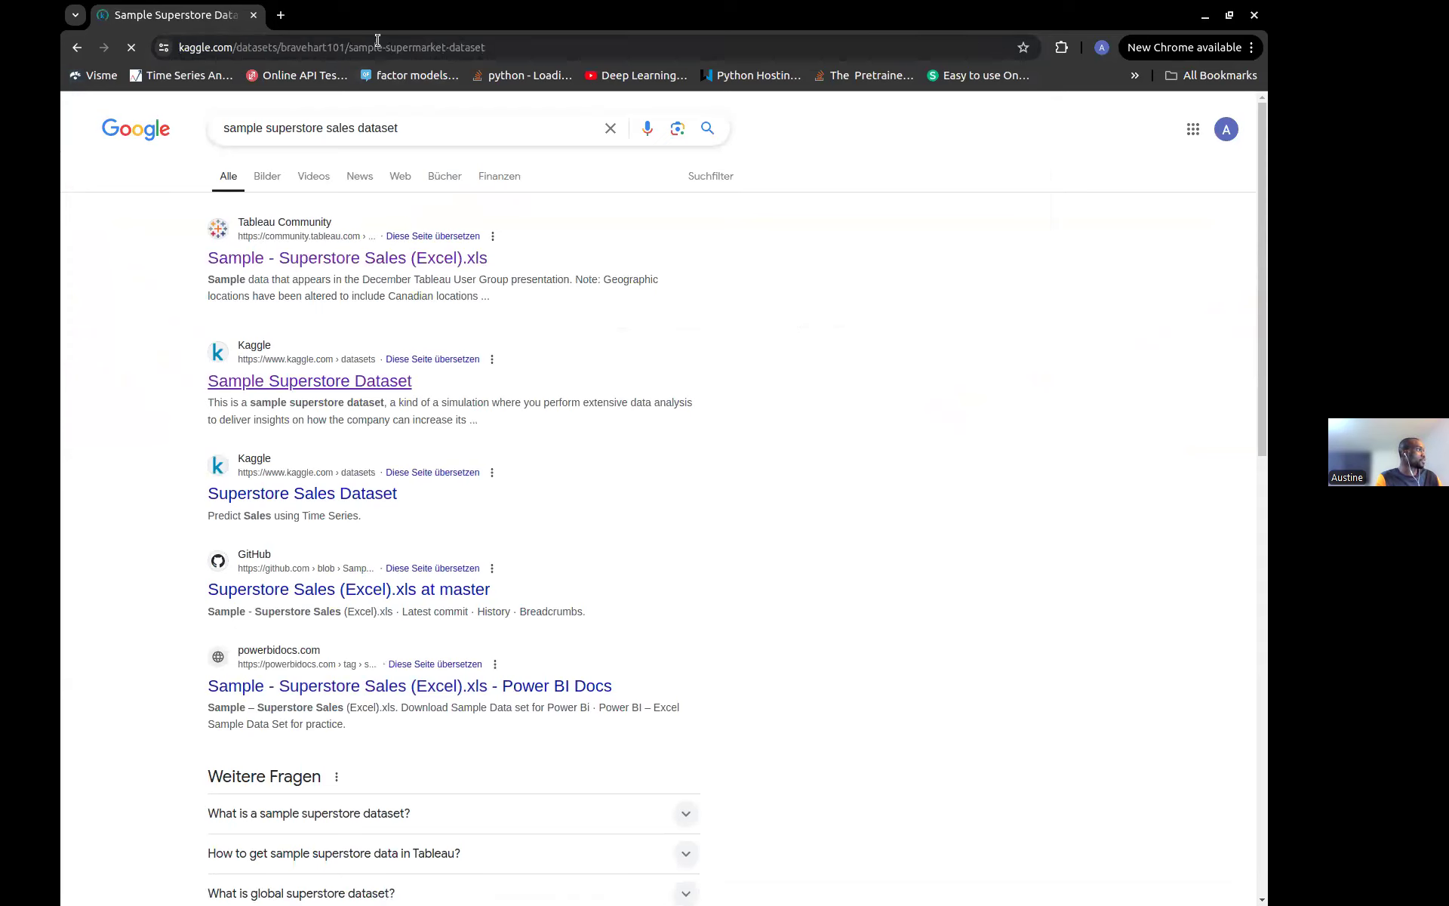
left_click(447, 47)
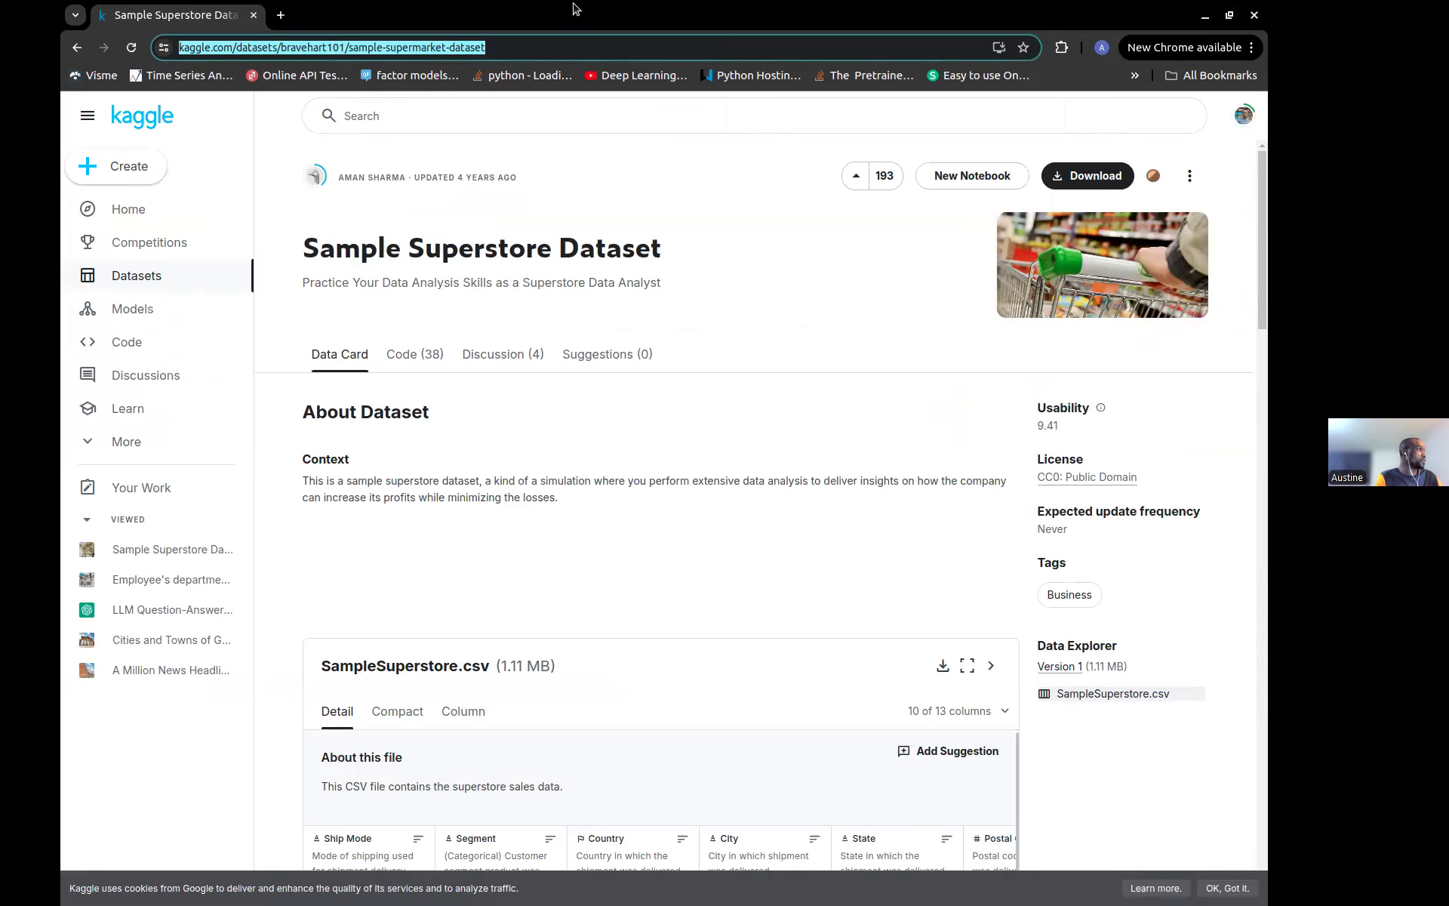
left_click(1015, 51)
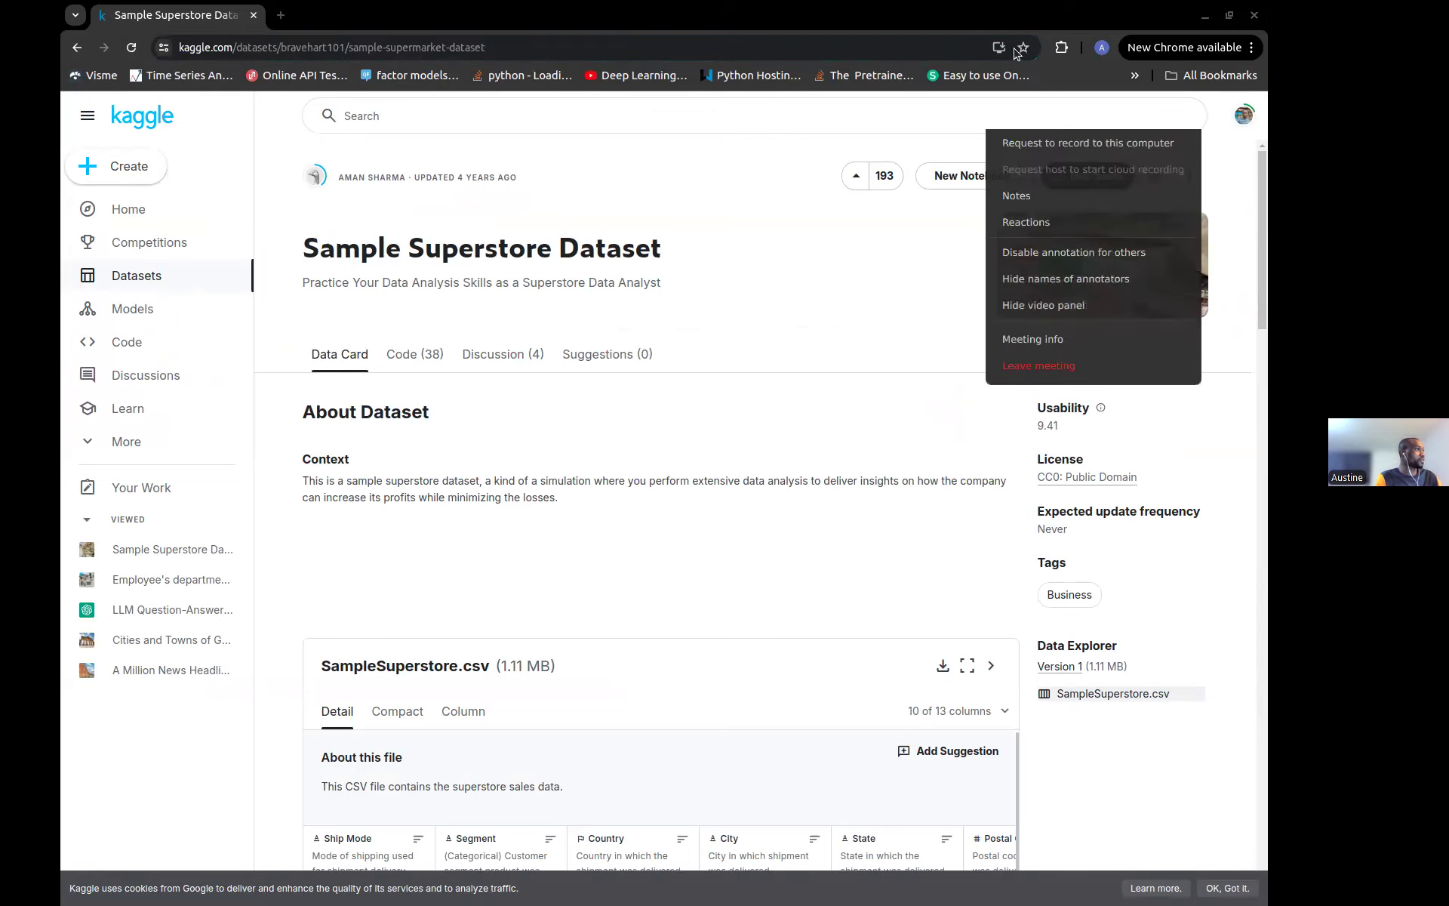
left_click(1048, 94)
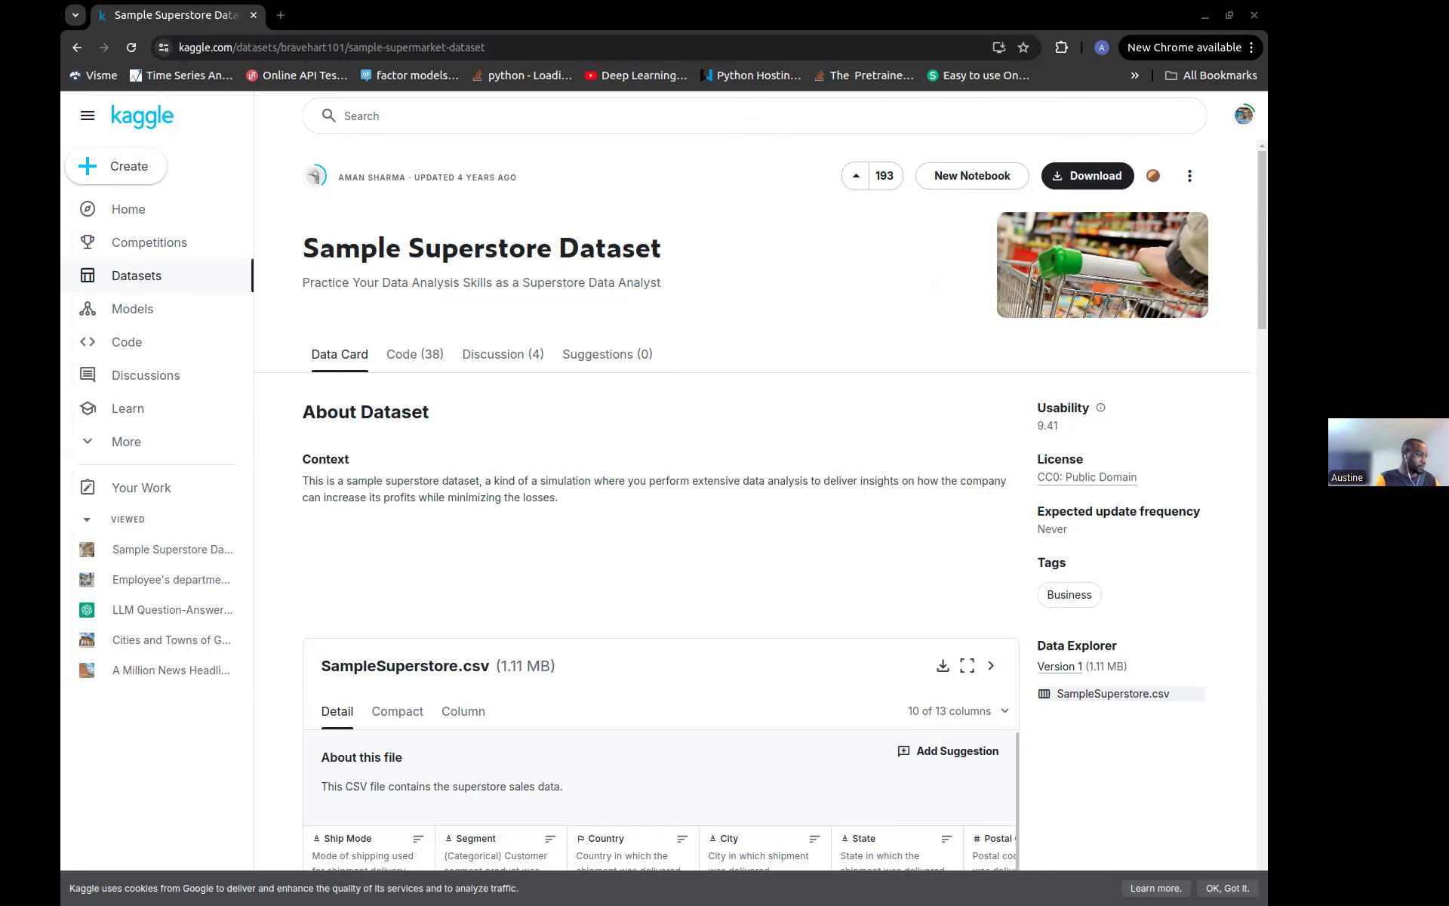
Return to KNIME, close the CSV Reader's configuration and move the node closer to the canvas's upper-left corner
key("alt+Tab")
left_click(1077, 65)
left_click_drag(374, 289, 350, 226)
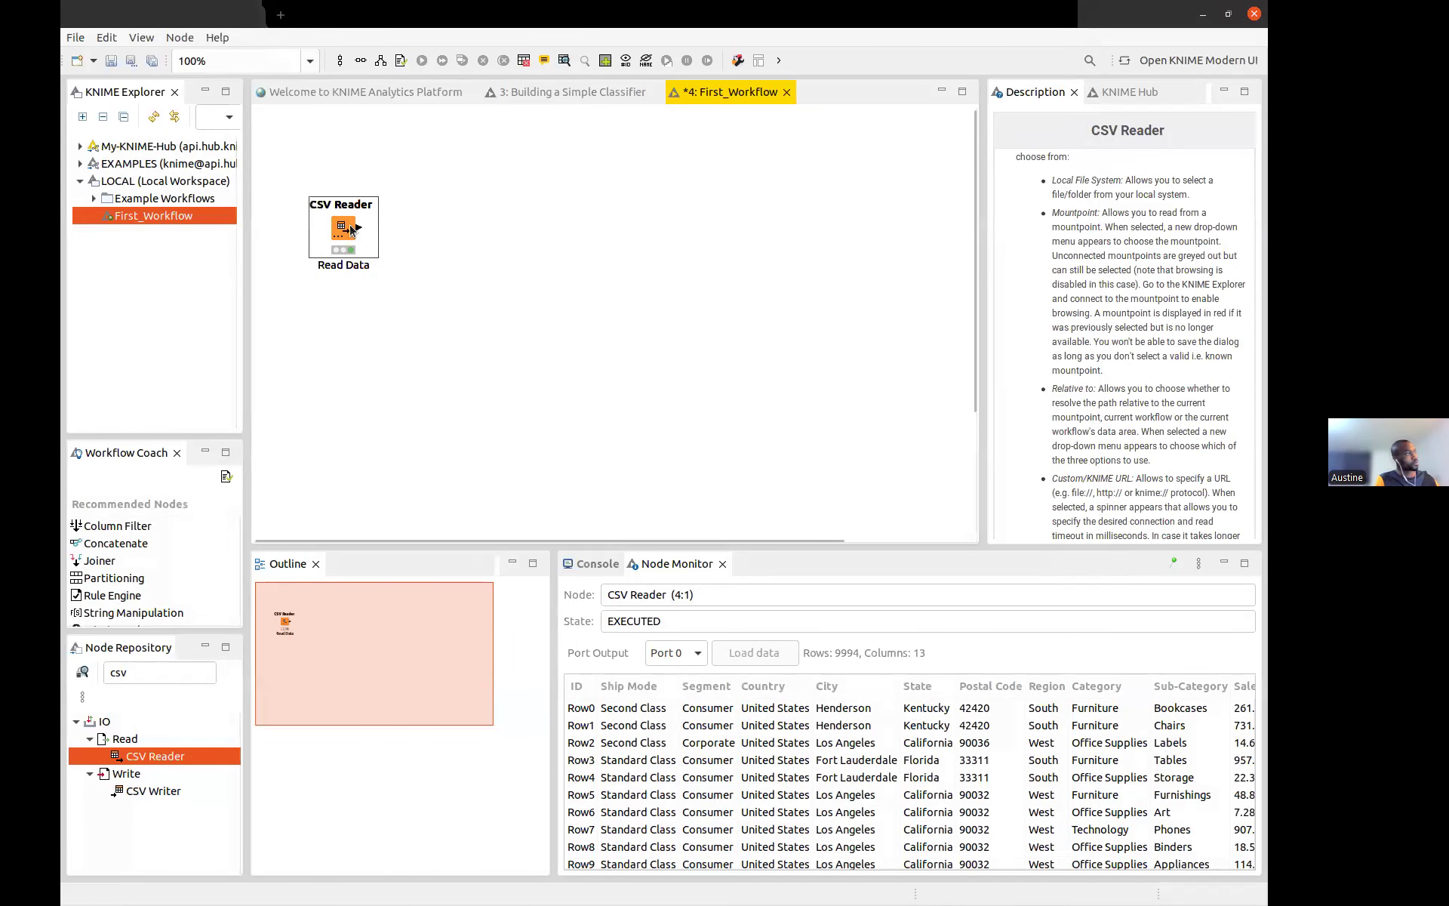
left_click(465, 266)
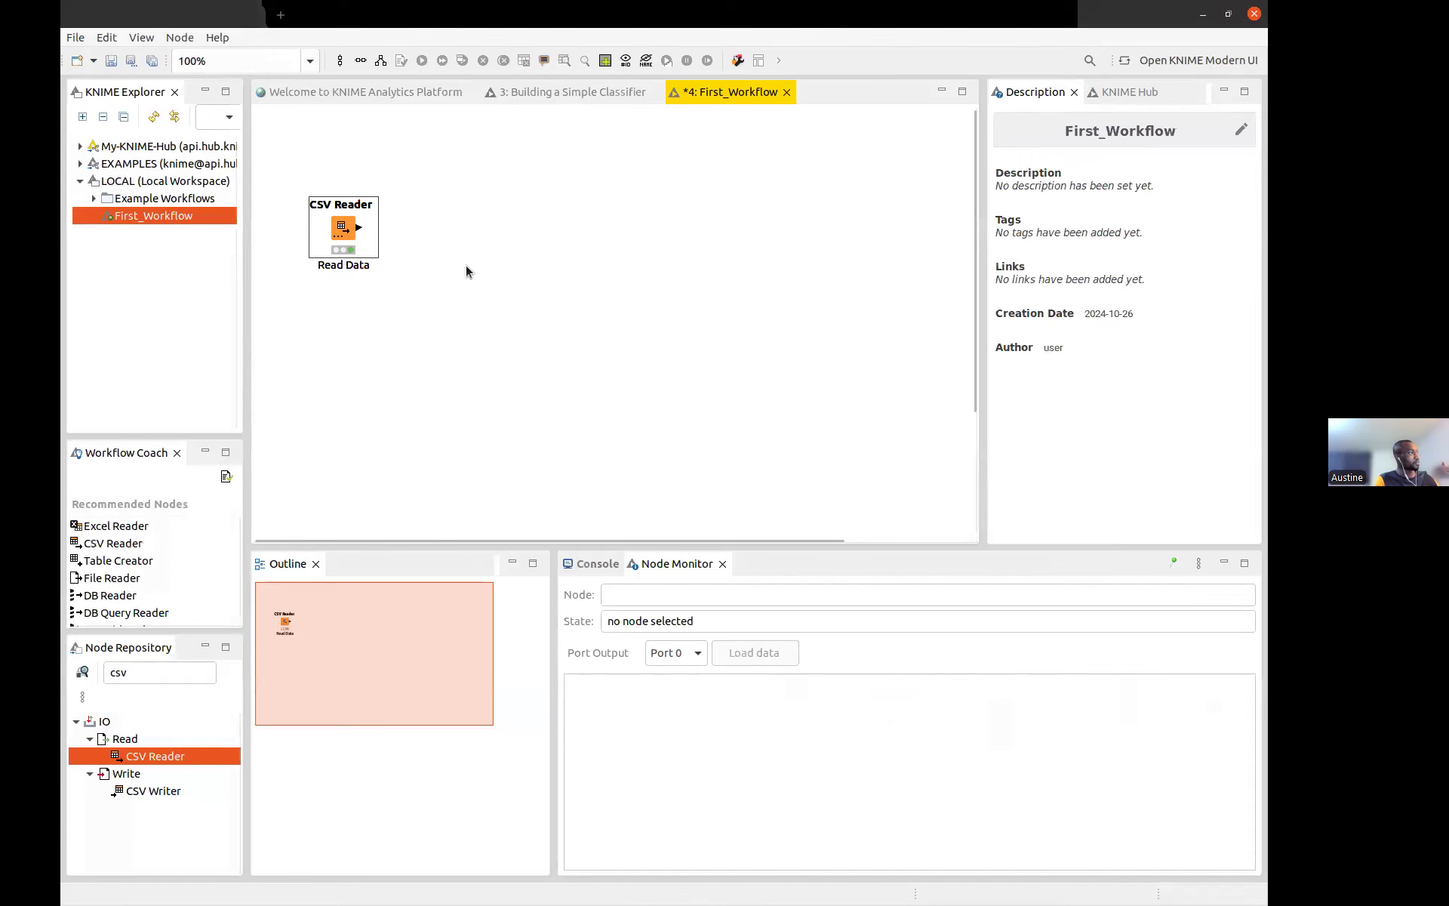
left_click(342, 230)
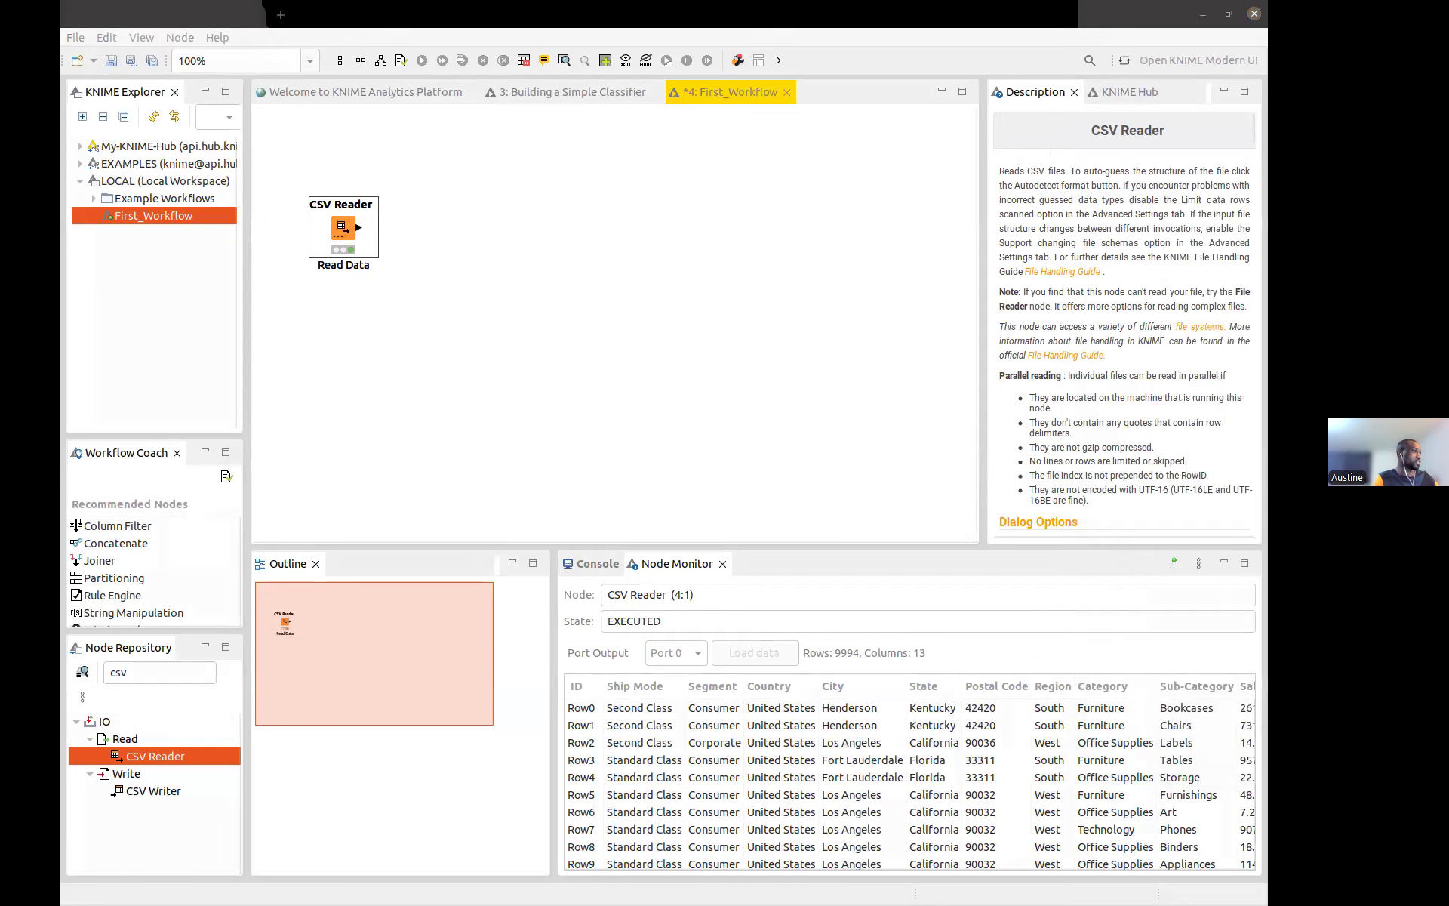
left_click_drag(1448, 168, 1448, 317)
Replace the node repository search with "statist" and look over the matching statistics nodes
left_click_drag(149, 676, 84, 669)
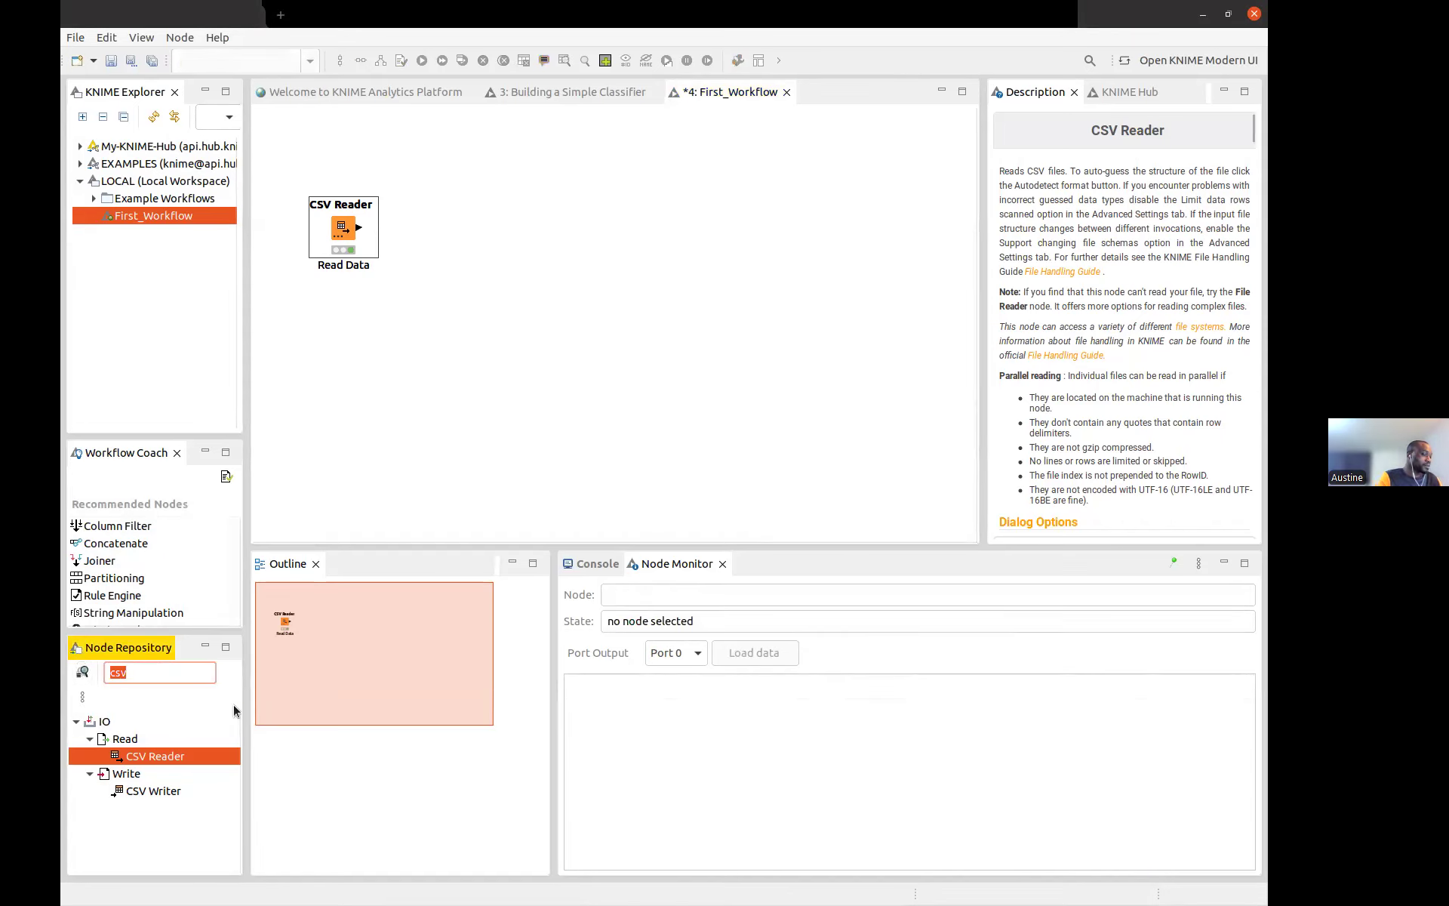
key("BackSpace")
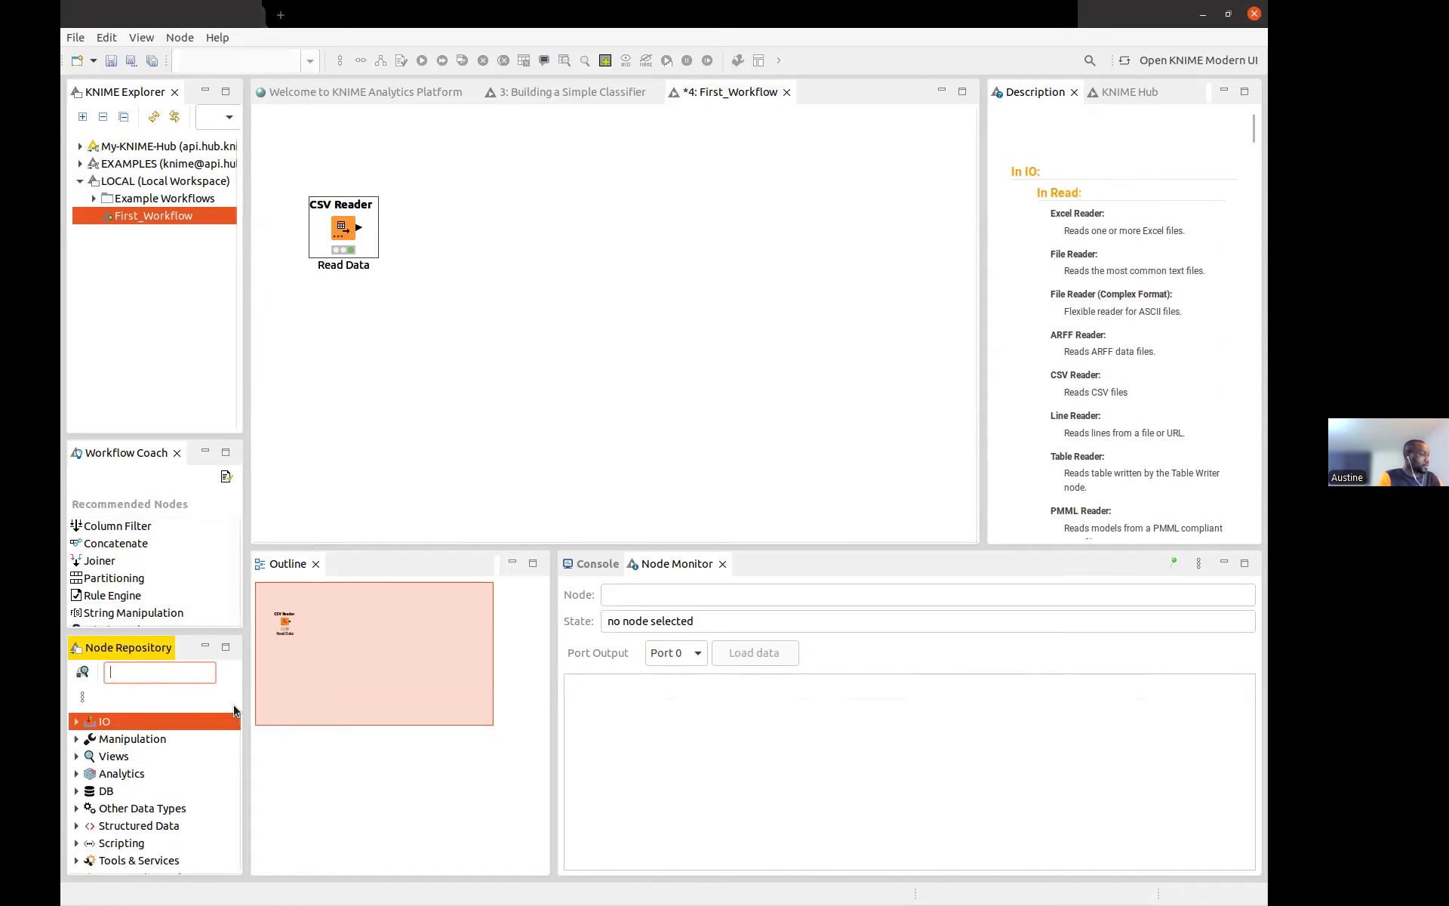
type("statist")
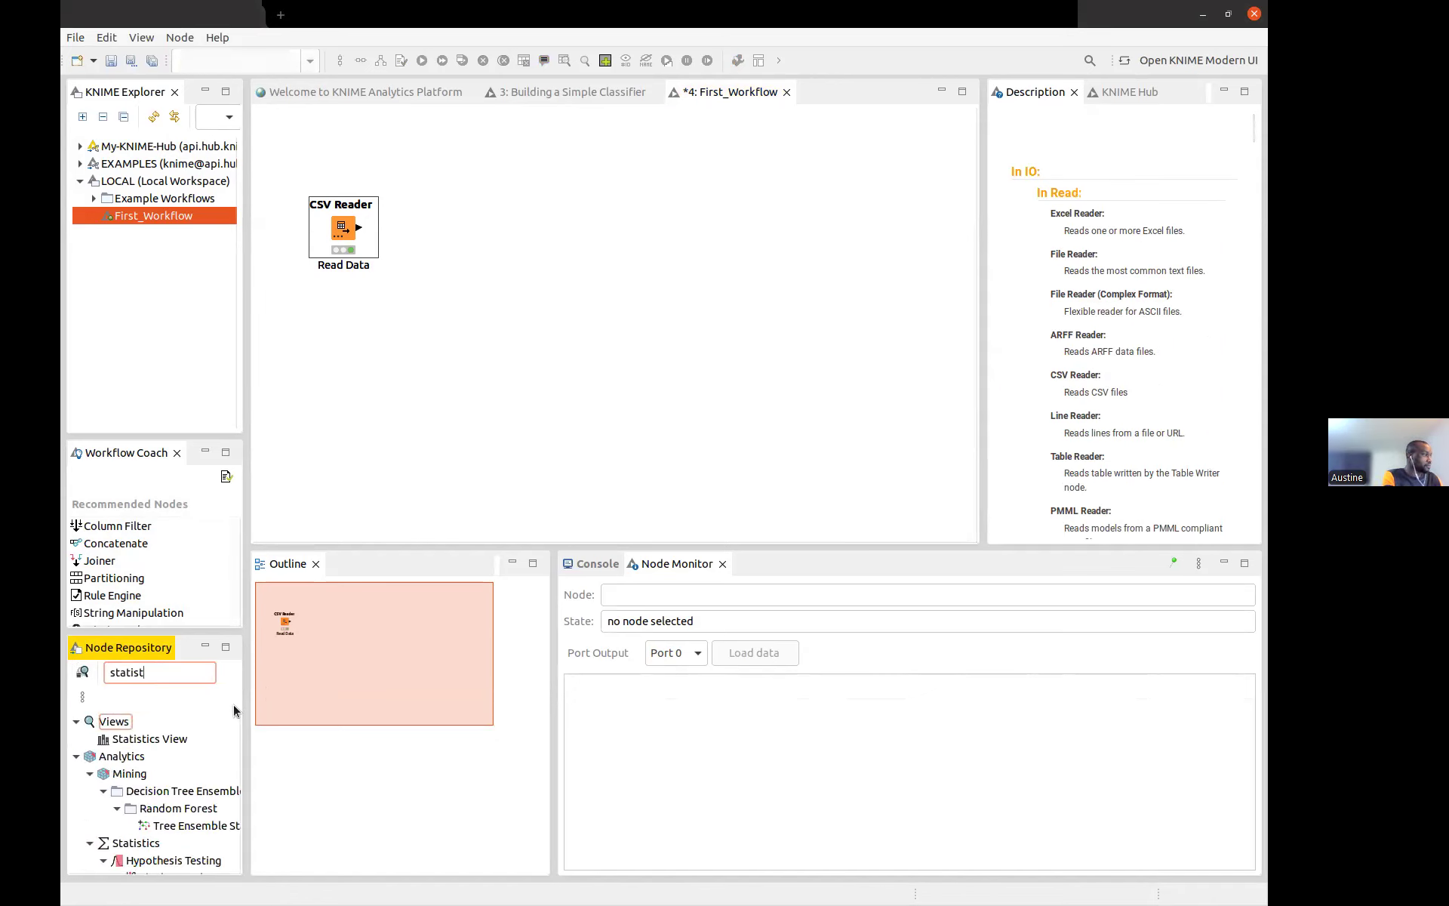
scroll(169, 796, "down", 2)
scroll(169, 796, "up", 2)
Add a Statistics View node beside the CSV Reader and read through its description
left_click(129, 741)
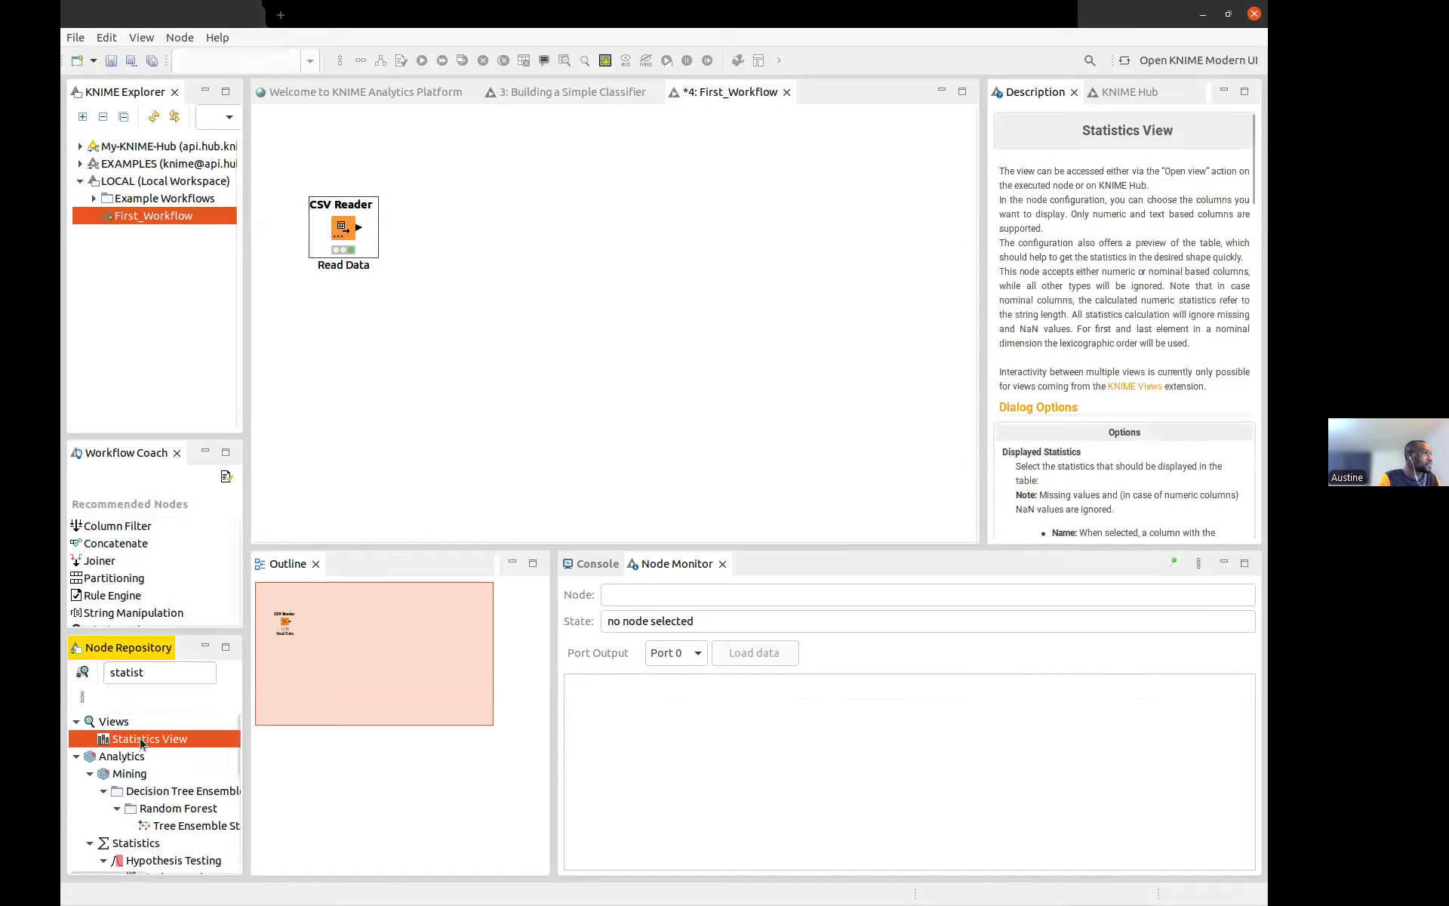
left_click_drag(129, 749, 450, 220)
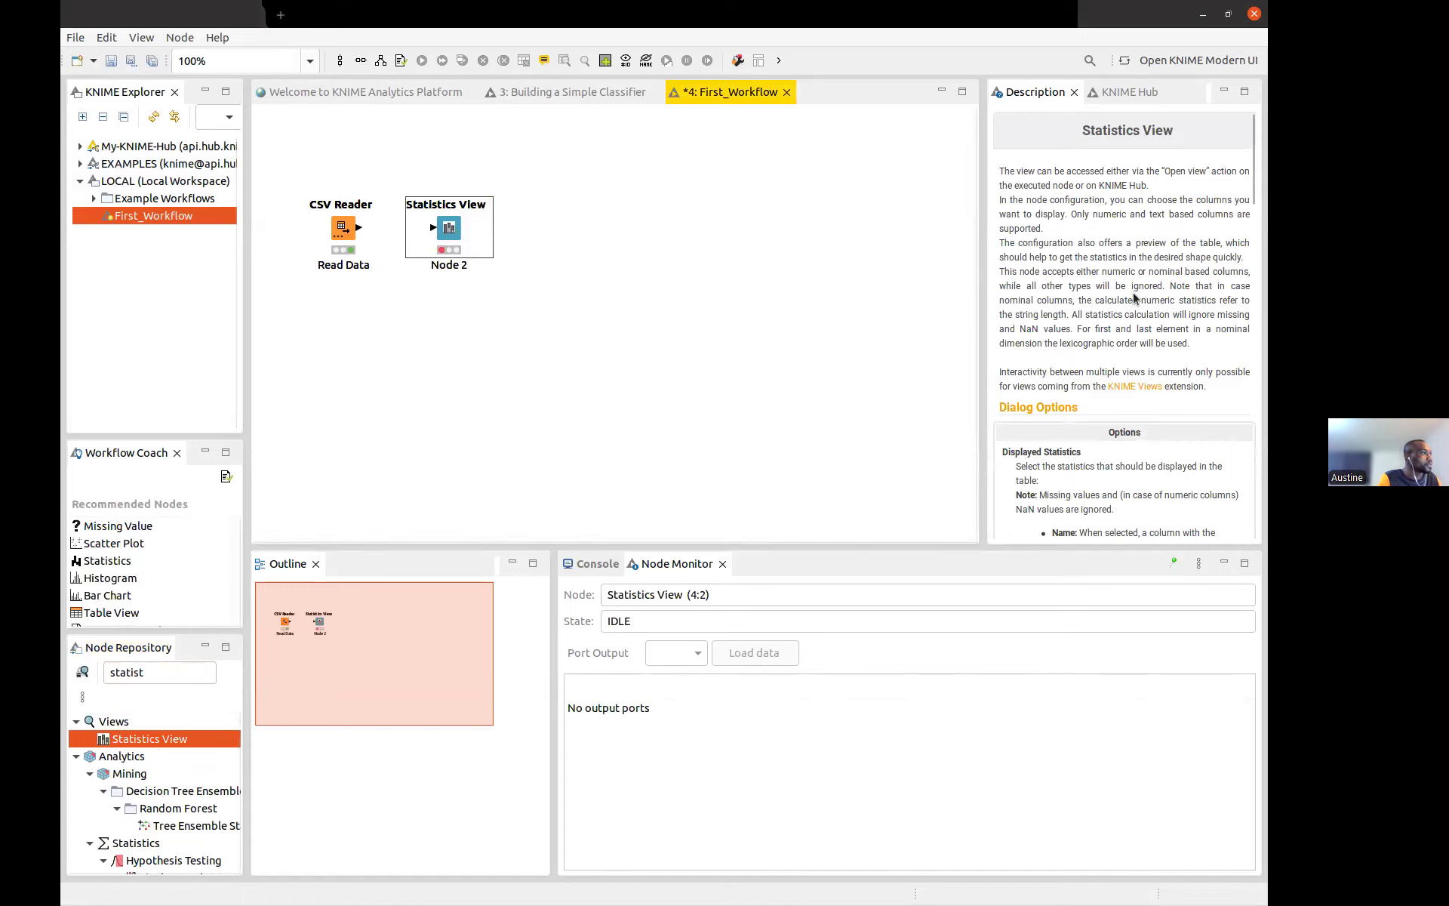
scroll(1133, 298, "down", 3)
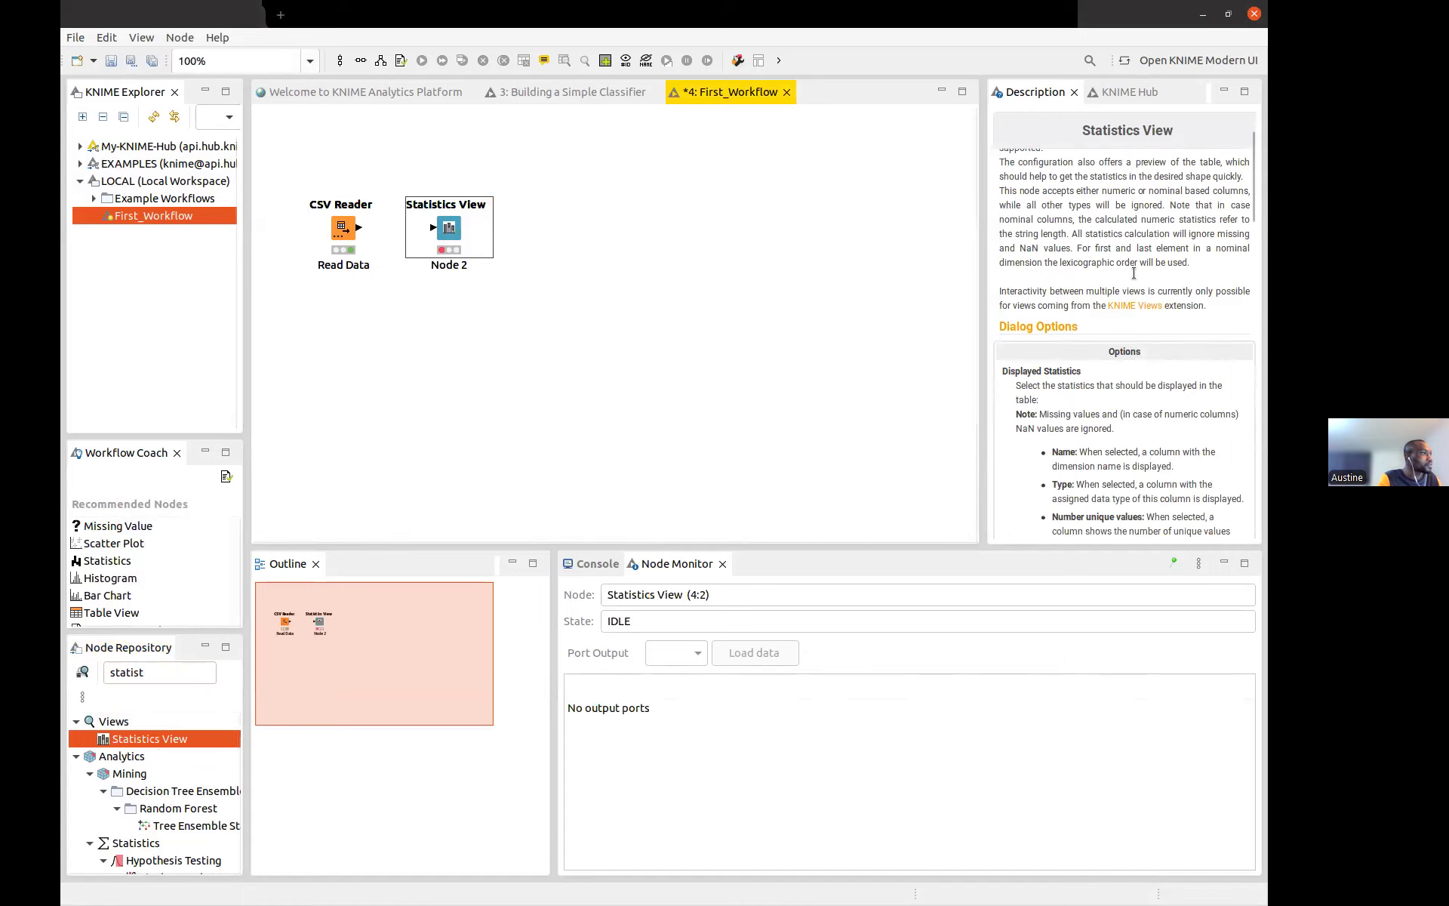
scroll(1133, 274, "up", 3)
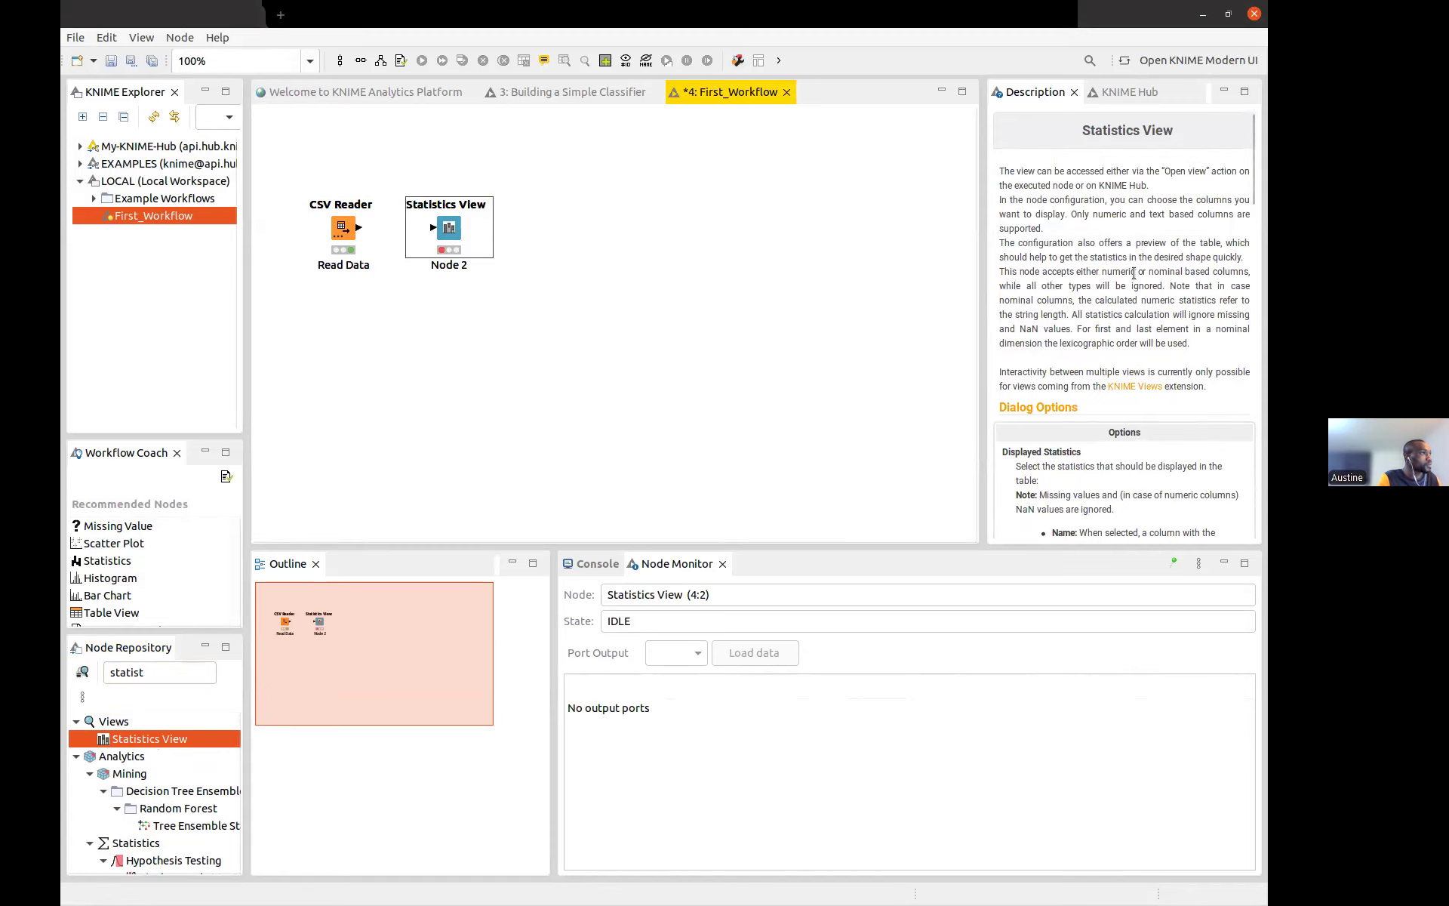
scroll(1133, 273, "down", 6)
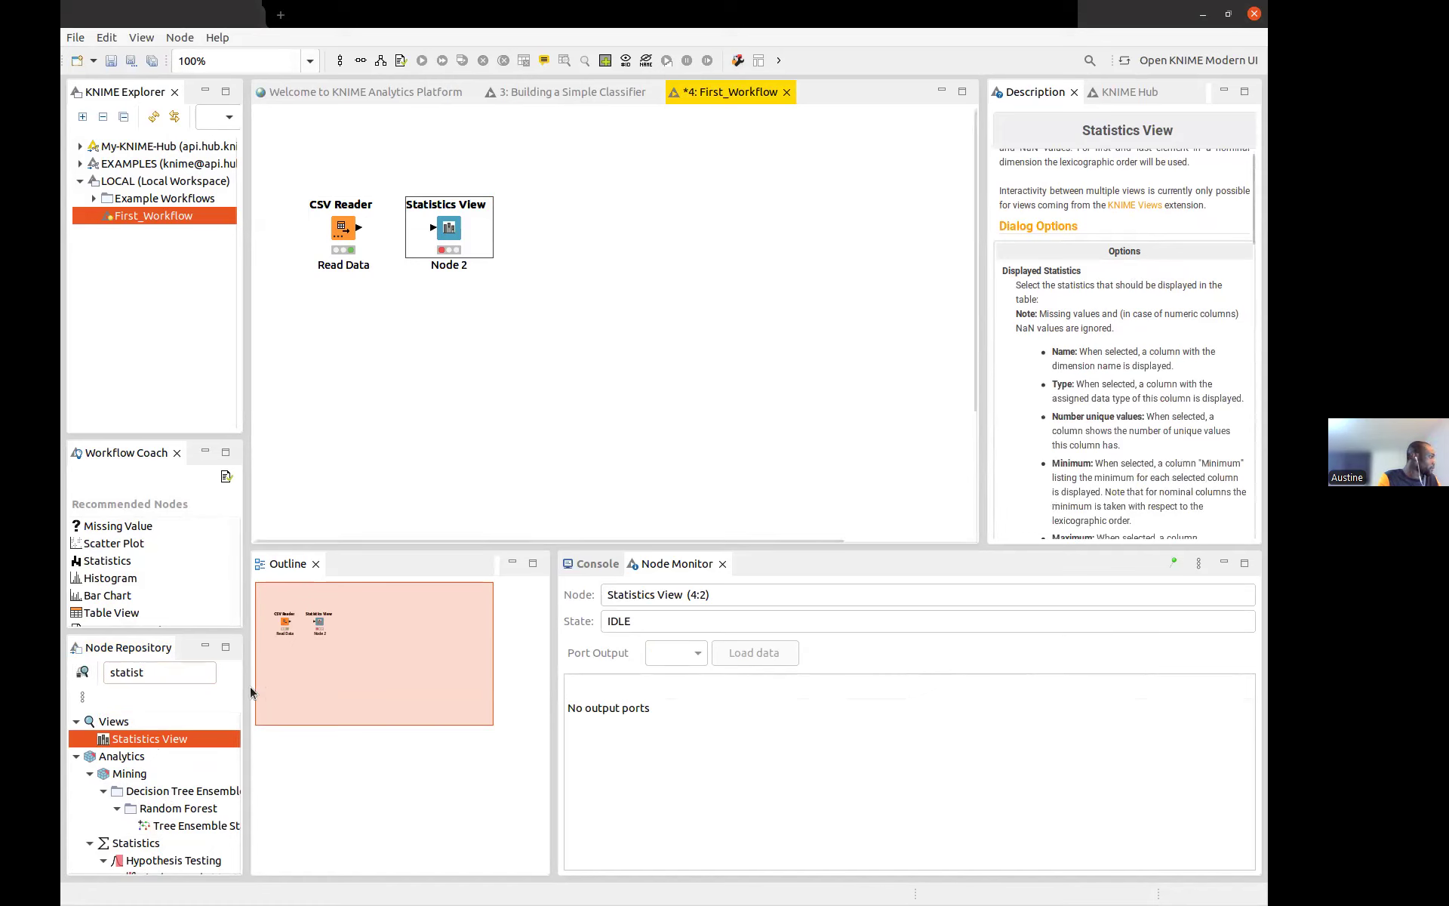
Replace the Statistics View node with the Statistics node from the Analytics category and read its description
scroll(175, 775, "down", 3)
scroll(175, 775, "down", 6)
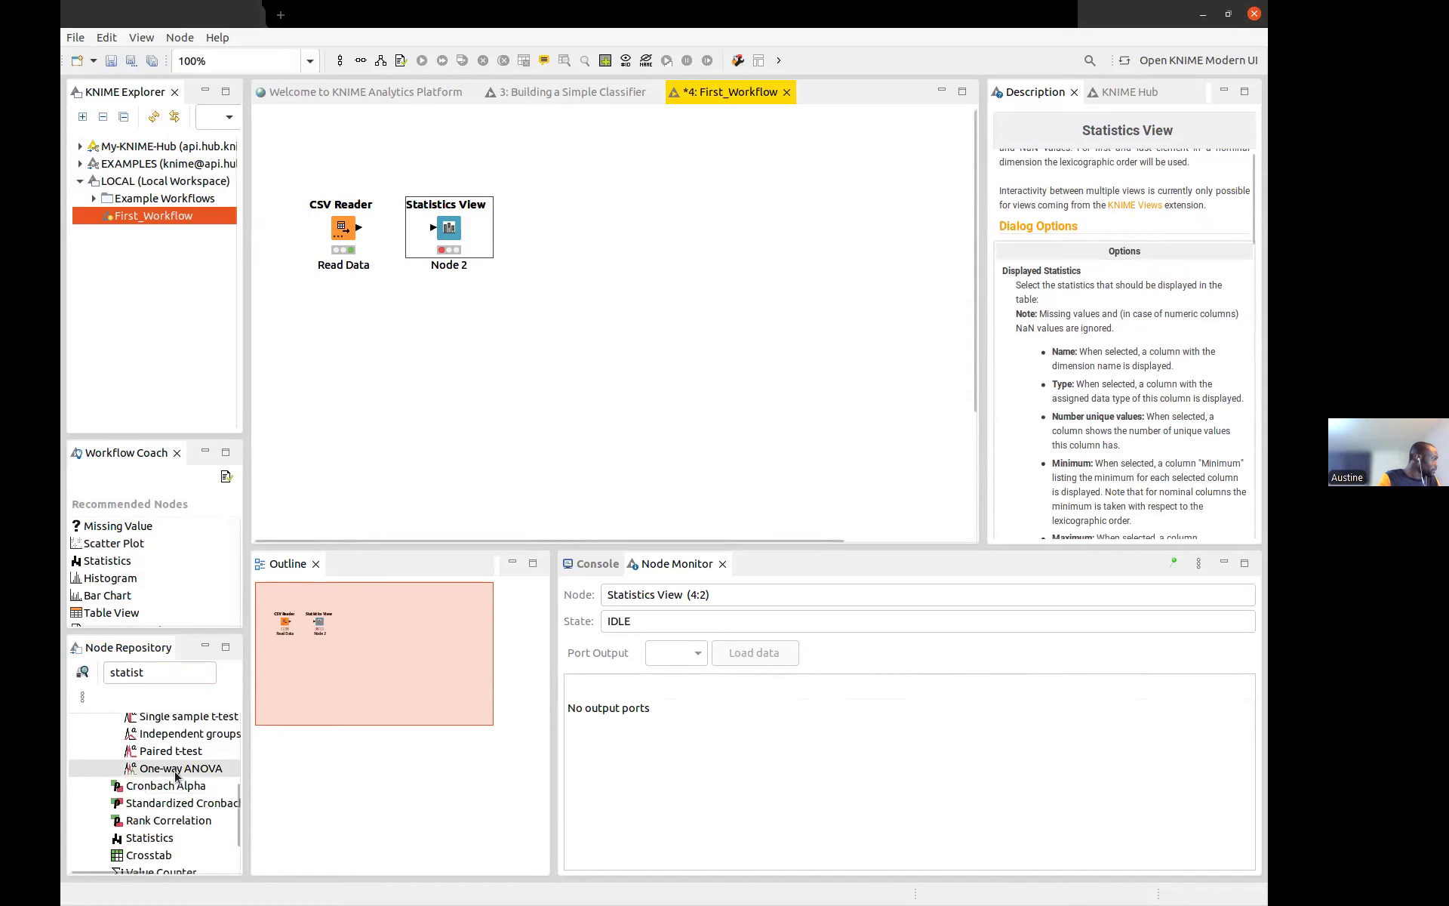
left_click_drag(145, 782, 447, 224)
left_click(815, 473)
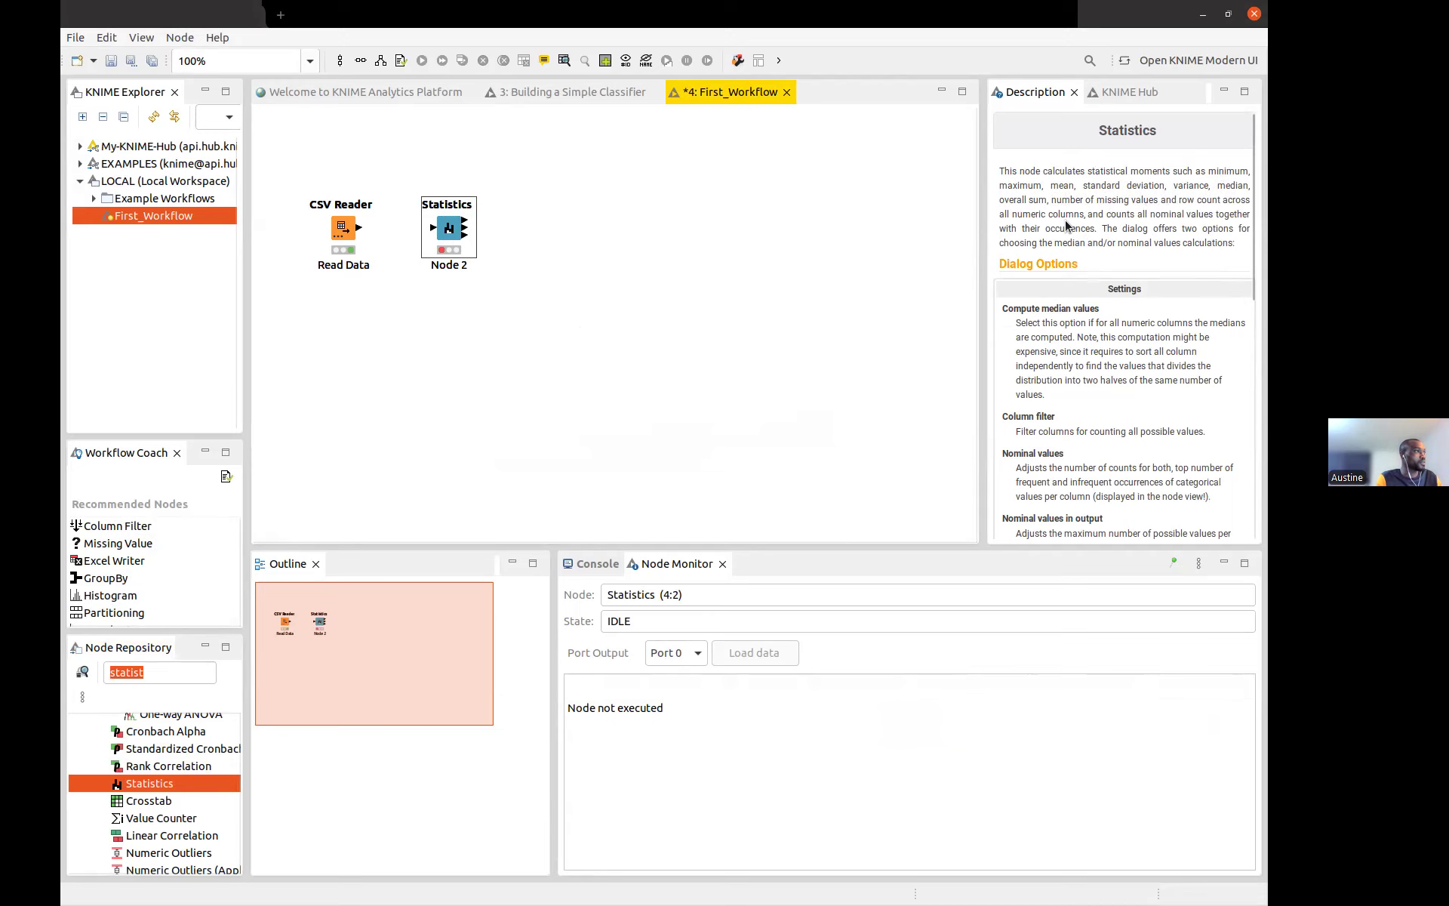
scroll(1119, 321, "down", 4)
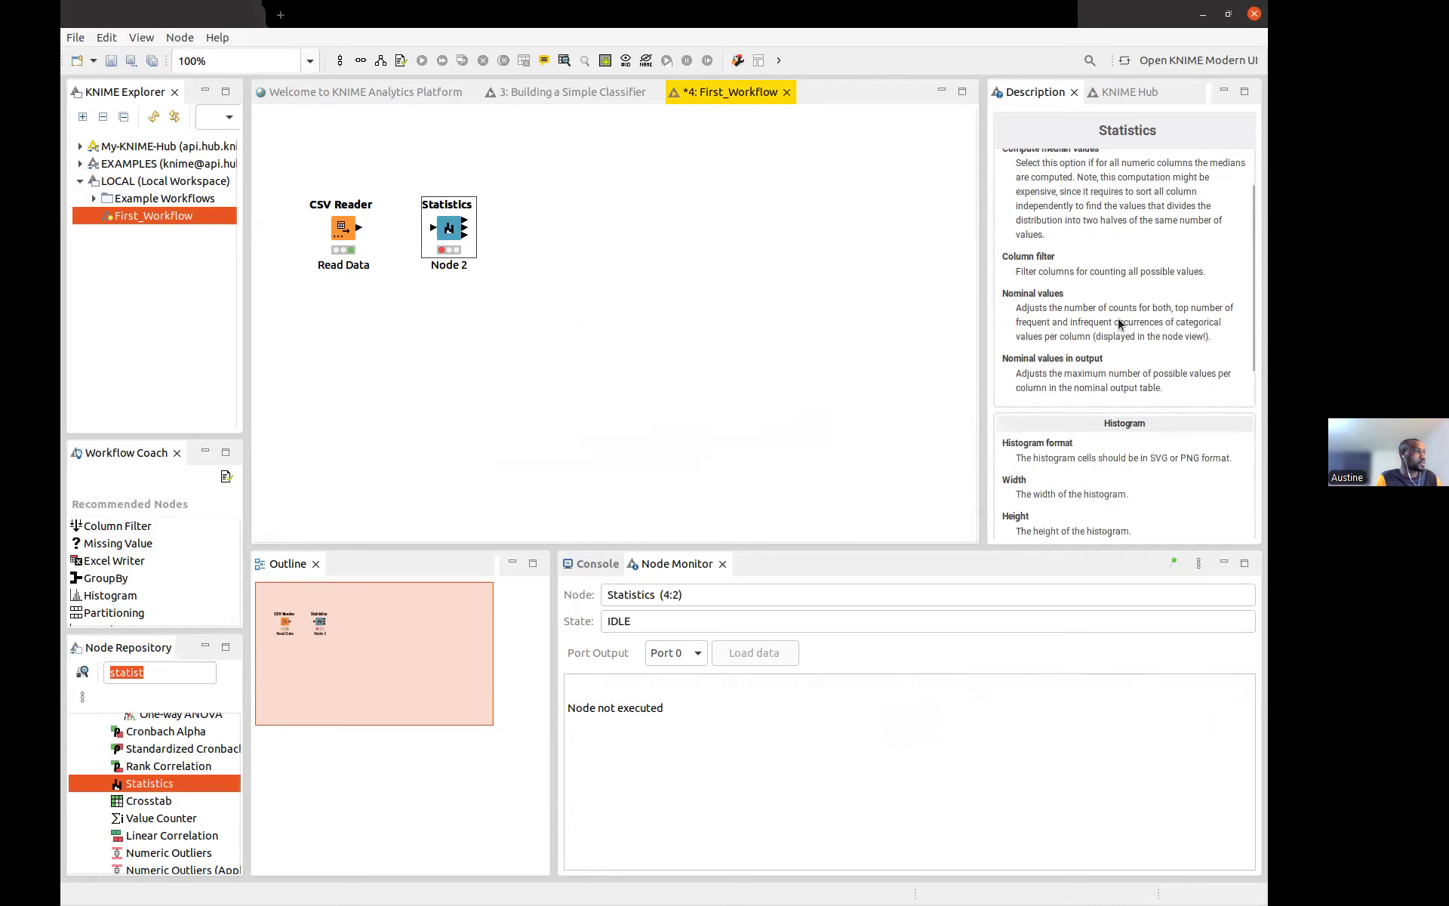
Read the Statistics node's description of its nominal value options, histogram settings, input port and output ports
scroll(1119, 323, "down", 5)
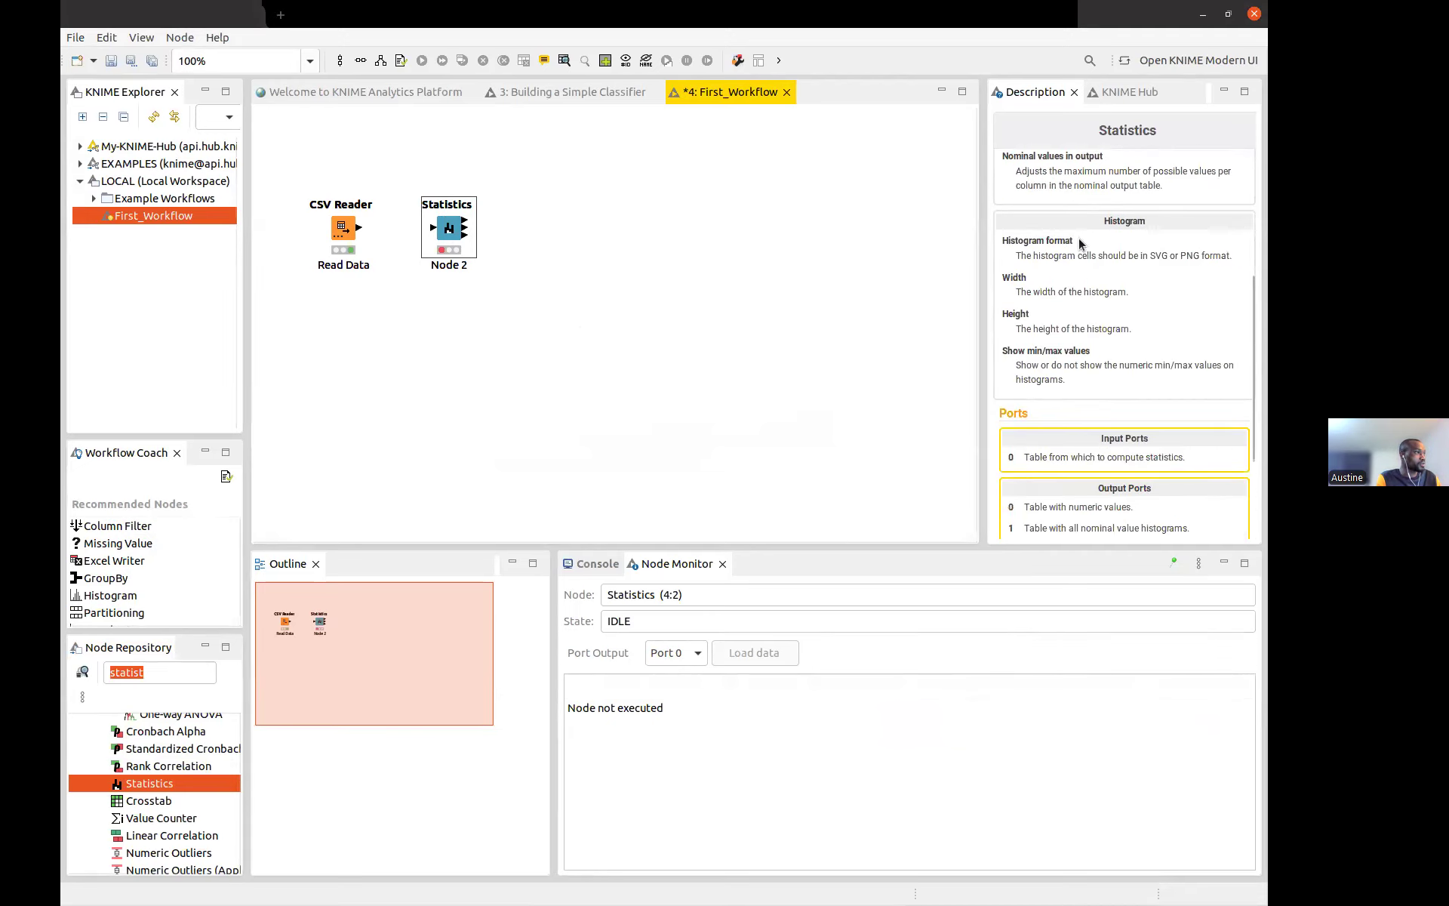
scroll(1079, 238, "up", 4)
scroll(1079, 238, "down", 1)
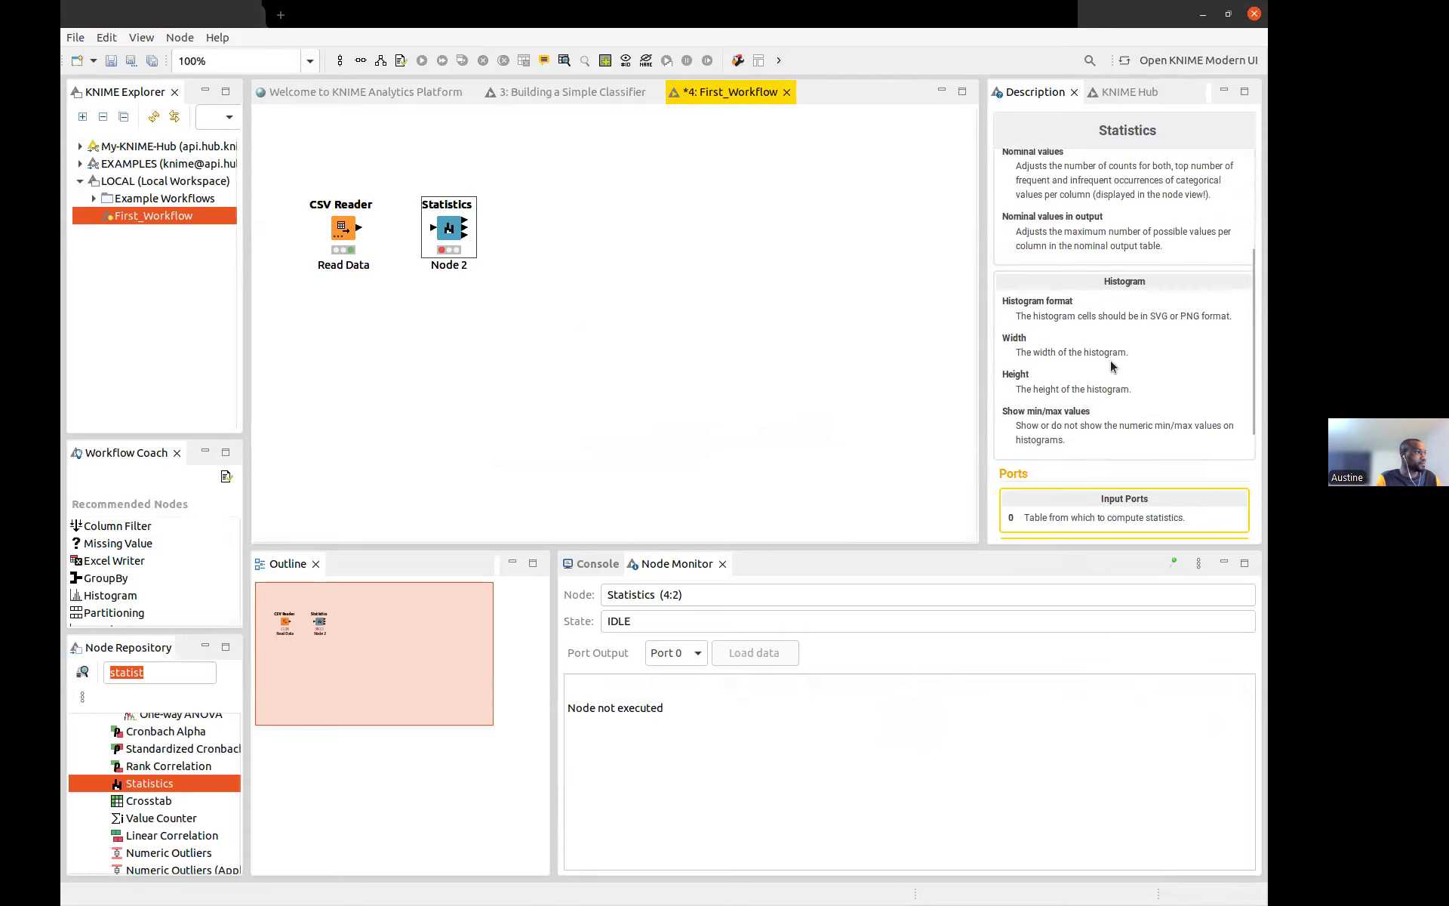
scroll(1111, 360, "down", 4)
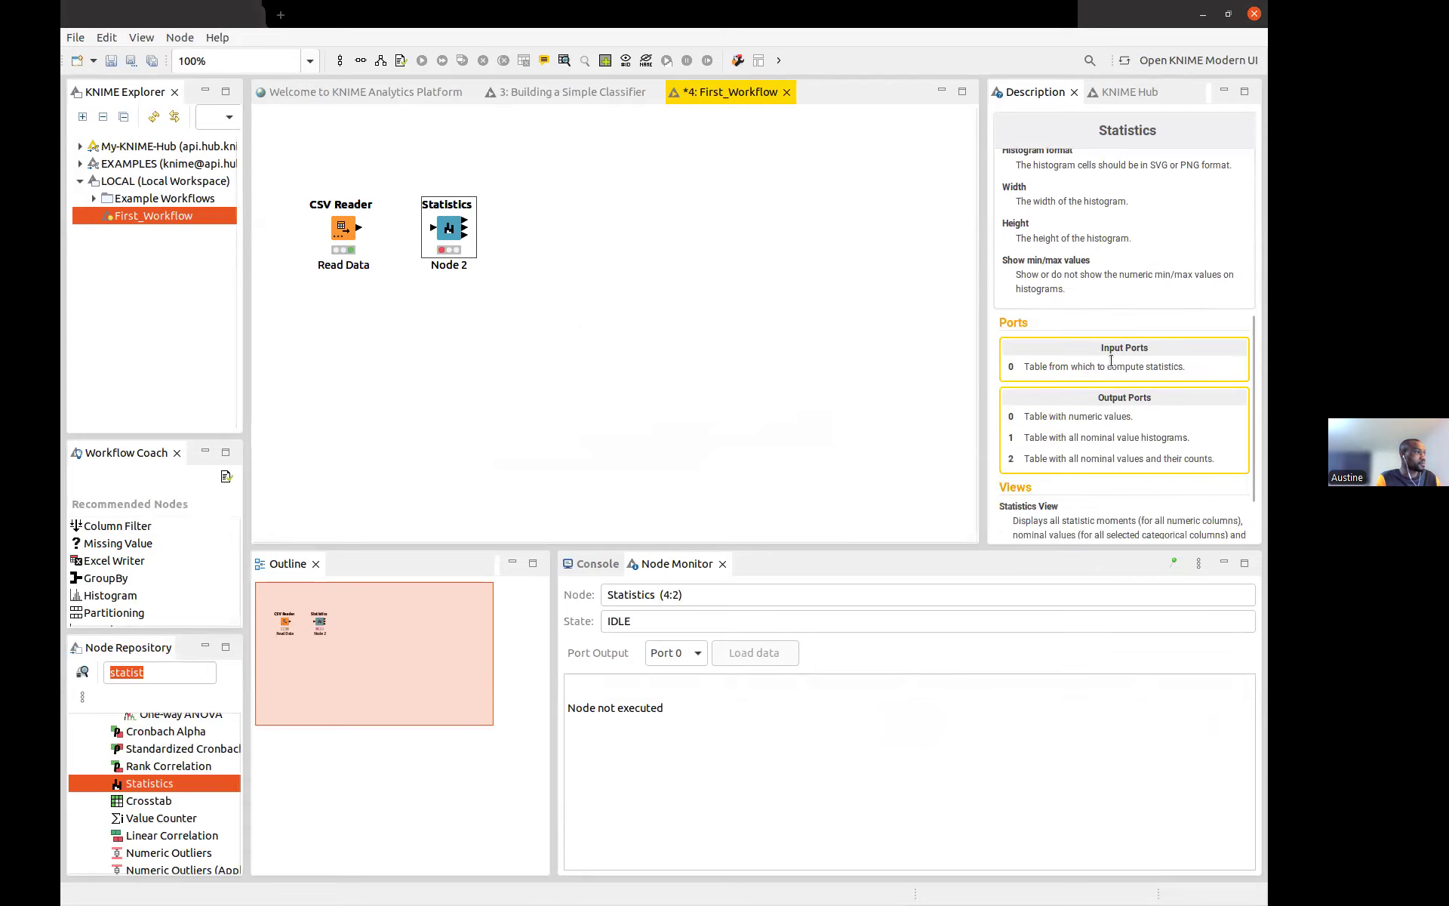
Connect the CSV Reader's output port to the Statistics node's input port and select the Statistics node
left_click(354, 229)
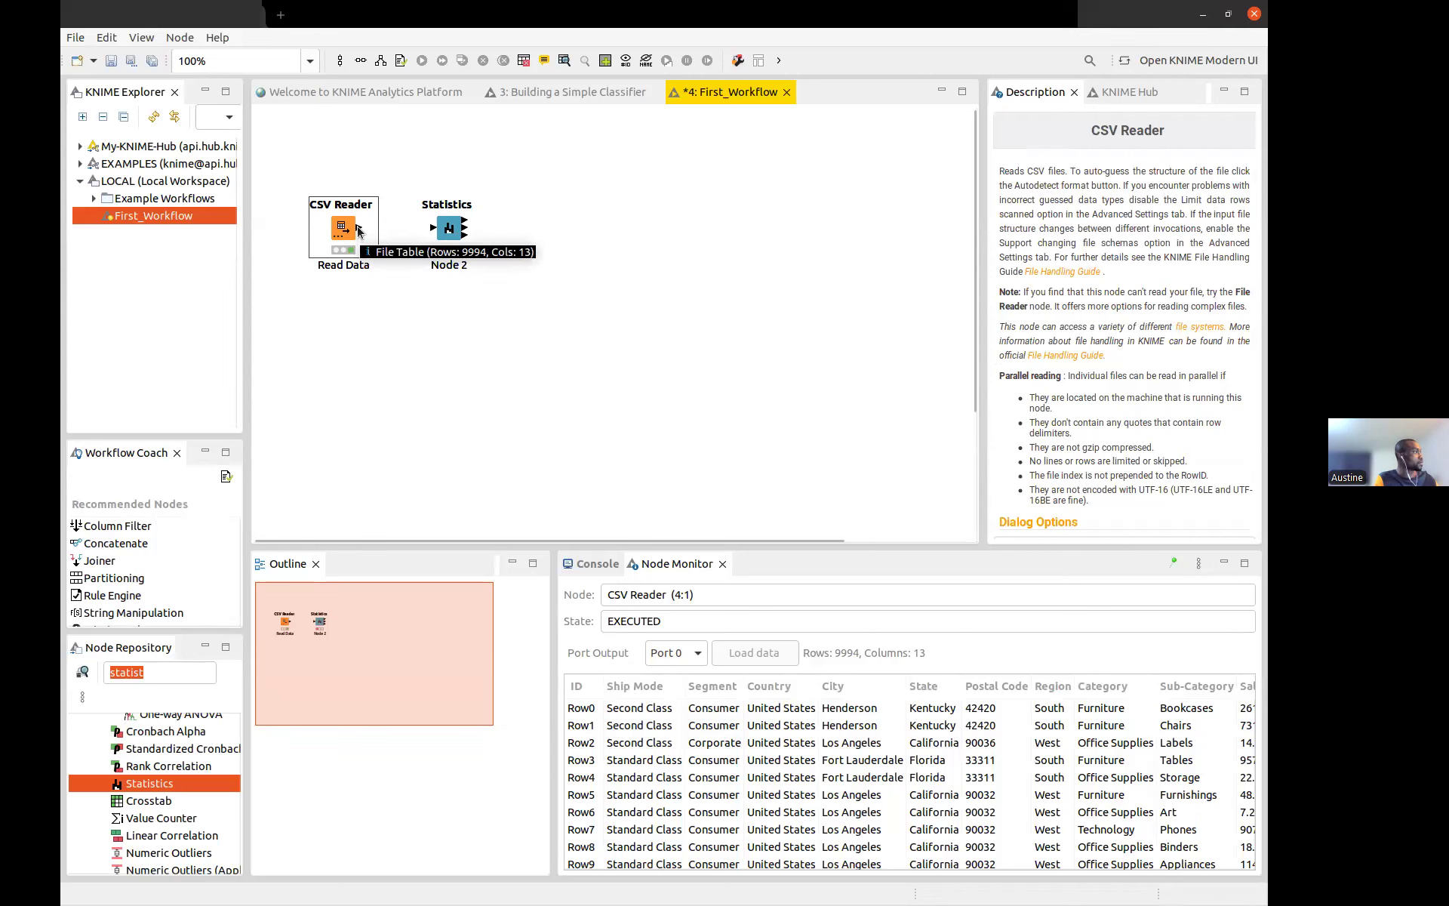
left_click_drag(357, 229, 432, 228)
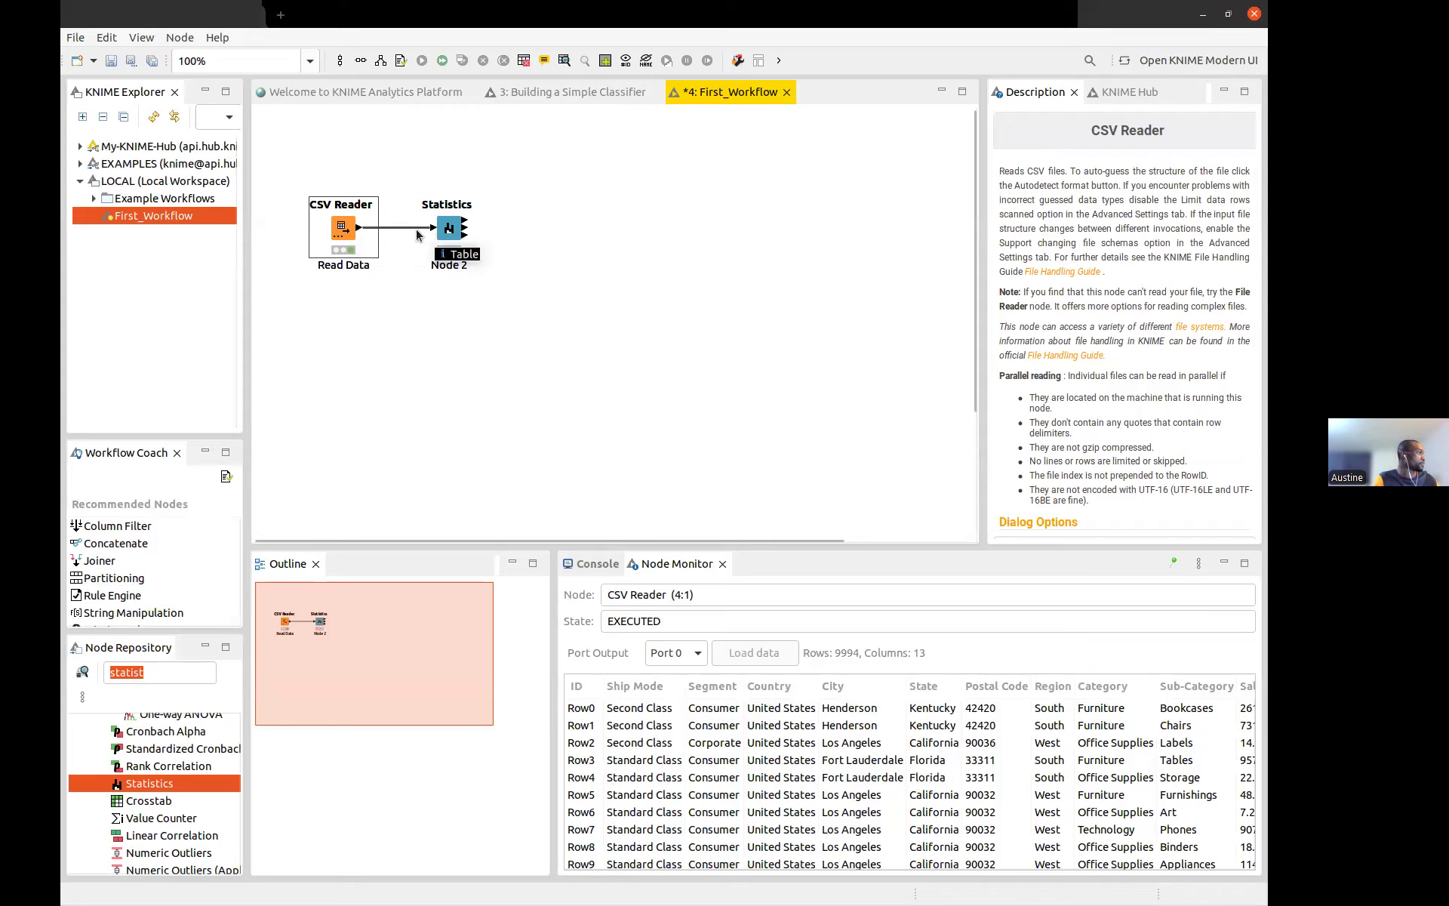
left_click(527, 344)
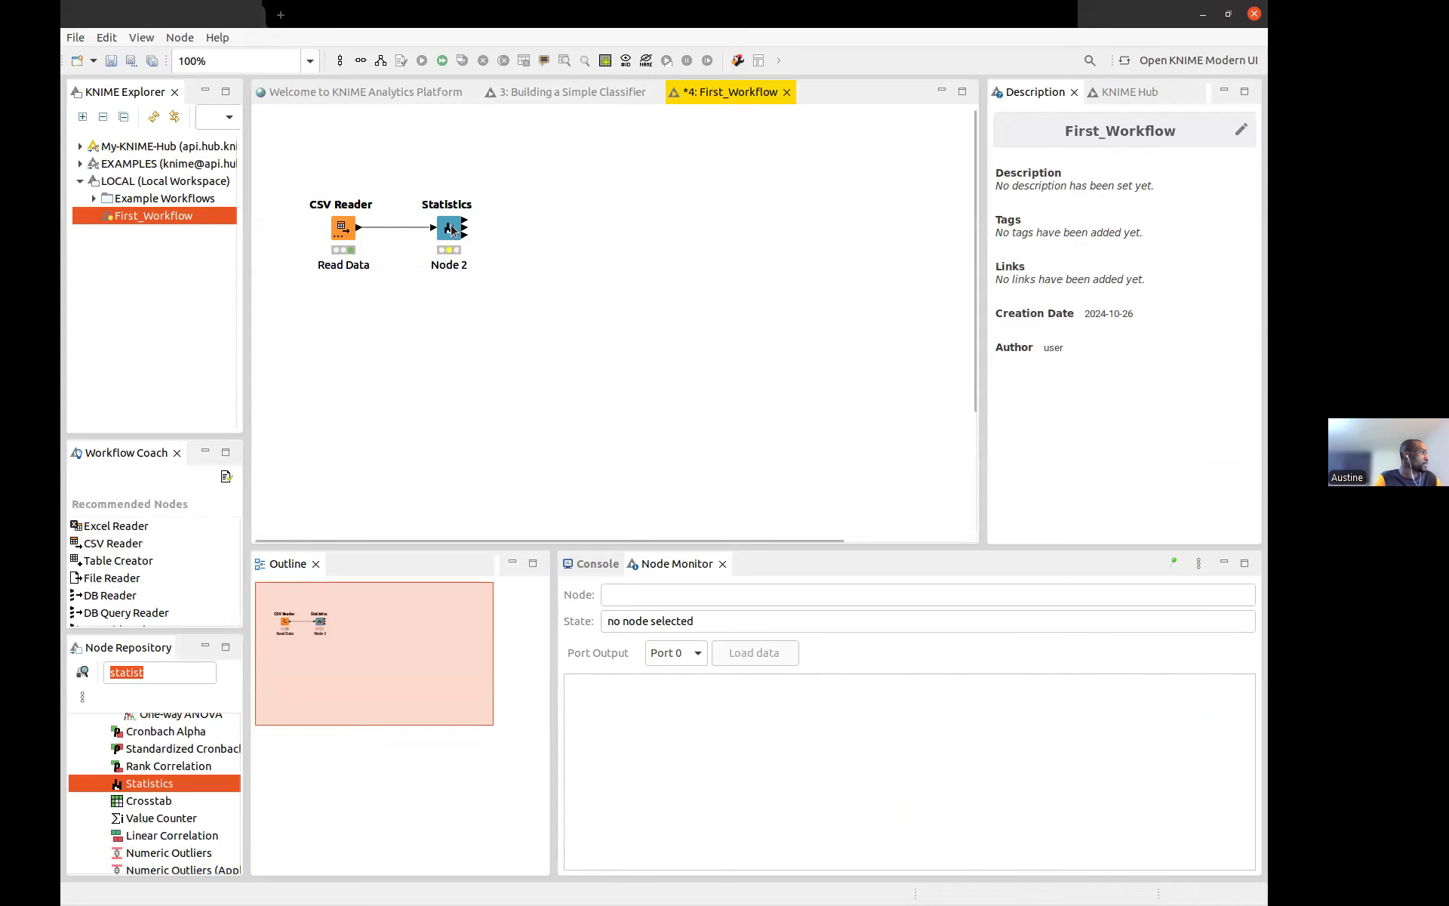
left_click(450, 229)
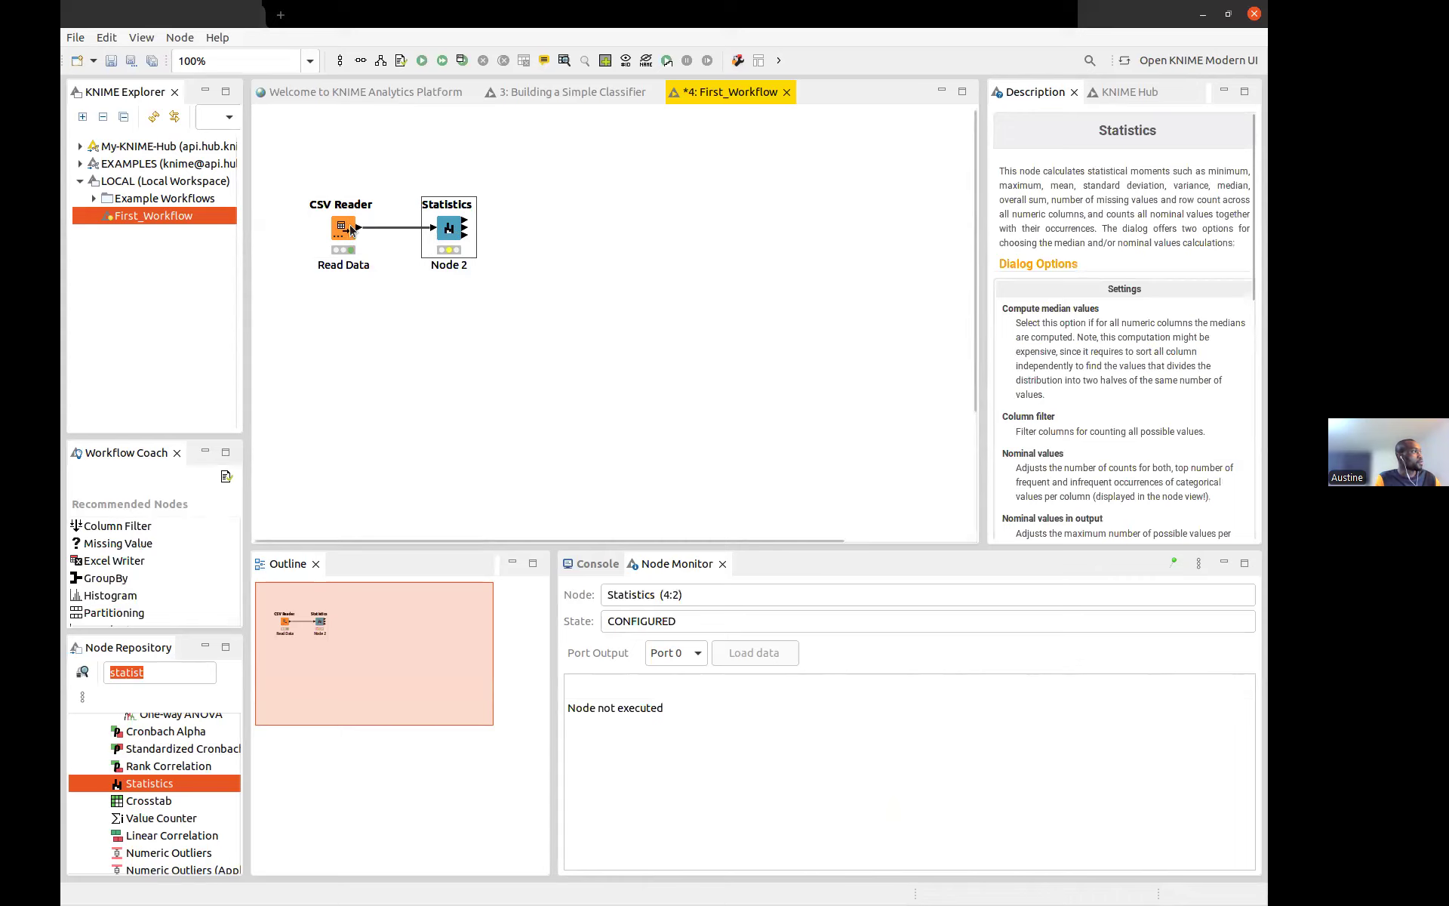
mouse_move(354, 229)
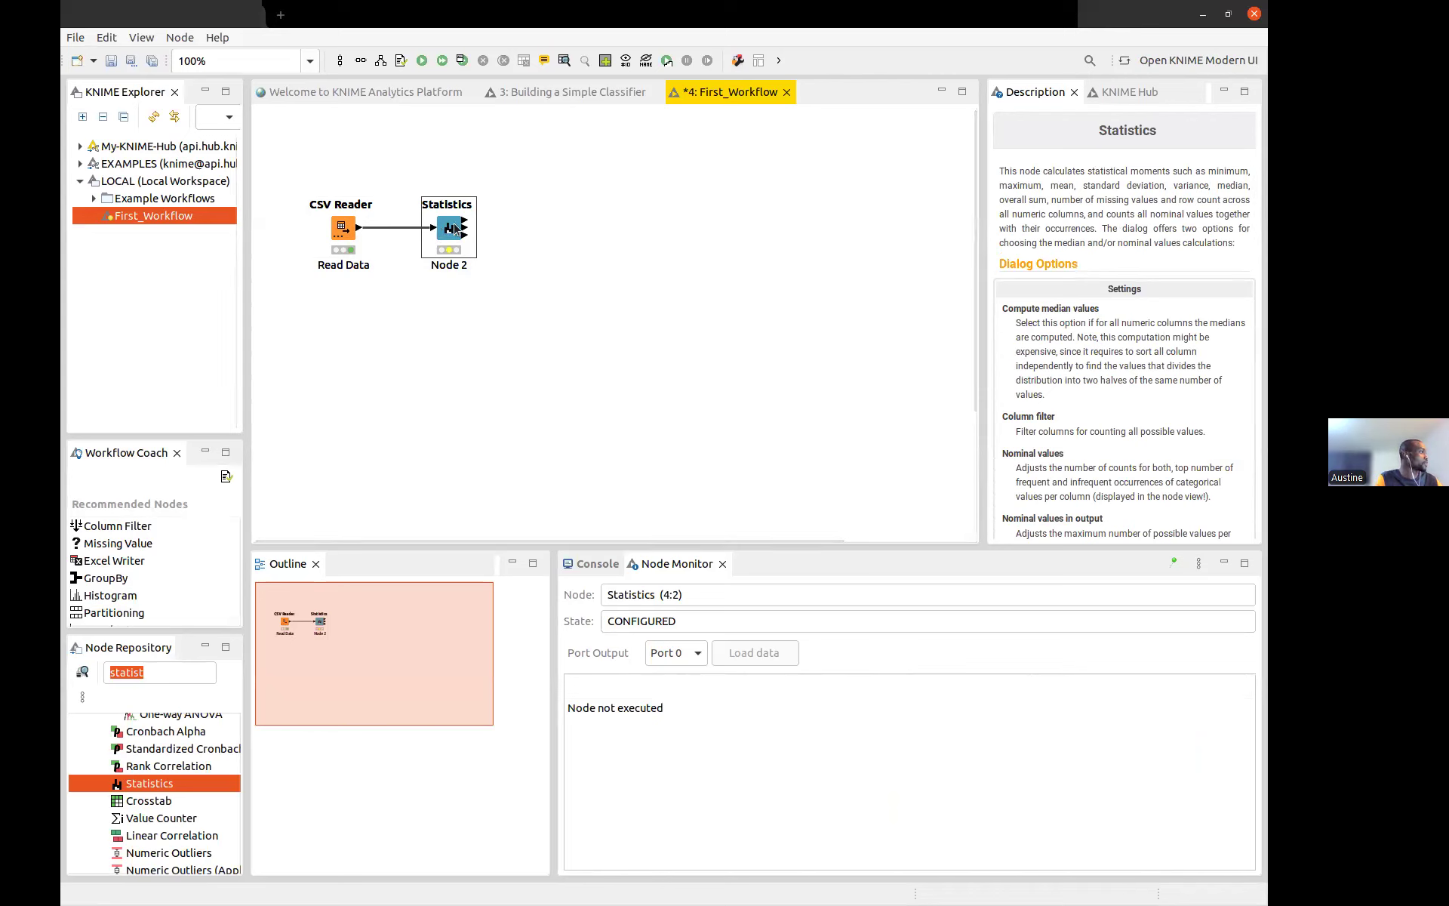
double_click(448, 231)
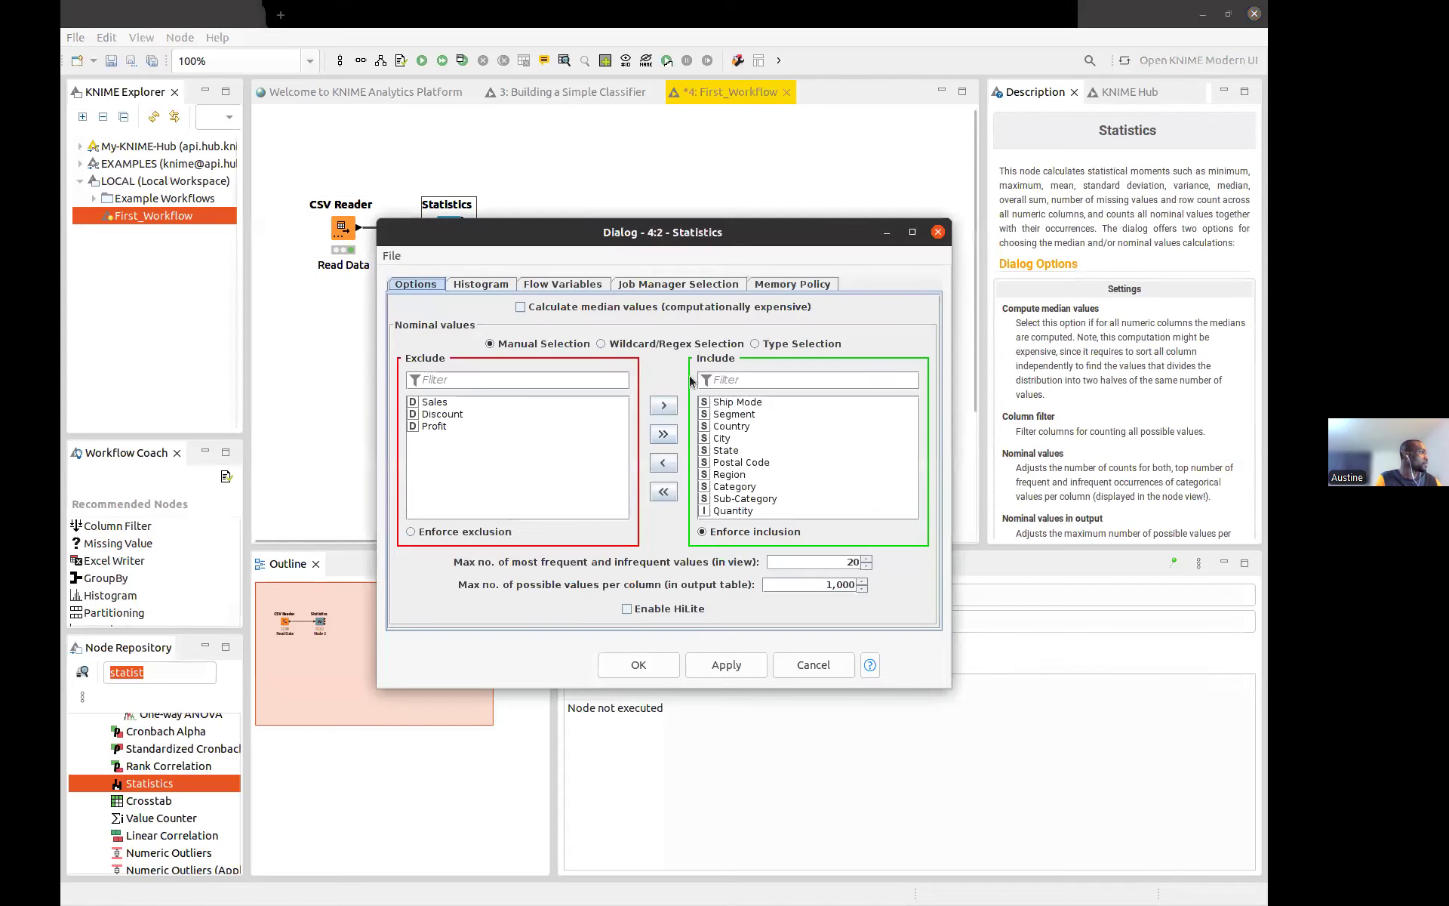
left_click(936, 233)
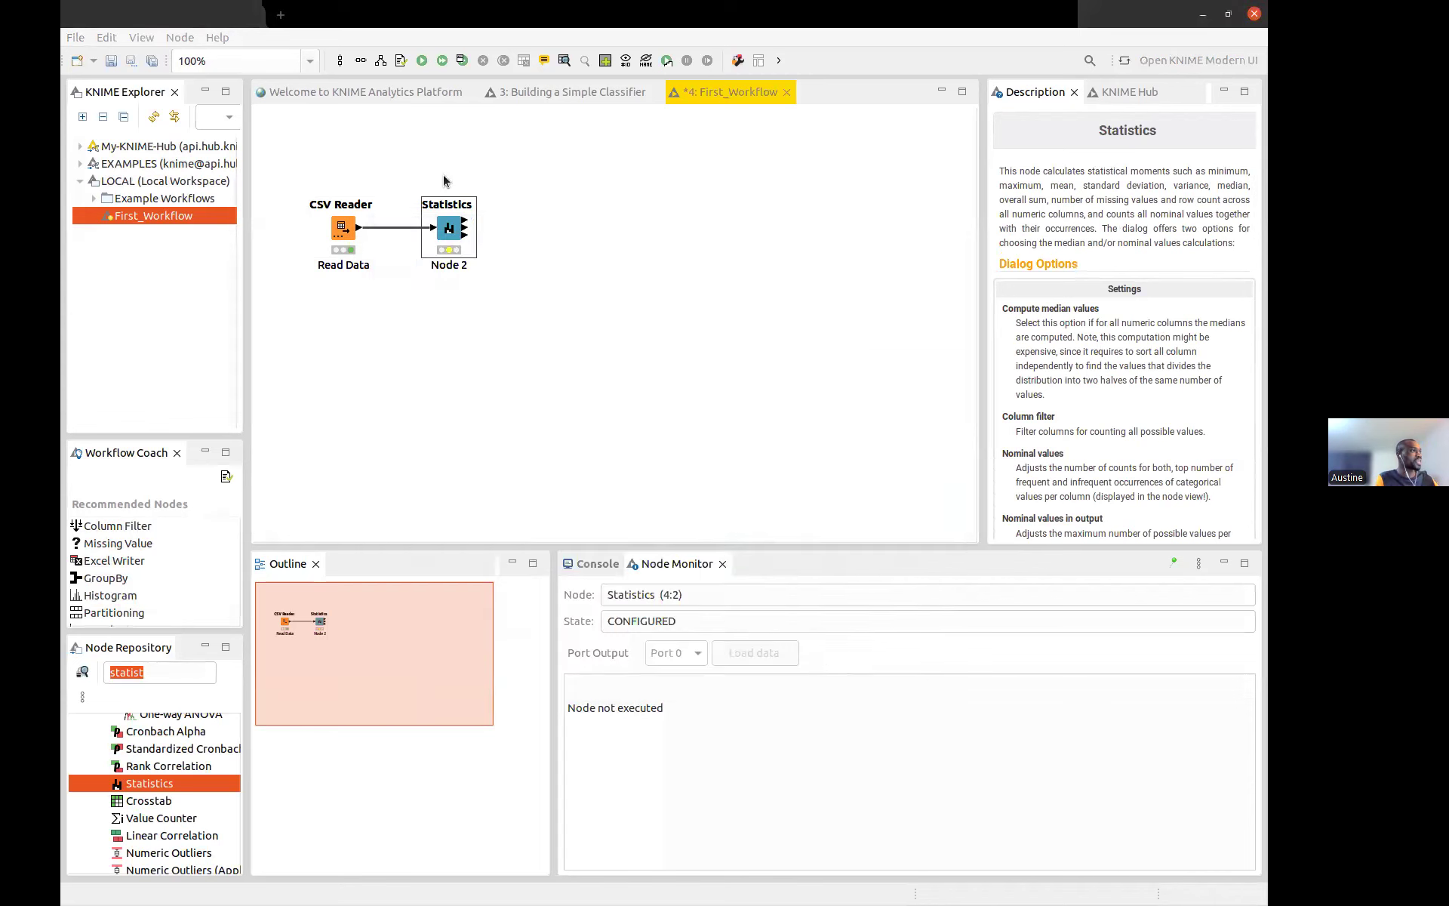
right_click(449, 240)
key("Escape")
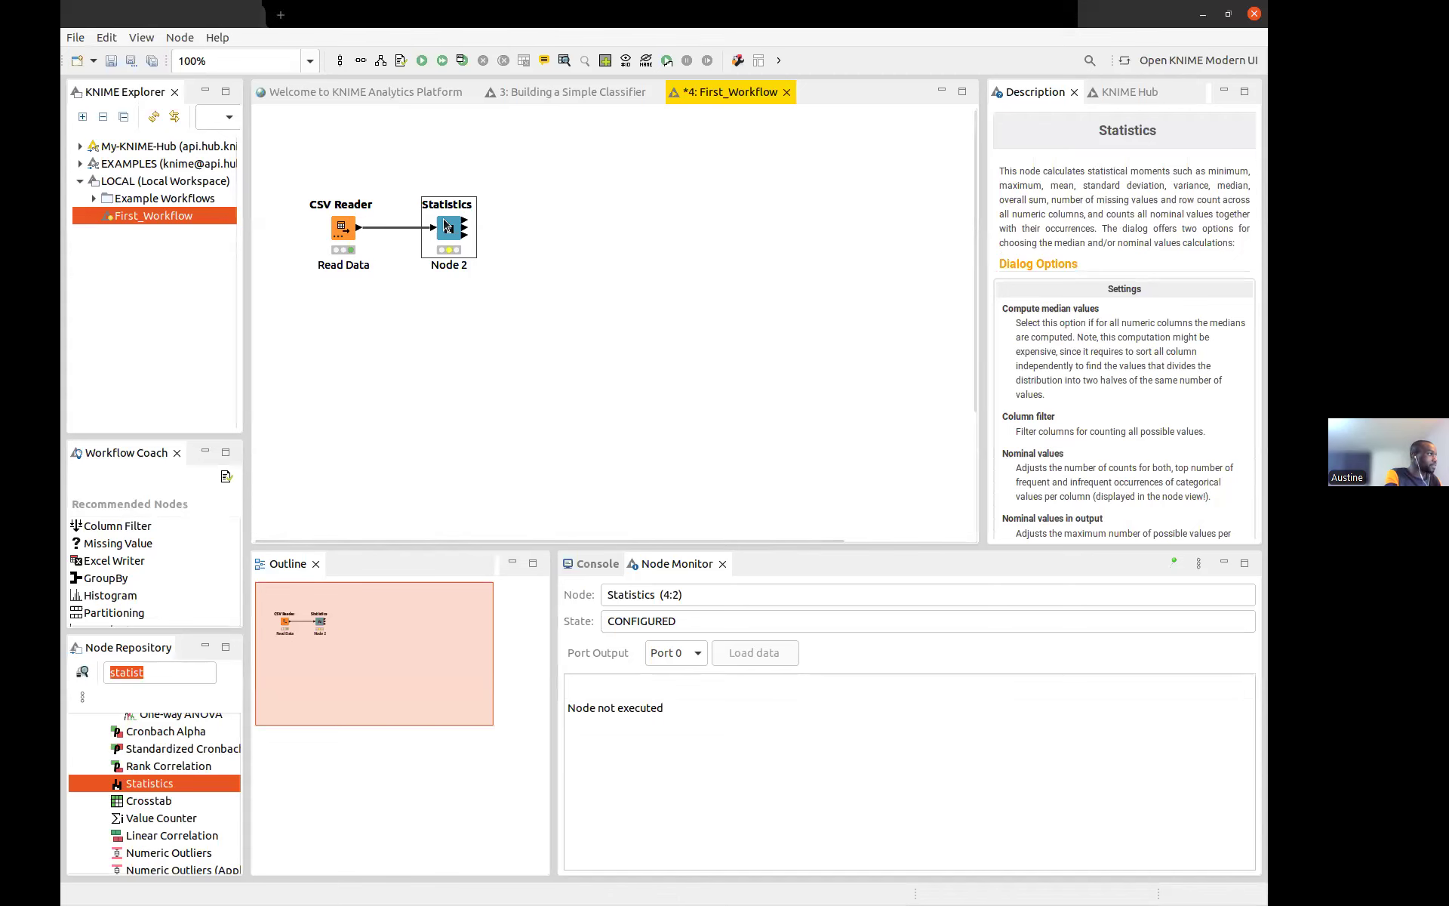
Open the Statistics node's configuration and move the Quantity column from the included to the excluded nominal values
double_click(448, 227)
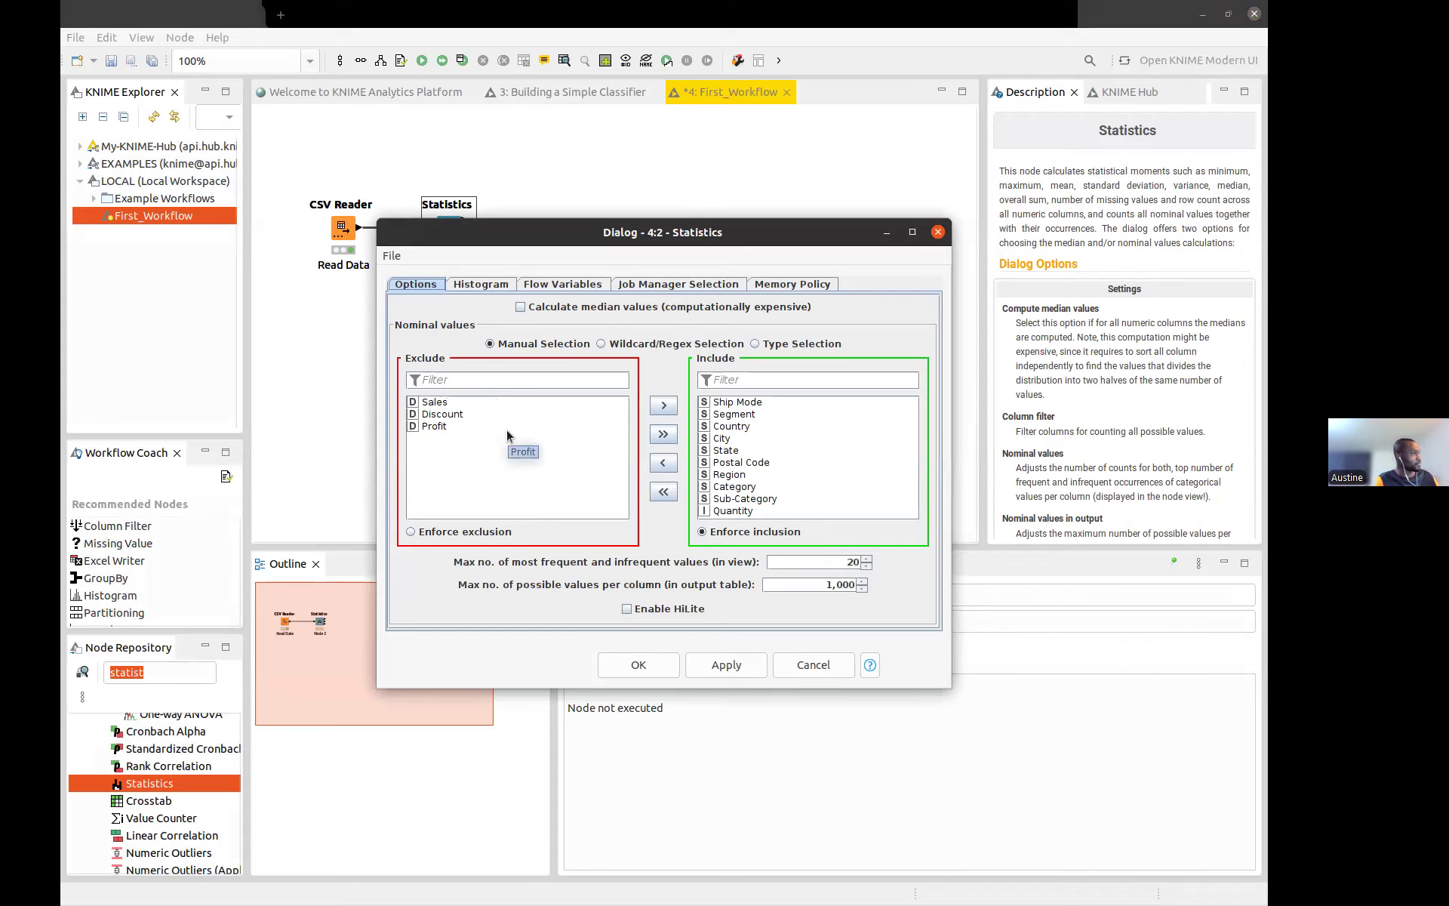
left_click_drag(726, 450, 651, 489)
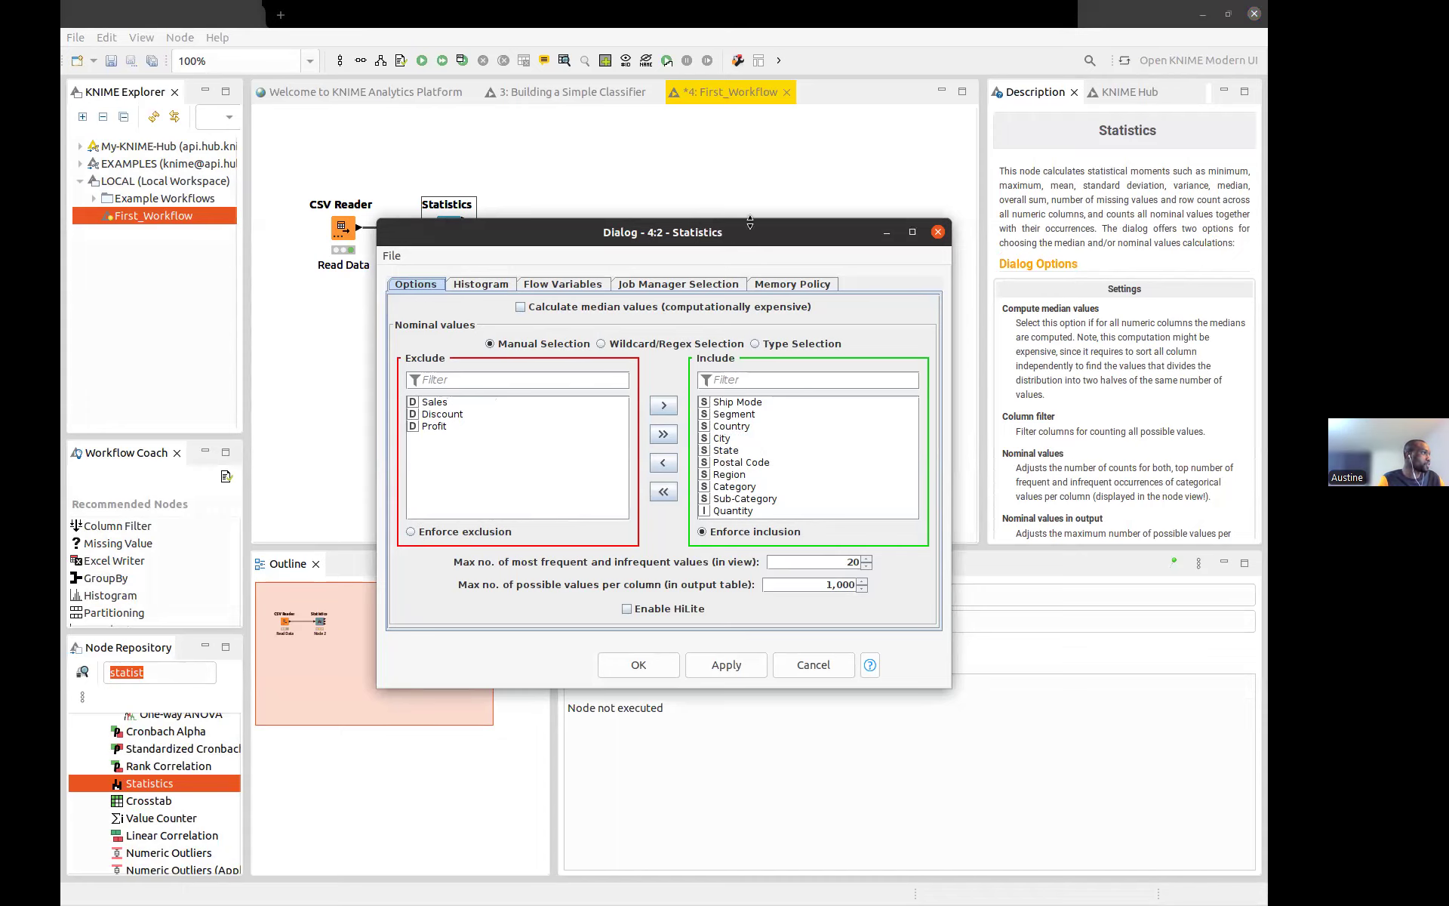
mouse_move(751, 232)
left_mouse_down()
mouse_move(751, 219)
mouse_move(748, 274)
mouse_move(743, 235)
left_mouse_up()
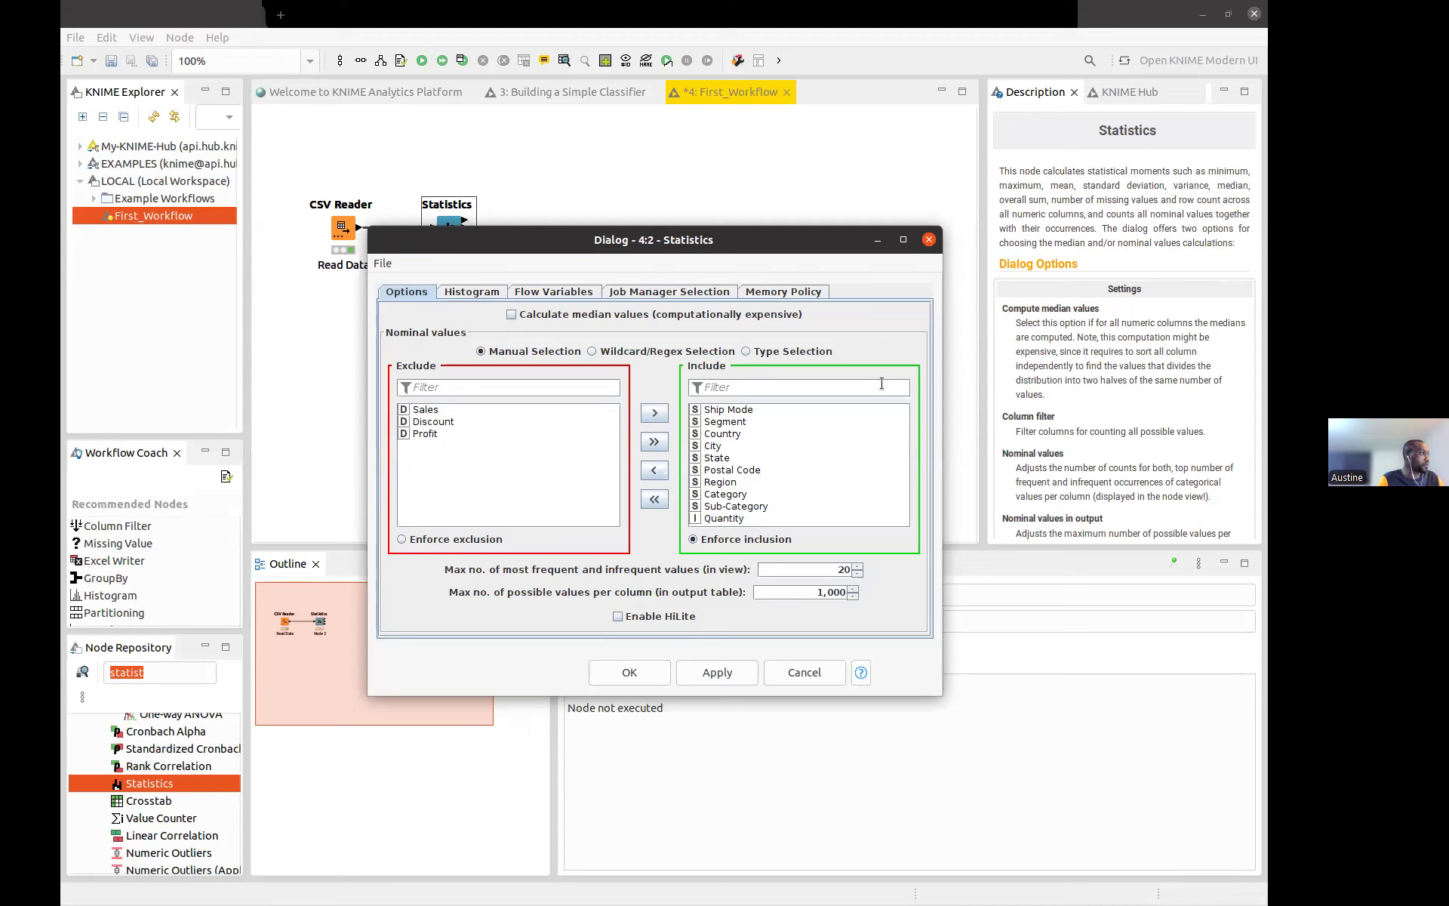
left_click(721, 518)
left_click(654, 471)
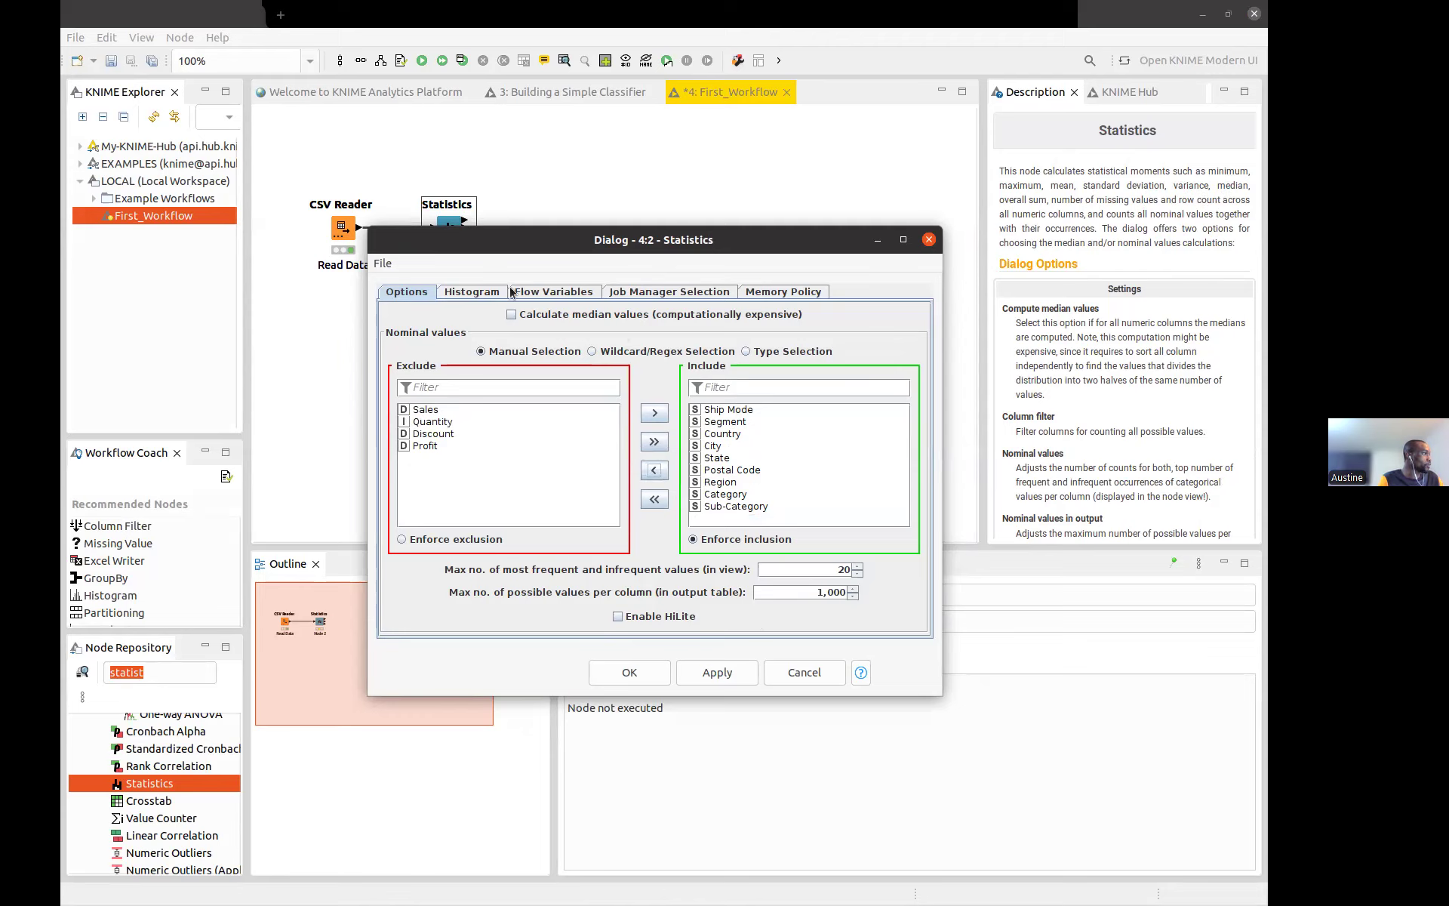
Review the Statistics node's histogram and flow variable settings, accept the configuration and execute the node
left_click(477, 296)
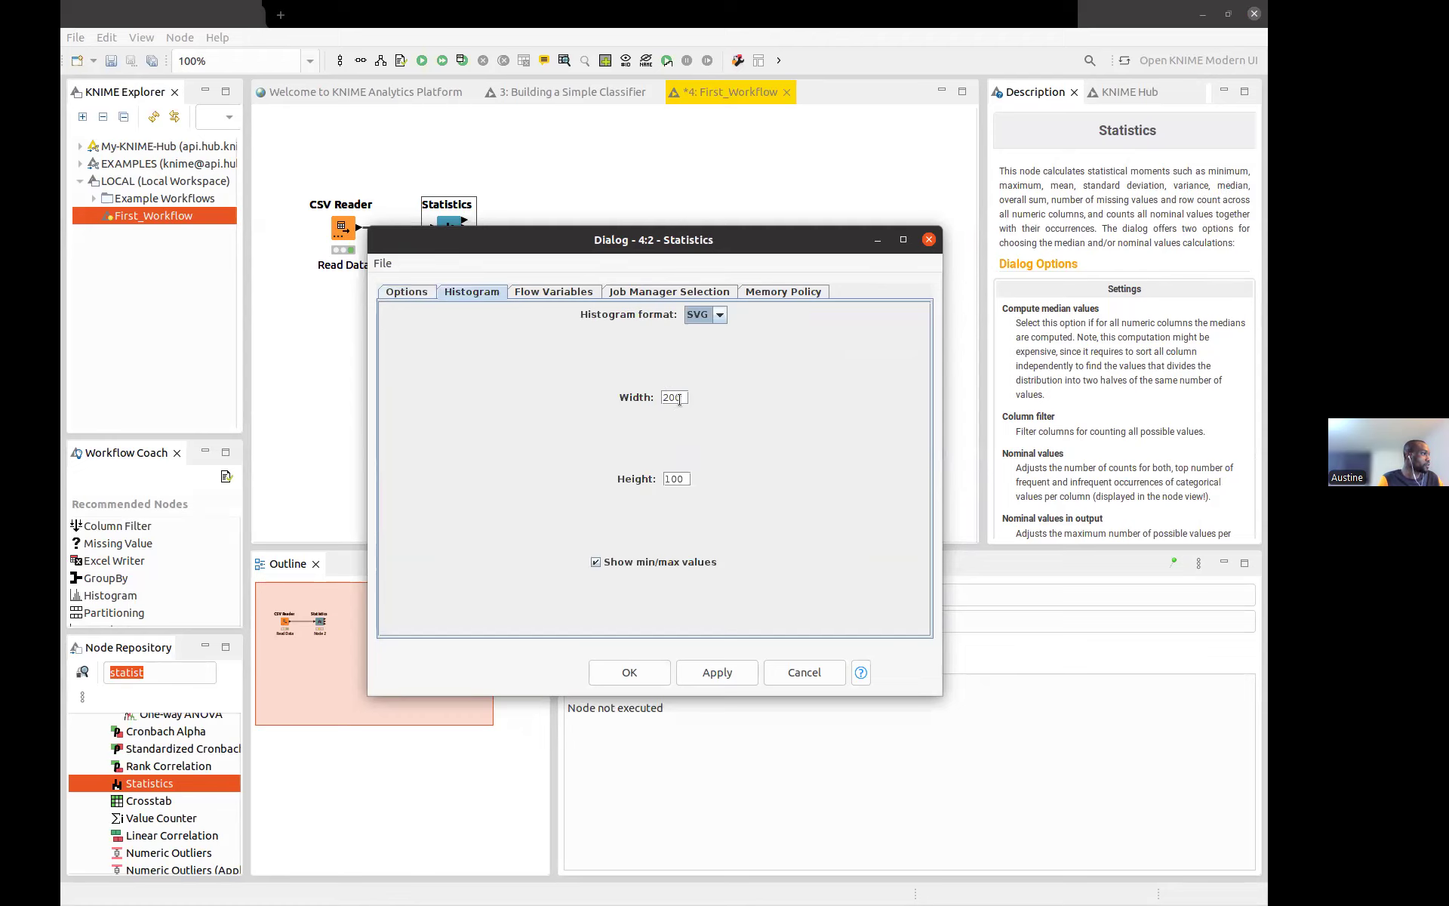
left_click(553, 294)
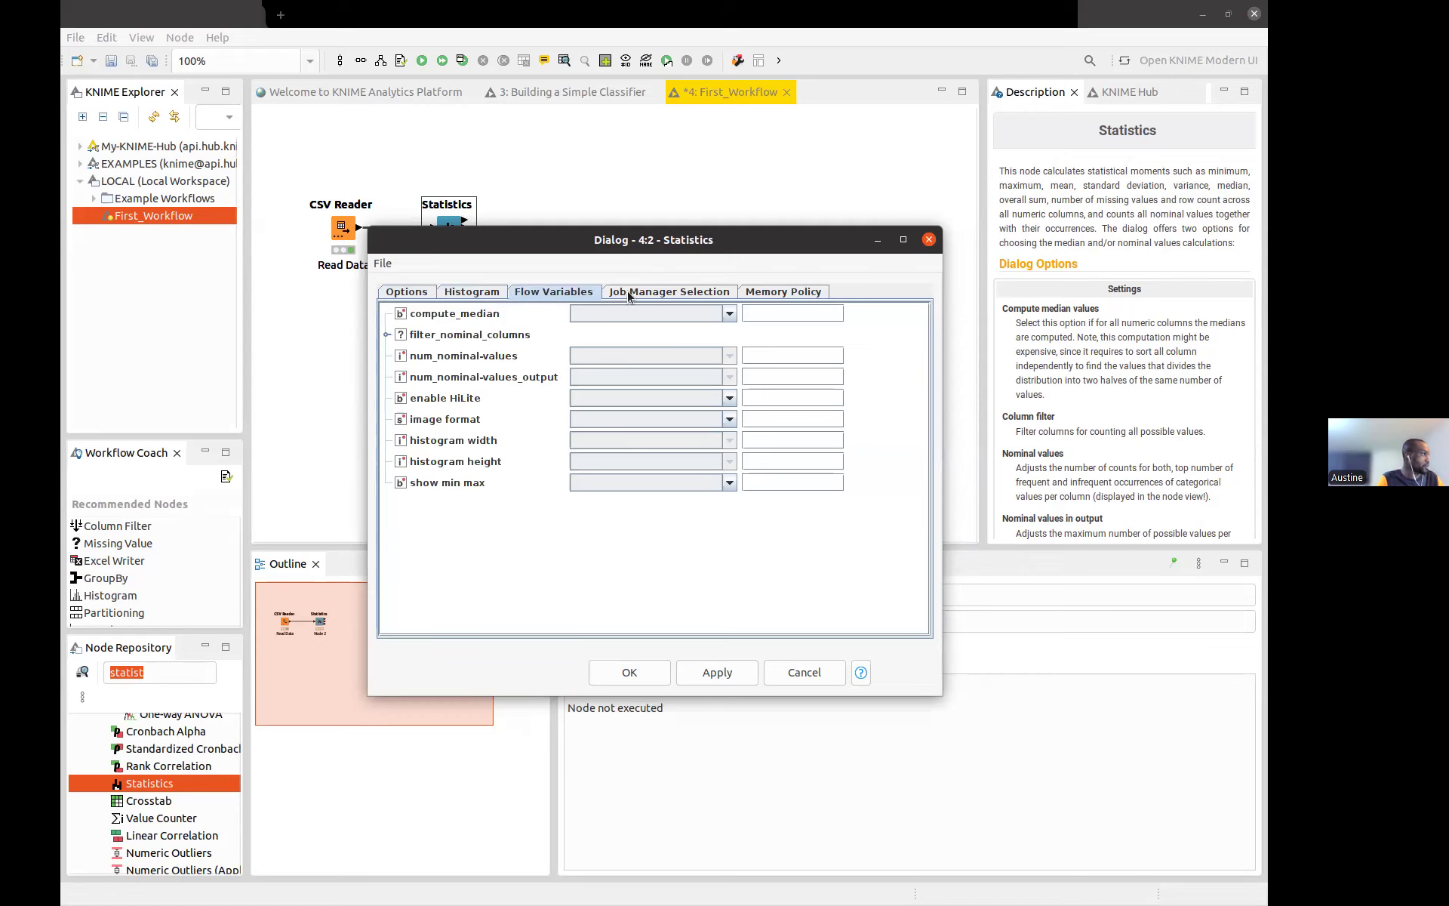
left_click(632, 672)
left_click(422, 61)
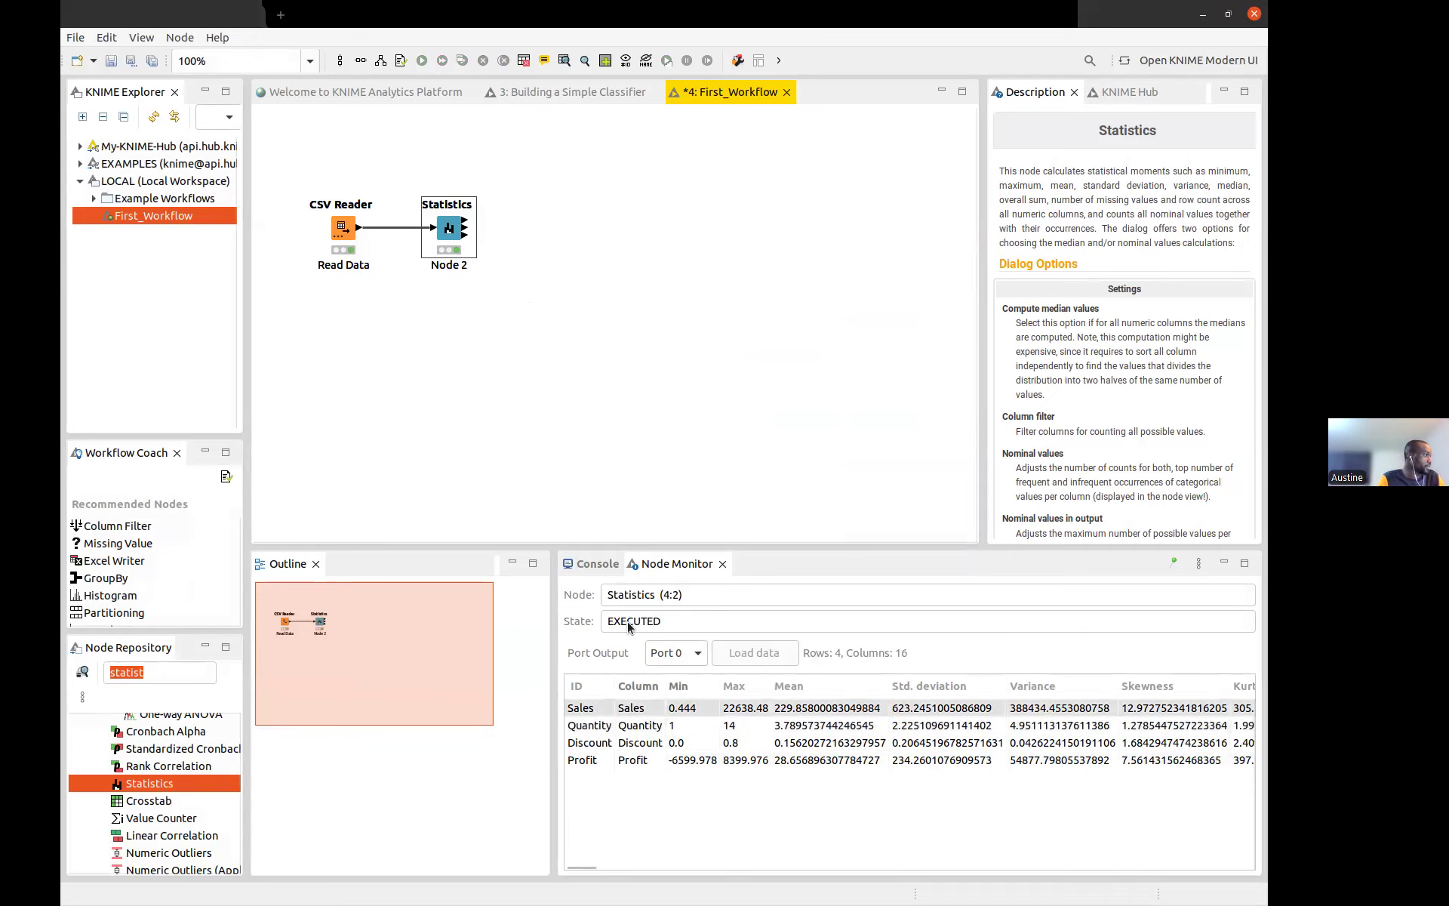
View the Statistics node's Statistics Table maximized, widen its truncated columns such as Std. deviation, No. missings and Row count, and close it
right_click(447, 235)
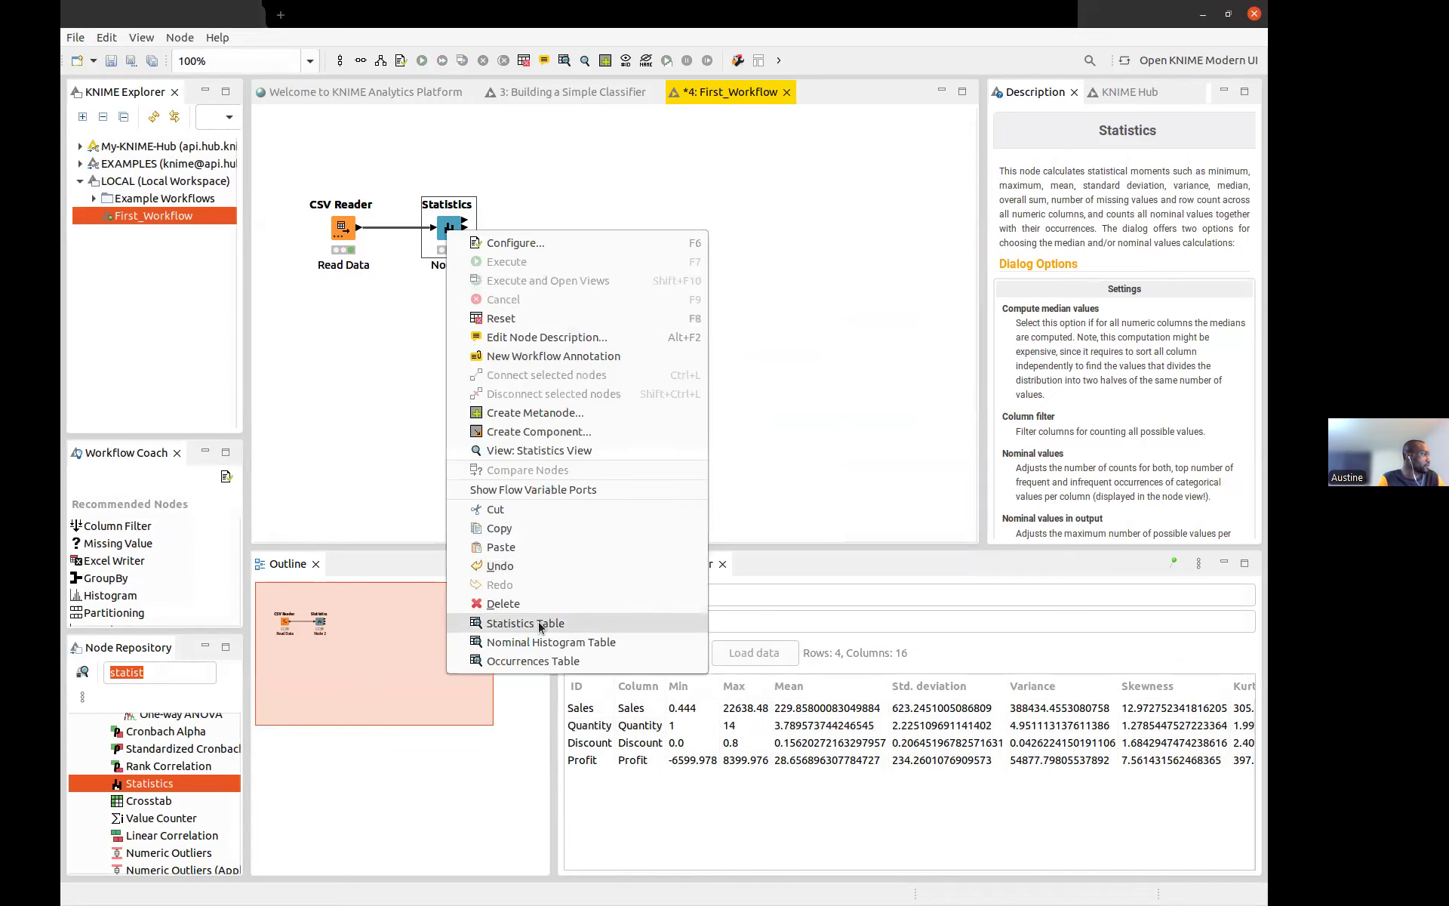
left_click(525, 622)
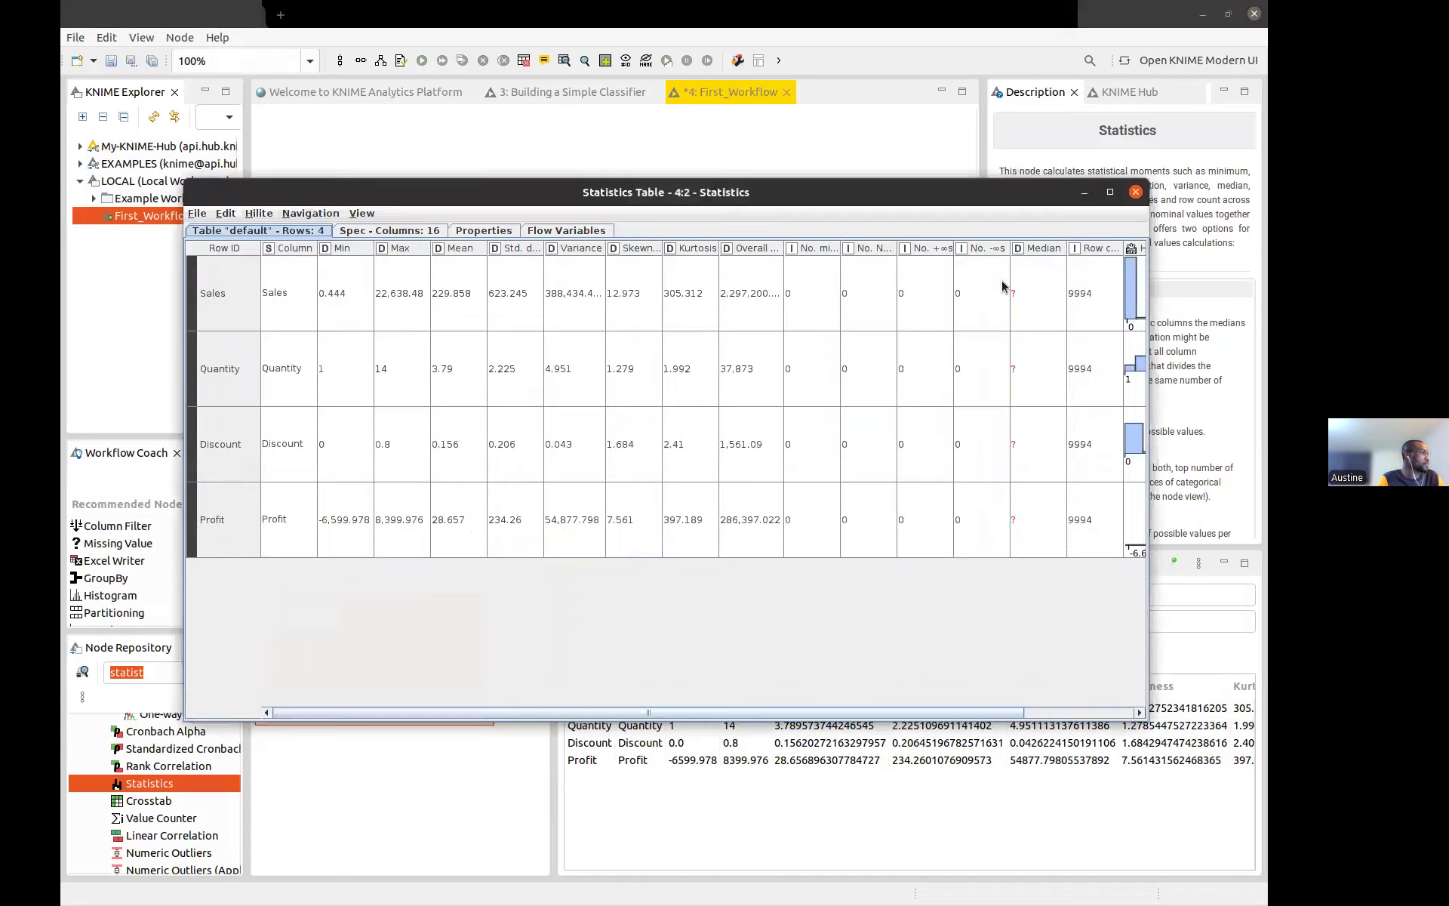
left_click(1110, 193)
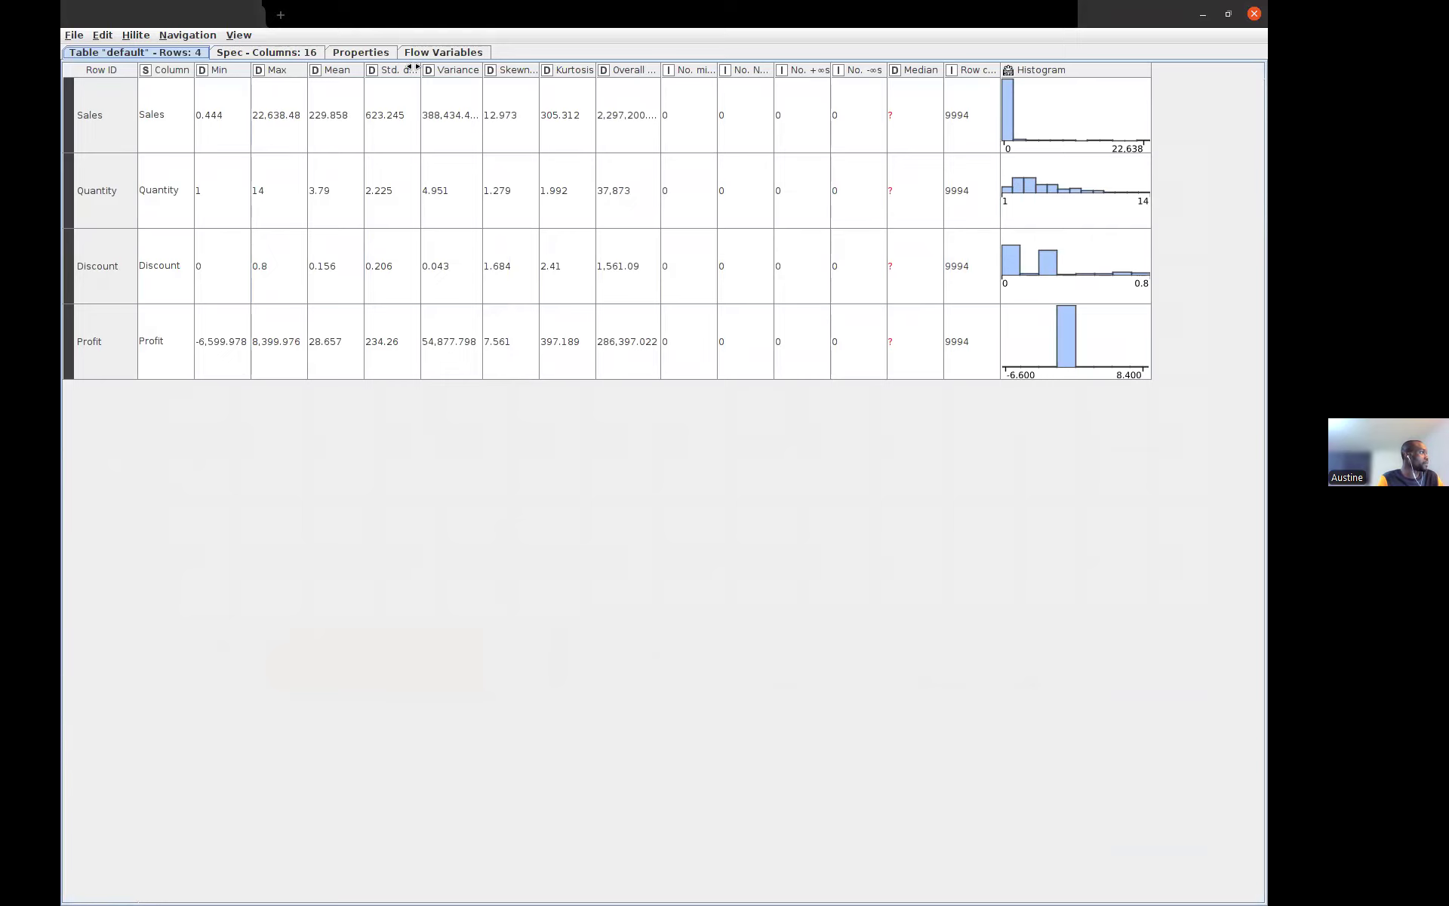
left_click_drag(417, 68, 534, 72)
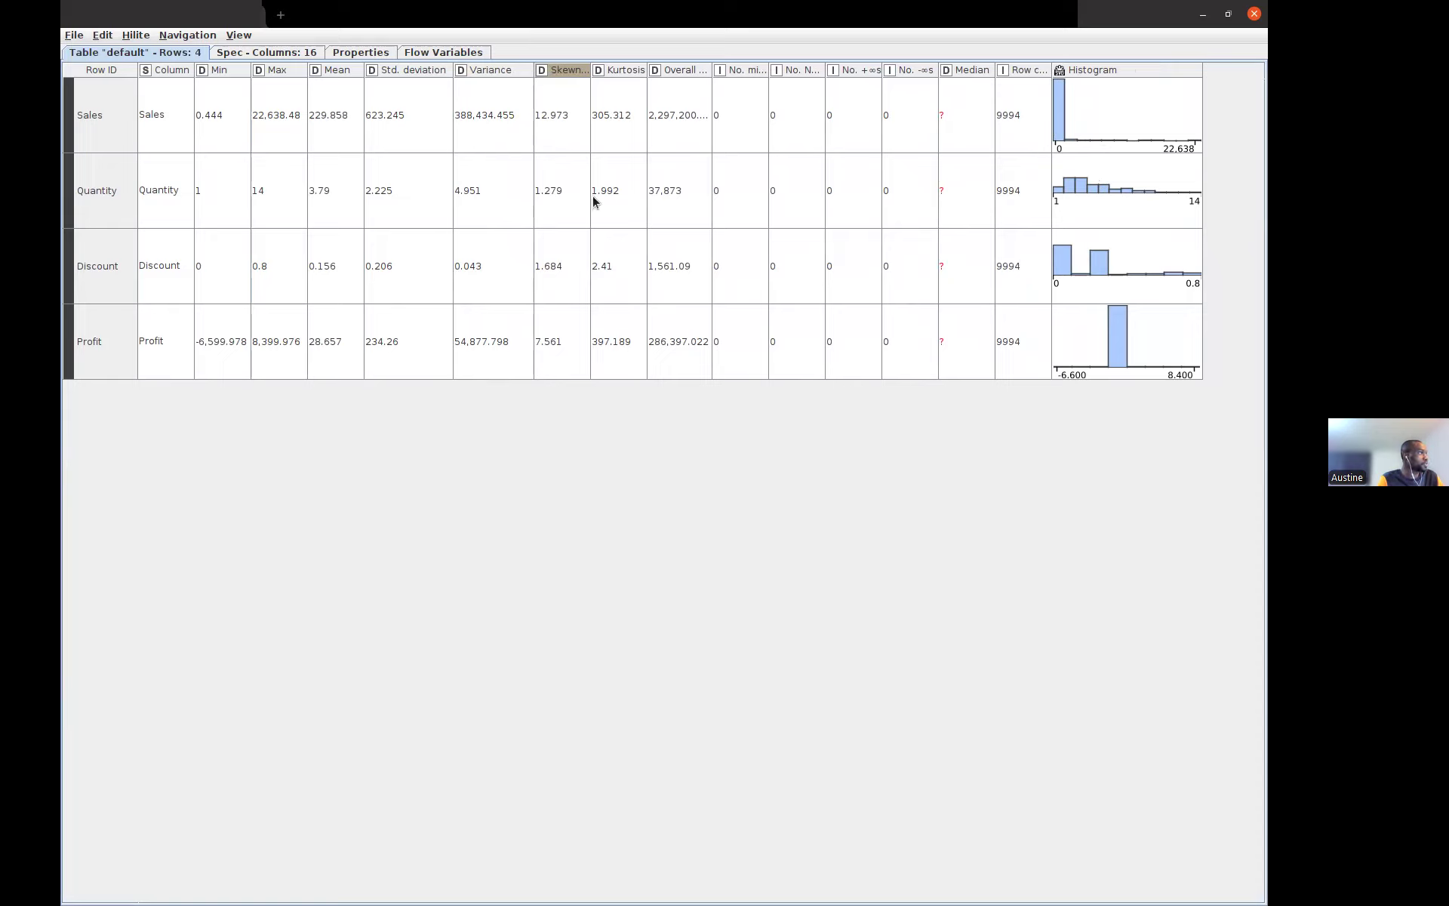
left_click_drag(763, 70, 799, 70)
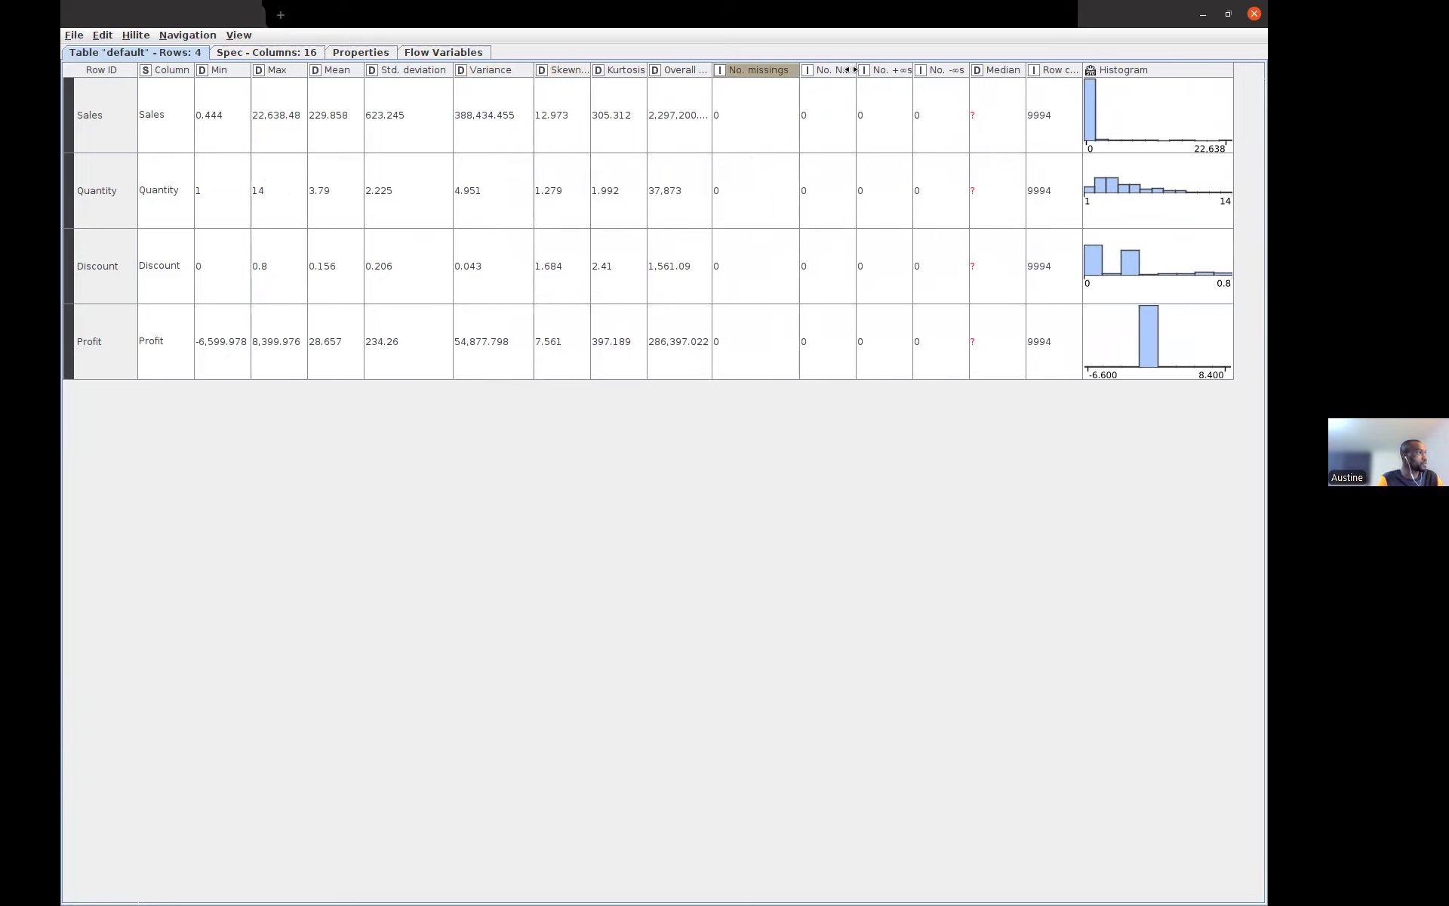
mouse_move(851, 68)
left_mouse_down()
mouse_move(898, 69)
mouse_move(868, 68)
left_mouse_up()
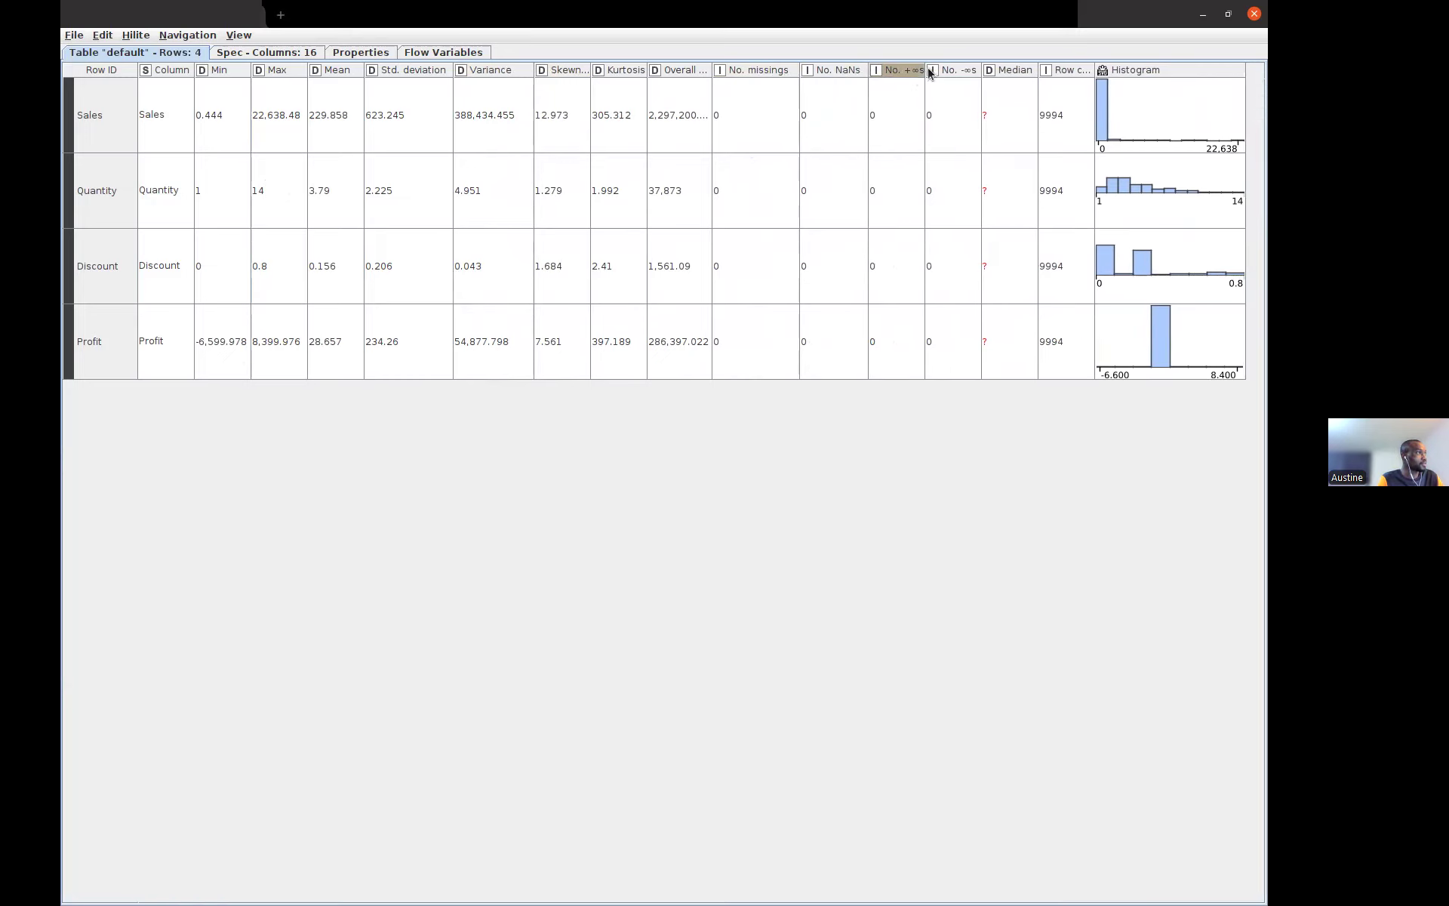
mouse_move(922, 68)
left_mouse_down()
mouse_move(974, 68)
mouse_move(929, 66)
left_mouse_up()
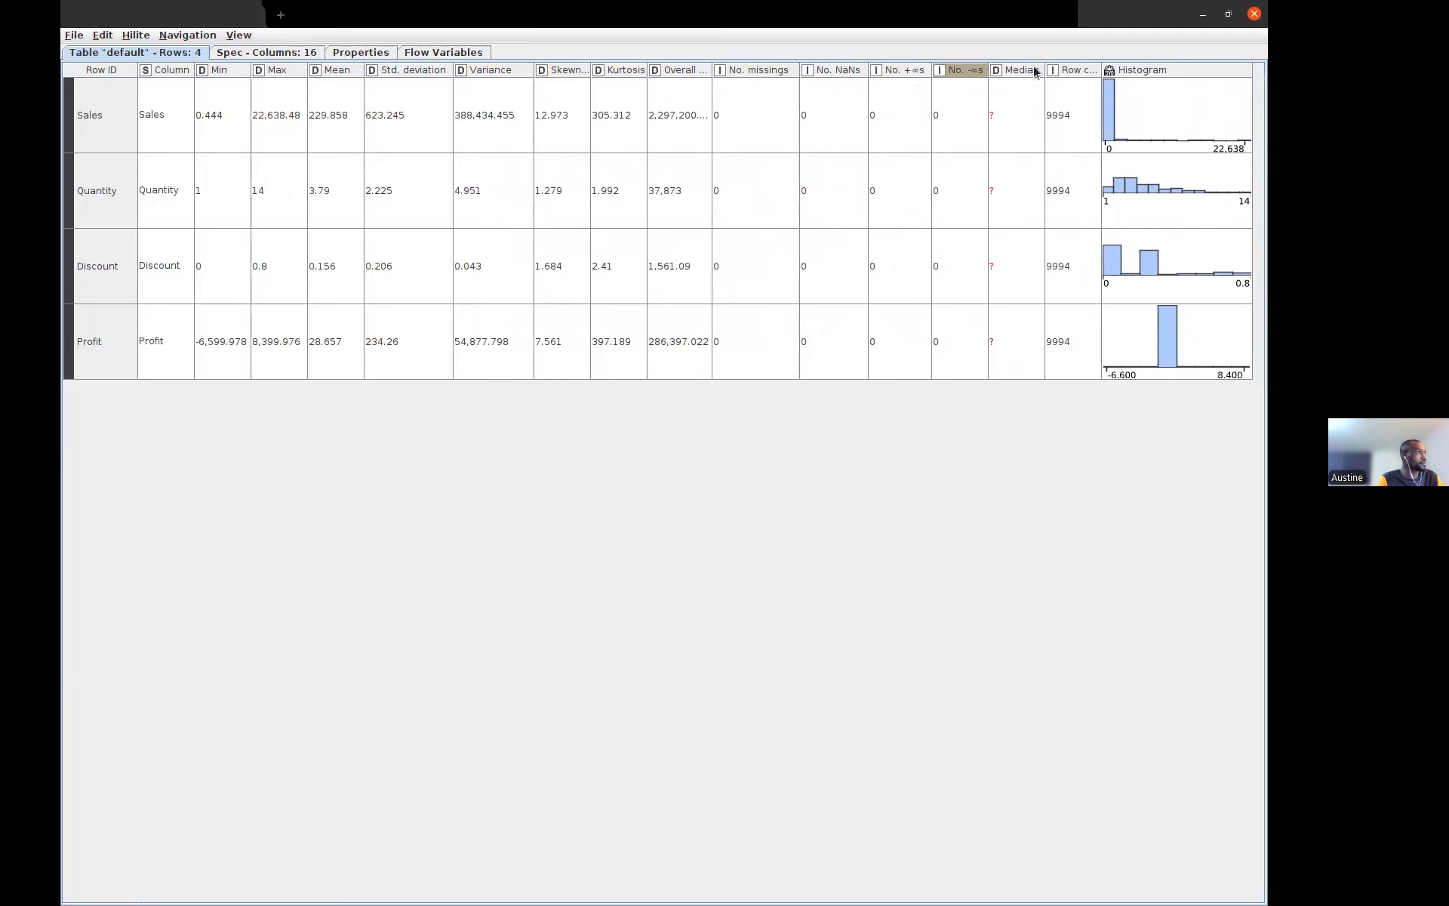
left_click_drag(1037, 68, 1145, 69)
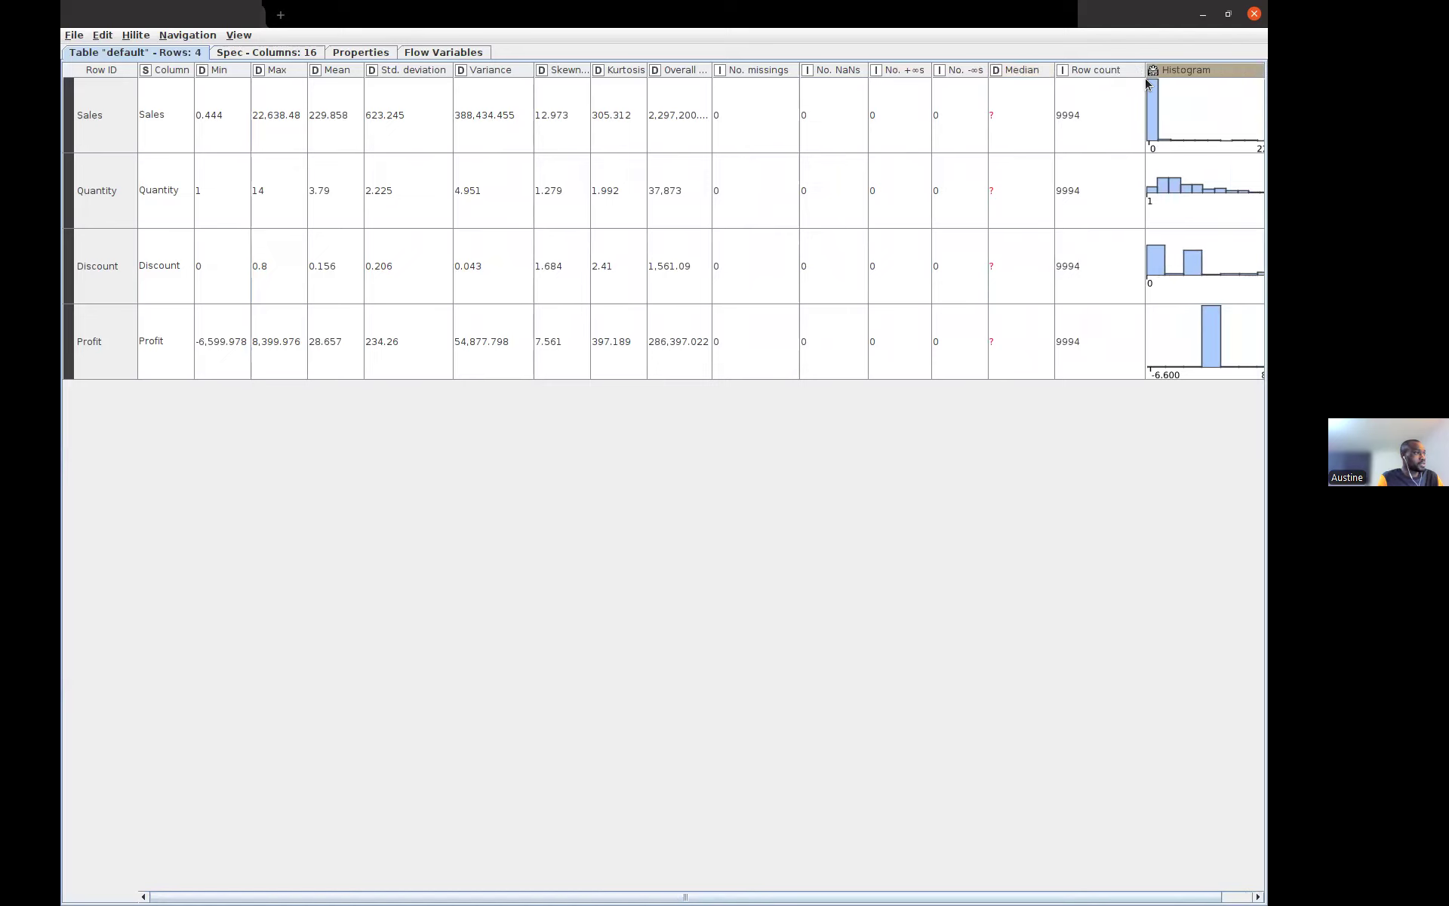
left_click(1254, 14)
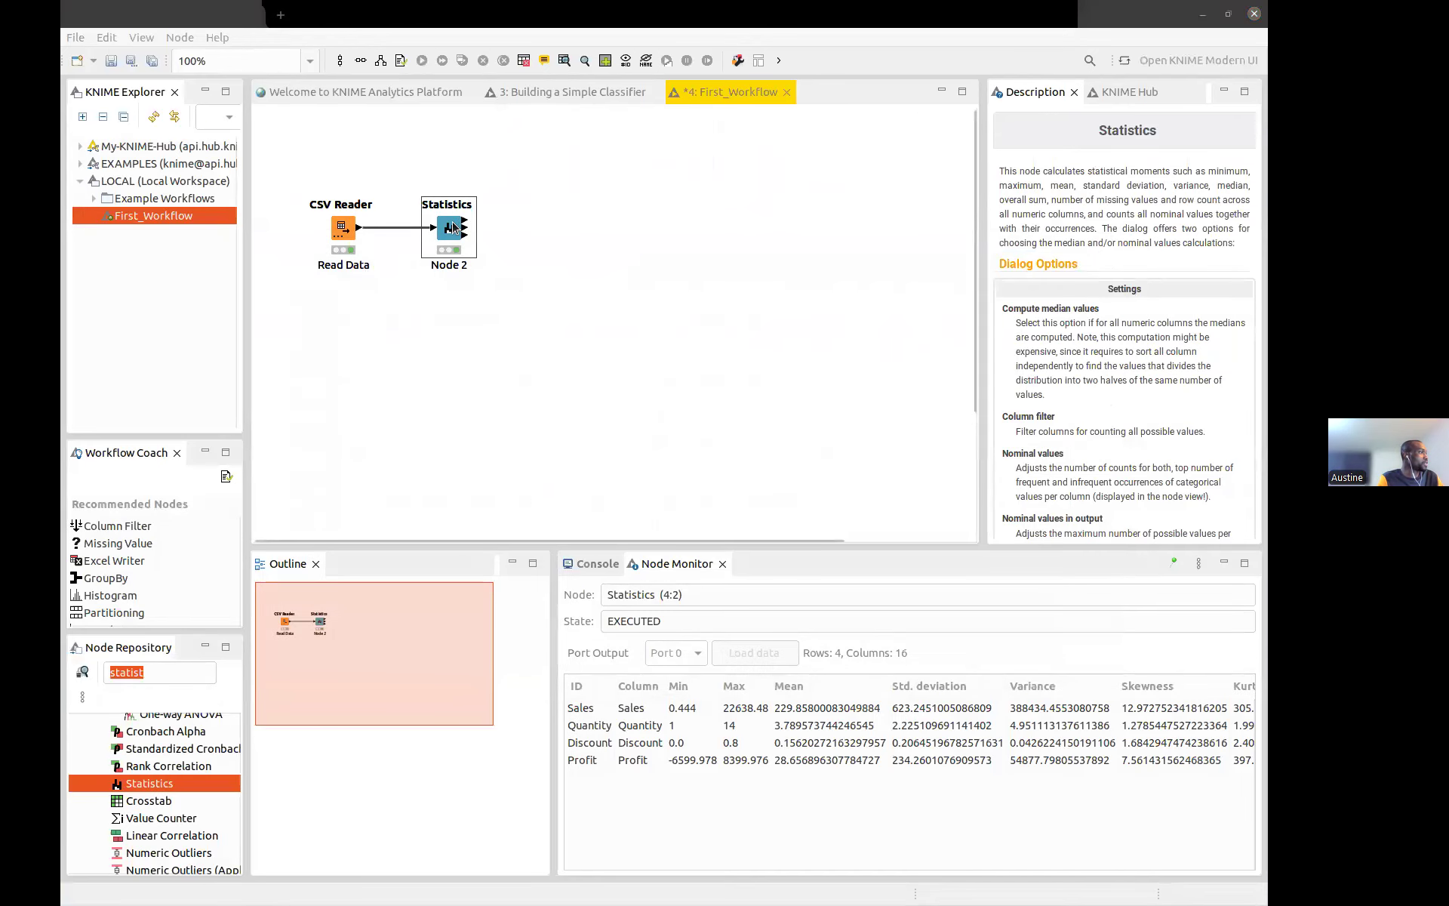
Check the median calculation and column selection options in the Statistics node's configuration and close it without changes
double_click(451, 228)
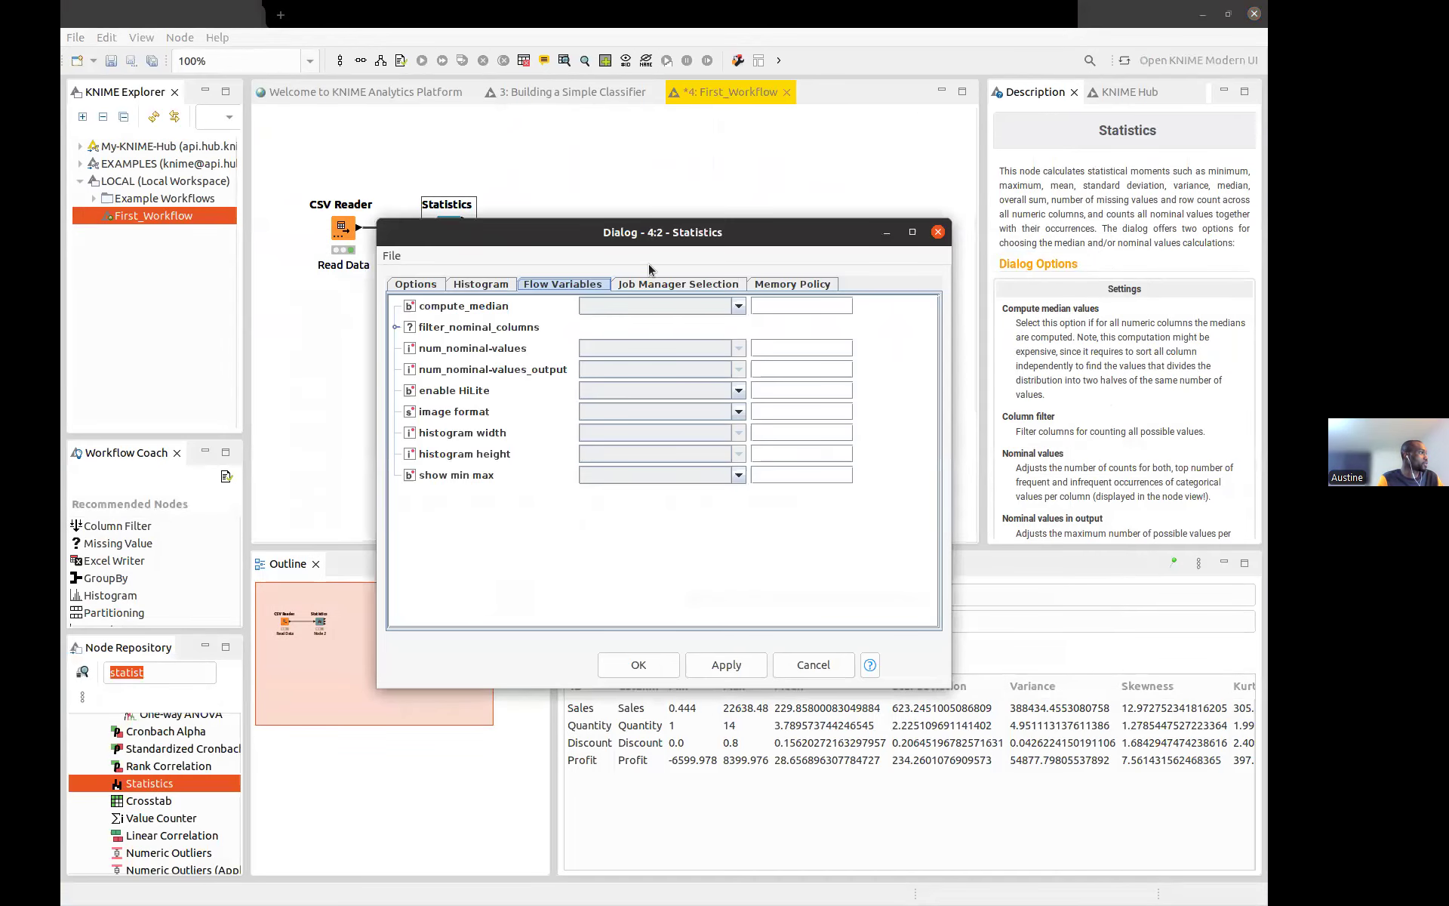
left_click(423, 284)
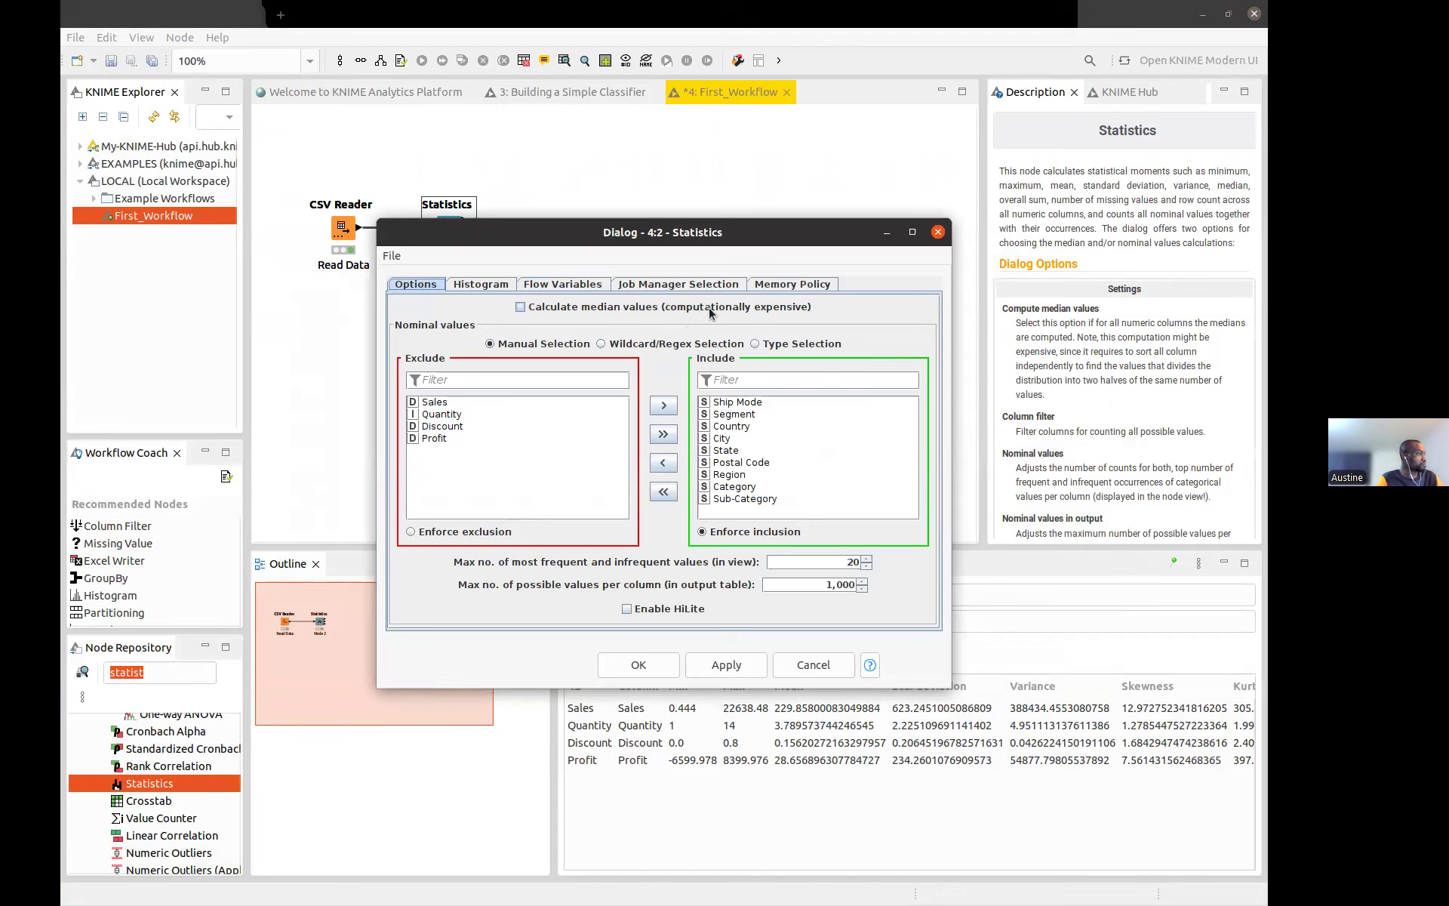
left_click(937, 234)
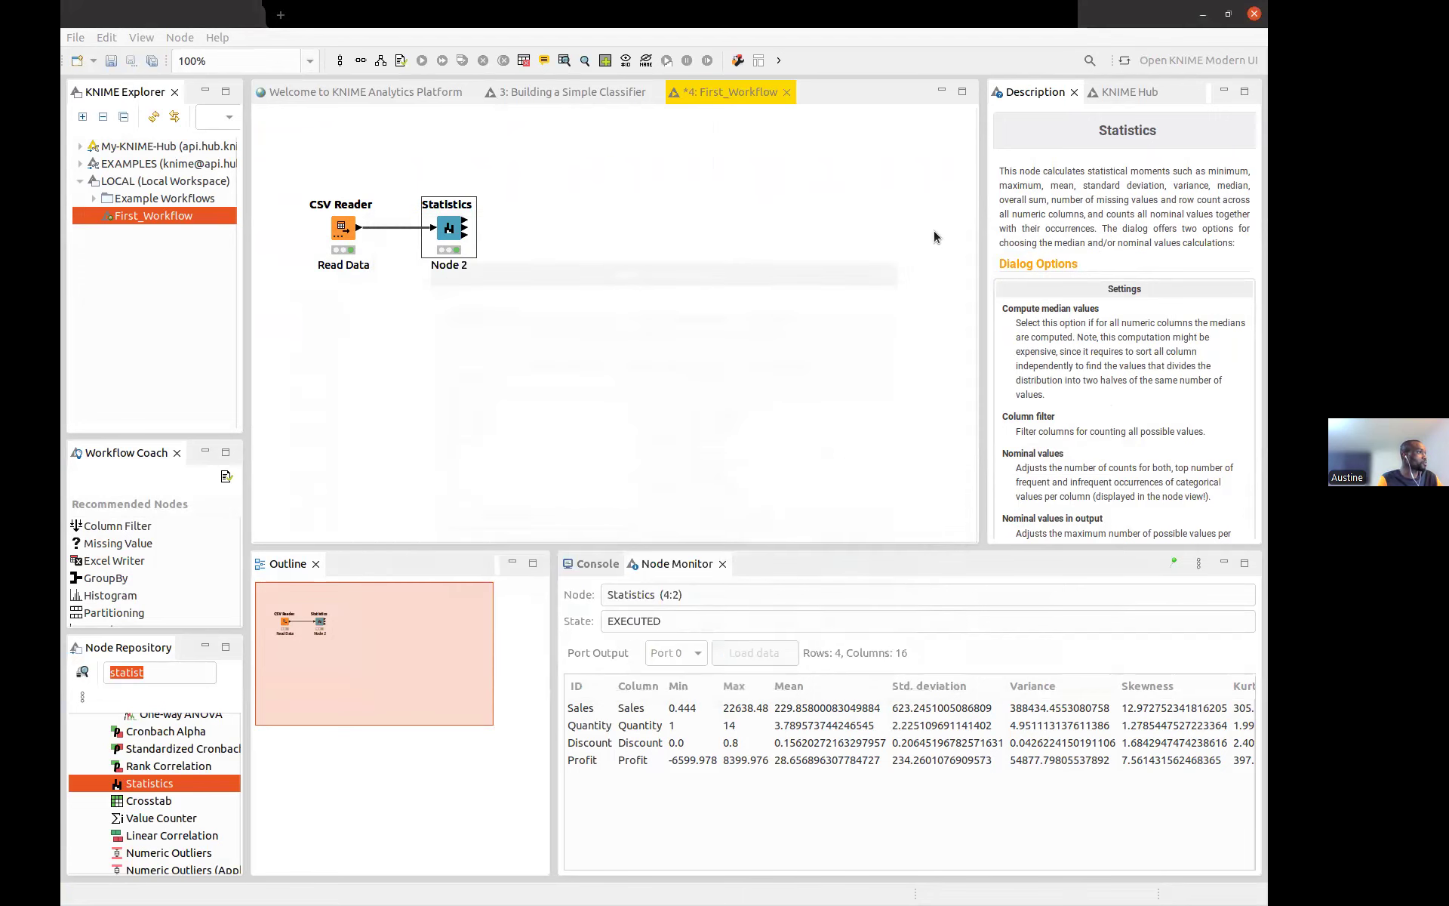
Reopen and close the Statistics Table, and open the Statistics node's Nominal Histogram Table
right_click(447, 234)
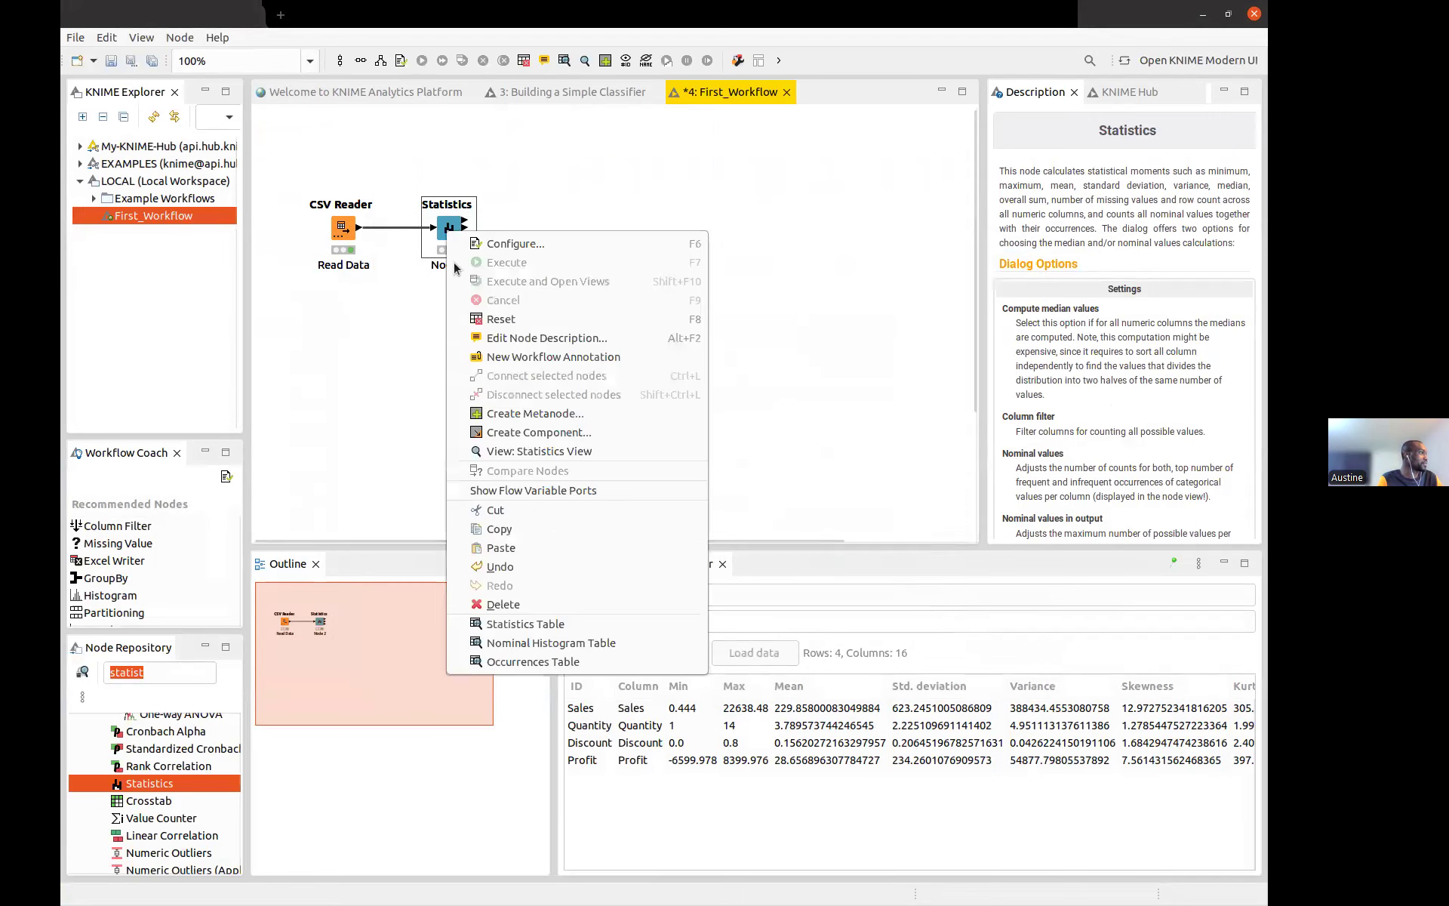
left_click(531, 625)
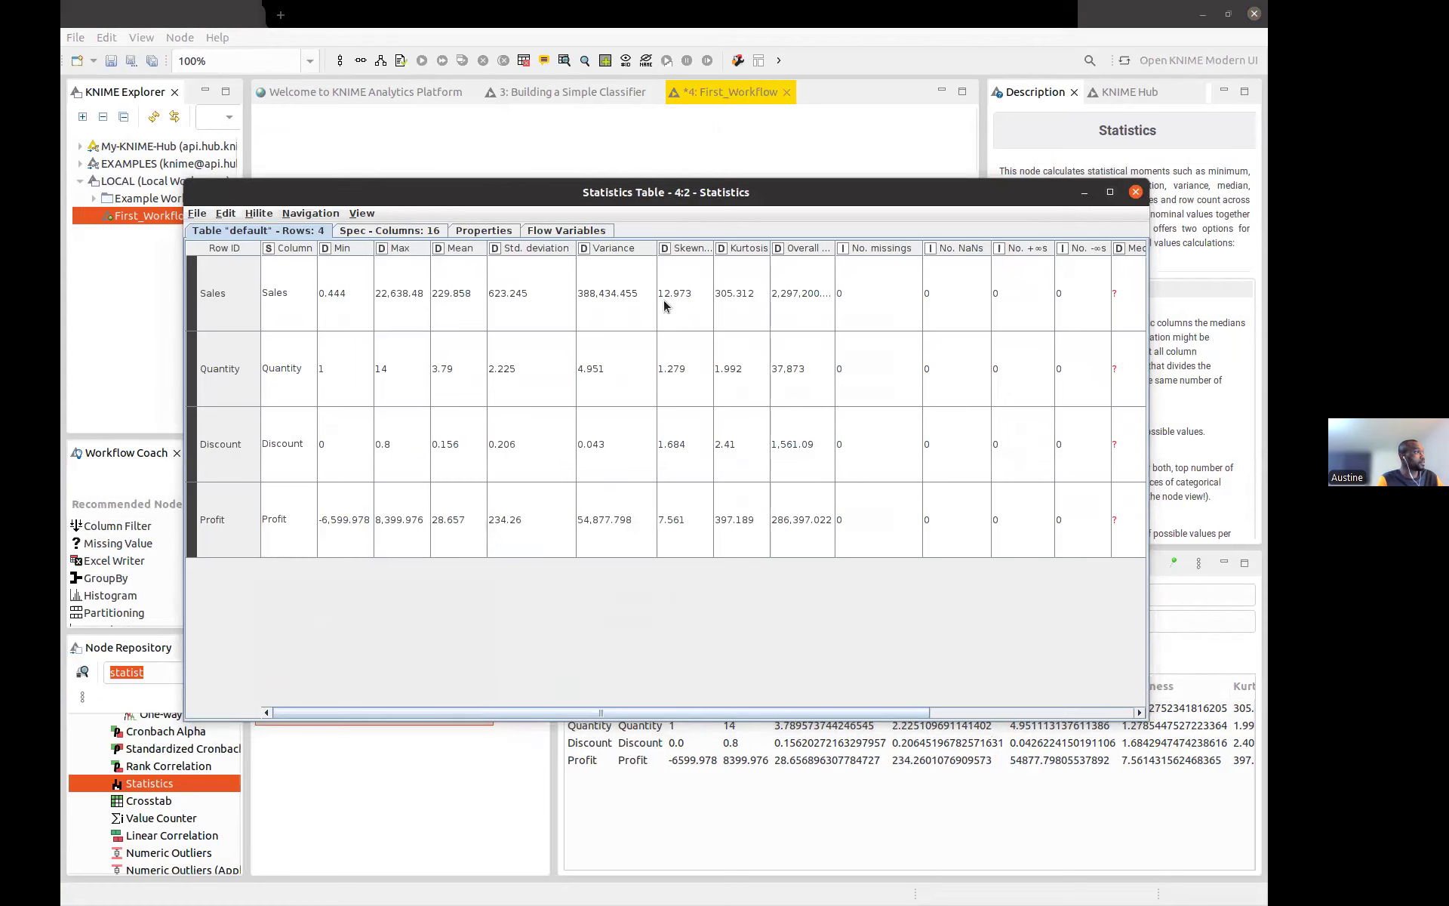
left_click(1137, 192)
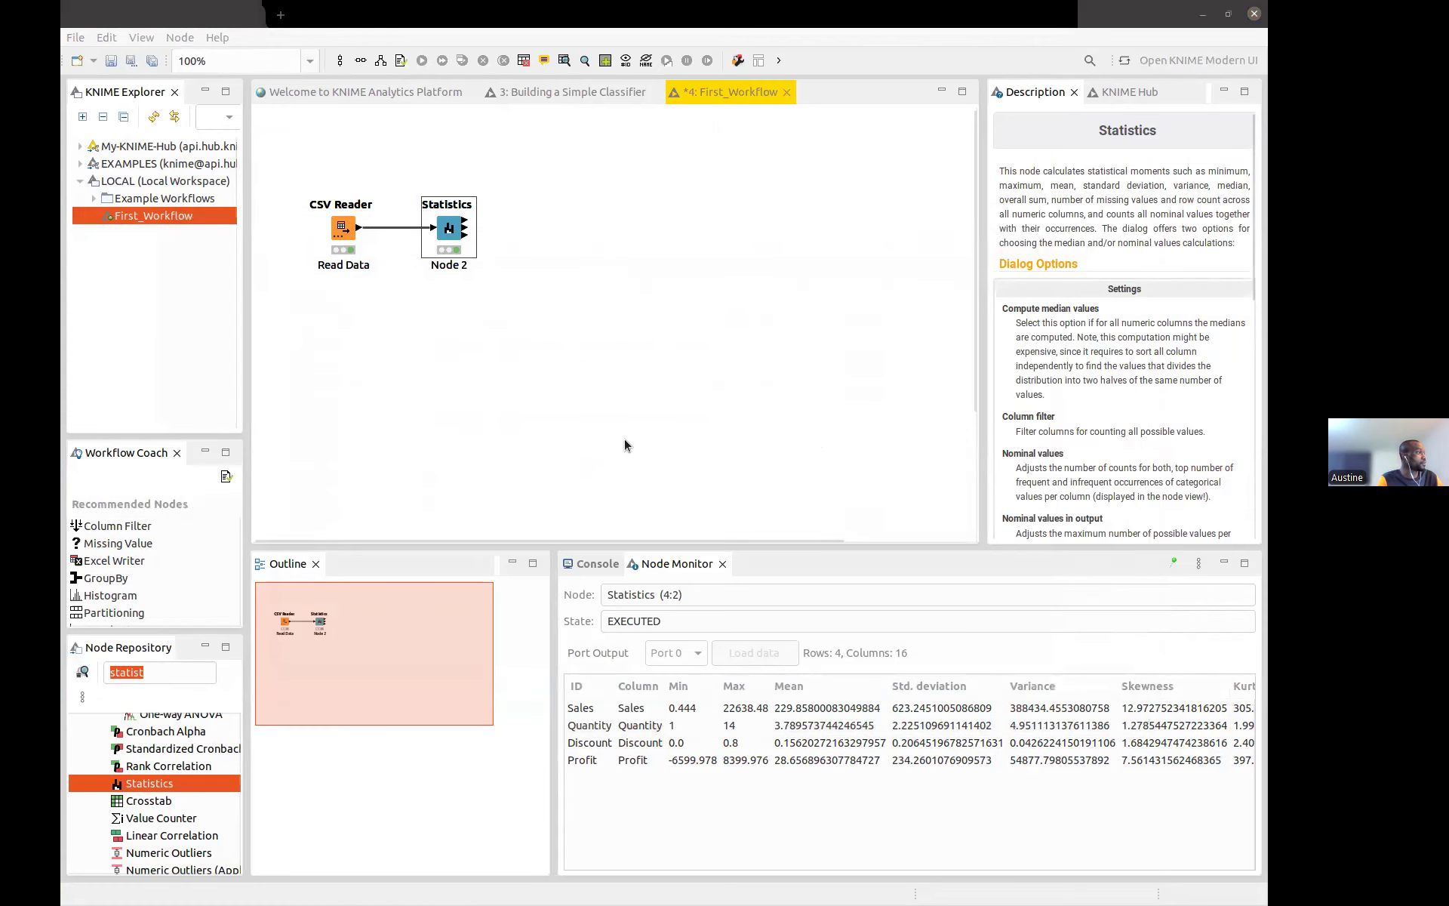
right_click(449, 233)
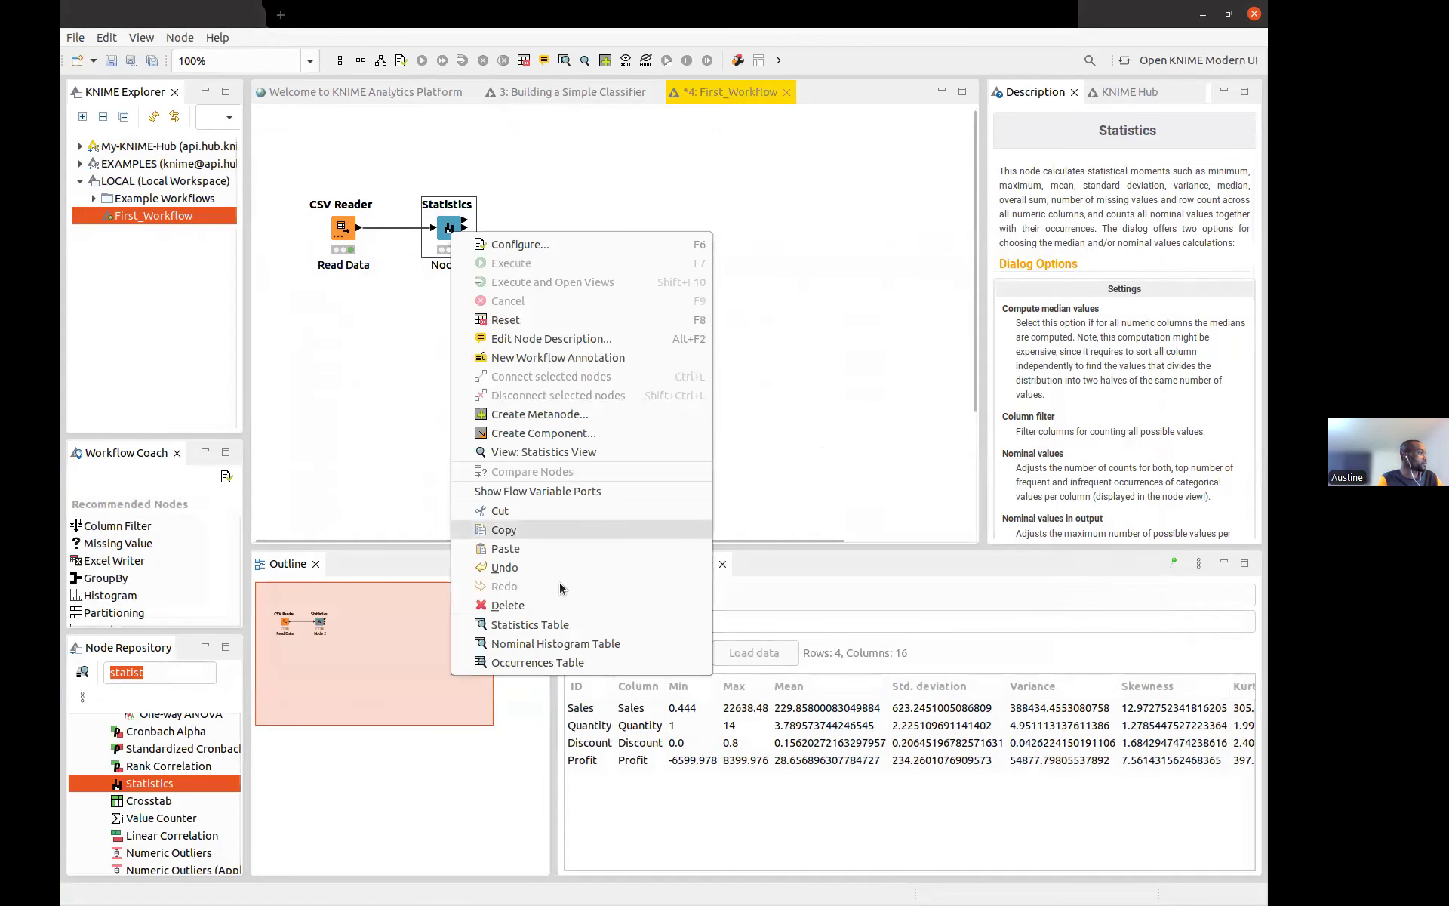
left_click(529, 643)
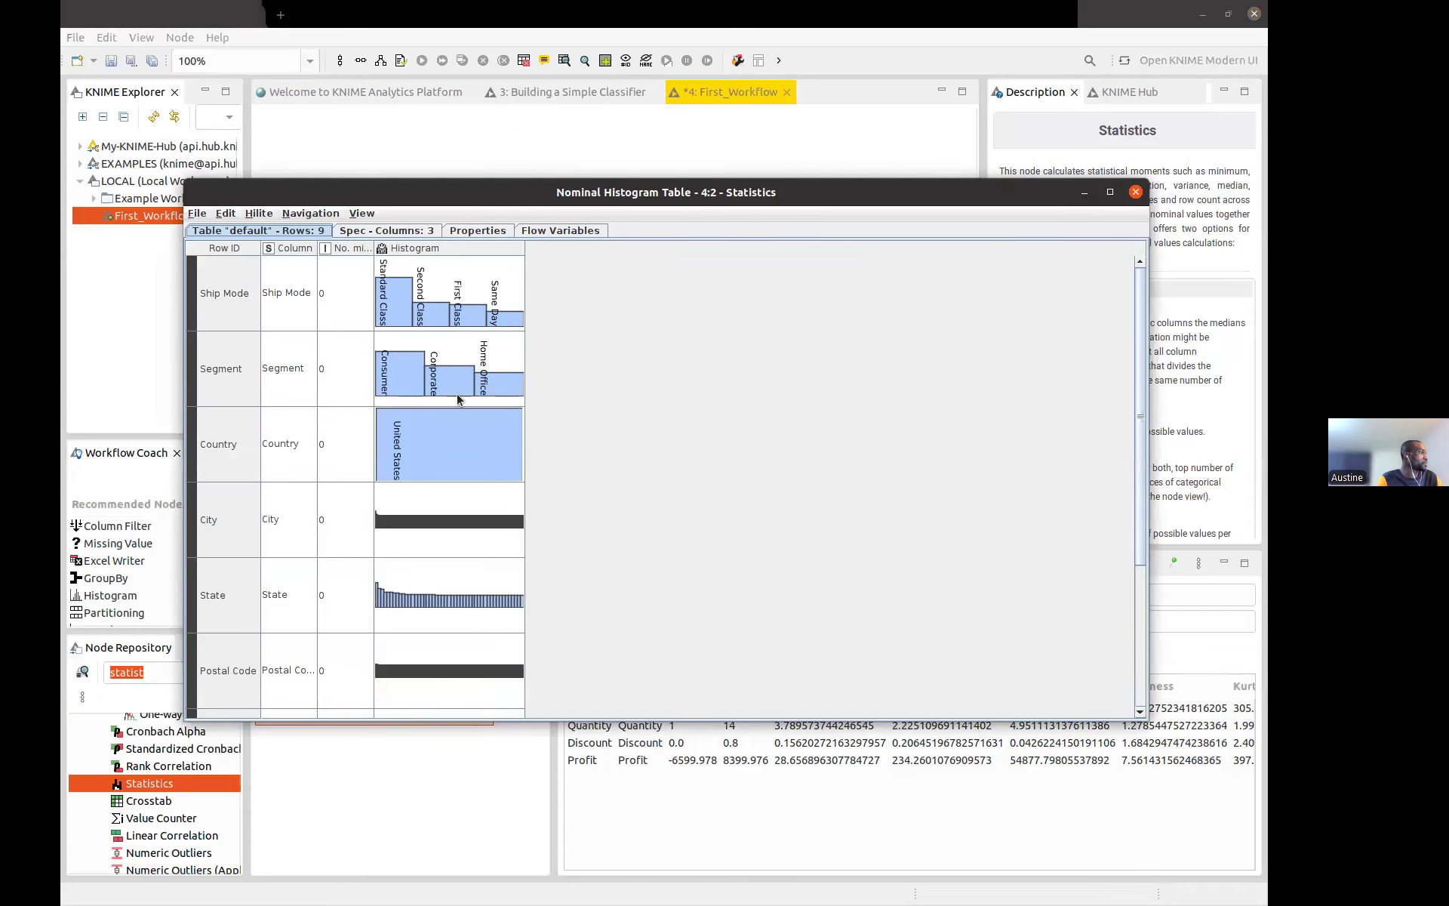
Widen the Column and No. missings columns of the Nominal Histogram Table, review it maximized and close it
scroll(391, 489, "down", 1)
scroll(391, 489, "up", 1)
left_click_drag(321, 251, 352, 248)
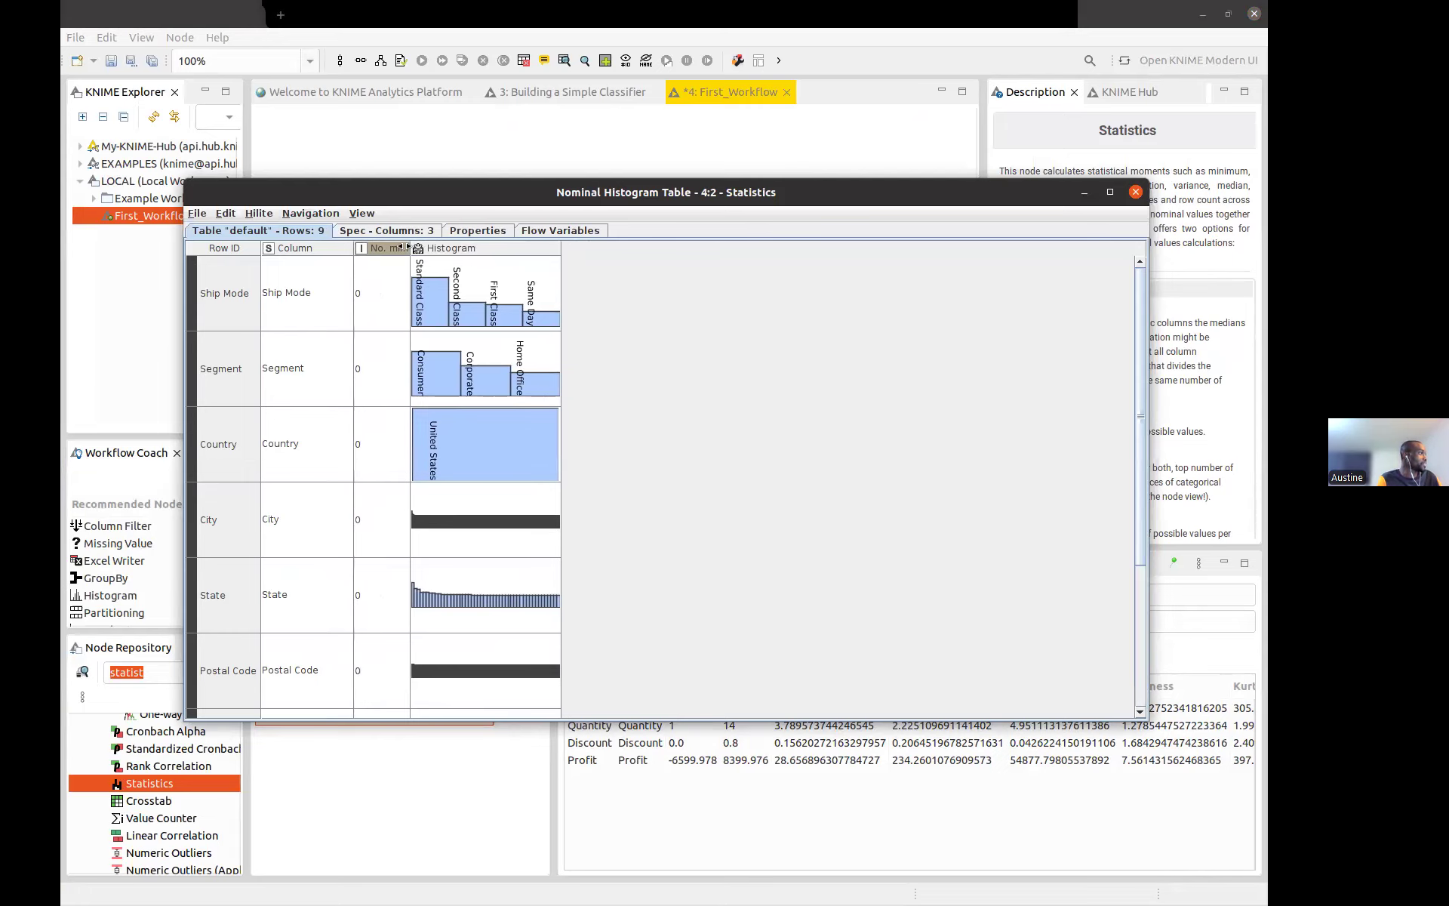
left_click_drag(408, 248, 449, 247)
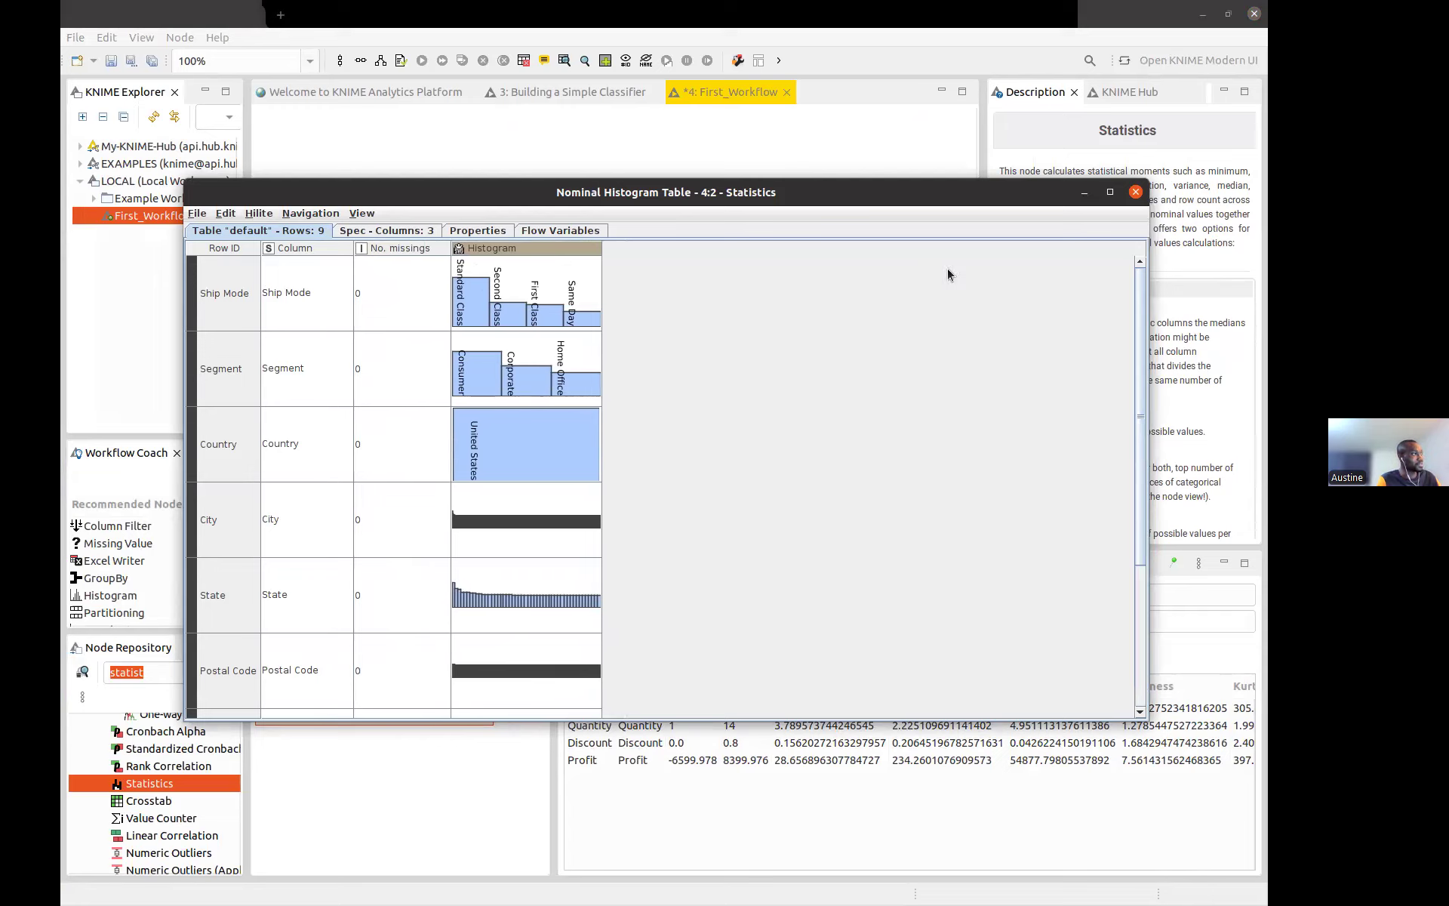
left_click(1110, 192)
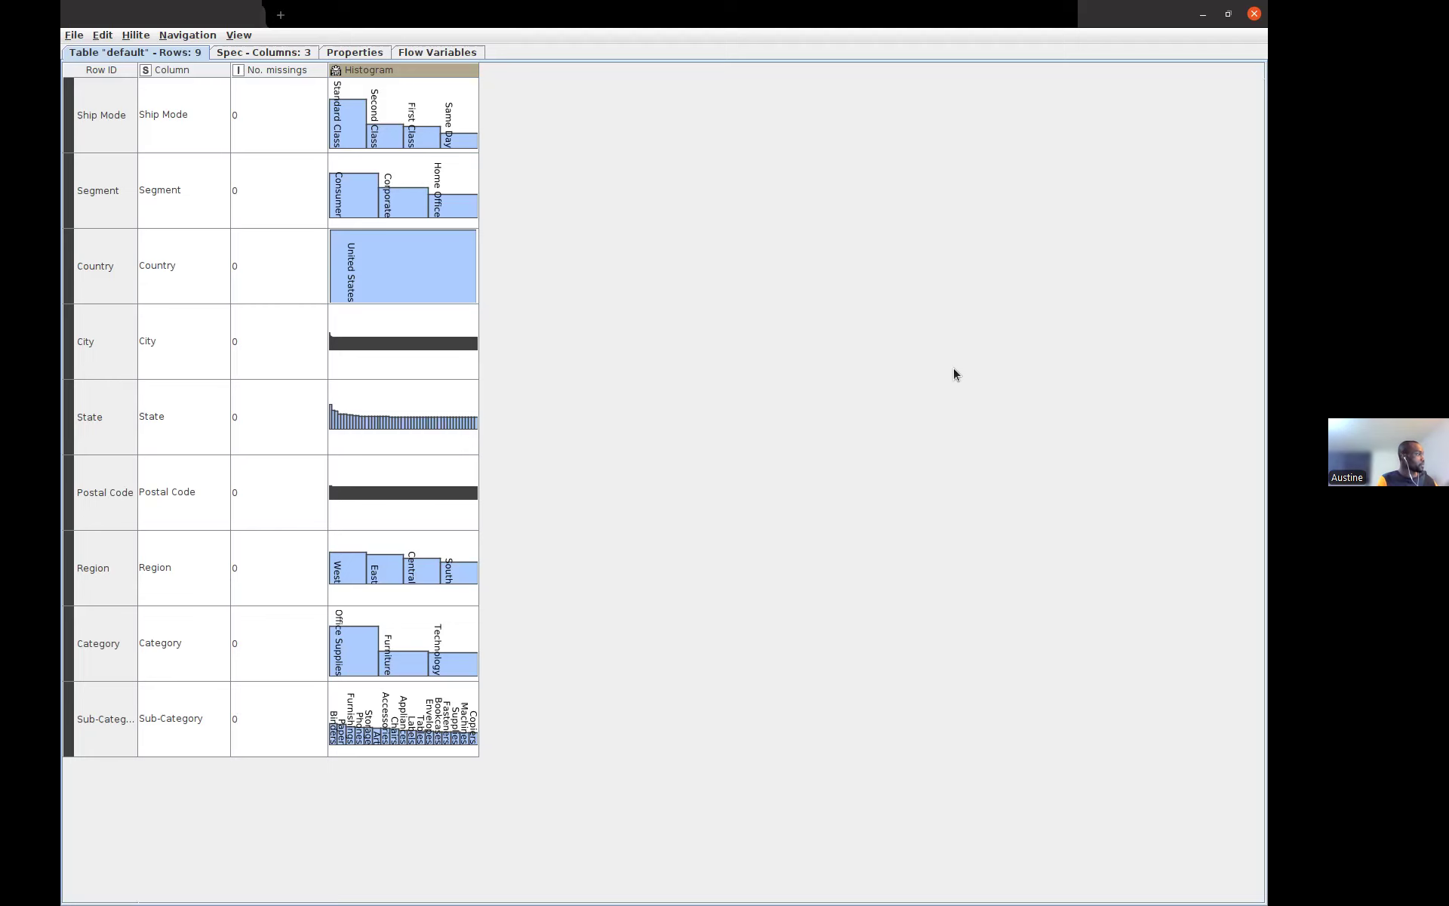
left_click(1254, 14)
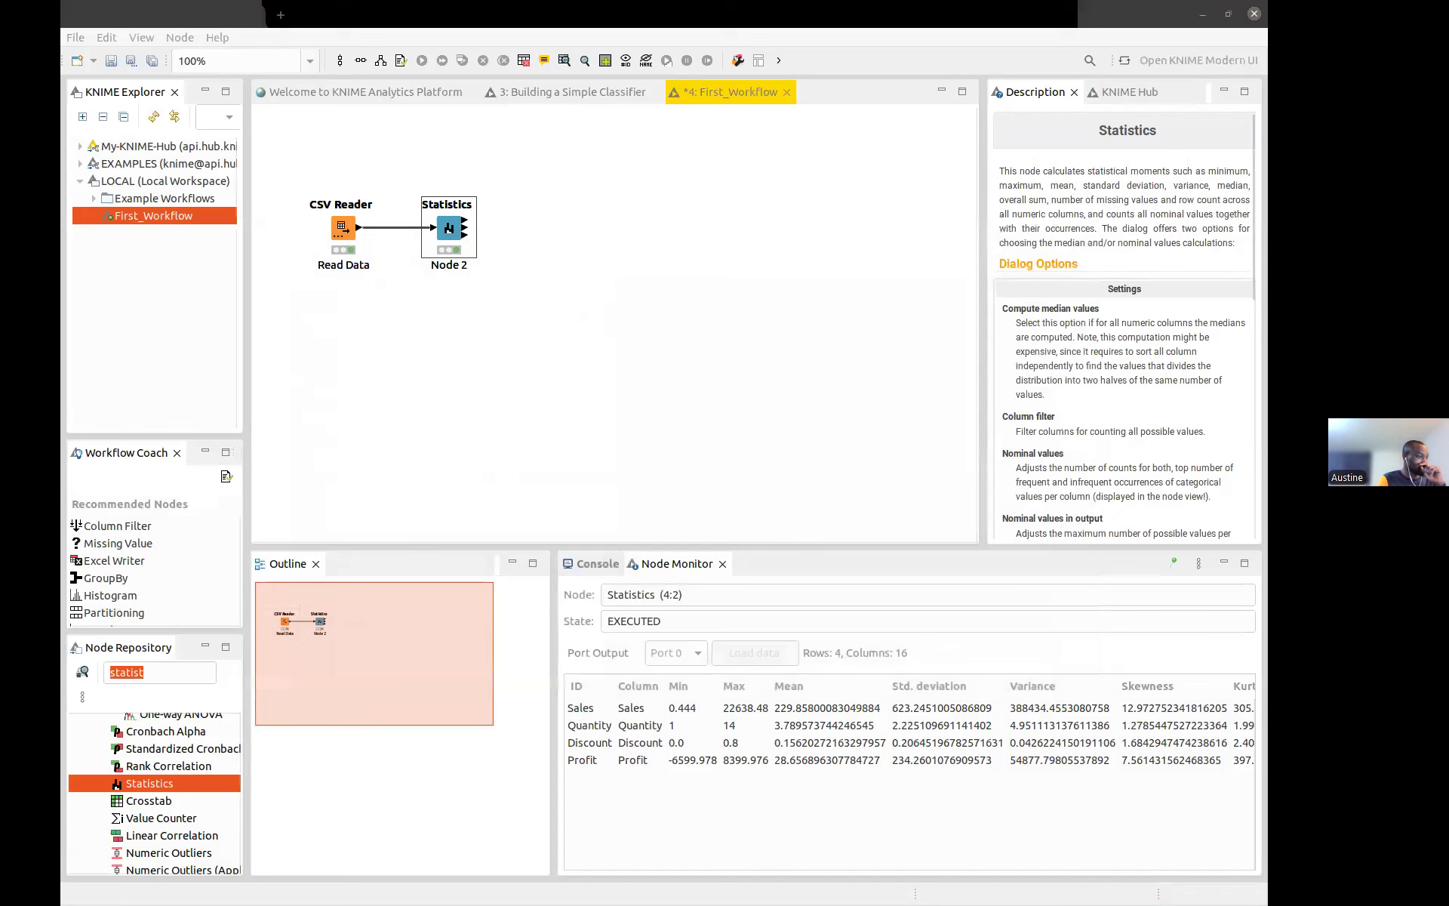
Bring up the Day 1 course outline in the text editor, review its topics and minimize it
left_click_drag(1267, 143, 810, 122)
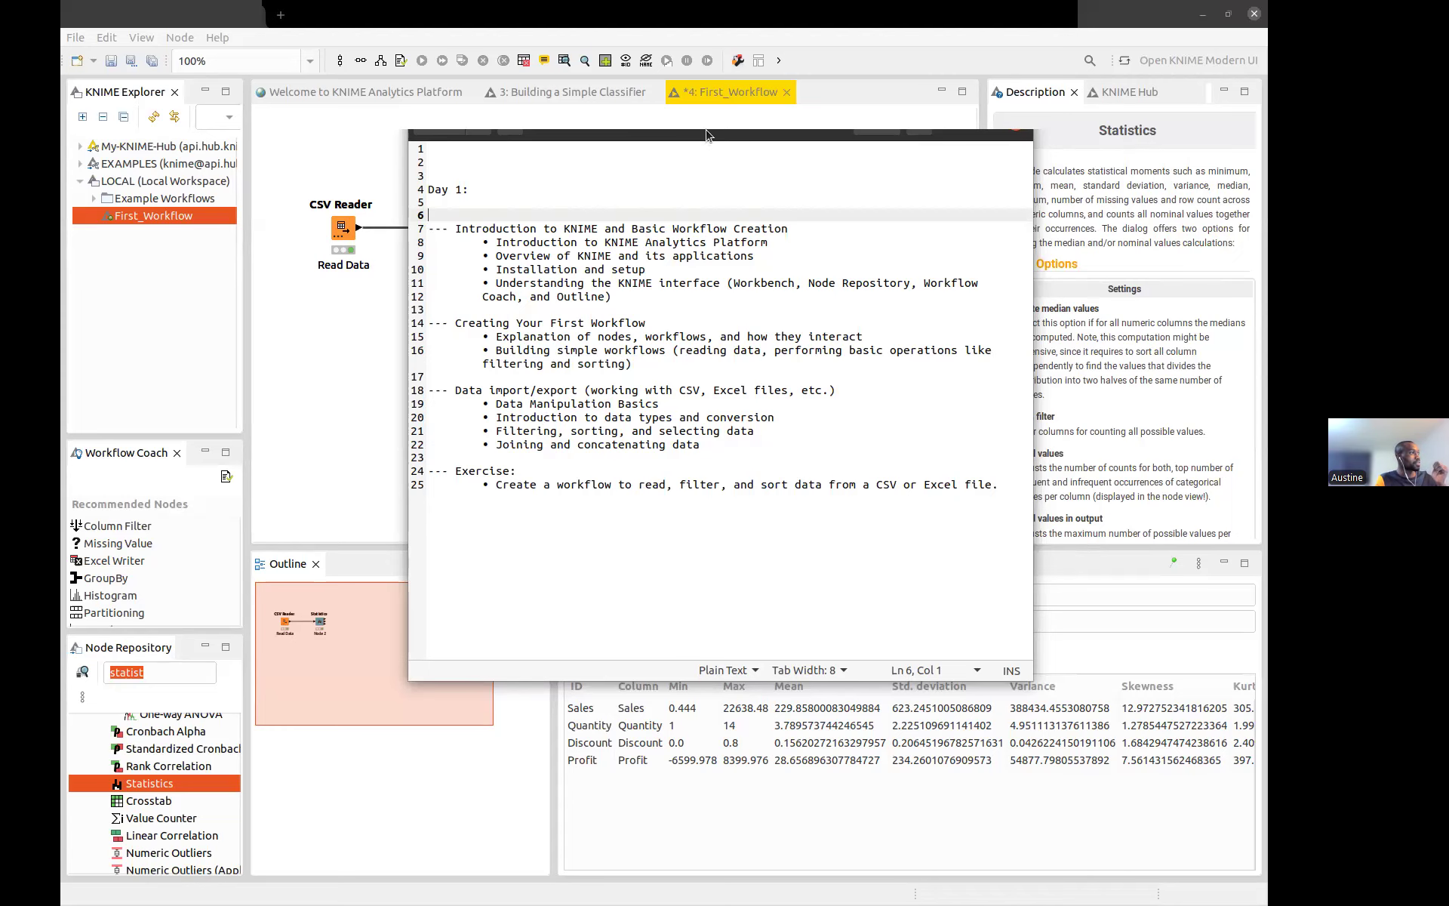
left_click_drag(706, 135, 842, 189)
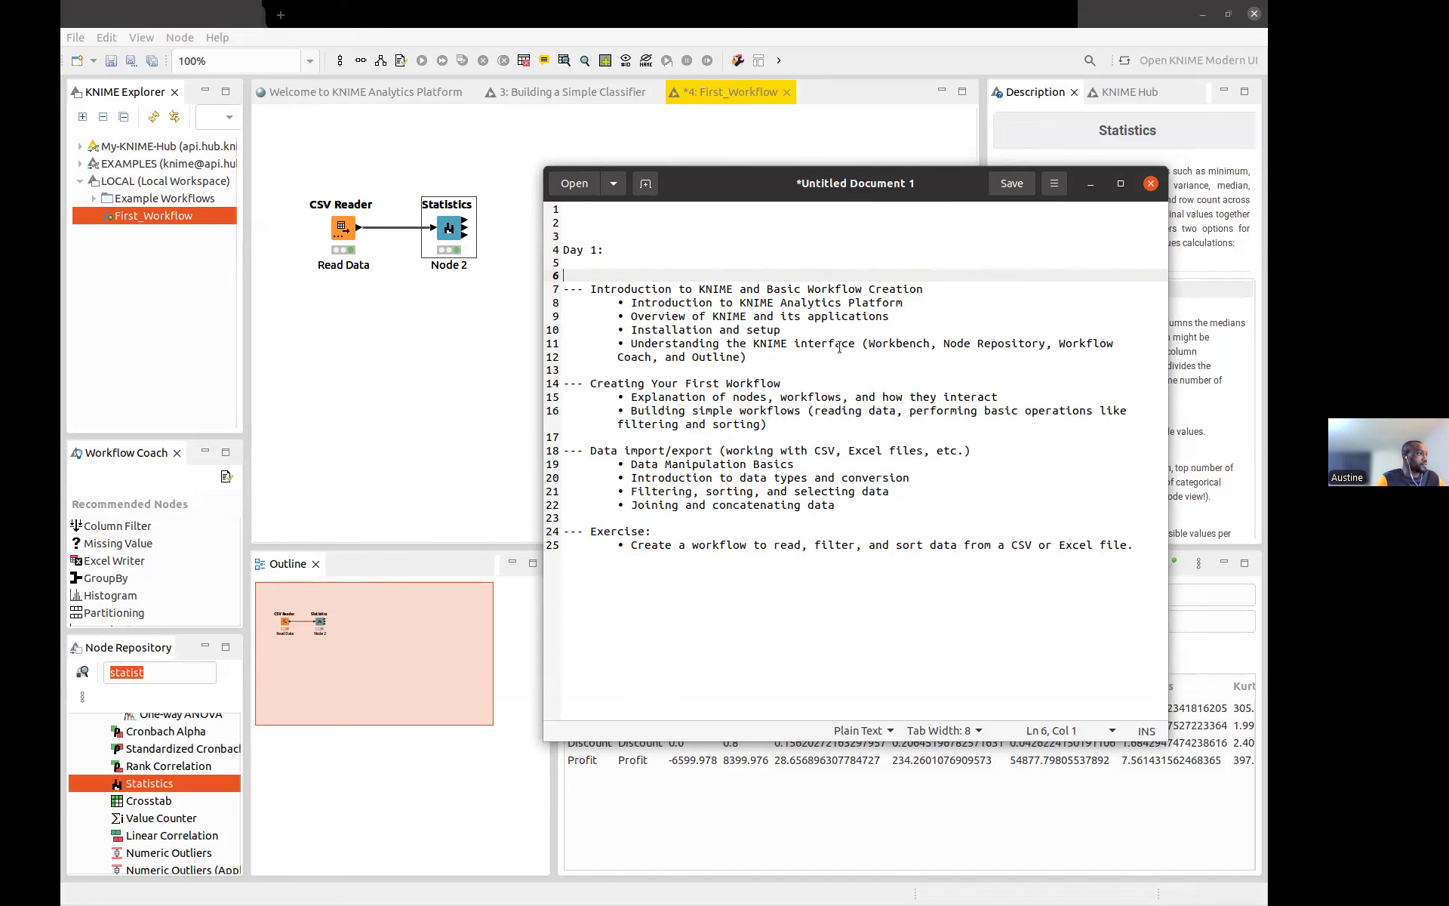
left_click(1091, 185)
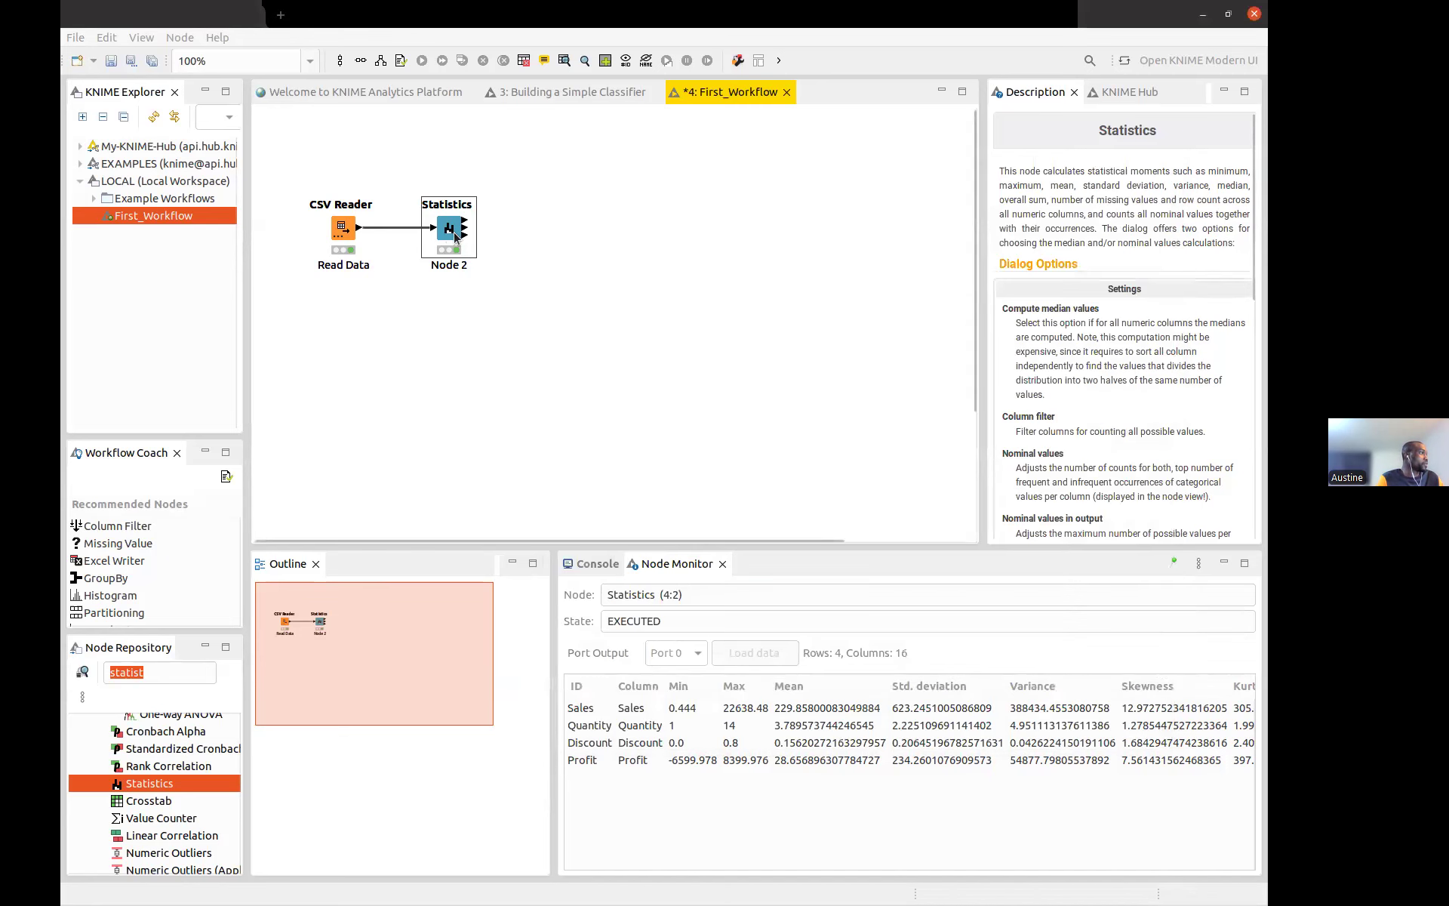
Move the Statistics node up above the CSV Reader's level, and review the CSV Reader's File Table maximized before closing it
left_click_drag(447, 231, 448, 170)
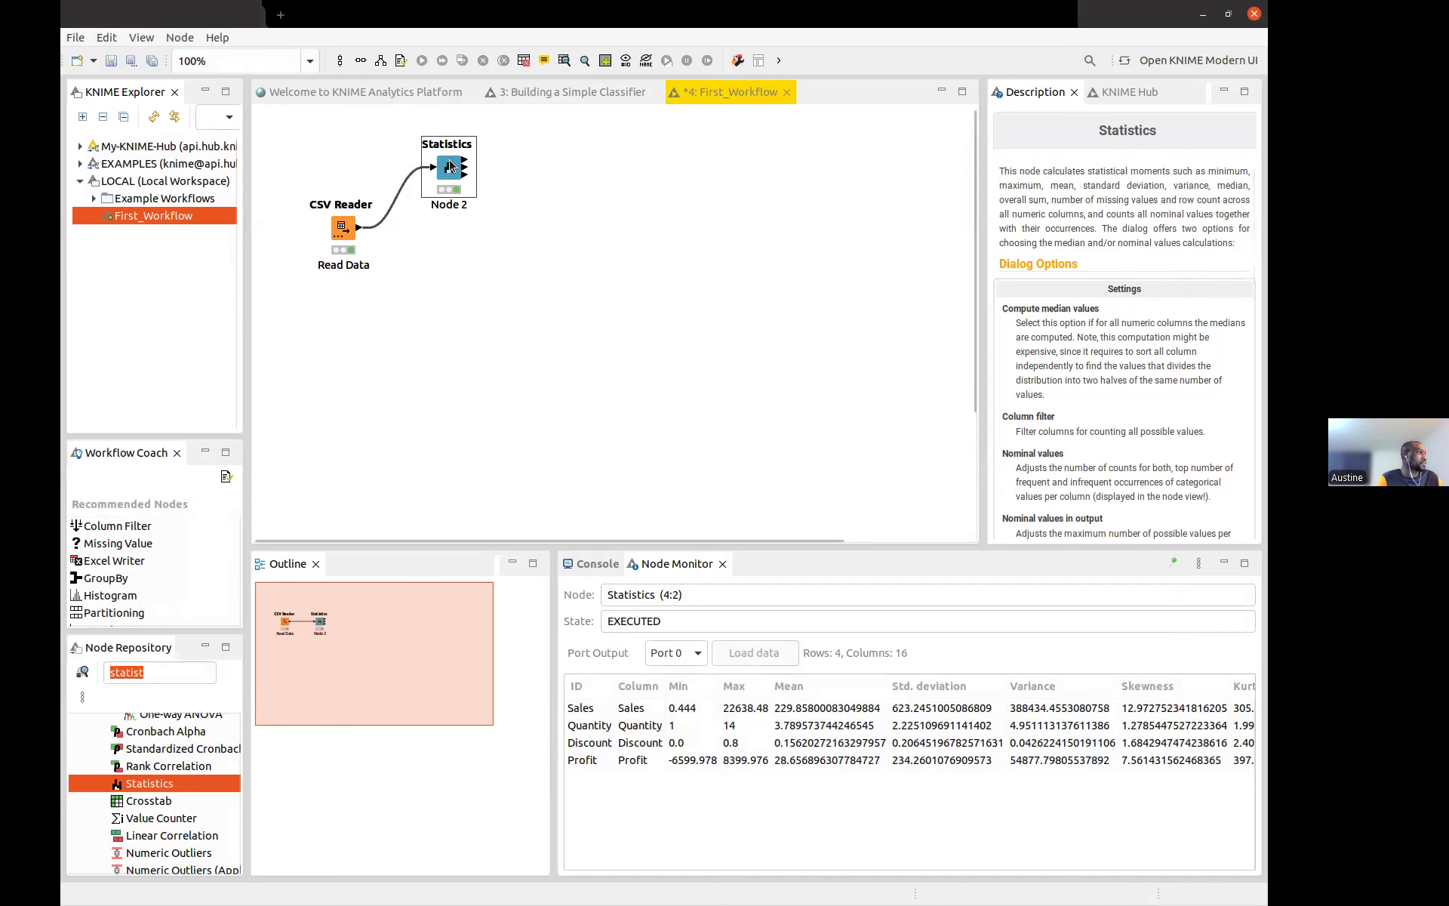
left_click(338, 233)
right_click(338, 232)
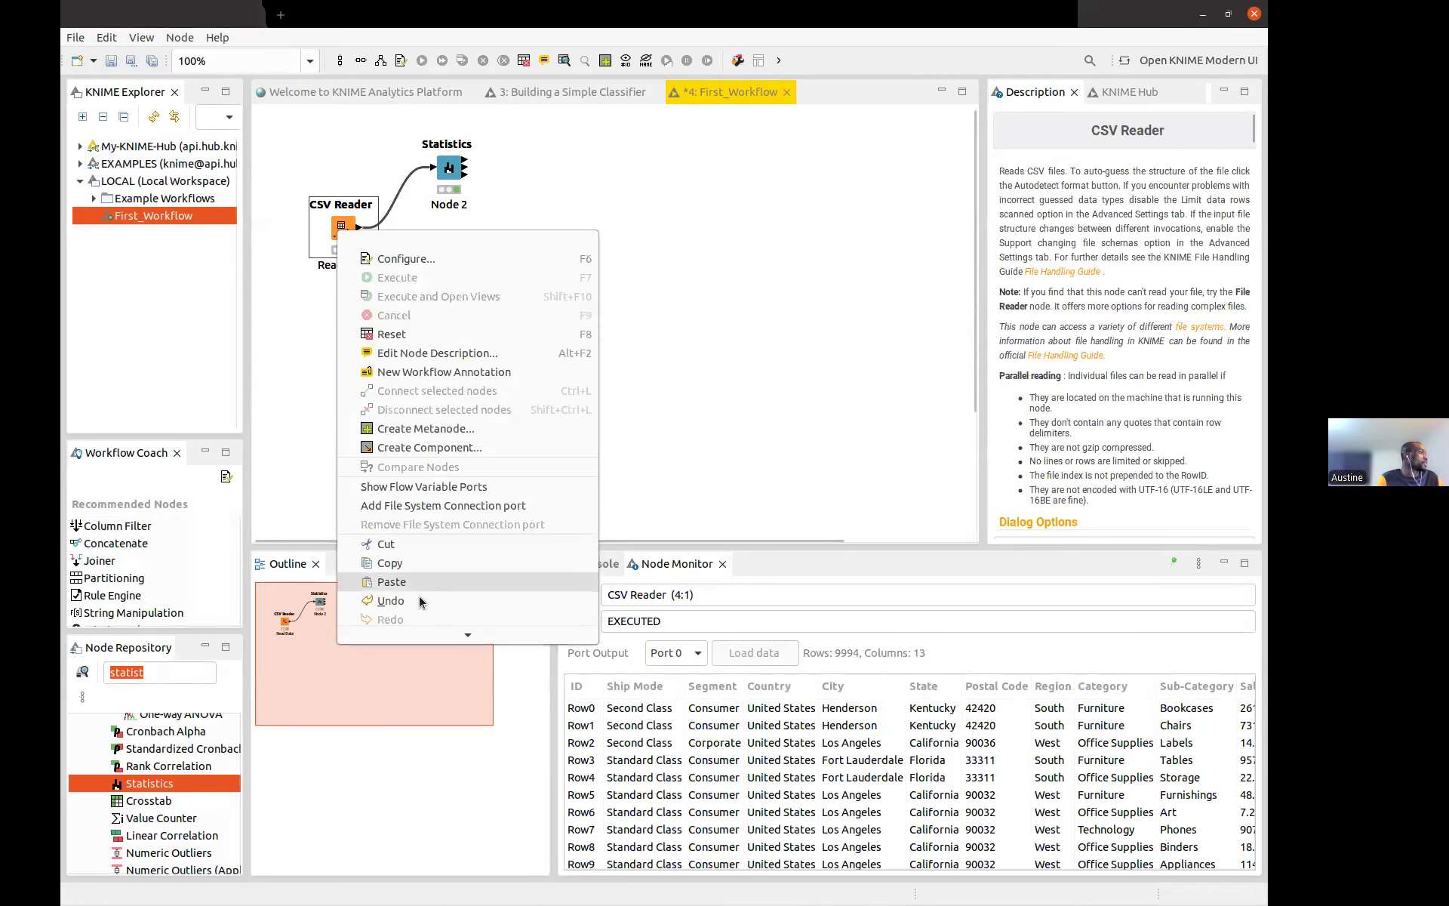
scroll(463, 573, "down", 2)
left_click(427, 613)
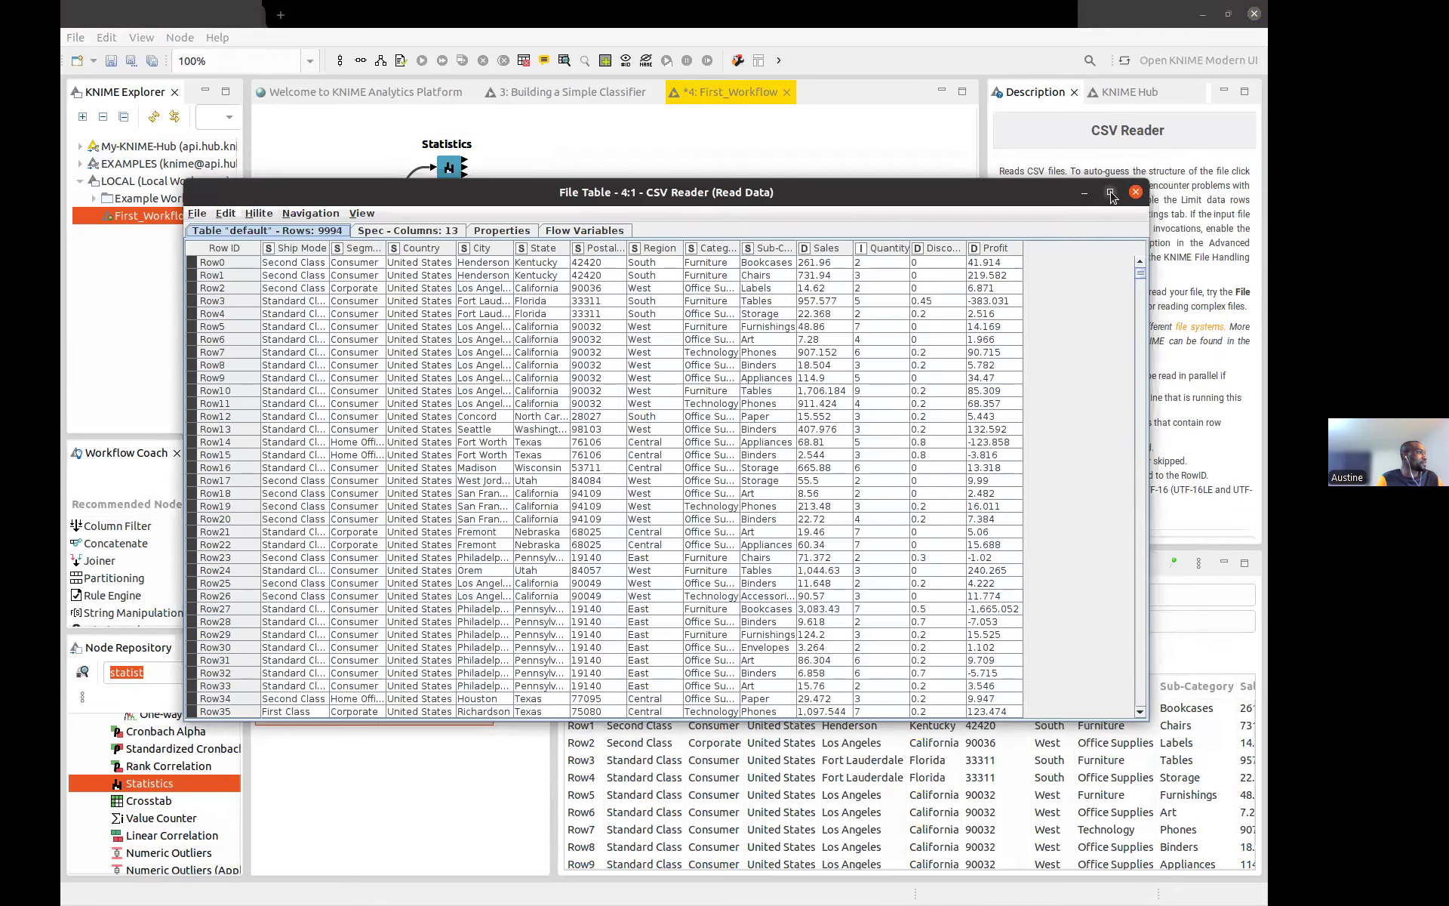
left_click(1110, 192)
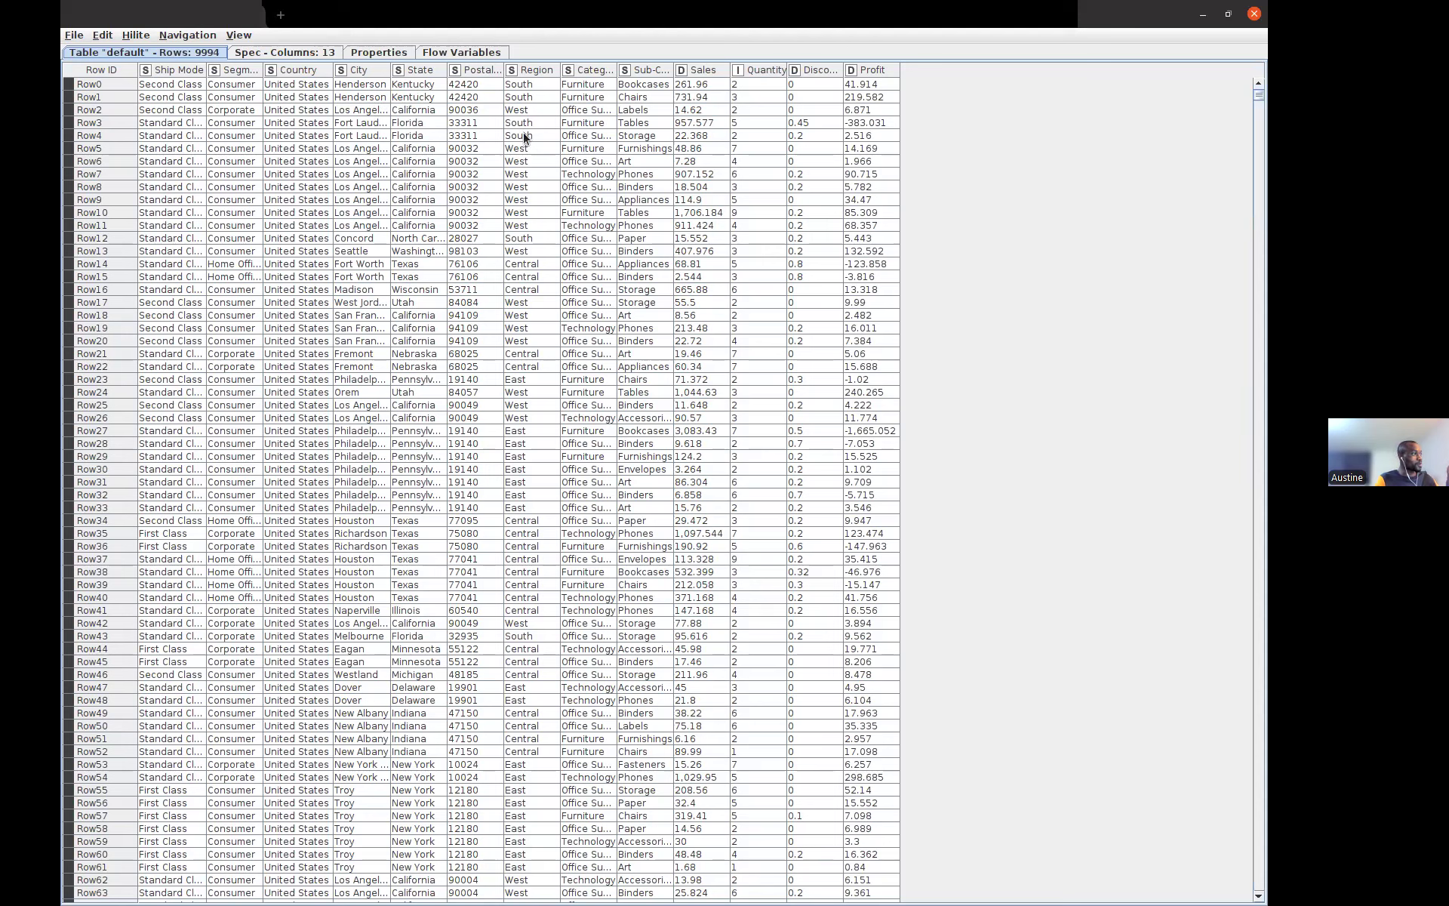
left_click(1254, 14)
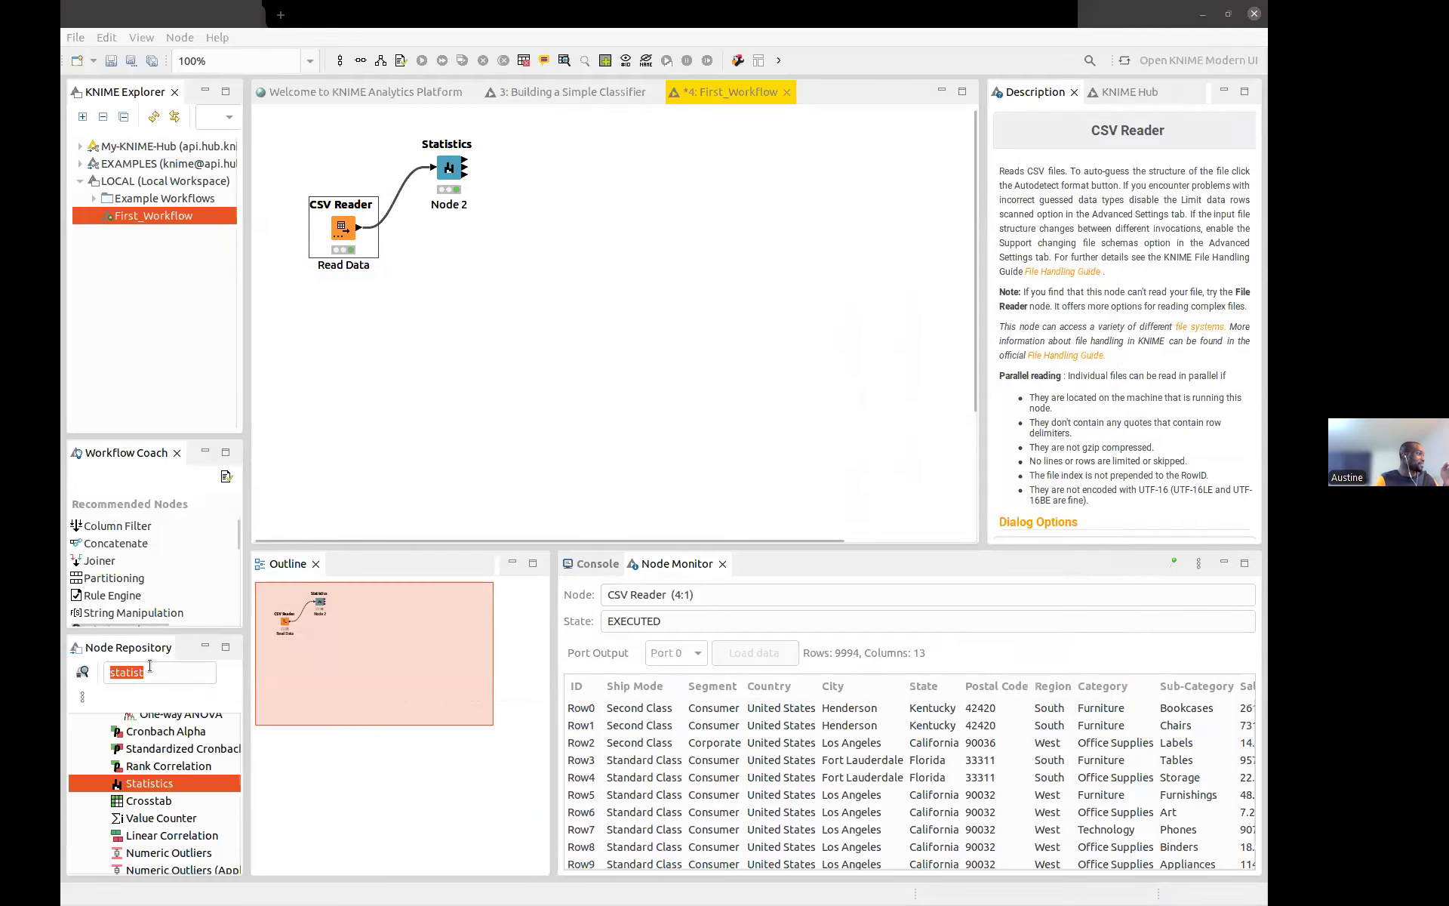
Search the node repository for "row fil" and add a Row Filter node to the workflow below the Statistics node
left_click(150, 674)
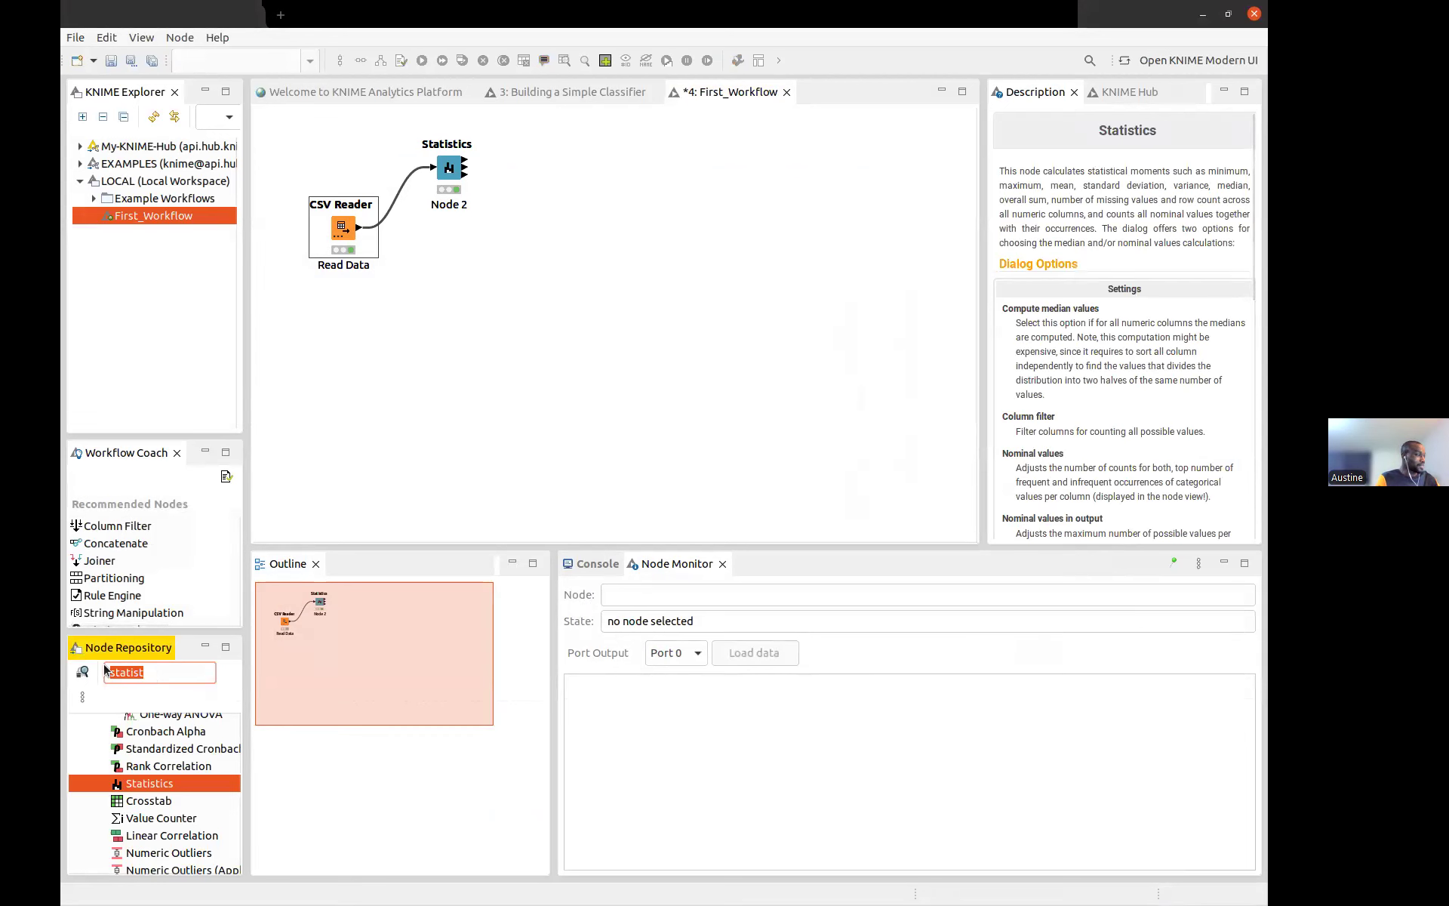
type("ro")
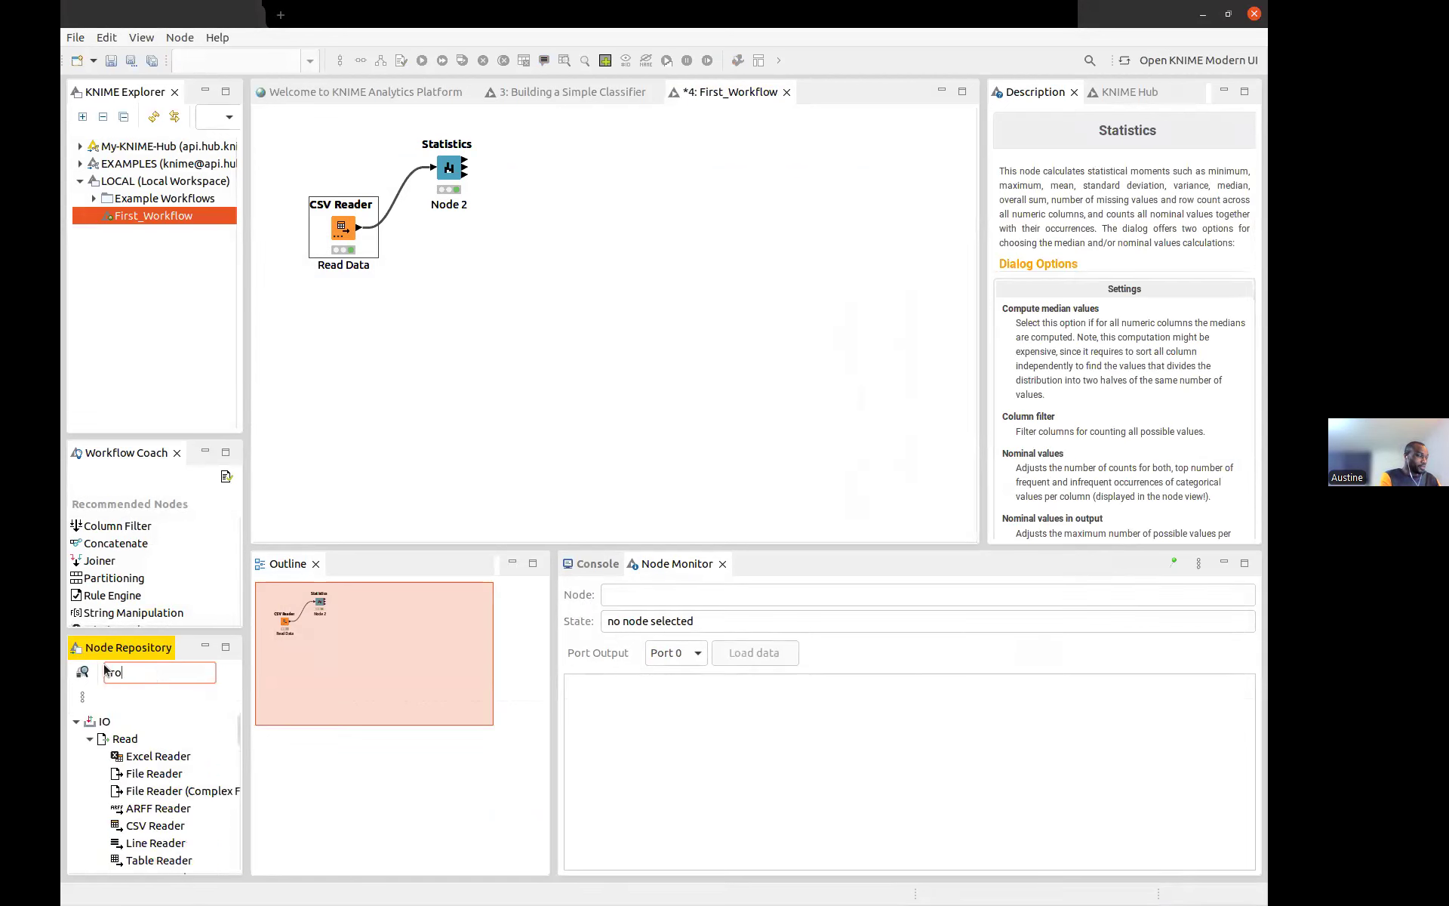
type("w filer")
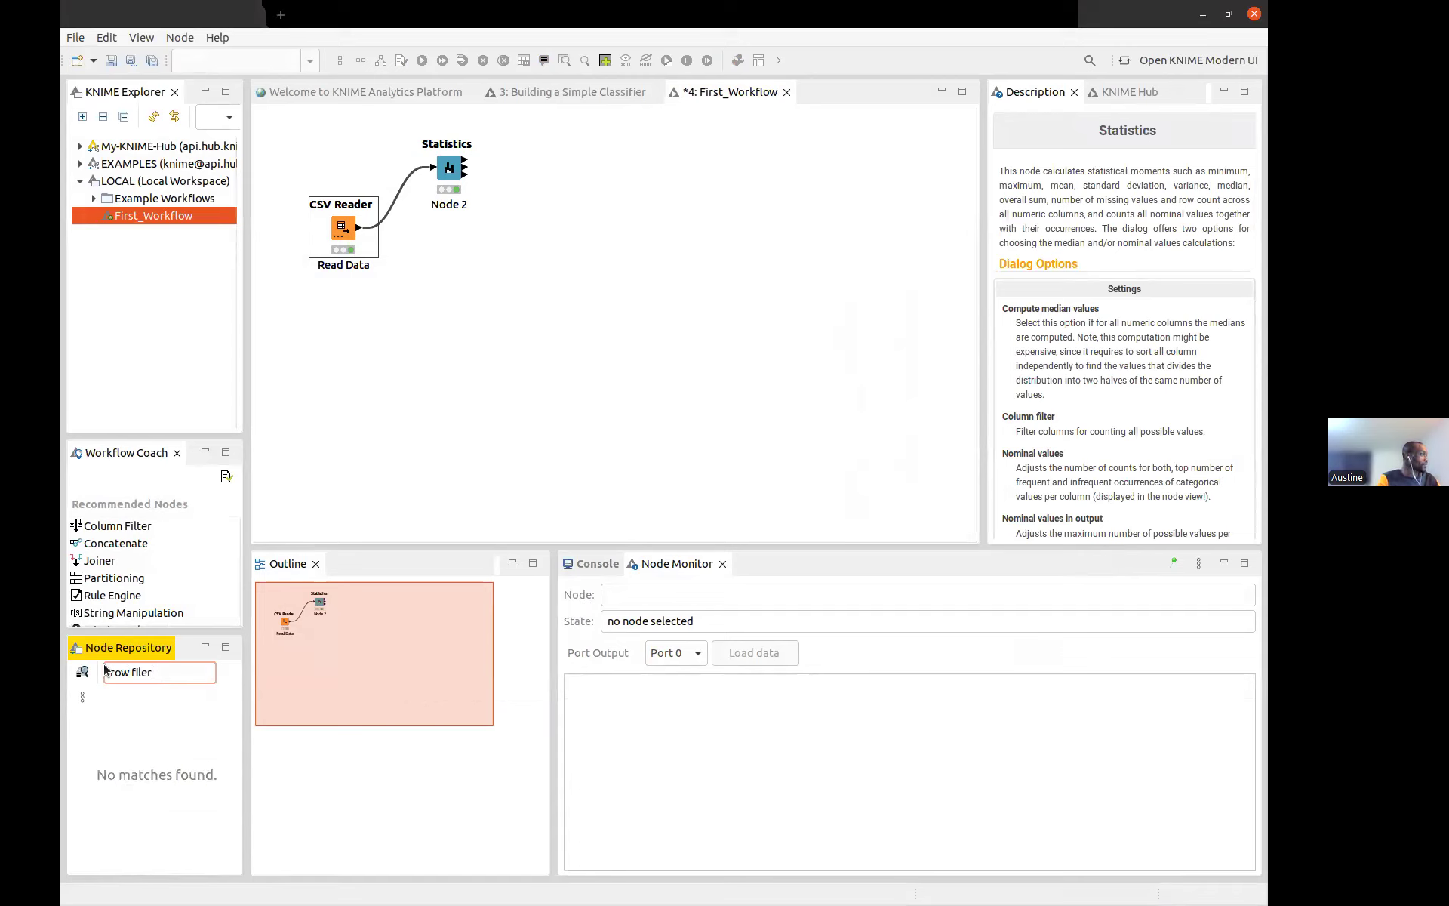
key("BackSpace")
key("BackSpace")
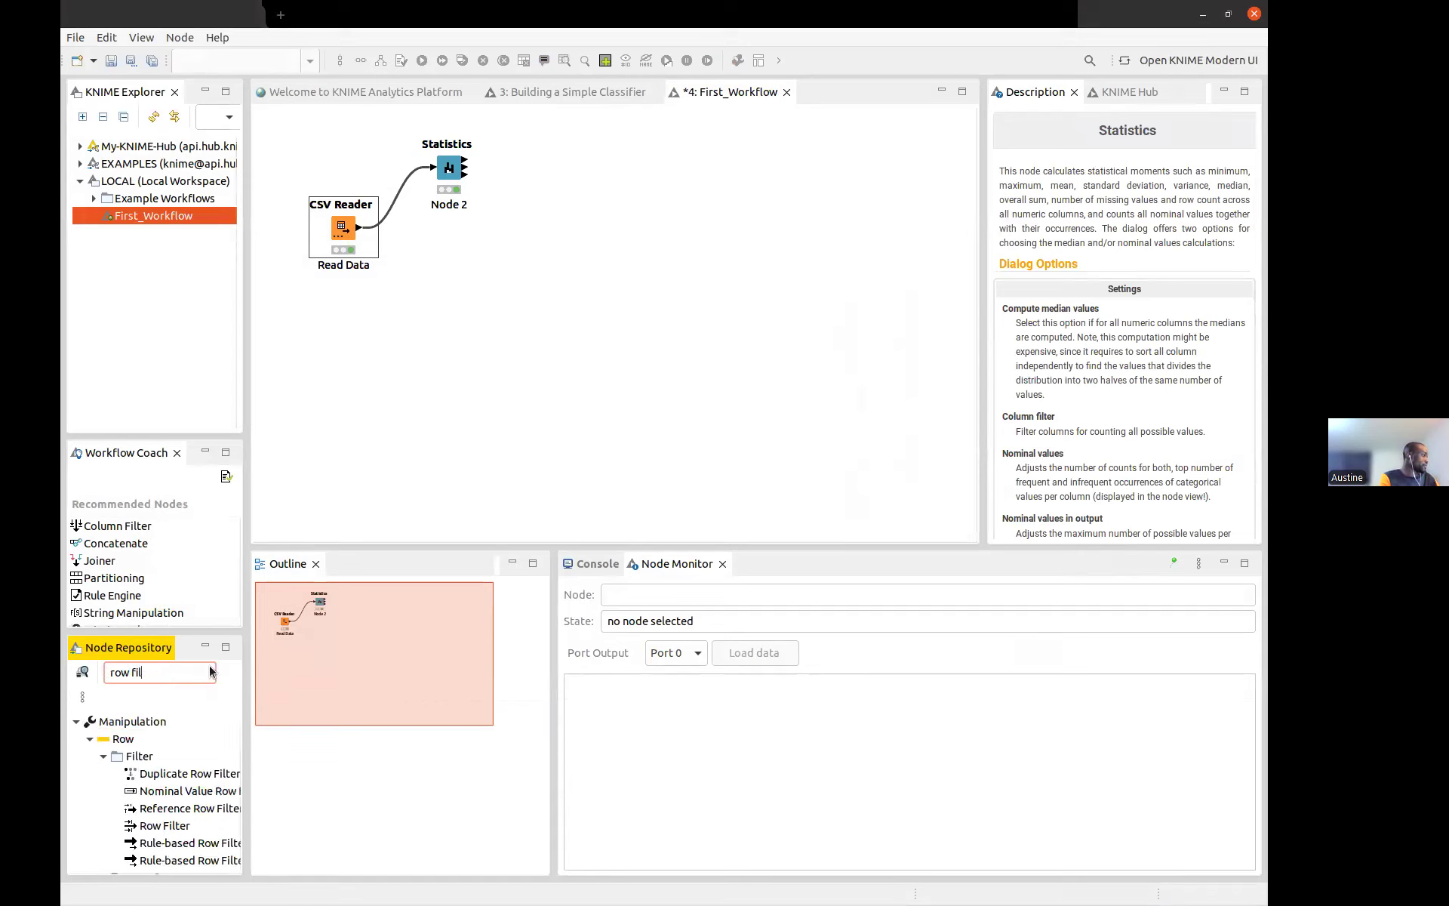
scroll(152, 773, "down", 1)
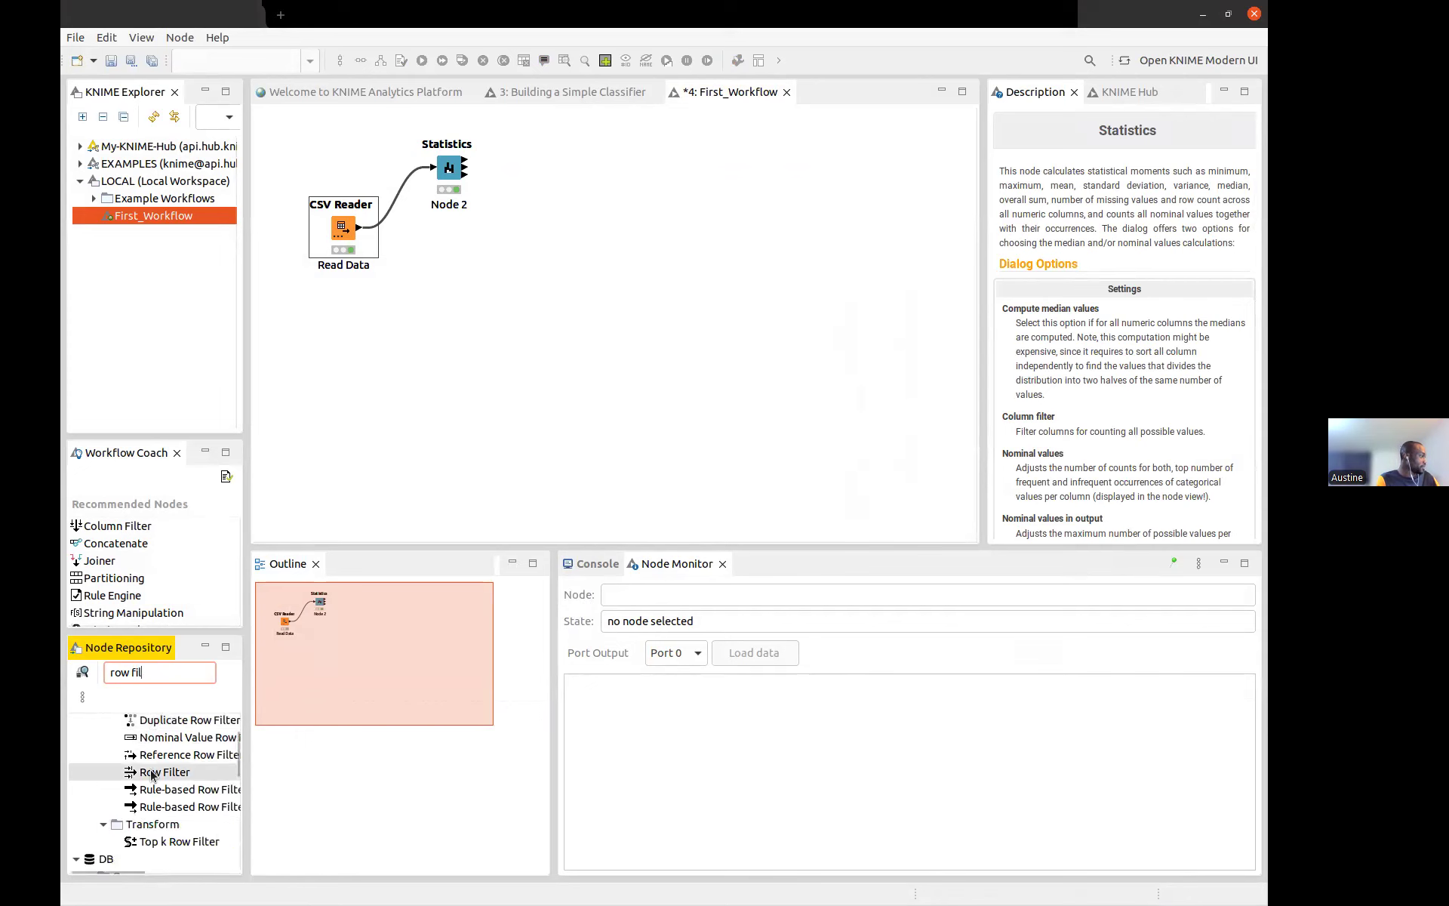
left_click_drag(152, 775, 451, 279)
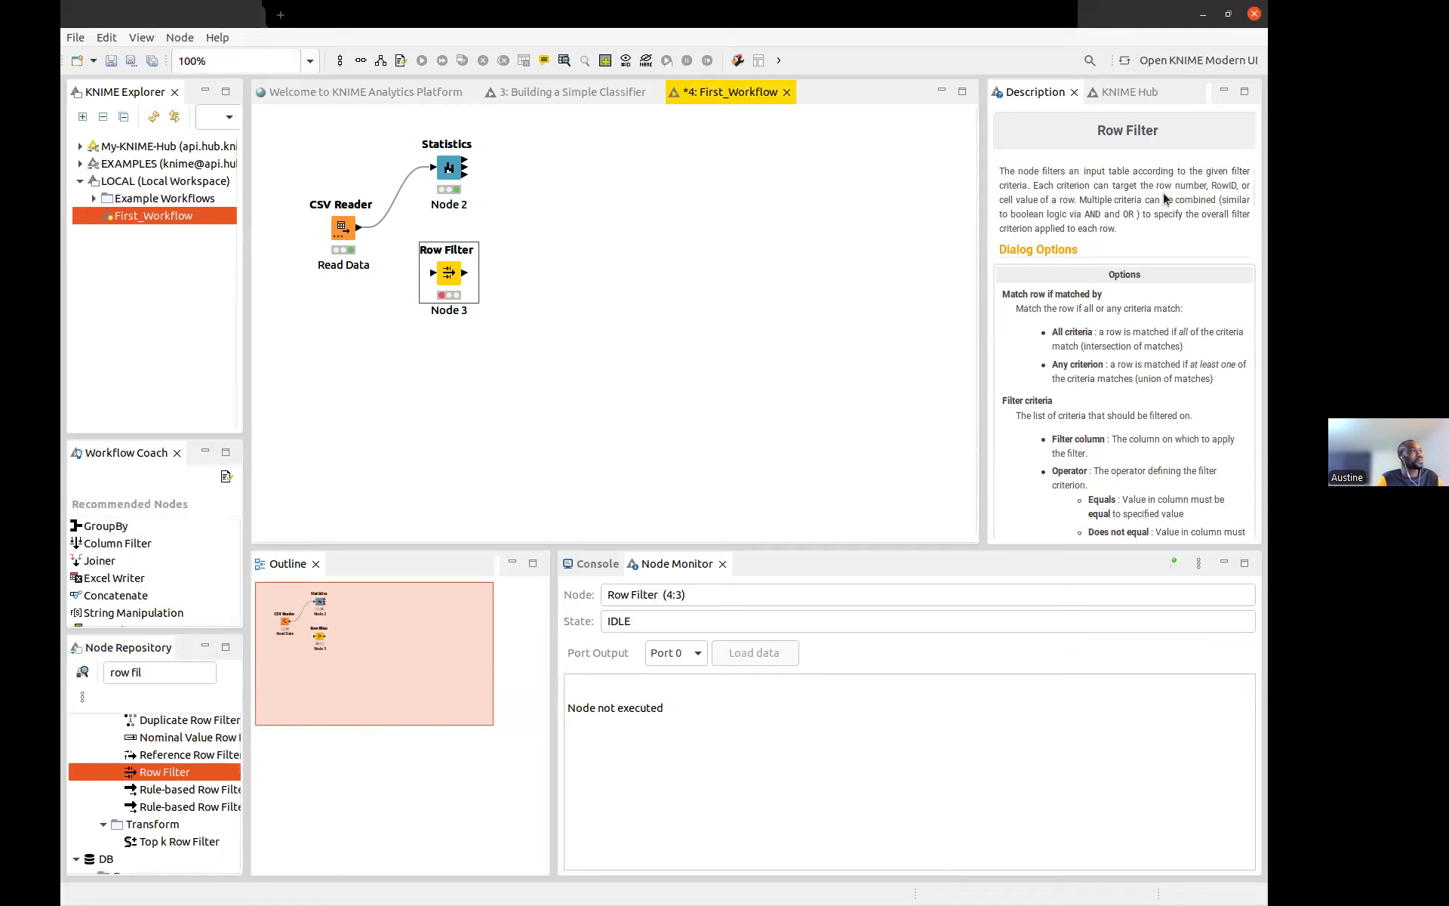
Read the Row Filter's description of options and operators, and connect the CSV Reader's output to the Row Filter node
scroll(1140, 363, "down", 4)
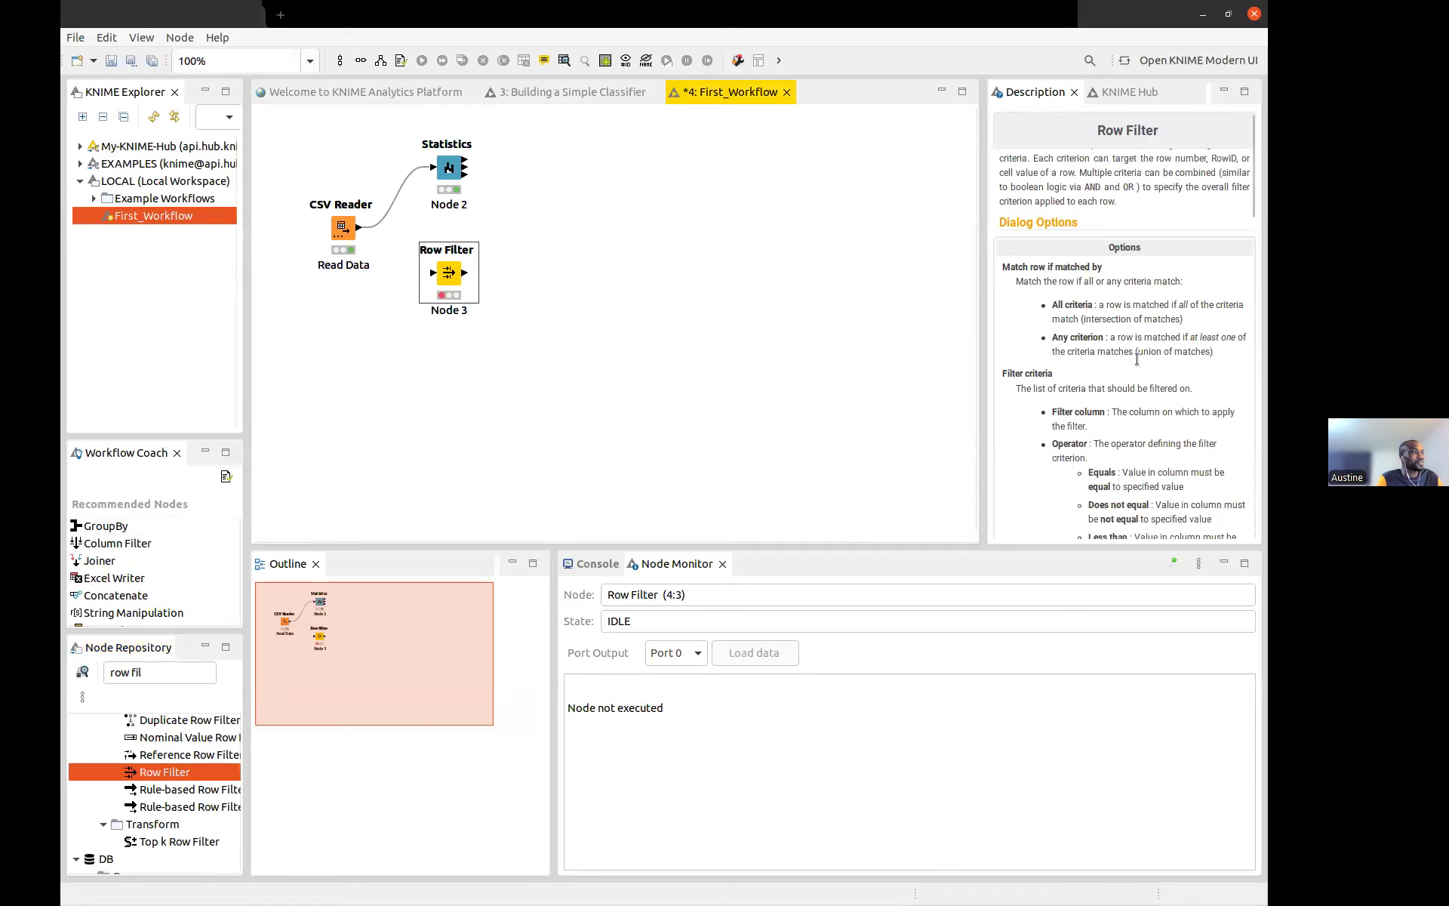
scroll(1139, 364, "down", 3)
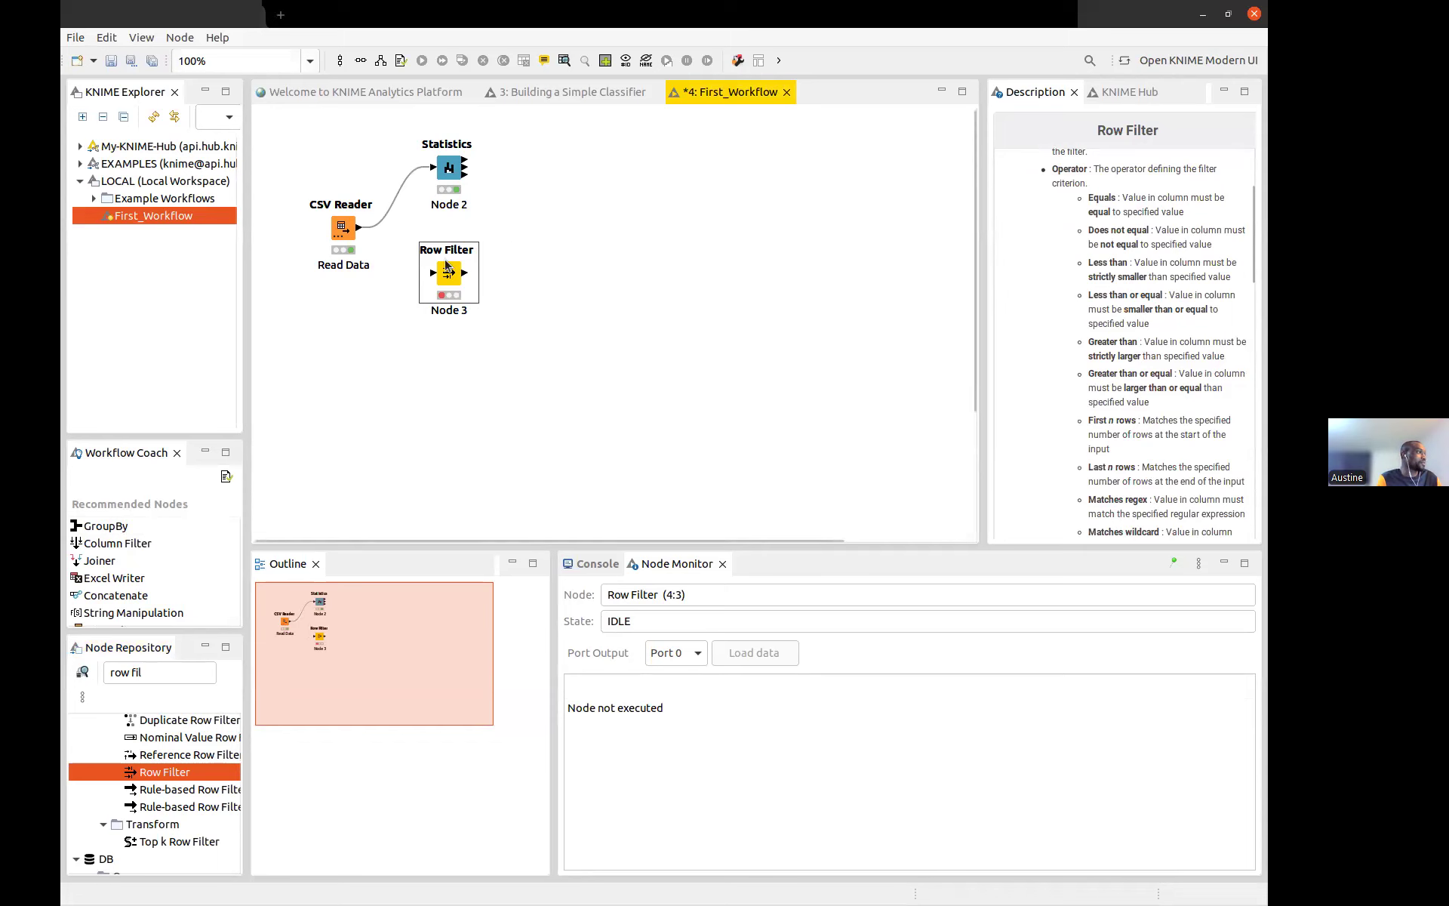
left_click_drag(358, 227, 434, 272)
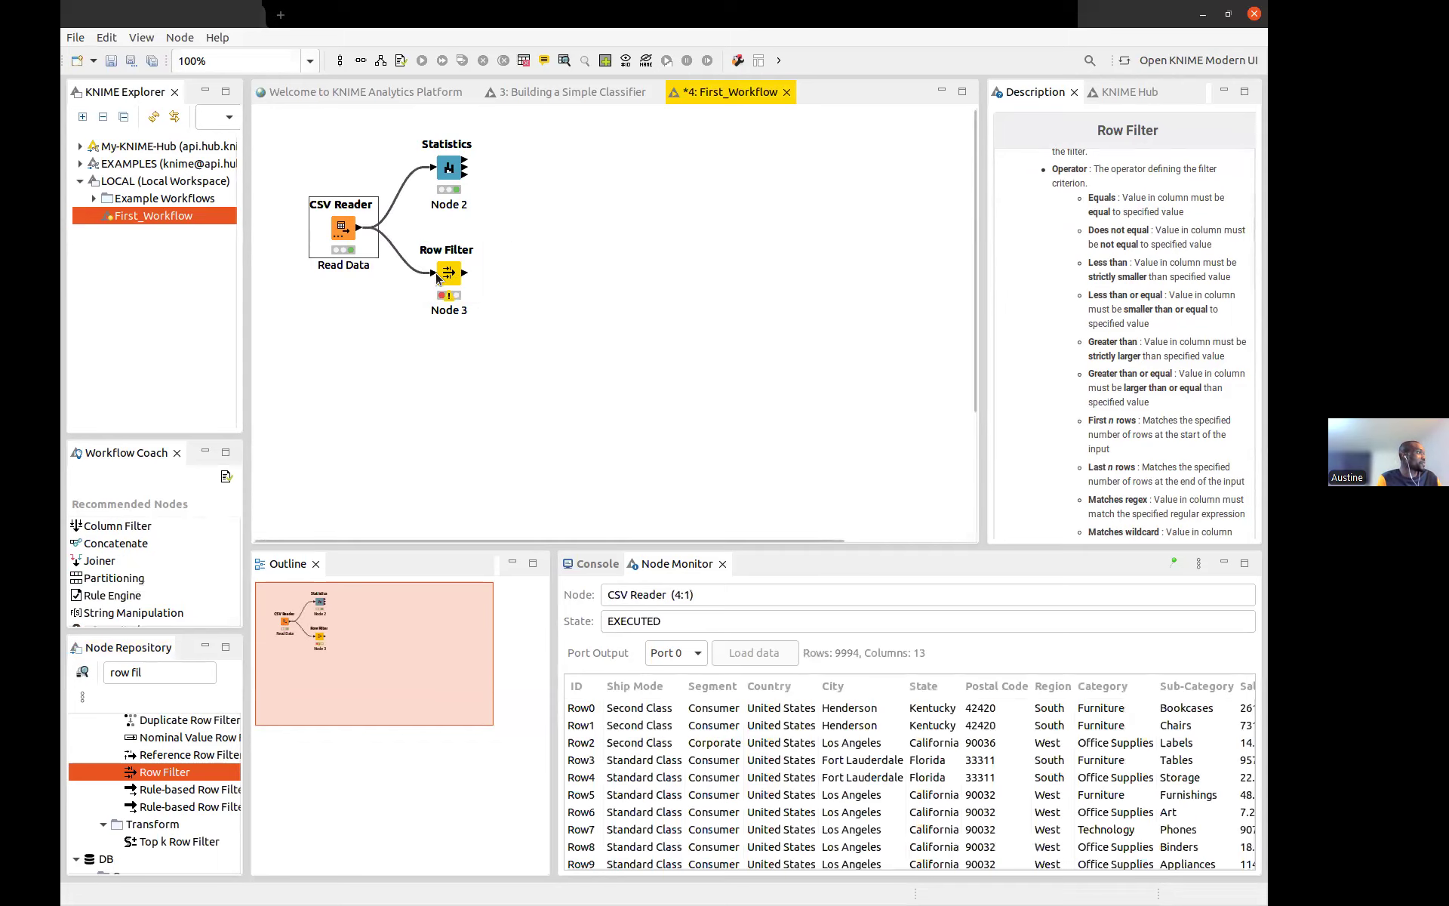
Open the Row Filter's configuration and add a criterion on the State column with the value Texas
double_click(448, 273)
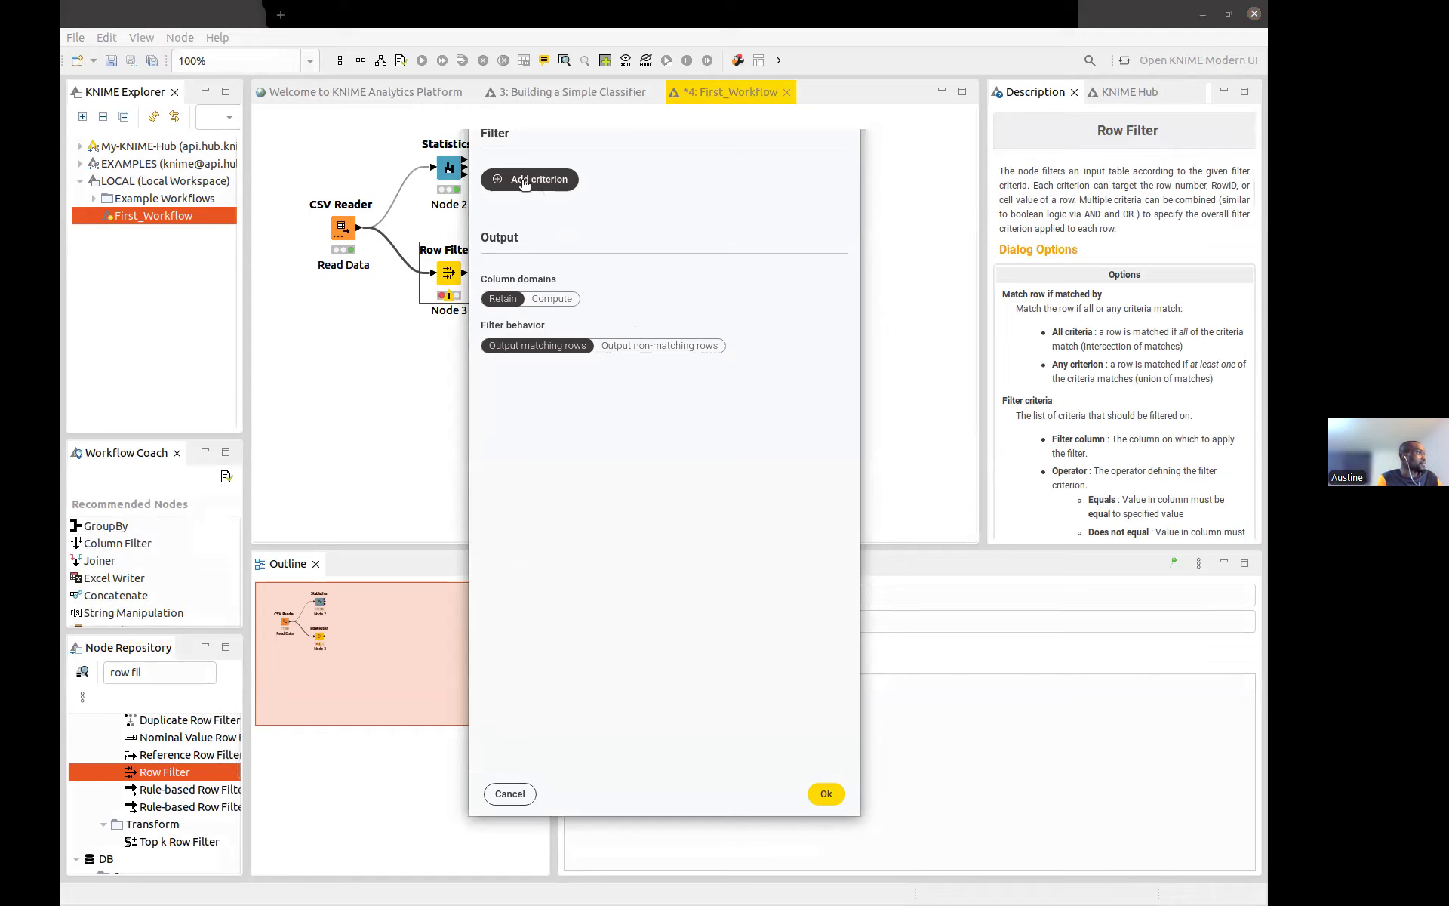
left_click(522, 180)
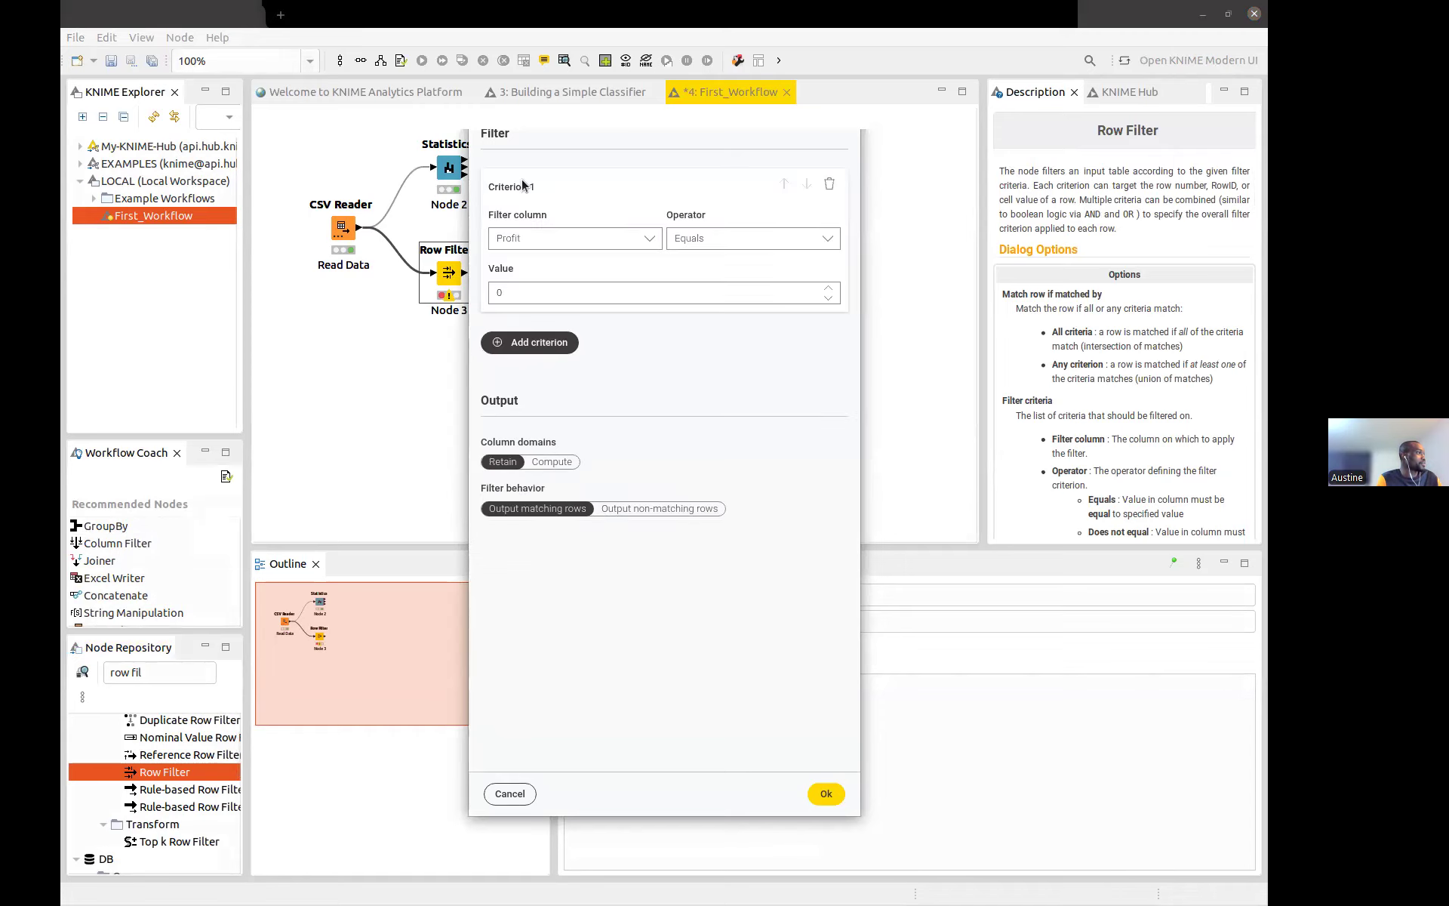
left_click(626, 241)
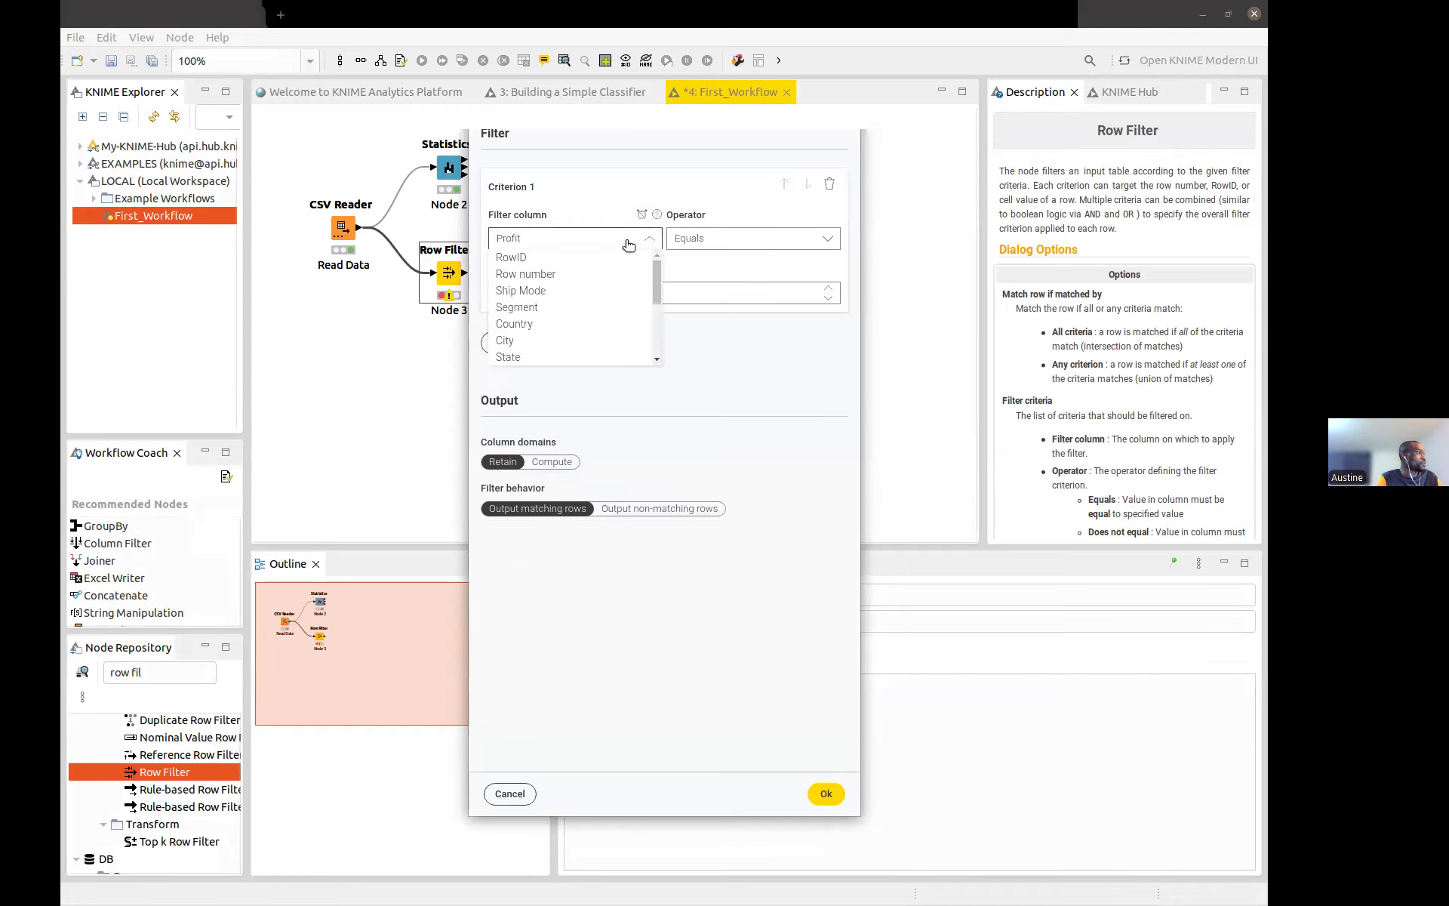
left_click(536, 357)
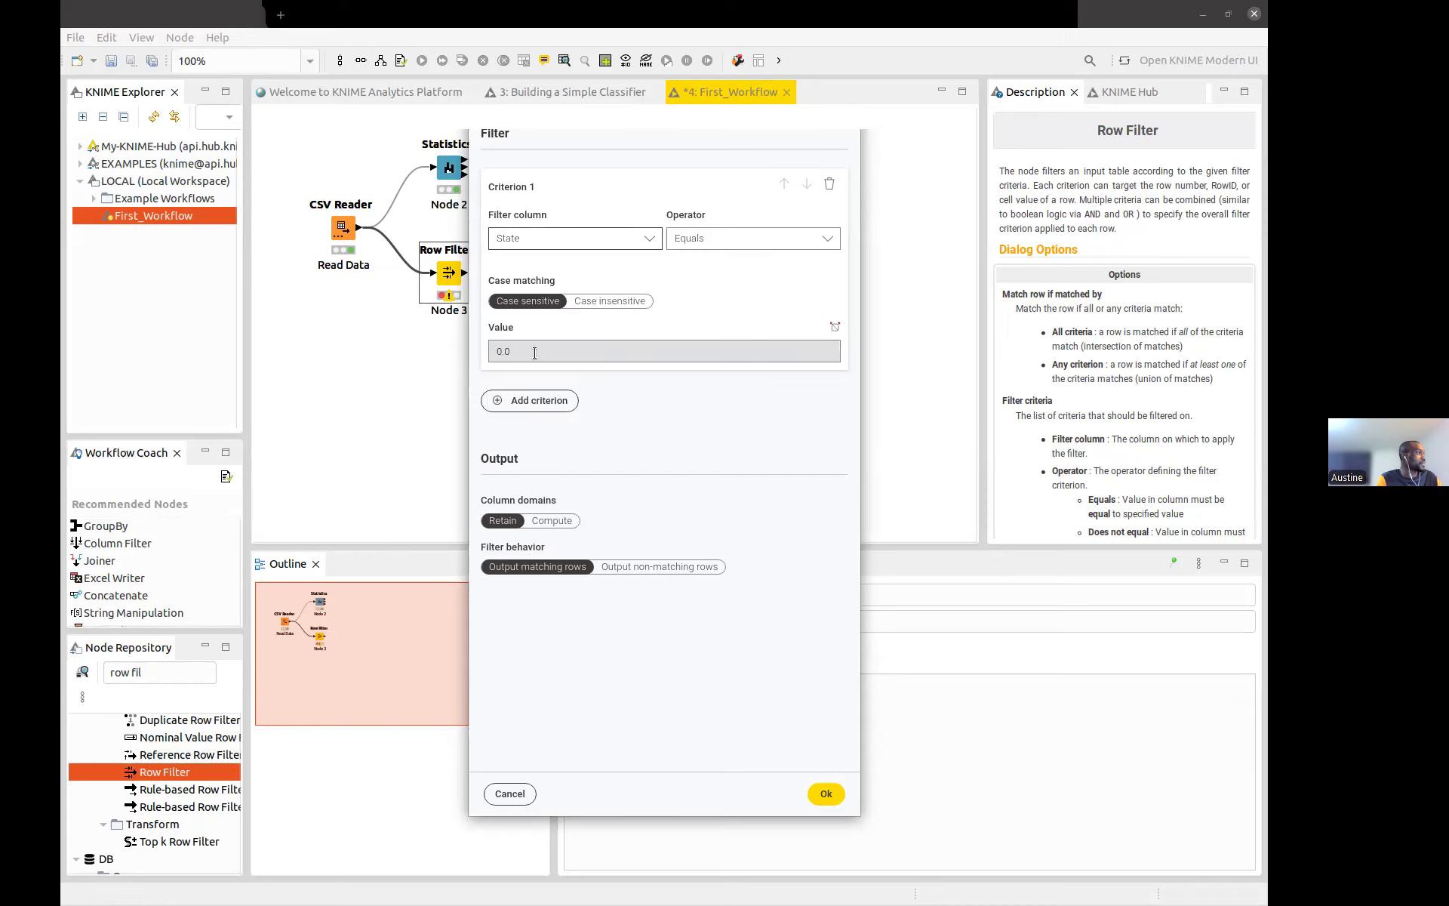
left_click_drag(563, 348, 492, 353)
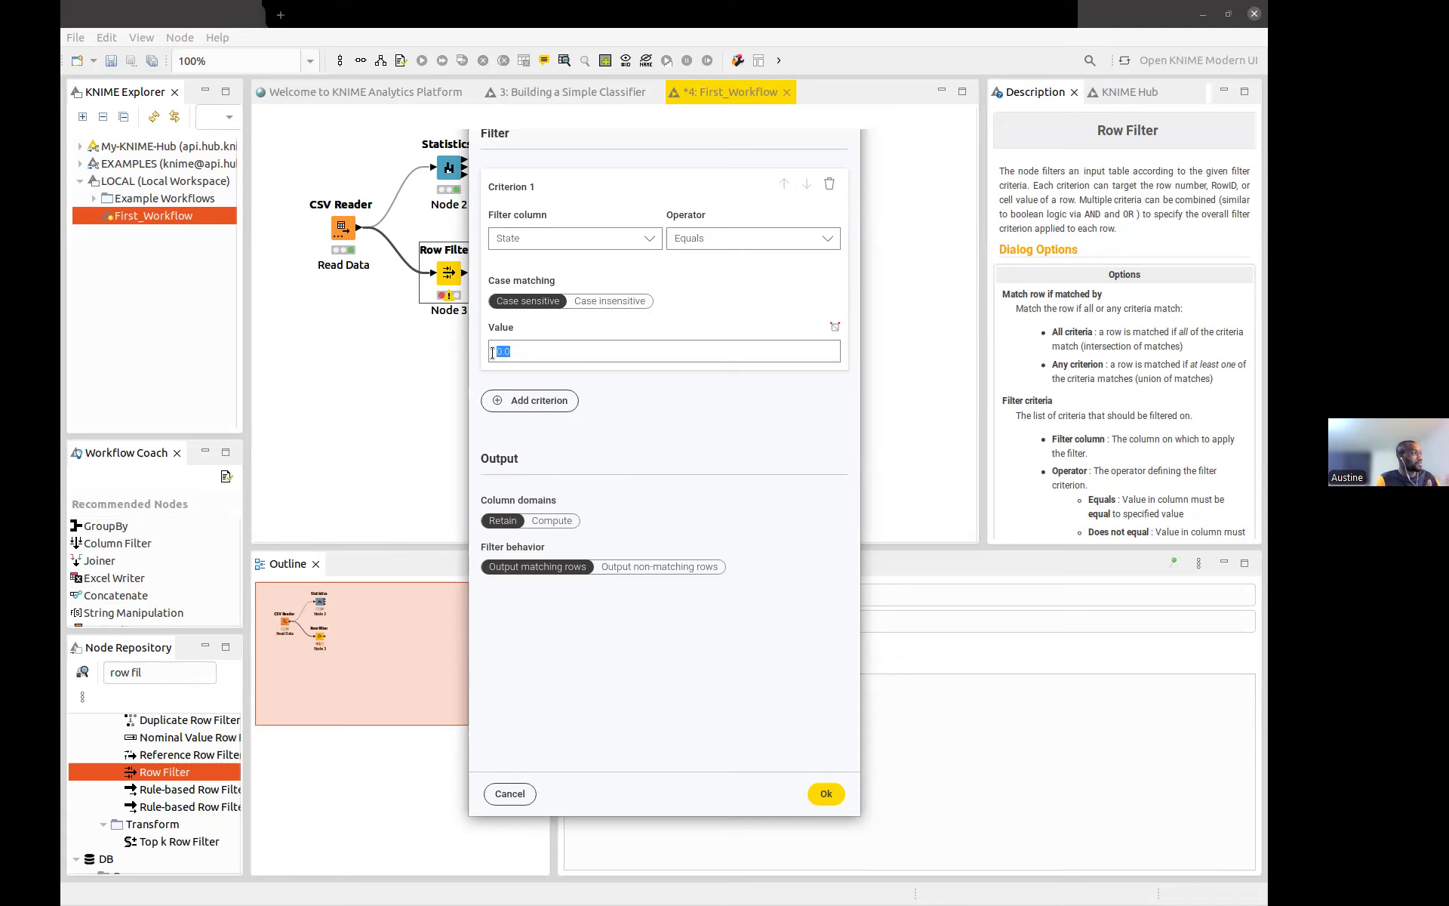
type("Texas")
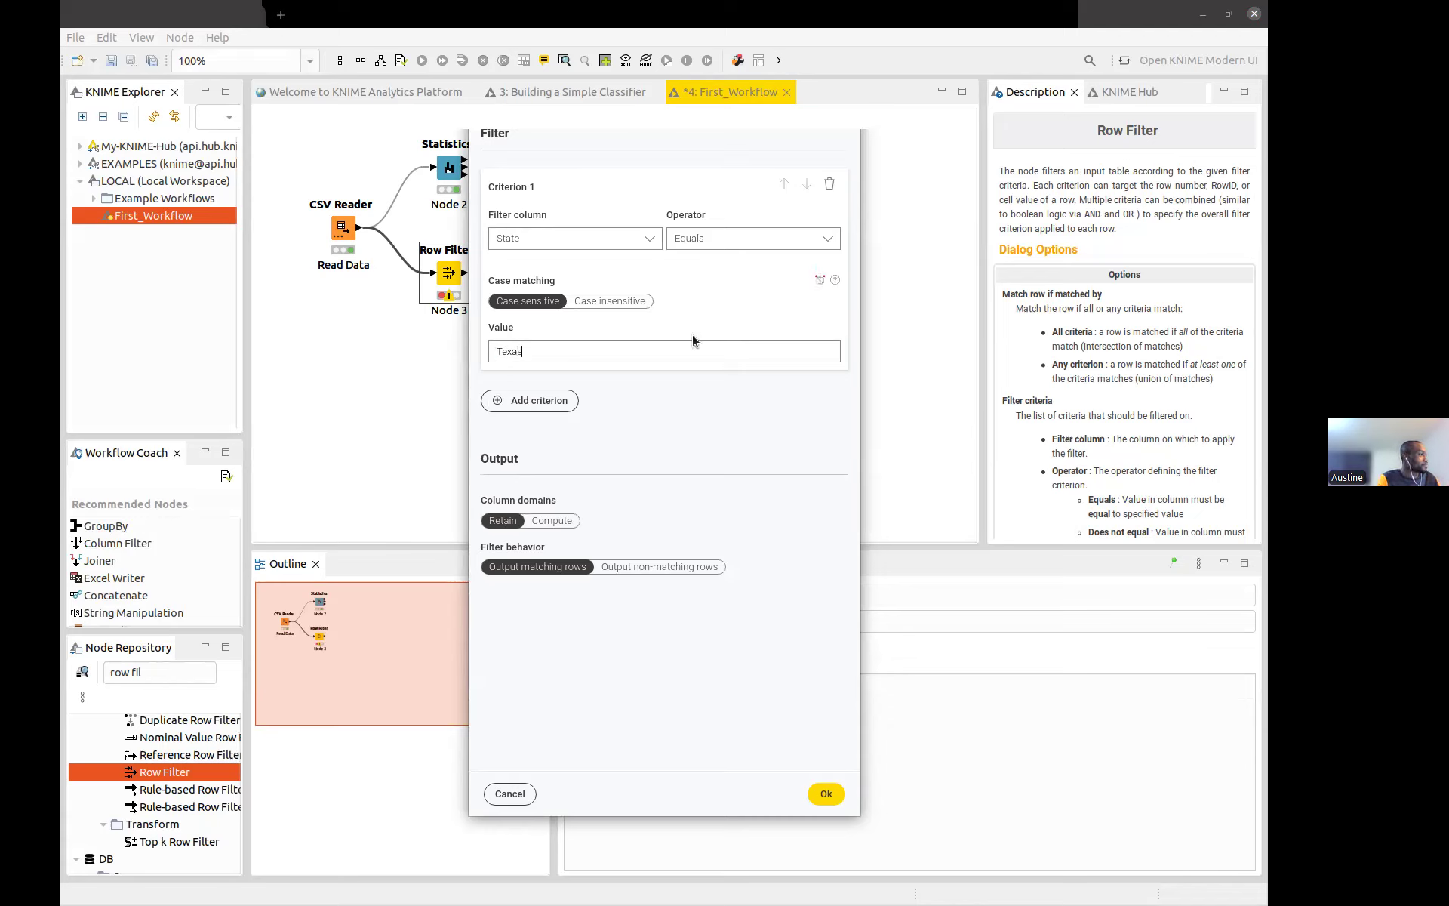
Examine the operators available for the State criterion, keeping State as filter column and Equals as operator
left_click(728, 240)
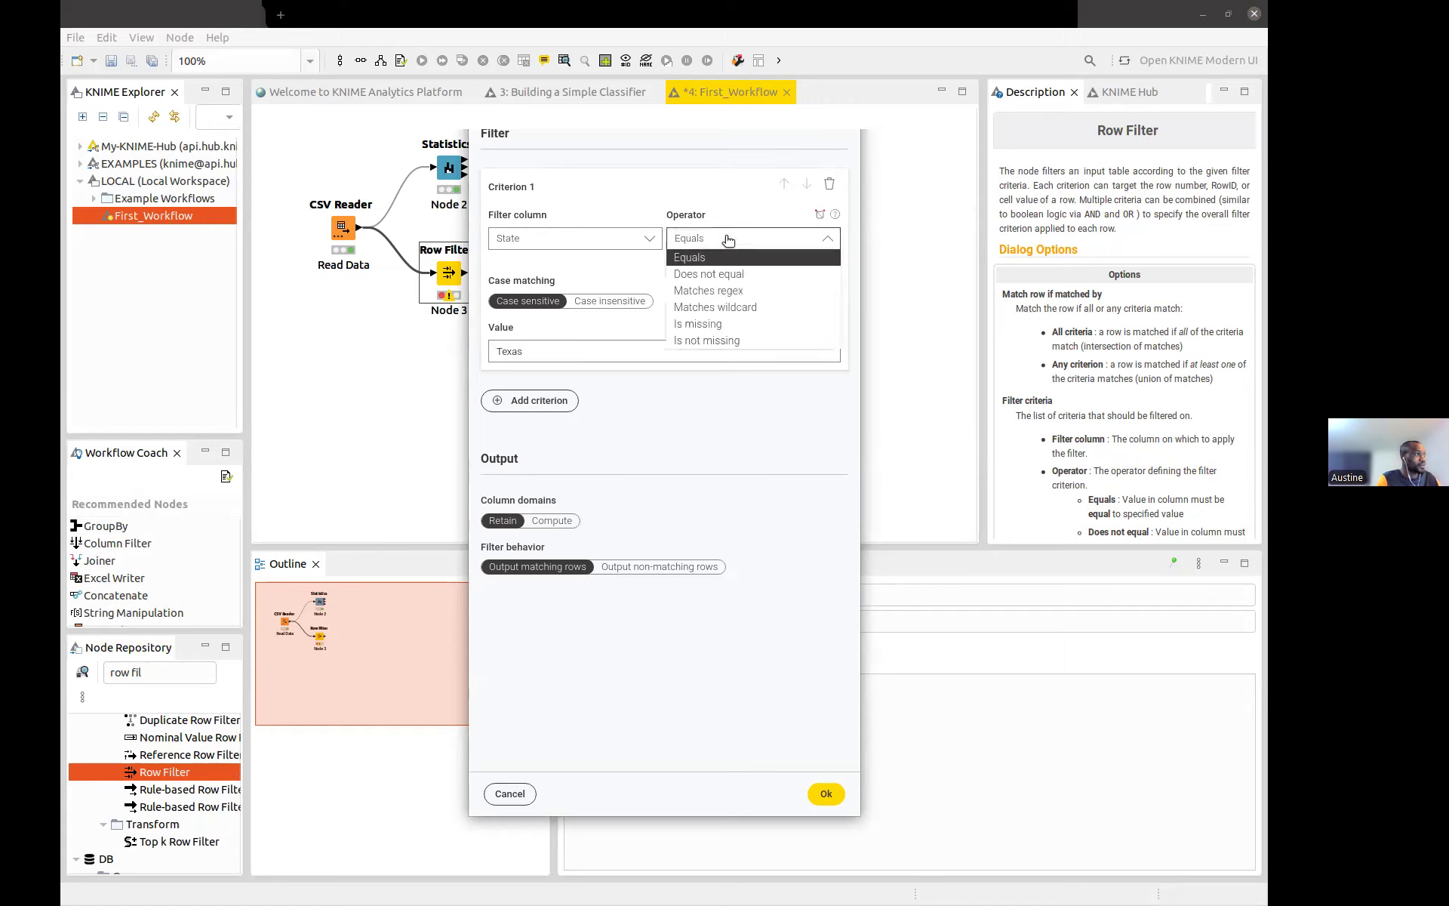
left_click(708, 188)
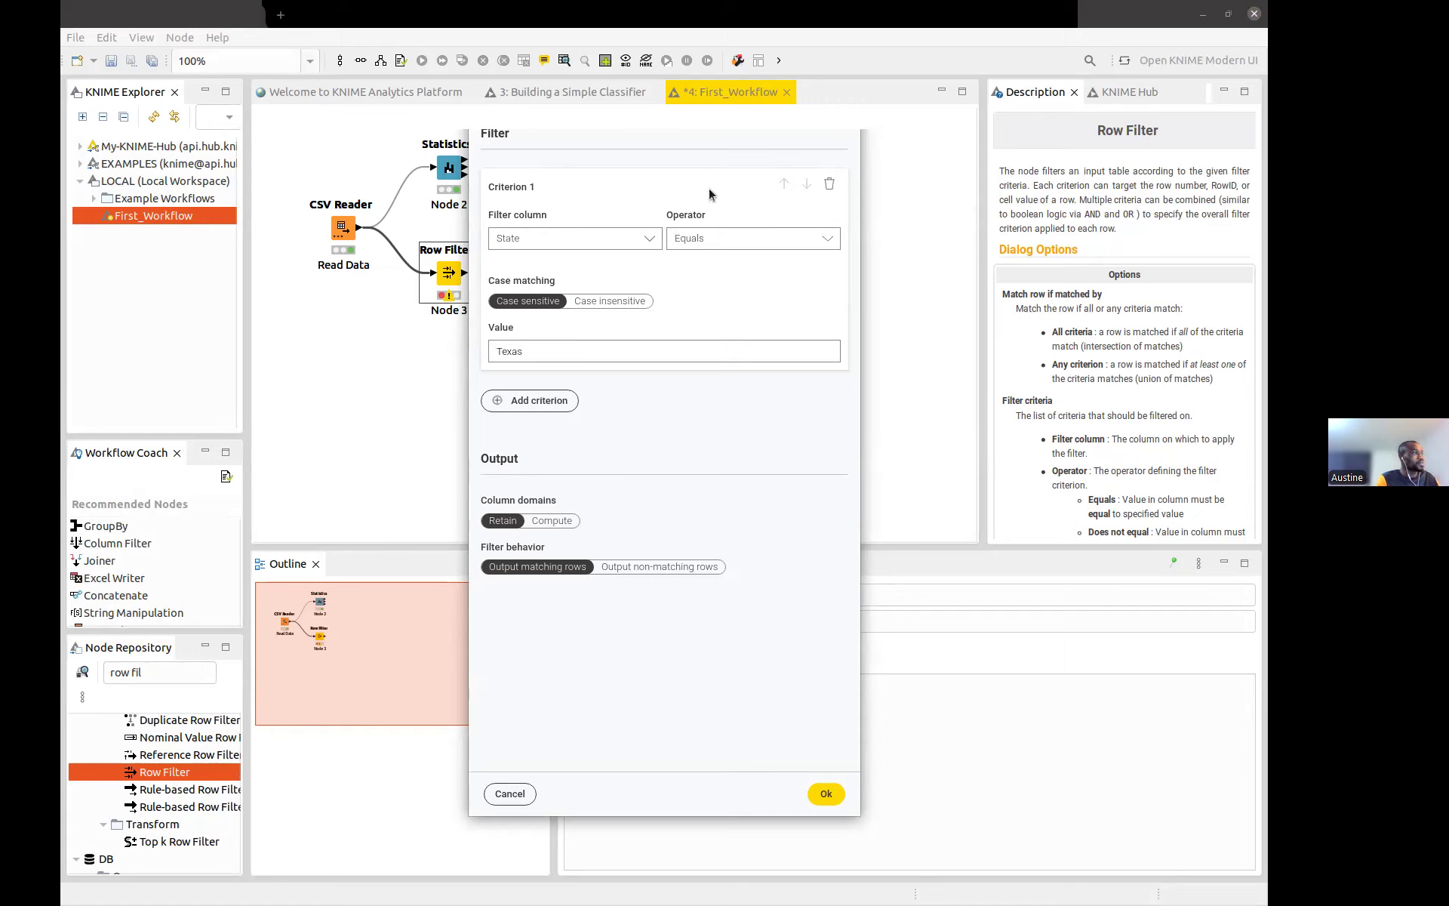
left_click(625, 239)
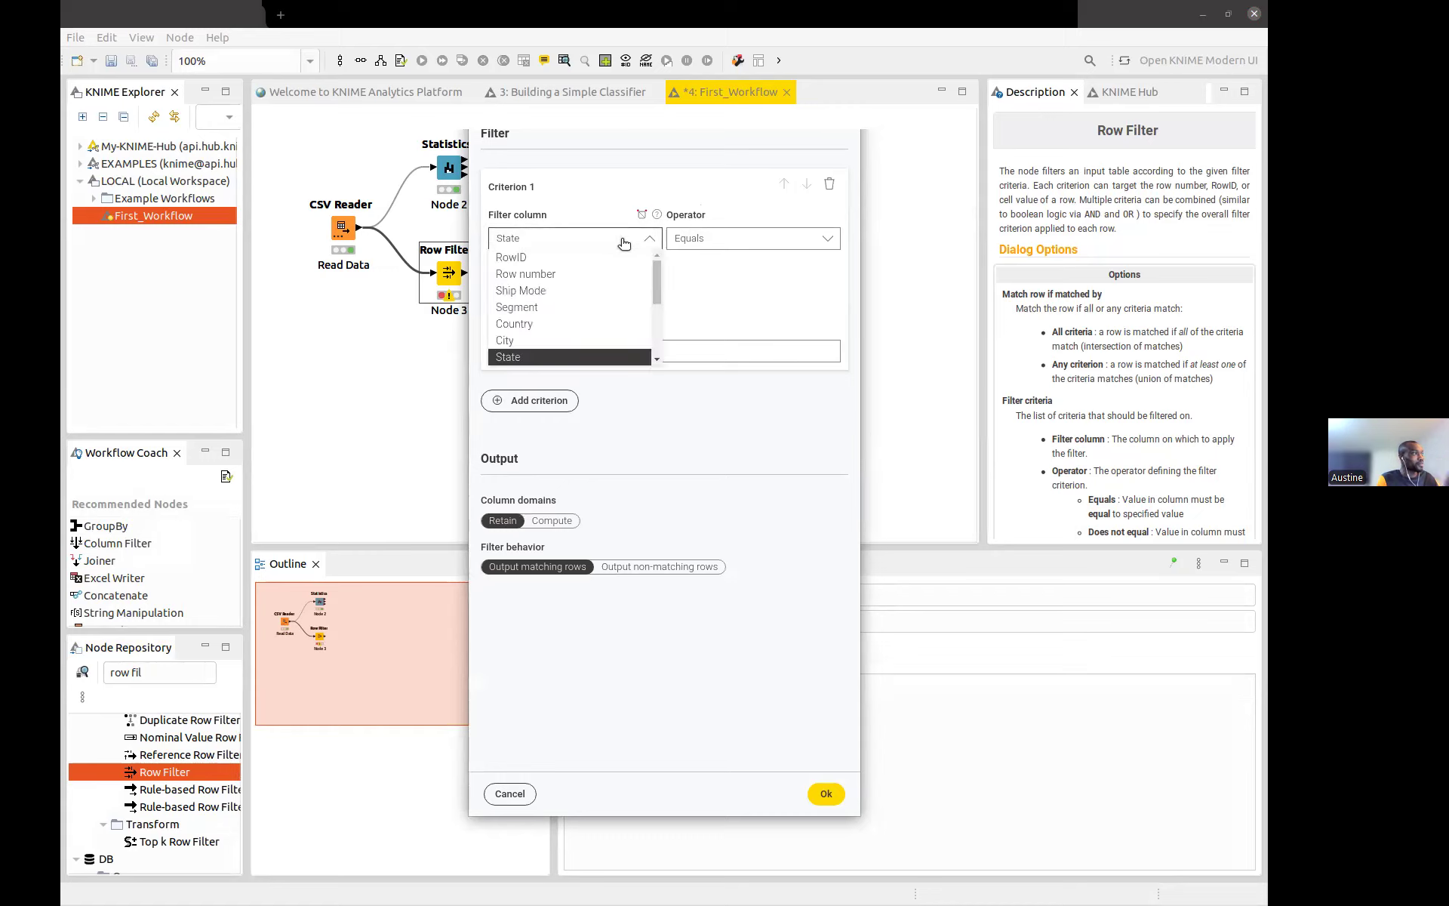
left_click(536, 357)
left_click(709, 238)
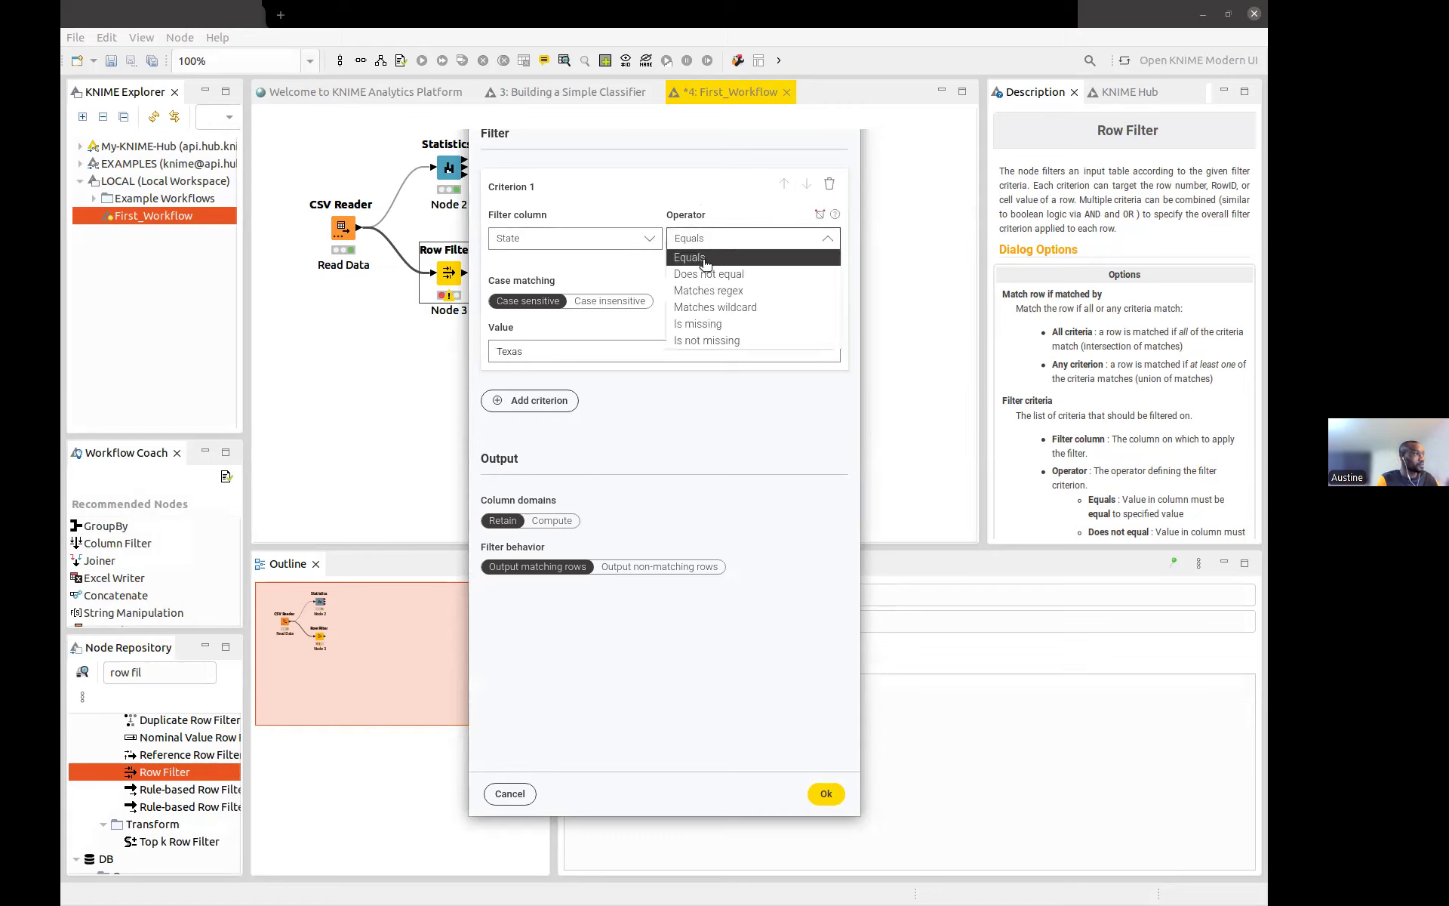
left_click(705, 261)
left_click(591, 348)
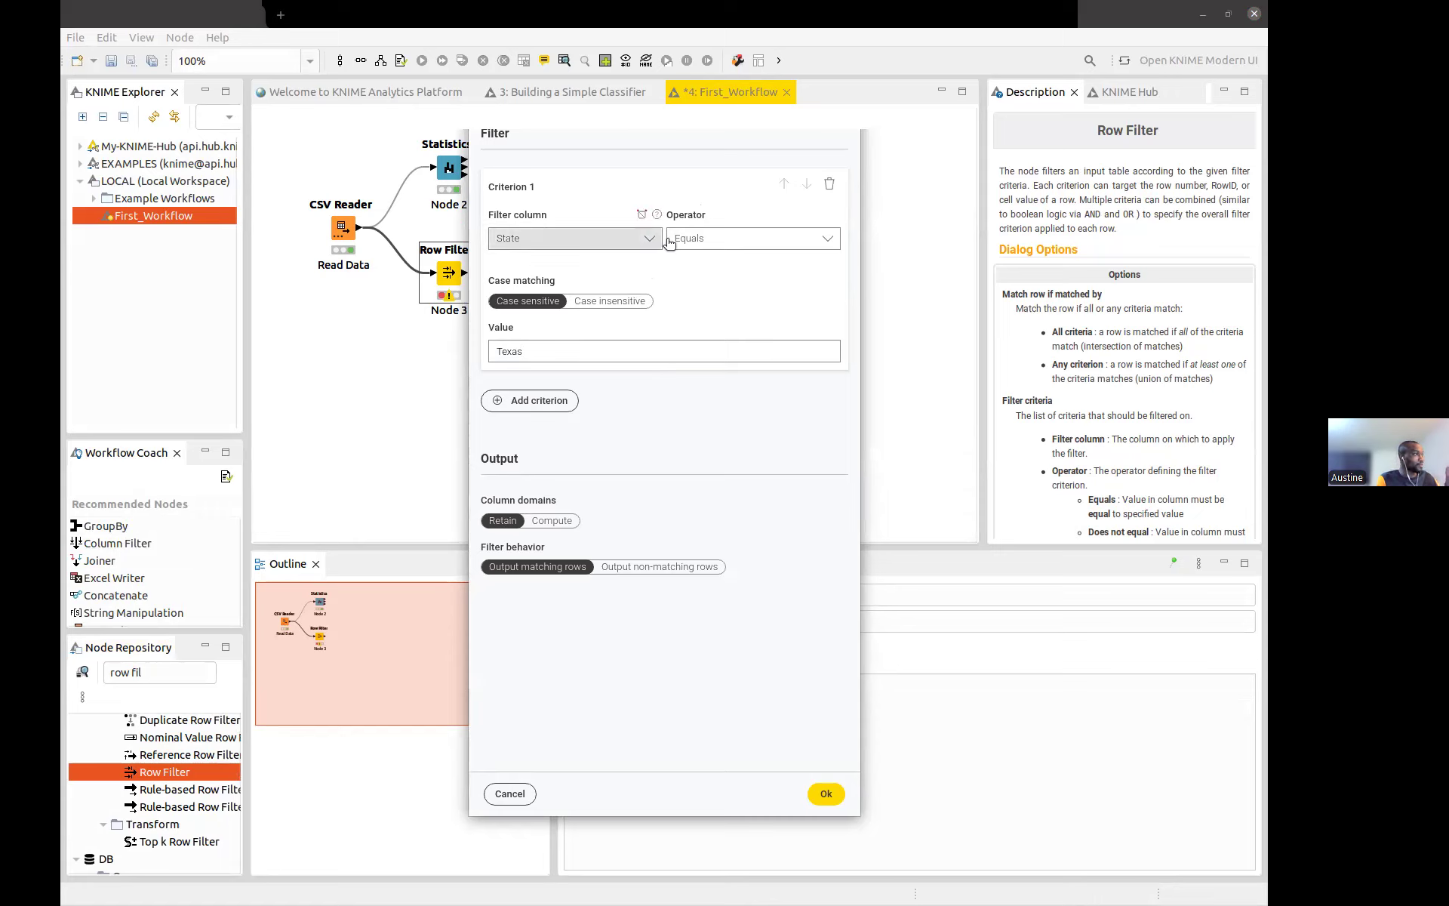
left_click(709, 239)
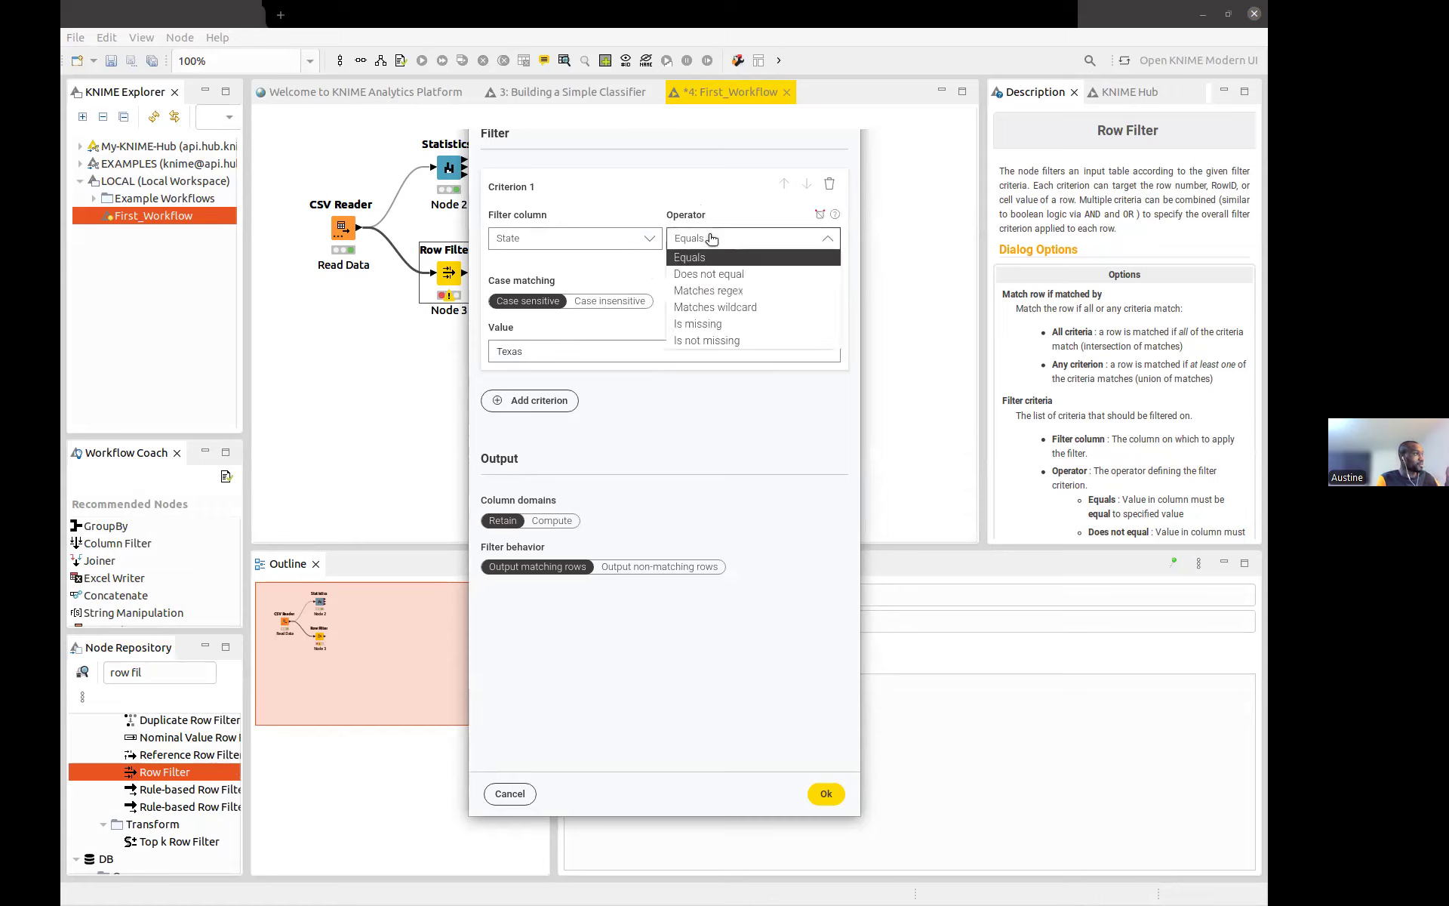
Change the filter column of Criterion 1 to Quantity
left_click(608, 241)
scroll(560, 329, "down", 3)
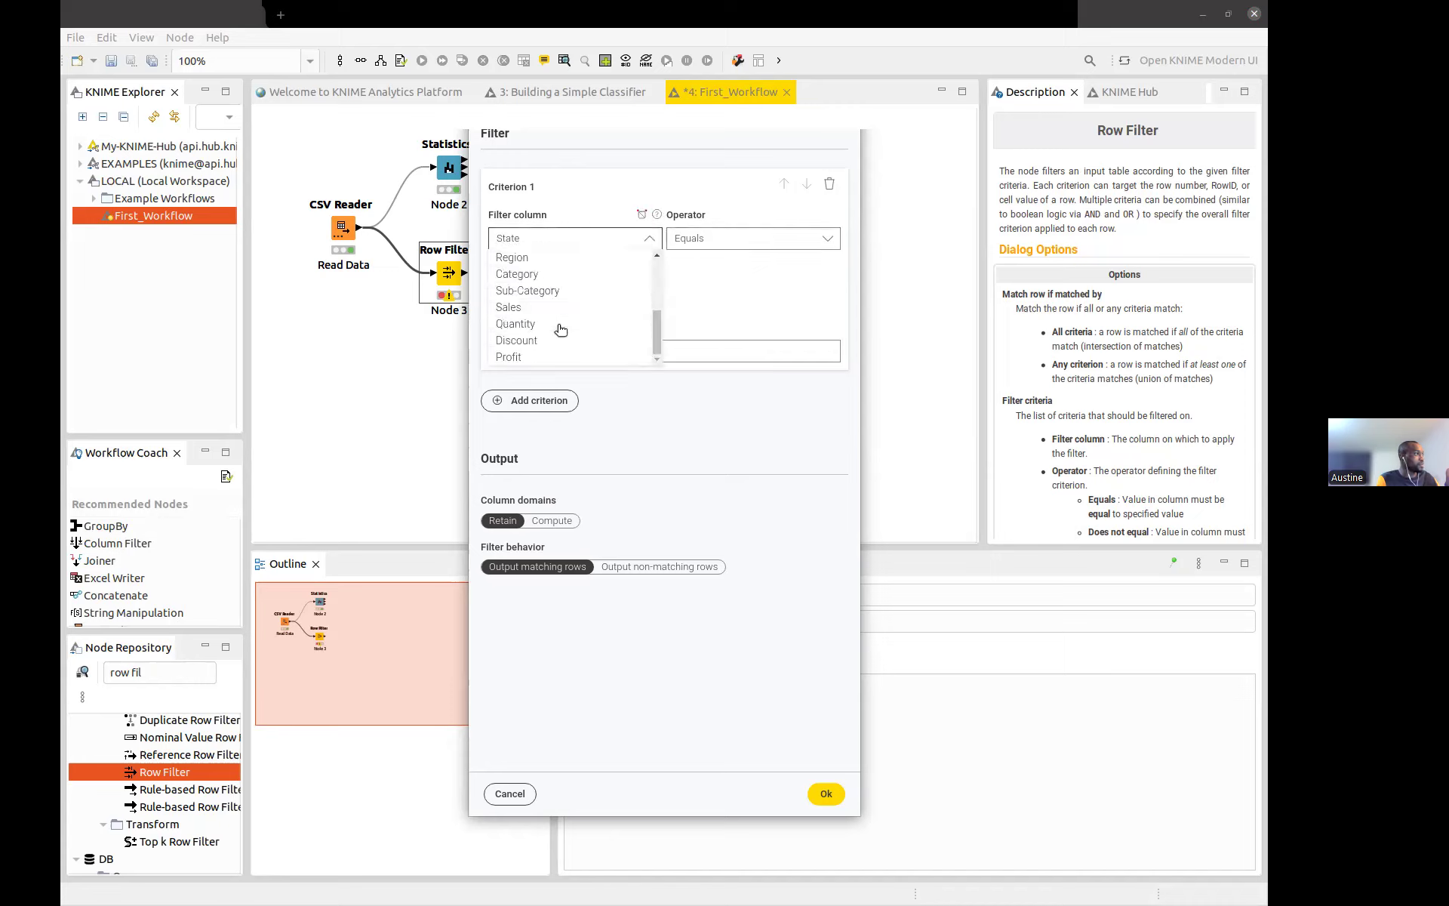
left_click(518, 324)
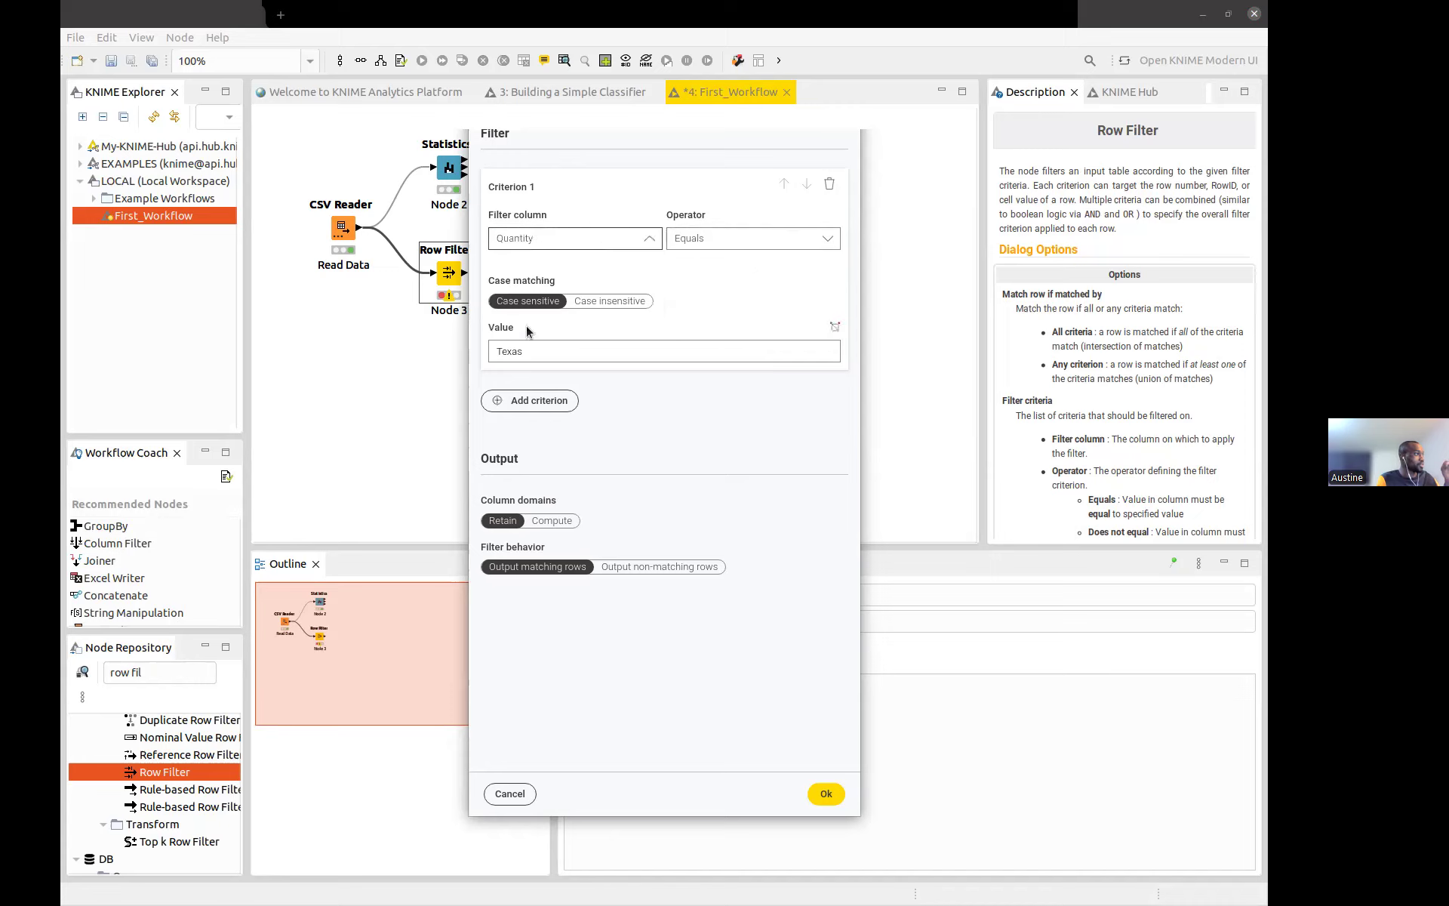
Try the Less than and Greater than or equal operators on the Quantity criterion
left_click(711, 242)
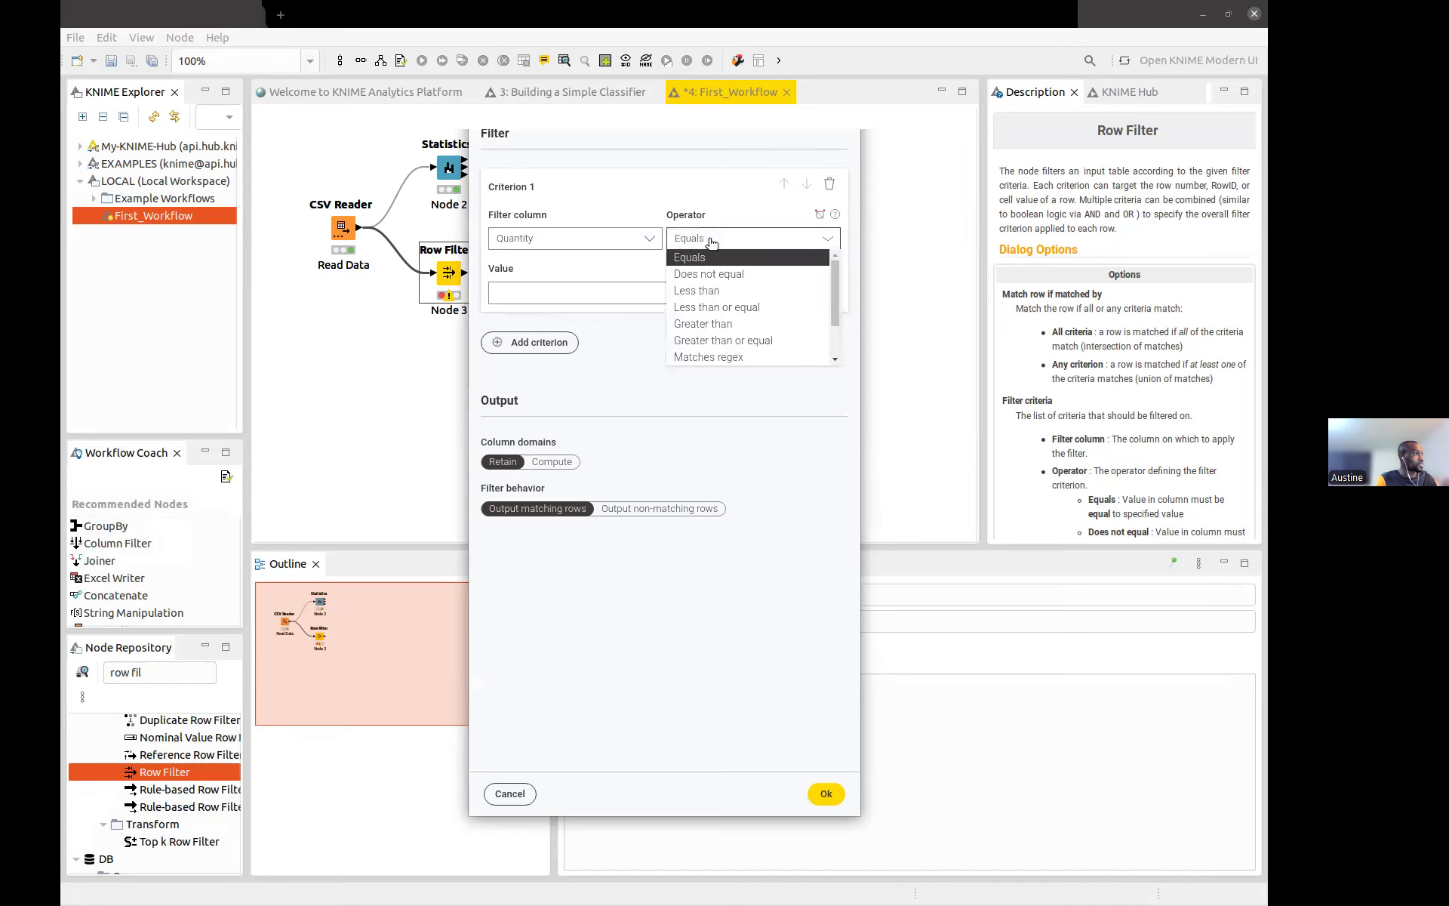
left_click(720, 287)
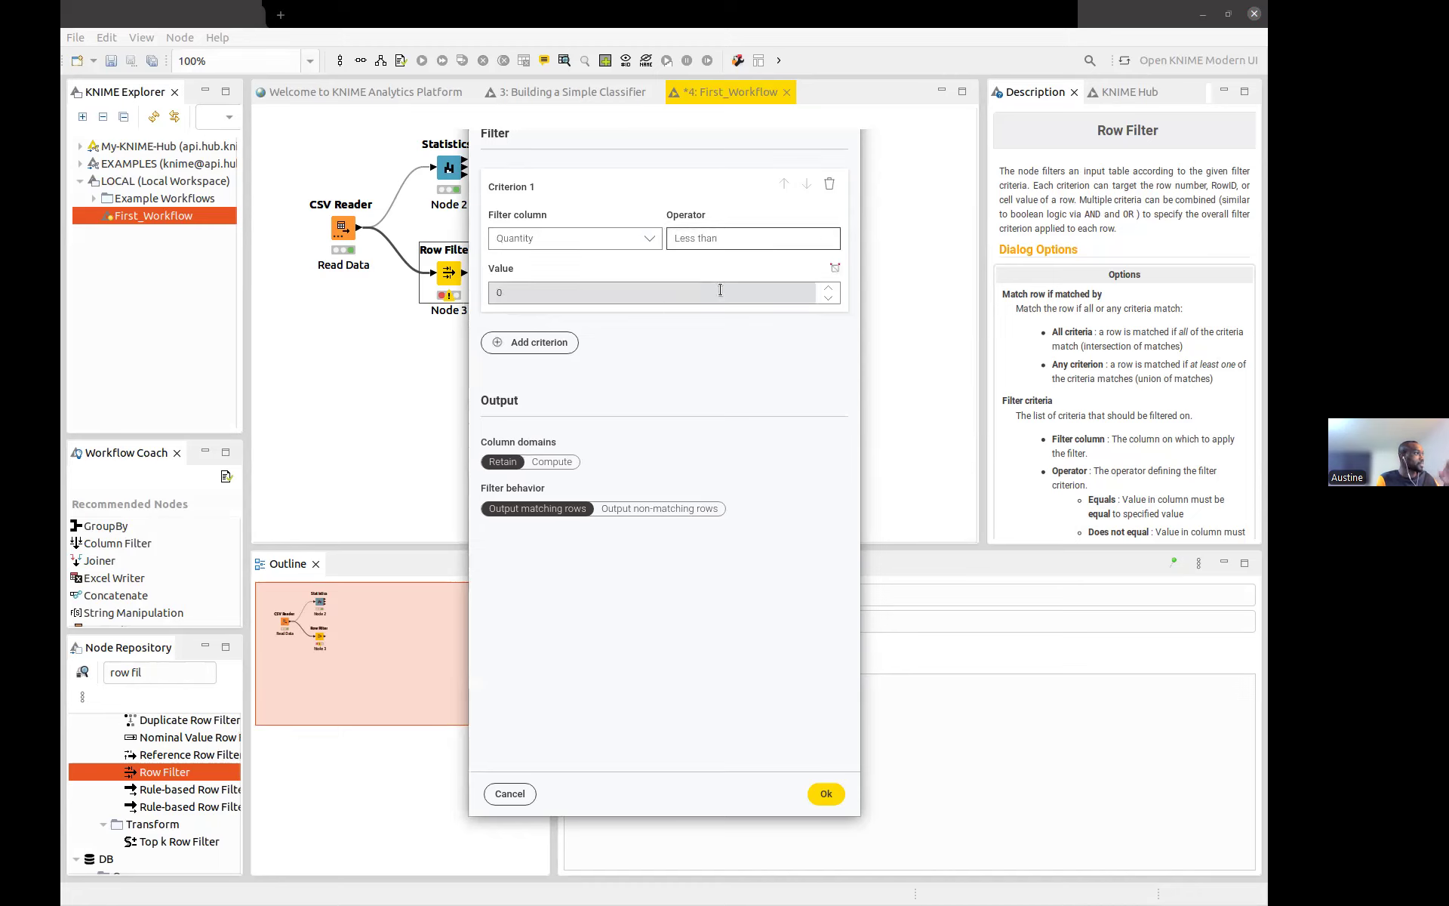
left_click(721, 239)
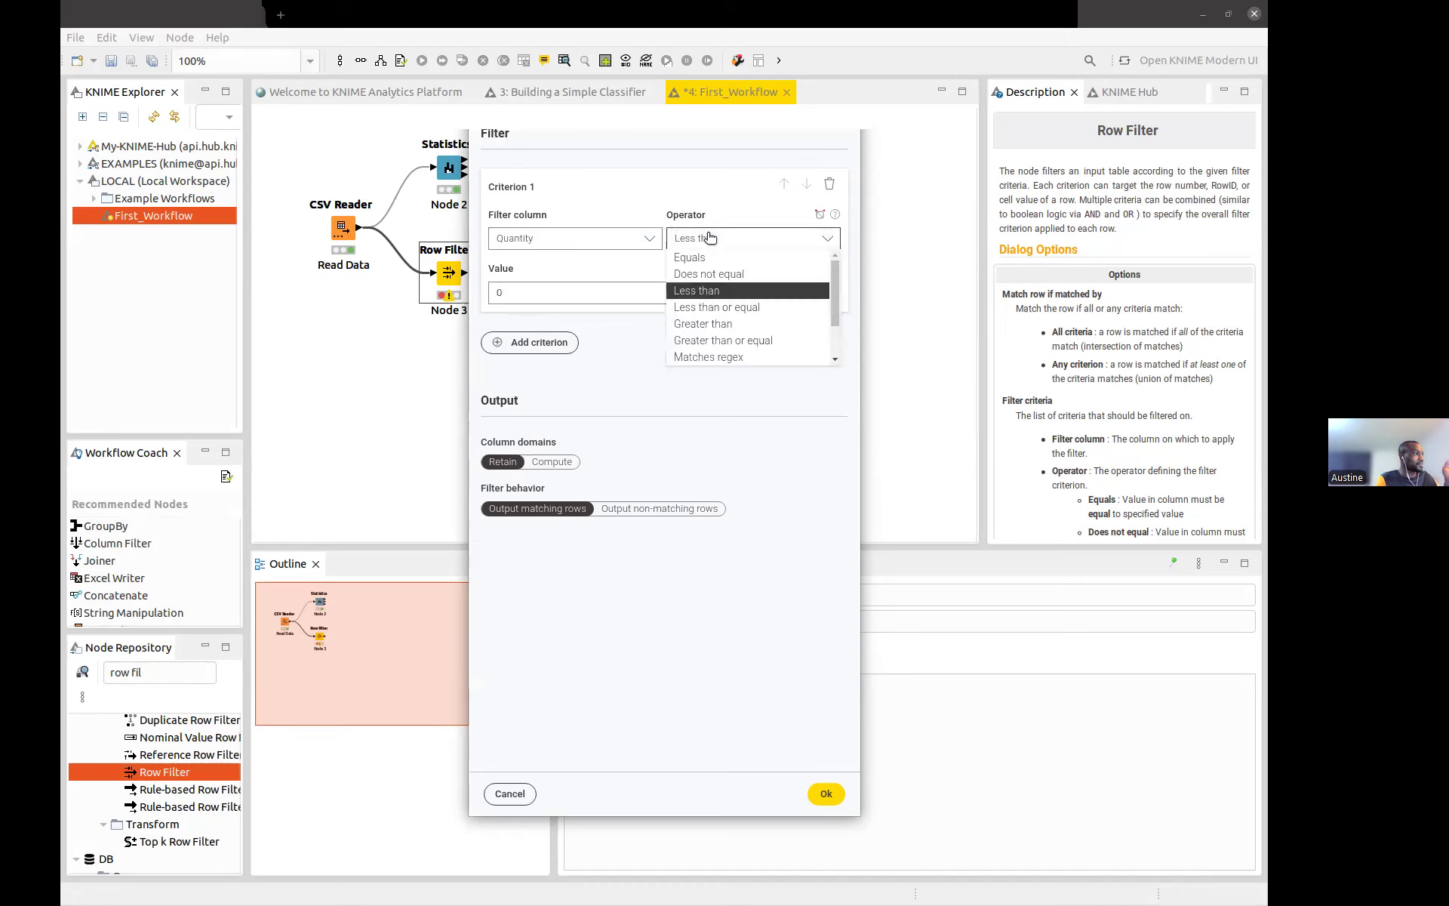
left_click(721, 341)
left_click(540, 298)
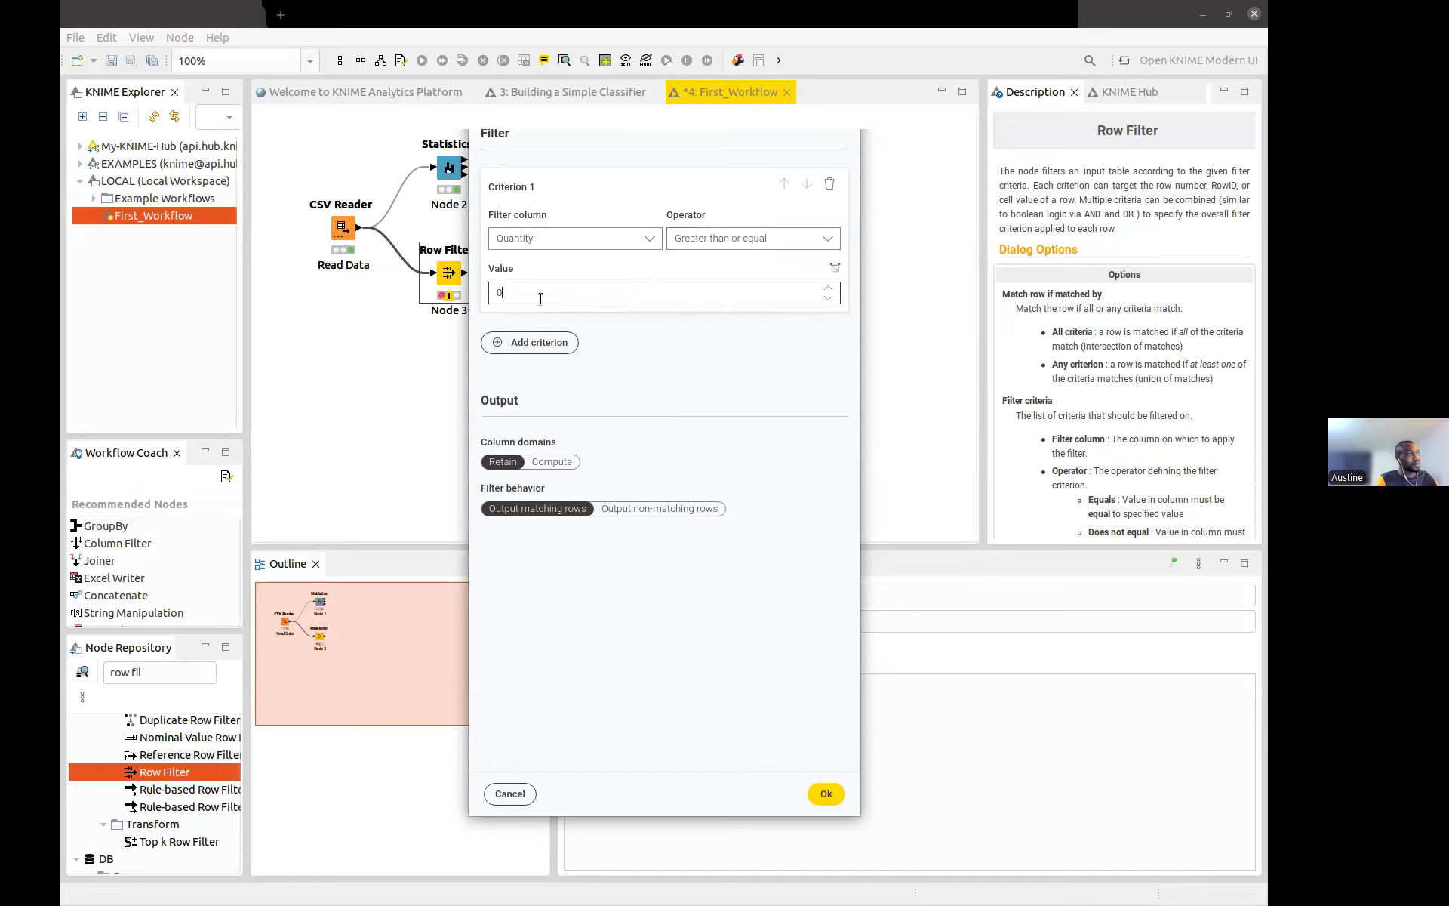
Set Criterion 1 back to the State column with operator Equals and value Texas, and apply the Row Filter configuration
left_click(596, 238)
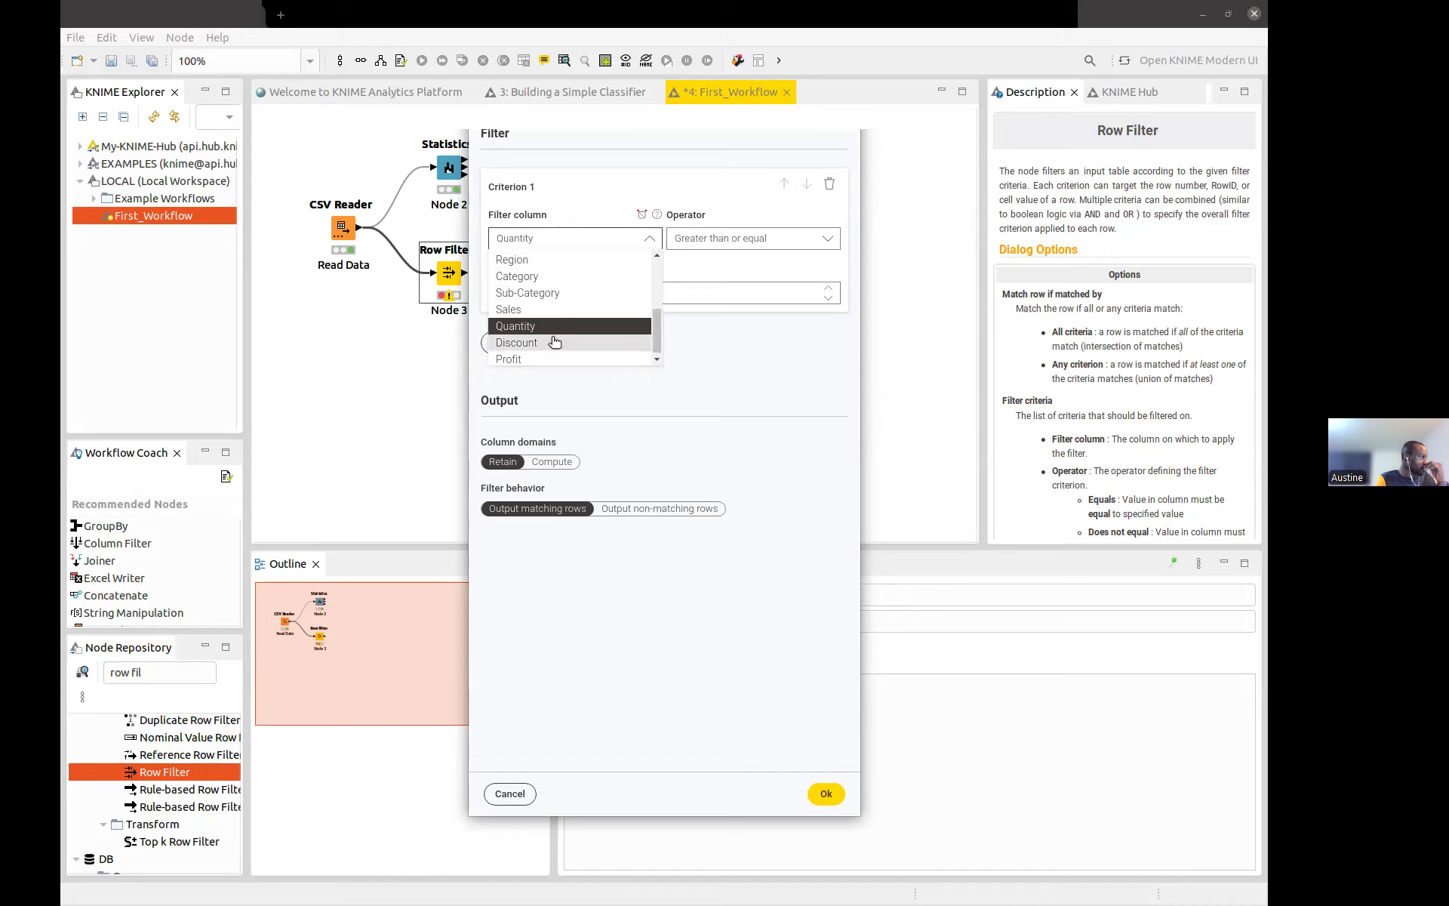
scroll(528, 343, "up", 5)
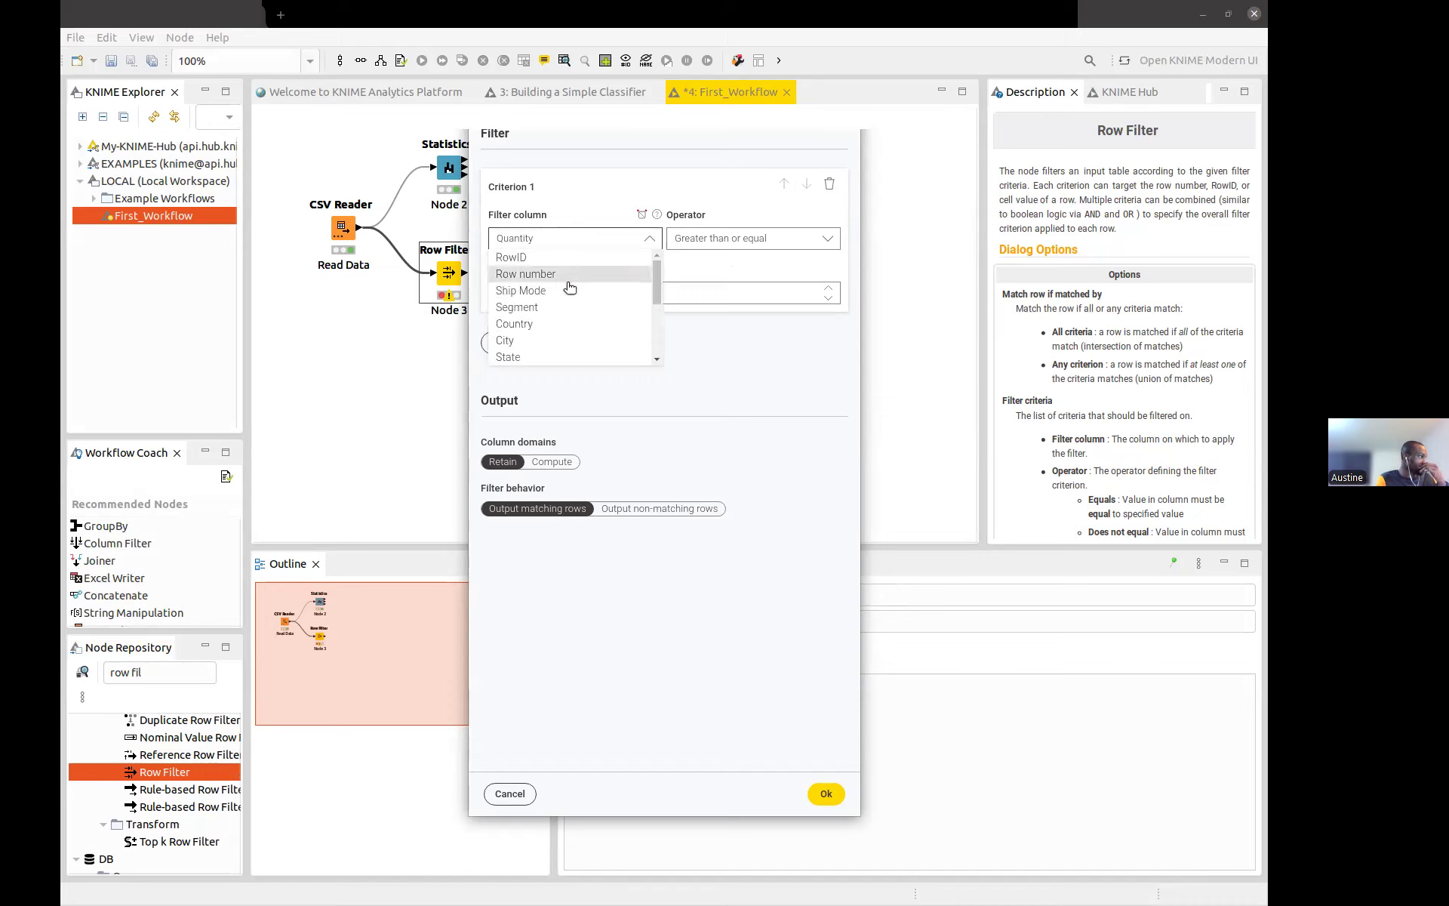
left_click(520, 357)
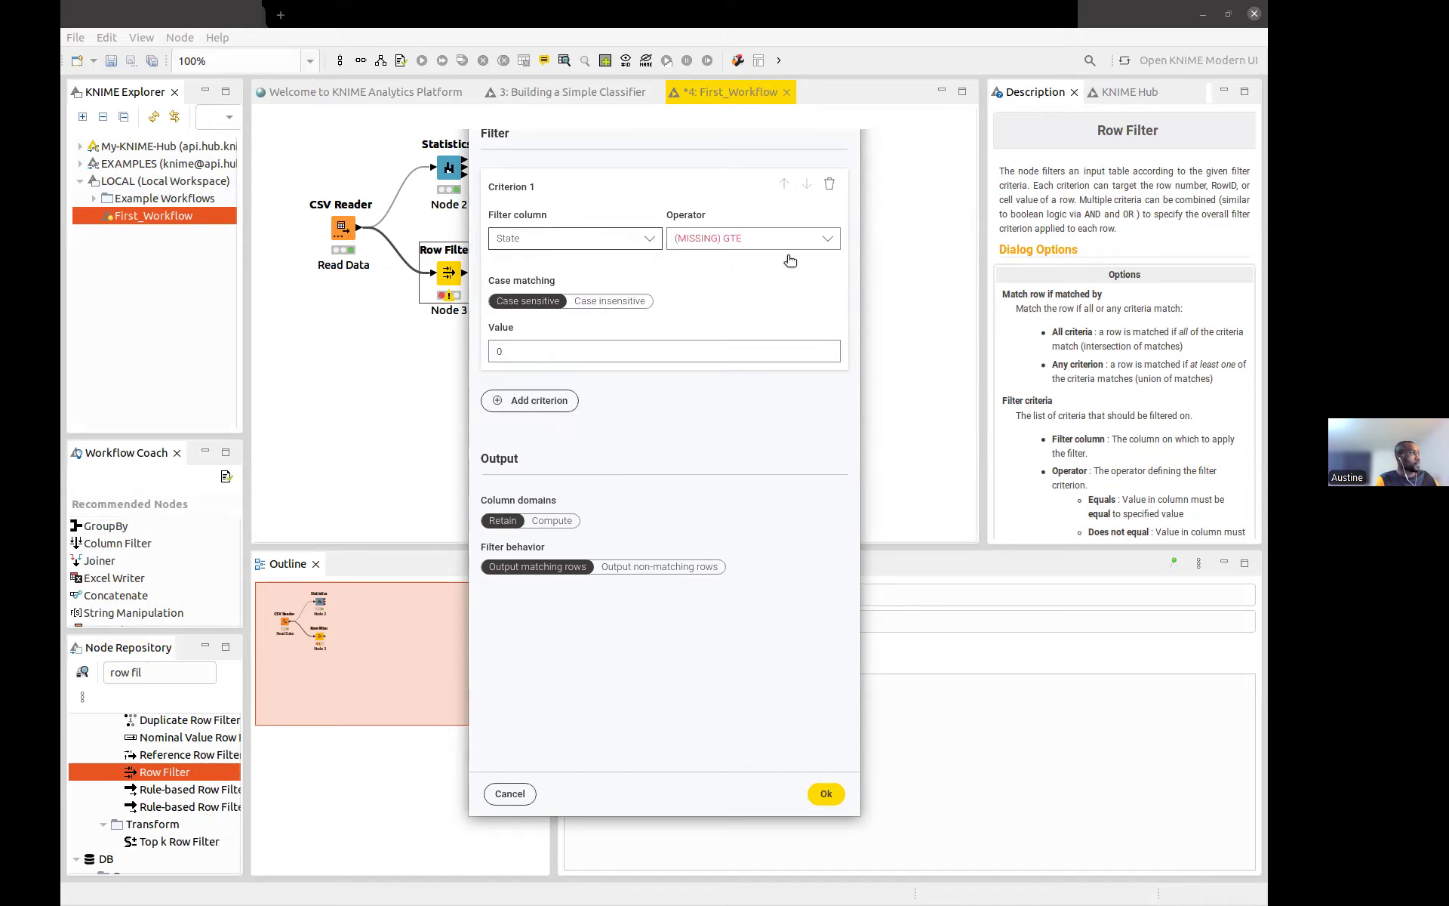
left_click(724, 240)
left_click(713, 255)
left_click(540, 351)
type("Texas")
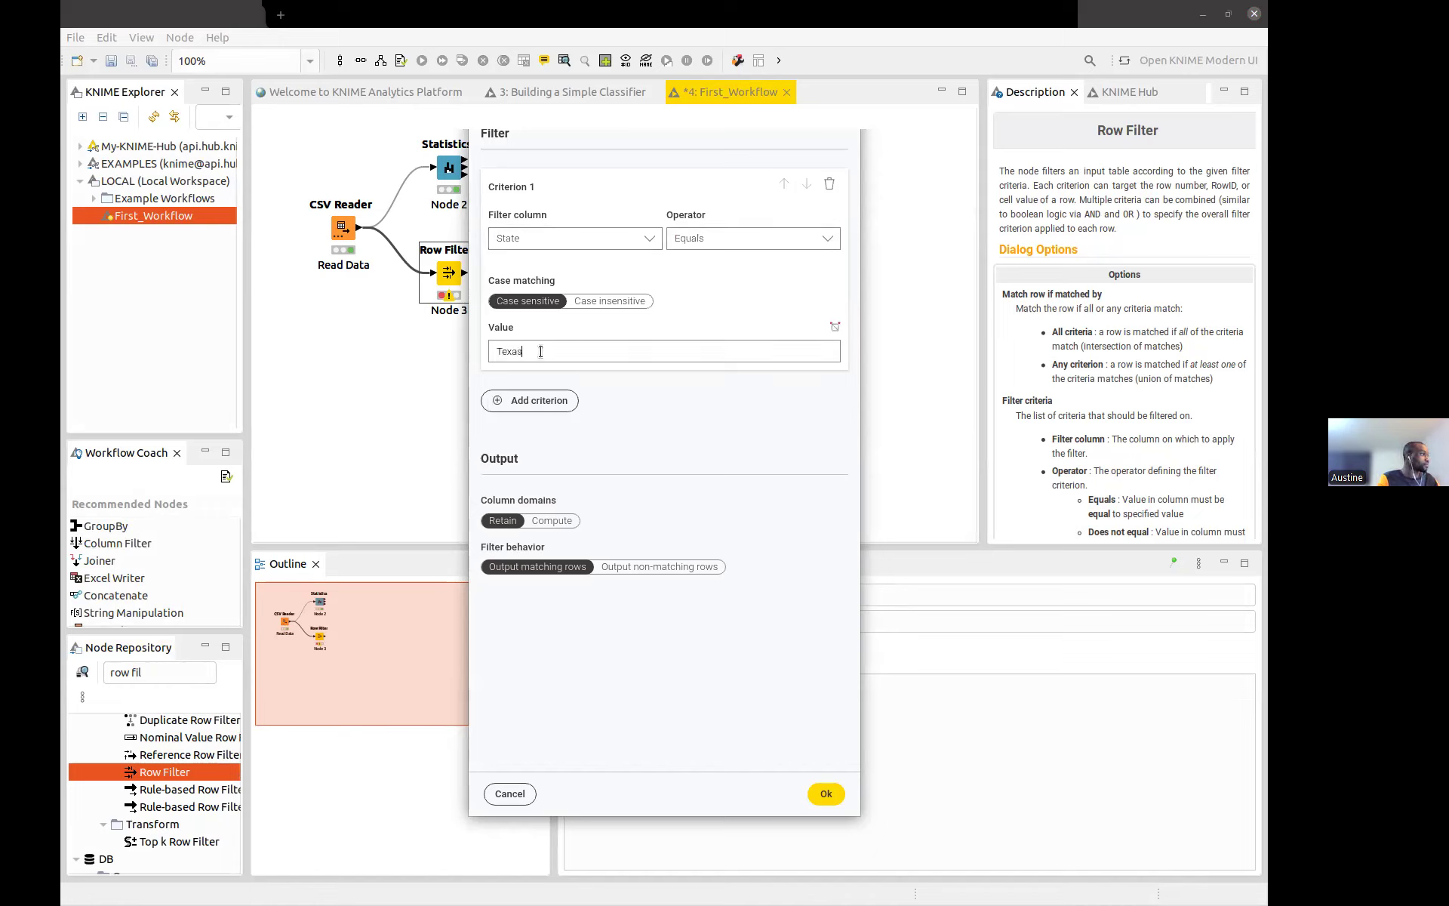
left_click(826, 793)
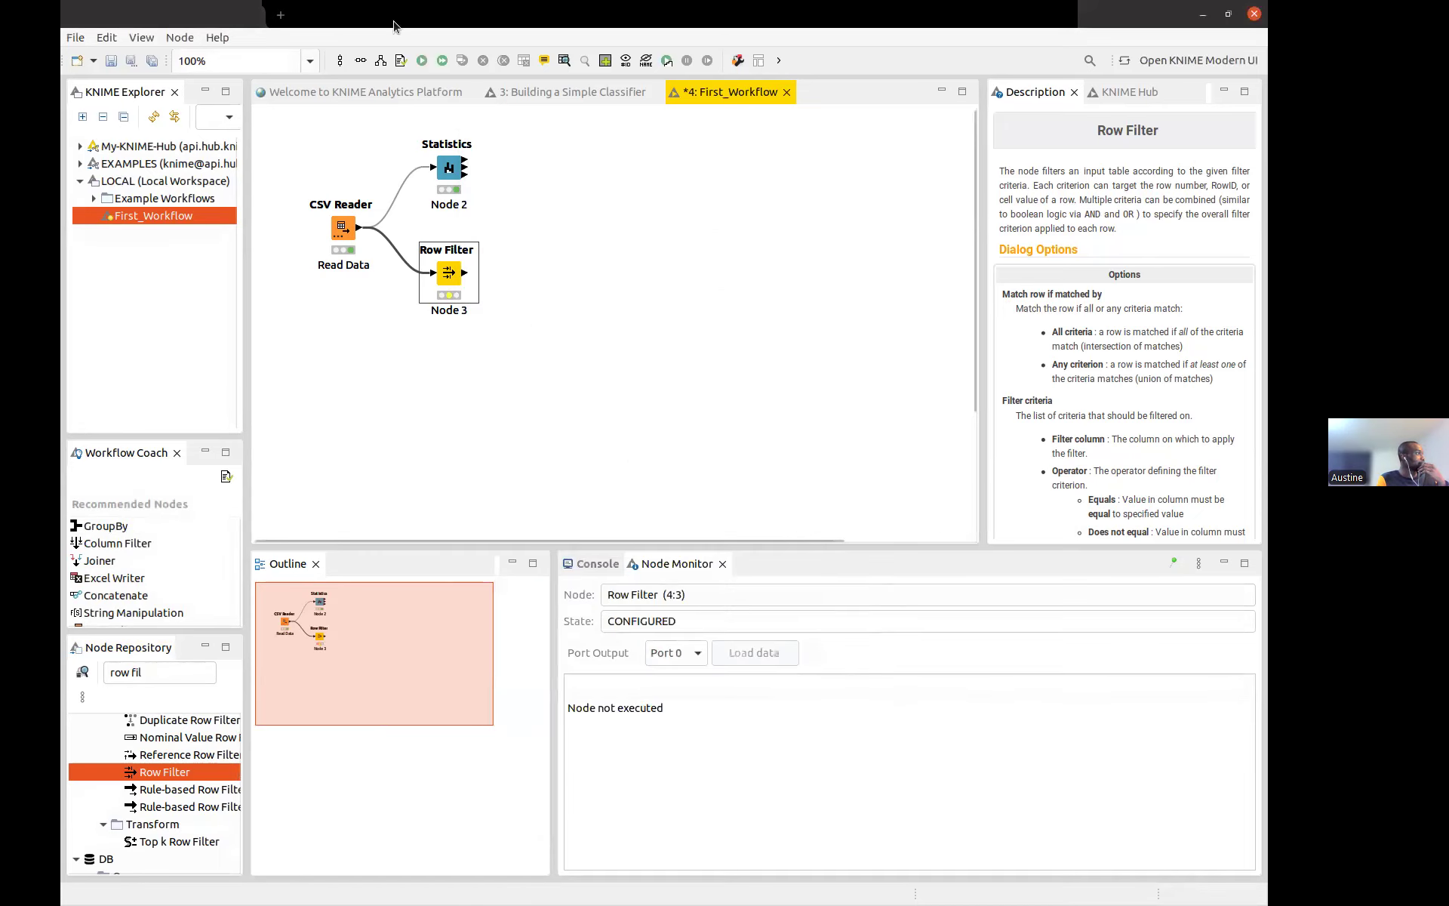
Execute the Row Filter node and look through its output rows in the Node Monitor
left_click(423, 63)
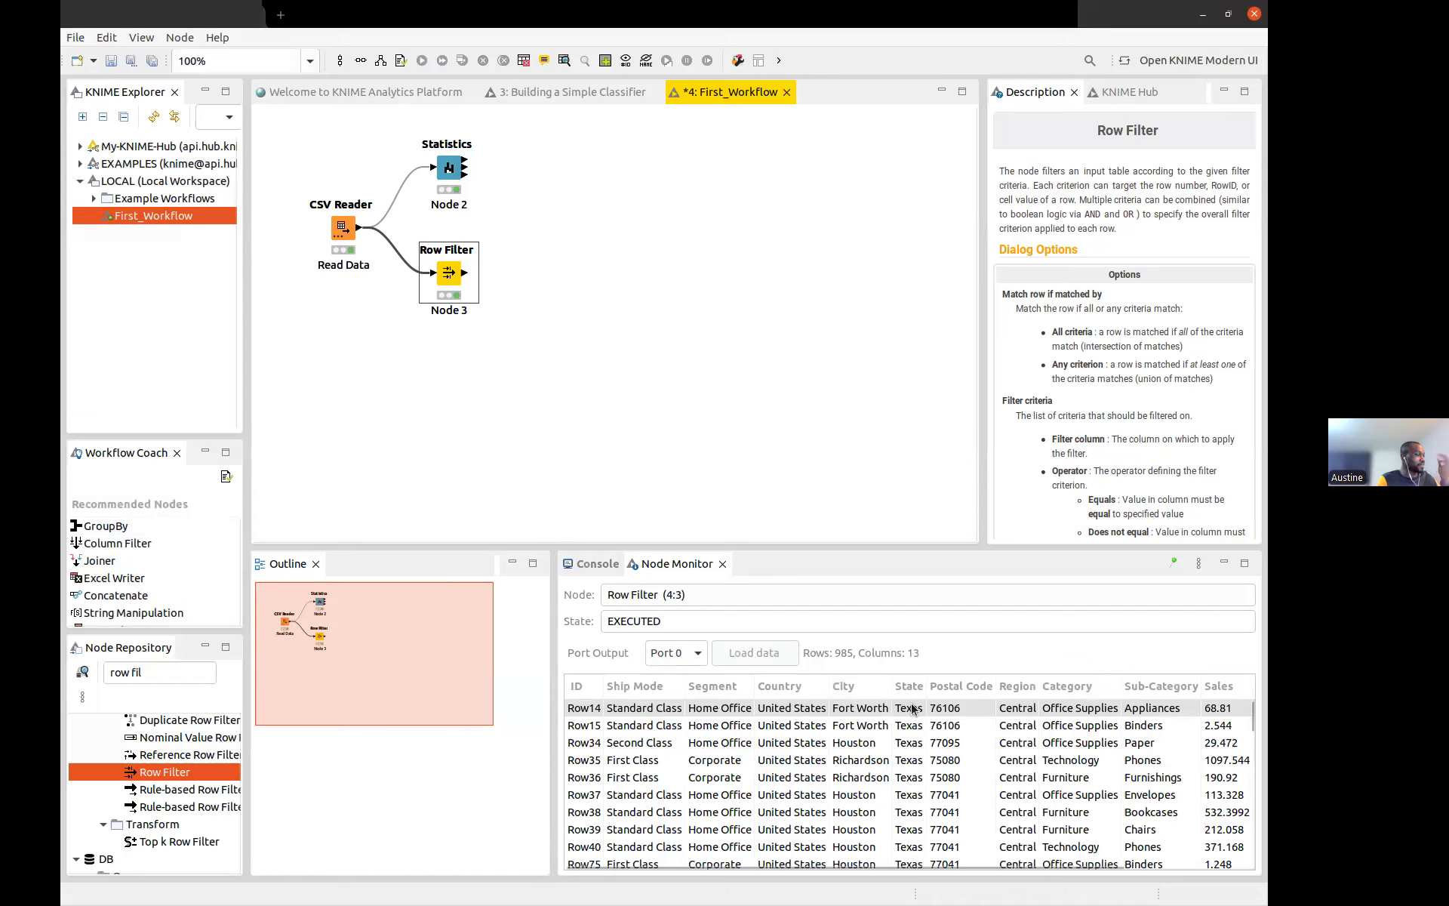
scroll(917, 797, "down", 2)
scroll(916, 797, "down", 8)
scroll(917, 797, "down", 5)
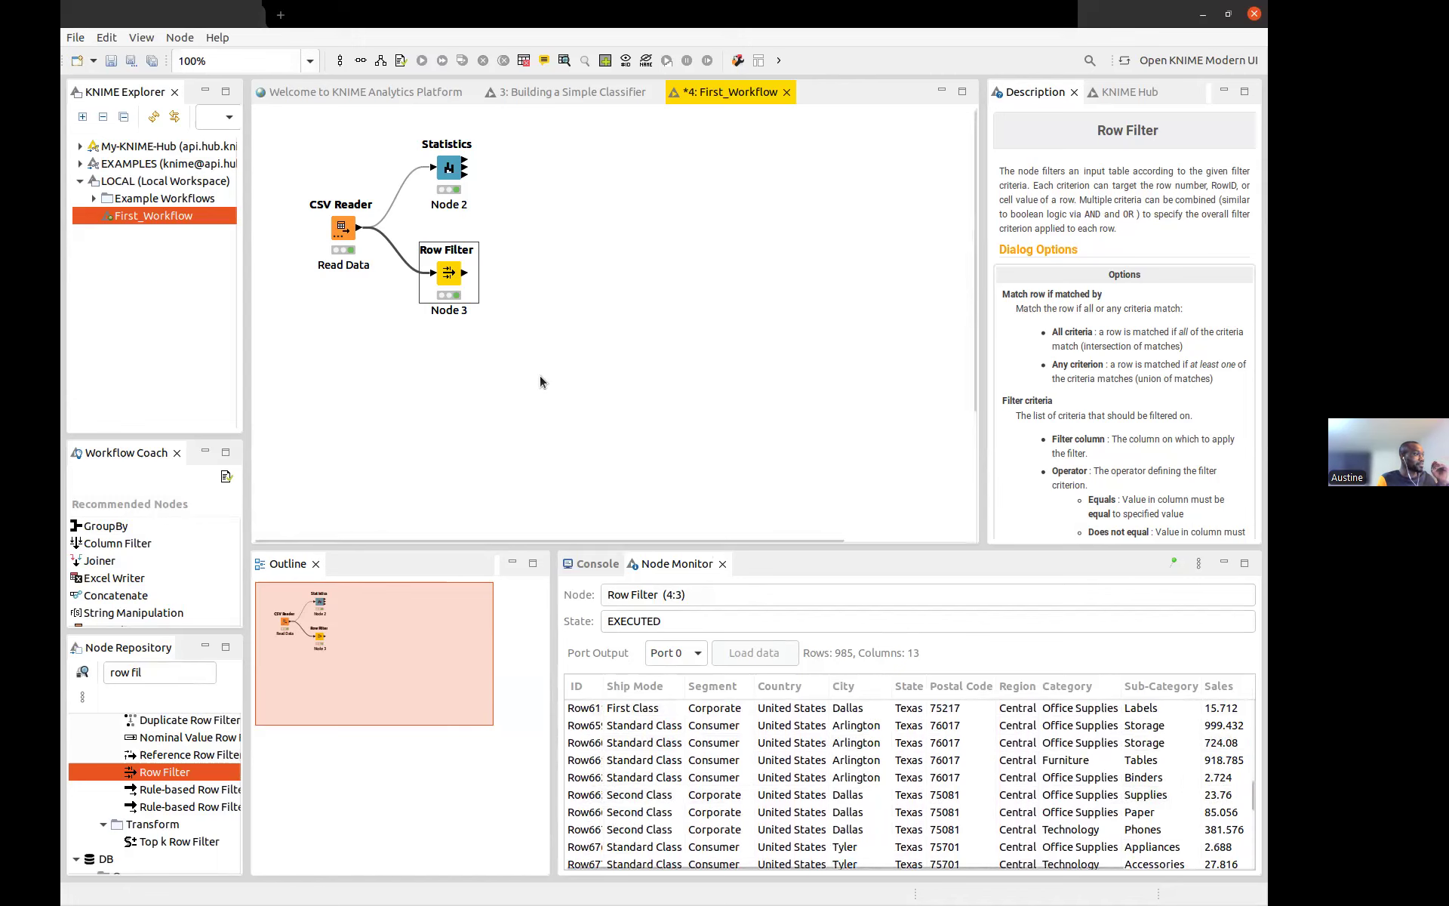
View the Row Filter's Included Rows table at full size, look through the filtered rows, and close it
right_click(457, 272)
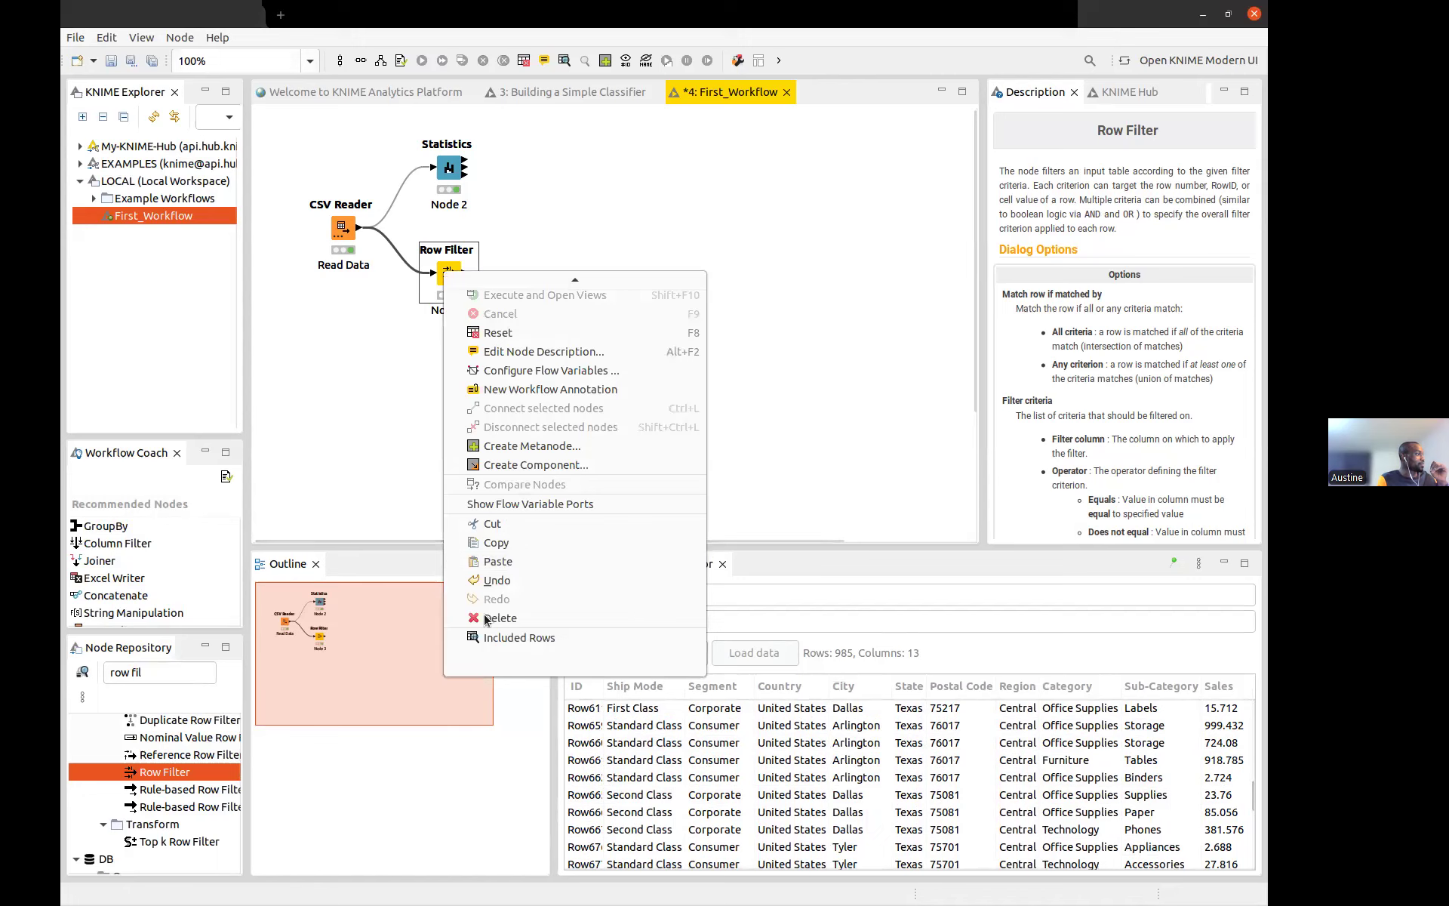
left_click(505, 636)
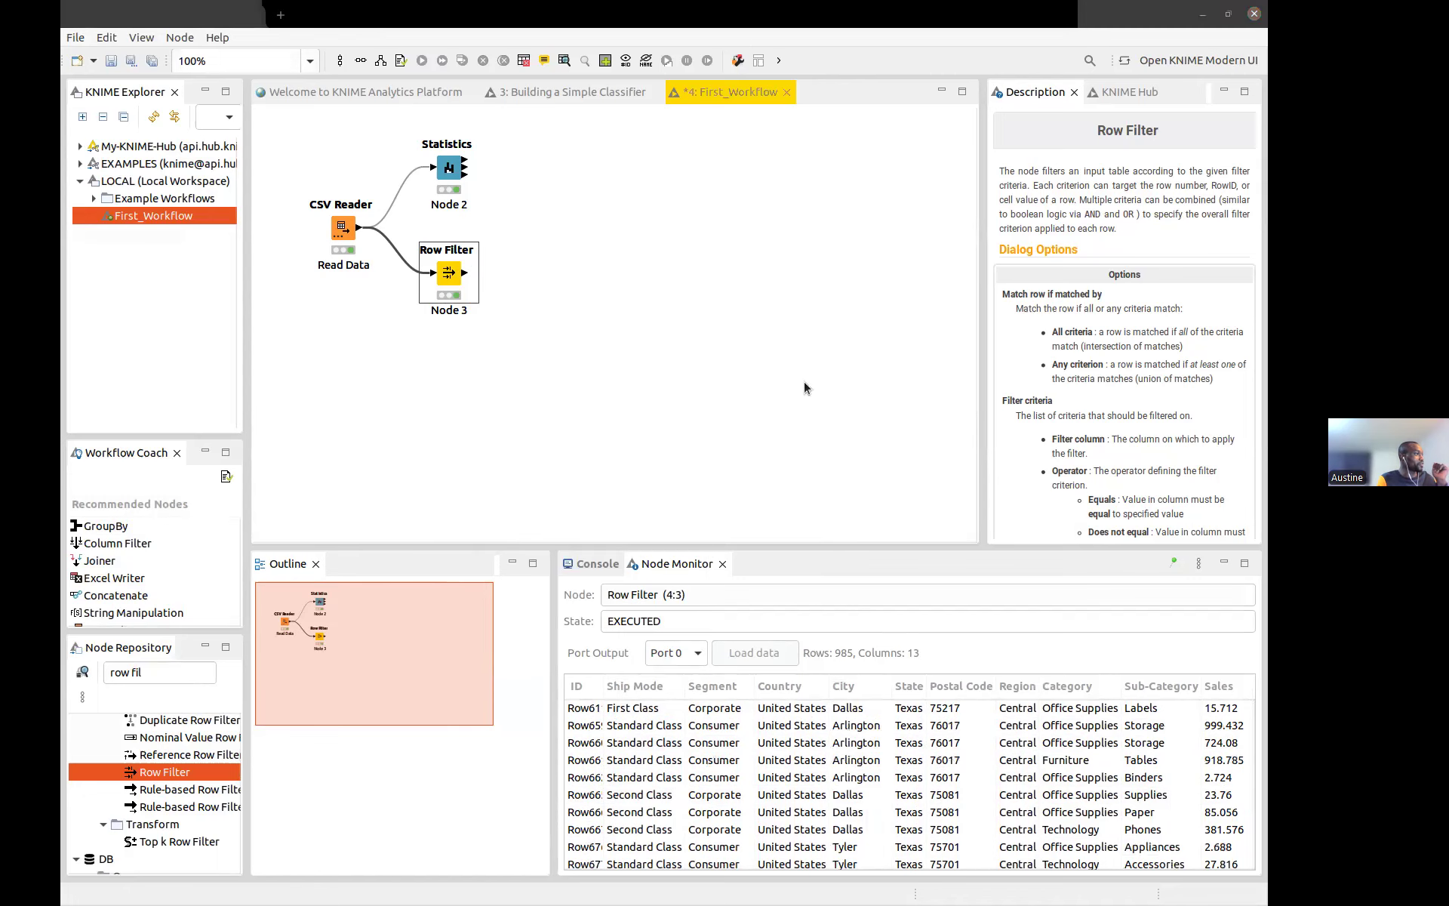
left_click(1110, 193)
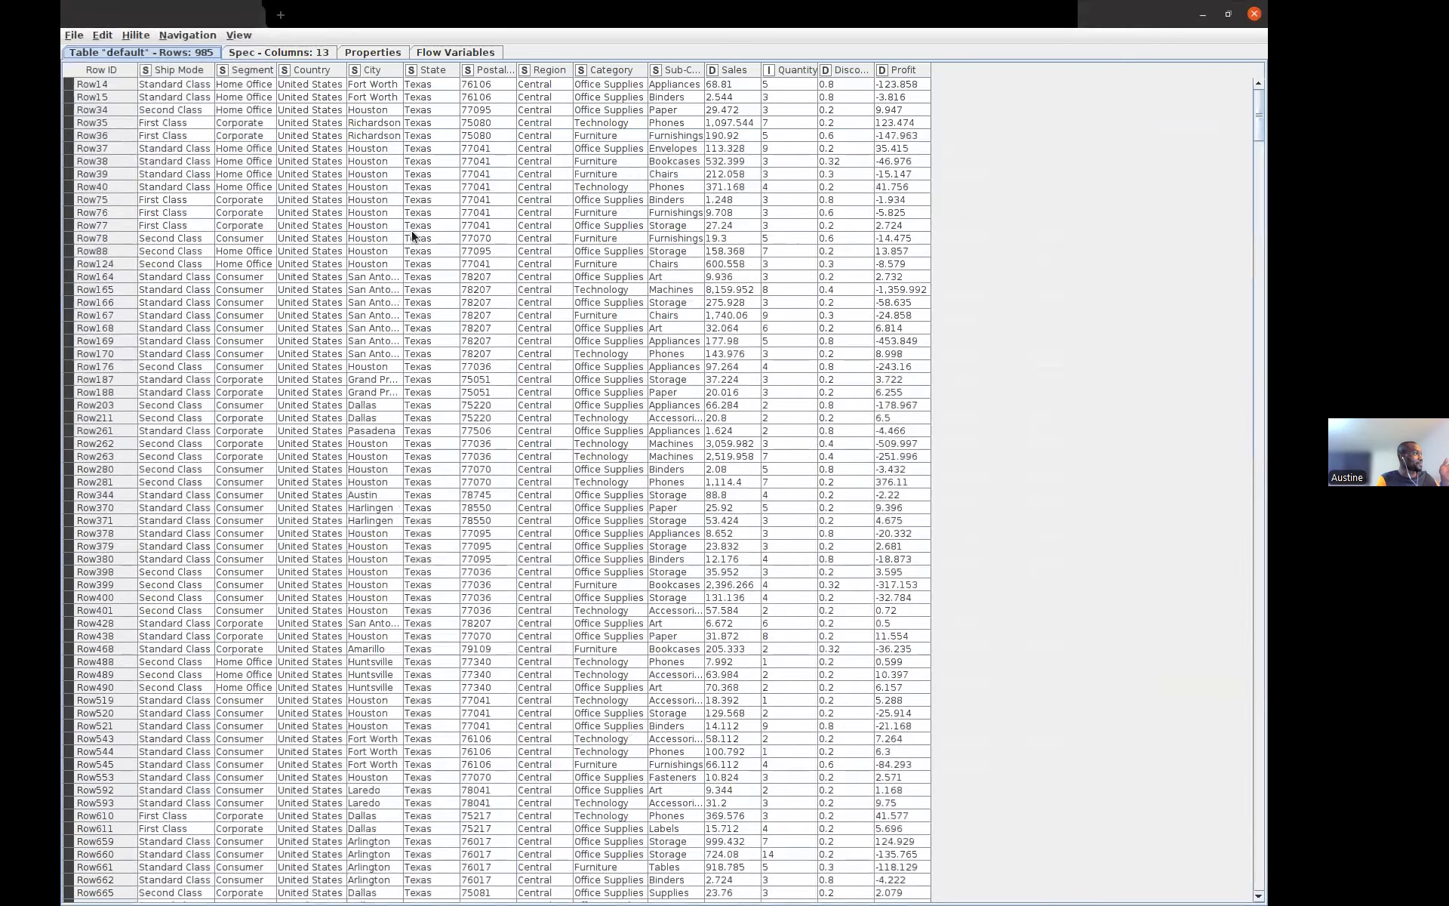
scroll(412, 236, "down", 20)
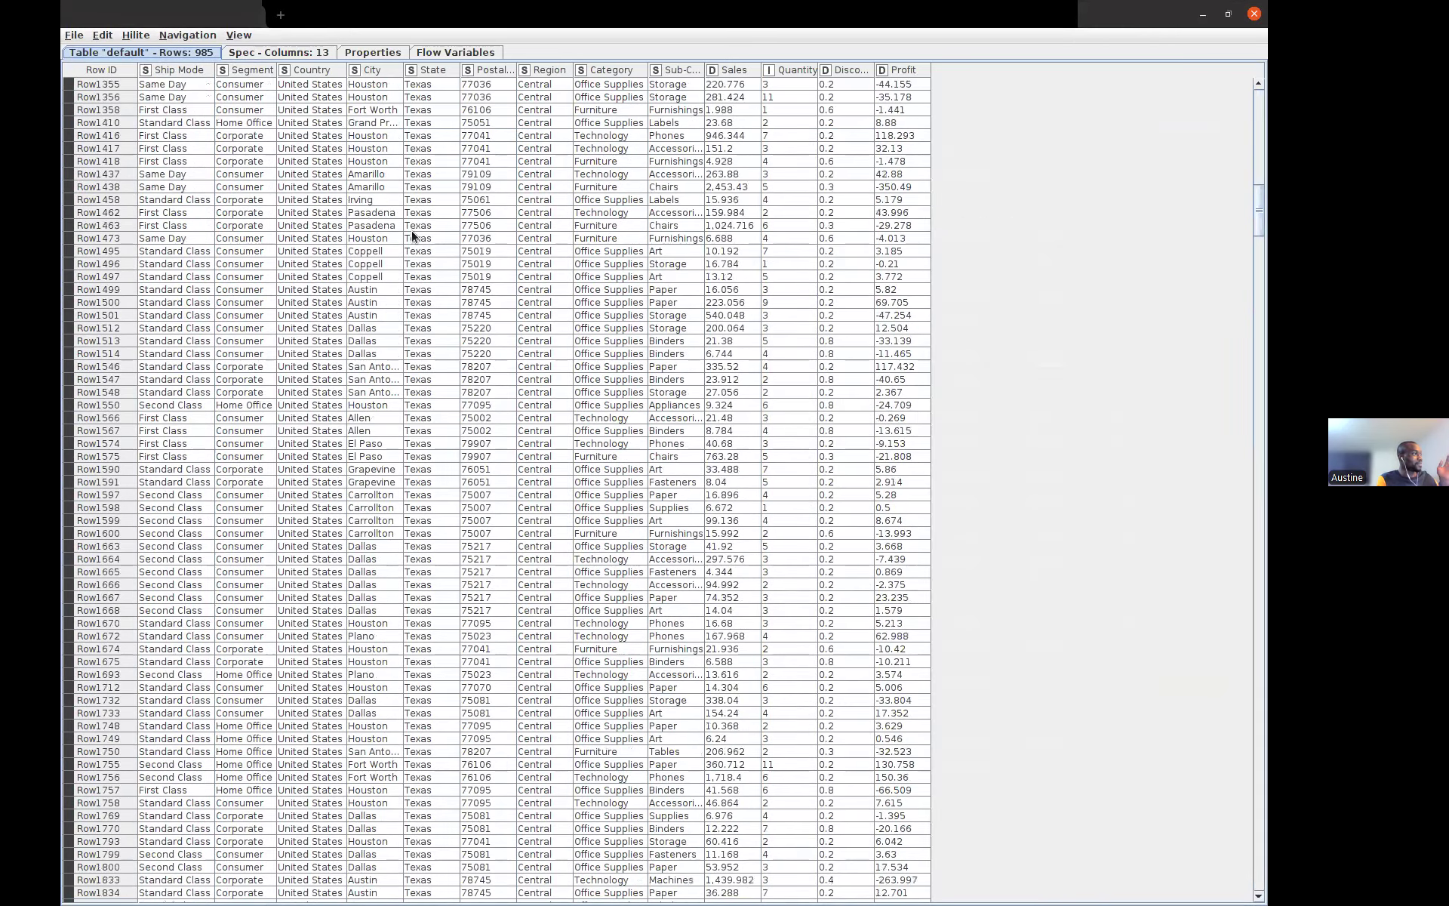
scroll(412, 235, "down", 9)
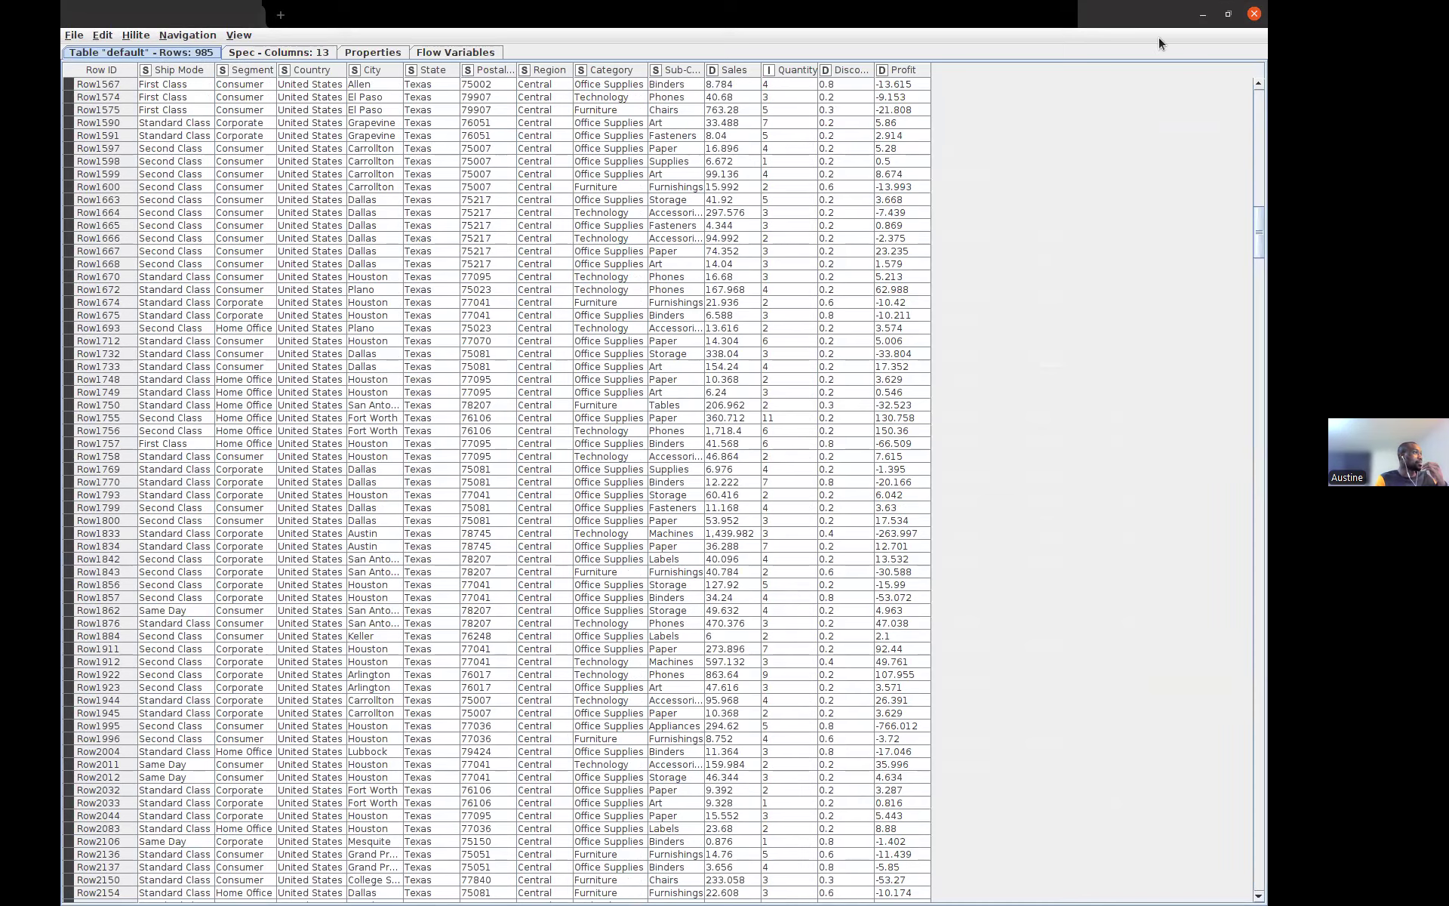
left_click(1254, 13)
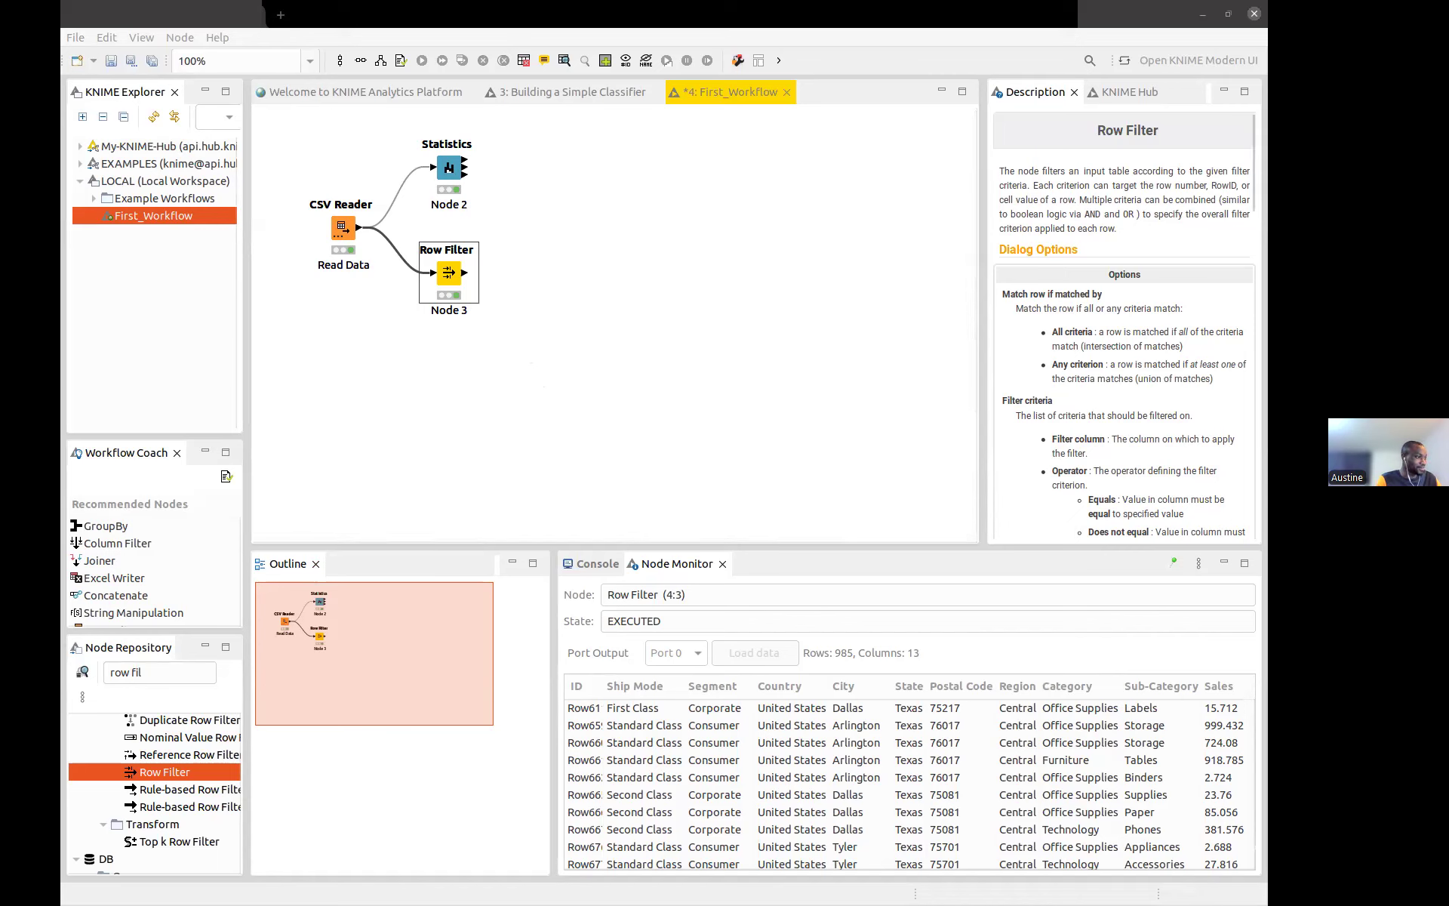
Switch to the text editor to check the Day 1 course outline, and return to the KNIME workflow
key("alt+Tab")
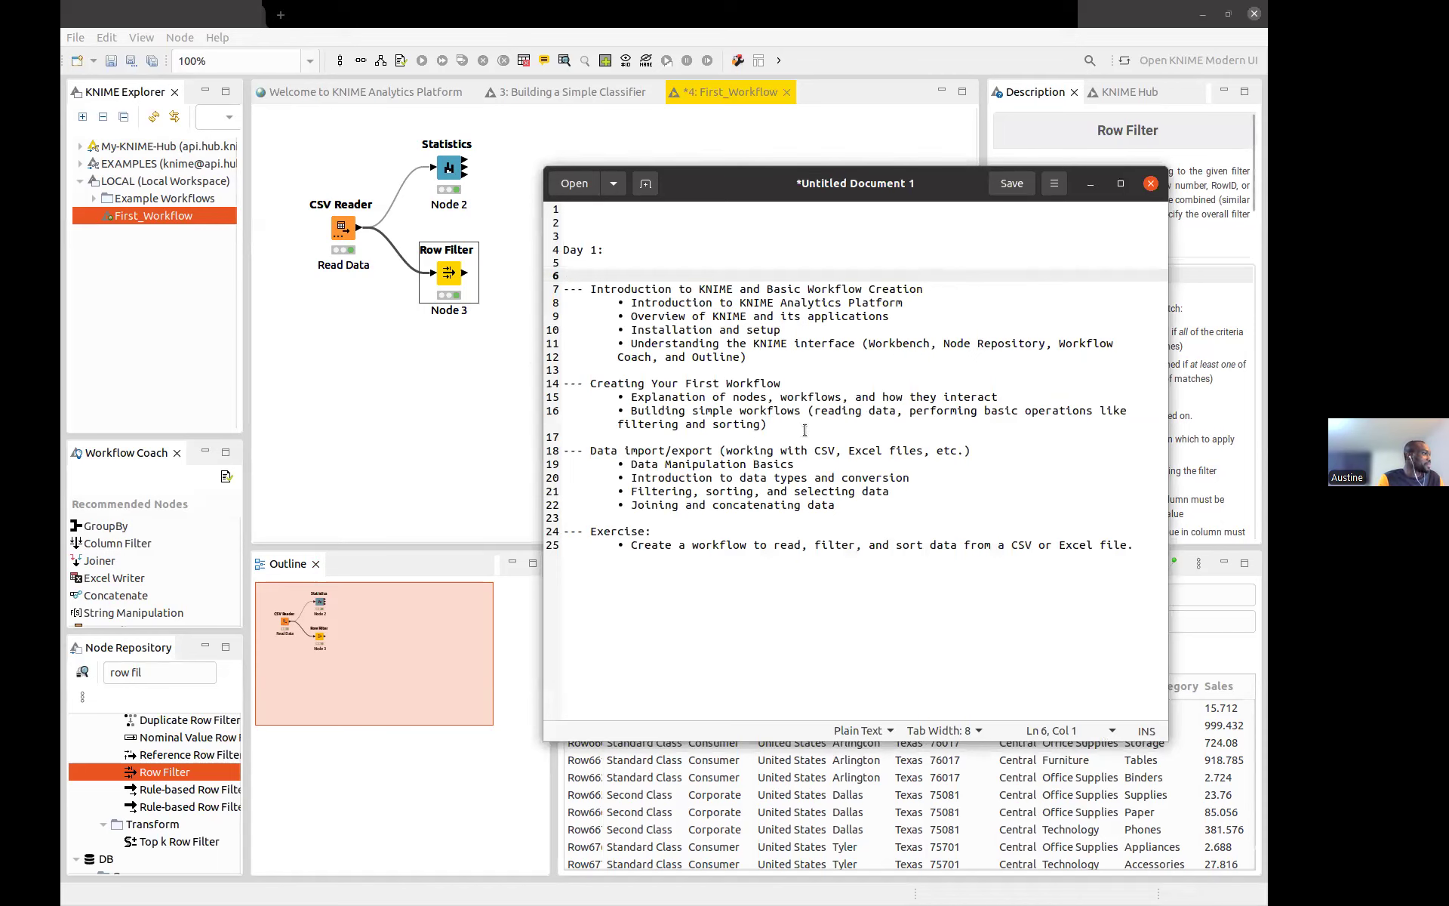
left_click(1089, 189)
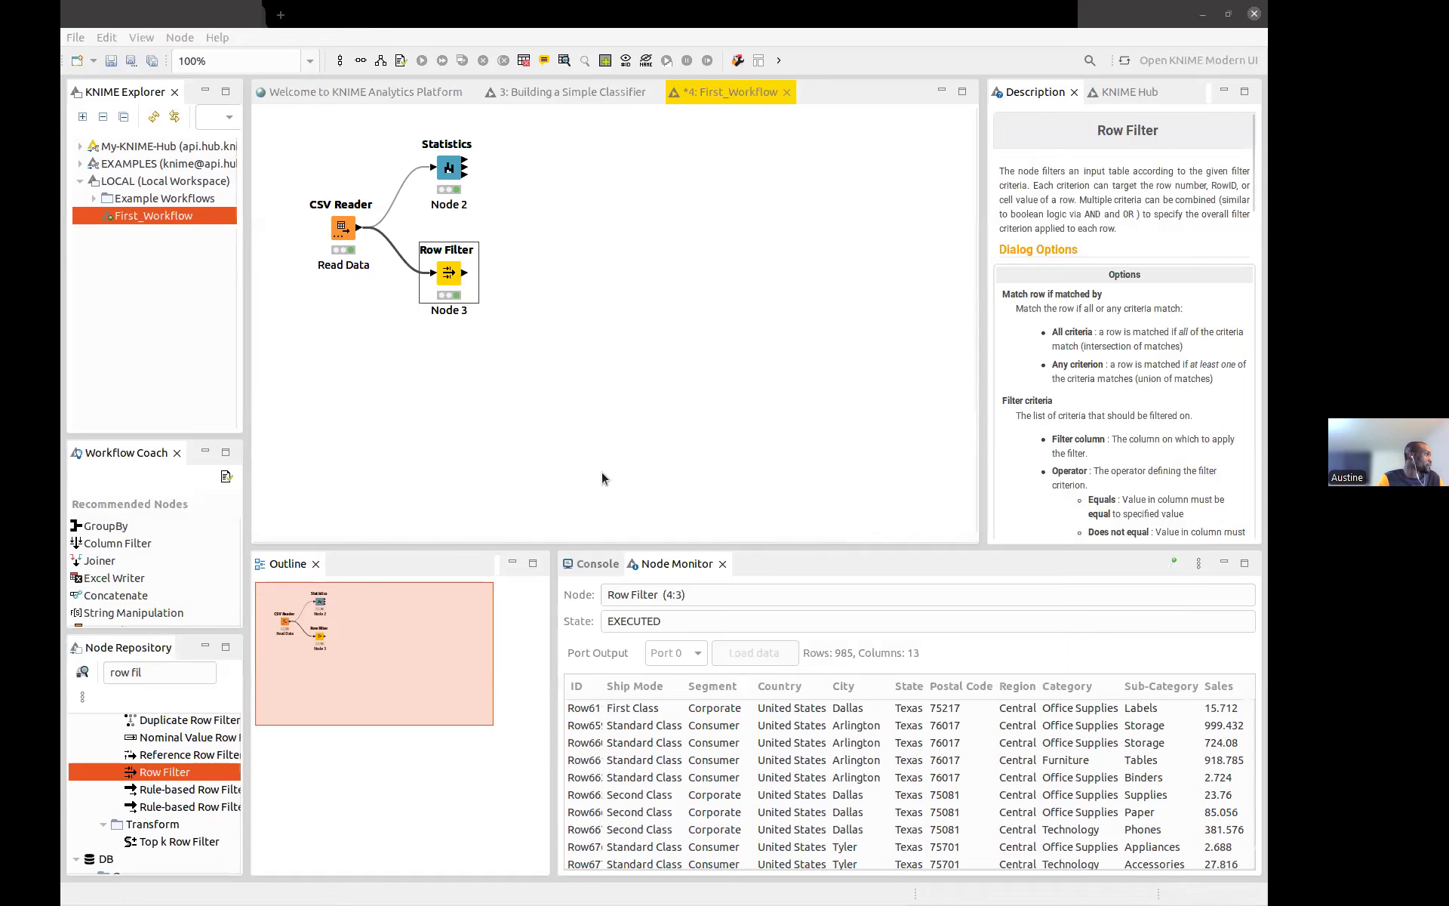
Reopen the Row Filter's Included Rows table, examine the cities listed for the Texas rows, and close it
double_click(448, 275)
left_click(844, 106)
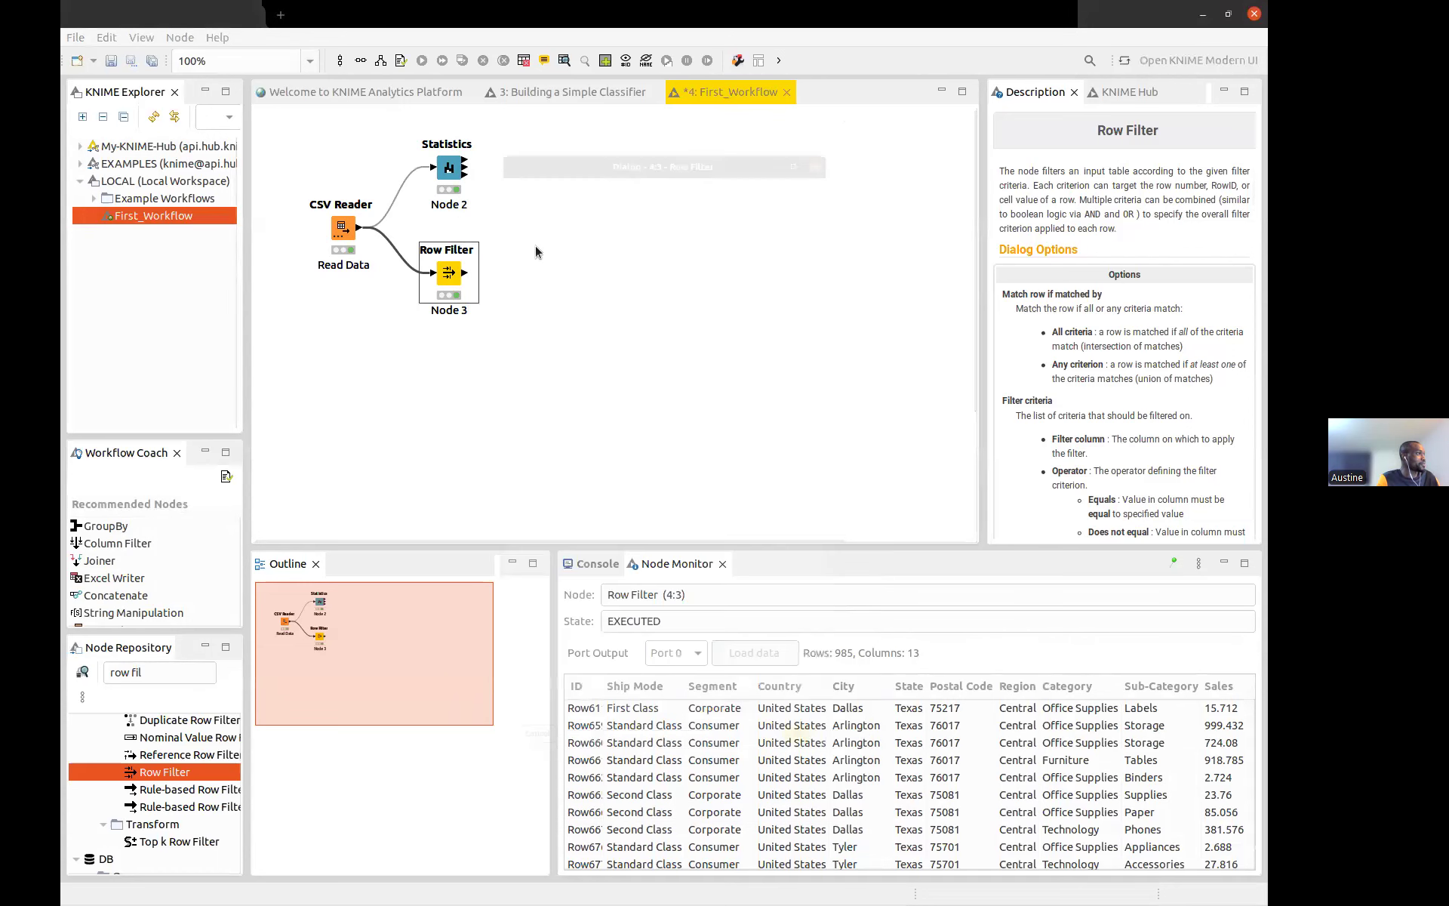
right_click(455, 274)
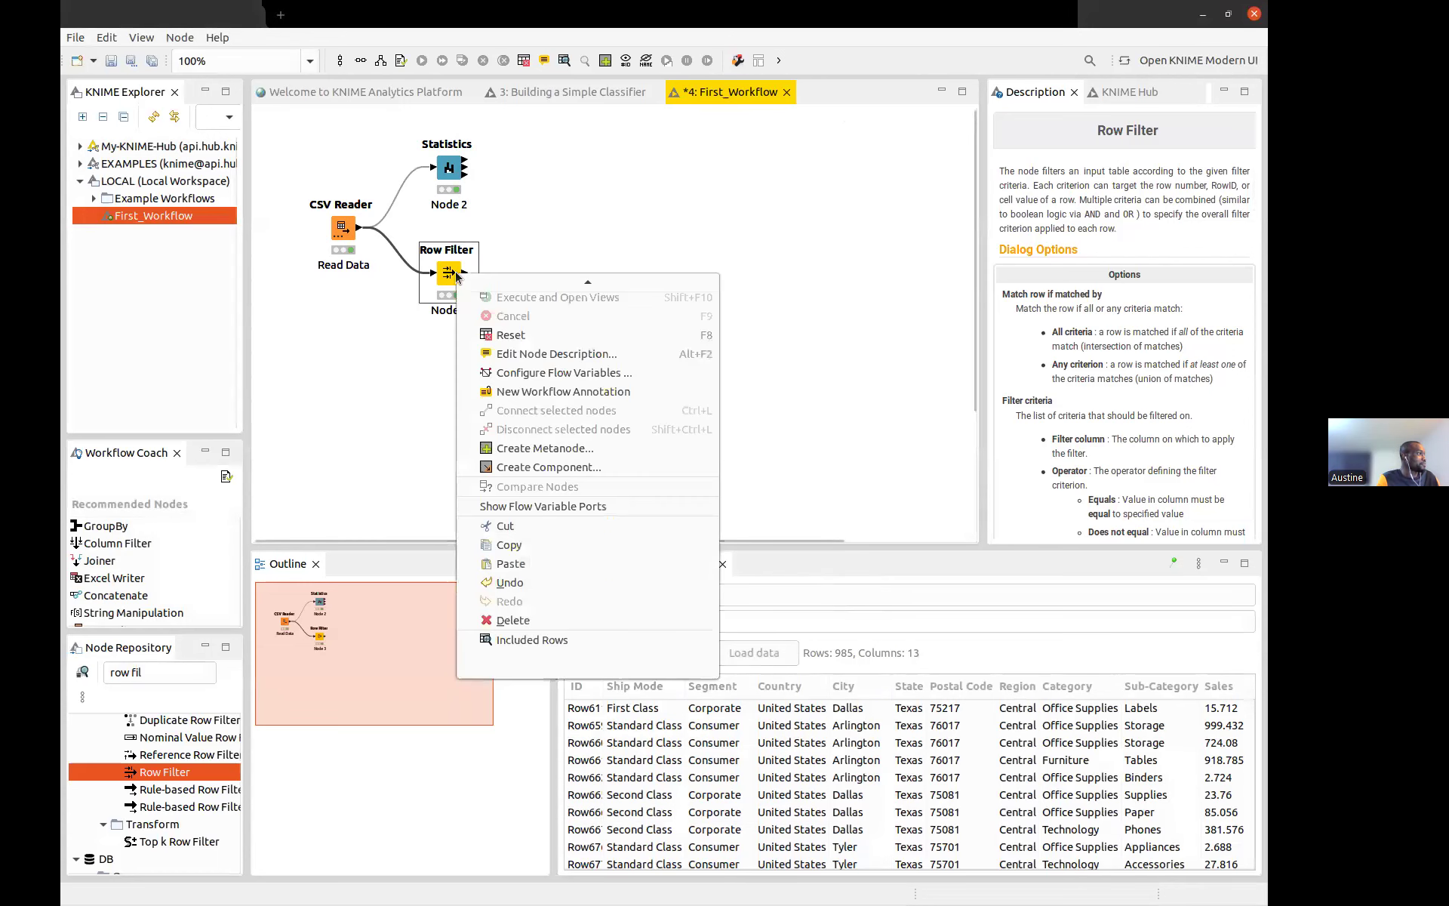
left_click(514, 641)
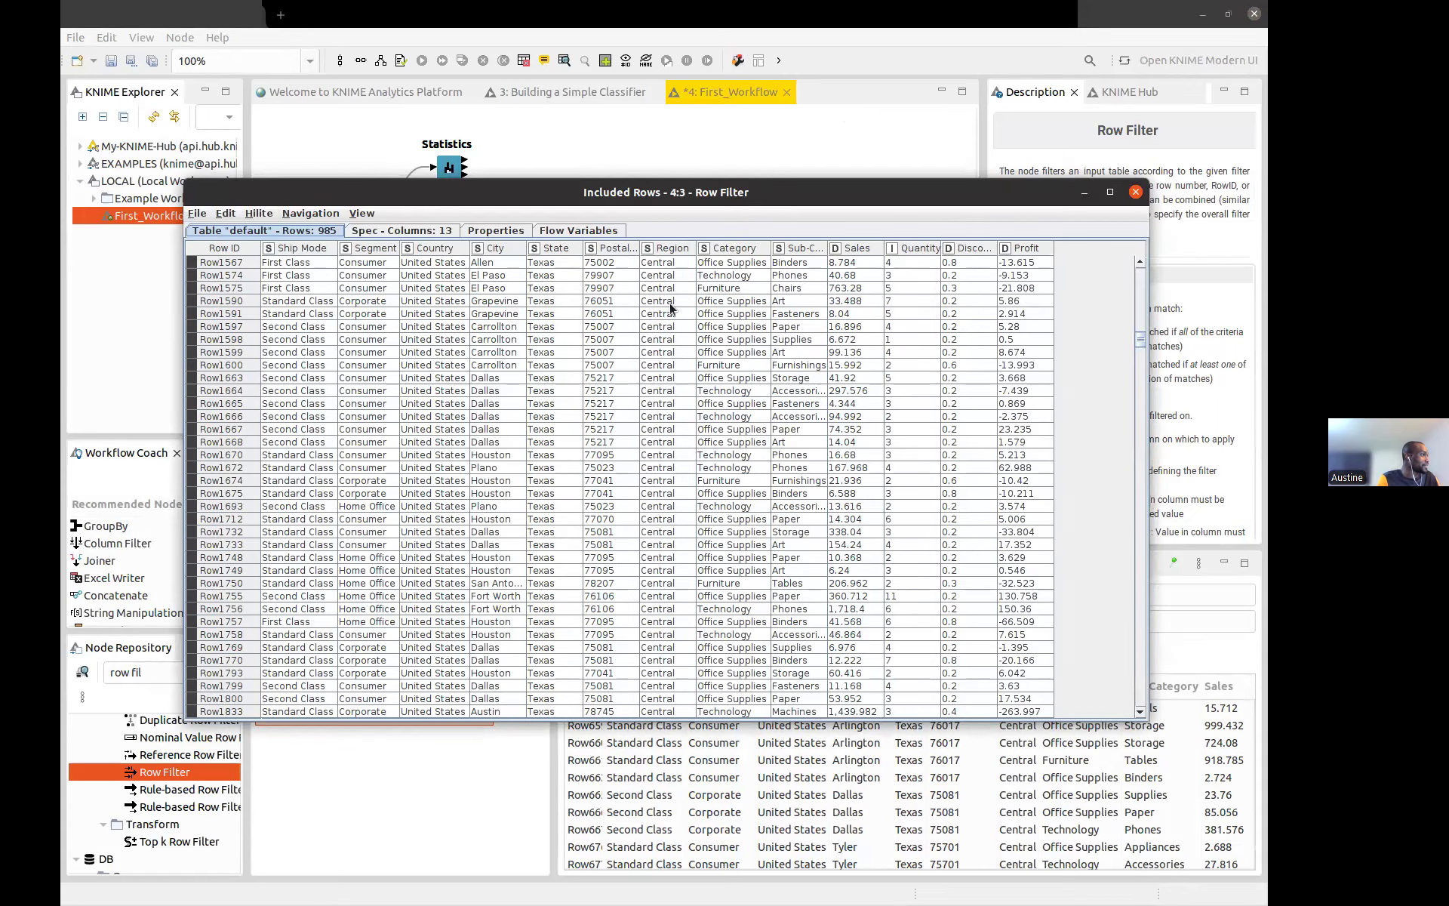
scroll(669, 302, "down", 8)
scroll(668, 302, "down", 20)
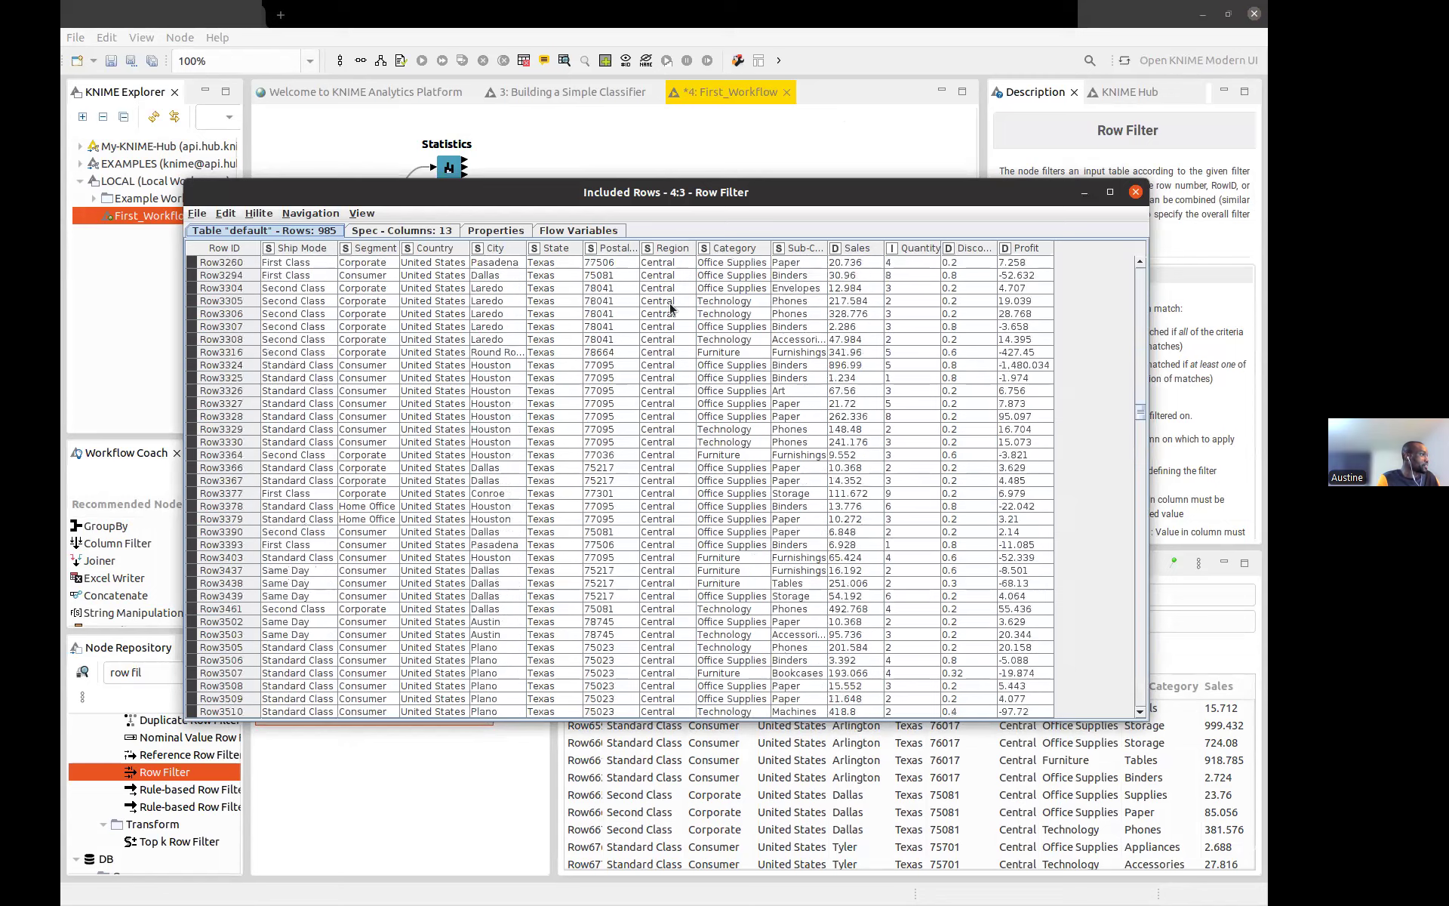
scroll(668, 302, "down", 20)
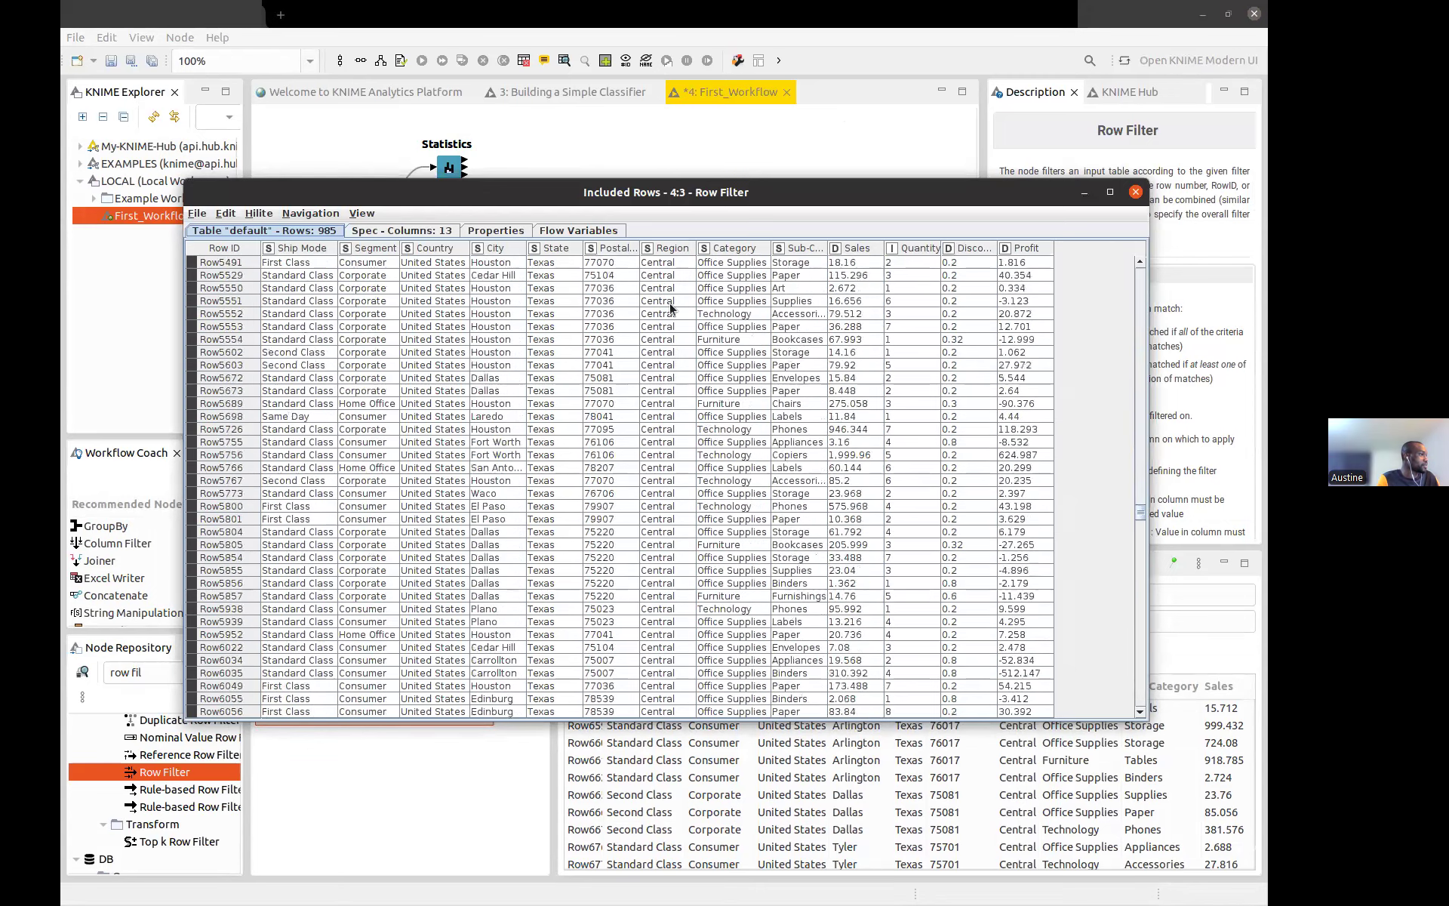
scroll(669, 302, "down", 20)
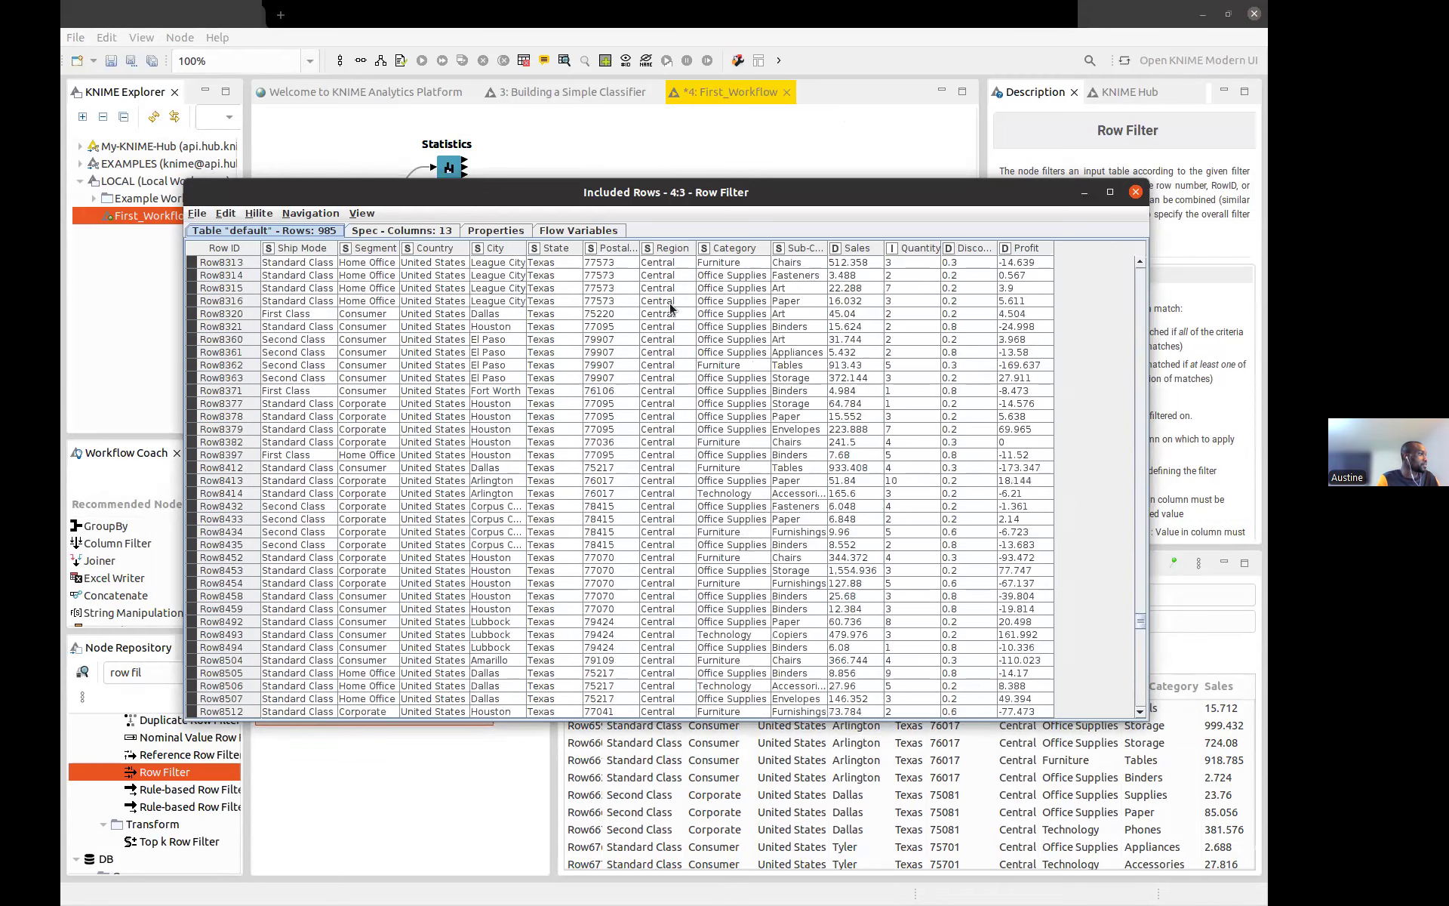
scroll(669, 302, "up", 20)
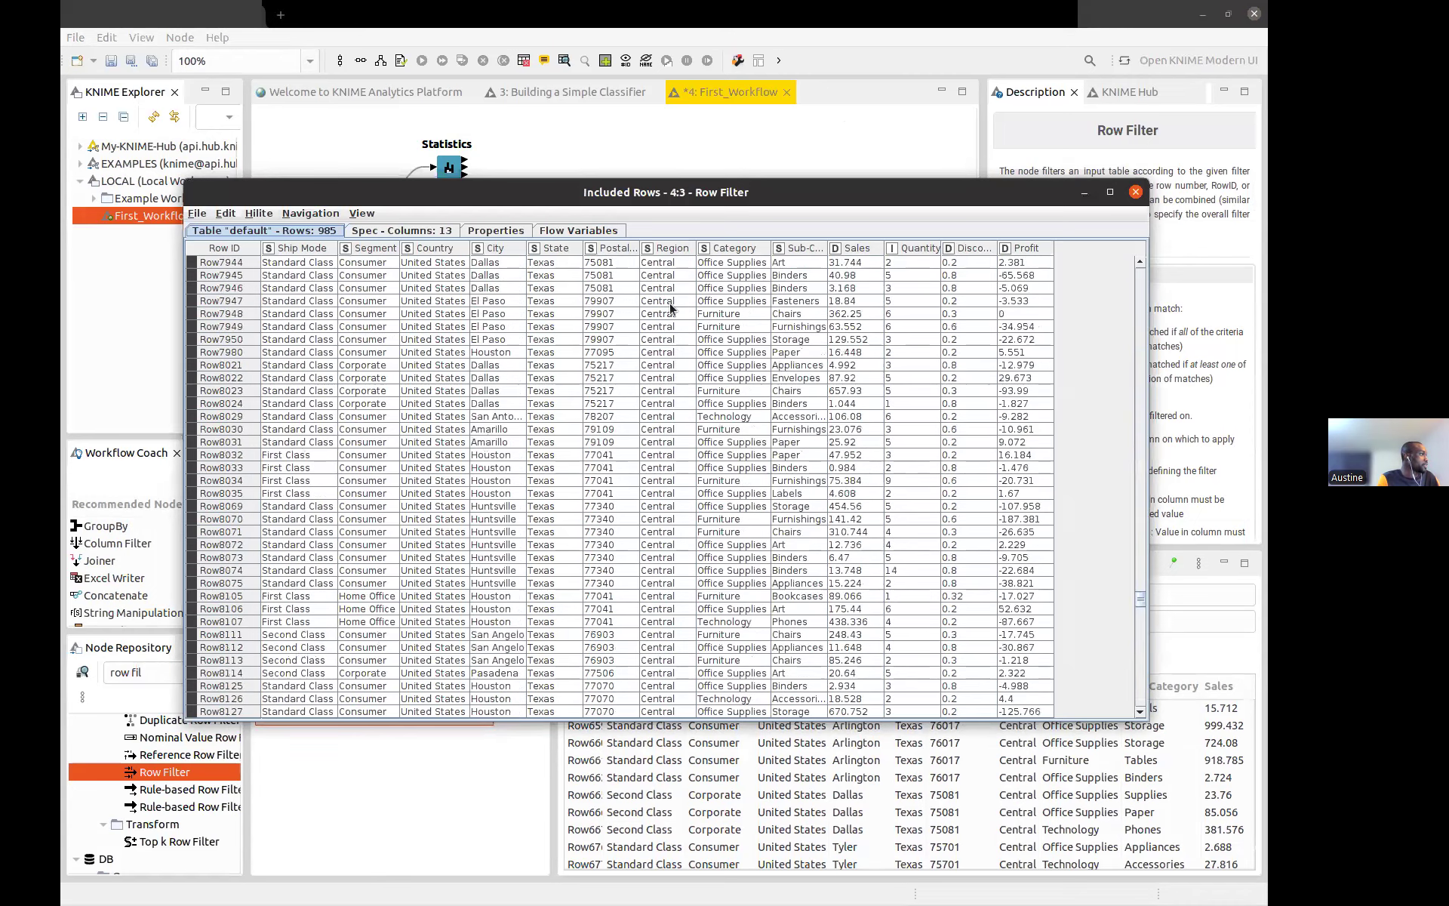
scroll(668, 301, "up", 20)
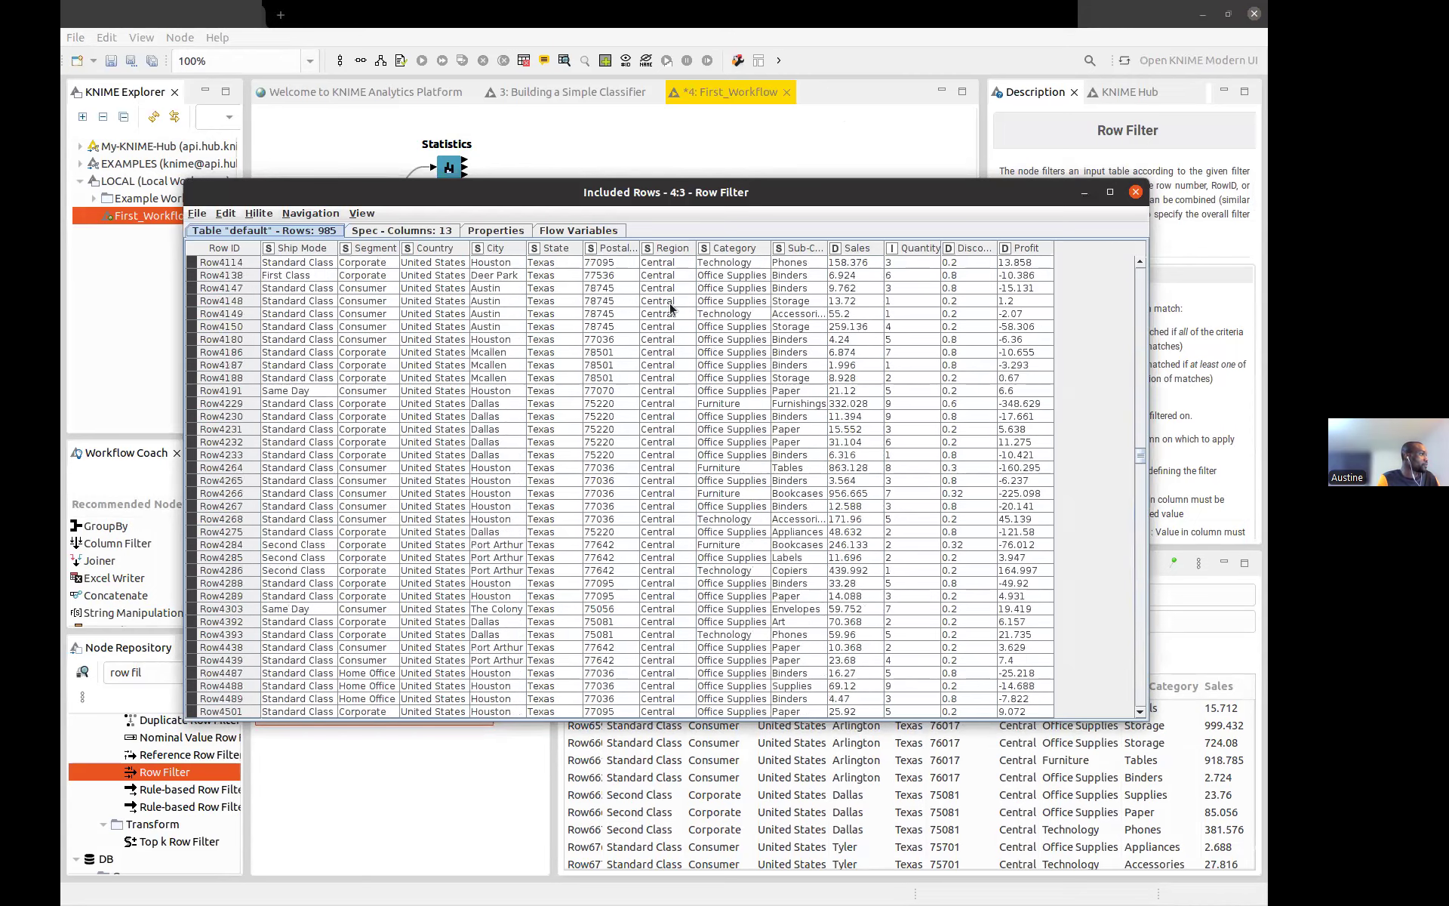
scroll(668, 302, "up", 20)
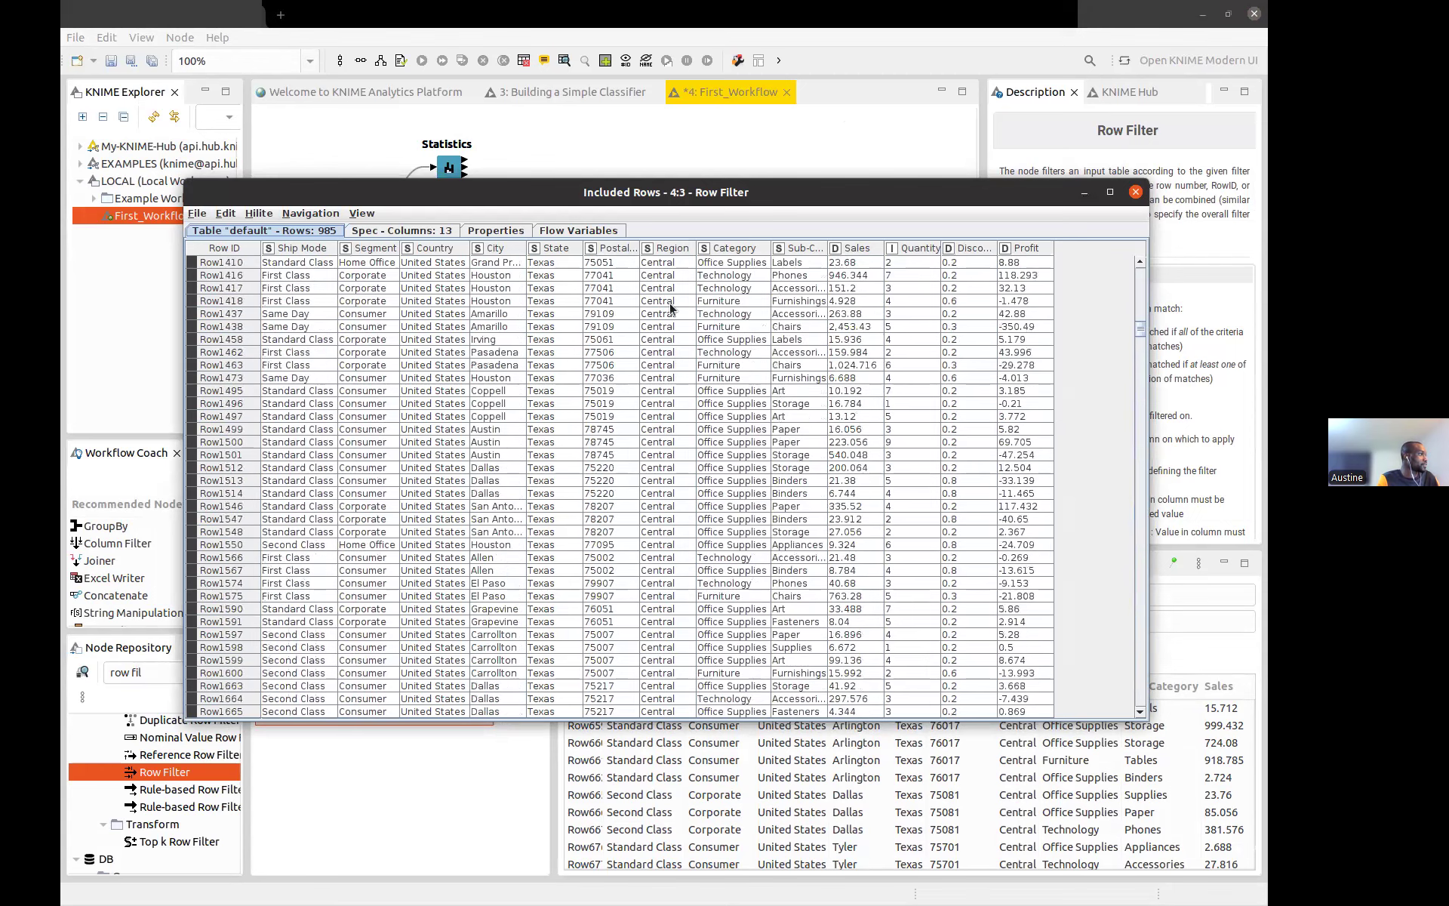
scroll(669, 301, "up", 10)
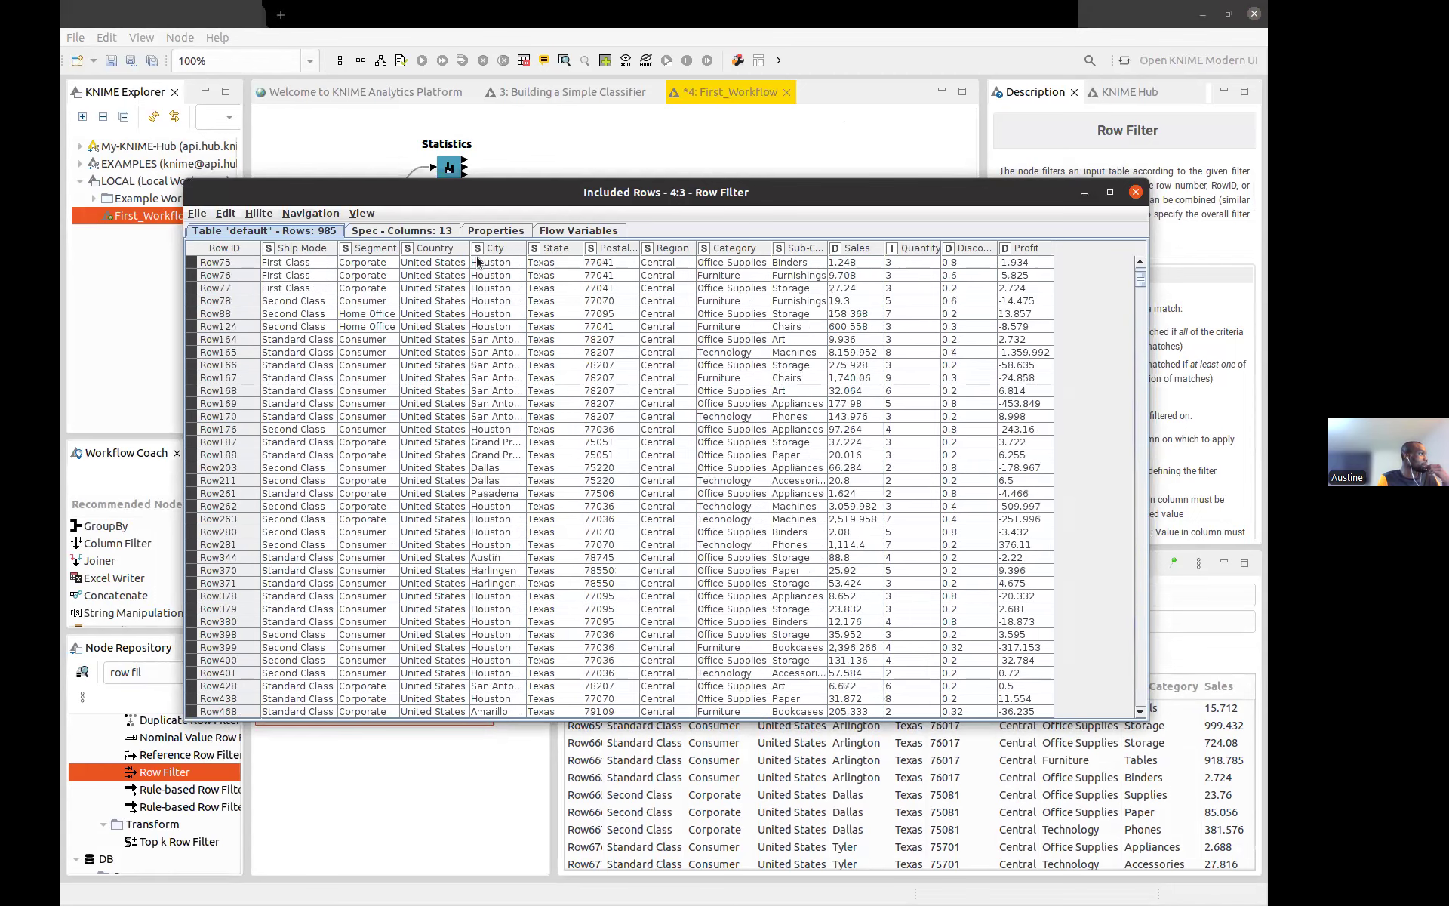
scroll(499, 295, "up", 3)
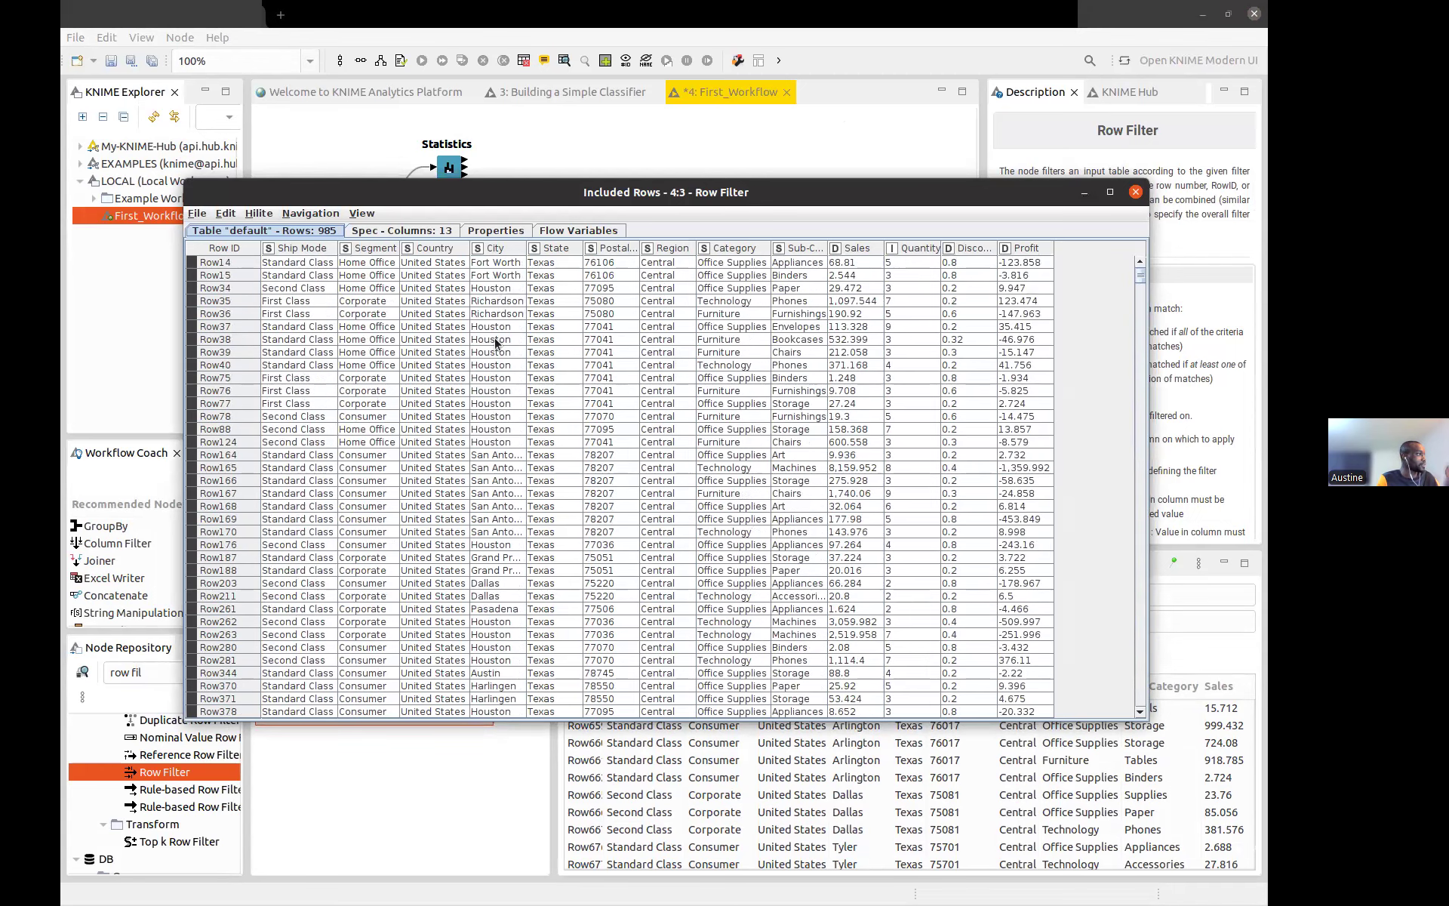
scroll(499, 478, "down", 15)
scroll(501, 479, "up", 15)
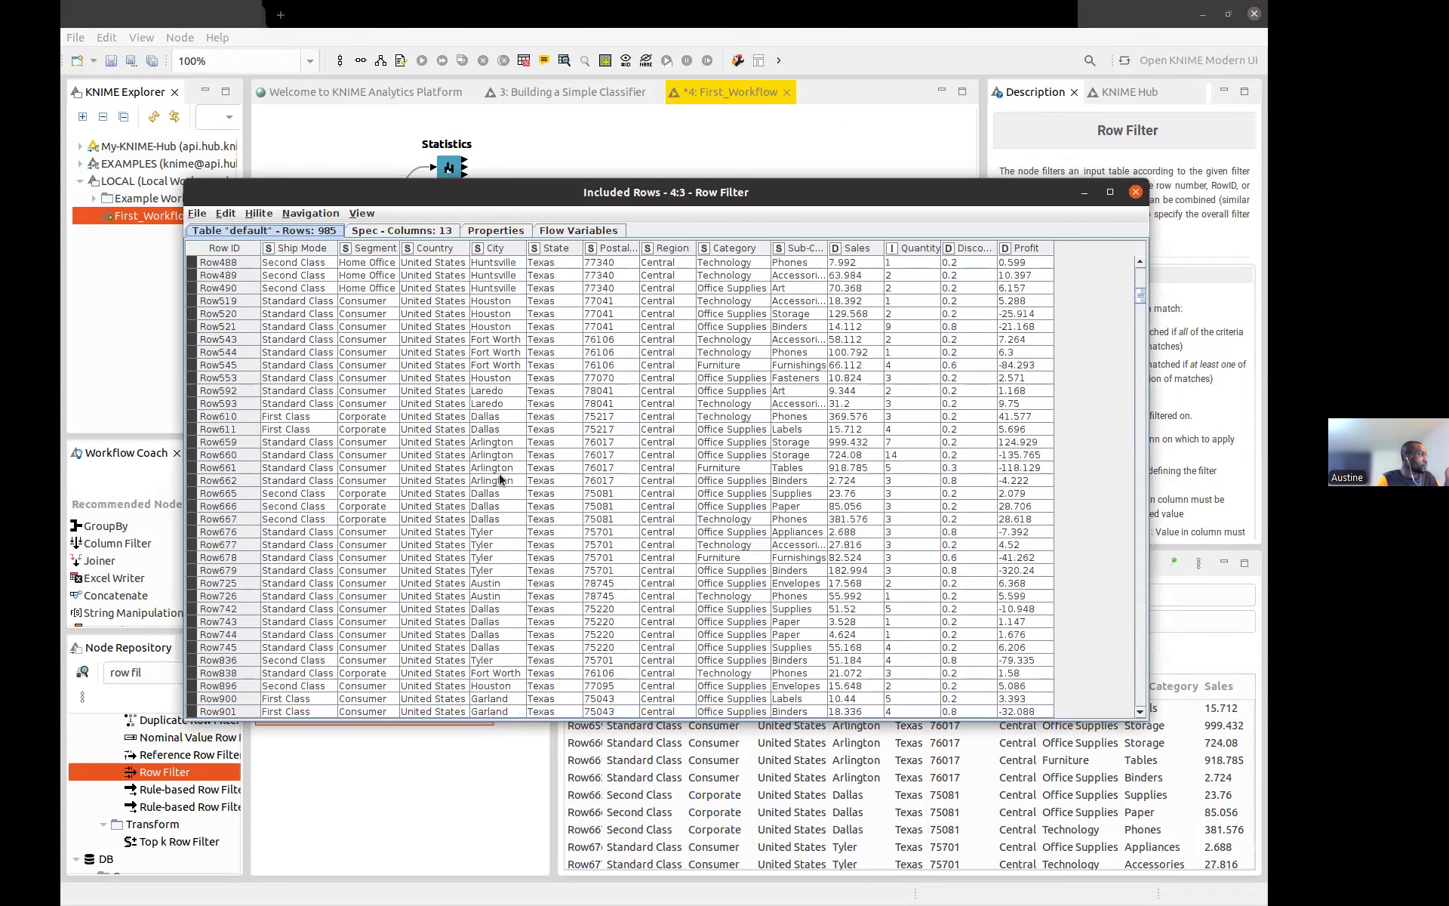
scroll(500, 478, "up", 2)
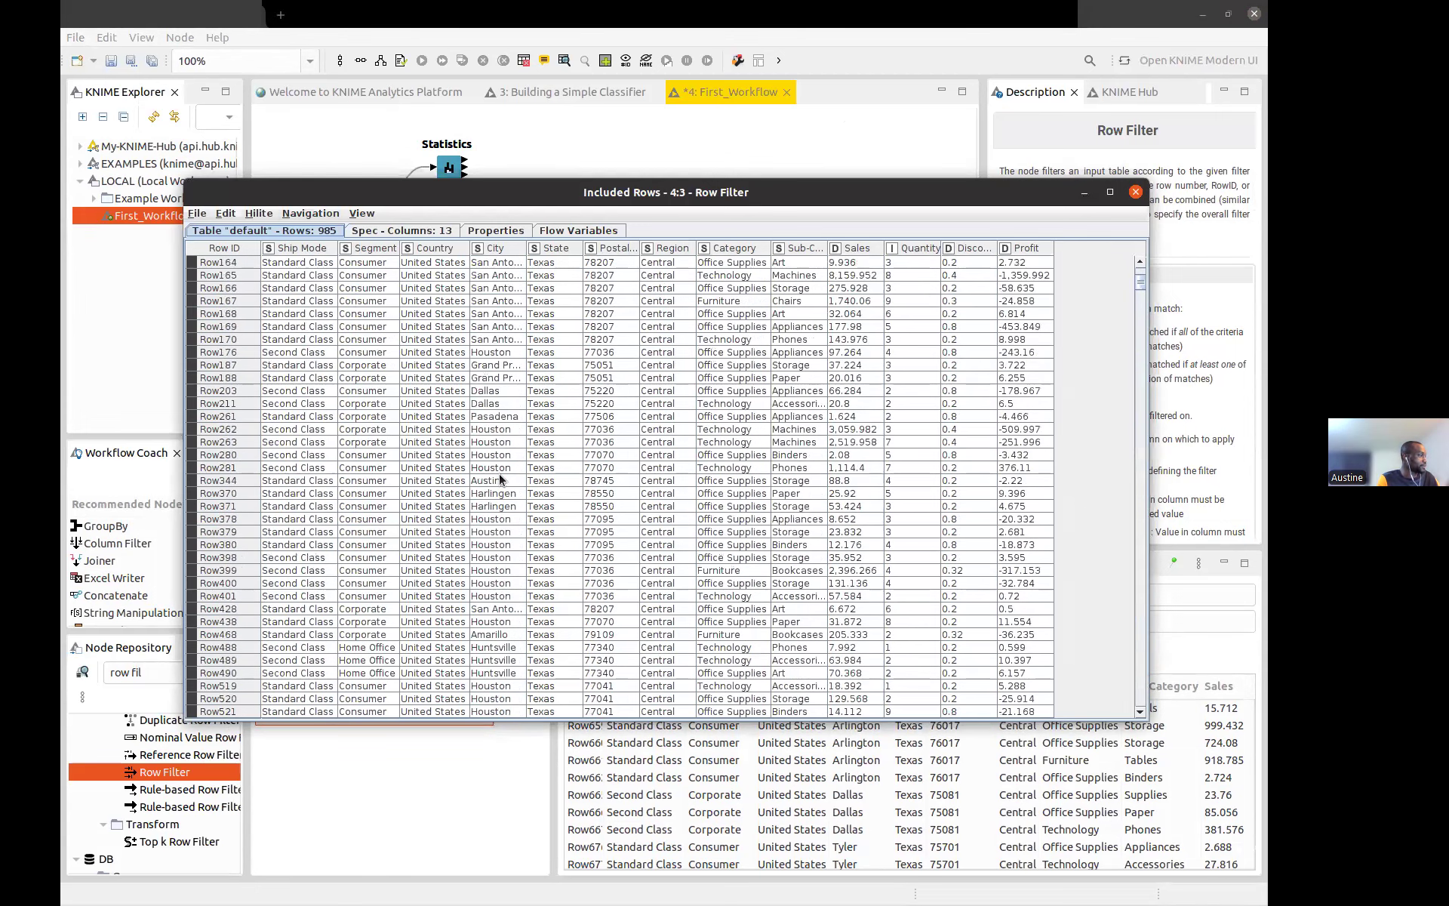
left_click(1134, 191)
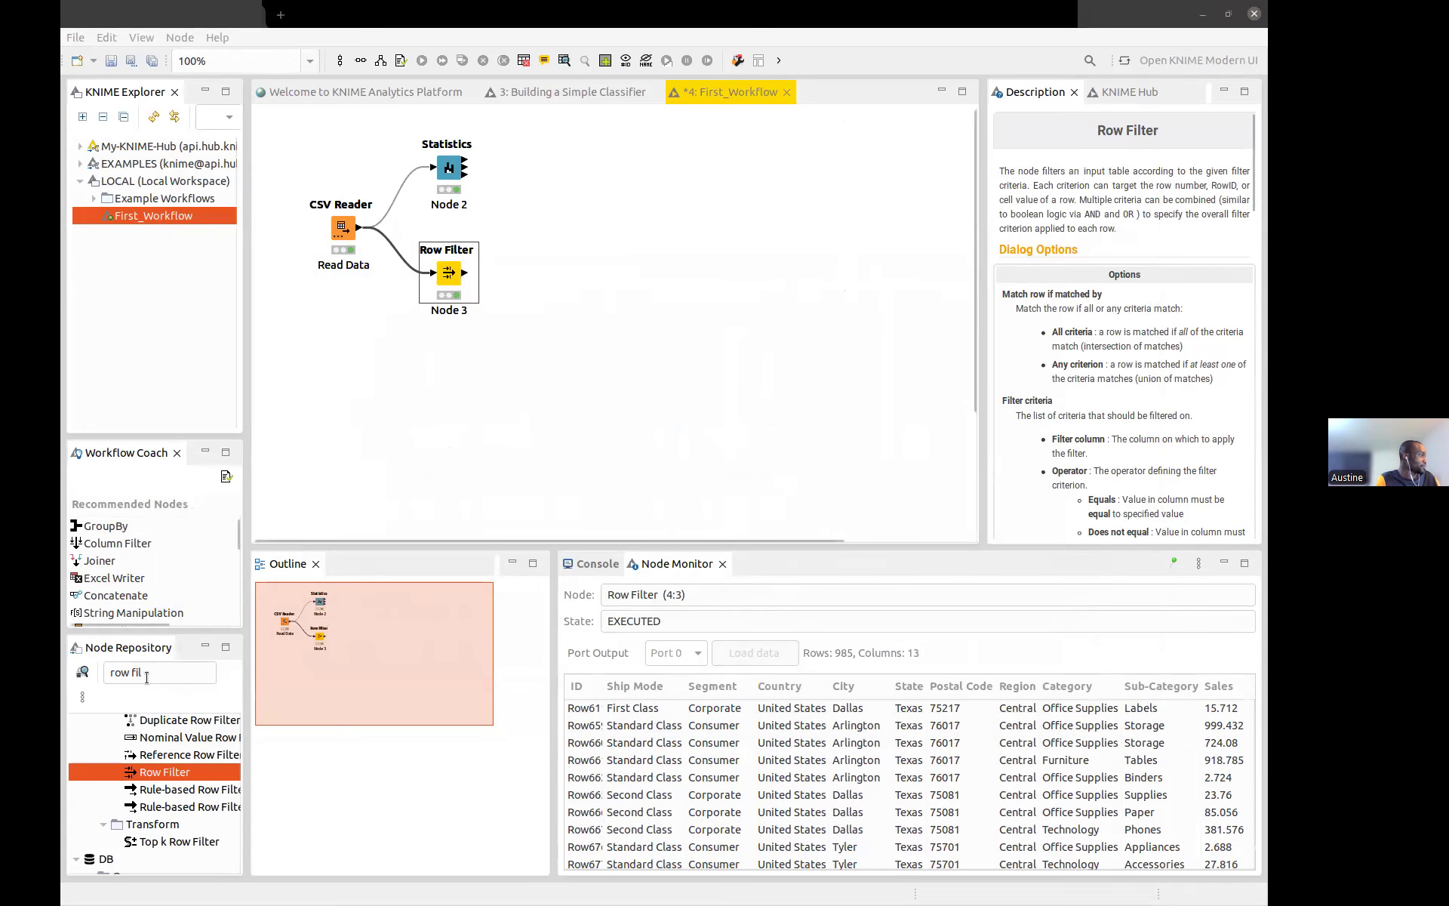
Add a second Row Filter node fed by the first Row Filter's output and open its configuration
left_click_drag(169, 771, 552, 276)
left_click_drag(463, 273, 542, 271)
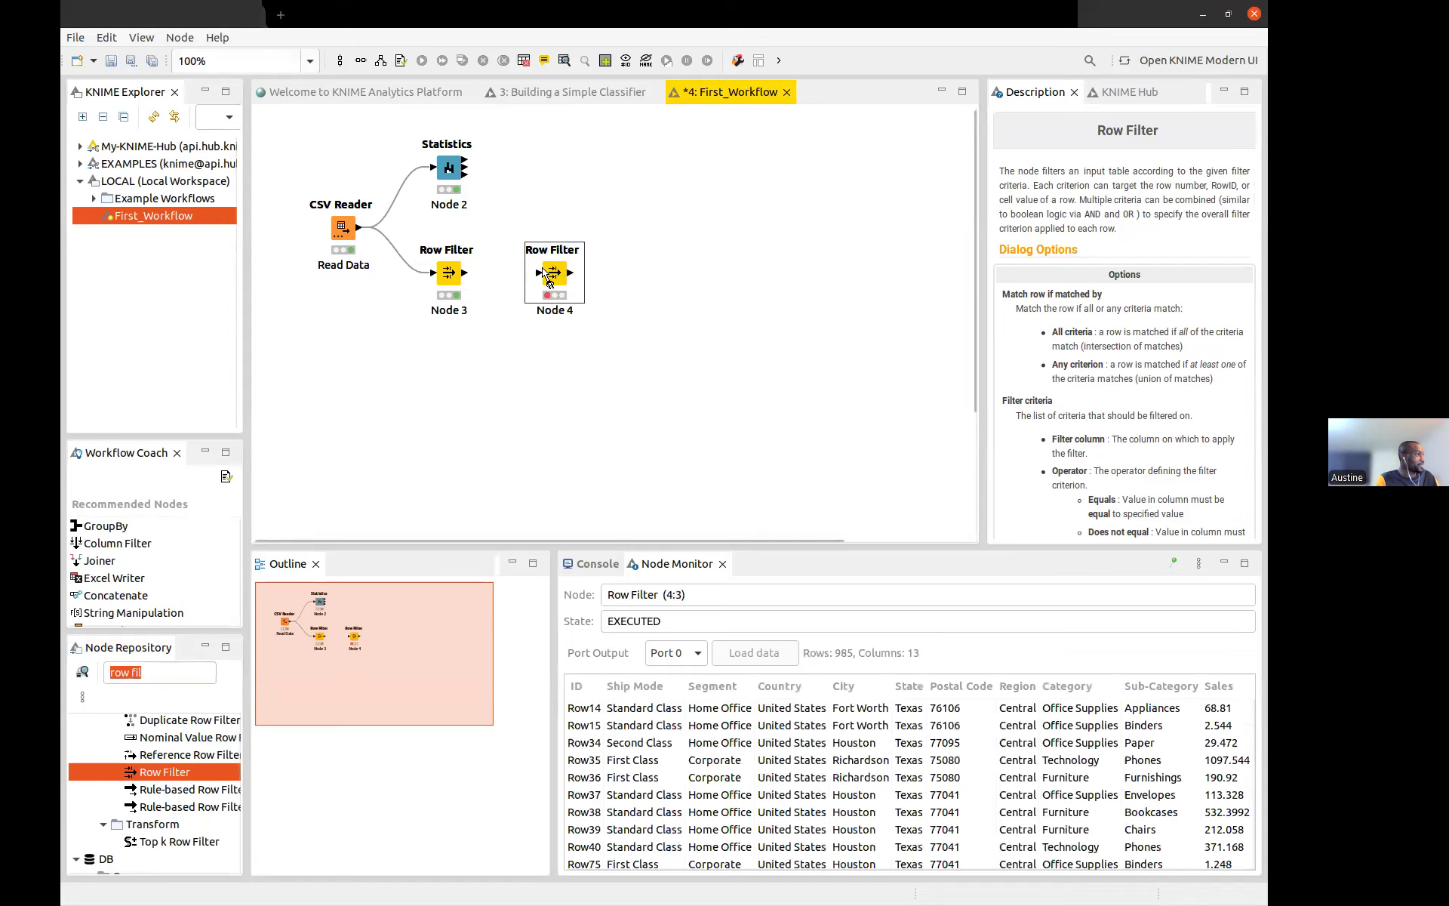
double_click(553, 277)
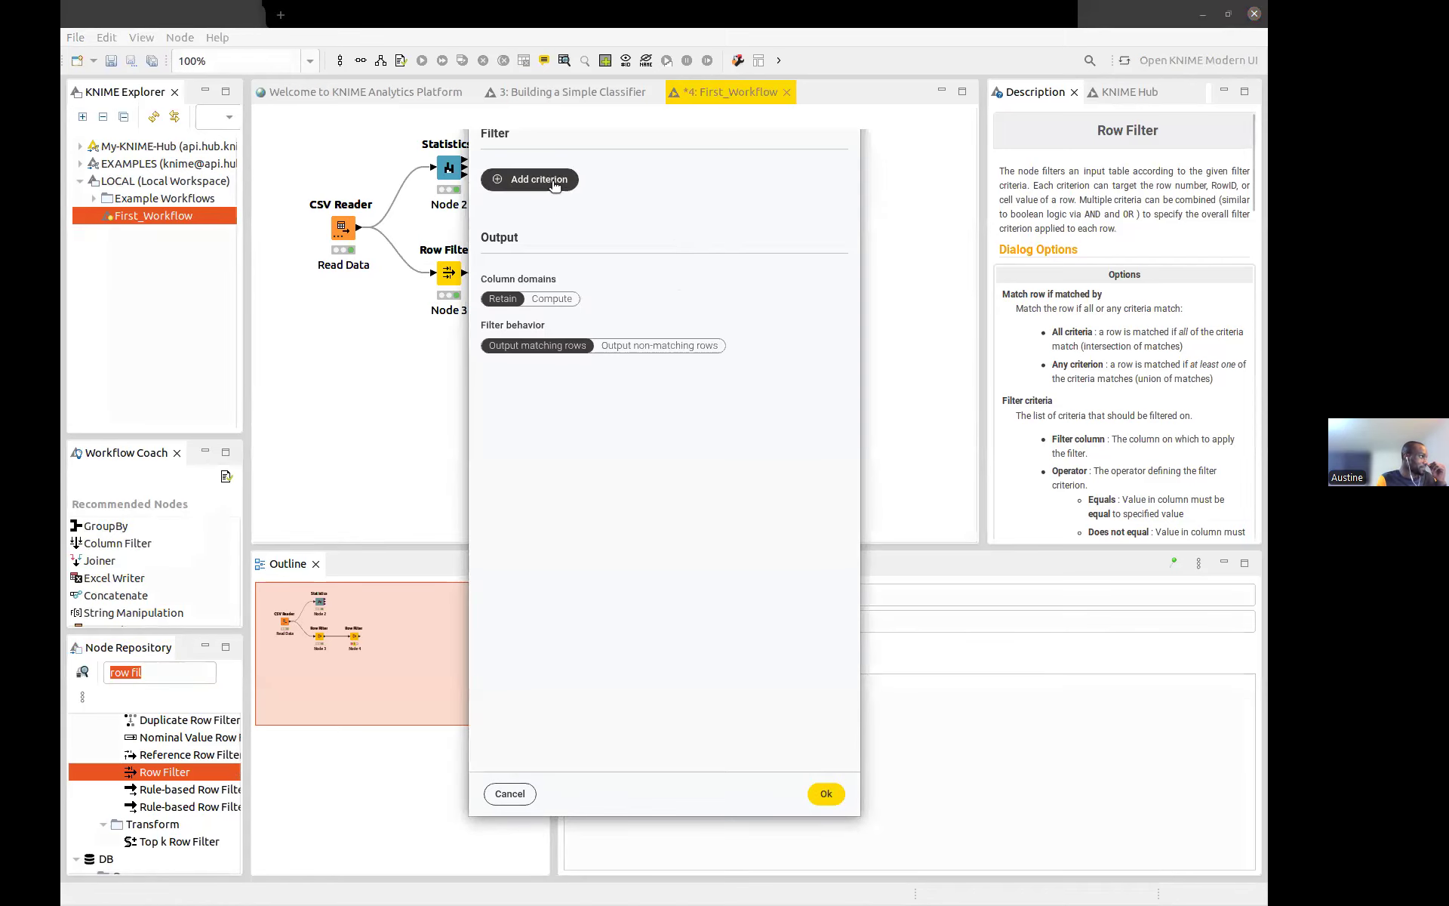
Set the second Row Filter to keep rows where City equals Houston, apply the configuration, and execute the node
left_click(553, 181)
left_click(553, 239)
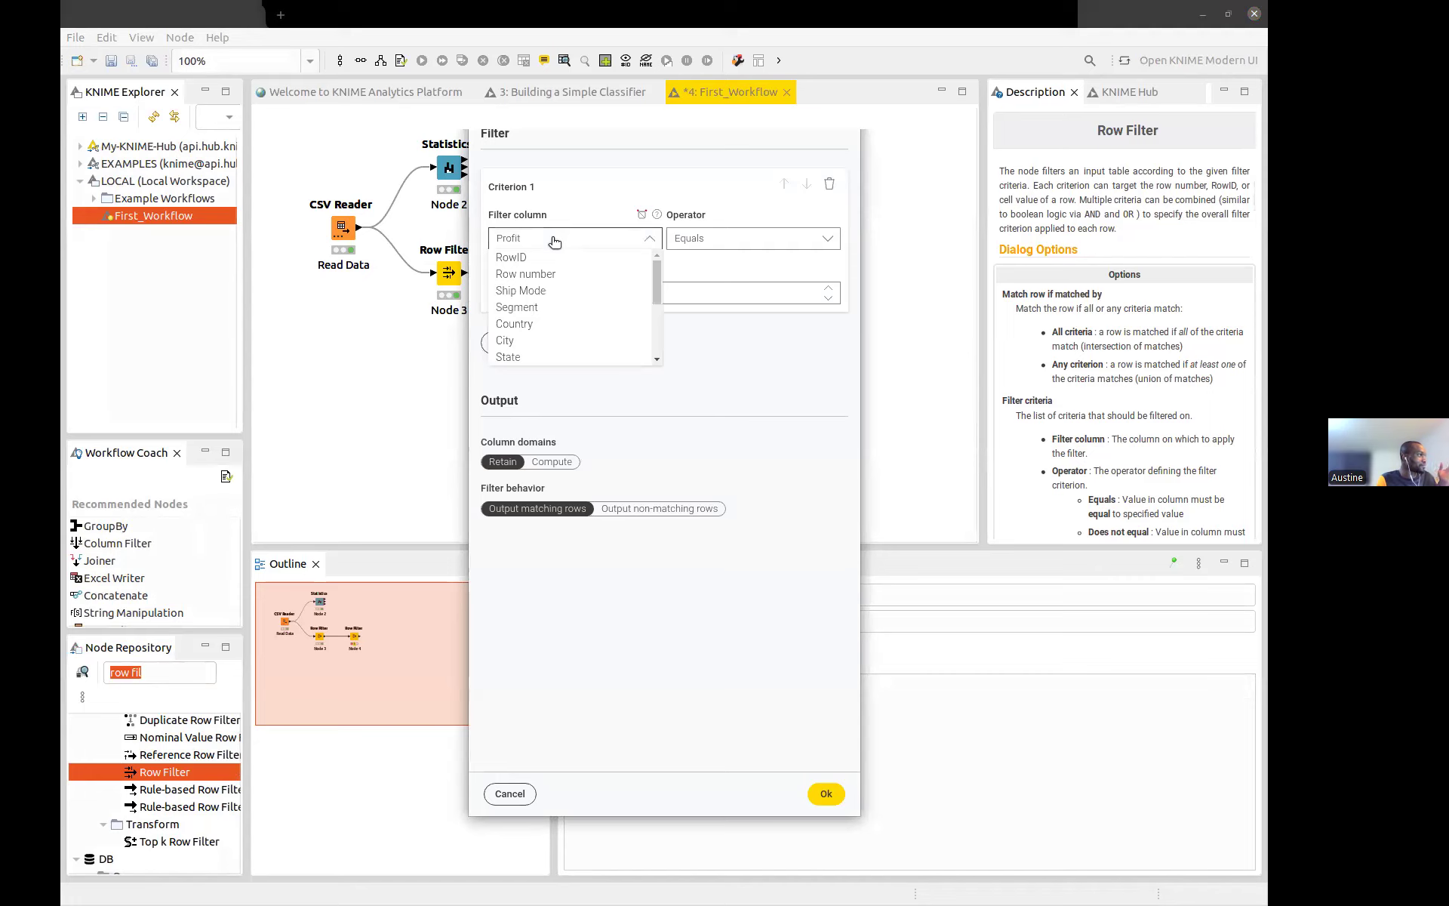
left_click(531, 341)
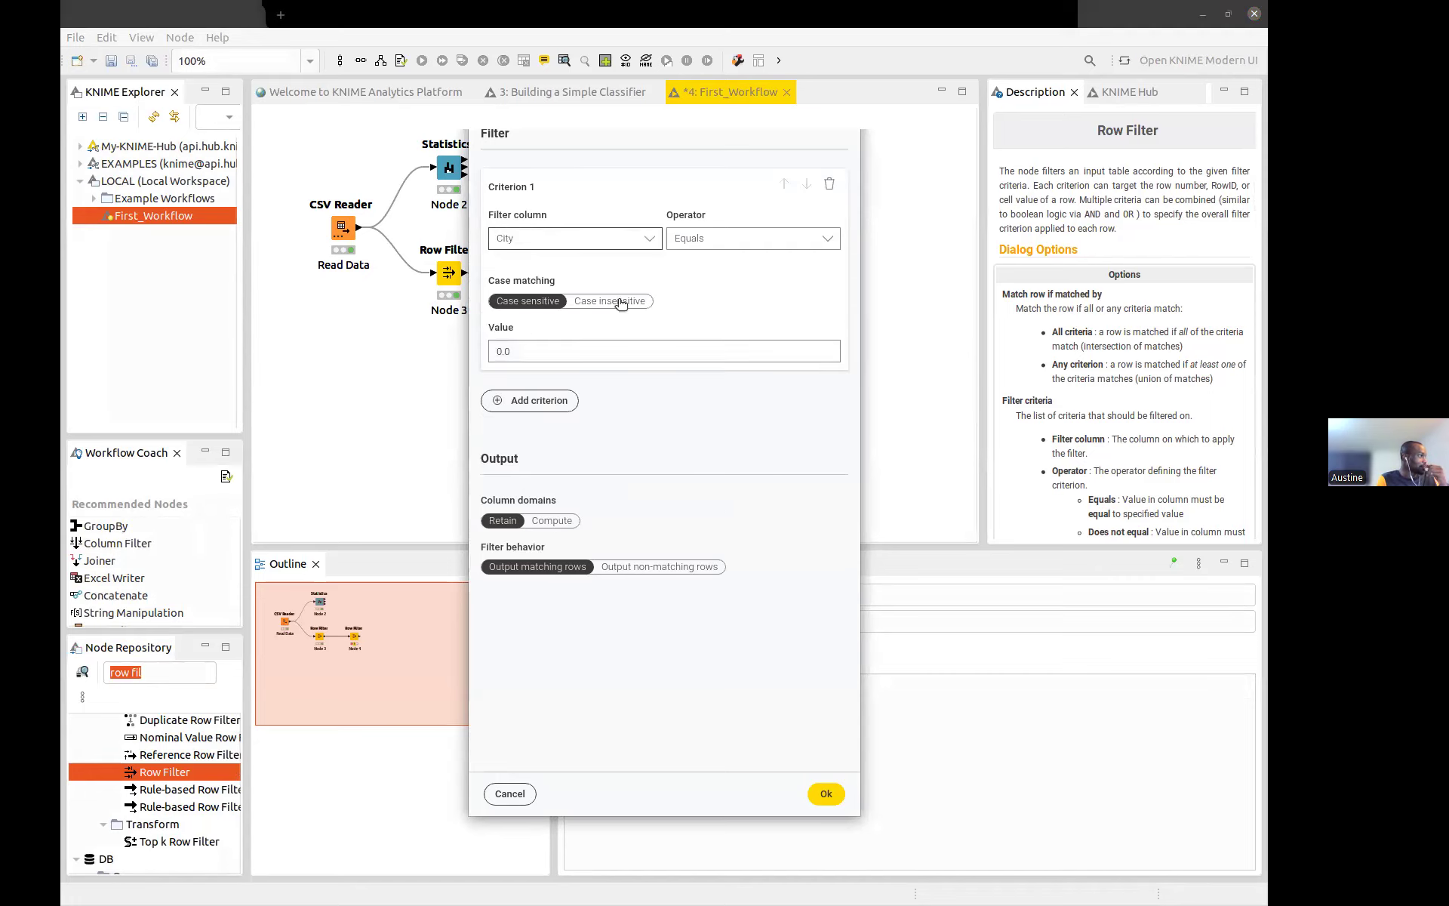
left_click(556, 350)
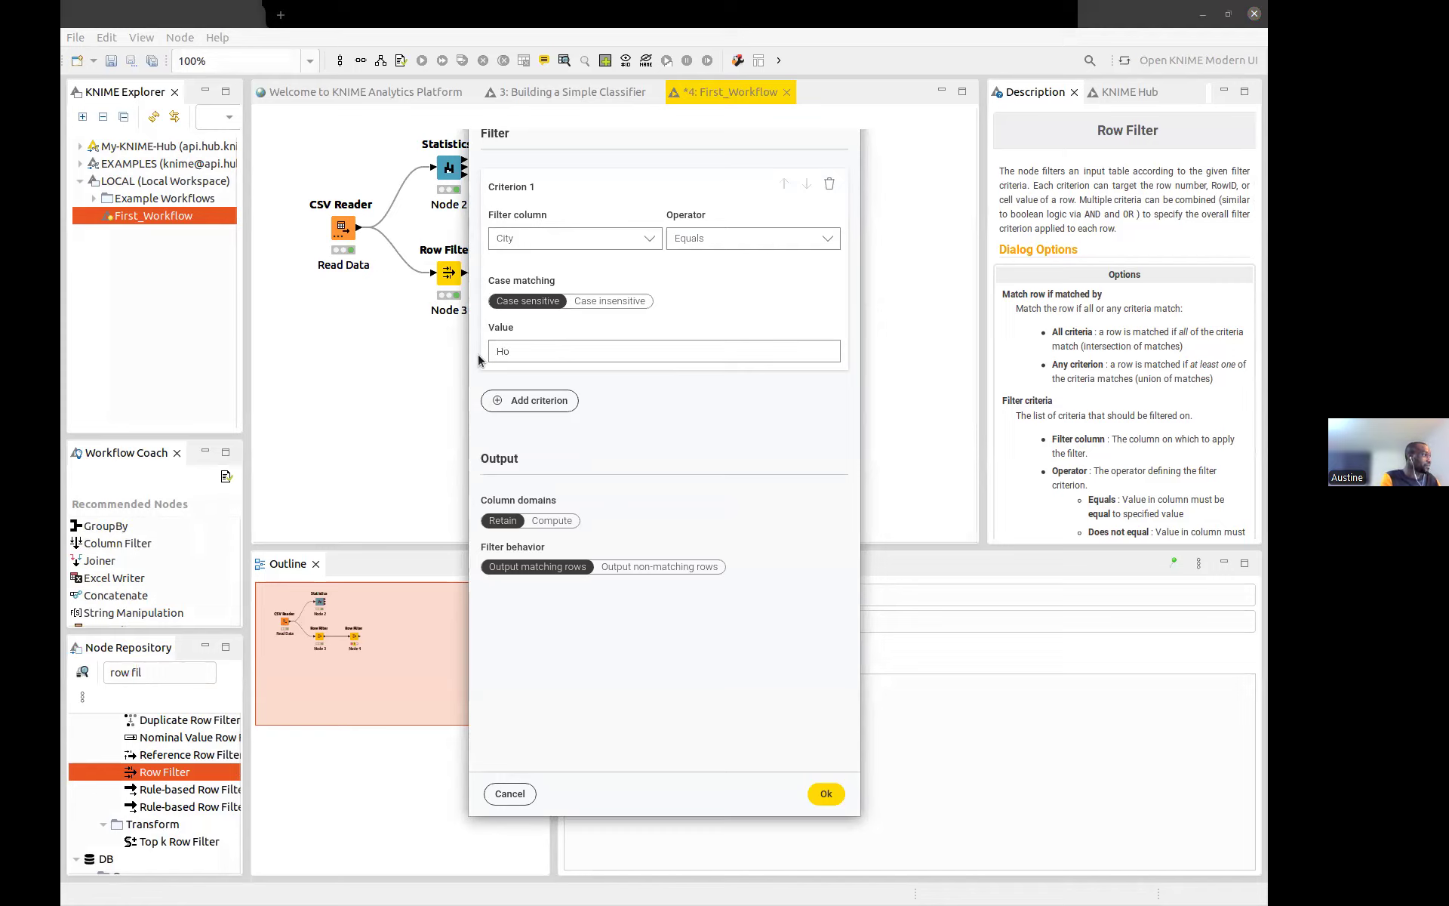
type("Houston")
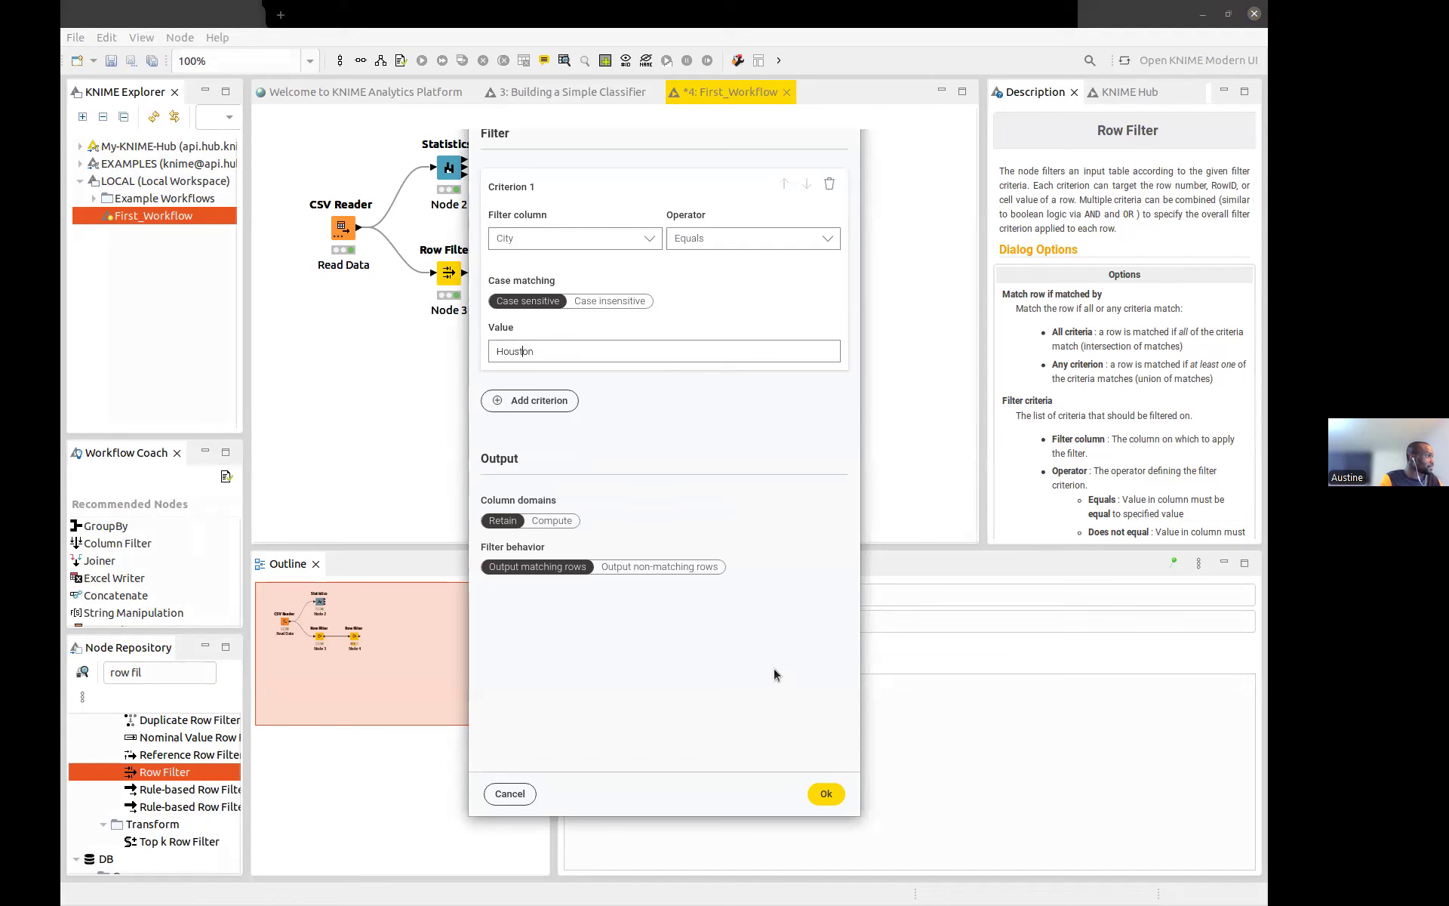
left_click(825, 792)
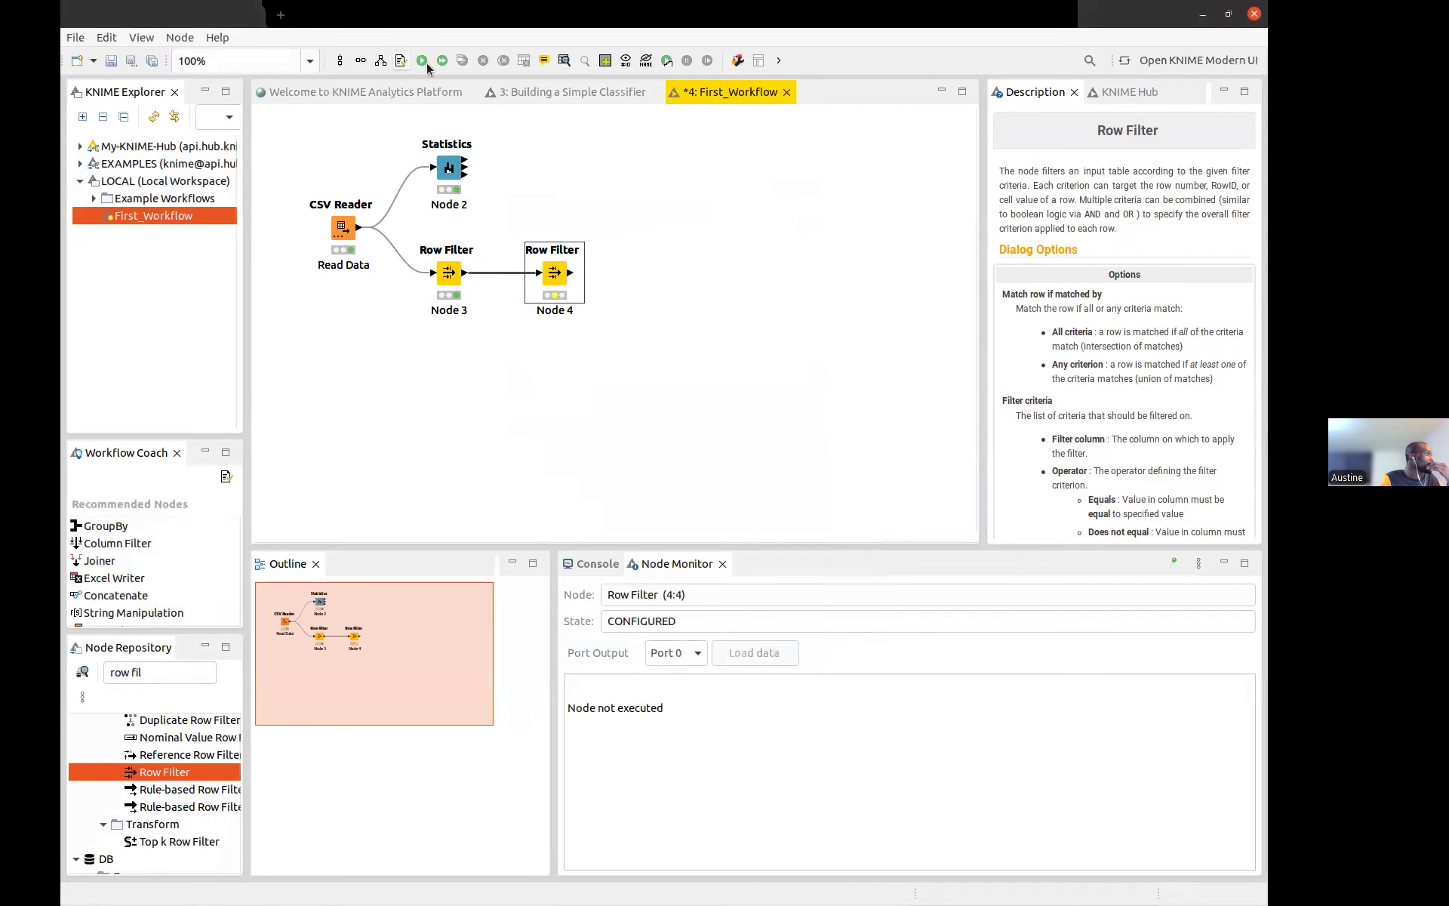
left_click(424, 63)
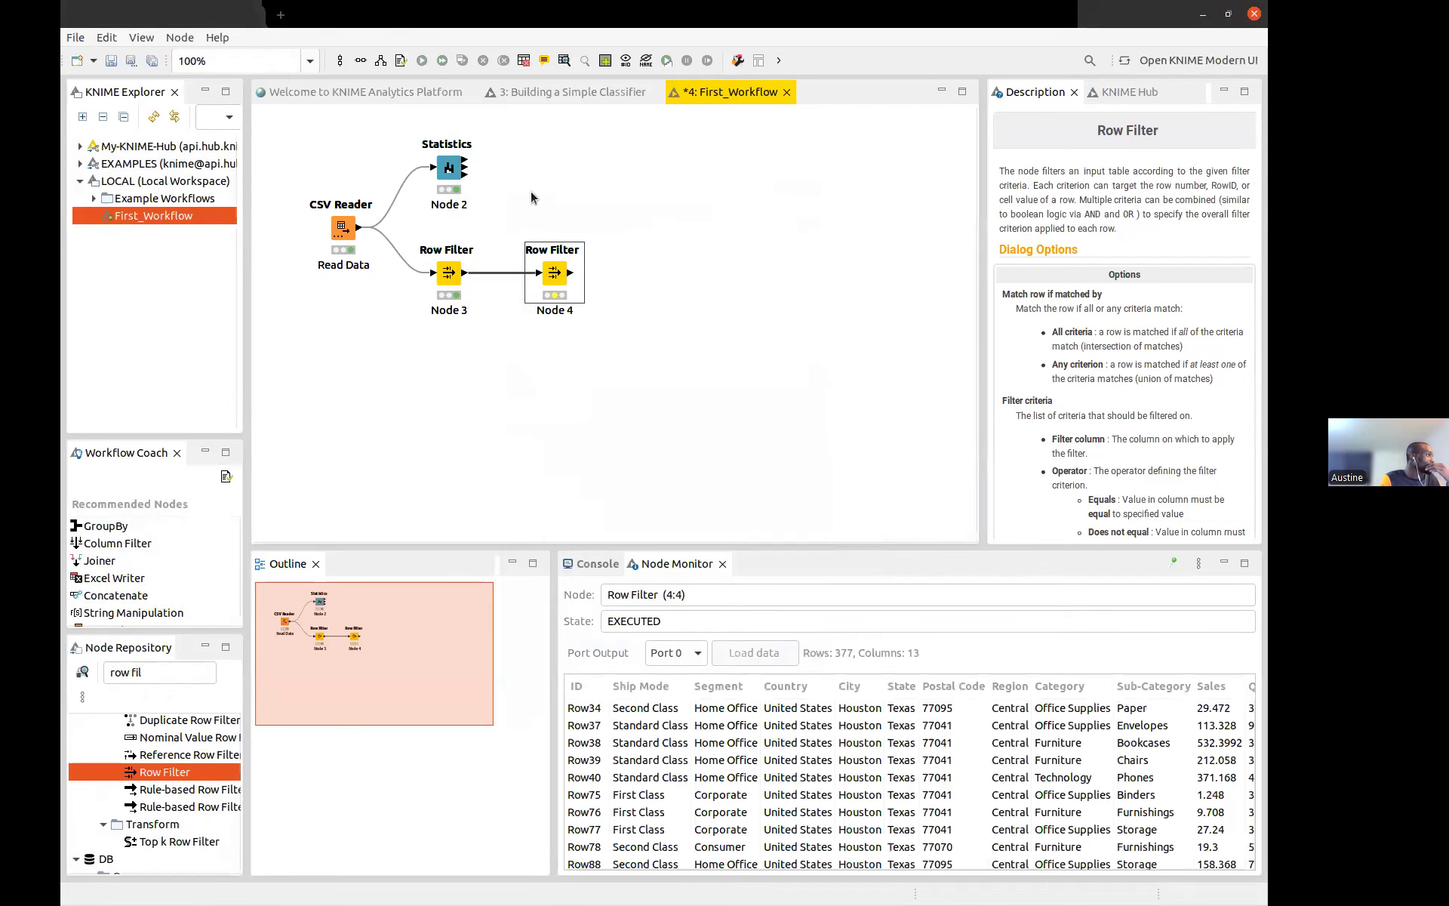
View the second Row Filter's Included Rows table, look through the filtered city and state values, and close it
right_click(552, 276)
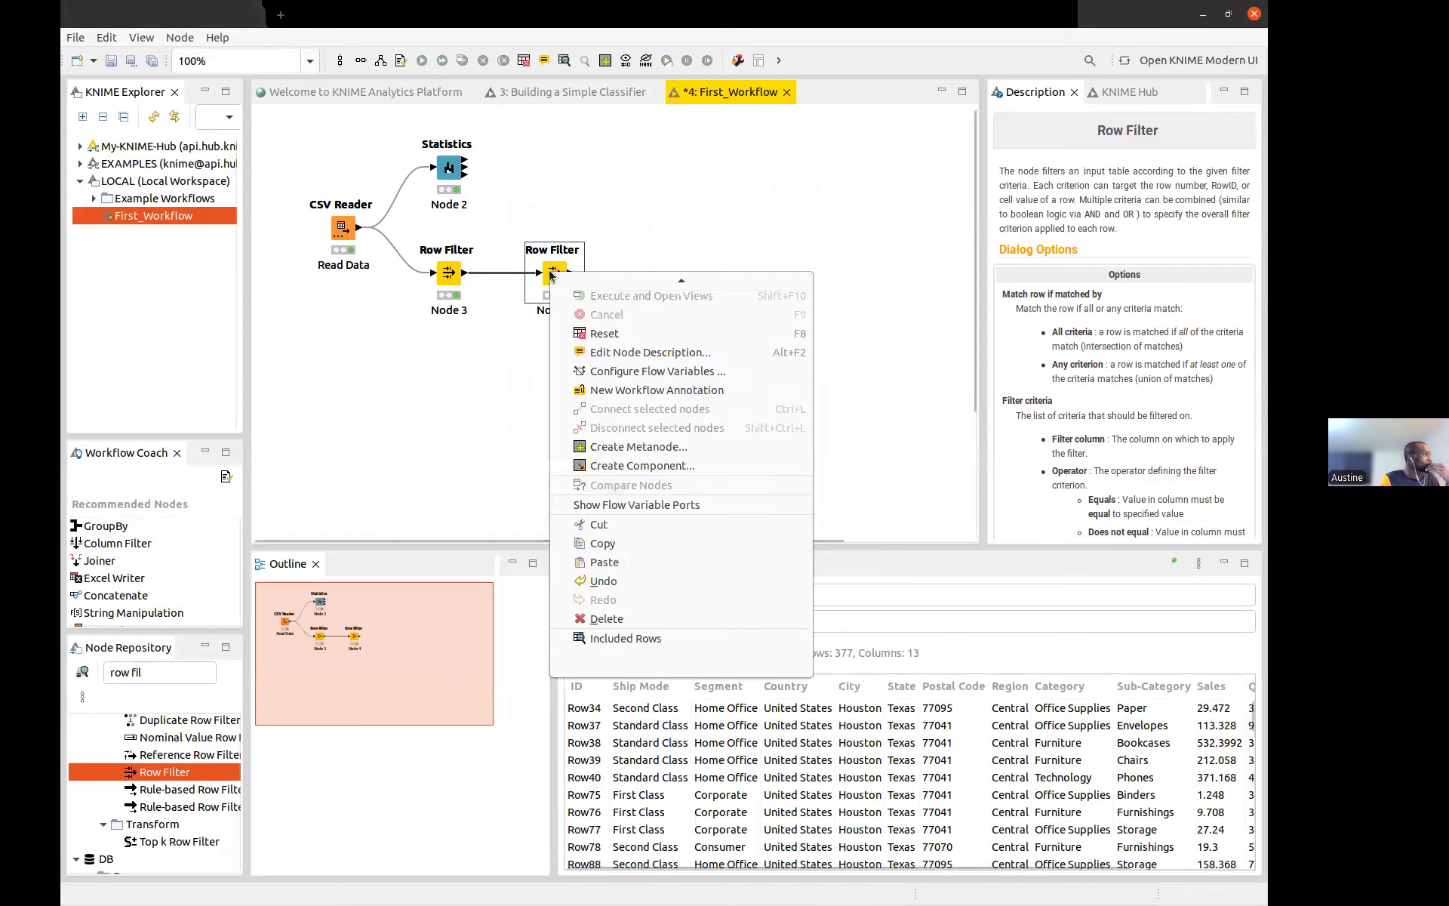
left_click(611, 650)
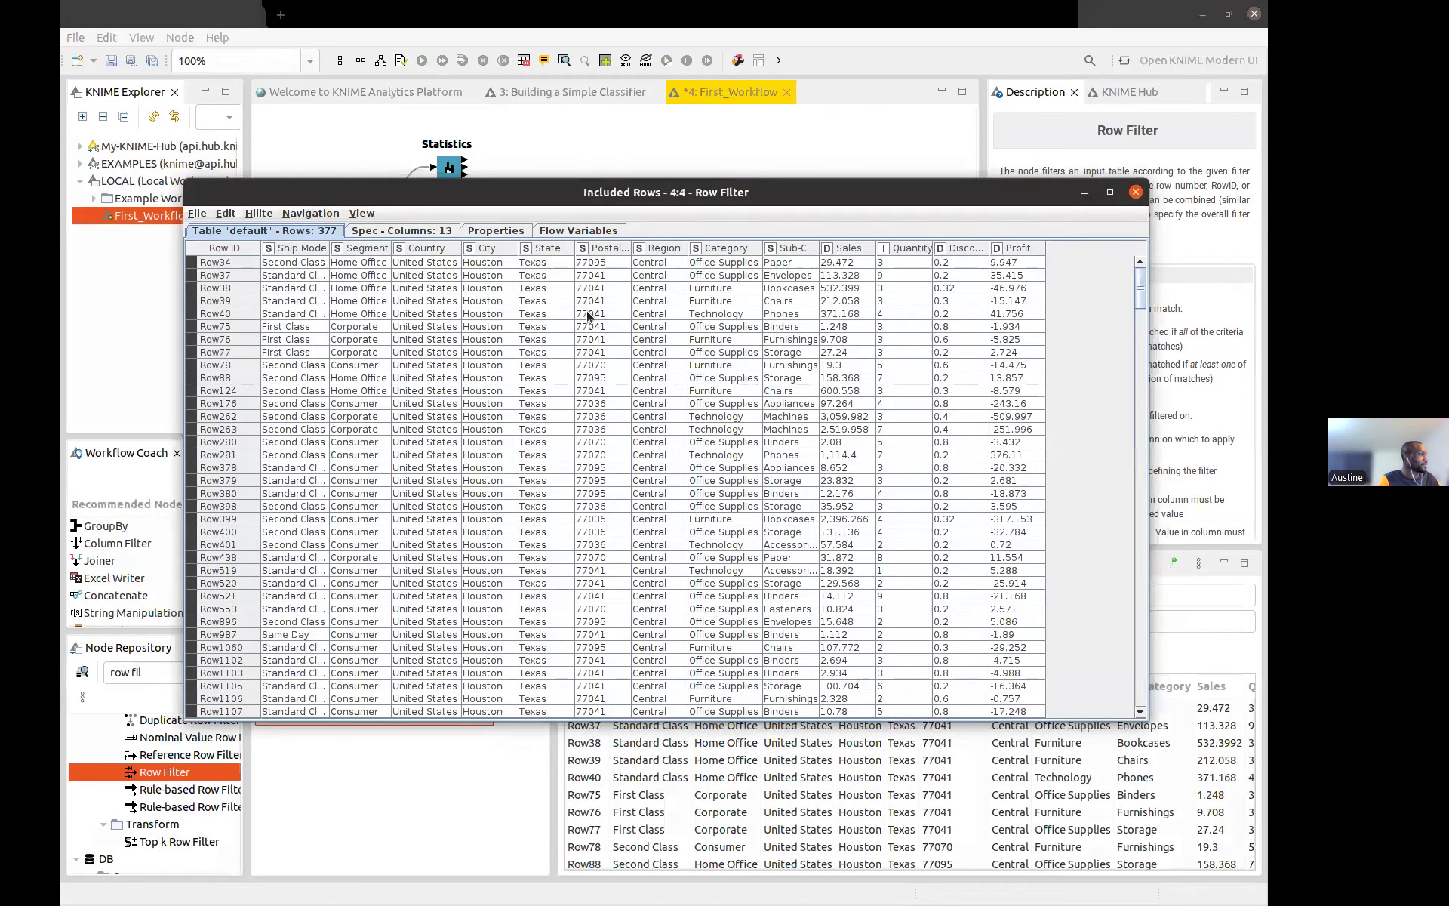
scroll(492, 353, "down", 15)
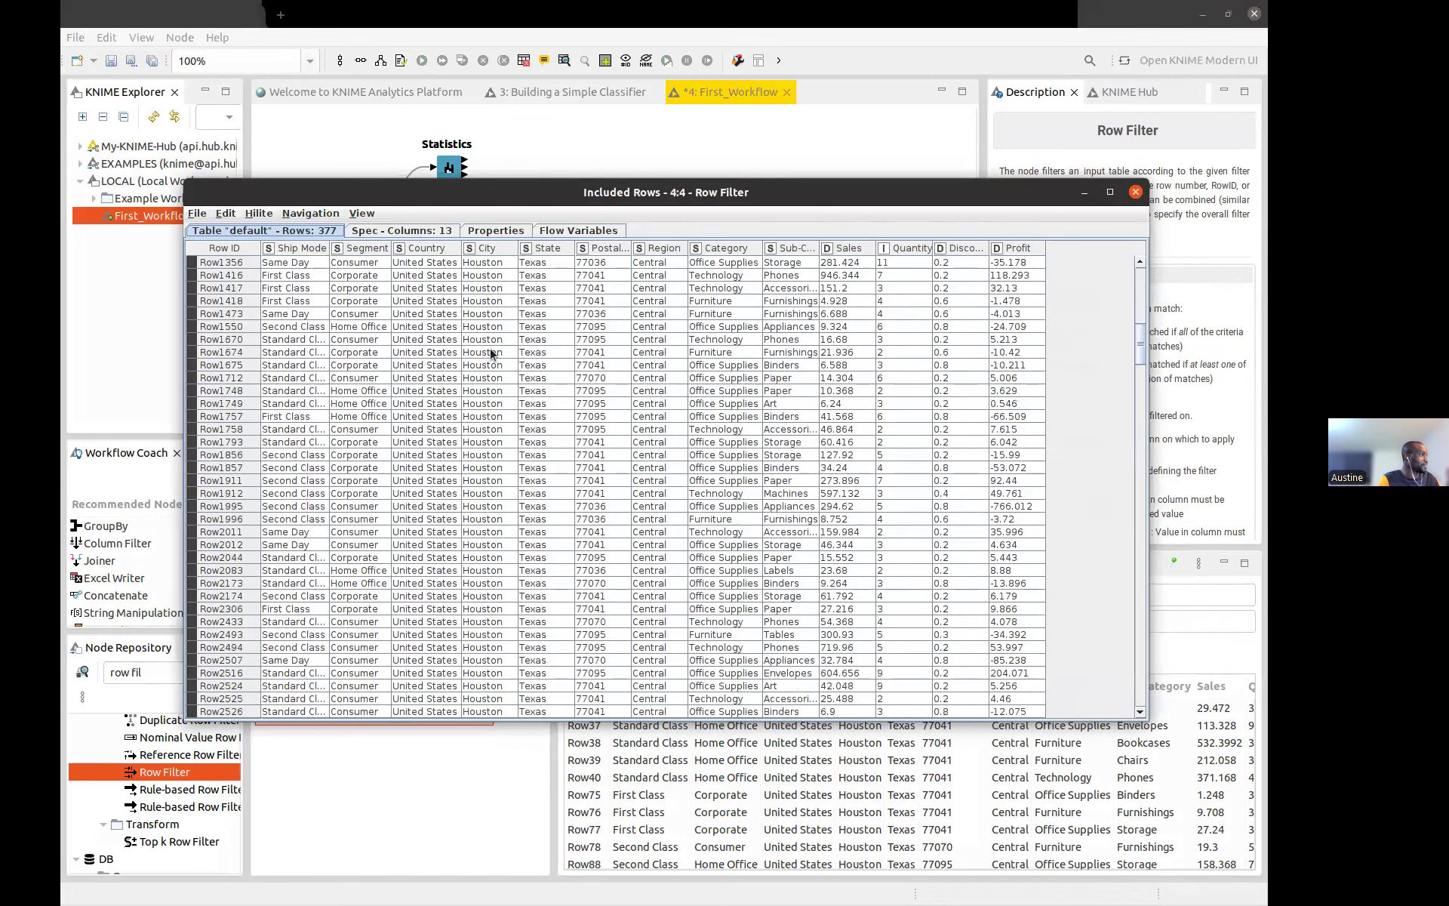
scroll(491, 353, "down", 20)
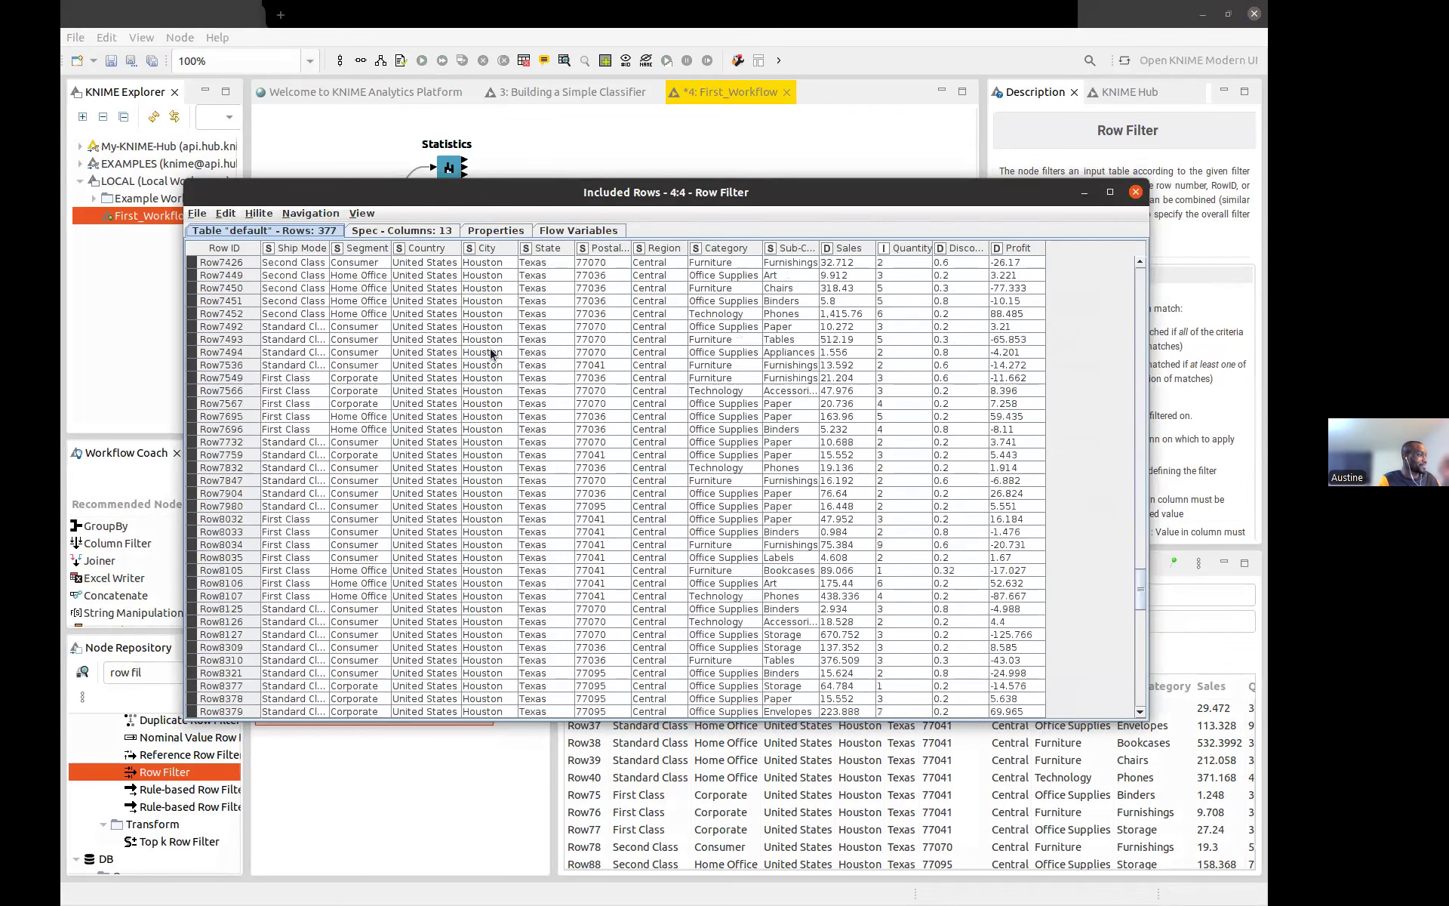
scroll(490, 353, "down", 10)
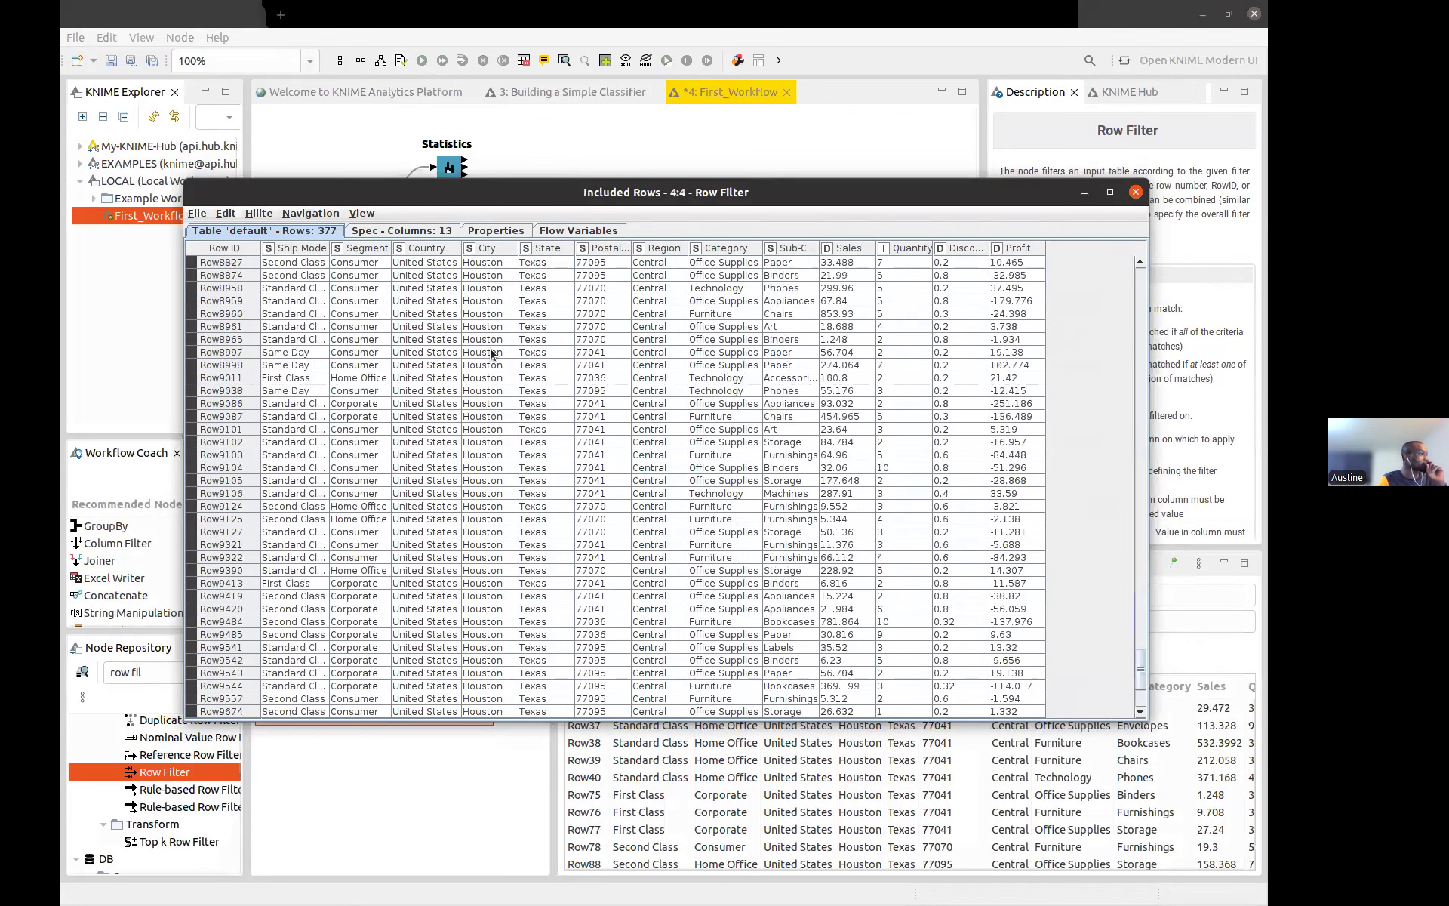
left_click(1136, 191)
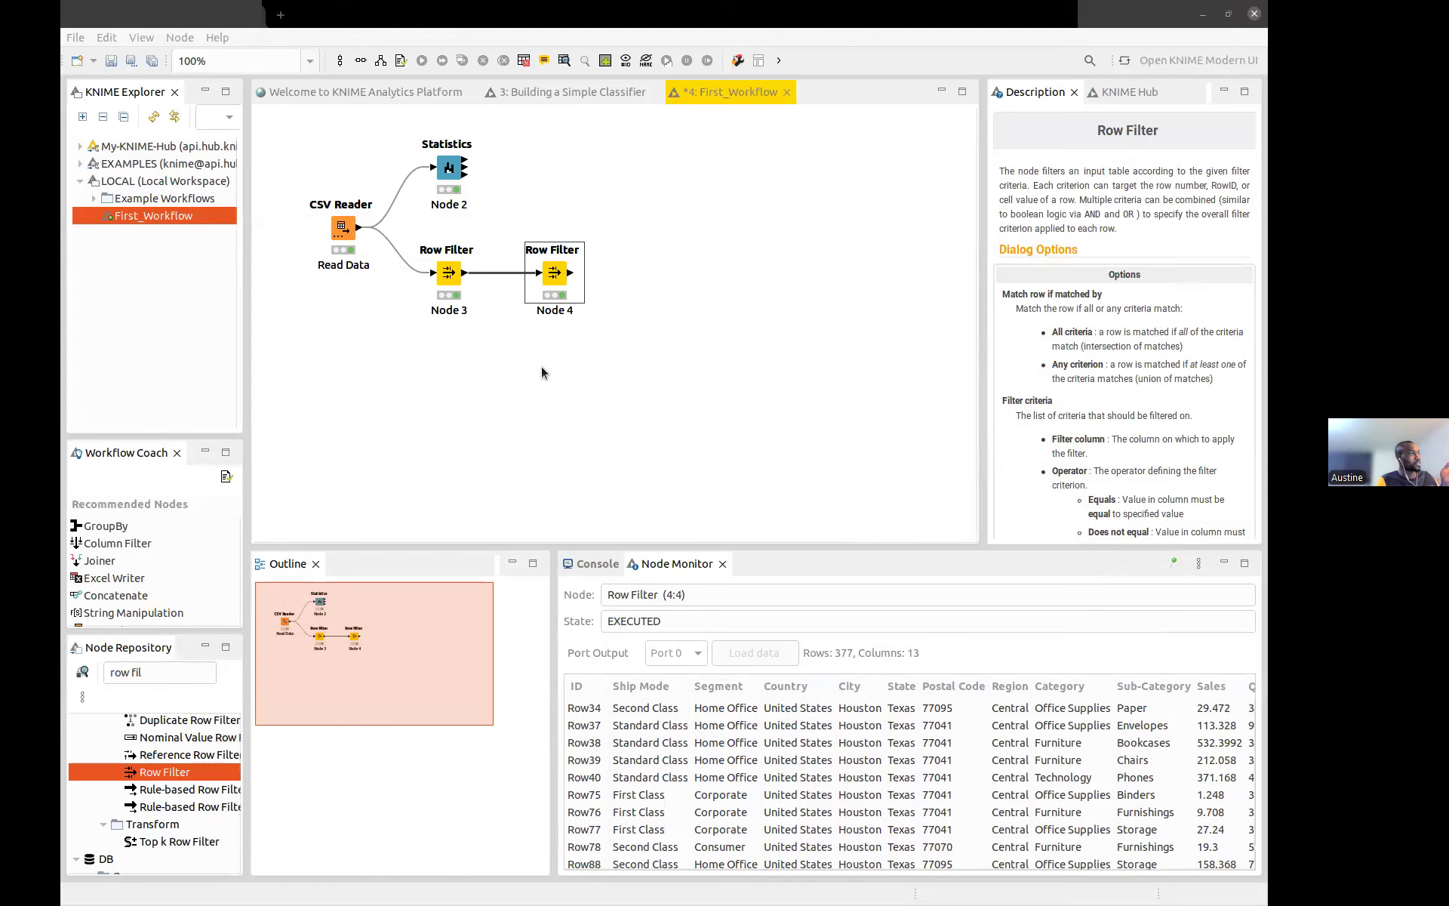
Widen the node list and read the descriptions of the Rule-based Row Filter, its Dictionary variant and the Reference Row Filter
left_click(445, 371)
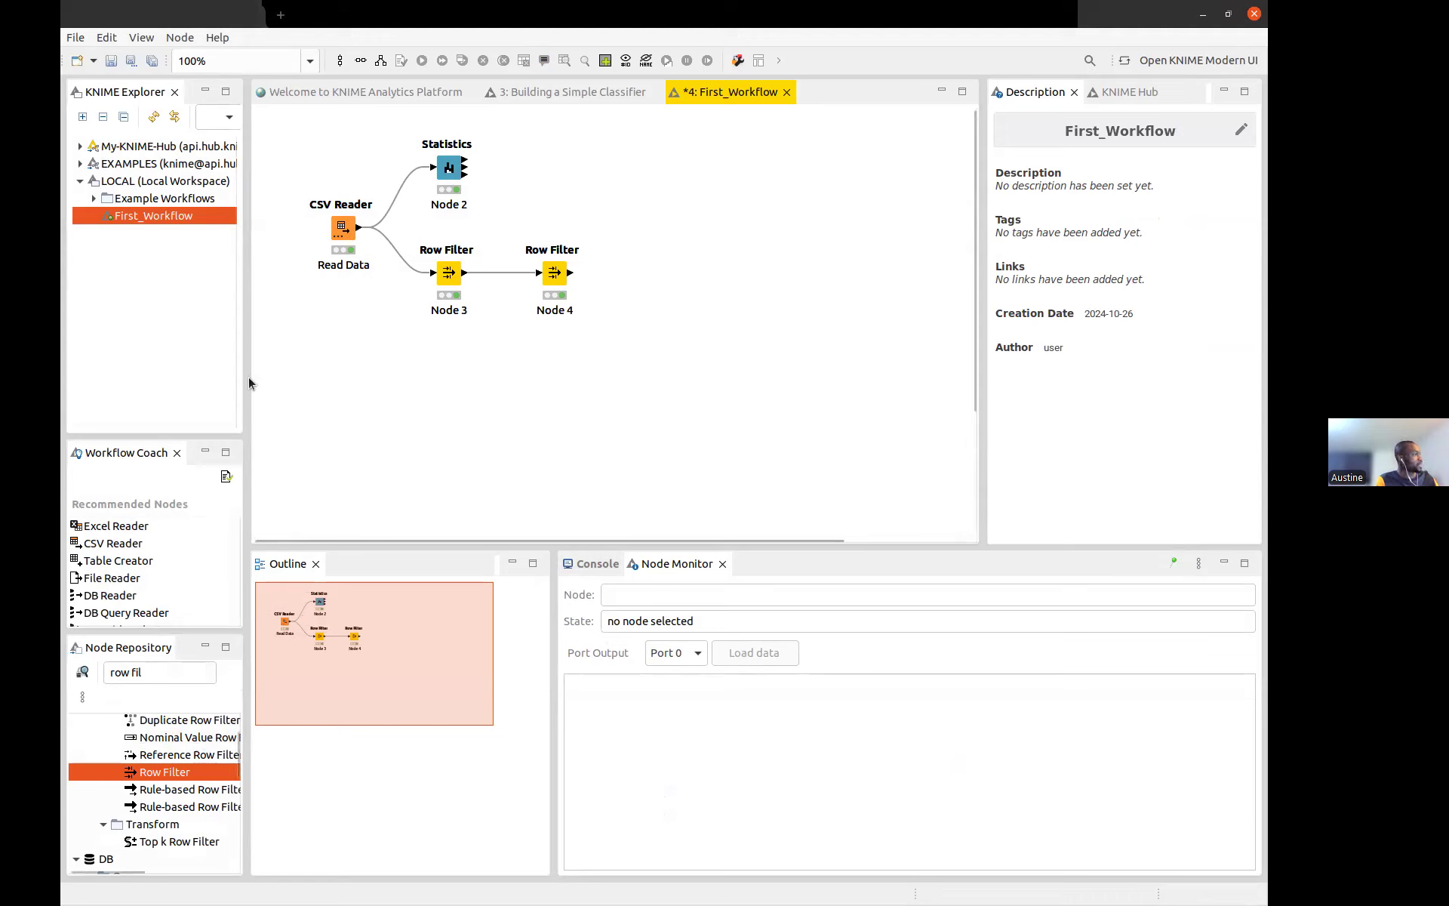
left_click_drag(246, 364, 364, 361)
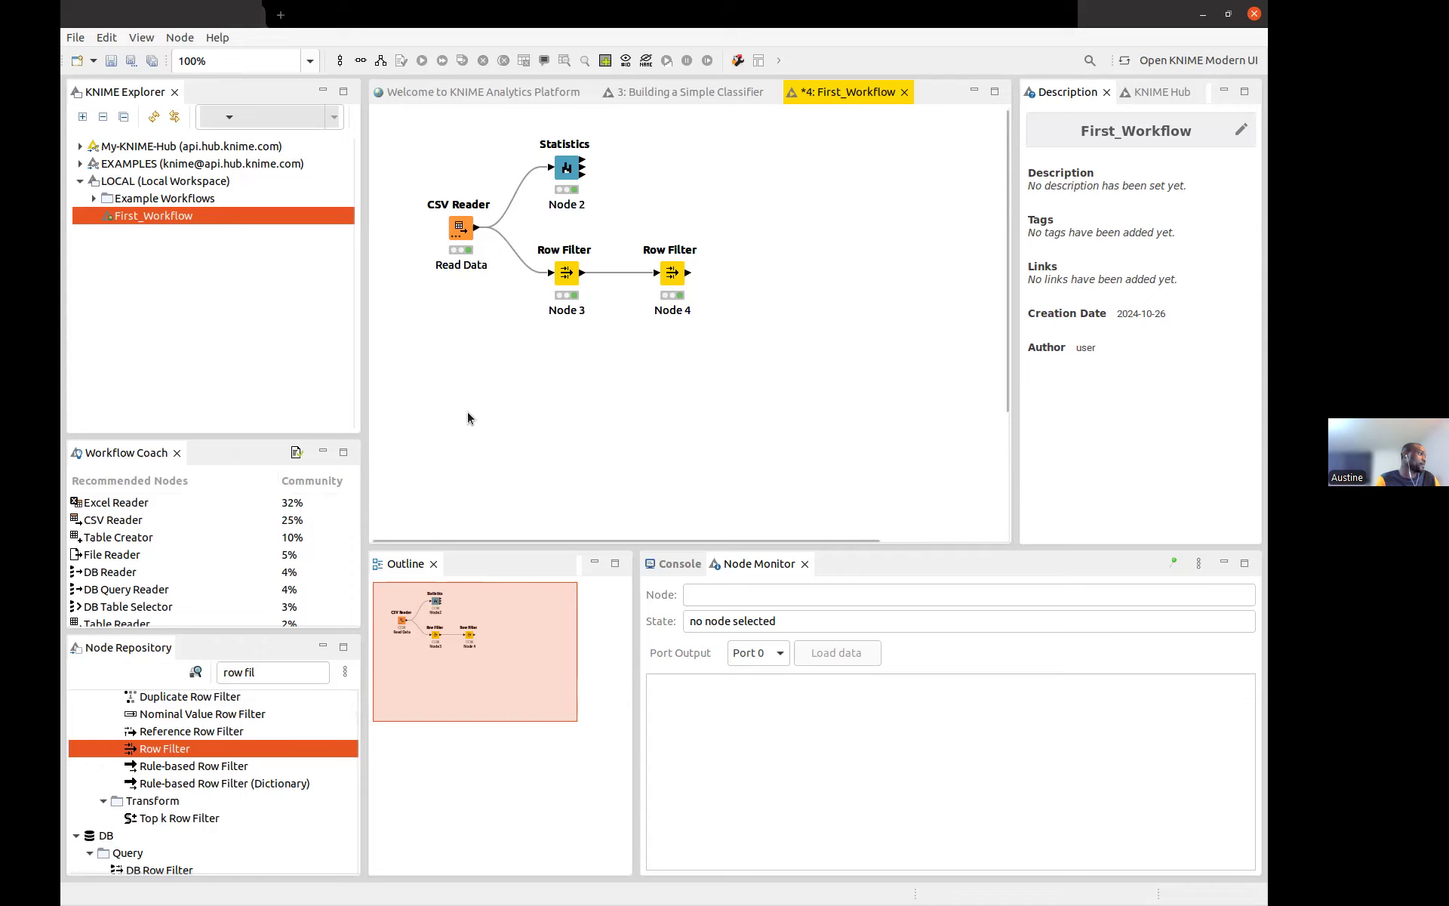
left_click(211, 766)
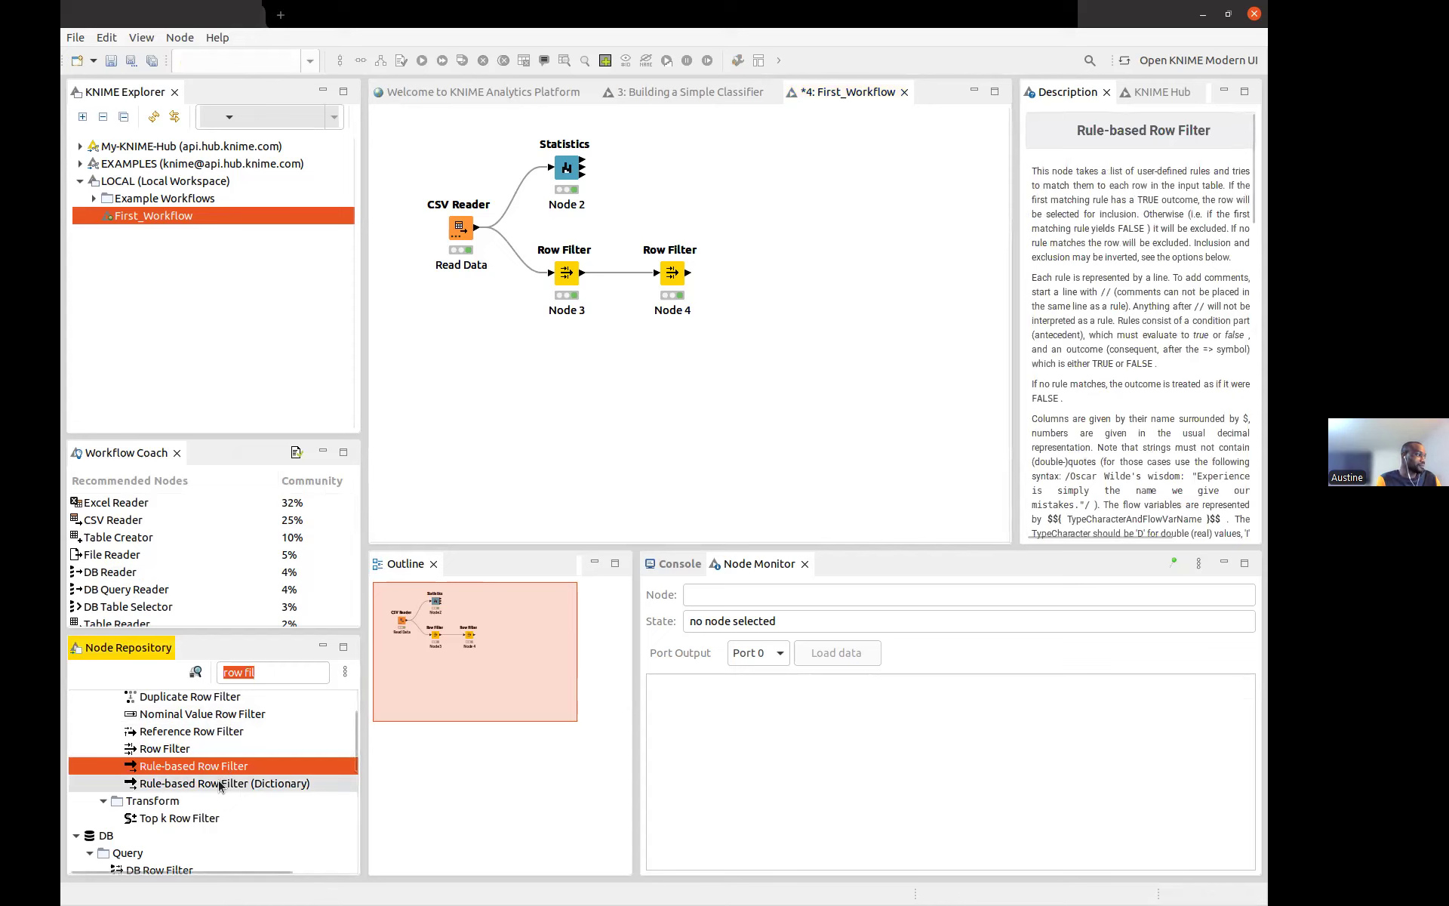
left_click(221, 785)
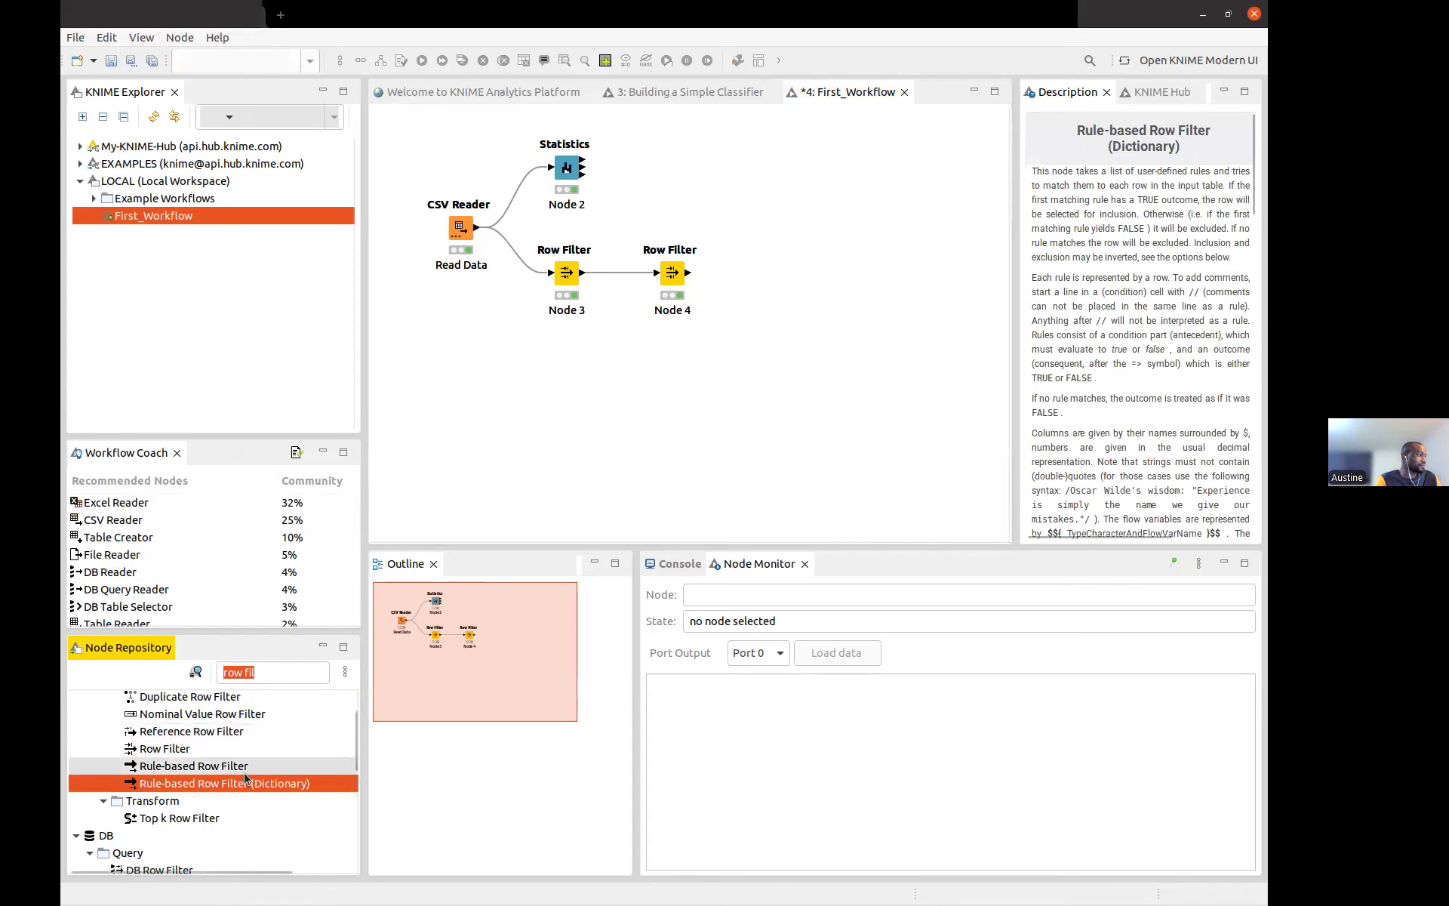
left_click(230, 731)
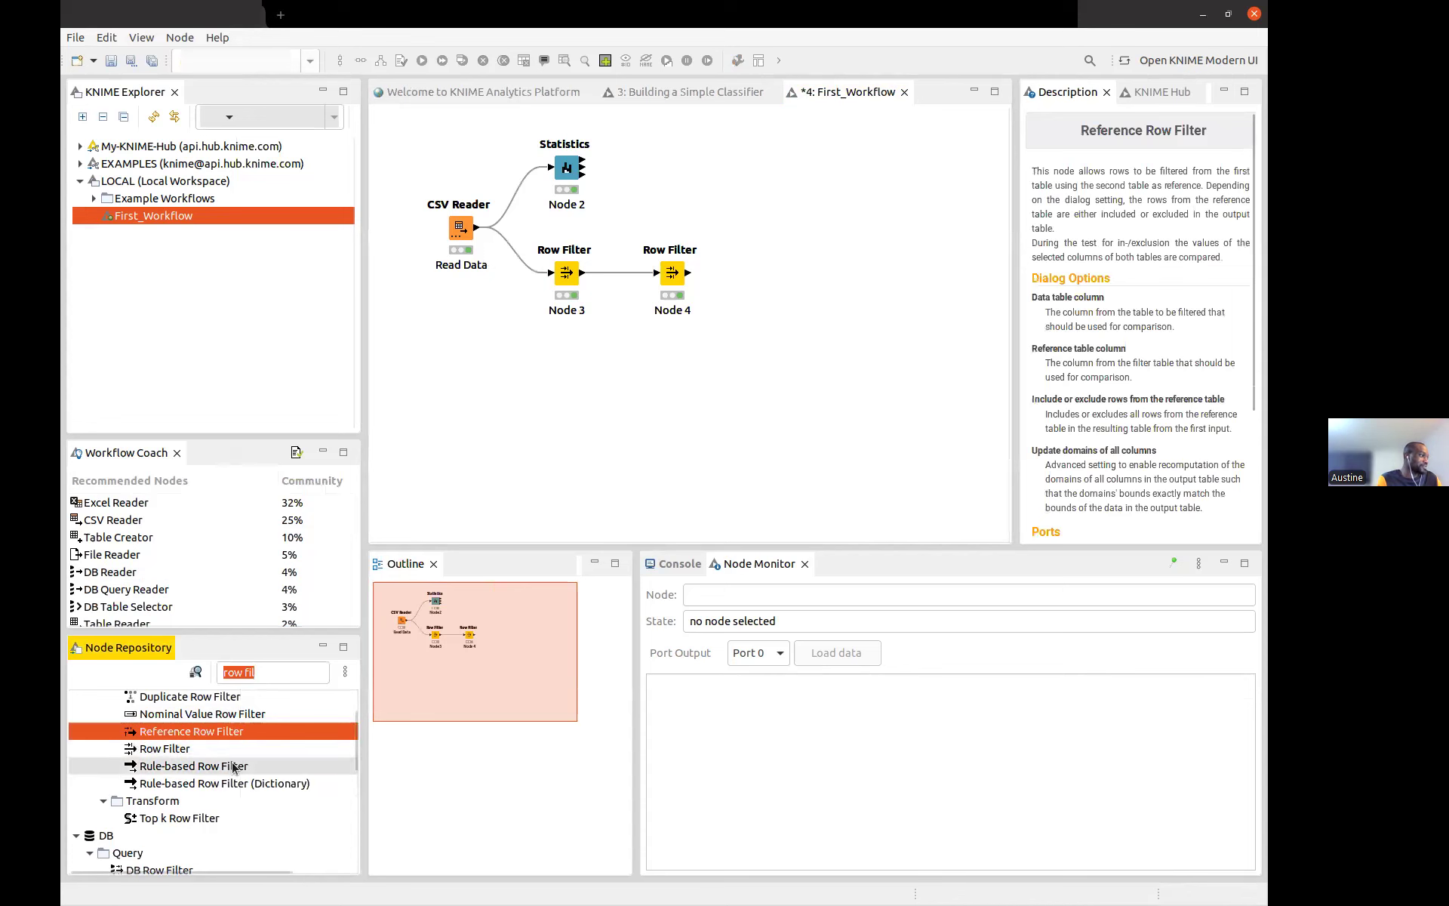
Add a Rule-based Row Filter node fed by the CSV Reader's output and align it below the first Row Filter
left_click(216, 766)
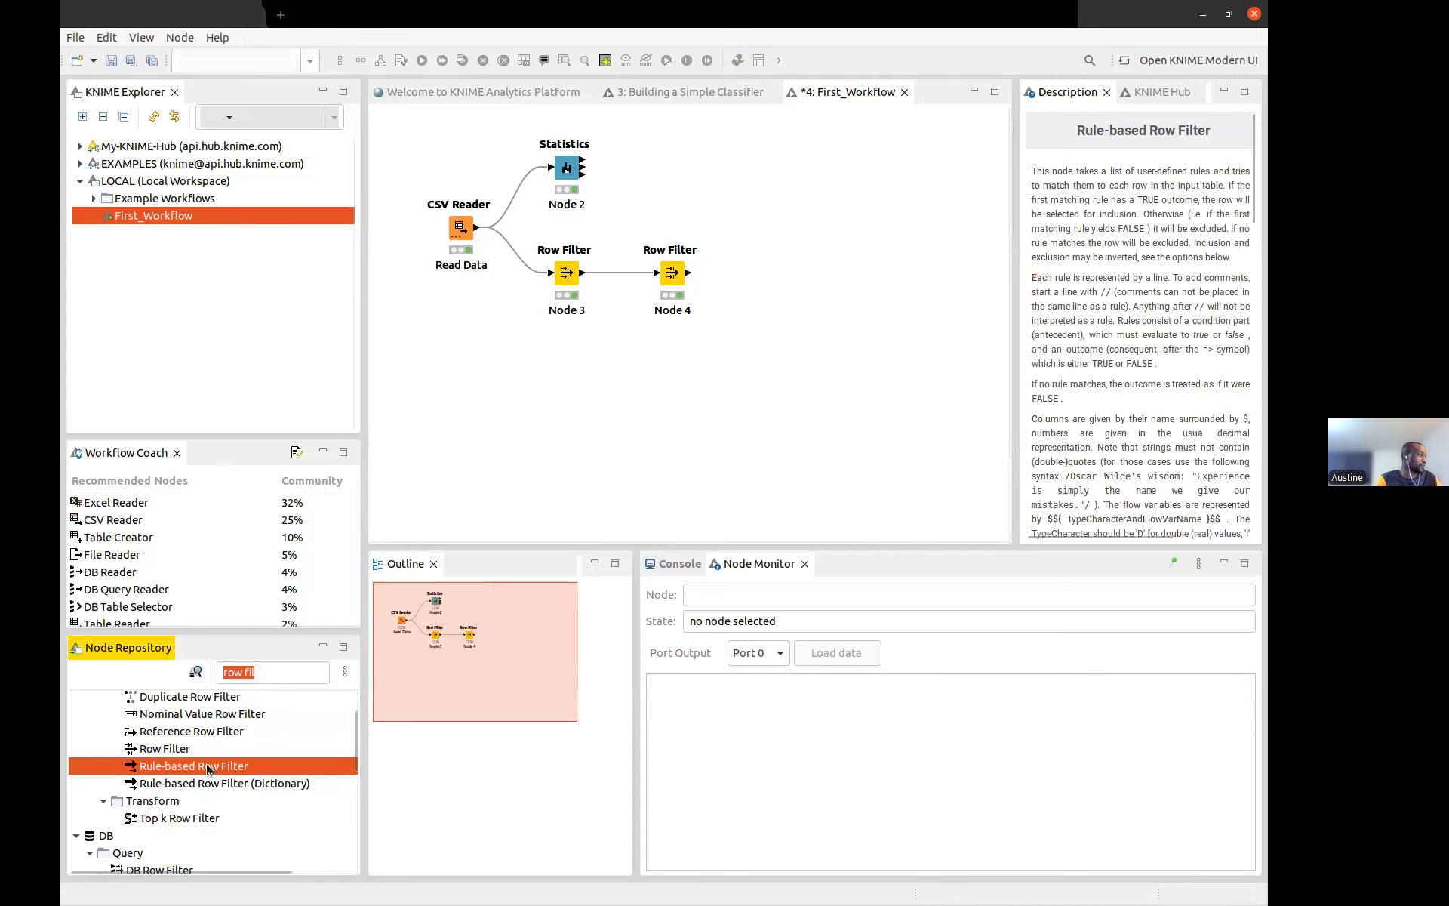
left_click_drag(217, 766, 600, 381)
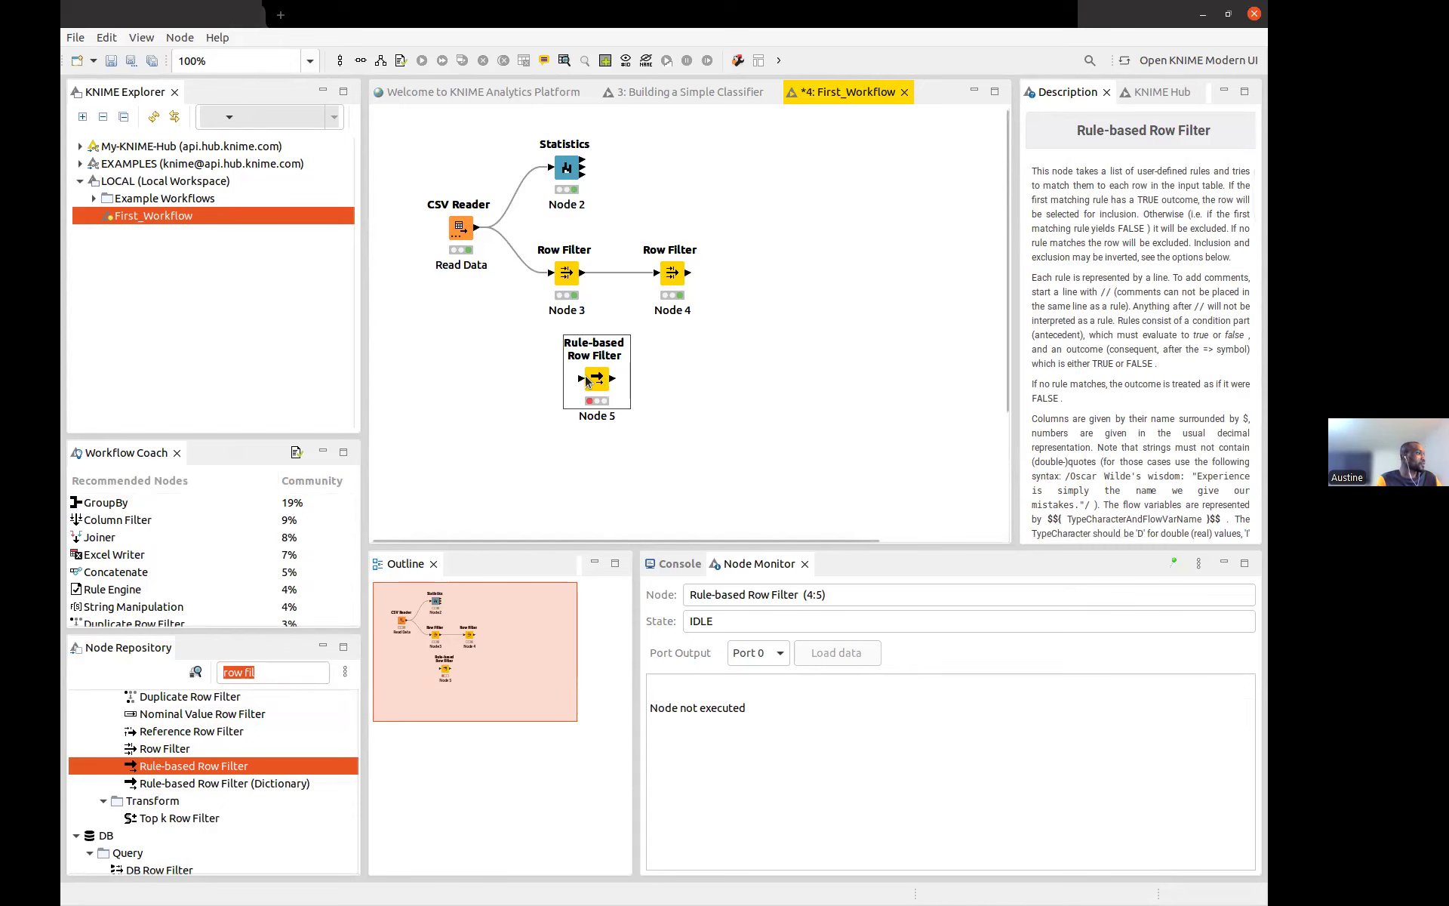
left_click_drag(476, 229, 588, 384)
left_click(567, 388)
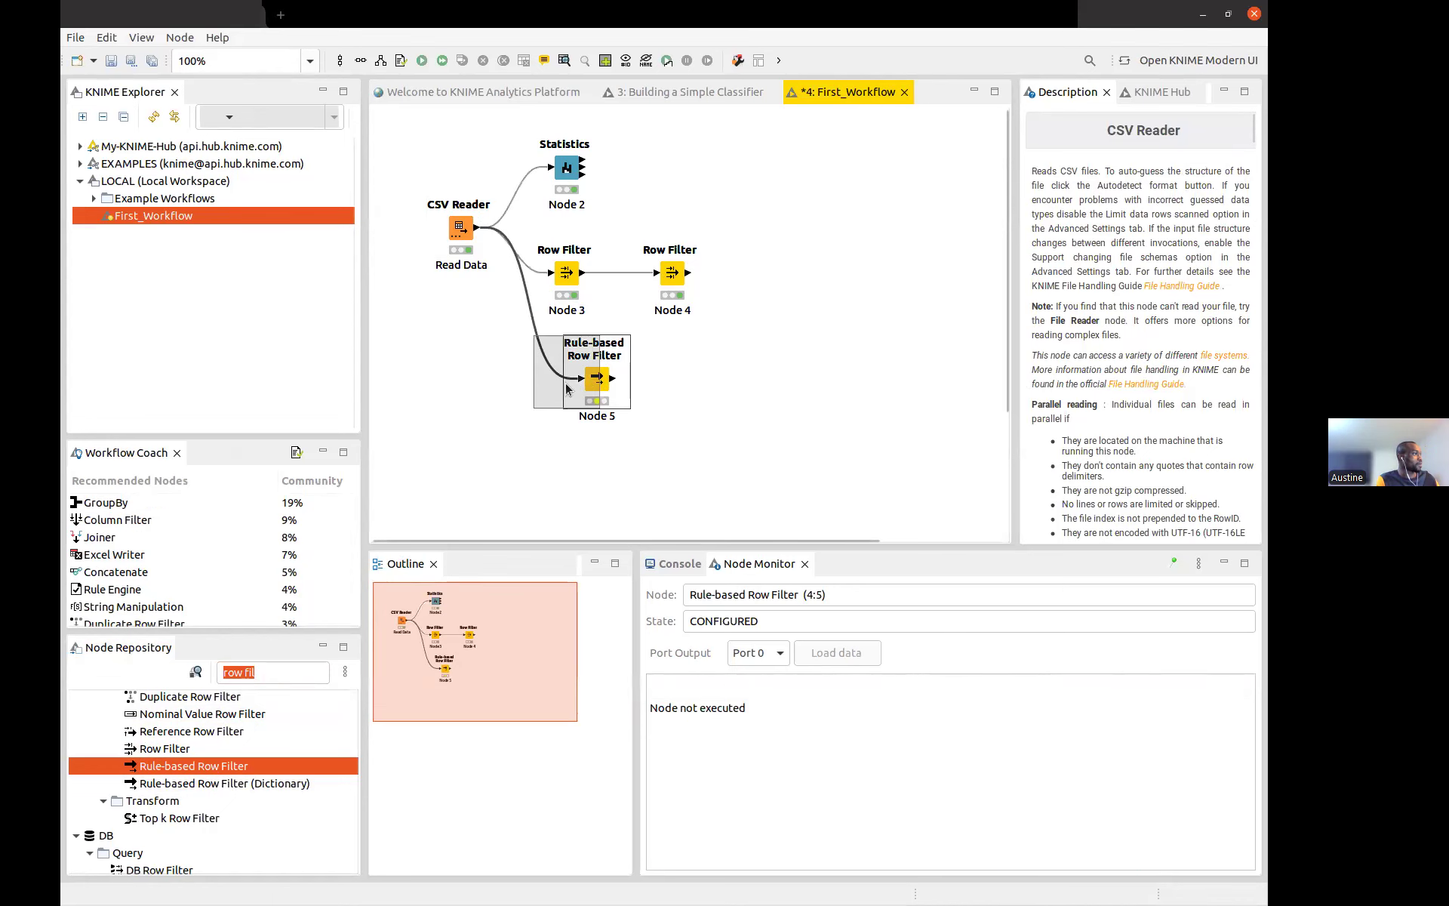
left_click(751, 403)
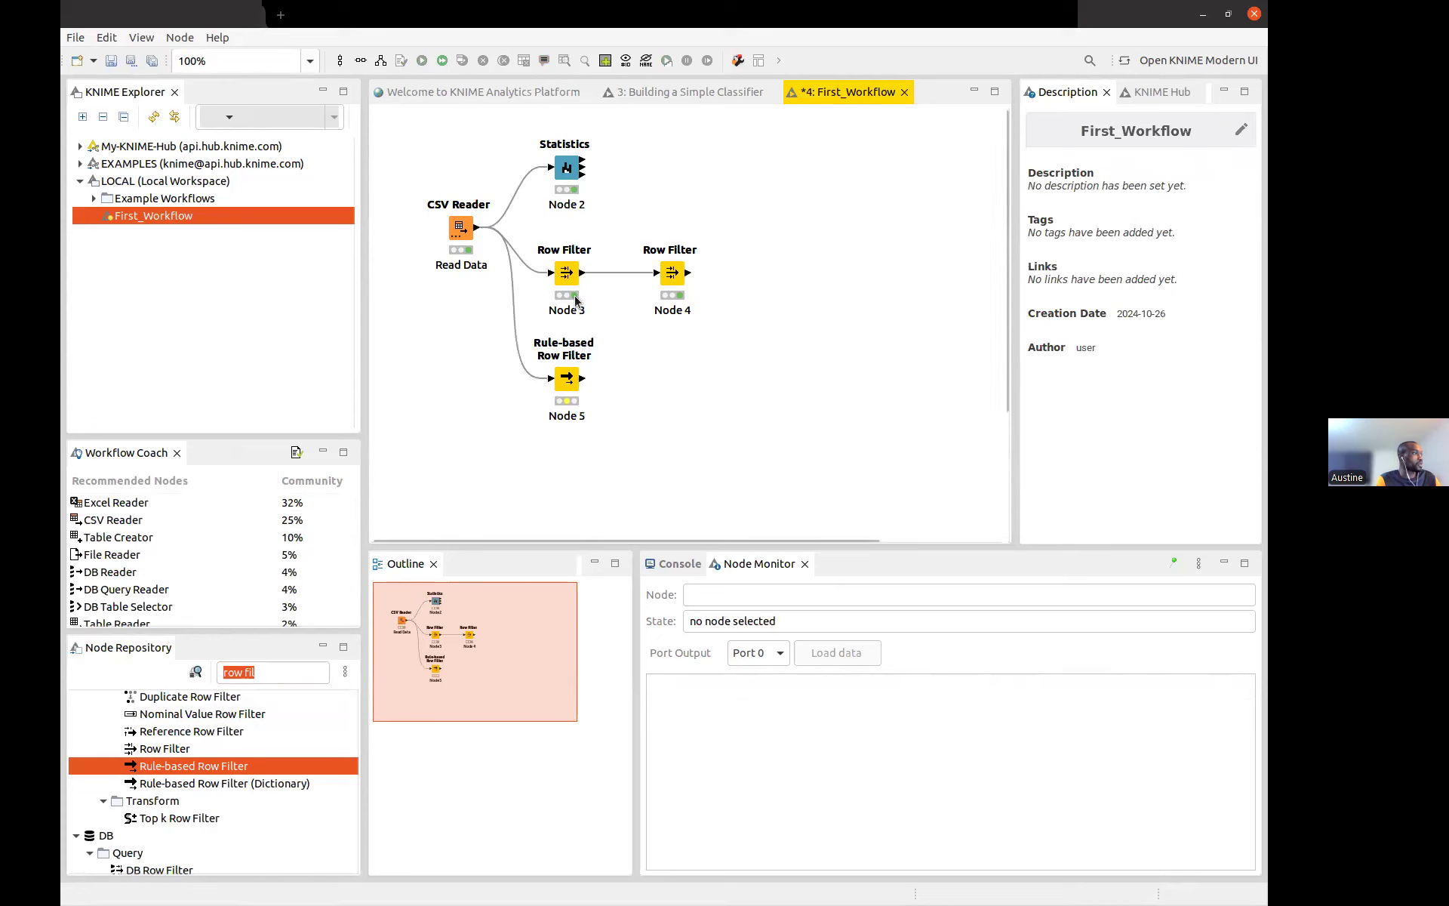
Change the label under the Statistics node to "Summary"
double_click(577, 203)
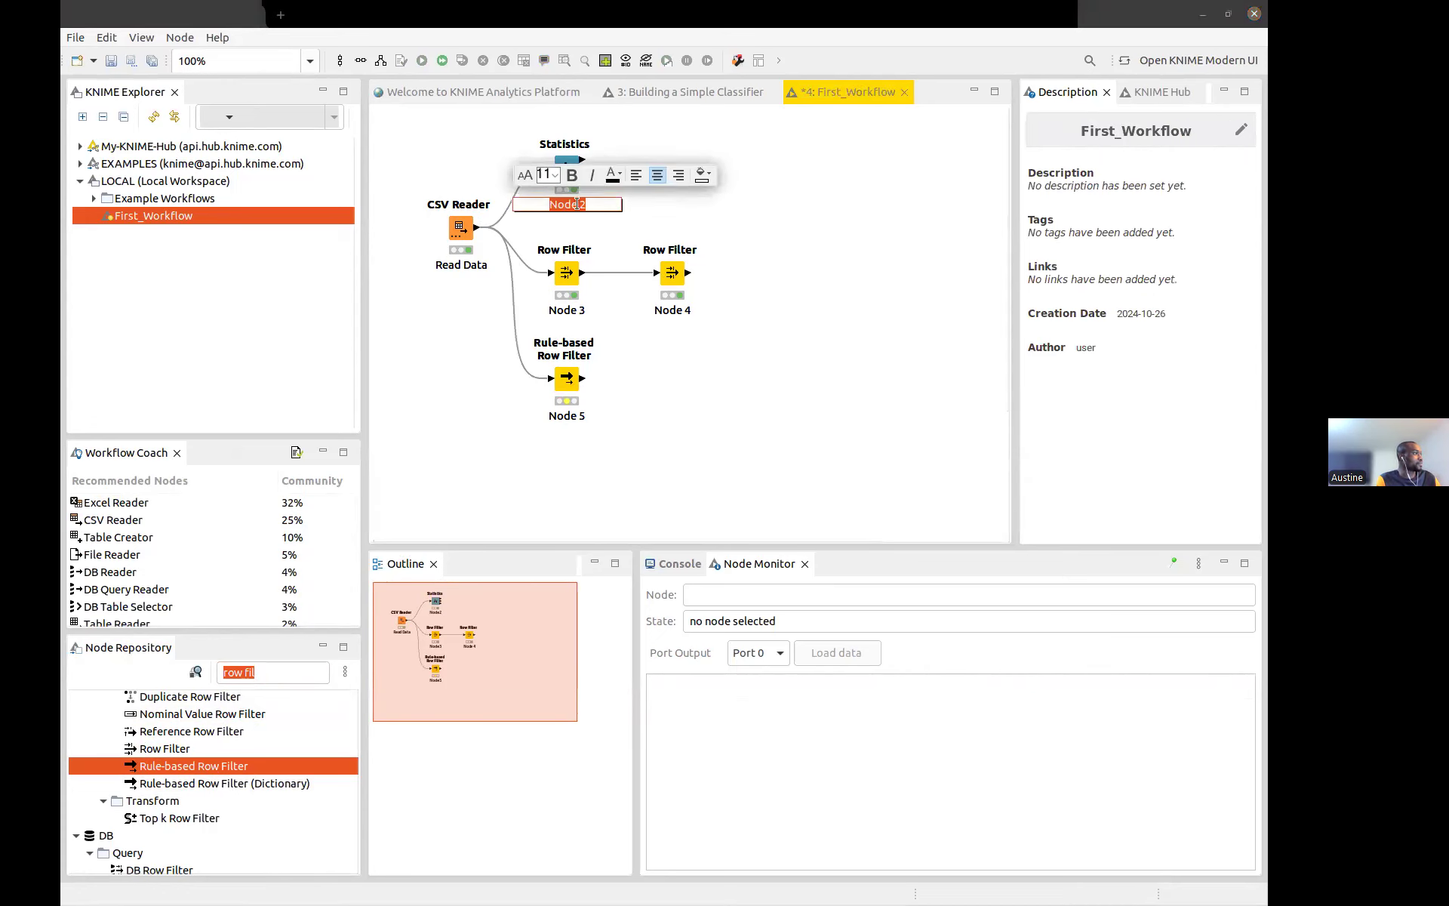
type("Summary")
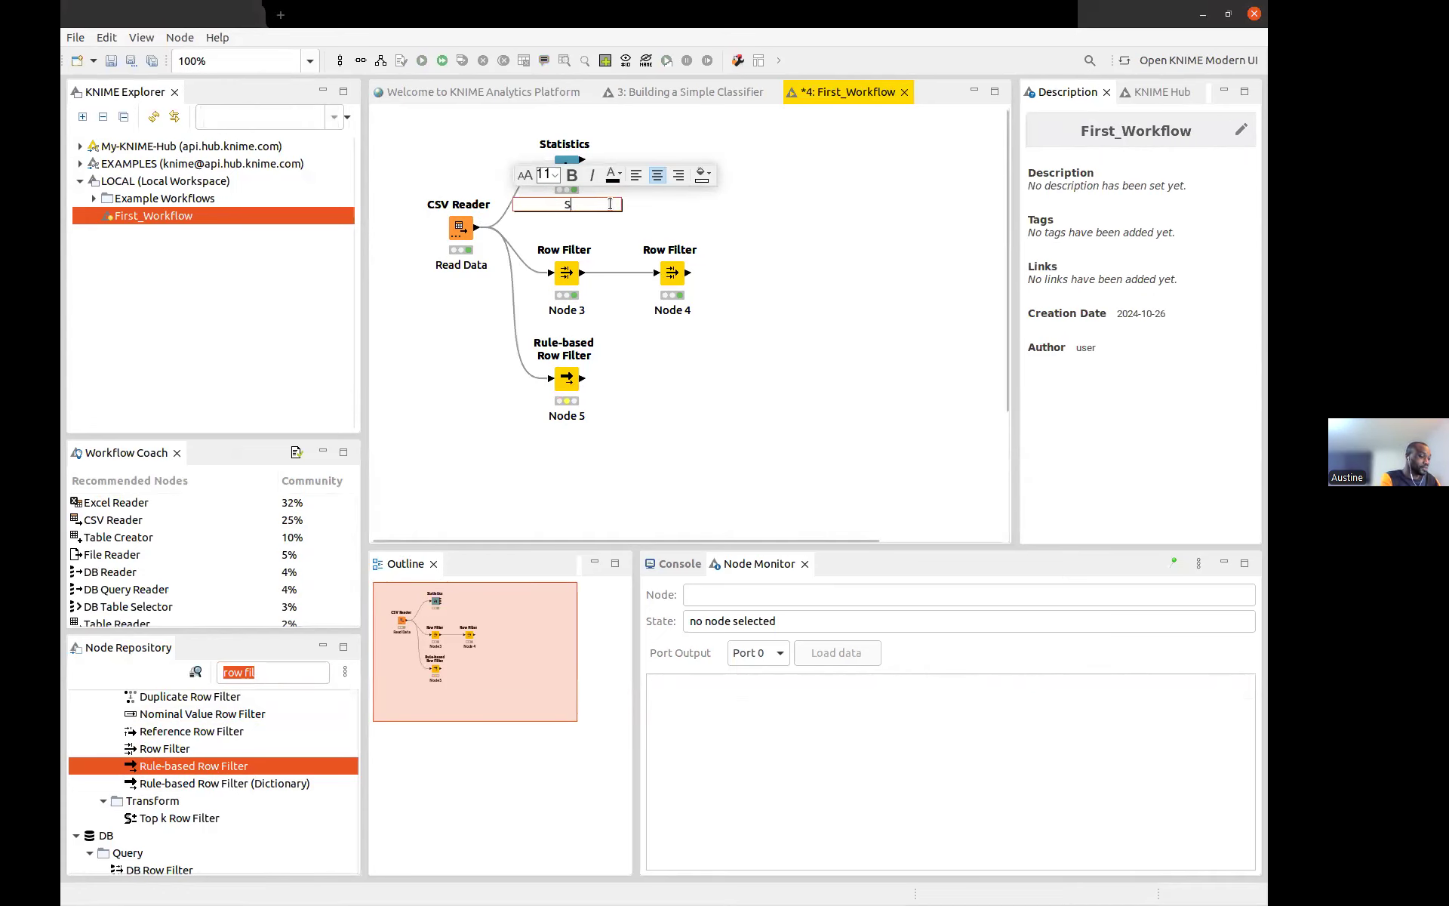
left_click(687, 367)
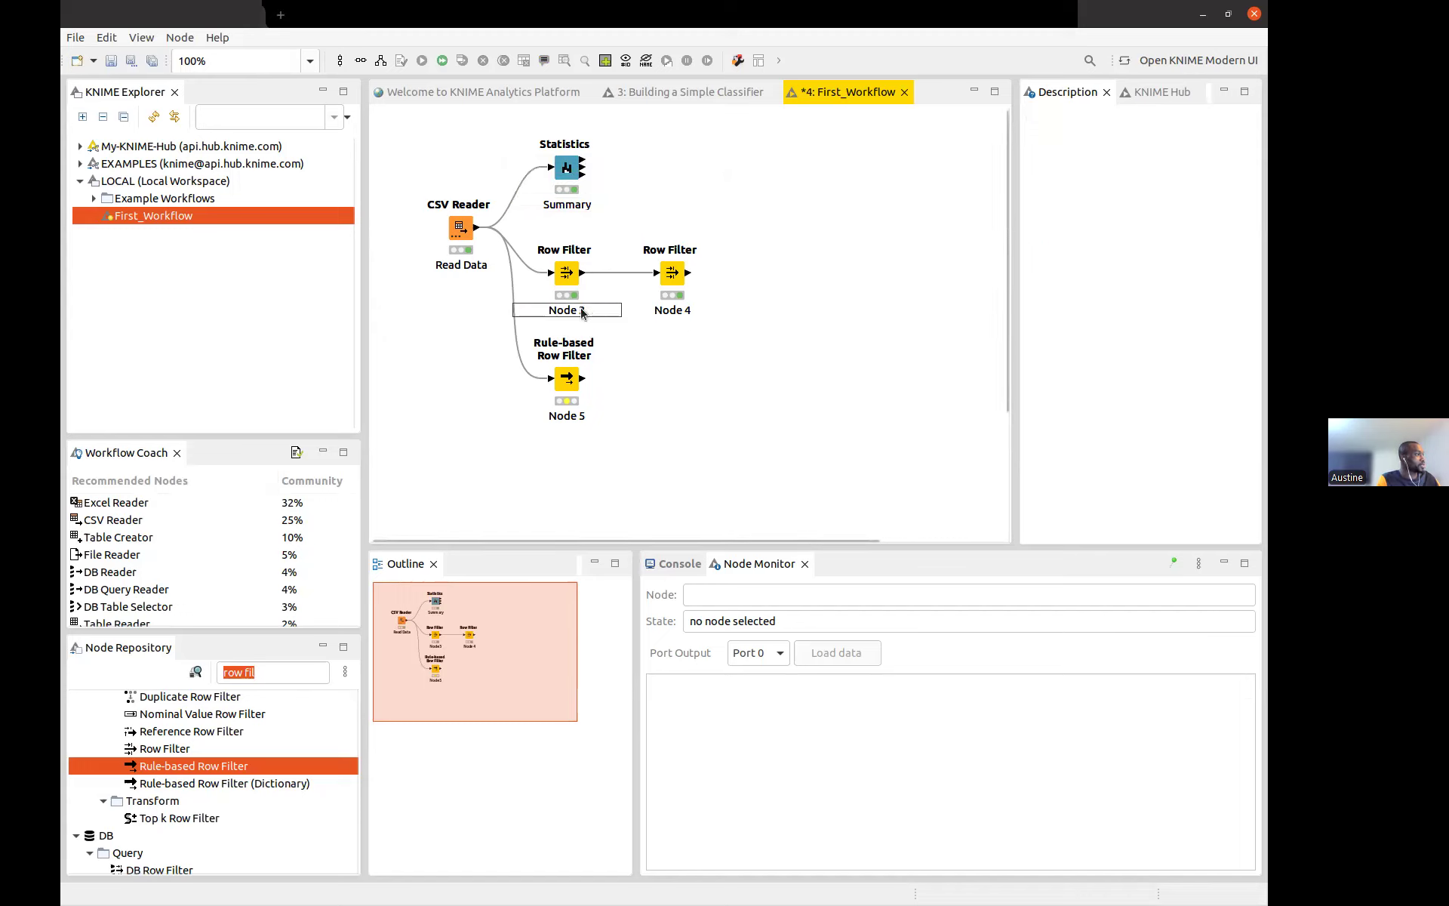
Change the label under the first Row Filter node to "Filter State"
double_click(580, 308)
type("Fi")
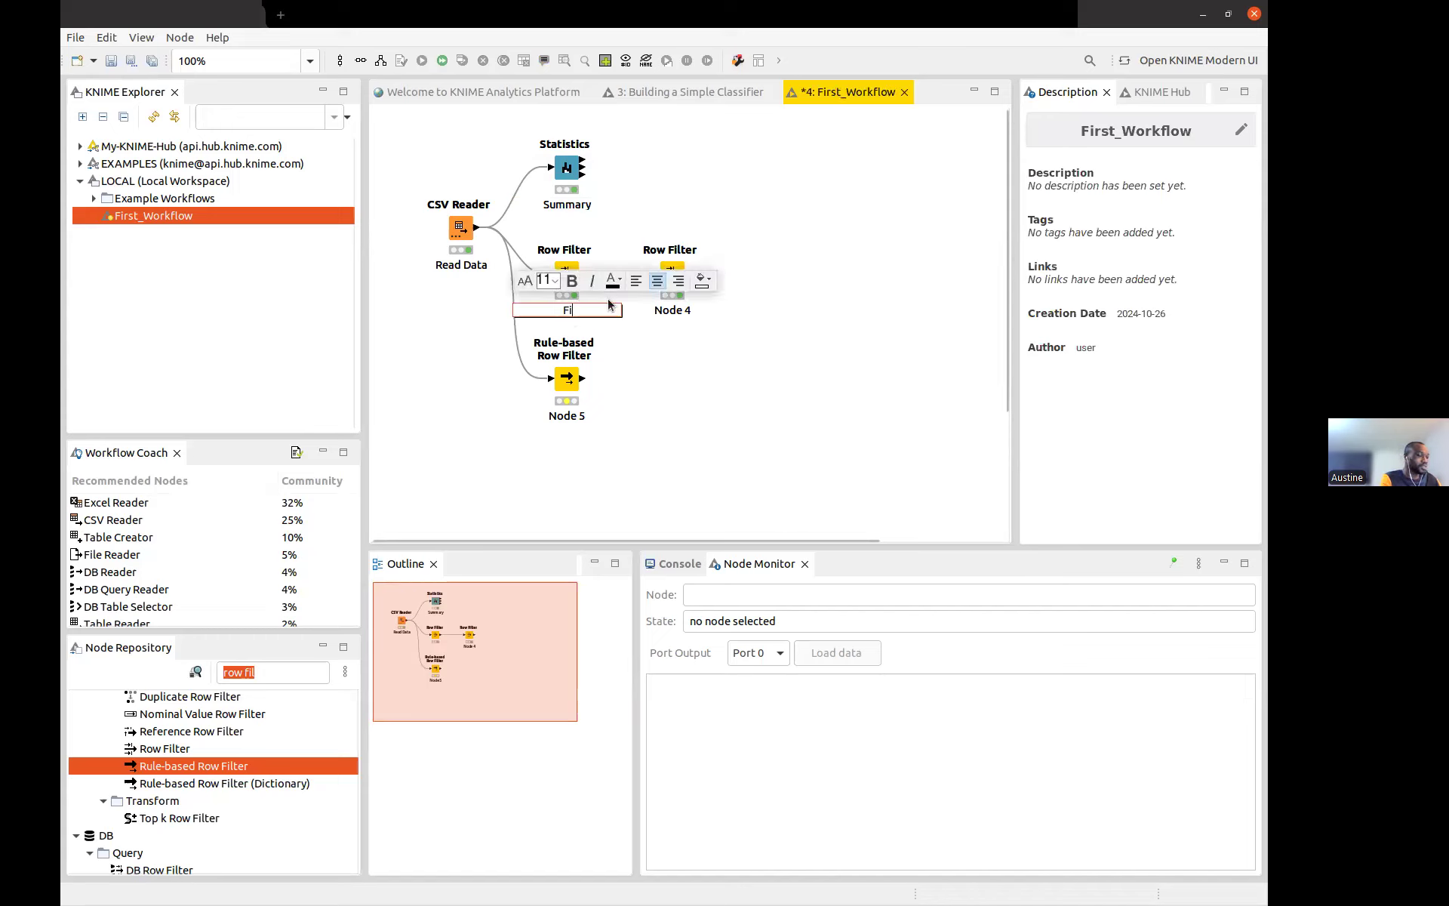
type("lter State")
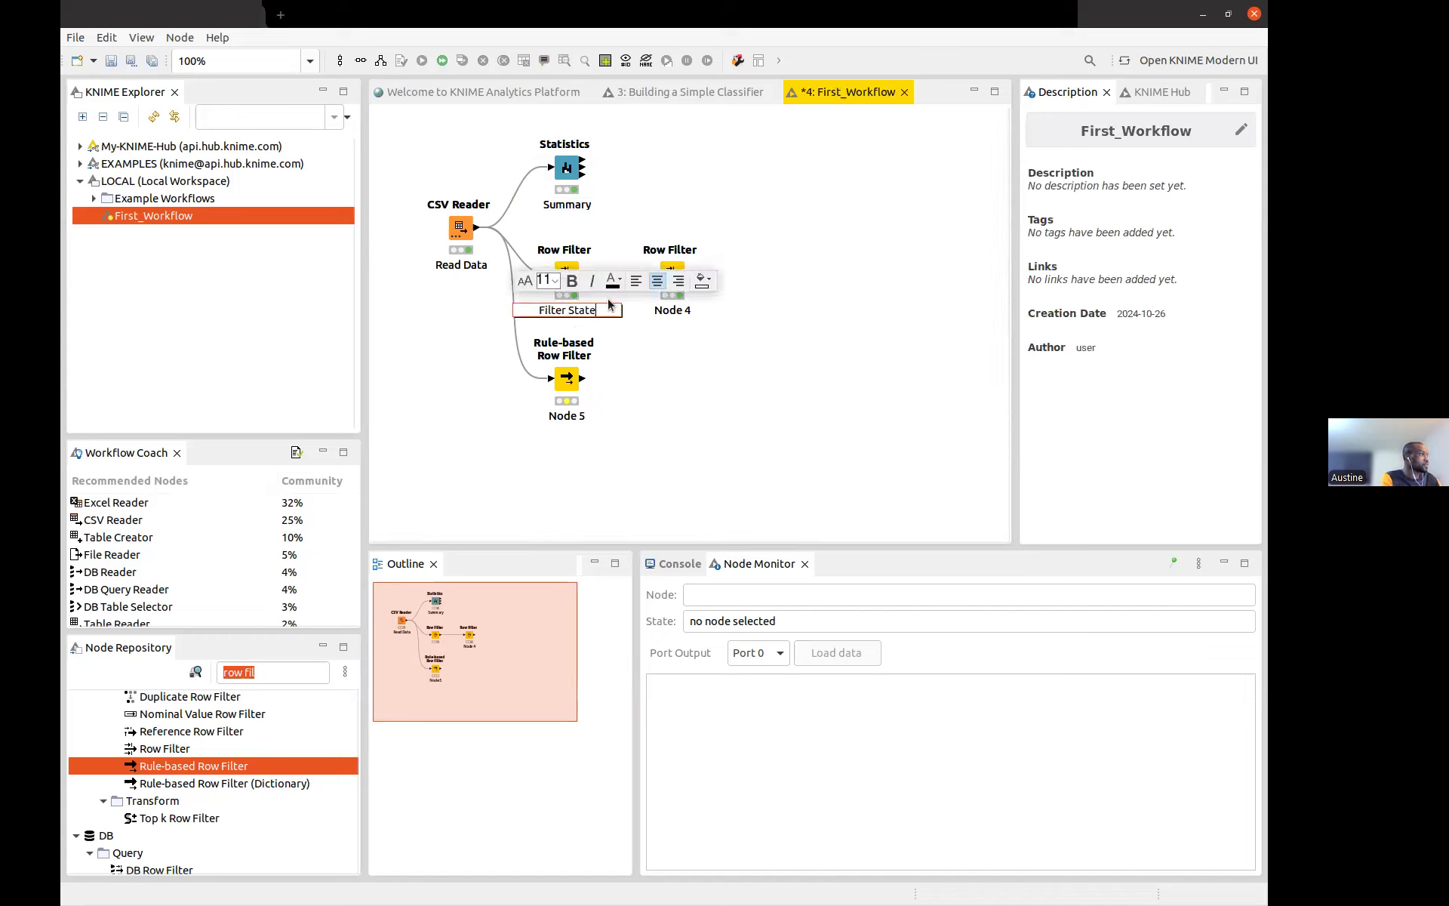
left_click(650, 378)
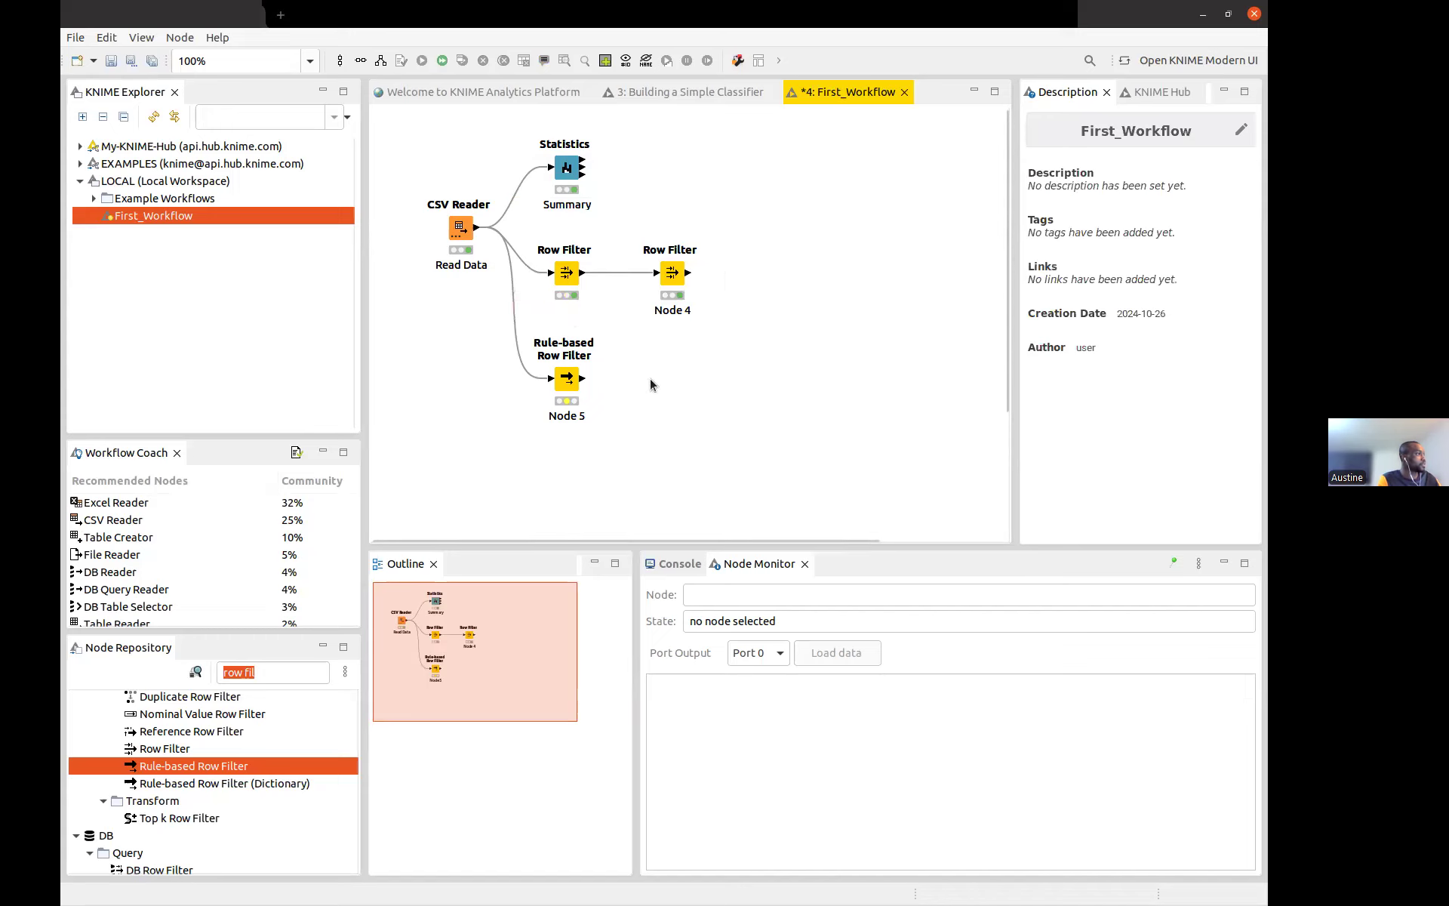
Change the label under the second Row Filter node to "Filter City"
double_click(681, 311)
type("Filt")
type("r")
key("BackSpace")
type("er City")
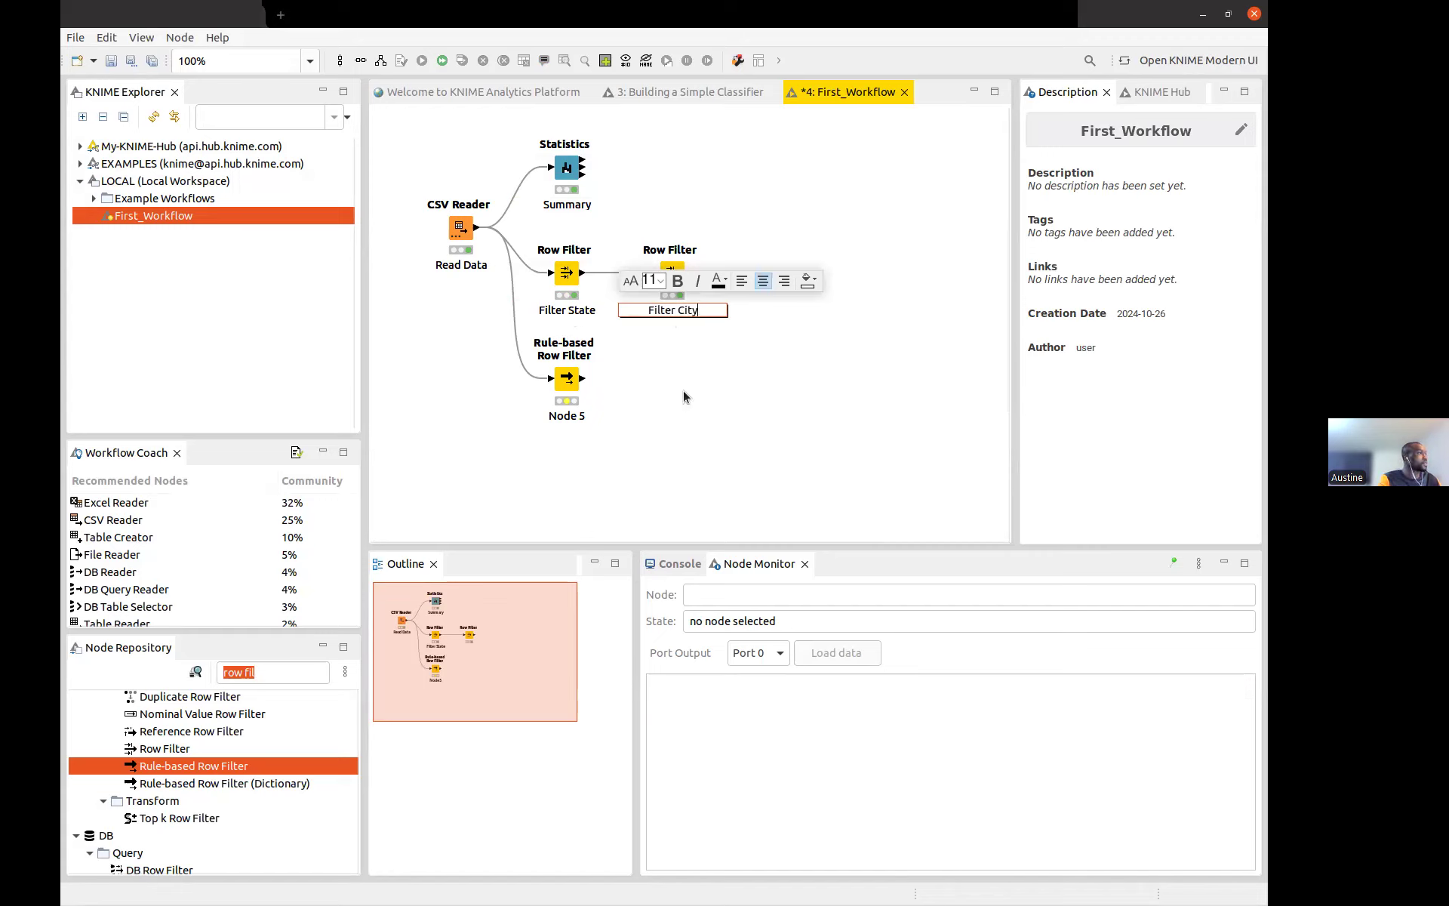
left_click(677, 428)
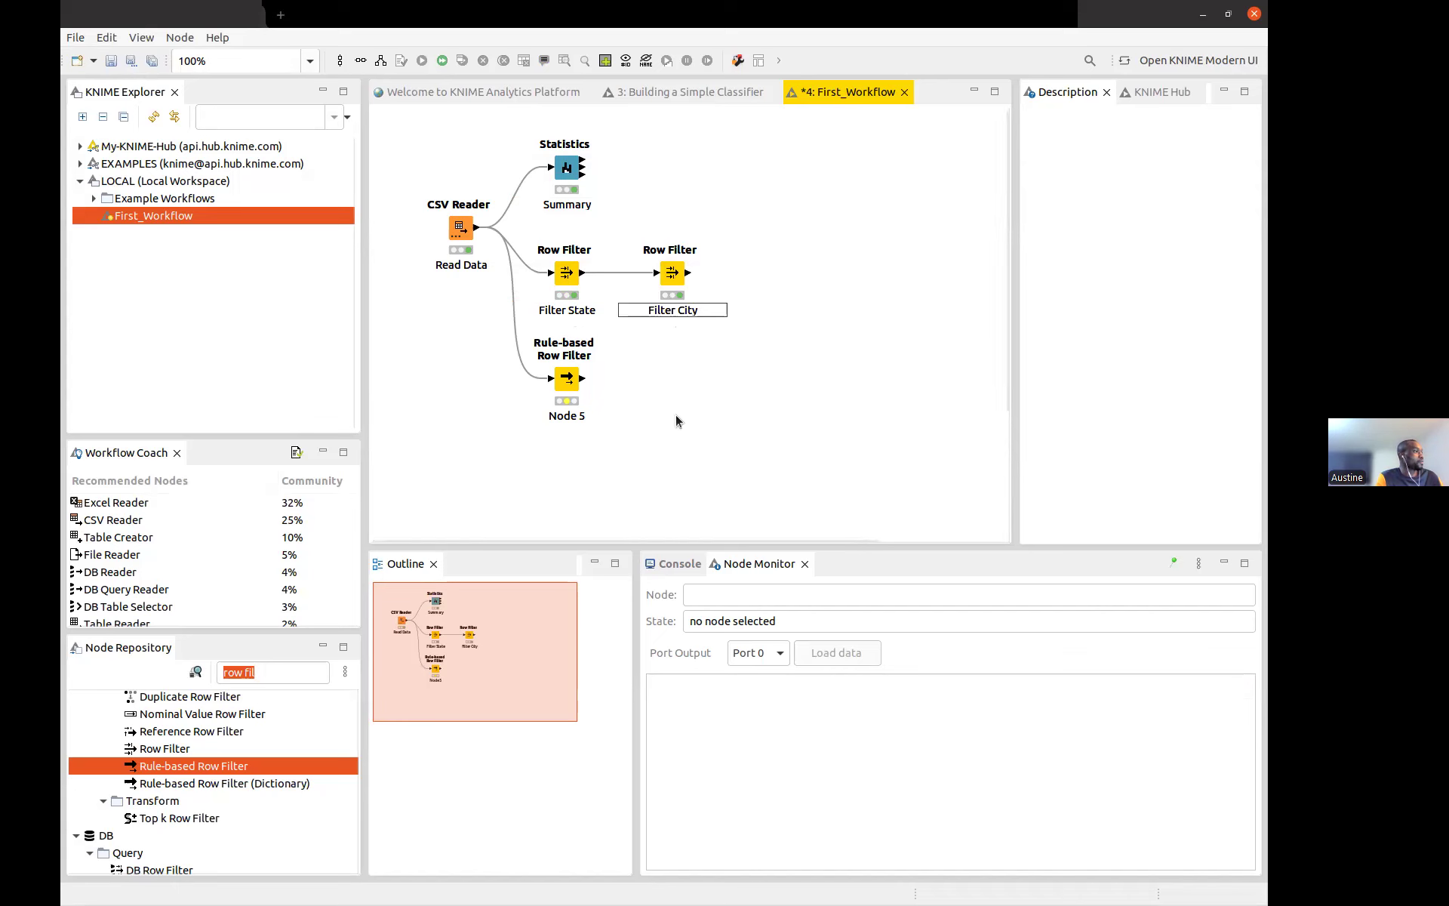
Examine the Rule-based Row Filter's rule editor, close it without changes, and skim the node's description
double_click(565, 380)
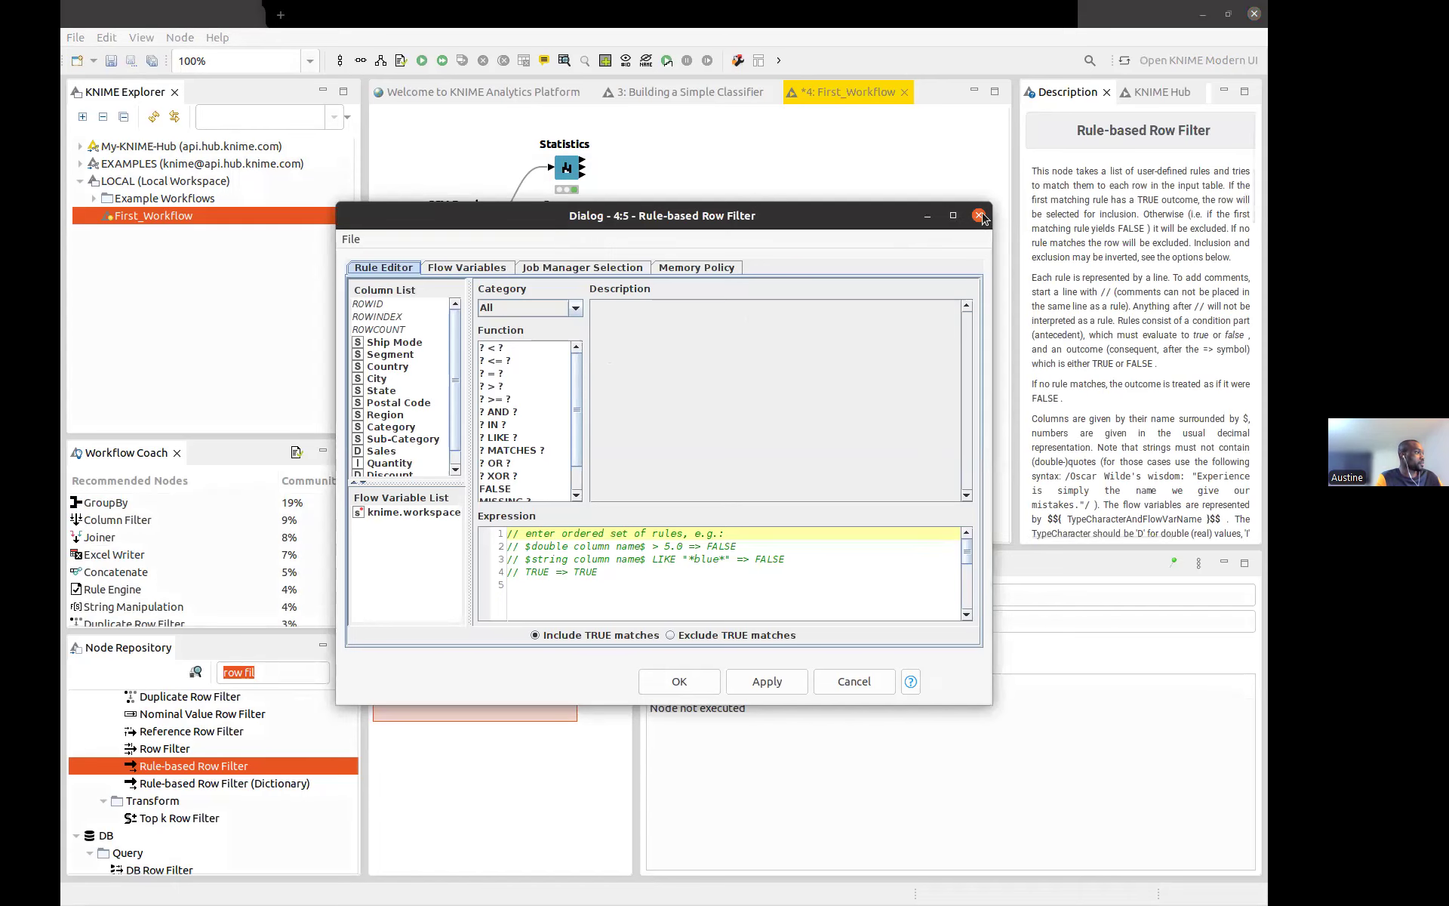
left_click(978, 217)
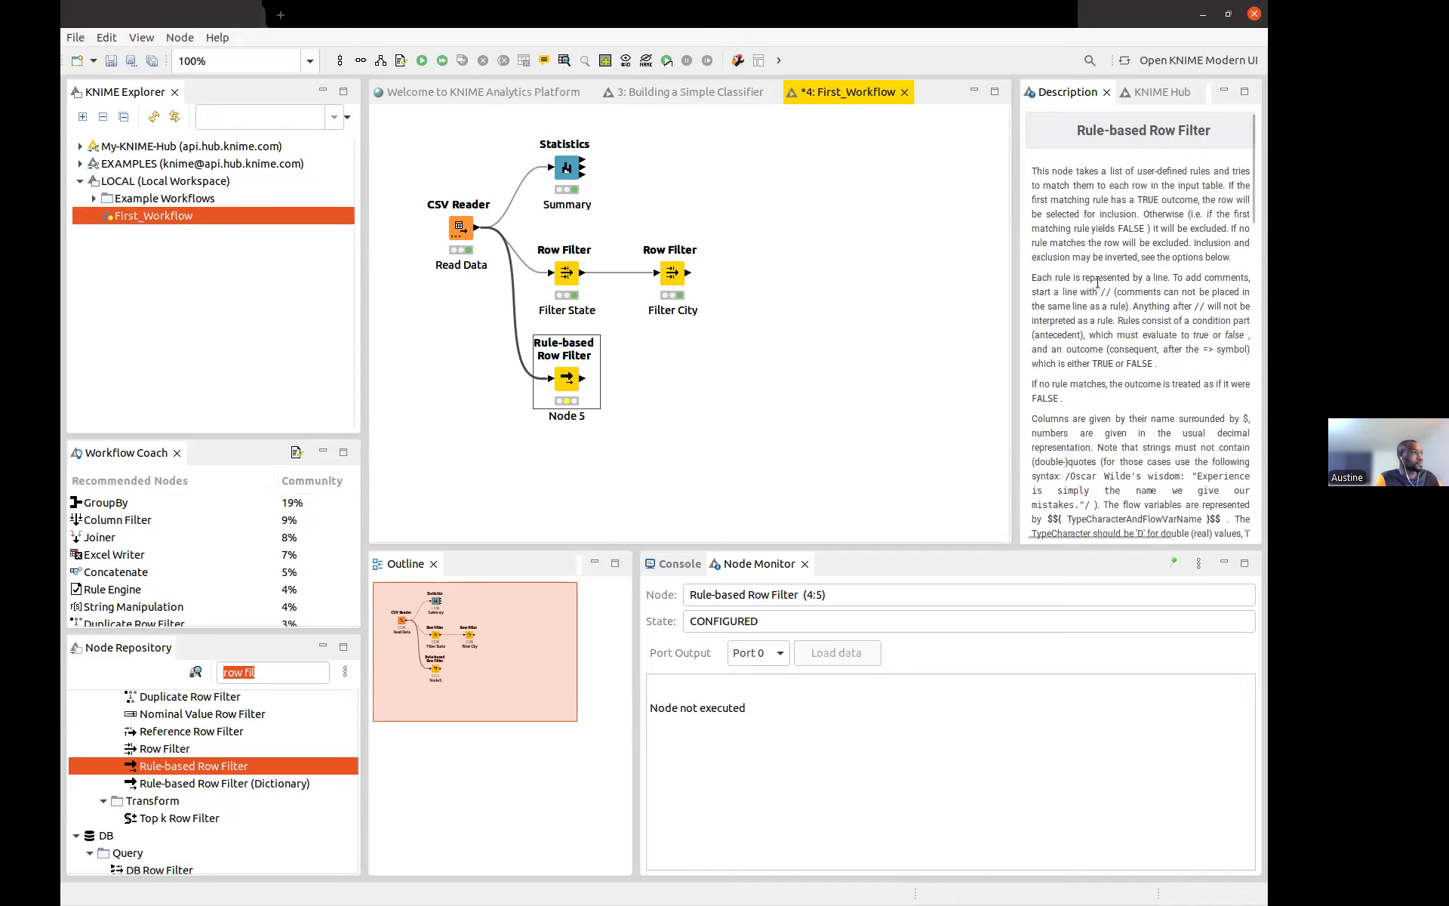
scroll(1117, 314, "down", 5)
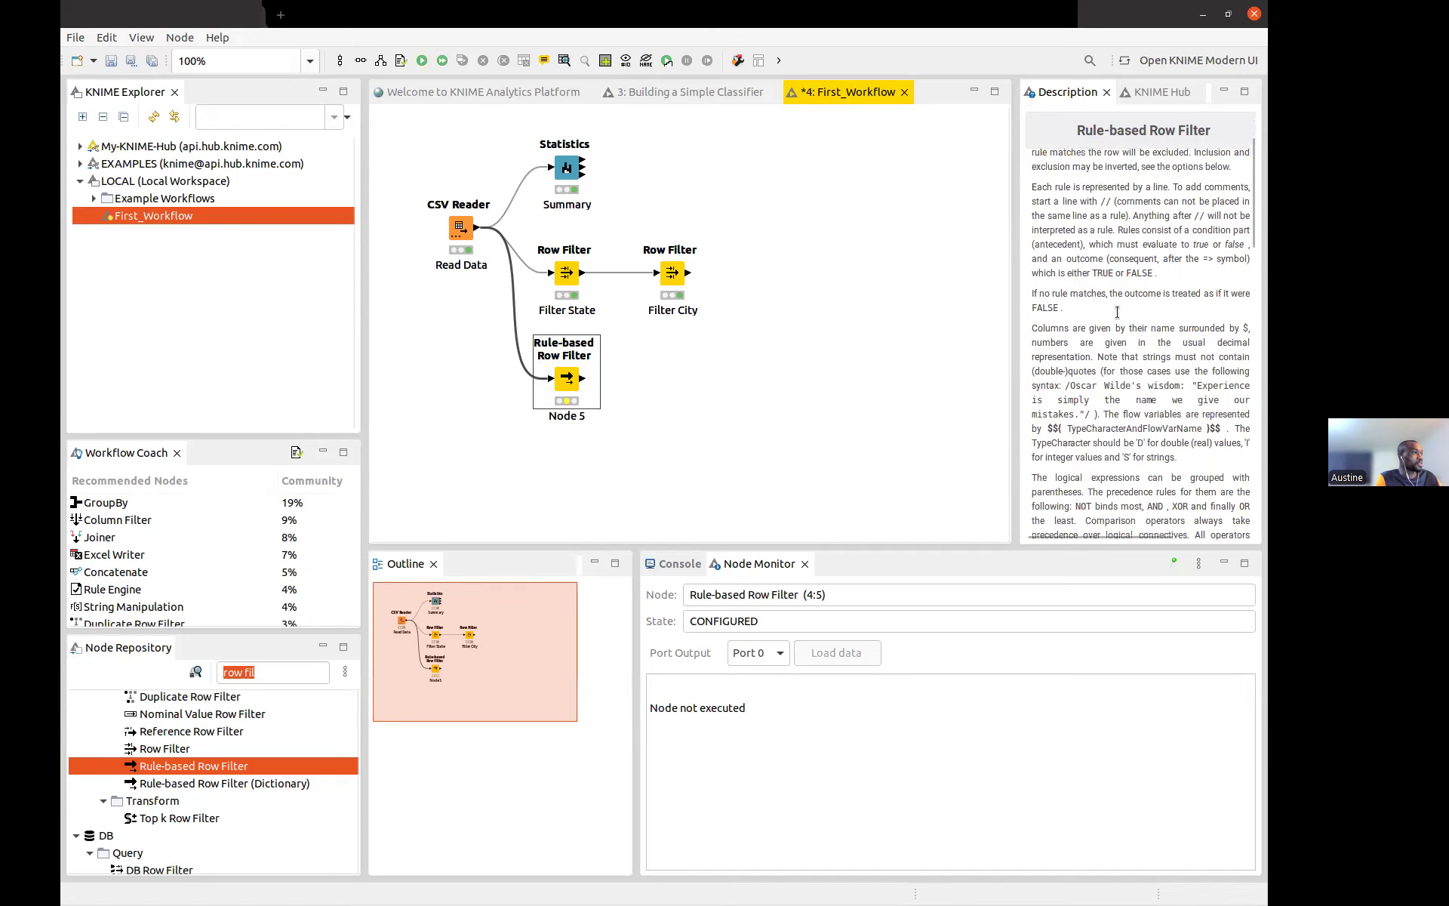
scroll(1118, 313, "up", 5)
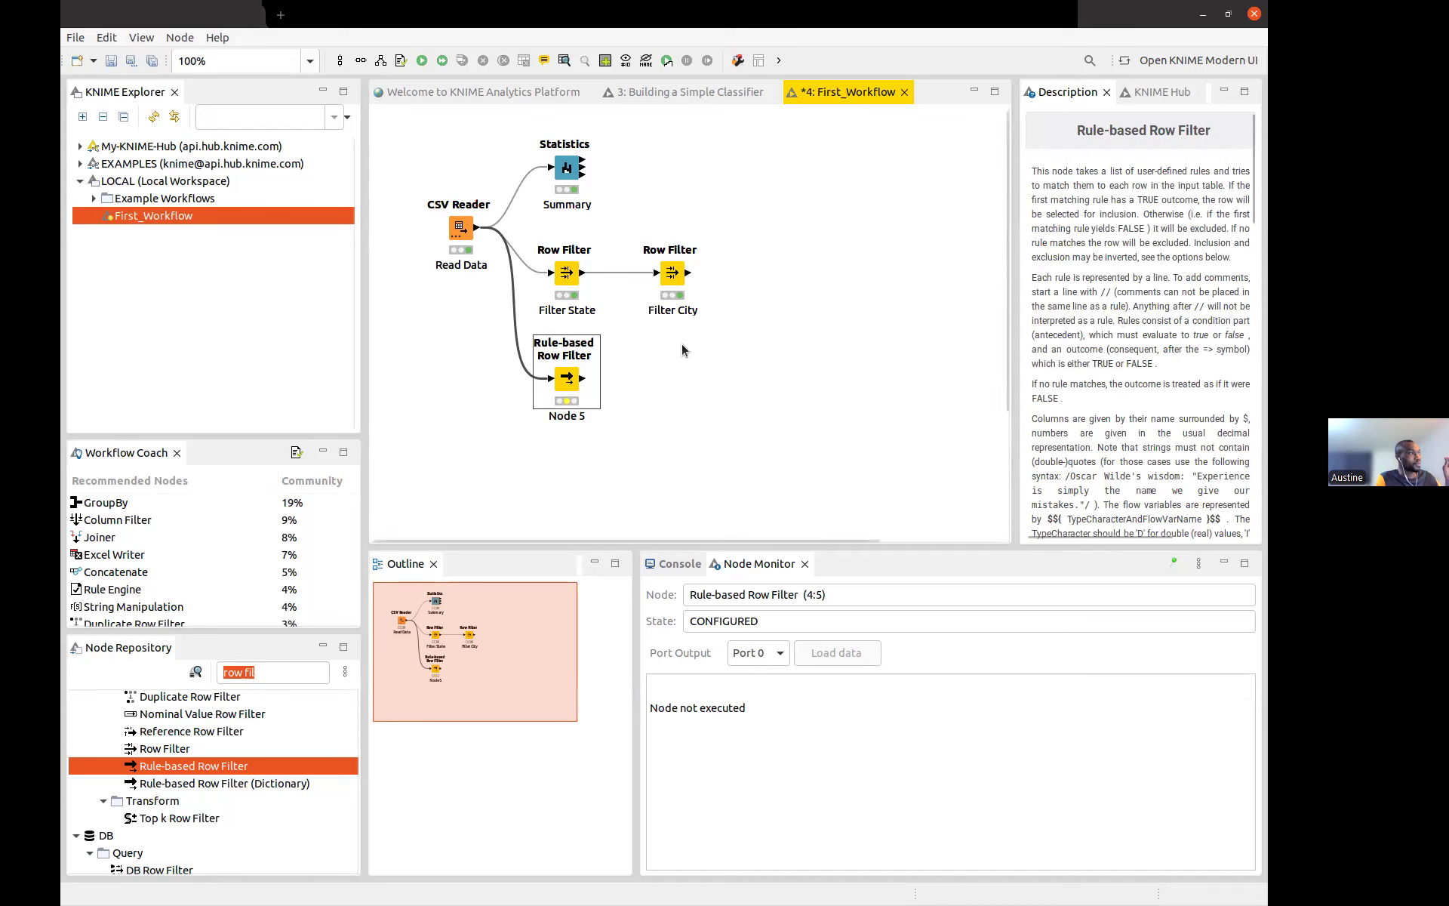
double_click(566, 271)
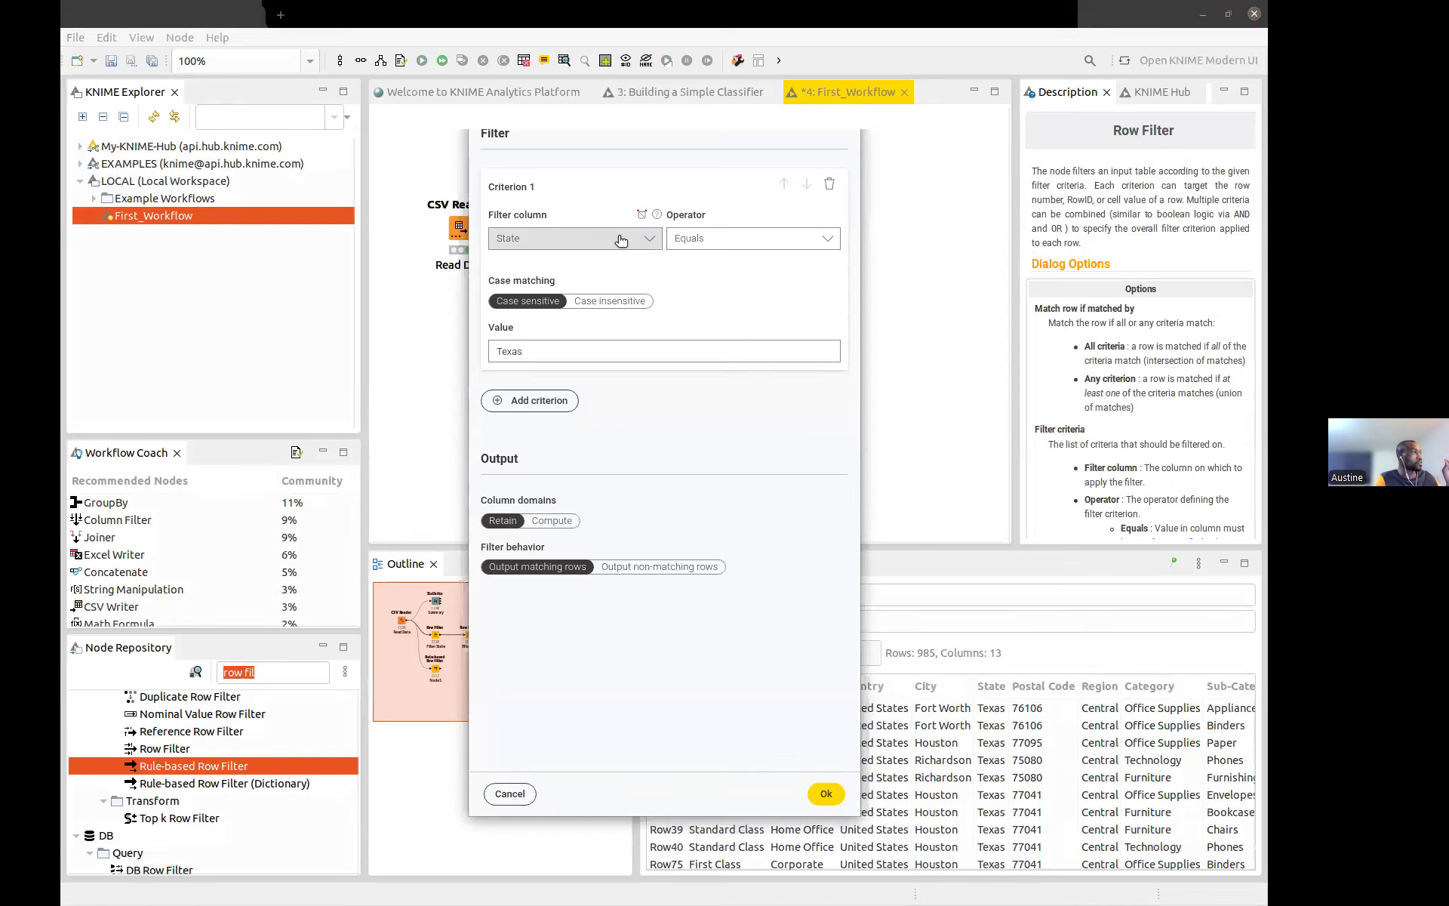
left_click(531, 408)
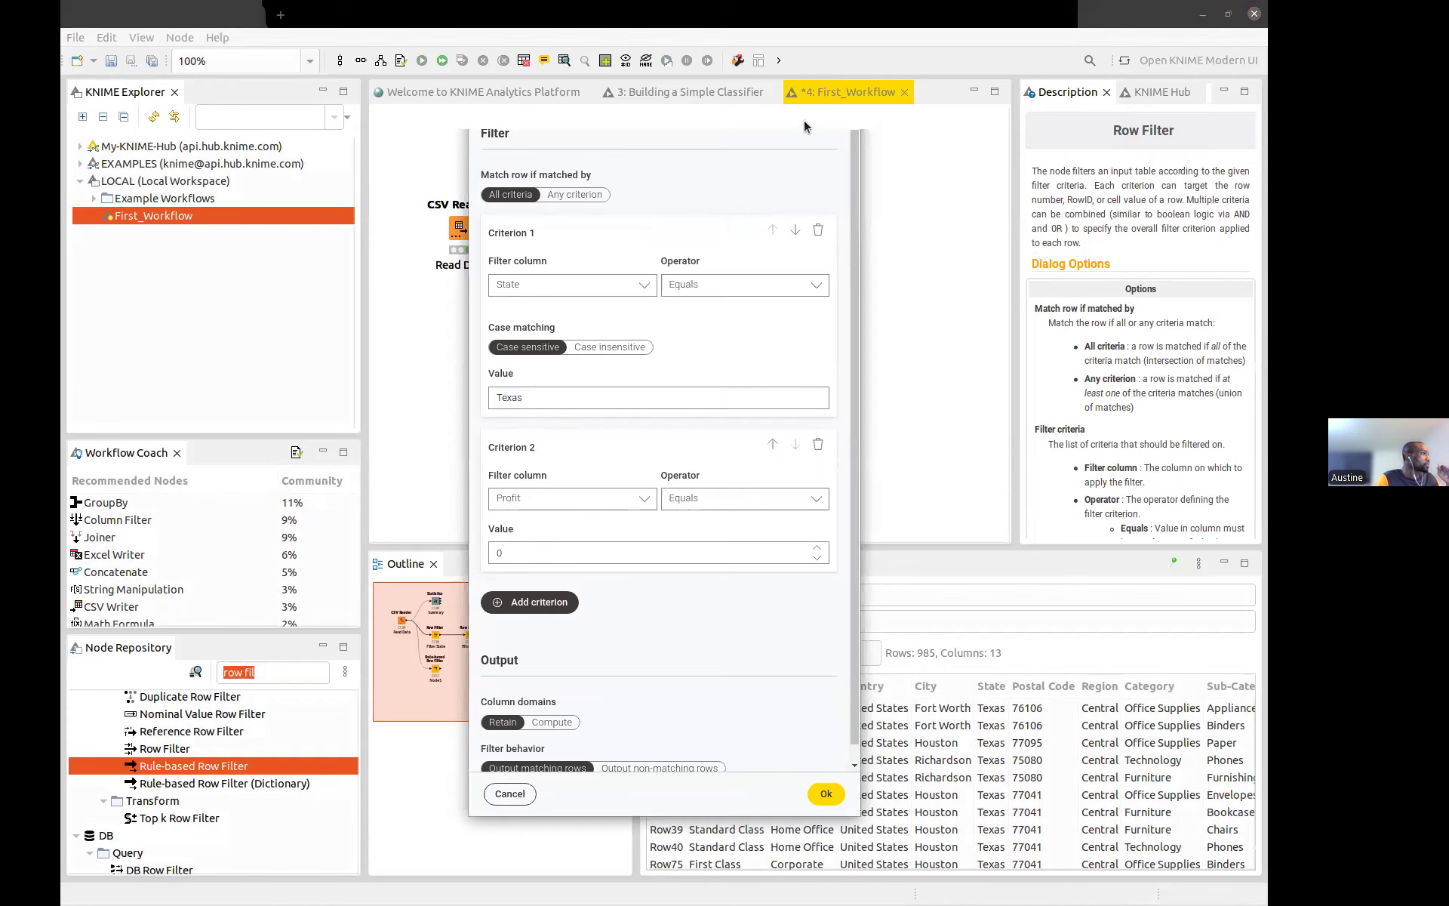
left_click(845, 103)
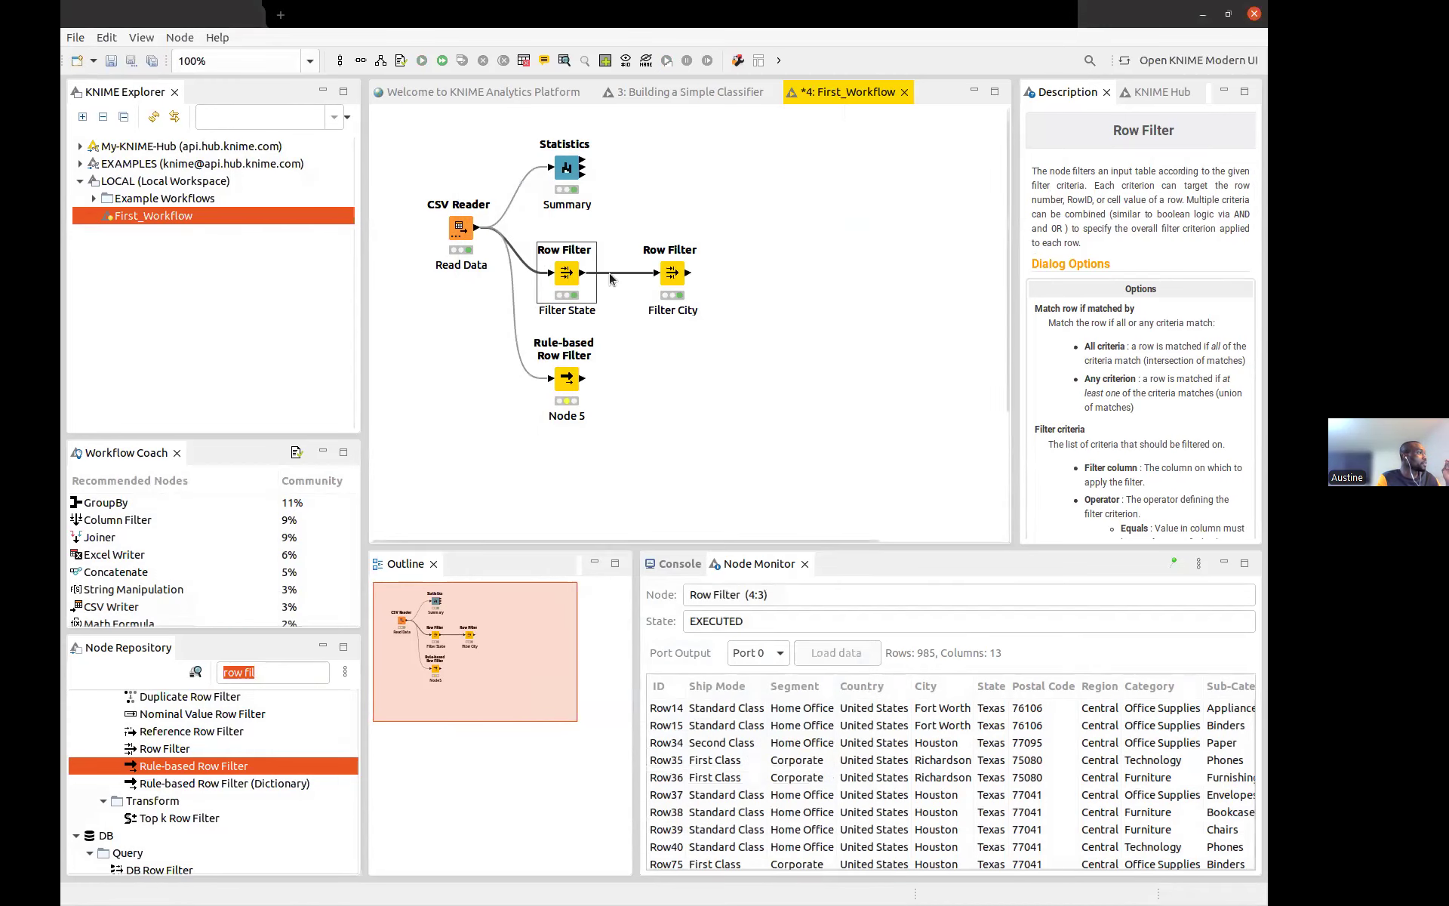
Reopen the Filter State node's configuration and add a second filter criterion below the State one
double_click(566, 273)
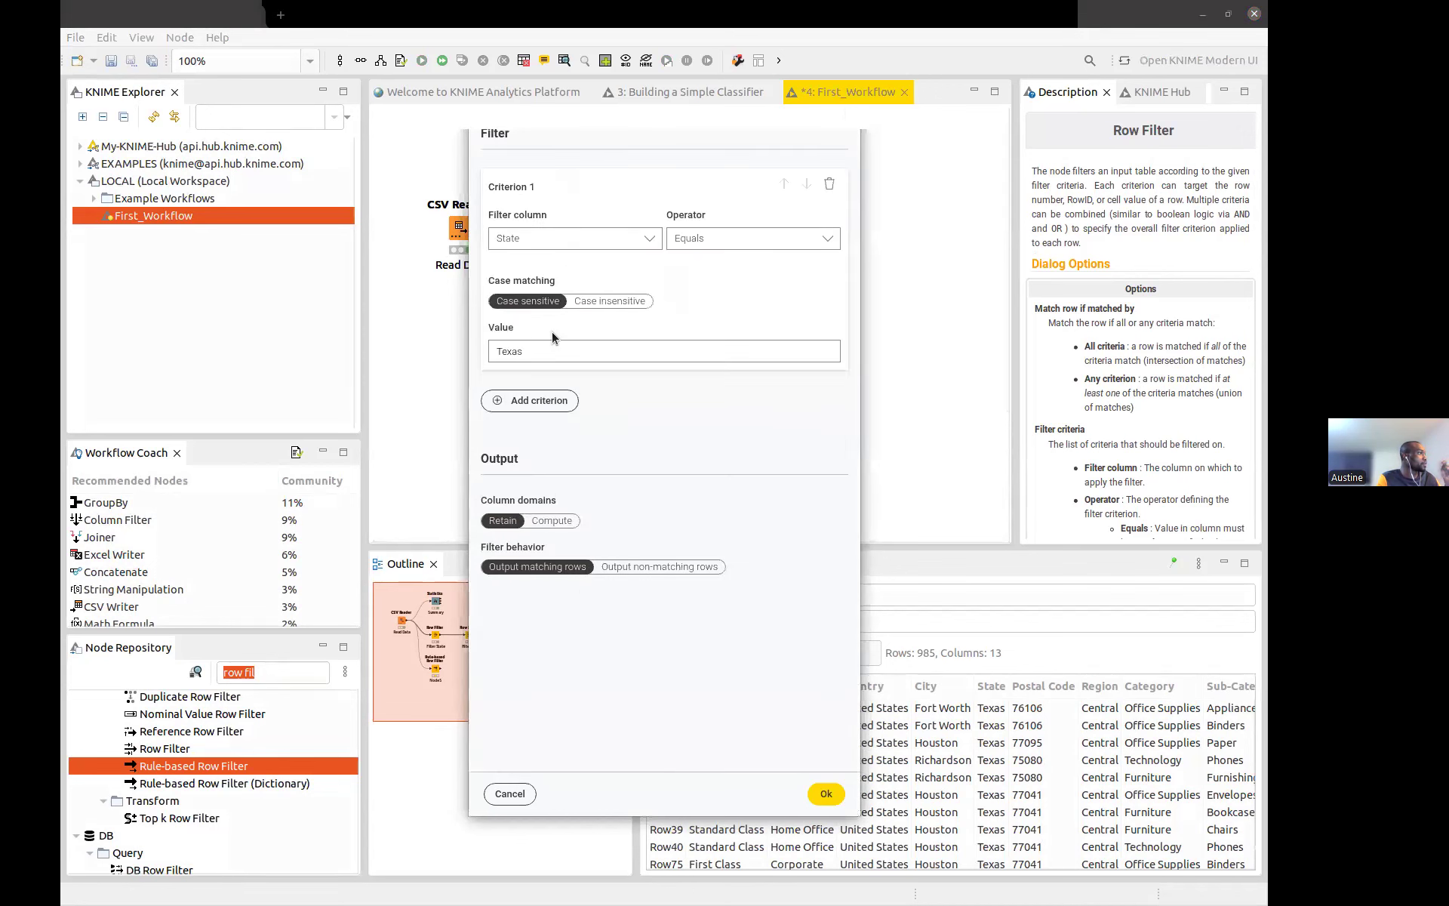
left_click(524, 401)
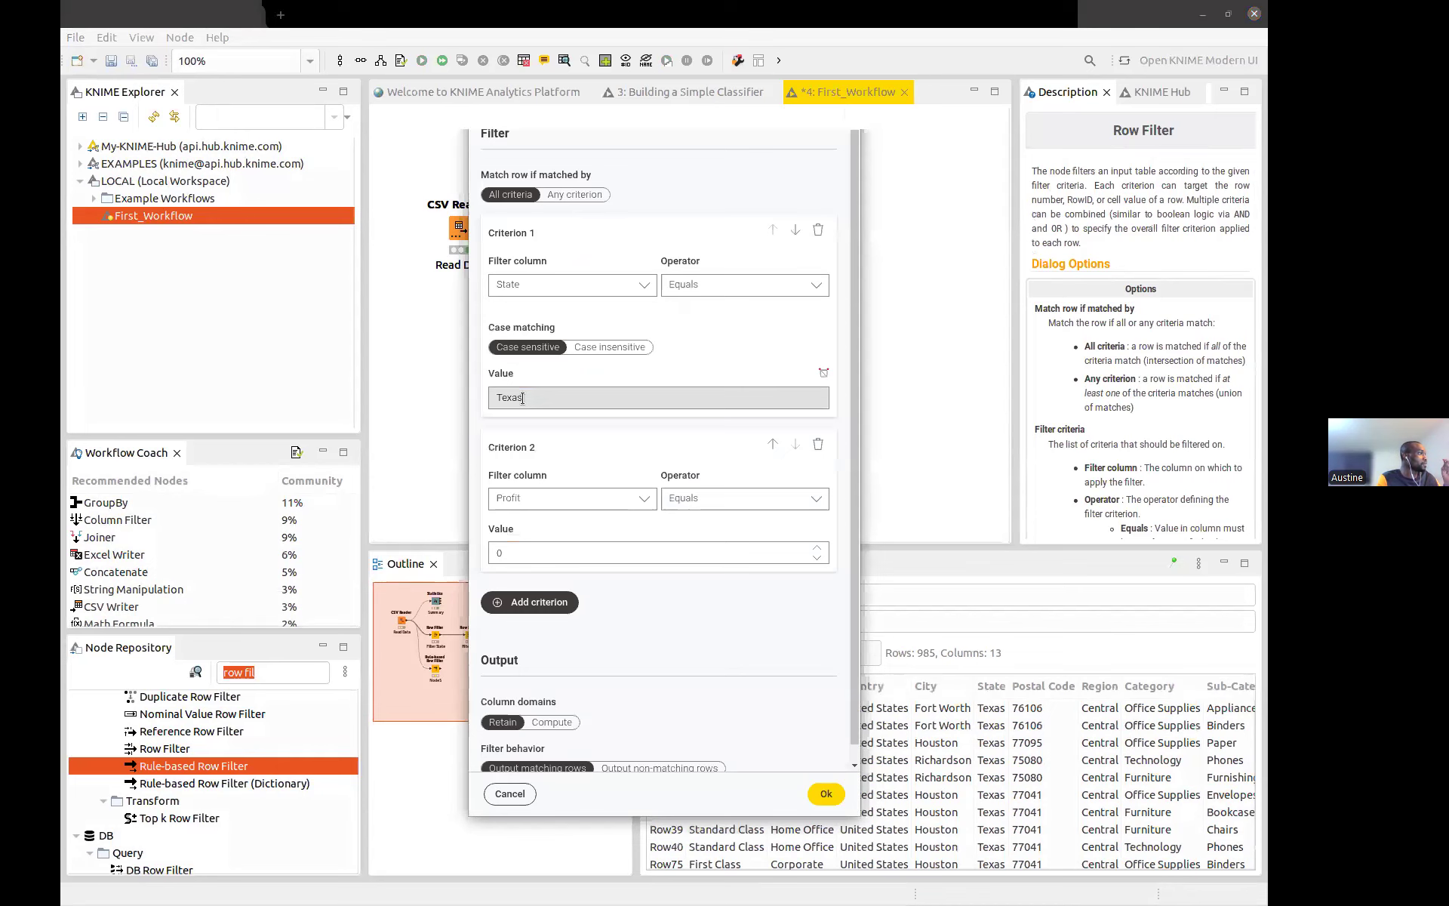
Set the Row Filter's second criterion to City equals Houston, apply the configuration and execute the Filter State node
left_click(558, 499)
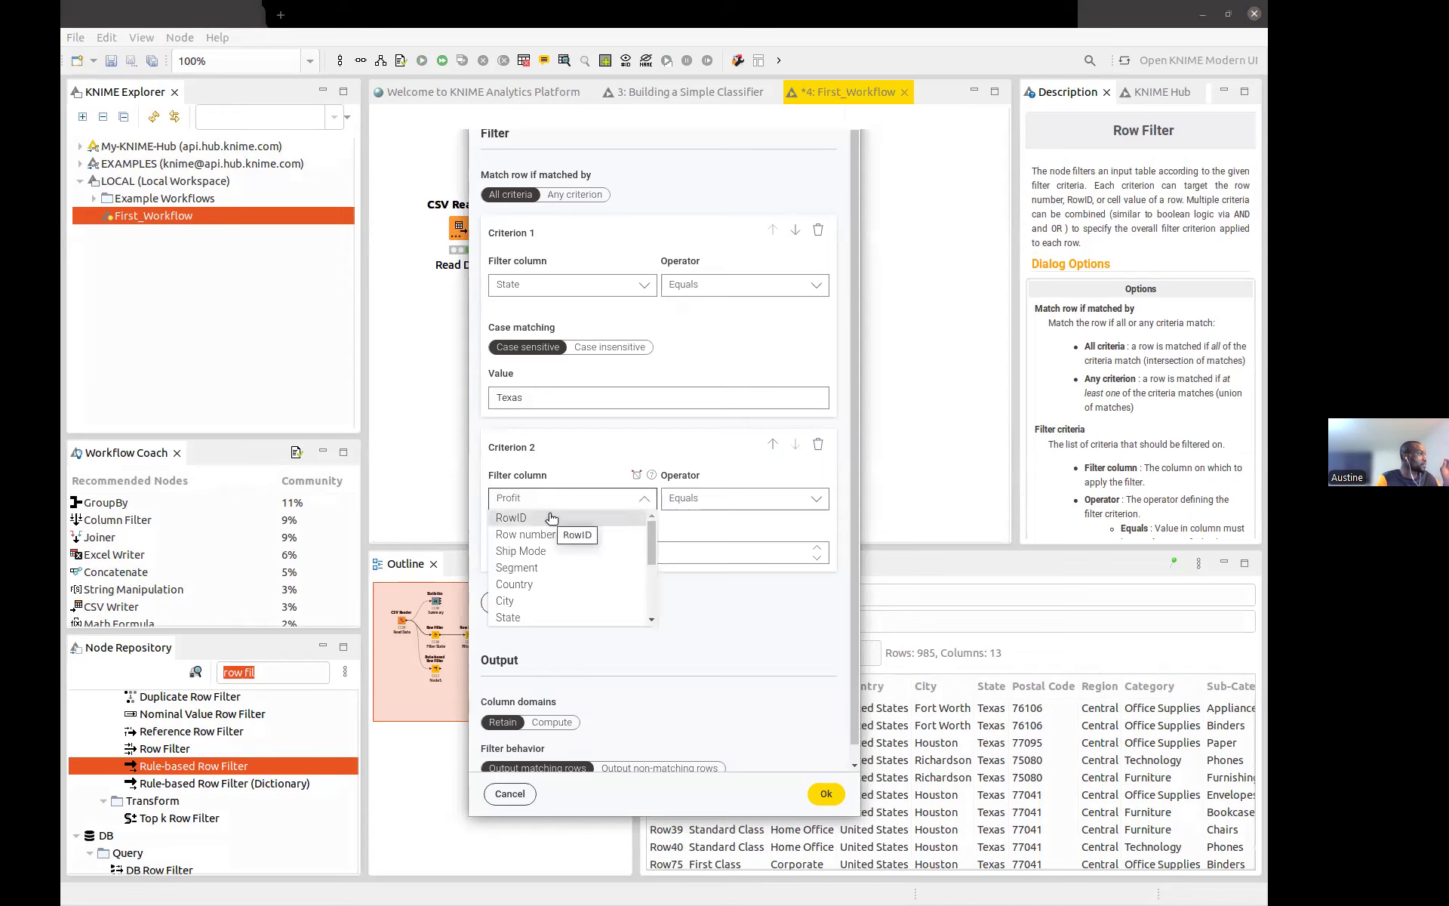
left_click(519, 600)
left_click(566, 611)
key("ctrl+a")
type("Houston")
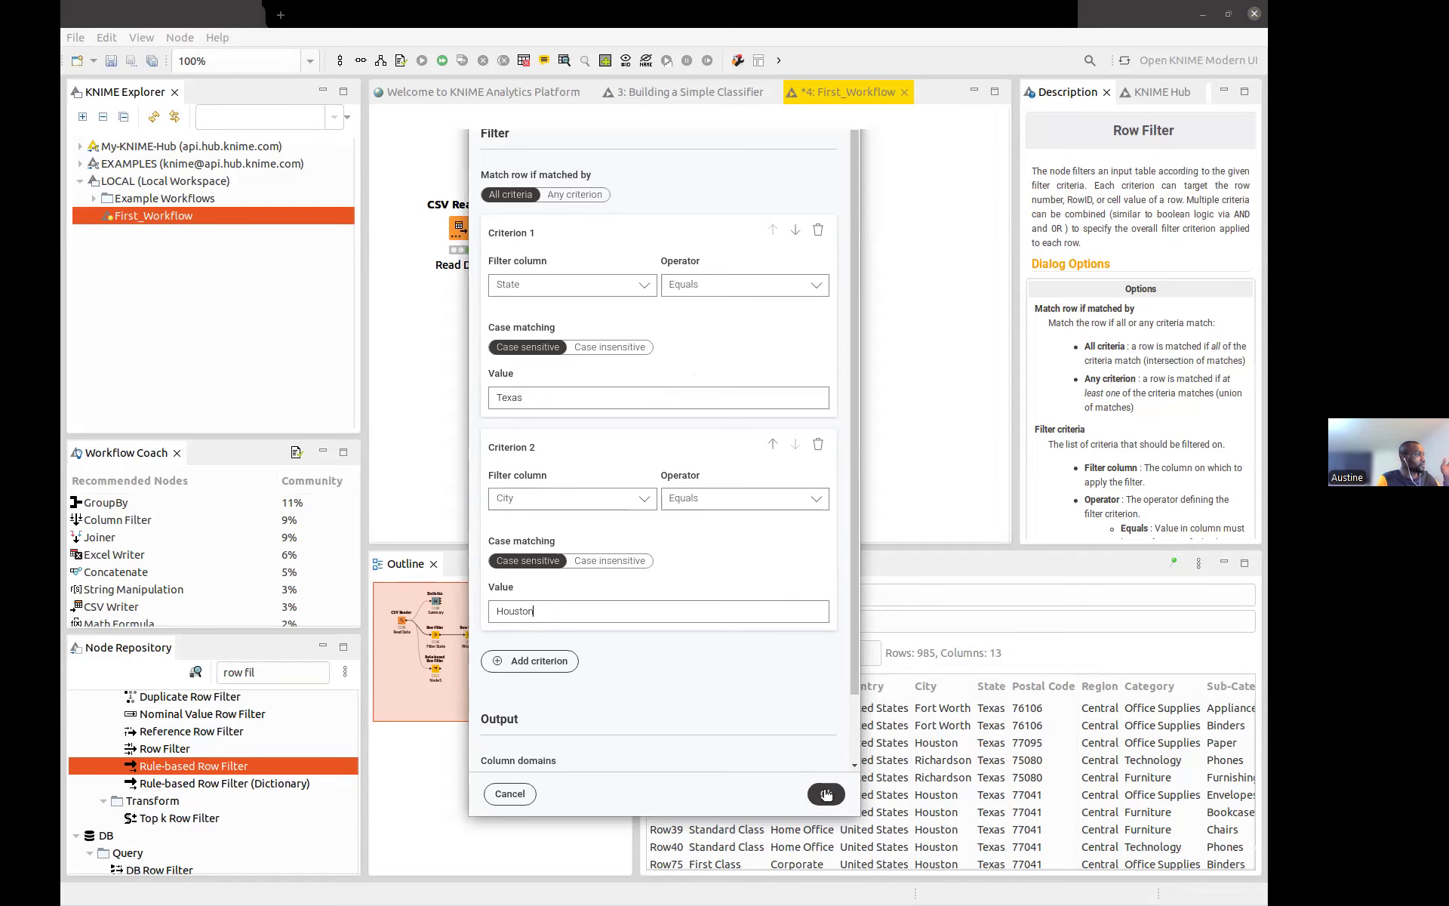
left_click(826, 794)
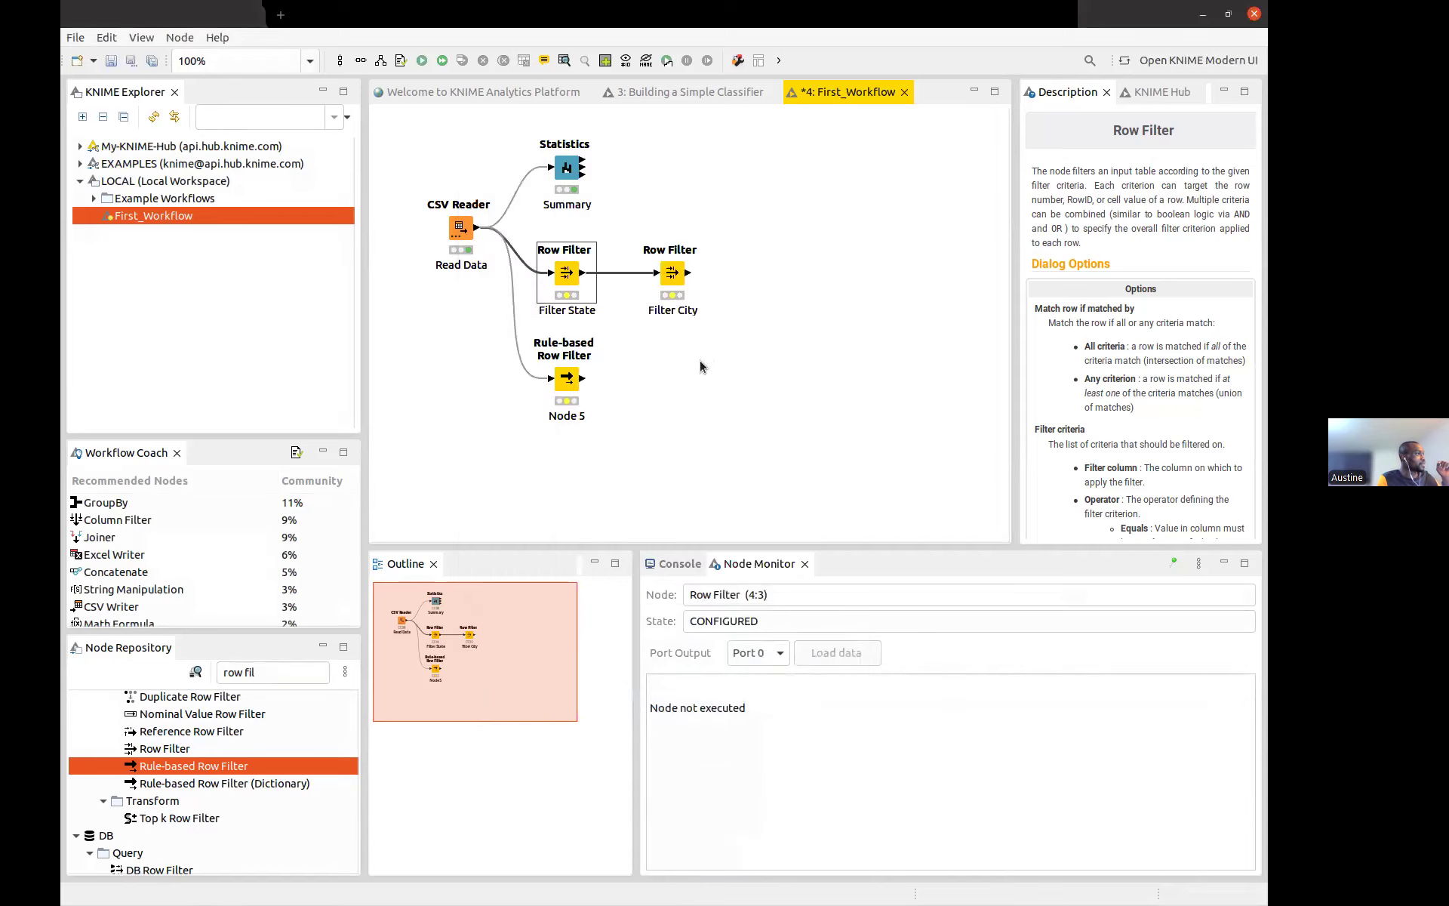
left_click(421, 60)
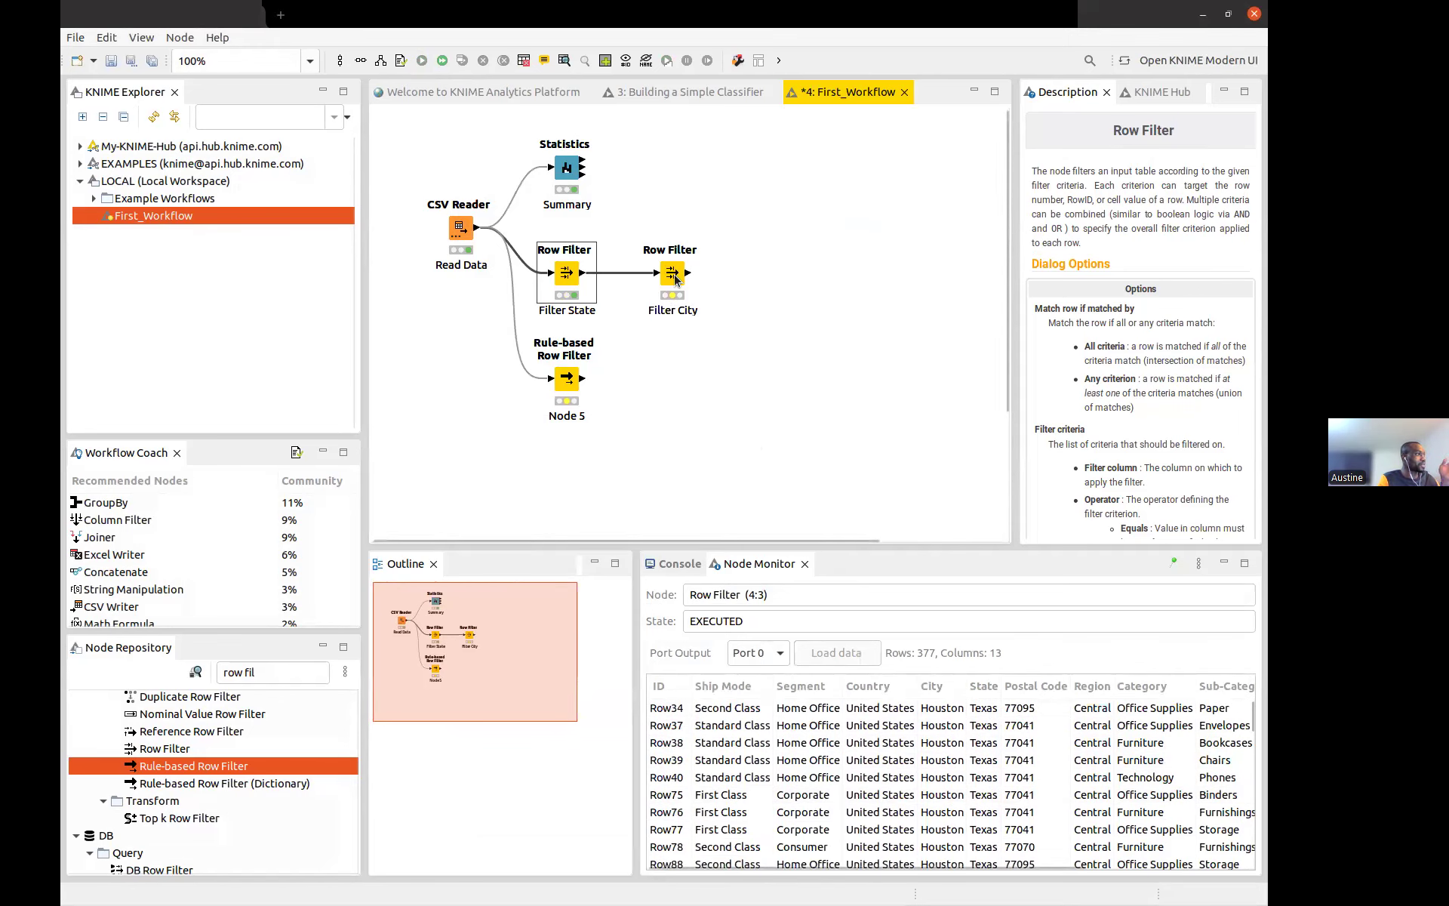
Change the label of the Filter State node to "Filter State and City"
left_click(585, 315)
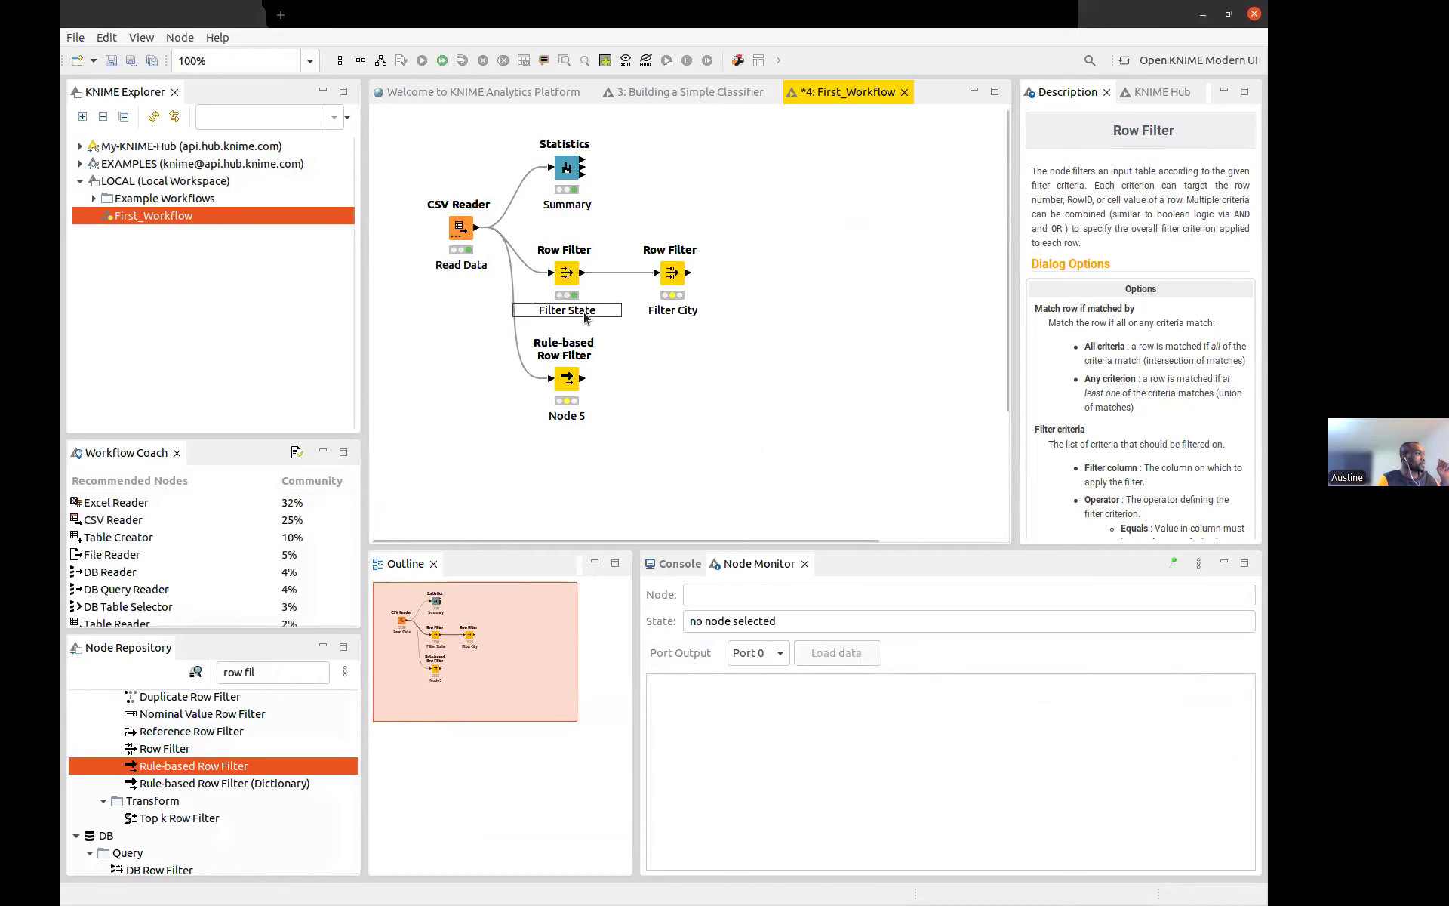
type("and C")
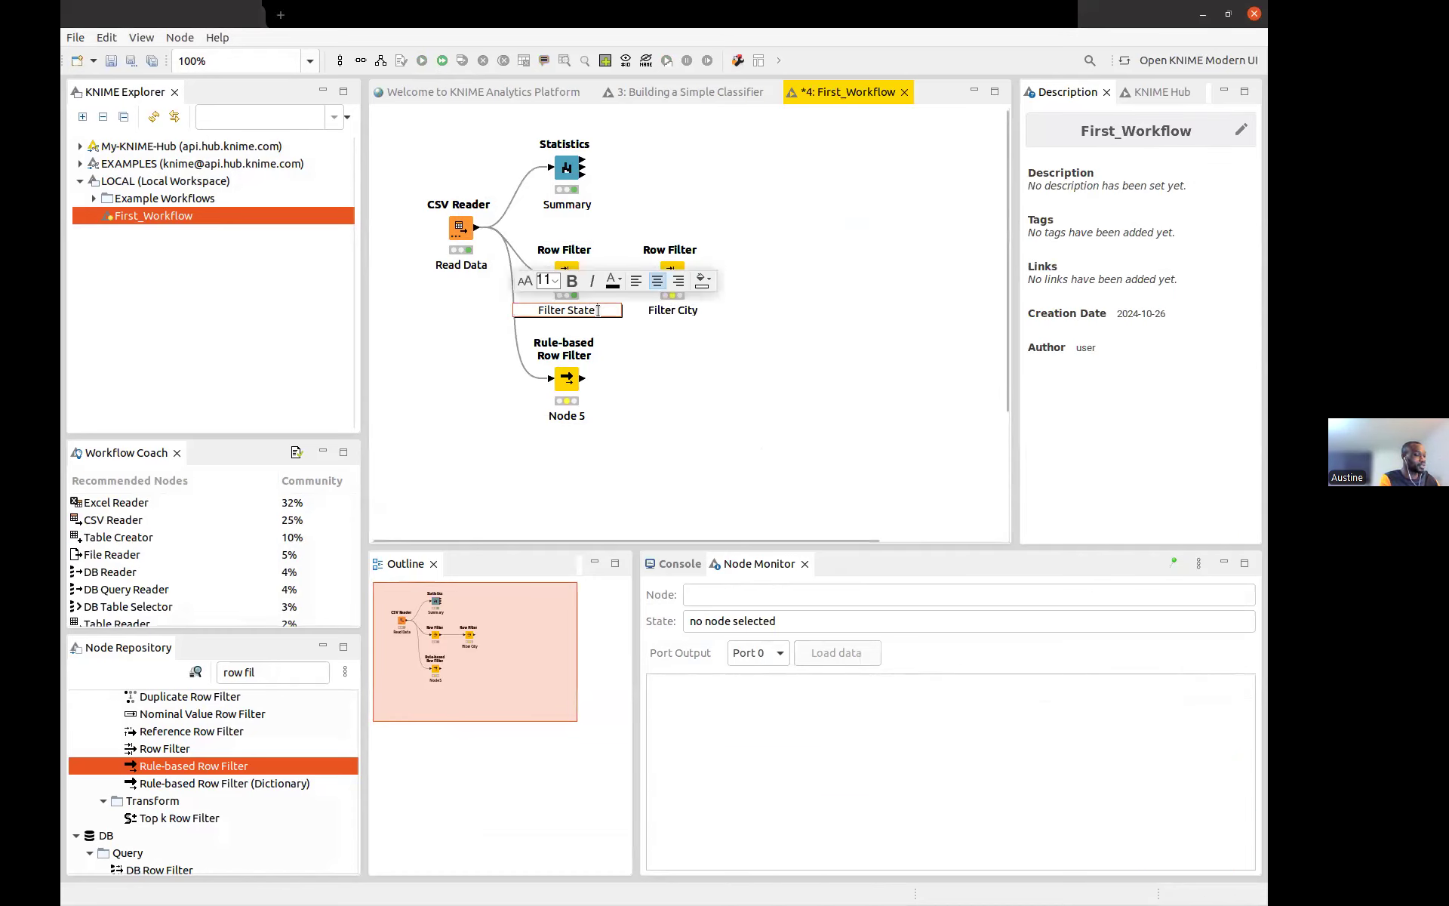
type("ity")
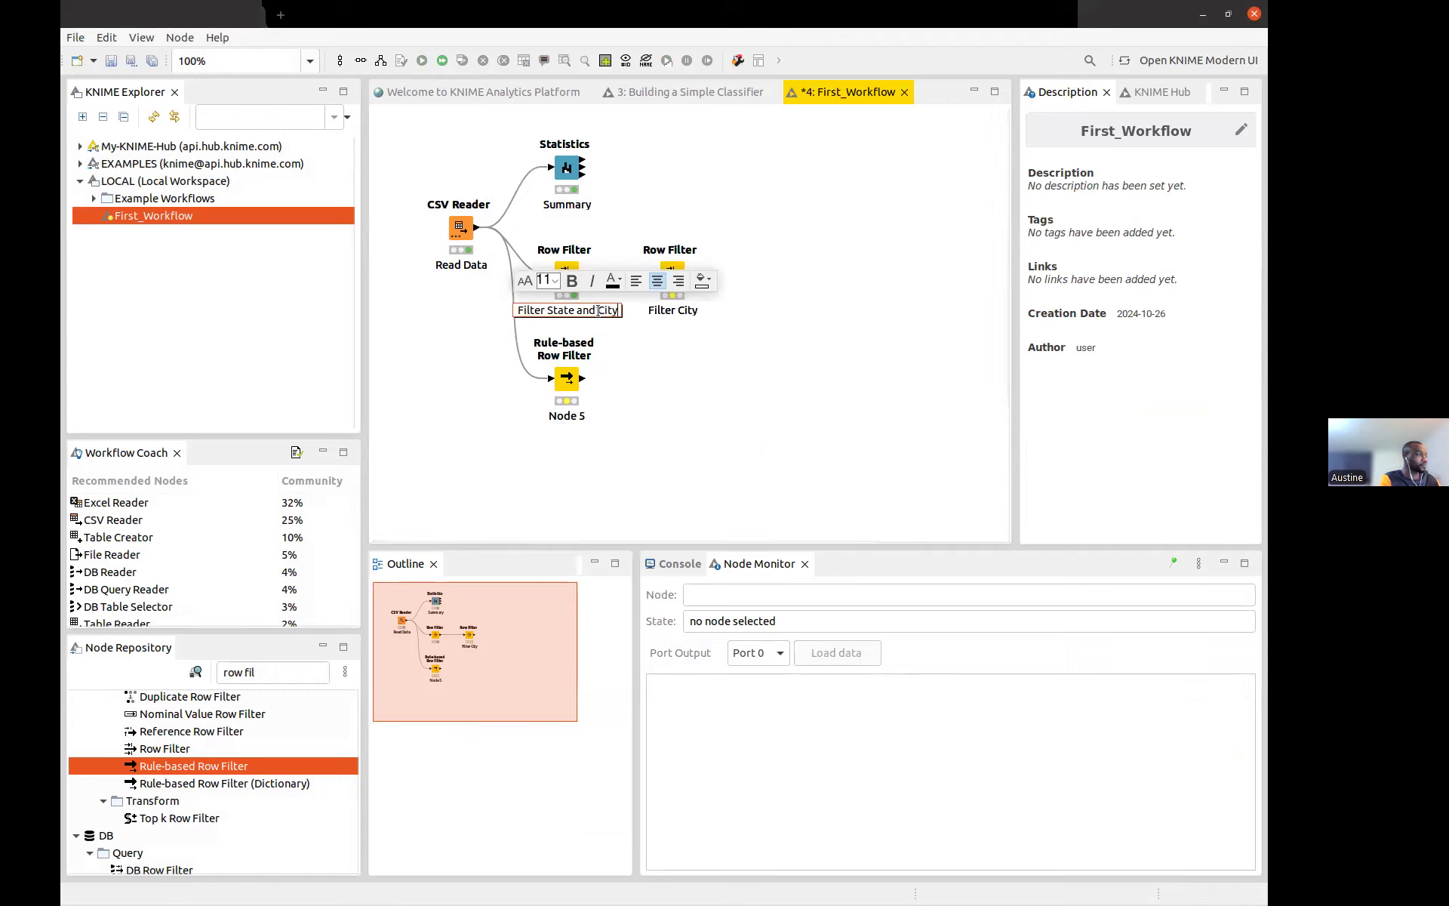
left_click(661, 396)
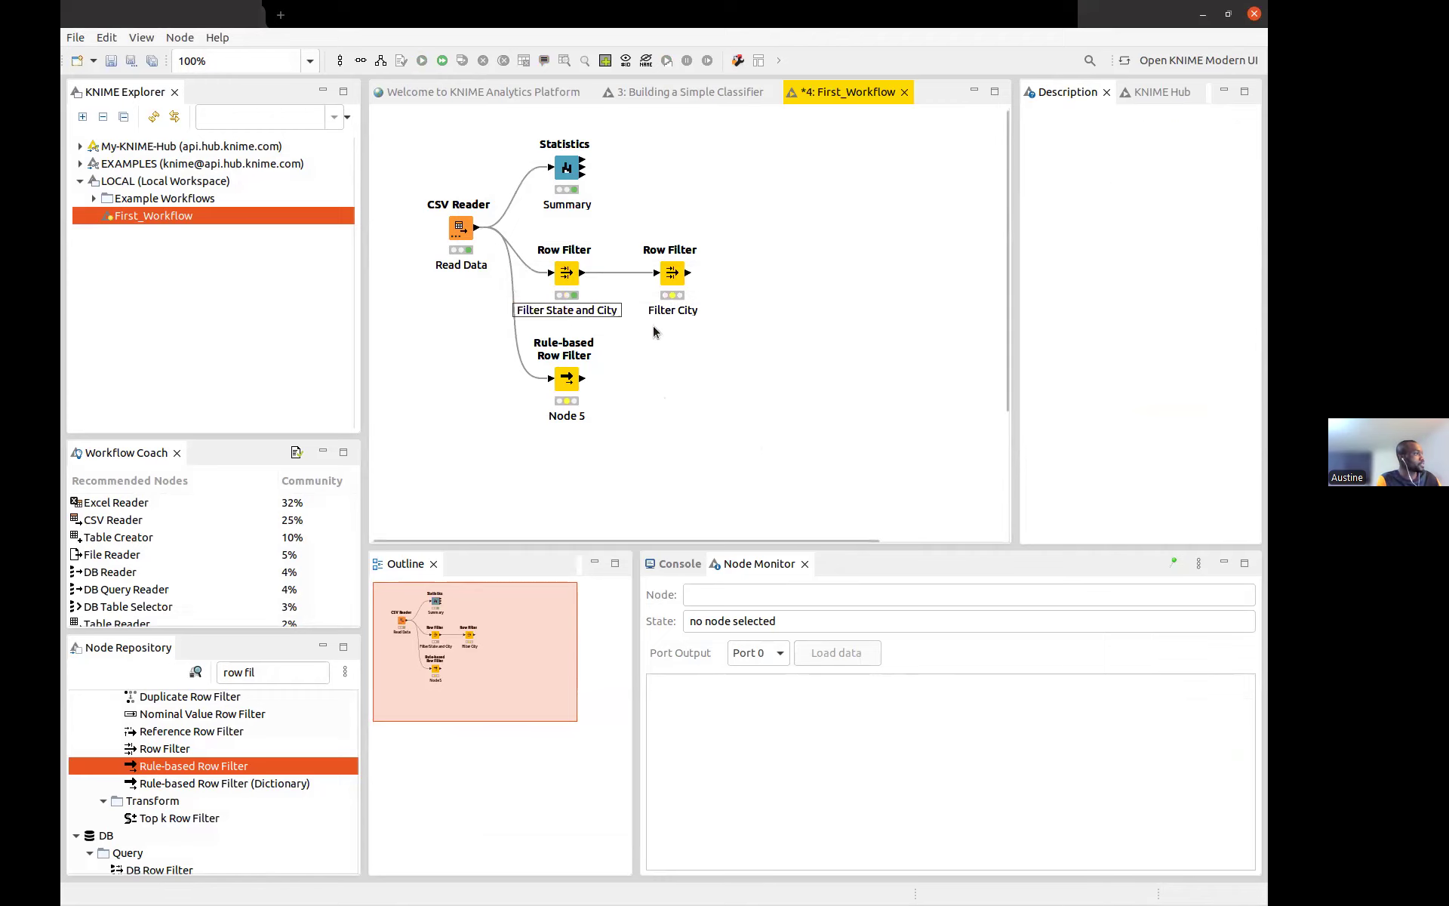
Delete the Filter City node together with its connection
left_click(673, 278)
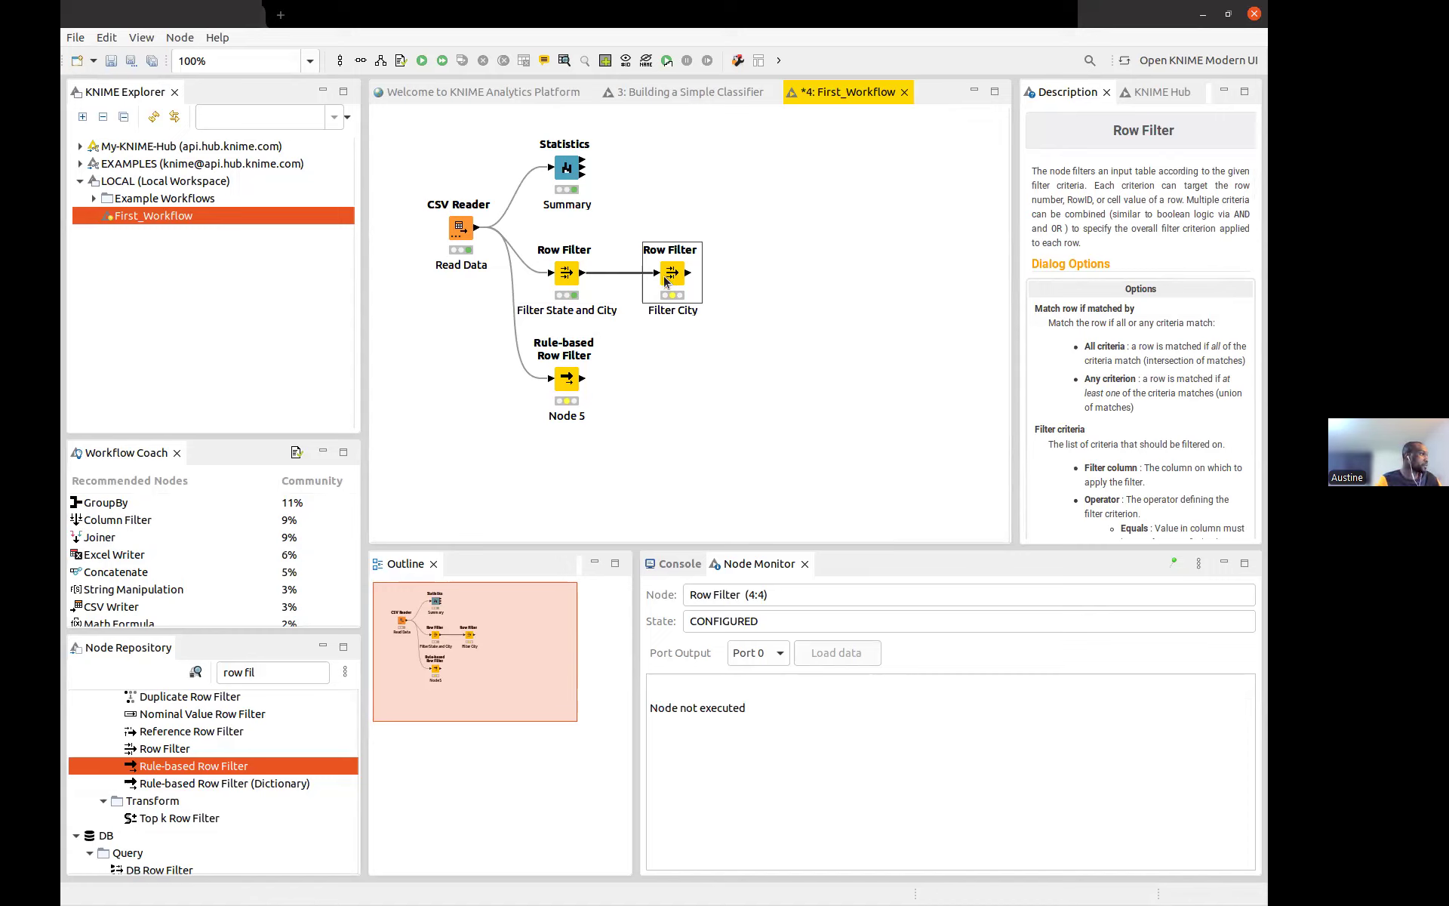
key("Delete")
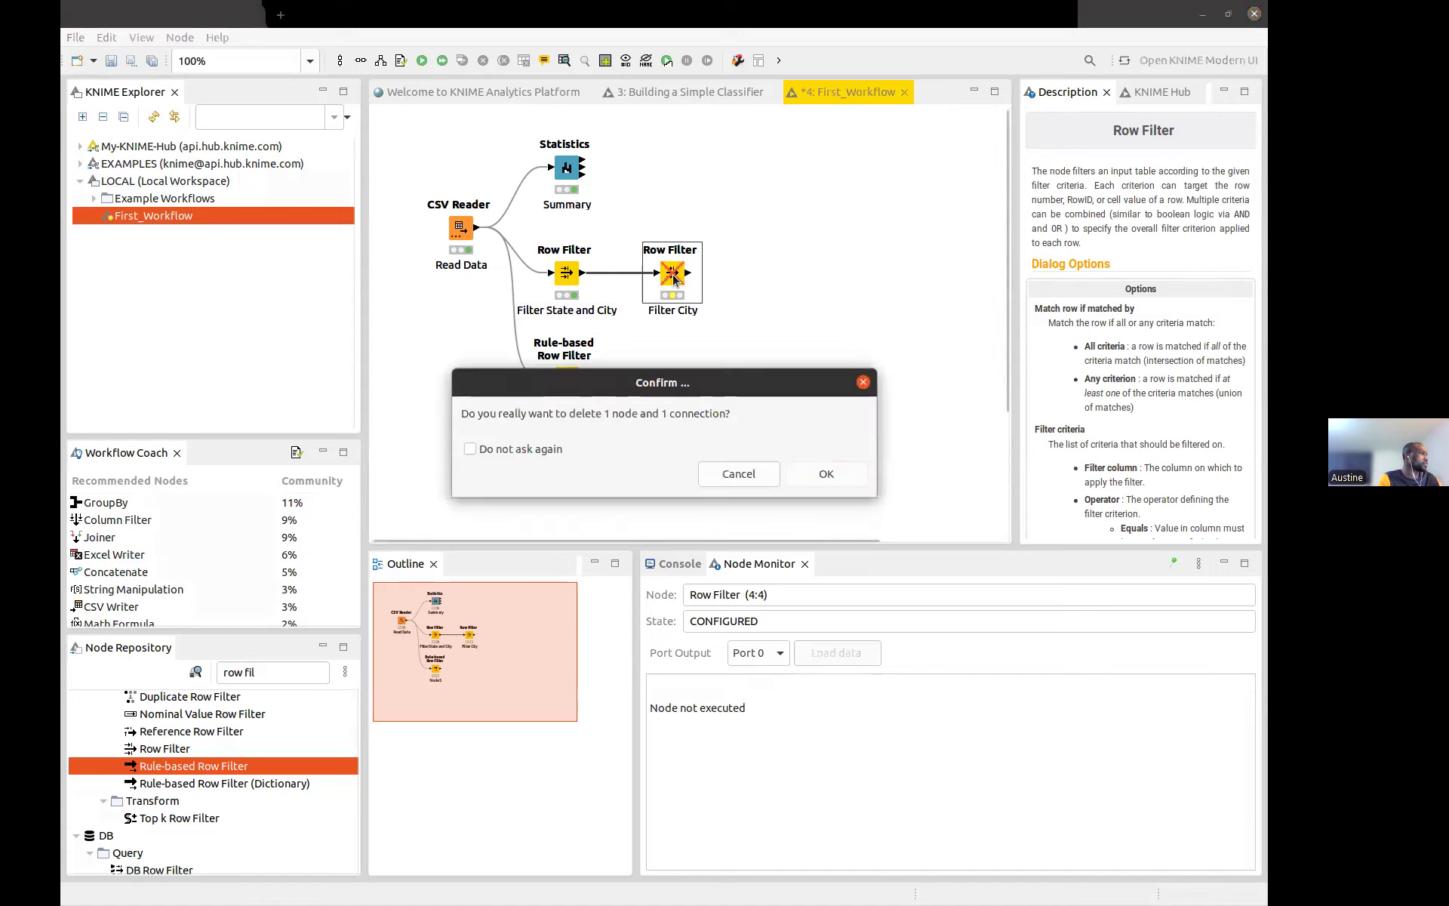
left_click(826, 472)
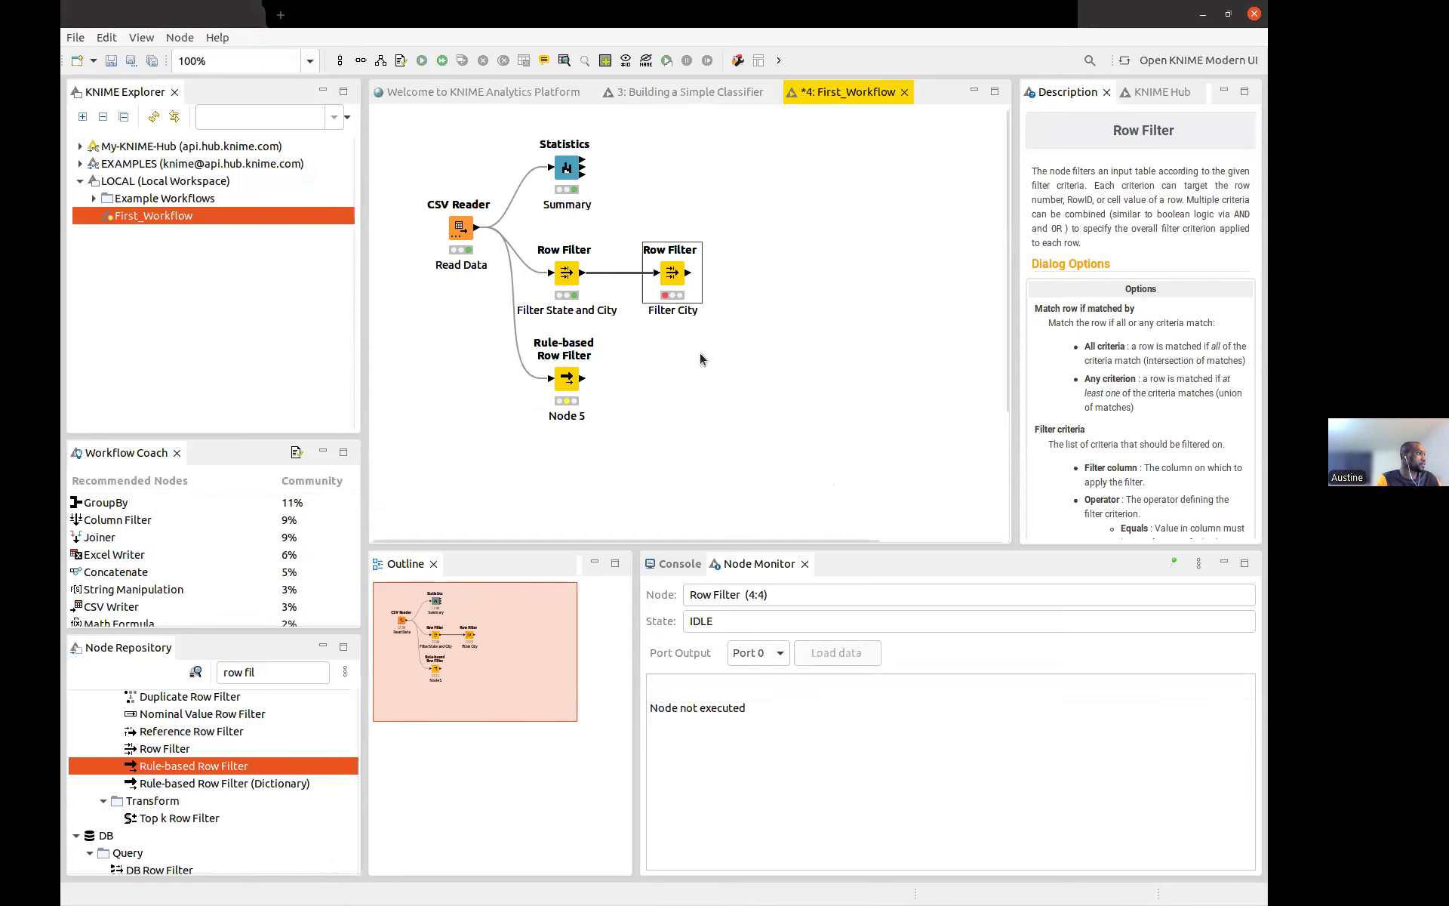
Try adding a third and fourth criterion to the Filter State and City node, and remove both again
double_click(564, 274)
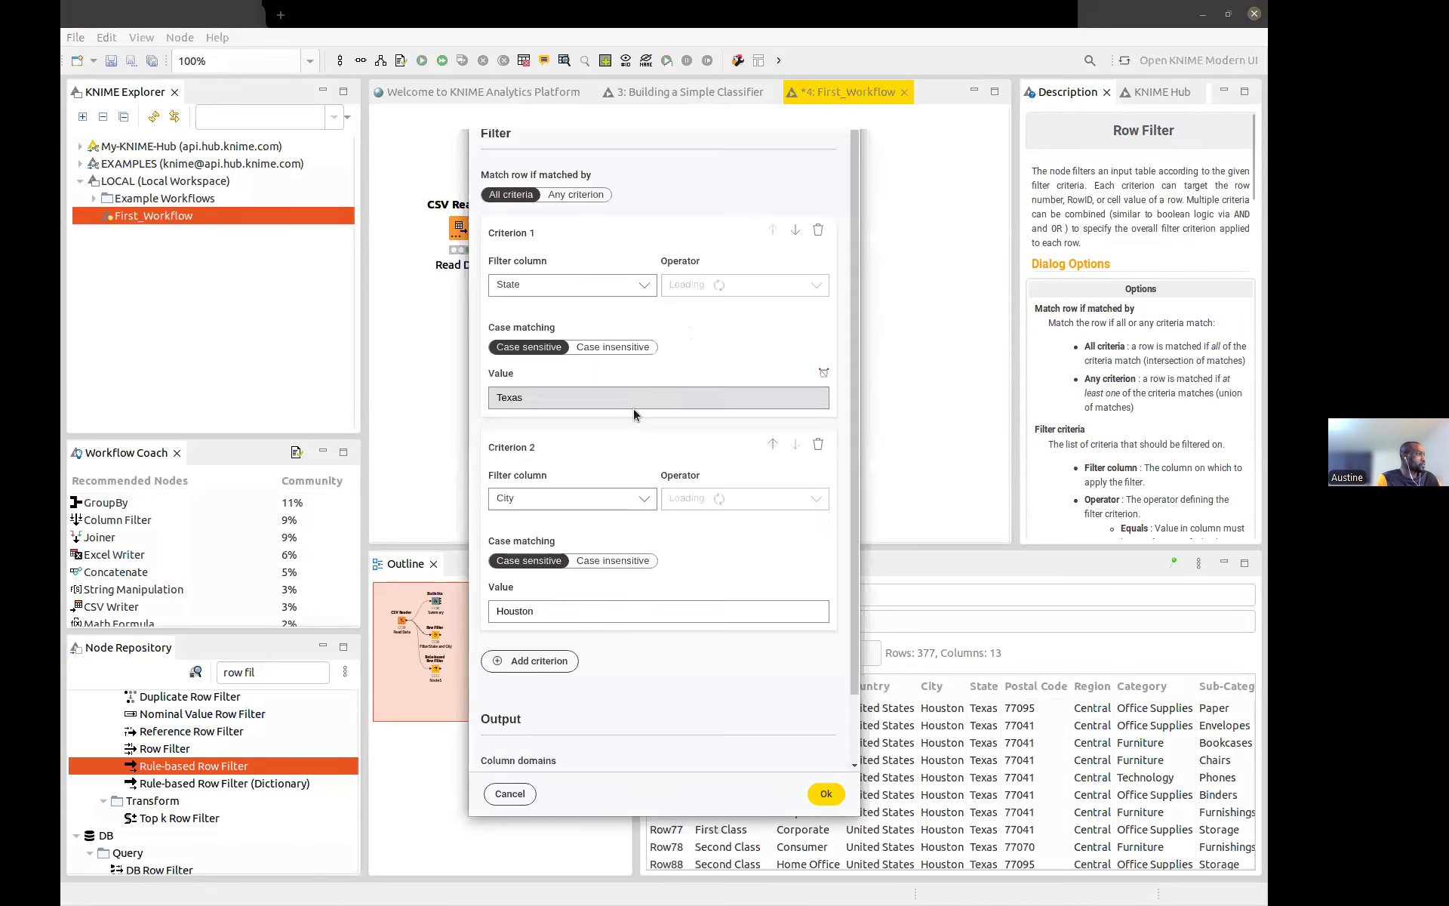
left_click(530, 661)
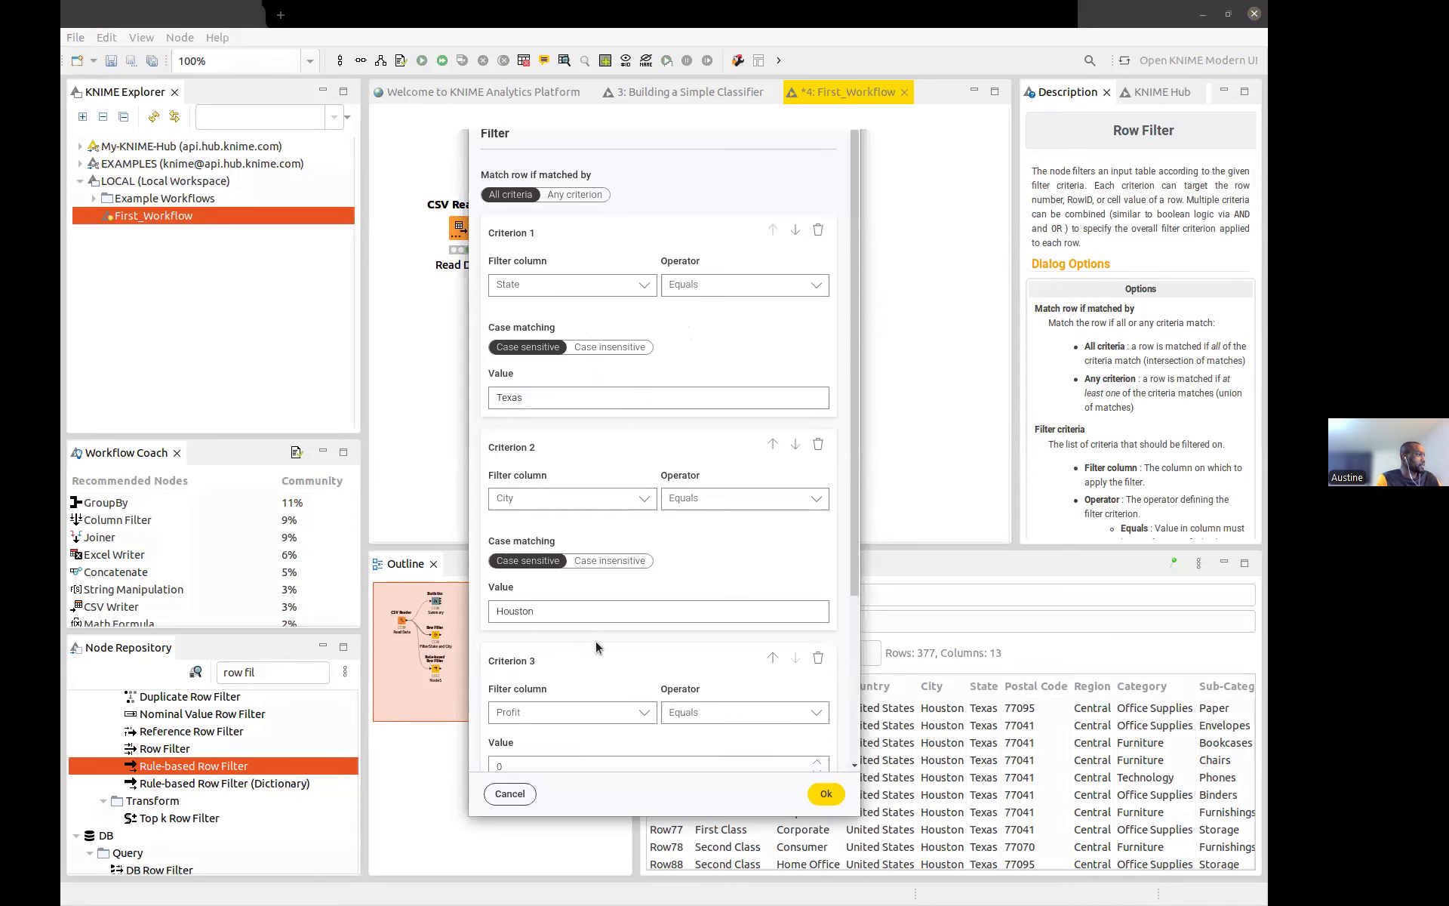
scroll(596, 641, "down", 3)
left_click(537, 591)
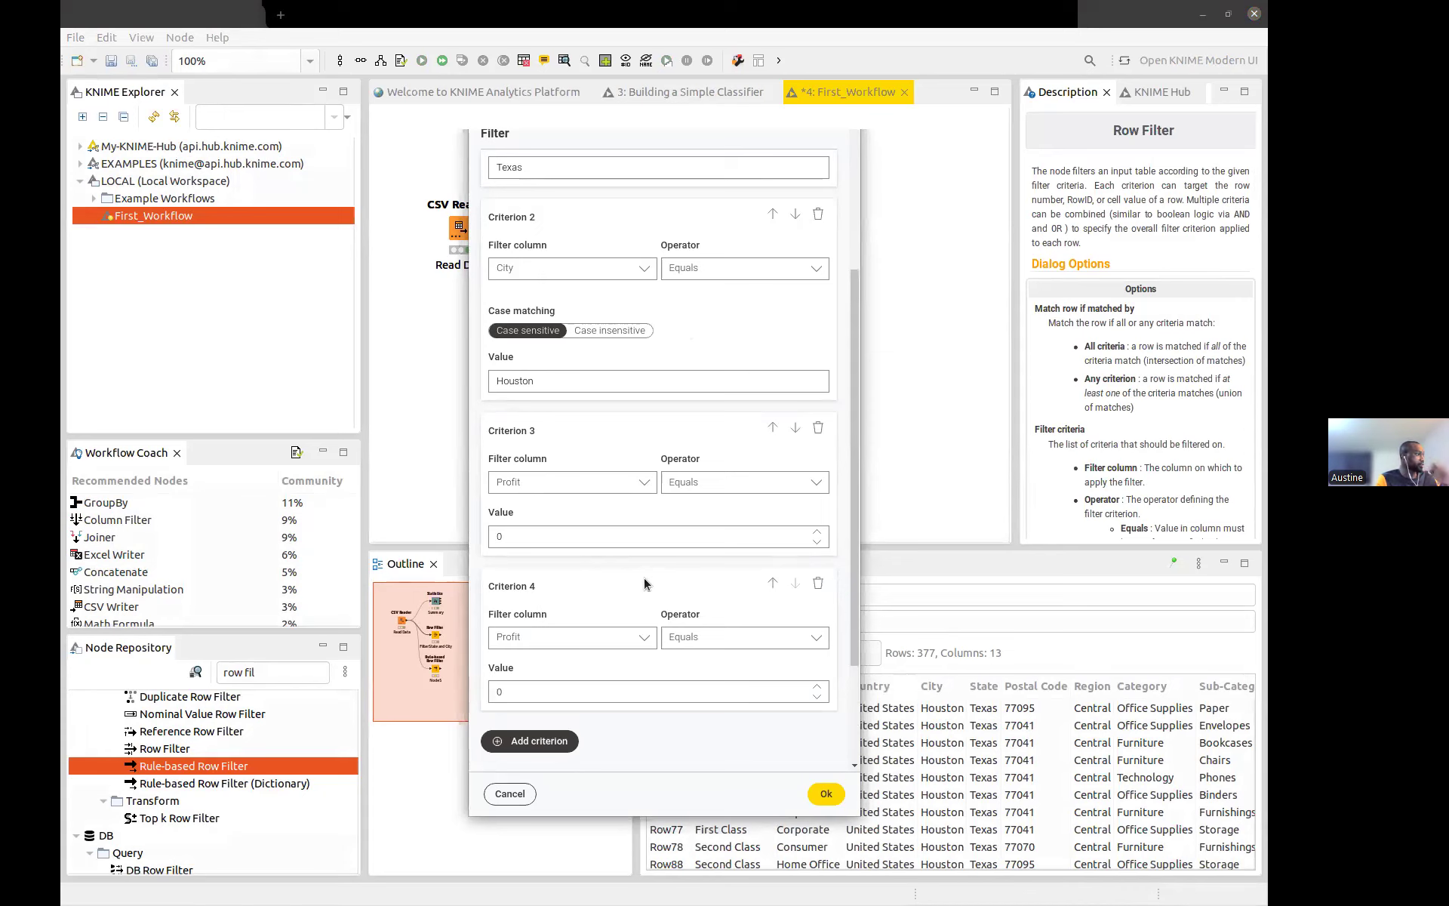
left_click(818, 428)
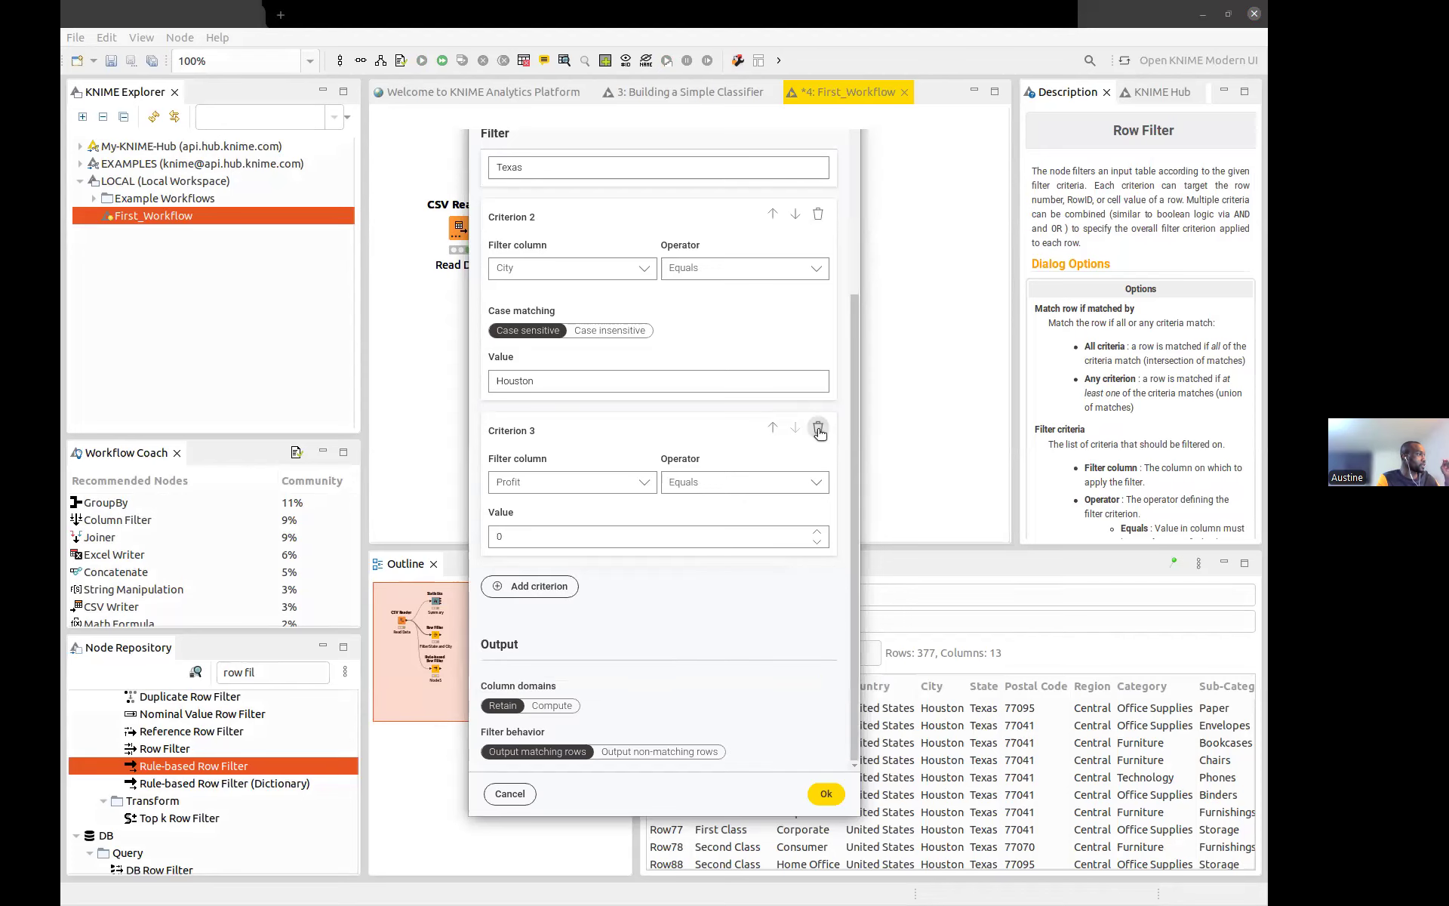
left_click(818, 428)
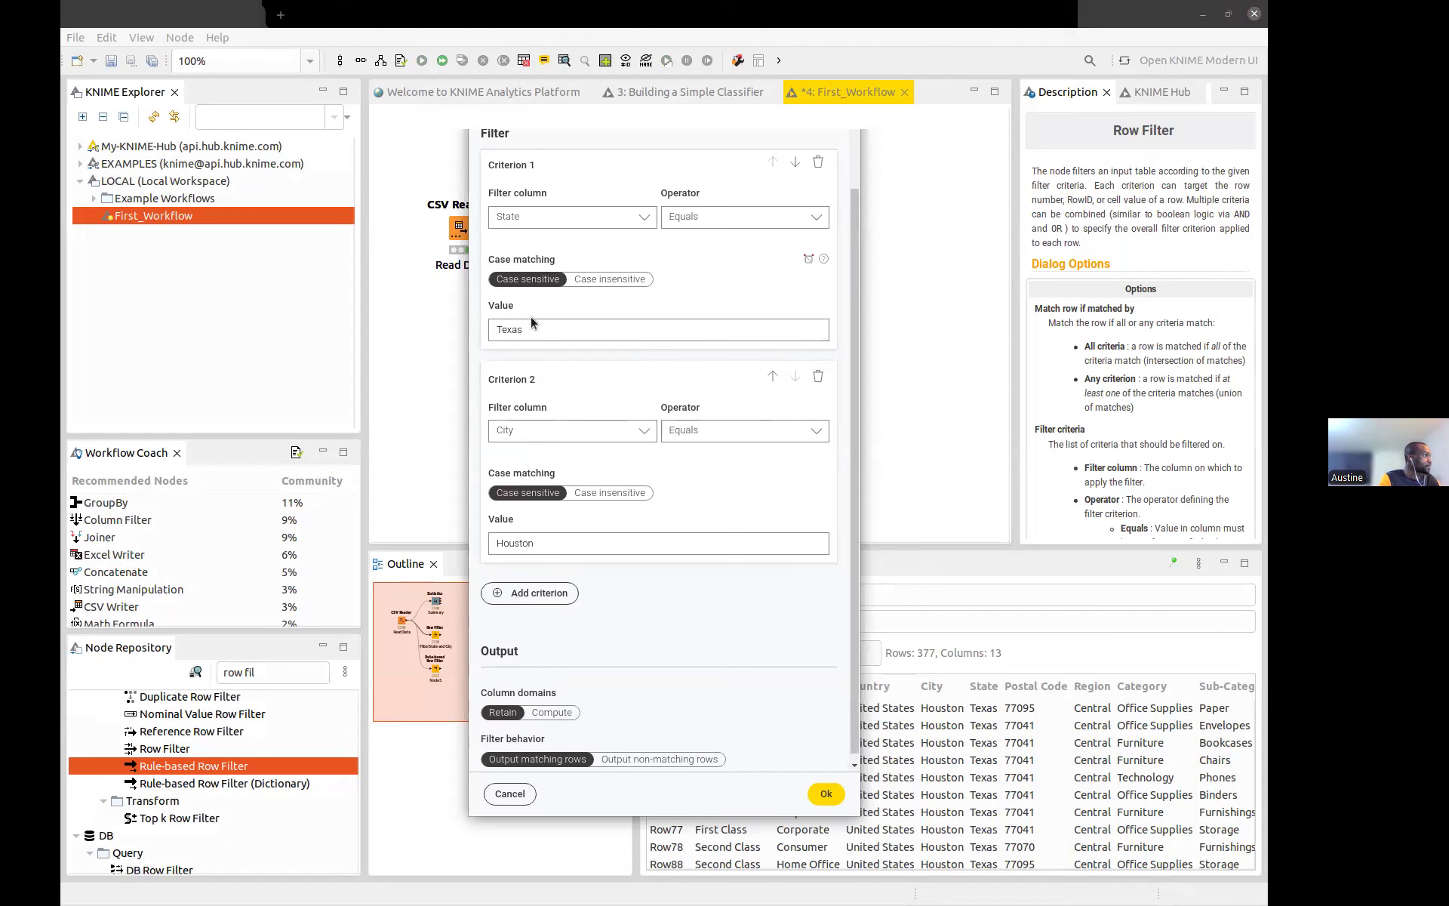
left_click(826, 793)
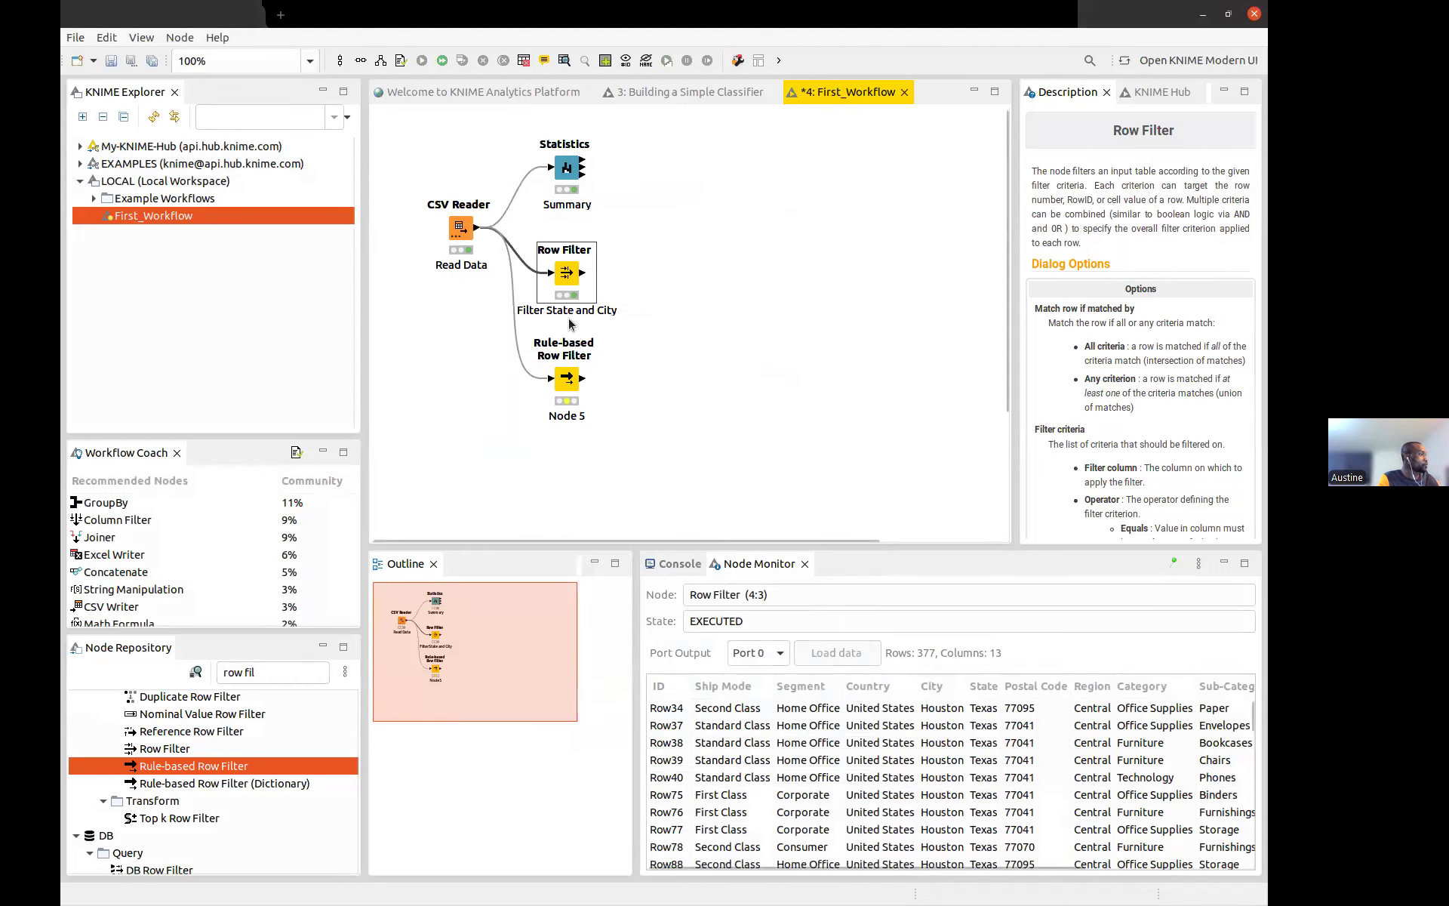
Open the Rule-based Row Filter's configuration and examine the example rules in its expression editor alongside the workflow
double_click(567, 380)
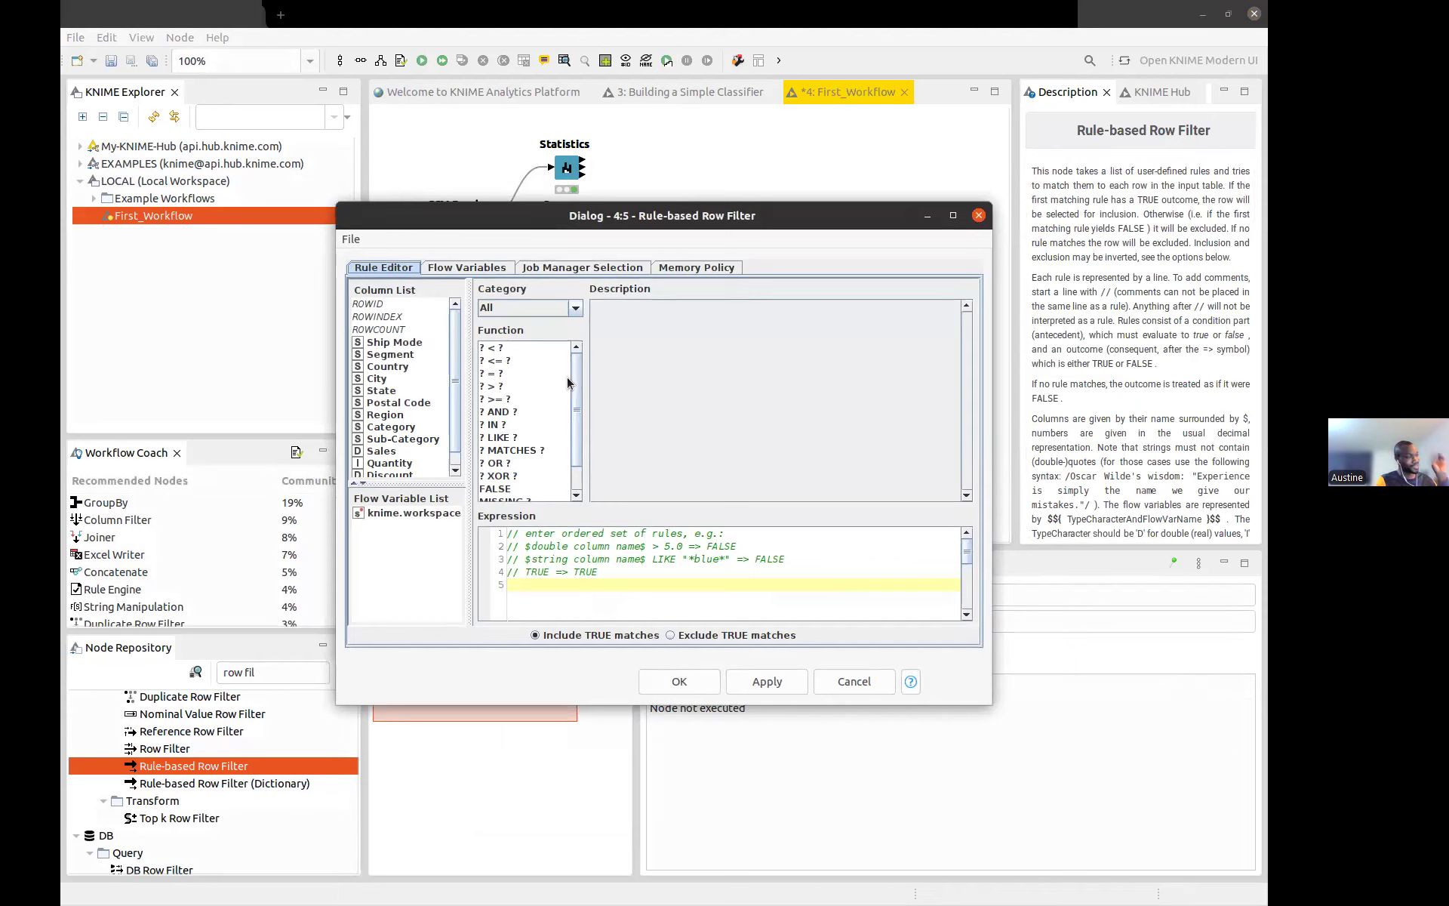
left_click(624, 580)
left_click_drag(603, 578, 488, 527)
left_click(613, 580)
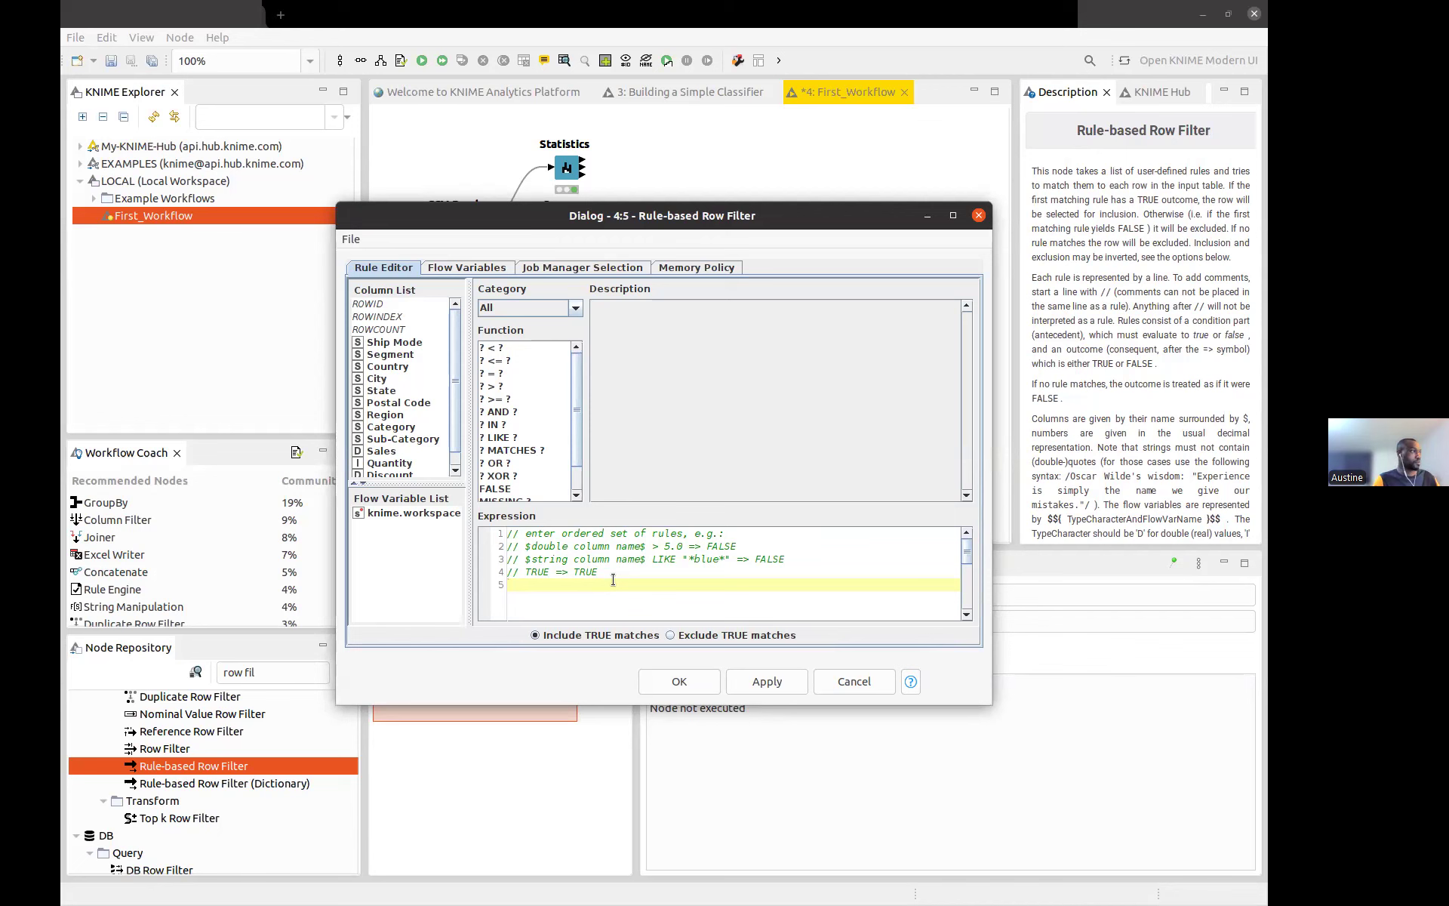
left_click_drag(792, 225, 911, 447)
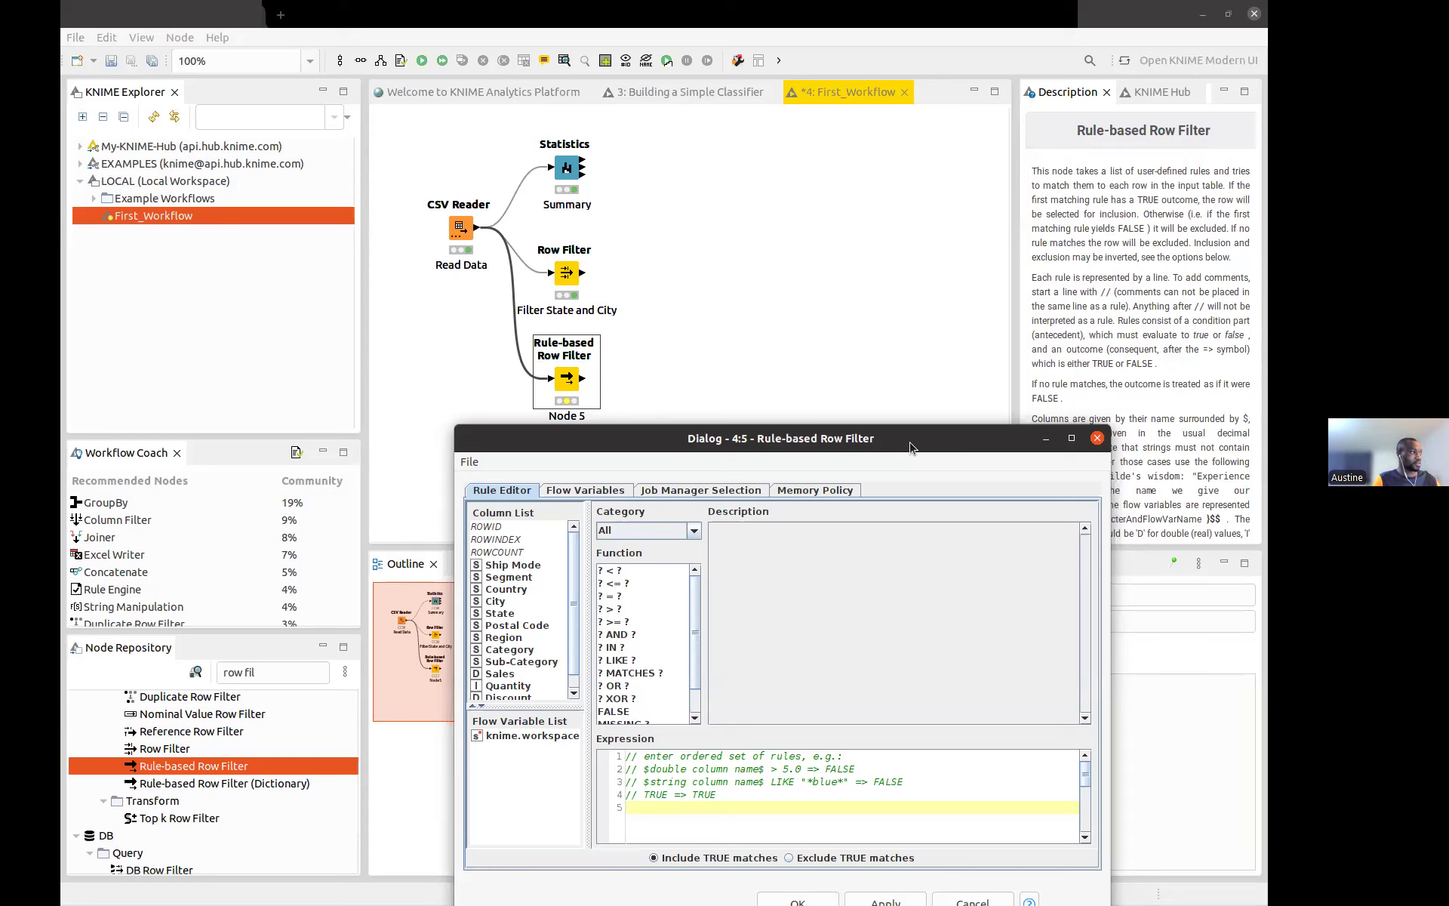
left_click_drag(909, 446, 782, 171)
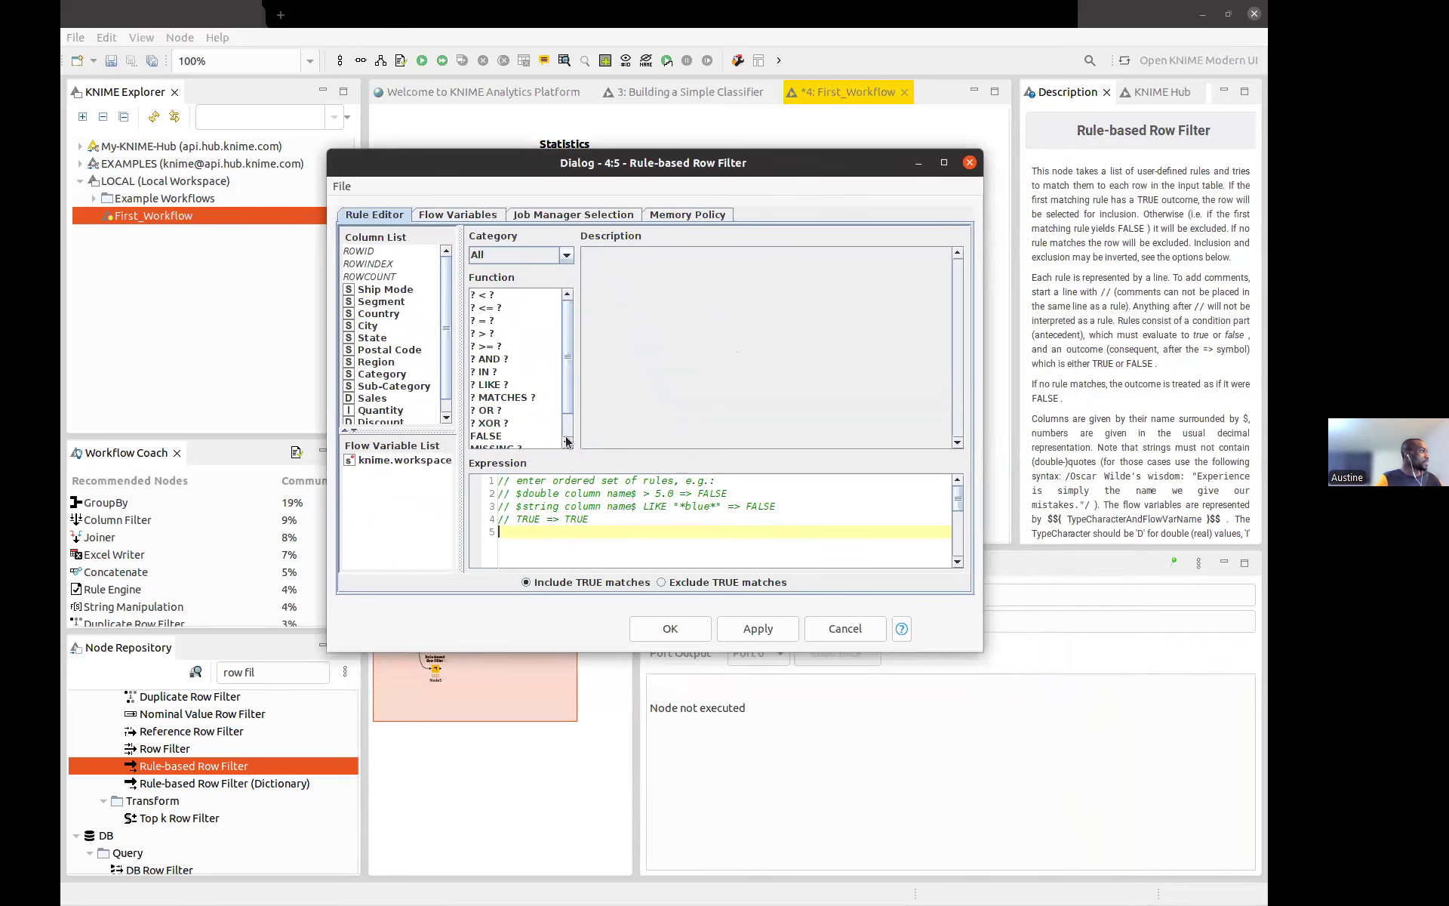
Read the descriptions of the less-than and AND functions, and try inserting AND into the rule expression
left_click(475, 300)
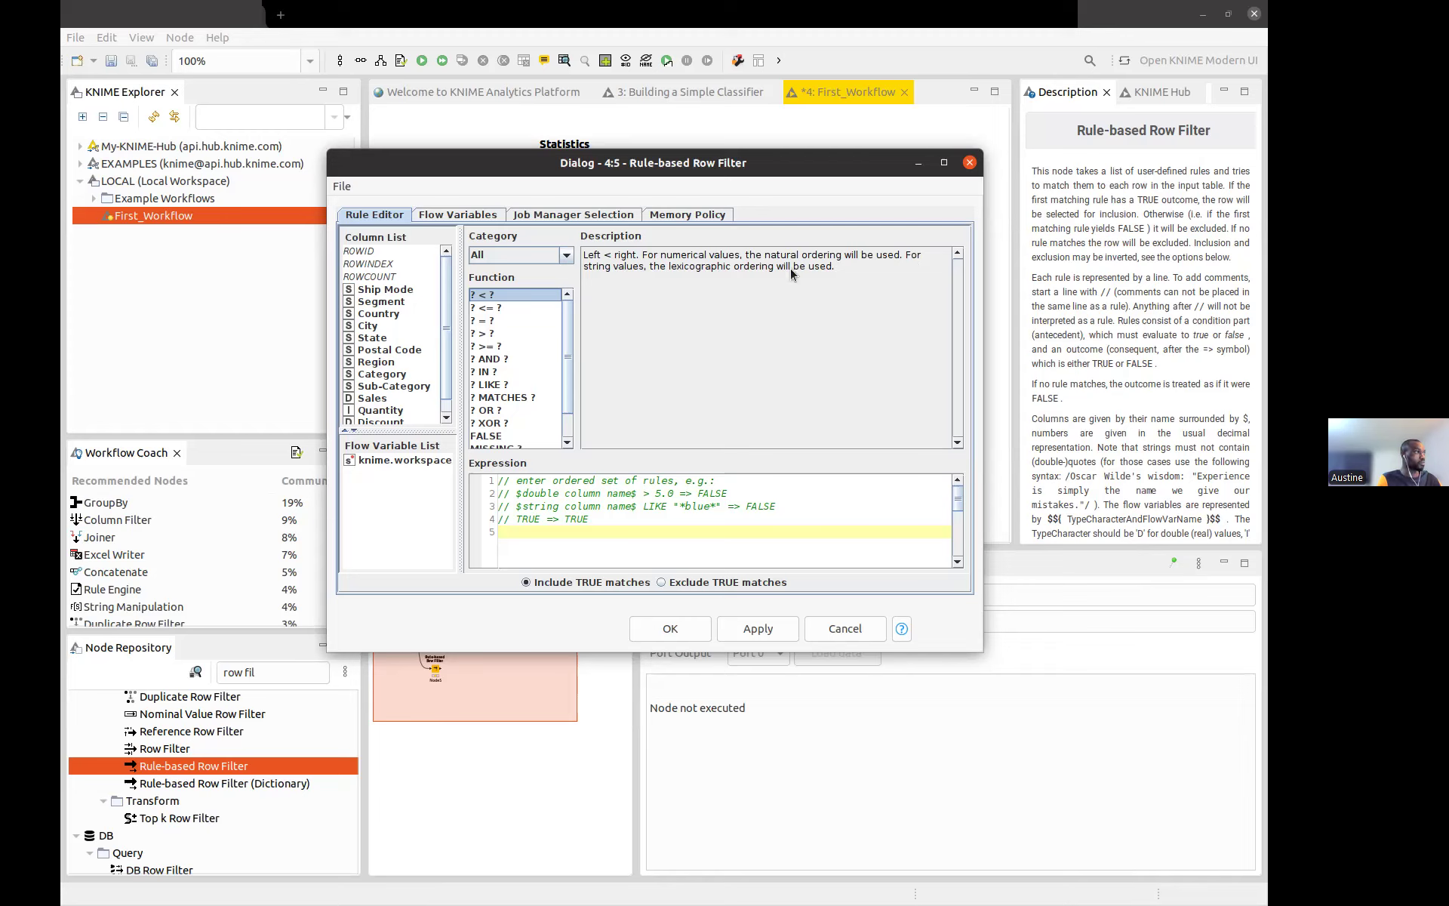
left_click(491, 360)
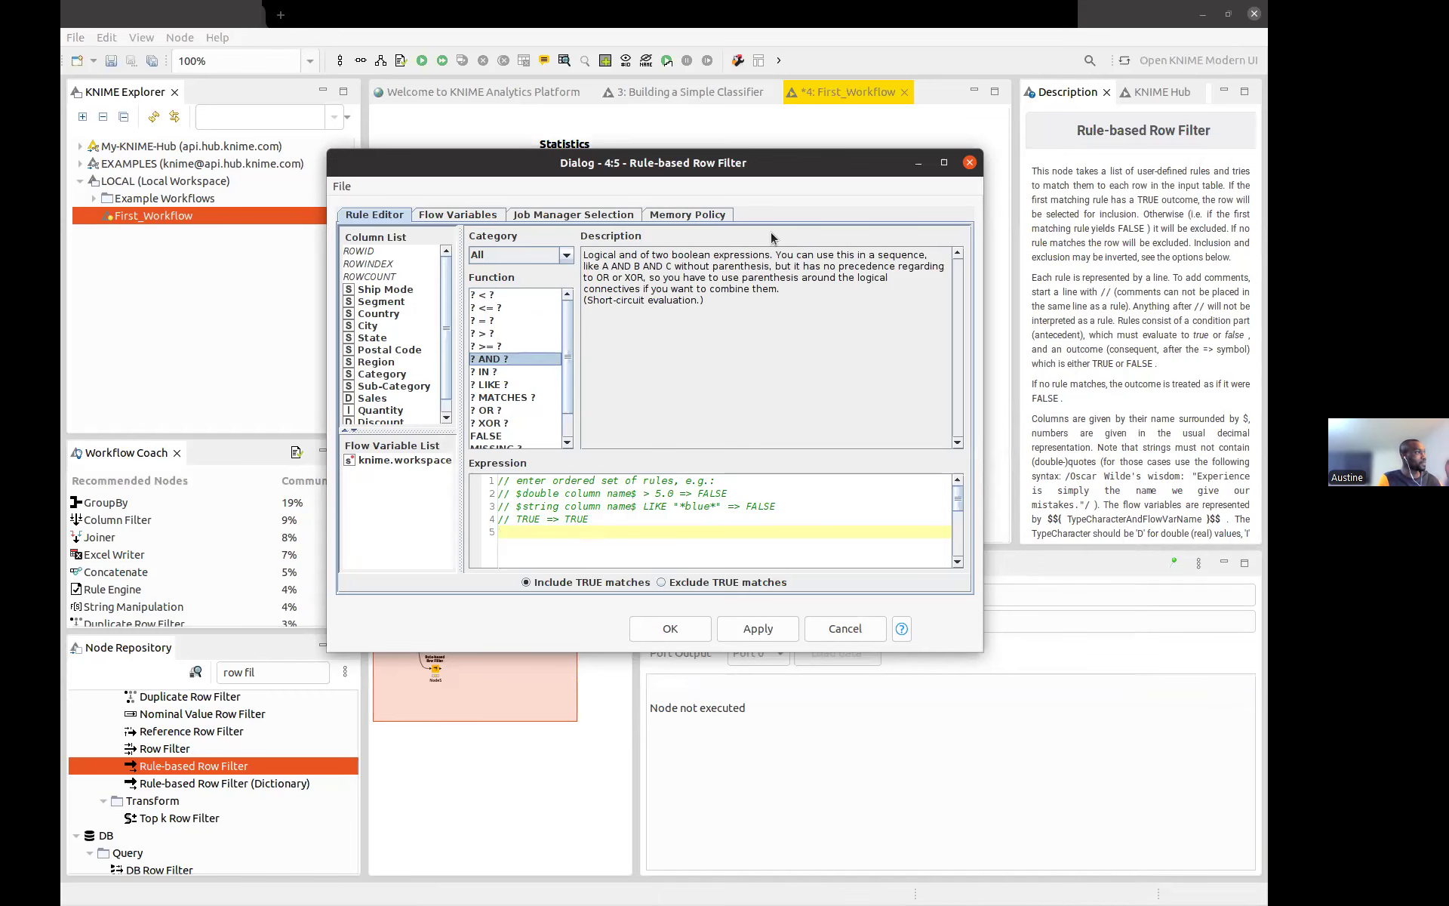
left_click_drag(781, 169, 820, 548)
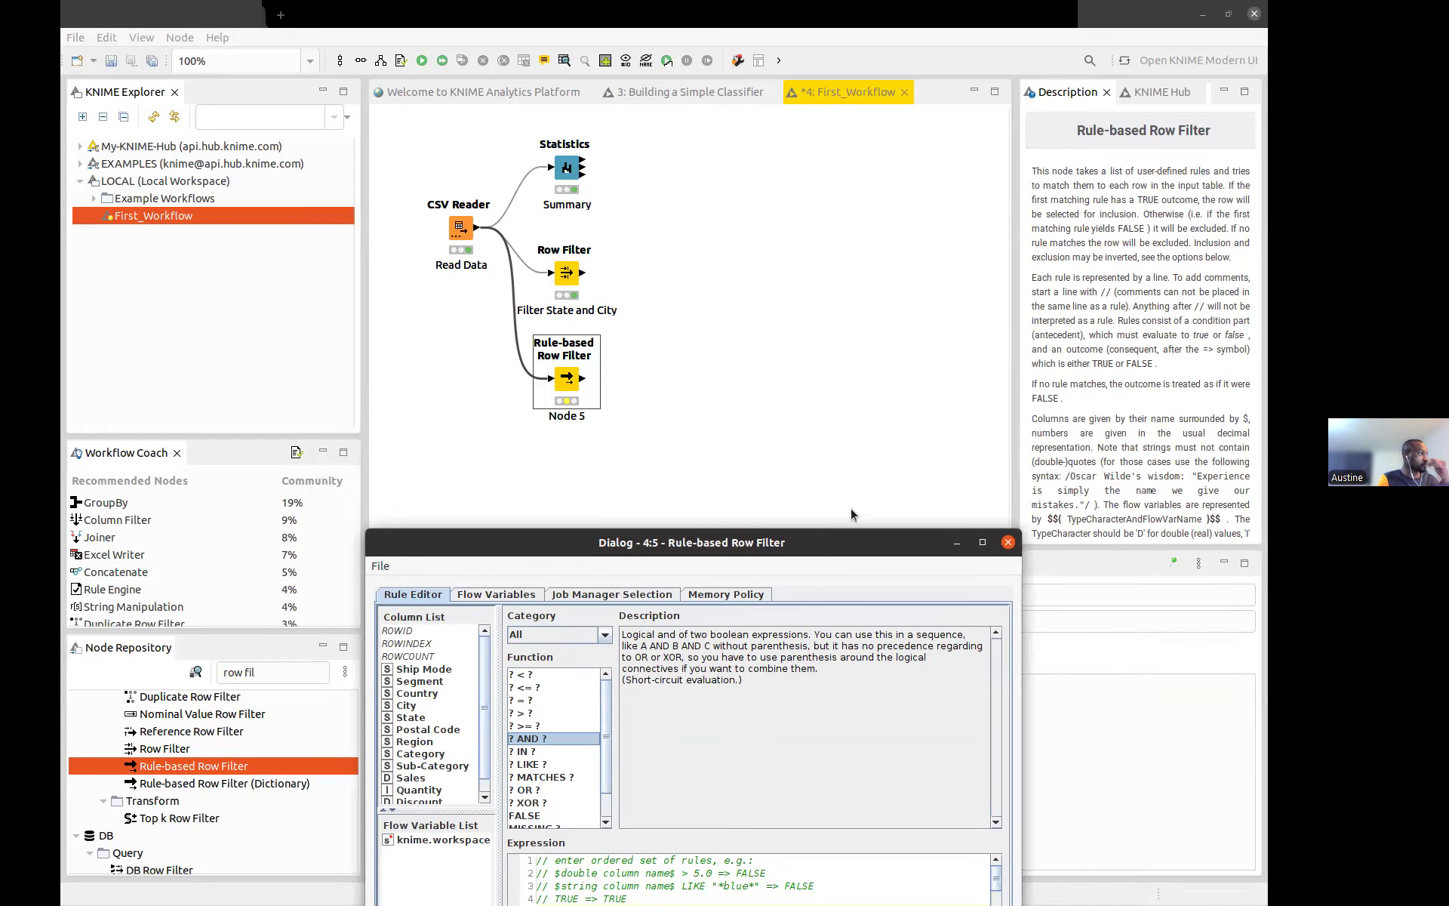
left_click_drag(815, 548, 824, 224)
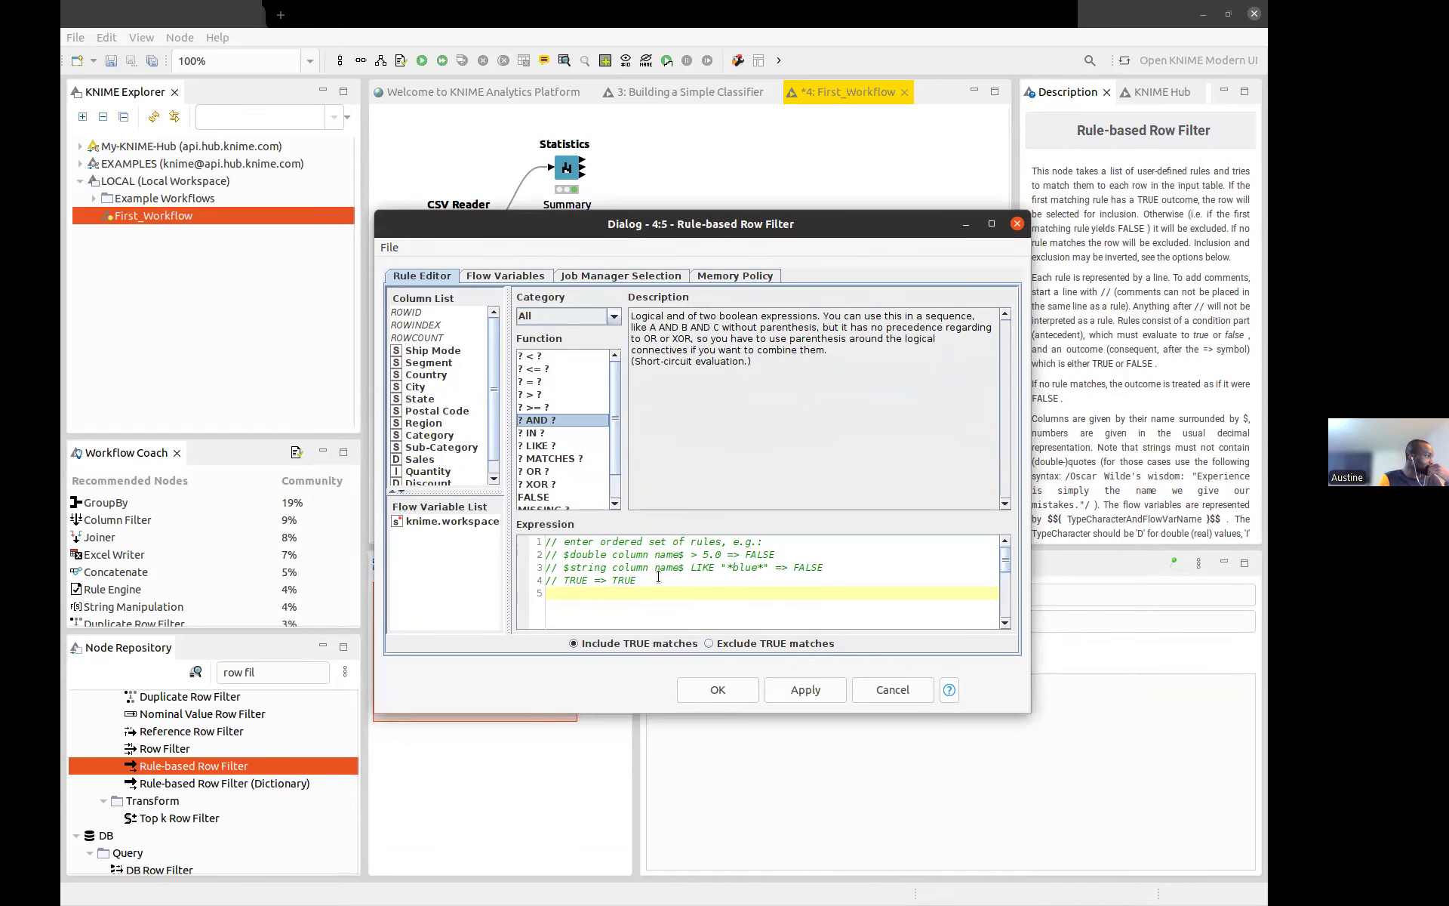
double_click(542, 424)
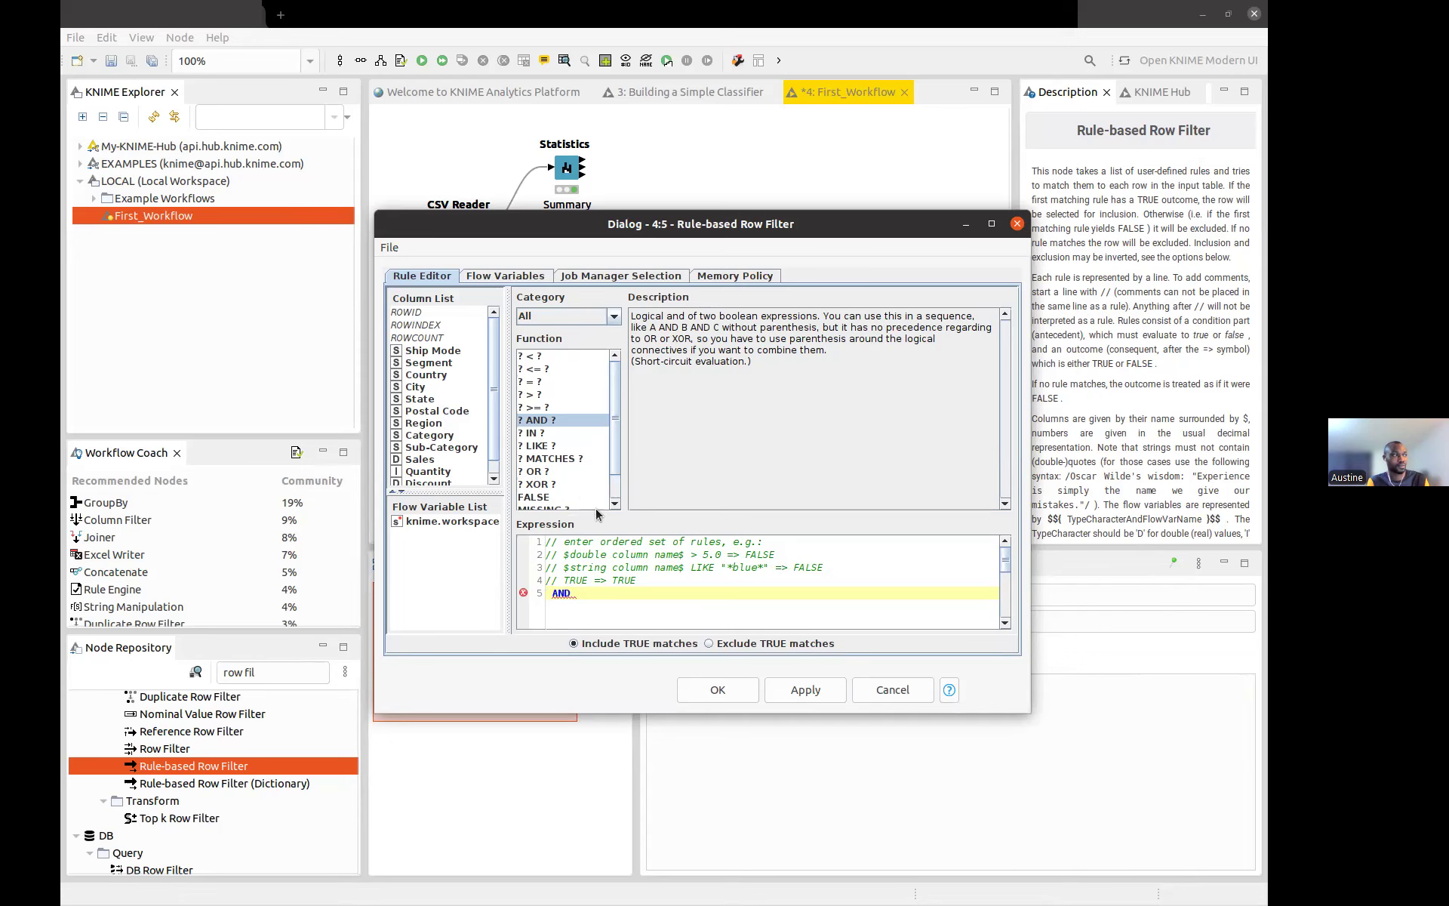
left_click(1017, 224)
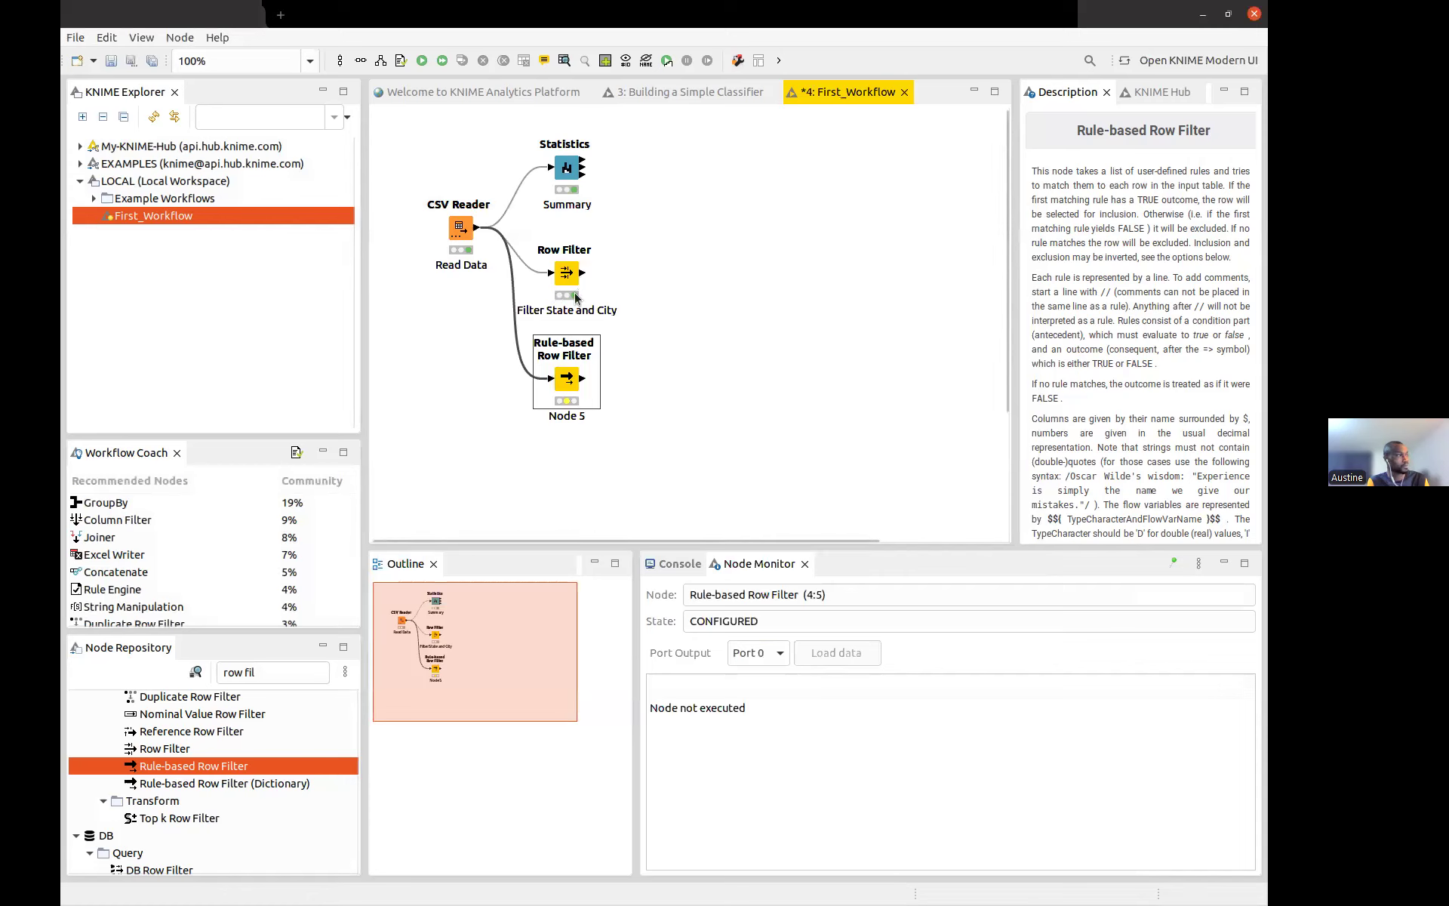
Review the CSV Reader's configuration and data preview, and the output table of the Filter State and City node
left_click(459, 229)
double_click(459, 230)
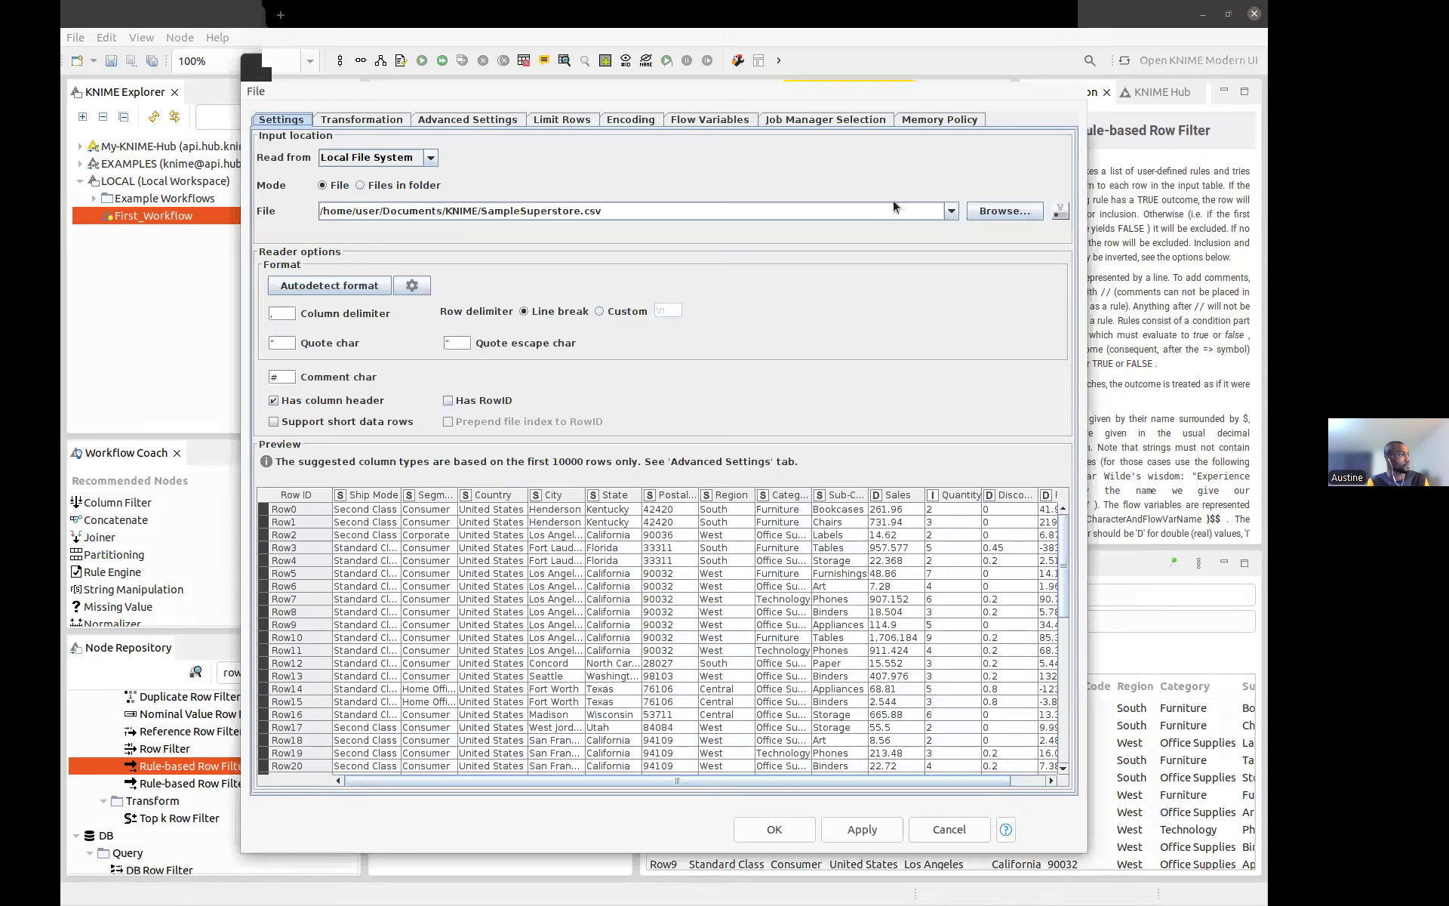
left_click(1071, 68)
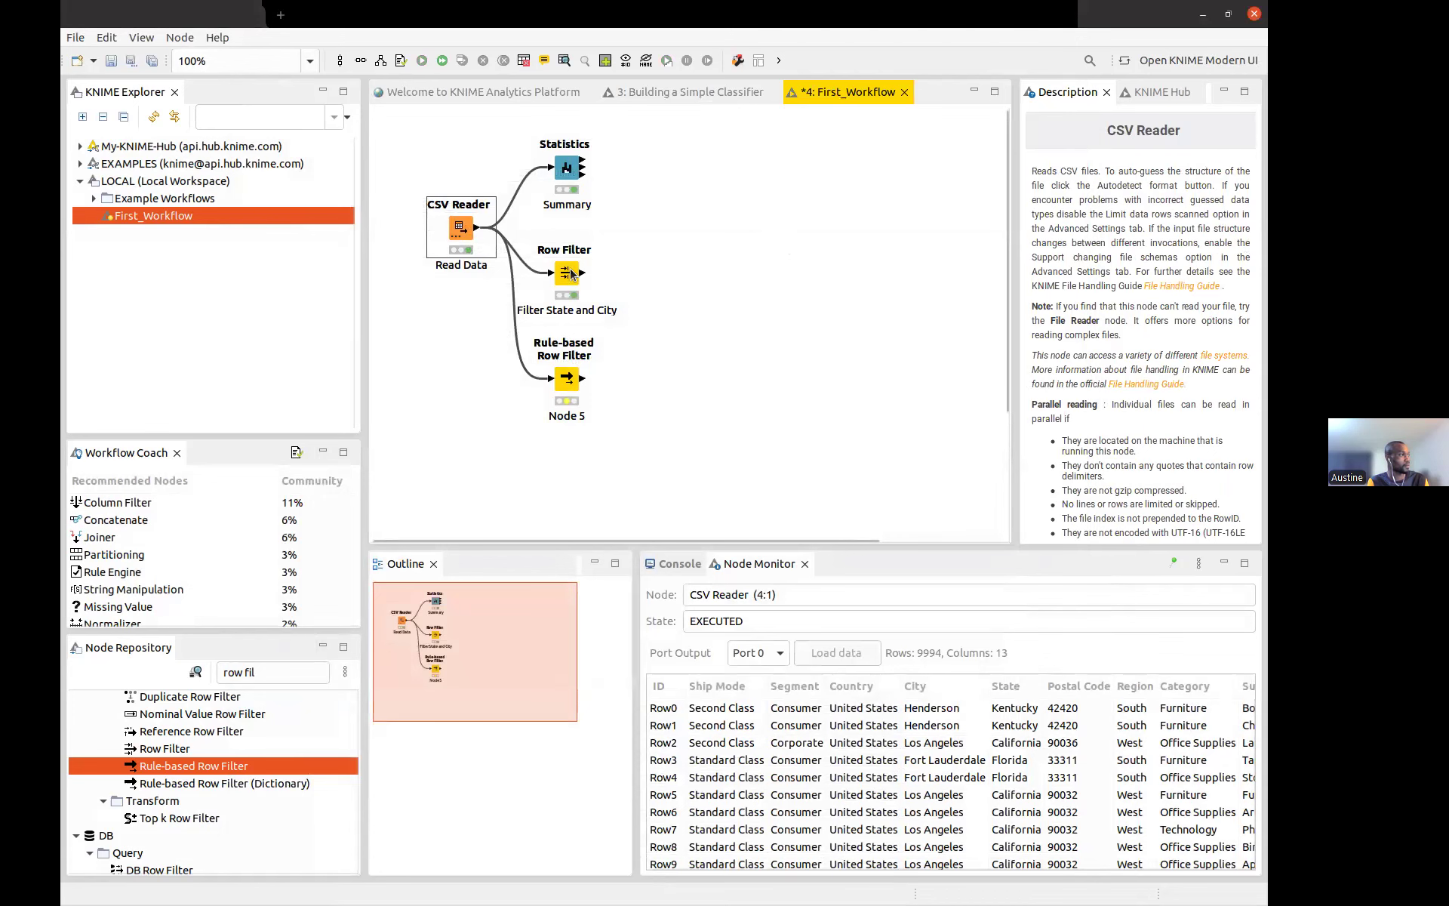
left_click(567, 272)
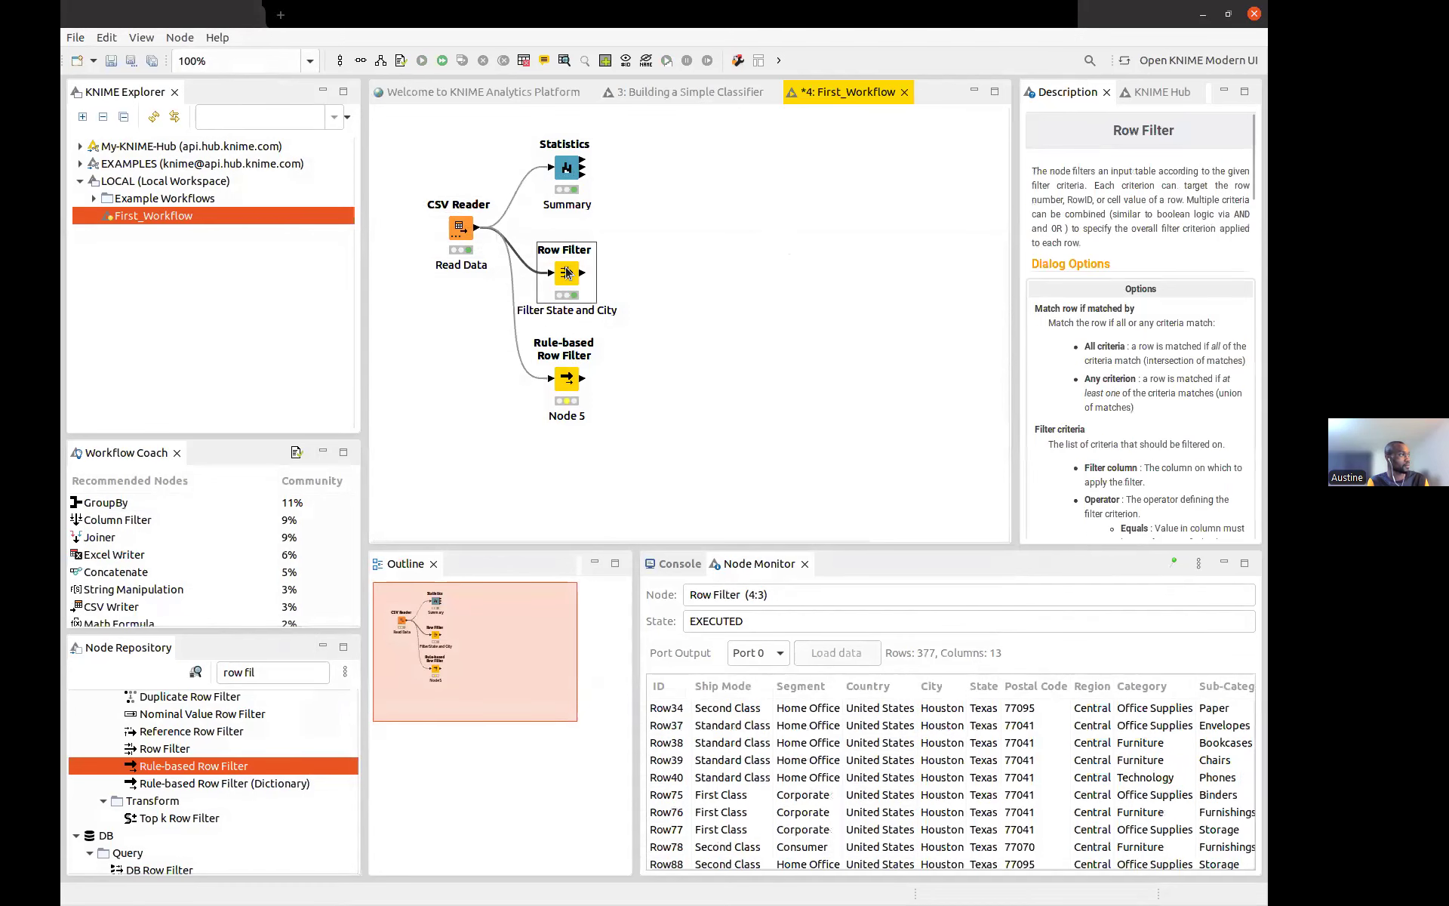
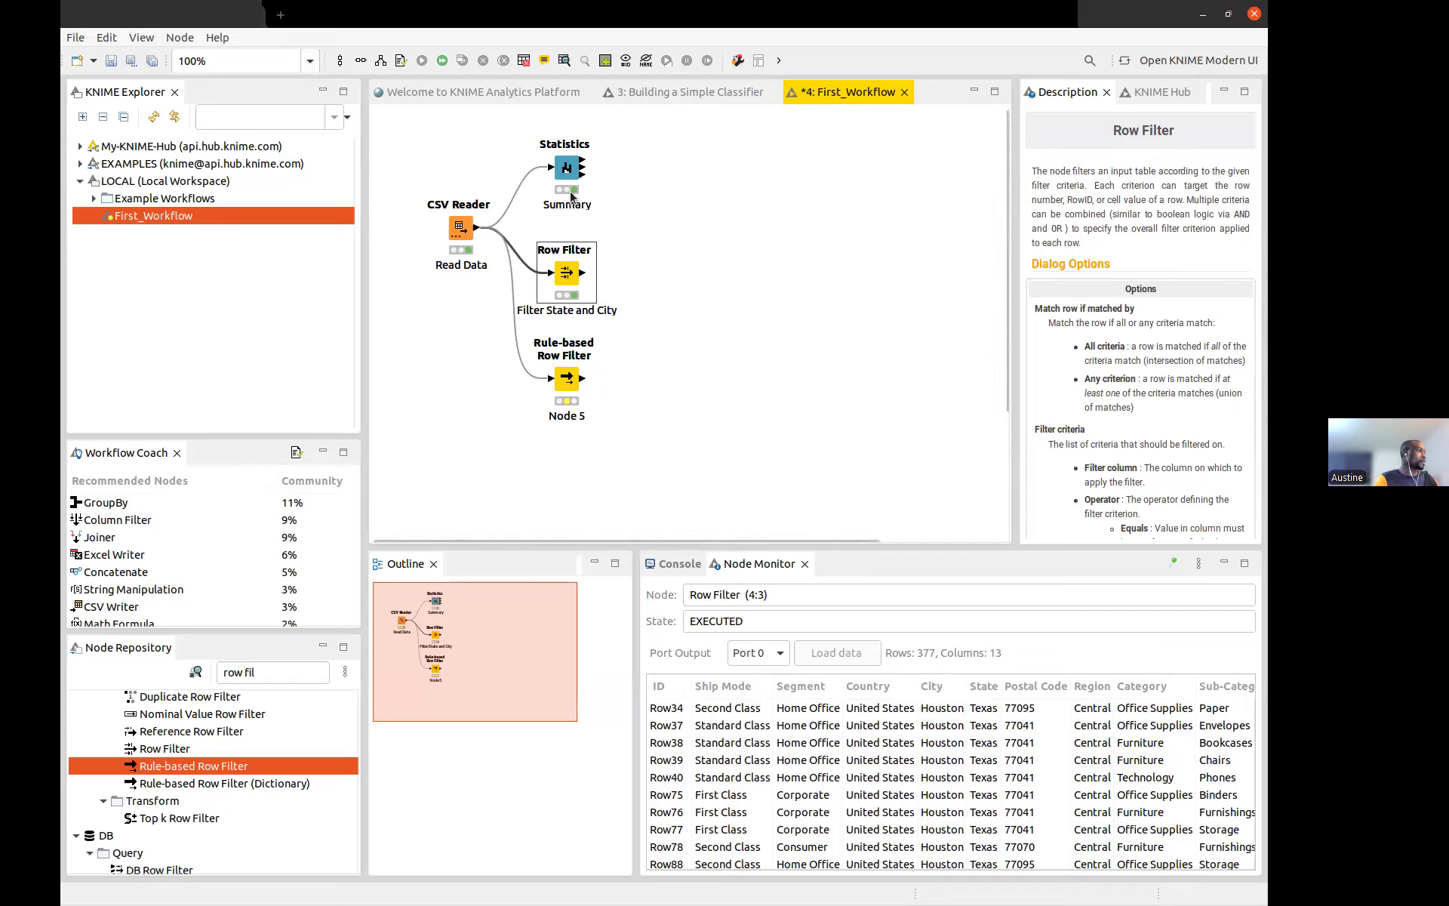
Move the Statistics node further from the CSV Reader and connect the Row Filter's output to it, replacing its existing connection
left_click_drag(566, 168, 701, 182)
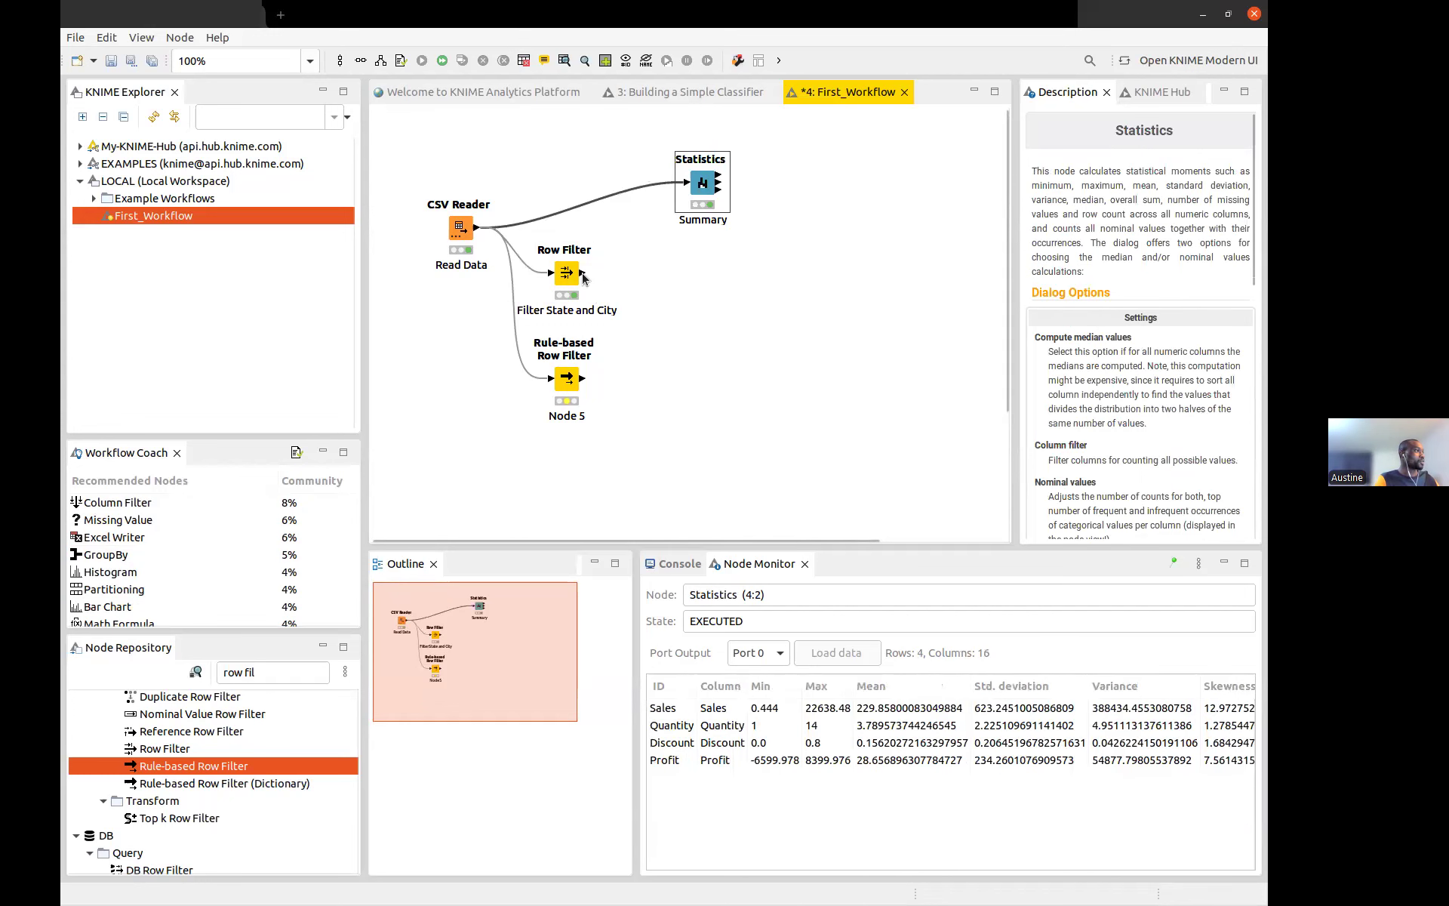
left_click_drag(583, 274, 690, 185)
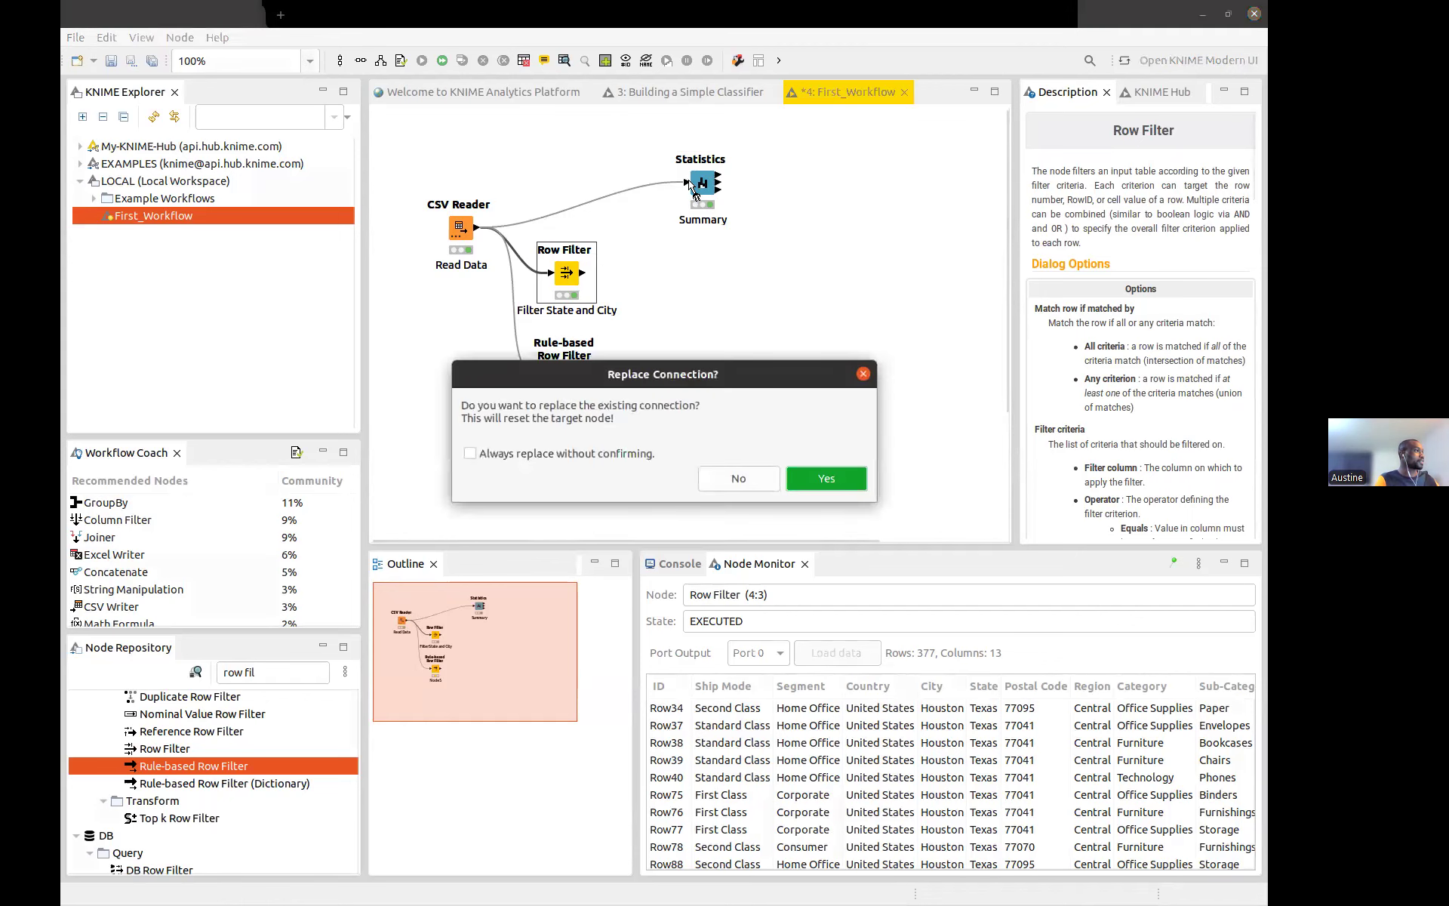
left_click(823, 477)
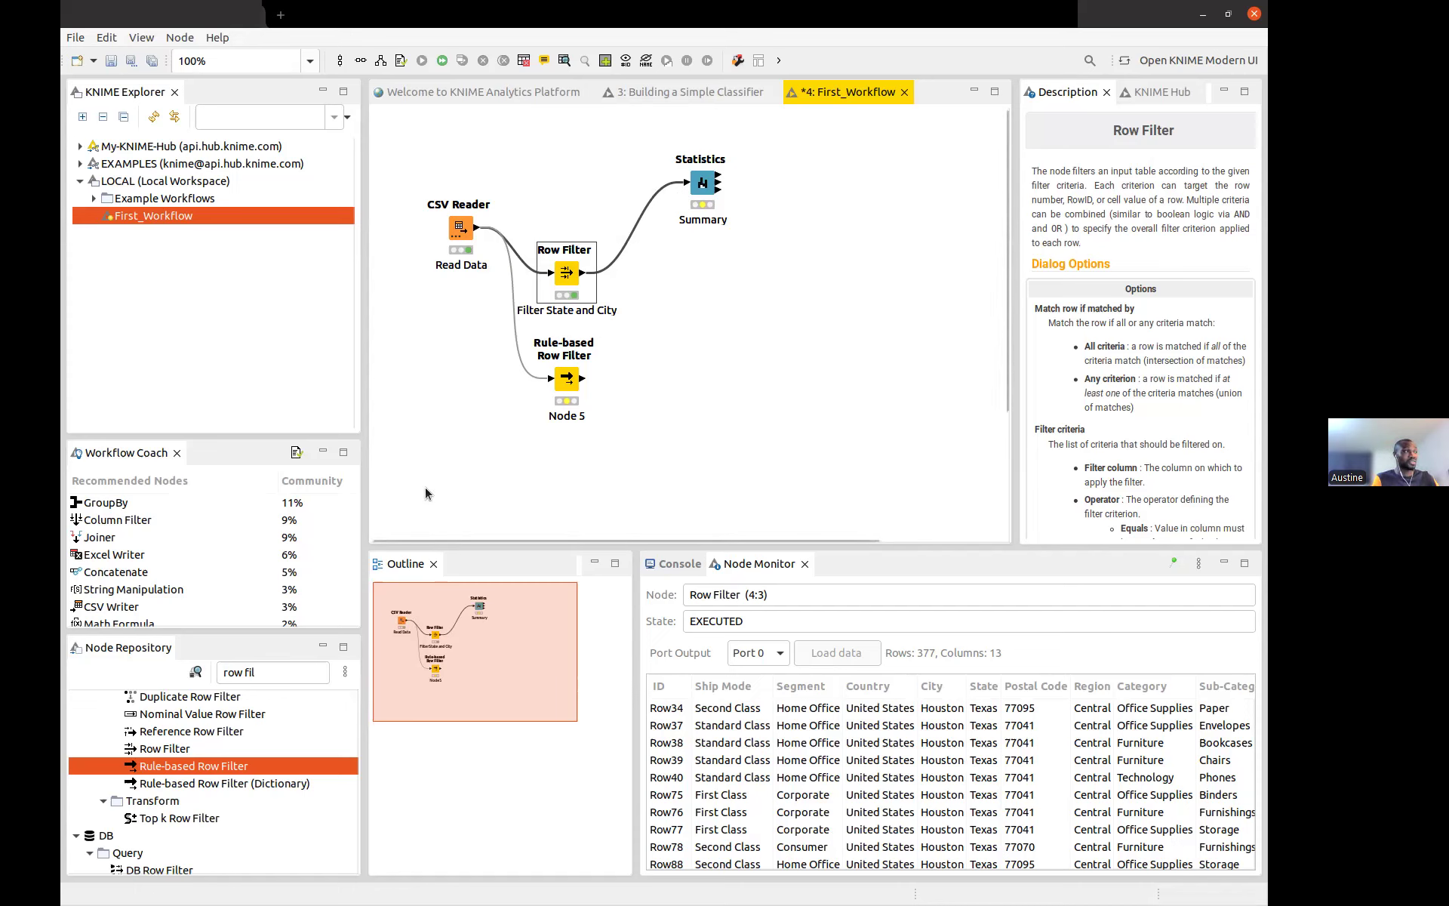
scroll(189, 754, "up", 3)
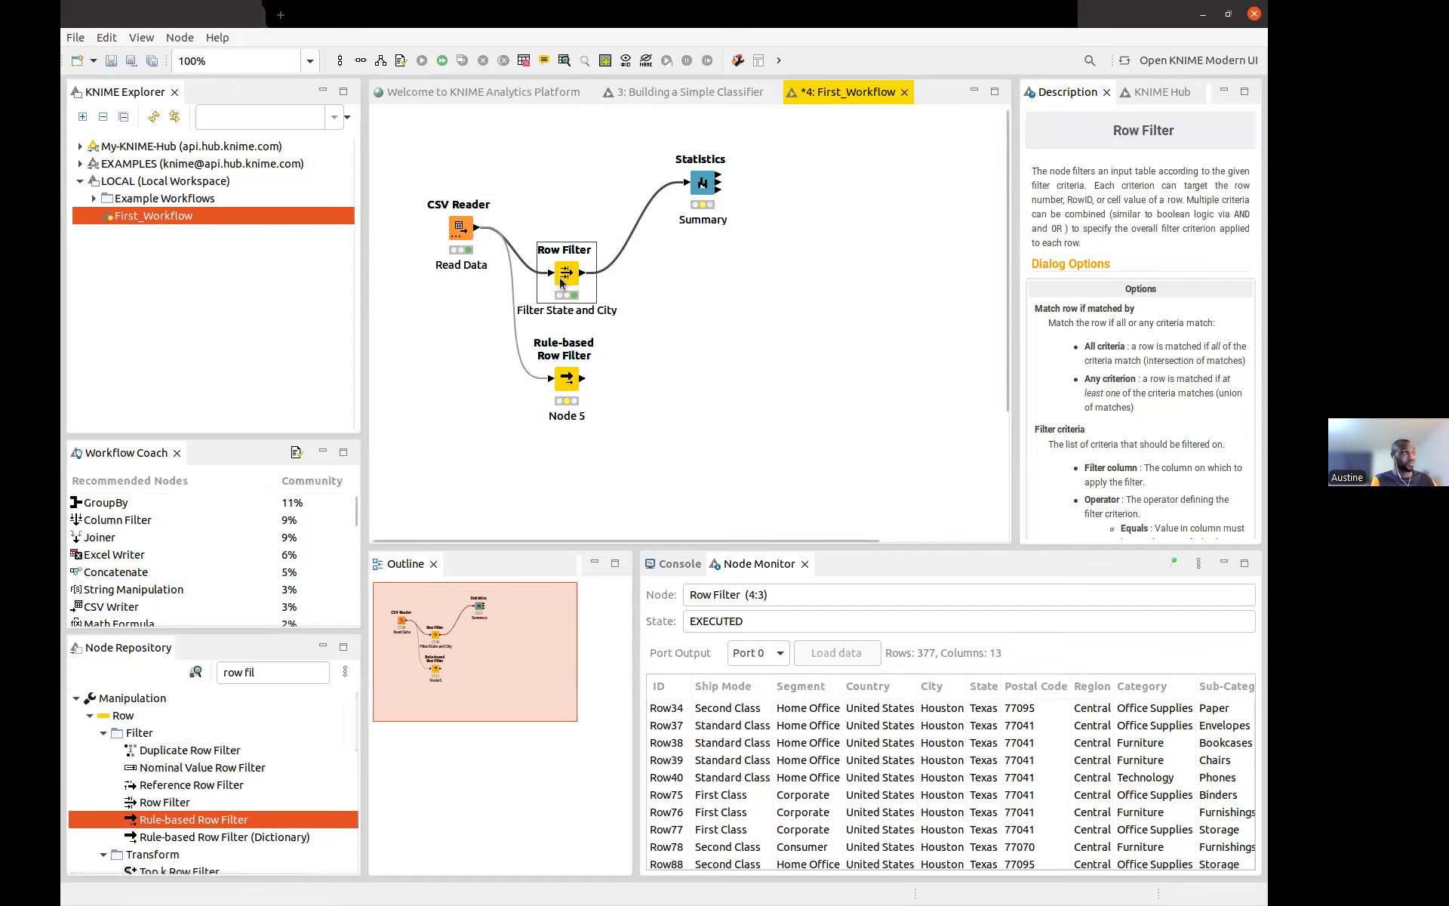
Connect the CSV Reader's output to the Summary Statistics node, replacing its link from the Row Filter, and move the Row Filter below that connection
left_click_drag(567, 279, 567, 227)
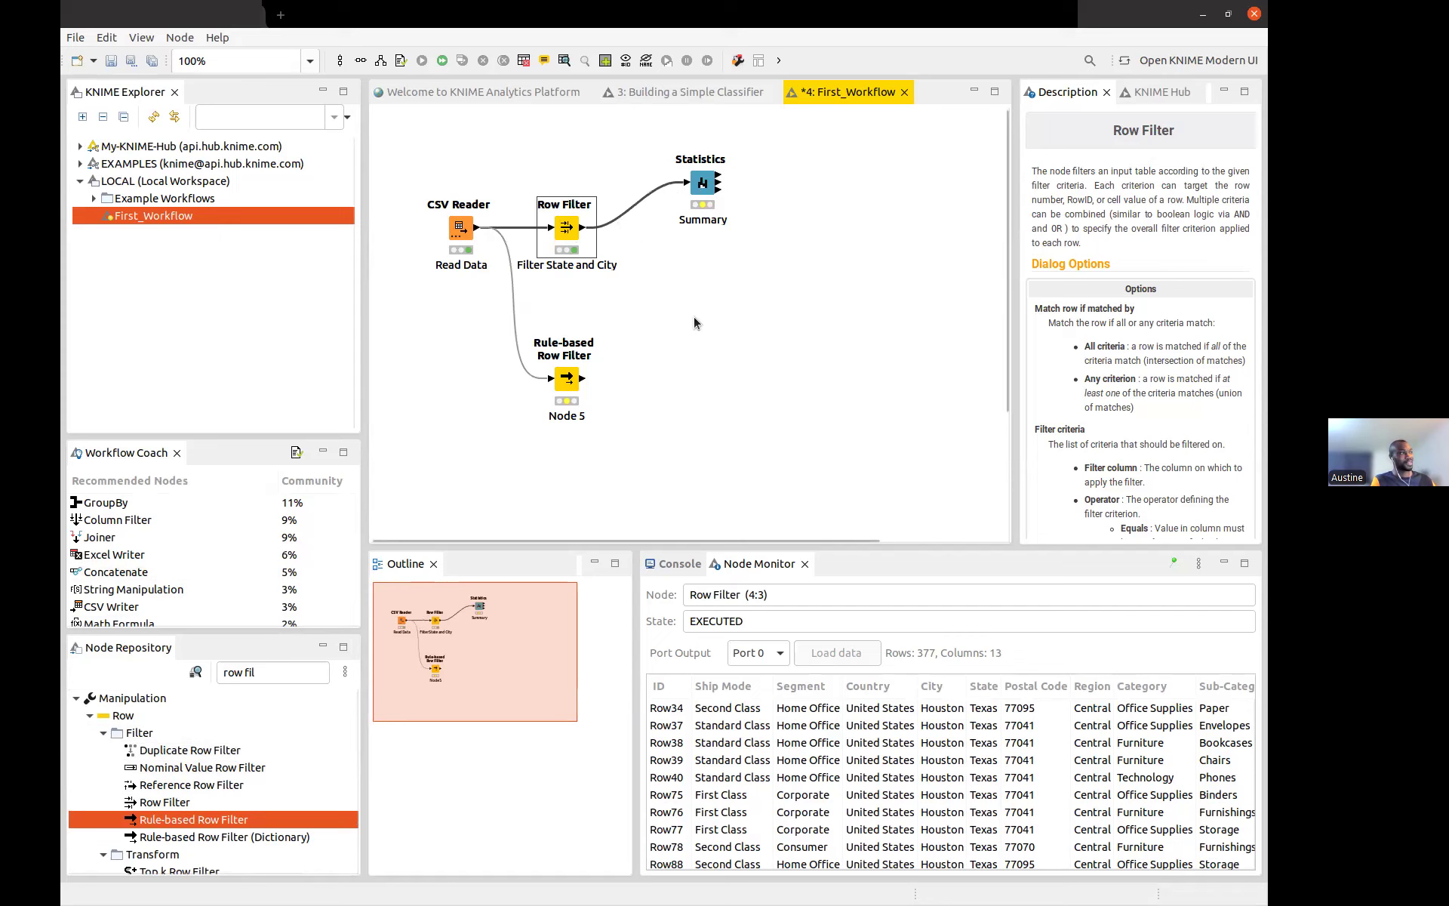
left_click(665, 355)
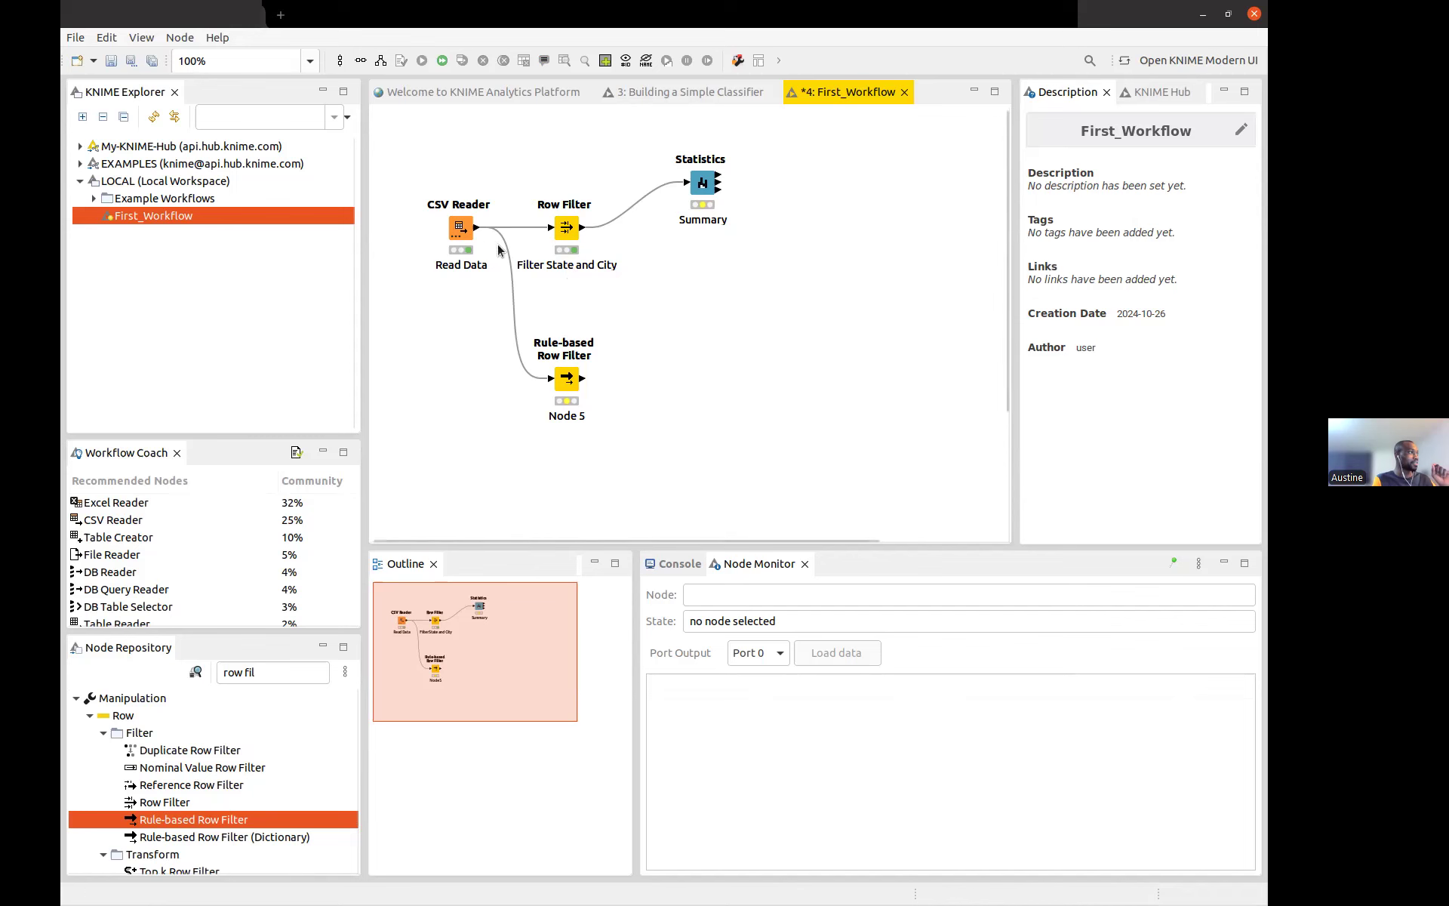
left_click_drag(476, 231, 691, 186)
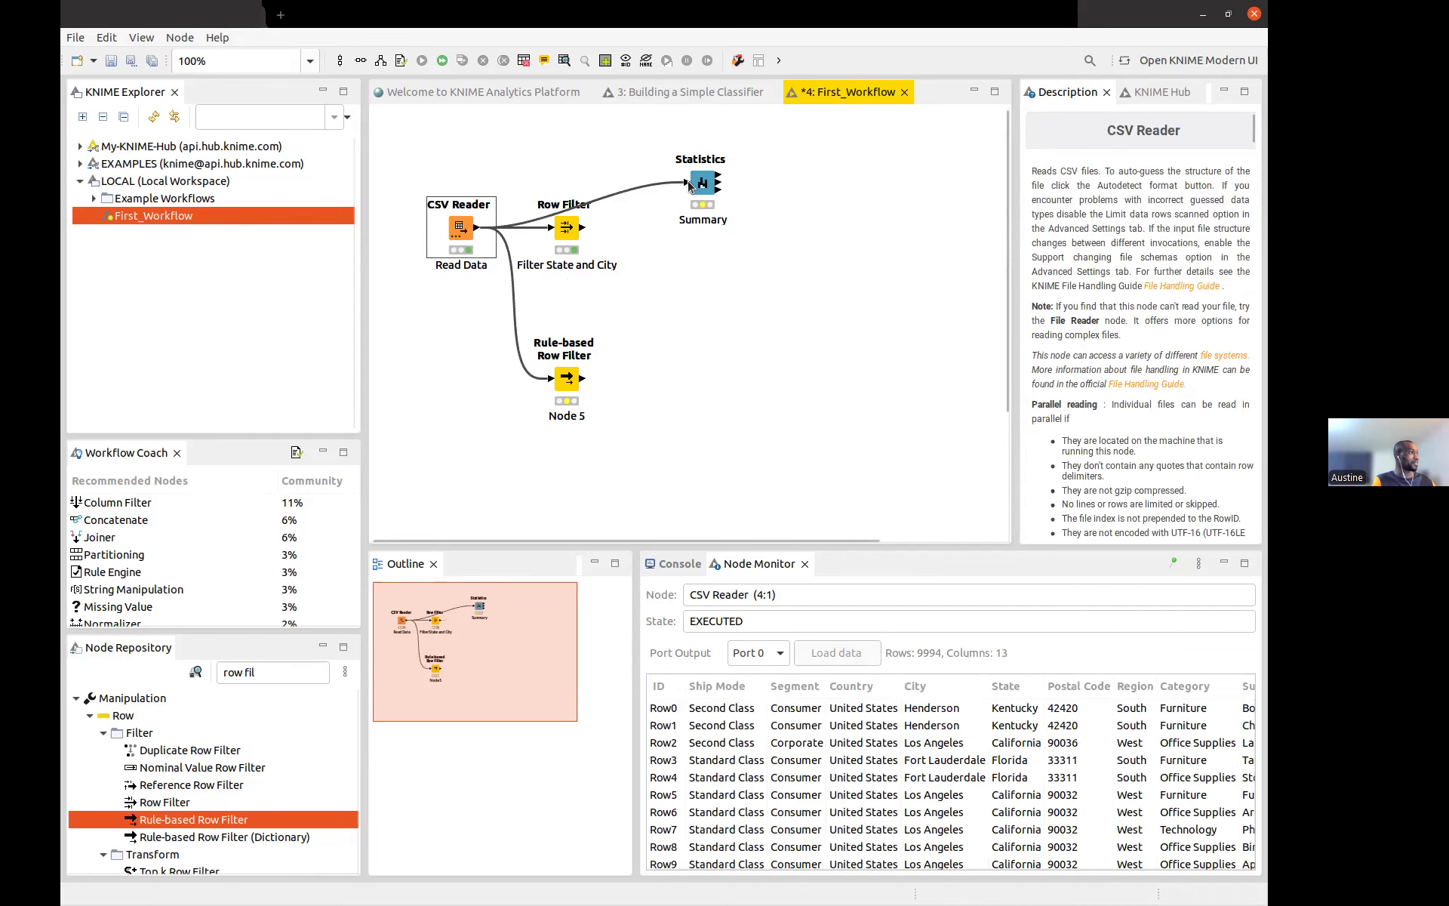
left_click(591, 268)
left_click_drag(584, 241, 599, 272)
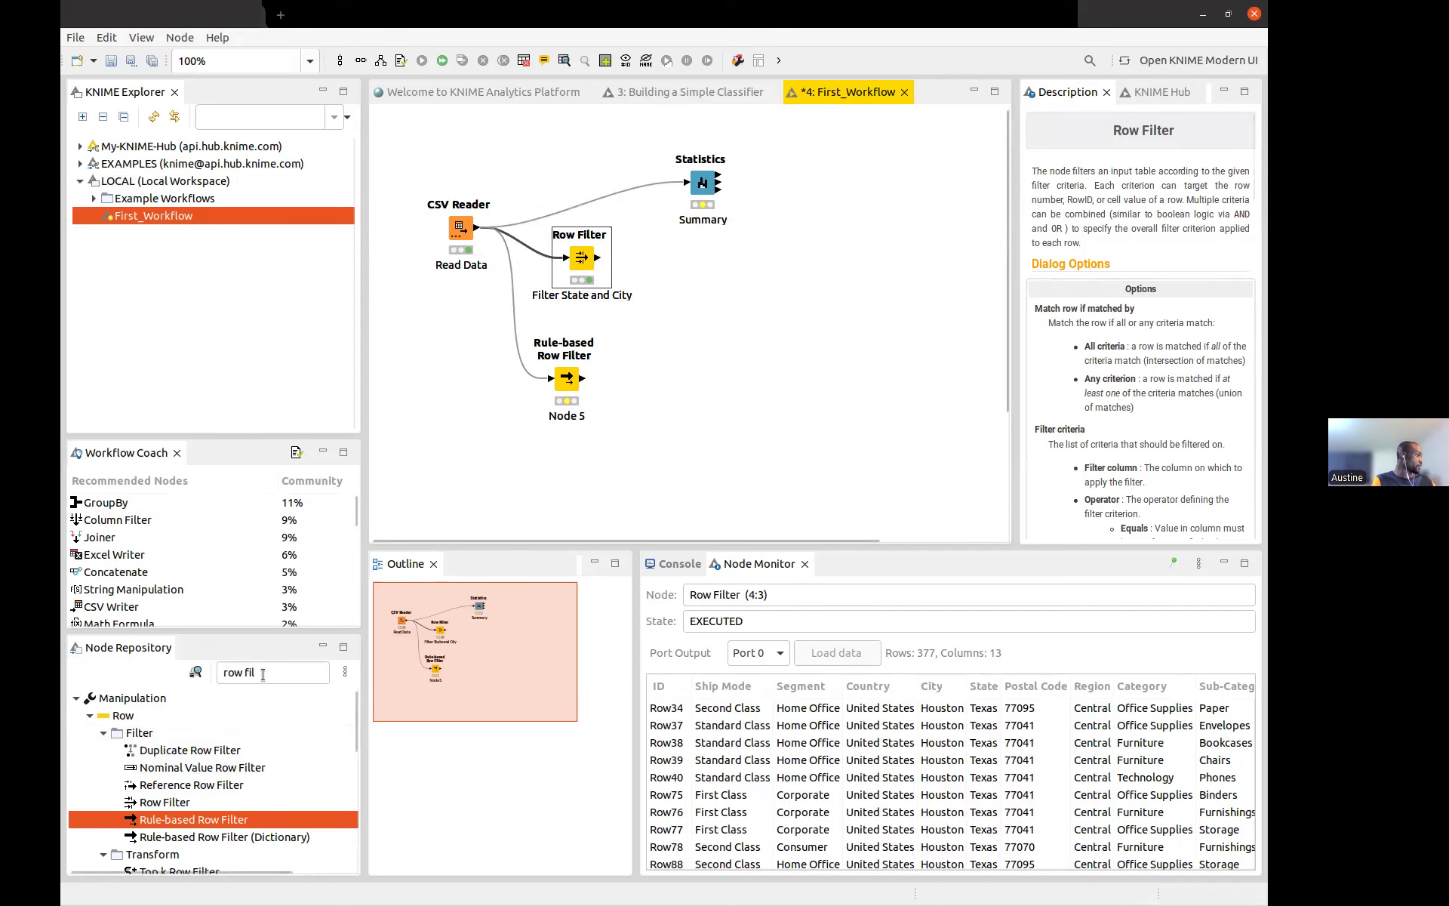
Search the node repository for "stati" and add a second Statistics node beside the Row Filter
left_click_drag(263, 674, 200, 677)
type("stat")
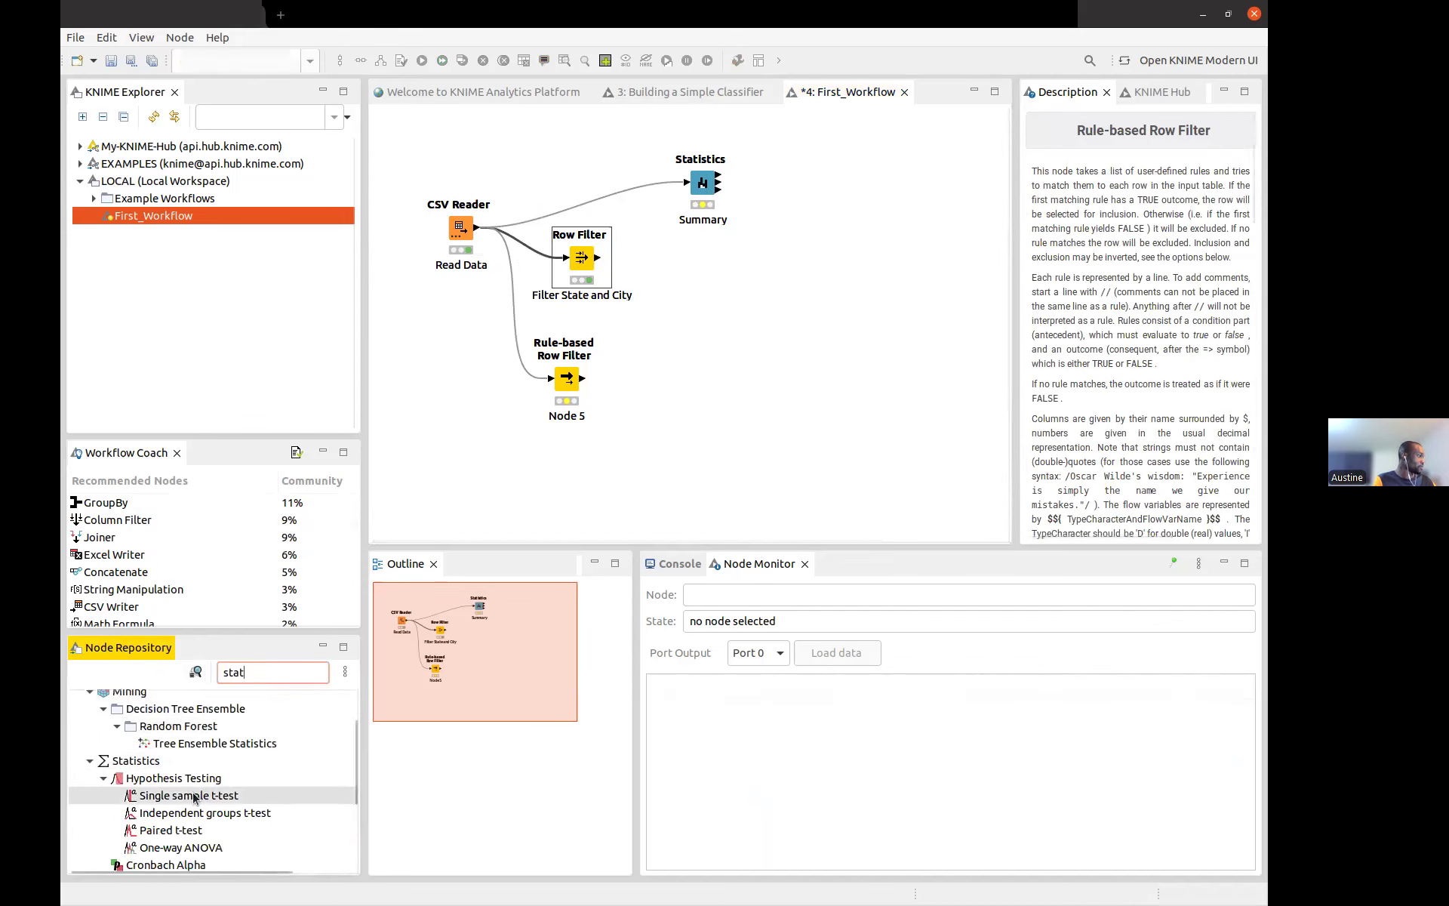
type("i")
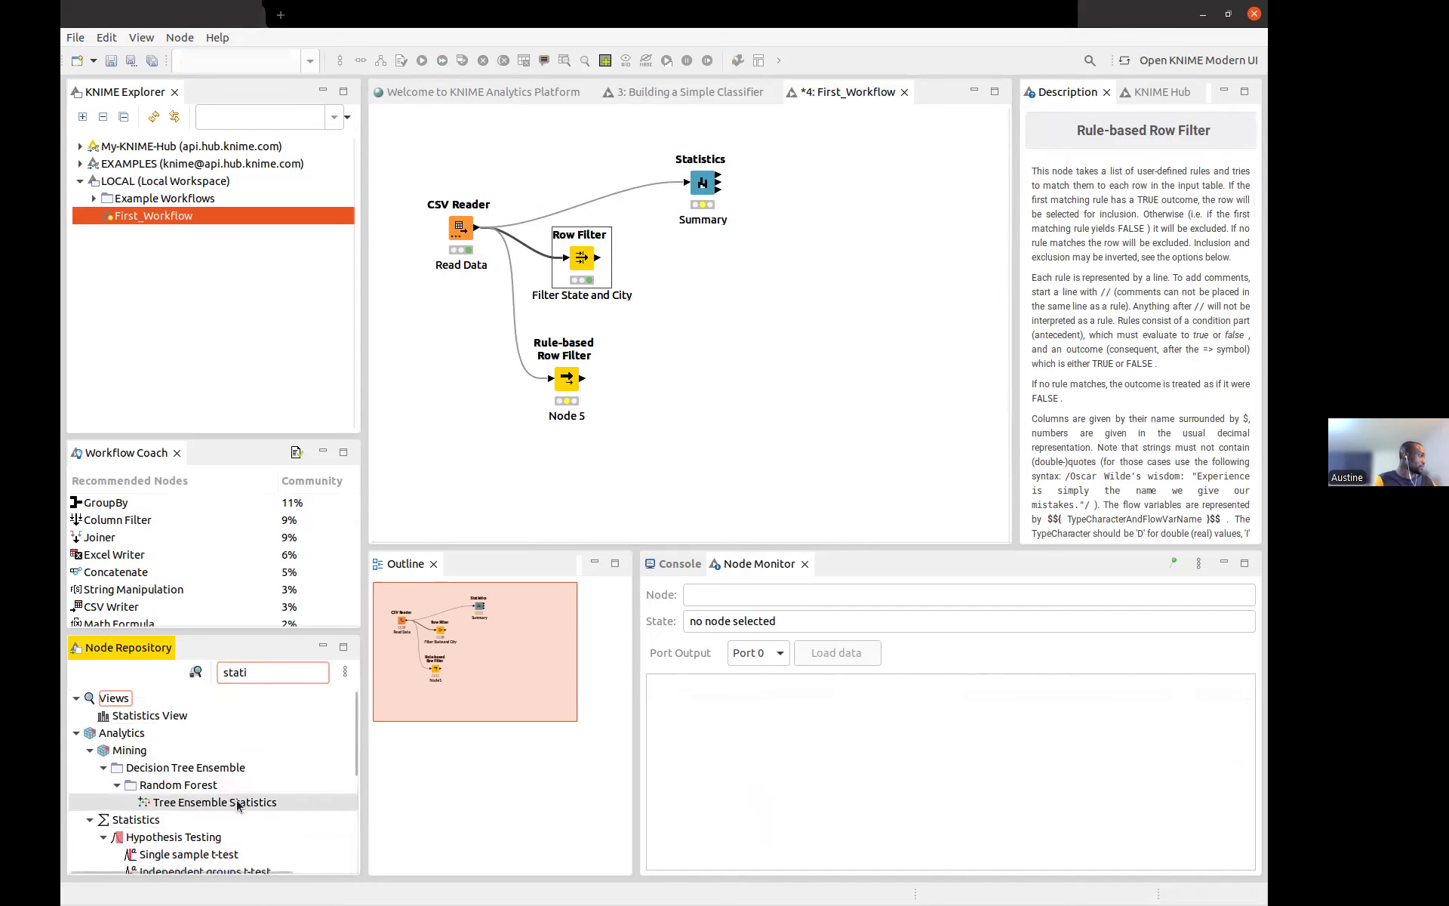
scroll(237, 801, "down", 4)
left_click_drag(173, 802, 686, 264)
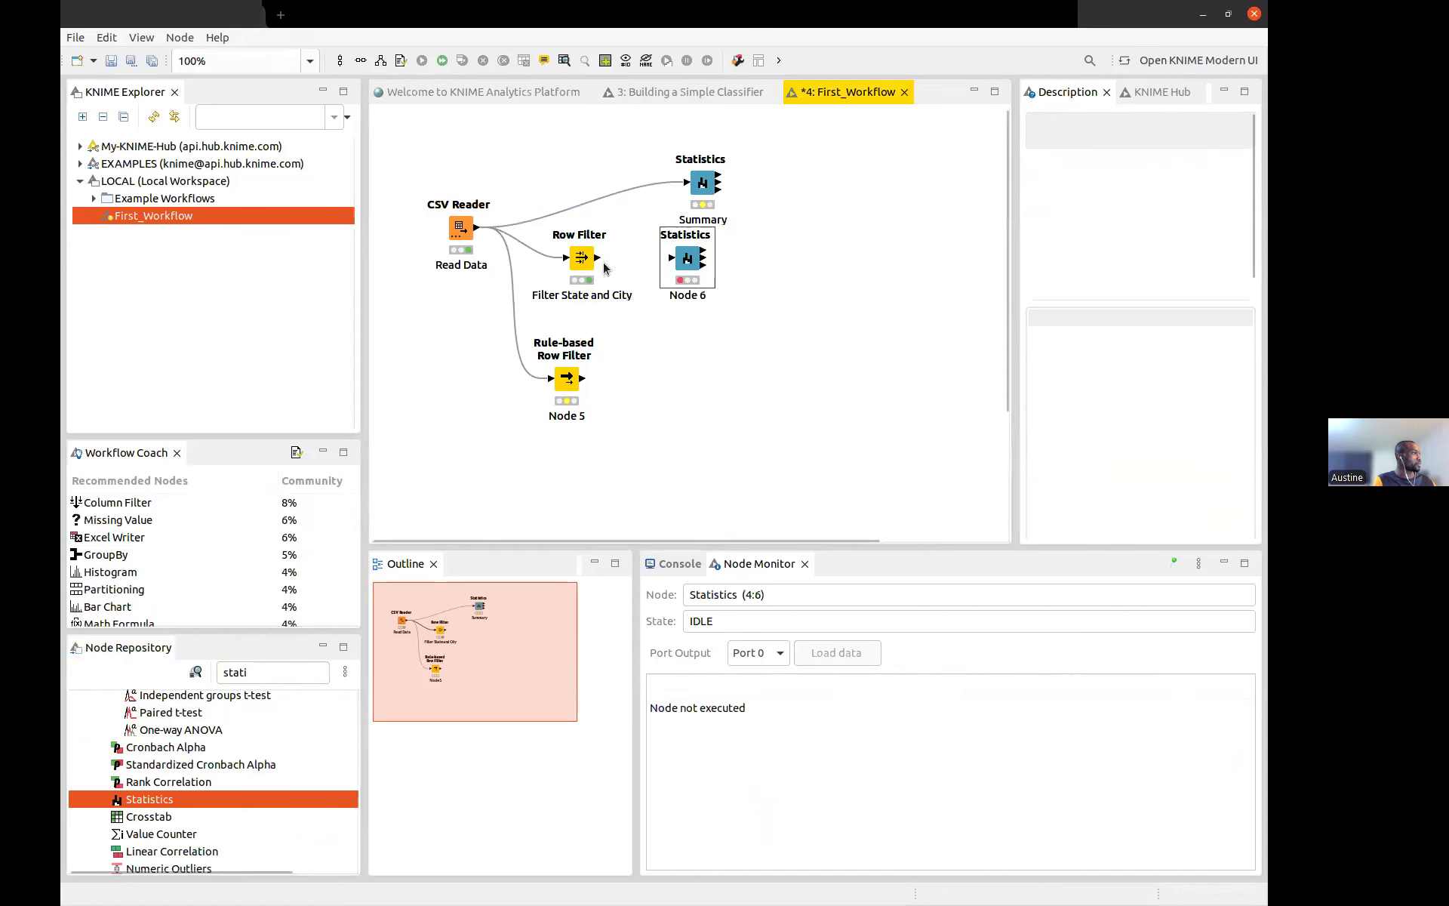
Connect the Row Filter's output to the new Statistics node and move the Summary Statistics node higher to separate the two branches
mouse_move(599, 258)
left_mouse_down()
mouse_move(670, 254)
mouse_move(700, 276)
left_mouse_up()
left_click_drag(681, 166, 636, 136)
left_click(692, 253)
left_click_drag(692, 253, 692, 252)
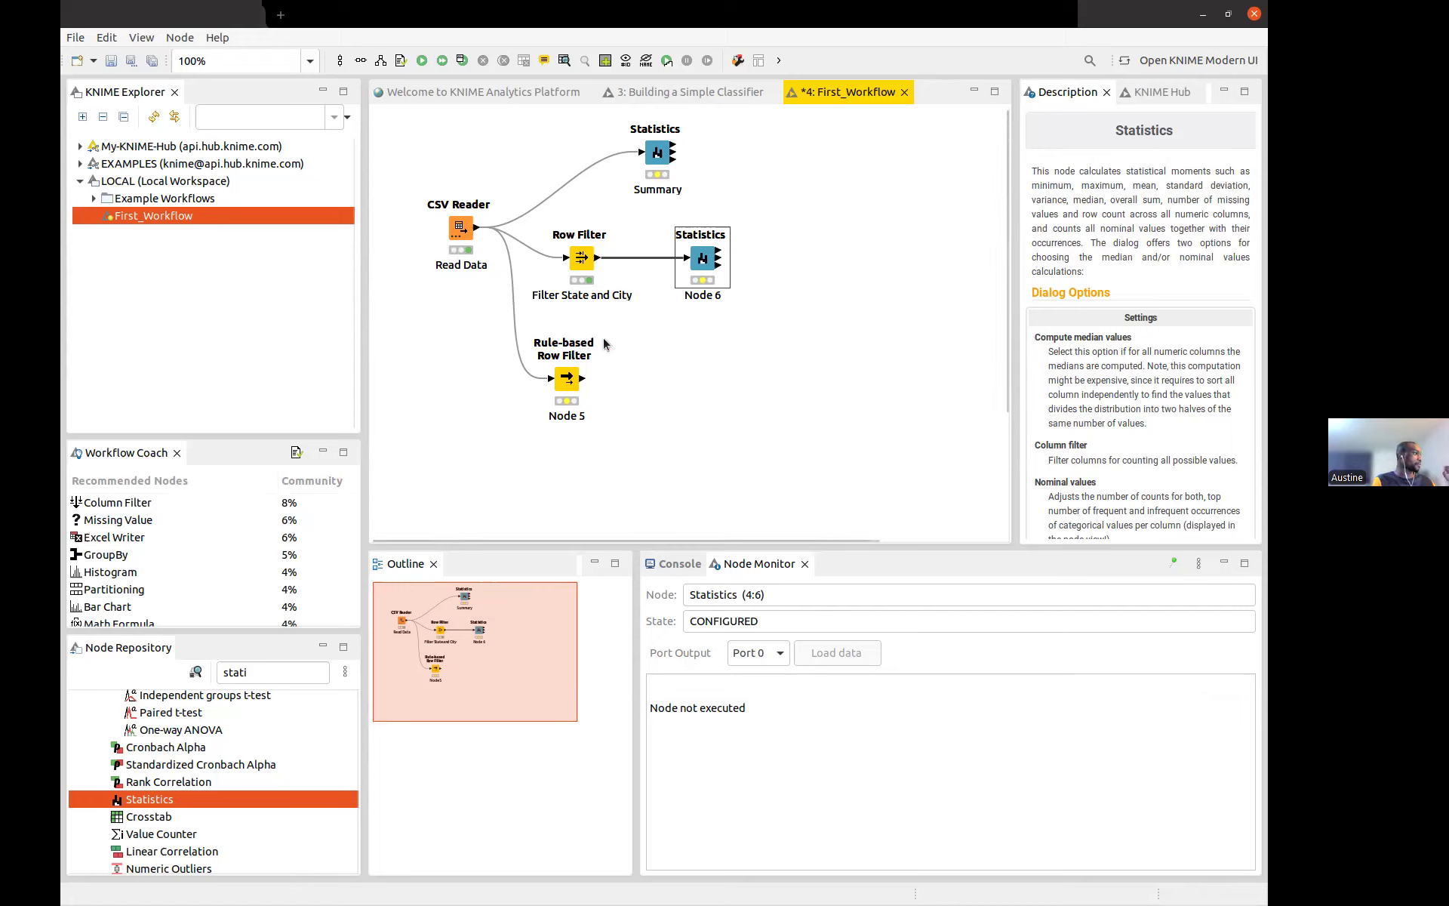
left_click(645, 400)
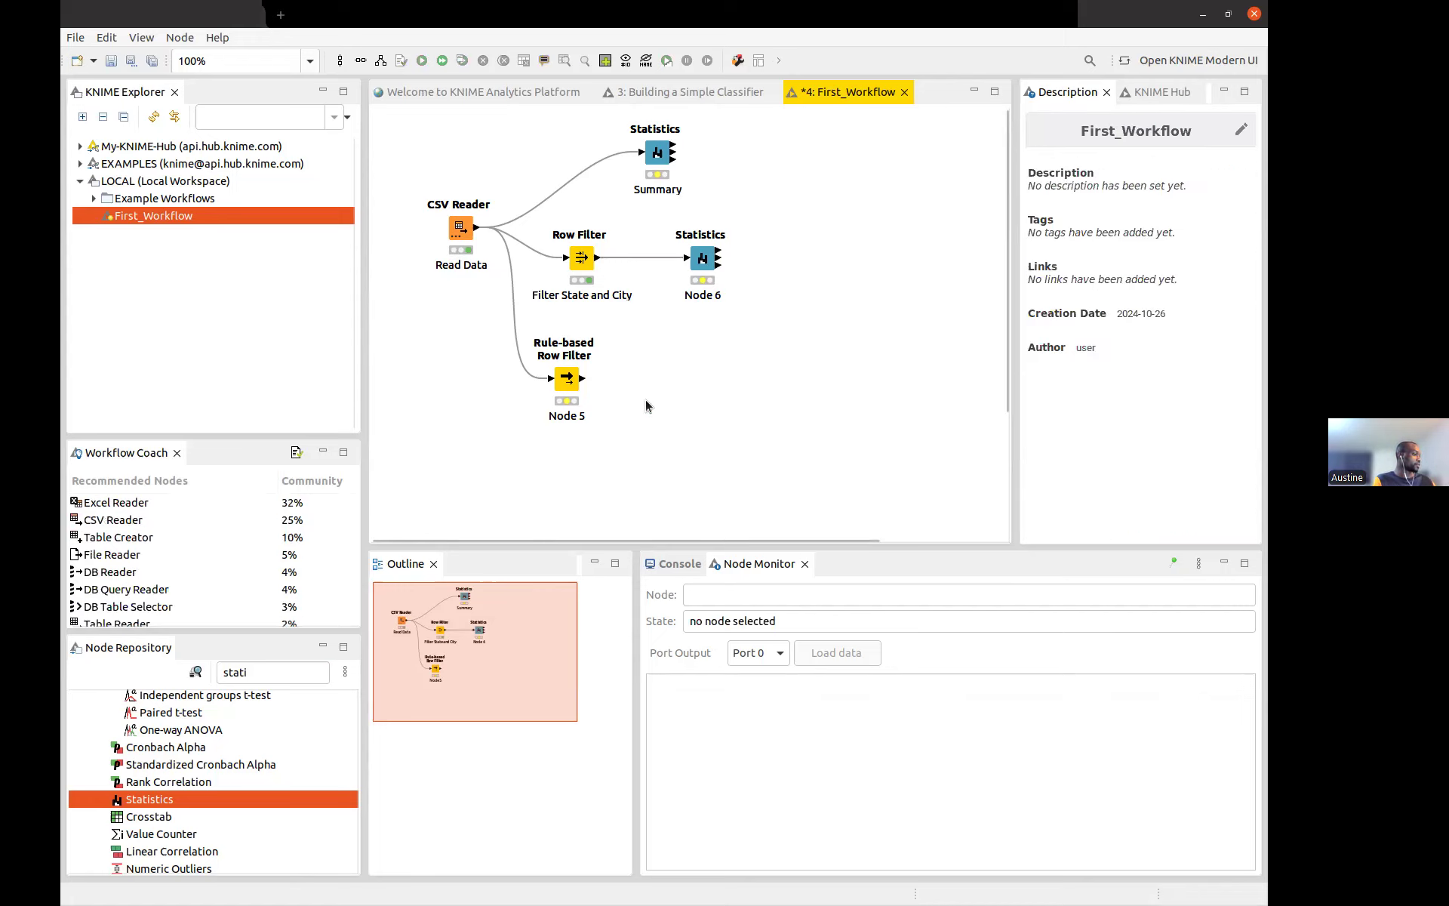
double_click(565, 385)
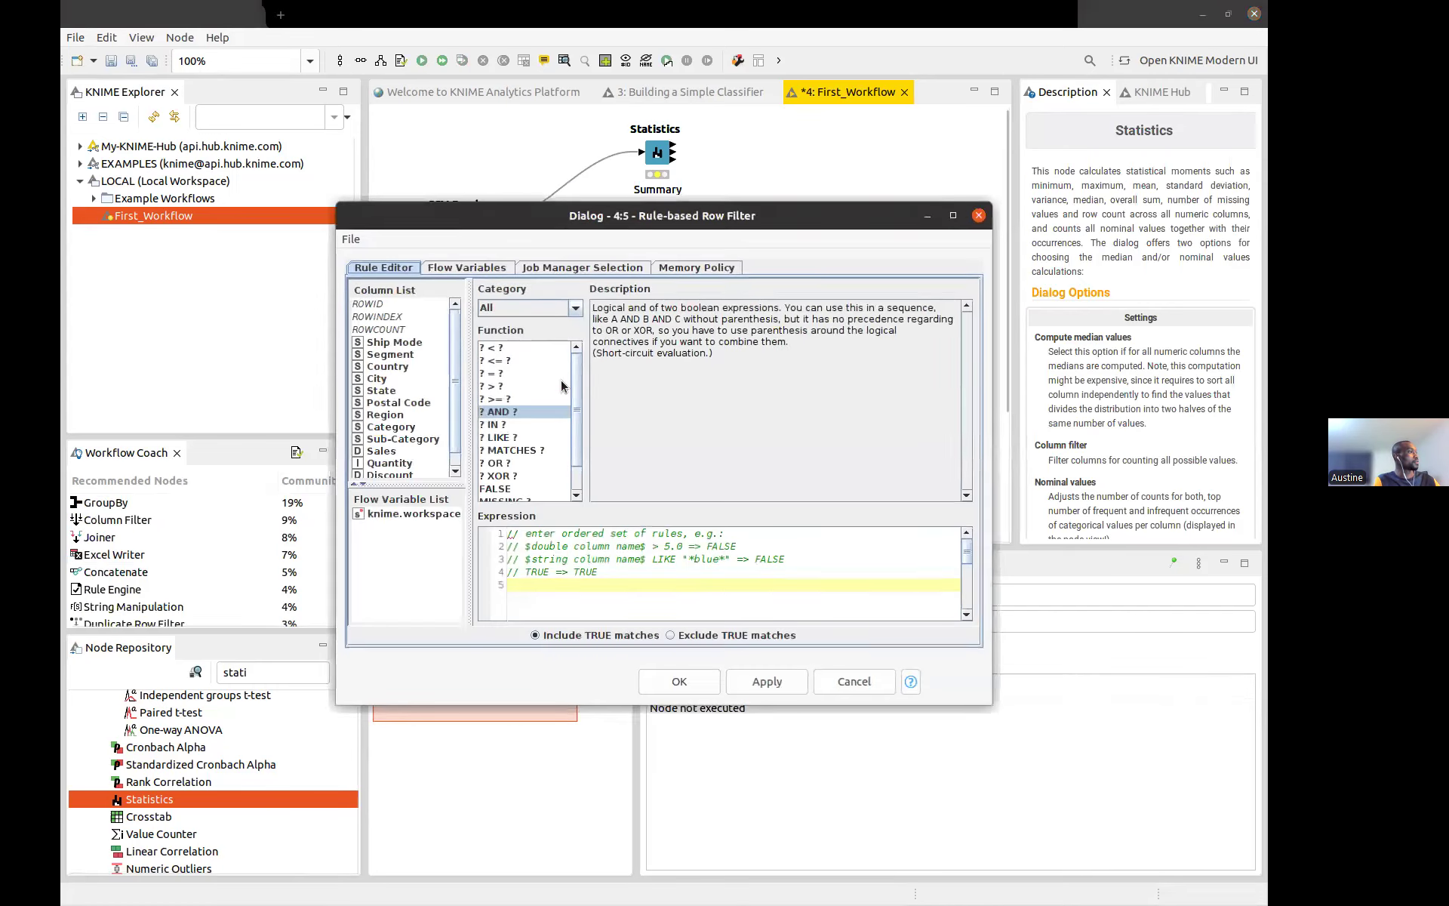
left_click(979, 217)
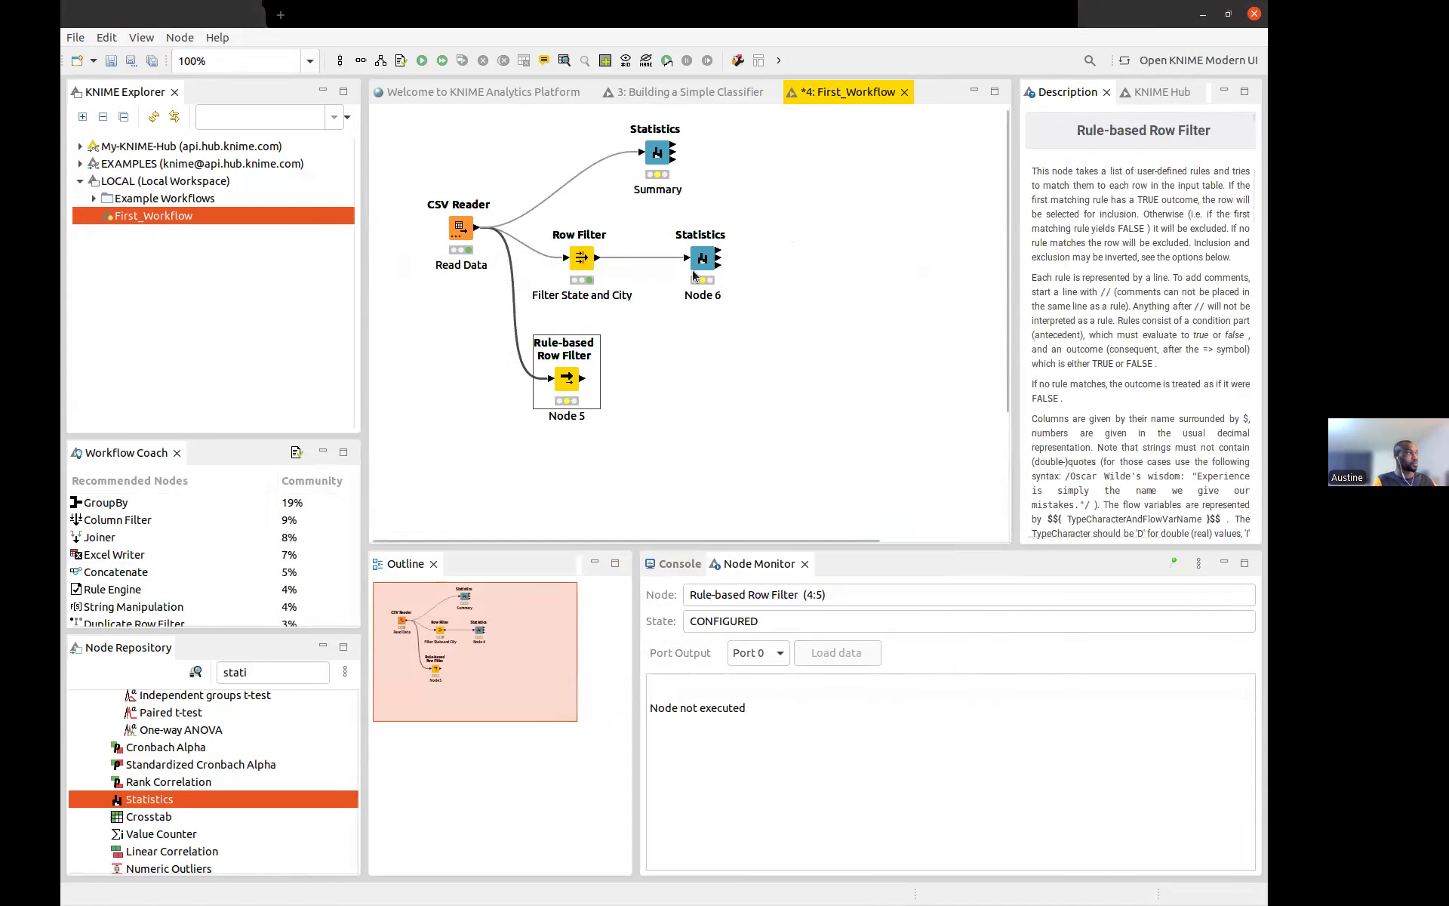
left_click(699, 301)
left_click(698, 299)
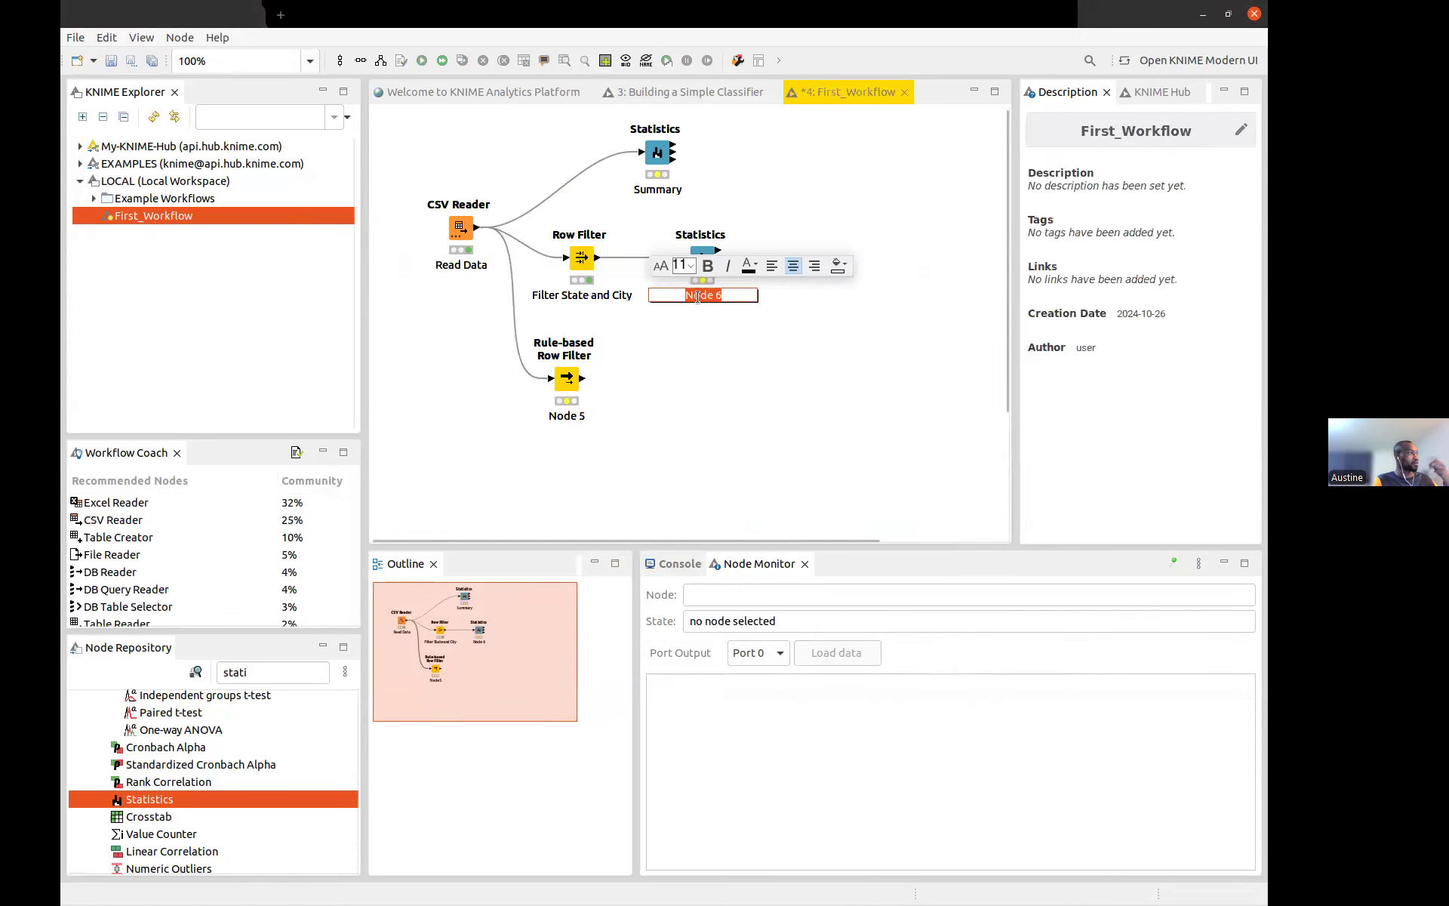
left_click(719, 347)
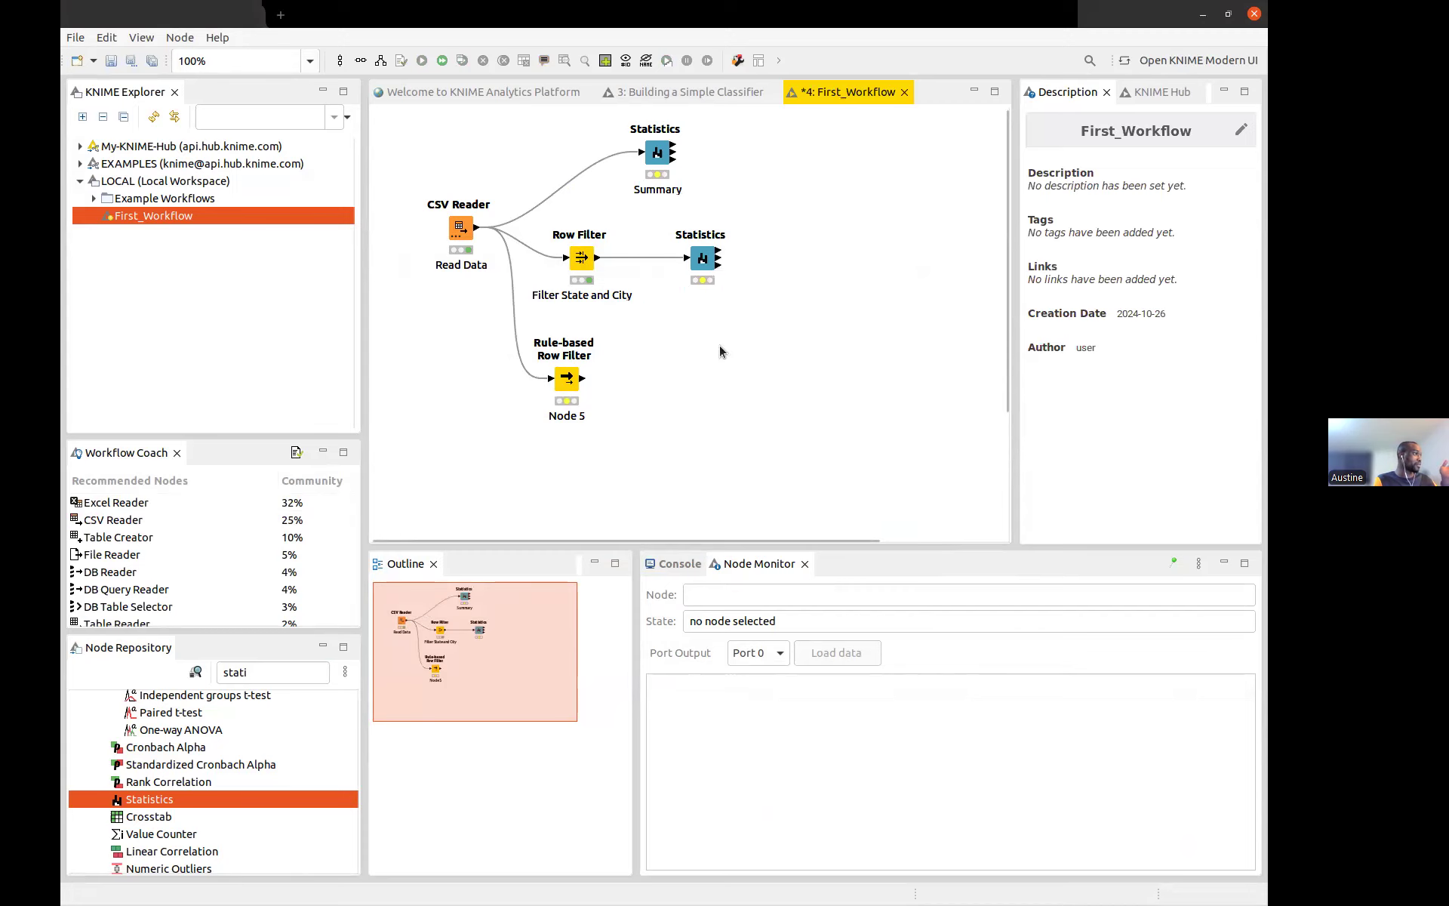
Align the Rule-based Row Filter node directly beneath the Row Filter node
left_click_drag(567, 385, 581, 386)
left_click(672, 374)
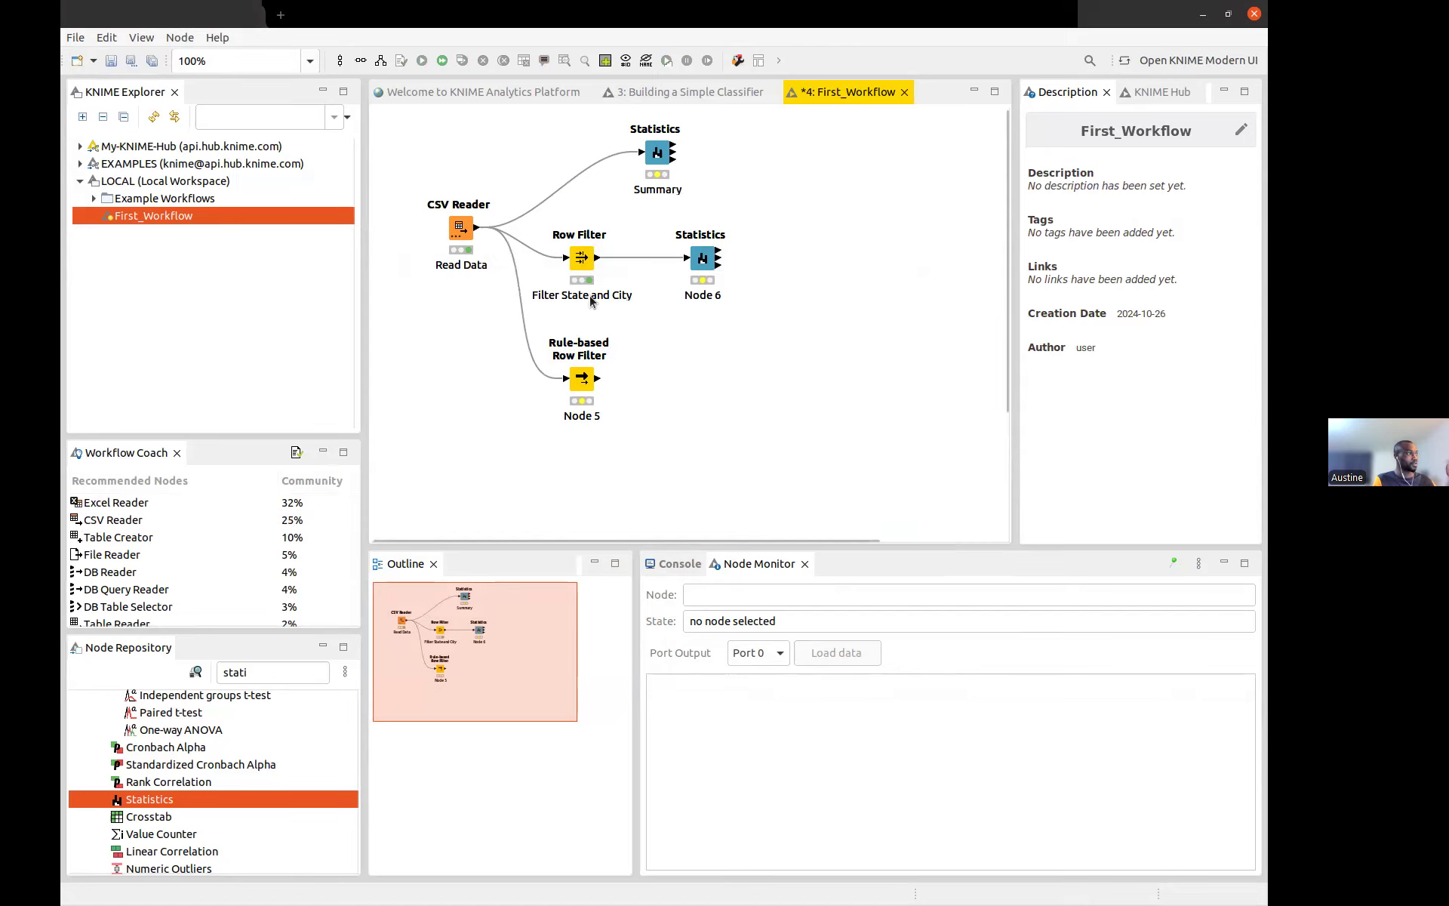
Examine the Rule-based Row Filter's rule editor and compare it with the Row Filter's State and City criteria
double_click(580, 381)
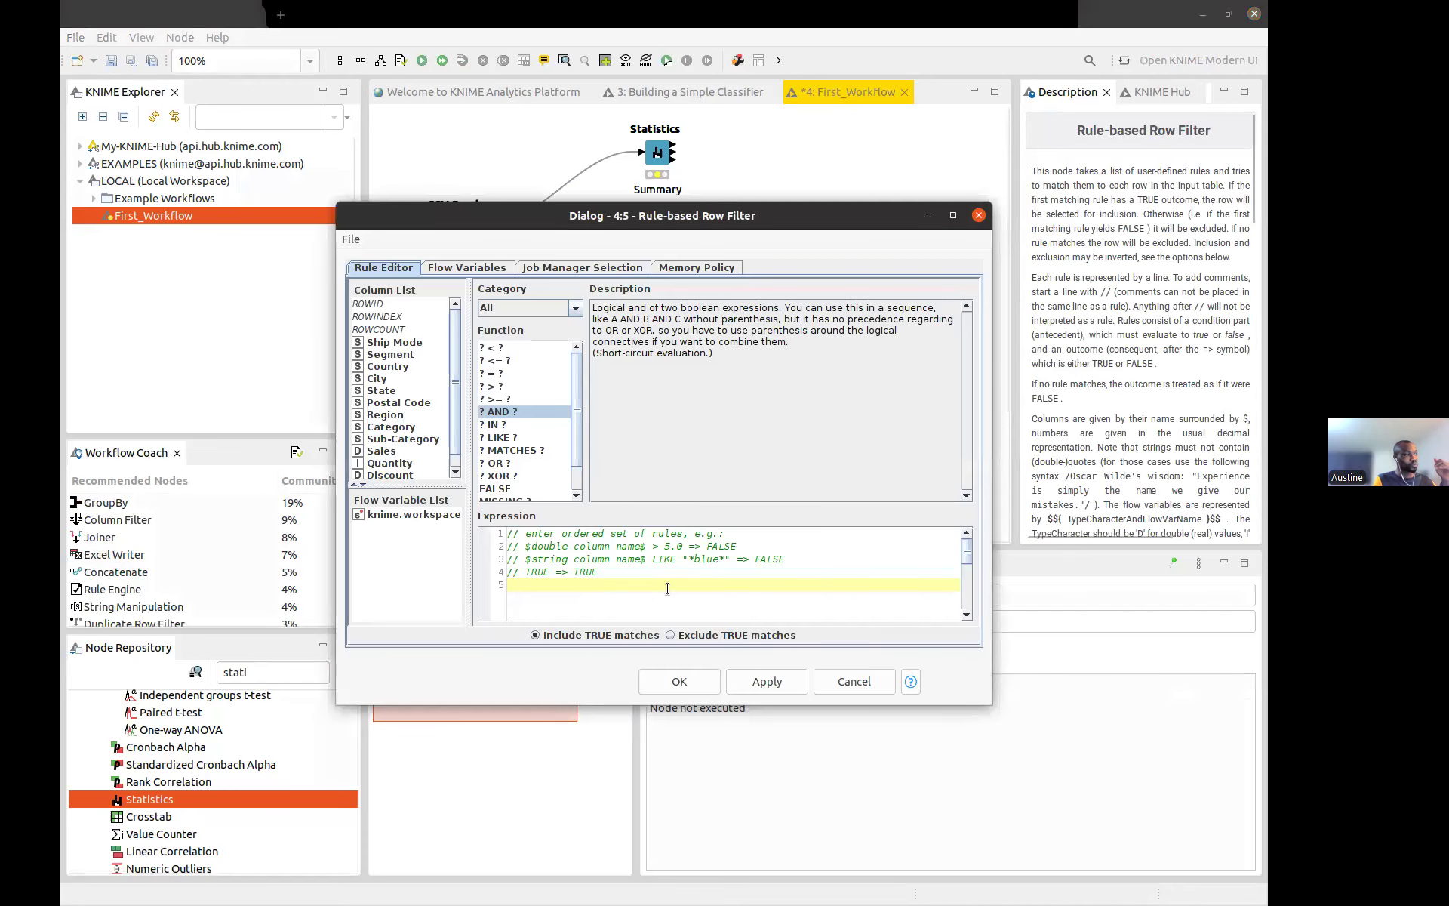
left_click(570, 587)
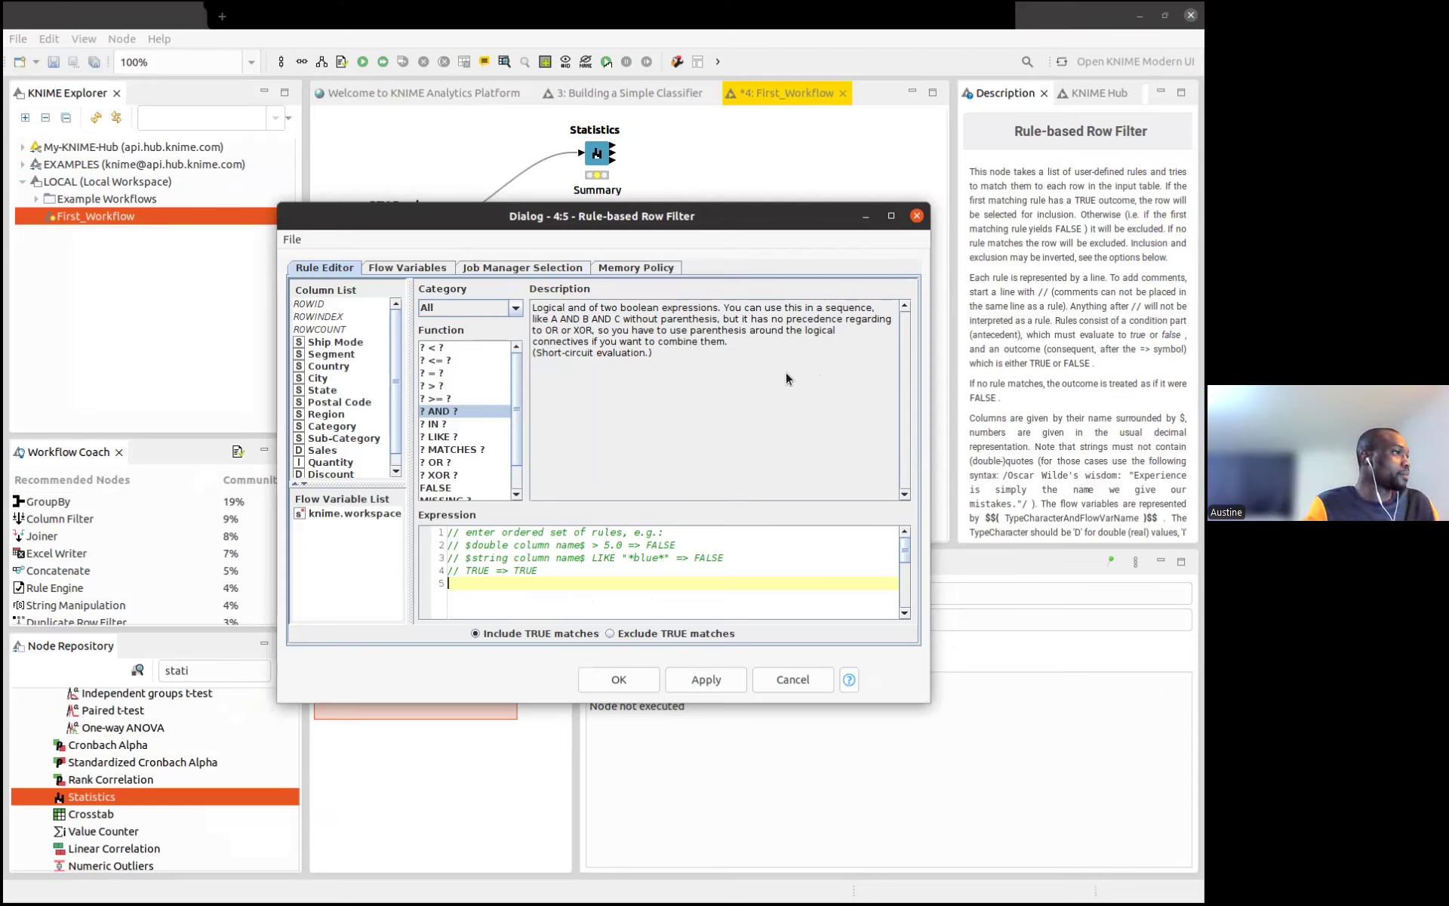
left_click_drag(277, 203, 231, 106)
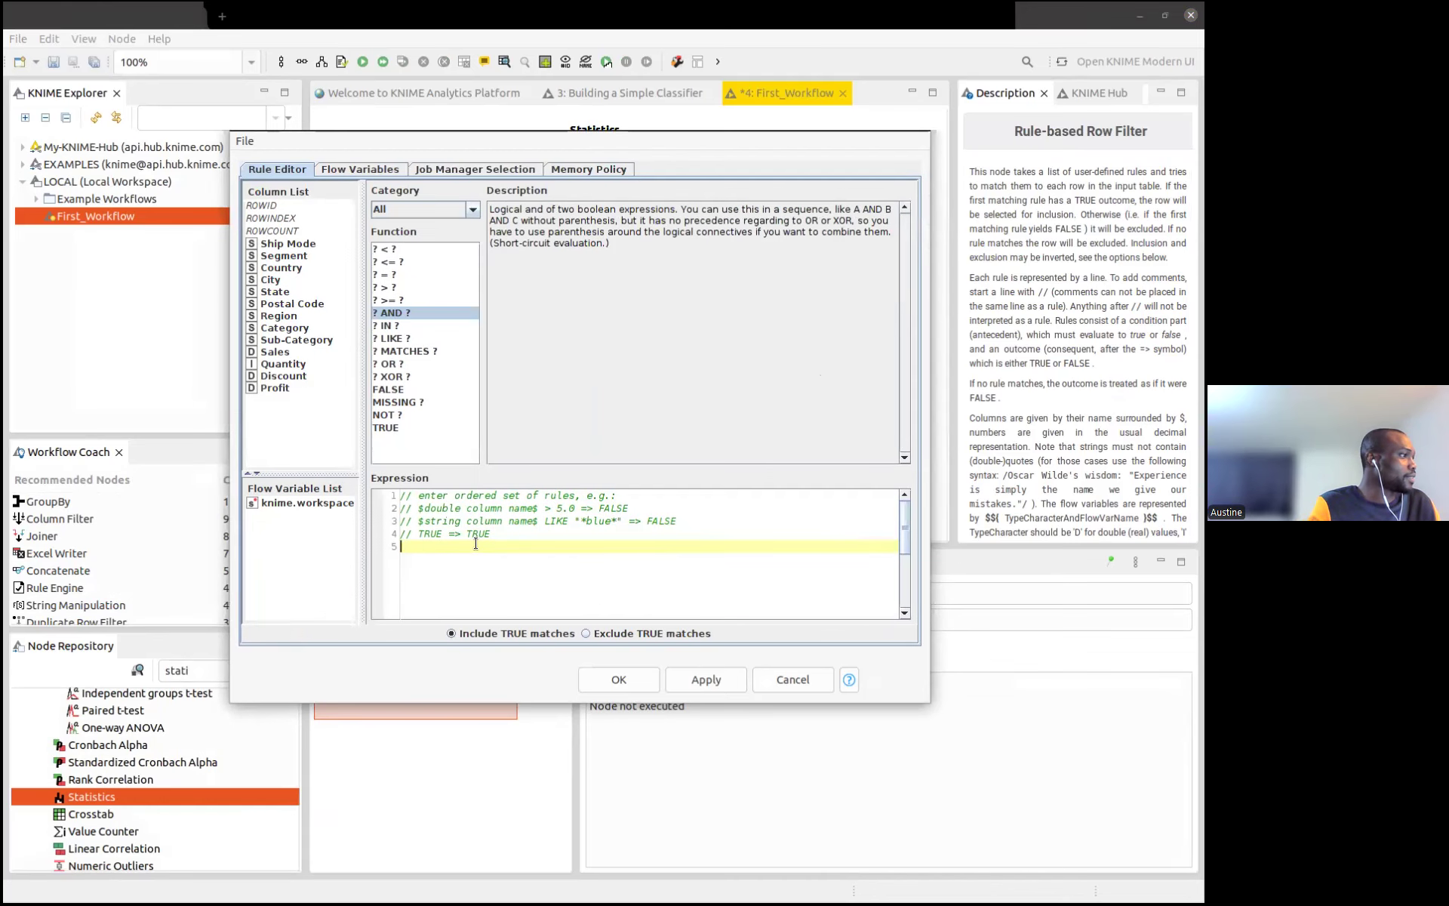
key("Return")
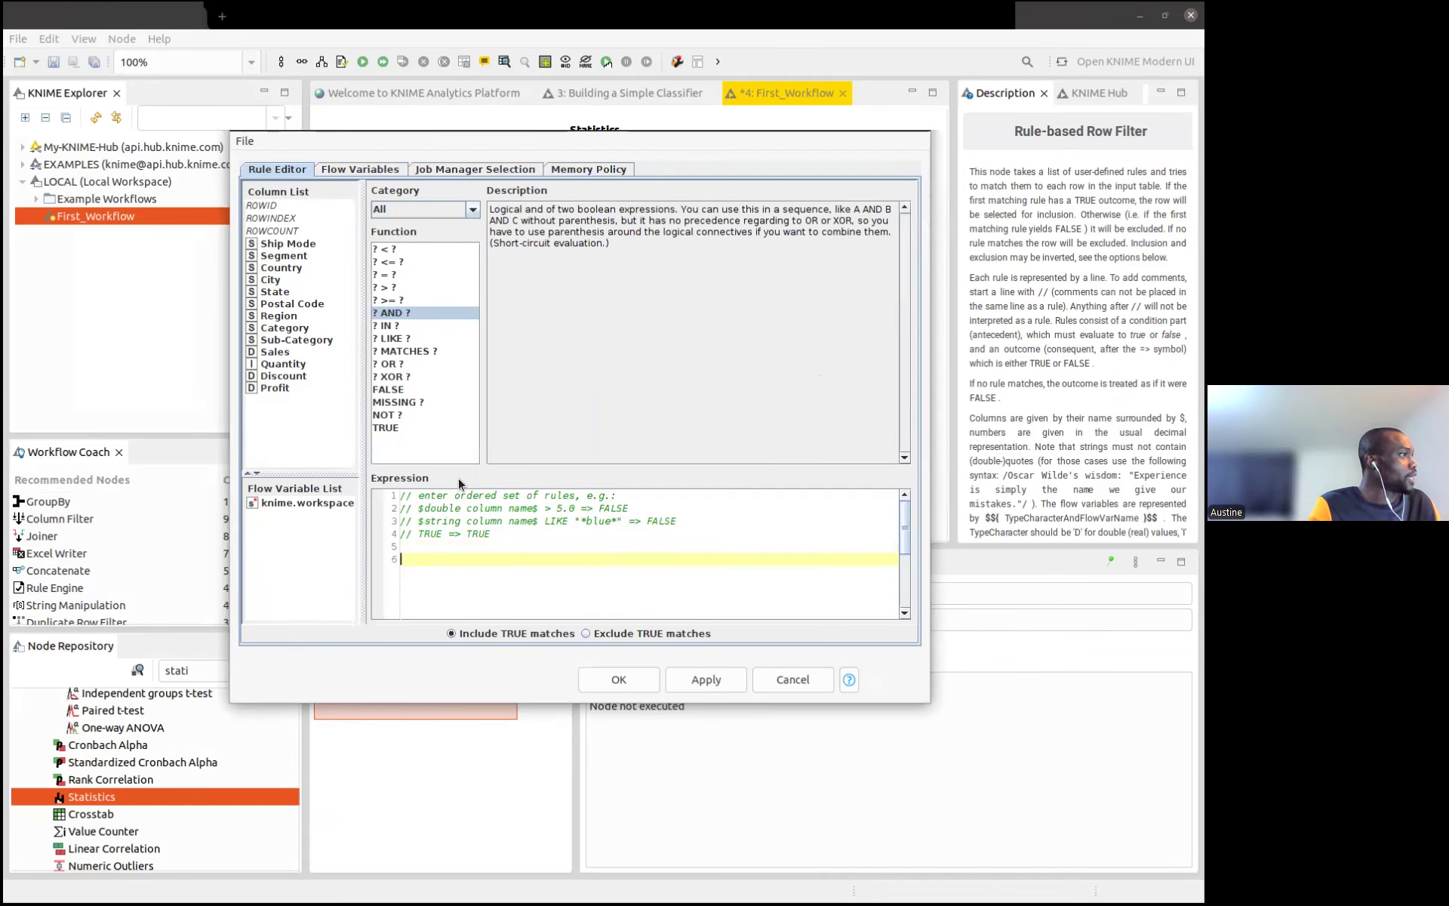
left_click(913, 123)
double_click(516, 266)
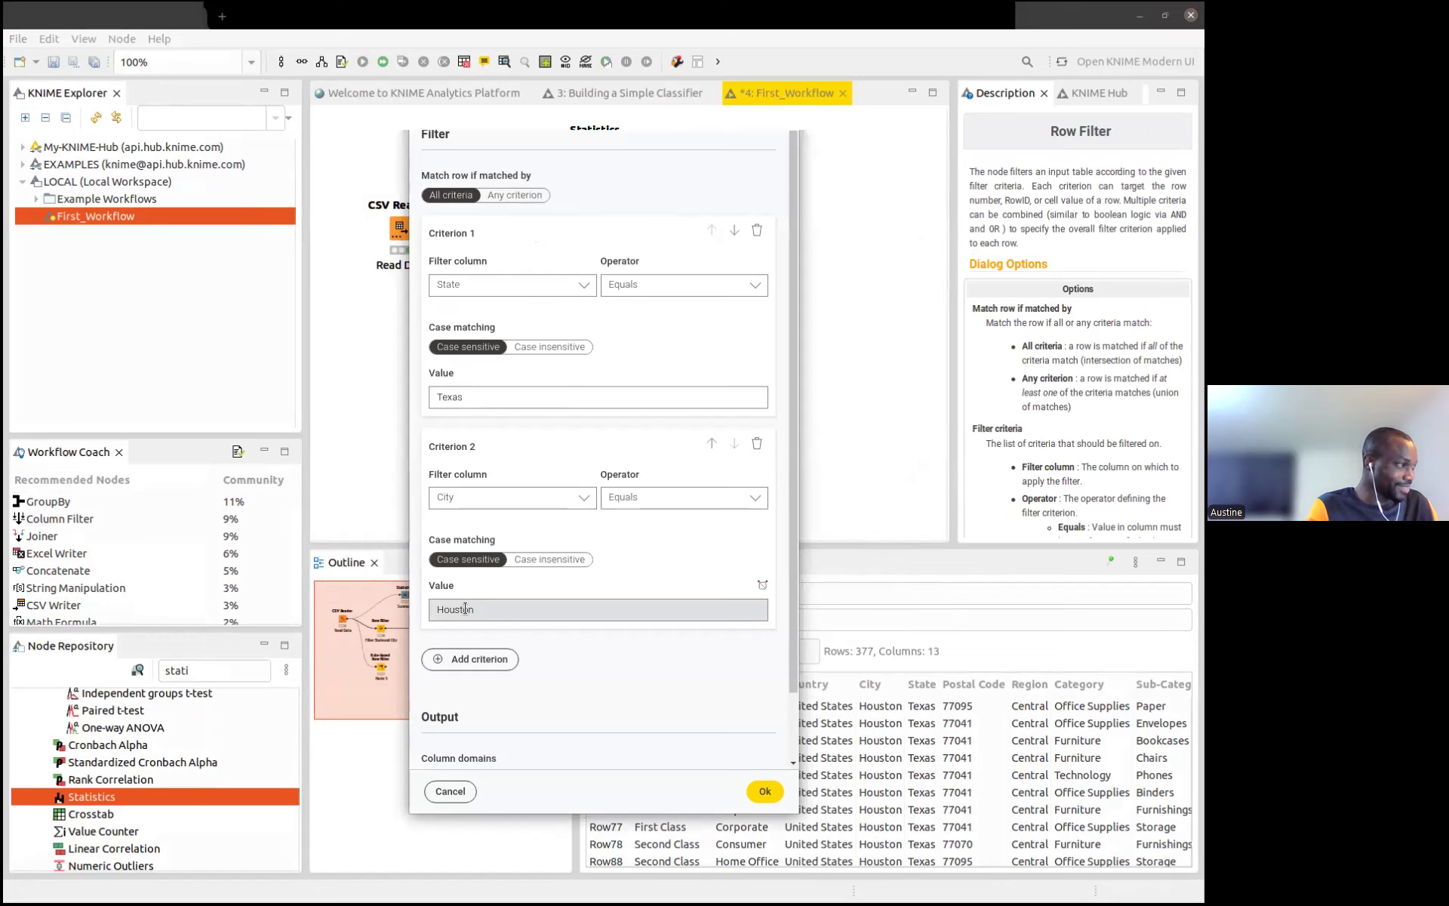
left_click(785, 104)
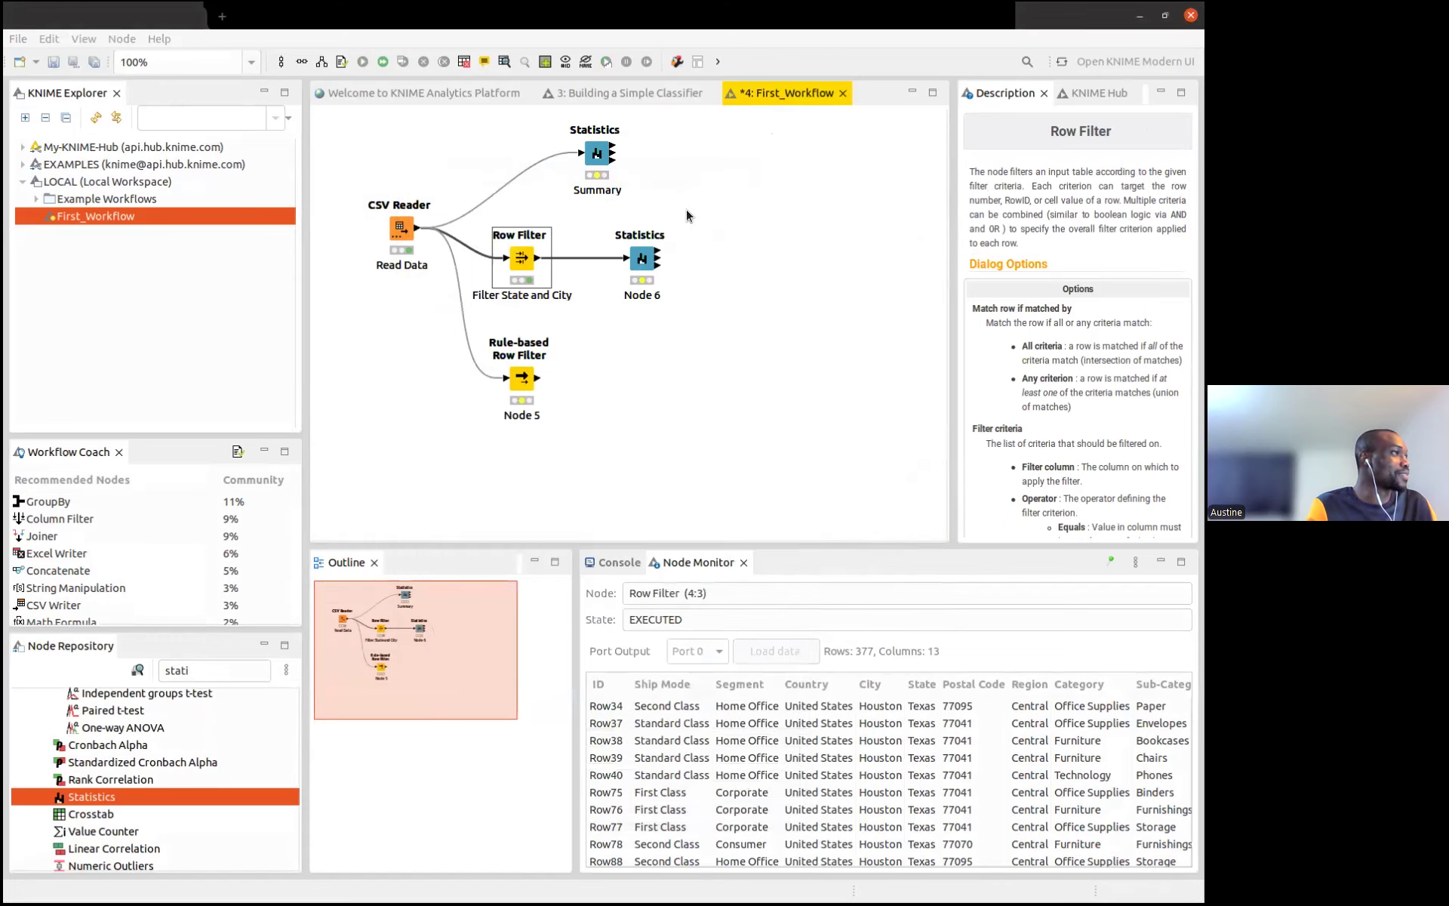
Reopen the Rule-based Row Filter's configuration and select the column name placeholder in the example double-column rule
double_click(519, 378)
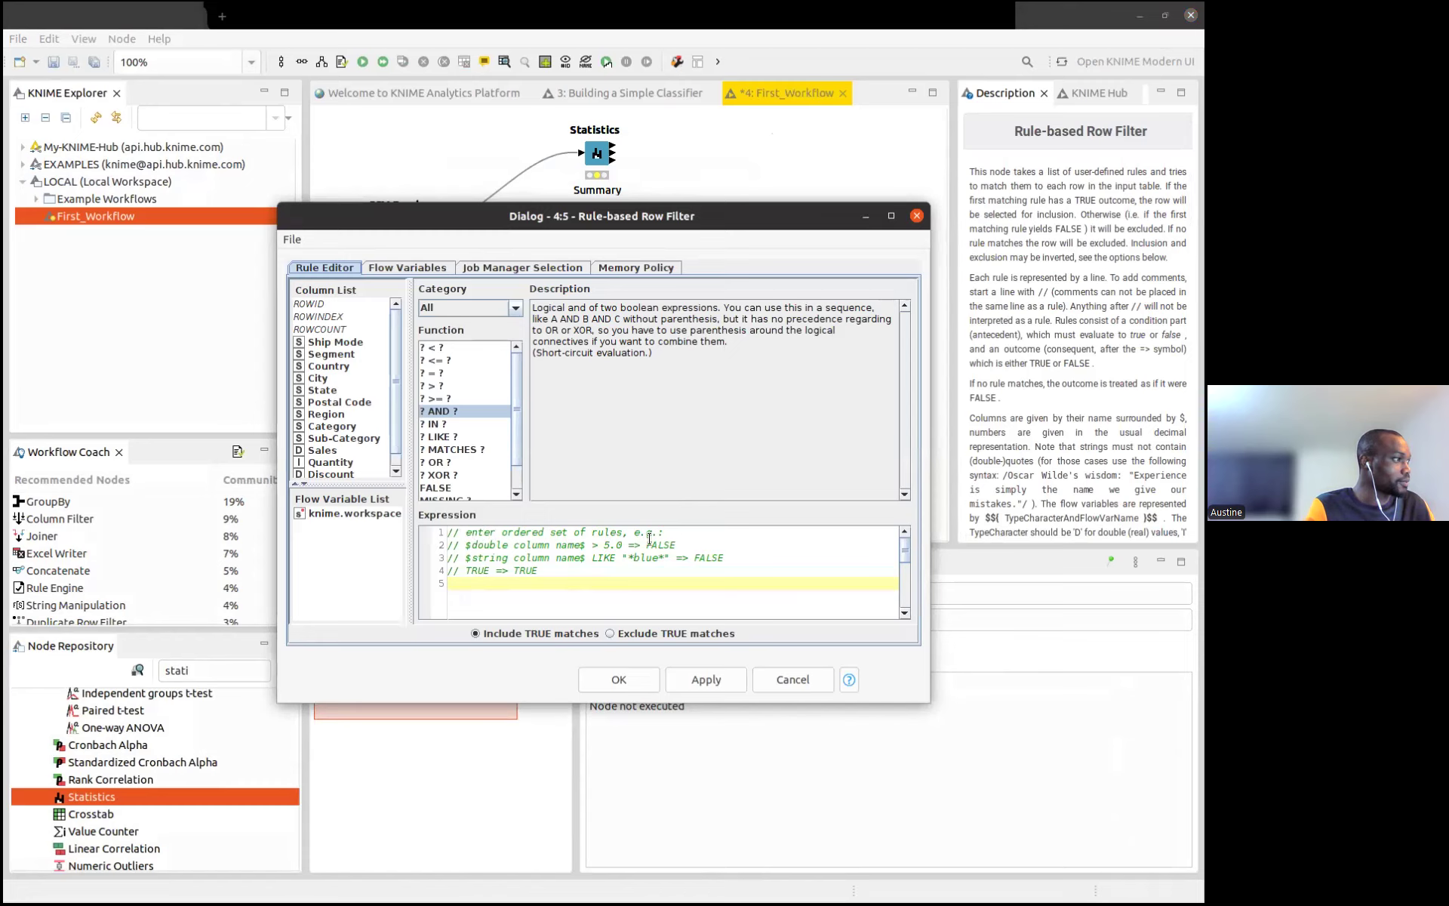
left_click_drag(471, 544, 578, 541)
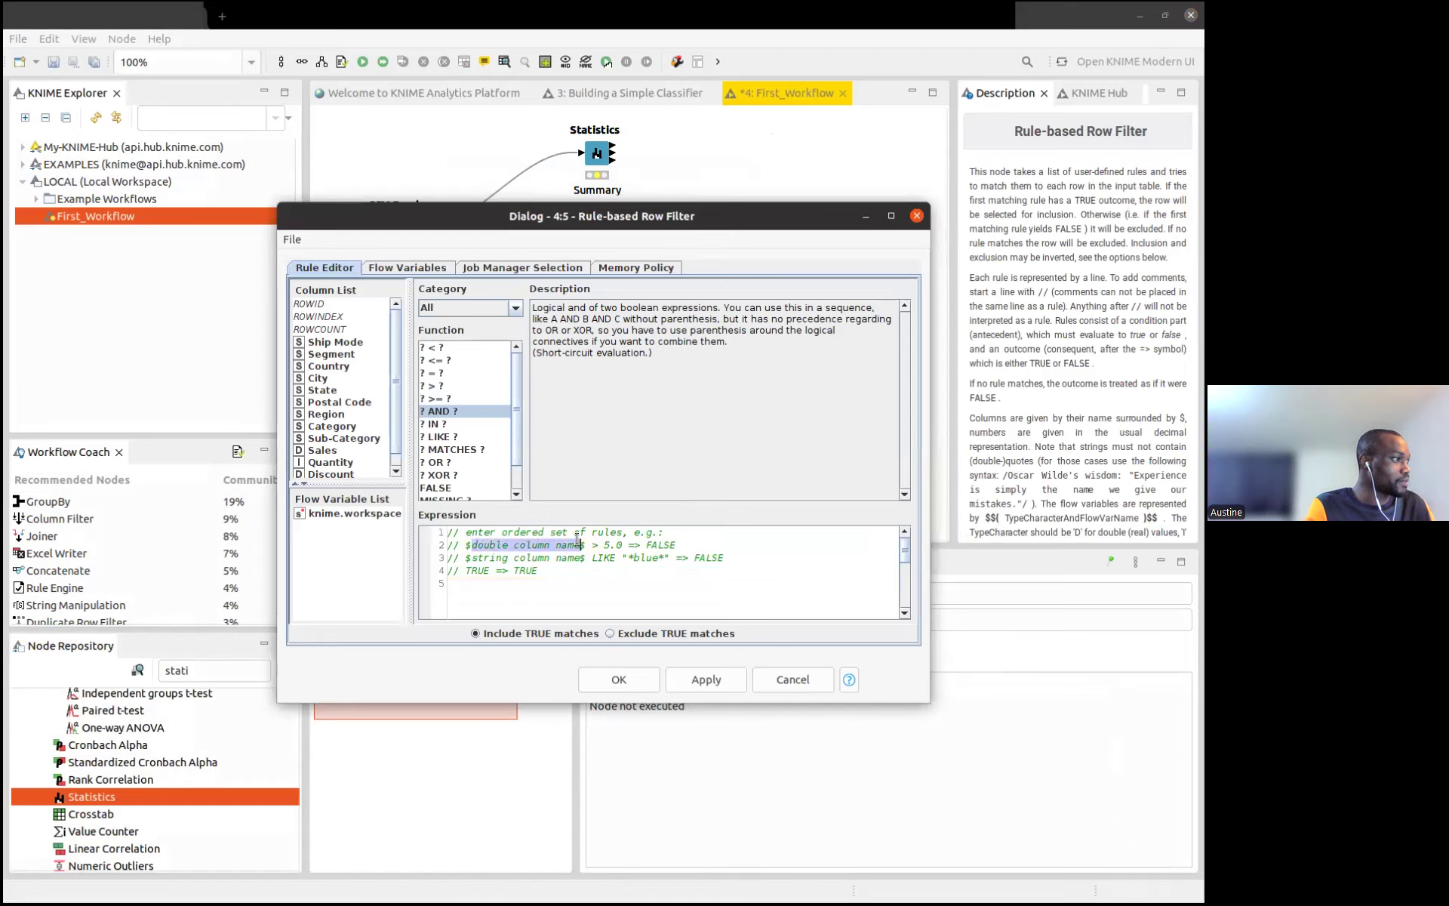
Uncomment the example double-column rule in the expression
left_click(465, 545)
key("BackSpace")
key("BackSpace")
key("BackSpace")
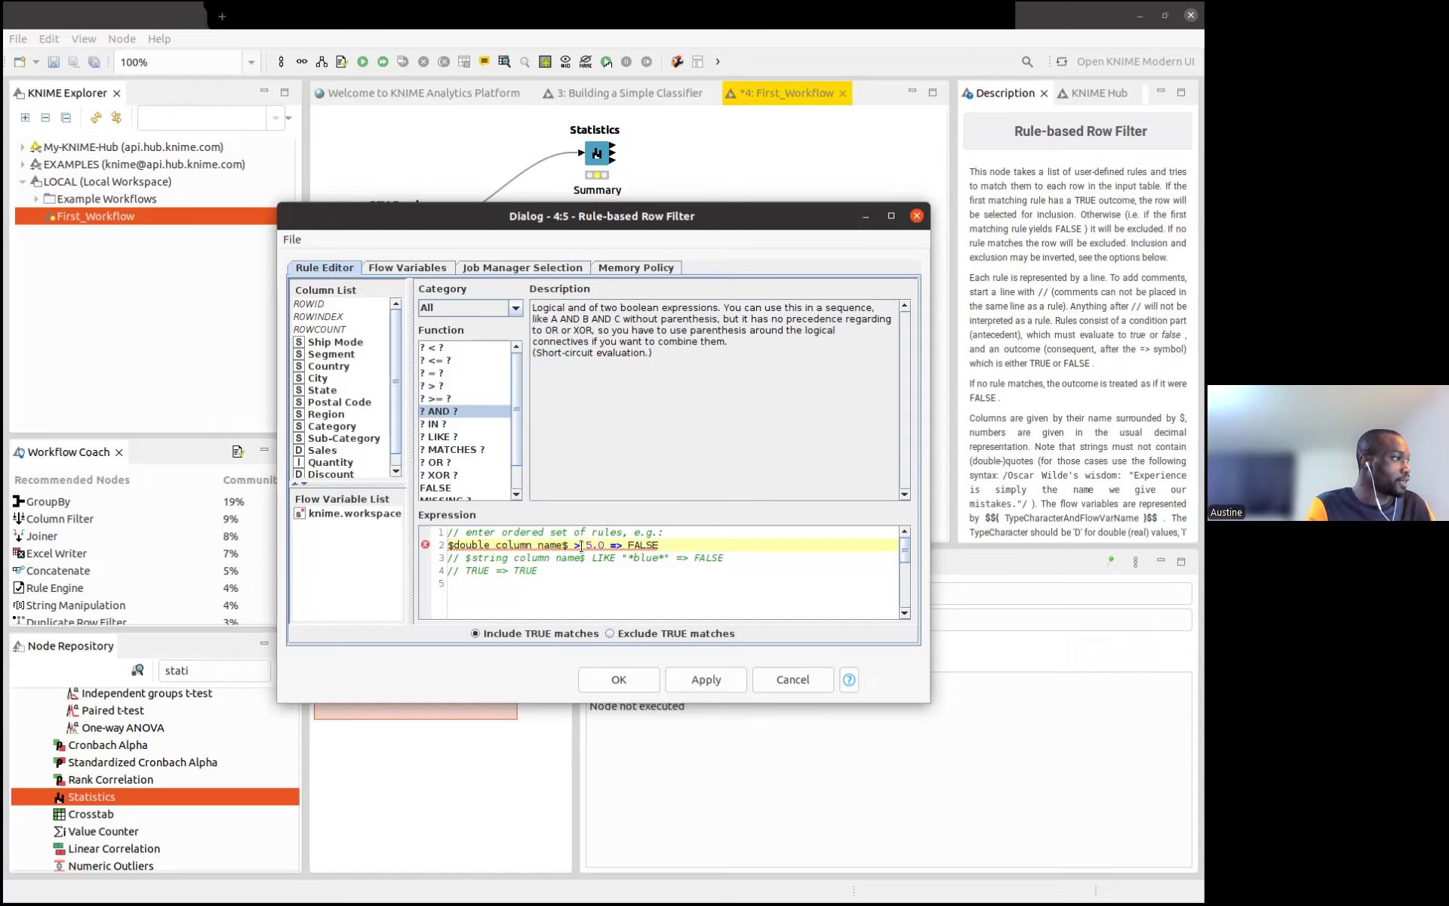
Replace the double-column placeholder in the uncommented rule with the State column, keeping a single $ on each side
left_click_drag(560, 544, 452, 544)
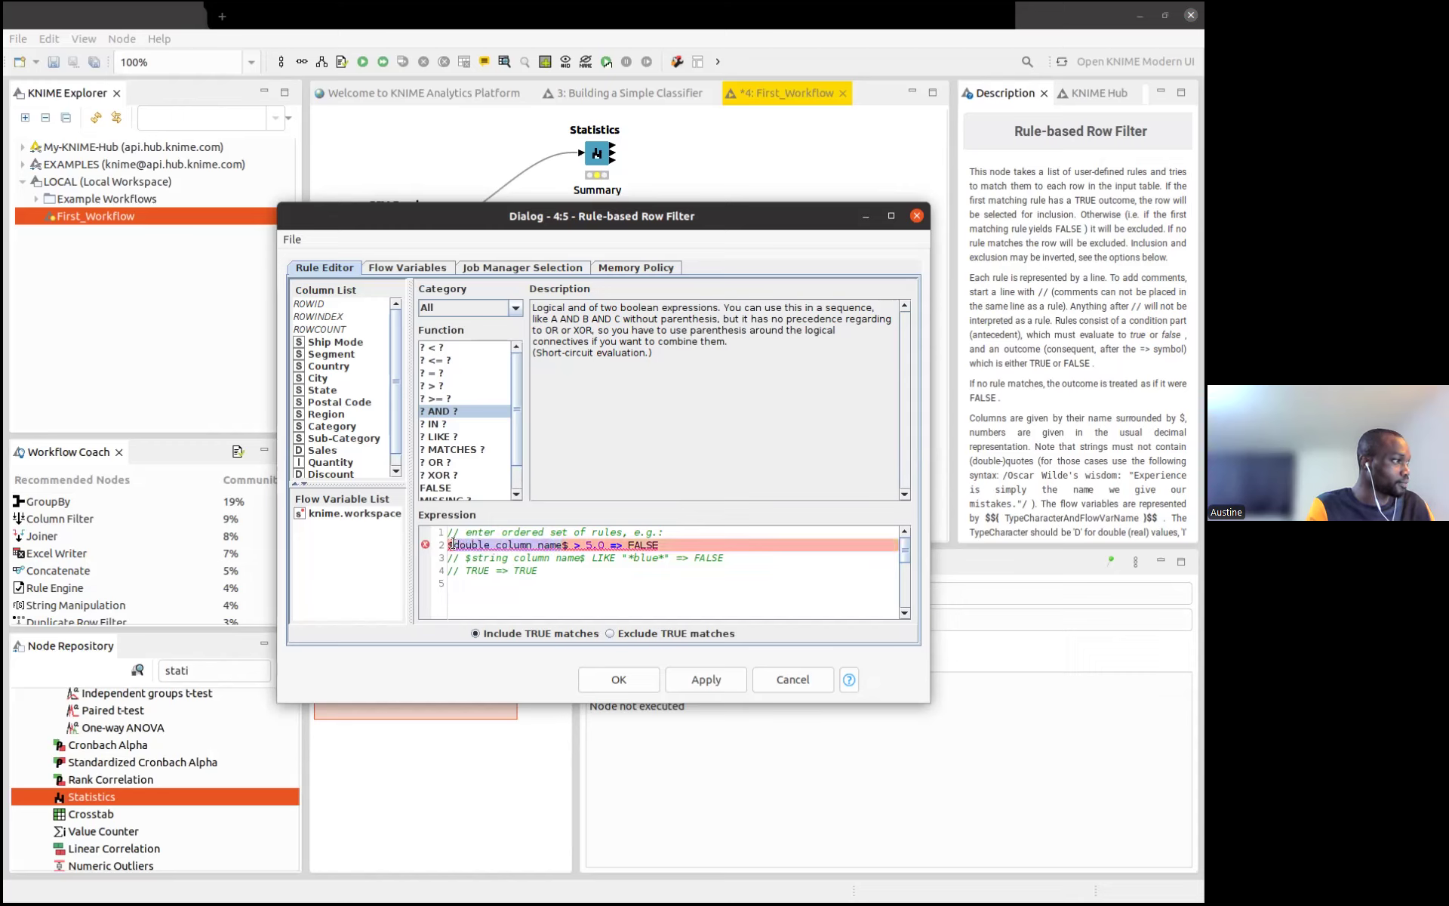
scroll(344, 439, "down", 1)
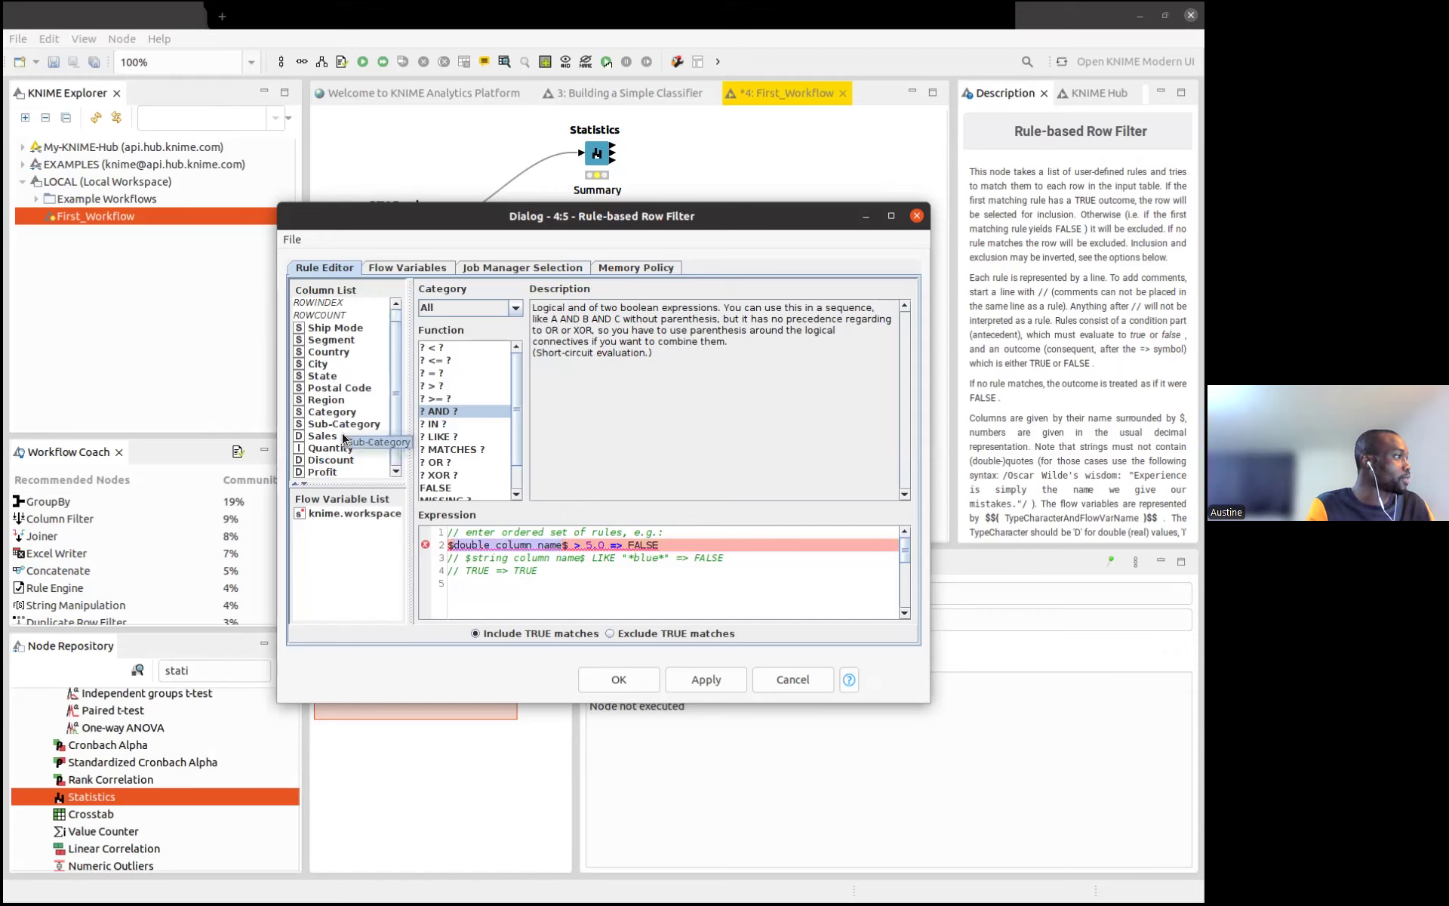
double_click(319, 381)
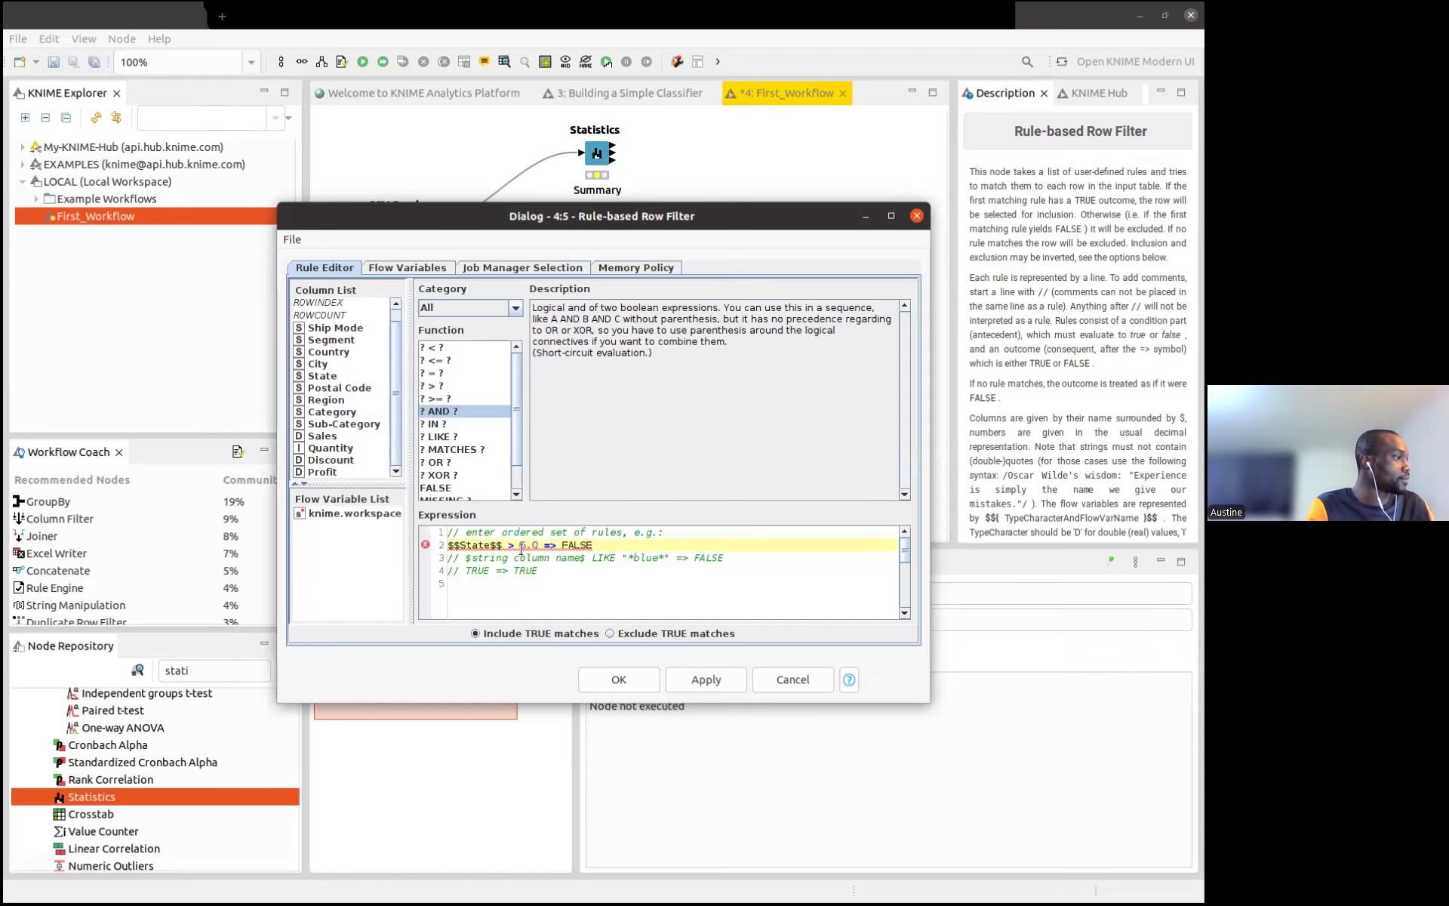
key("BackSpace")
key("BackSpace")
left_click(519, 584)
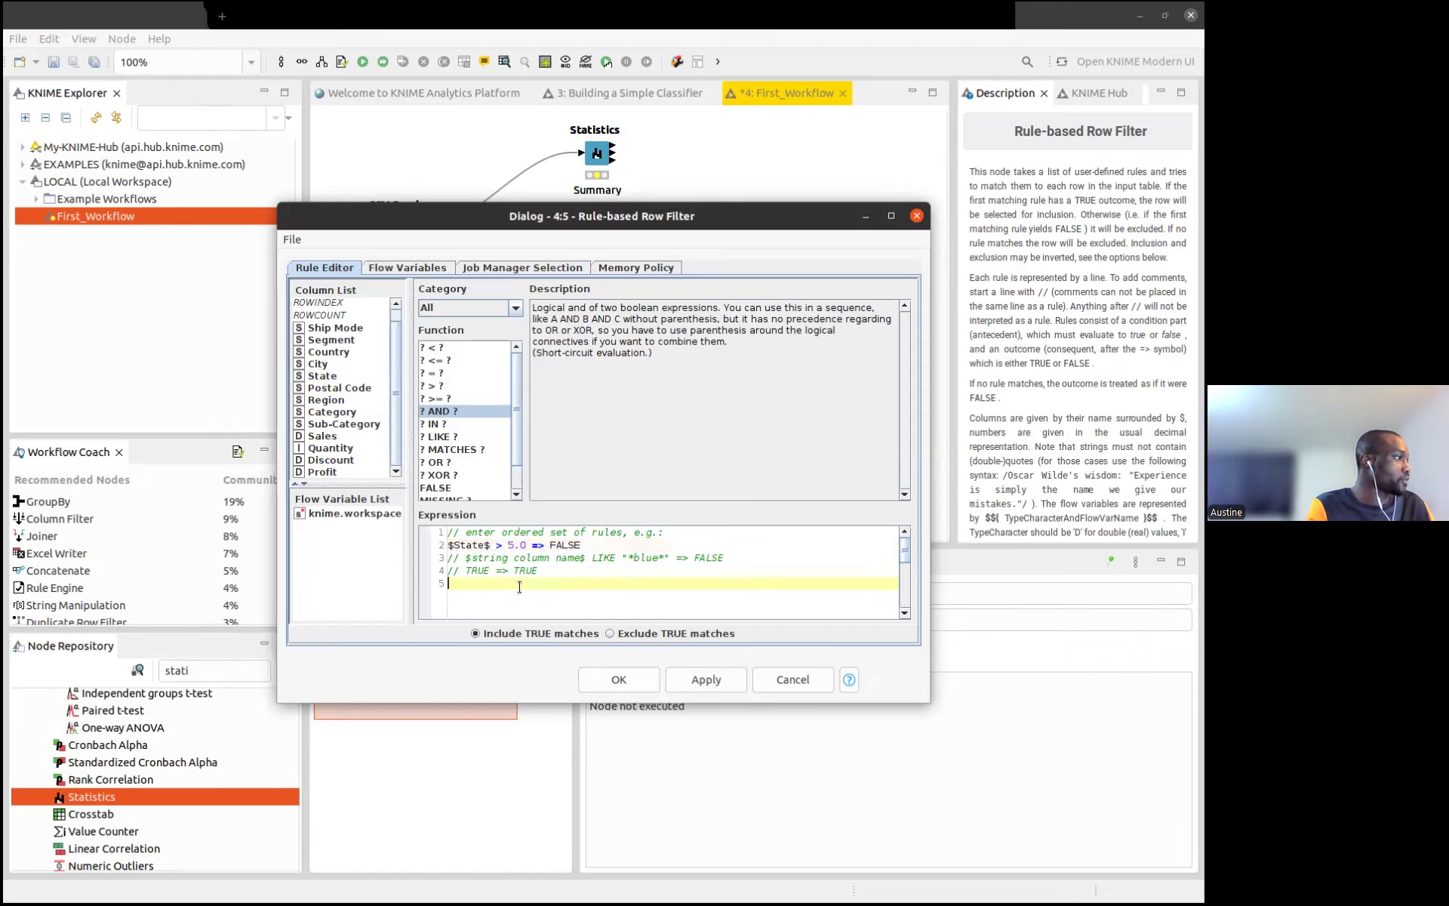
double_click(322, 376)
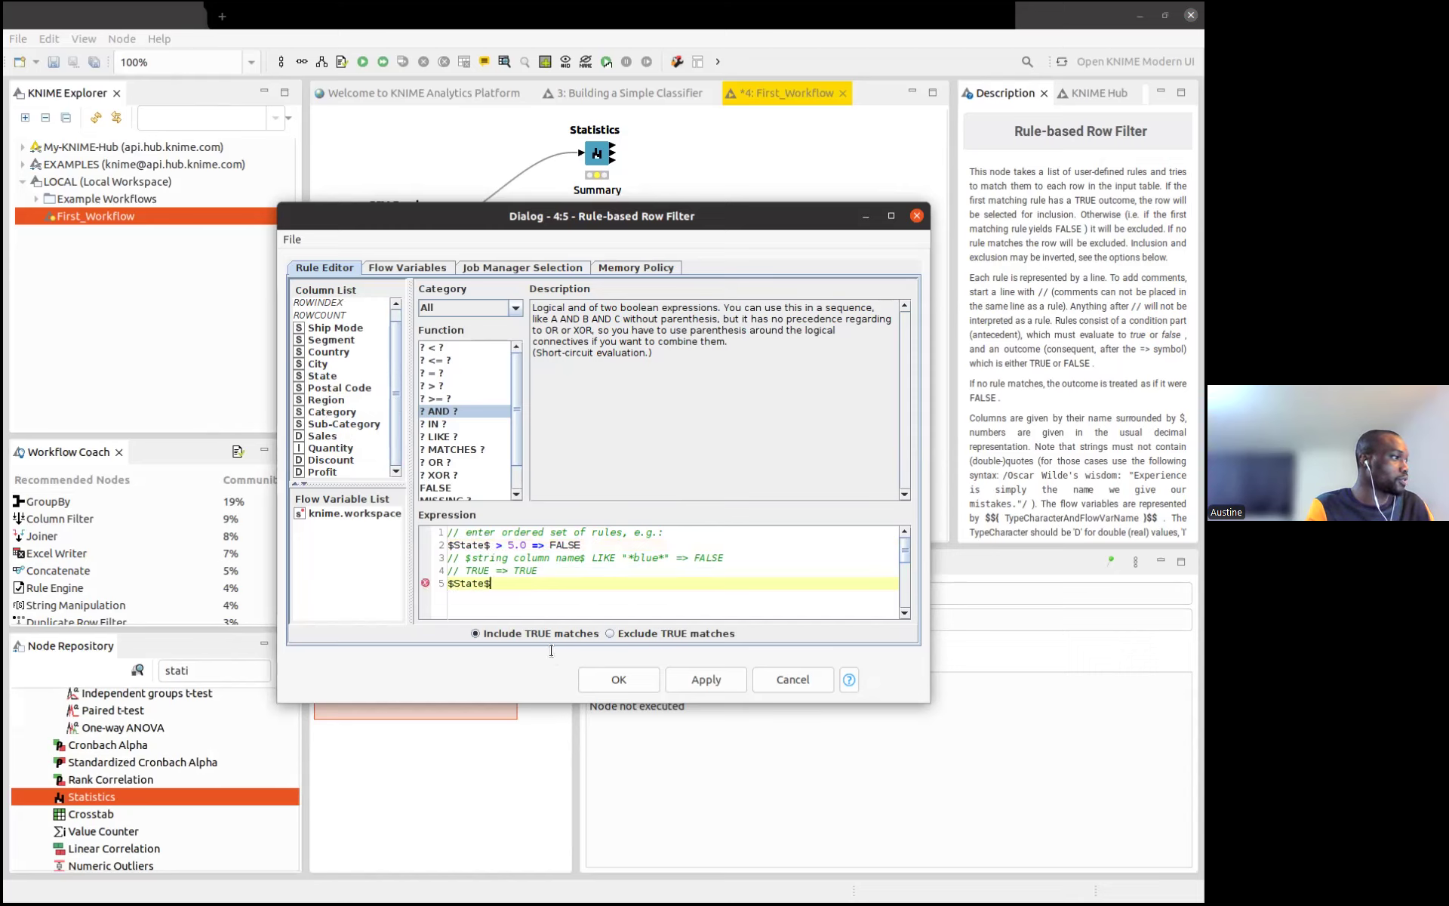
left_click_drag(497, 584, 445, 583)
key("BackSpace")
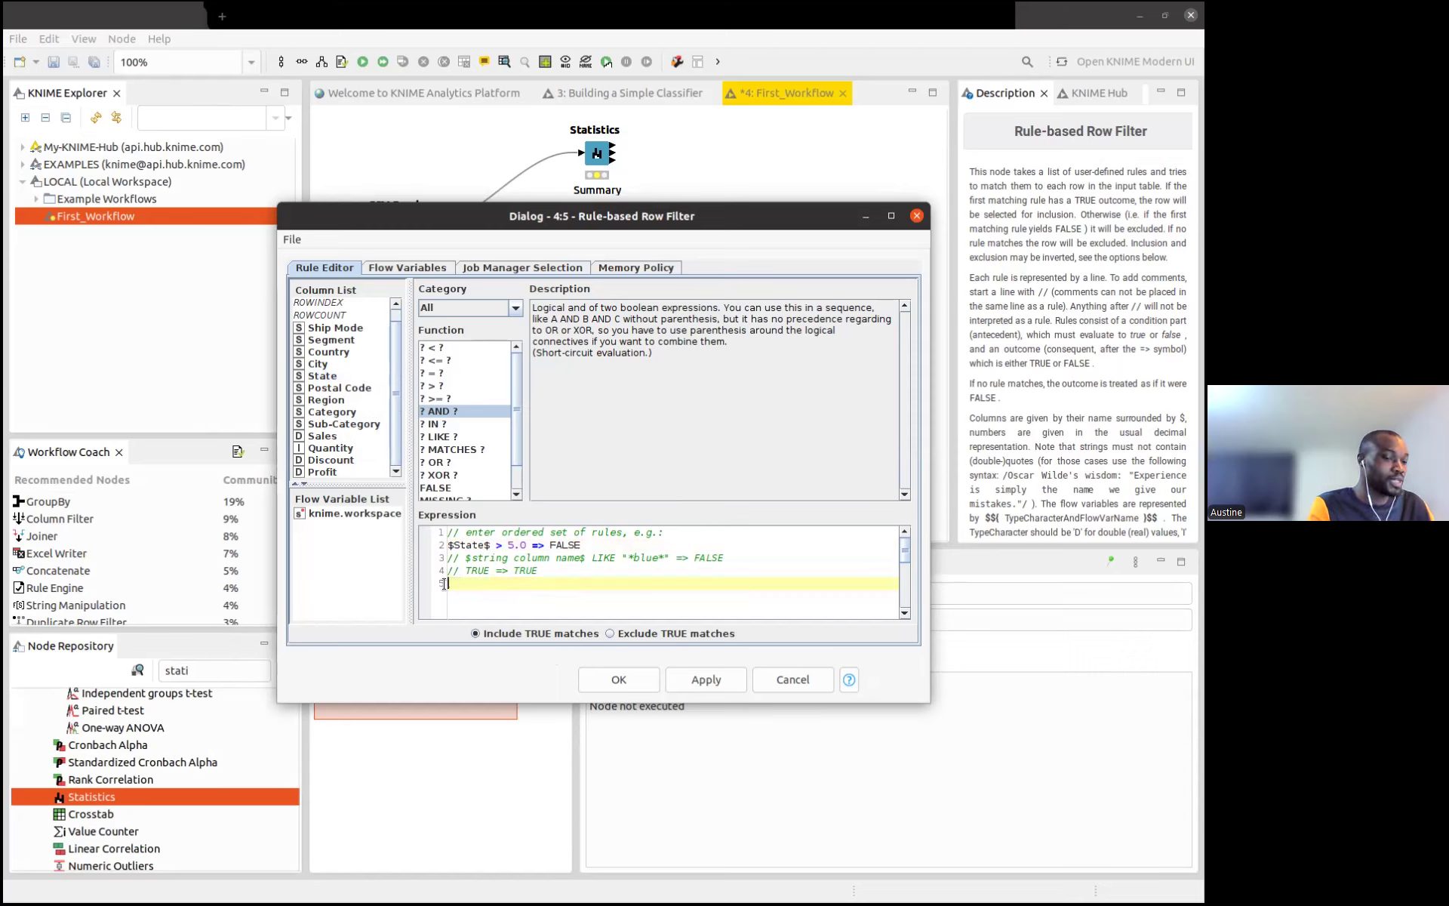
Set the comparison operator in the State rule to LIKE
left_click(501, 541)
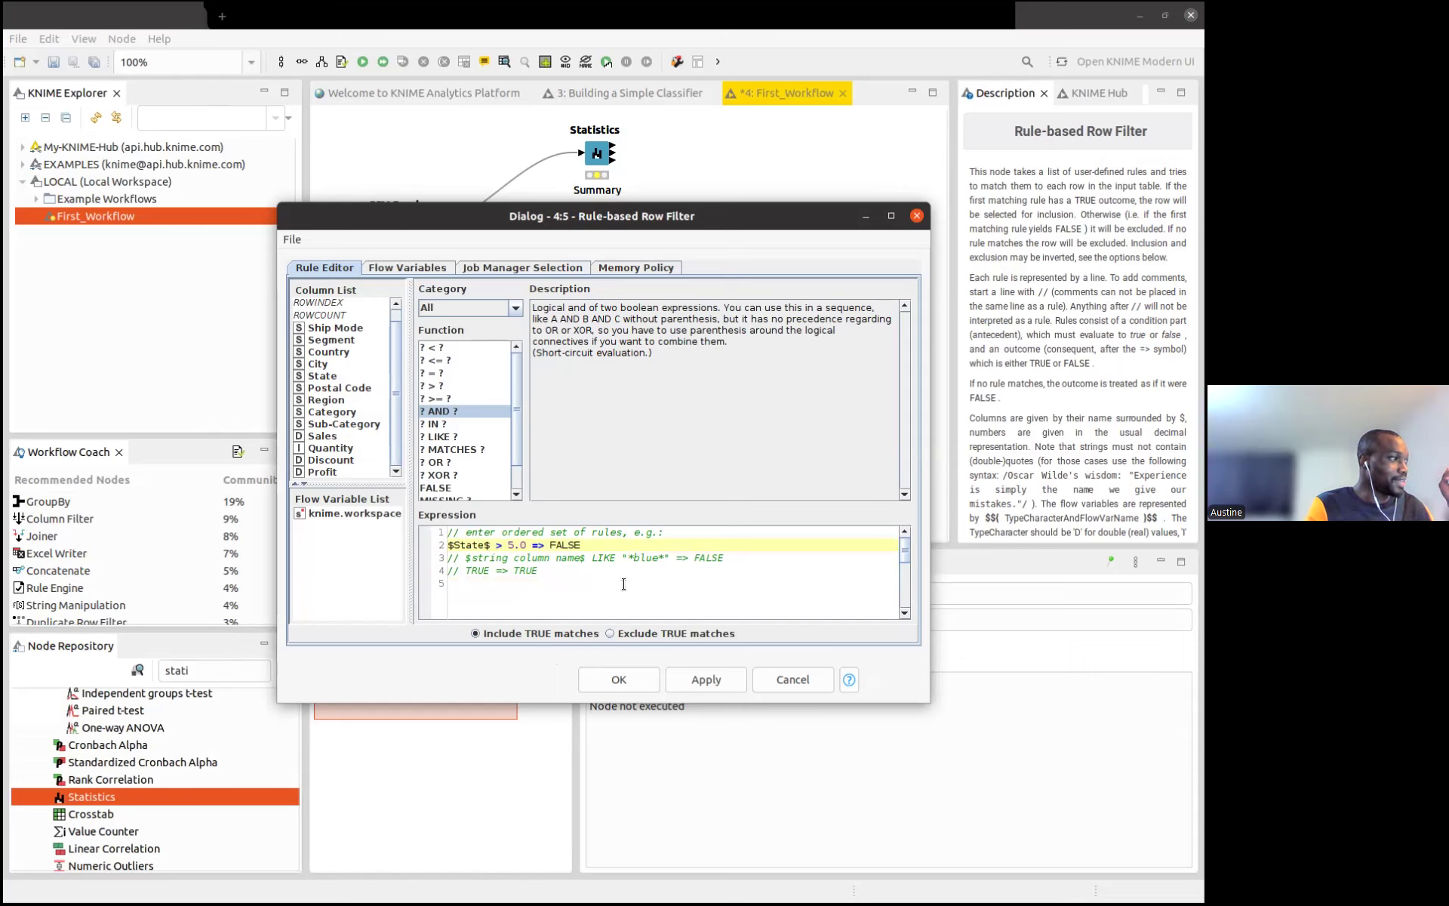
key("BackSpace")
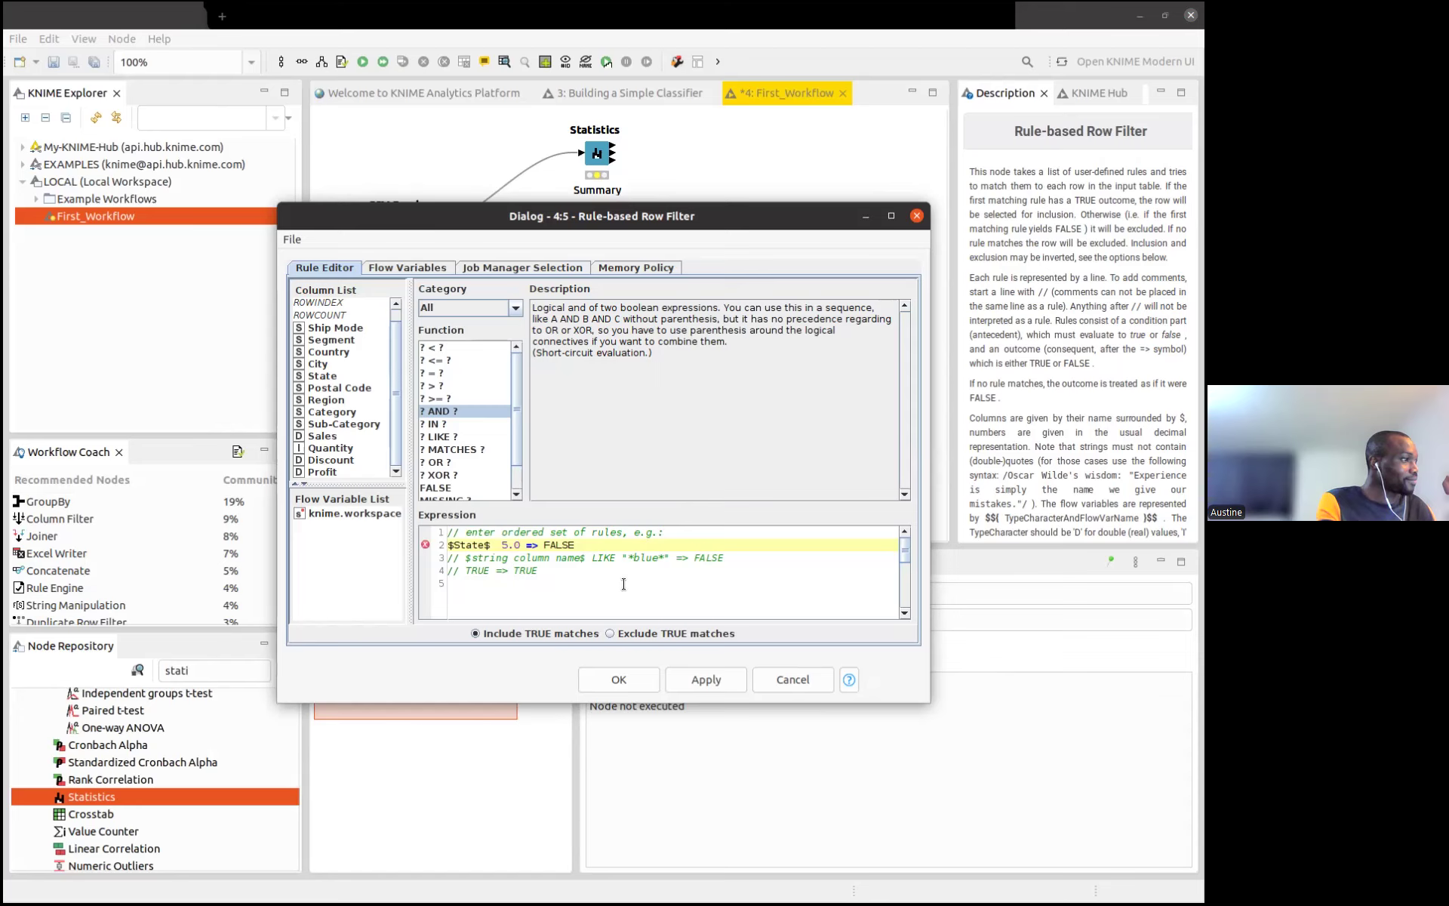
type("=")
key("BackSpace")
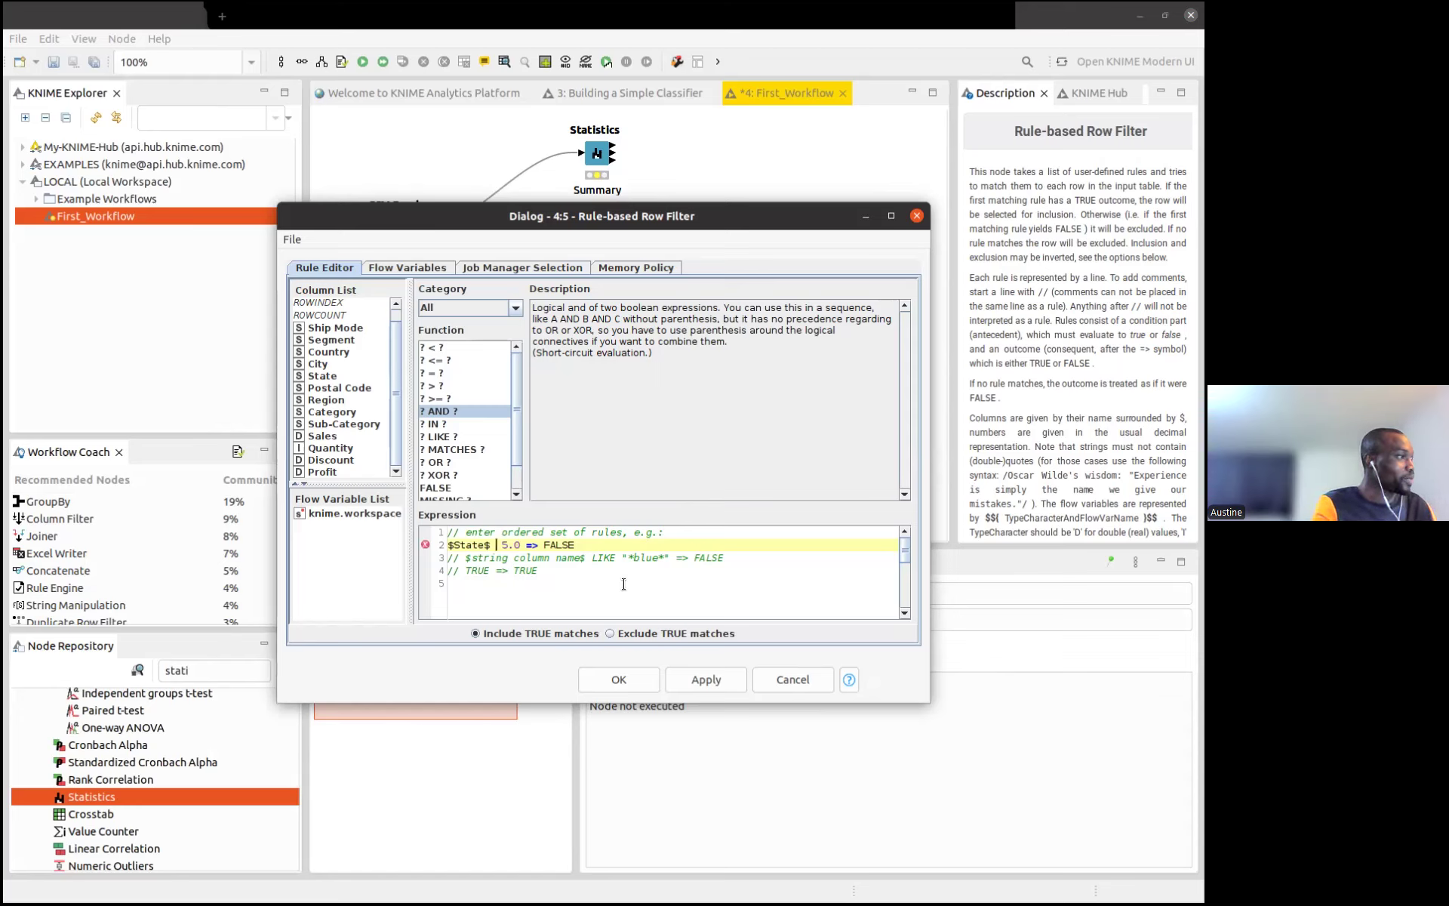
type("LIKE")
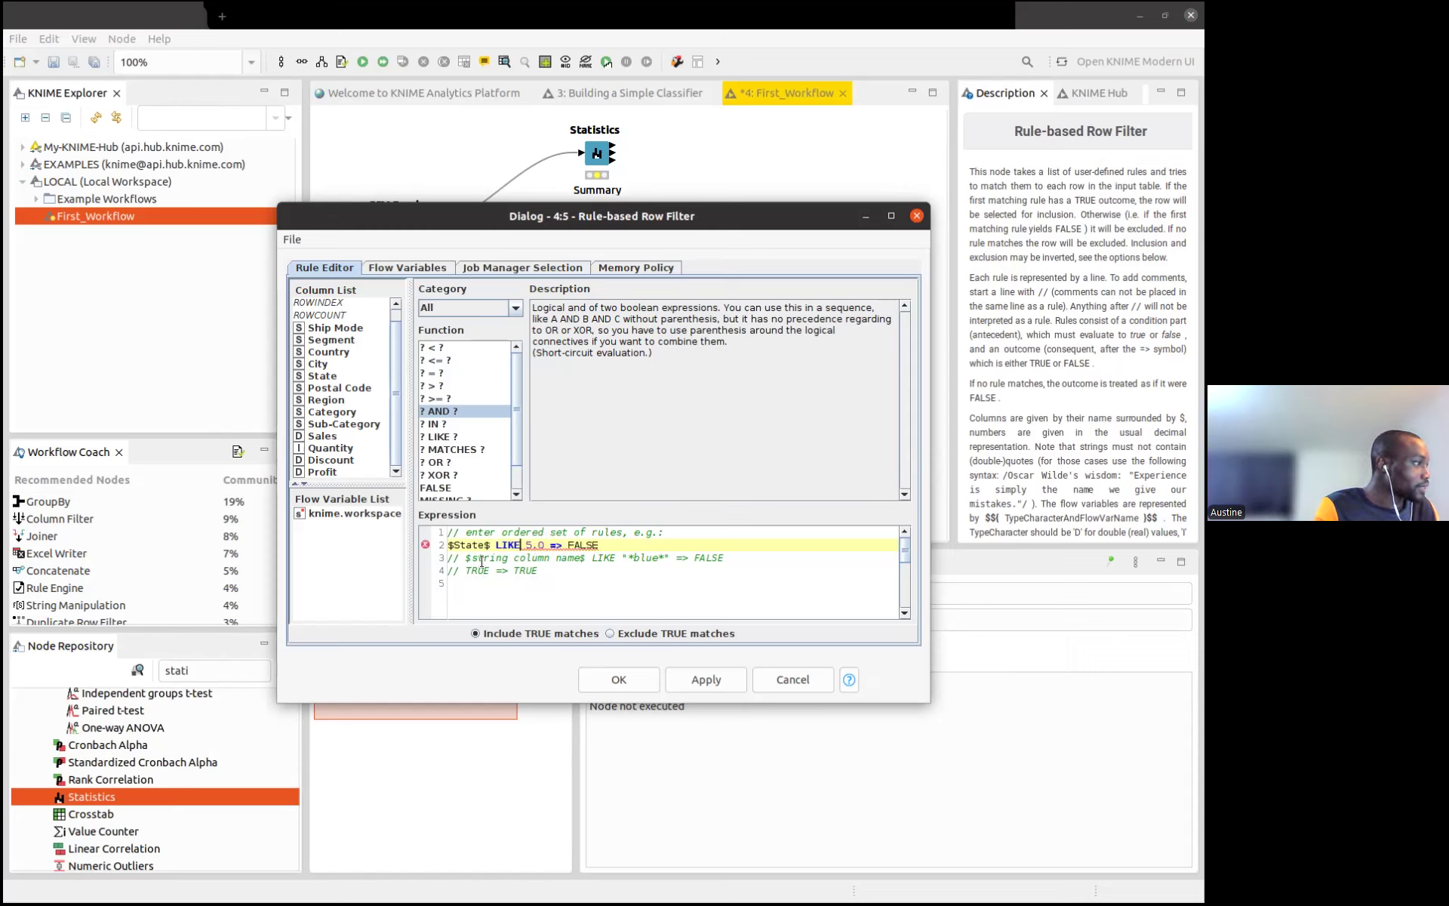
Undo the edits made to the example double-column rule
left_click(533, 587)
key("ctrl+z")
key("ctrl+z")
key("ctrl+z")
key("ctrl+z")
key("ctrl+z")
key("ctrl+z")
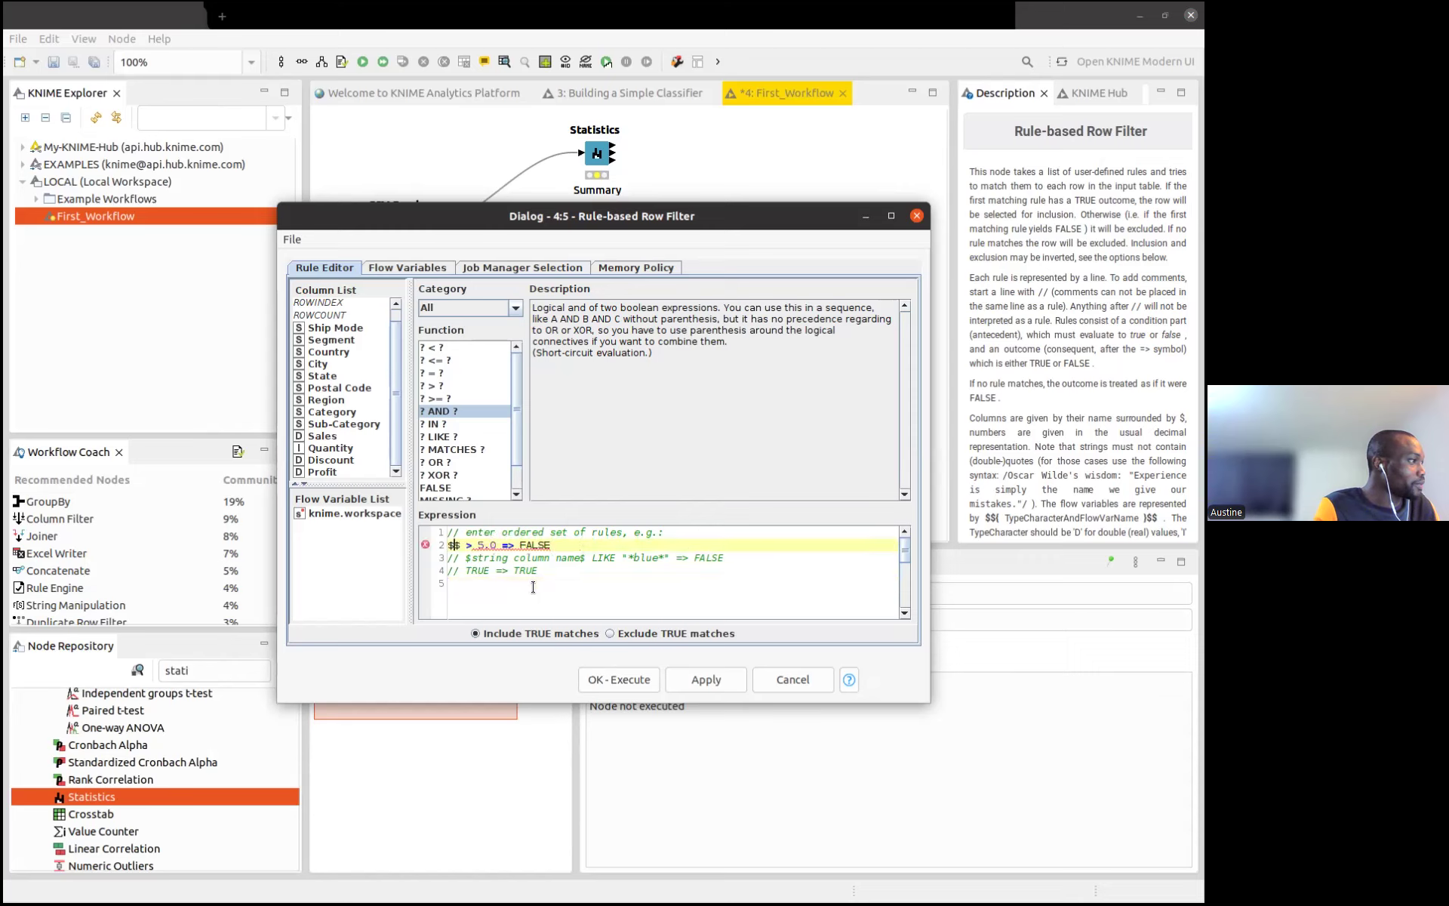
Uncomment the example string-column rule that uses LIKE in the expression
left_click(461, 557)
key("Delete")
key("BackSpace")
key("BackSpace")
type("$")
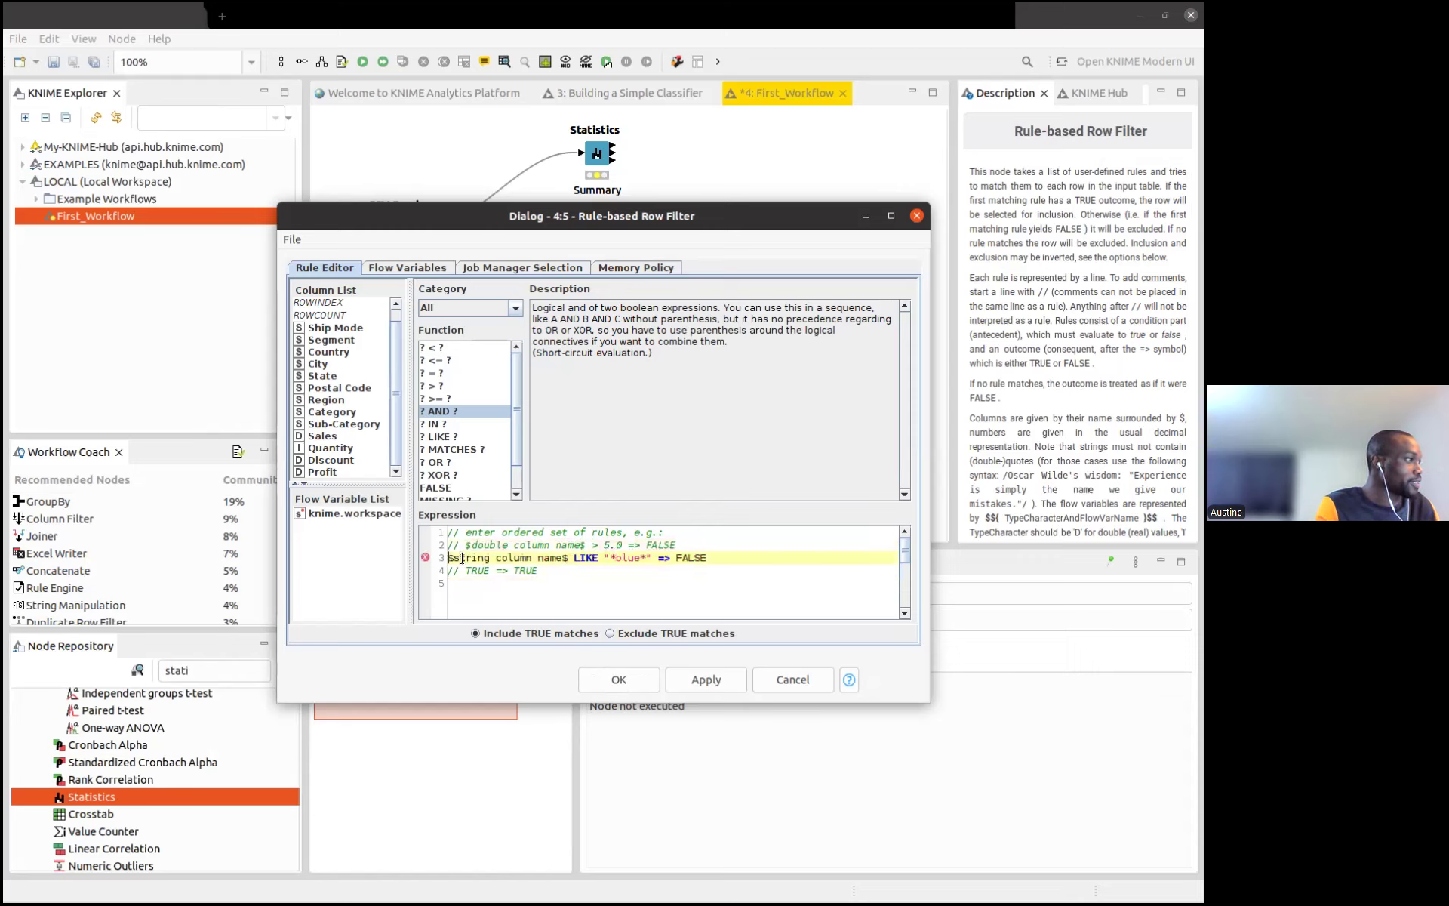
Replace the string-column placeholder in the uncommented LIKE rule with the State column
triple_click(566, 557)
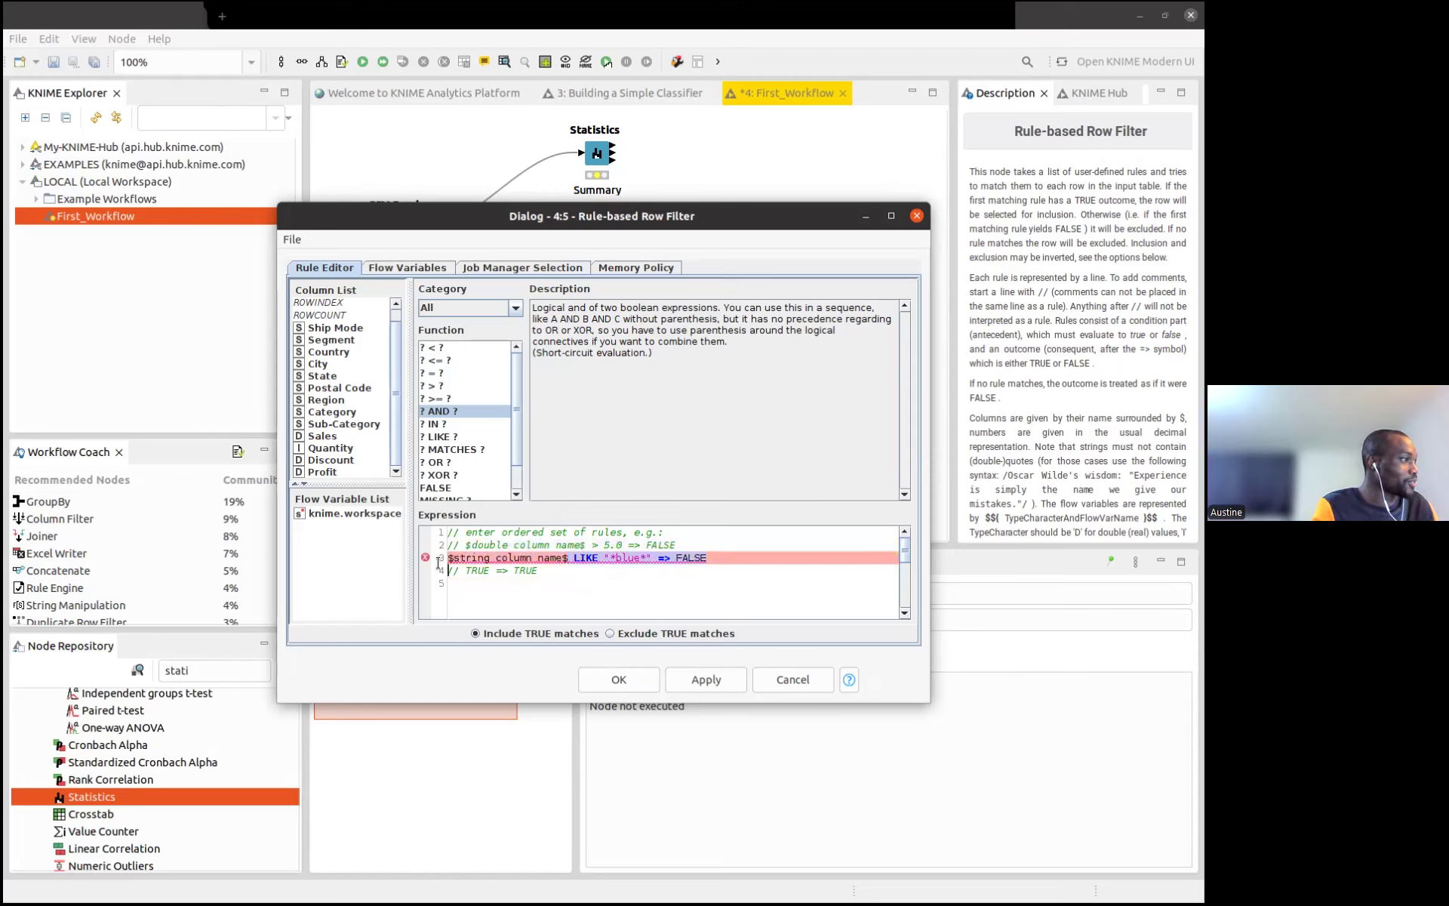
key("BackSpace")
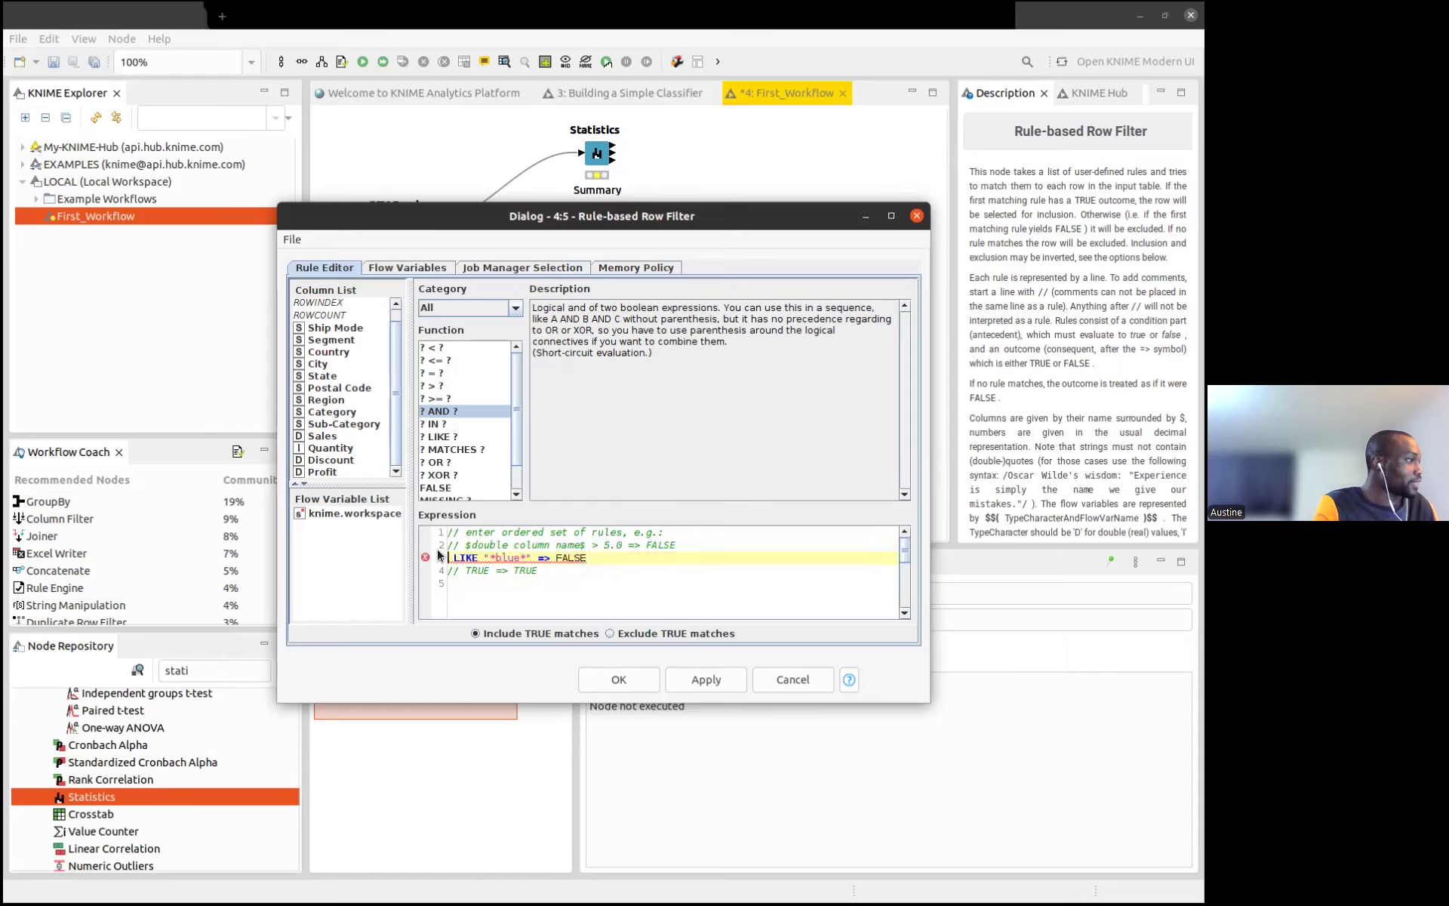
double_click(320, 377)
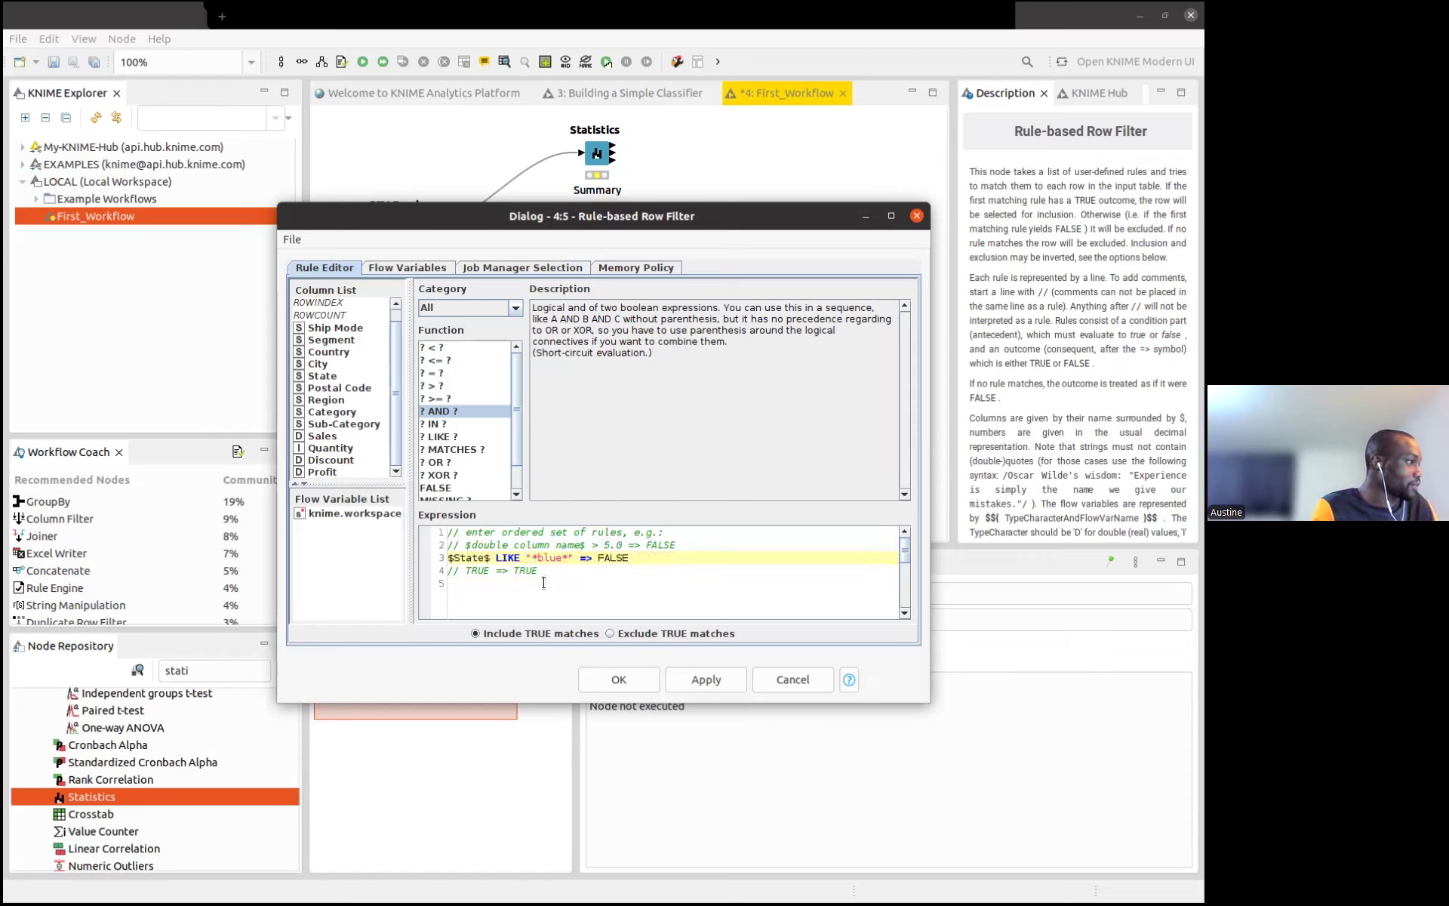
Set the State rule's match pattern to "*Texas*" and its outcome to TRUE
double_click(544, 557)
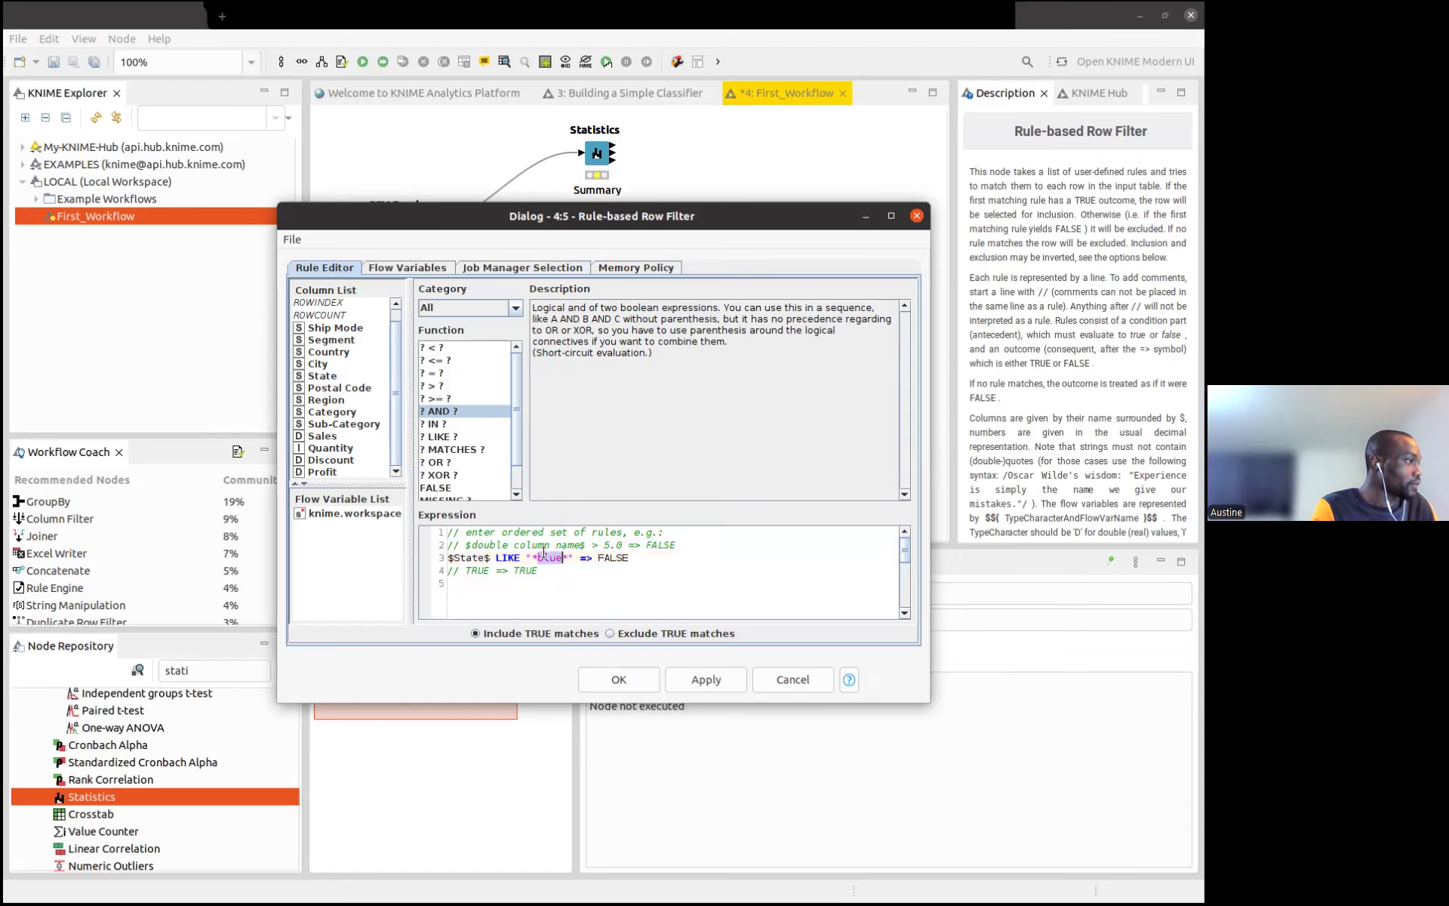
type("Texas")
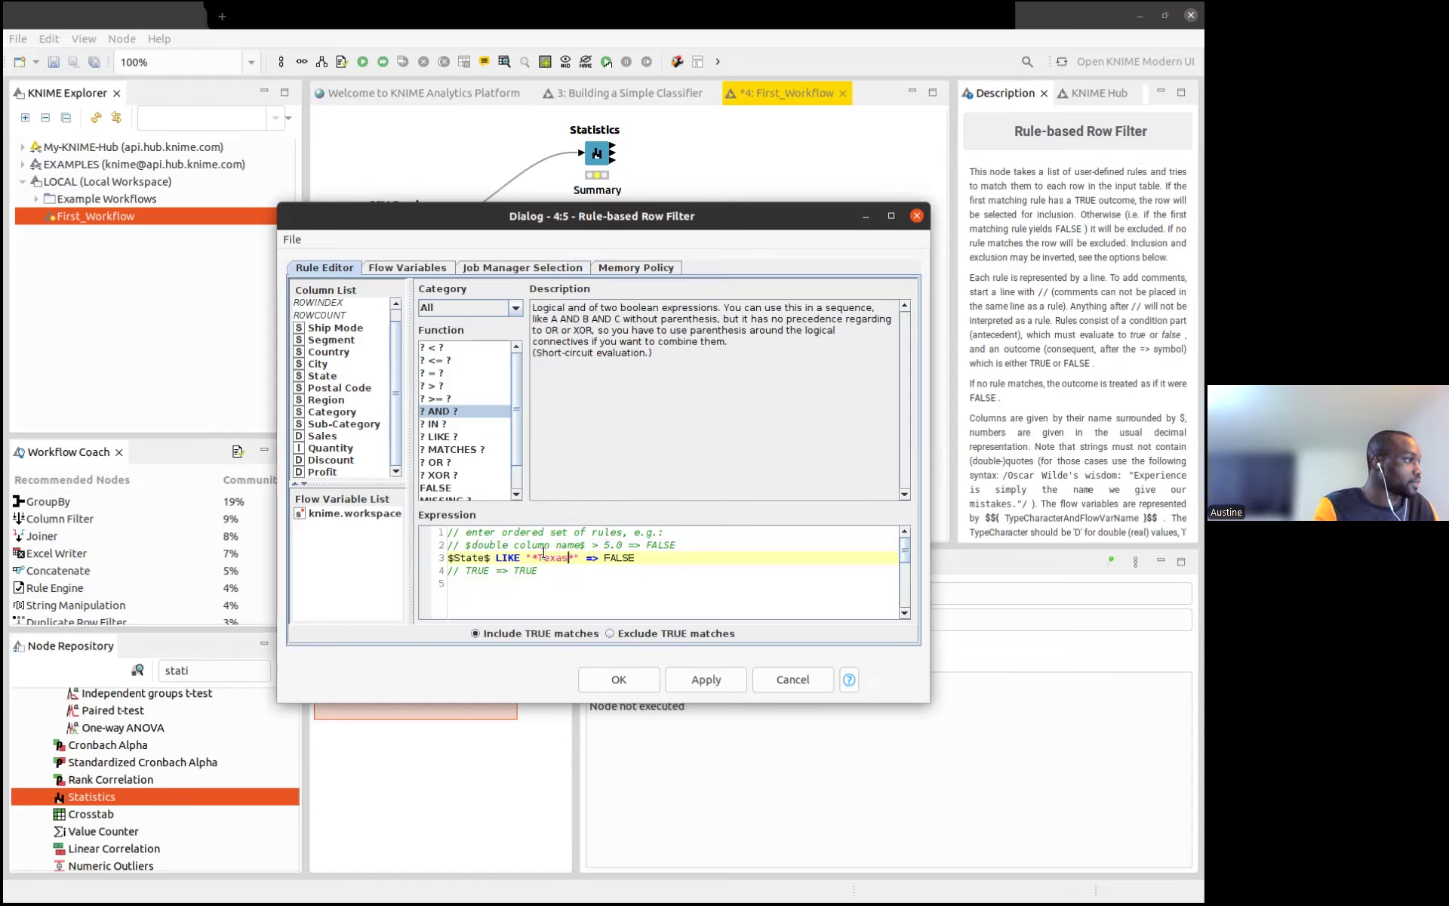
double_click(615, 556)
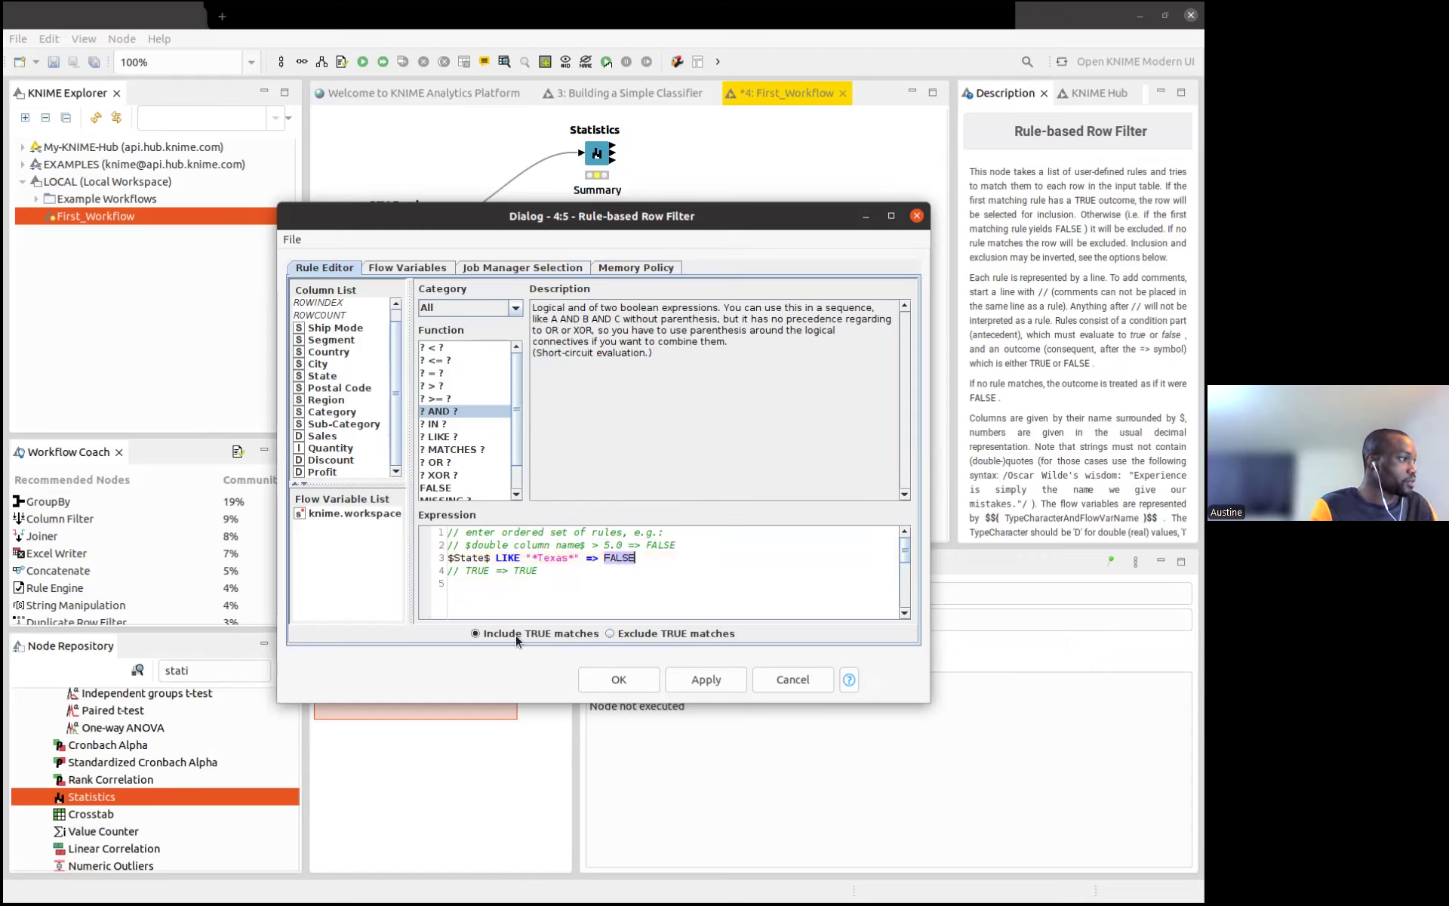
type("TRUE")
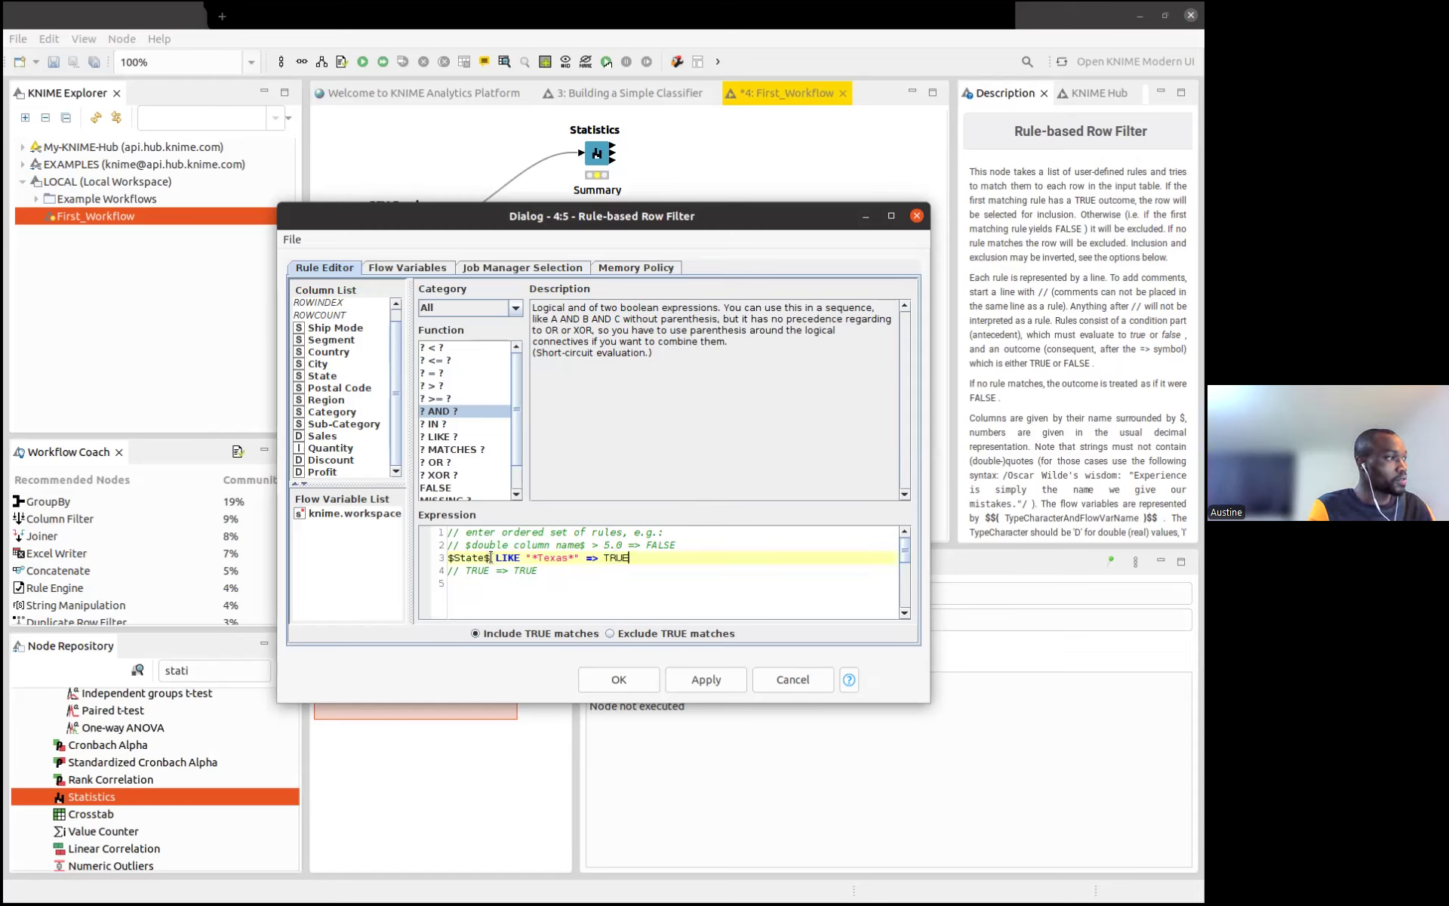
double_click(547, 556)
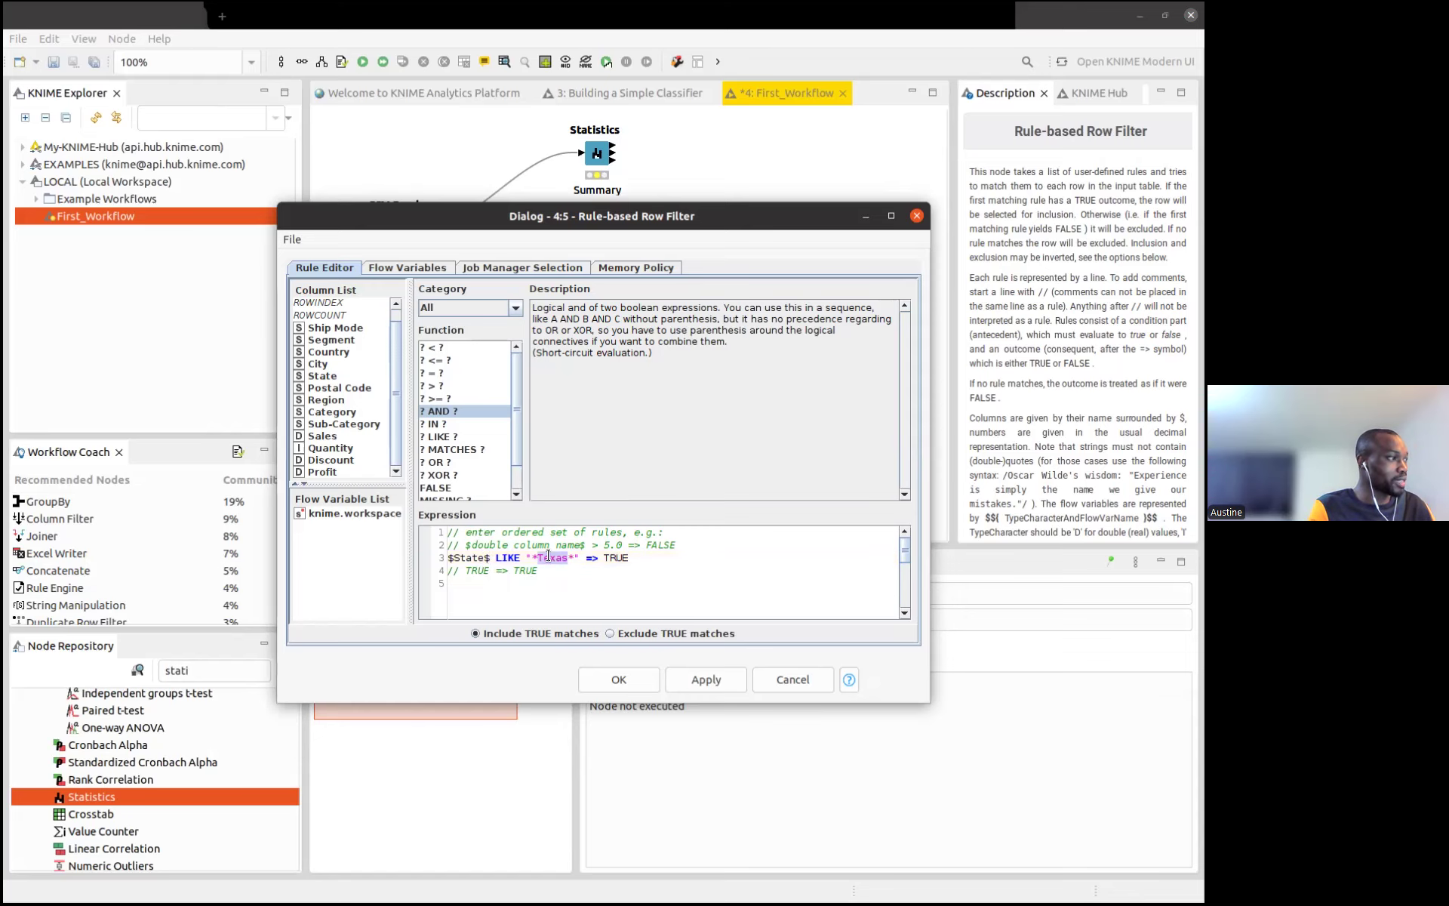
Accept the Texas rule, execute the Rule-based Row Filter node and review its output rows
left_click(619, 679)
left_click(362, 61)
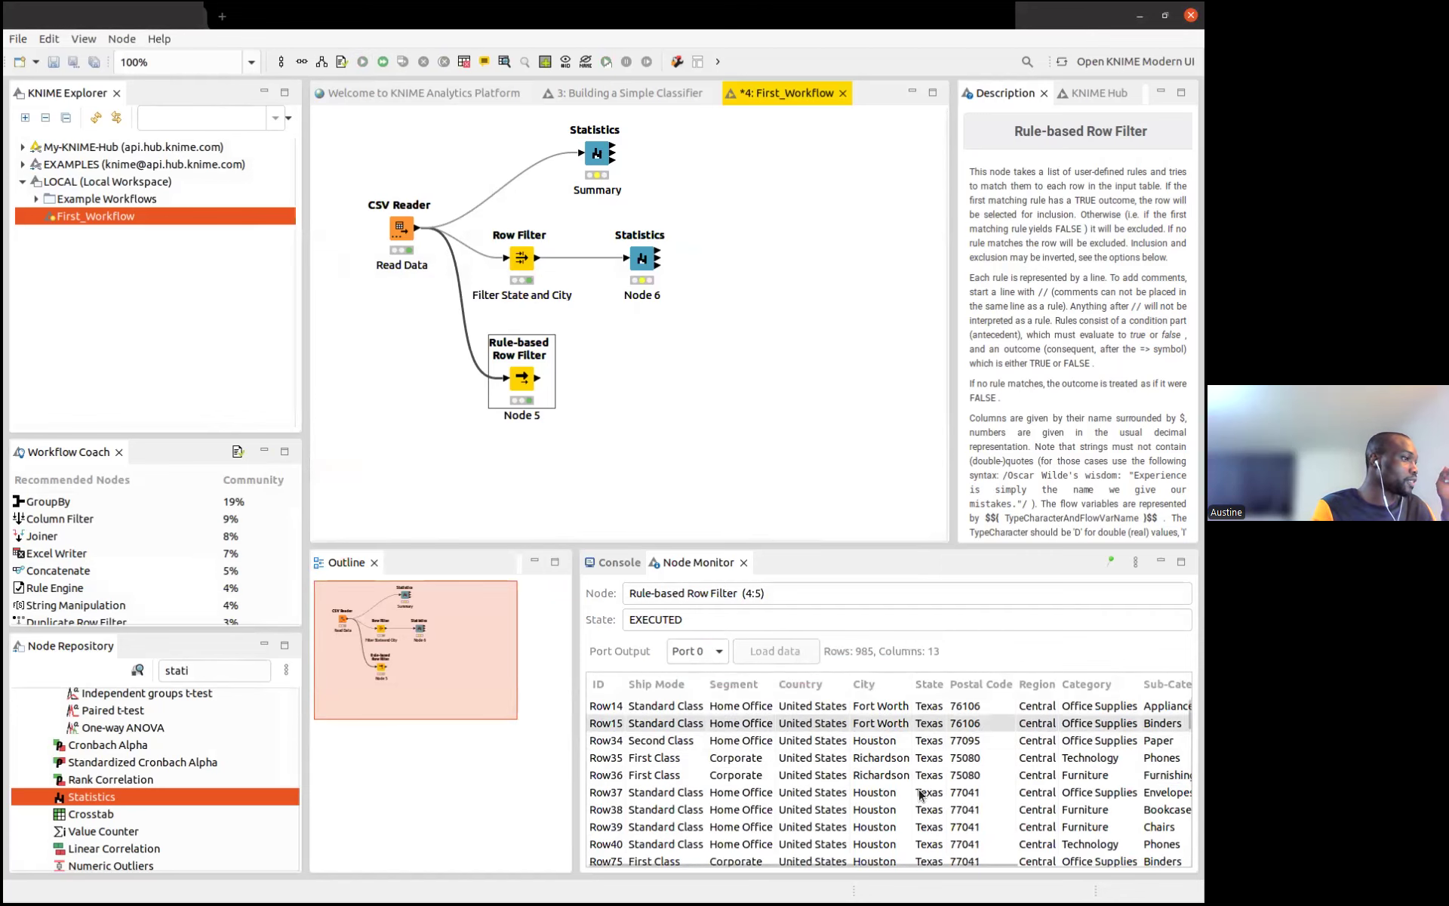
scroll(922, 805, "down", 3)
scroll(922, 805, "down", 8)
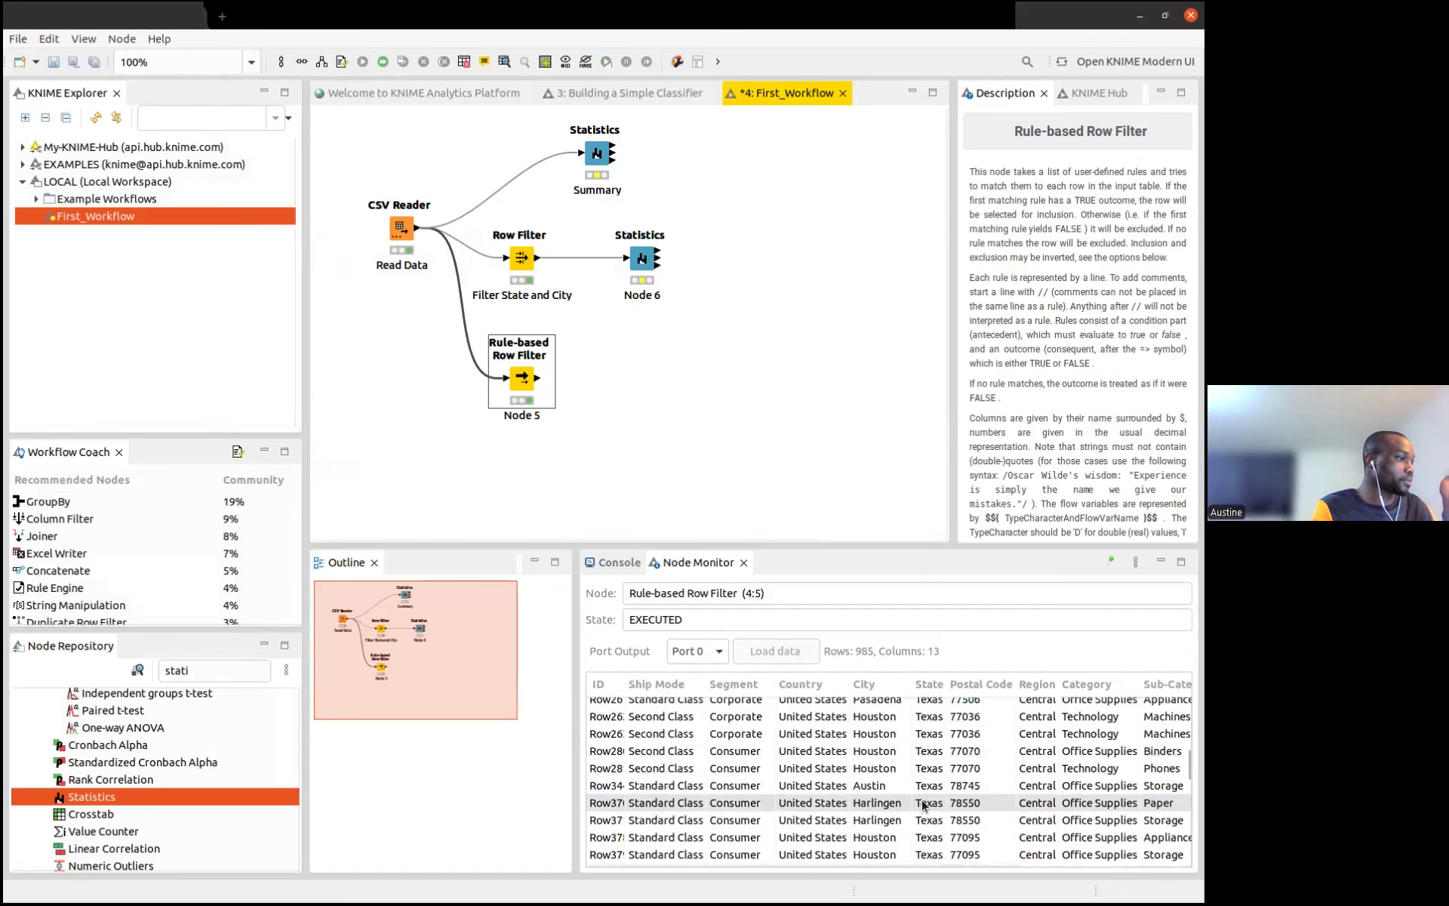
scroll(923, 804, "up", 10)
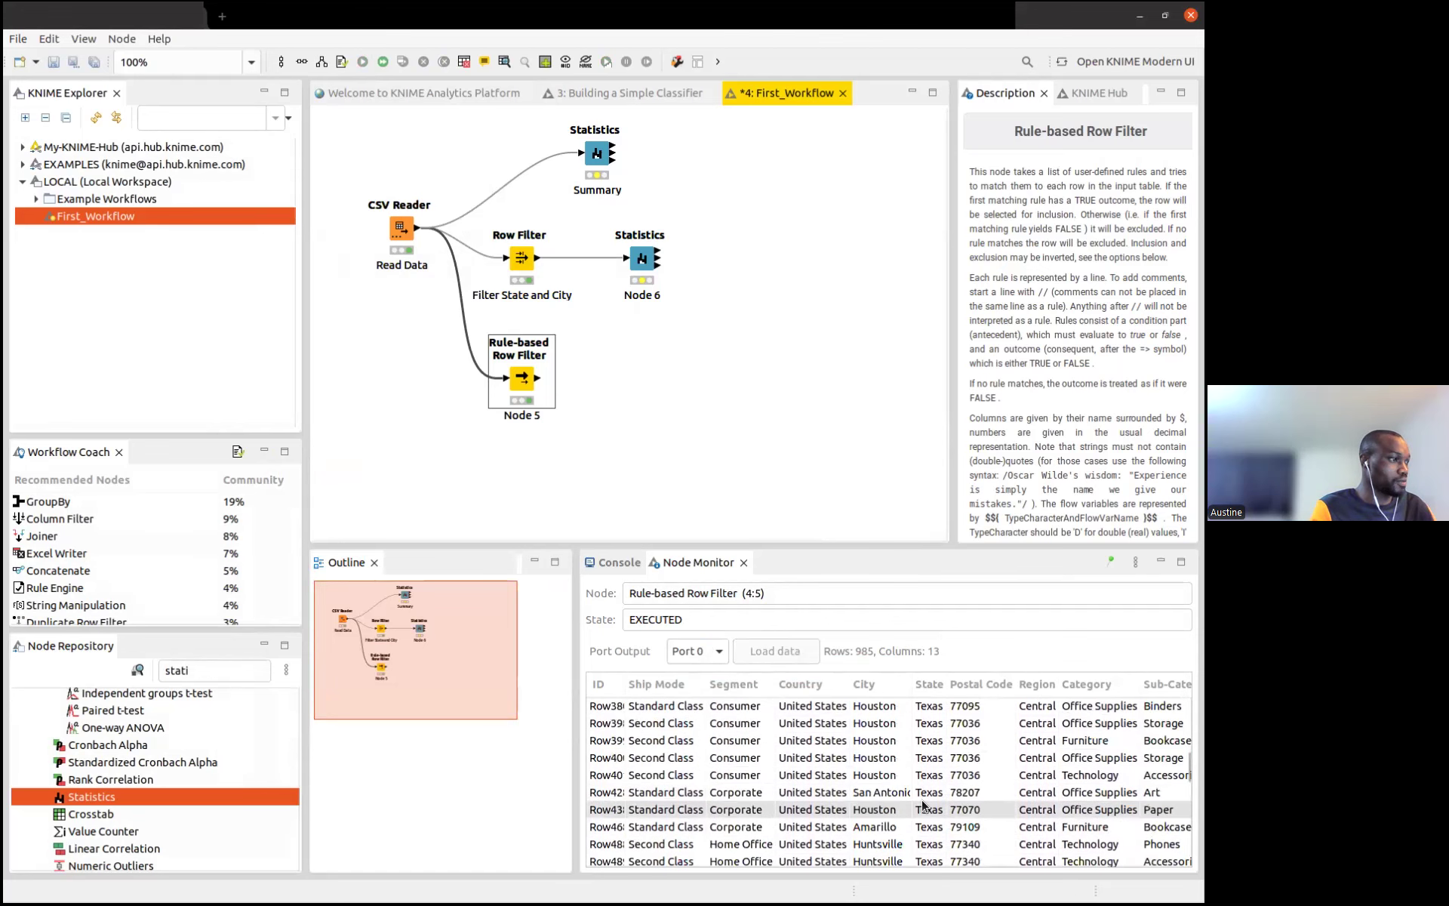
Reopen the Rule-based Row Filter's configuration and set the Texas rule's outcome to FALSE, keeping Include TRUE matches selected
double_click(521, 381)
left_click(635, 557)
double_click(613, 557)
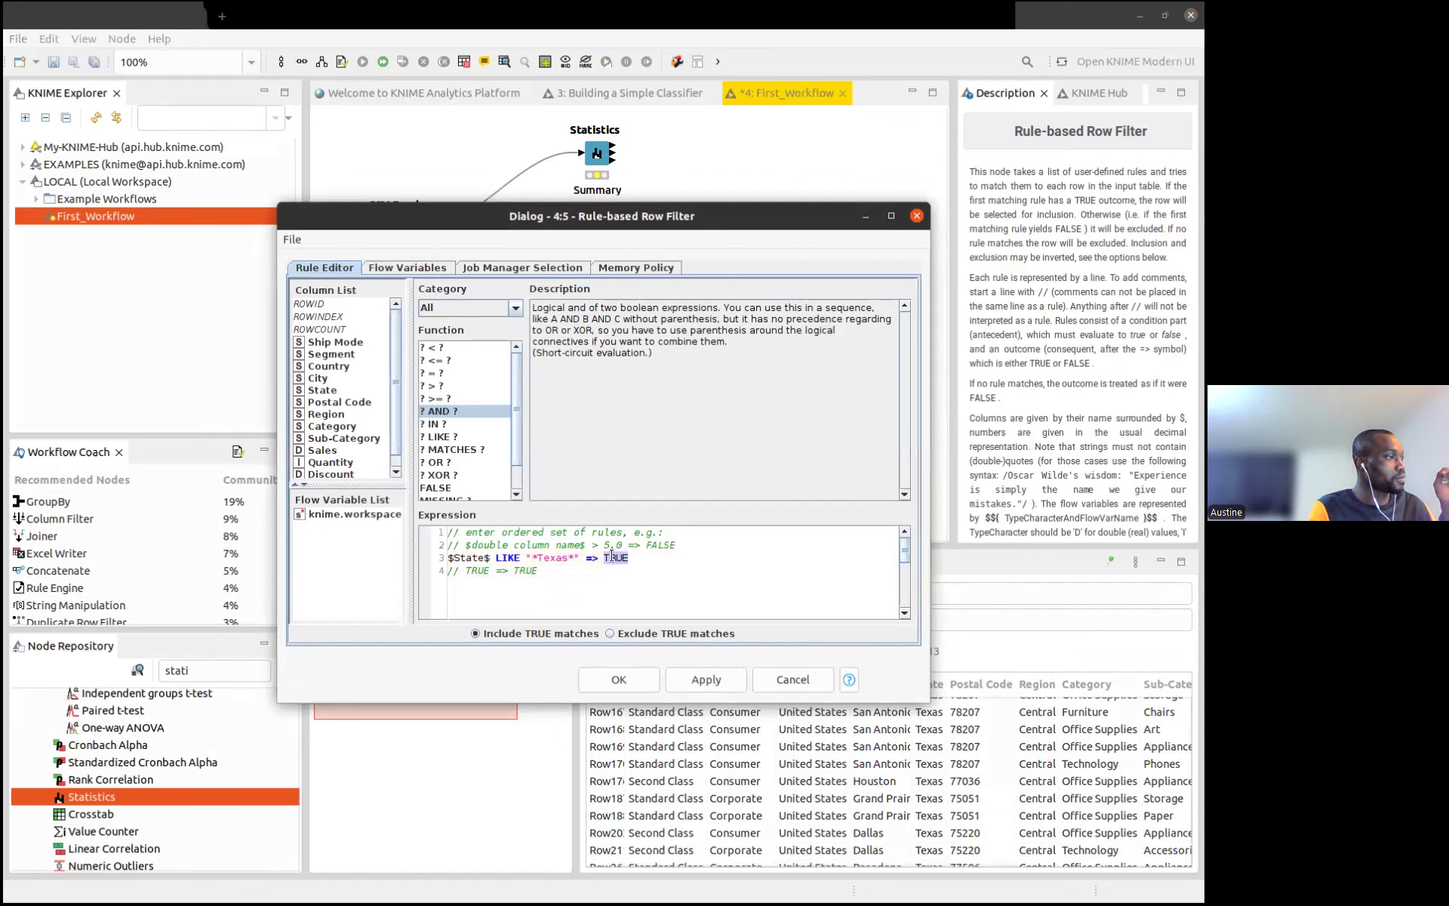
type("FALSE")
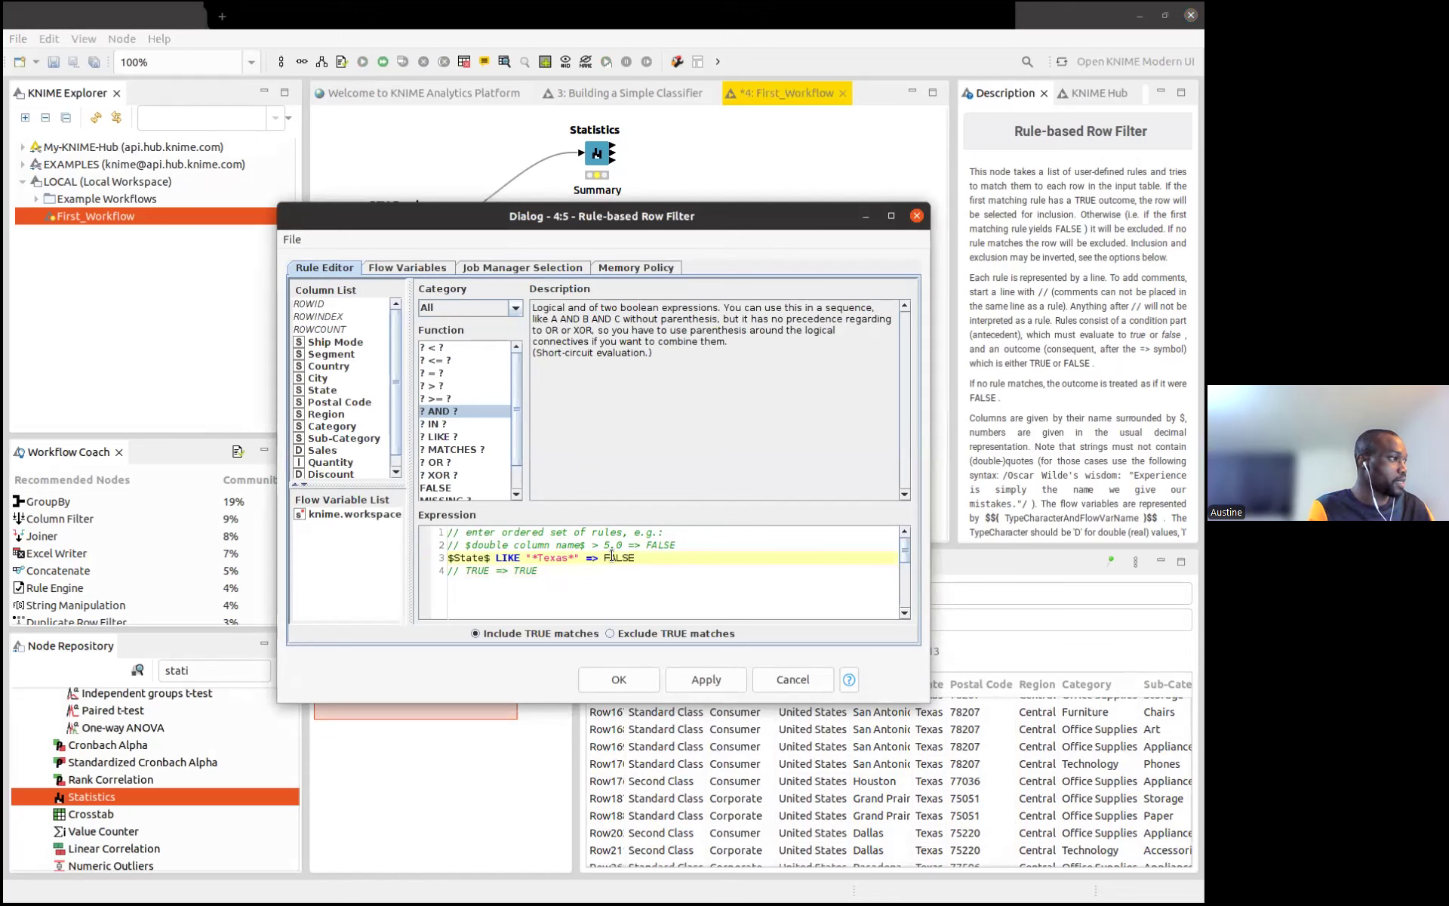
left_click(608, 633)
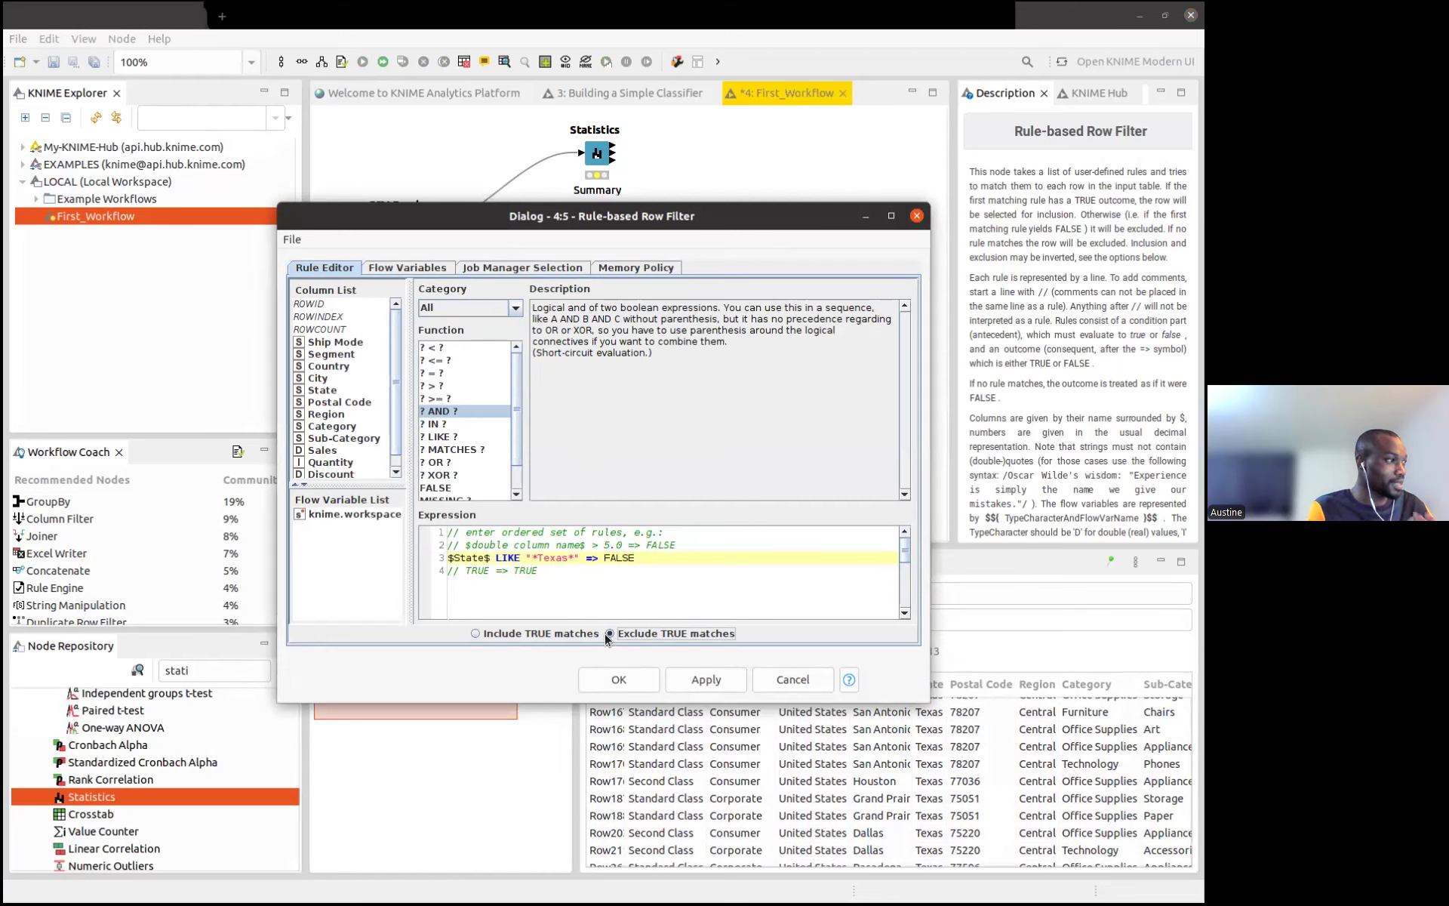
left_click(475, 635)
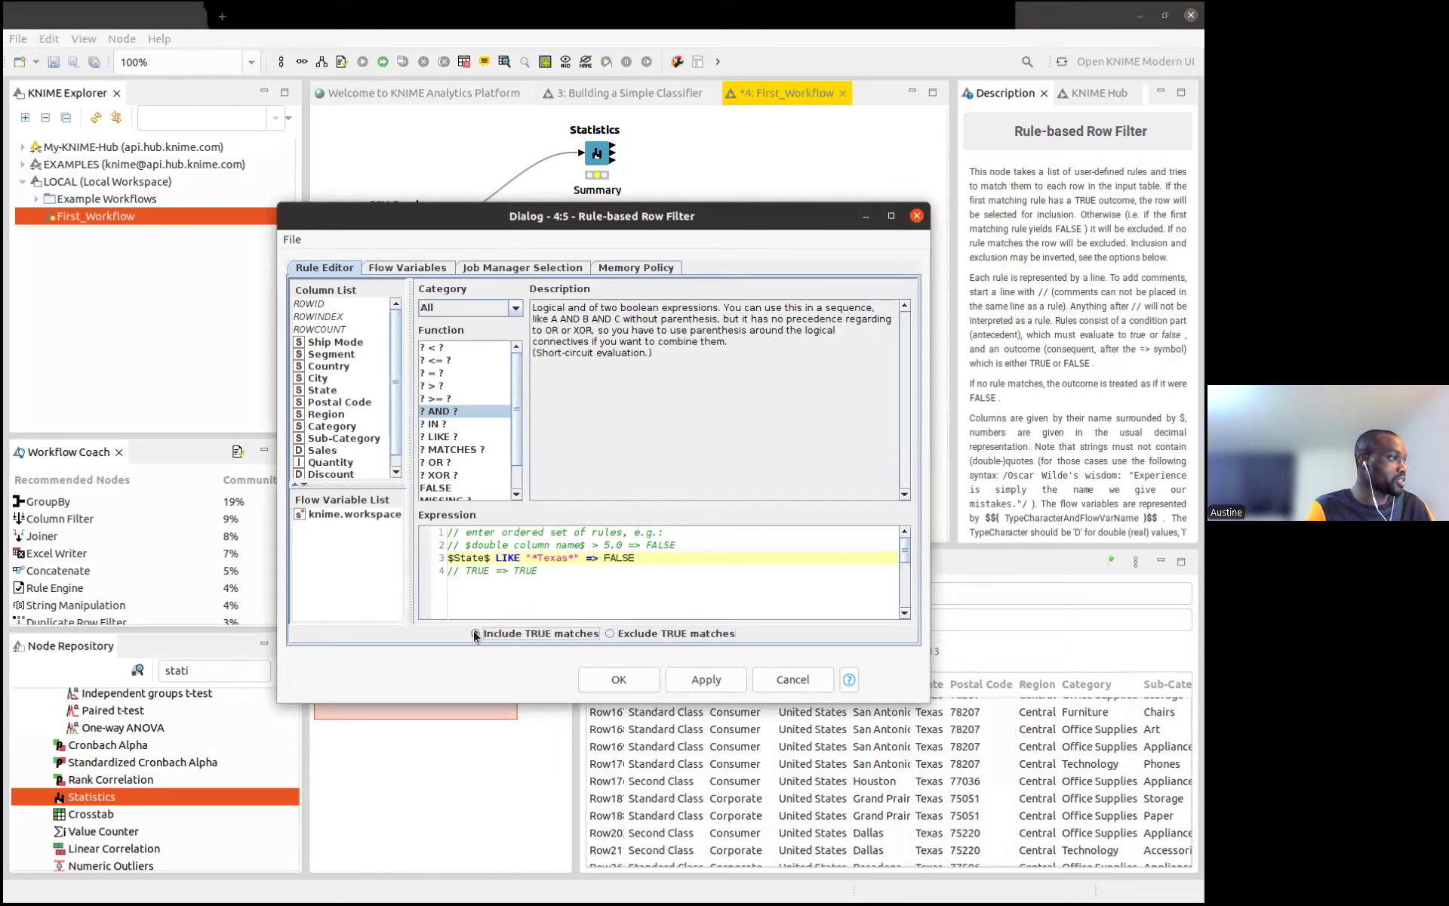
Try to chain a copy of the Texas rule with AND after a TRUE outcome, and undo these edits
double_click(619, 557)
type("TRUE")
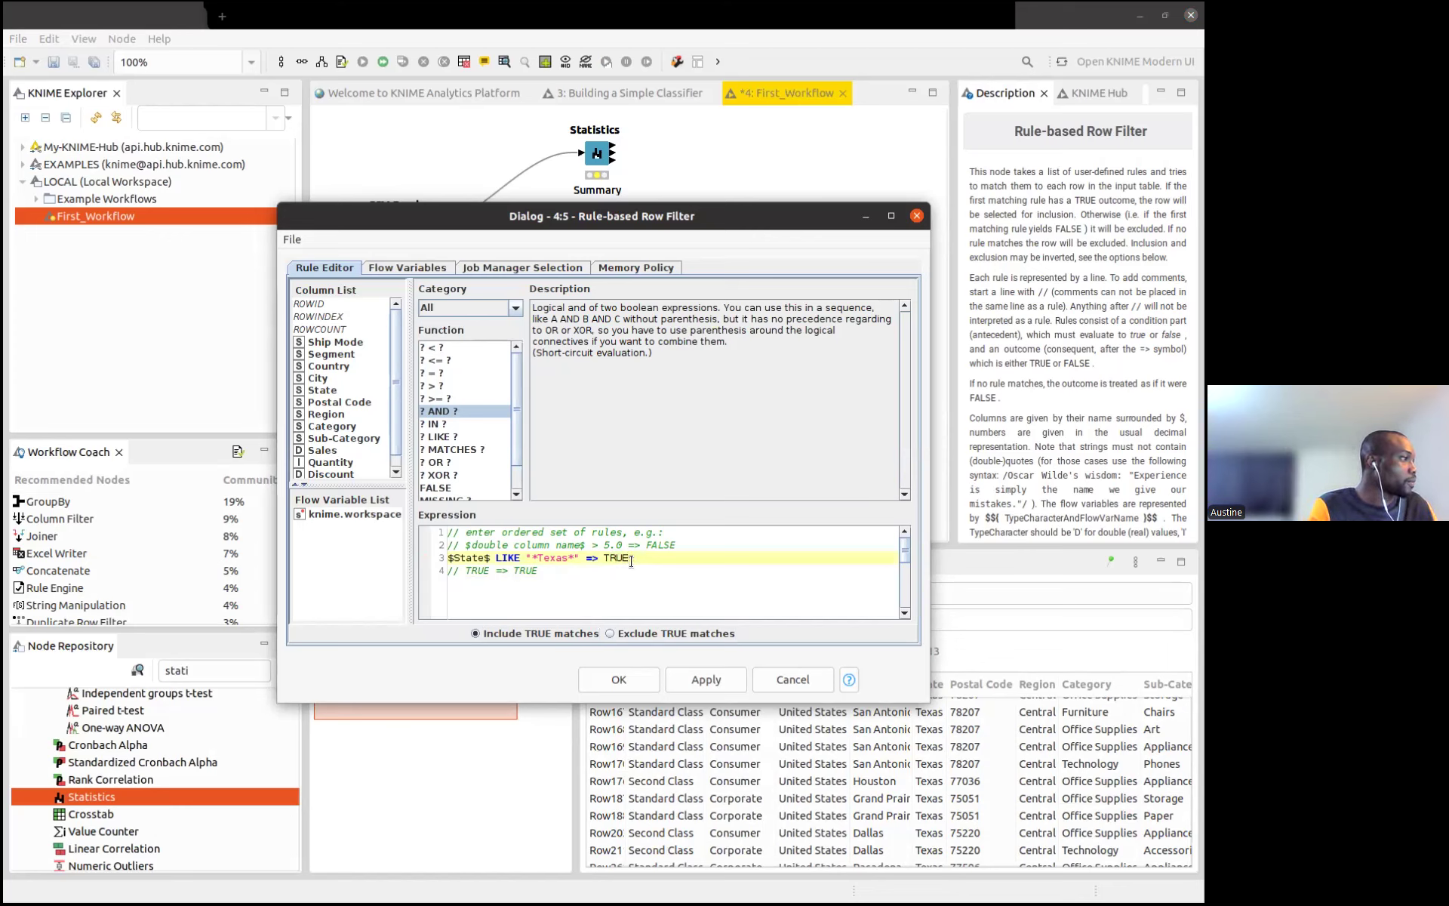
type("AND")
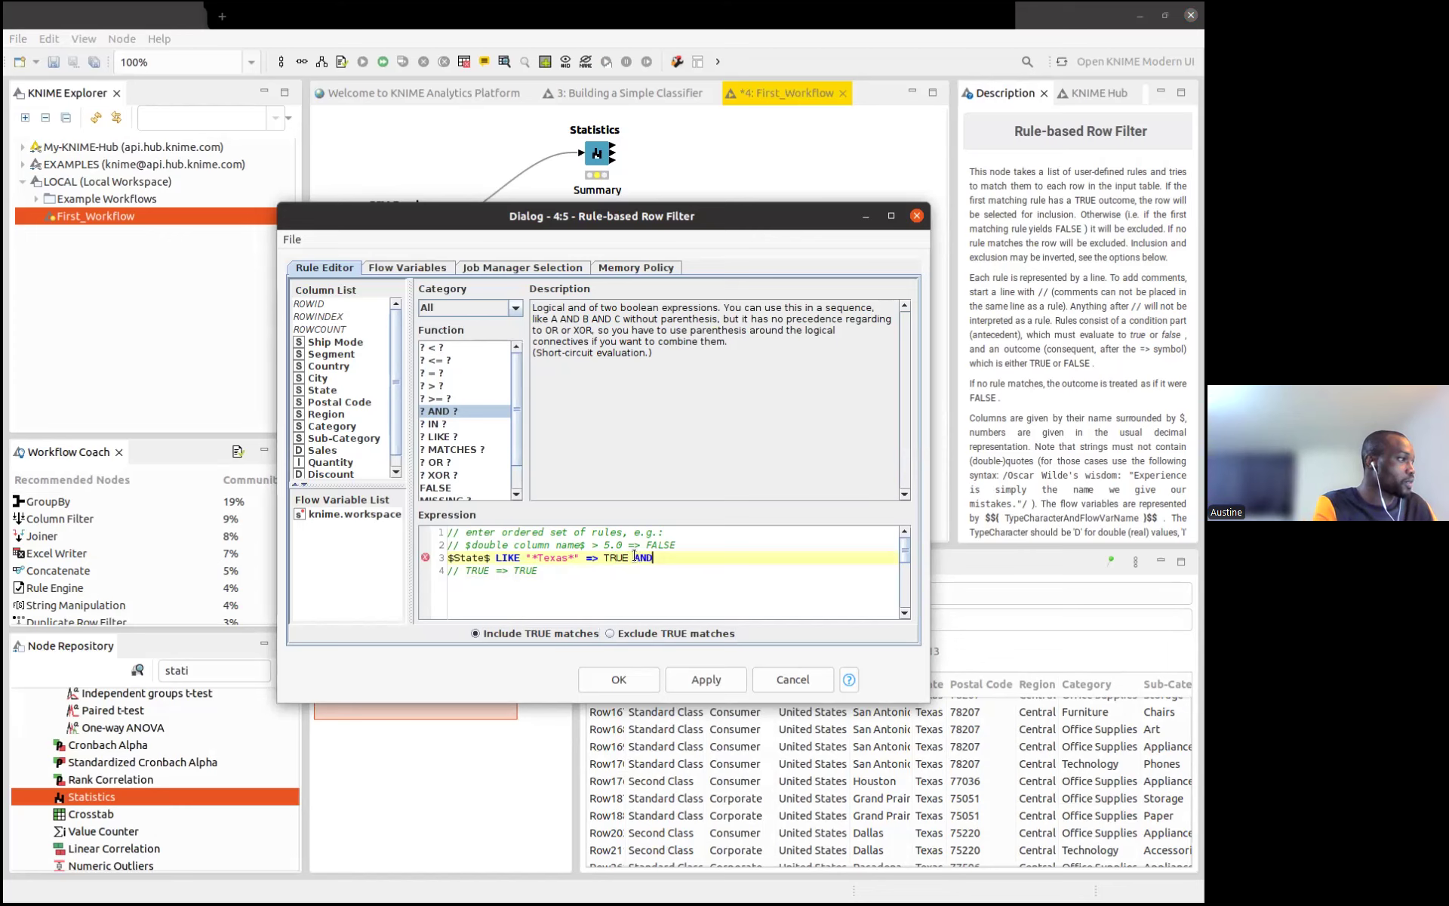
left_click_drag(634, 557, 443, 556)
key("ctrl+c")
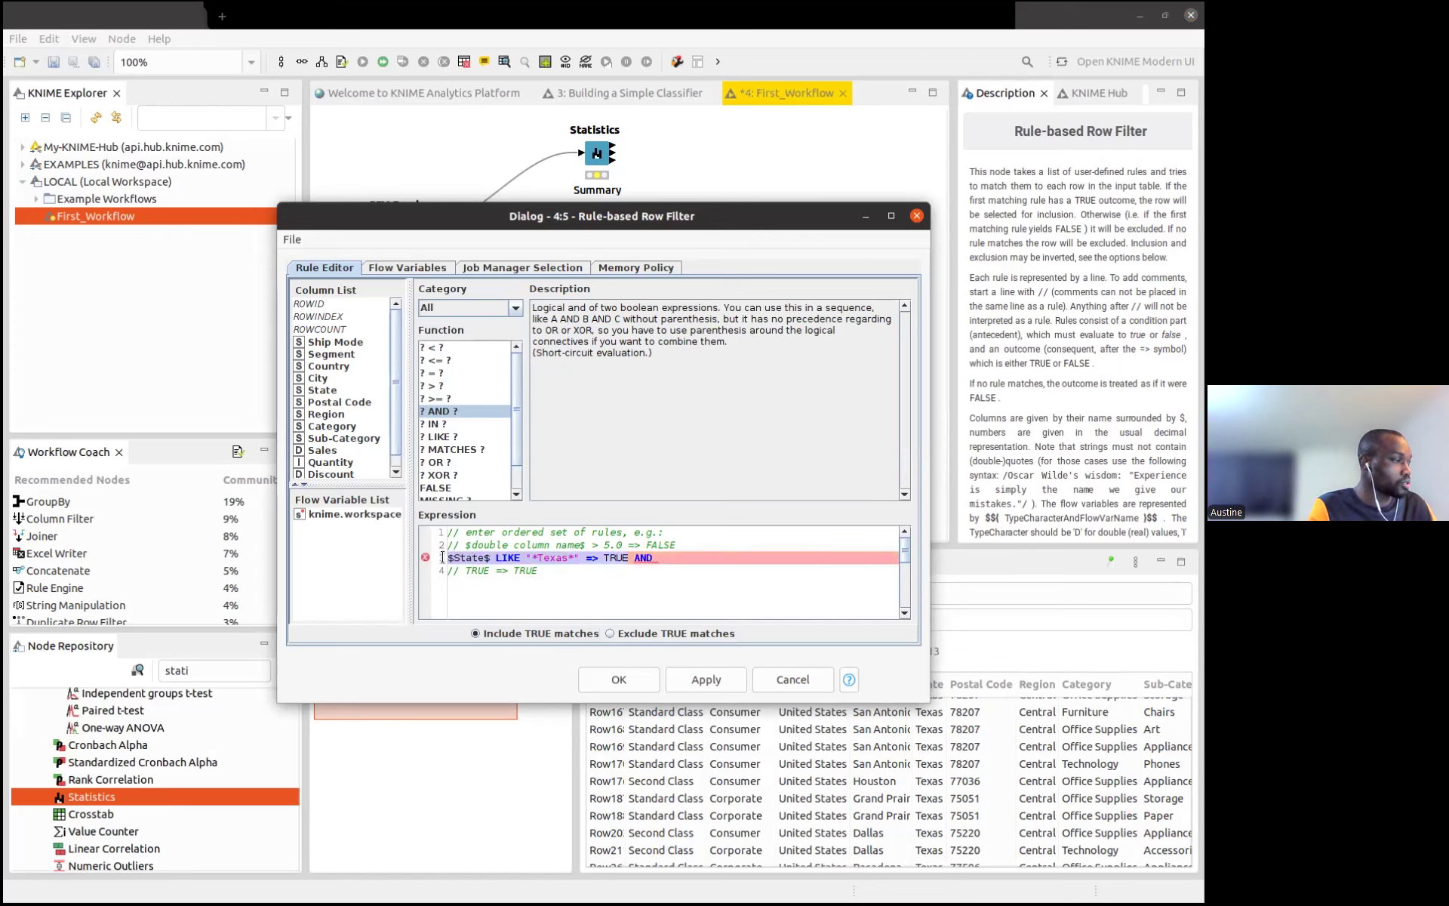
left_click(667, 557)
key("ctrl+v")
left_click(604, 587)
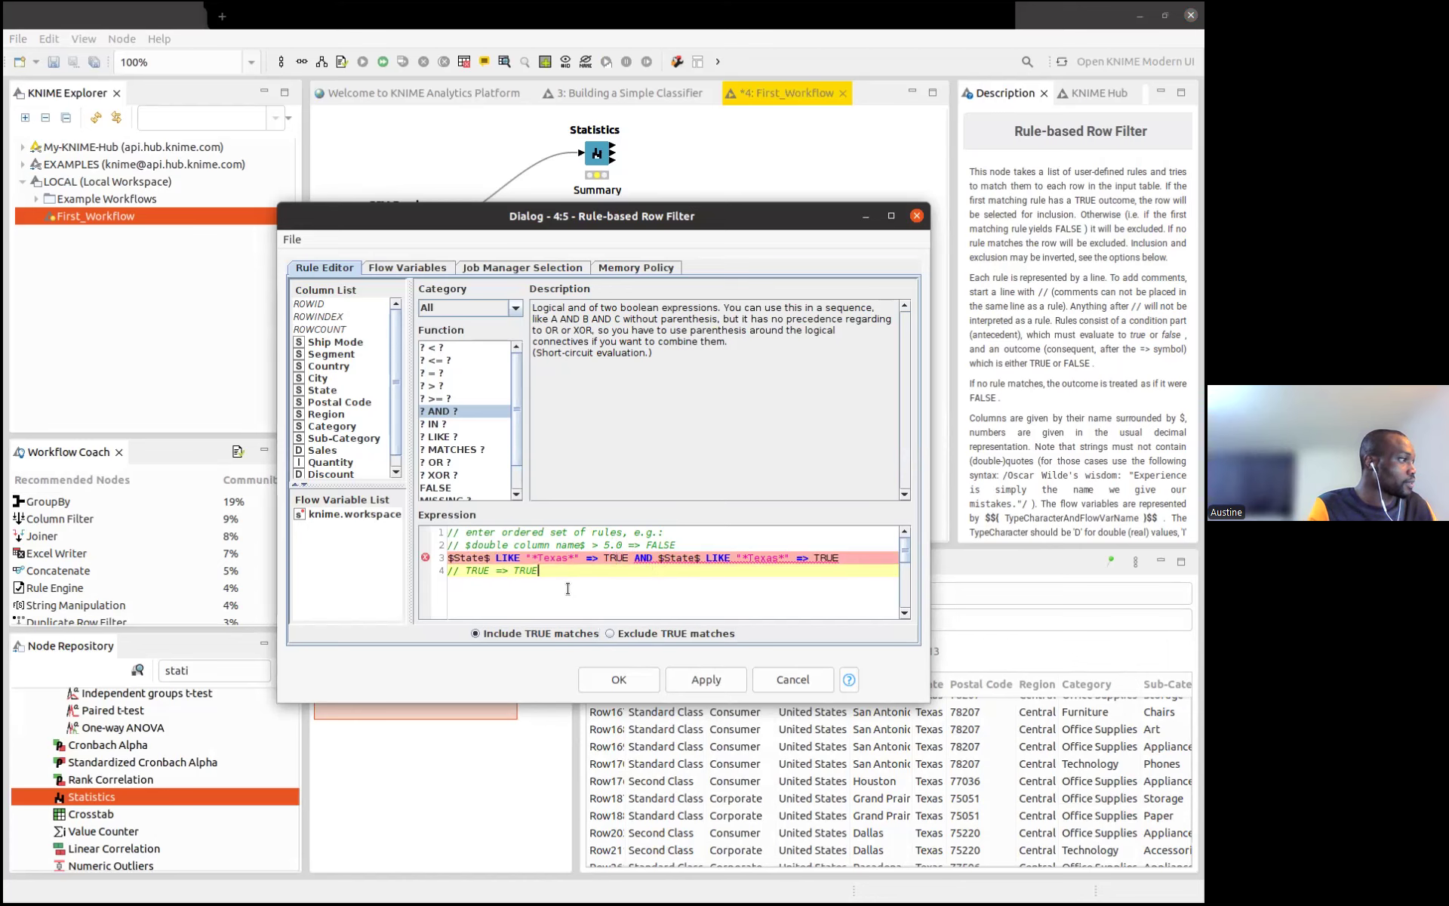
key("ctrl+z")
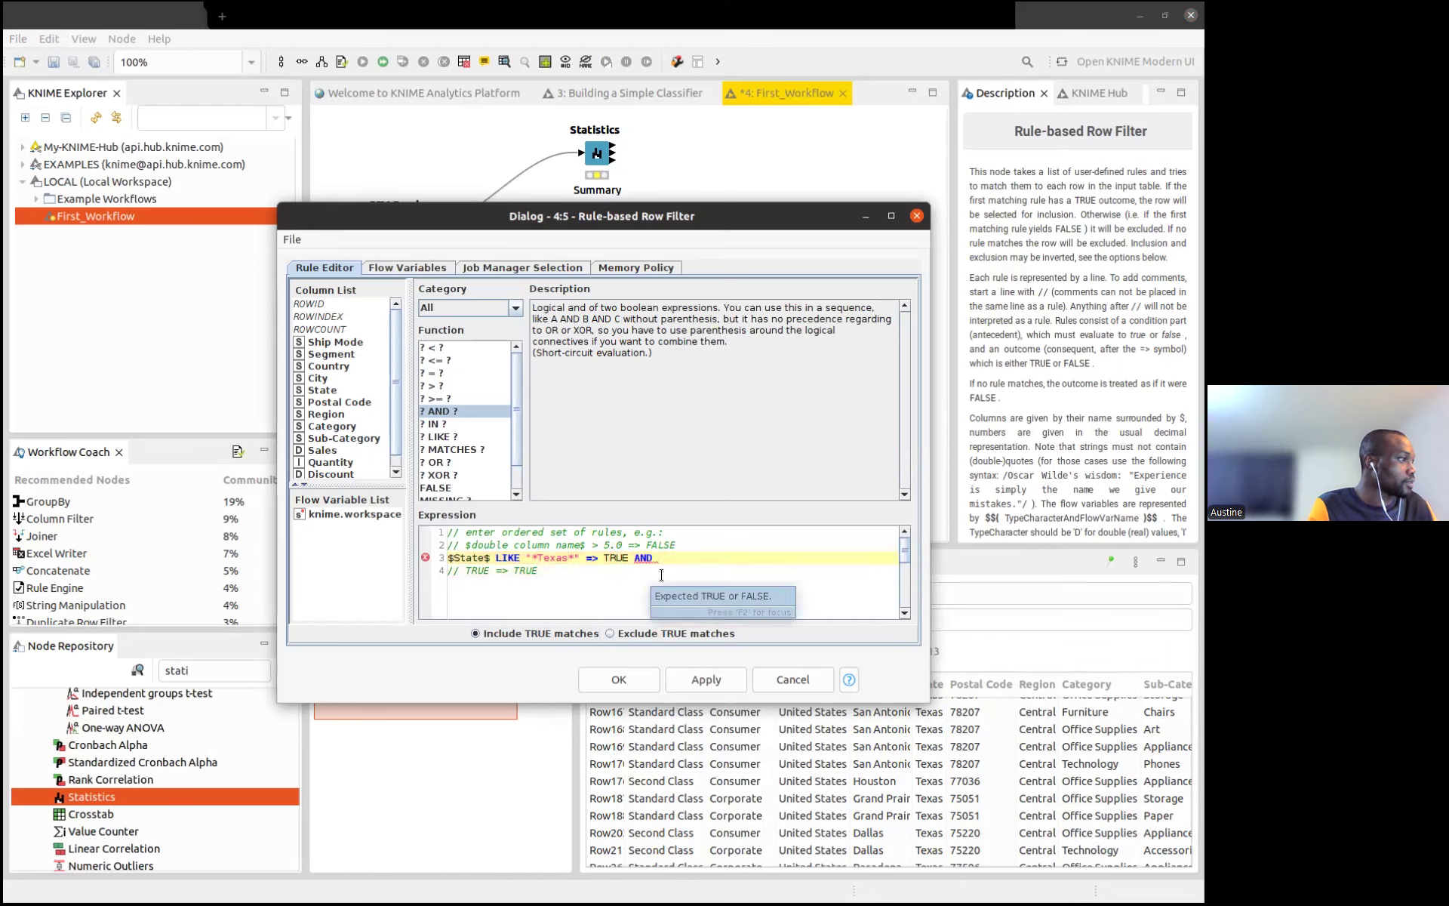
key("ctrl+z")
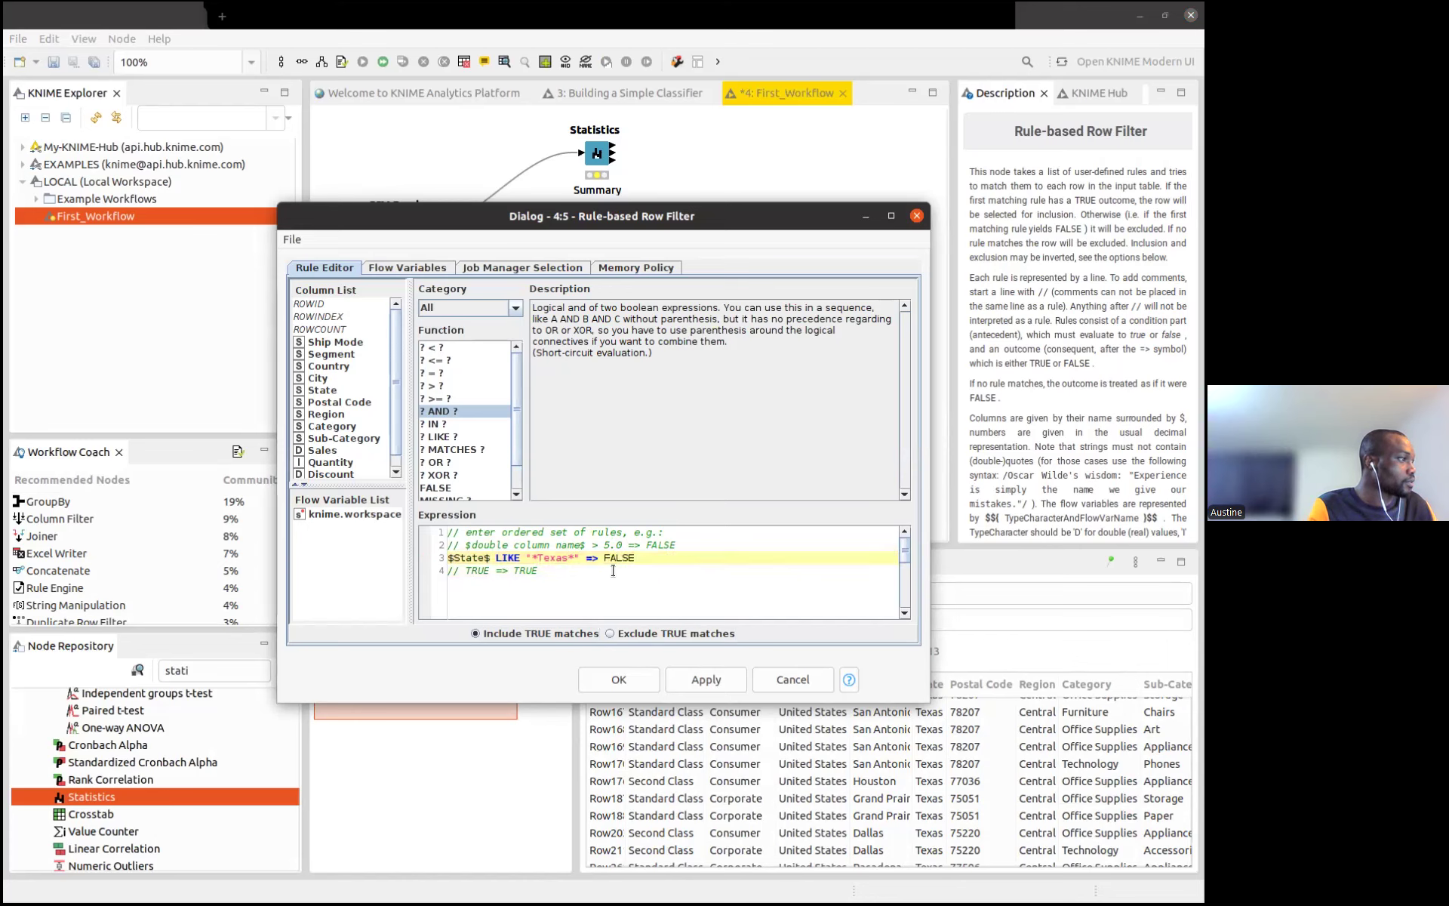
Set the outcome of the Texas rule to TRUE
key("BackSpace")
key("BackSpace")
key("BackSpace")
key("BackSpace")
key("BackSpace")
type("TRUE")
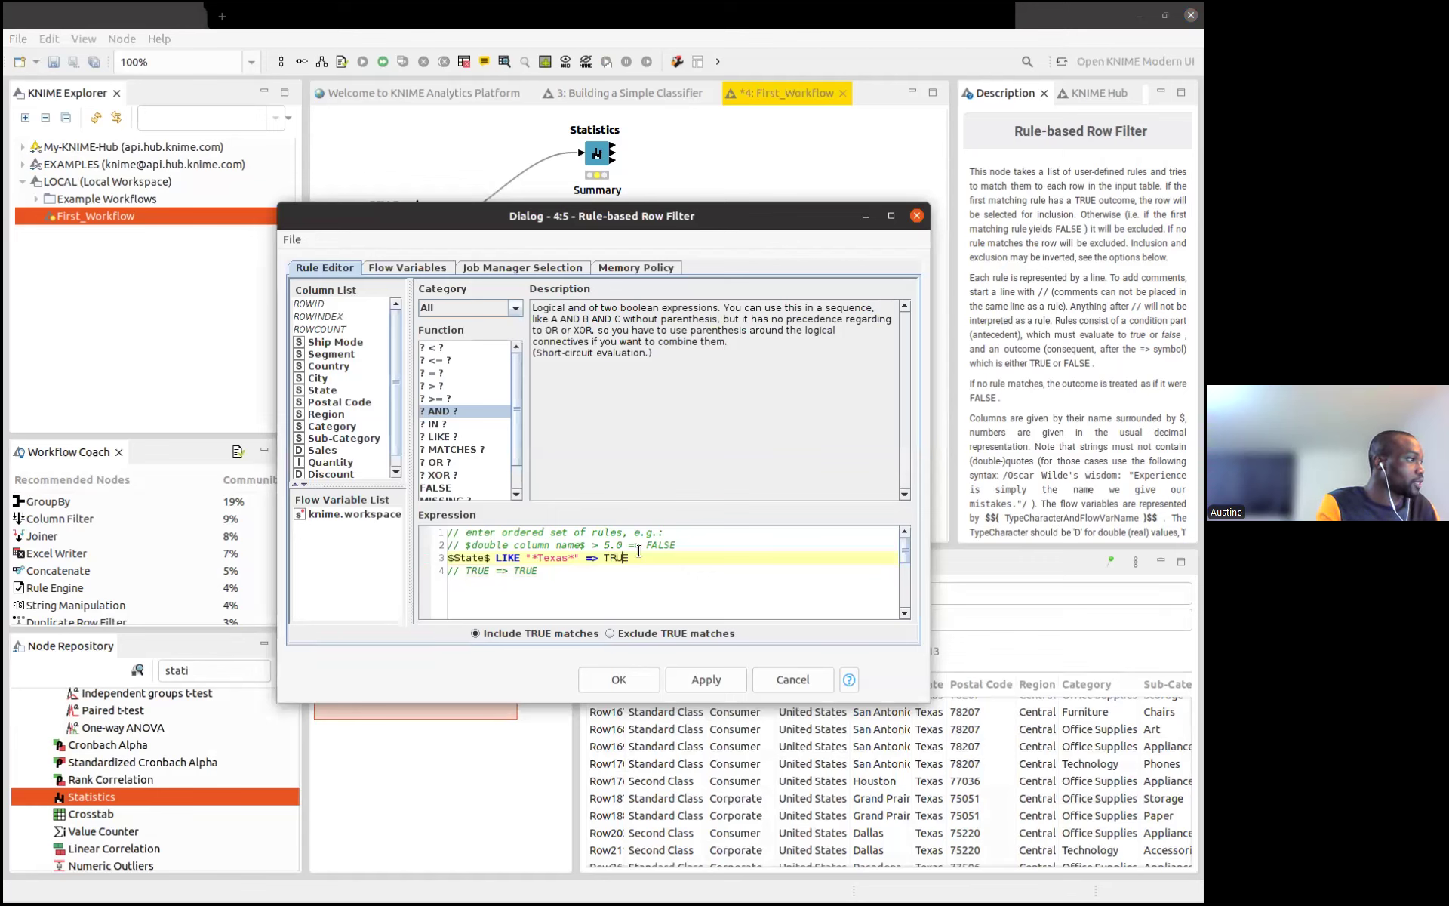
Extend the rule's condition before the outcome with AND $City$ LIKE "*Houston"
key("Left")
key("Left")
key("Left")
key("Left")
key("Left")
key("Left")
key("Left")
type("AND")
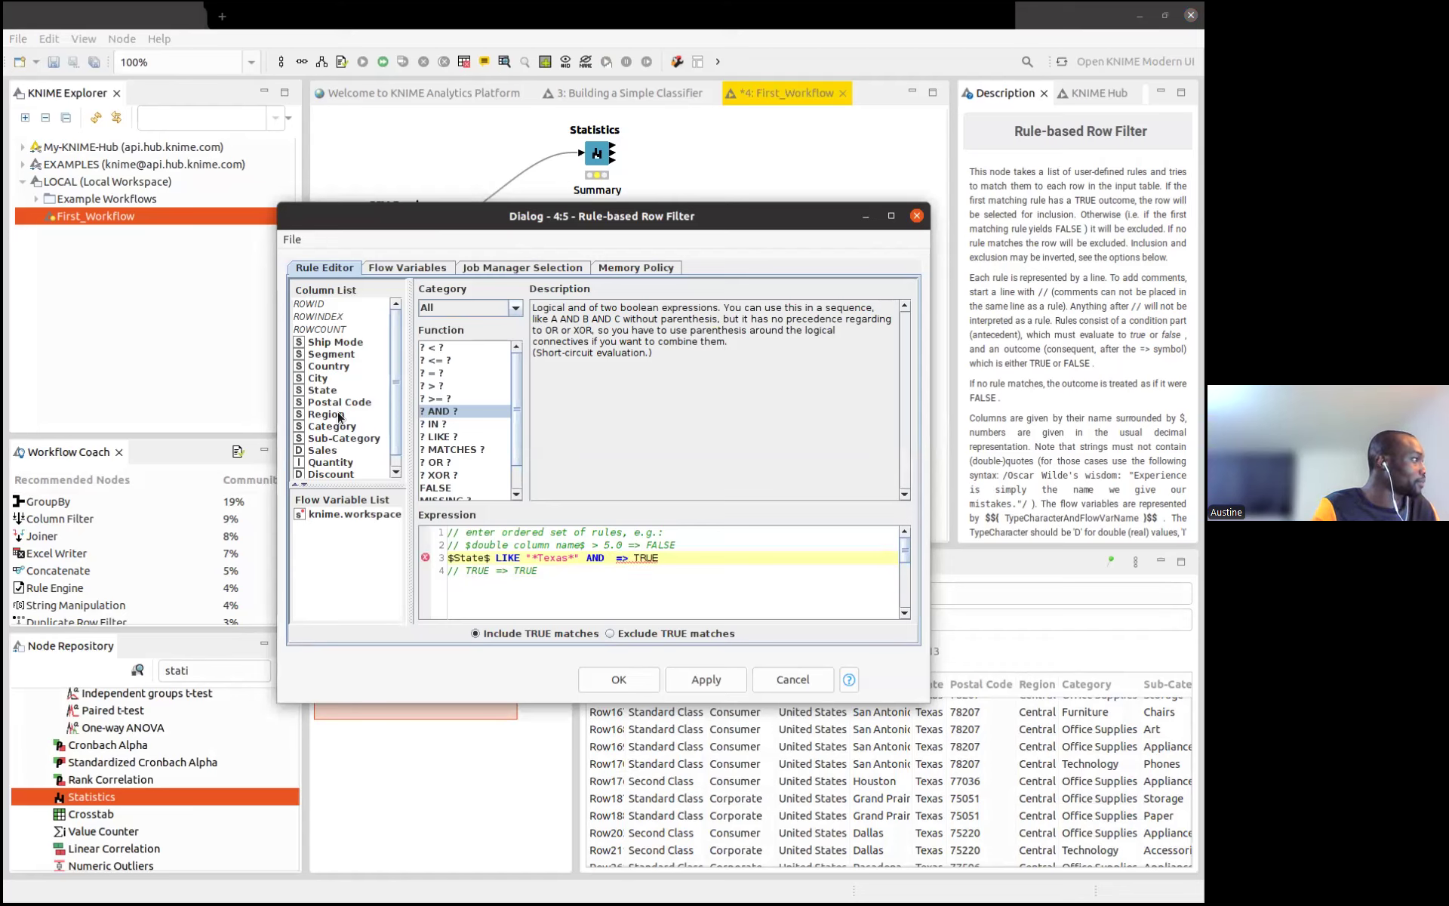
double_click(317, 378)
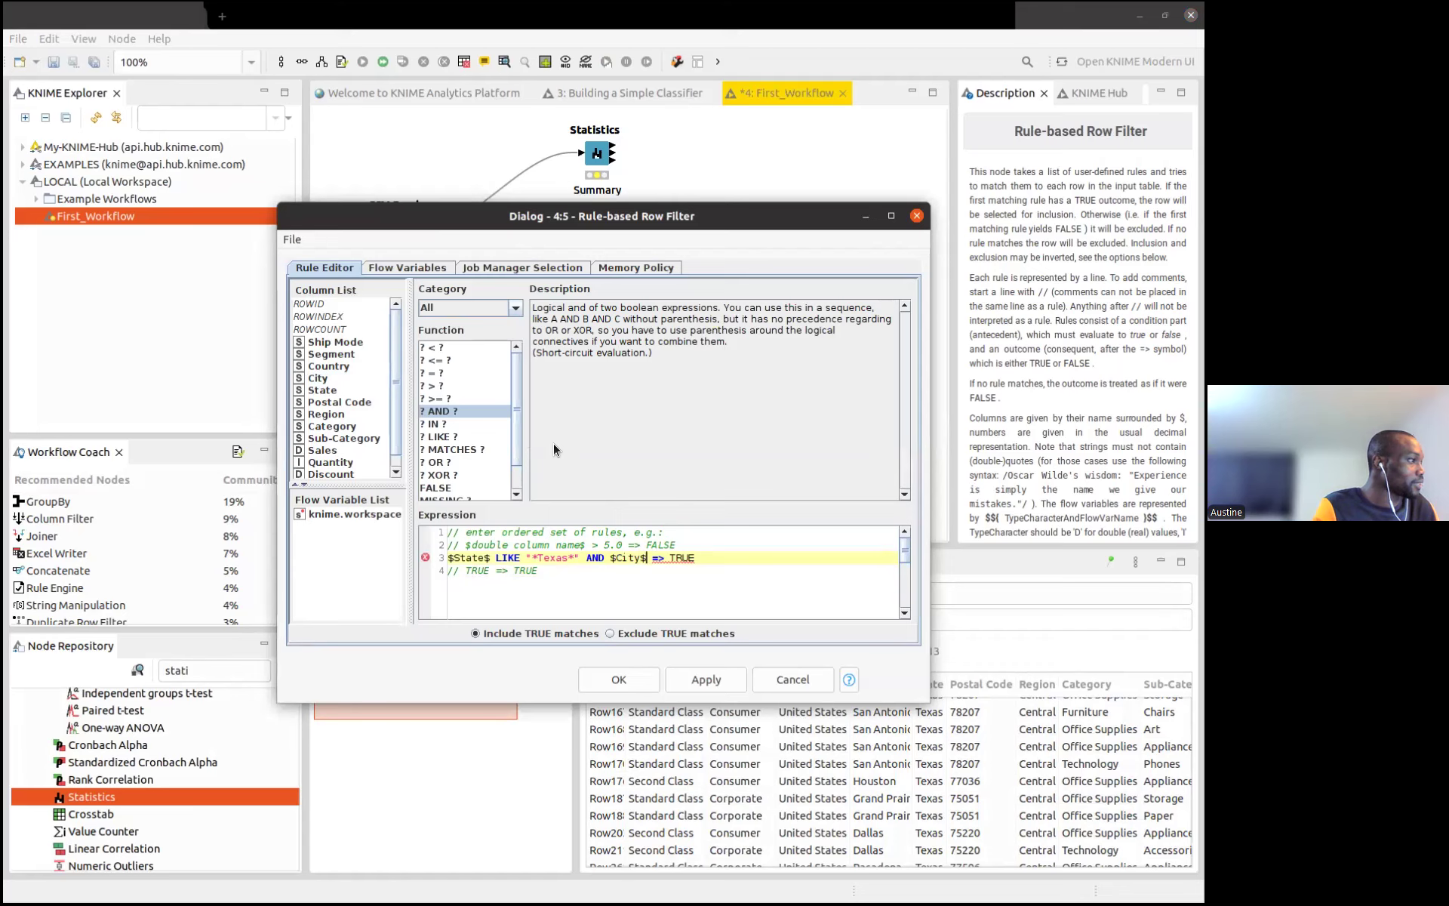
type("LIKE  ")
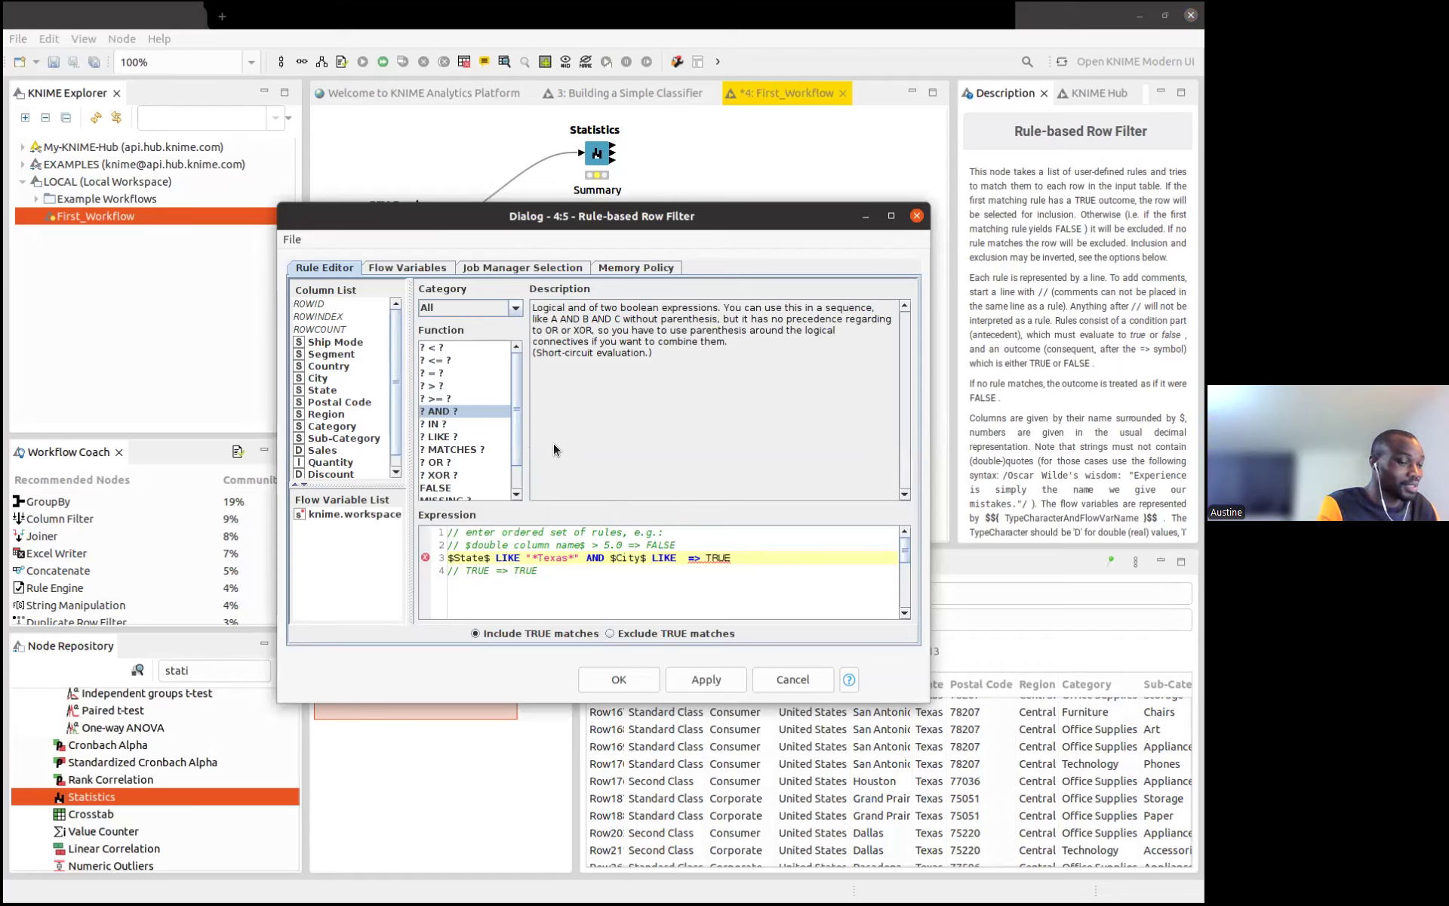
type("\"\"")
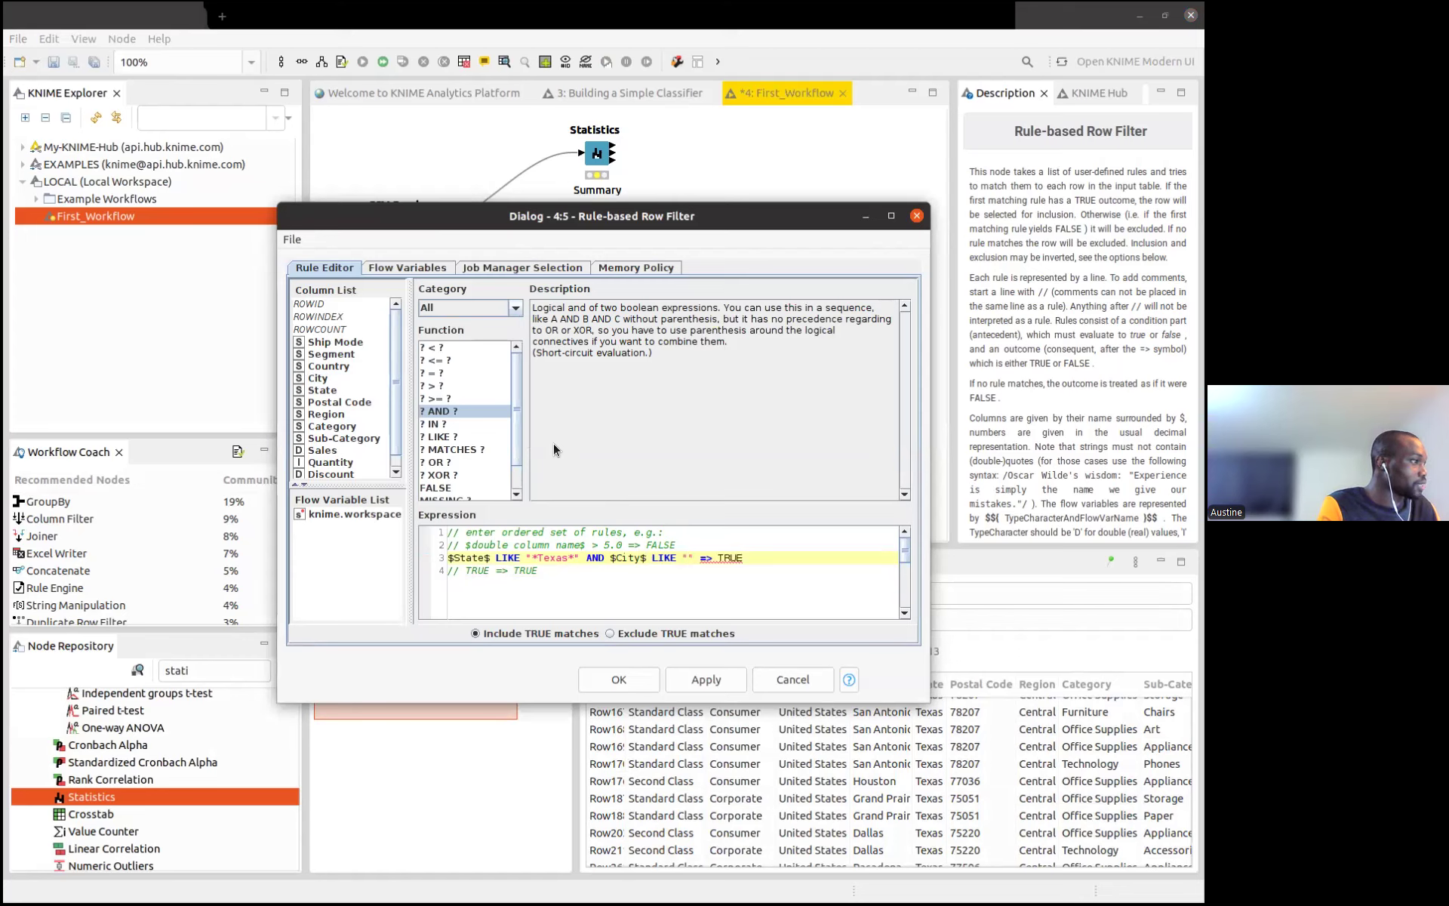
type("*Houston")
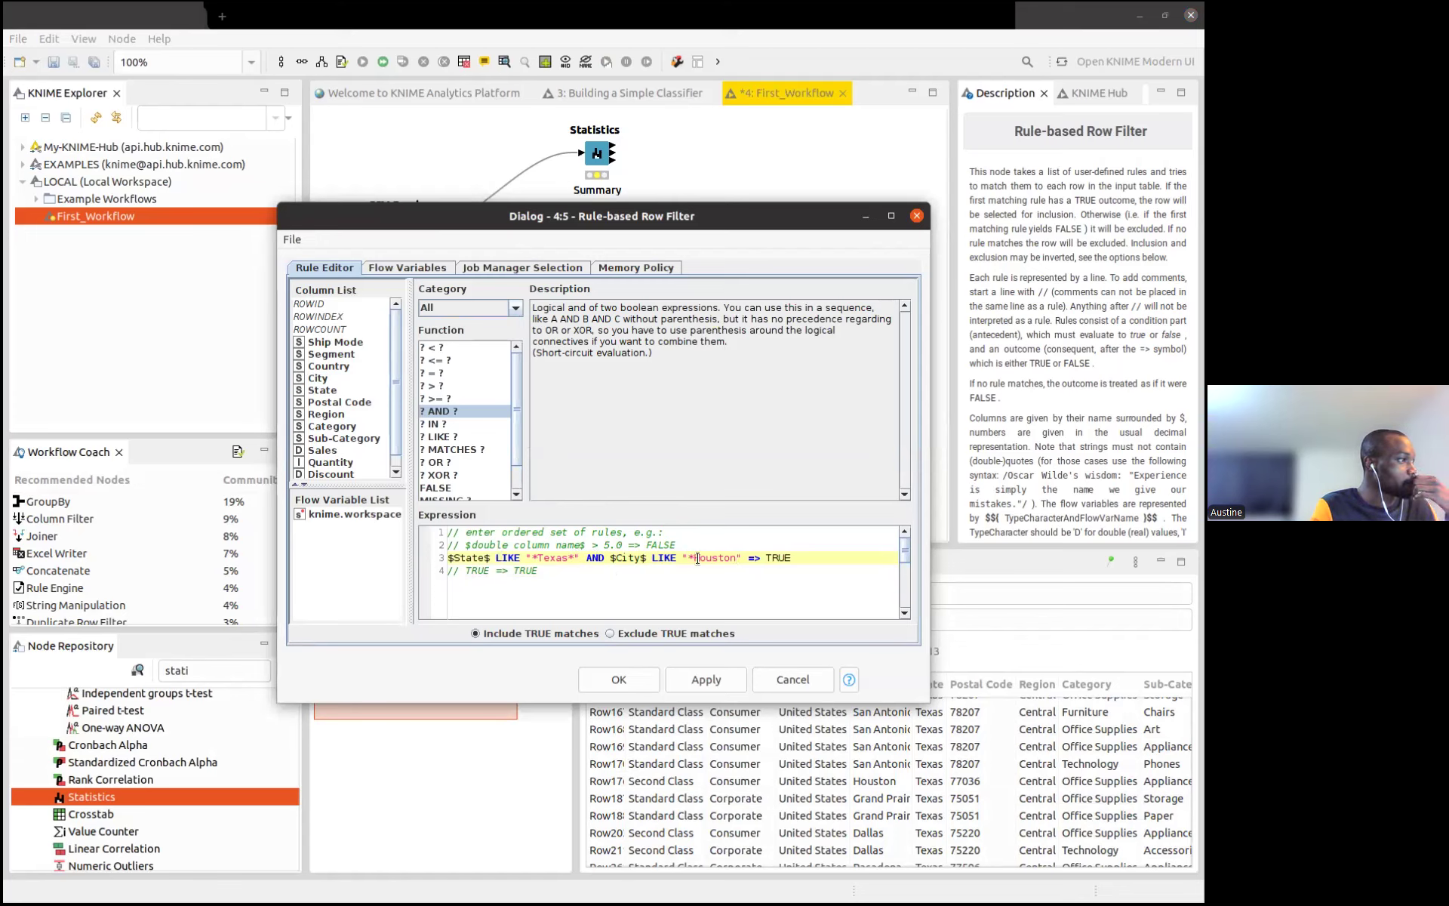
Accept the combined state and city rule with the node reset, execute the Rule-based Row Filter and review its output rows
left_click(618, 679)
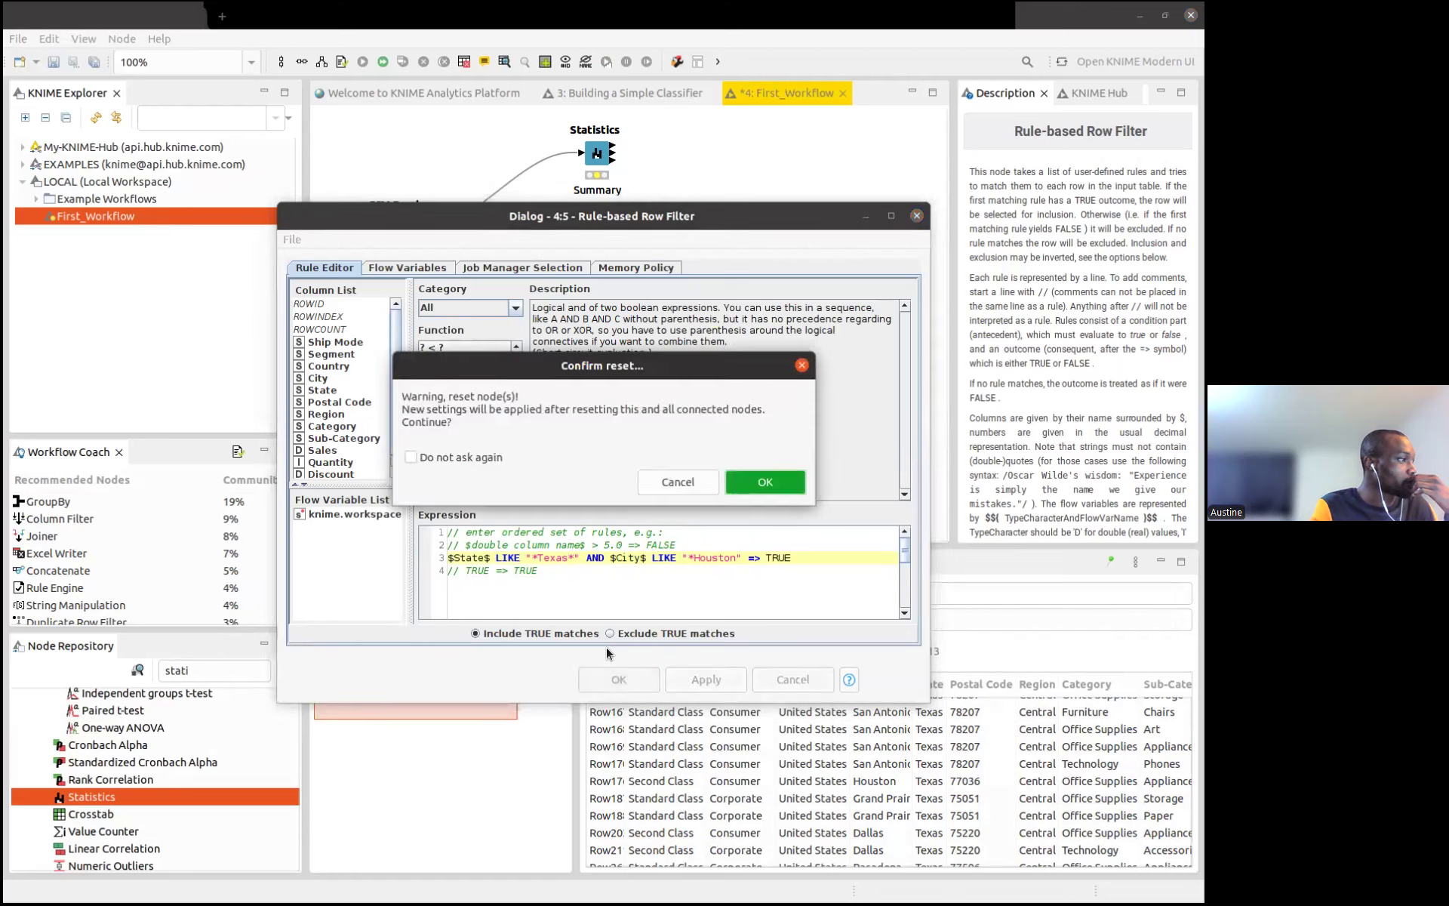
left_click(744, 478)
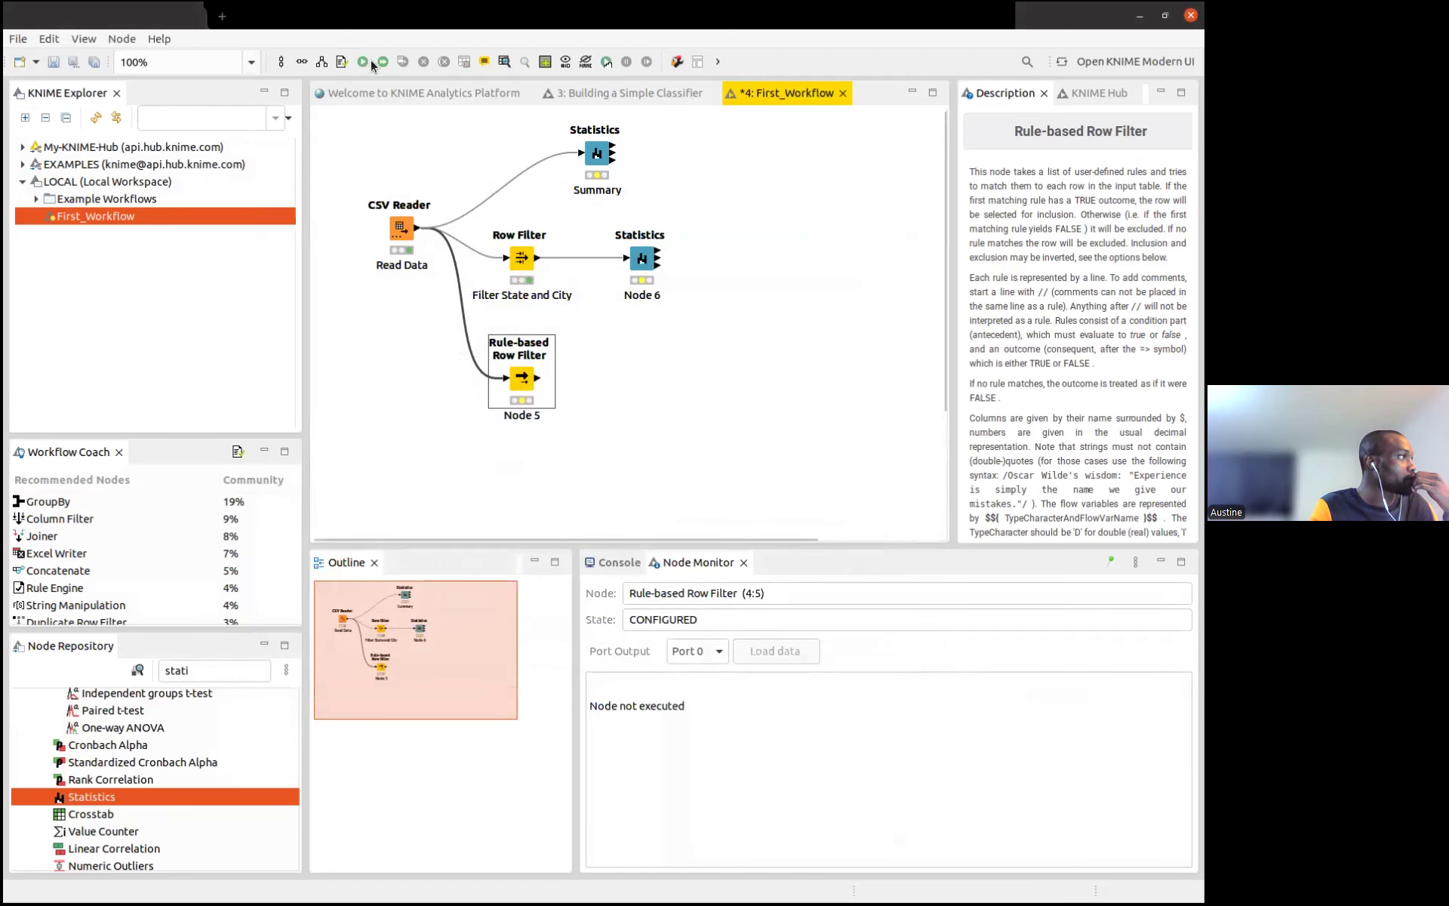
left_click(362, 62)
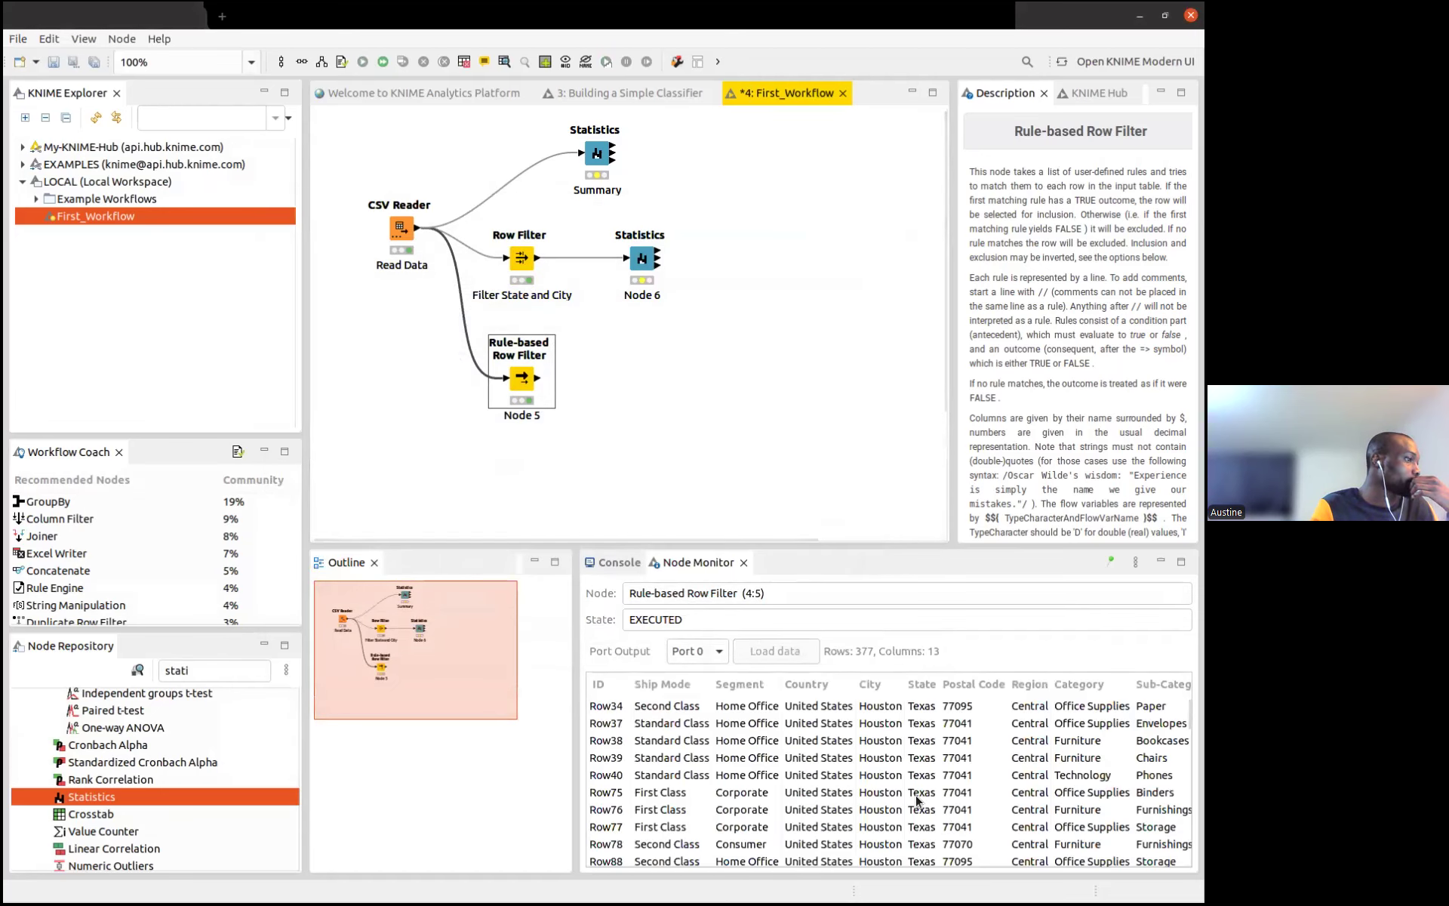
scroll(880, 773, "down", 10)
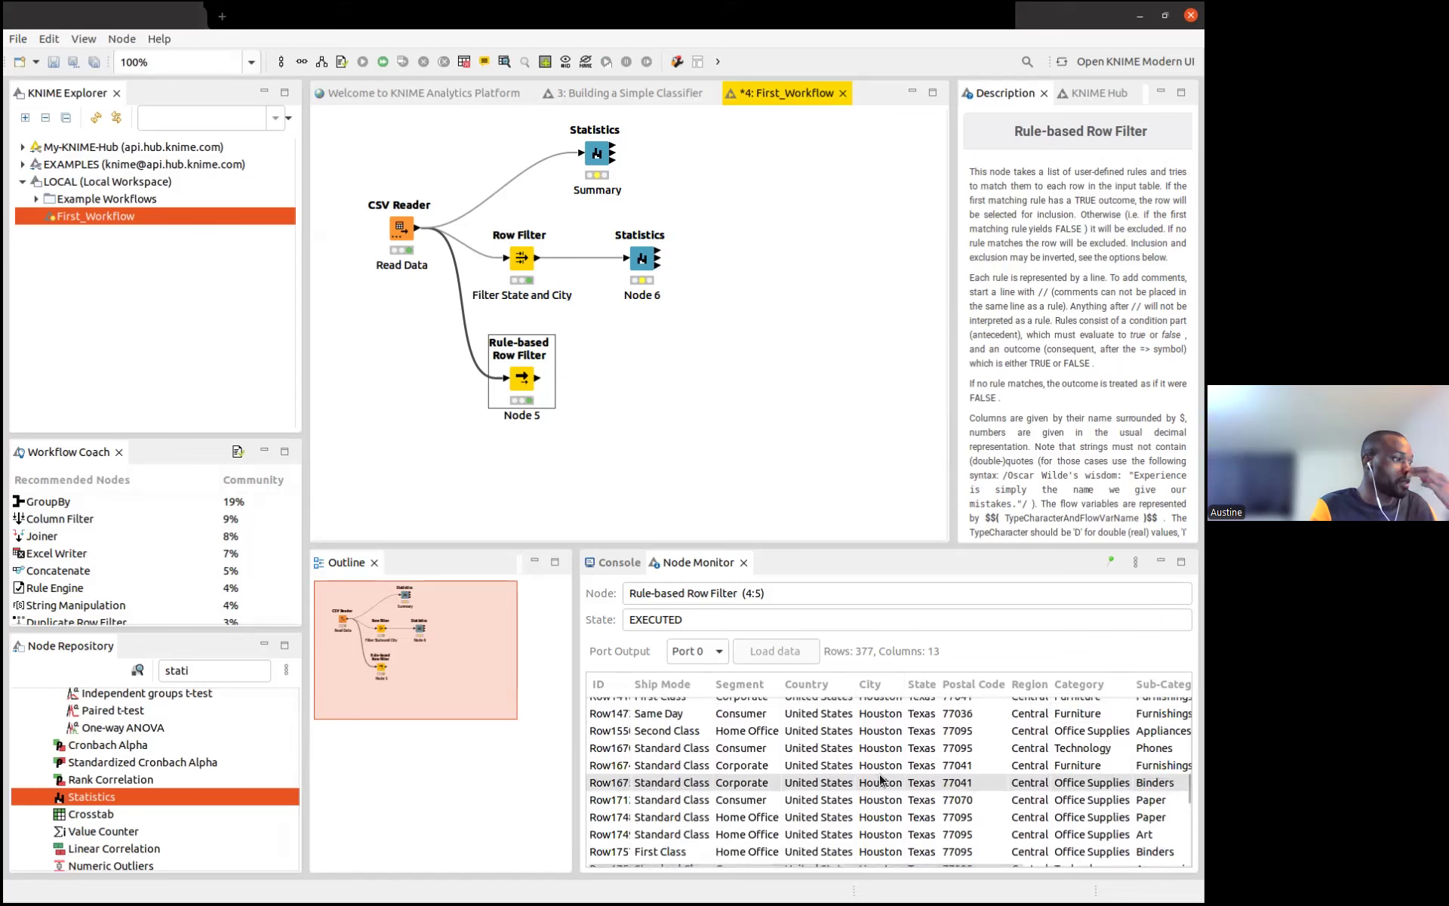
Compare the Row Filter node's output with the Rule-based Row Filter node's output
left_click(523, 272)
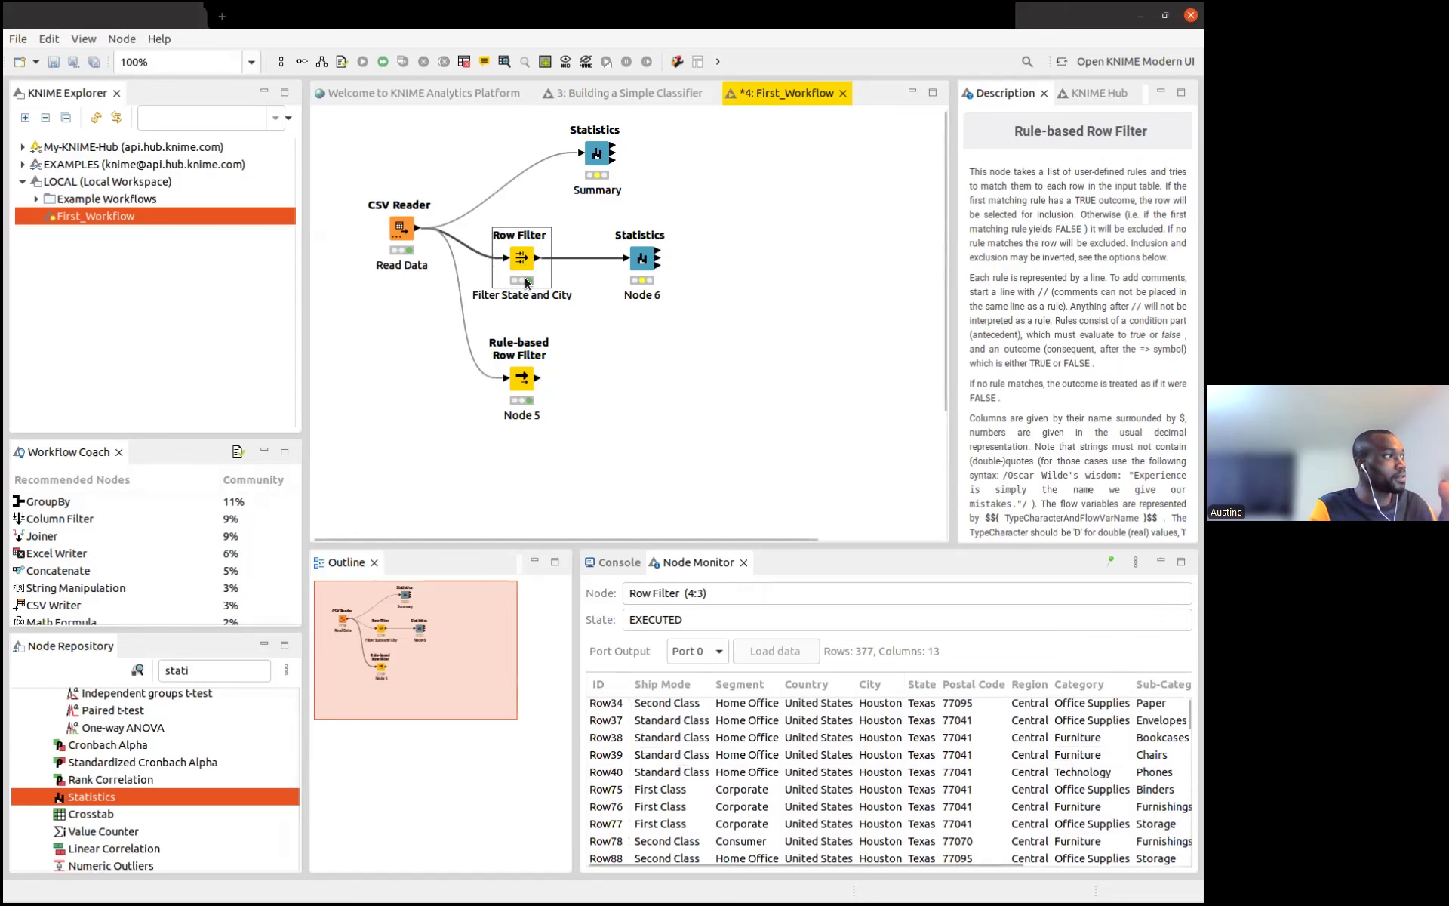
left_click(521, 378)
Save First_Workflow and show the Row Filter node's output in the monitor
left_click(636, 375)
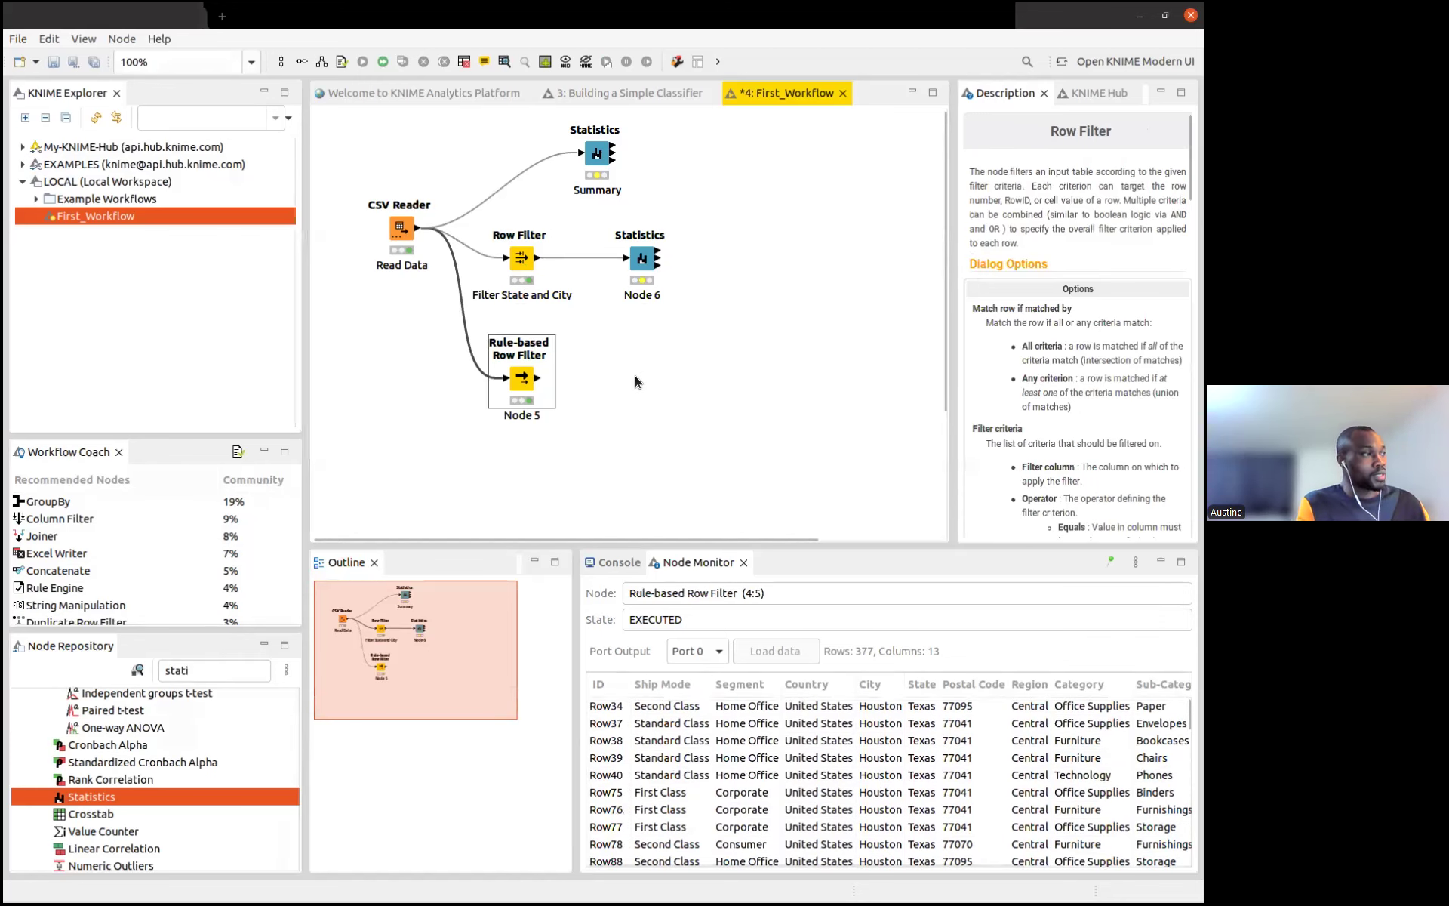
key("ctrl+s")
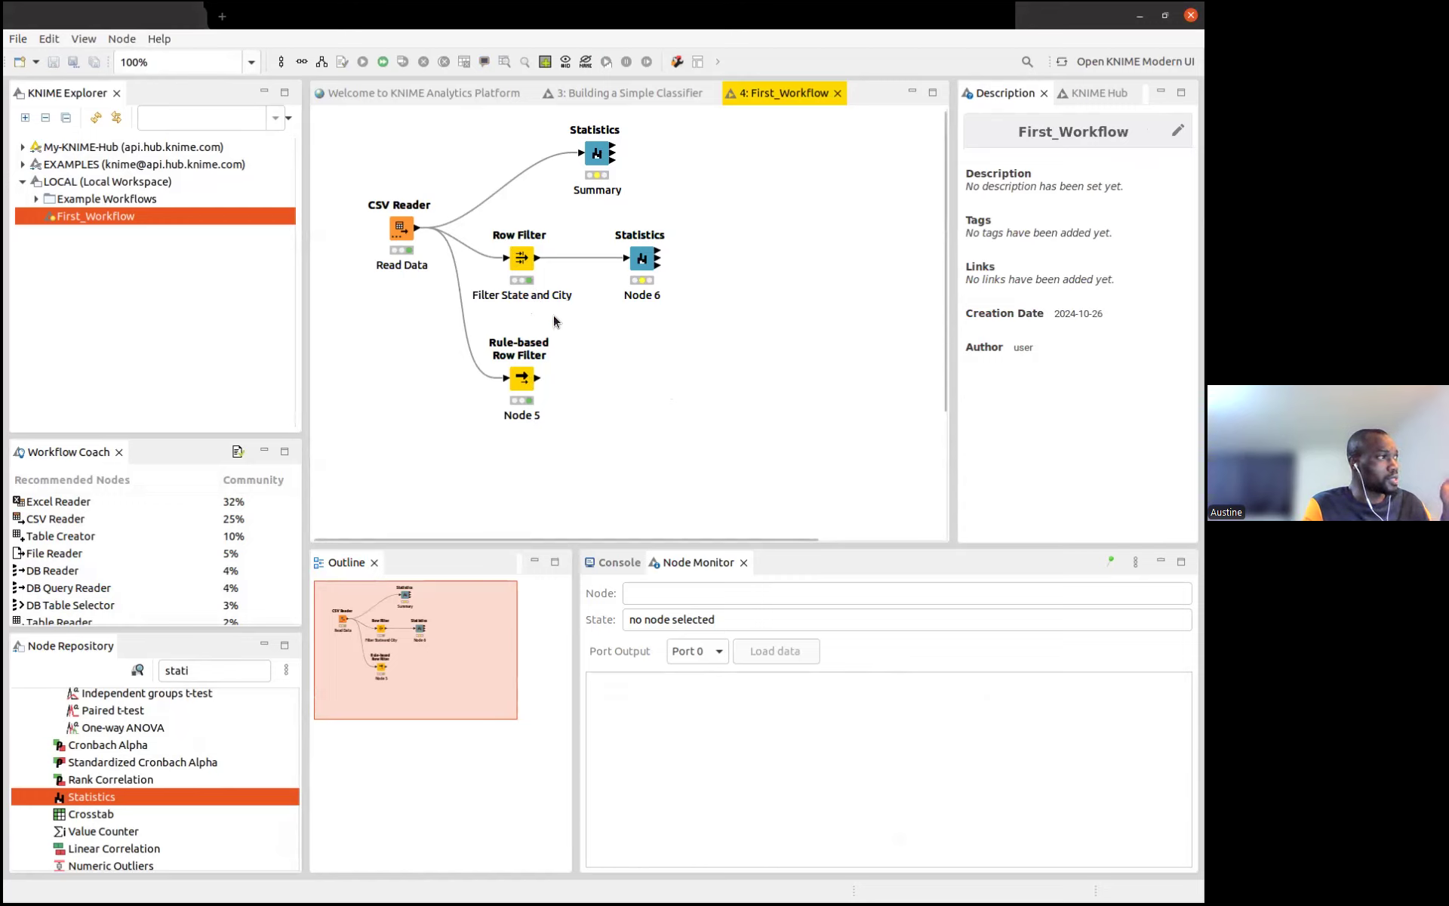
left_click(517, 260)
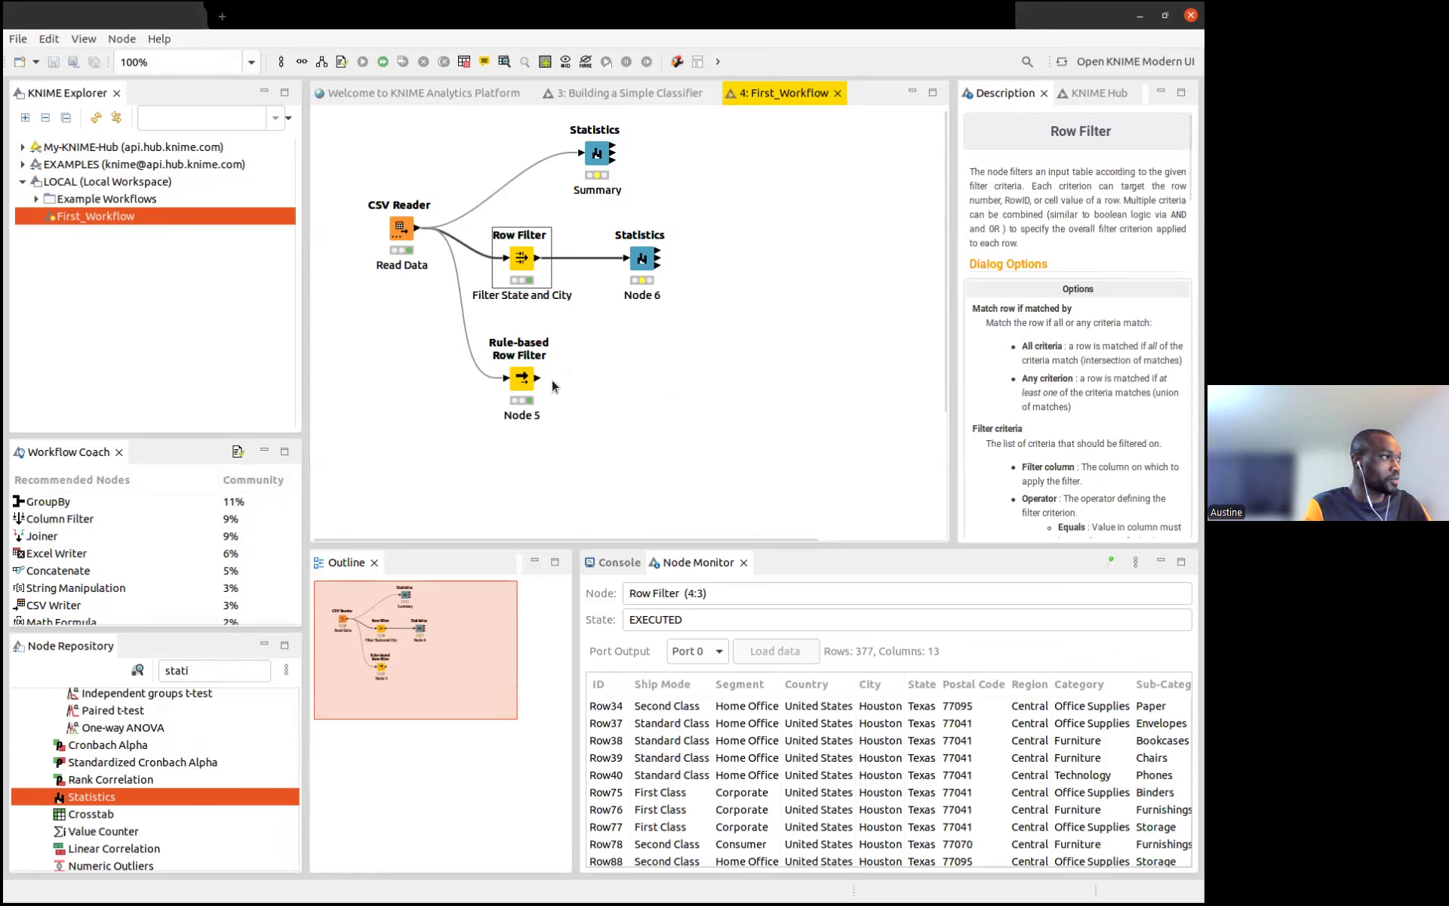
Review the rule expression in the Rule-based Row Filter node's configuration
double_click(514, 378)
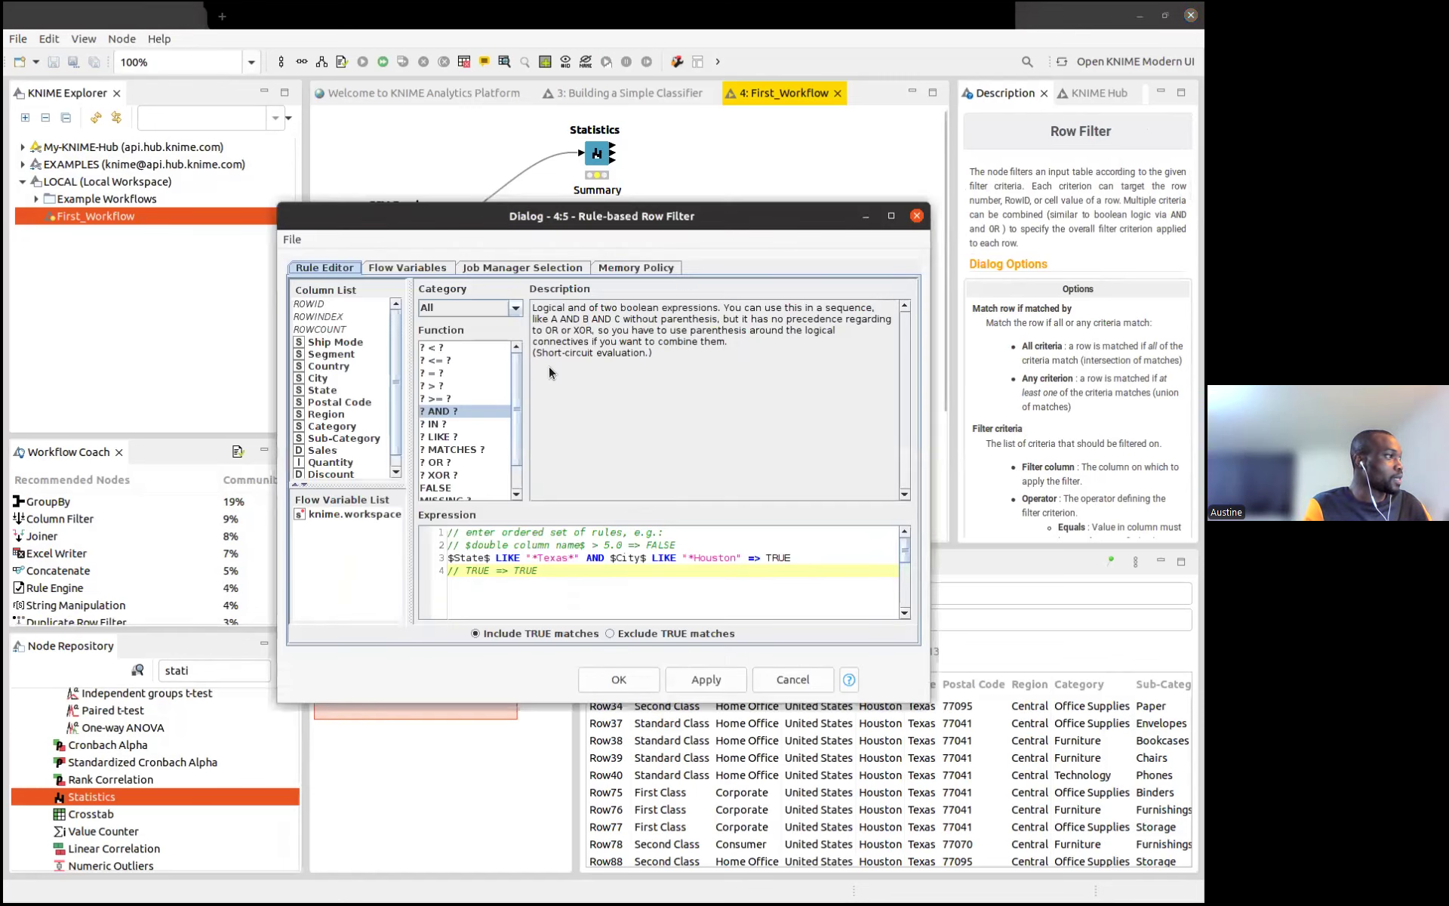
left_click(916, 216)
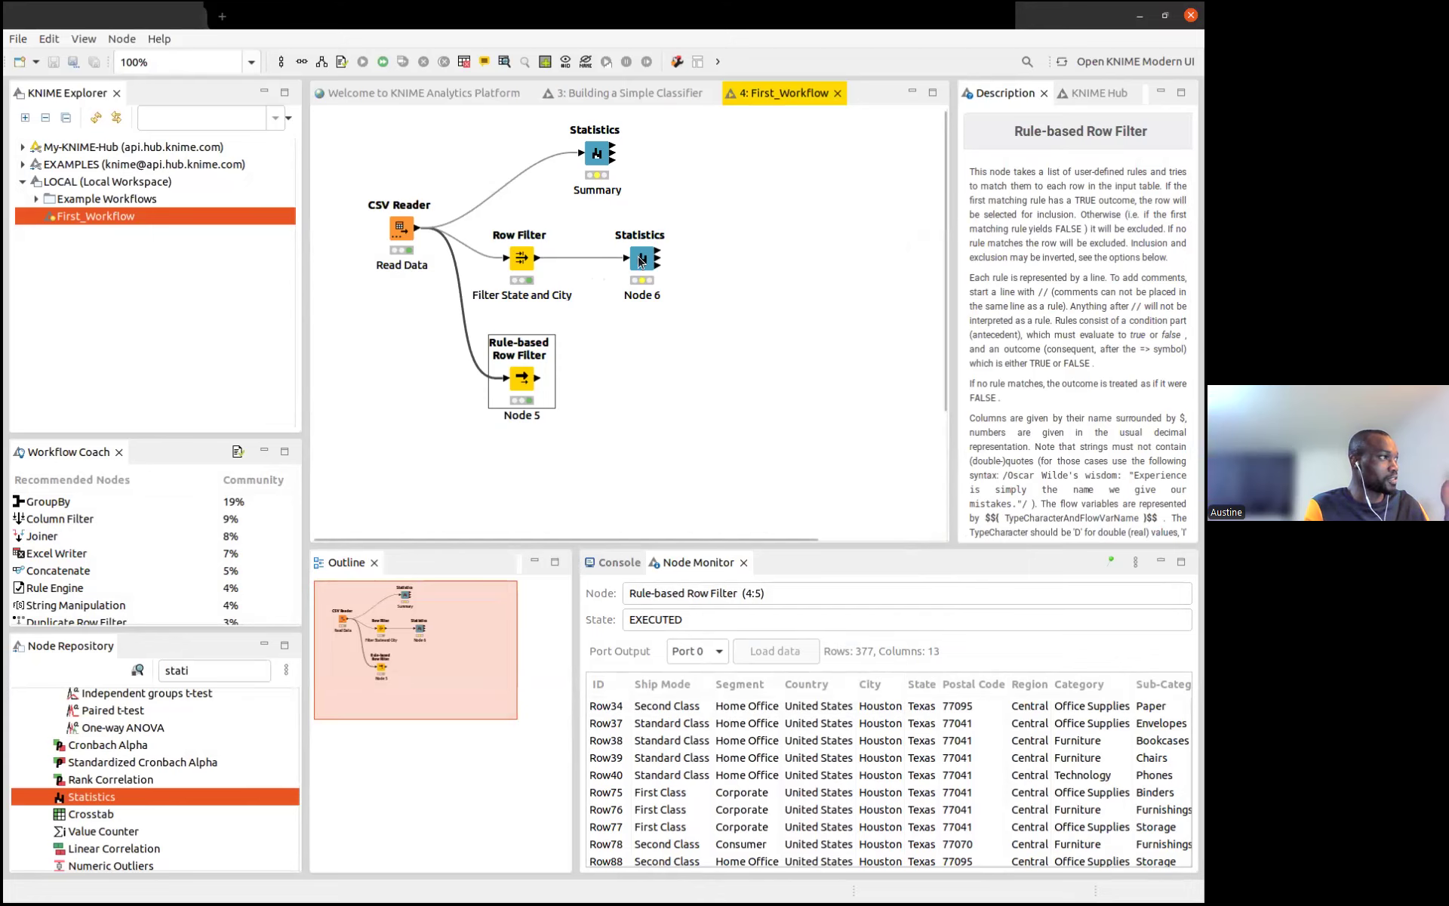
Search the node repository for charting nodes using the terms graph and plot
scroll(162, 785, "up", 5)
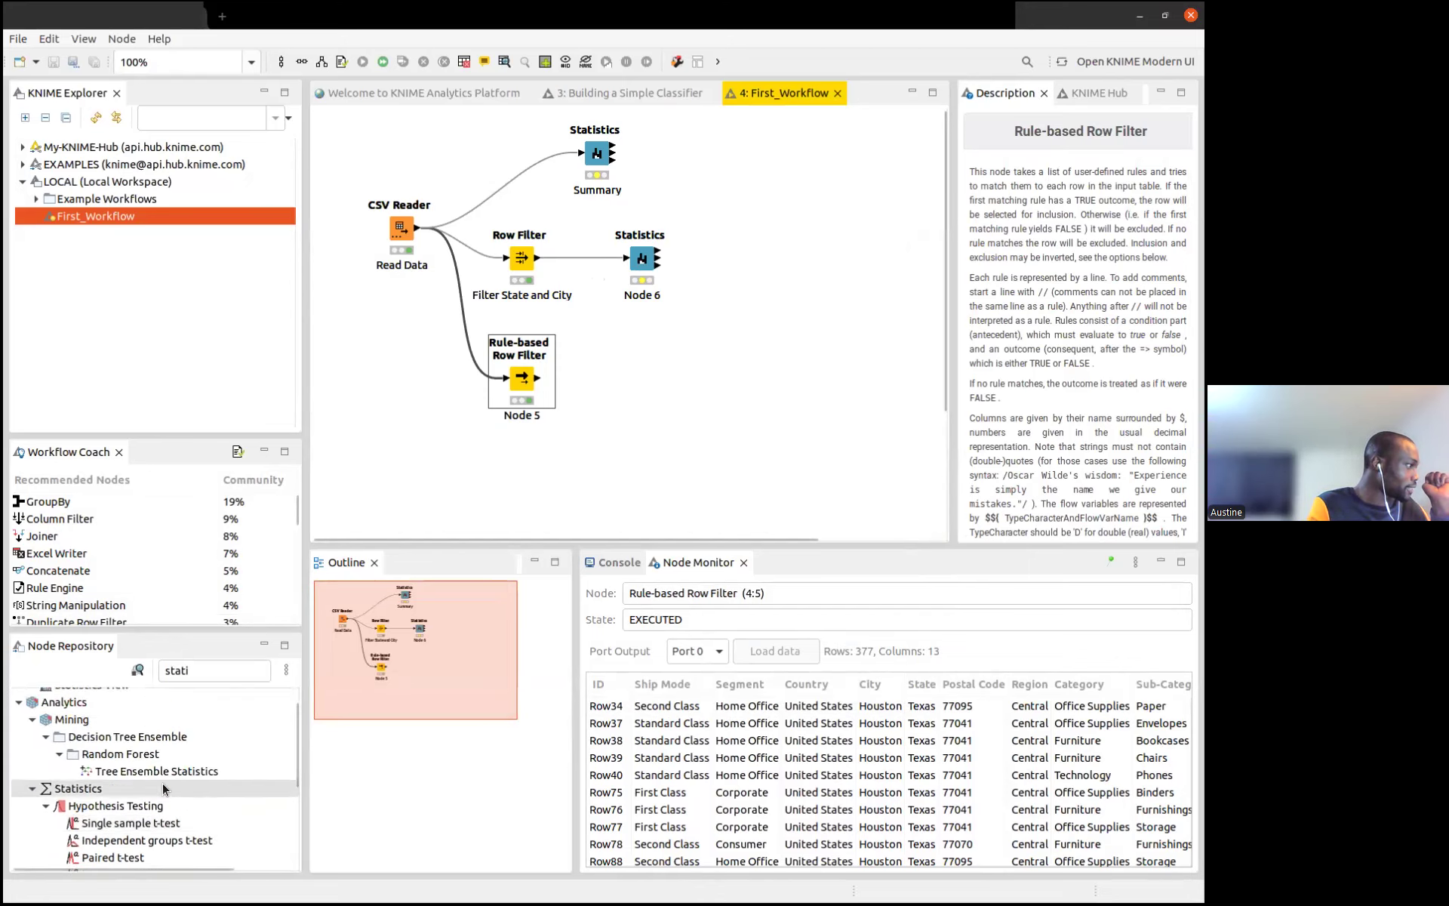
left_click(151, 667)
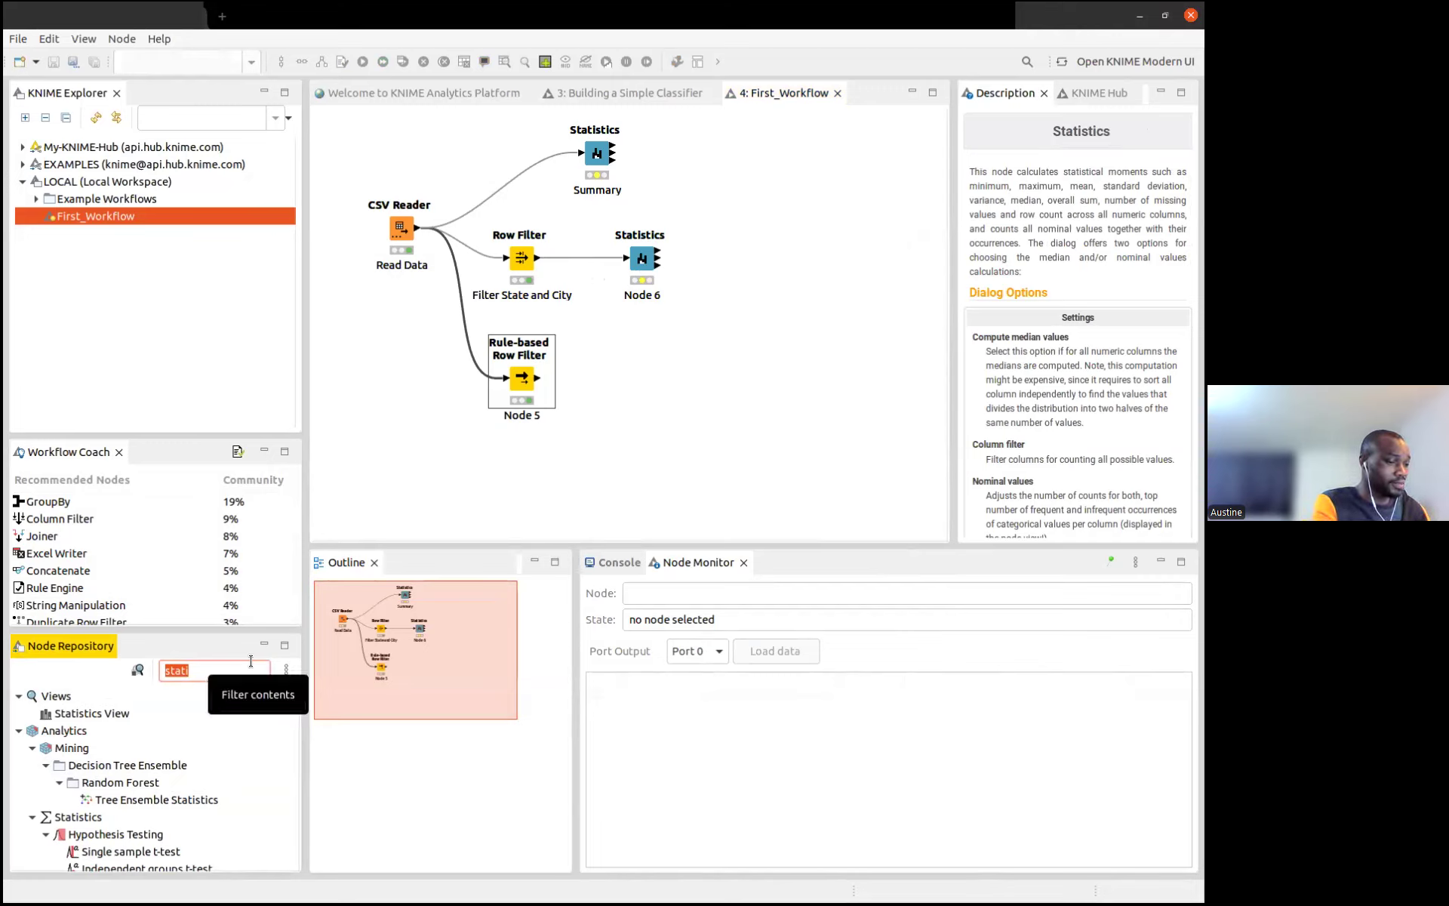
type("graph")
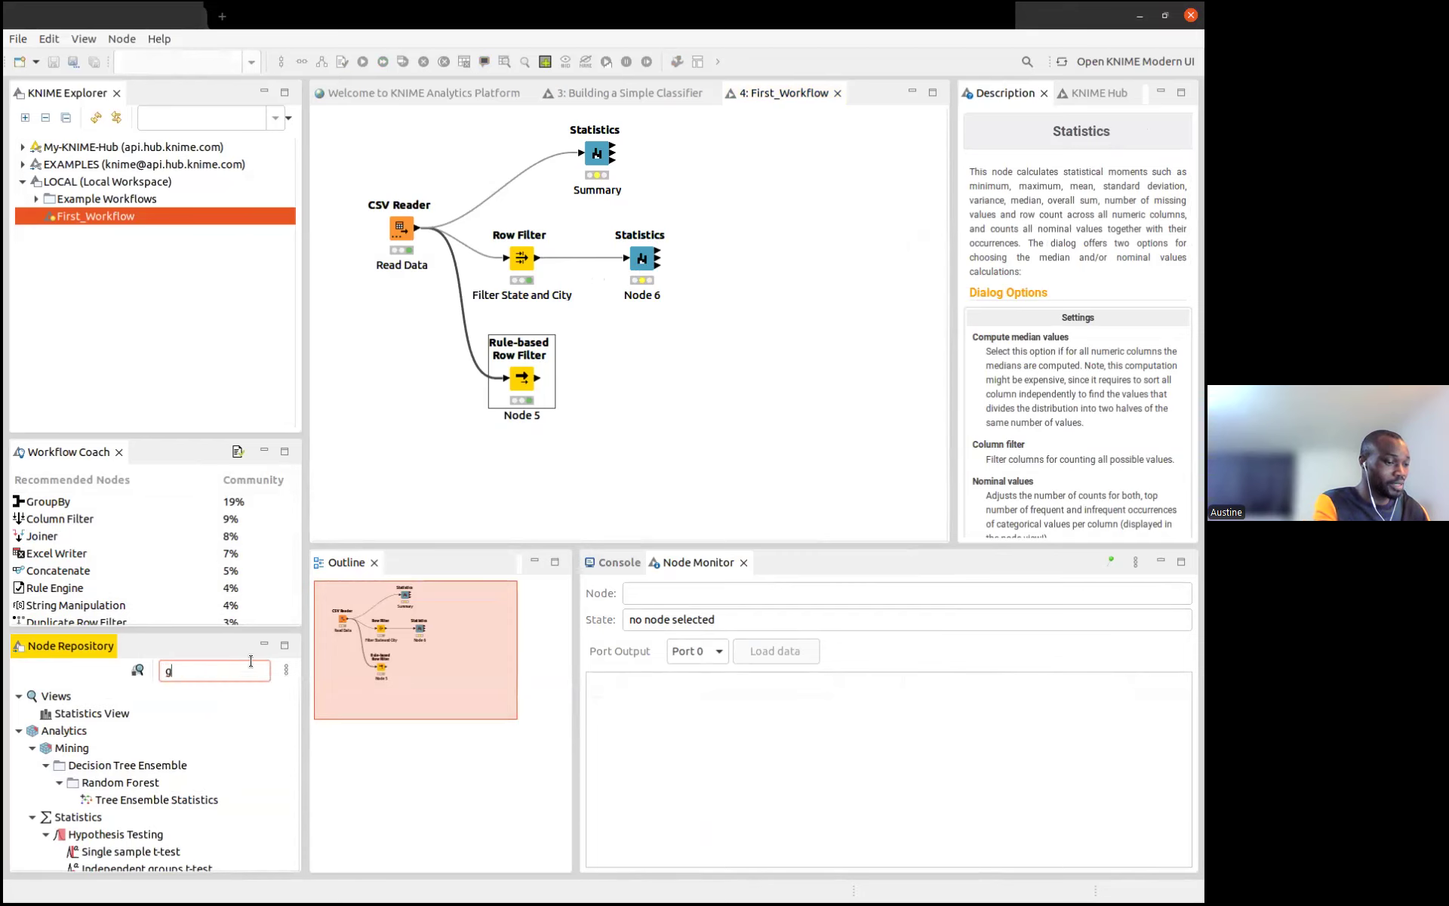
key("BackSpace")
key("BackSpace")
key("BackSpace")
key("BackSpace")
key("BackSpace")
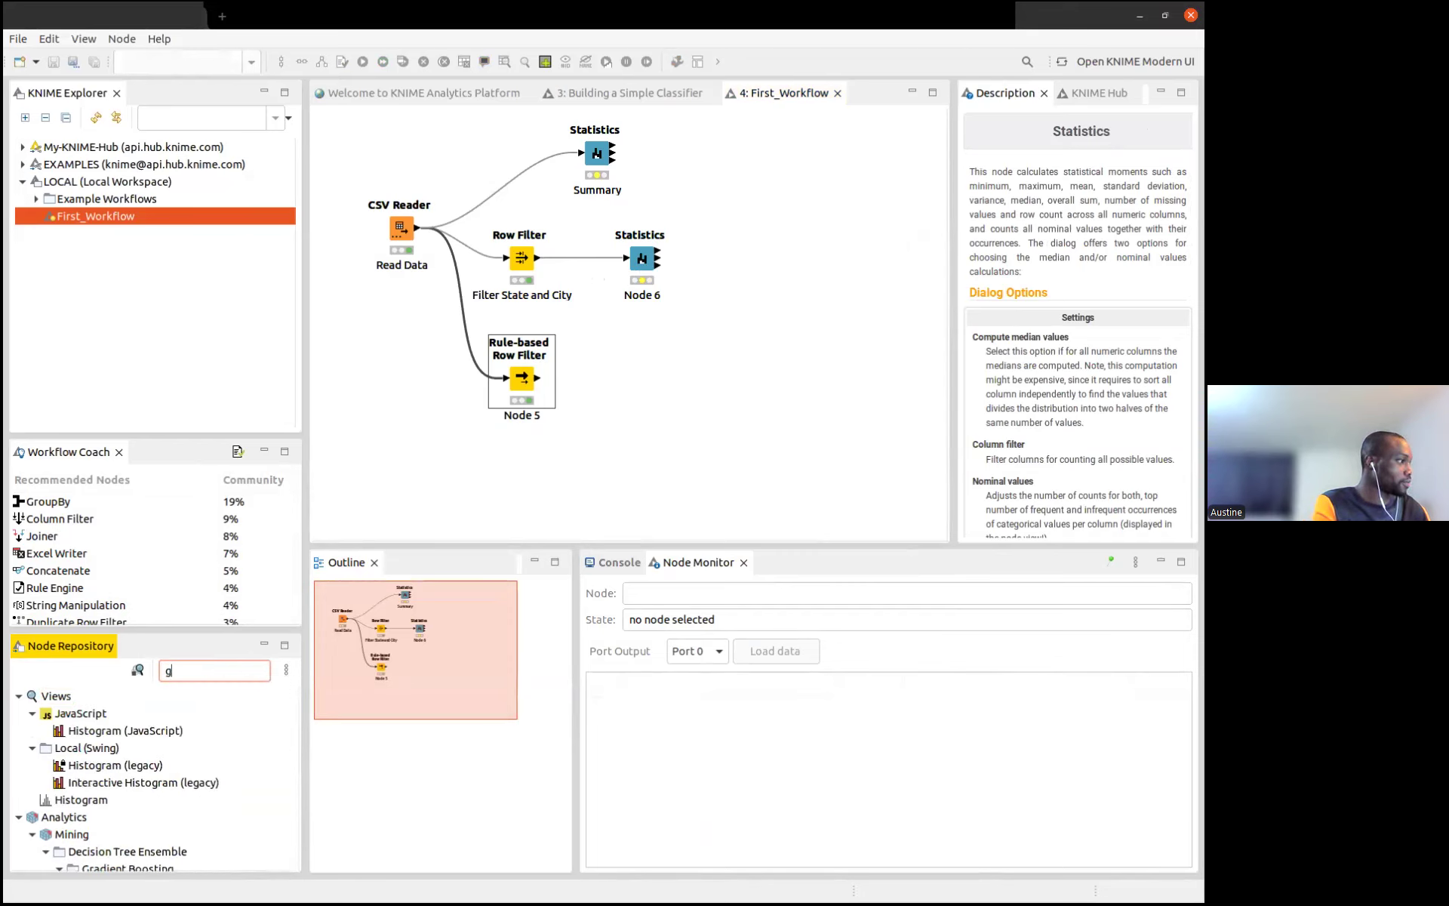
type("plot")
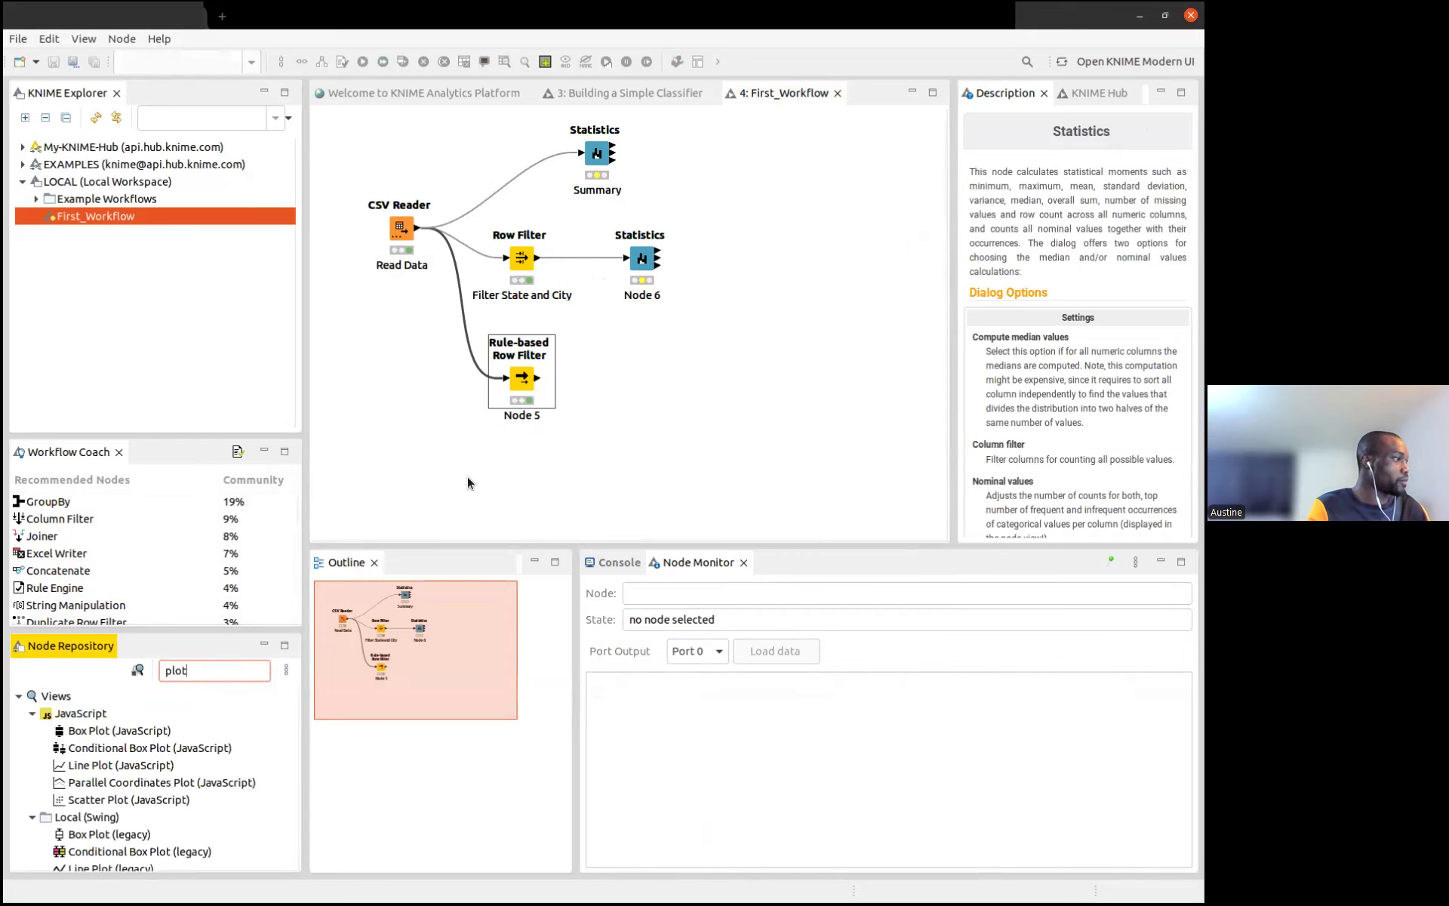
Examine the CSV Reader node's full output table, including its numeric columns, and close it
right_click(402, 238)
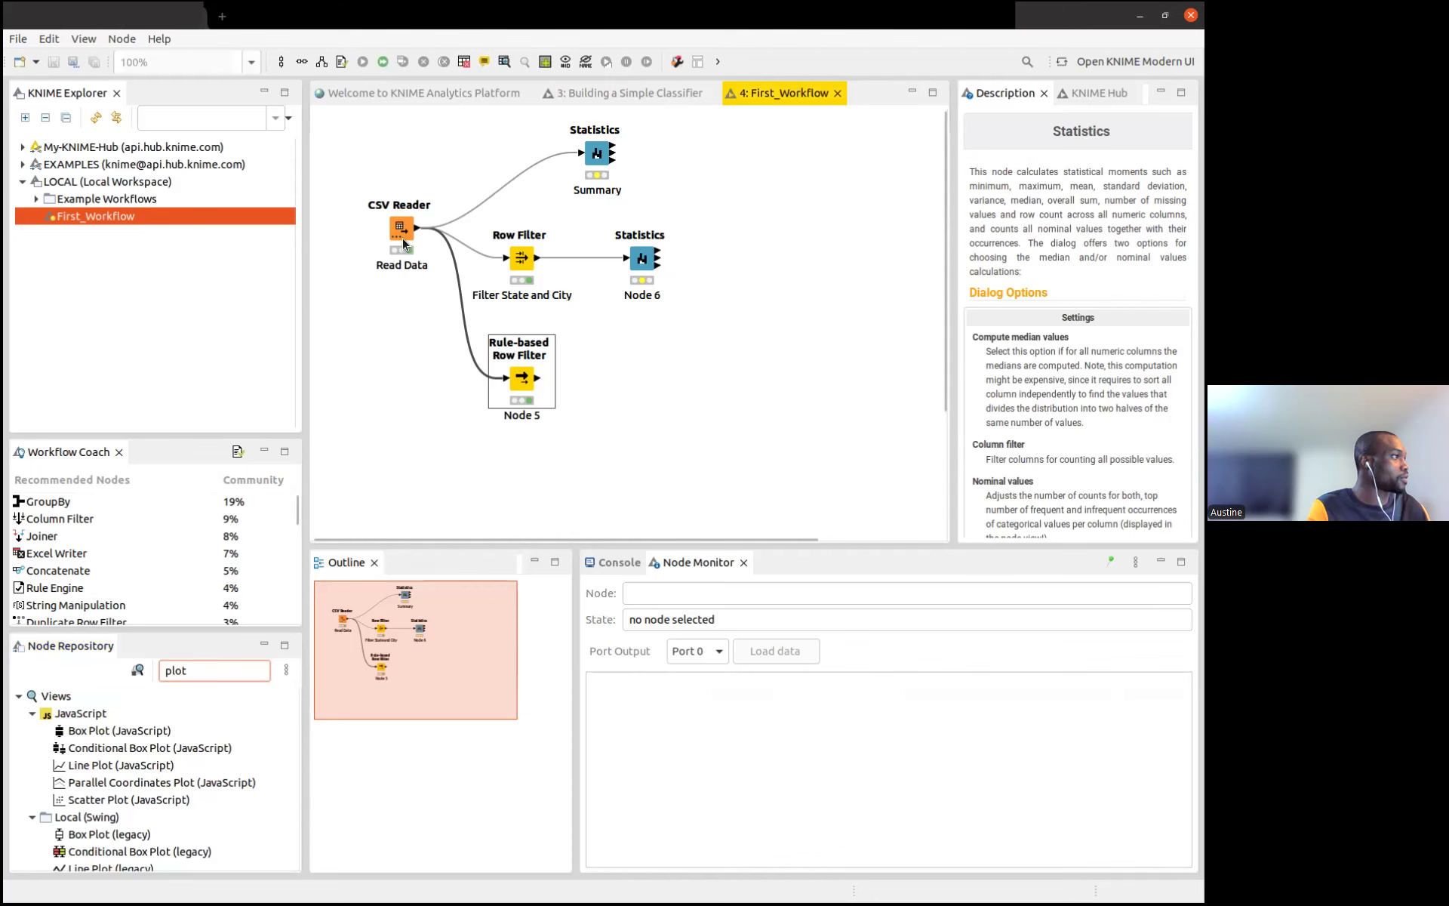
left_click(449, 625)
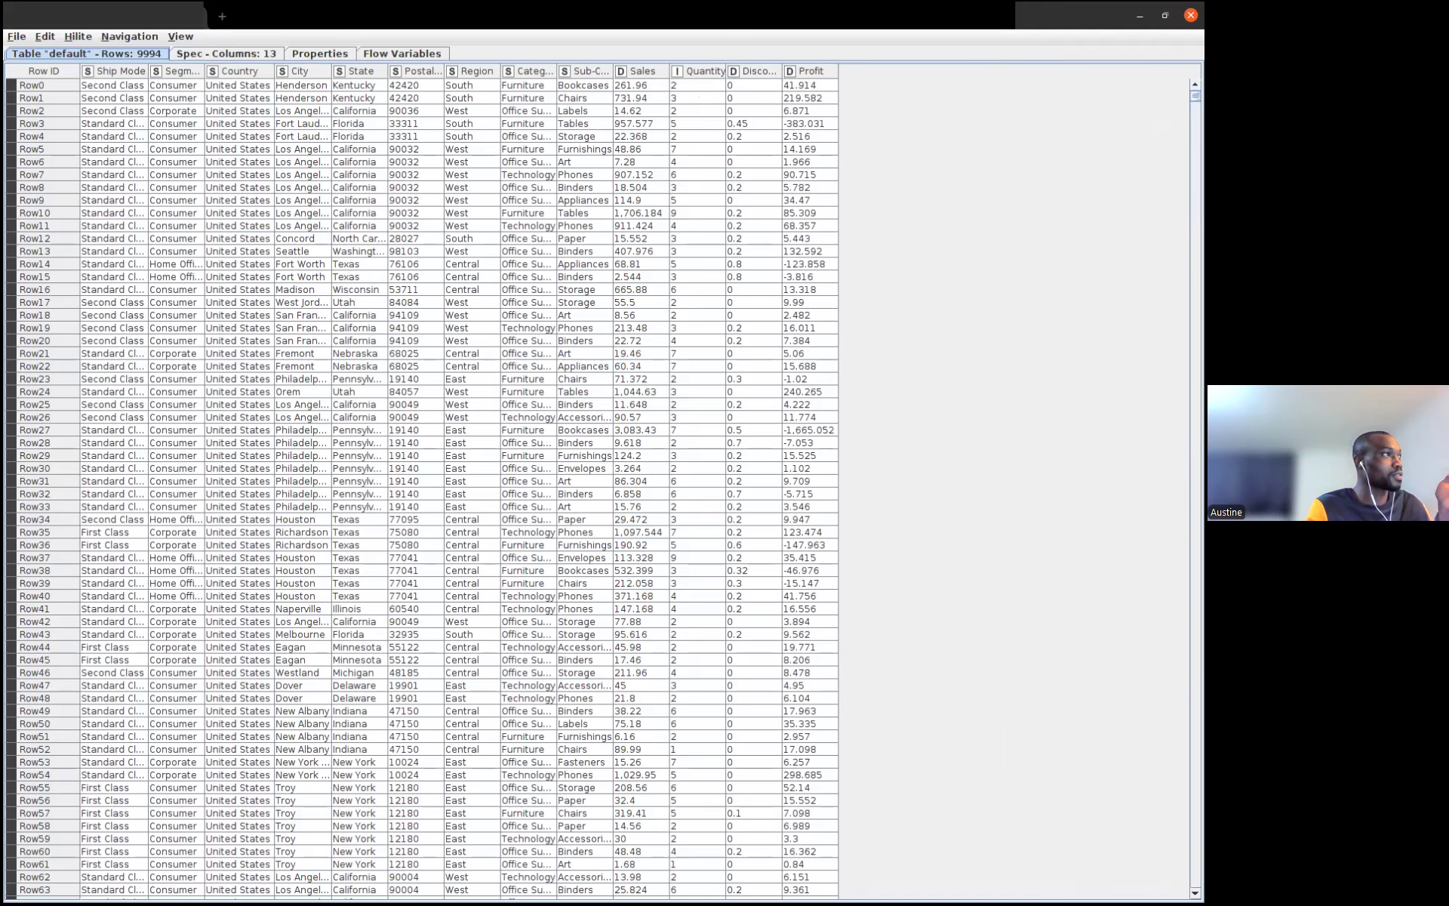
left_click(1165, 15)
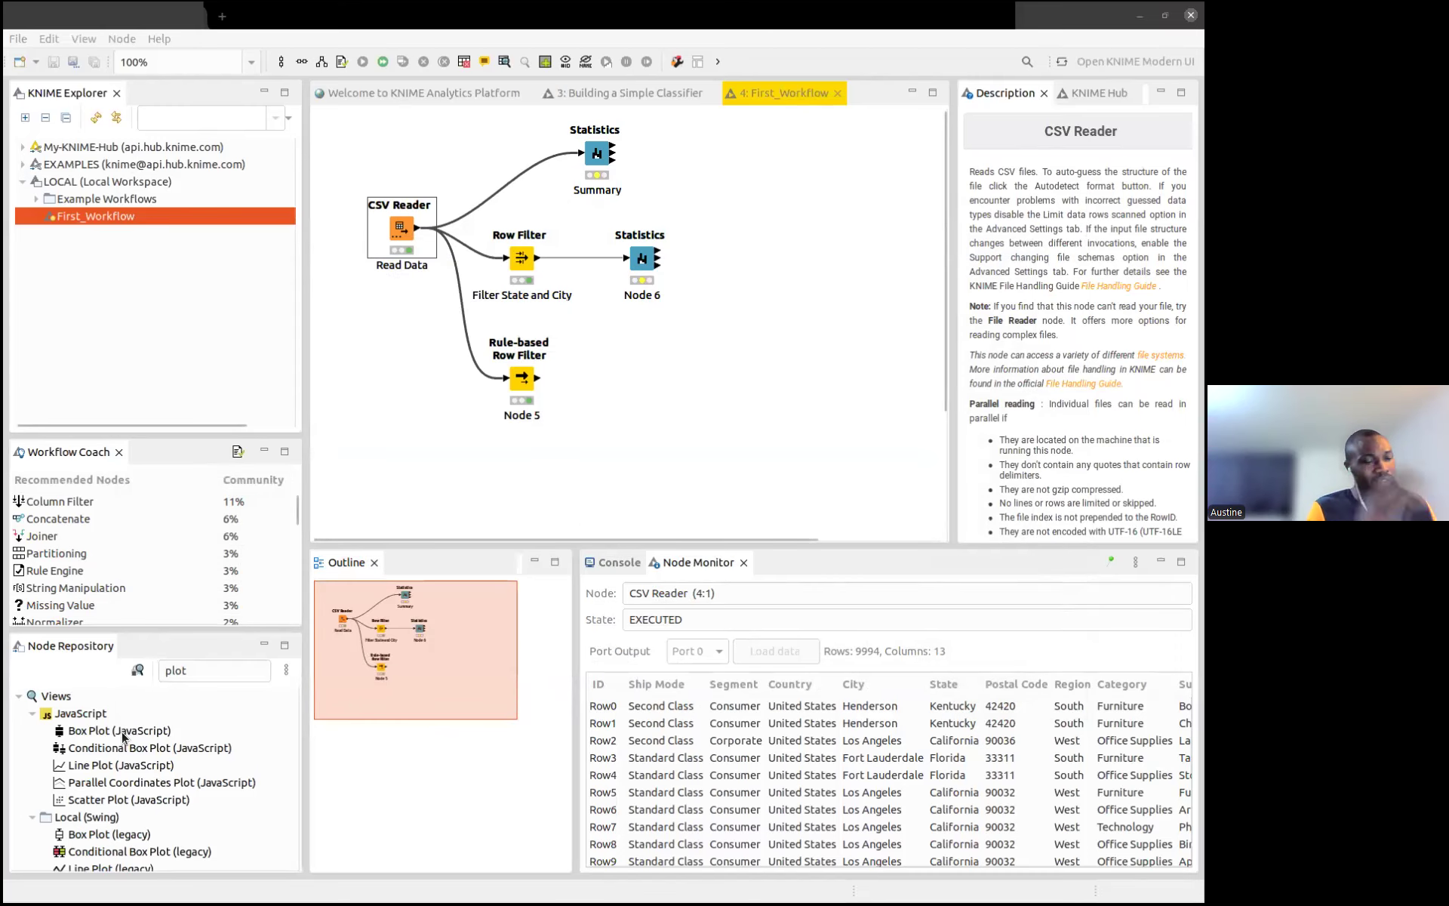
Find the Scatter Plot node in the repository and add it to the workflow beside the Rule-based Row Filter
type("scatter")
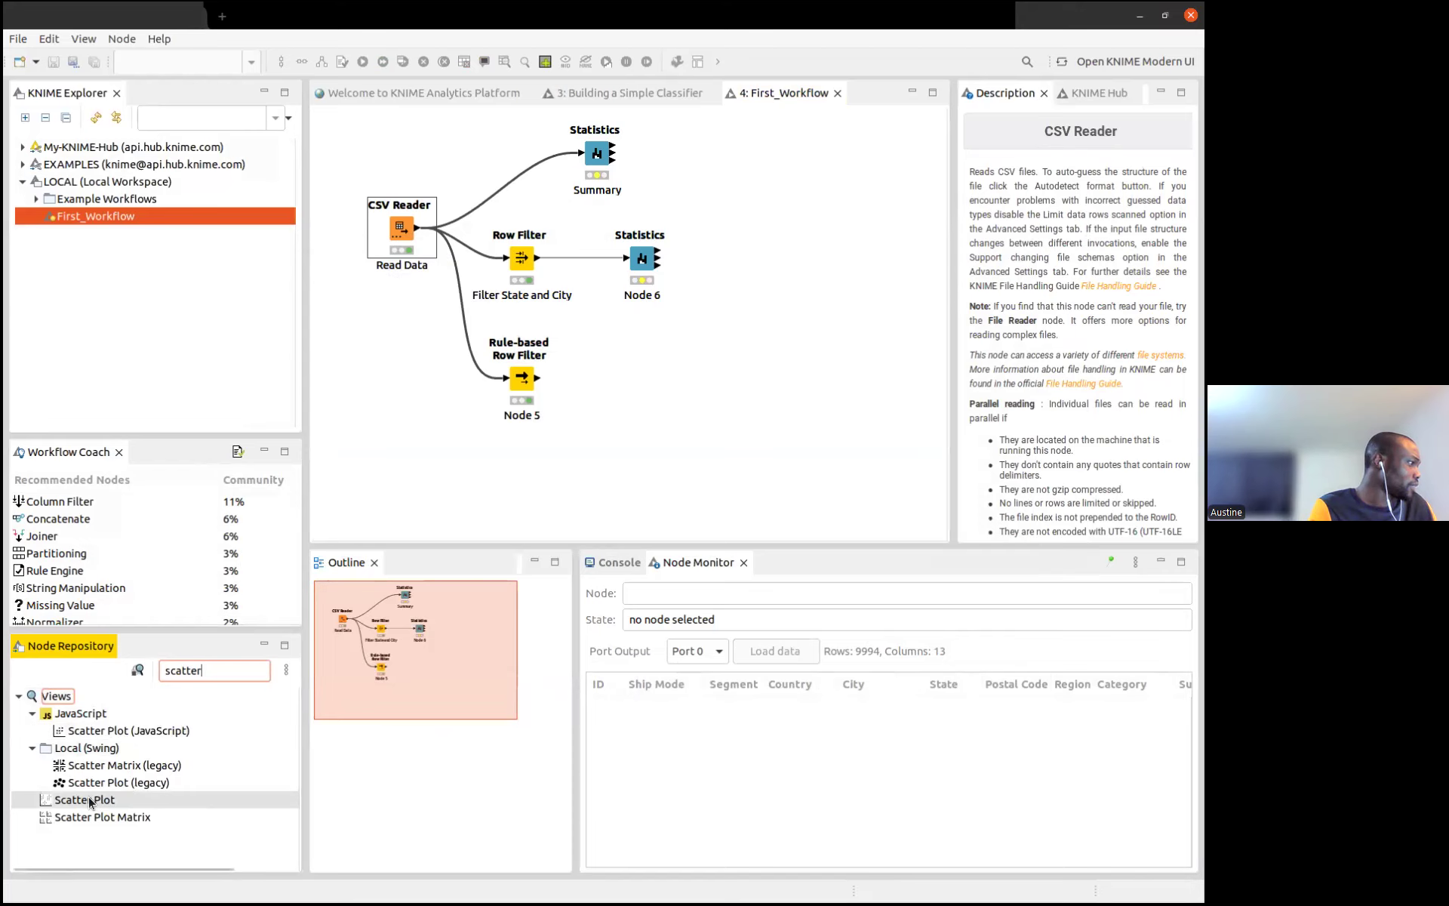
left_click_drag(87, 802, 643, 341)
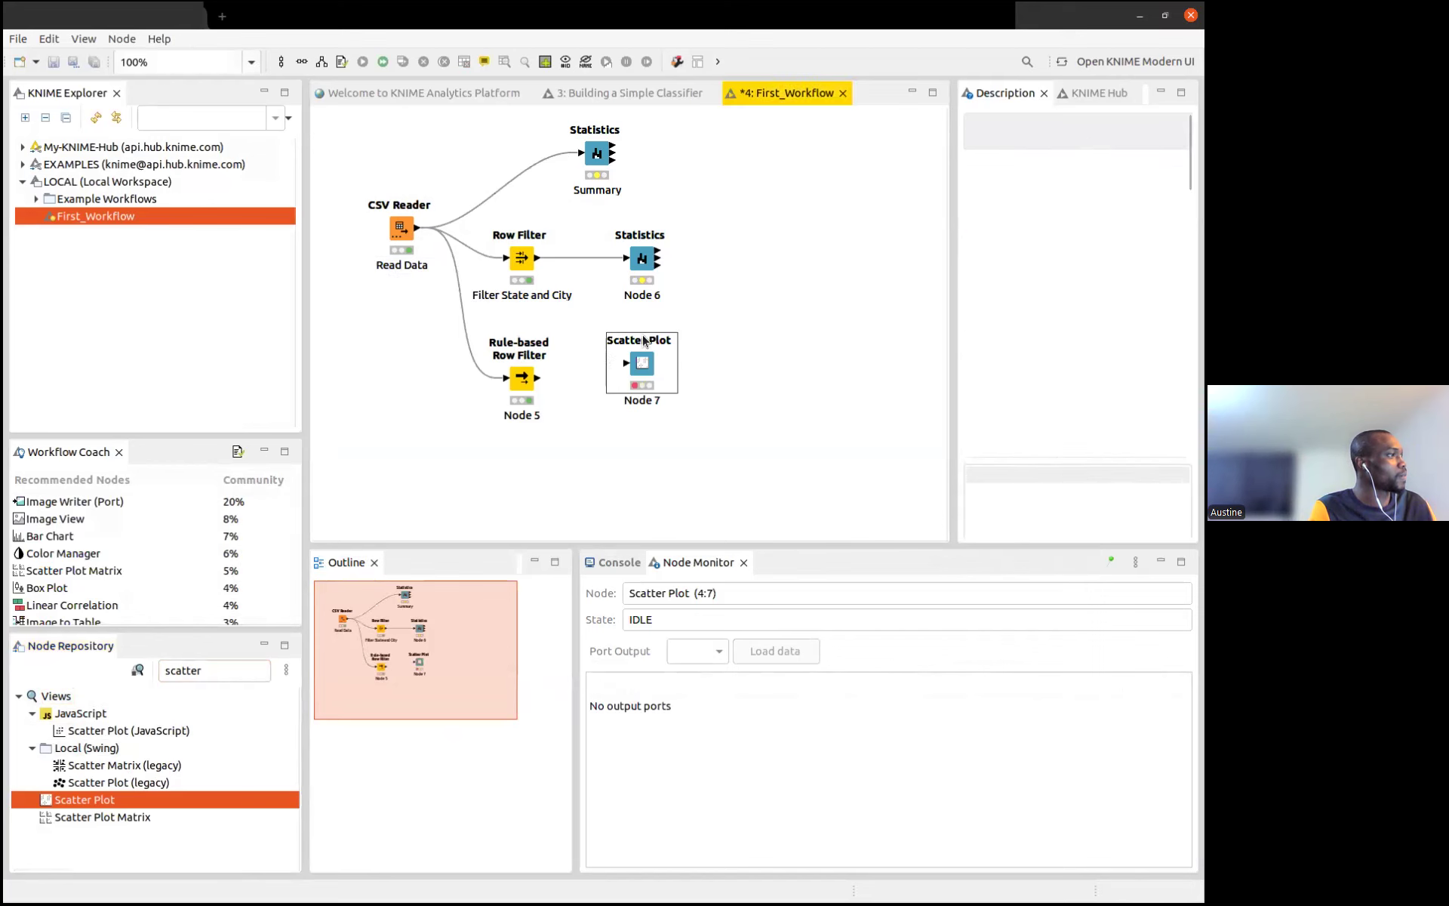
Delete the Statistics node that is connected to the Row Filter, together with its connection
left_click(643, 260)
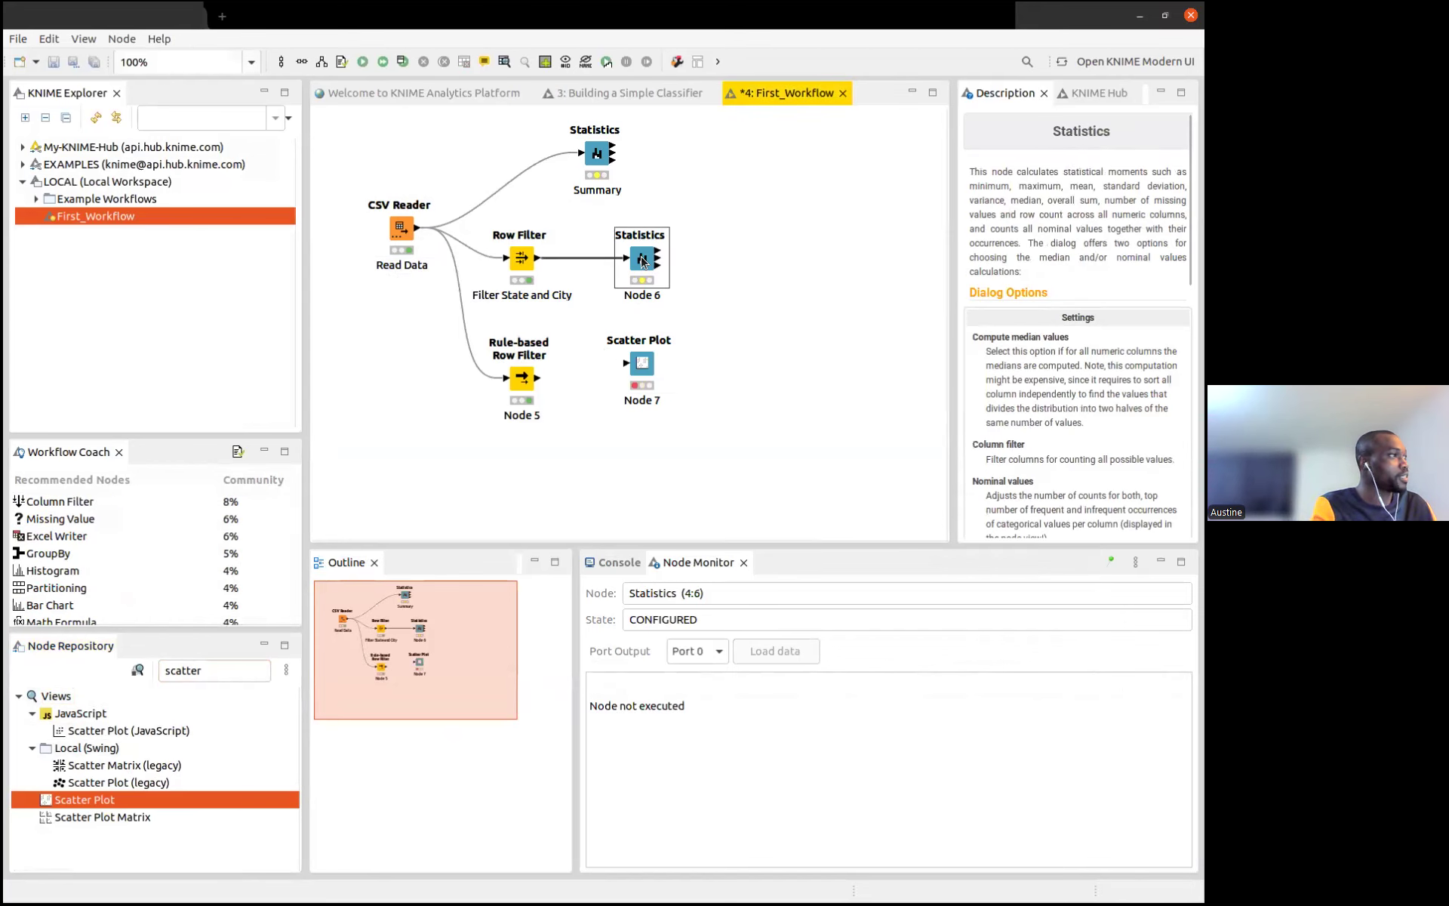
key("Delete")
left_click(409, 450)
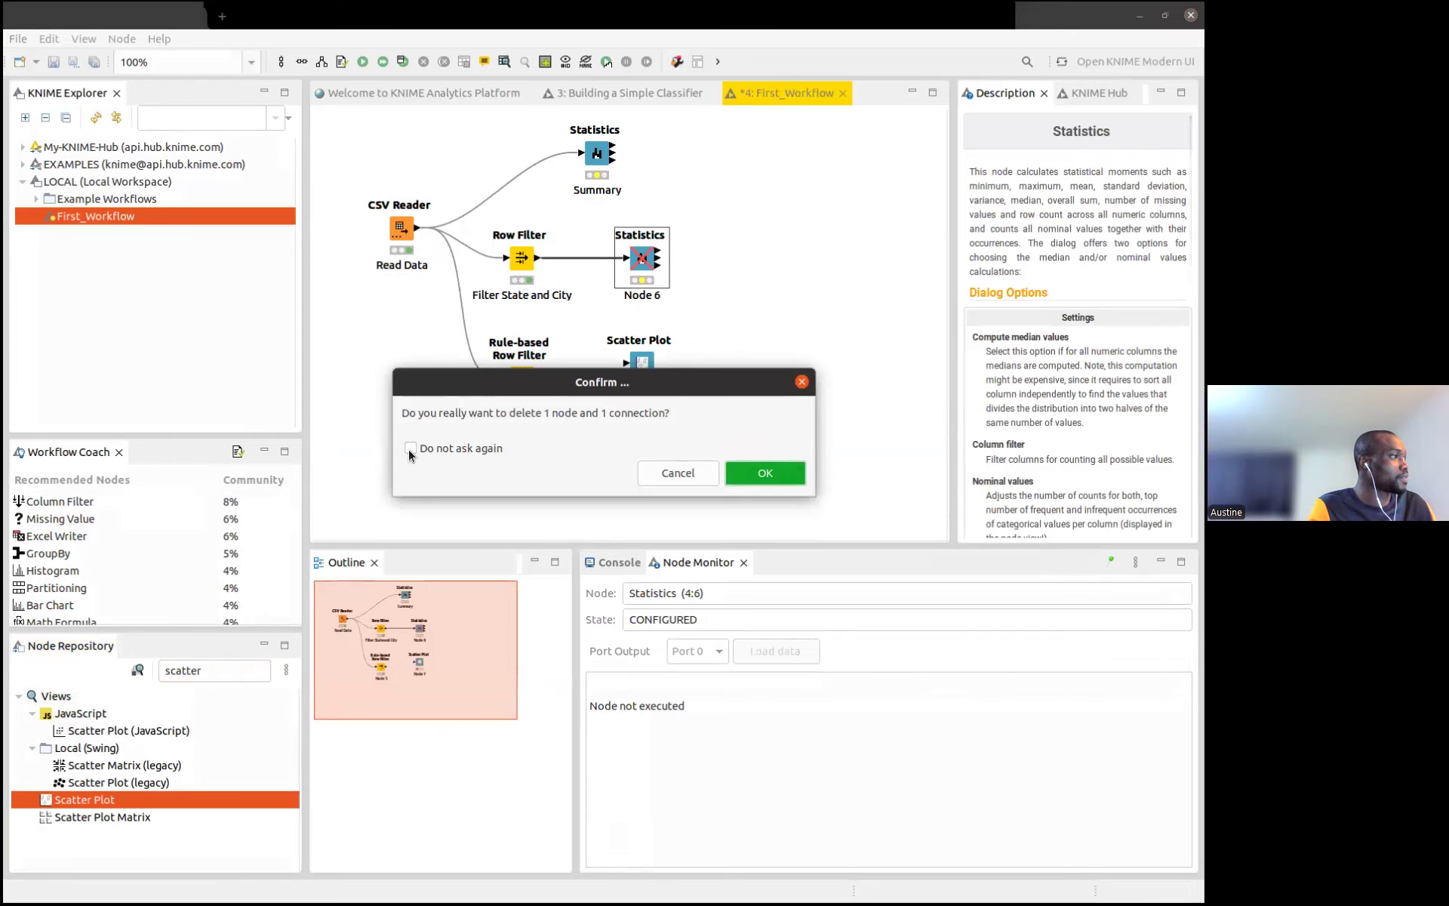
left_click(745, 468)
Move the Scatter Plot node beside the Row Filter and connect the Row Filter's output to its input
left_click(643, 366)
left_click_drag(644, 270, 644, 269)
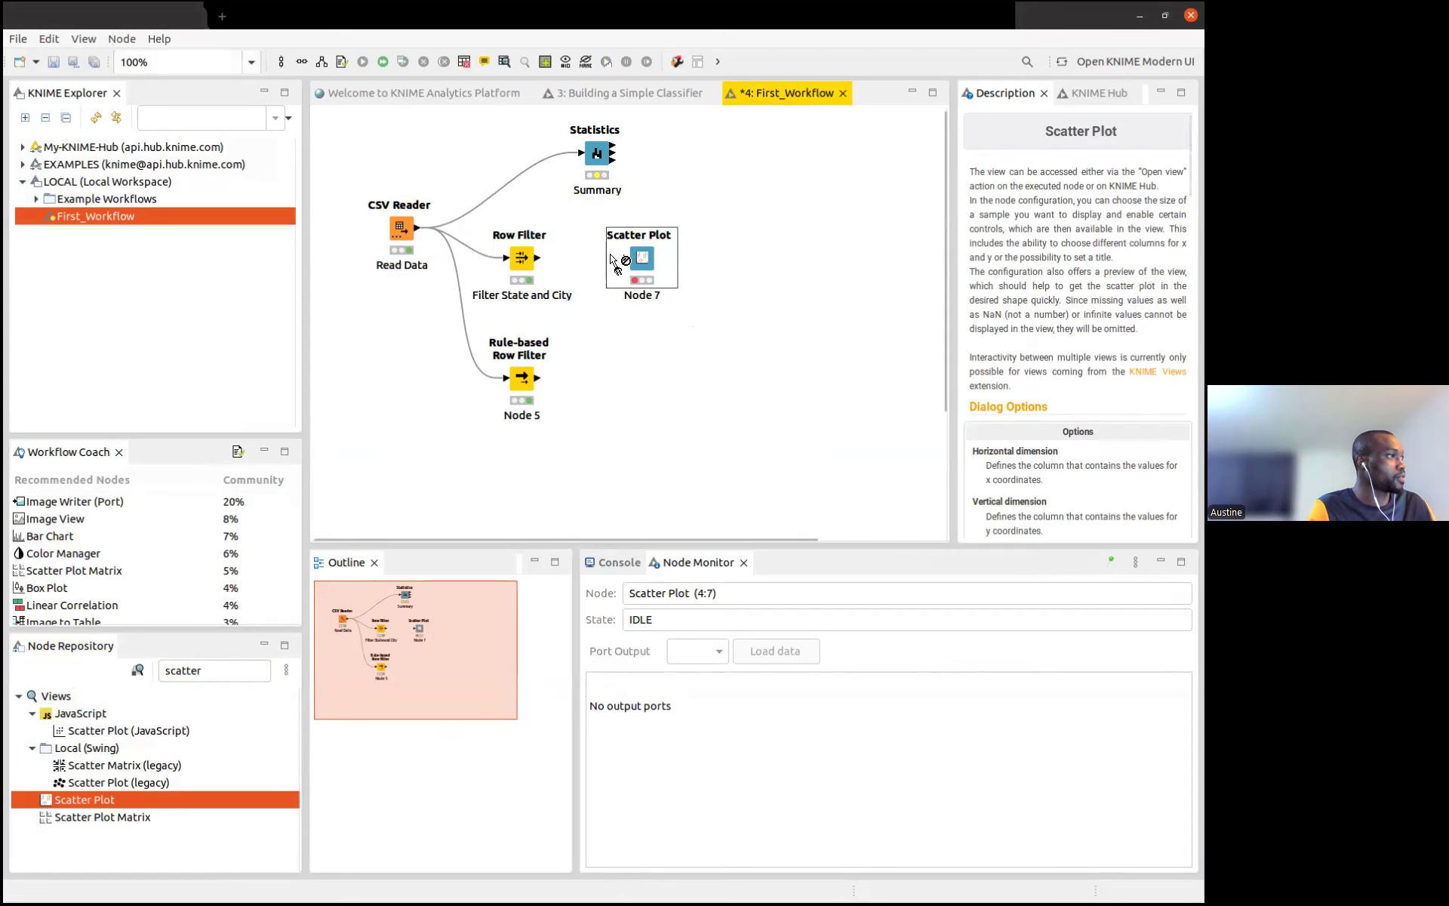
left_click(536, 259)
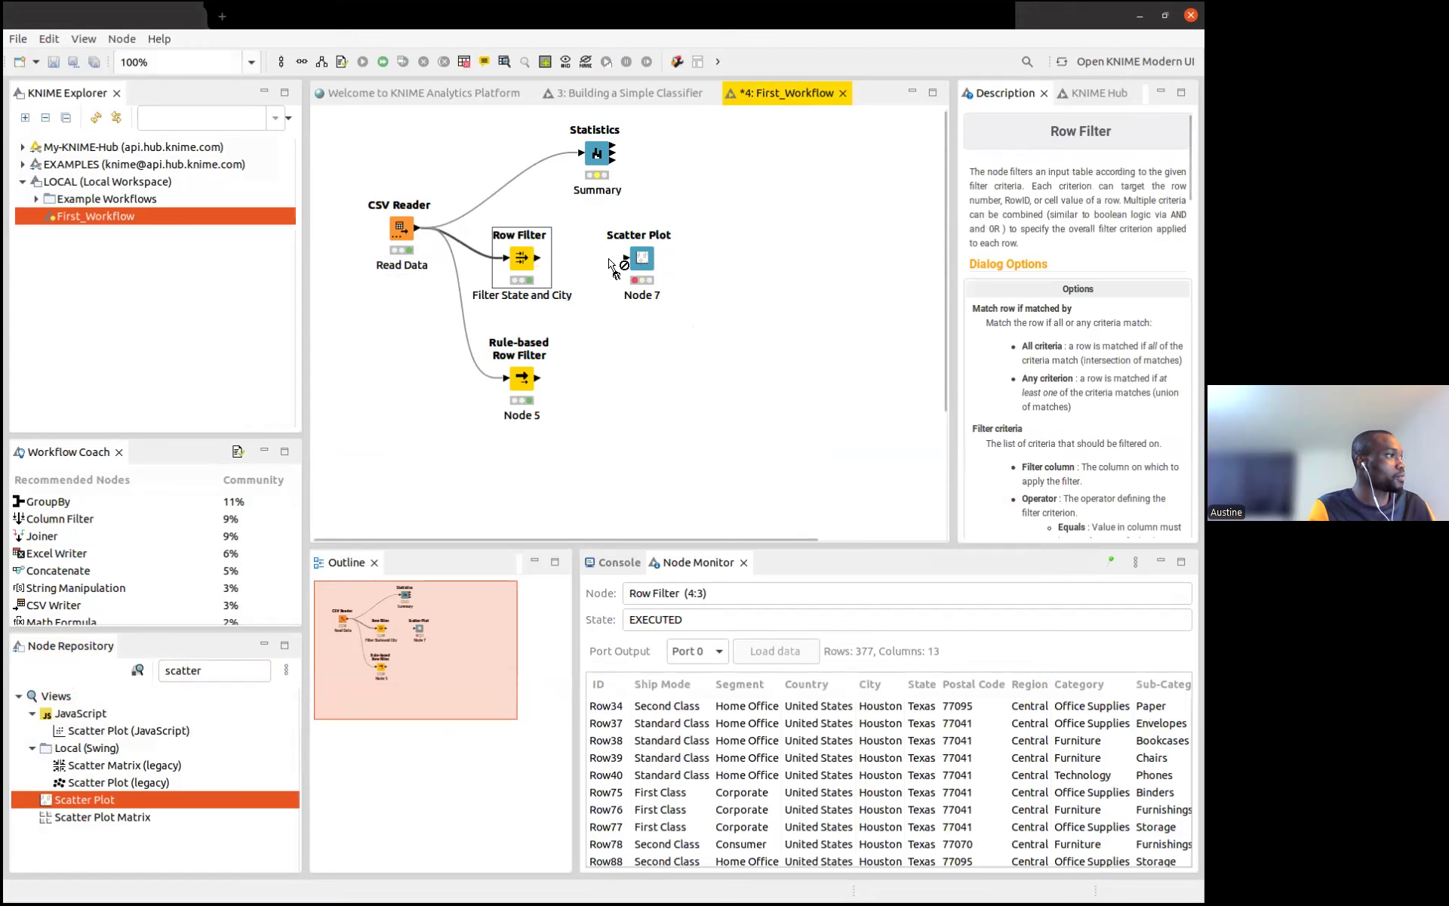
left_click_drag(632, 260, 634, 261)
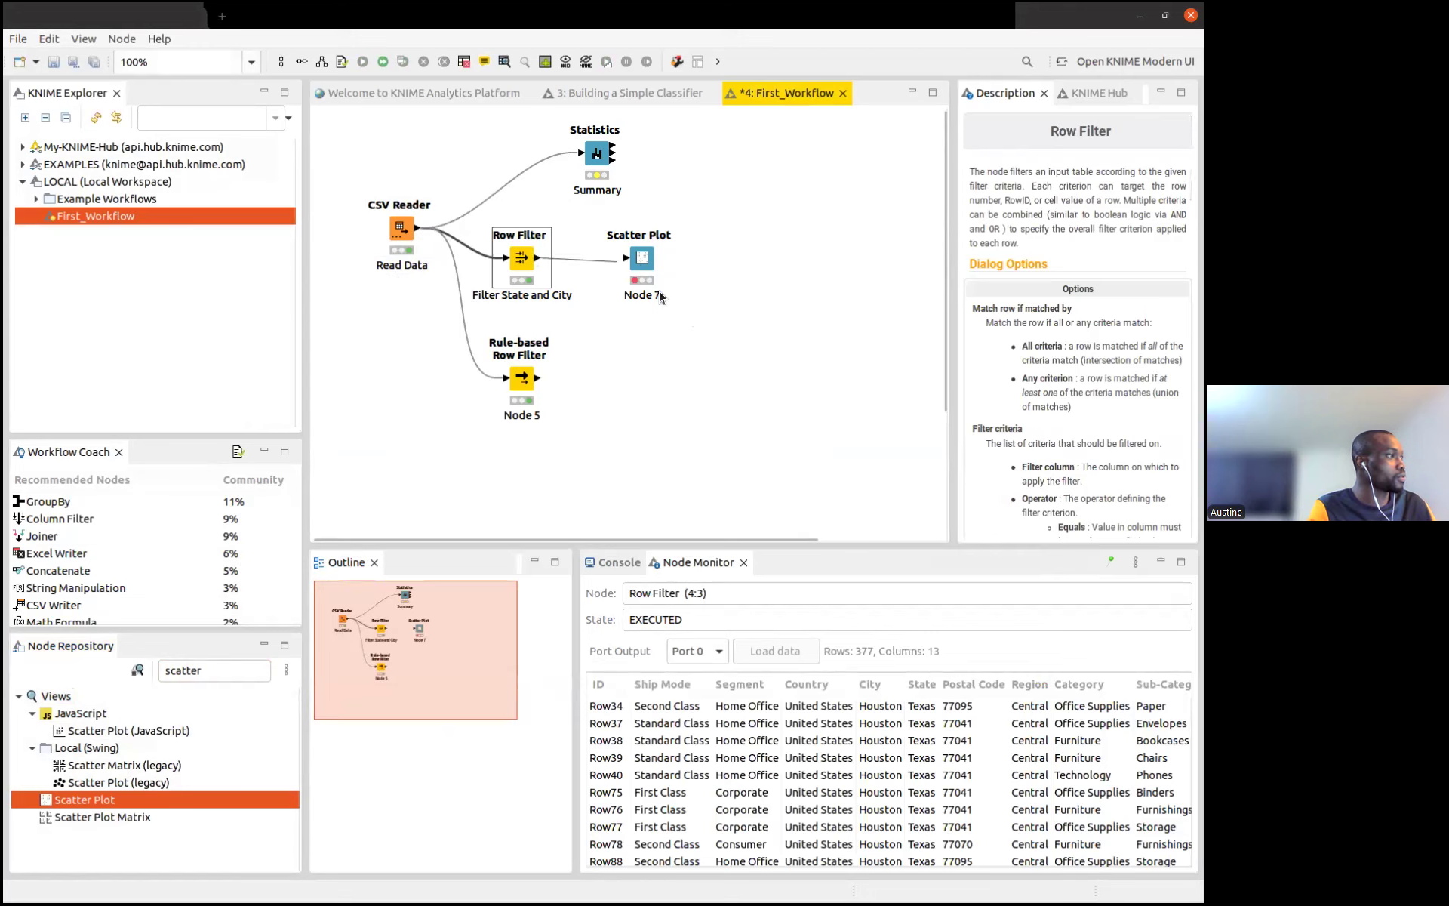
left_click(662, 333)
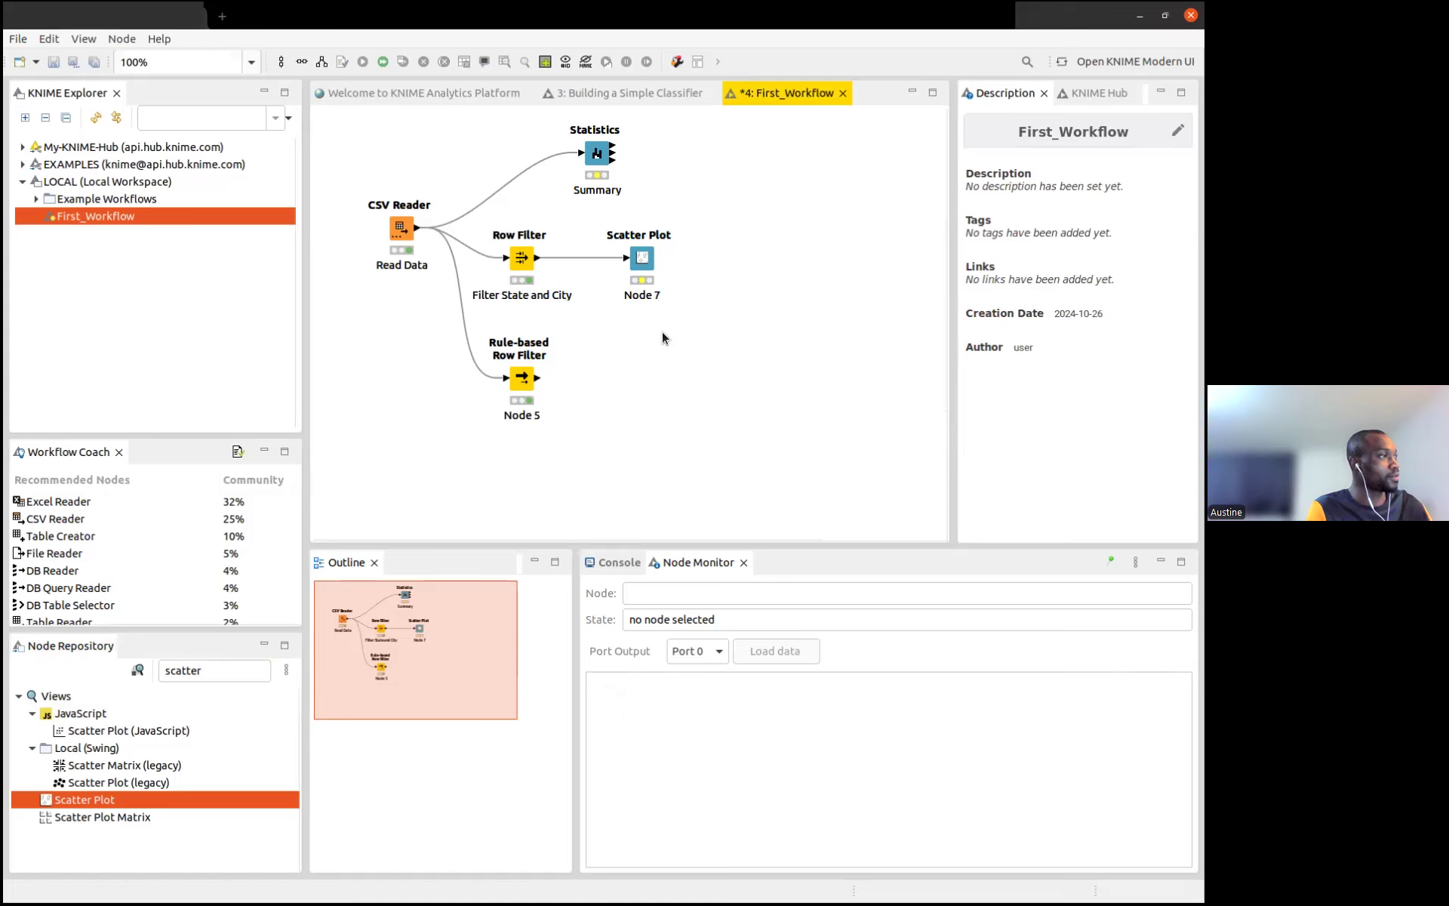
double_click(640, 260)
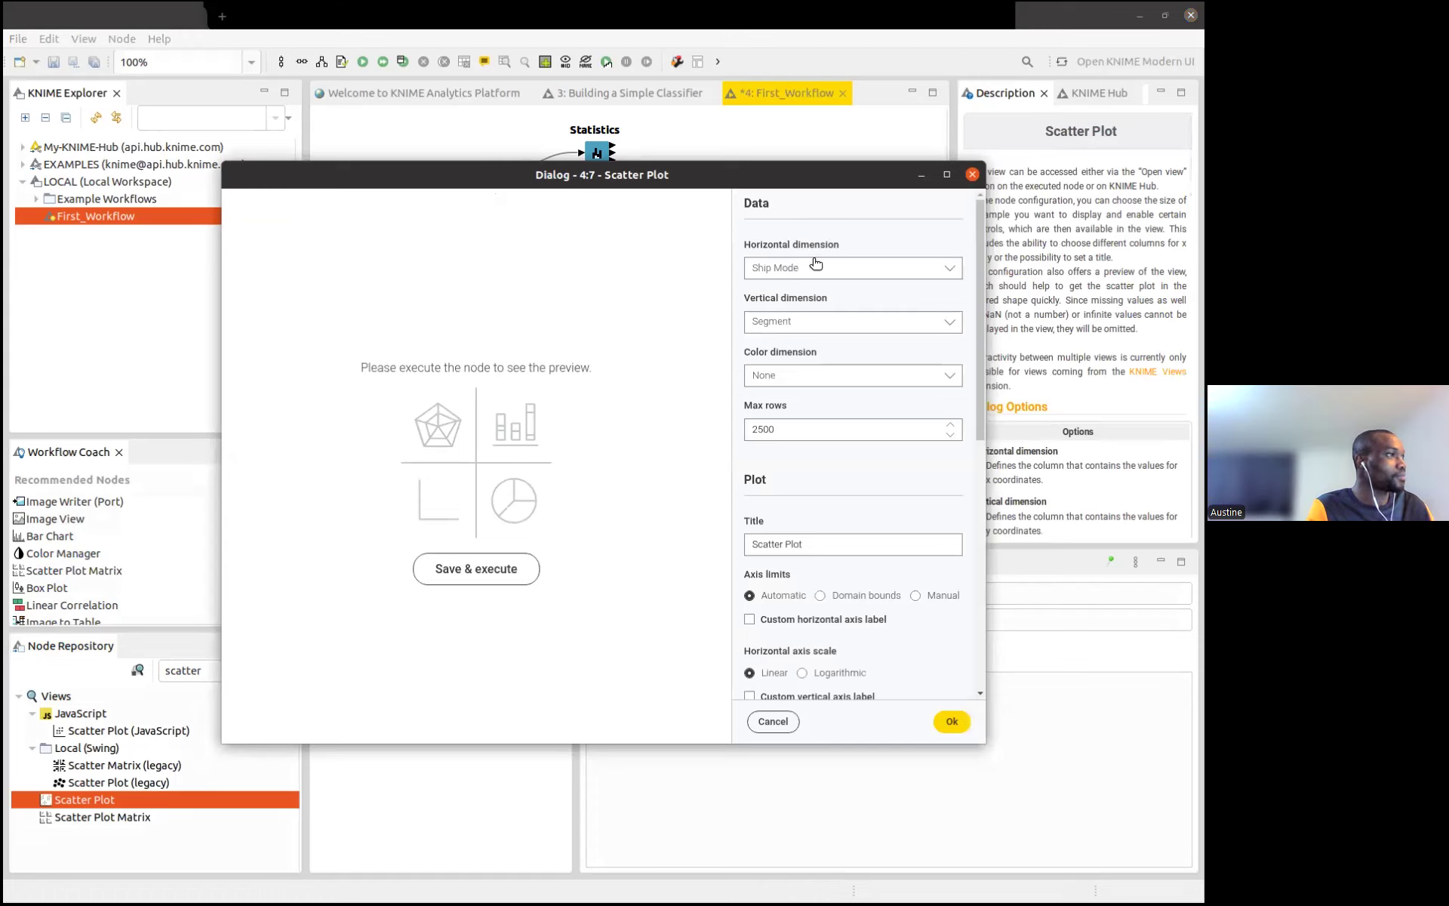
left_click(804, 269)
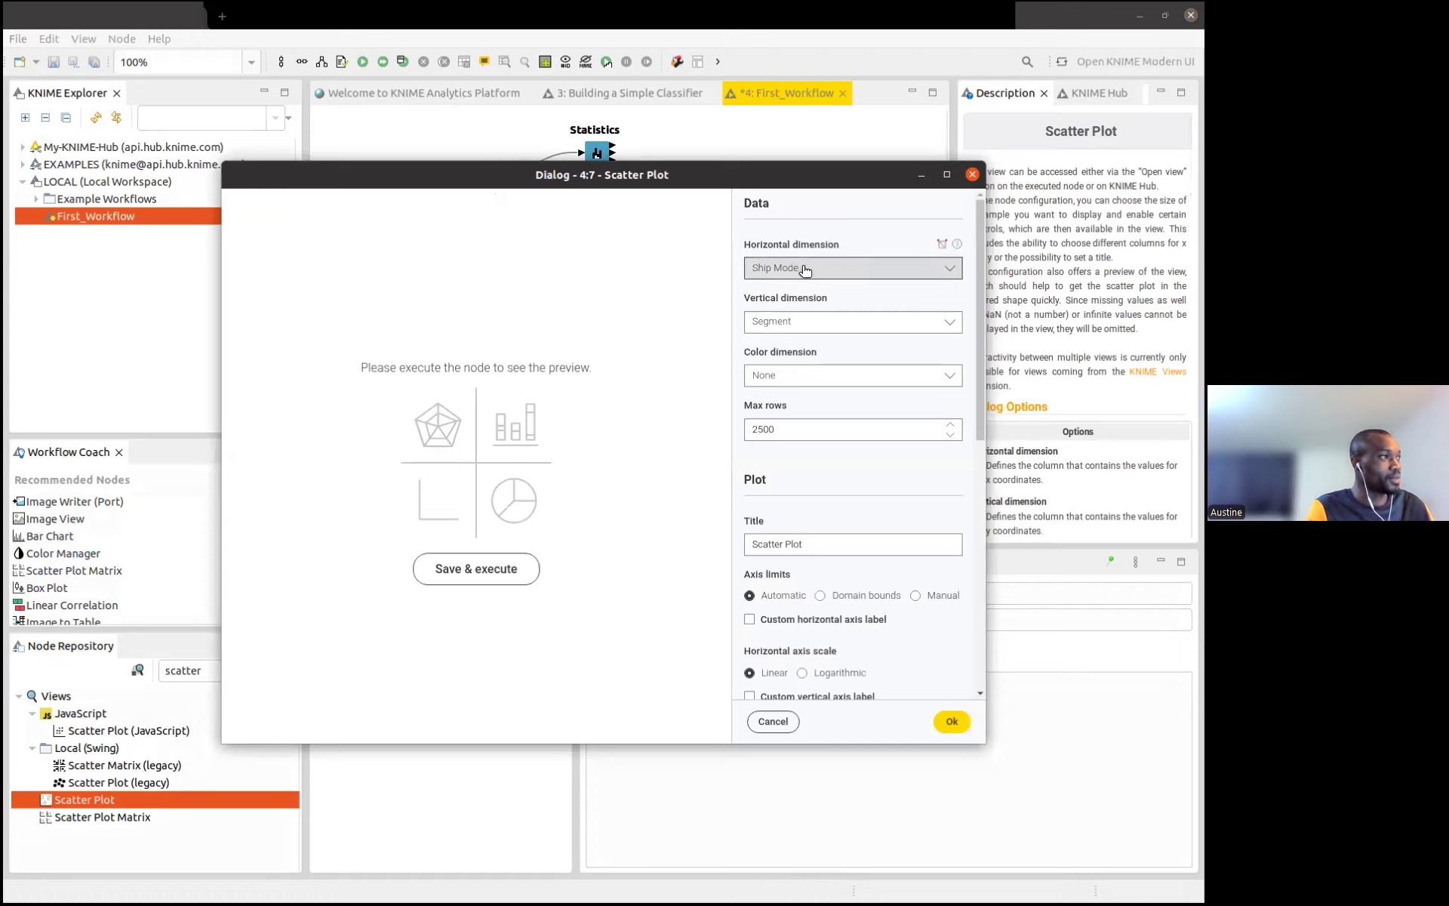
scroll(811, 348, "down", 3)
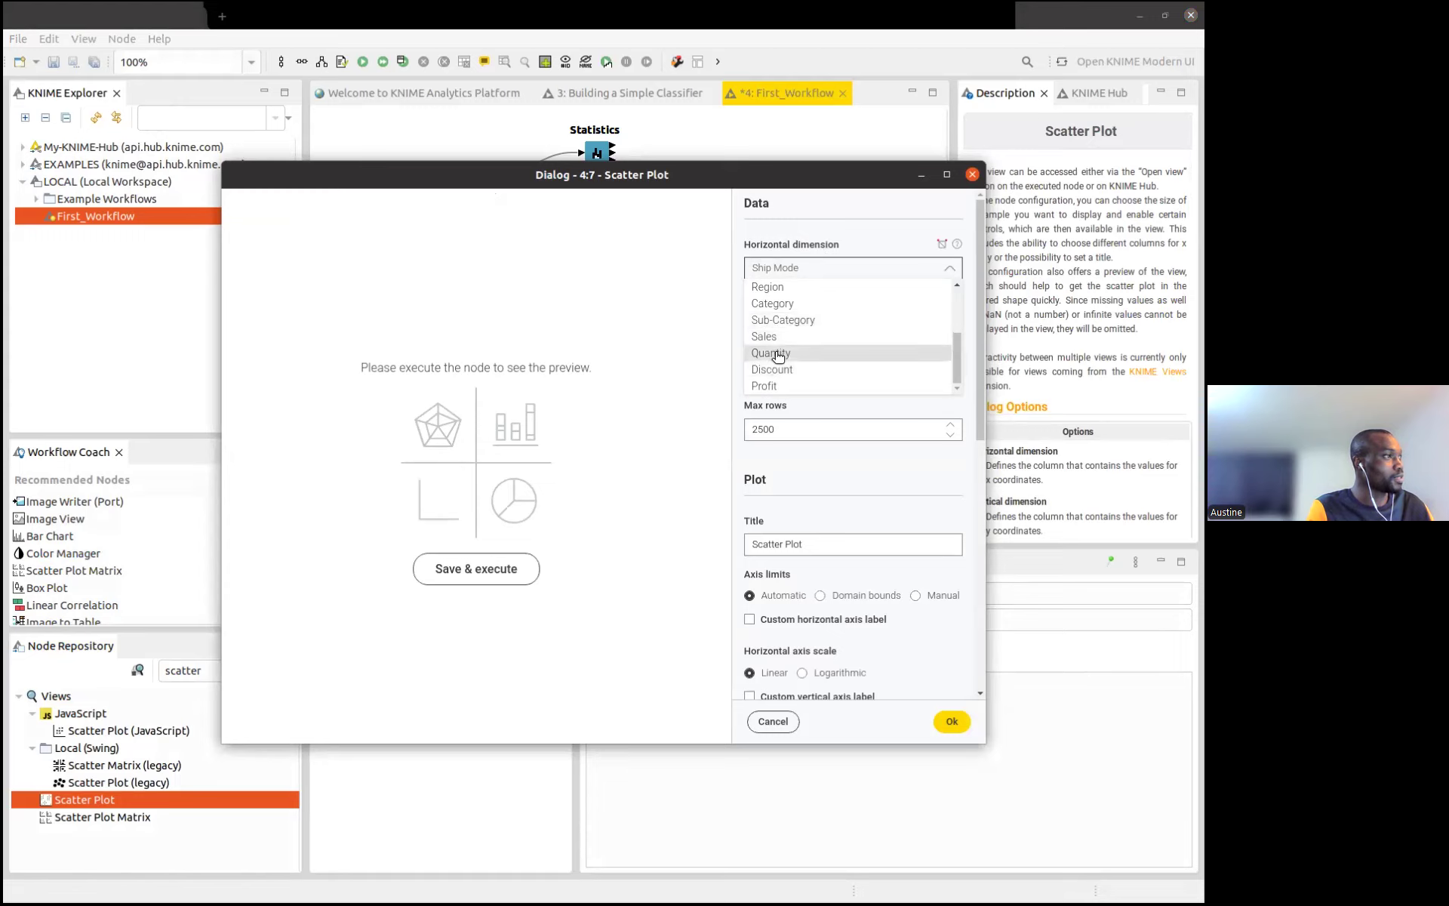
left_click(801, 353)
left_click(800, 325)
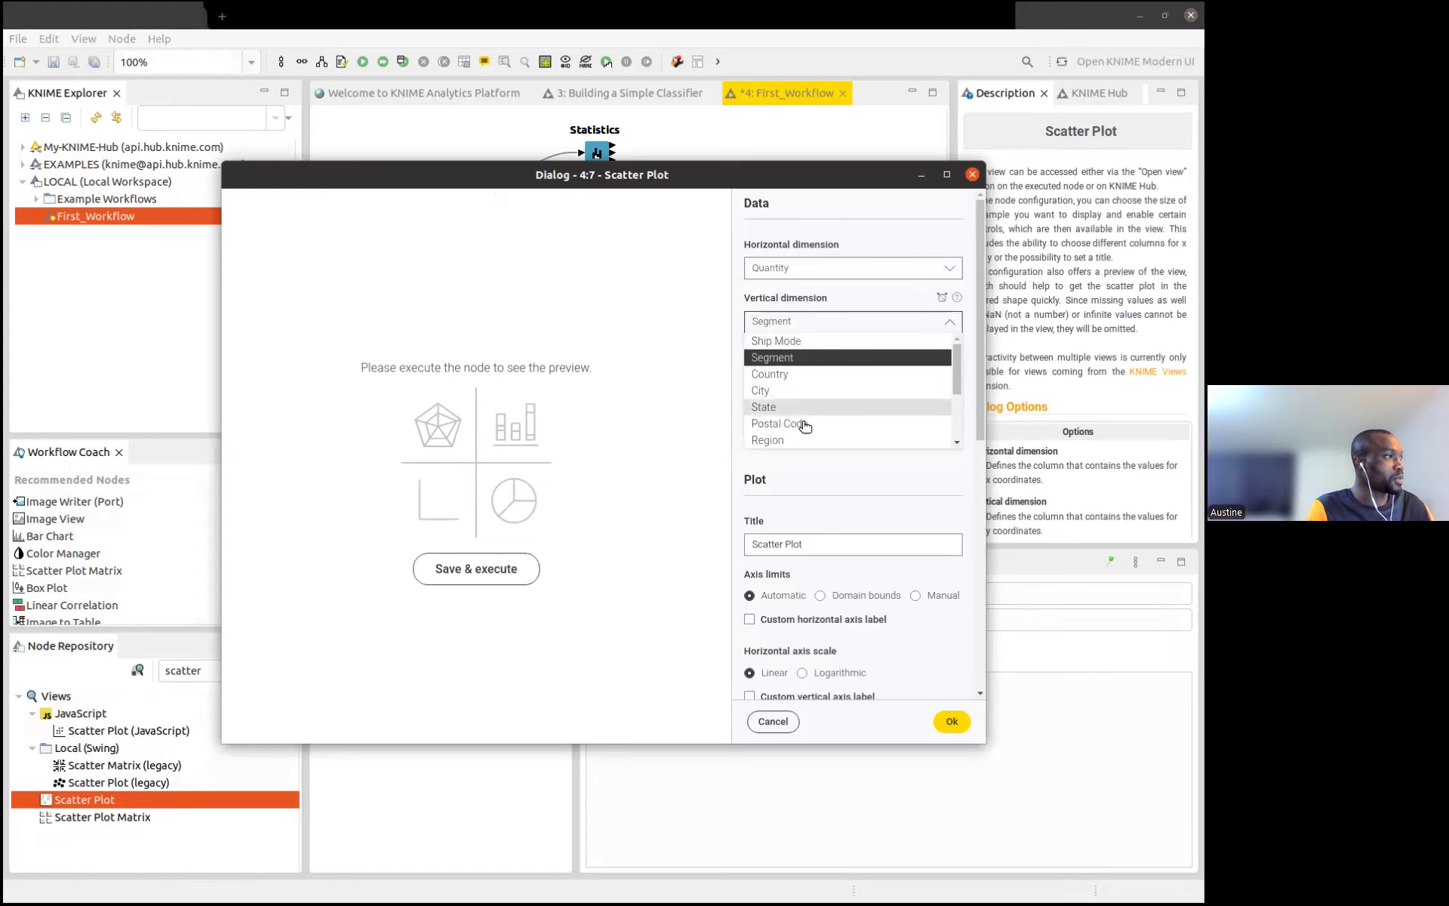
scroll(804, 426, "down", 3)
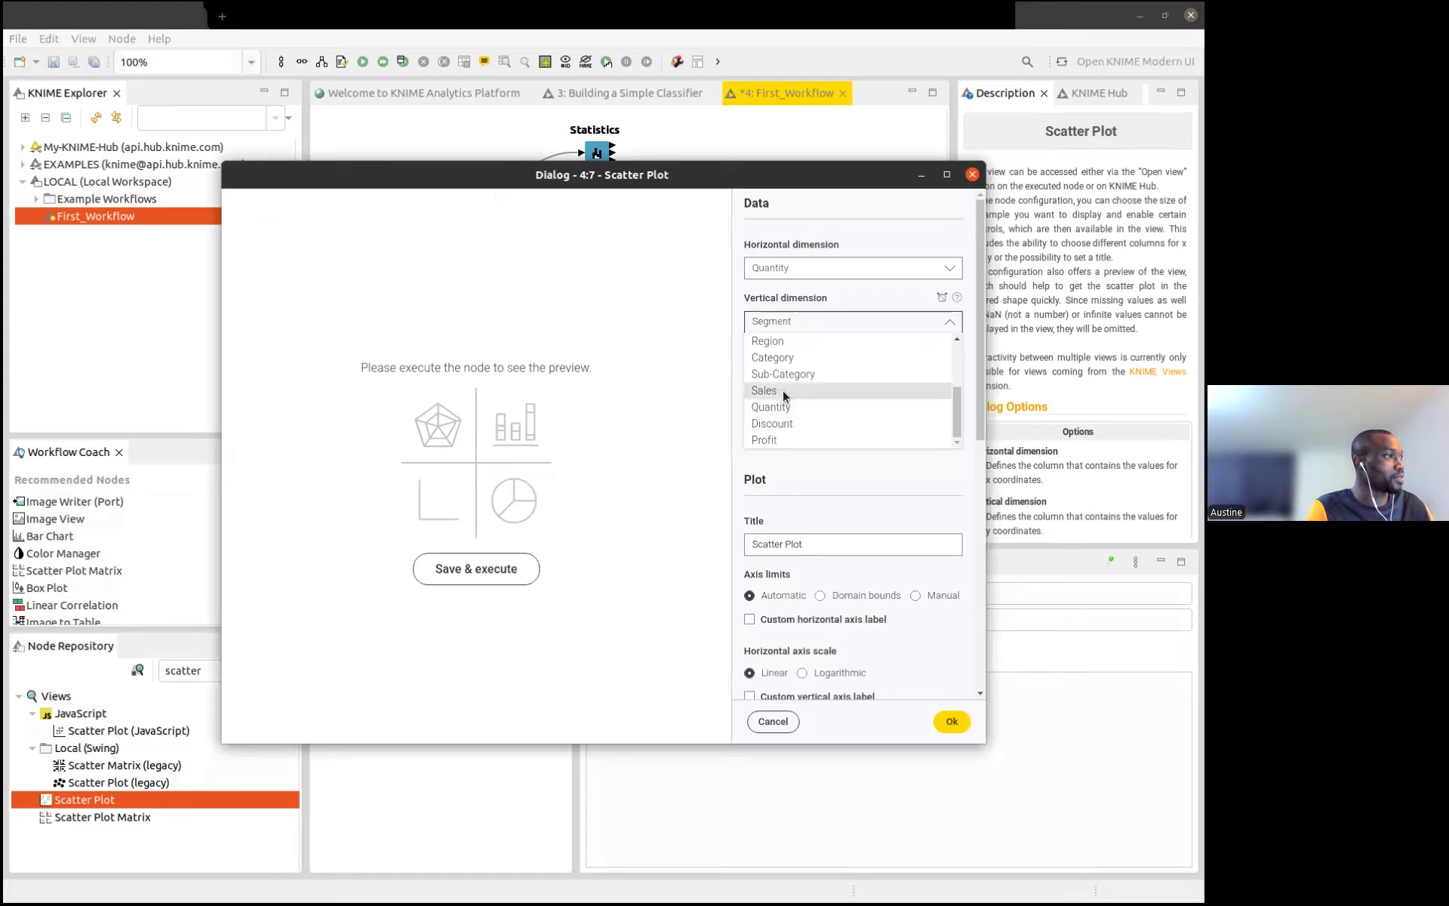
left_click(782, 391)
left_click(807, 377)
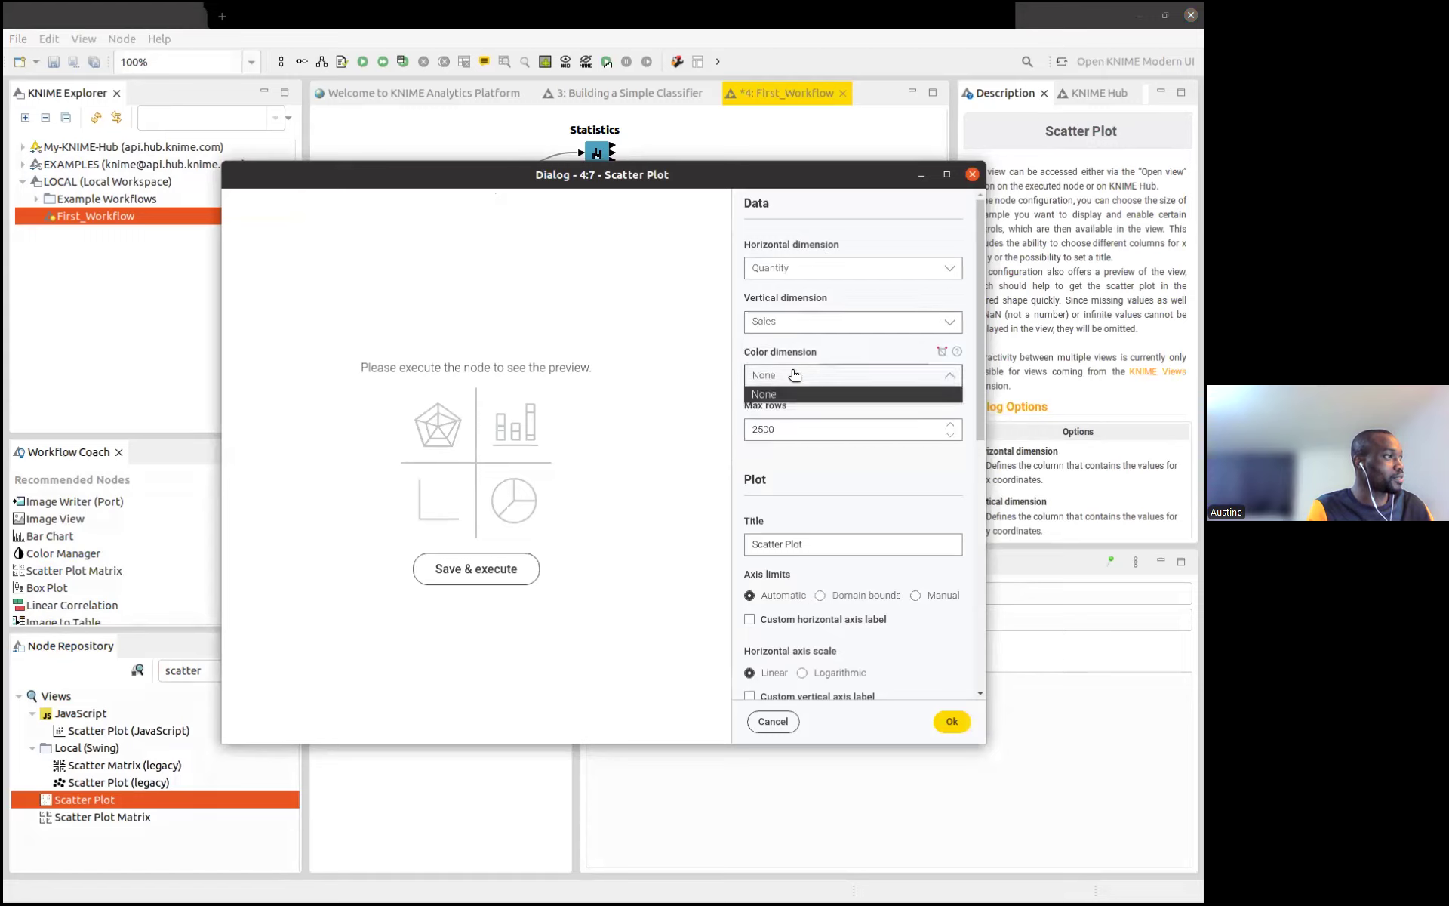
left_click(786, 375)
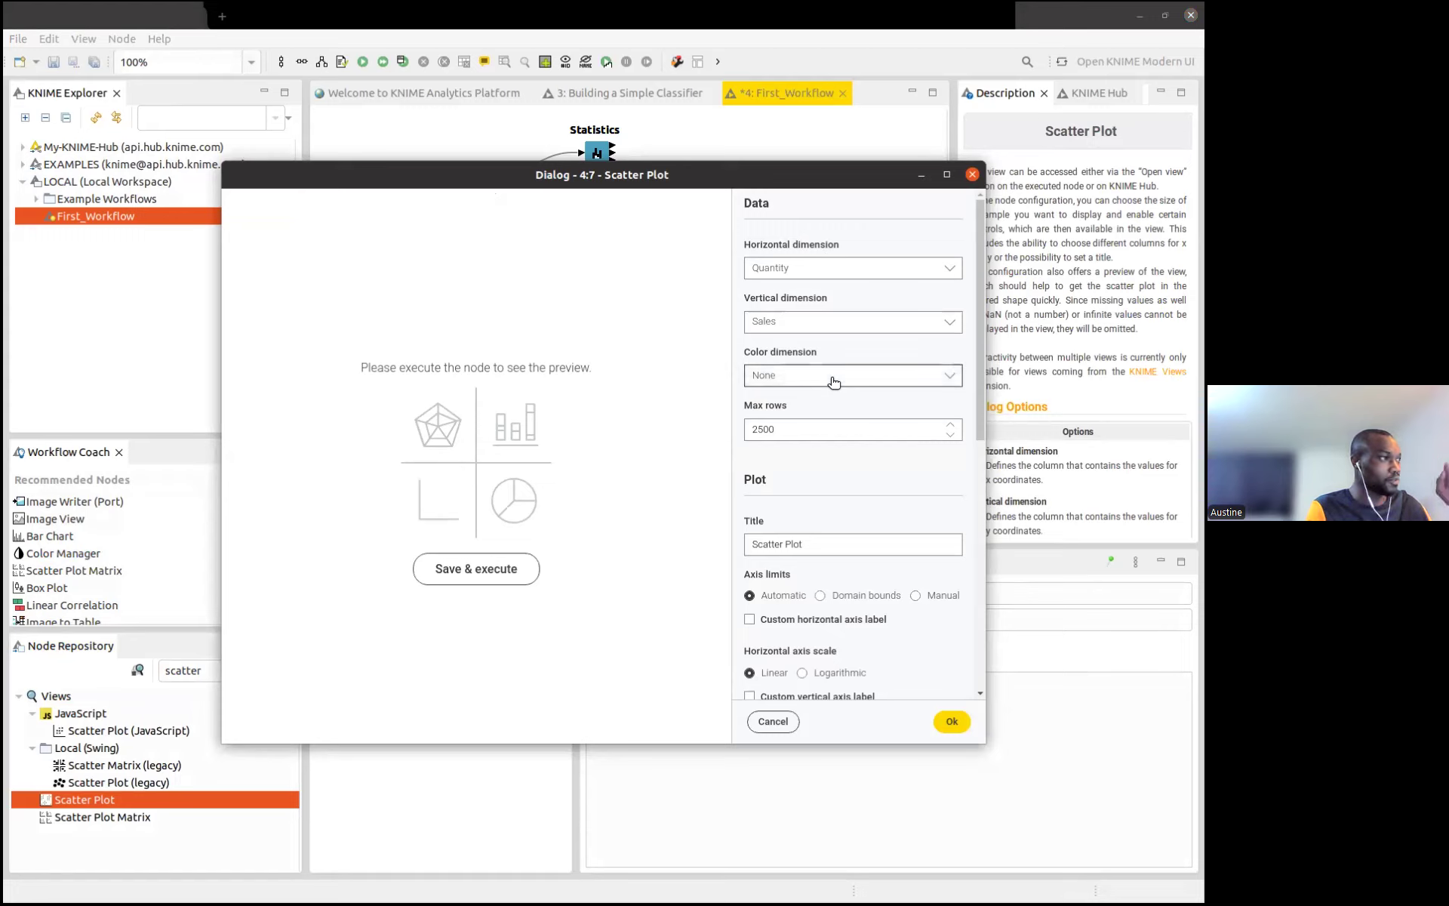
left_click(789, 426)
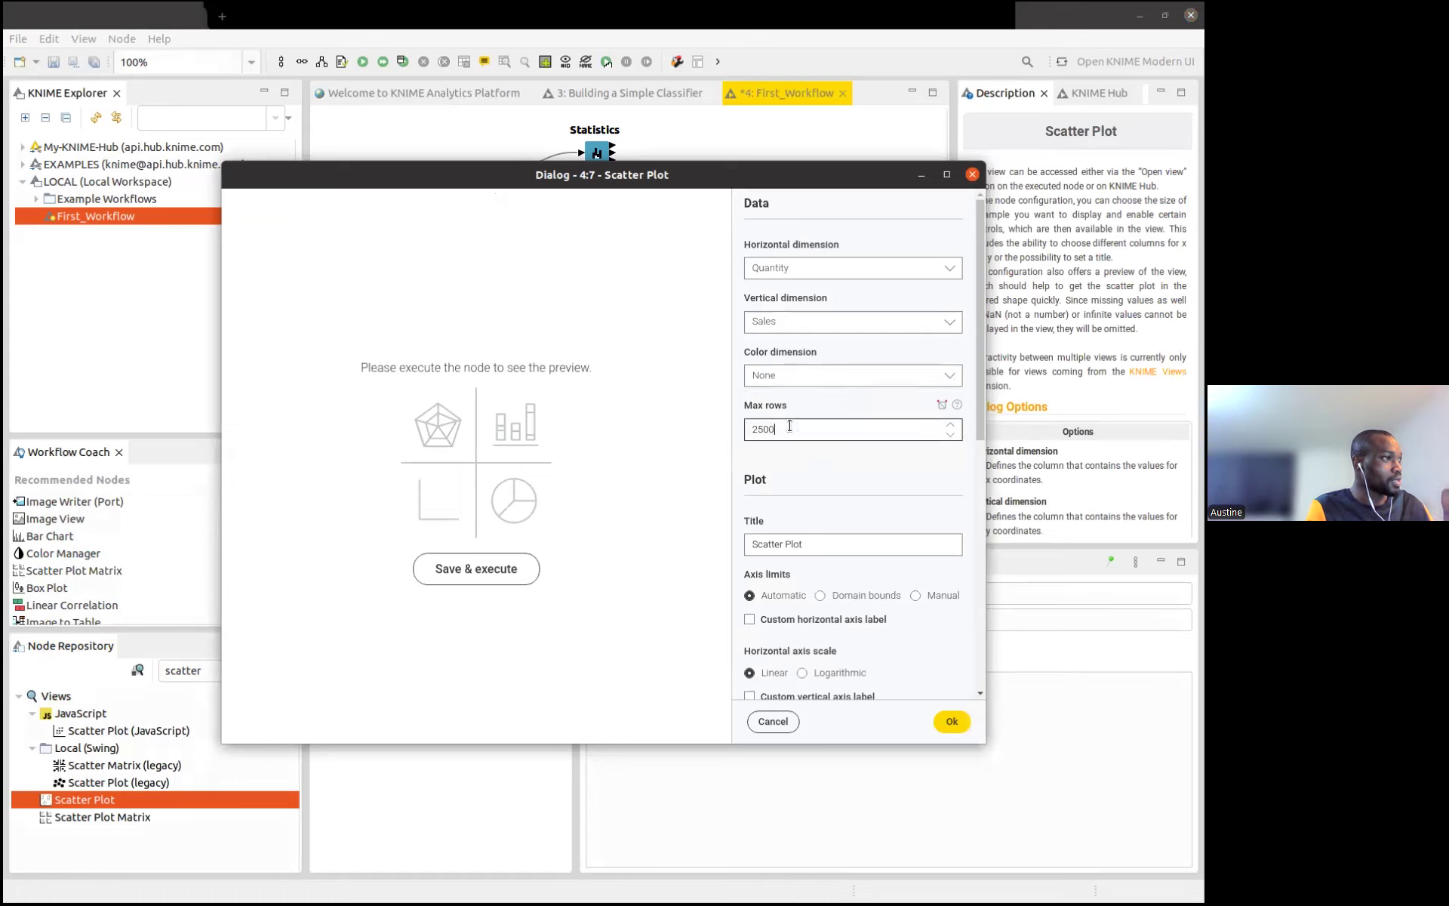
left_click(957, 405)
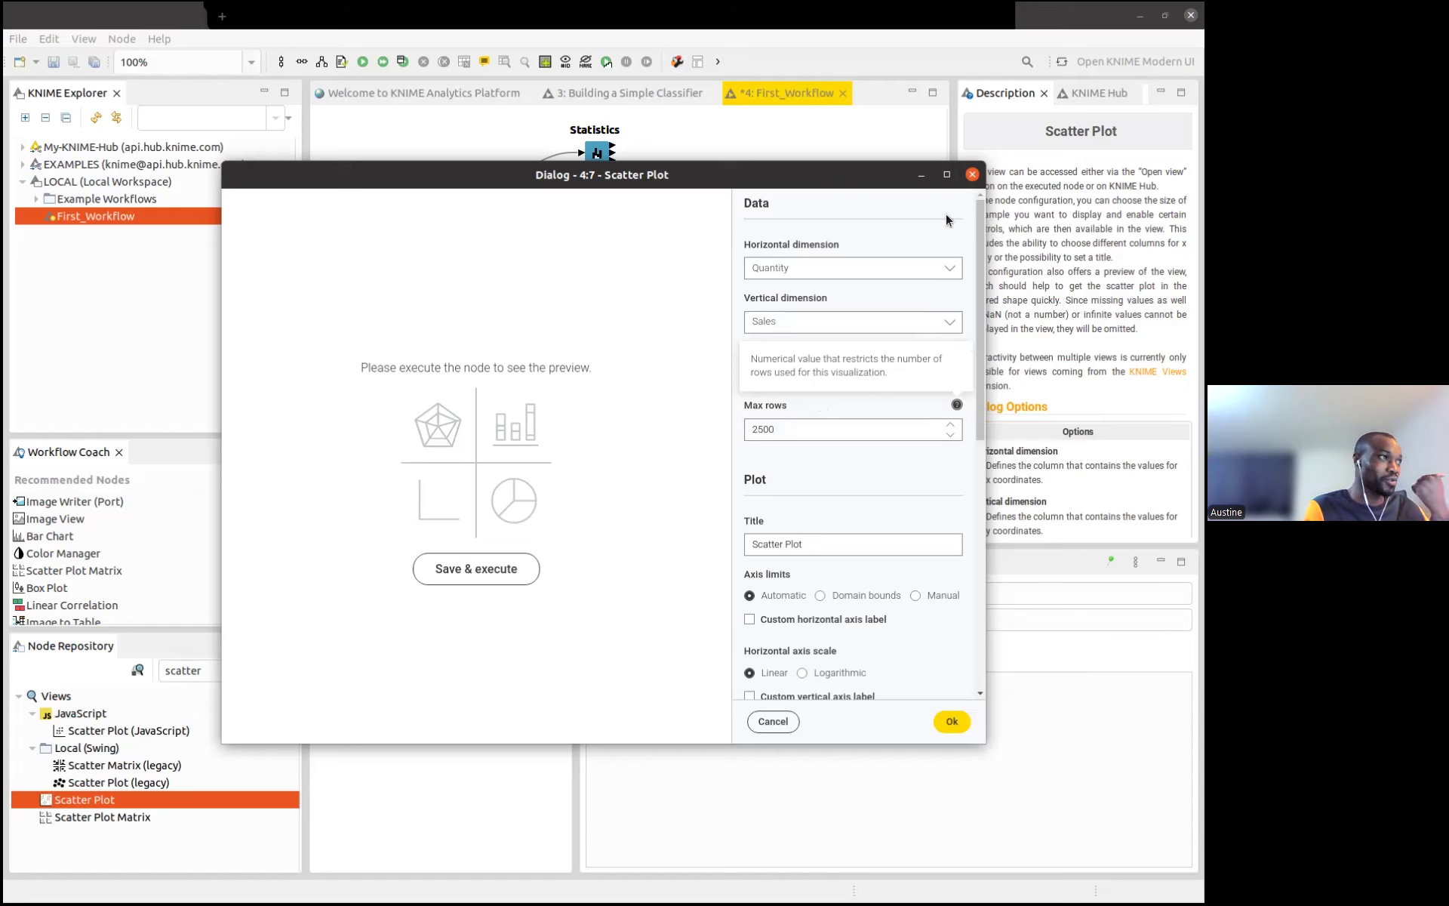
left_click(972, 174)
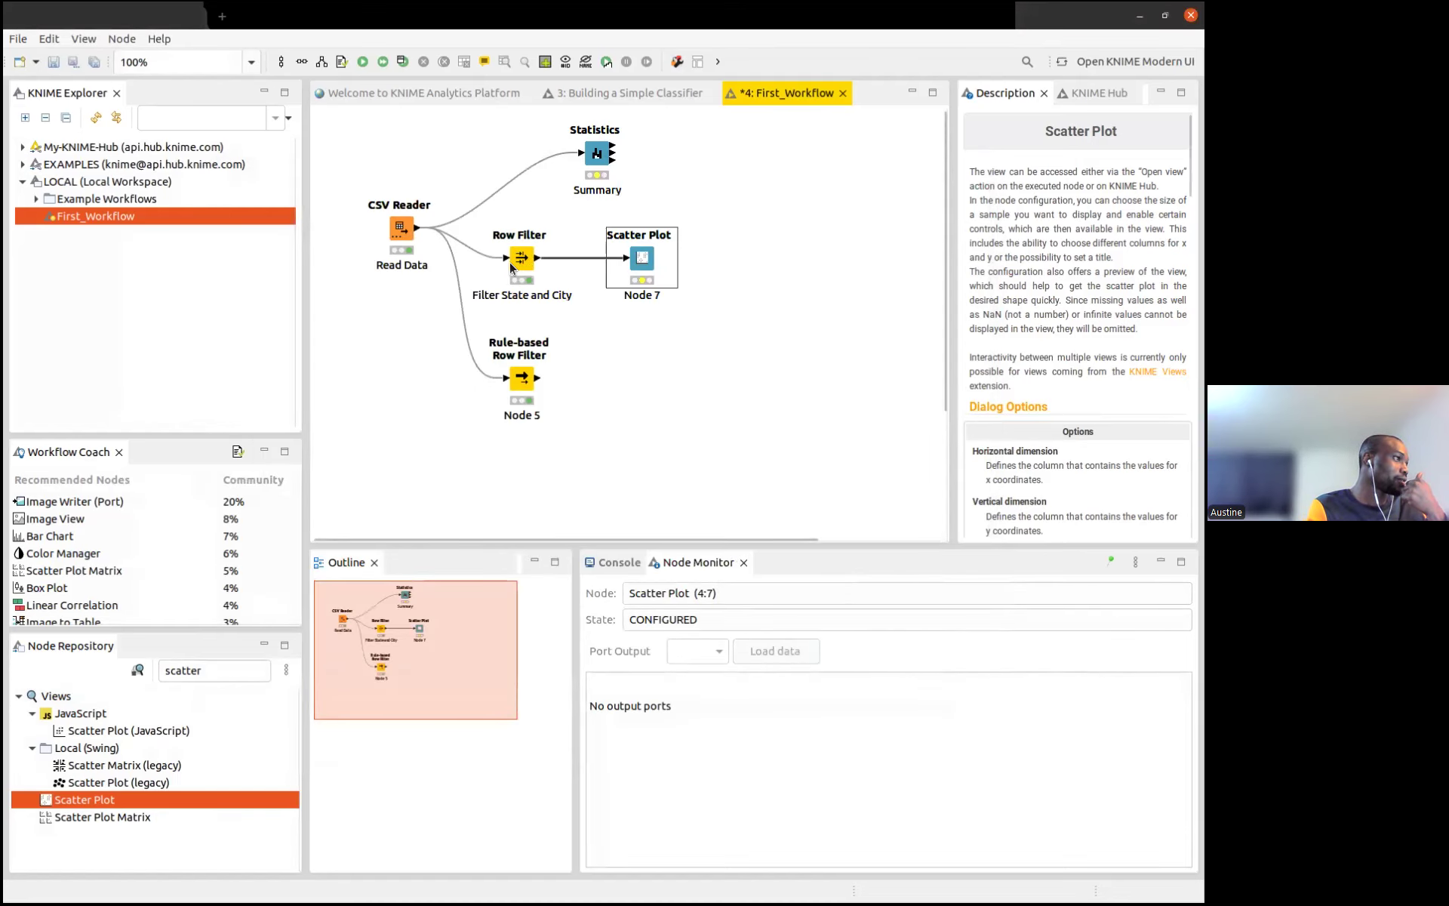
Set the plot title in the Scatter Plot node's configuration to Sales vs Quantity
left_click(513, 262)
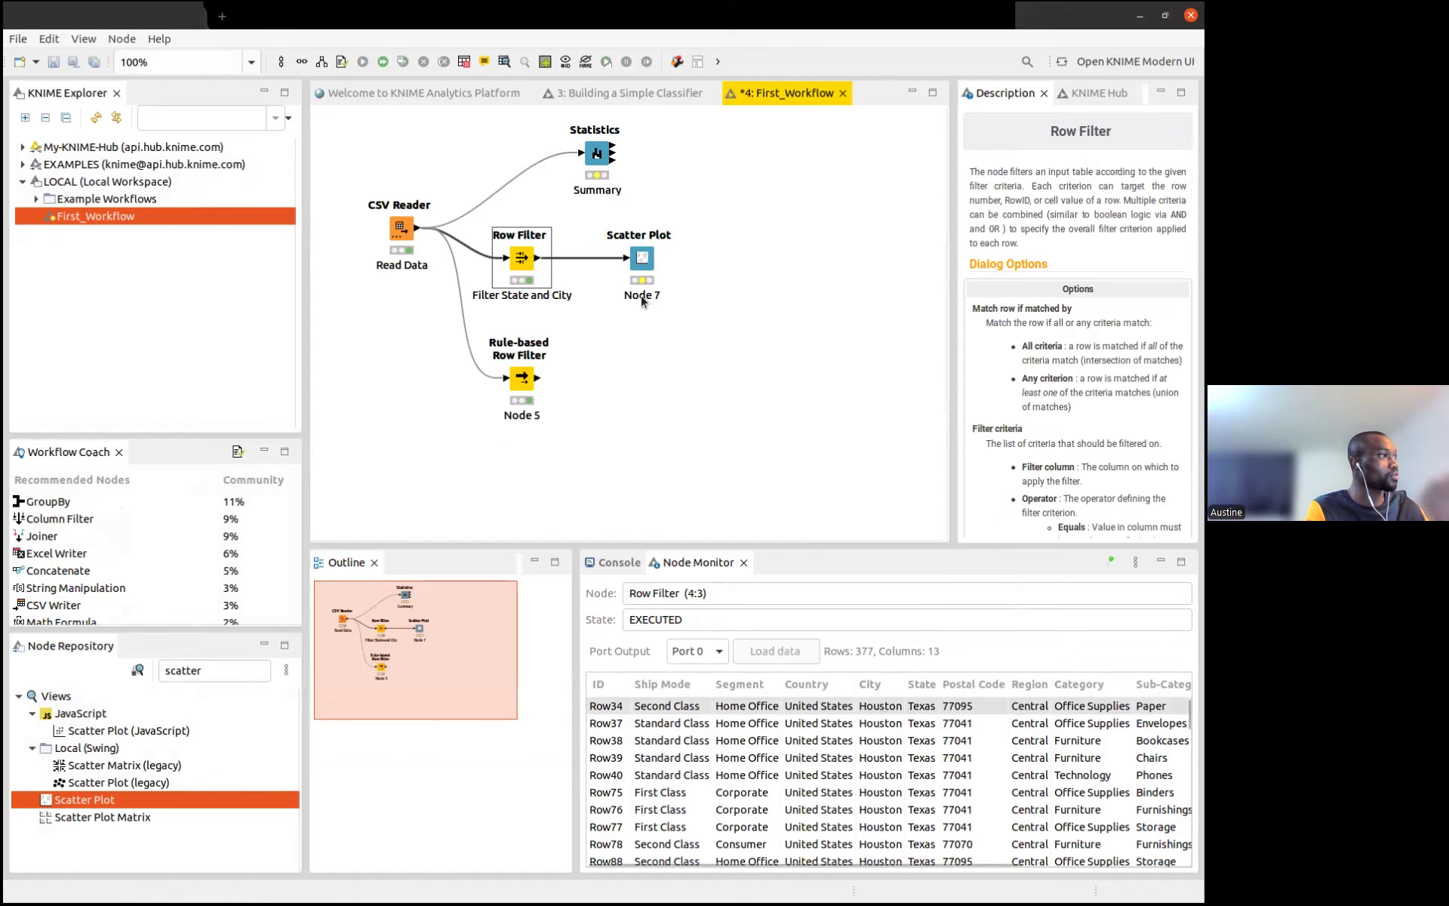
double_click(640, 258)
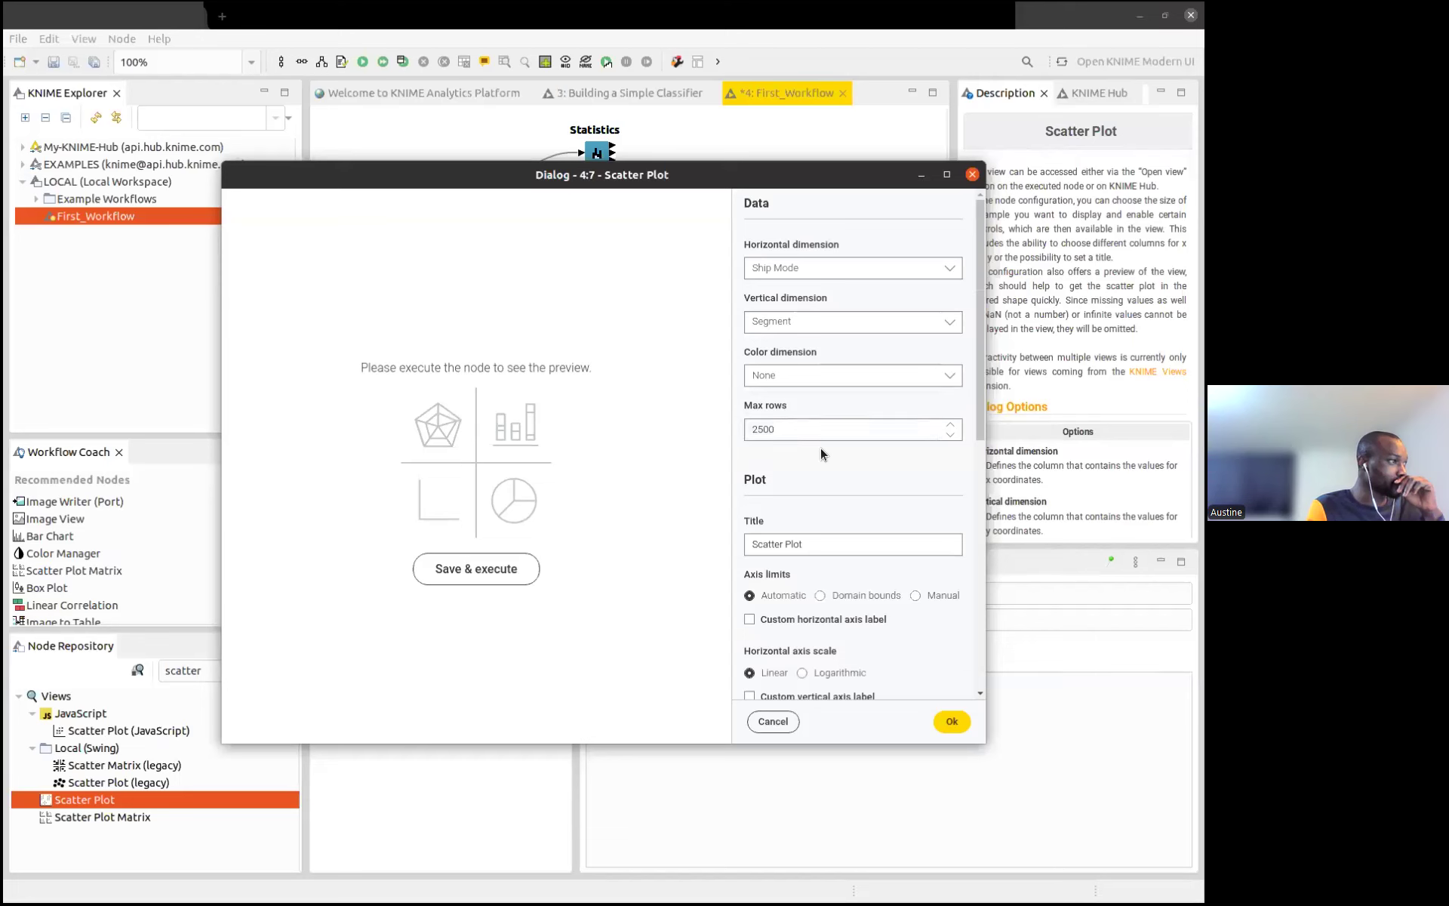
scroll(821, 449, "down", 5)
scroll(821, 449, "up", 2)
left_click(810, 426)
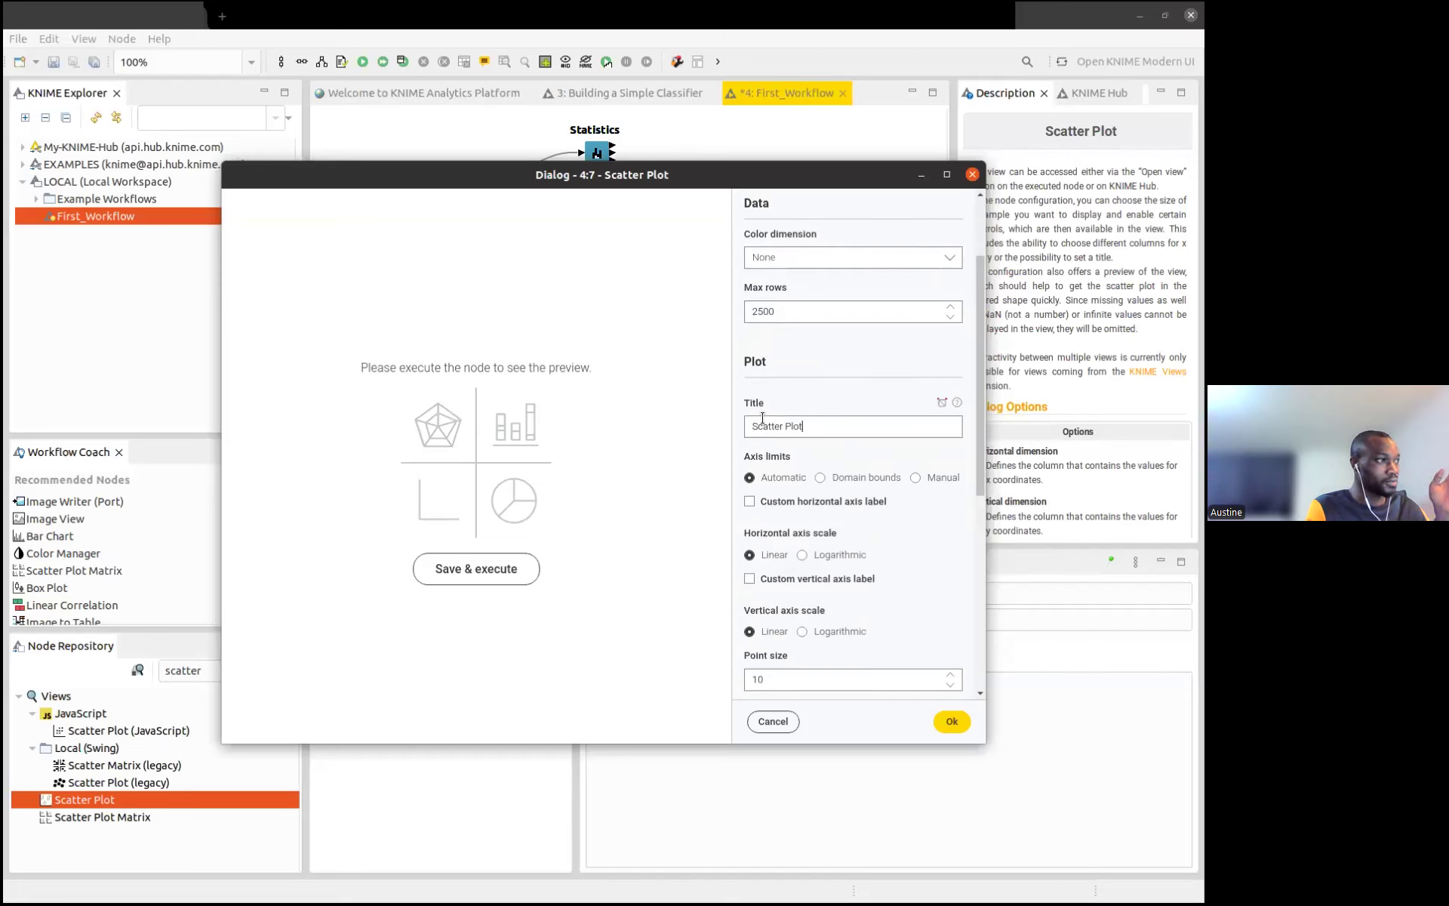
left_click_drag(747, 421, 836, 434)
type("S")
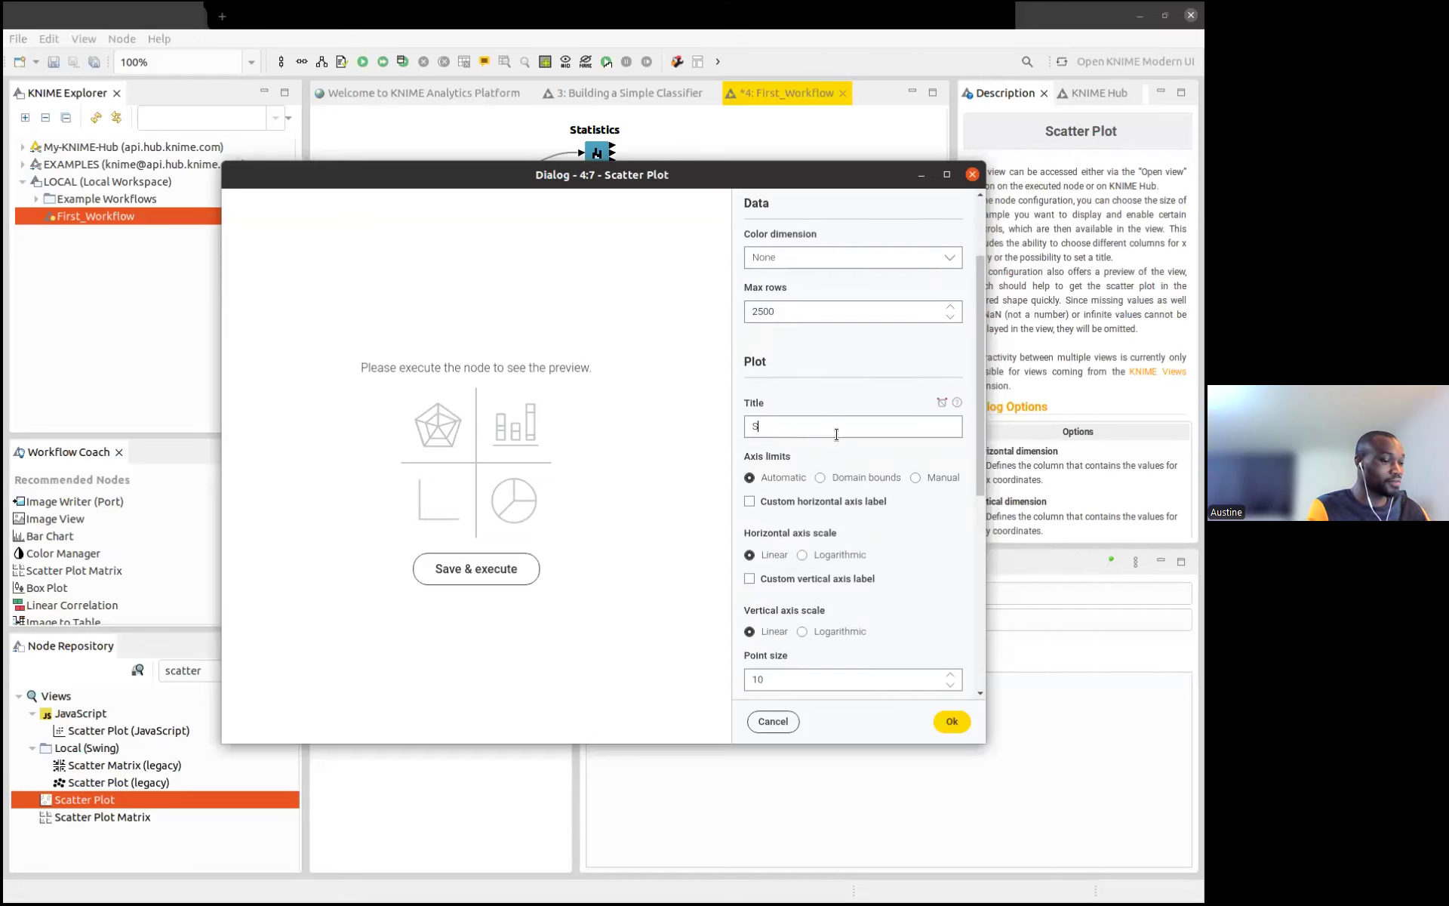
type("ales vs Qua")
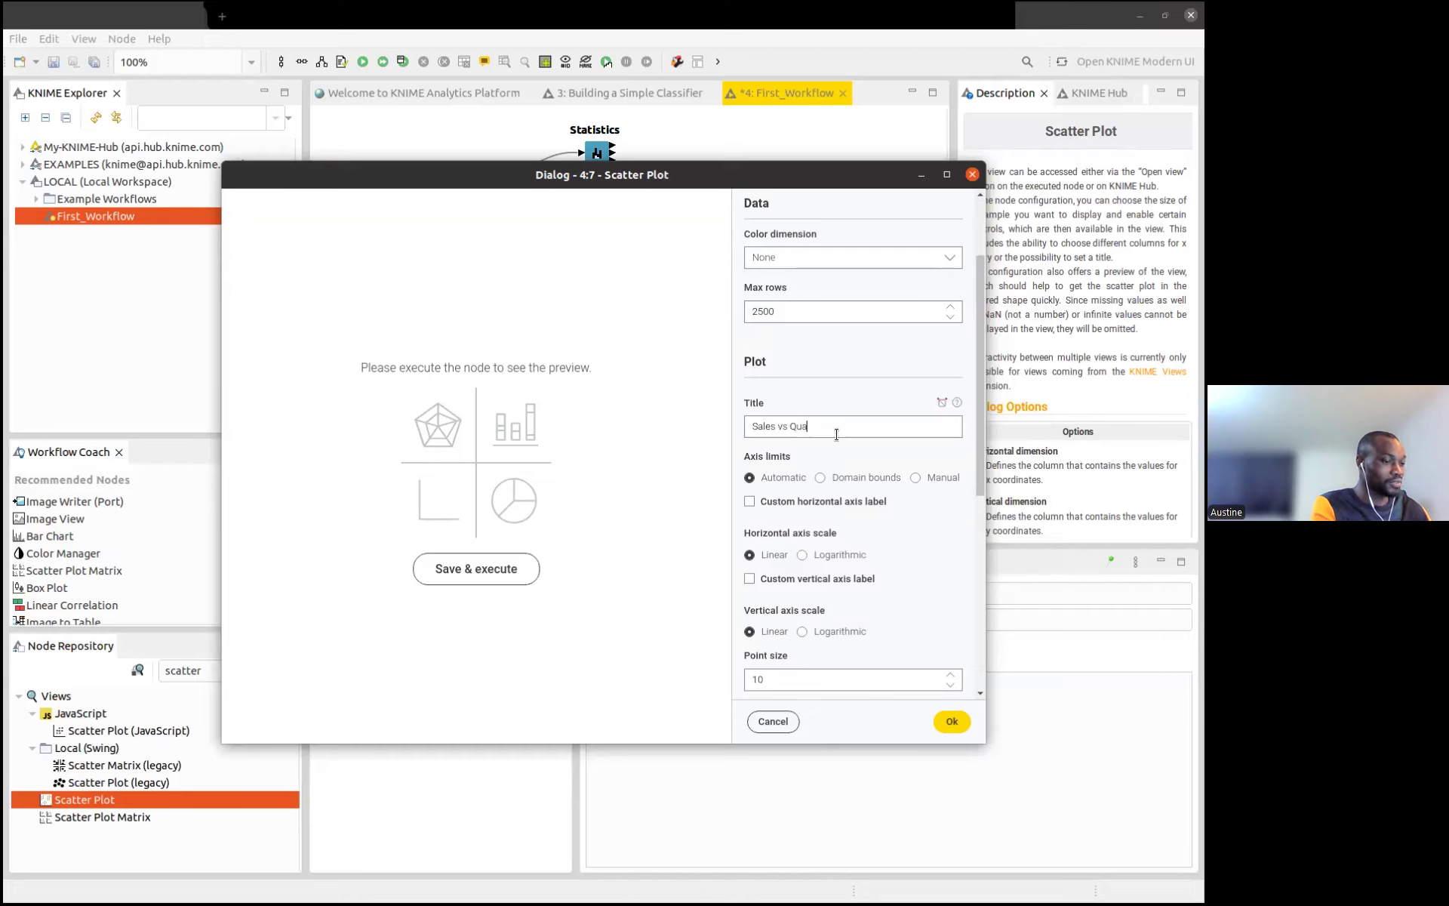
type("ntity")
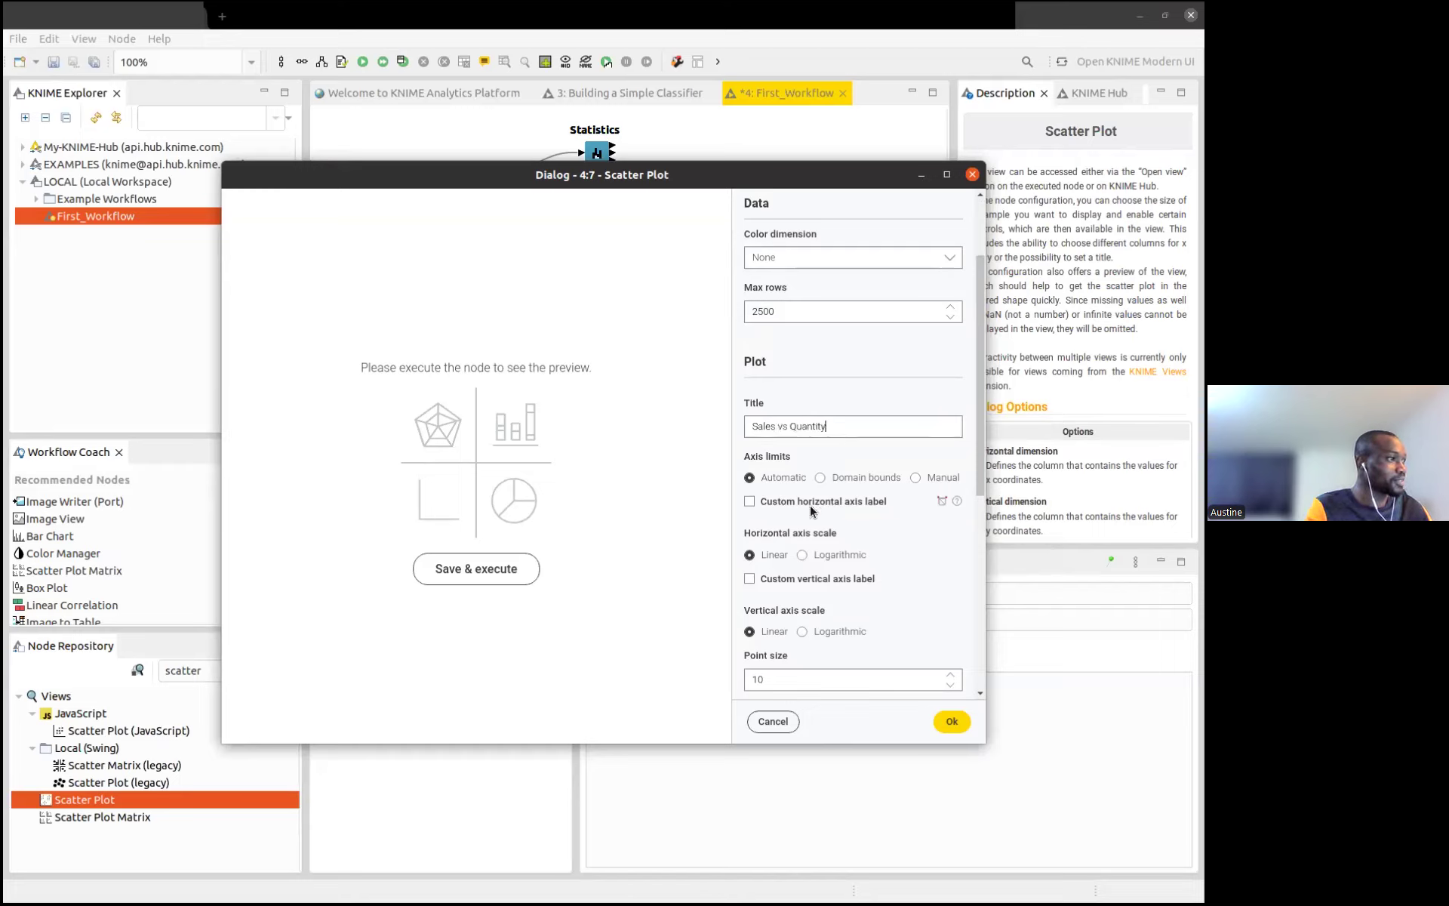
scroll(785, 587, "down", 4)
scroll(785, 587, "up", 6)
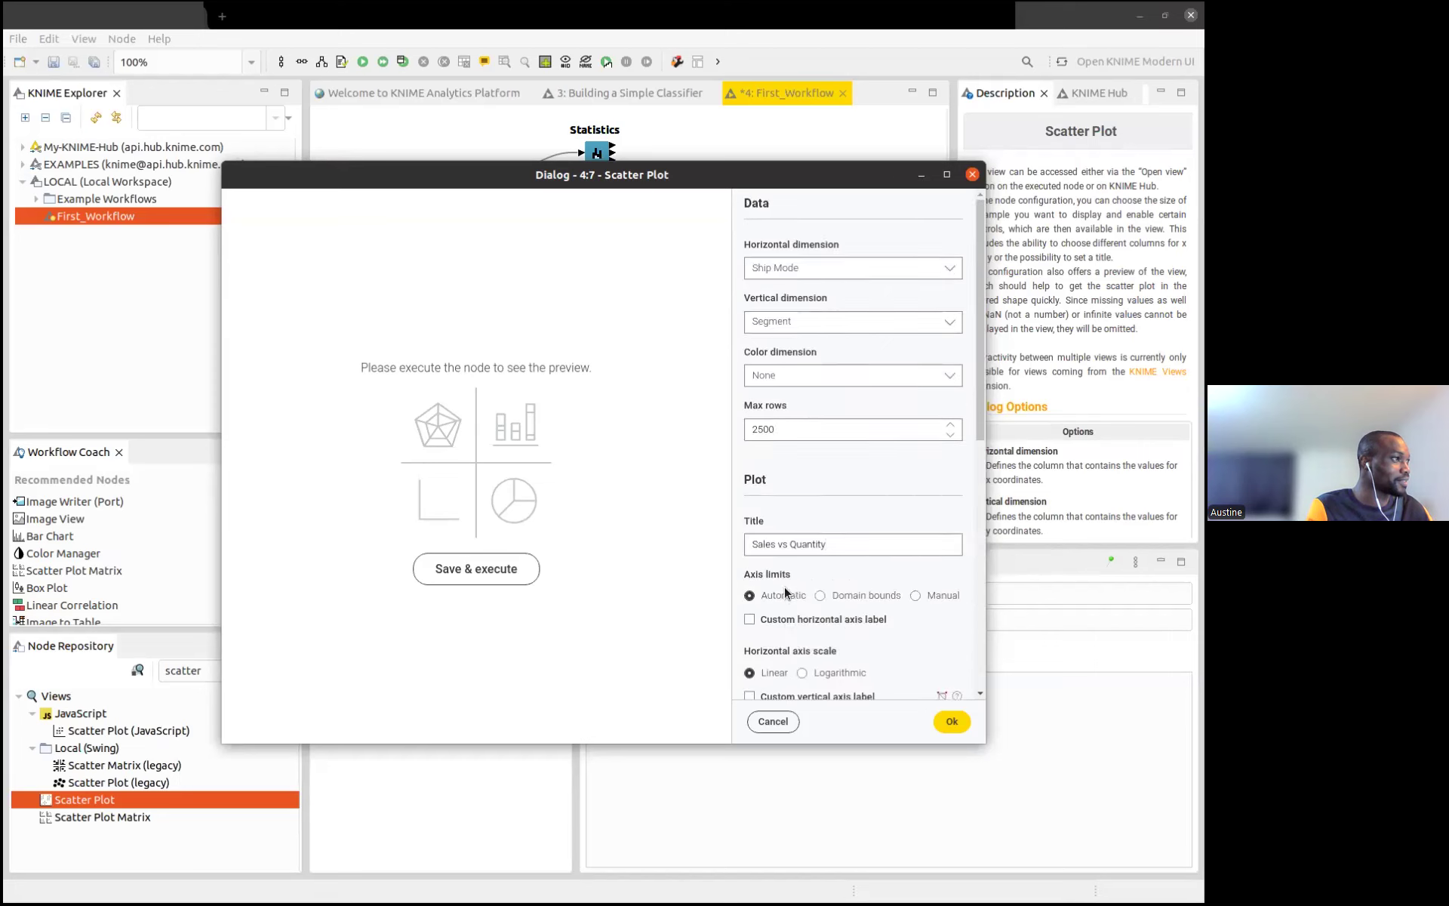
Enable image generation in the Scatter Plot node's configuration and apply the settings
scroll(794, 442, "down", 4)
scroll(794, 442, "down", 4)
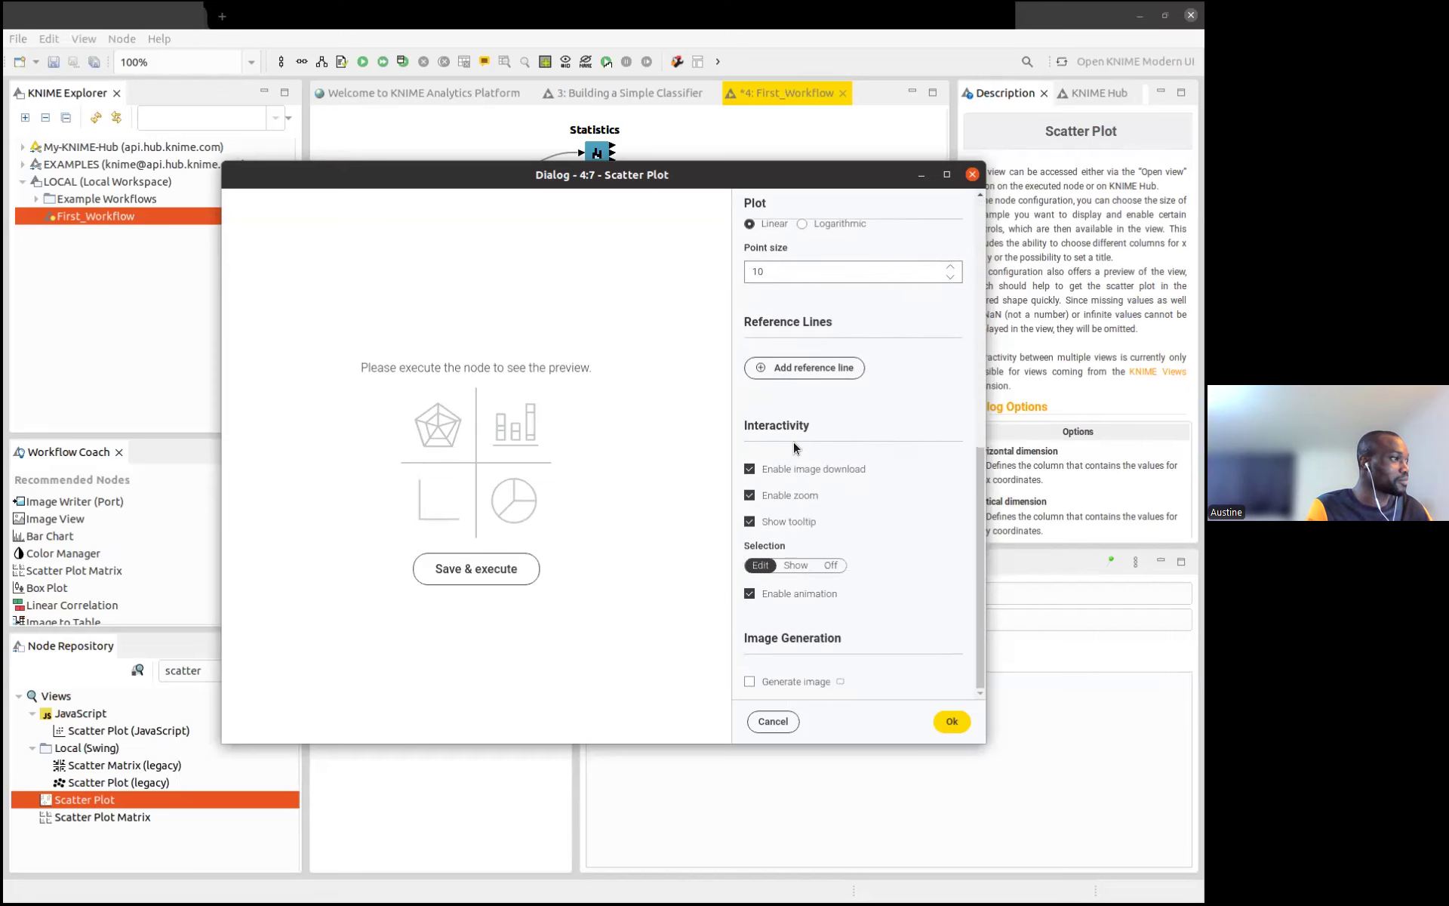
left_click(749, 684)
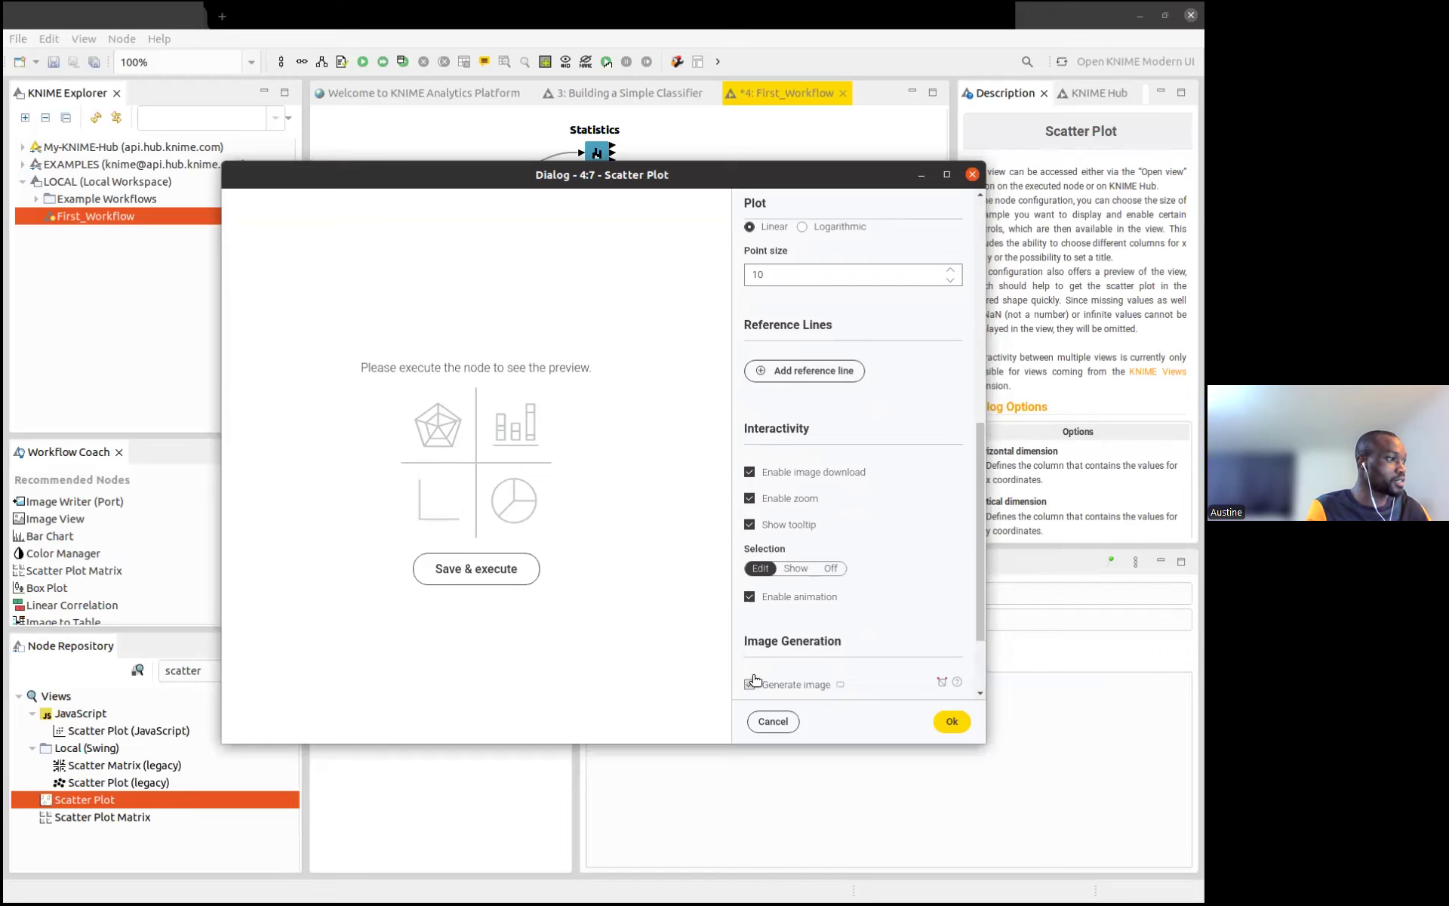
scroll(872, 455, "up", 10)
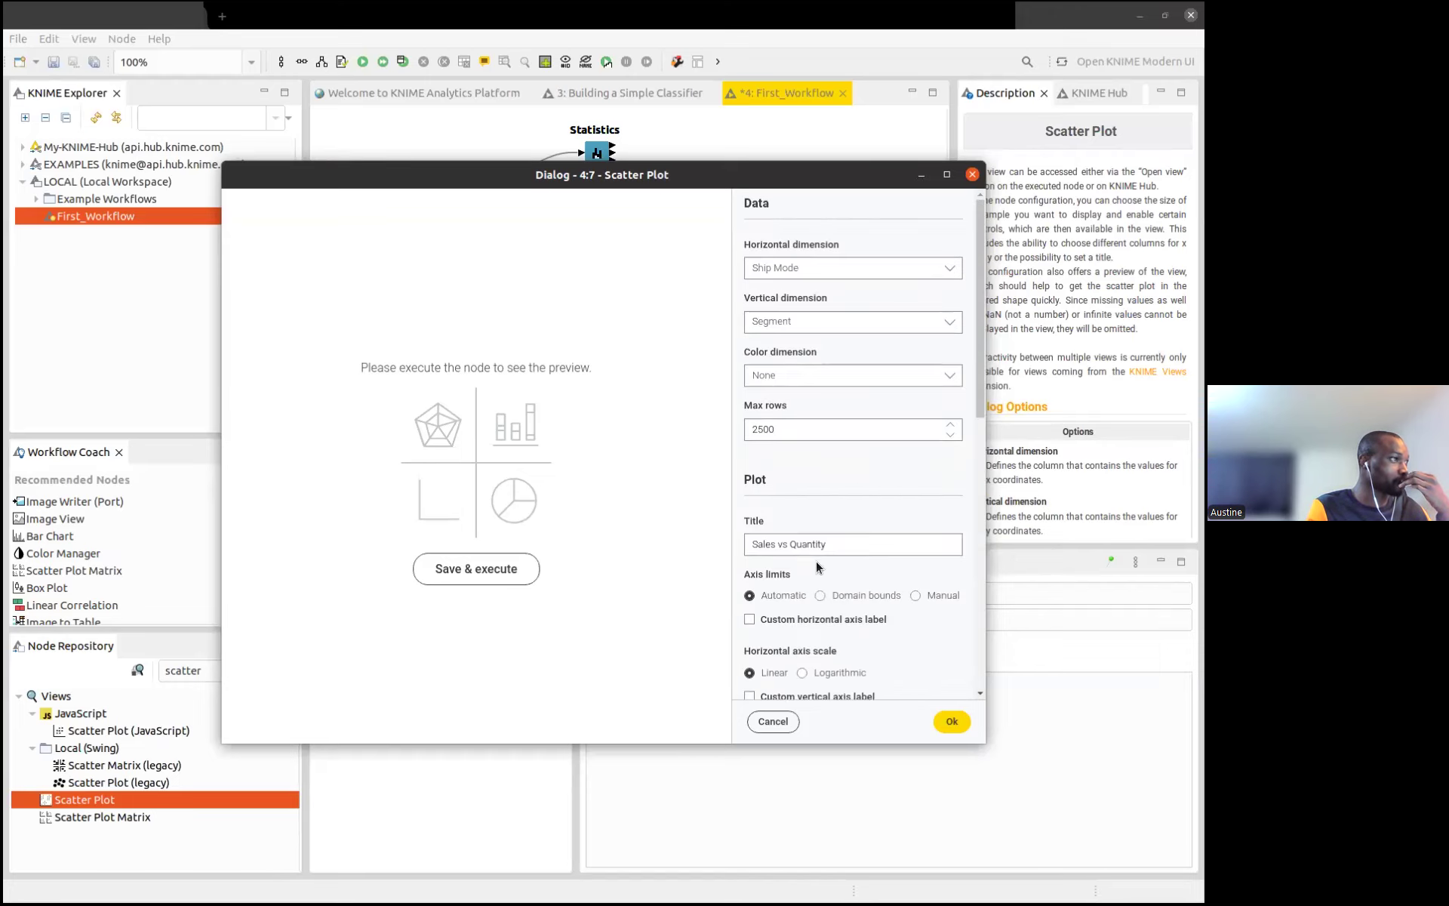
left_click(950, 721)
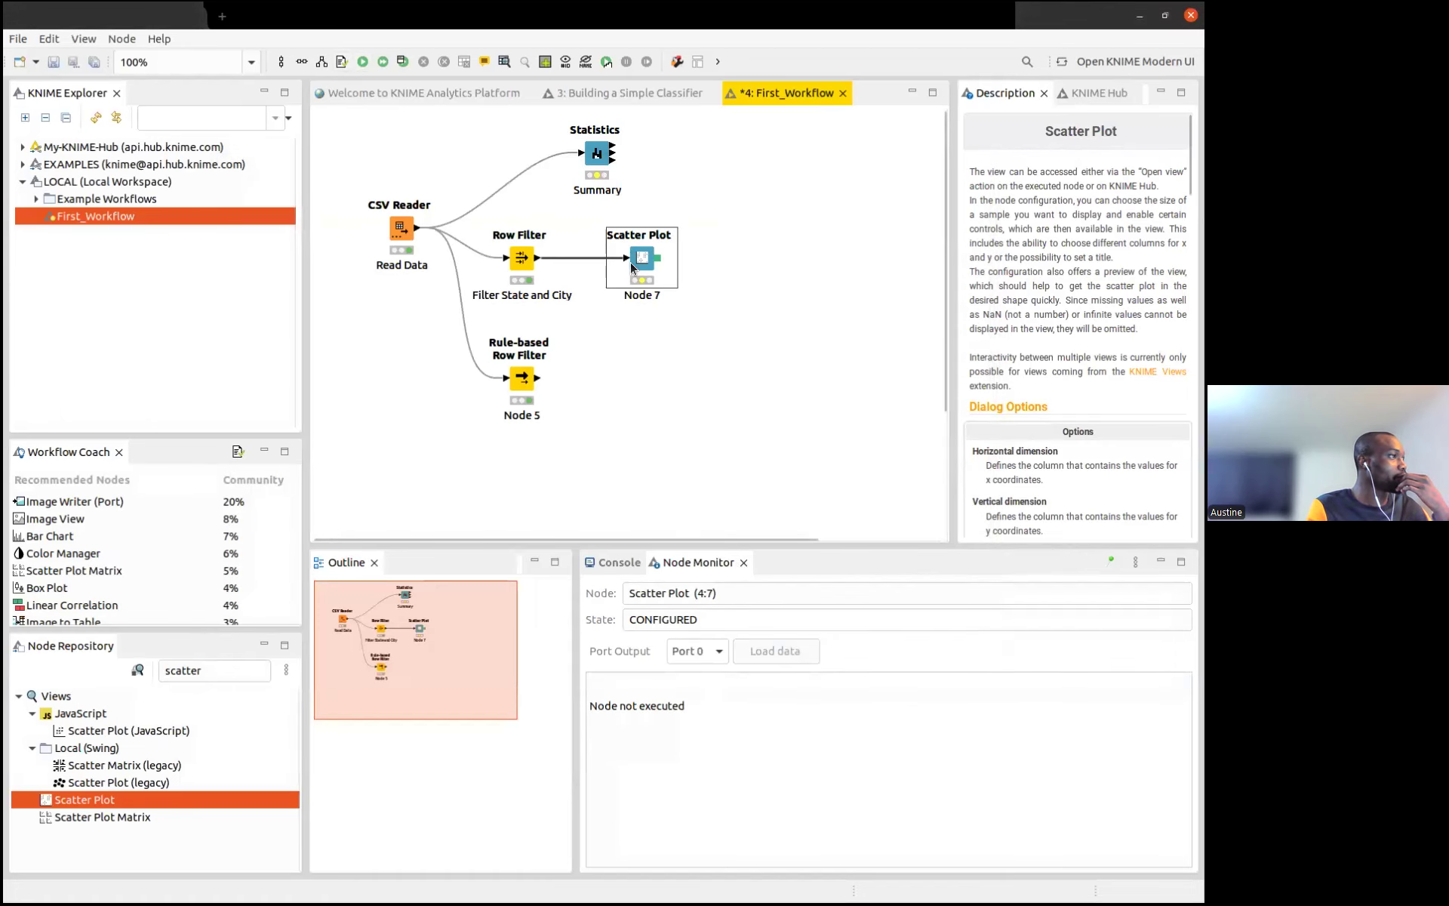
Execute the Scatter Plot node and view its output image
left_click(363, 61)
right_click(639, 259)
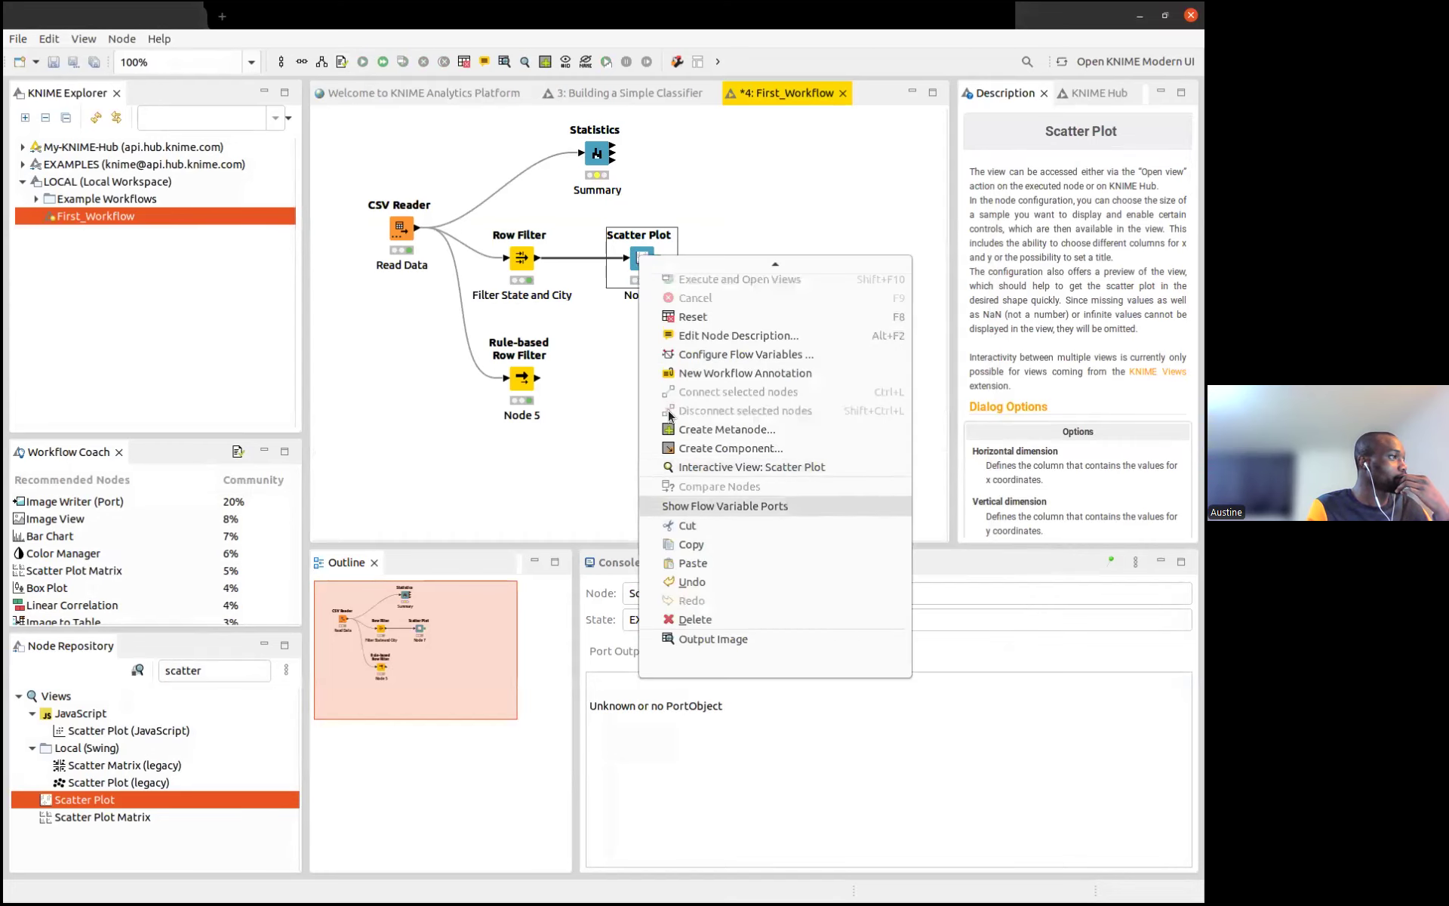
left_click(706, 639)
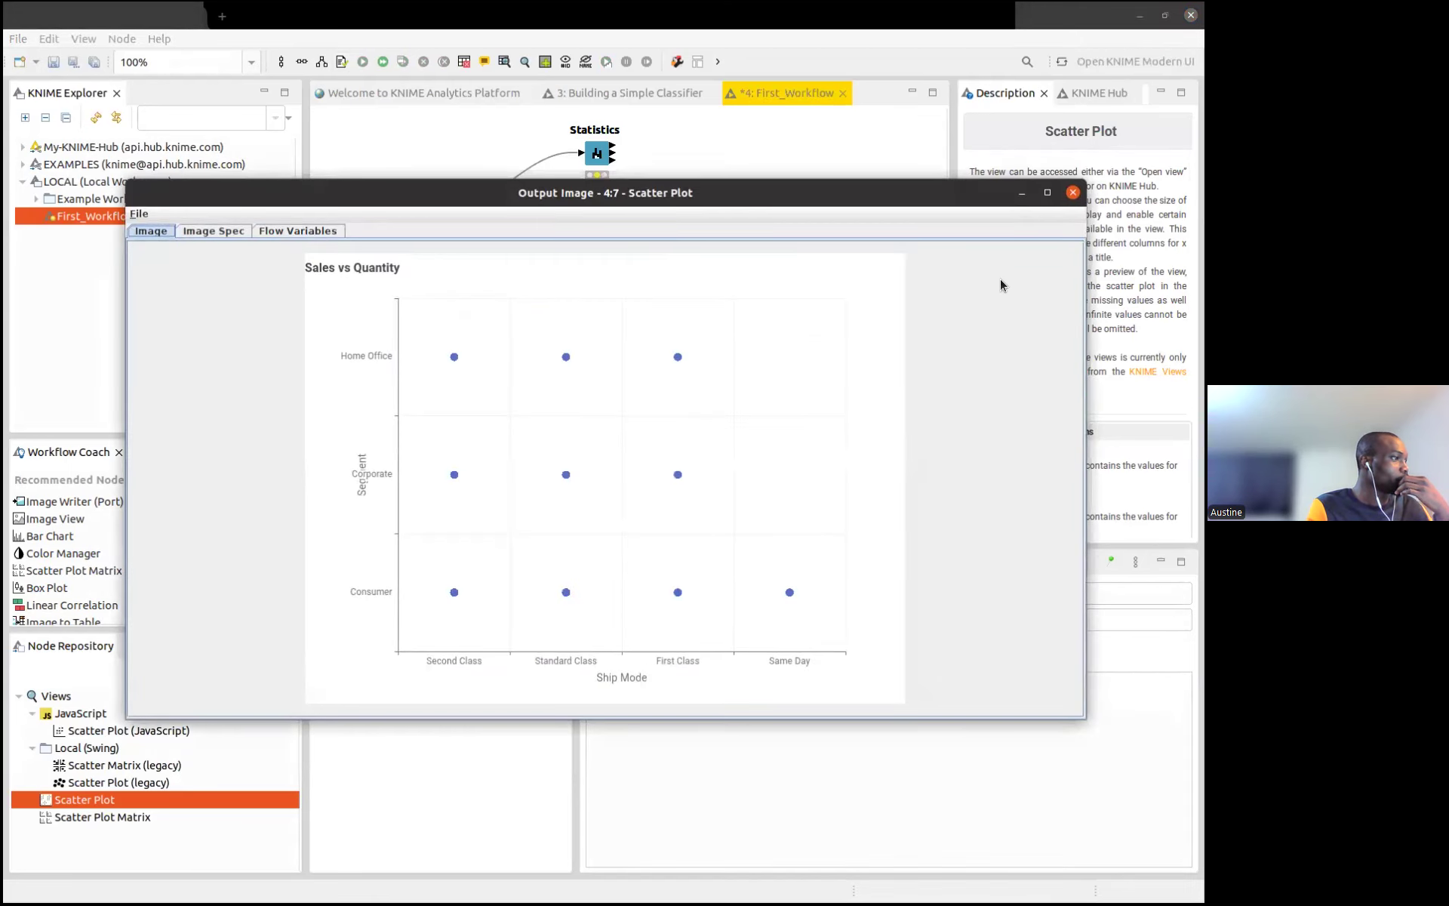
left_click(1073, 191)
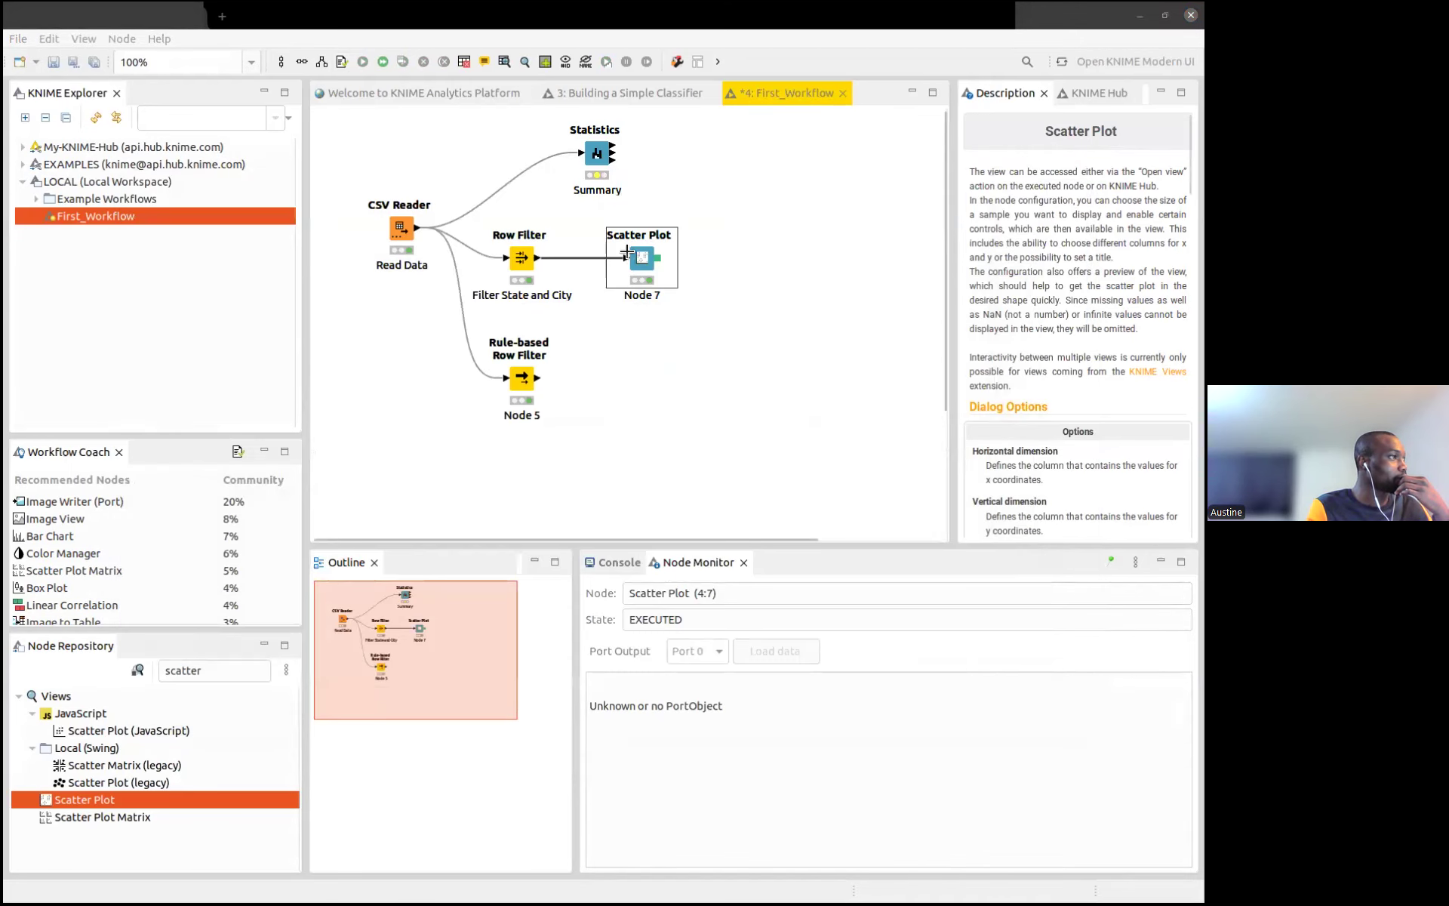
Configure the Scatter Plot node with Quantity as the horizontal dimension and Sales as the vertical dimension
double_click(639, 260)
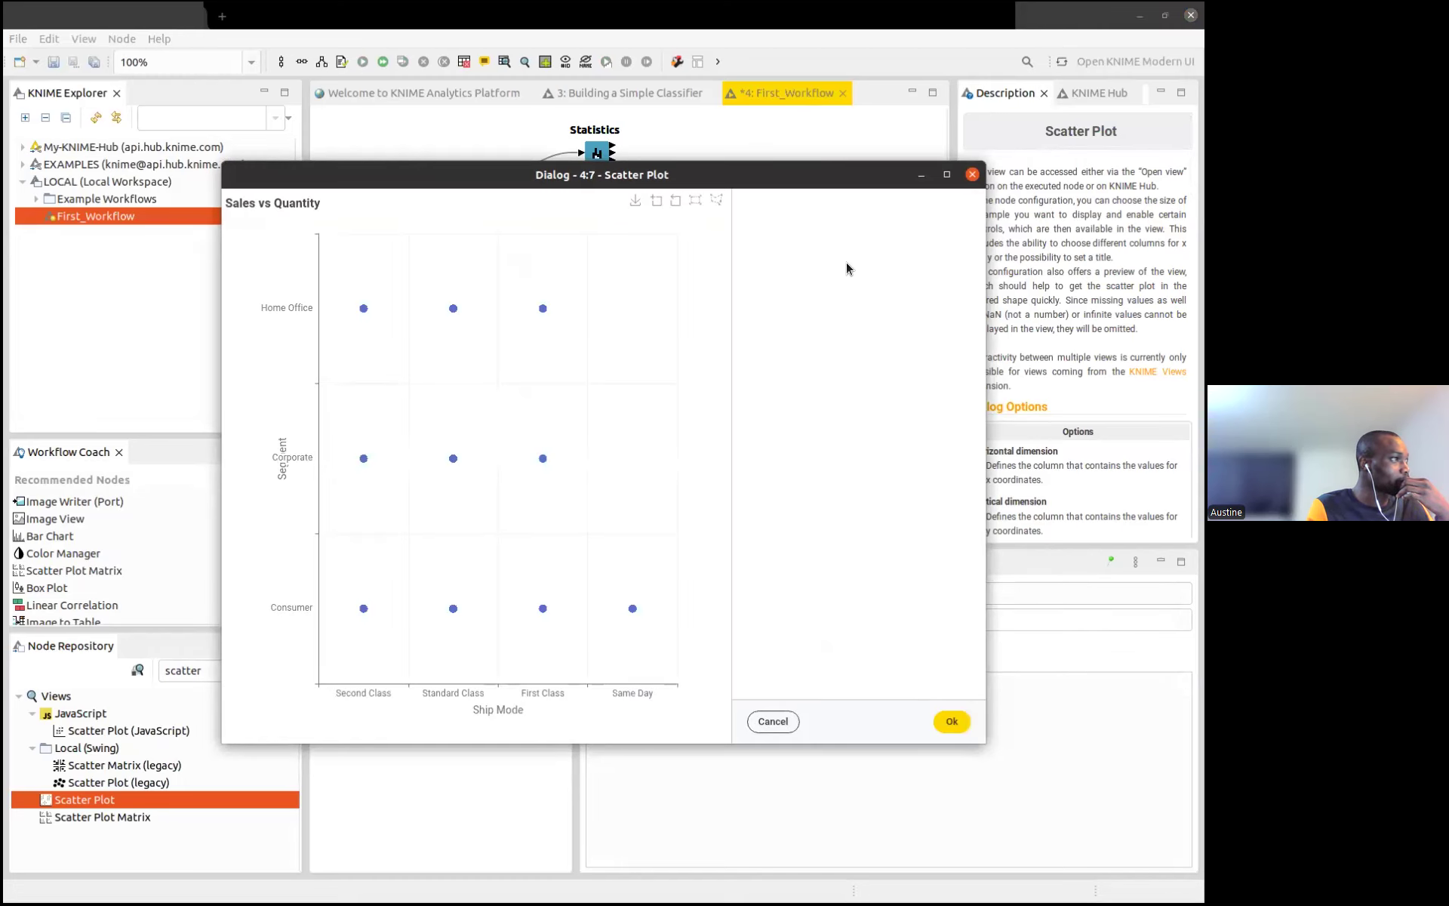
left_click(821, 270)
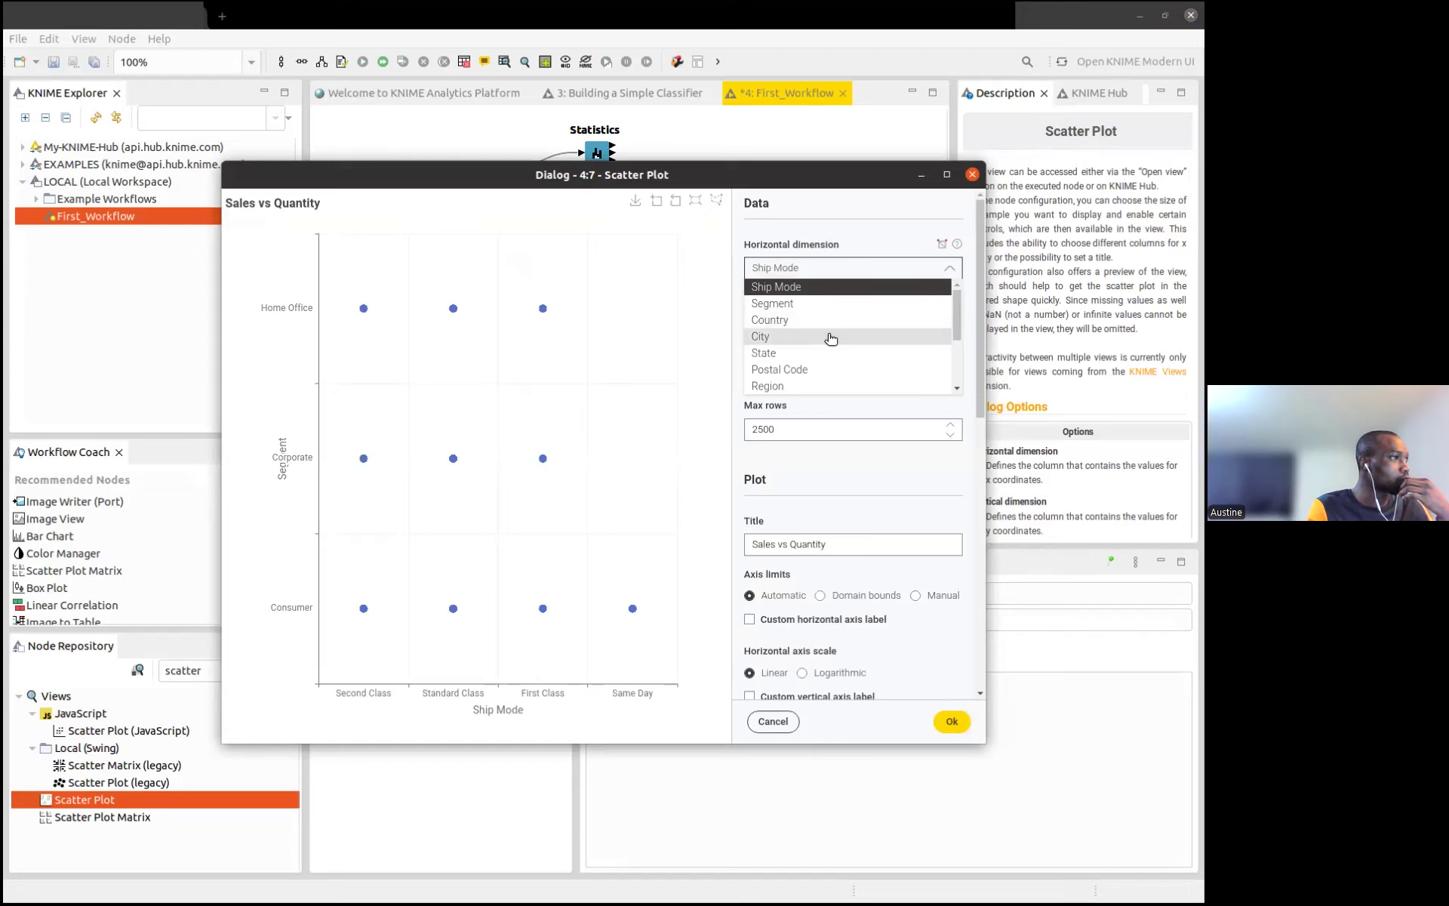
scroll(830, 338, "down", 2)
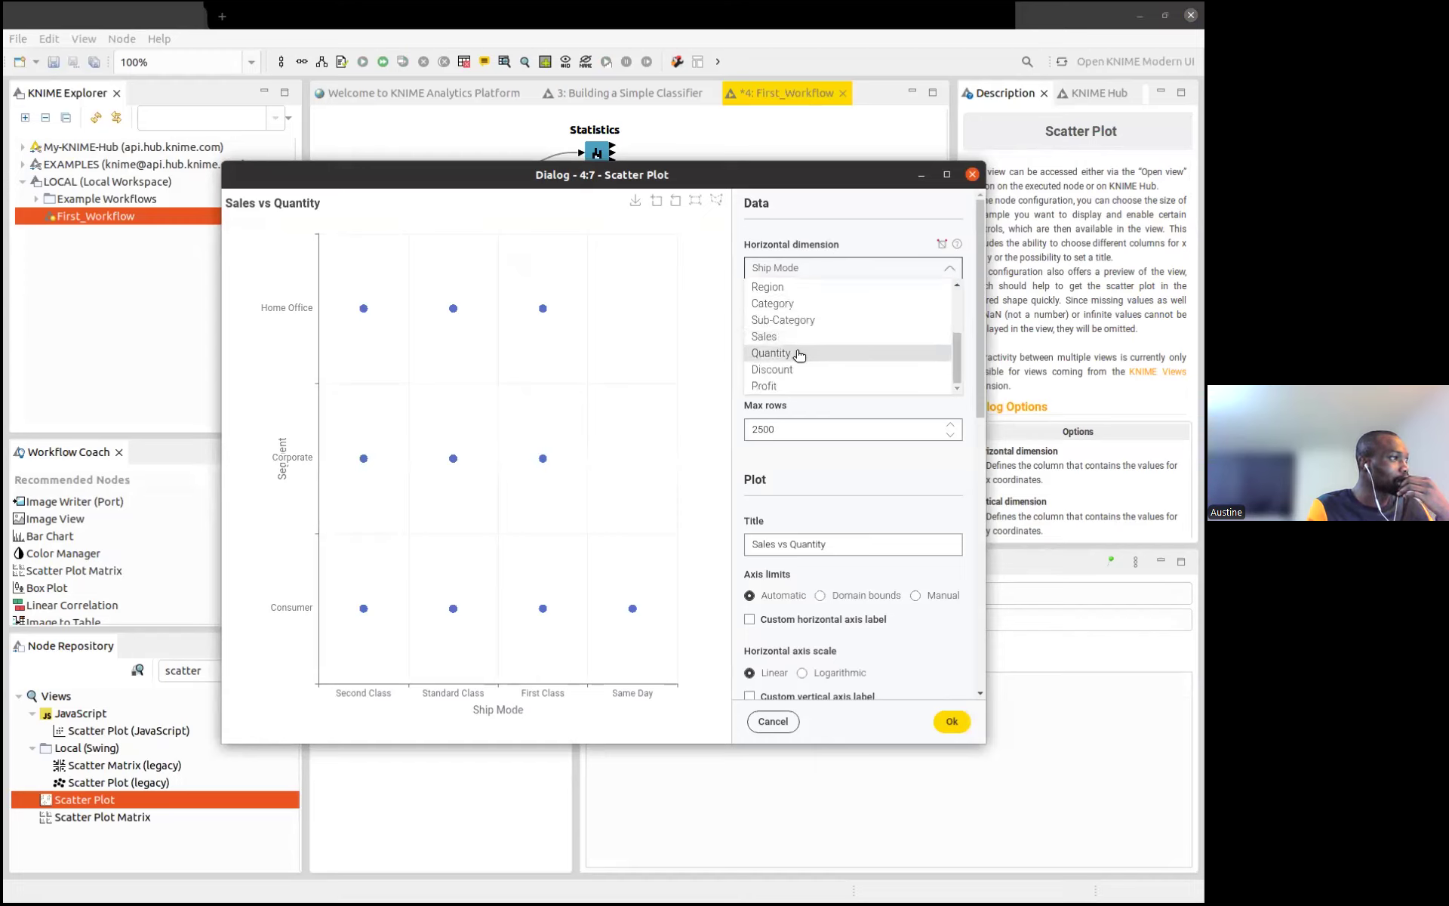
left_click(798, 355)
left_click(830, 322)
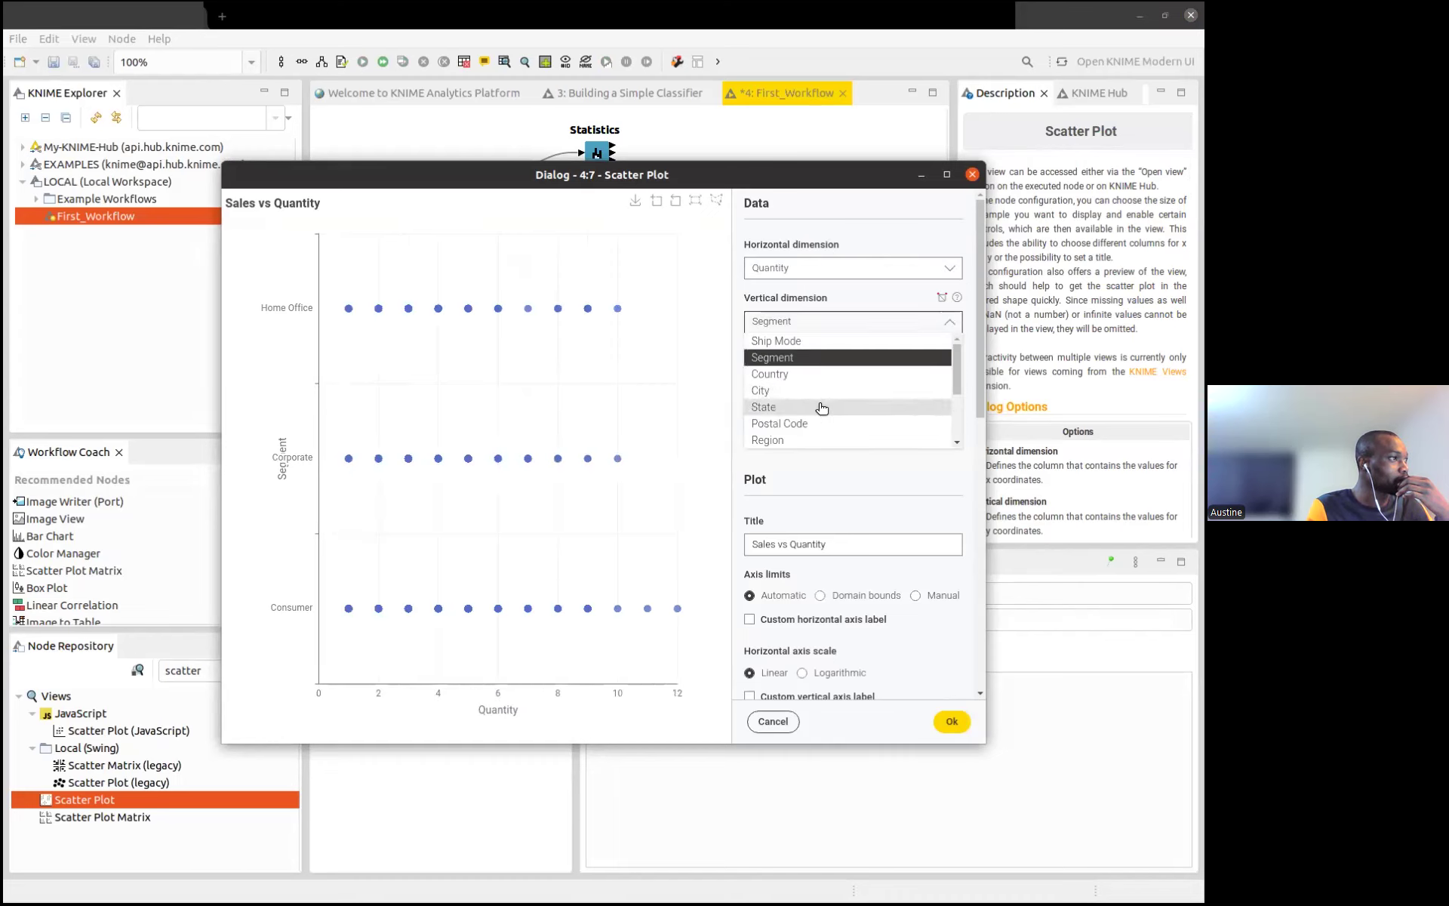
scroll(819, 404, "down", 2)
left_click(789, 390)
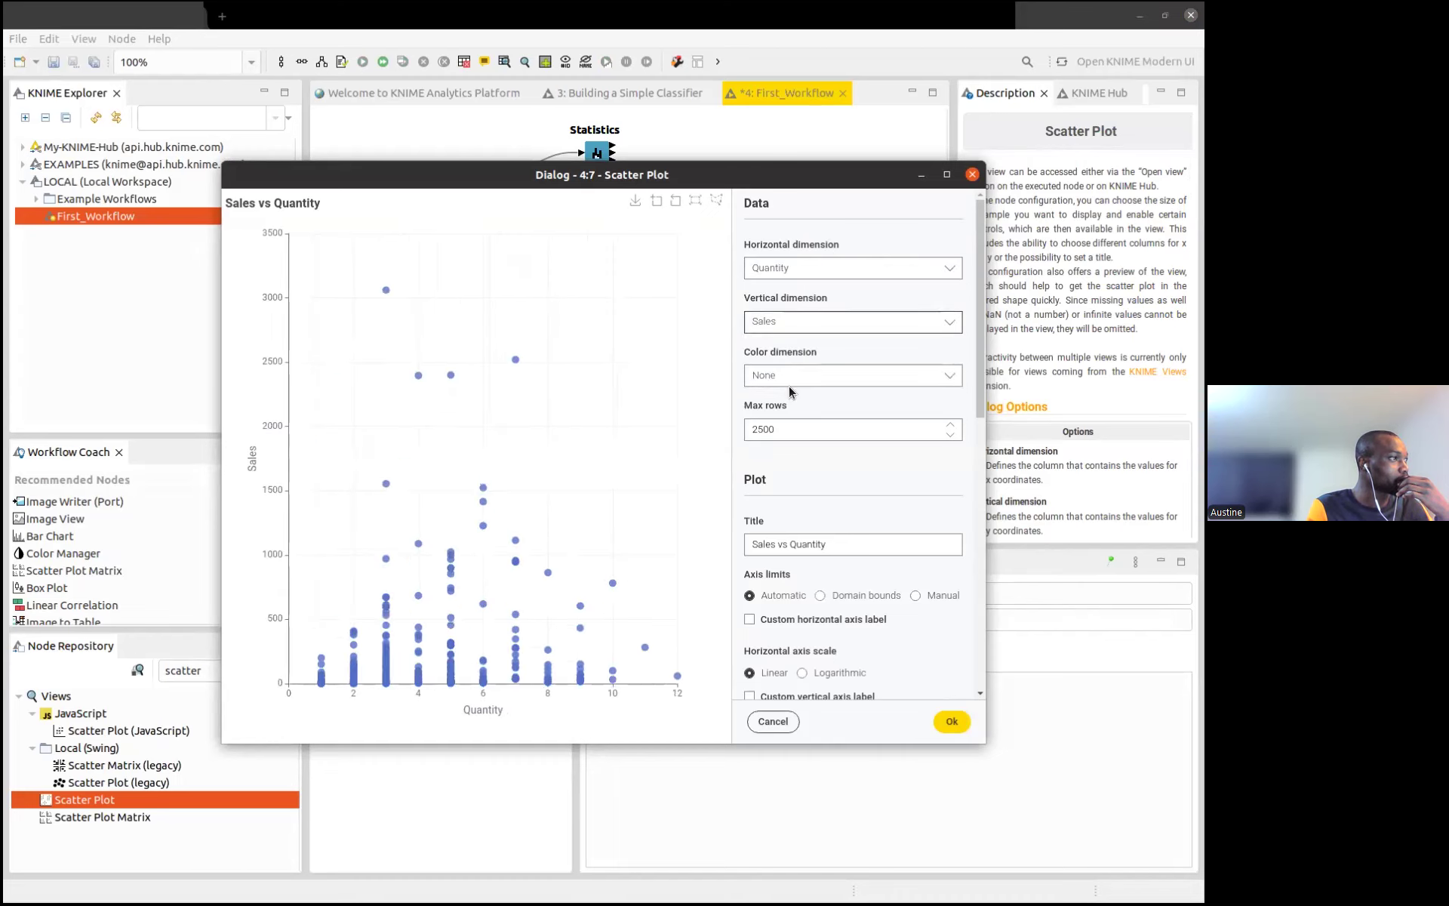
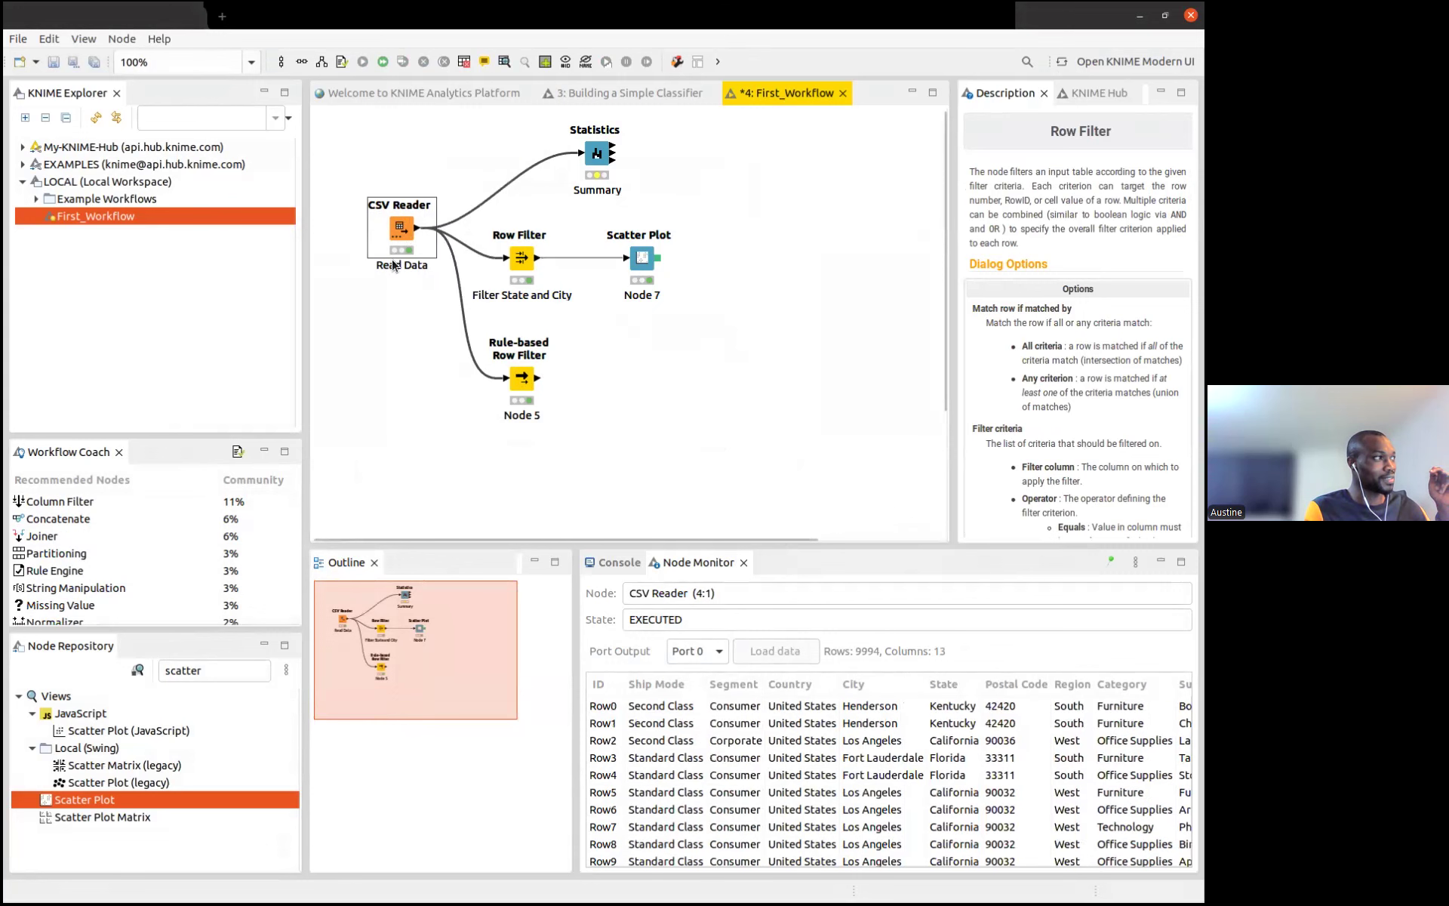
Move the CSV Reader node down so it lines up with the Row Filter
left_click_drag(386, 263, 387, 262)
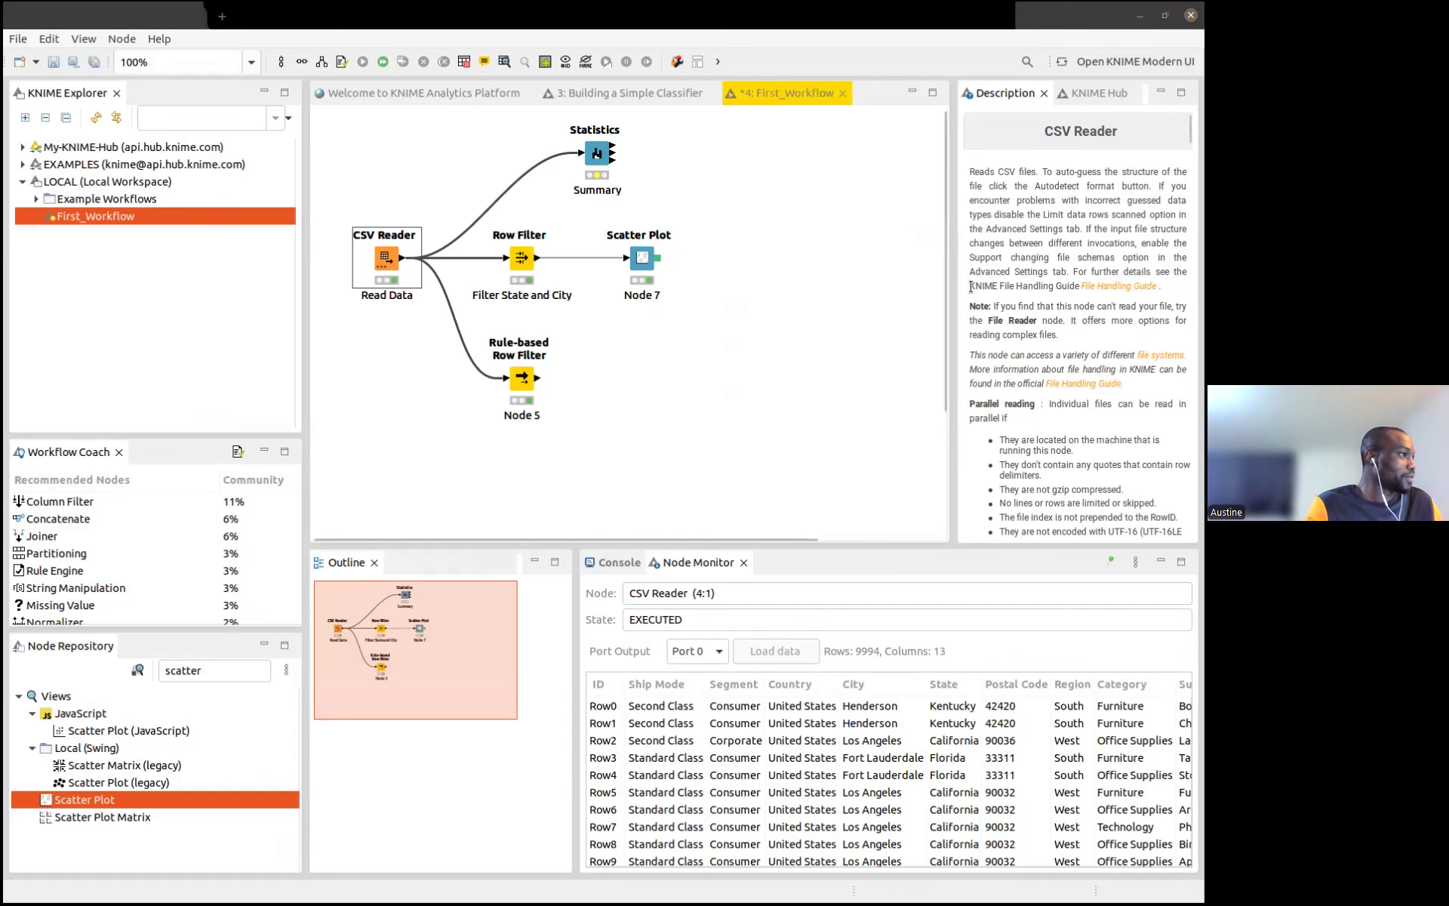
Switch to the text editor to review the Day 1 course outline, keep the document open and minimise it
key("alt+Tab")
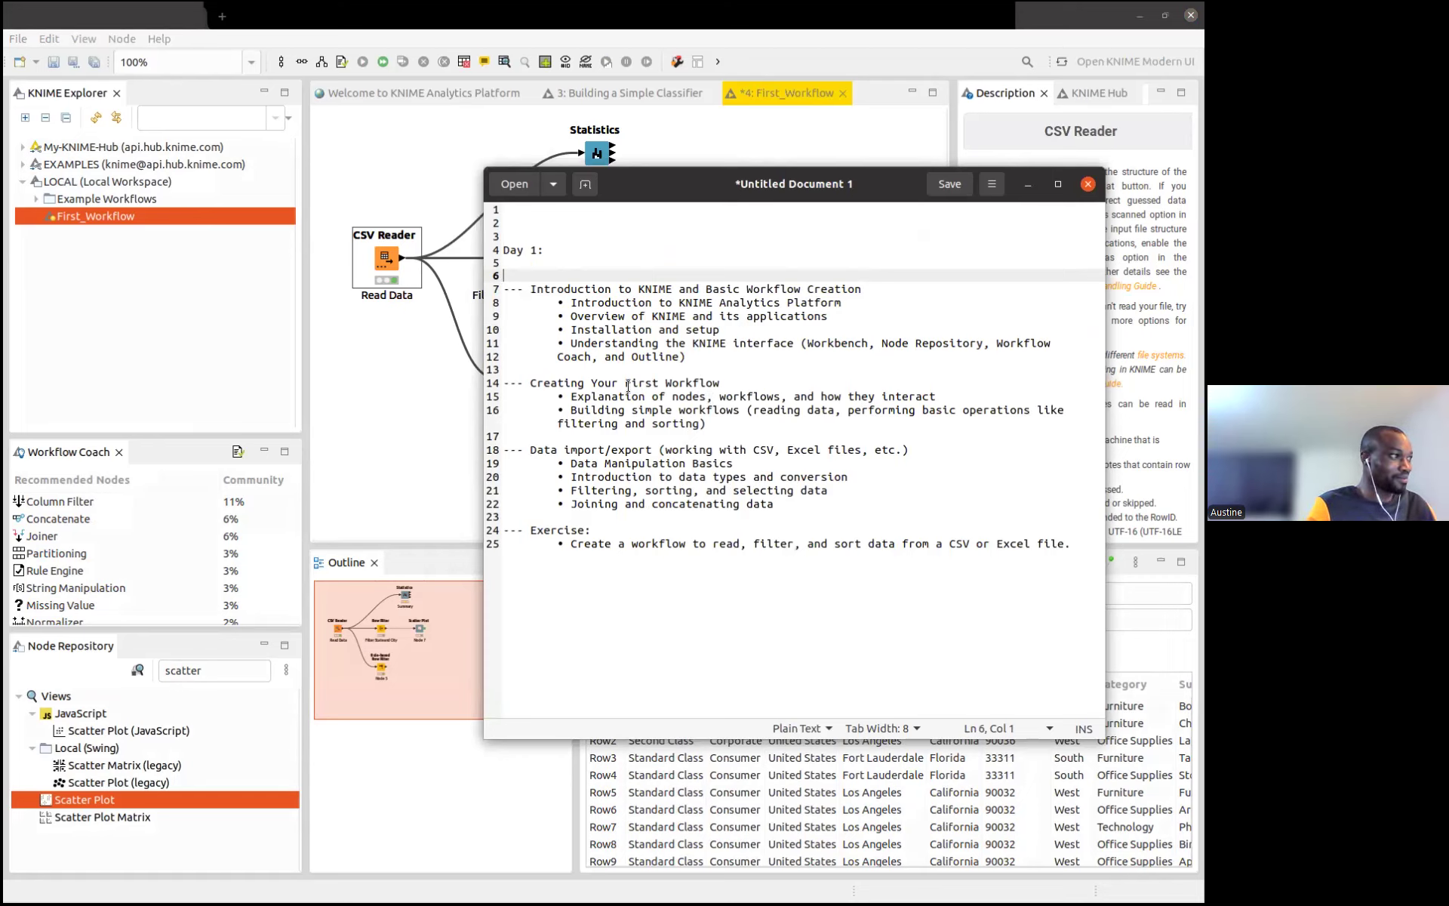
left_click(1086, 183)
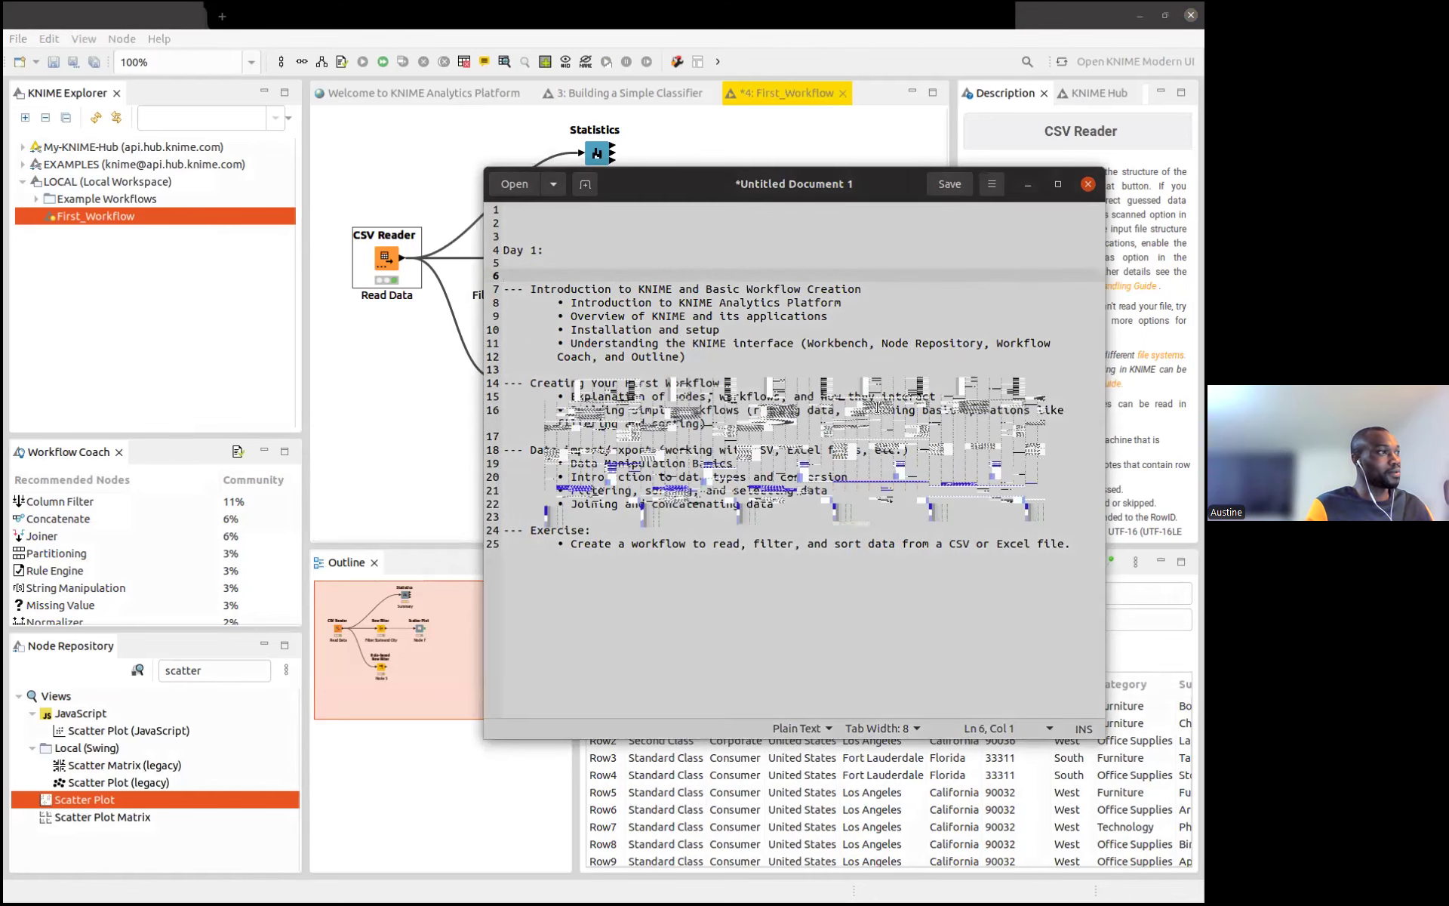
key("Escape")
left_click(1030, 185)
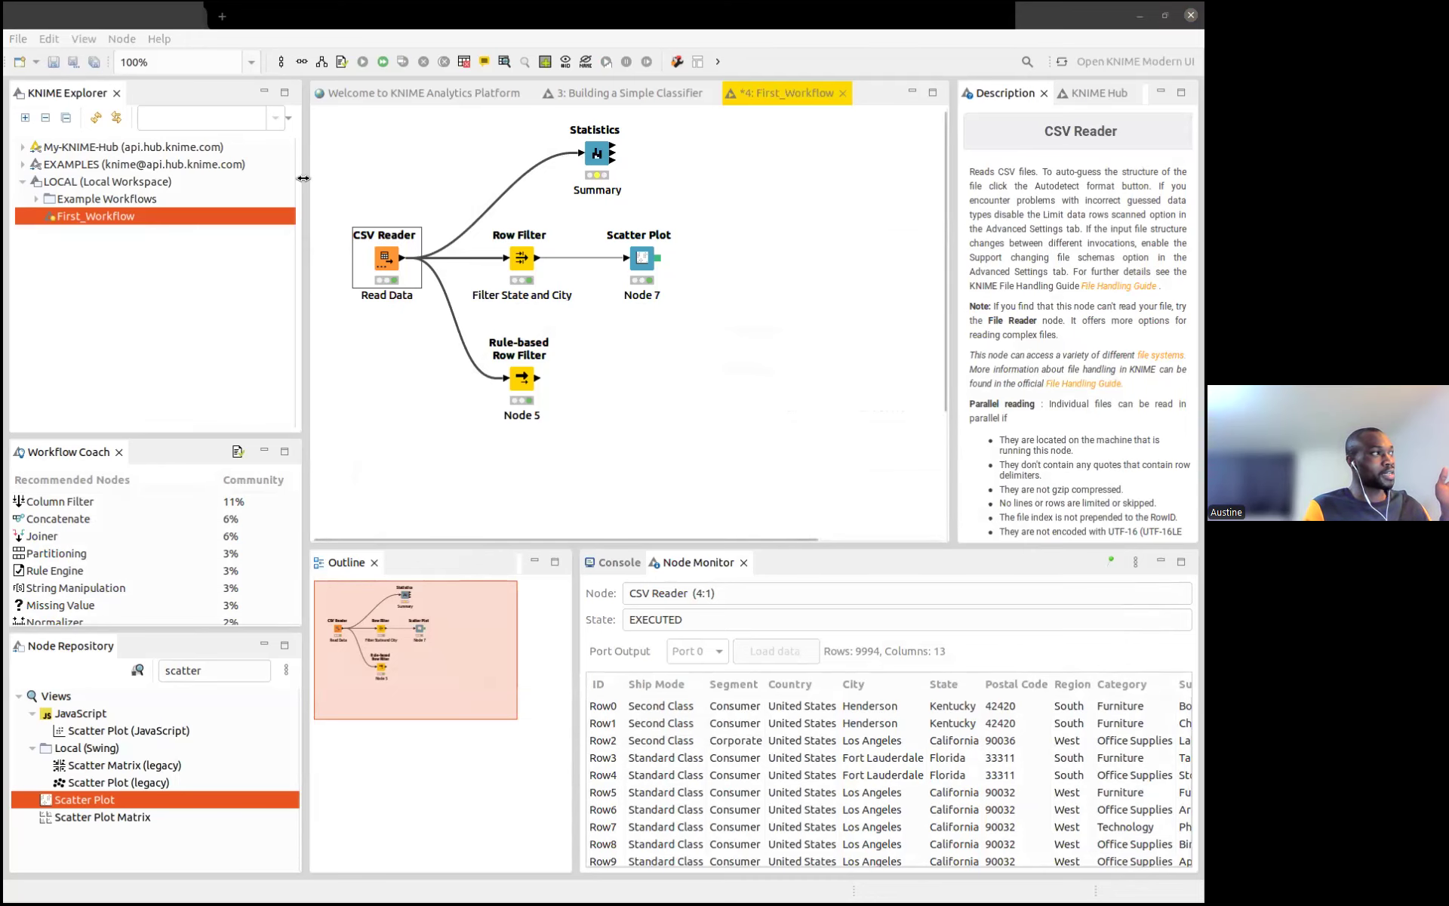
Narrow the KNIME Explorer column to widen the workflow canvas, and deselect the CSV Reader node
left_click_drag(303, 179, 234, 170)
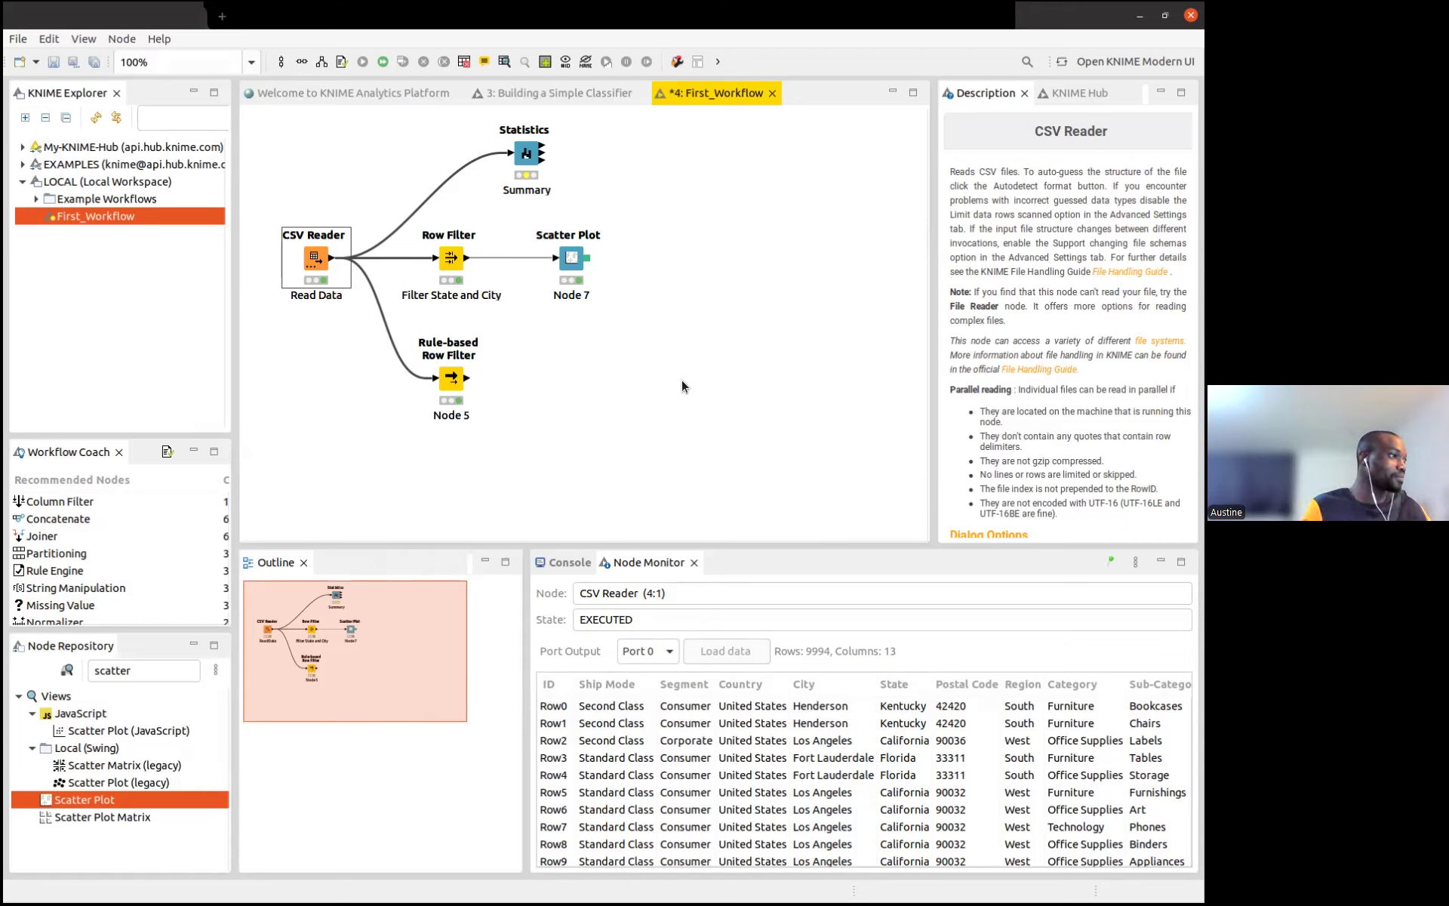
left_click(601, 381)
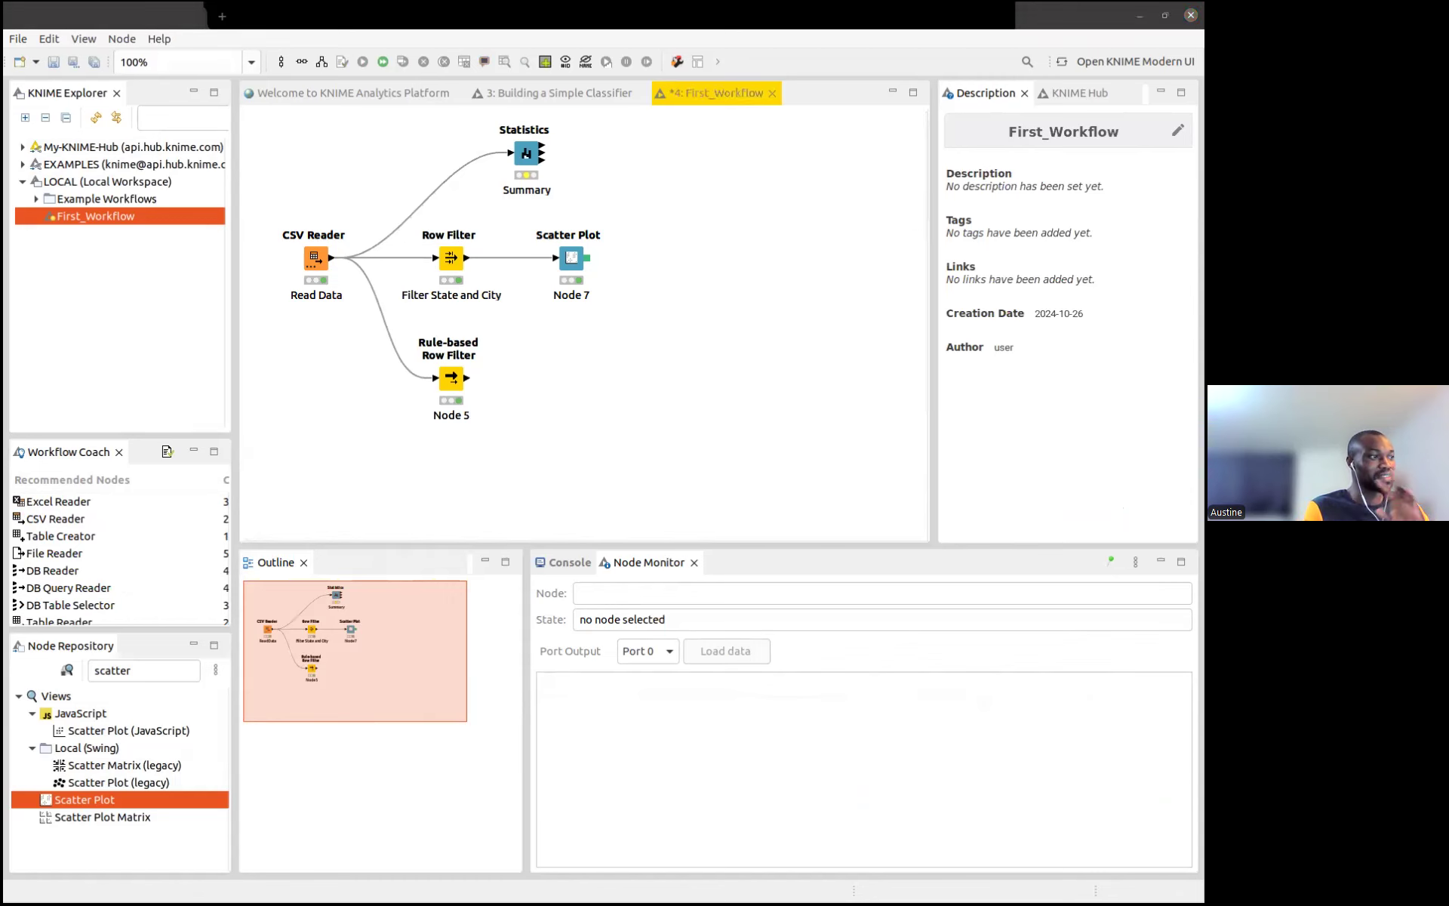
Consult the Day 1 outline in the text editor, and add the Sorter node from the repository beside the Rule-based Row Filter
key("alt+Tab")
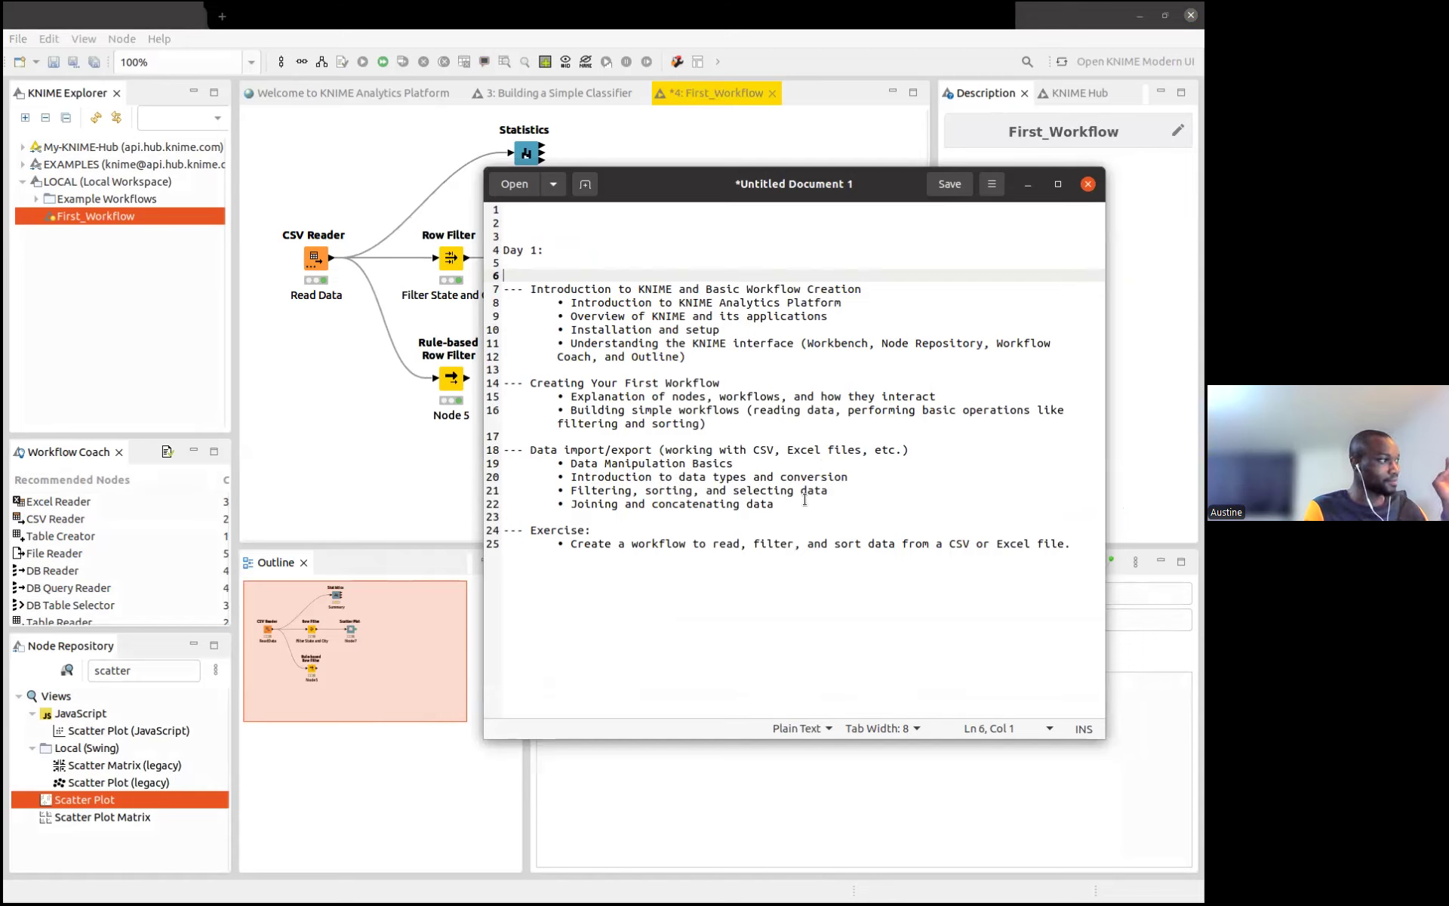
left_click(1026, 185)
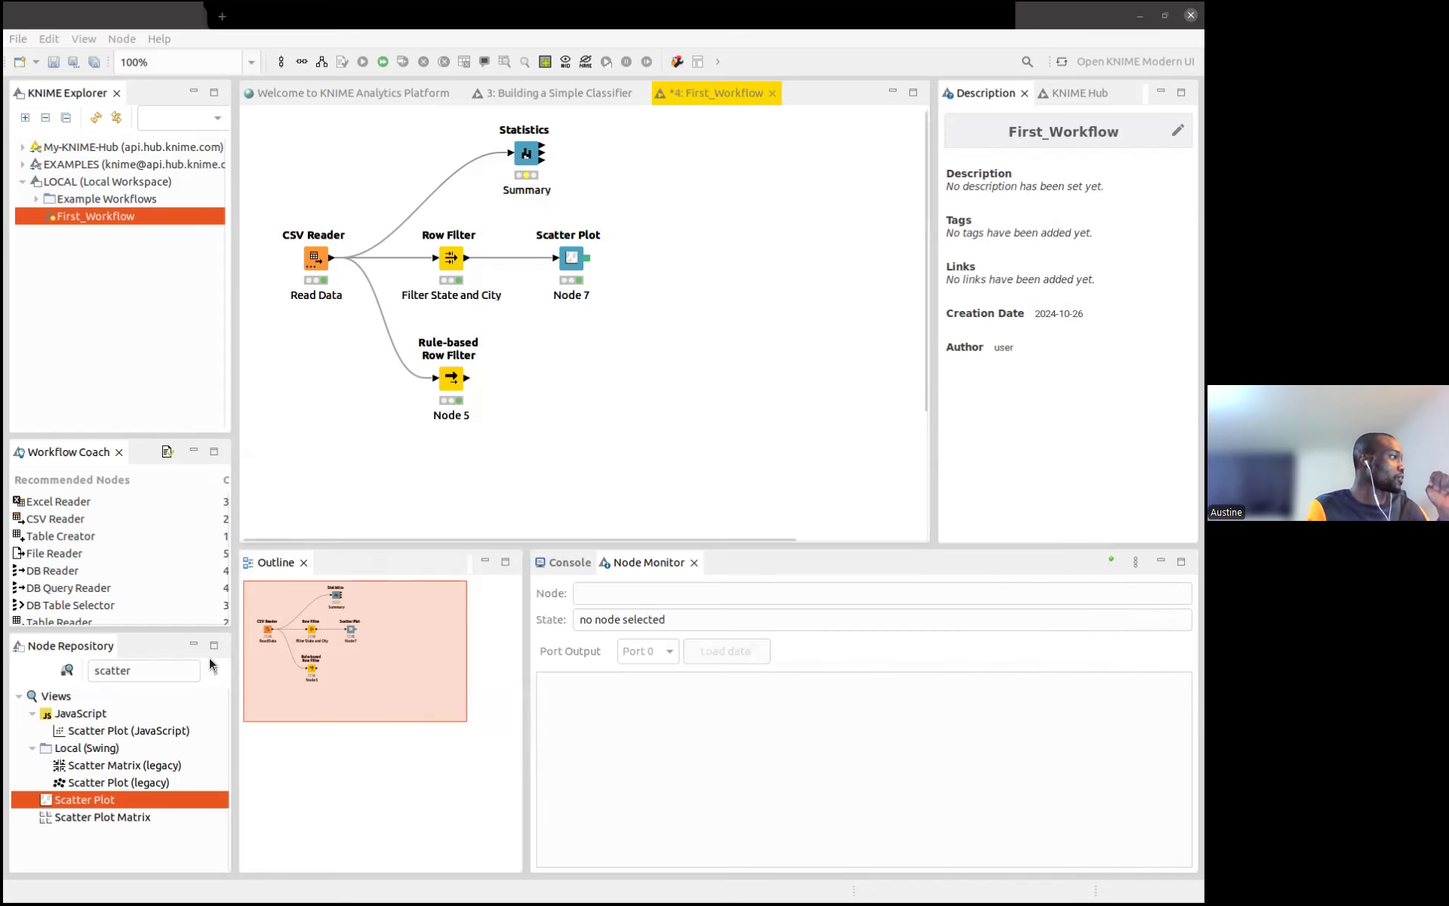
left_click(81, 674)
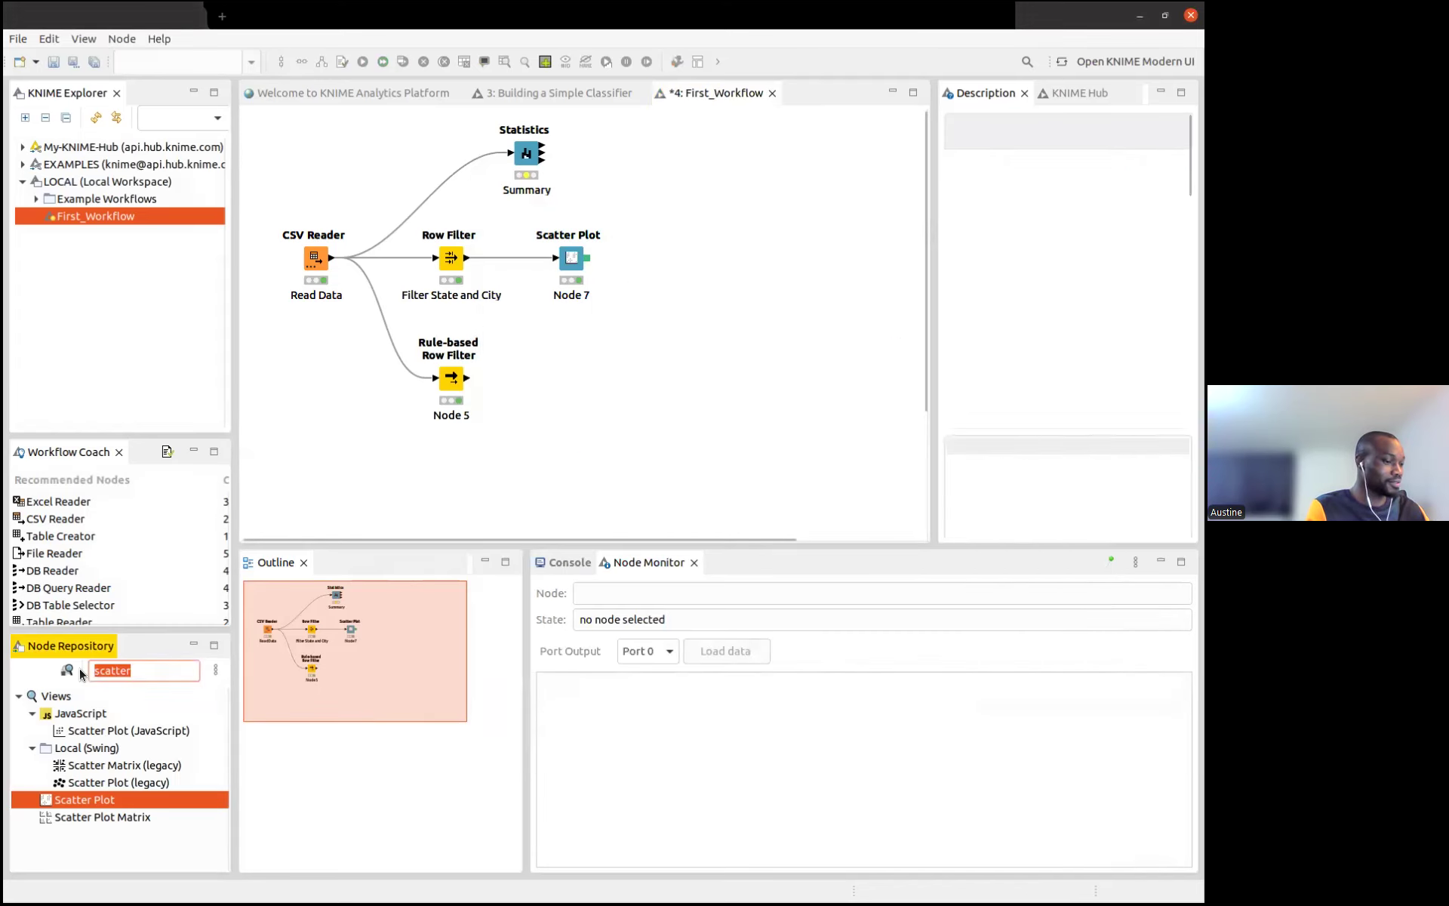
type("sort")
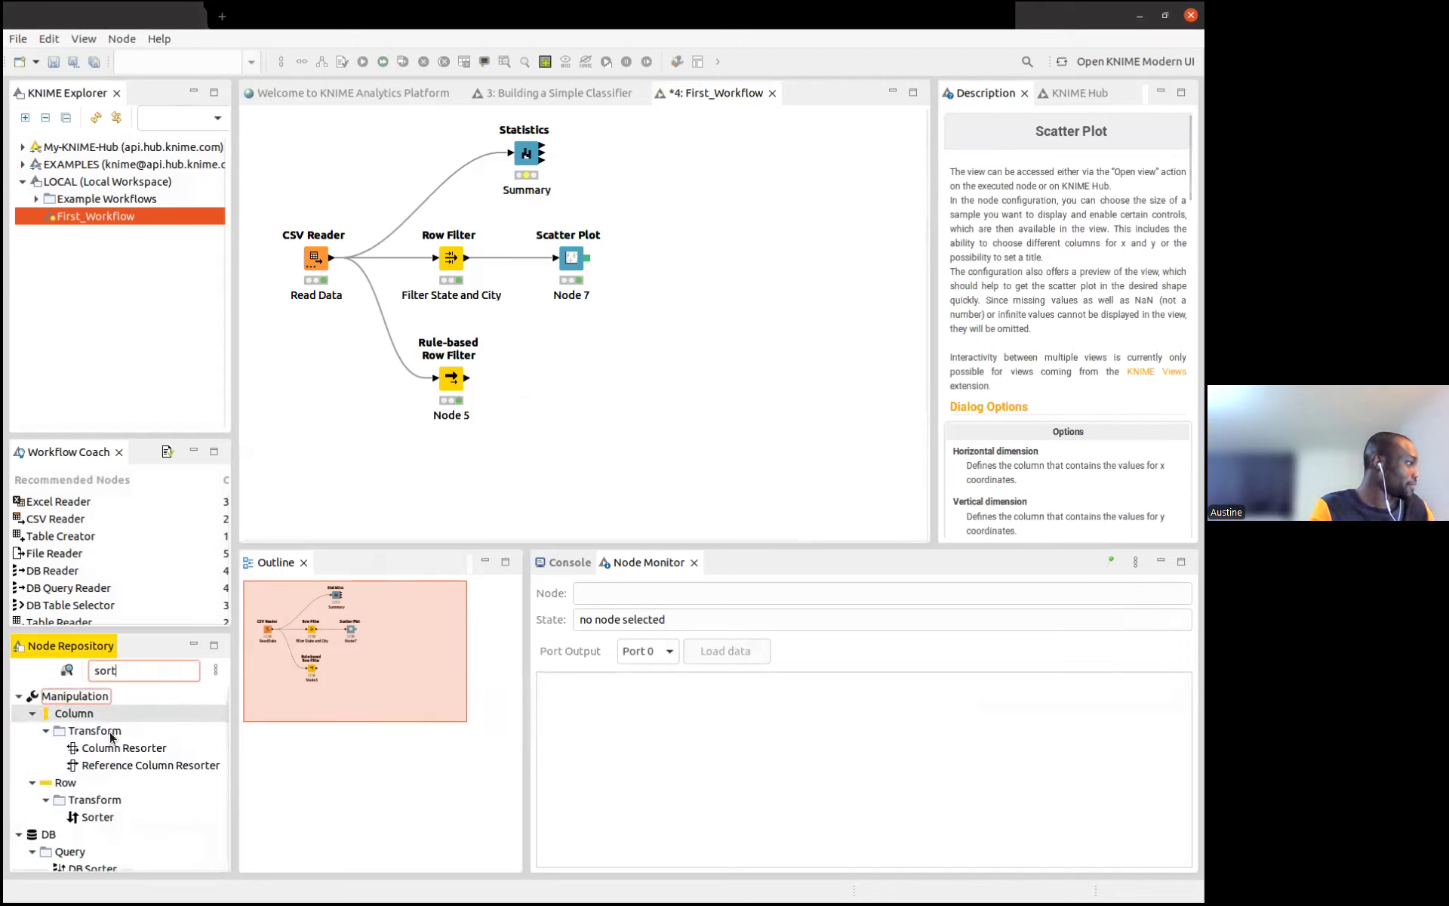
left_click(96, 817)
left_click_drag(96, 818, 568, 363)
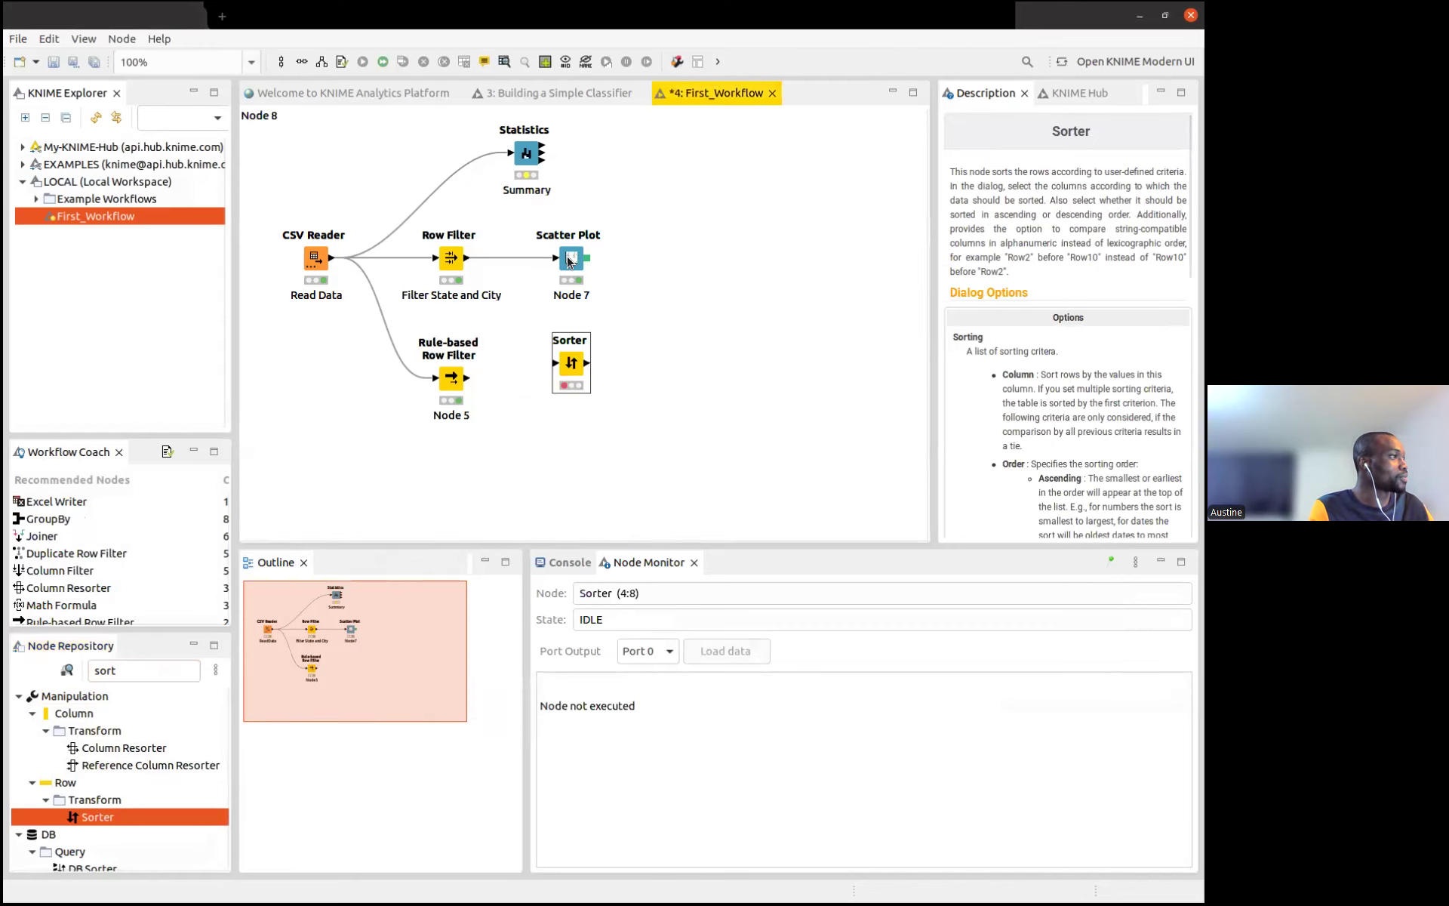
Rearrange the nodes with Statistics above the Row Filter, Scatter Plot raised beside it, and Sorter directly below the Scatter Plot
left_click_drag(568, 257, 603, 197)
left_click_drag(528, 156, 444, 155)
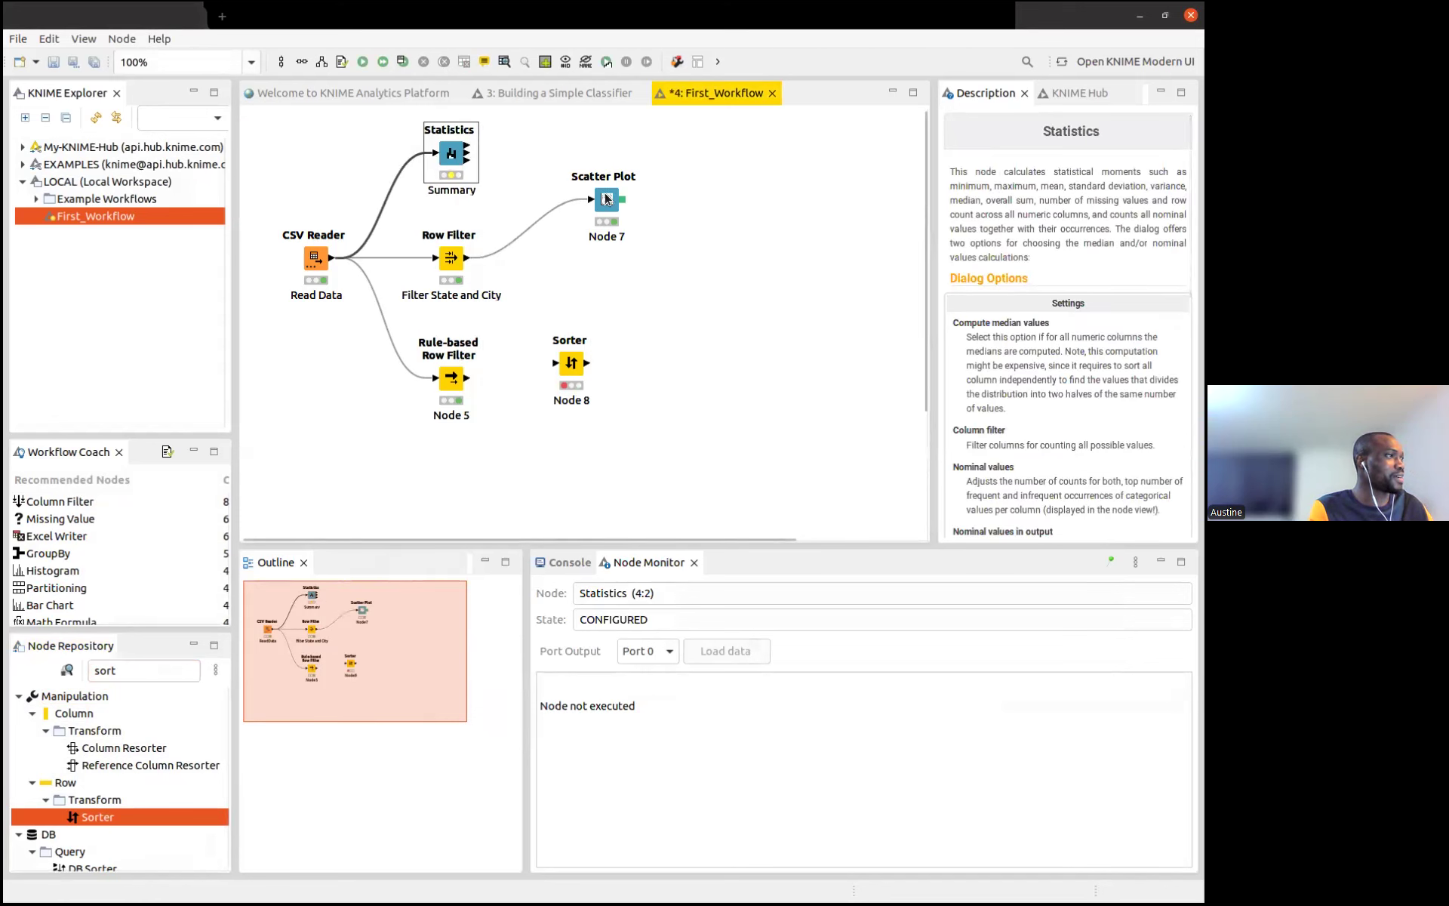
left_click_drag(604, 198, 582, 181)
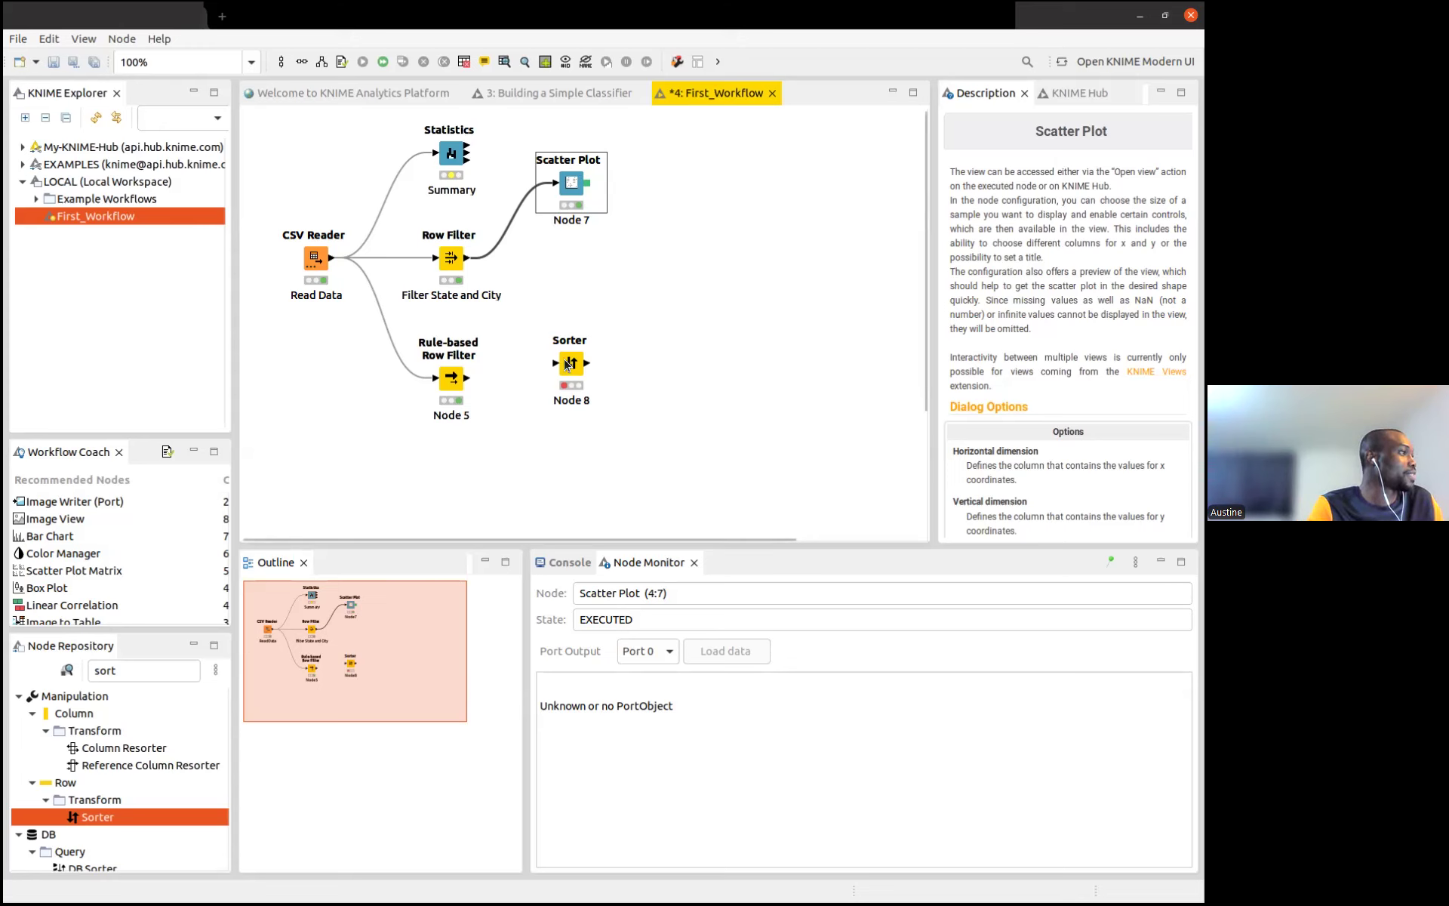
left_click_drag(567, 365, 568, 290)
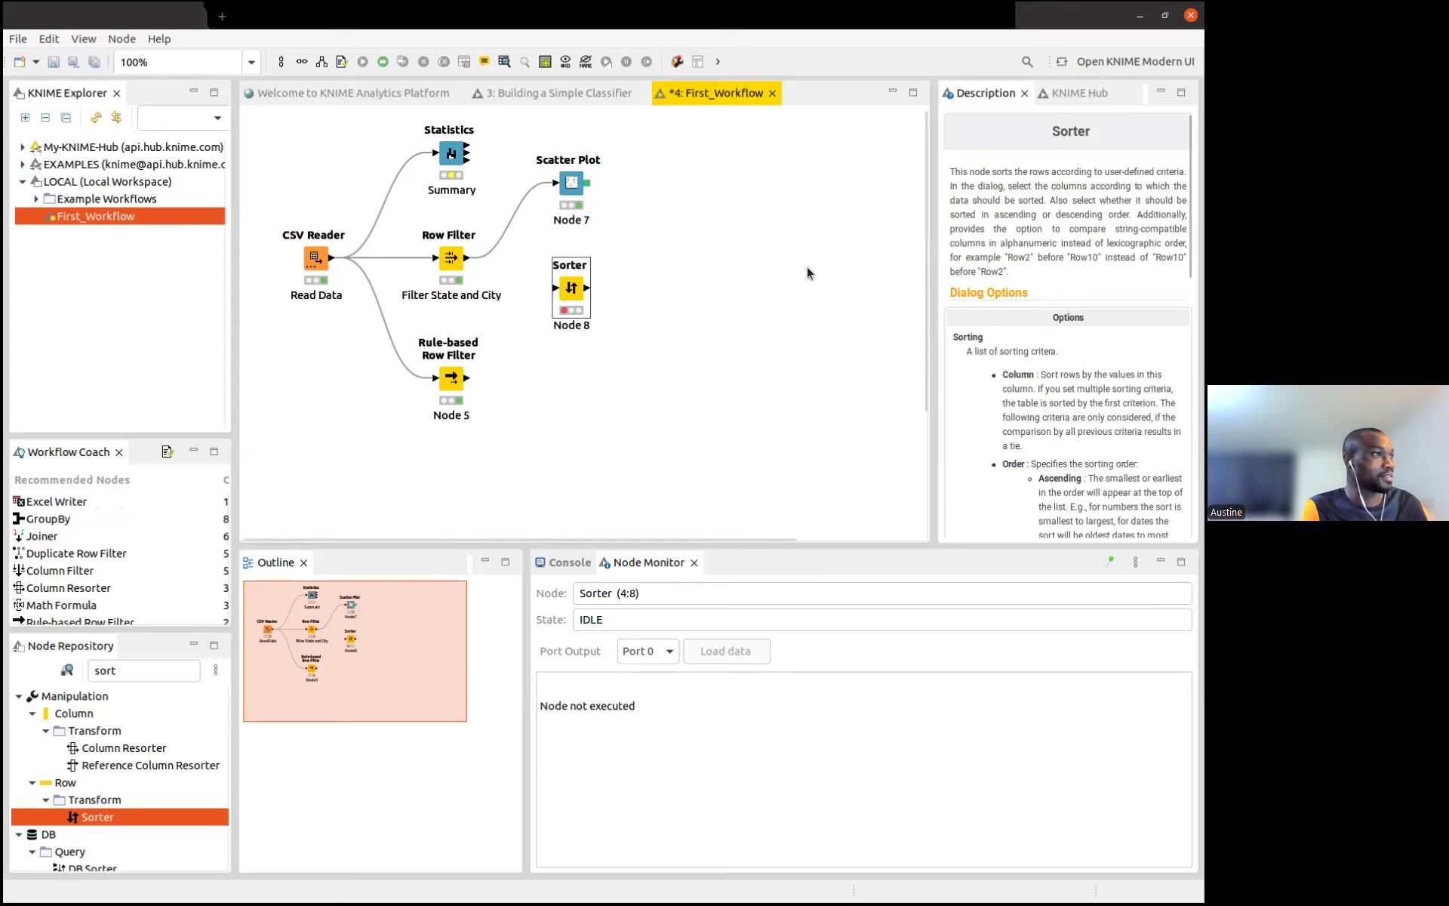
Connect the Row Filter's output to the Sorter and configure it to sort by Profit in descending order
left_click_drag(466, 257, 562, 290)
double_click(568, 291)
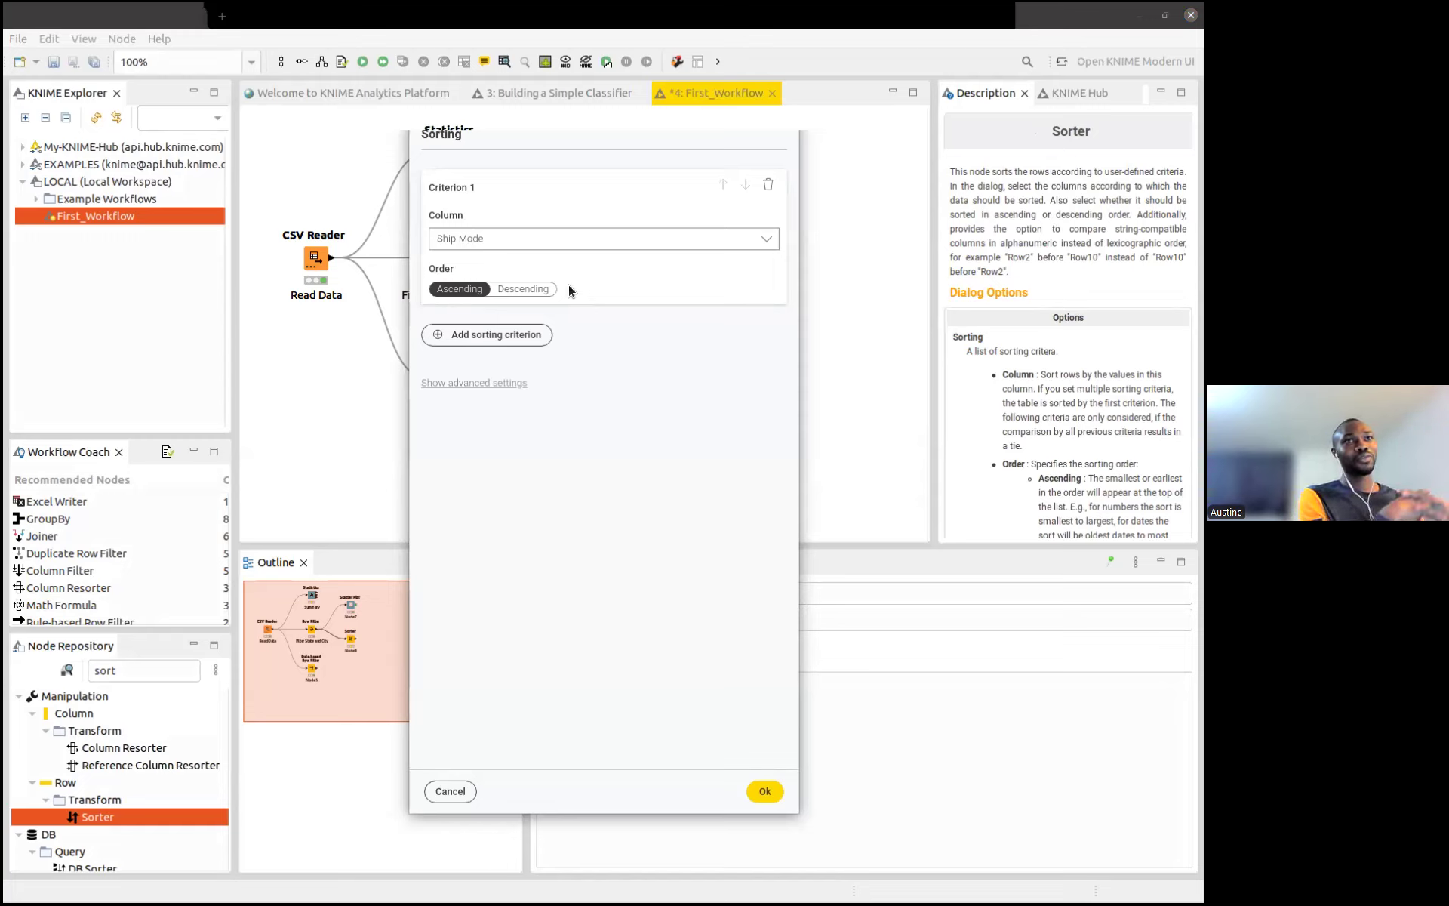
left_click(559, 241)
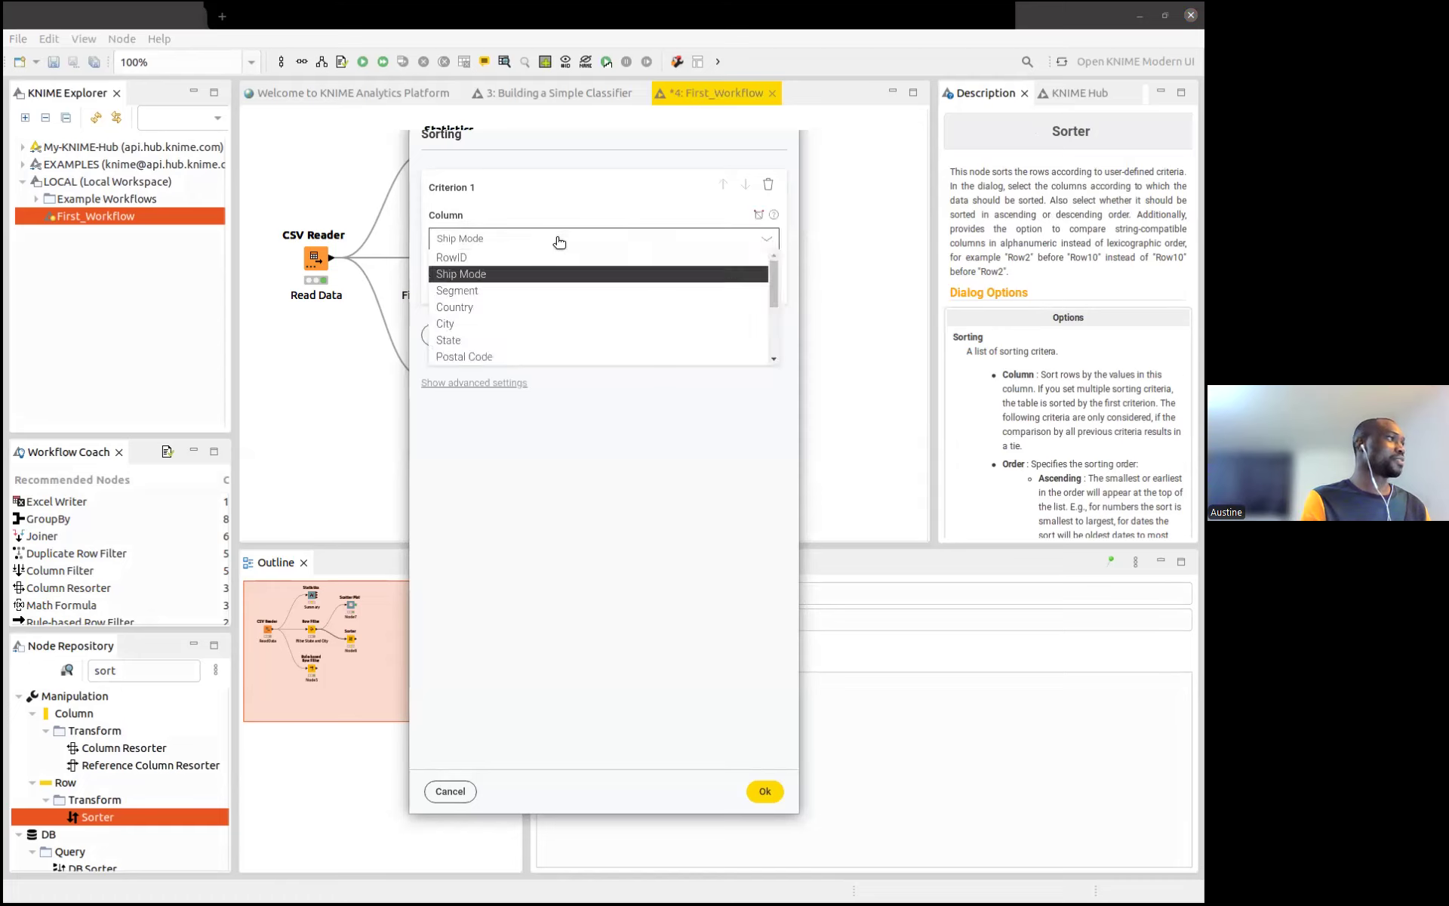
scroll(524, 340, "down", 3)
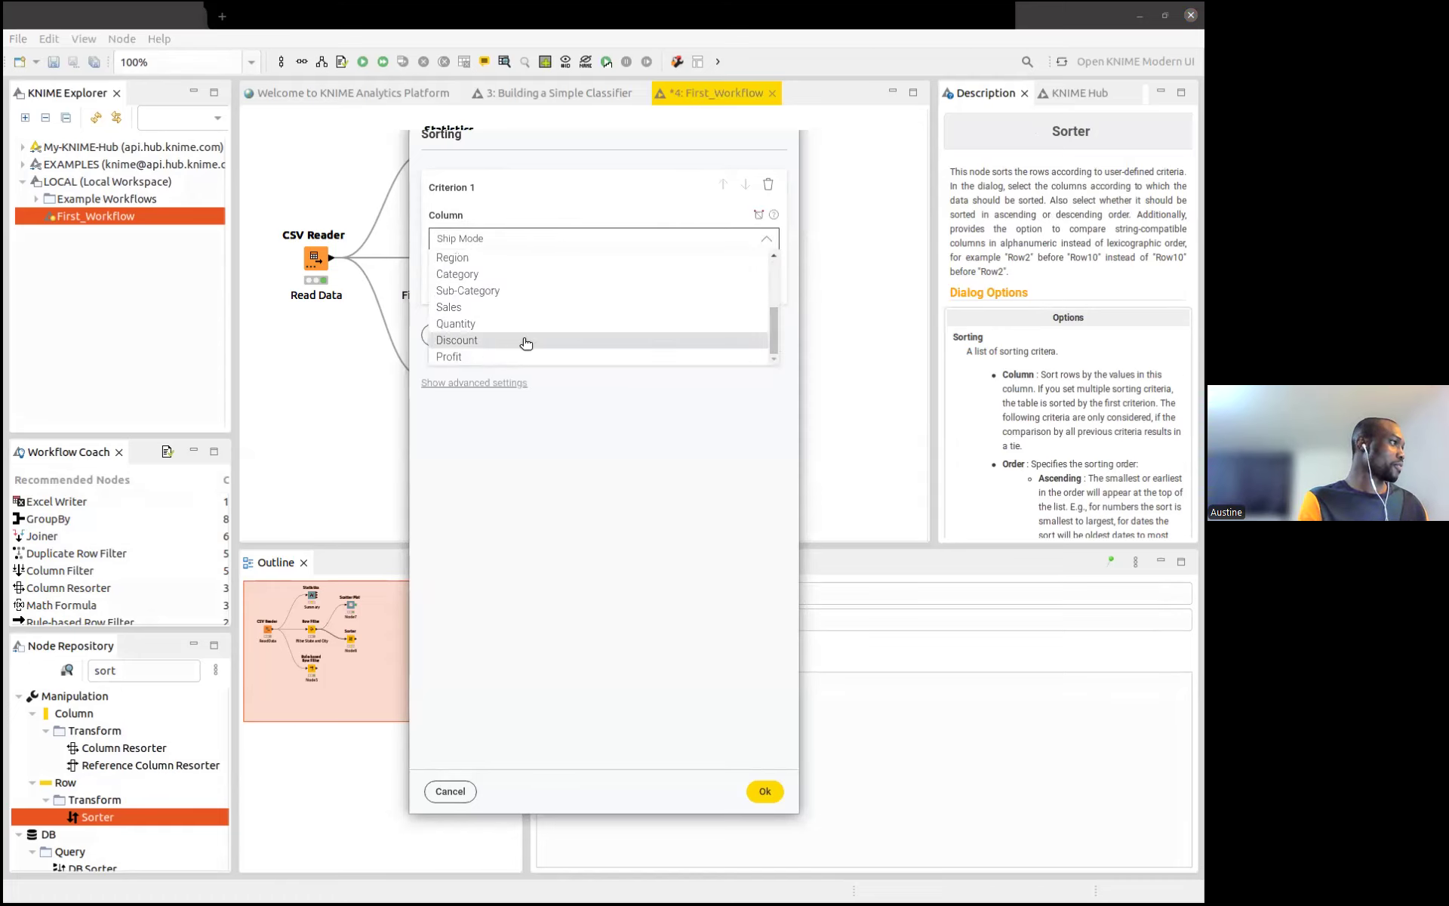
left_click(470, 356)
left_click(514, 290)
left_click(458, 288)
left_click(520, 289)
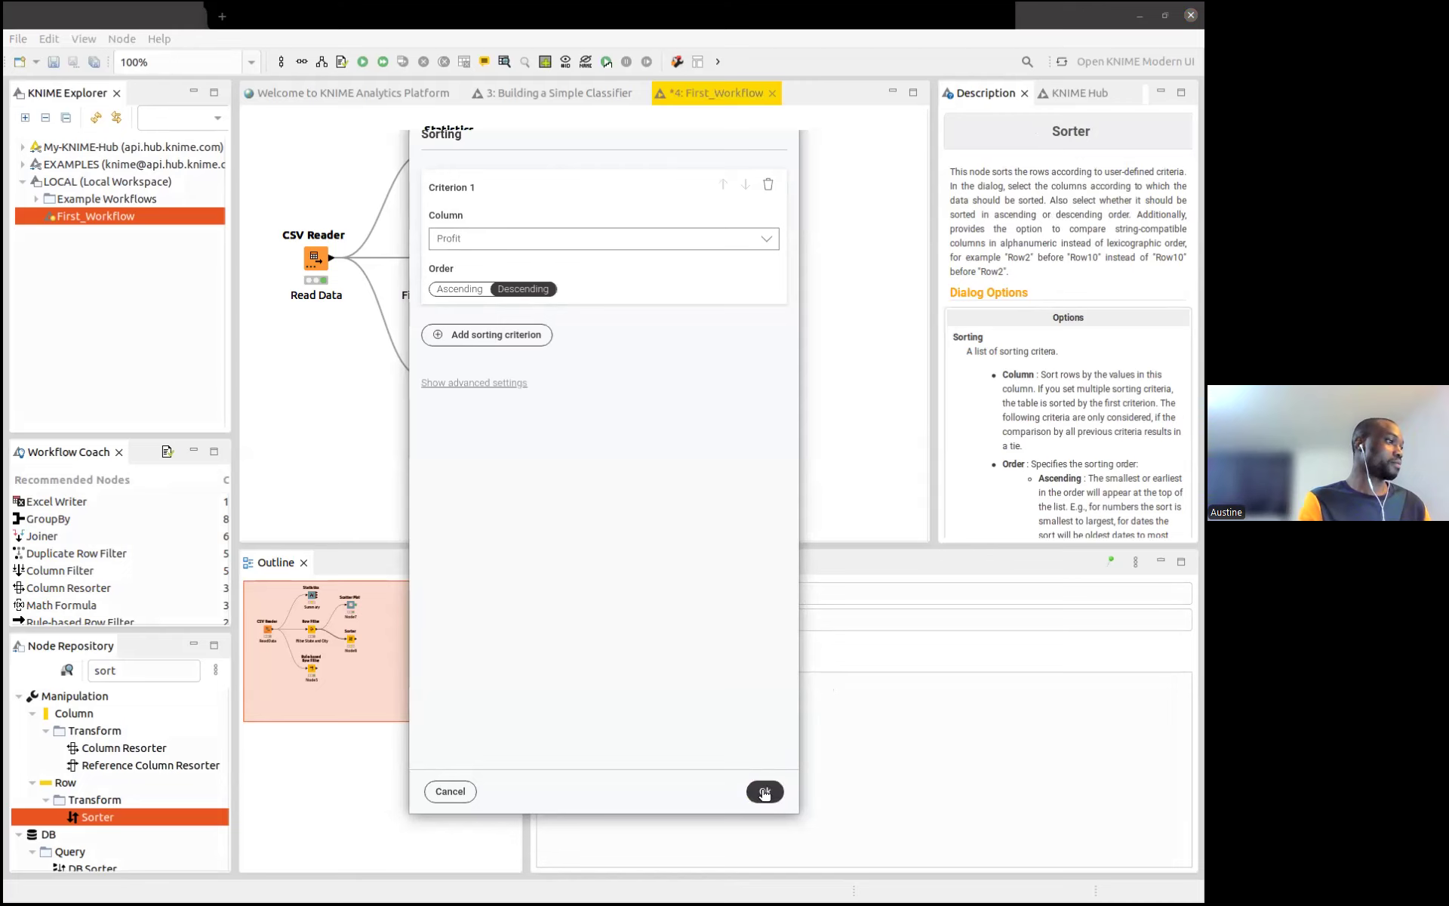
left_click(764, 791)
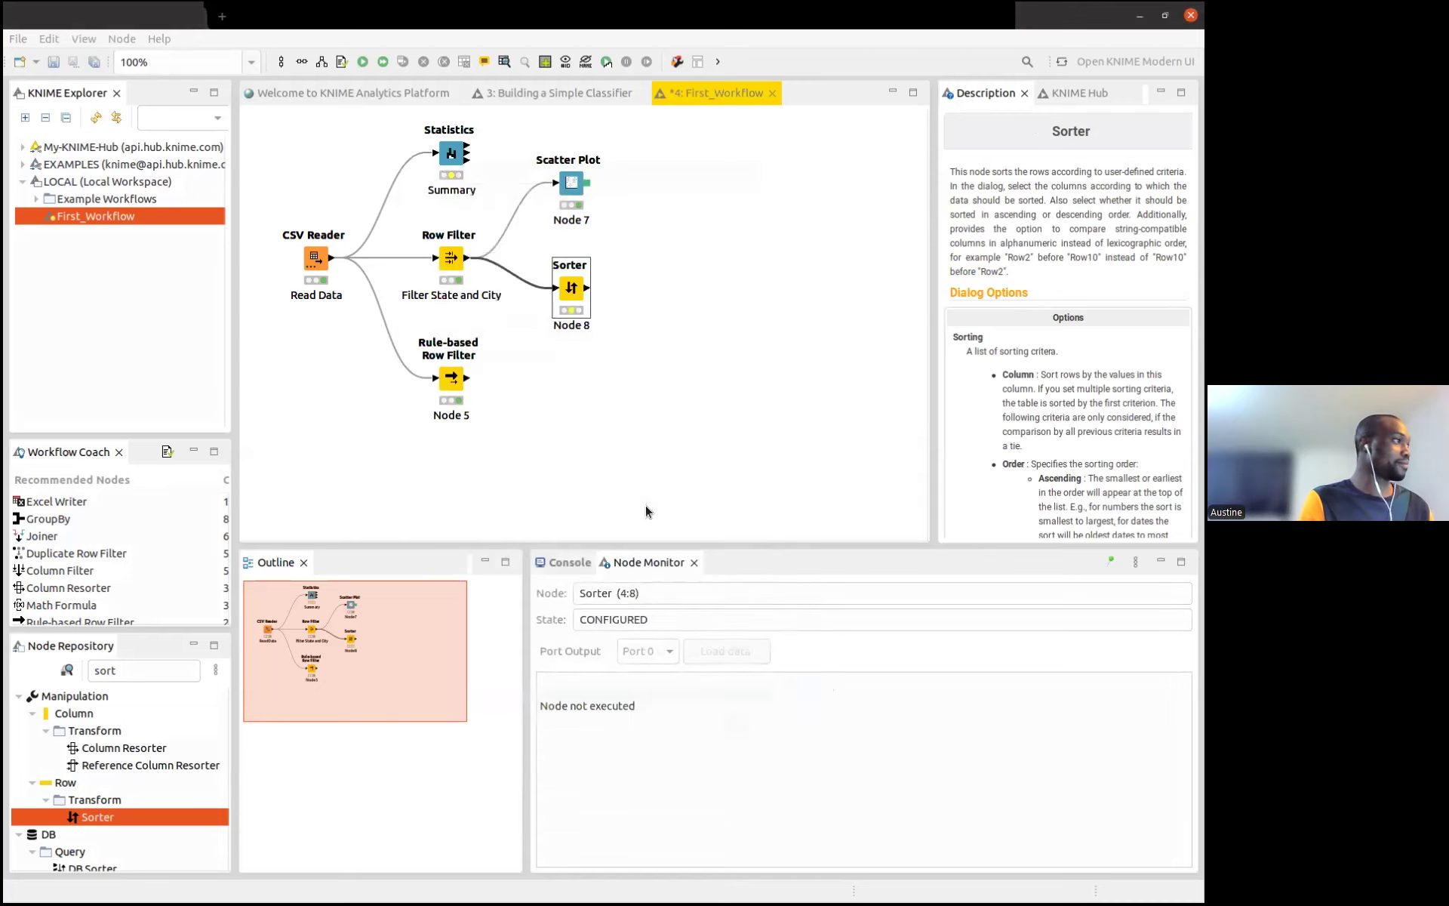
Execute the Sorter node and open its sorted table to examine the order of the Profit values
left_click(364, 62)
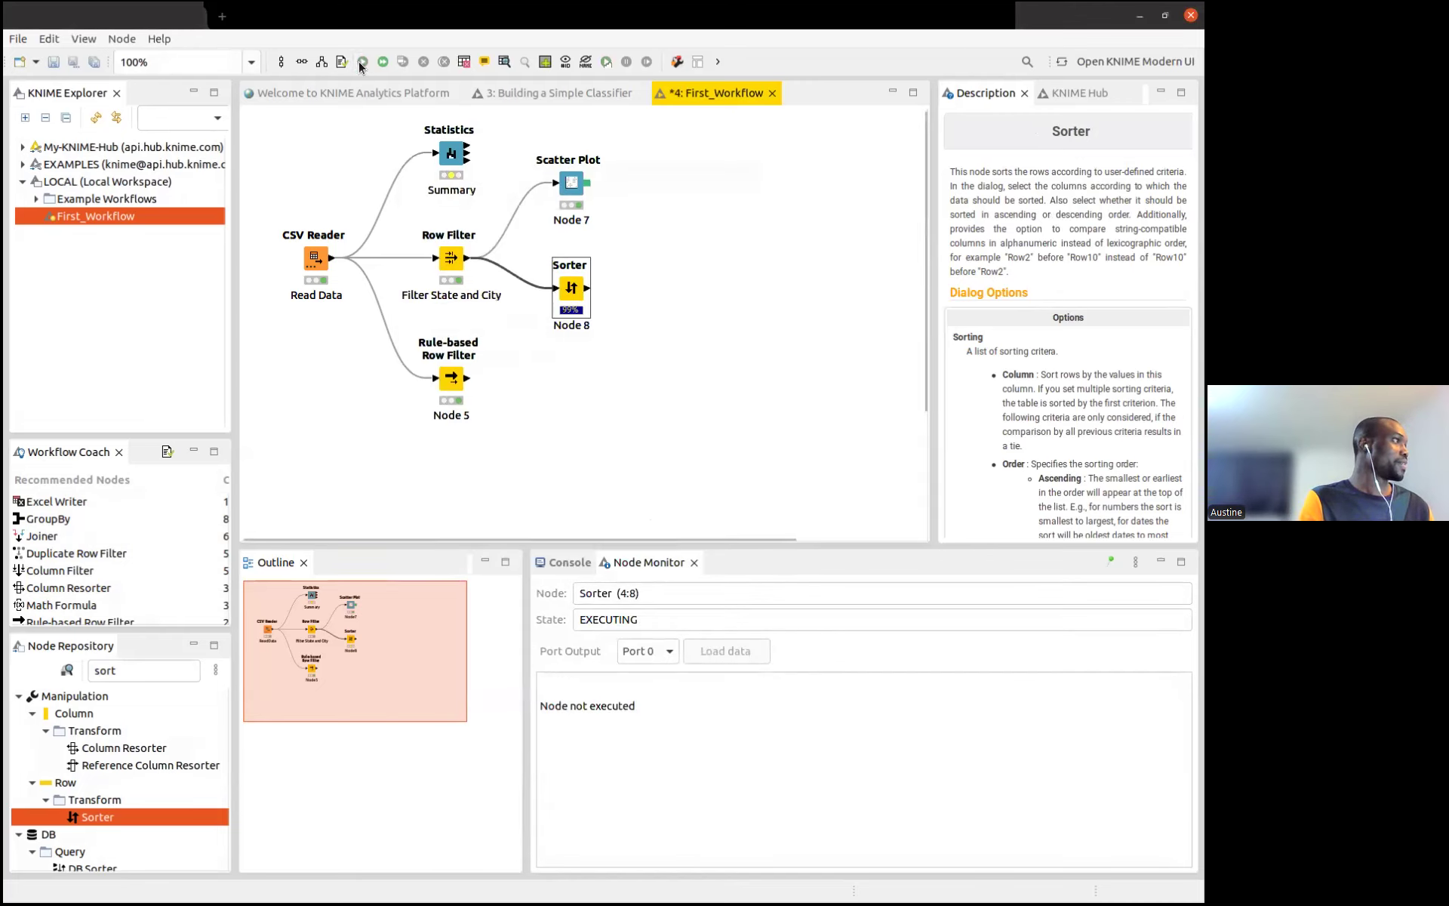
right_click(572, 288)
left_click(631, 663)
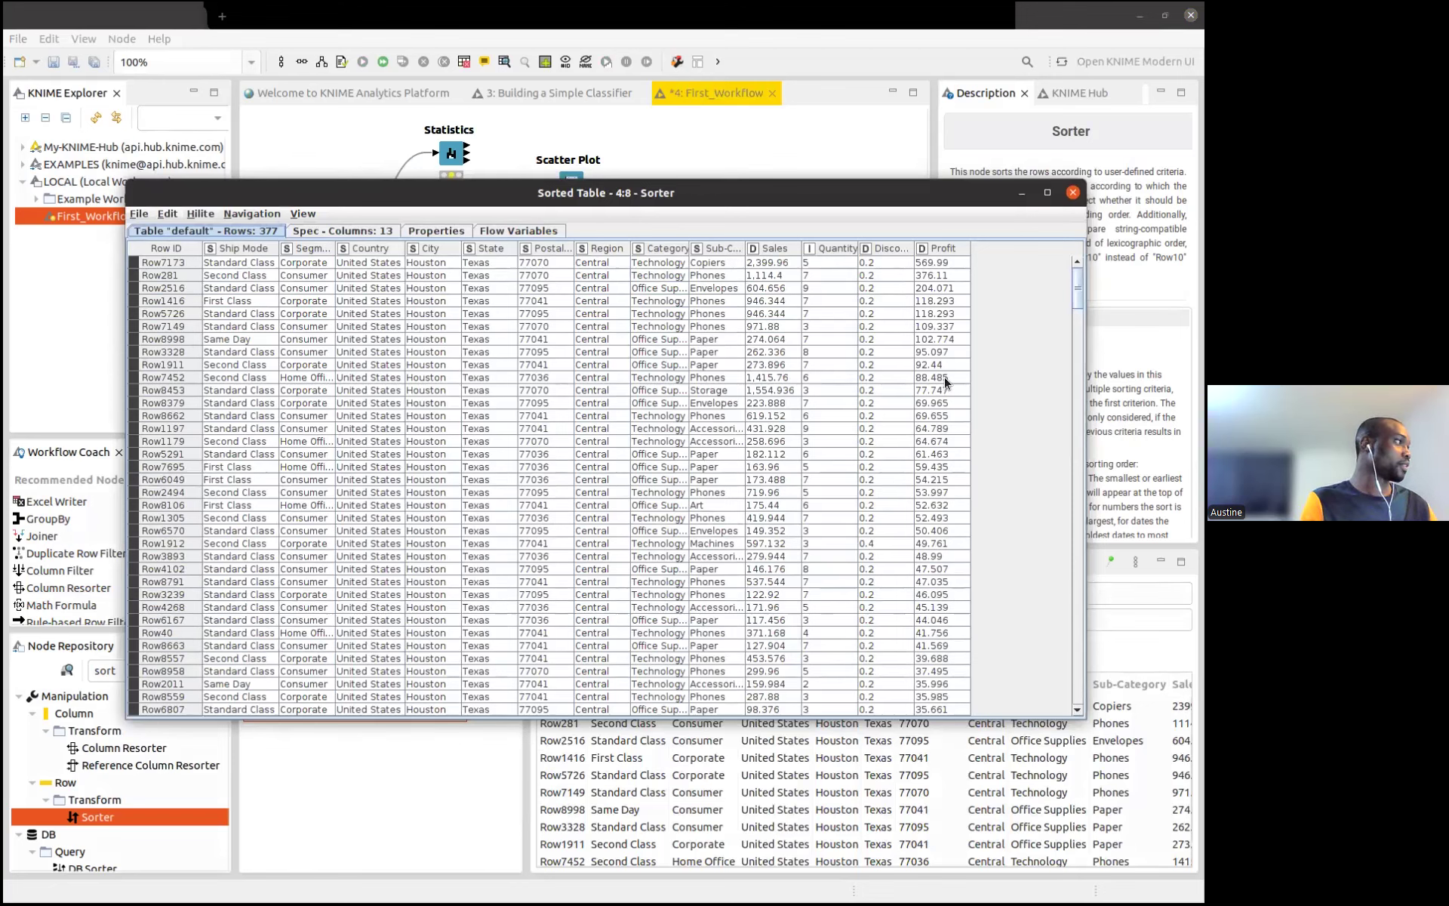
scroll(947, 378, "down", 20)
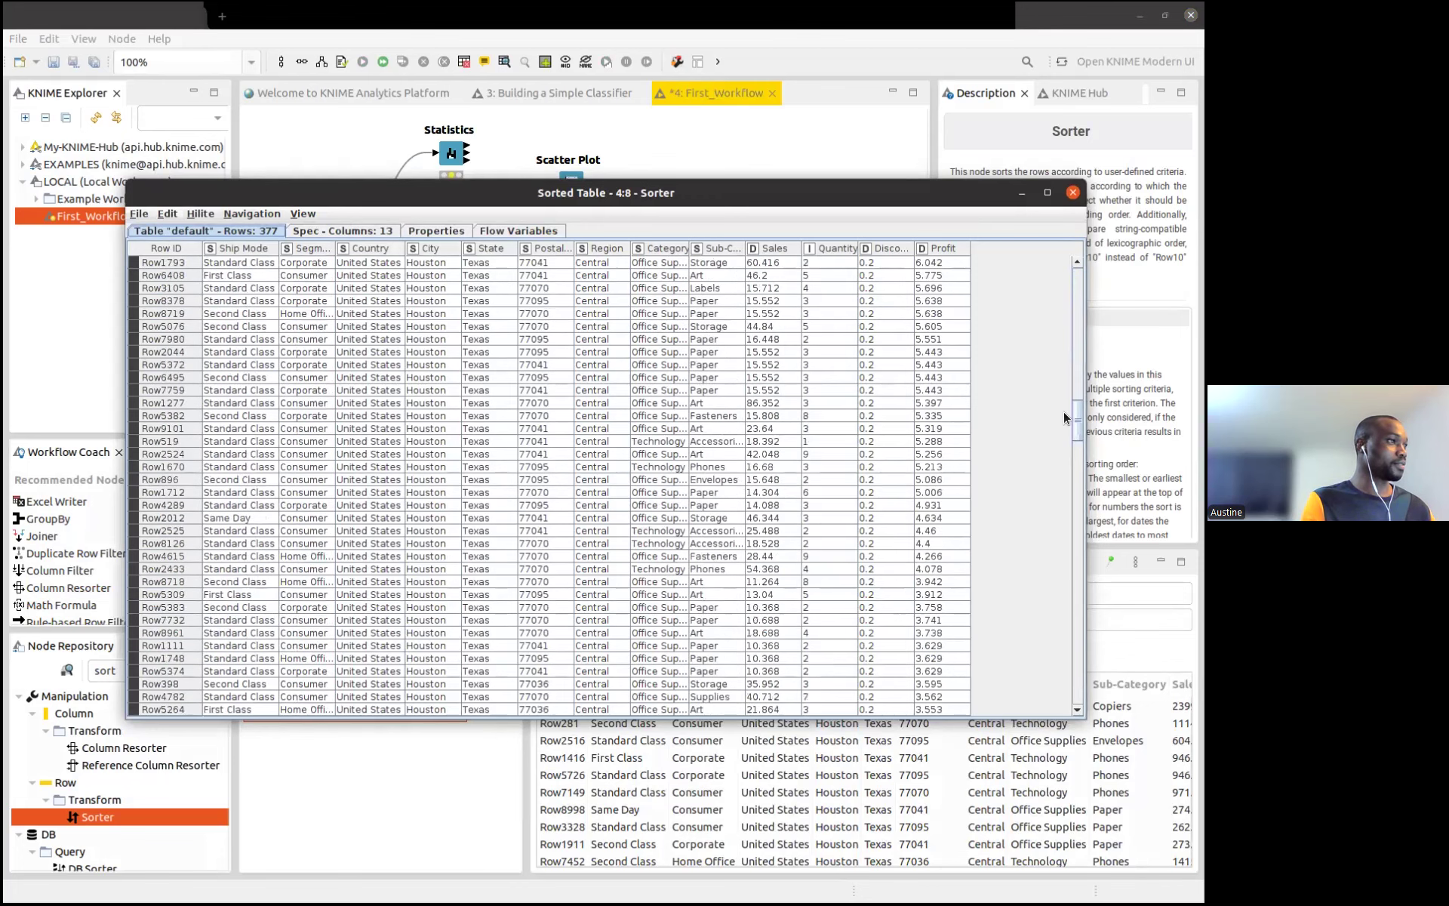
Examine the lowest Profit values at the end of the sorted table, and close the table
left_click_drag(1075, 414, 1075, 637)
left_click(1077, 708)
left_click_drag(1070, 705, 1070, 706)
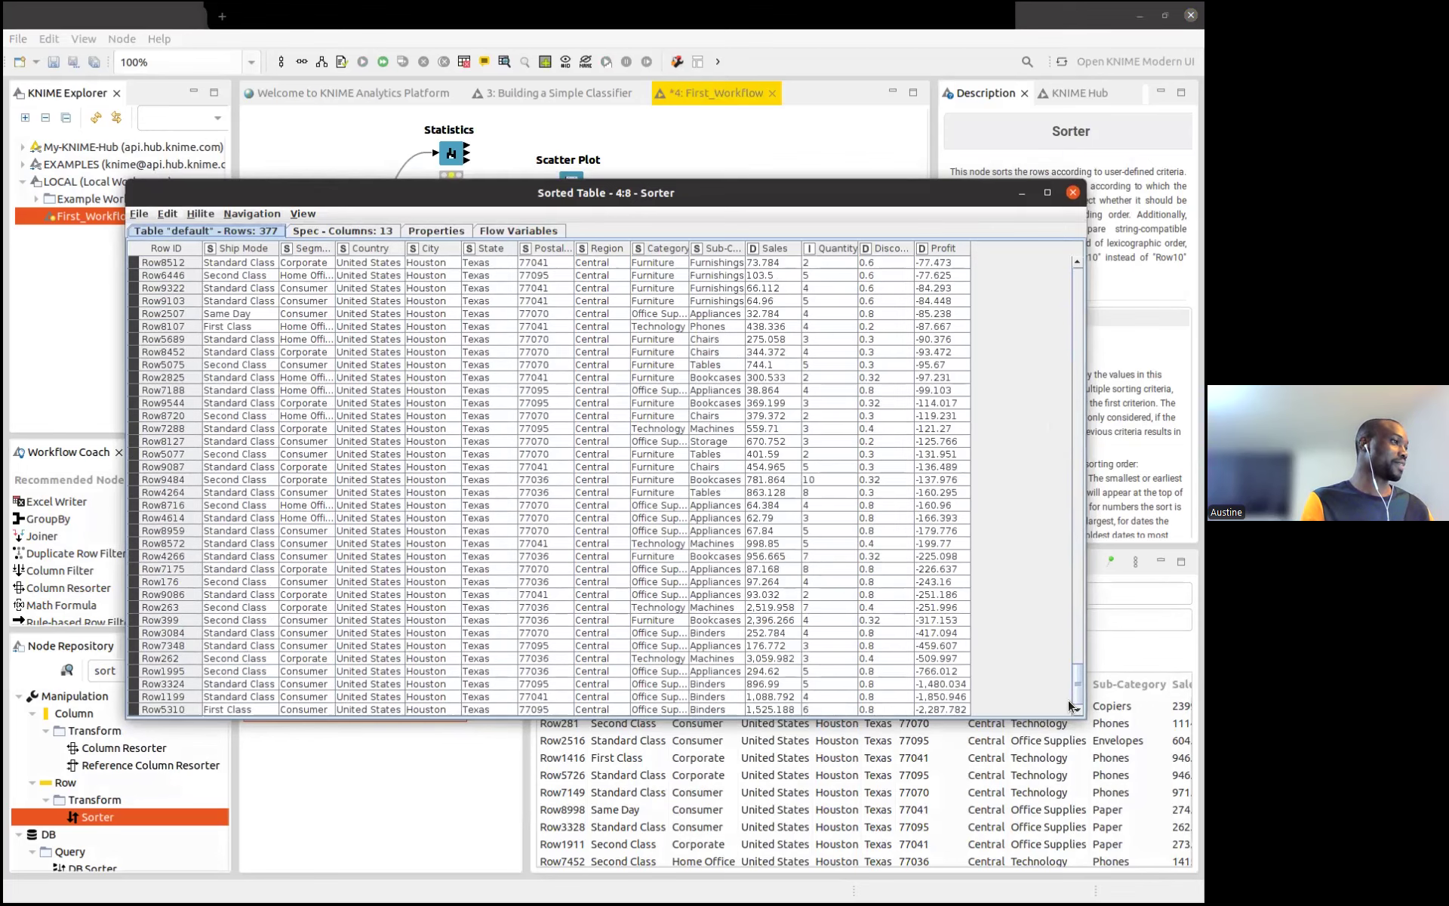
left_click(1073, 194)
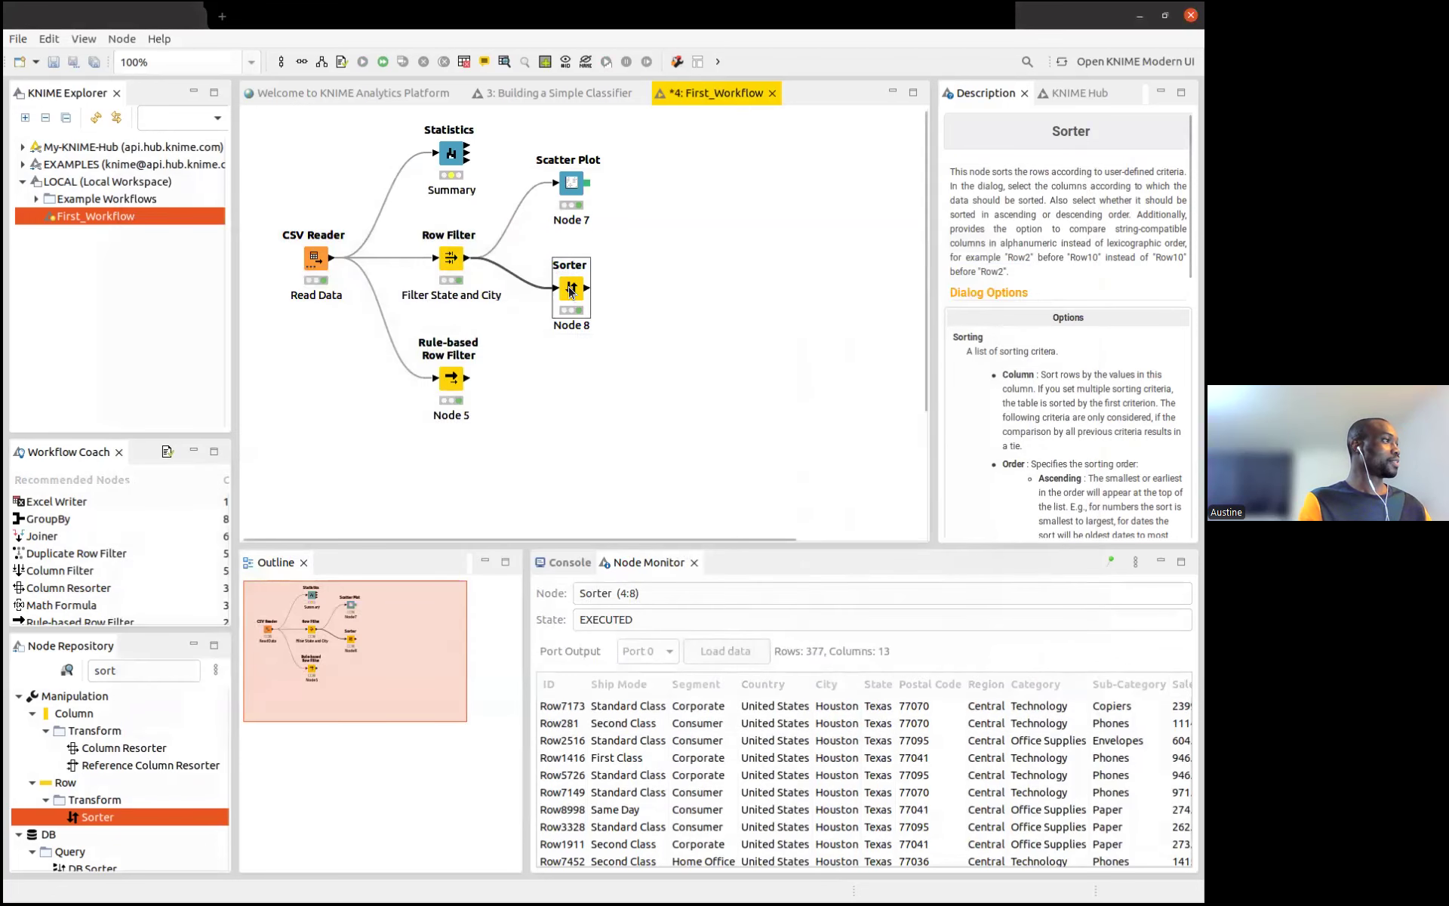
Align the Sorter node horizontally with the Row Filter and the Scatter Plot node with Statistics
left_click_drag(570, 291, 569, 261)
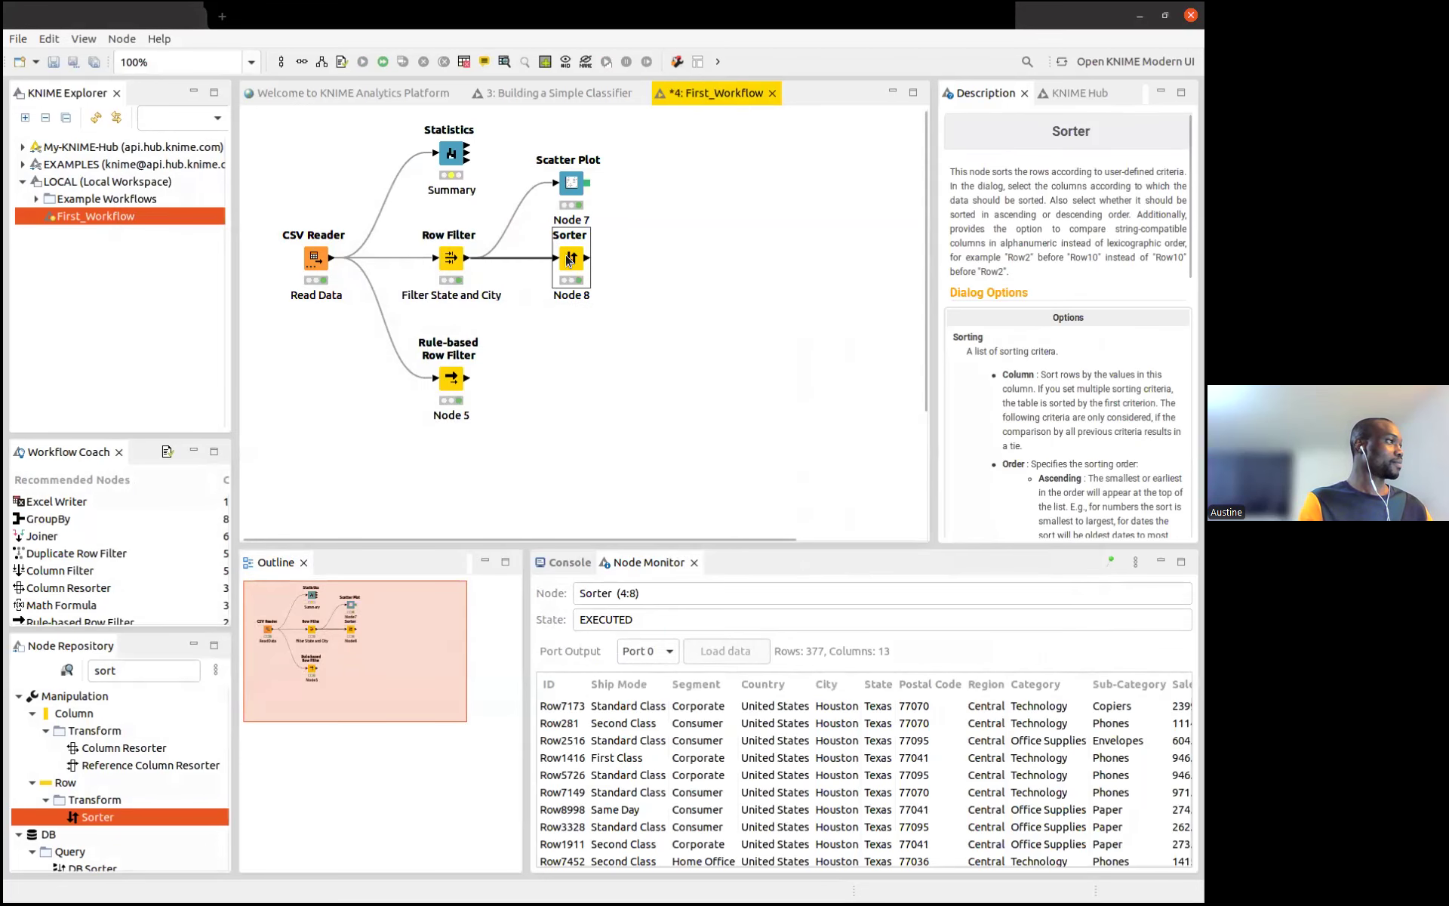
left_click_drag(569, 185, 571, 154)
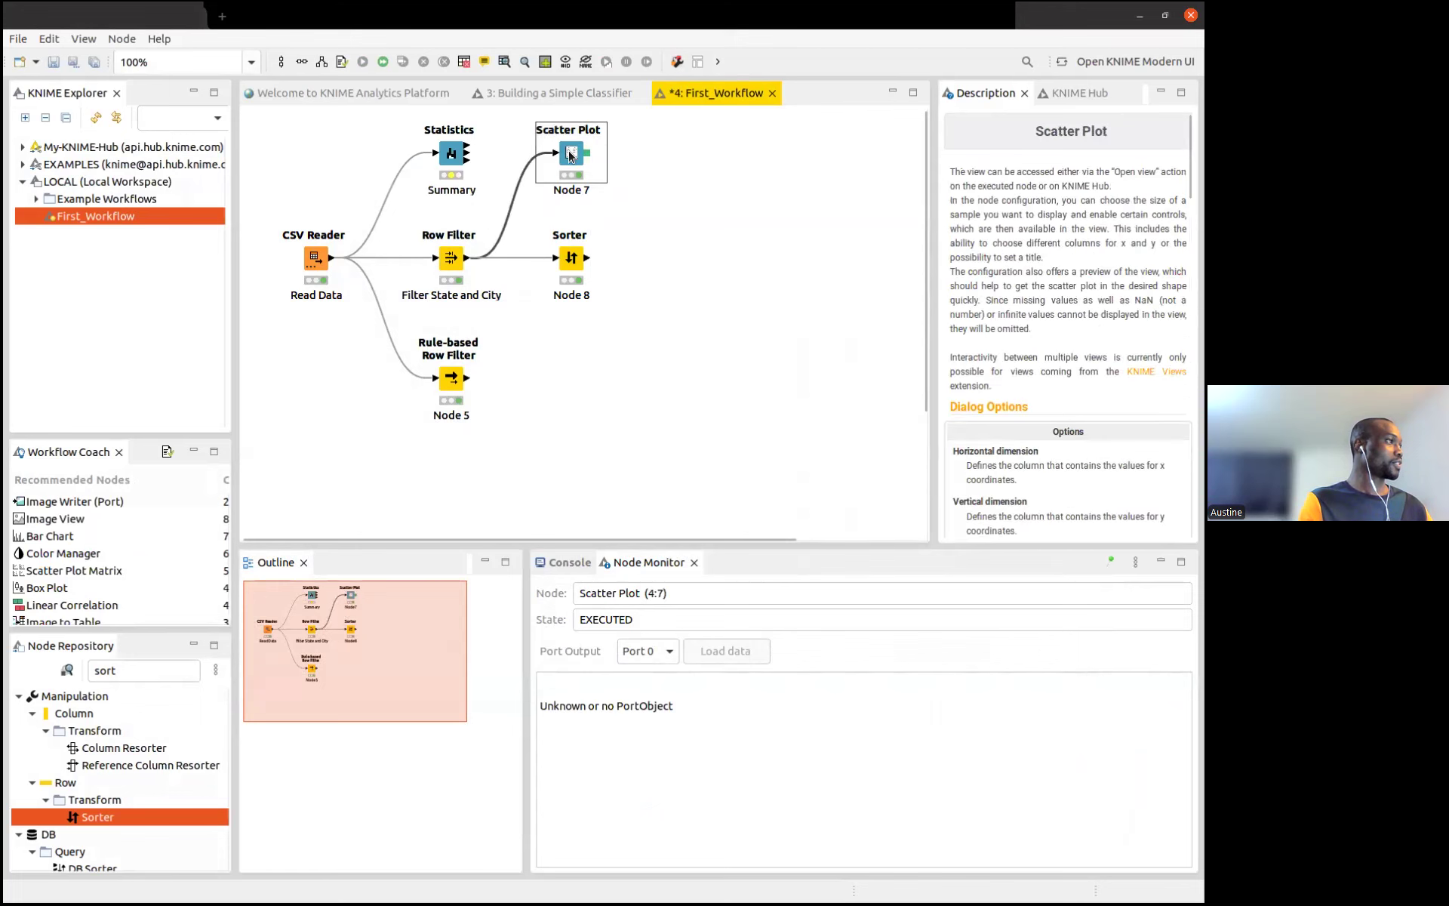
left_click(670, 262)
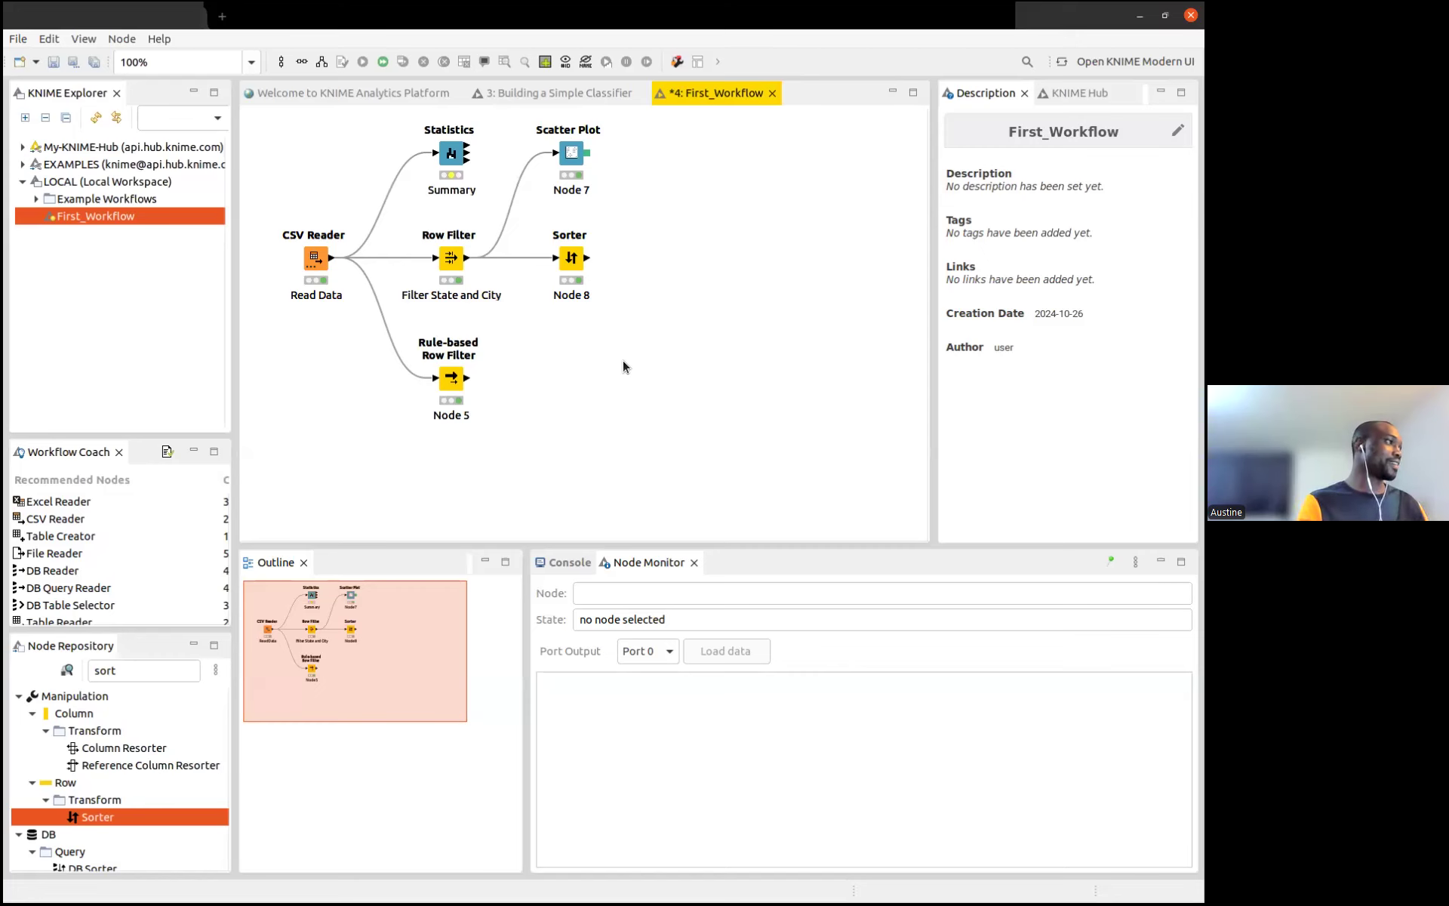
Search the node repository for excel and add an Excel Writer after the Sorter, connected to the Sorter's output
left_click(134, 669)
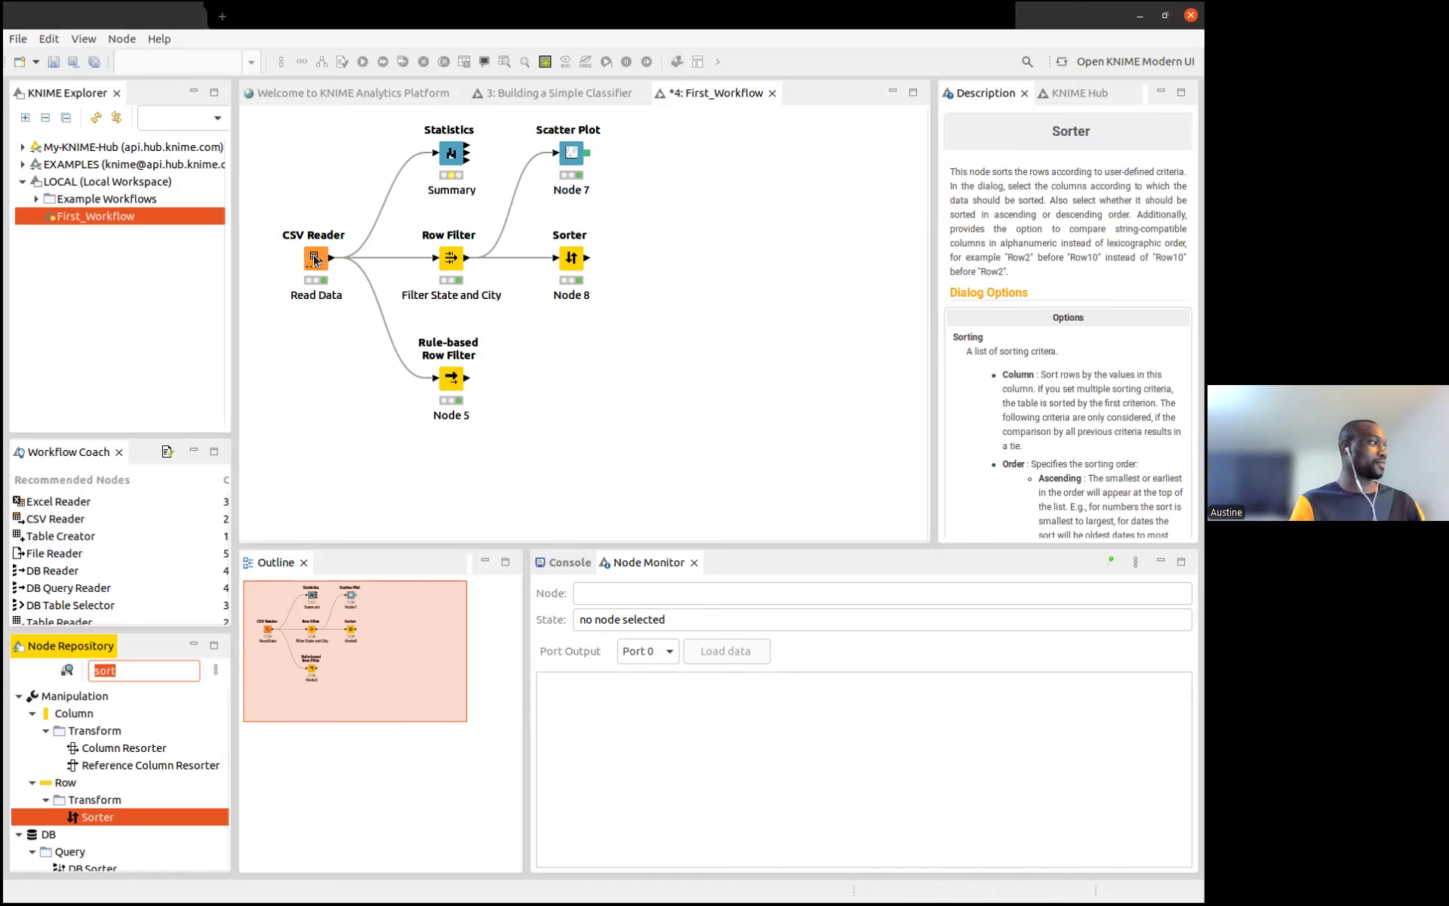
type("csv")
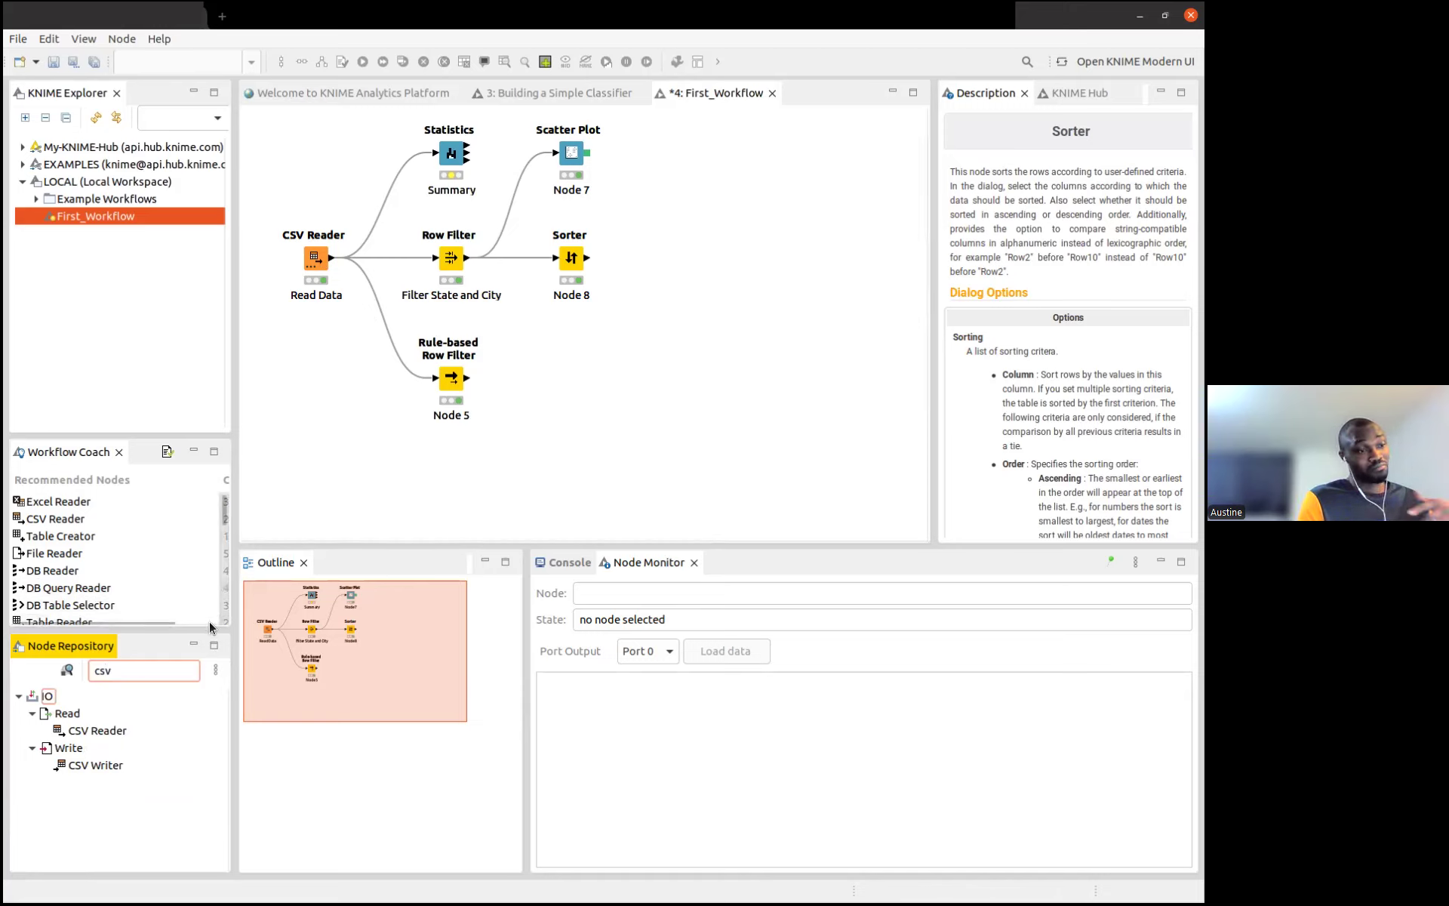
key("ctrl+a")
type("exce")
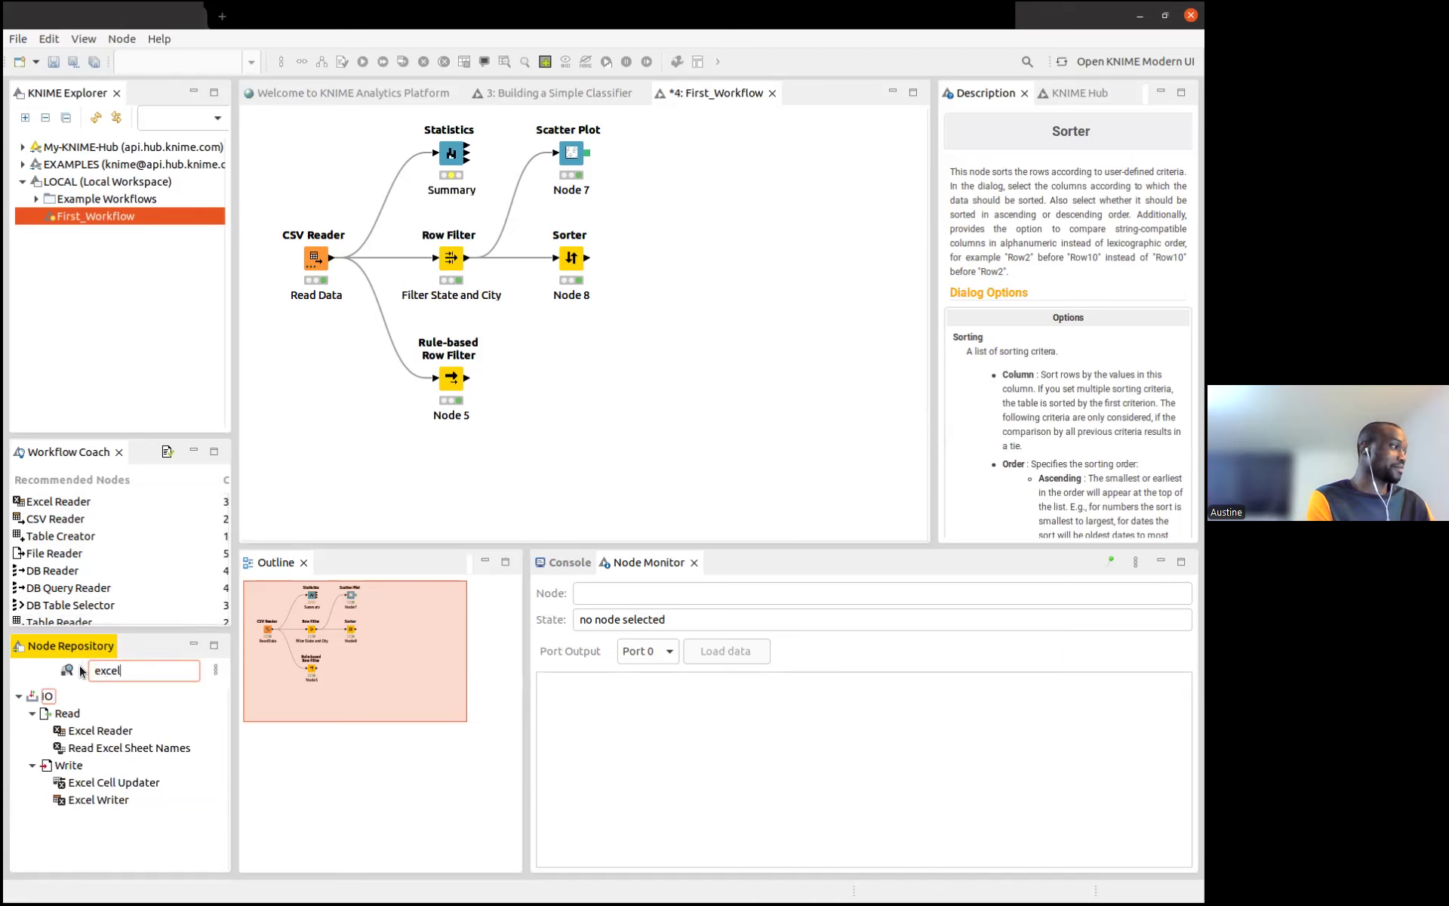
mouse_move(98, 799)
left_mouse_down()
mouse_move(407, 612)
mouse_move(542, 382)
mouse_move(650, 257)
left_mouse_up()
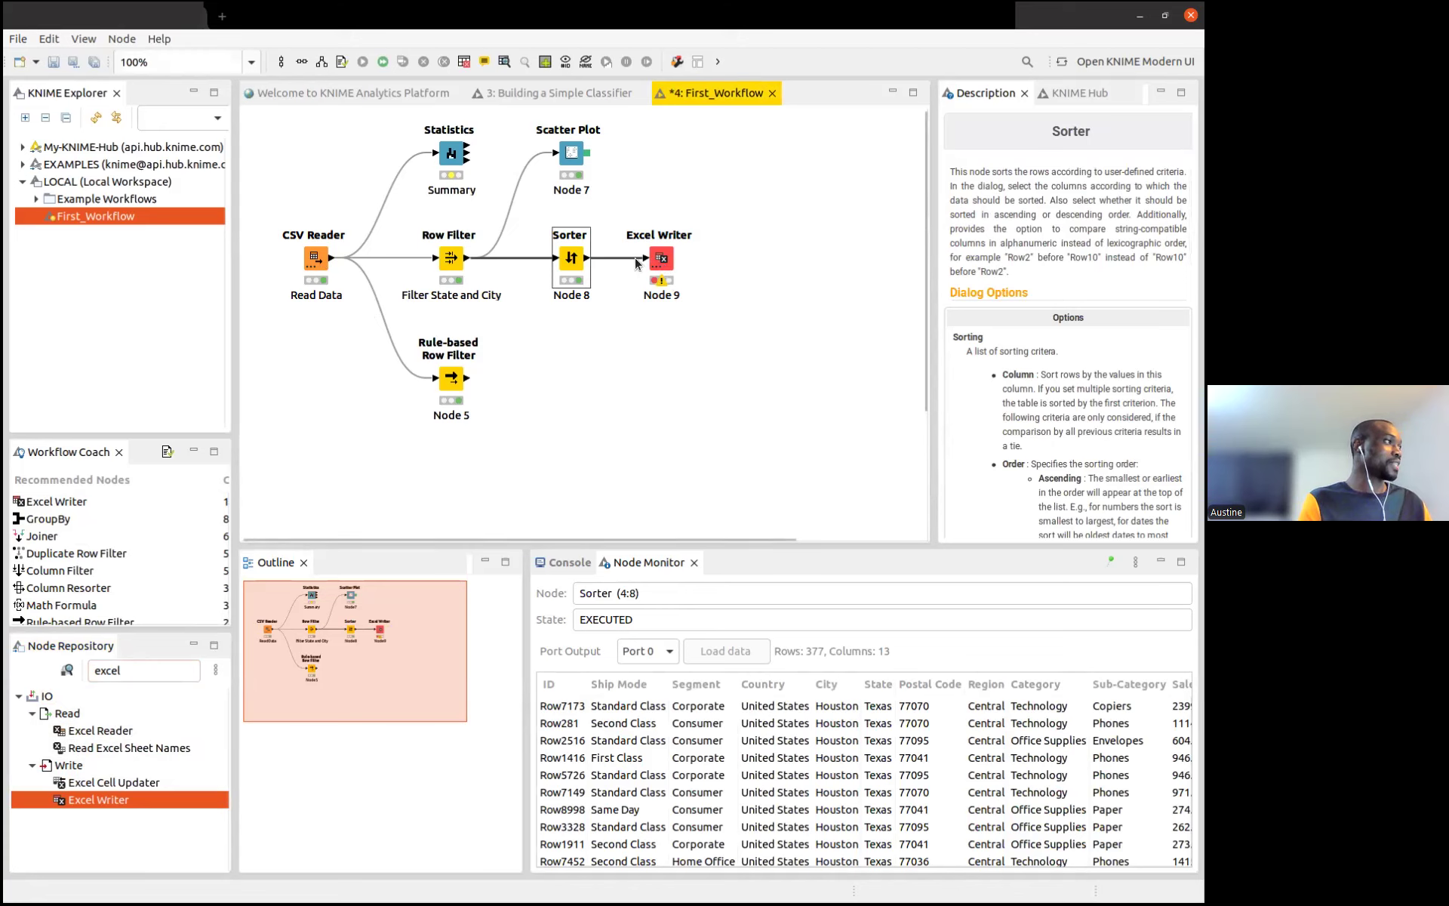
Review the Sorter's output rows in the node monitor and in the enlarged sorted table
right_click(570, 262)
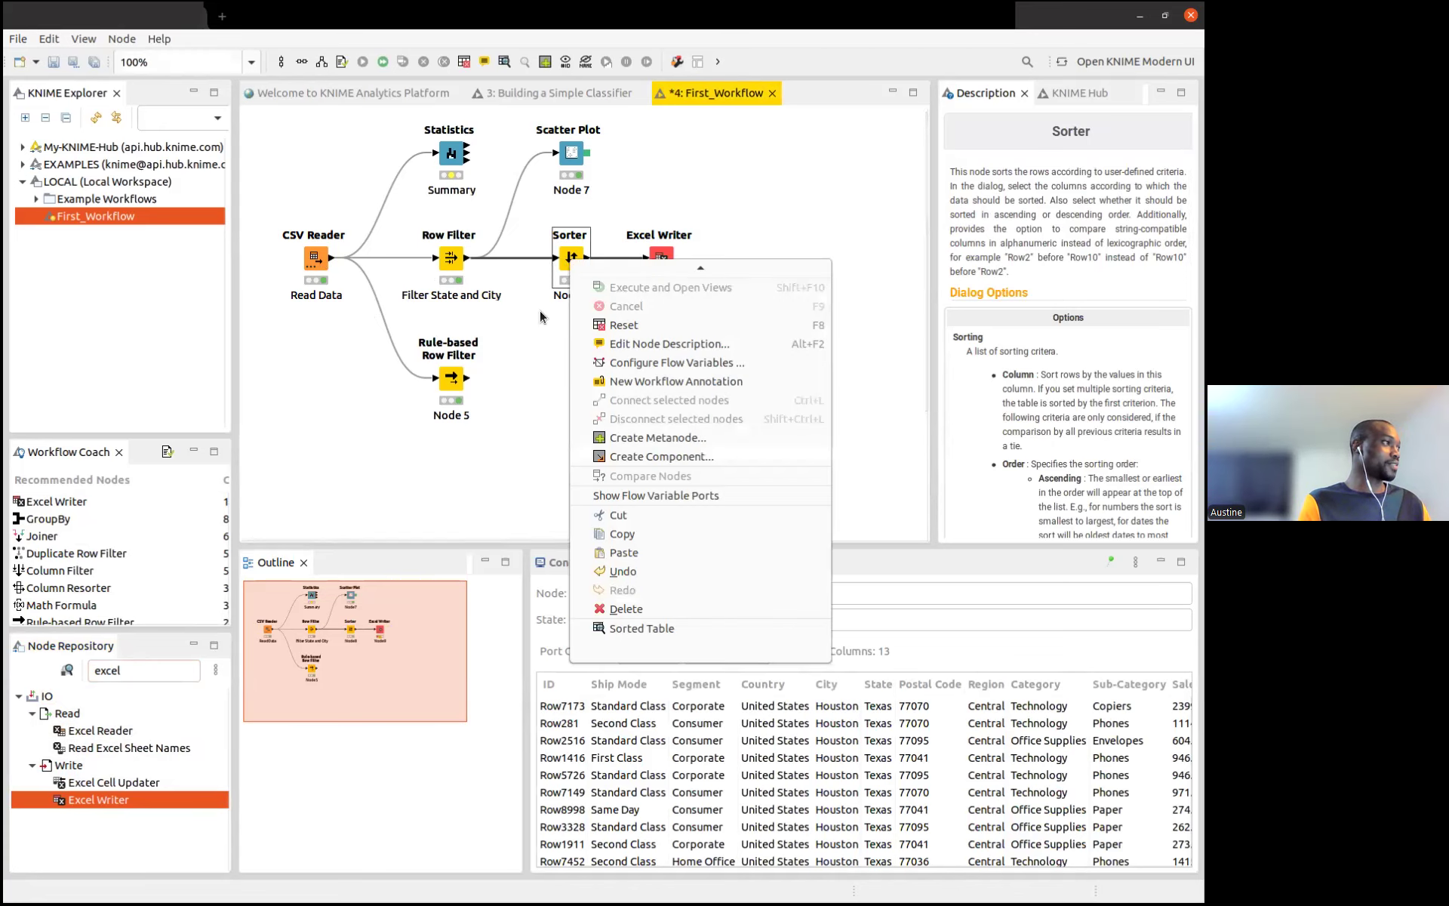
key("Escape")
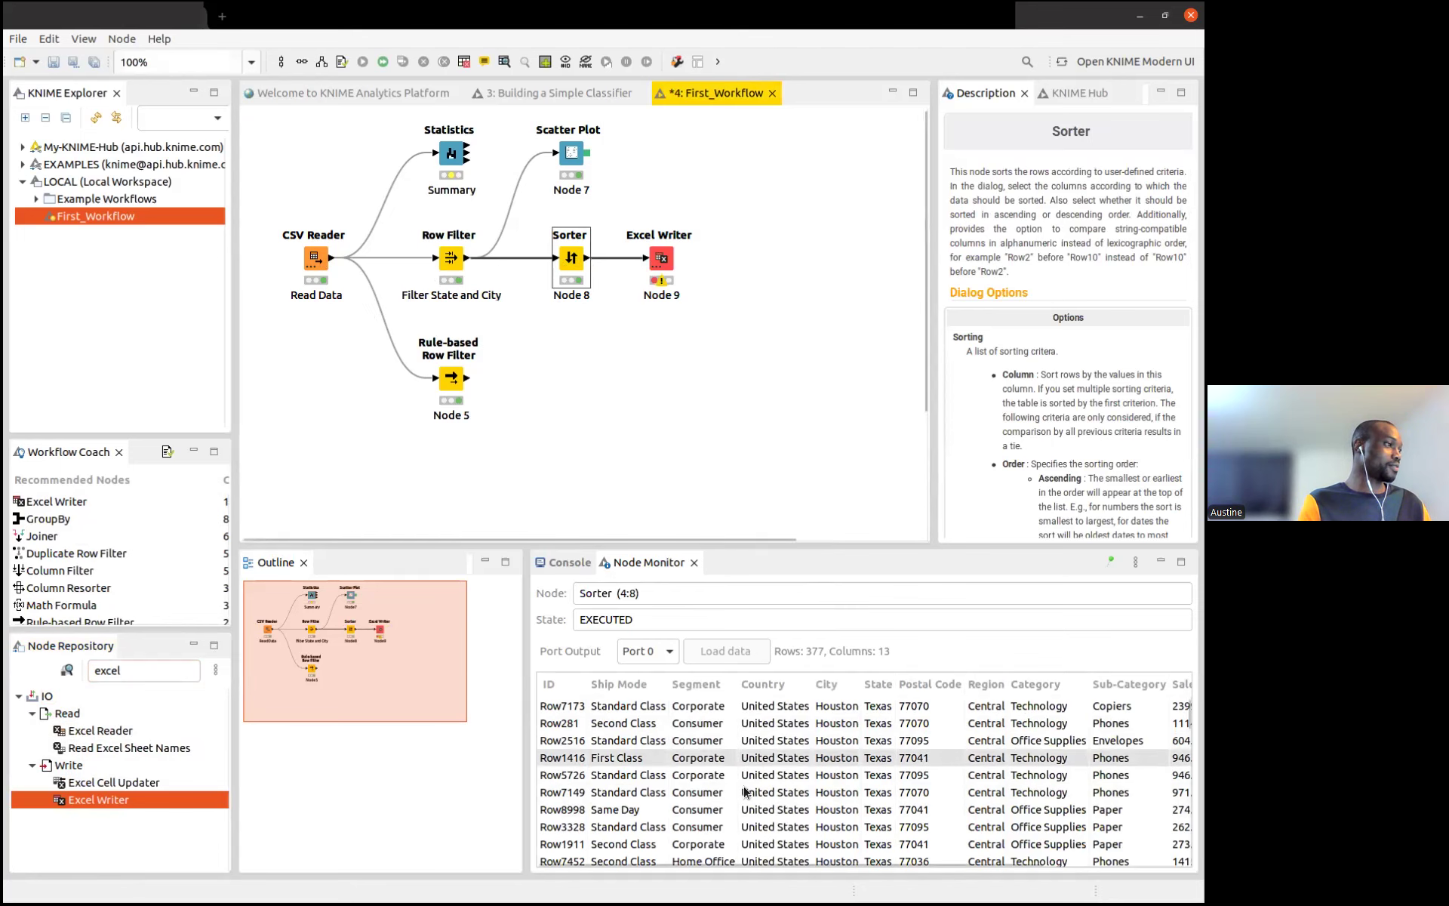
scroll(750, 788, "down", 5)
scroll(749, 788, "up", 6)
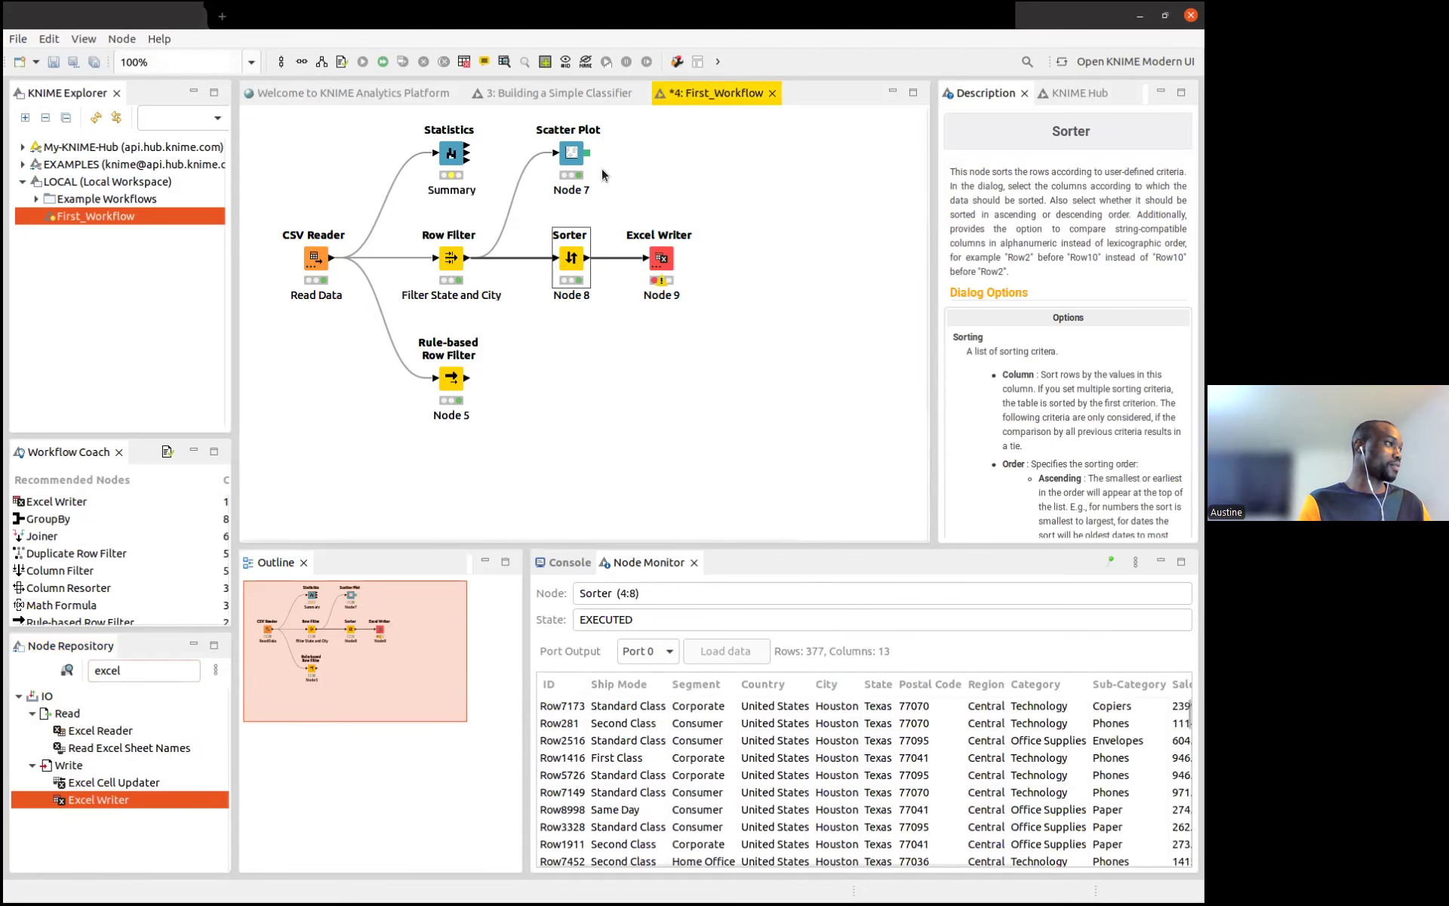
right_click(572, 251)
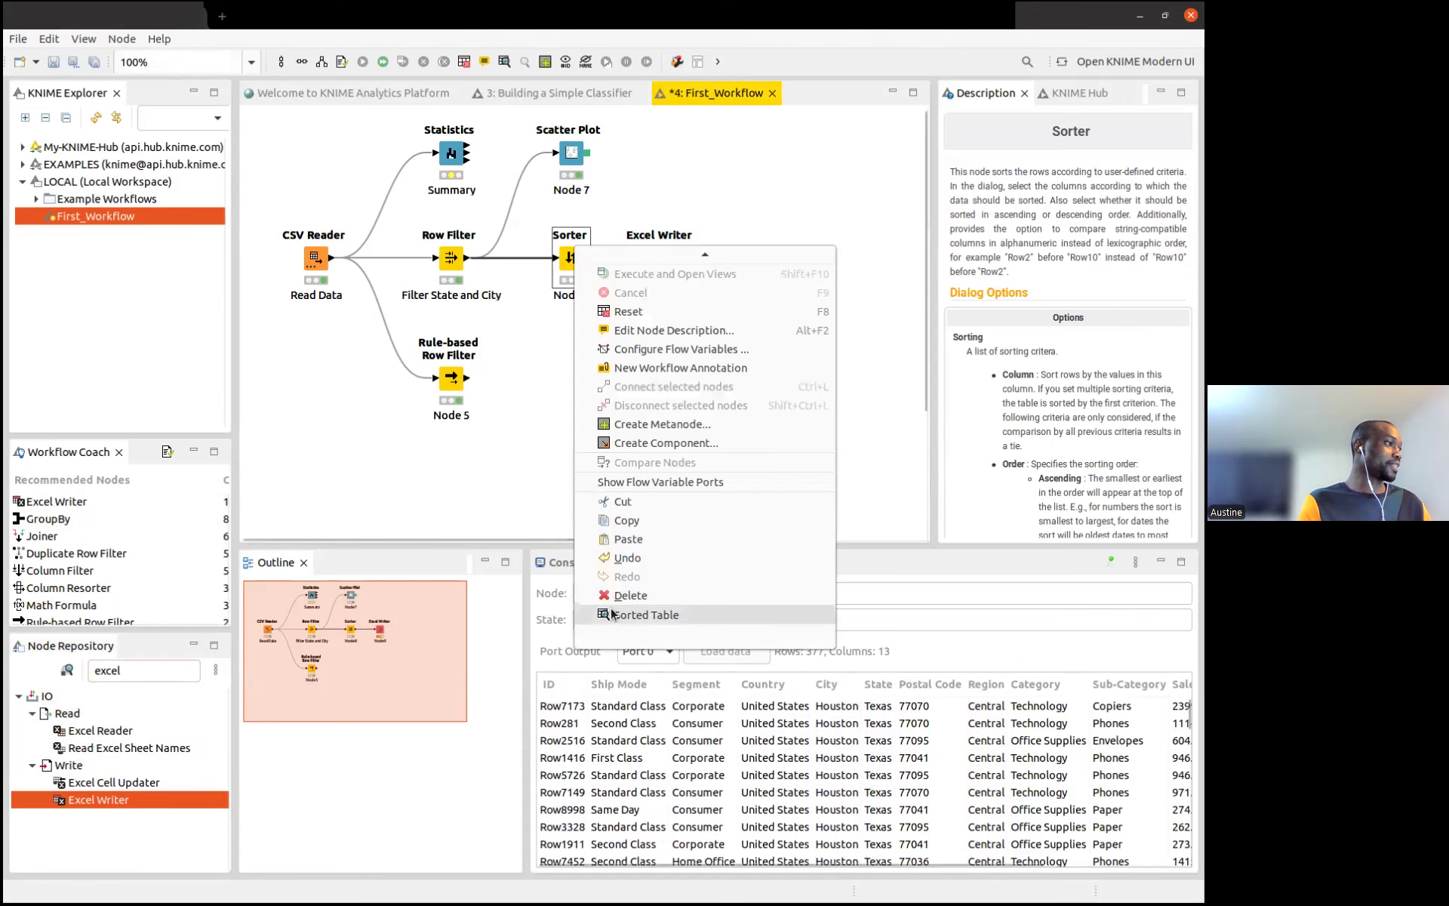
key("Escape")
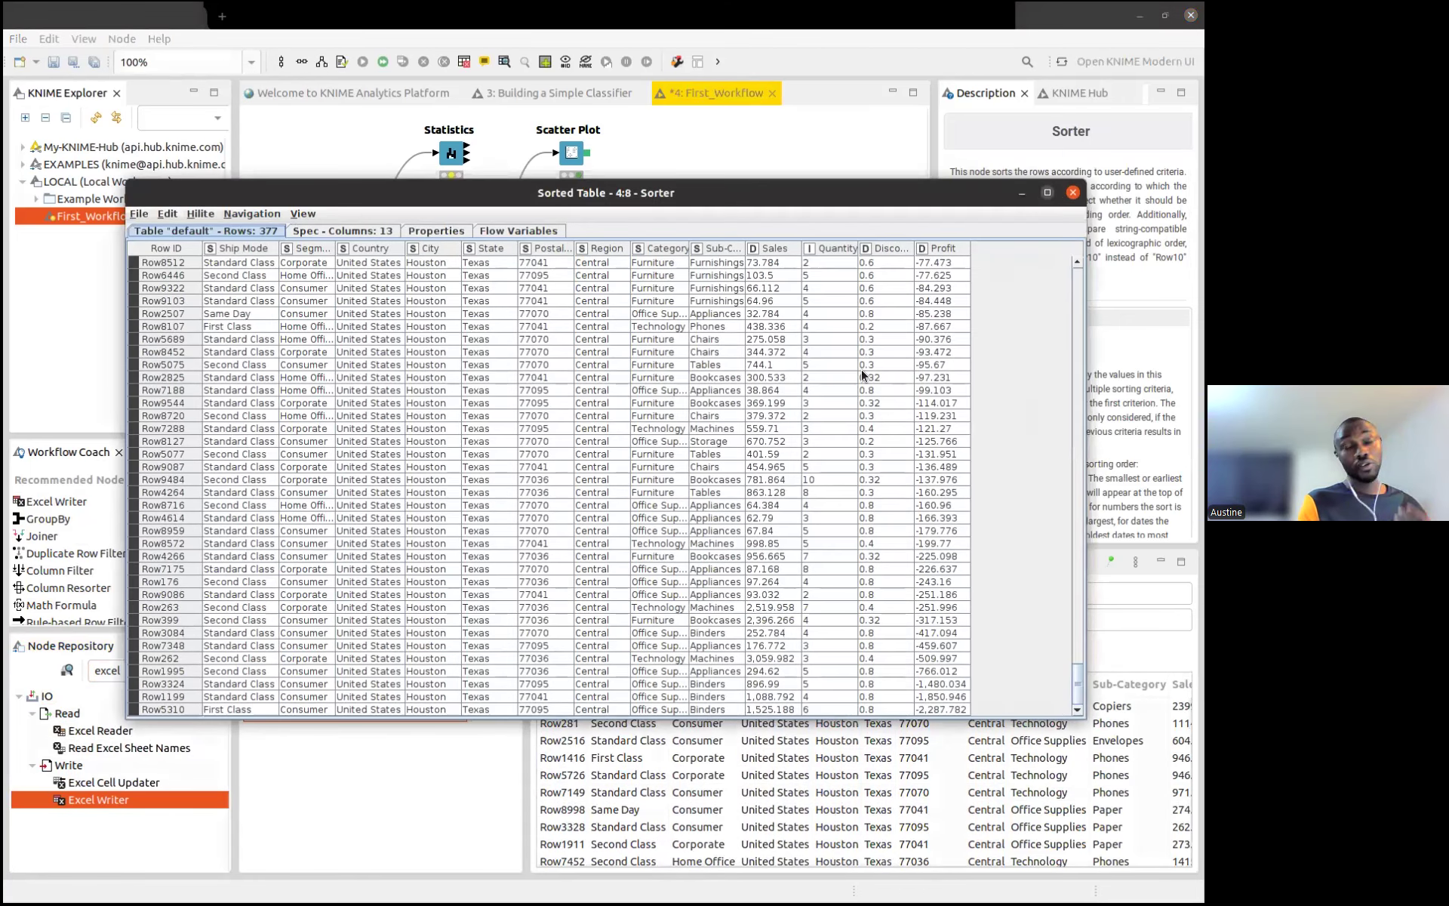
key("super+Up")
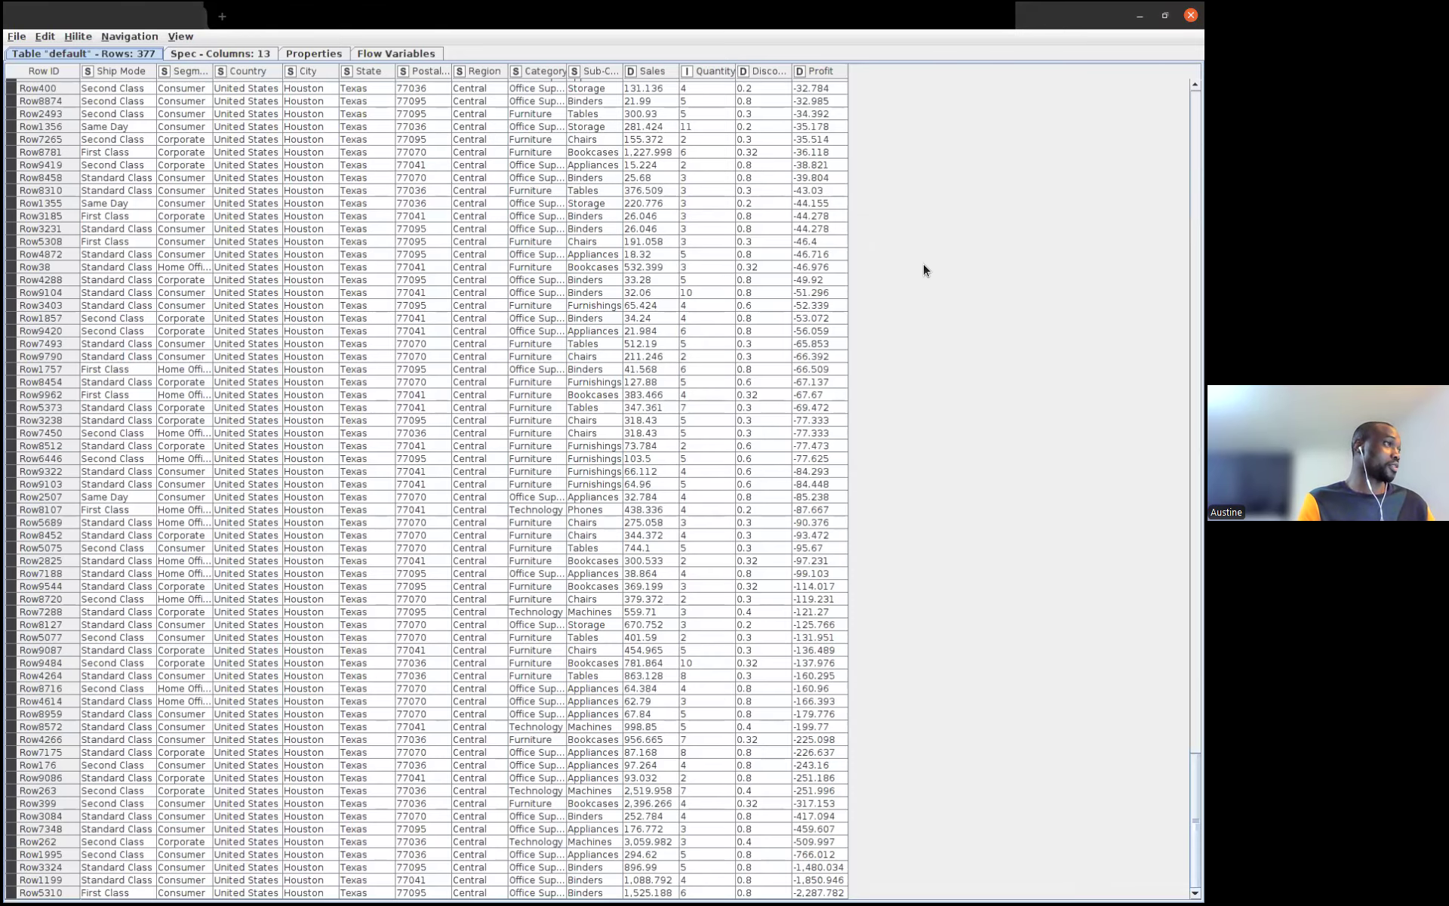
key("super+Down")
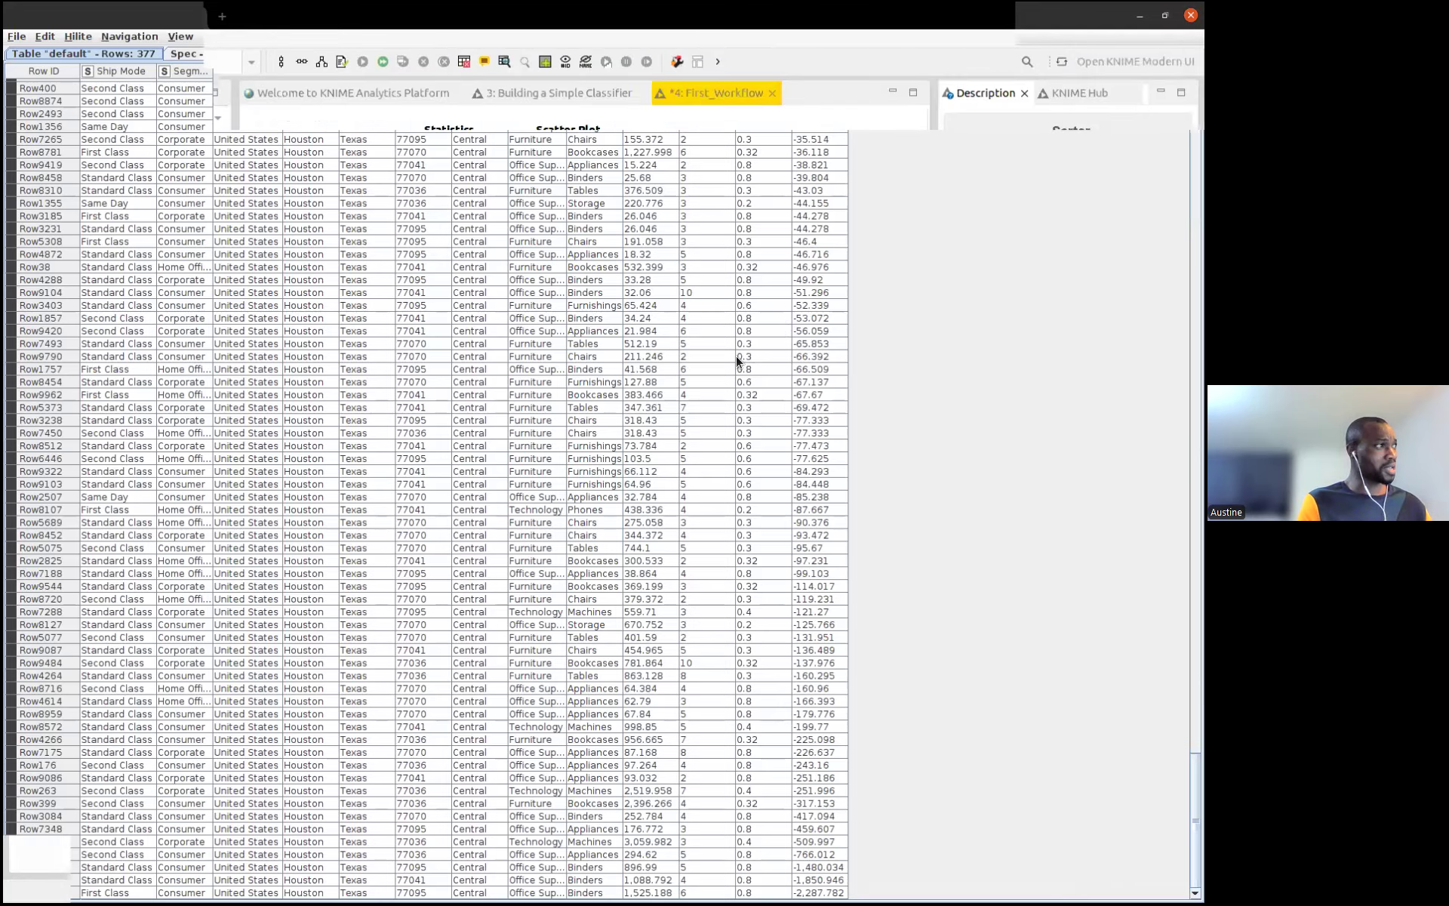
key("Escape")
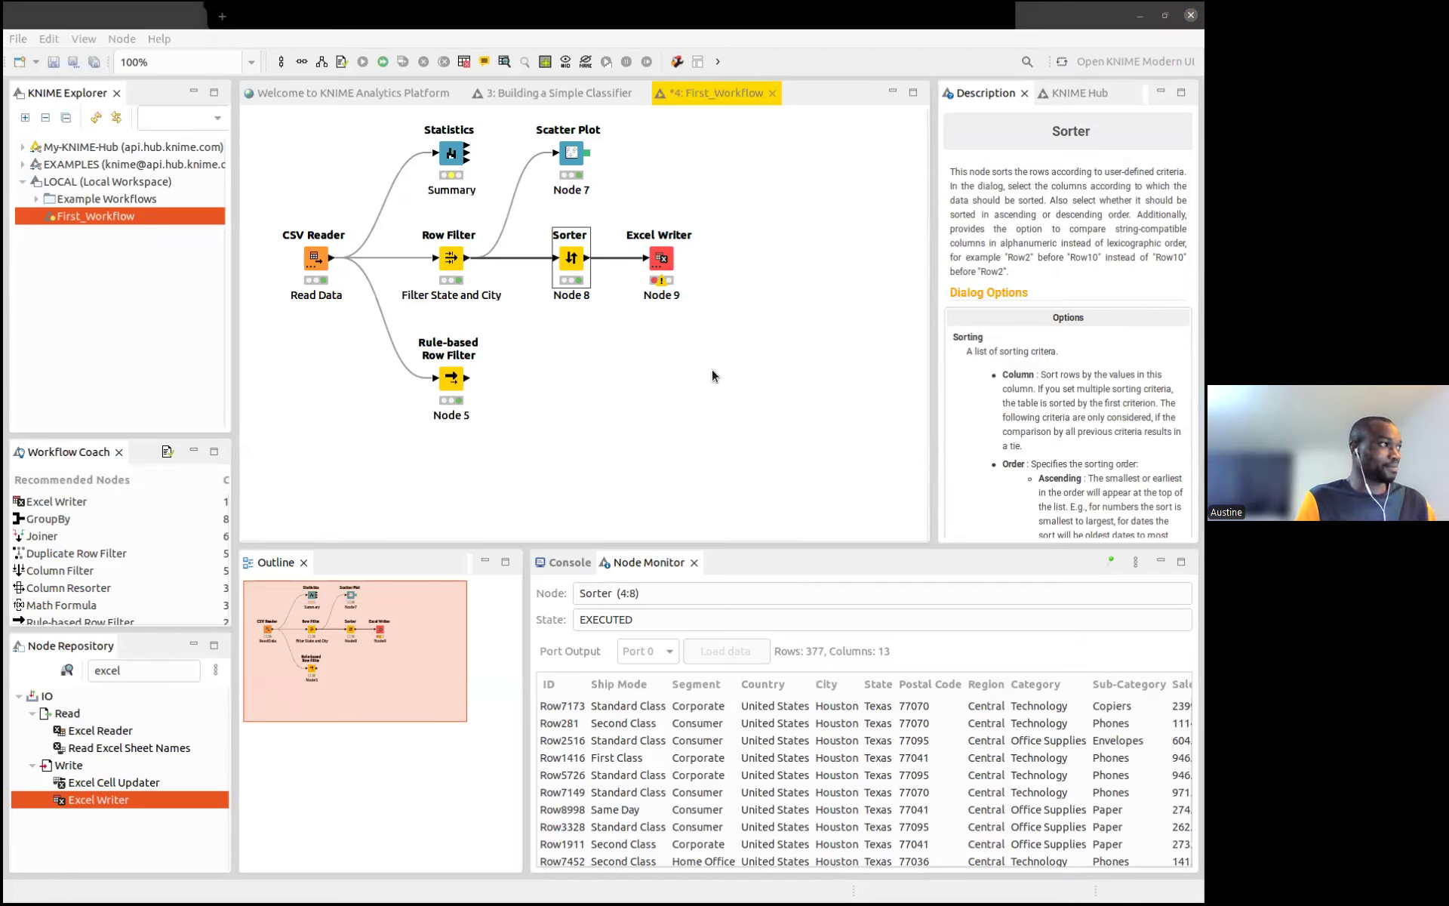
Configure the Excel Writer to write to a file named Processed in the Documents/KNIME folder, in XLSX format
left_click(661, 259)
double_click(661, 258)
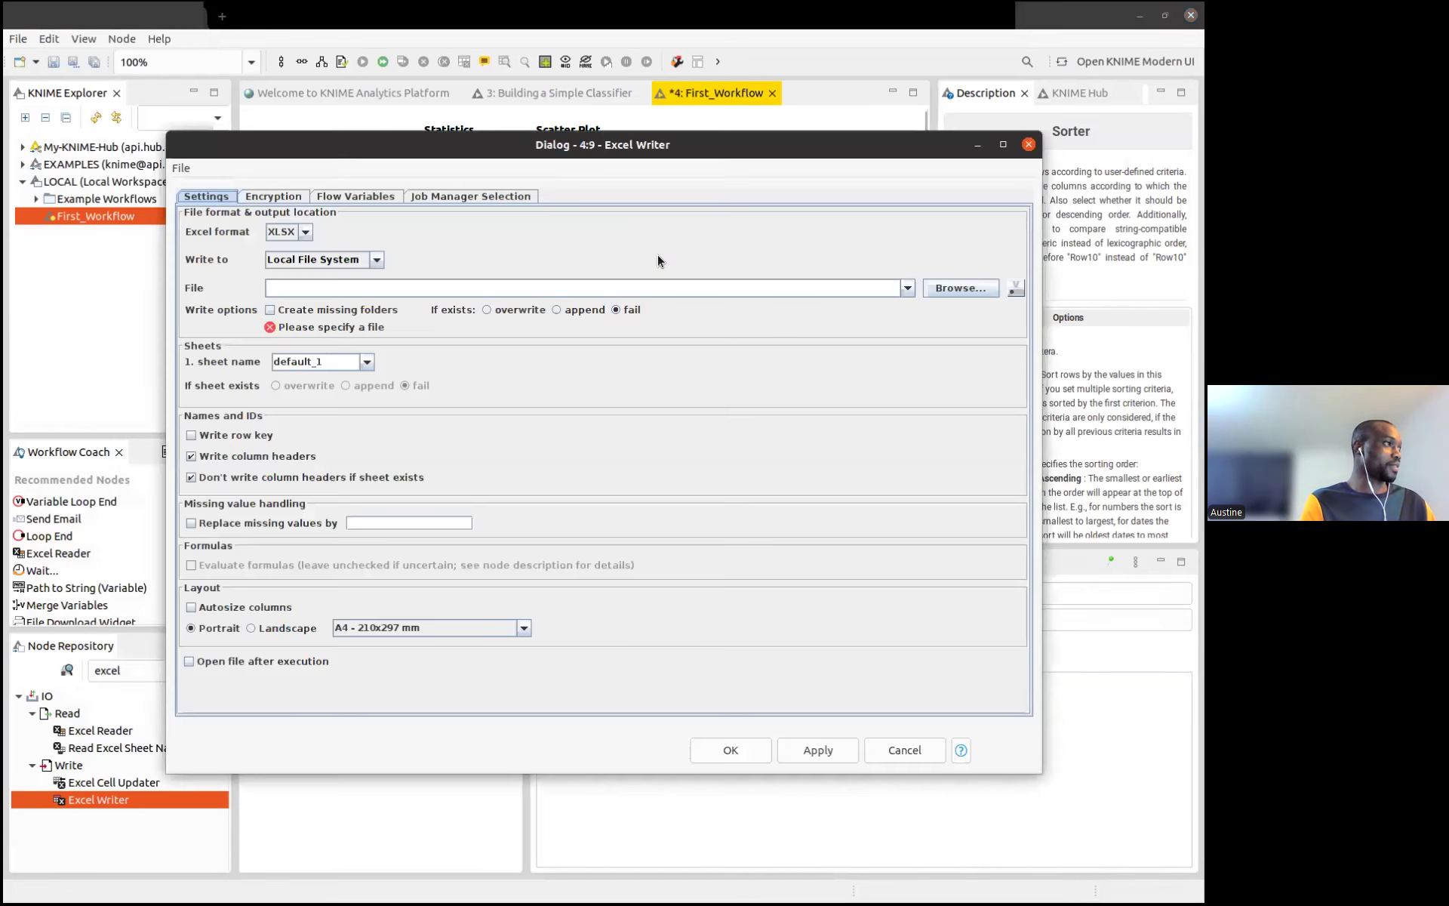
left_click(949, 289)
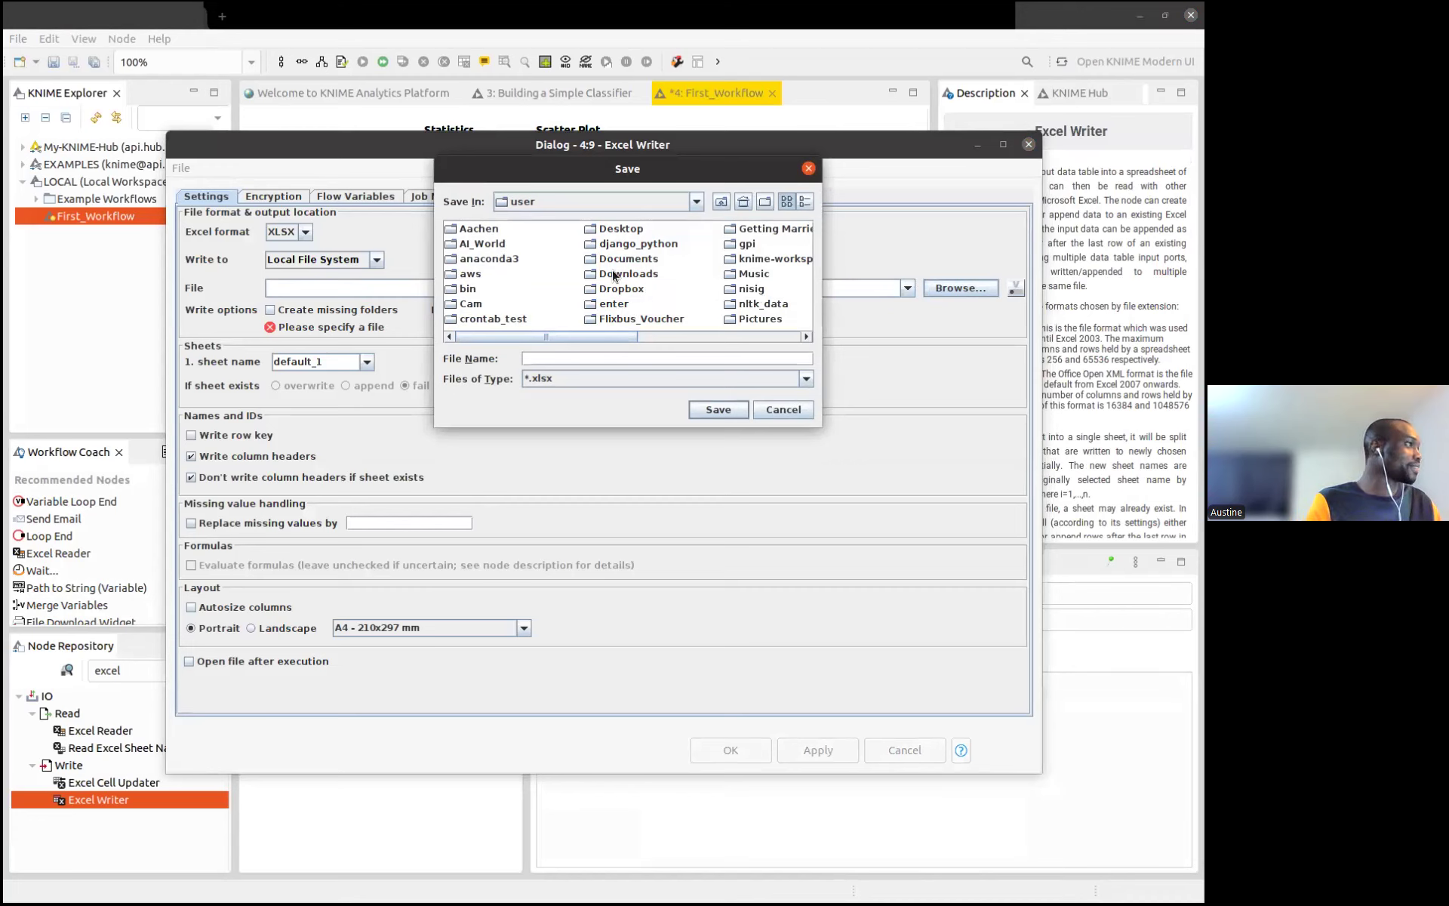
double_click(627, 258)
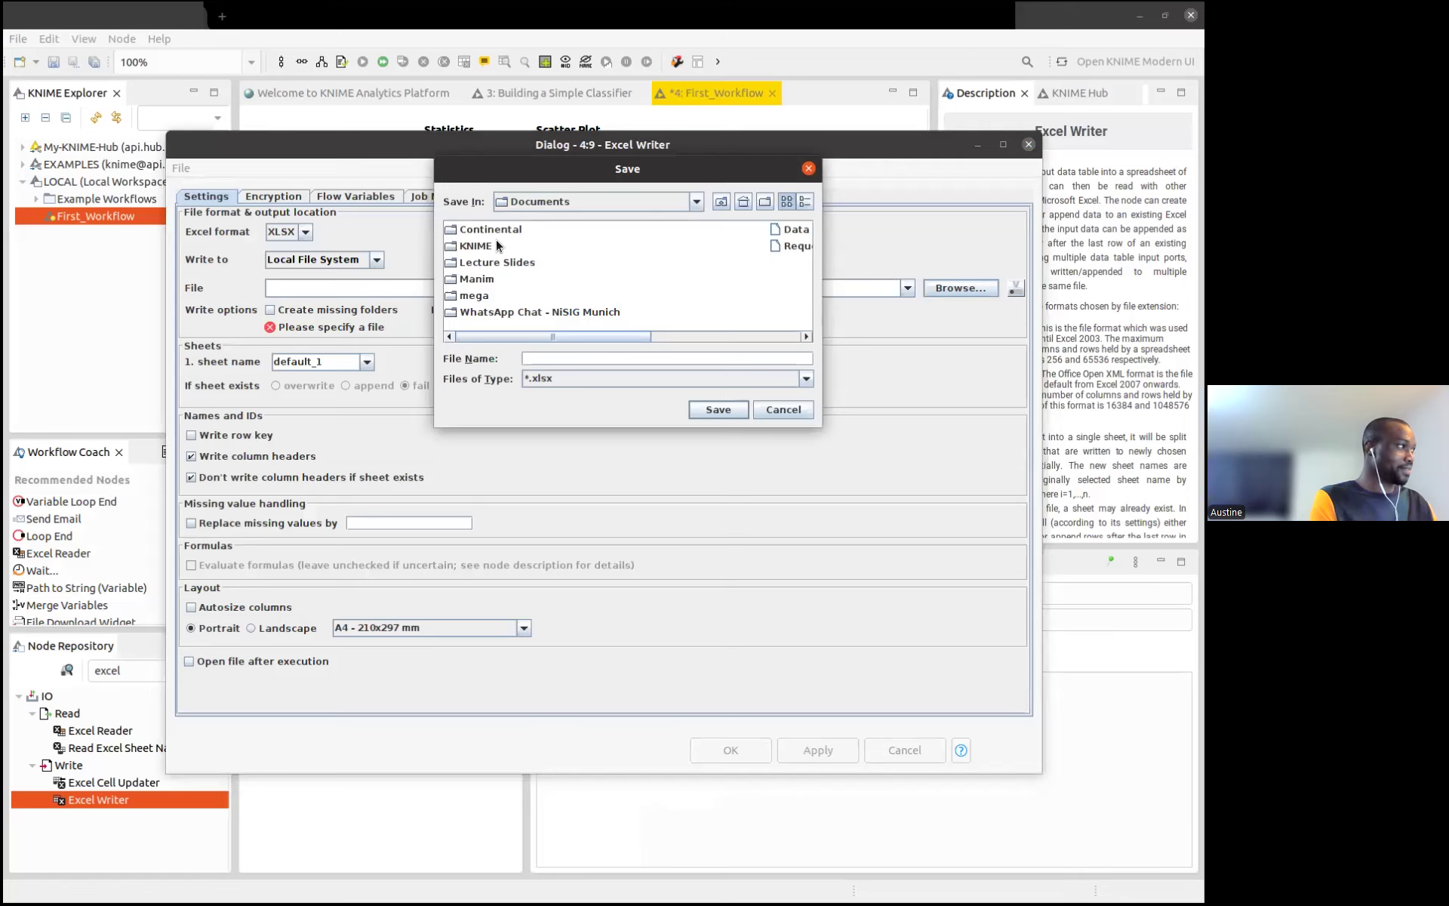
double_click(483, 245)
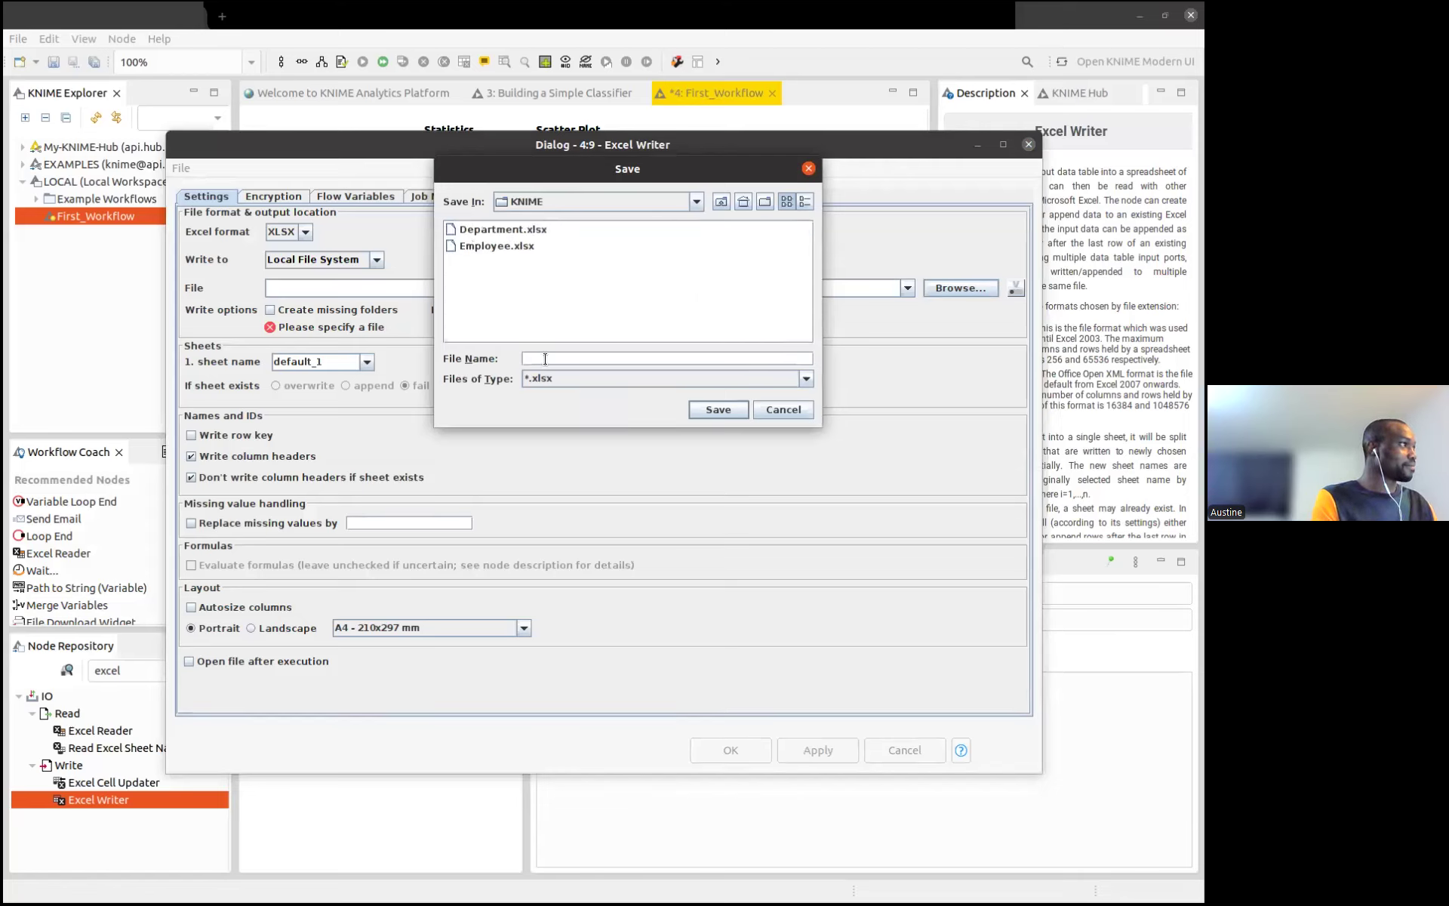
type("Processed")
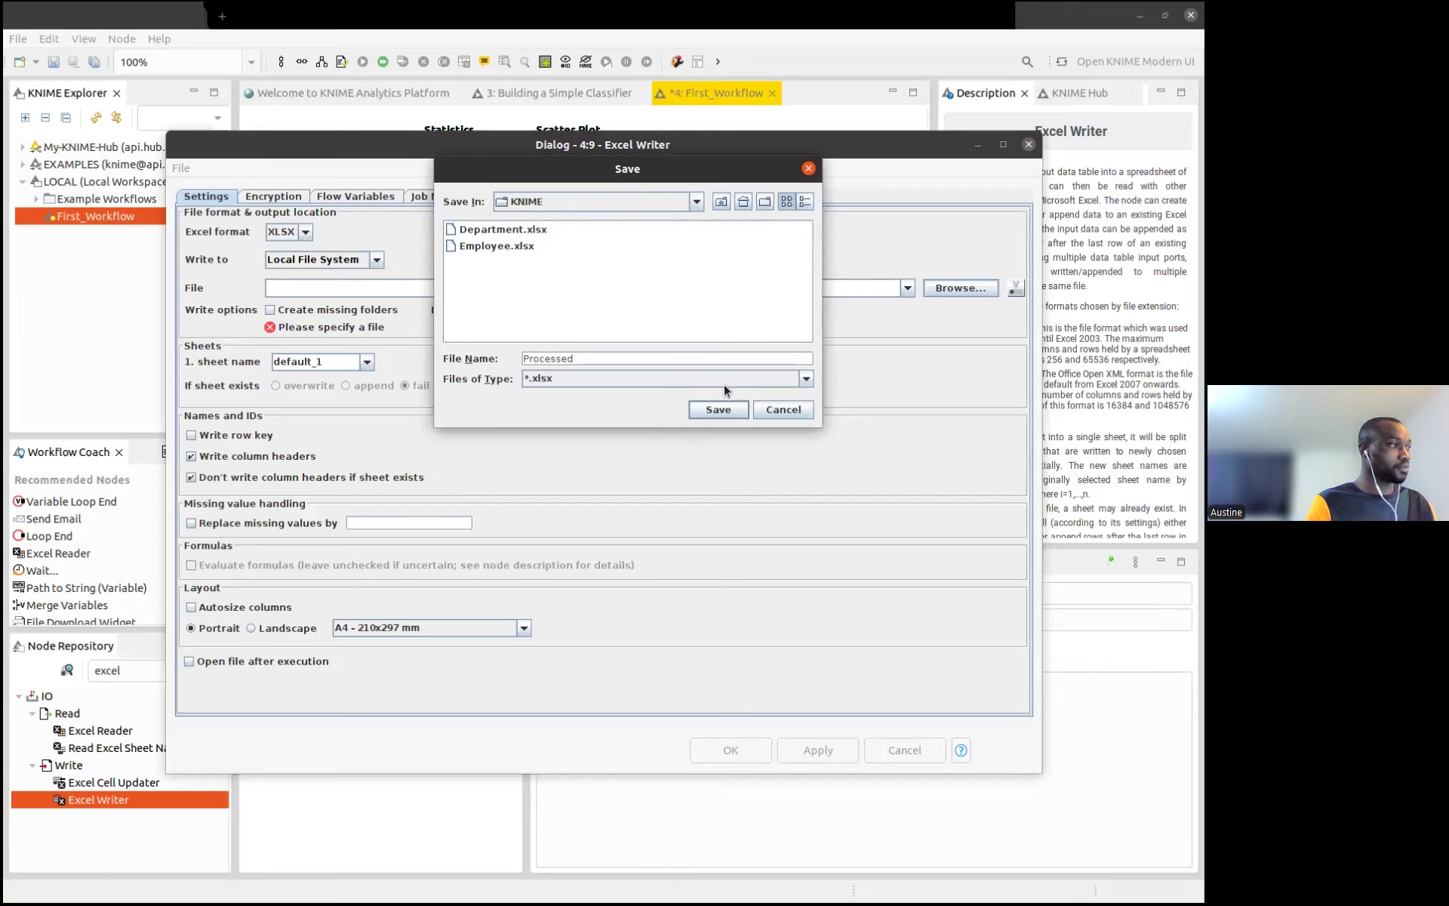
left_click(712, 409)
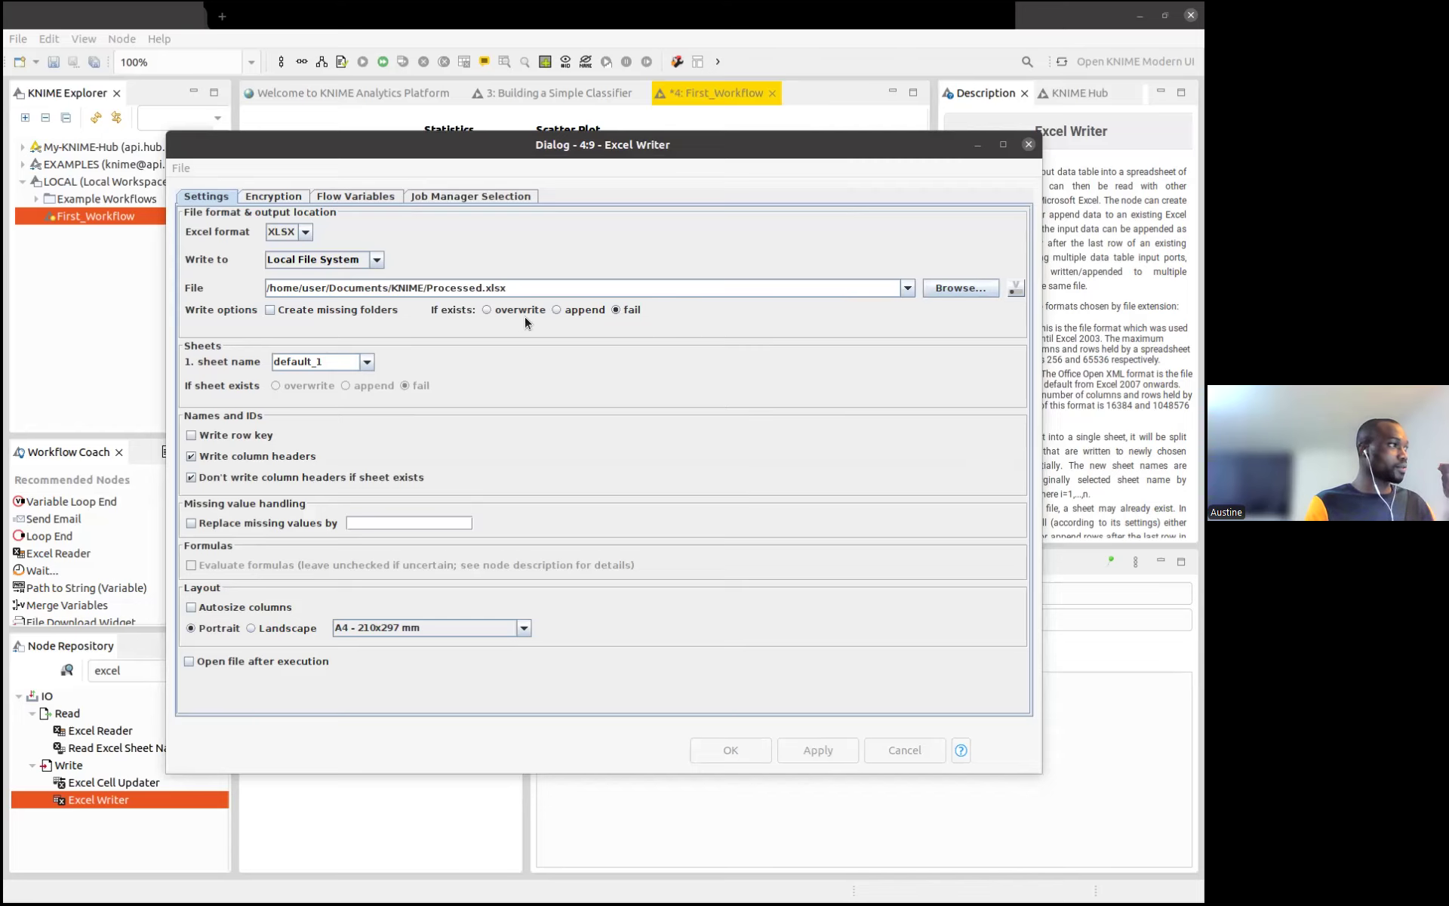
Set the Excel Writer to overwrite an existing file, look through its remaining settings pages, and execute the node
left_click(487, 309)
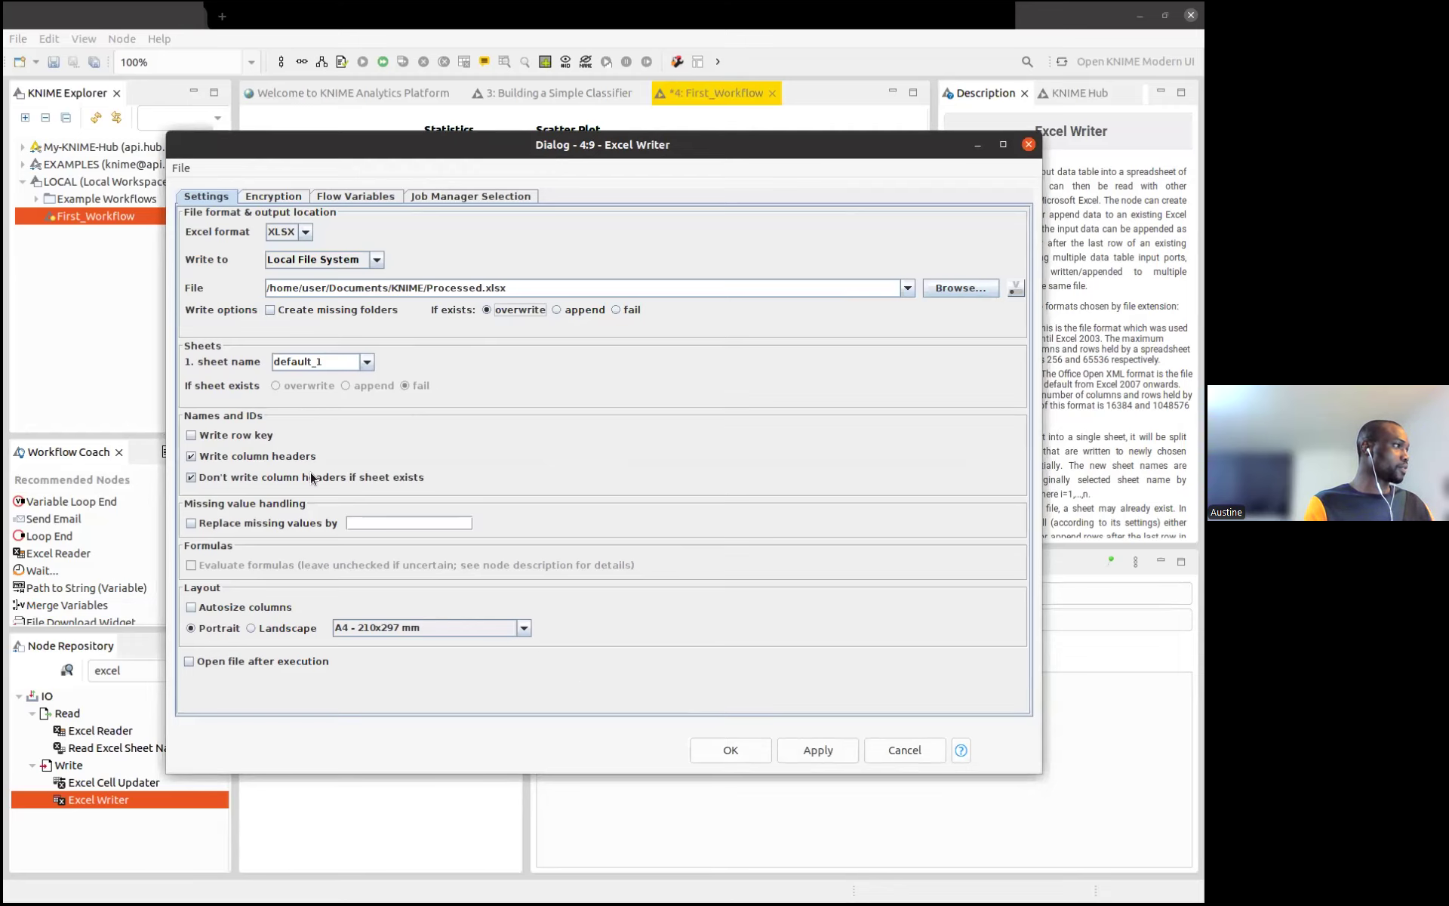
left_click(283, 198)
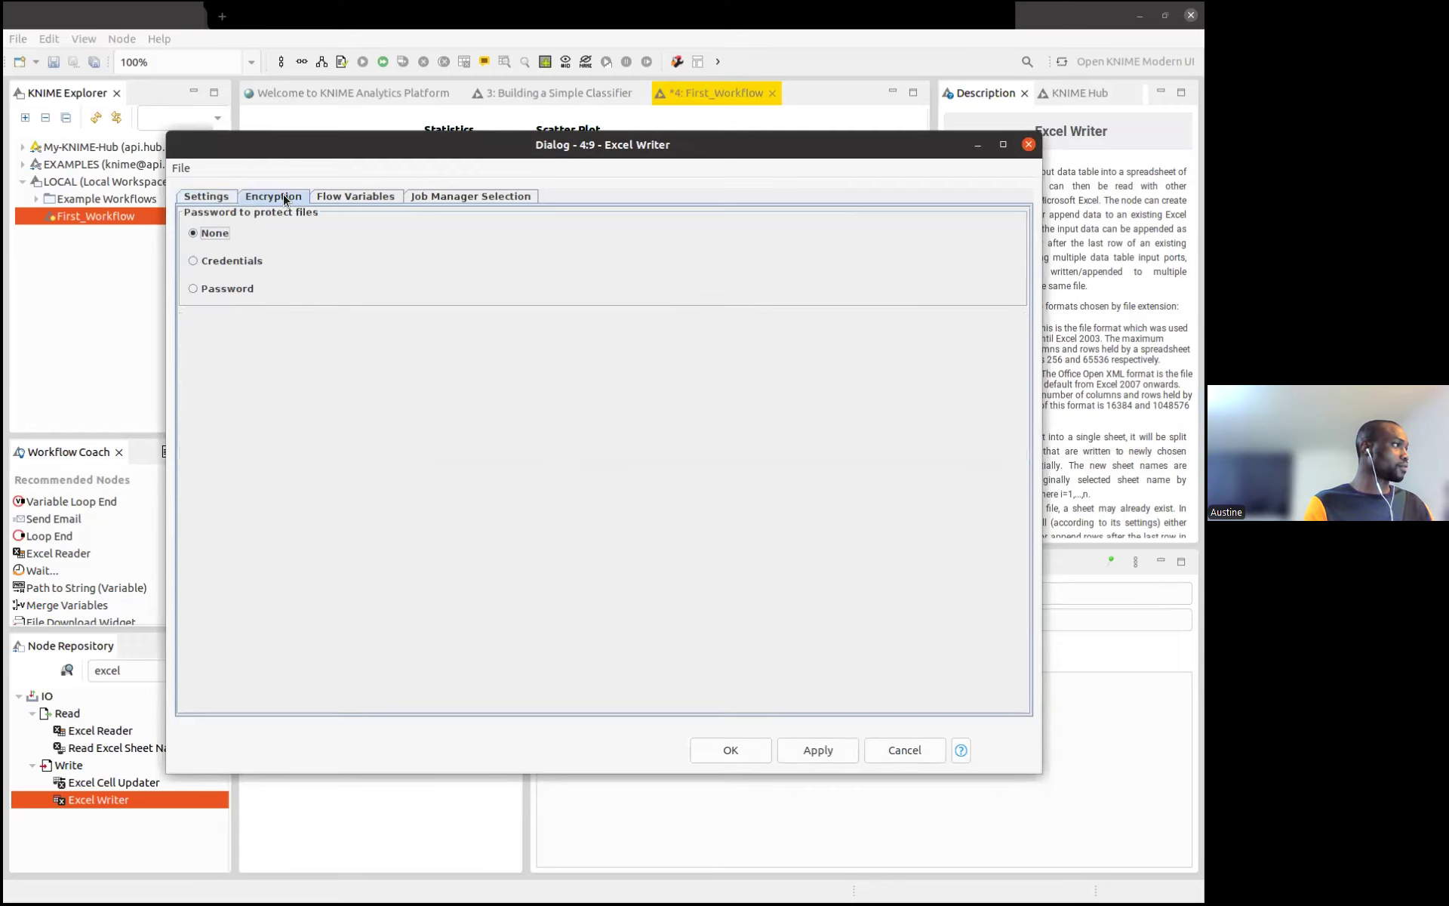
left_click(357, 196)
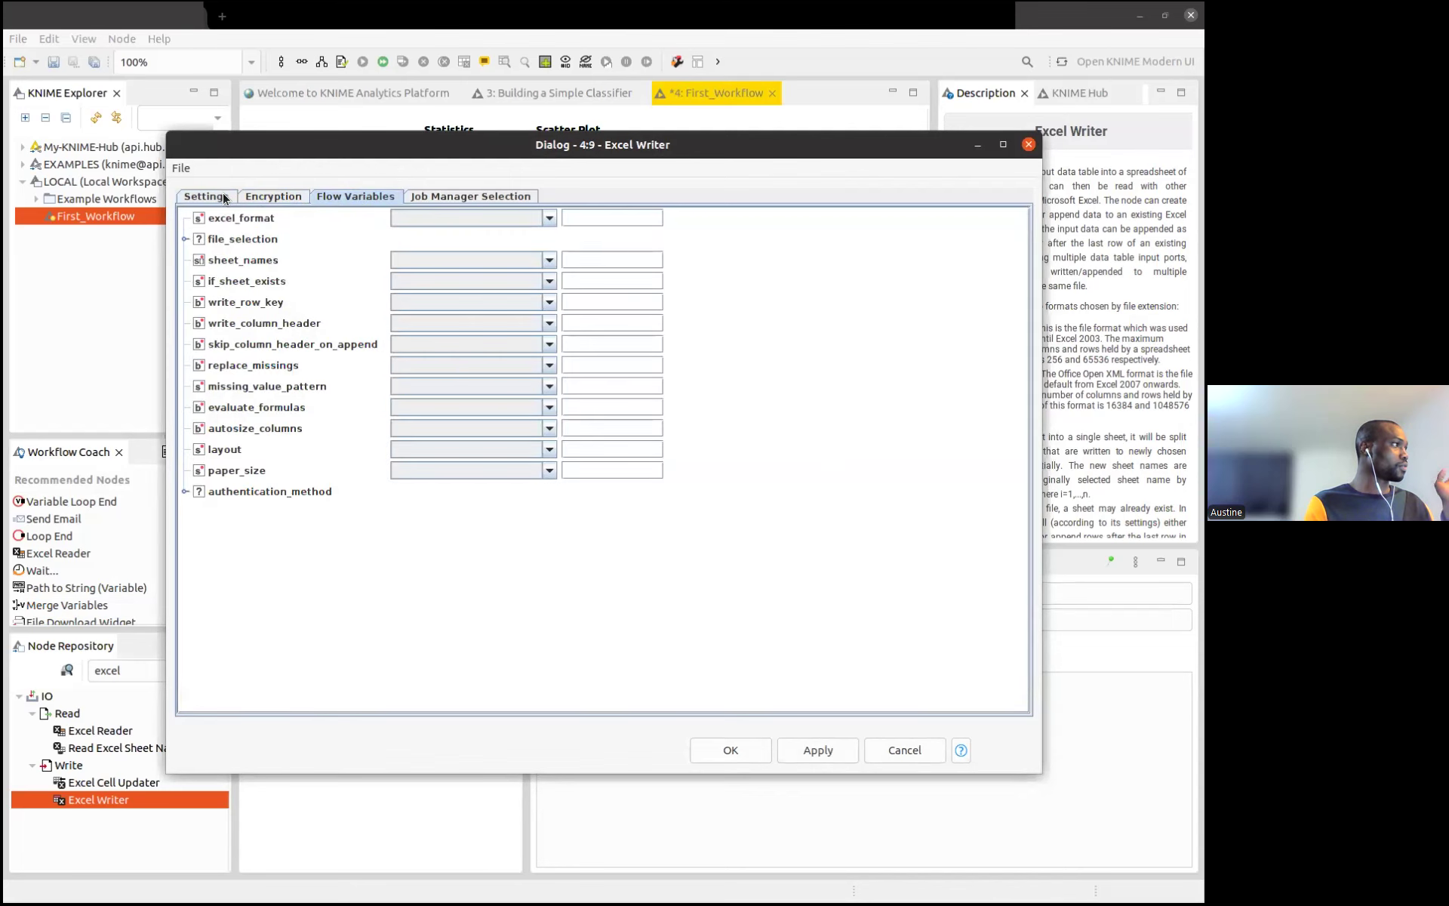
left_click(224, 197)
left_click(442, 196)
left_click(364, 197)
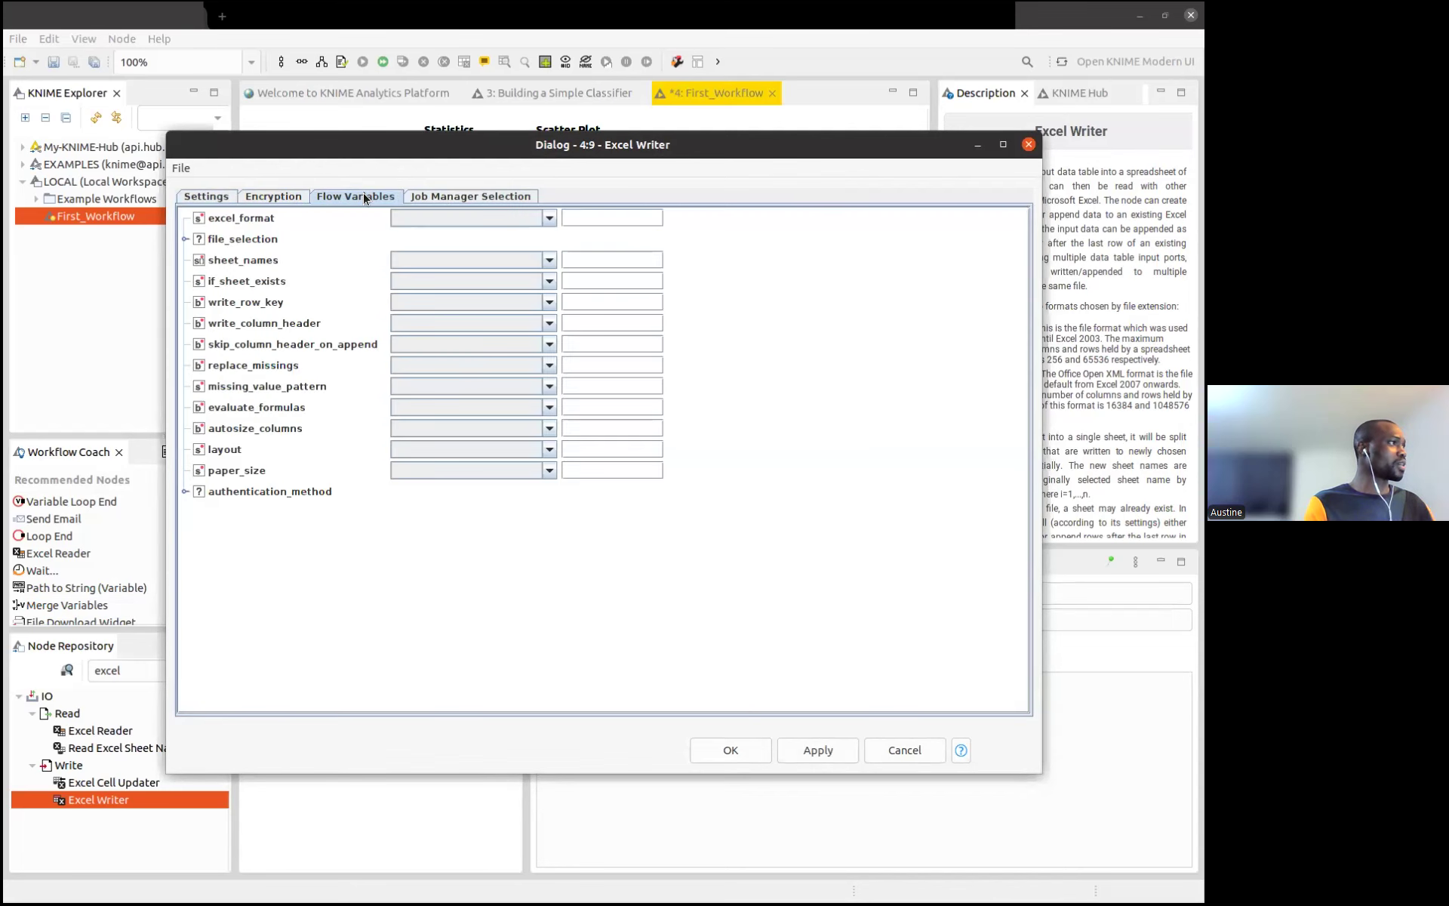
left_click(731, 749)
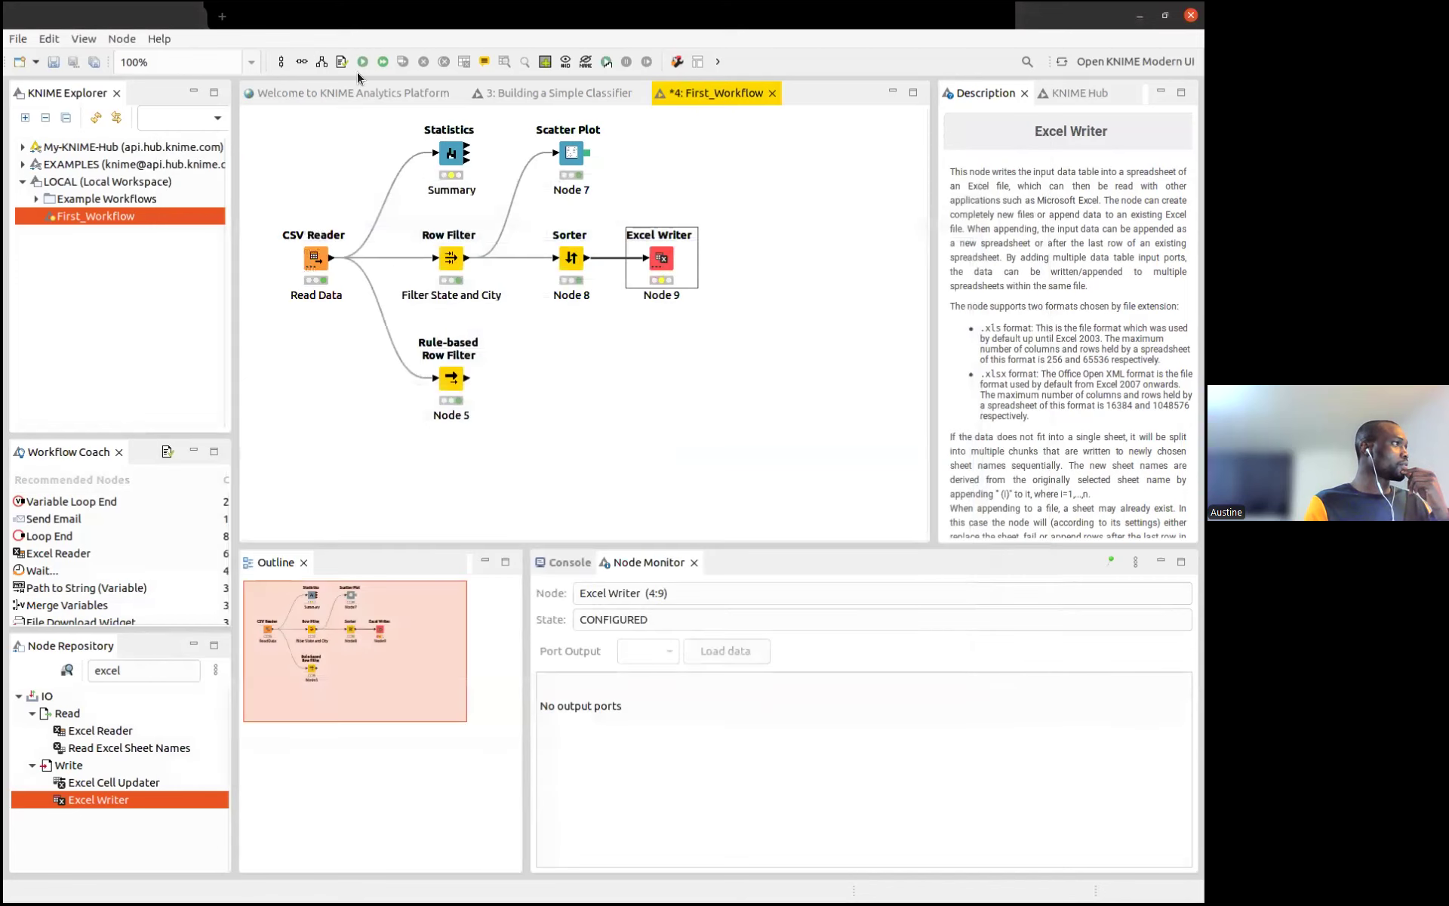
left_click(361, 62)
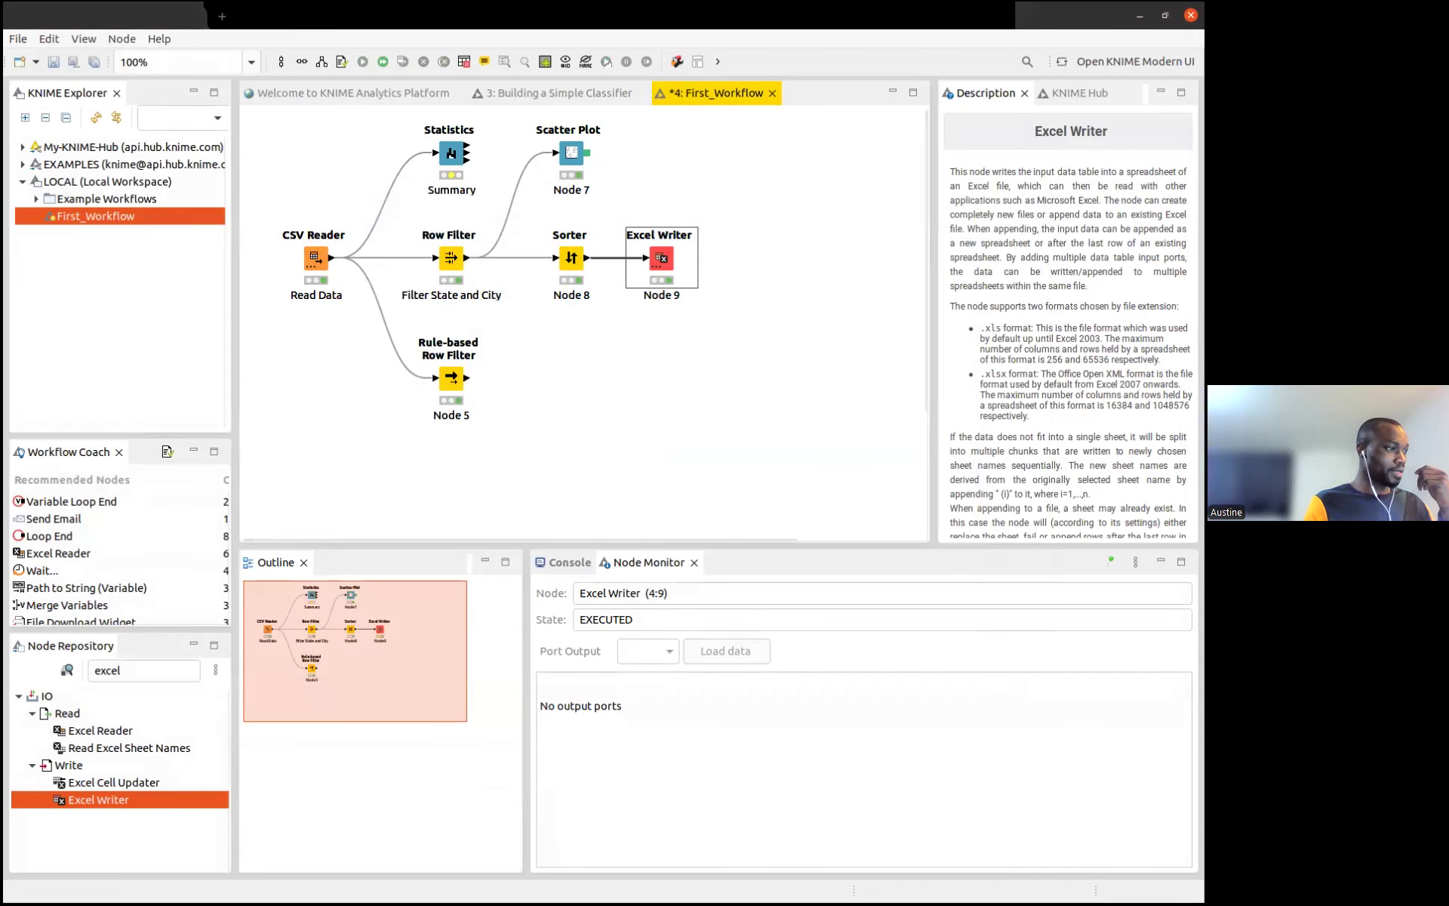
Open Processed.xlsx from the KNIME folder in the spreadsheet program and widen the Country column to inspect the exported data
key("alt+Tab")
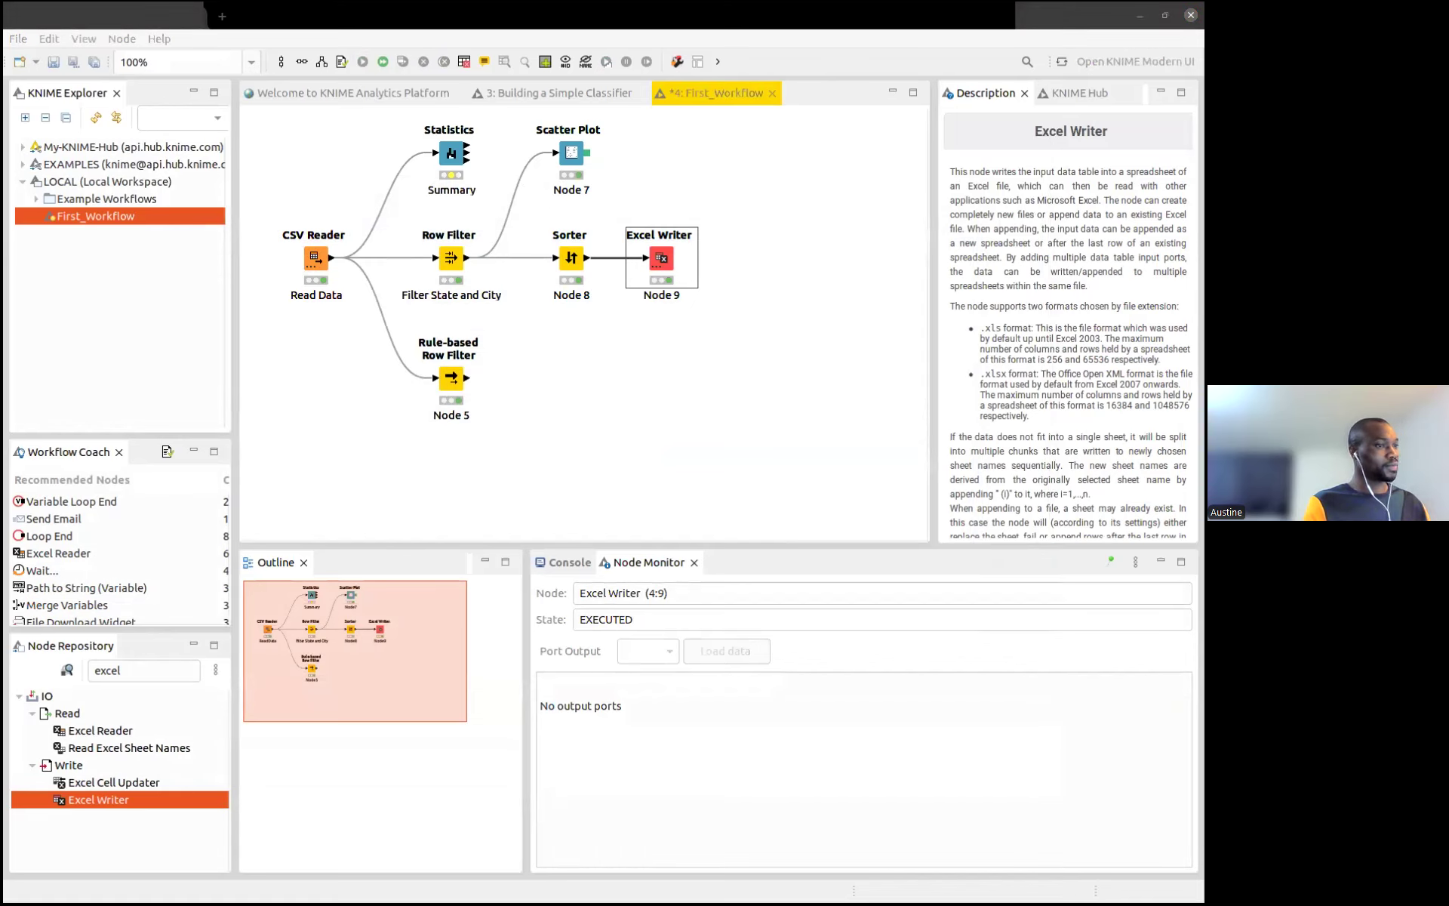
left_click_drag(1203, 181, 789, 100)
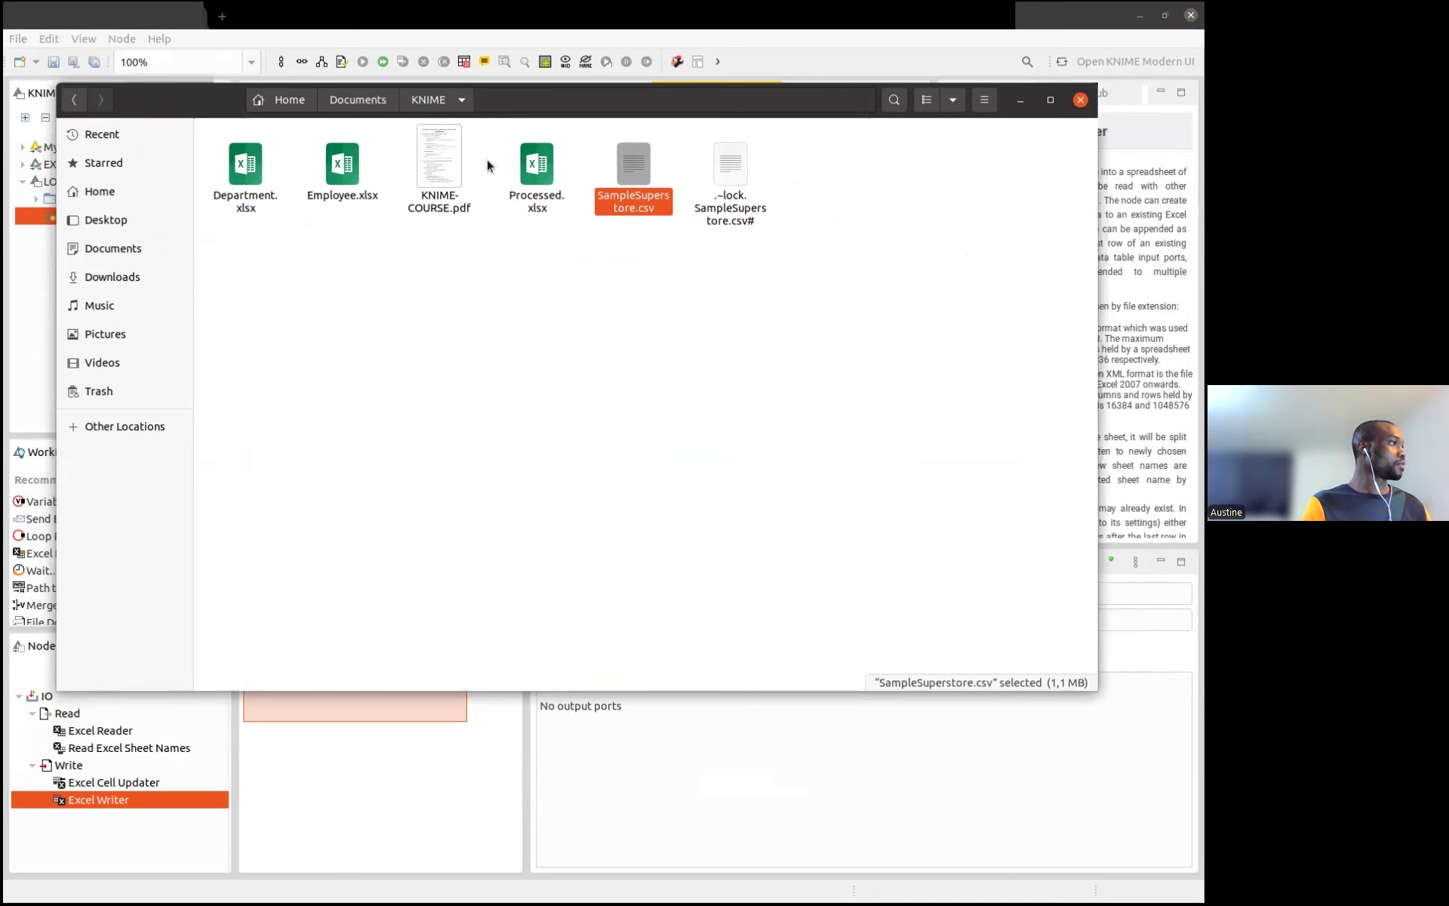
double_click(537, 164)
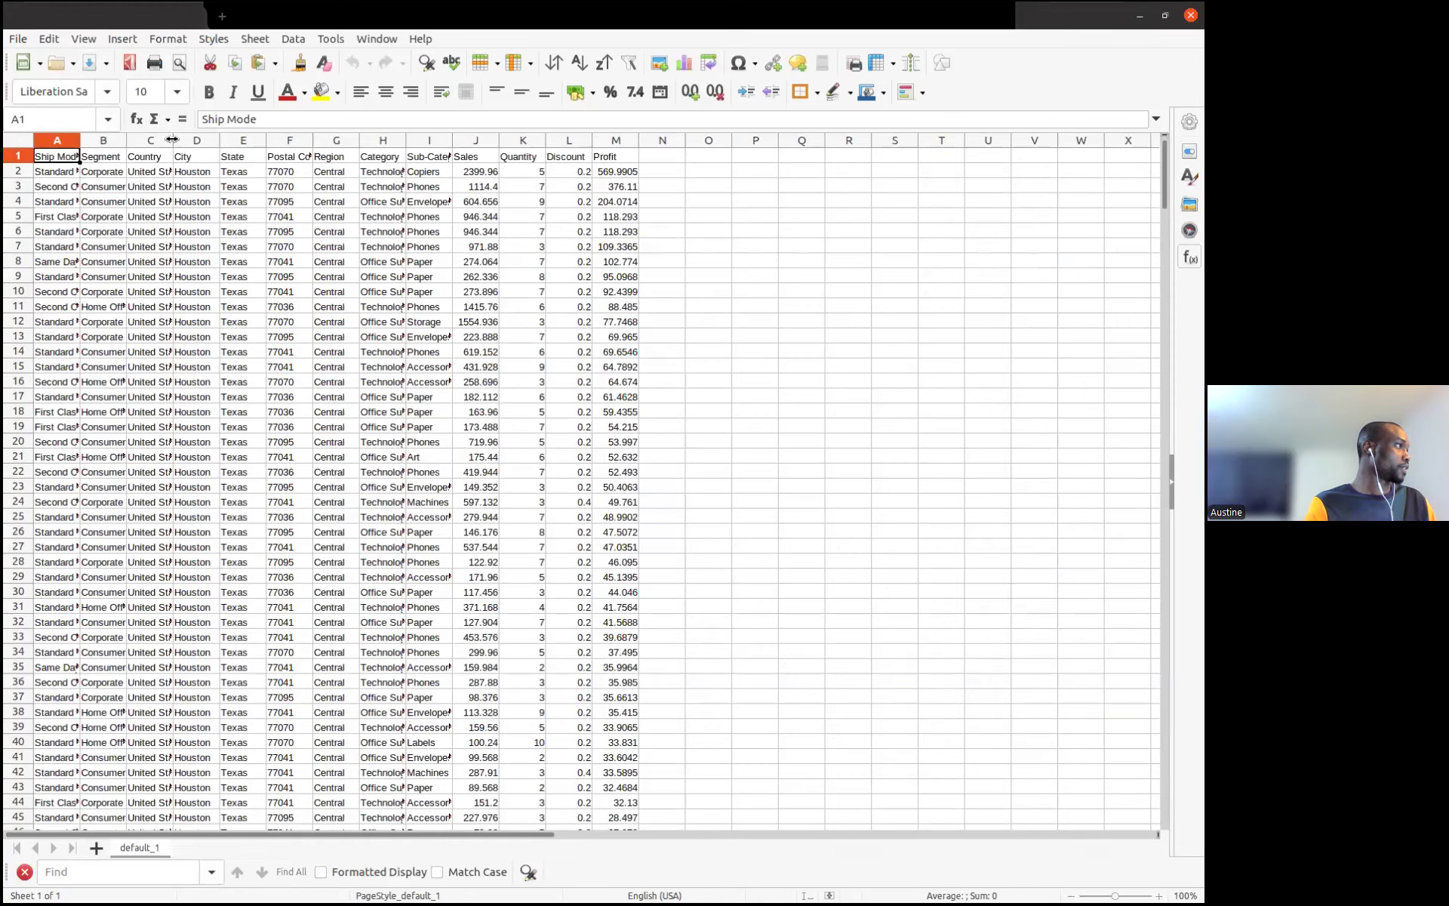
left_click_drag(173, 143, 222, 144)
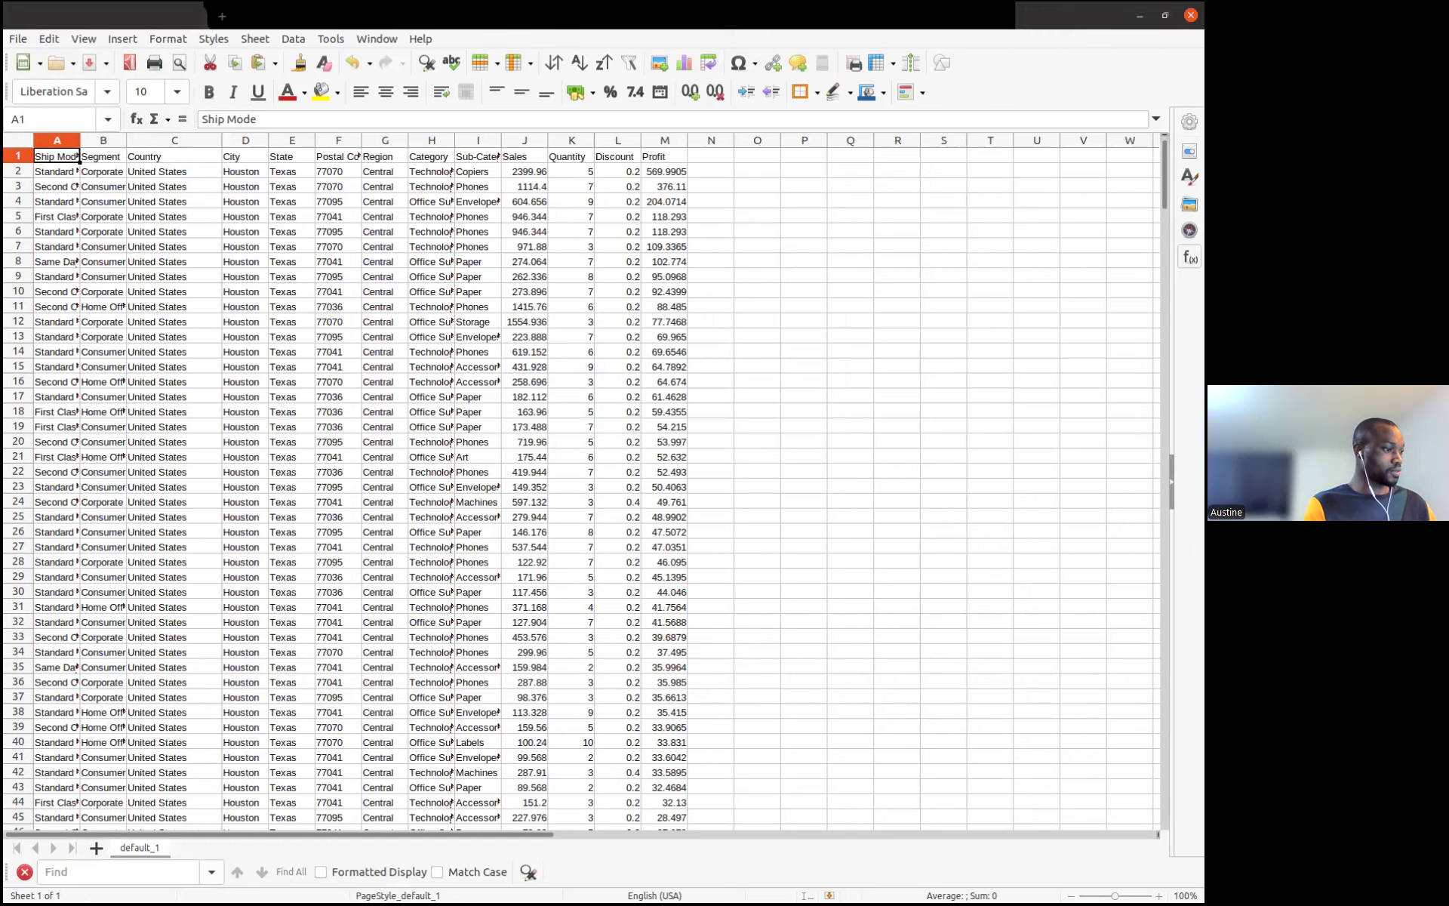
Switch to the text editor and consult the Day 1 outline for the remaining topics
key("alt+Tab")
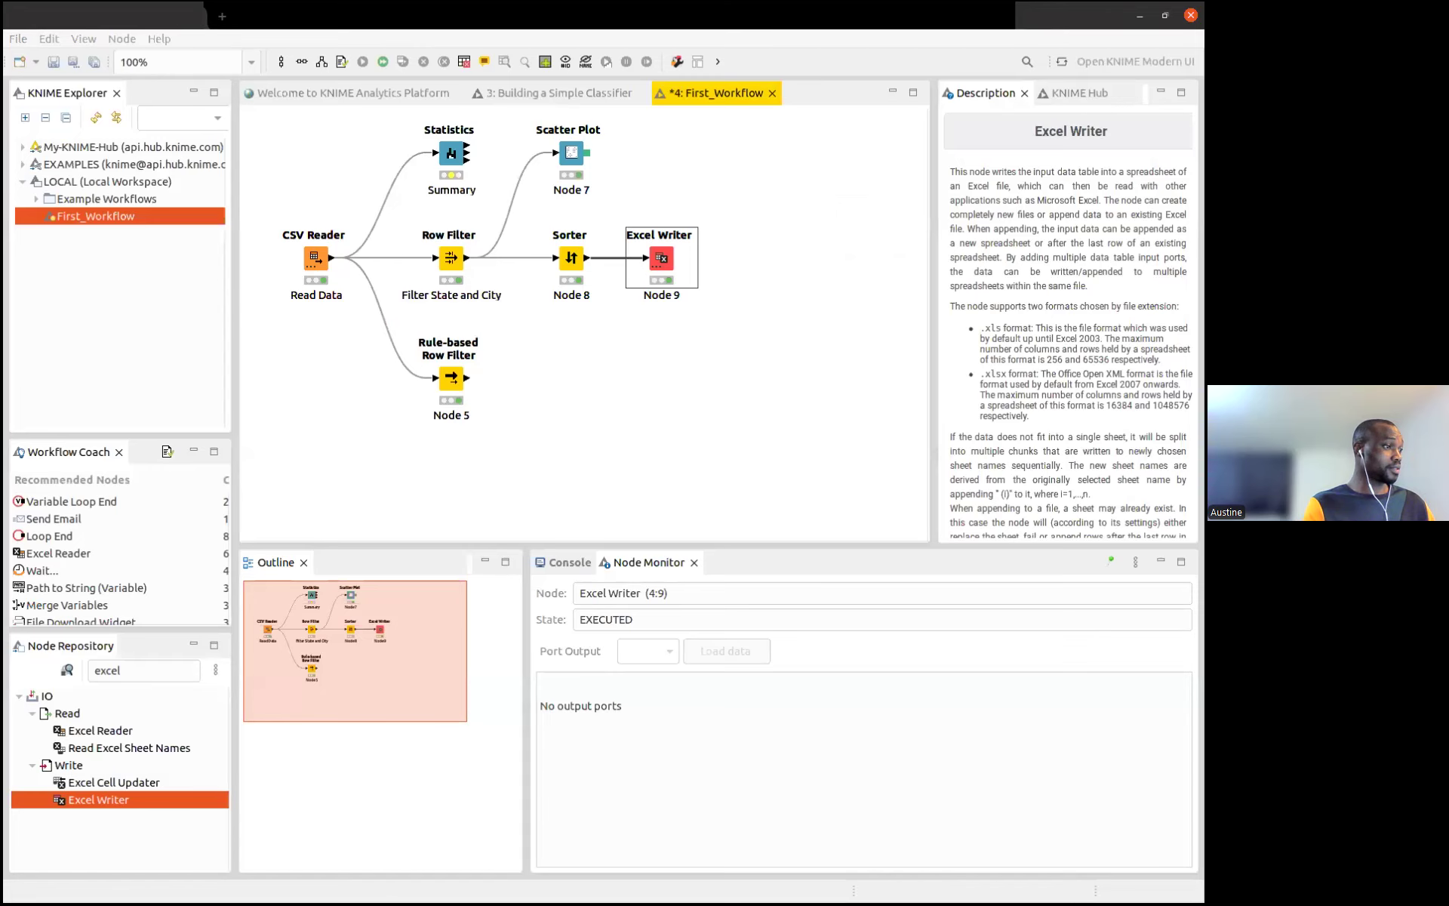
key("alt+Tab")
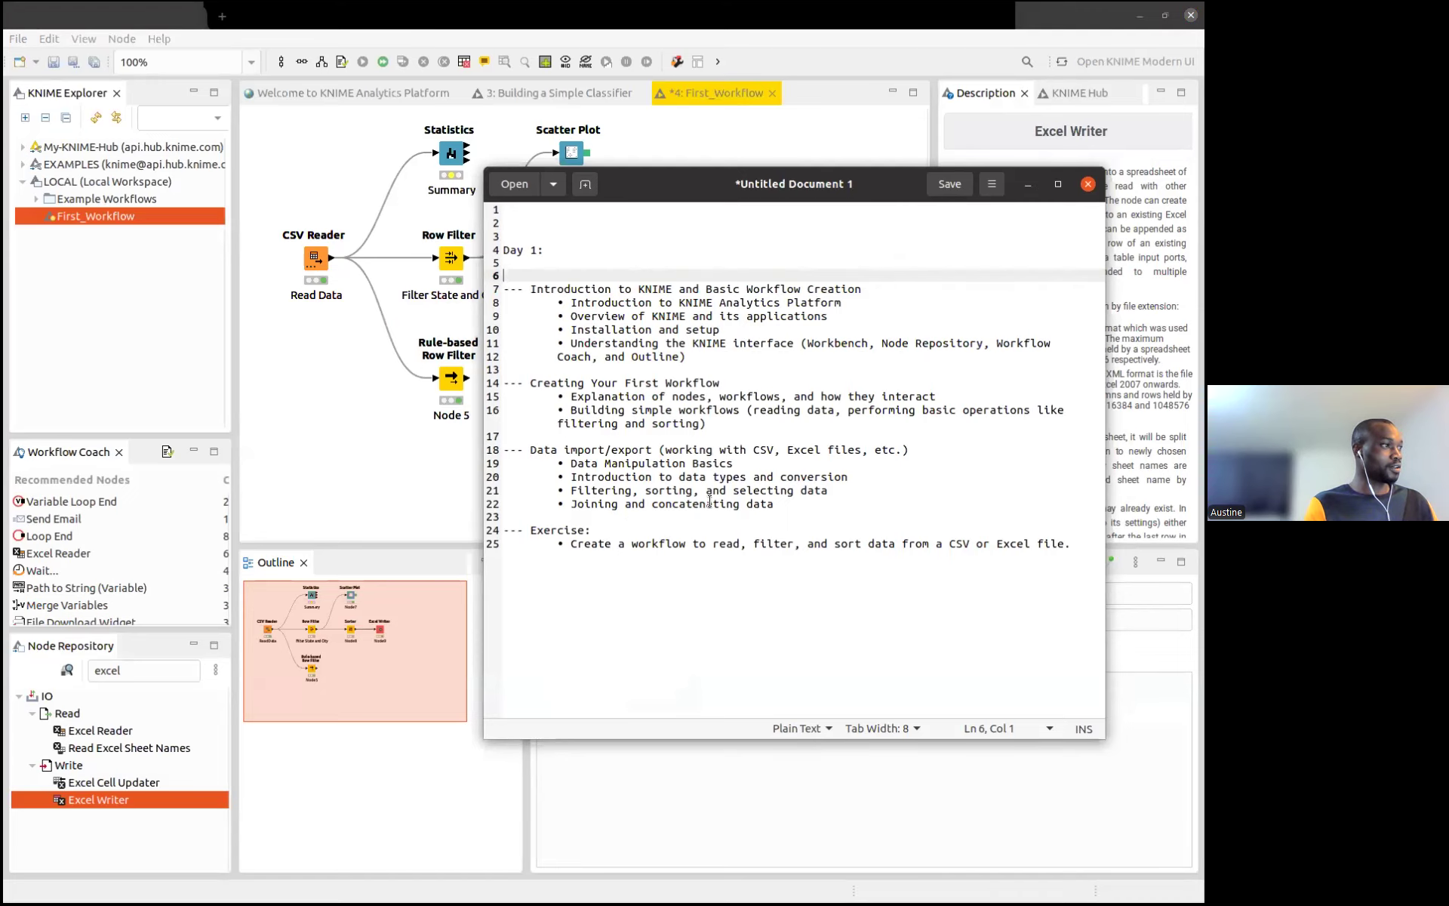
Minimize the text editor and enlarge the workflow canvas by shrinking the Outline and Node Monitor area
left_click(1027, 184)
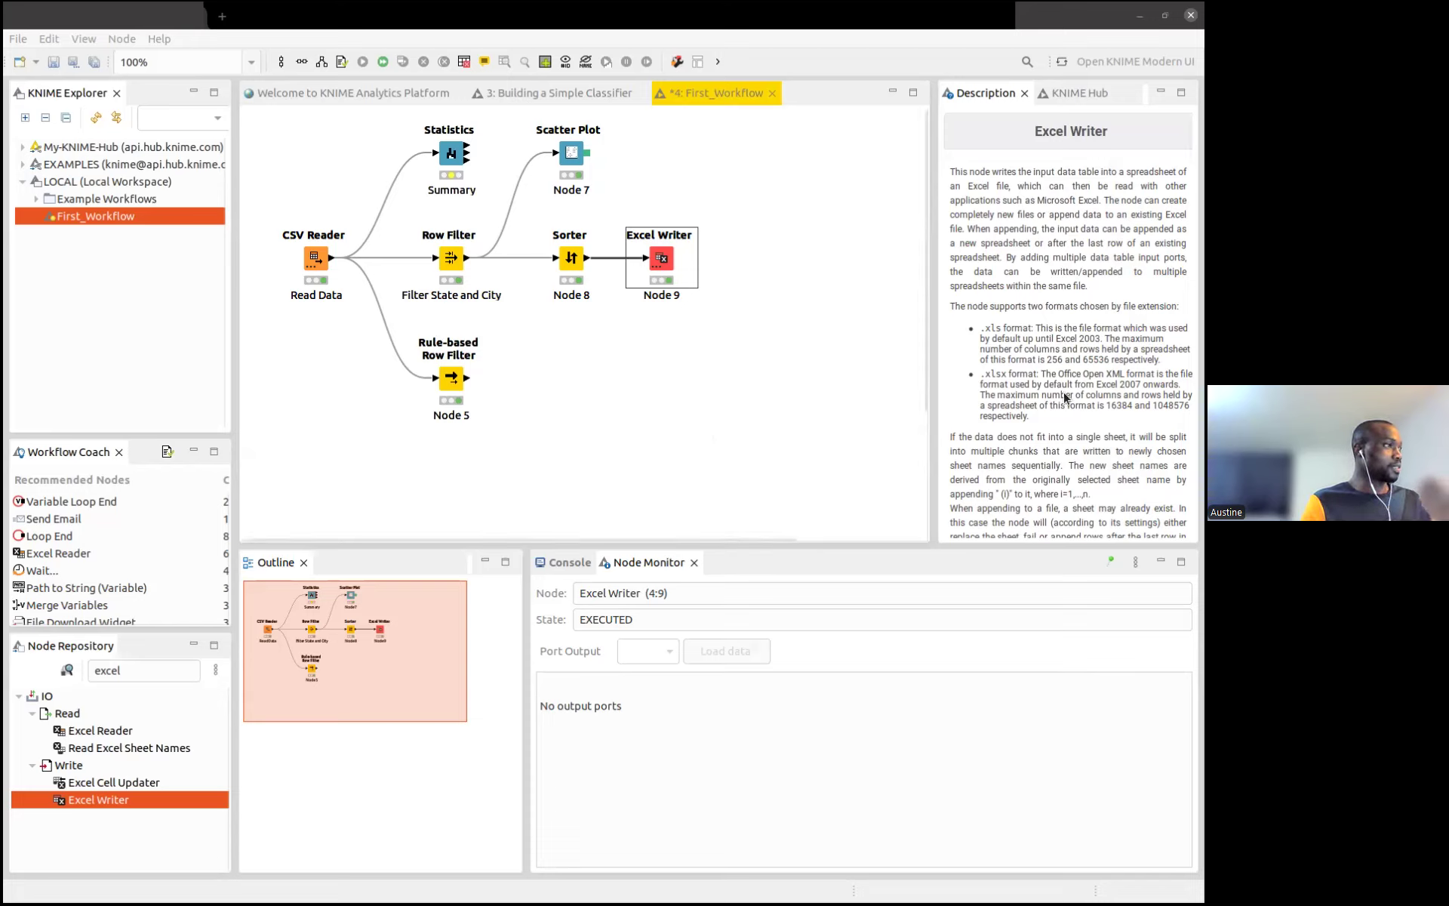
scroll(758, 356, "down", 3)
scroll(757, 357, "up", 3)
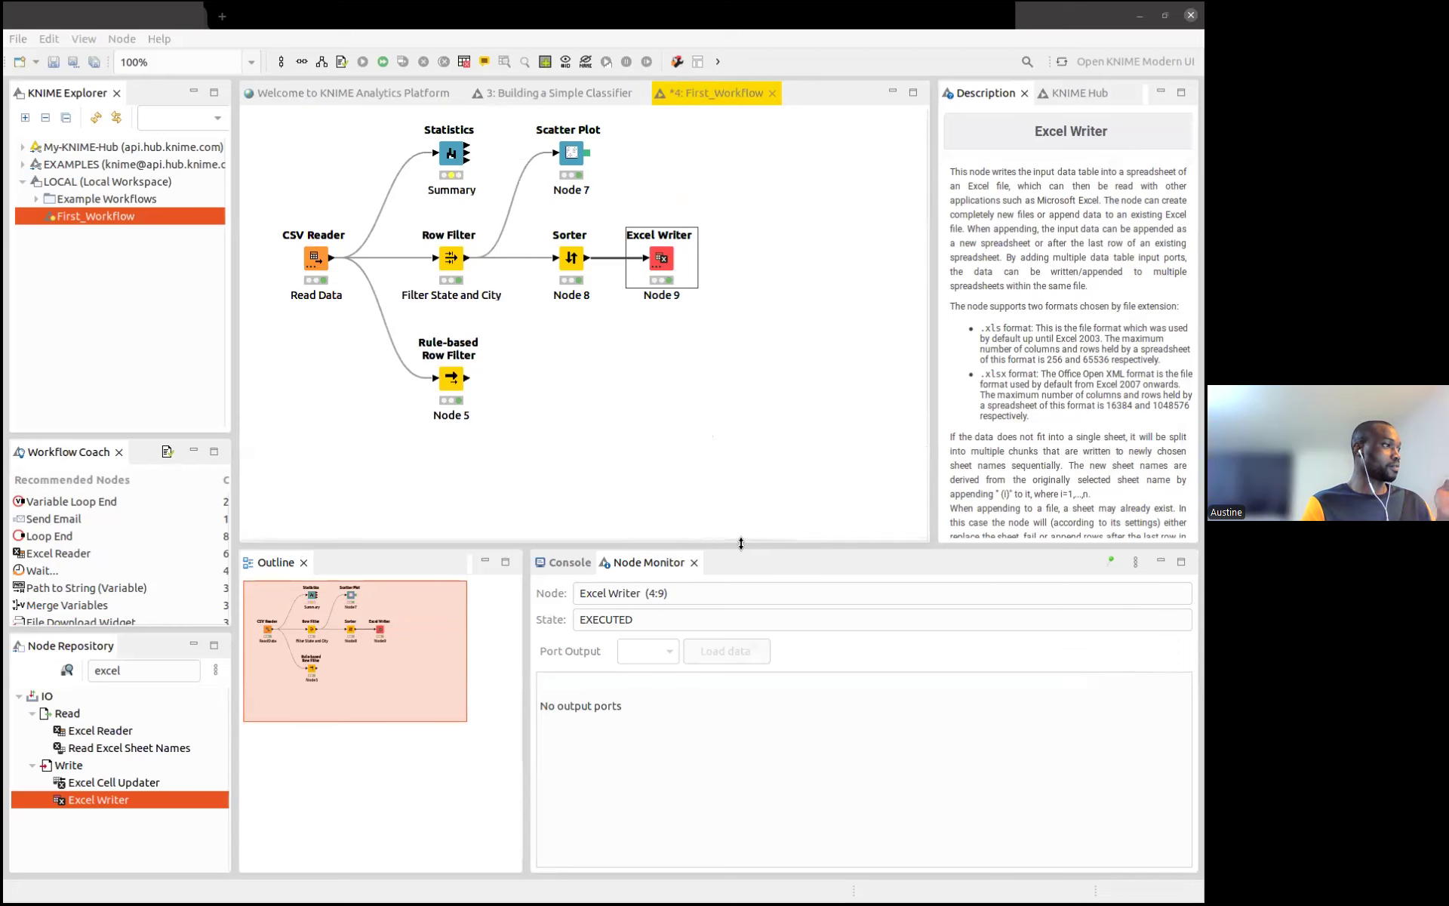
left_click_drag(741, 544, 741, 668)
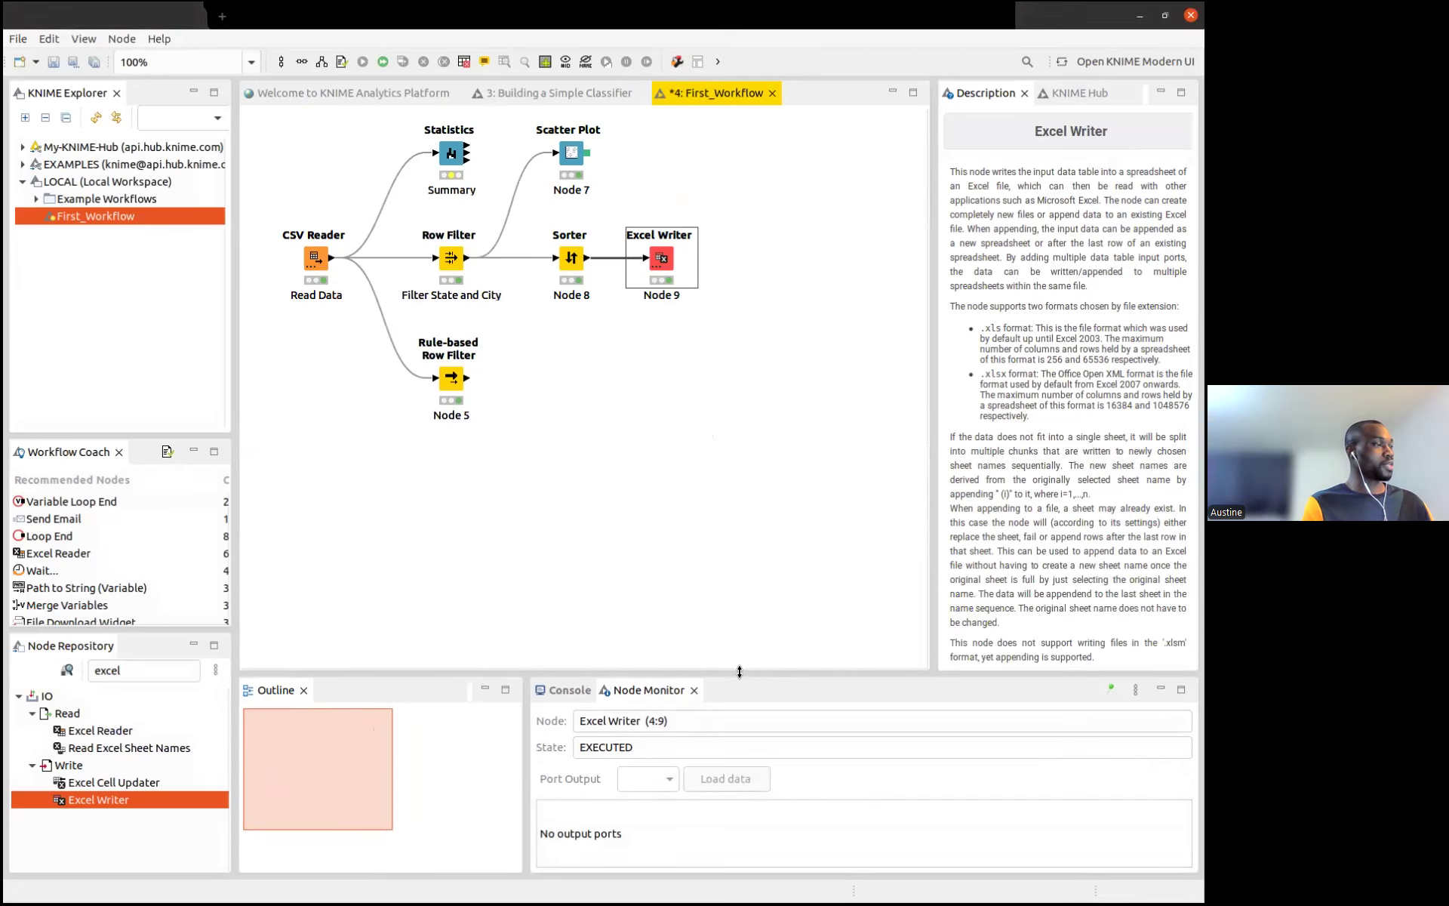
left_click(635, 431)
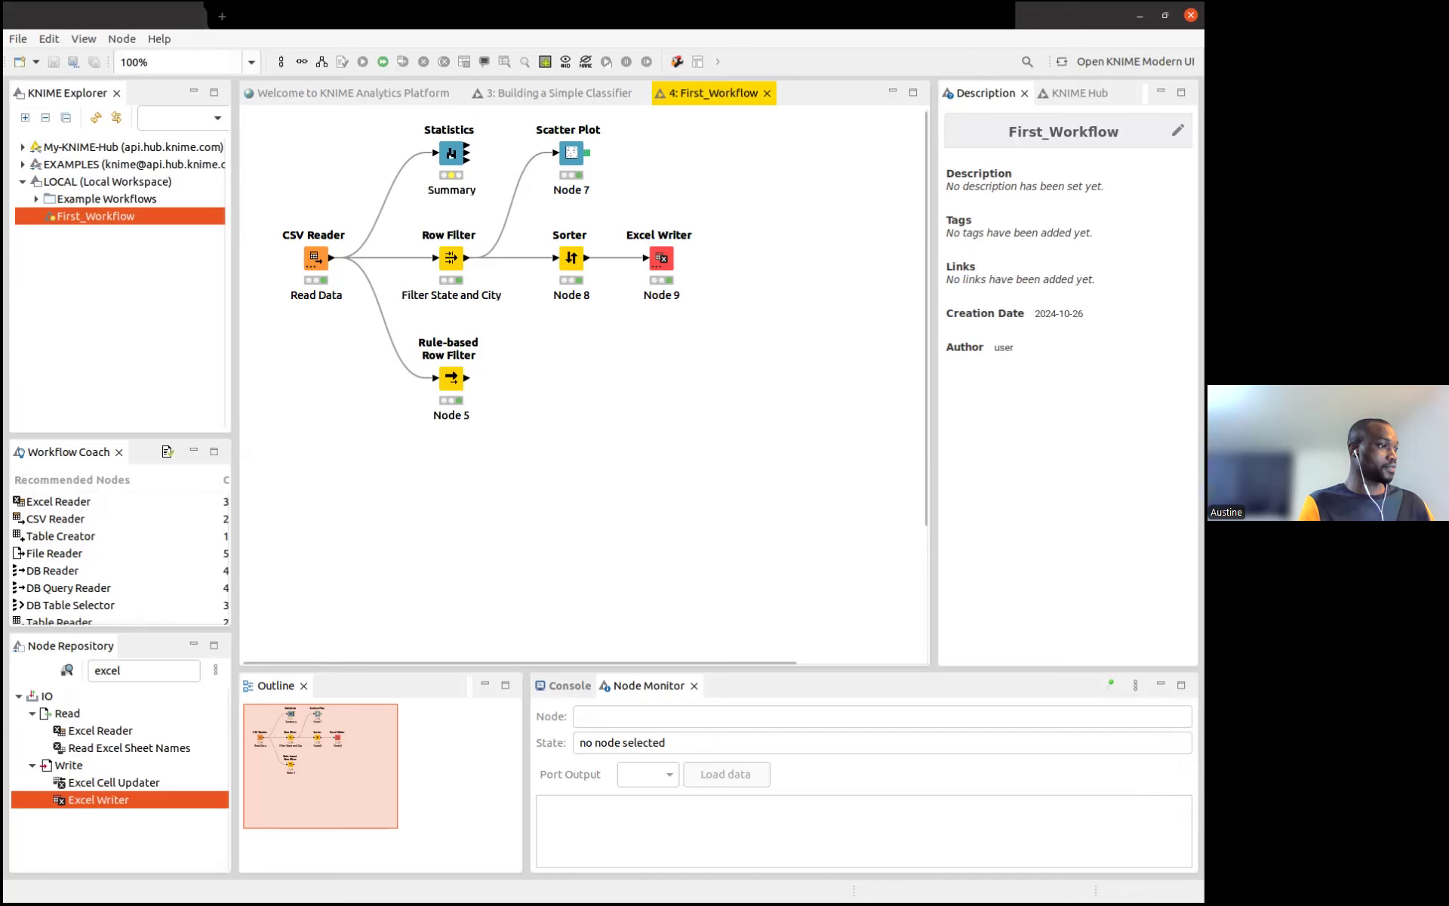
Open Department.xlsx and Employee.xlsx from the KNIME folder in LibreOffice Calc and widen Employee's DepartmentID column to inspect the data
key("alt+Tab")
left_click(243, 174)
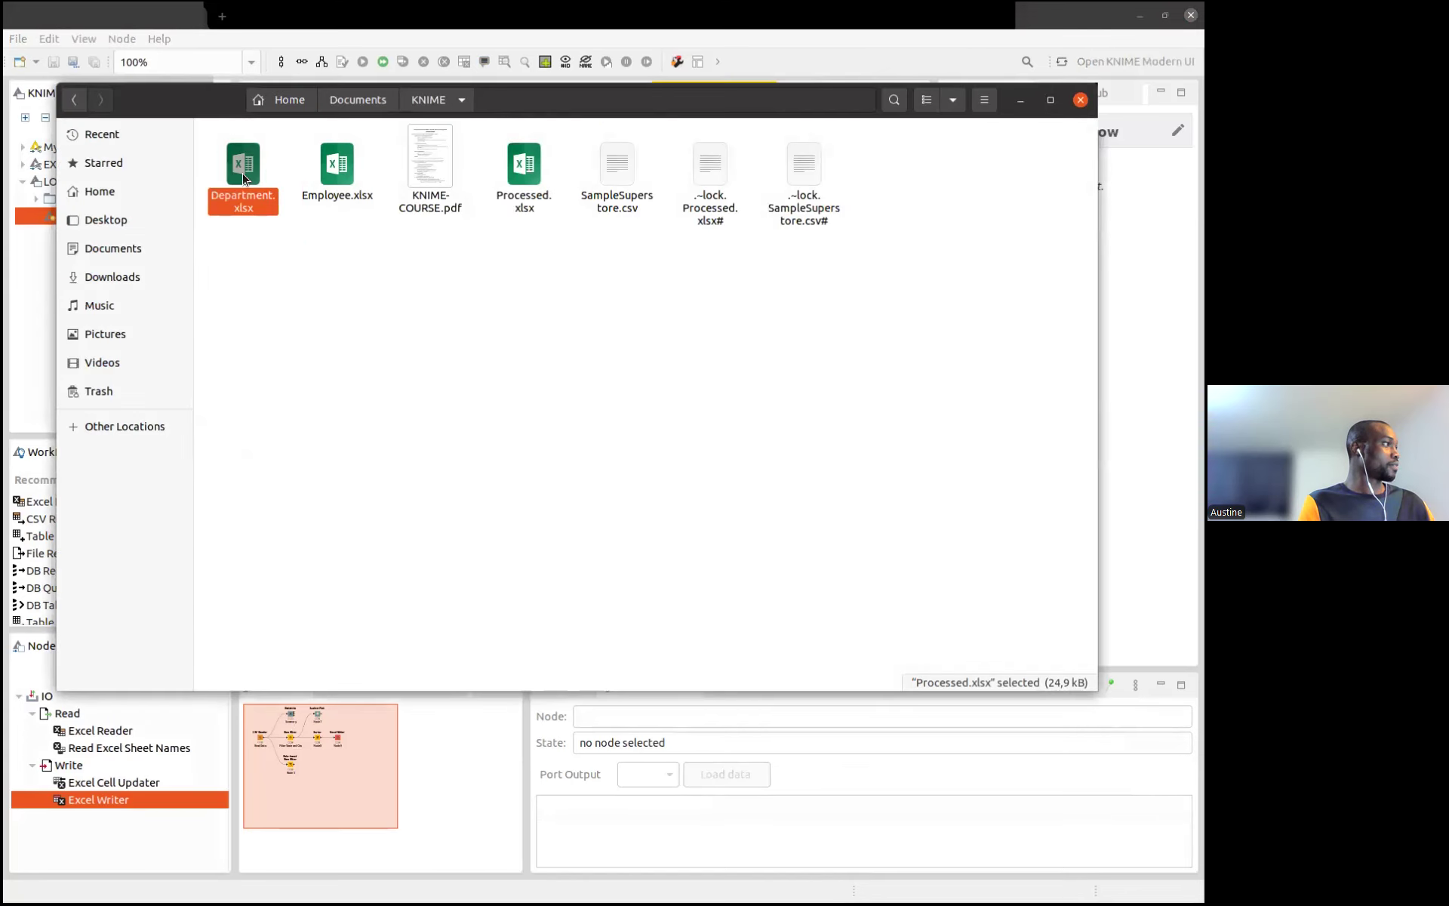
left_click(328, 175, "ctrl")
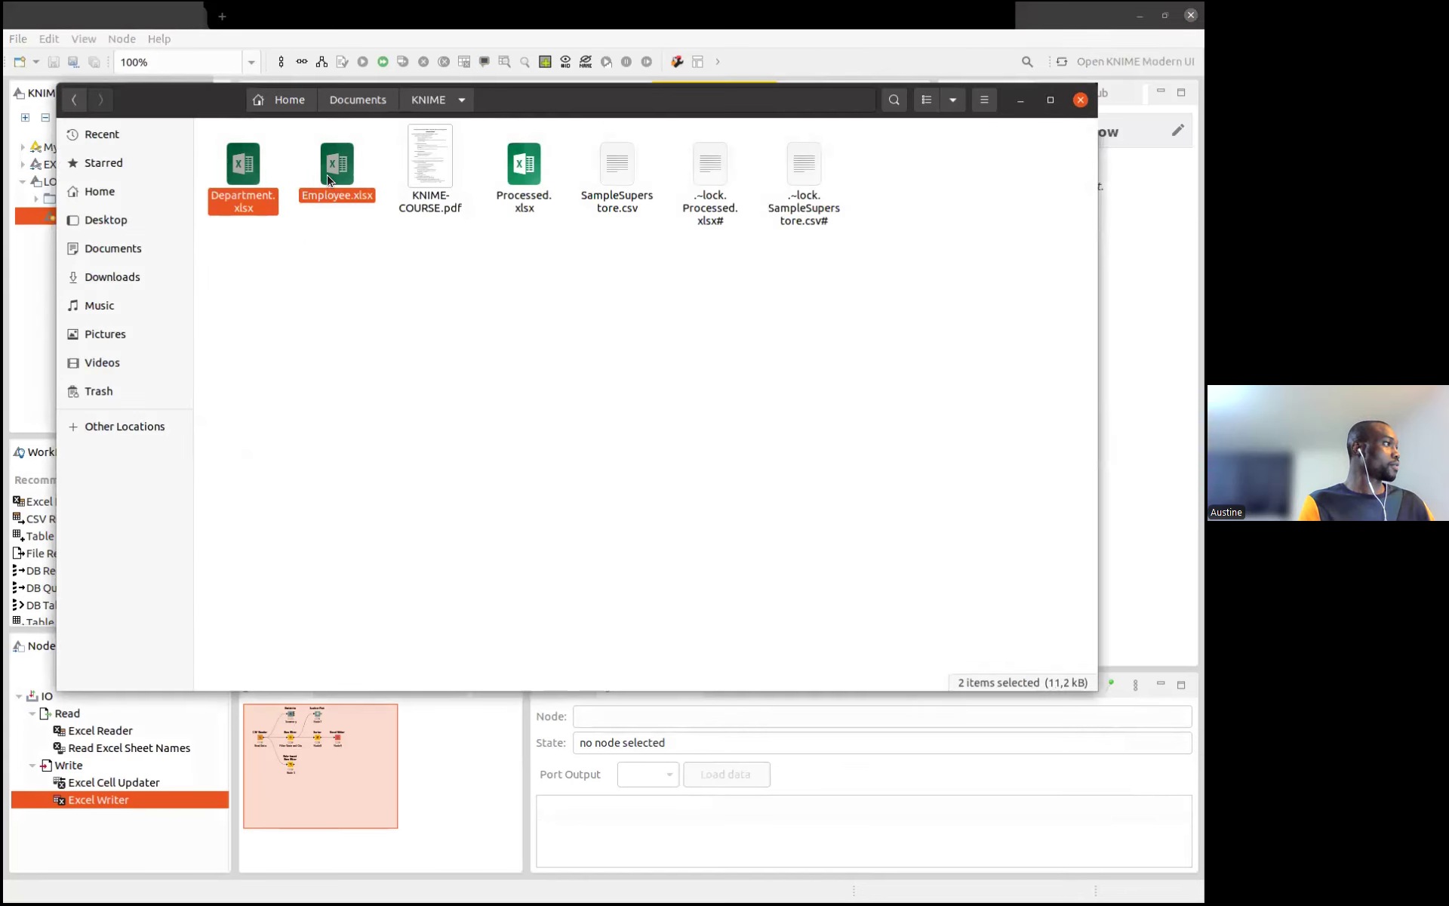
right_click(330, 181)
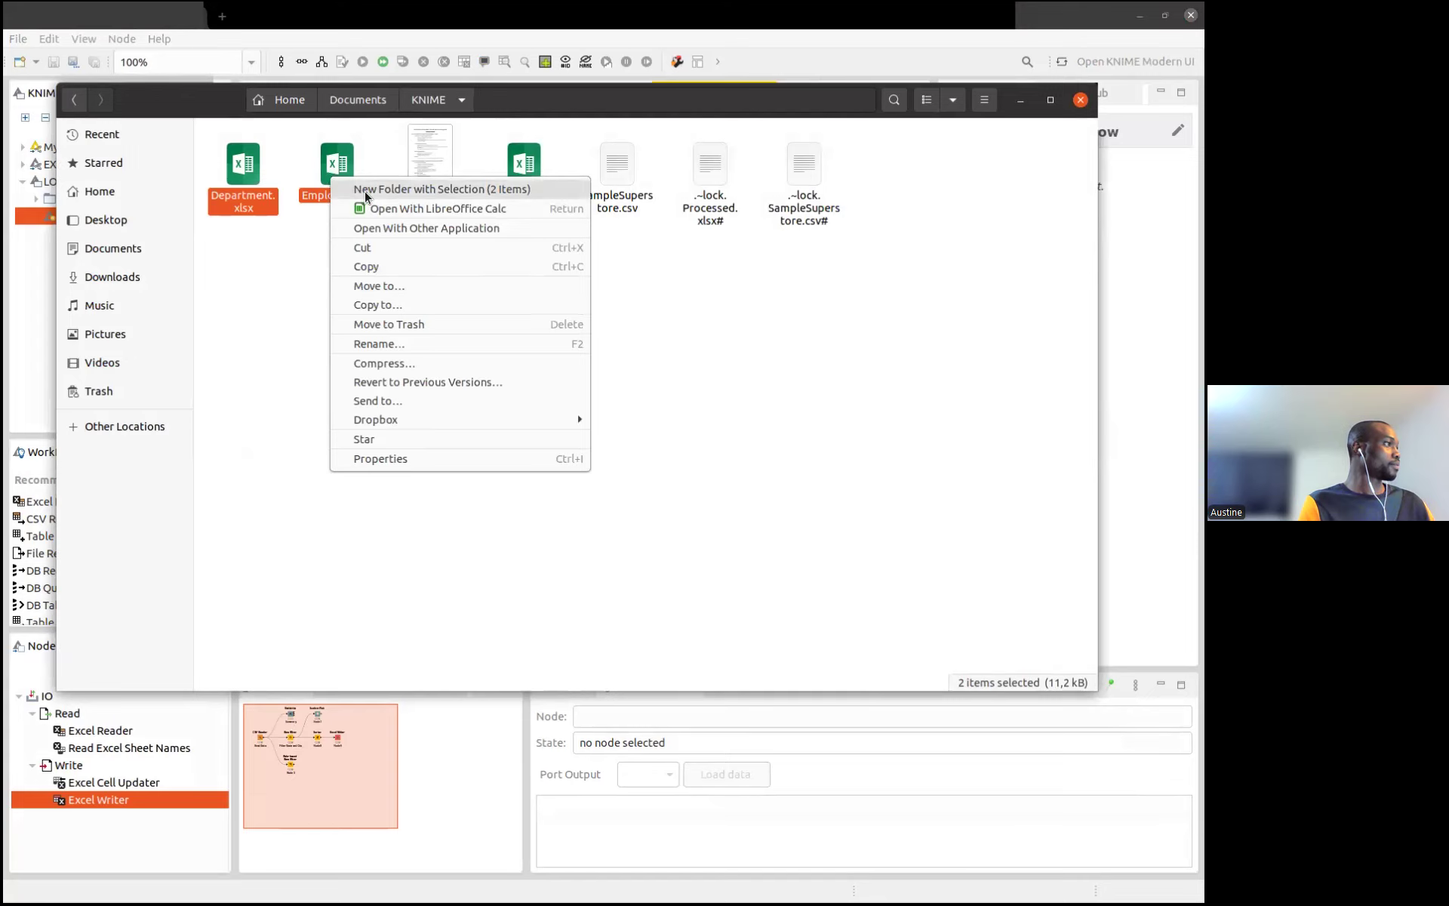
left_click(394, 210)
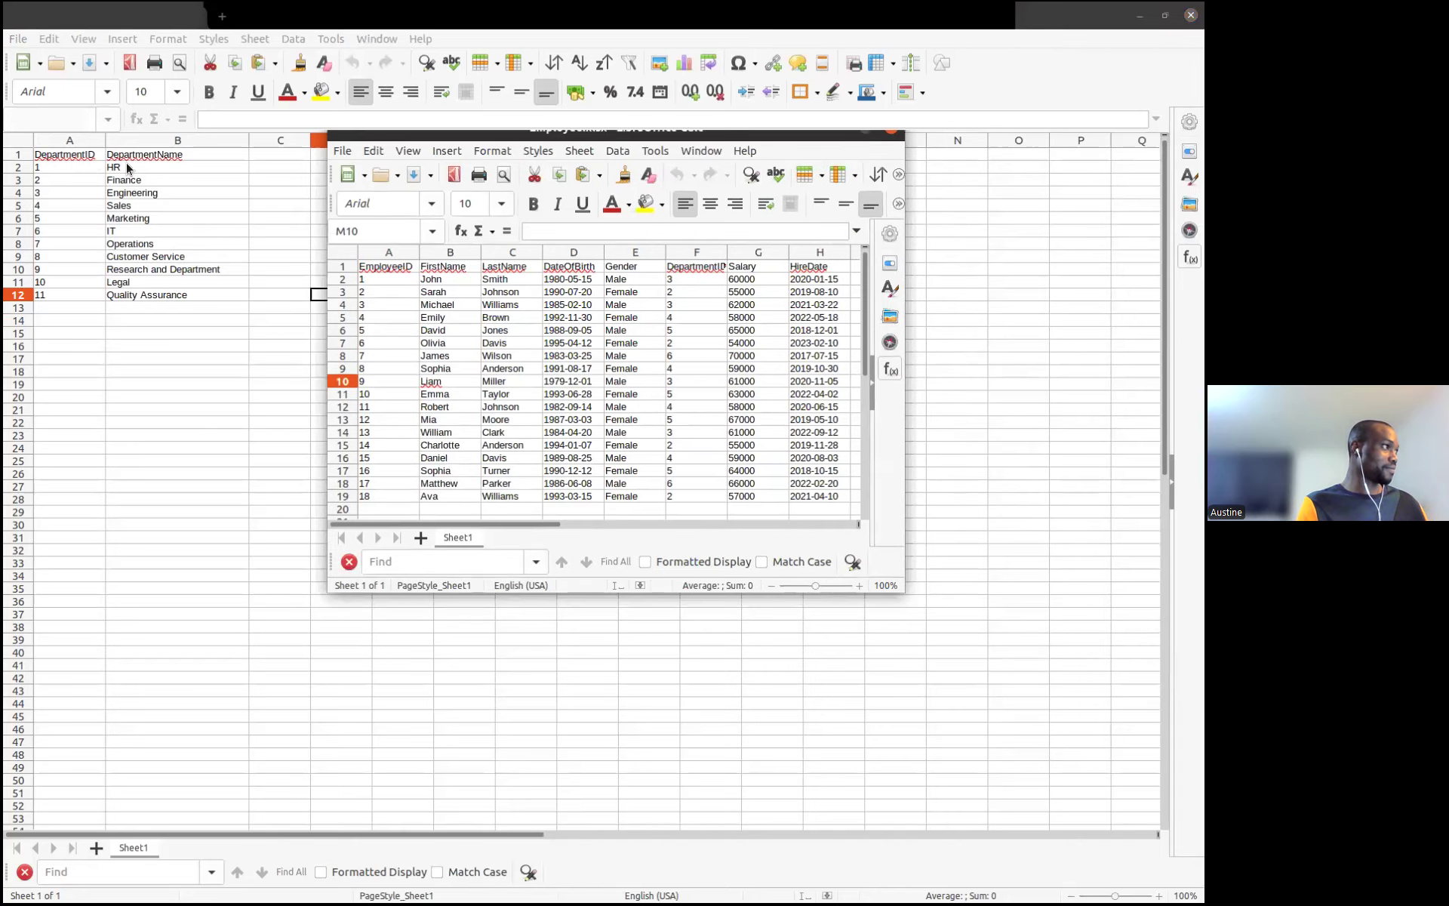
double_click(402, 132)
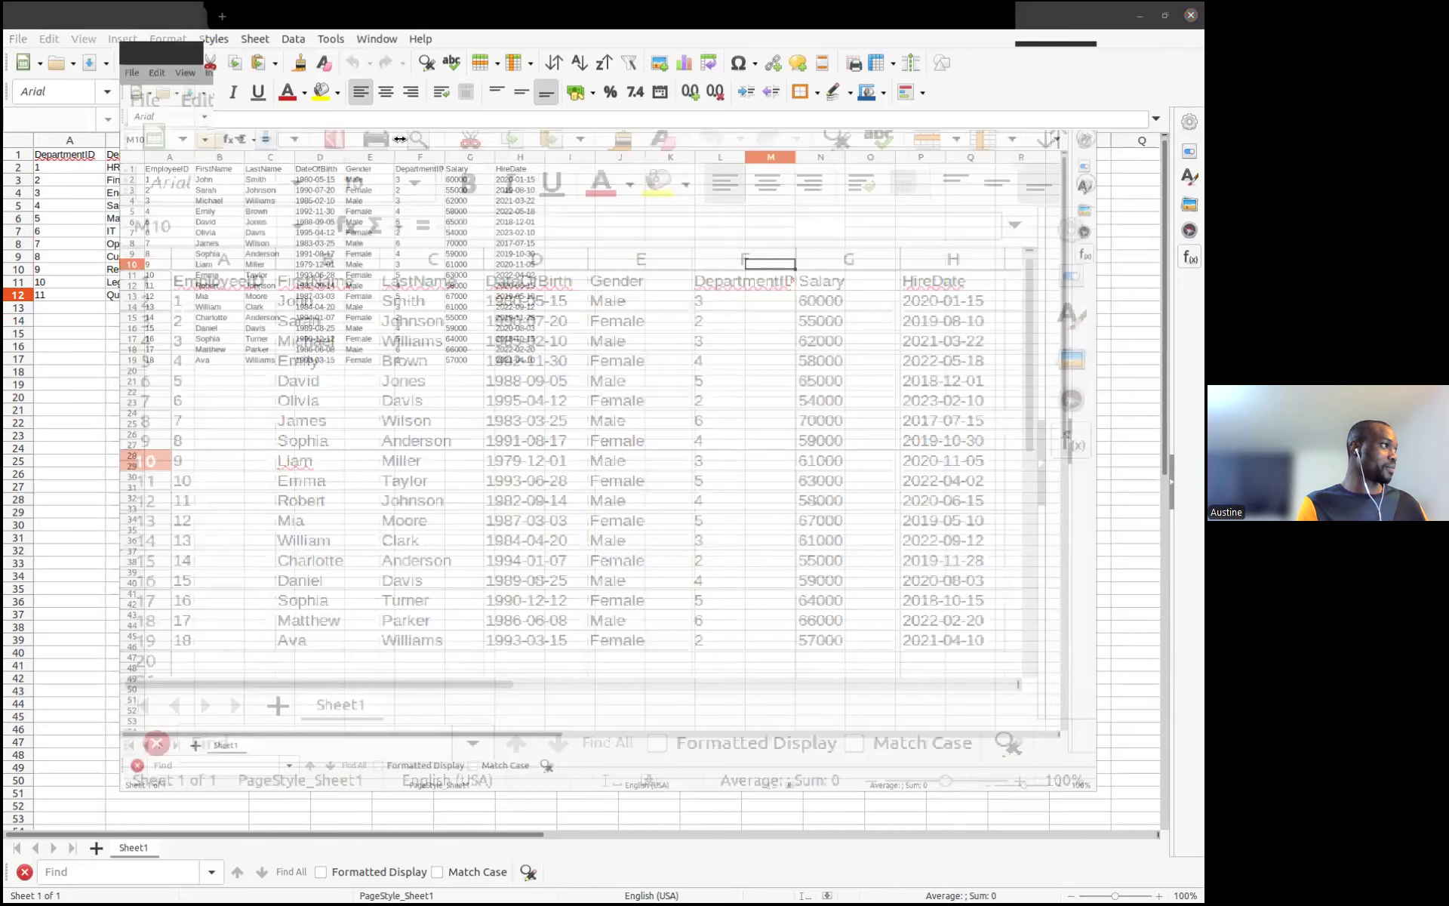
left_click_drag(405, 141, 419, 140)
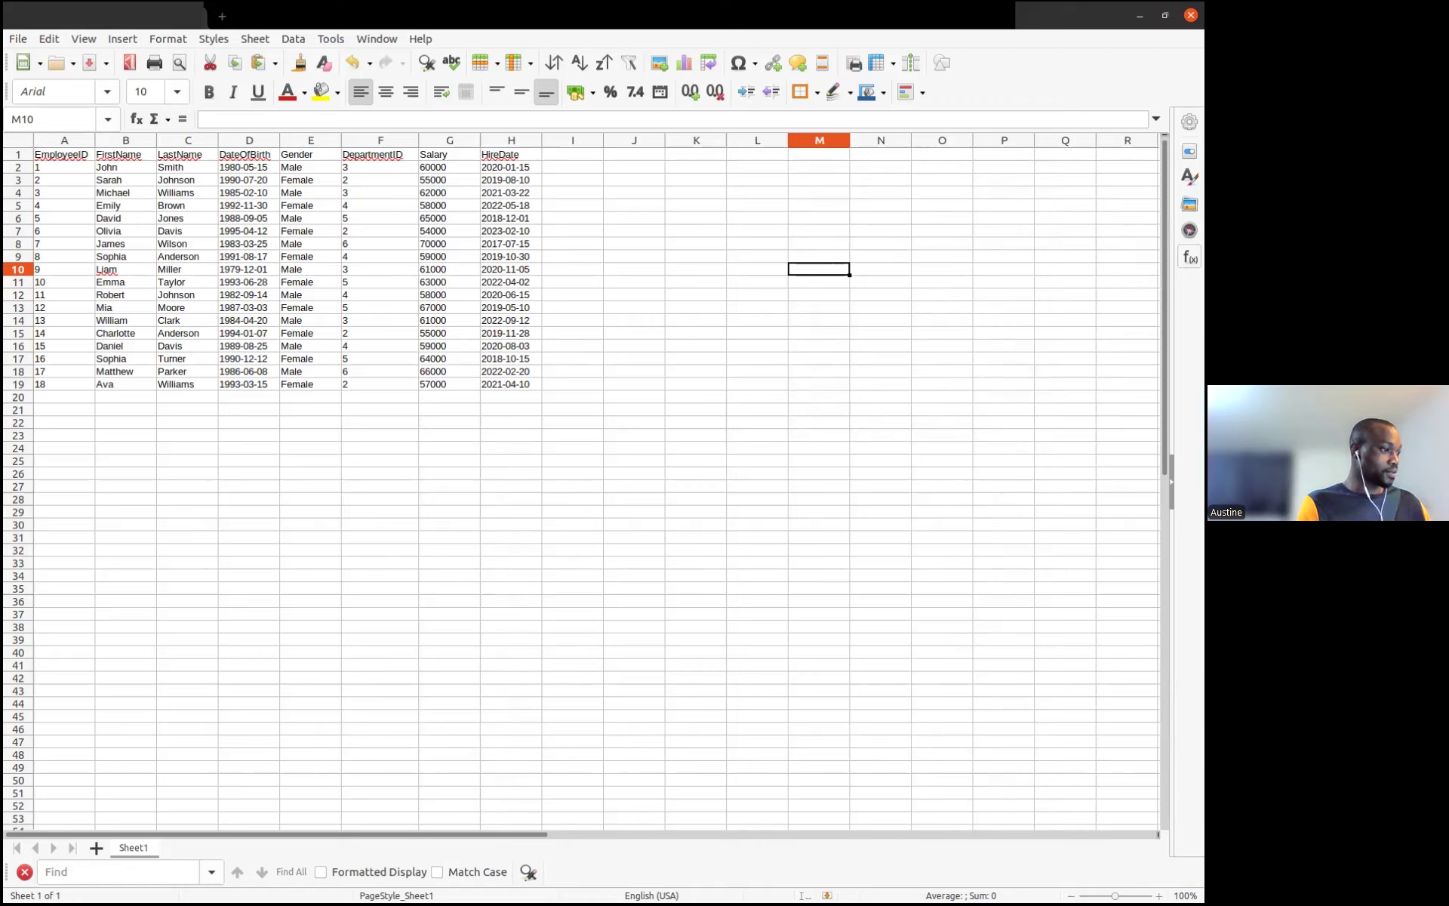
Switch back to KNIME and add an Excel Reader node on the canvas beneath the existing workflow
key("alt+Tab")
left_click(375, 473)
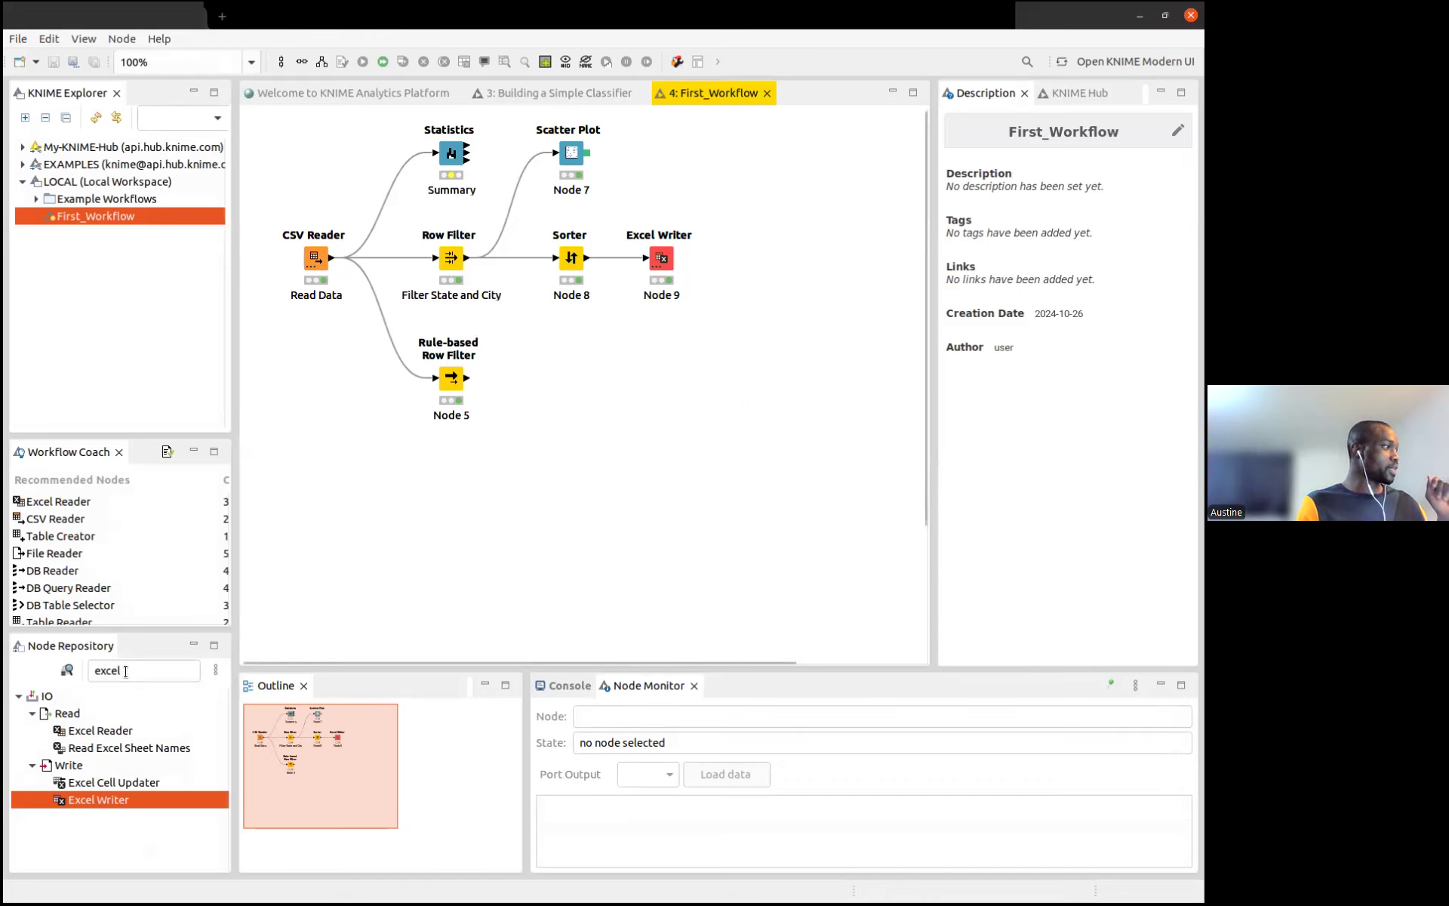
left_click(98, 671)
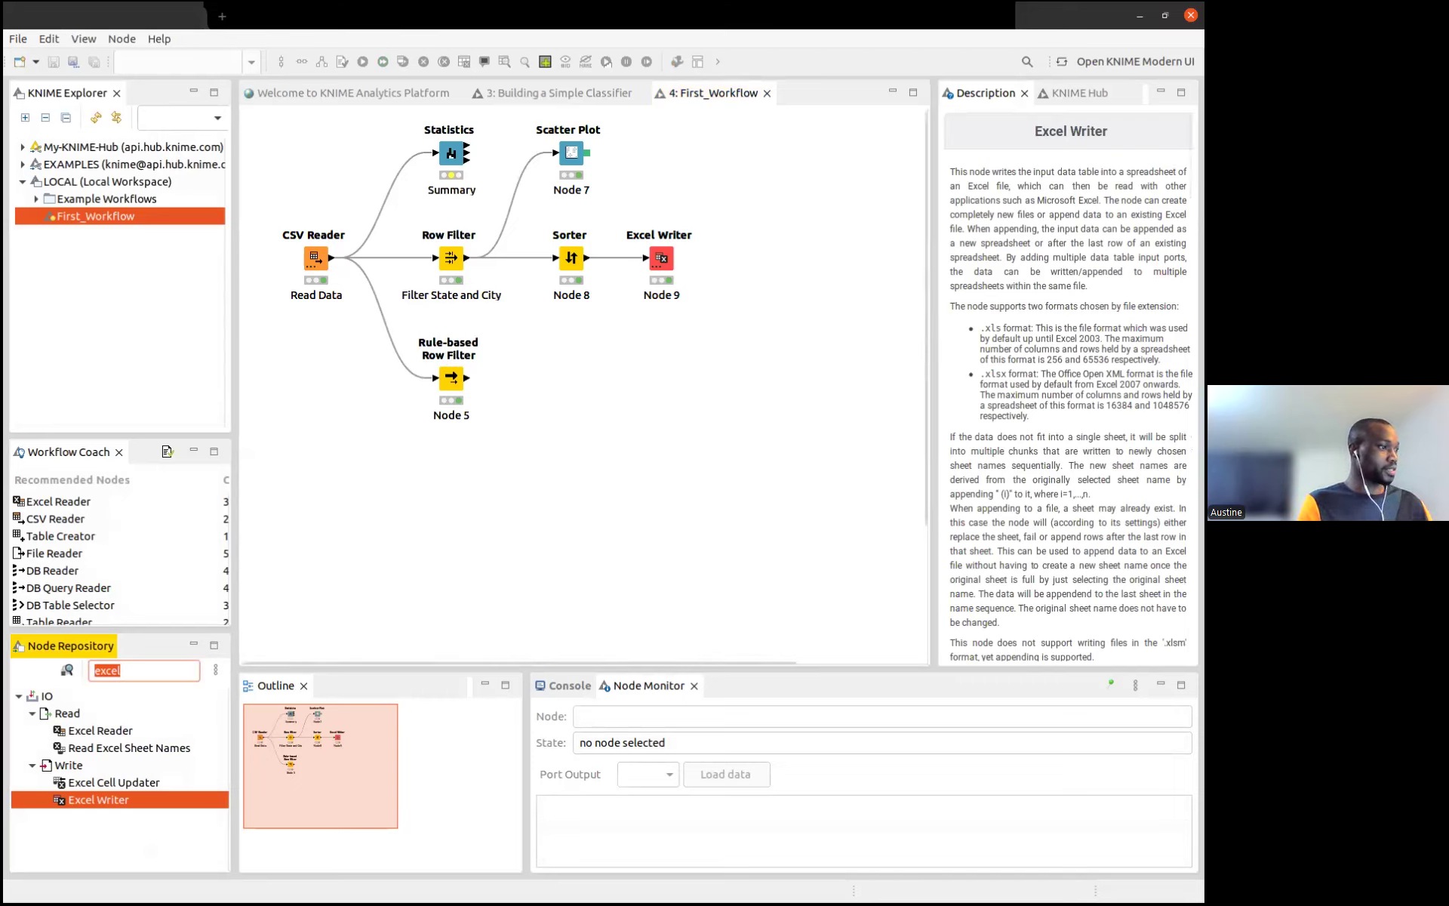
key("alt+Tab")
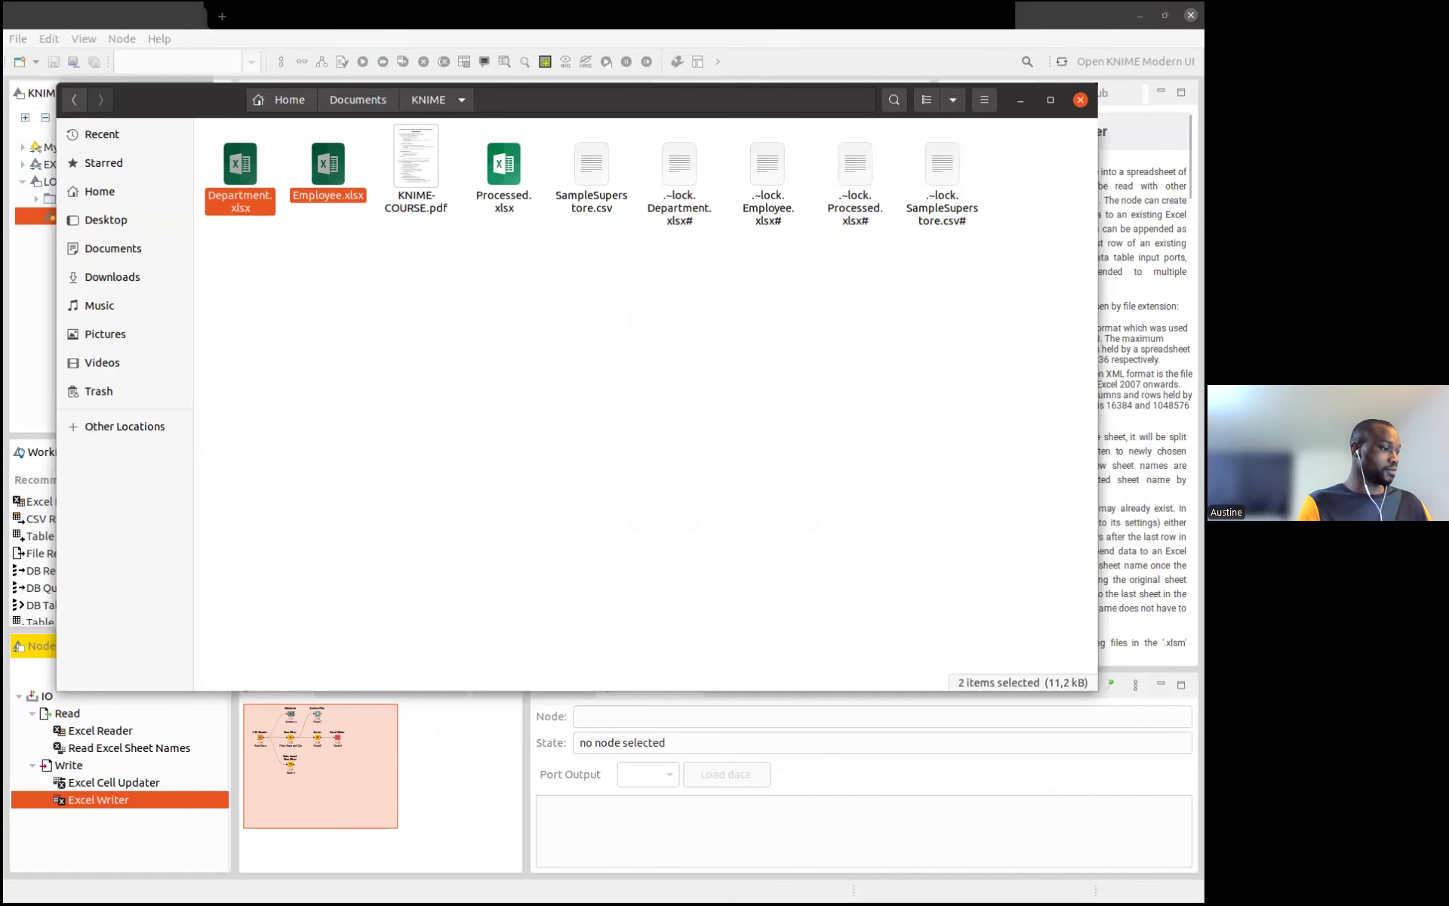
key("alt+Tab")
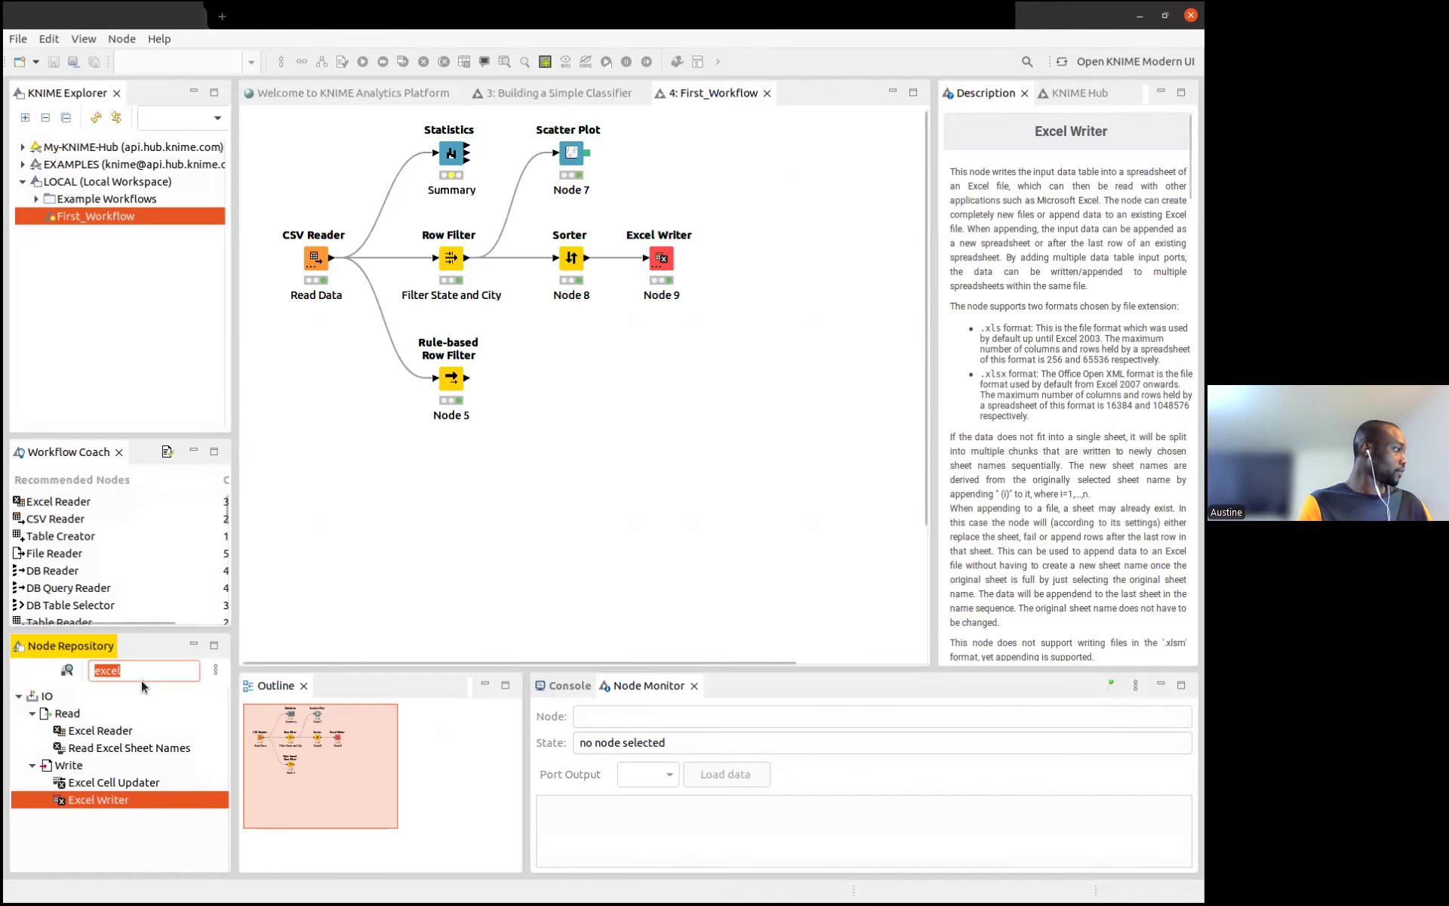
left_click_drag(100, 730, 332, 484)
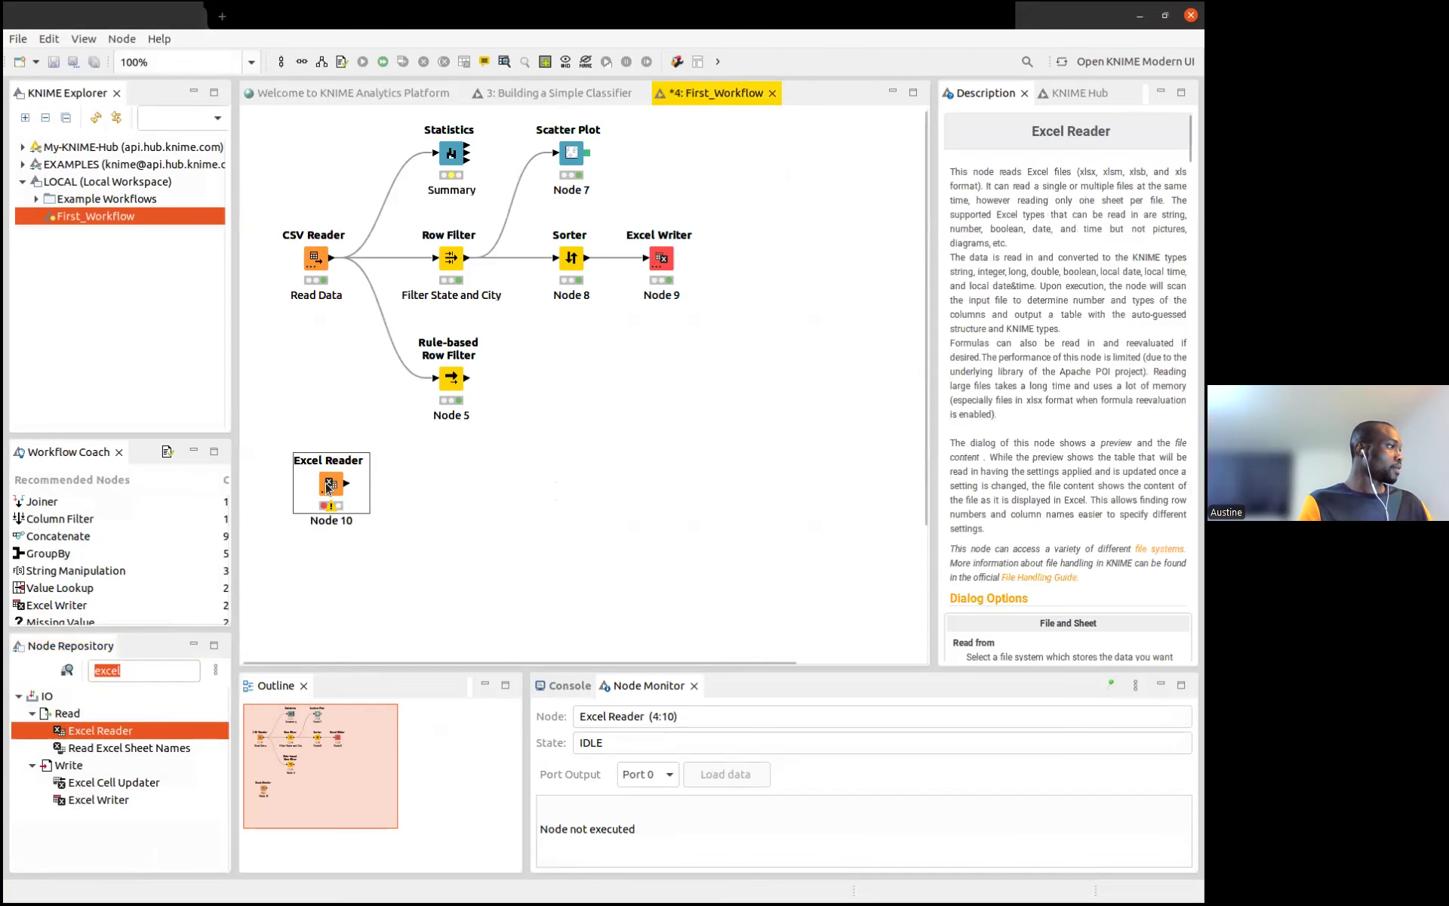
Configure the new Excel Reader to read Employee.xlsx from the Documents/KNIME folder
double_click(329, 484)
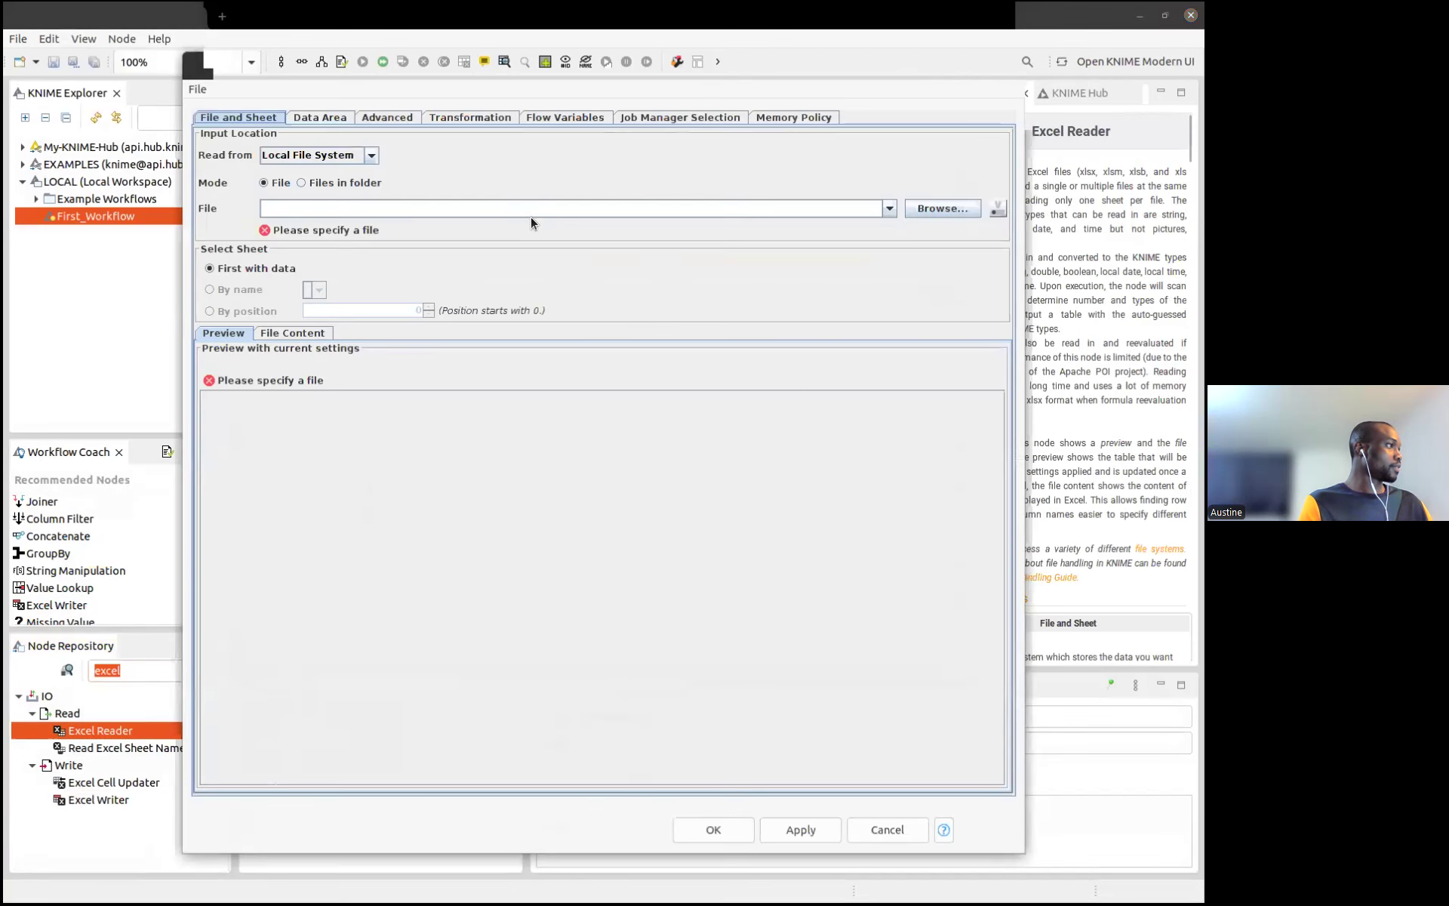
left_click(941, 208)
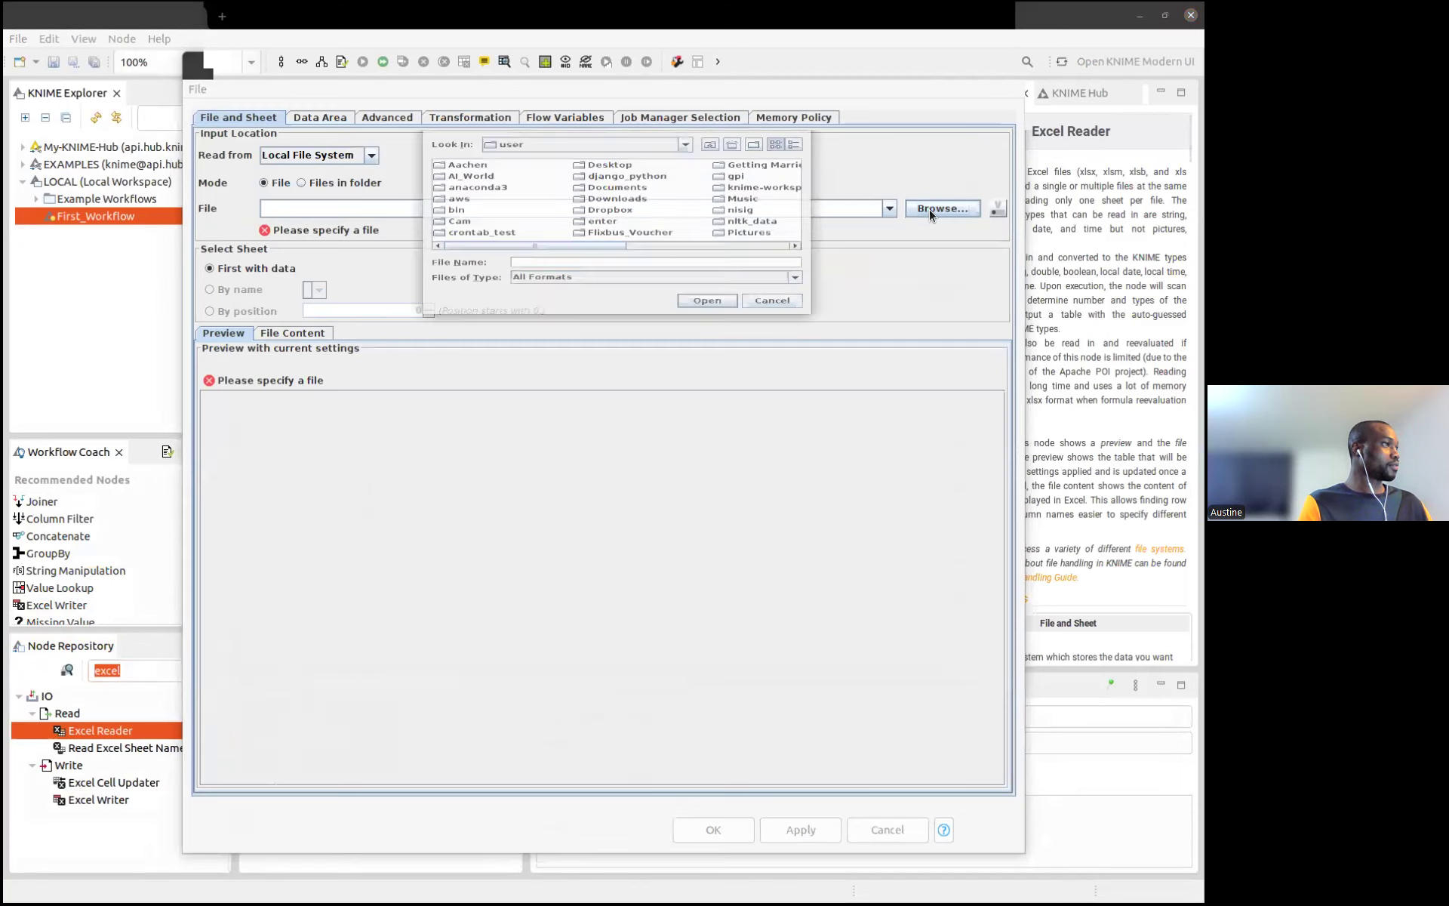
double_click(611, 180)
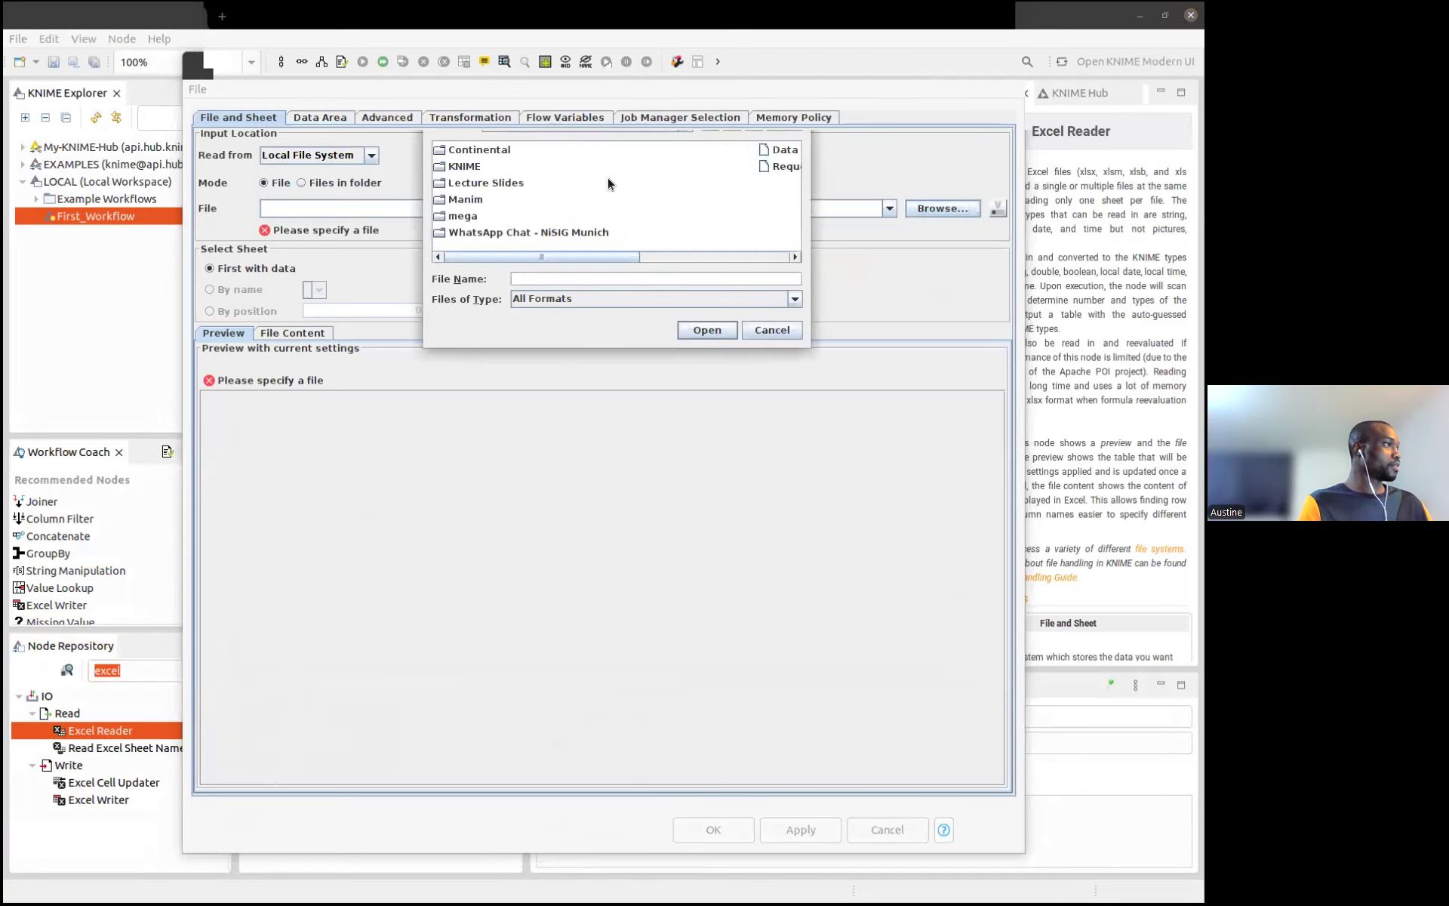
double_click(465, 164)
double_click(487, 163)
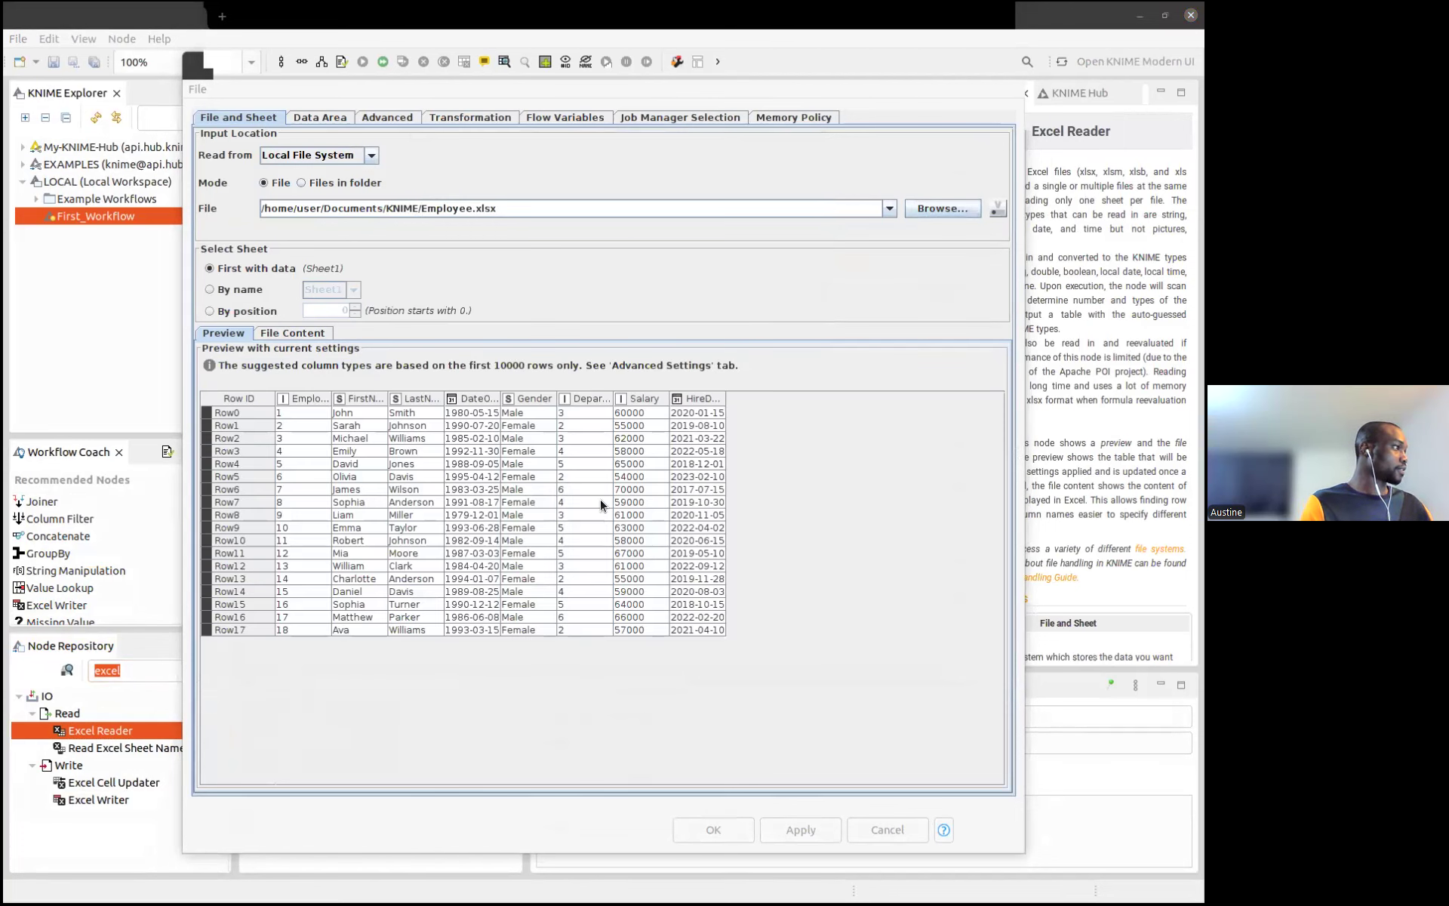
Review the Excel Reader's data area and column transformation settings, accept the configuration, and execute the node
left_click(324, 118)
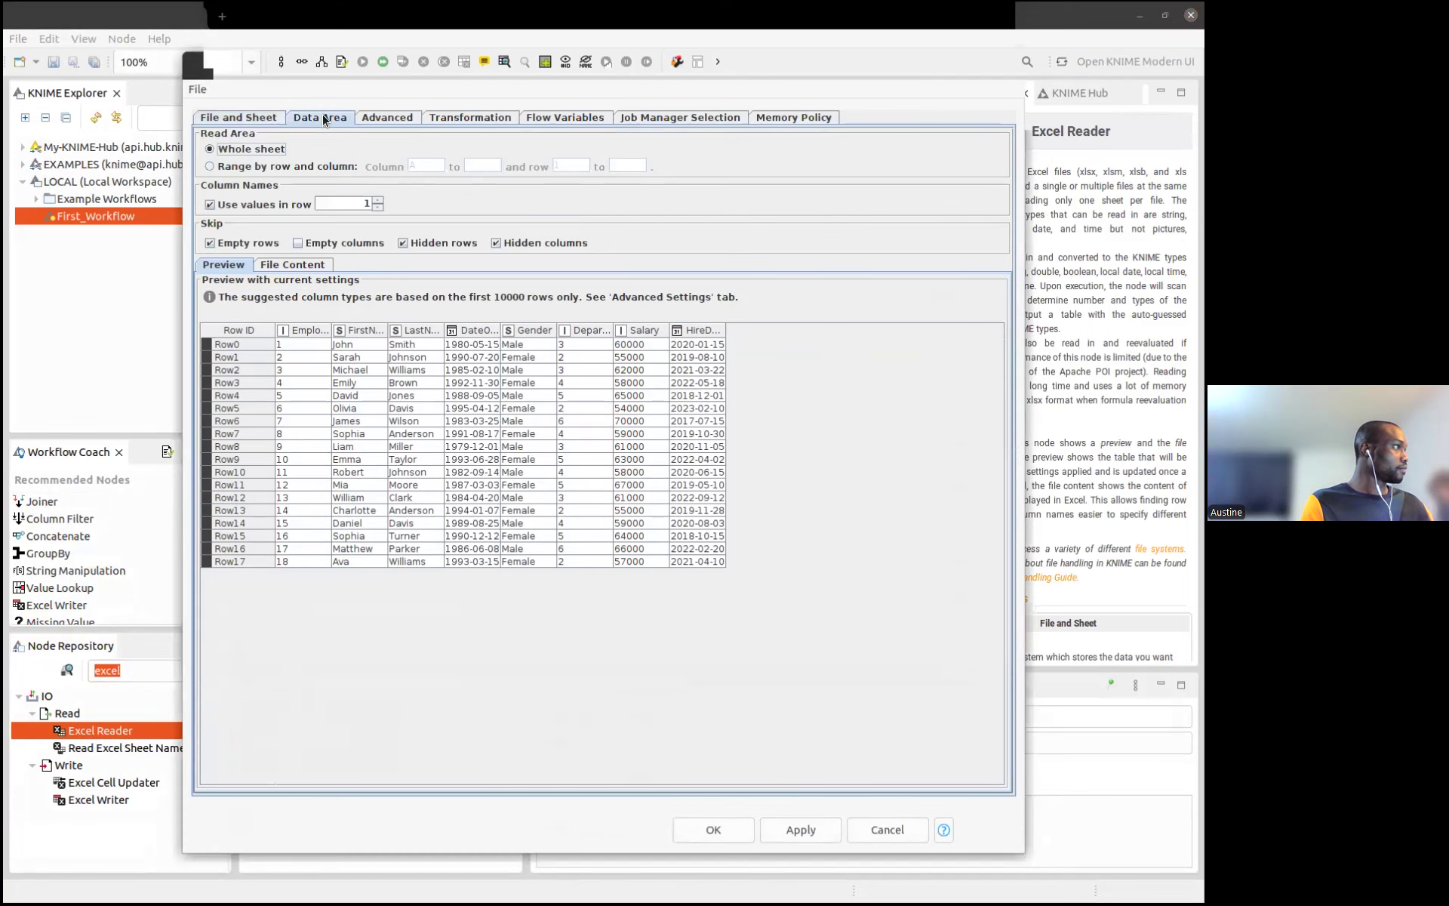
left_click(451, 119)
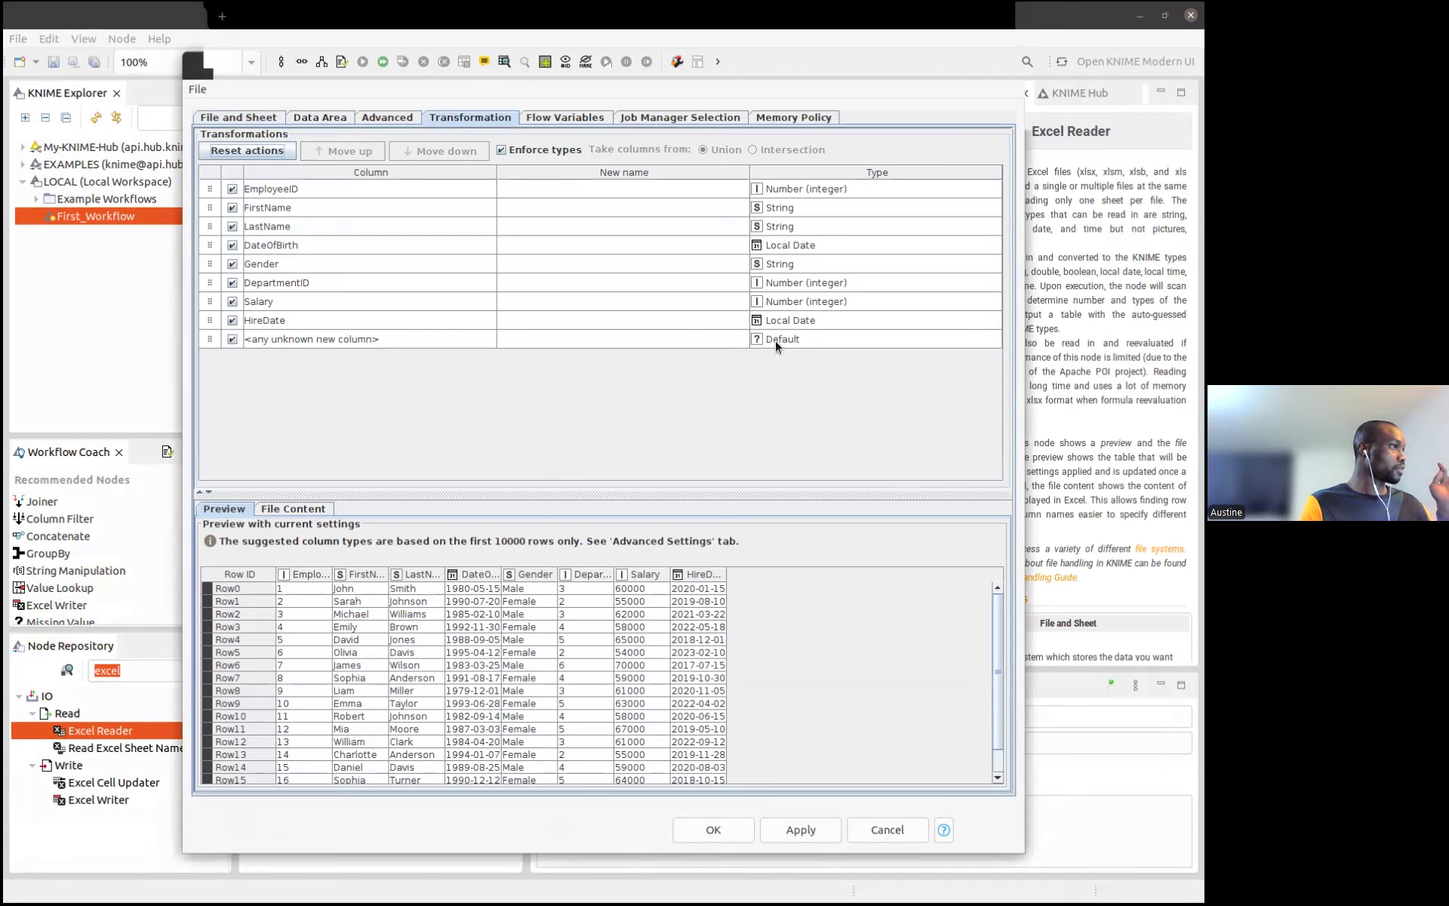
left_click(709, 825)
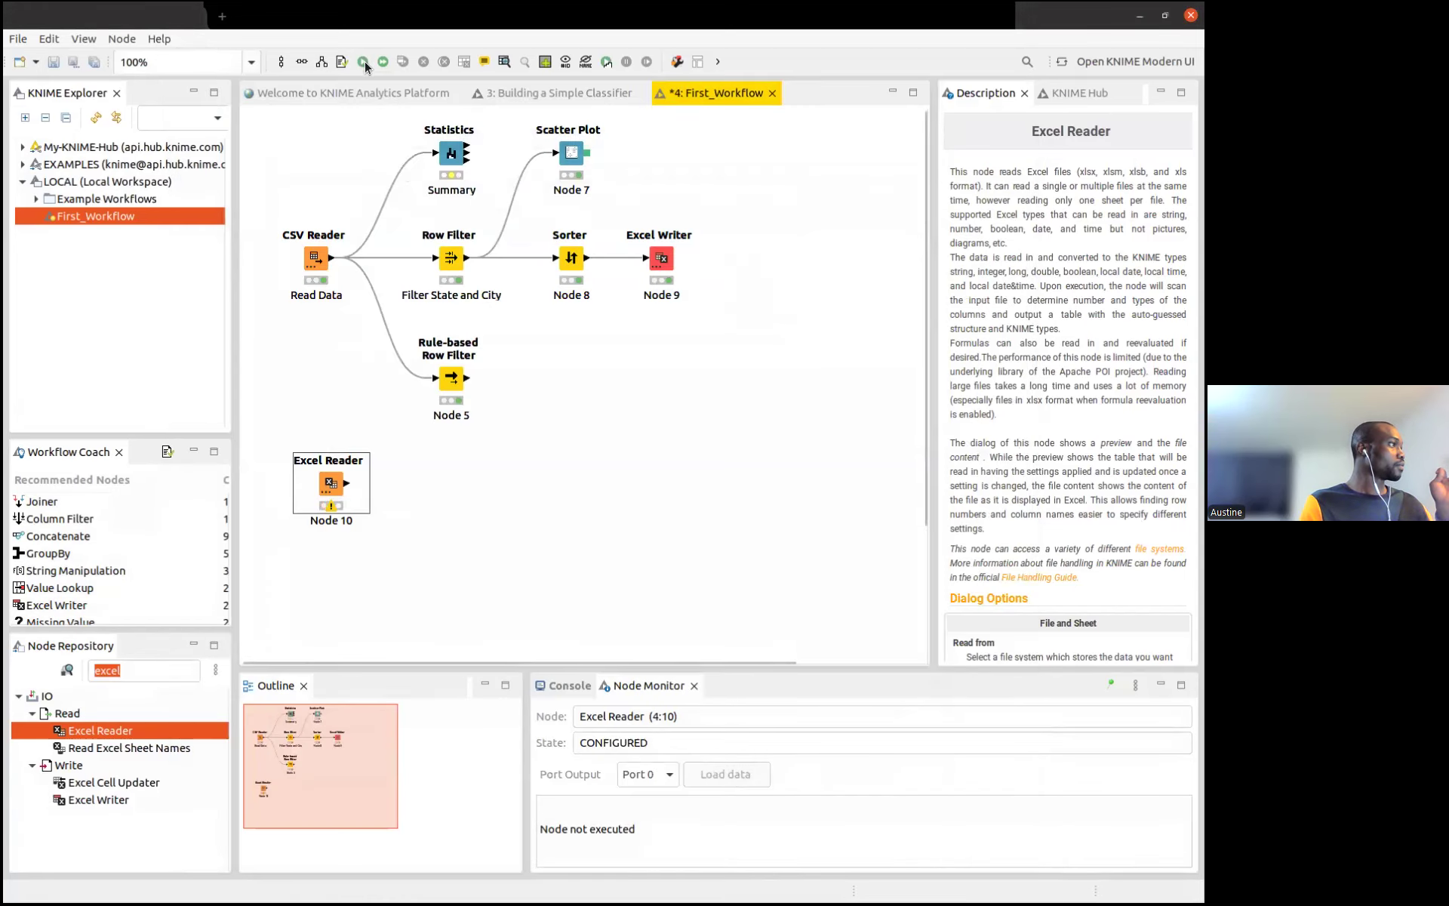
left_click(363, 65)
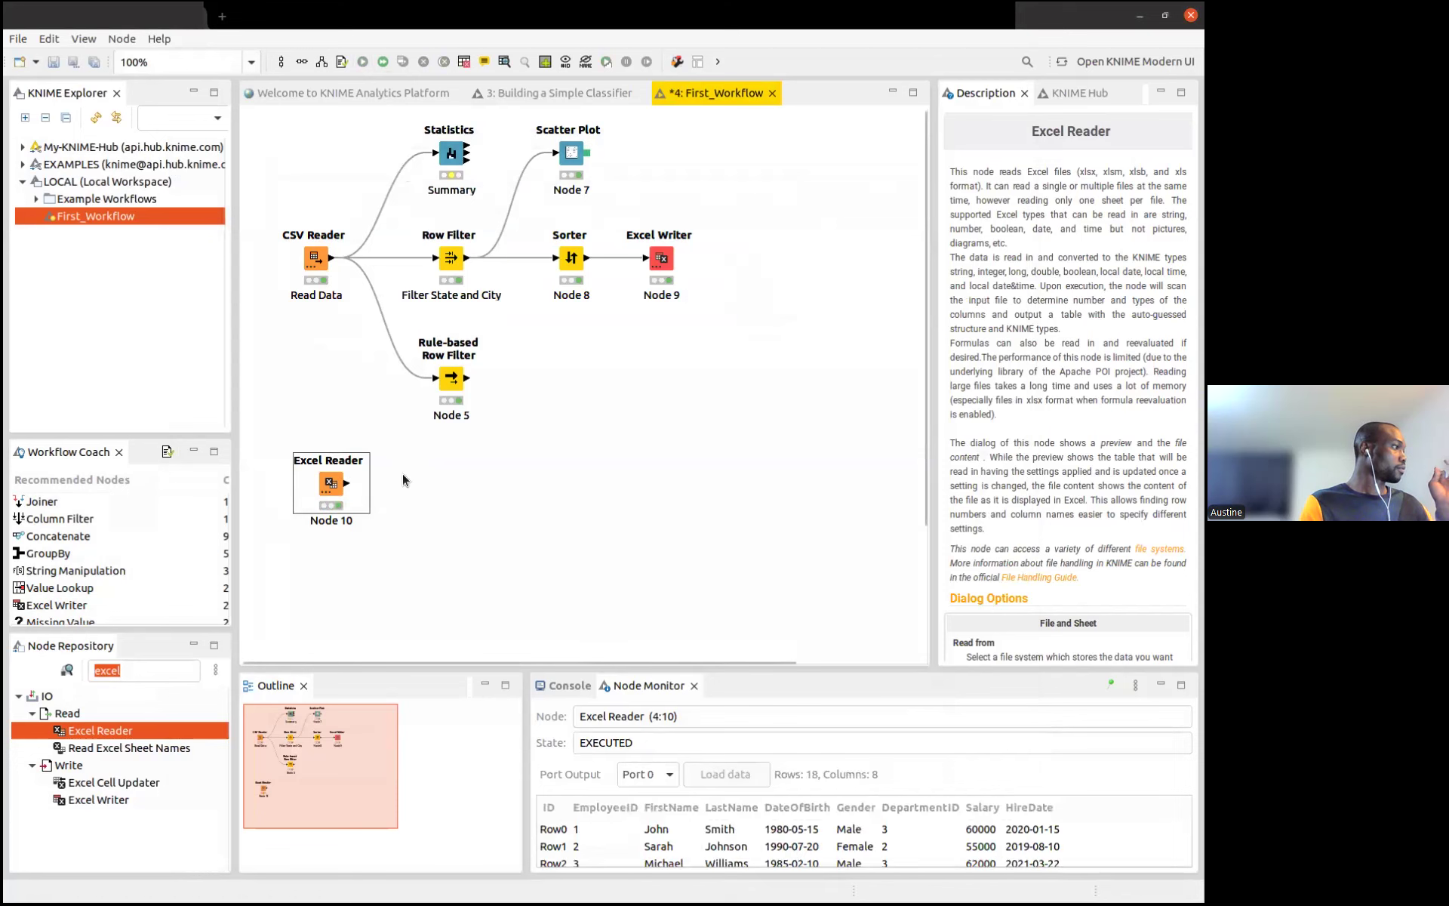
View the File Table output of the executed Excel Reader and close it
right_click(330, 483)
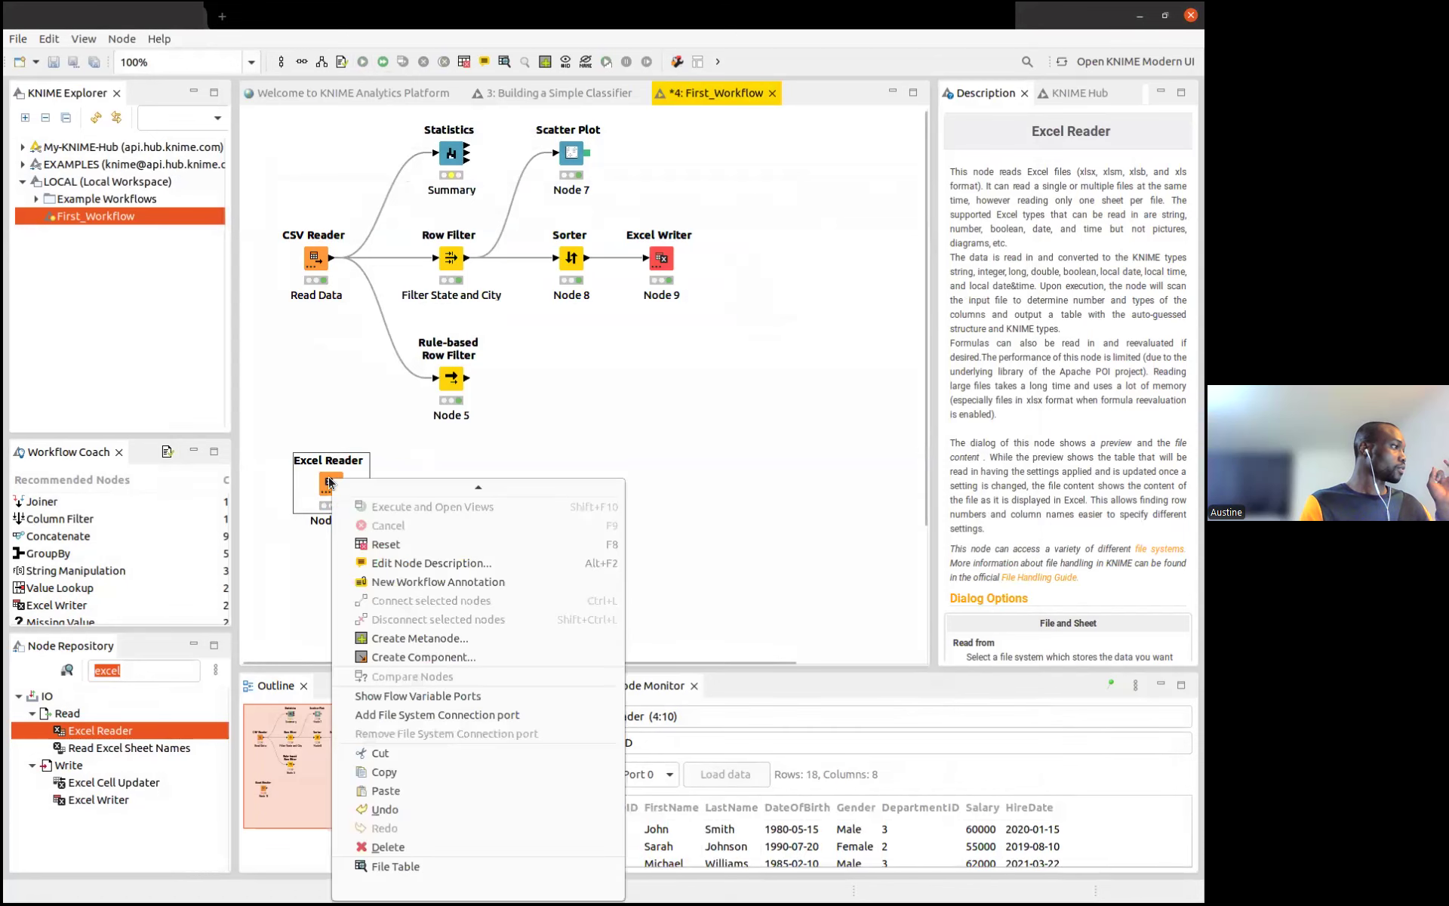
left_click(387, 866)
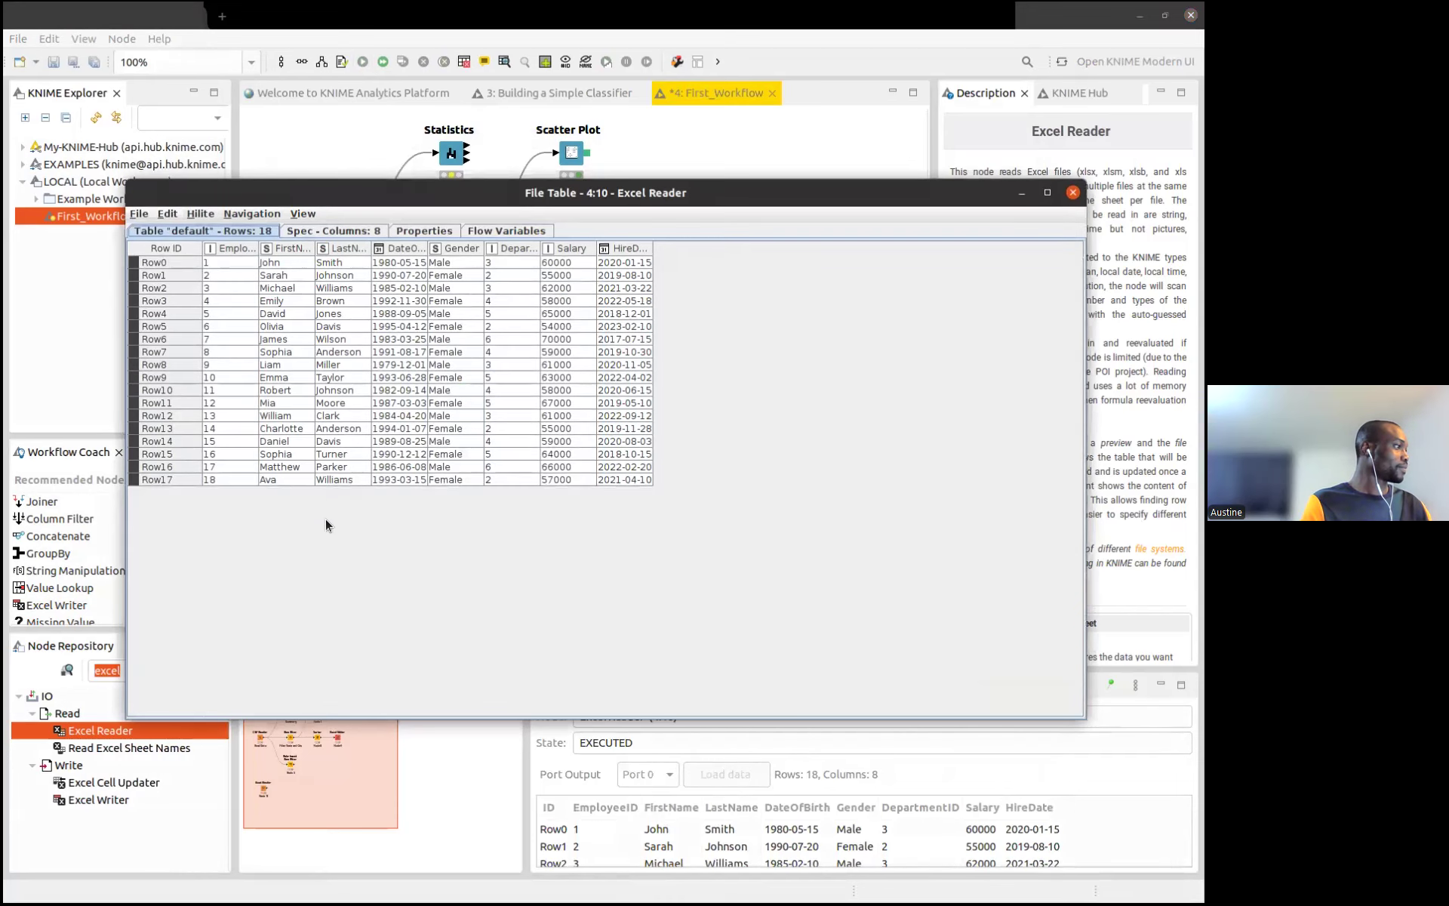
key("Escape")
Label the Excel Reader node Employee
double_click(352, 519)
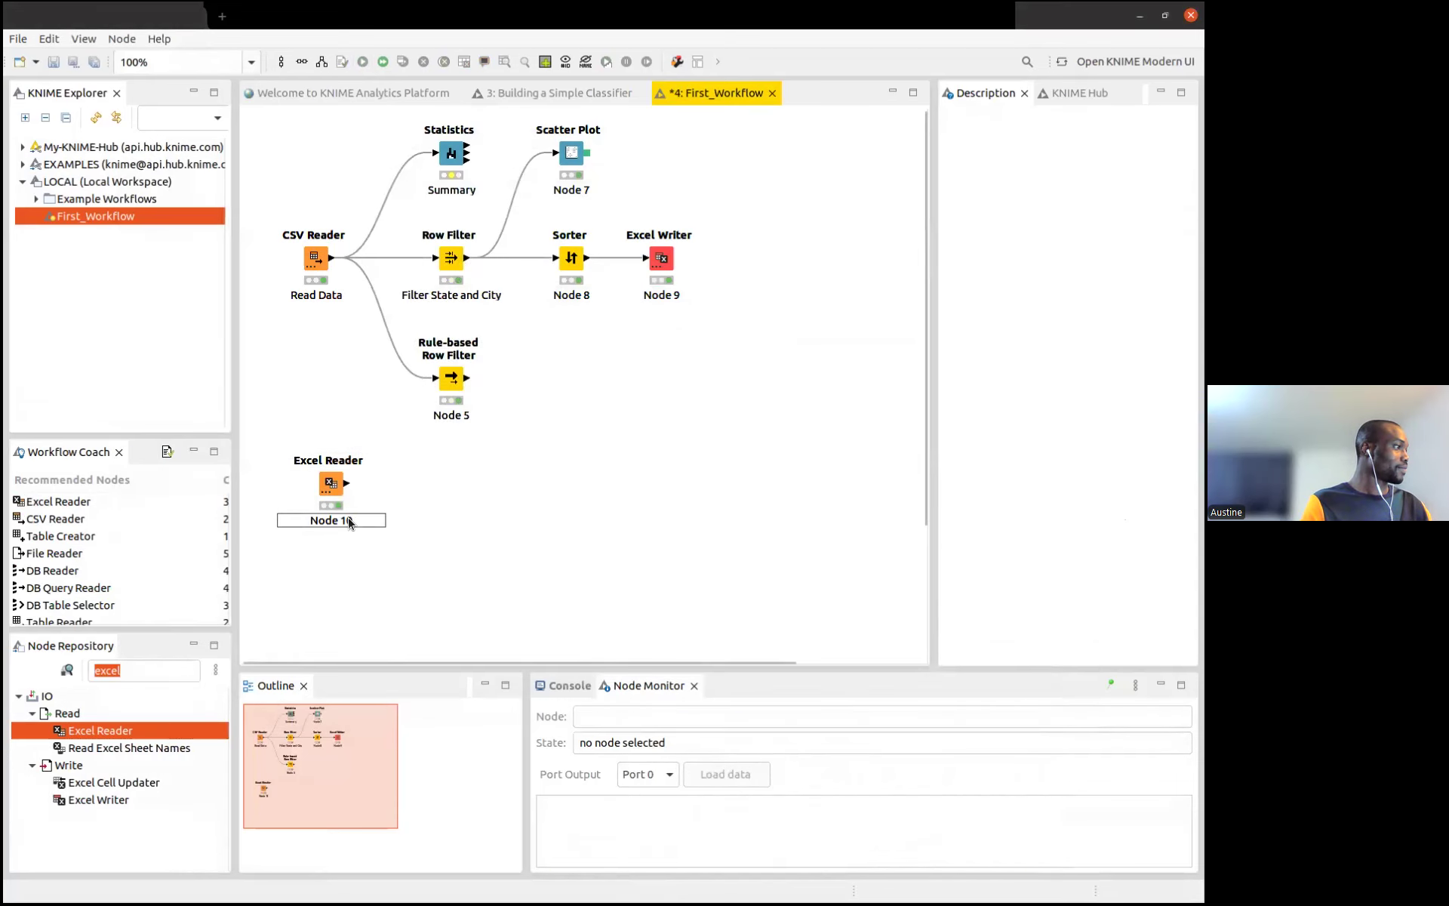
type("Employee")
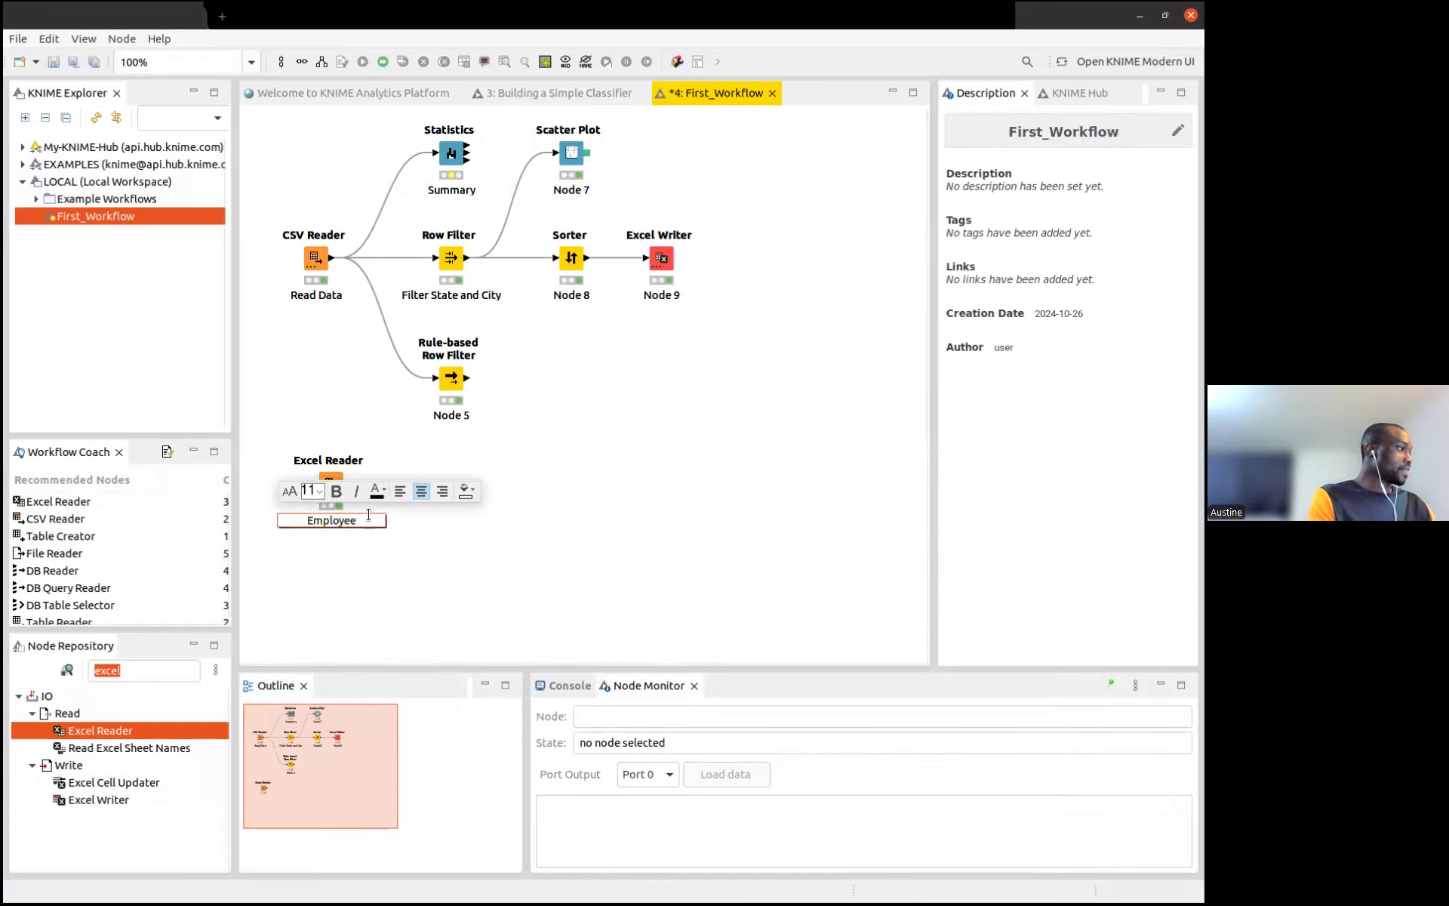
left_click(514, 489)
Duplicate the Employee Excel Reader node and place the copy directly below the original
scroll(514, 495, "down", 3)
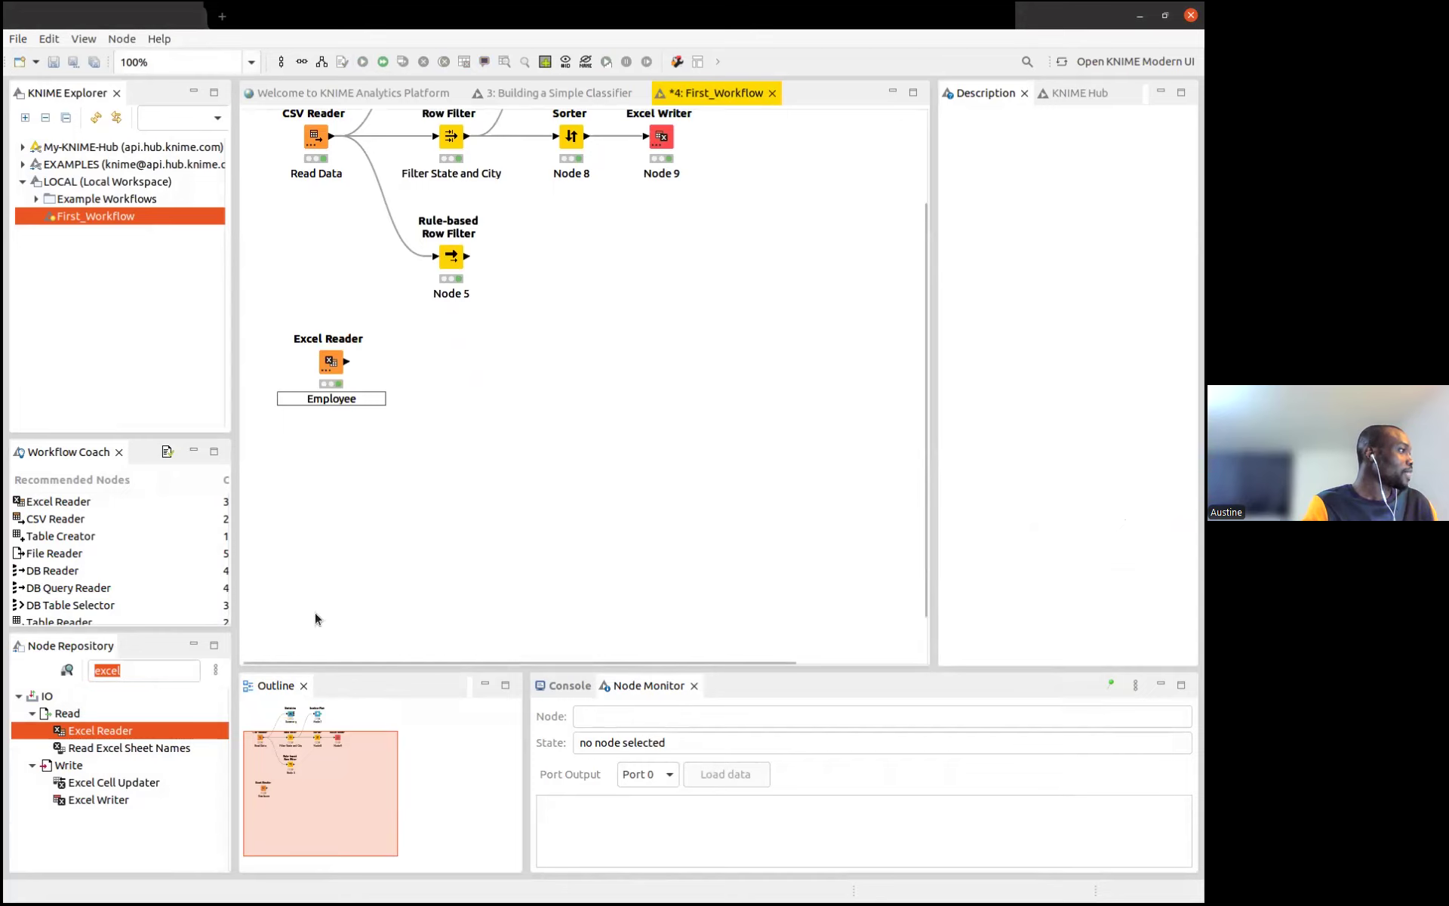
left_click(333, 363)
key("ctrl+c")
left_click(396, 411)
key("ctrl+v")
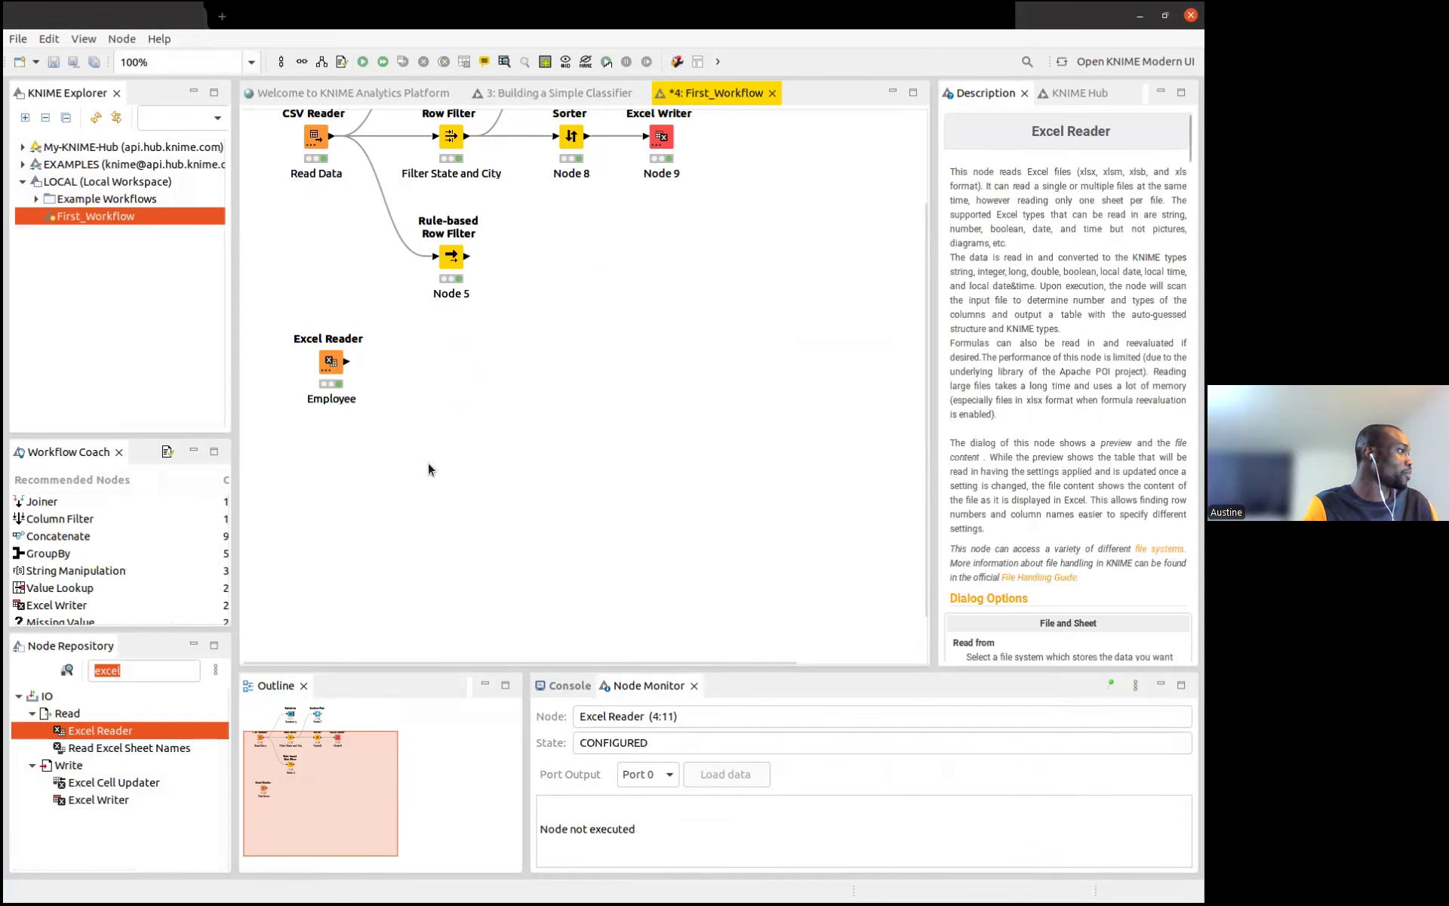
left_click_drag(427, 463, 328, 461)
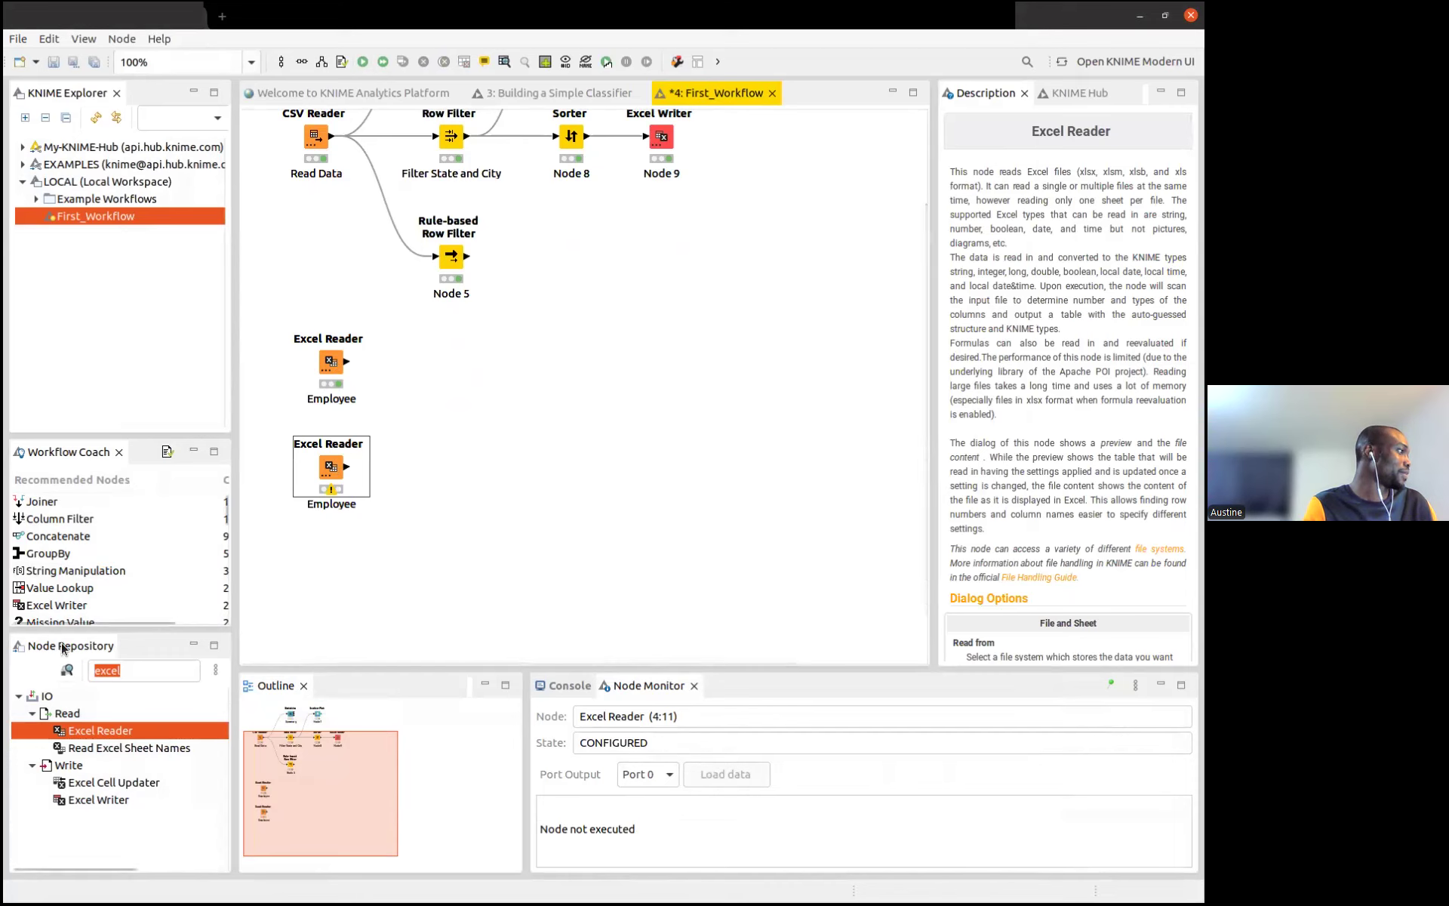
Label the copied Excel Reader node Department
double_click(321, 504)
left_click_drag(355, 504, 301, 503)
type("Department")
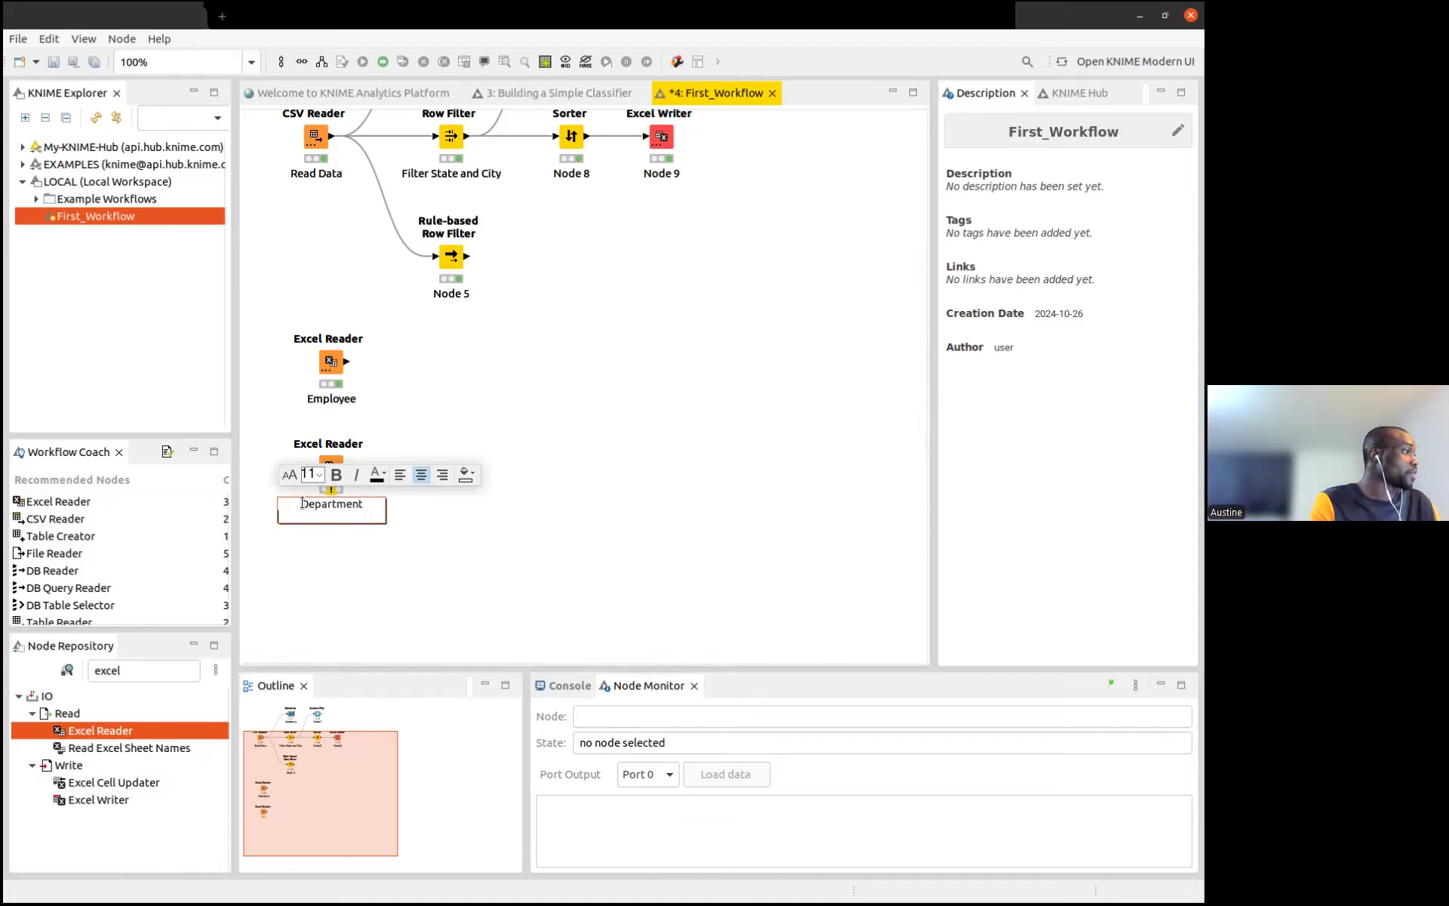
left_click(483, 548)
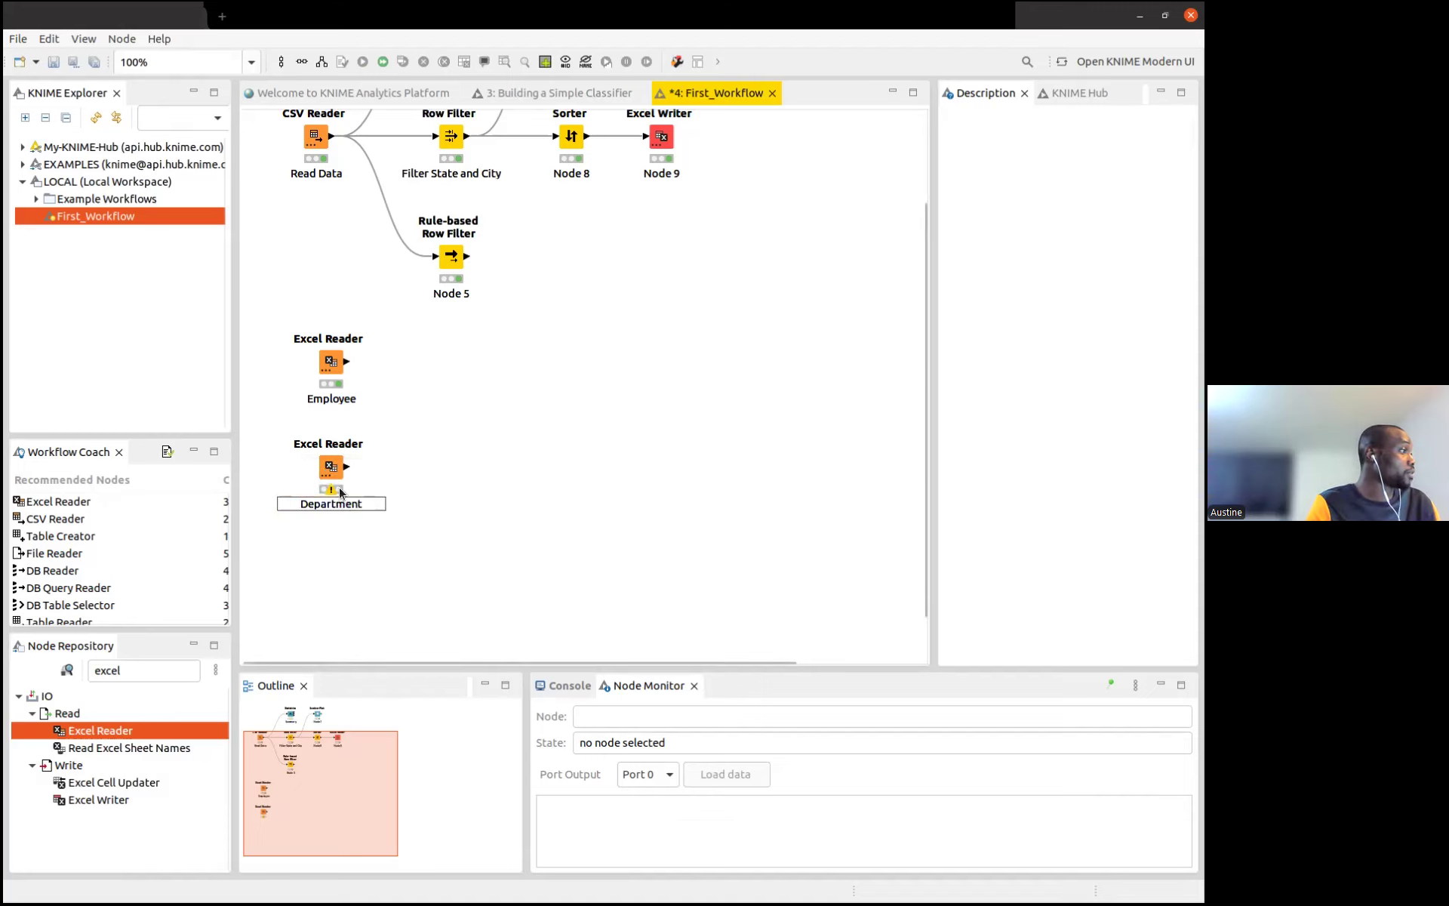
Set the Department Excel Reader to read Department.xlsx from the Documents/KNIME folder and accept the configuration
double_click(329, 468)
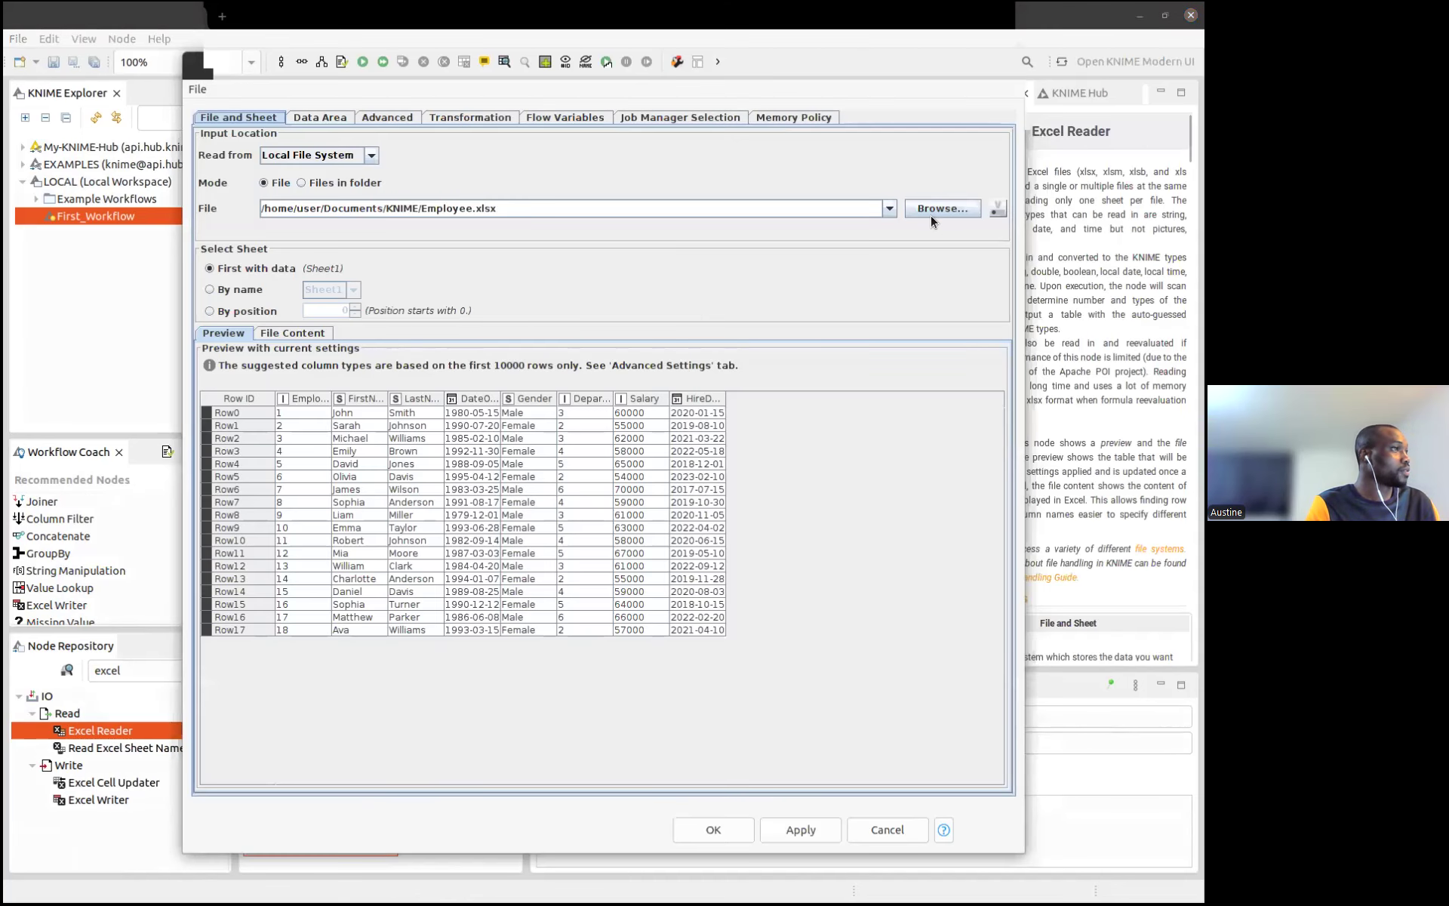
left_click(941, 209)
double_click(486, 148)
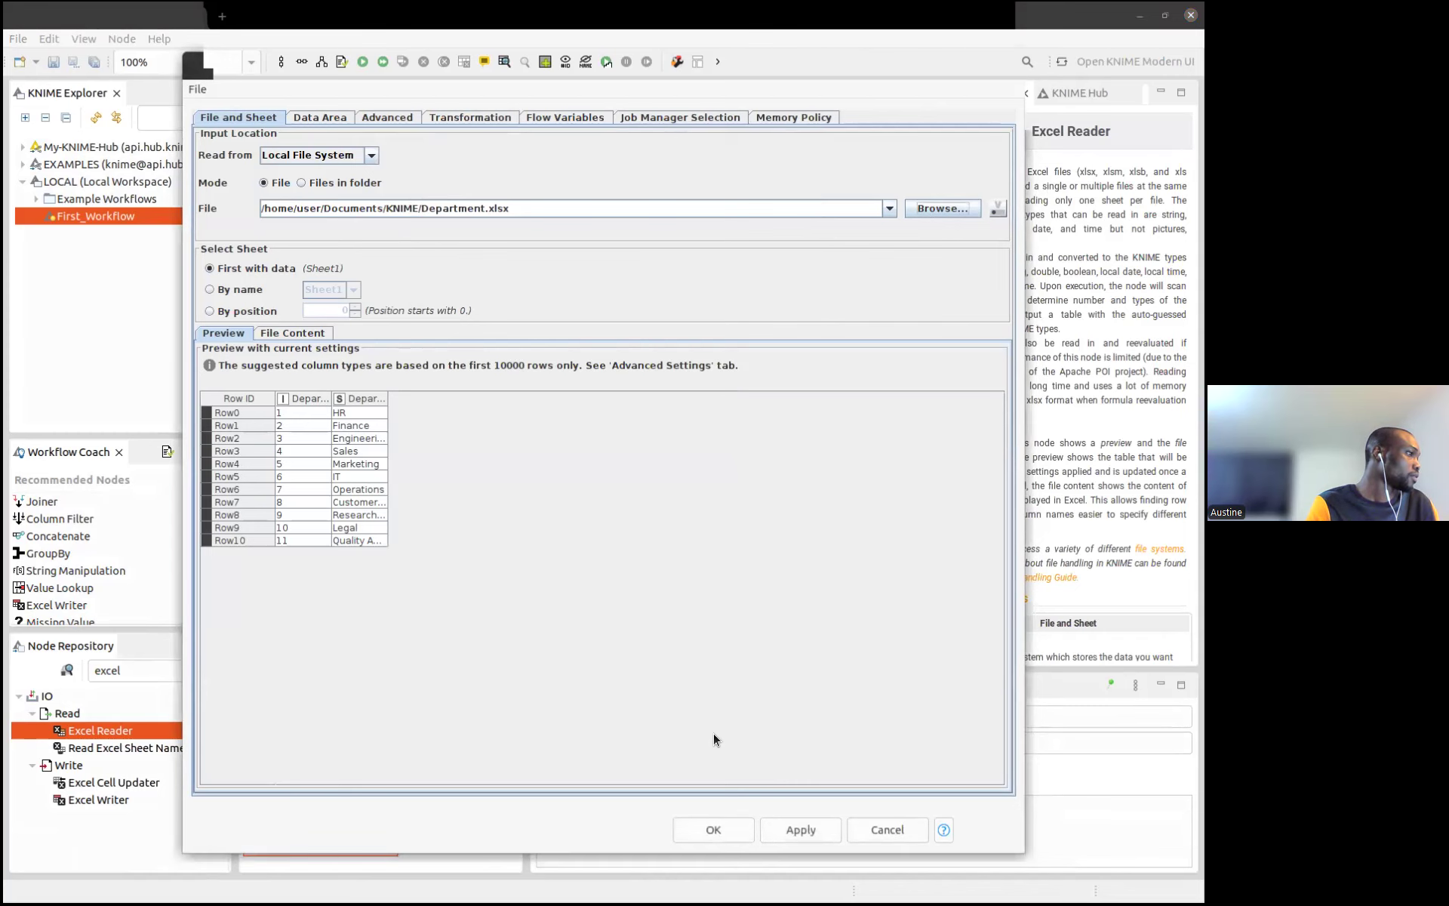
left_click(709, 829)
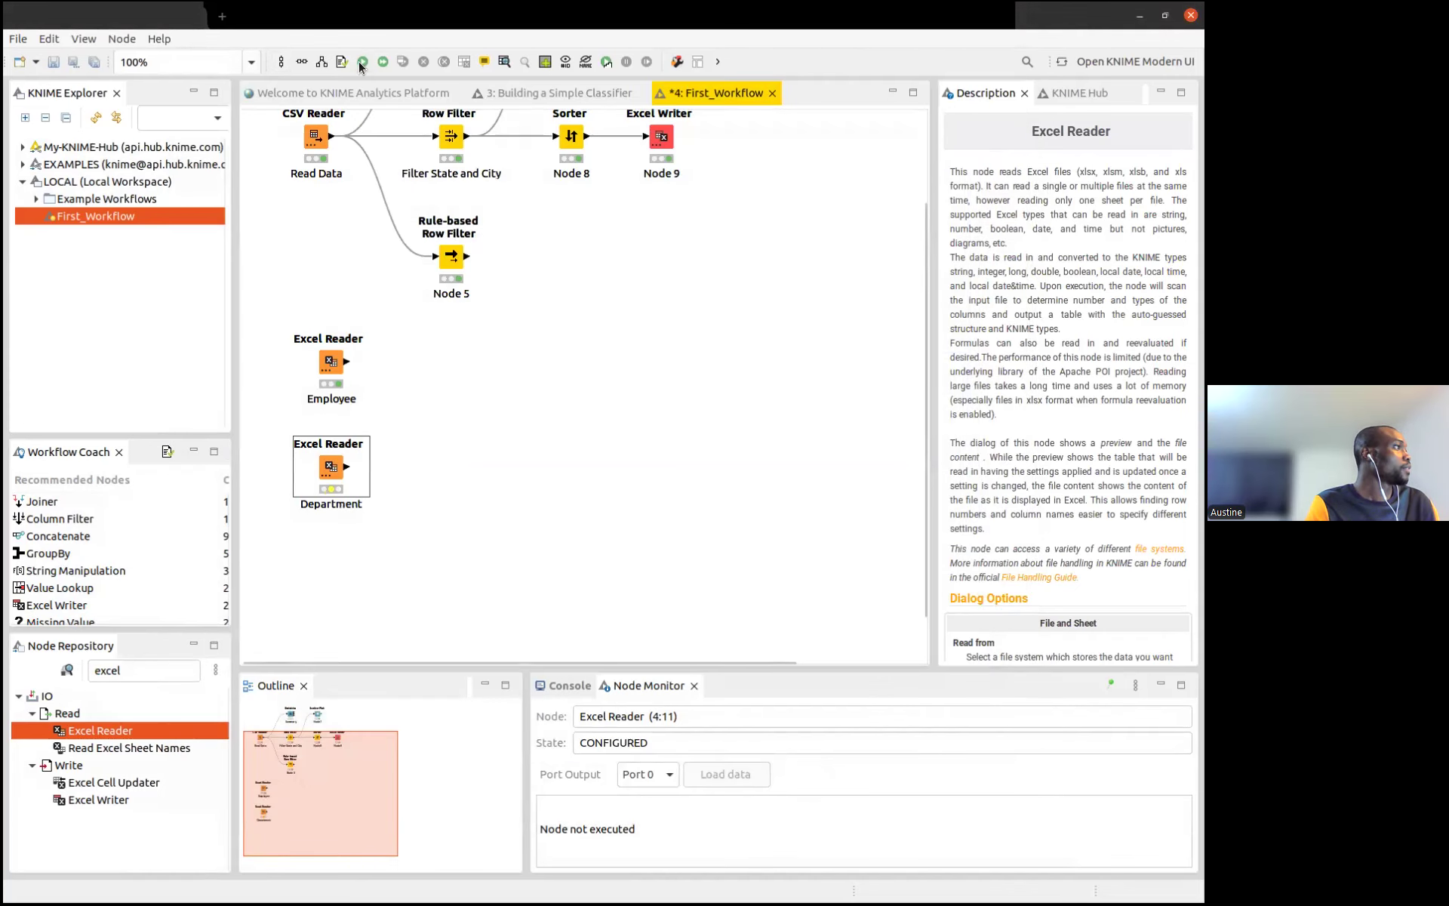
Execute the Department Excel Reader node and save the workflow
left_click(362, 62)
left_click(451, 457)
key("ctrl+s")
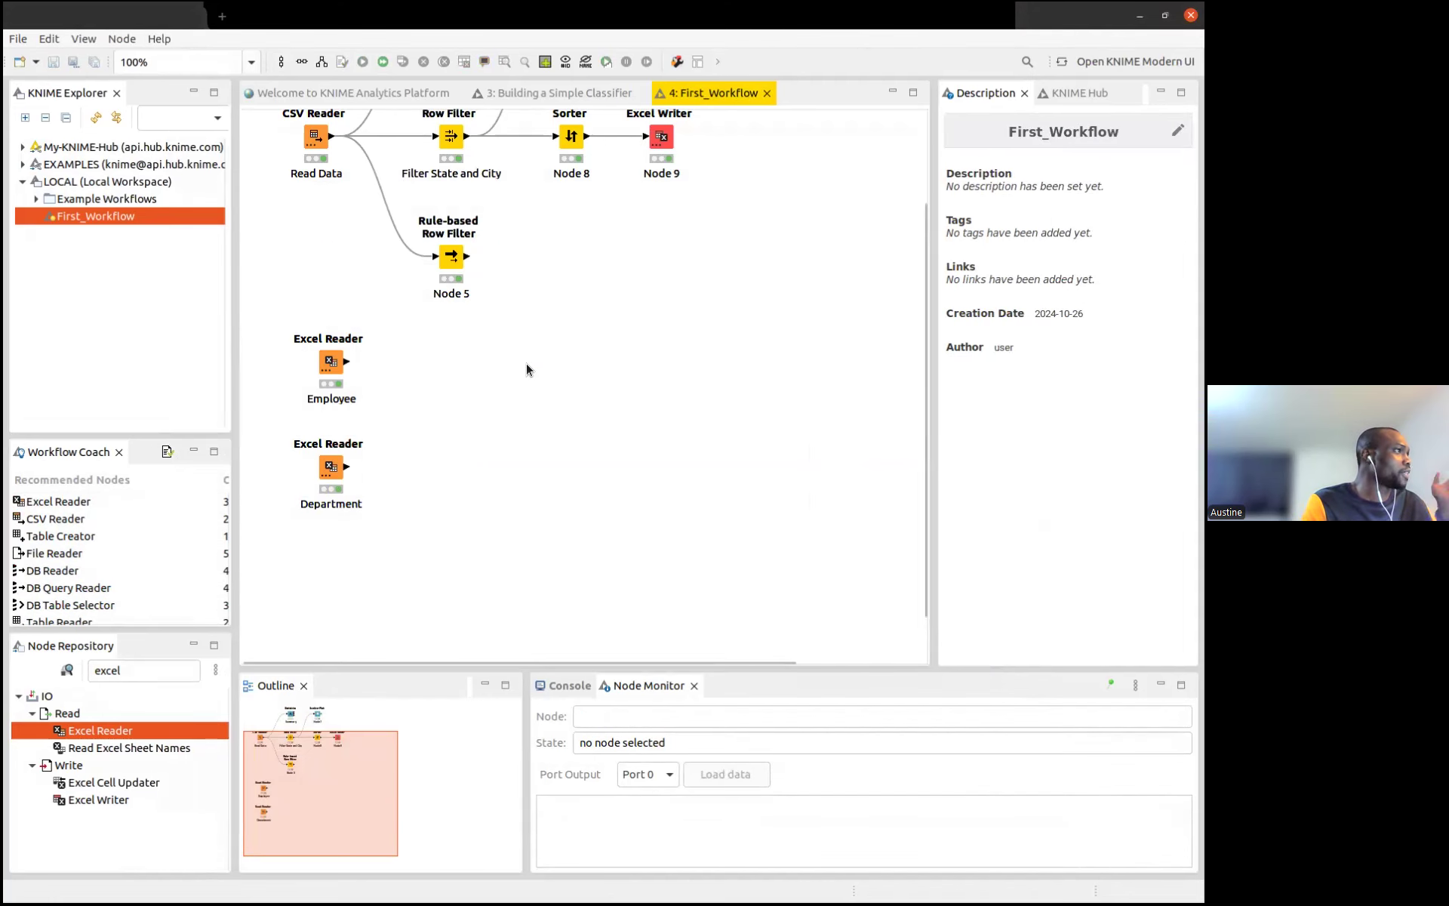
Execute the Statistics node labelled Summary
scroll(527, 369, "up", 2)
scroll(526, 369, "up", 2)
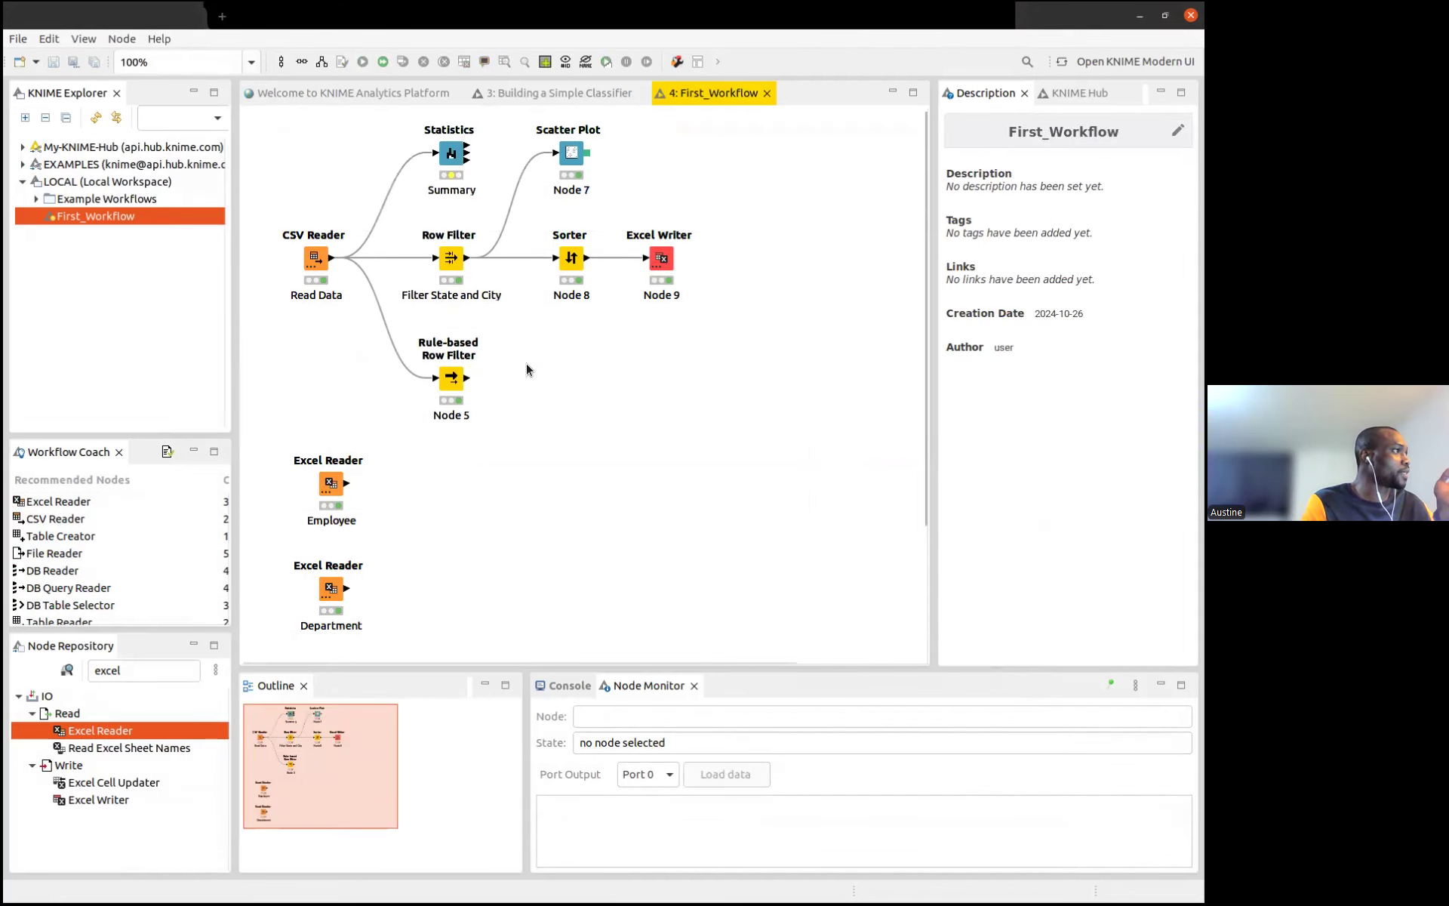
left_click(454, 154)
left_click(362, 61)
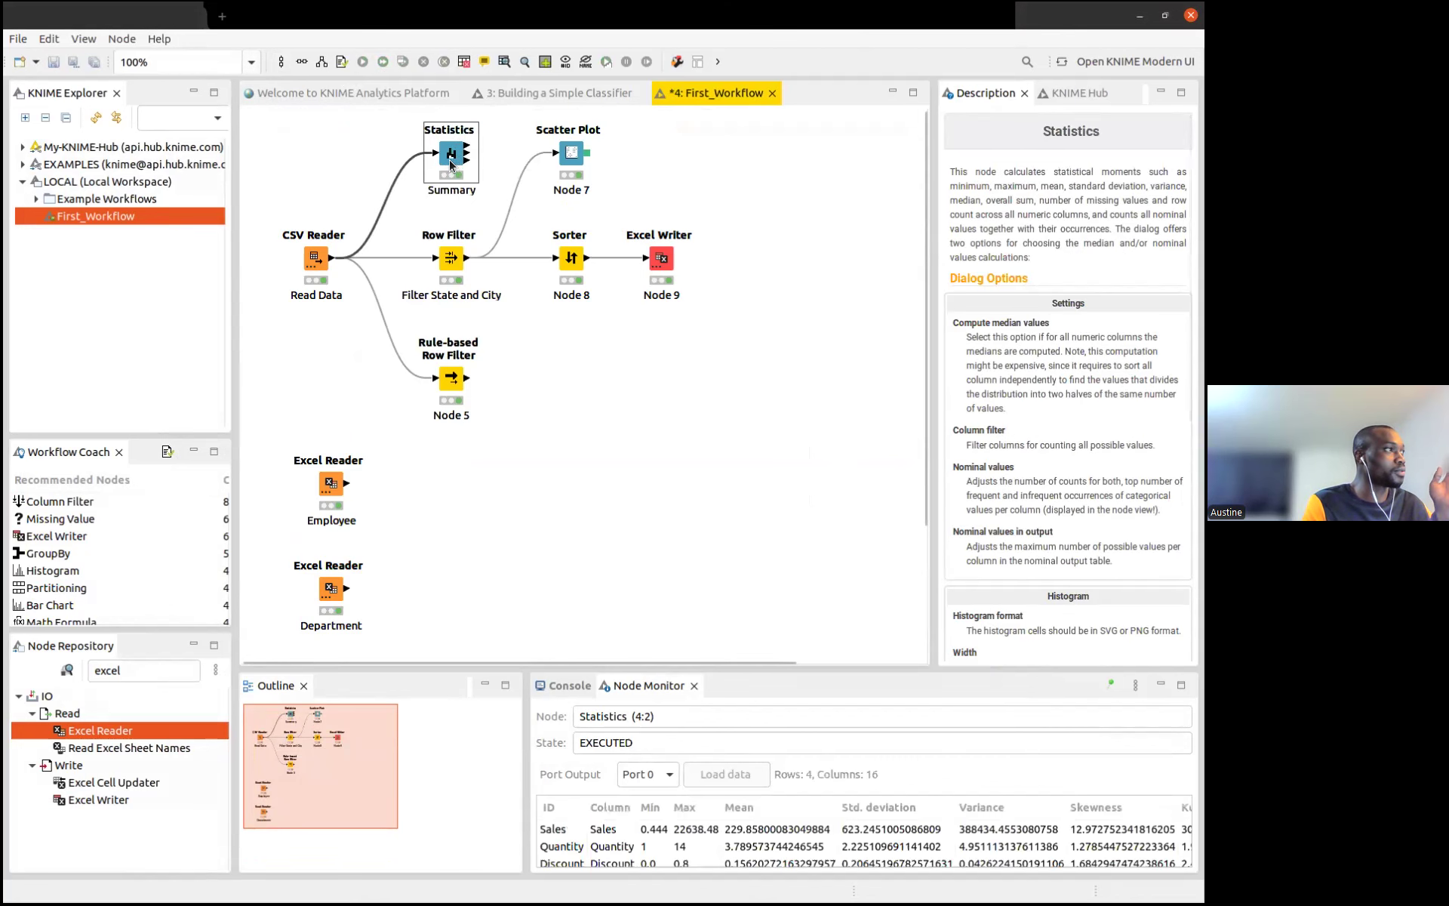
Examine the full Statistics Table output of the Summary node, including its histograms, and close it
right_click(450, 164)
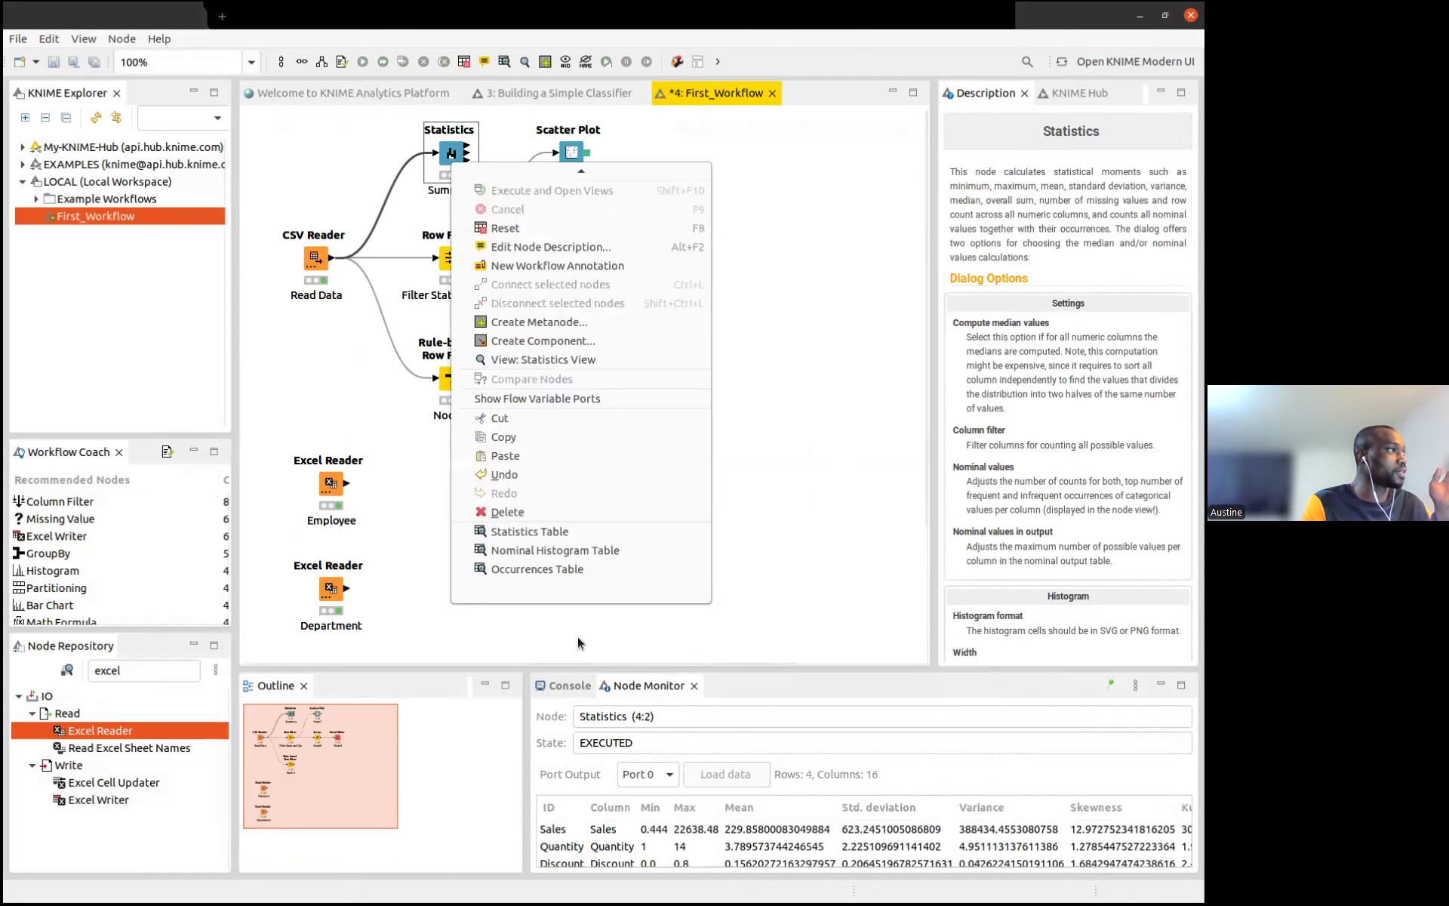
left_click(531, 532)
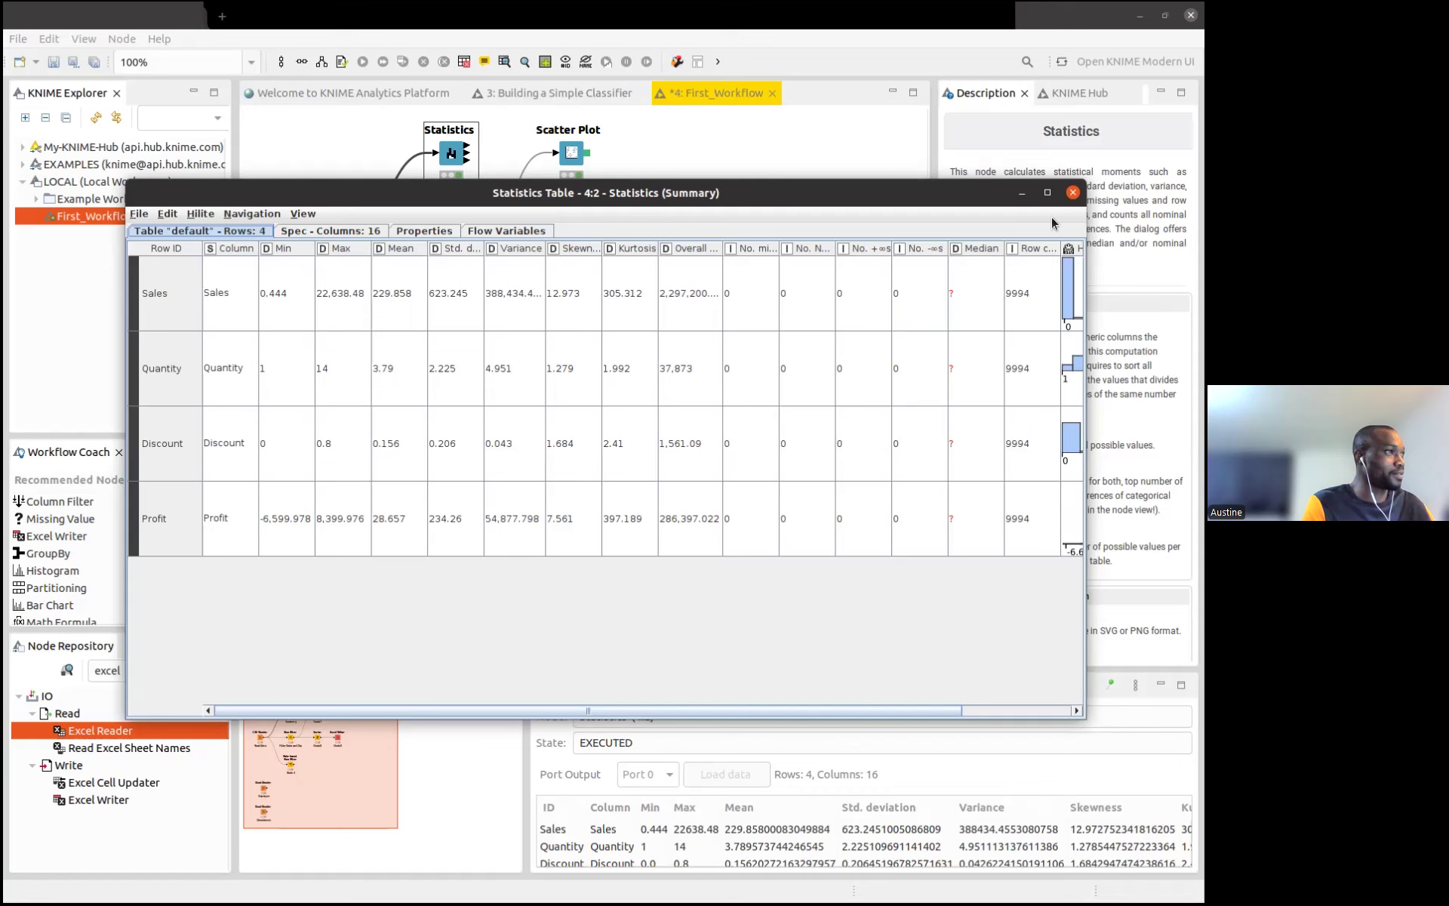
left_click(1046, 193)
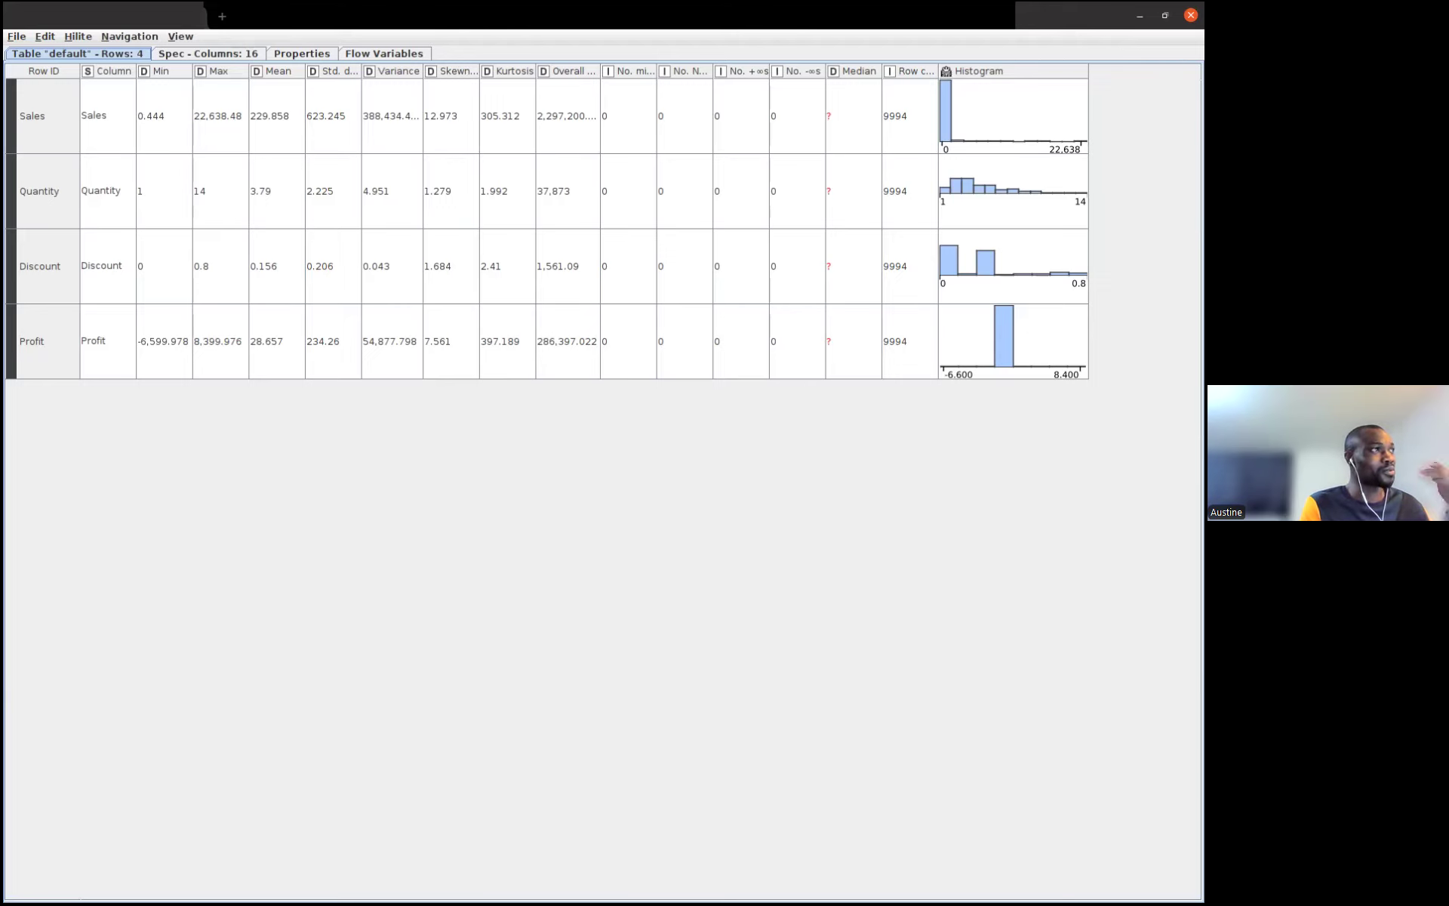
left_click(1191, 15)
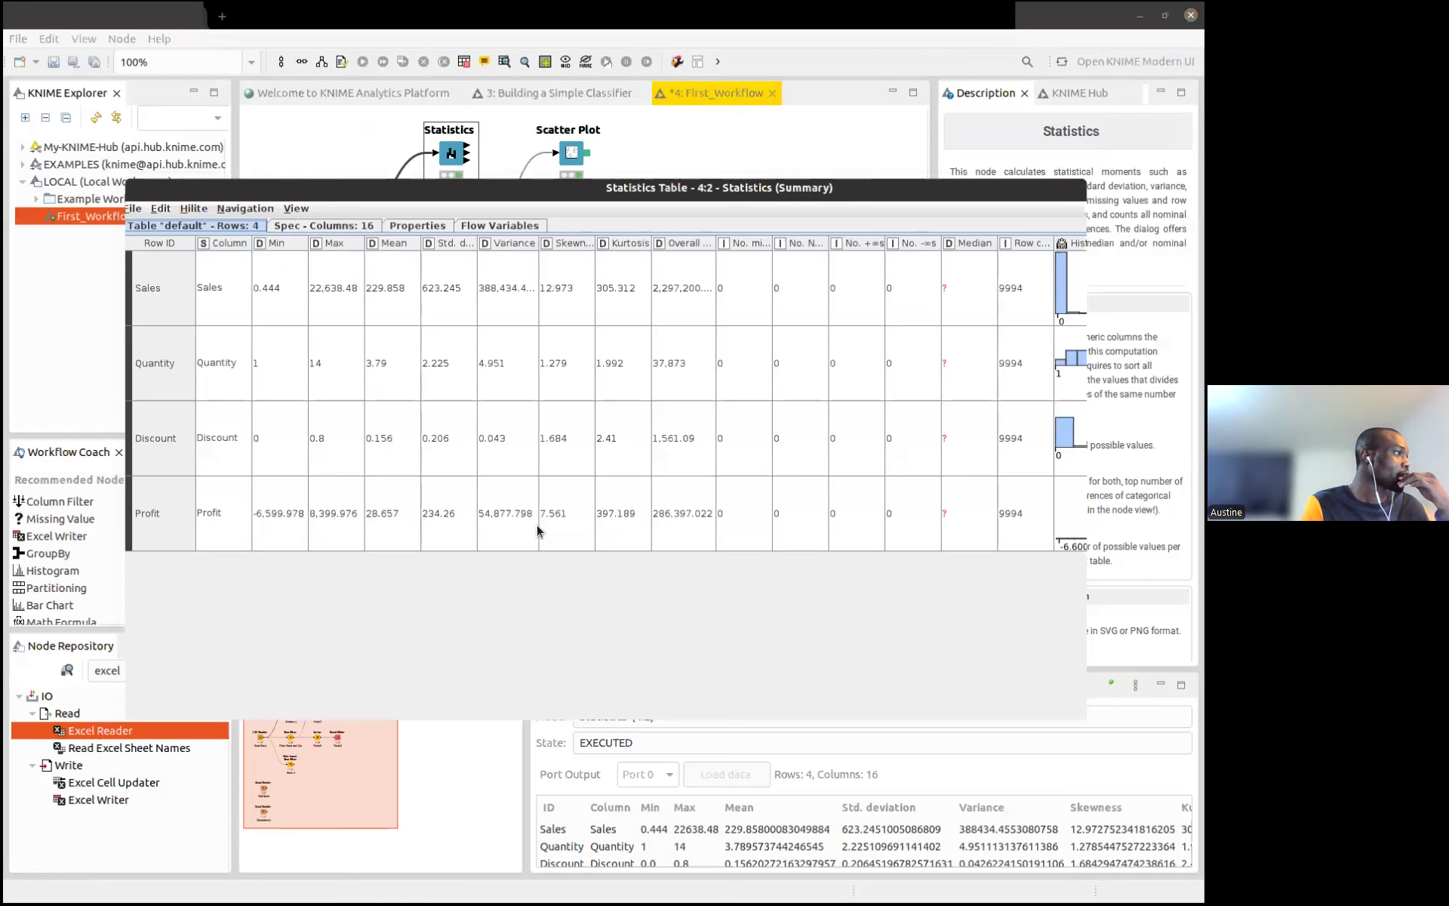
Show the Employee reader's file table in a narrower window, positioned clear of the two Excel Reader nodes
scroll(498, 513, "down", 3)
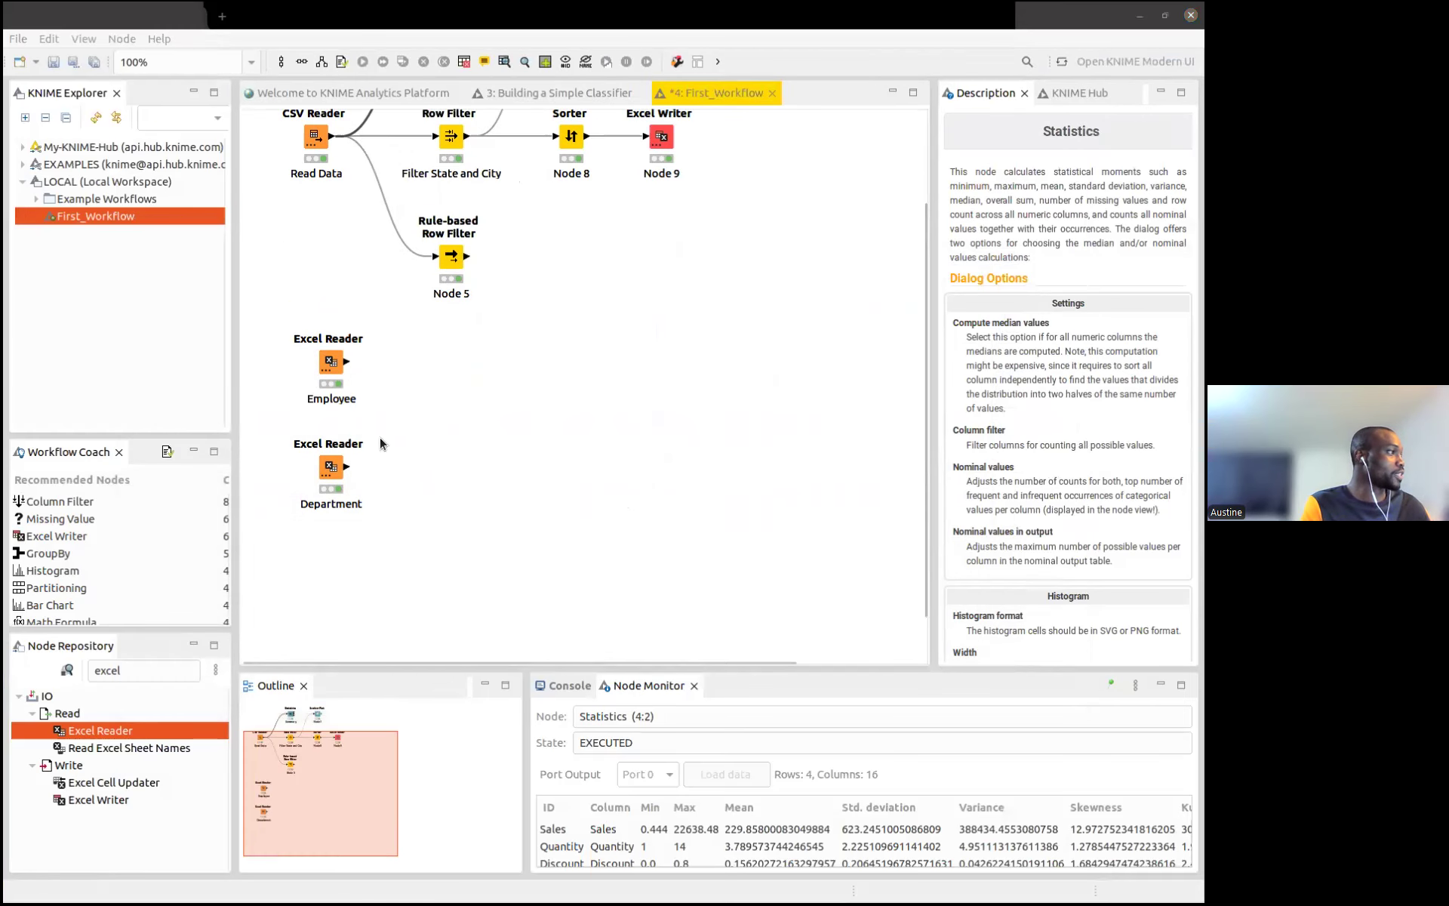
left_click(333, 363)
right_click(333, 361)
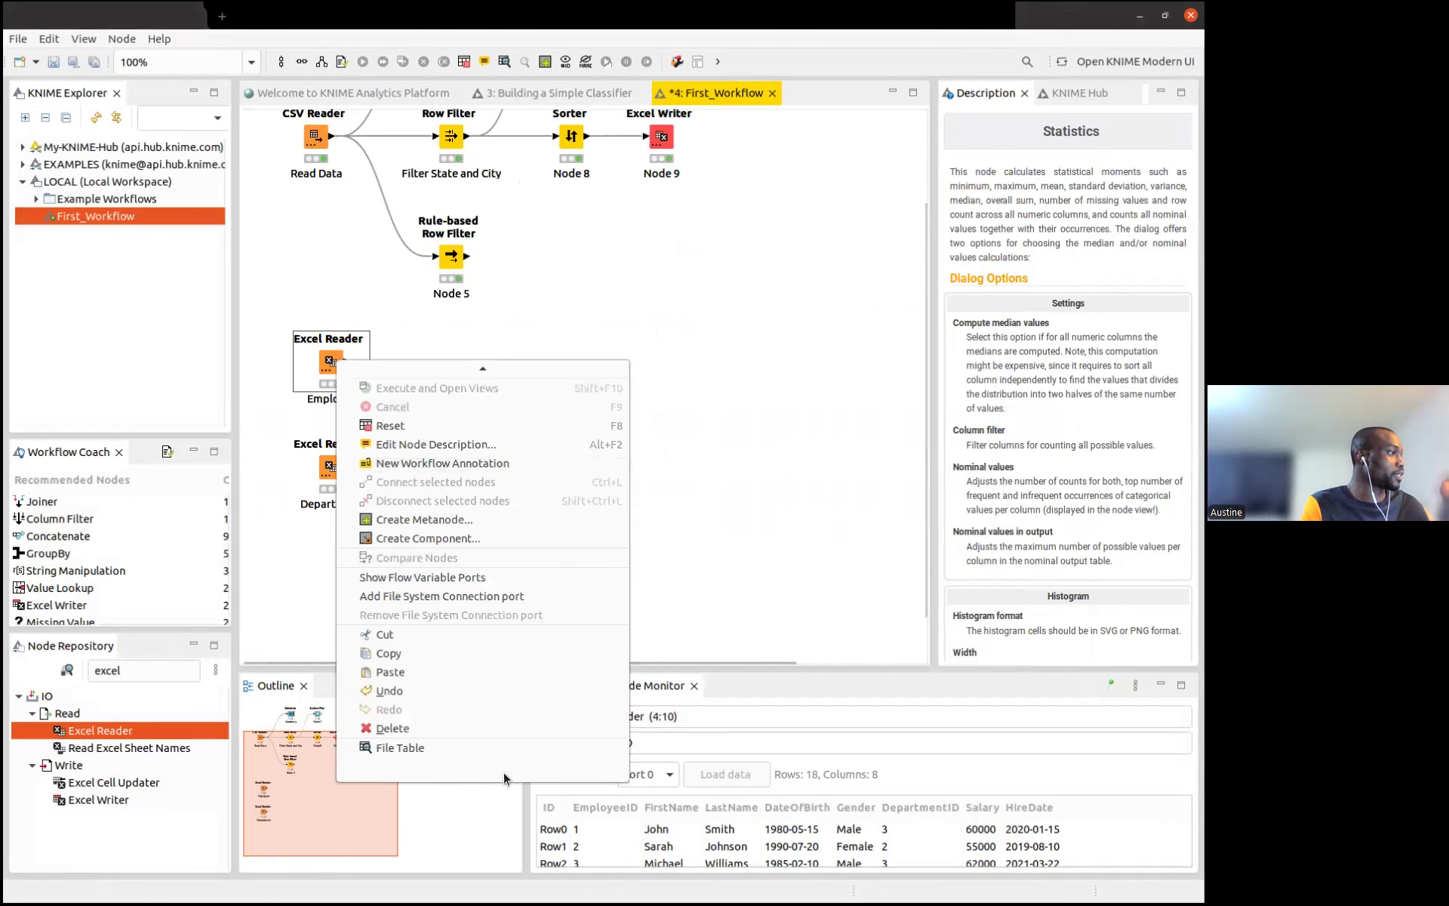
left_click(400, 747)
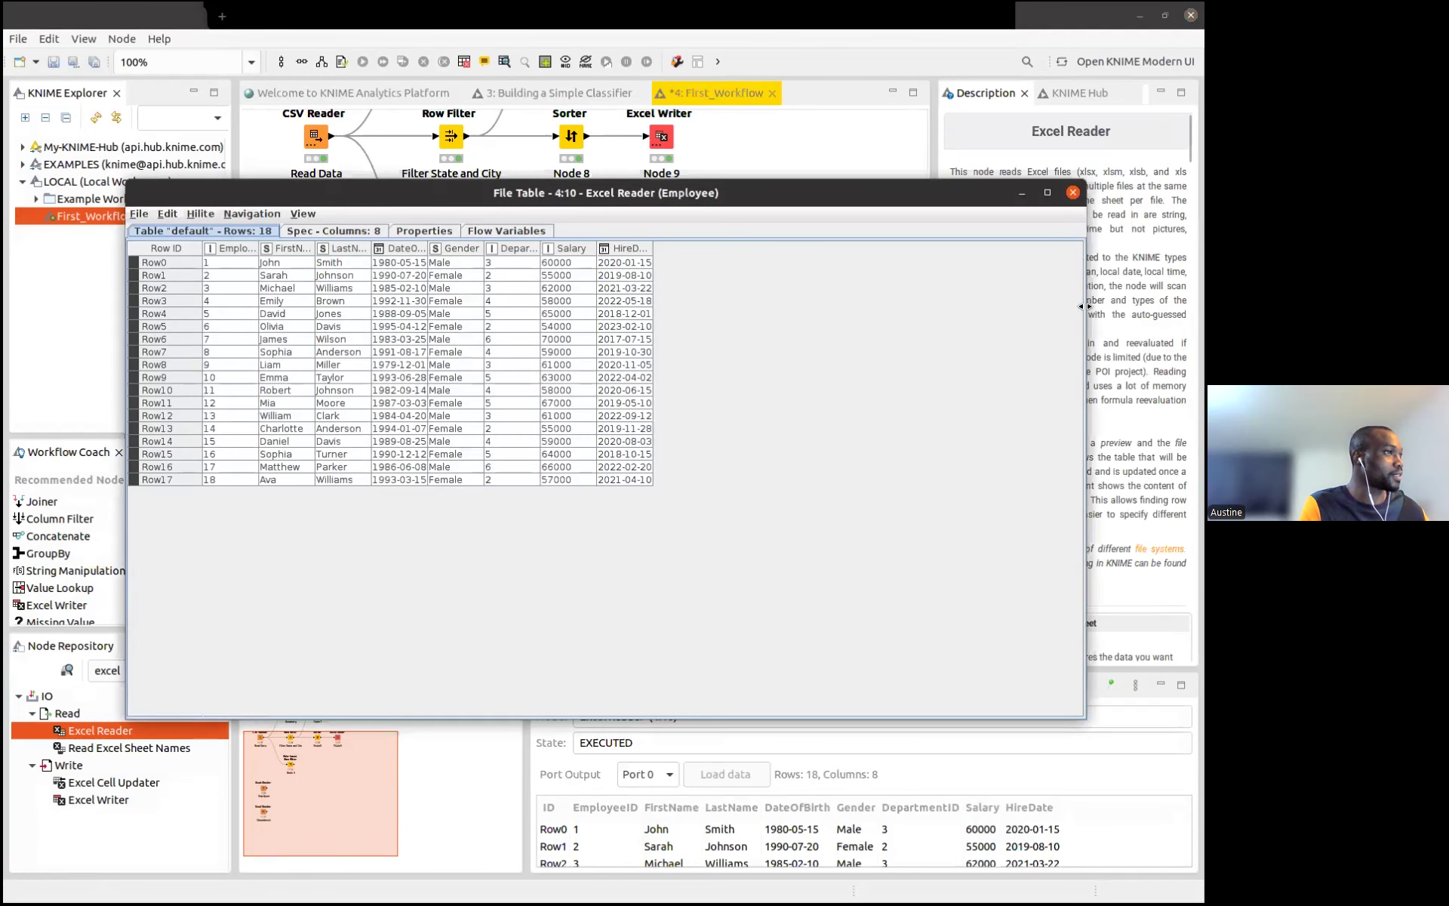
left_click_drag(1082, 306, 763, 299)
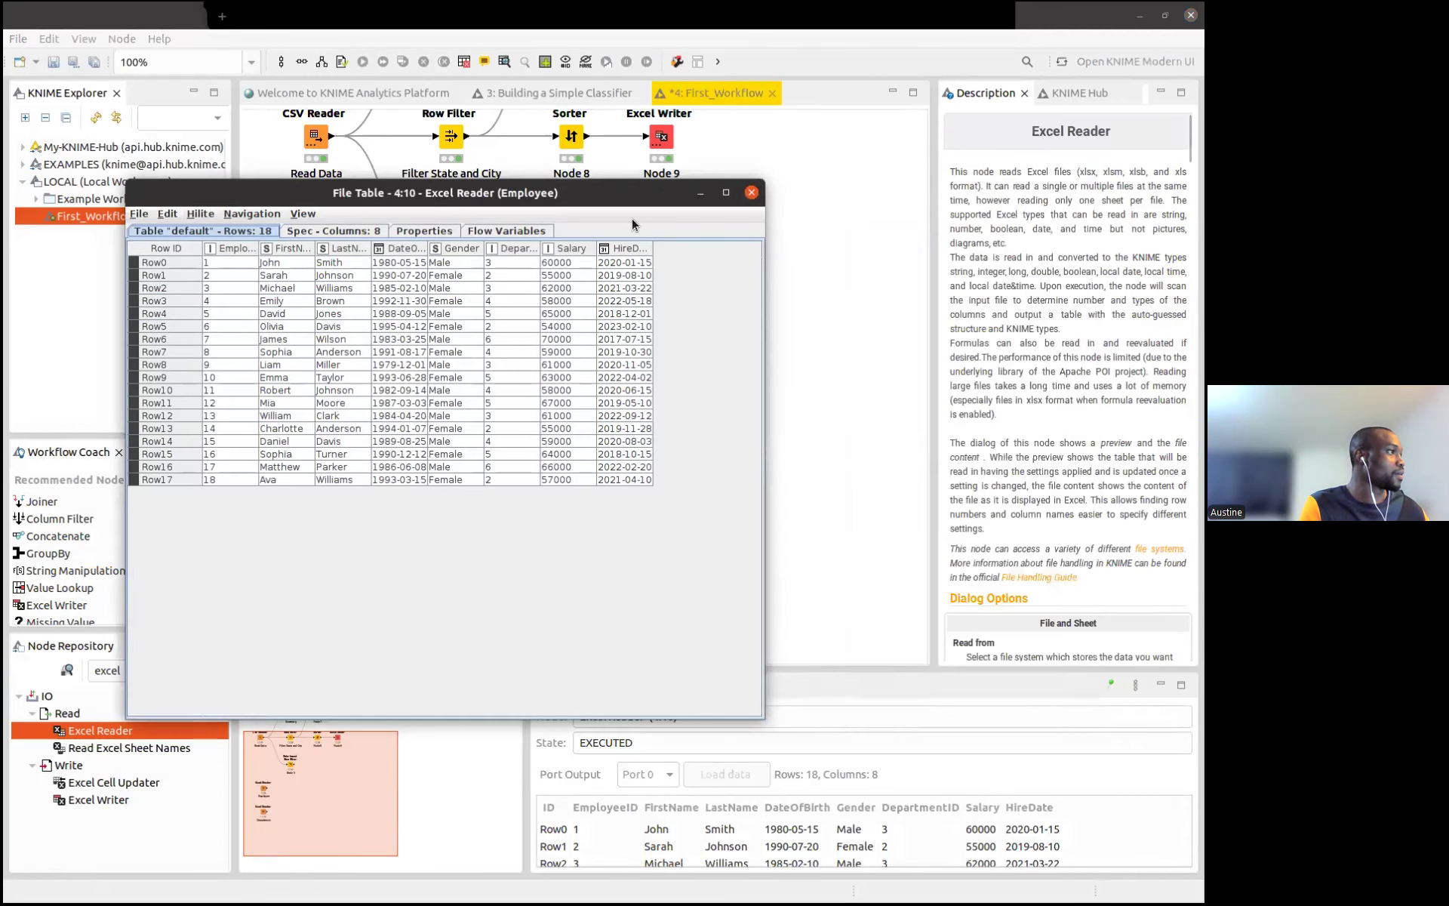
left_click_drag(630, 184, 537, 111)
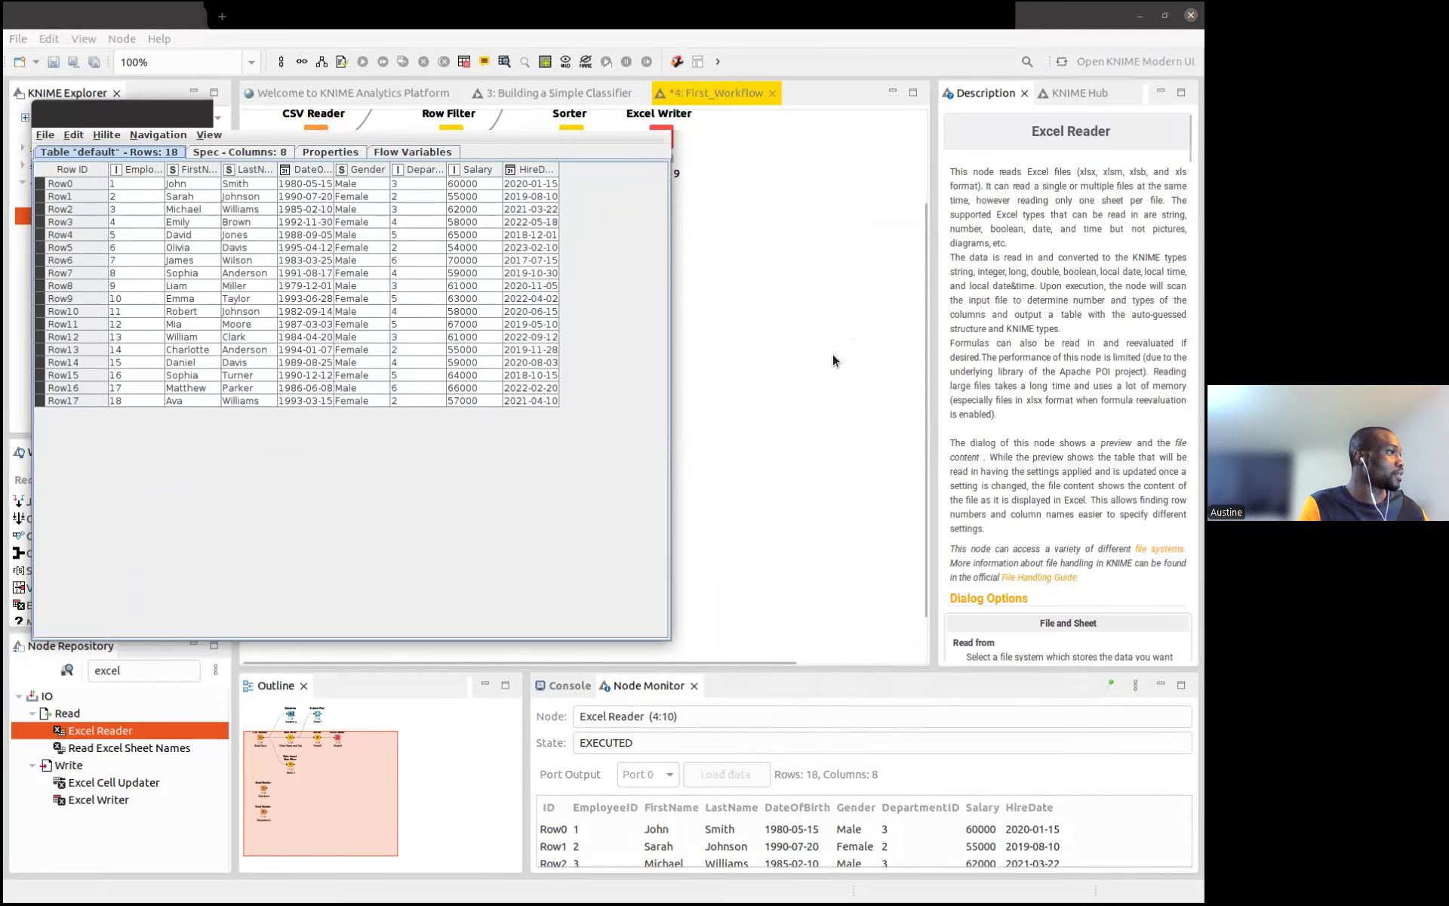
left_click_drag(619, 112, 1041, 89)
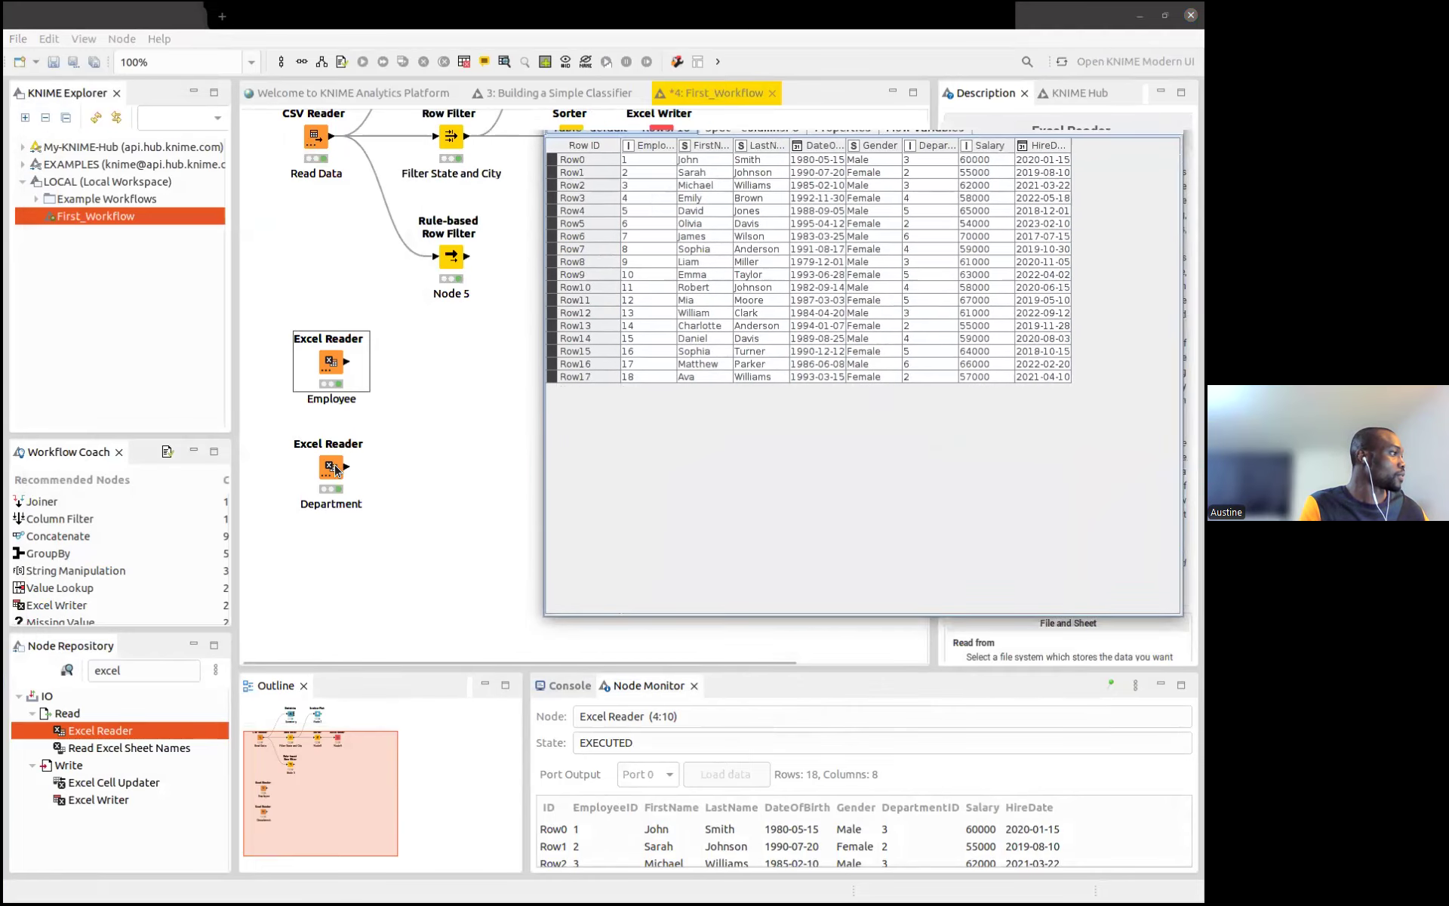
Show the Department reader's file table in a narrower window beside the Employee table for comparison
left_click(336, 468)
right_click(337, 468)
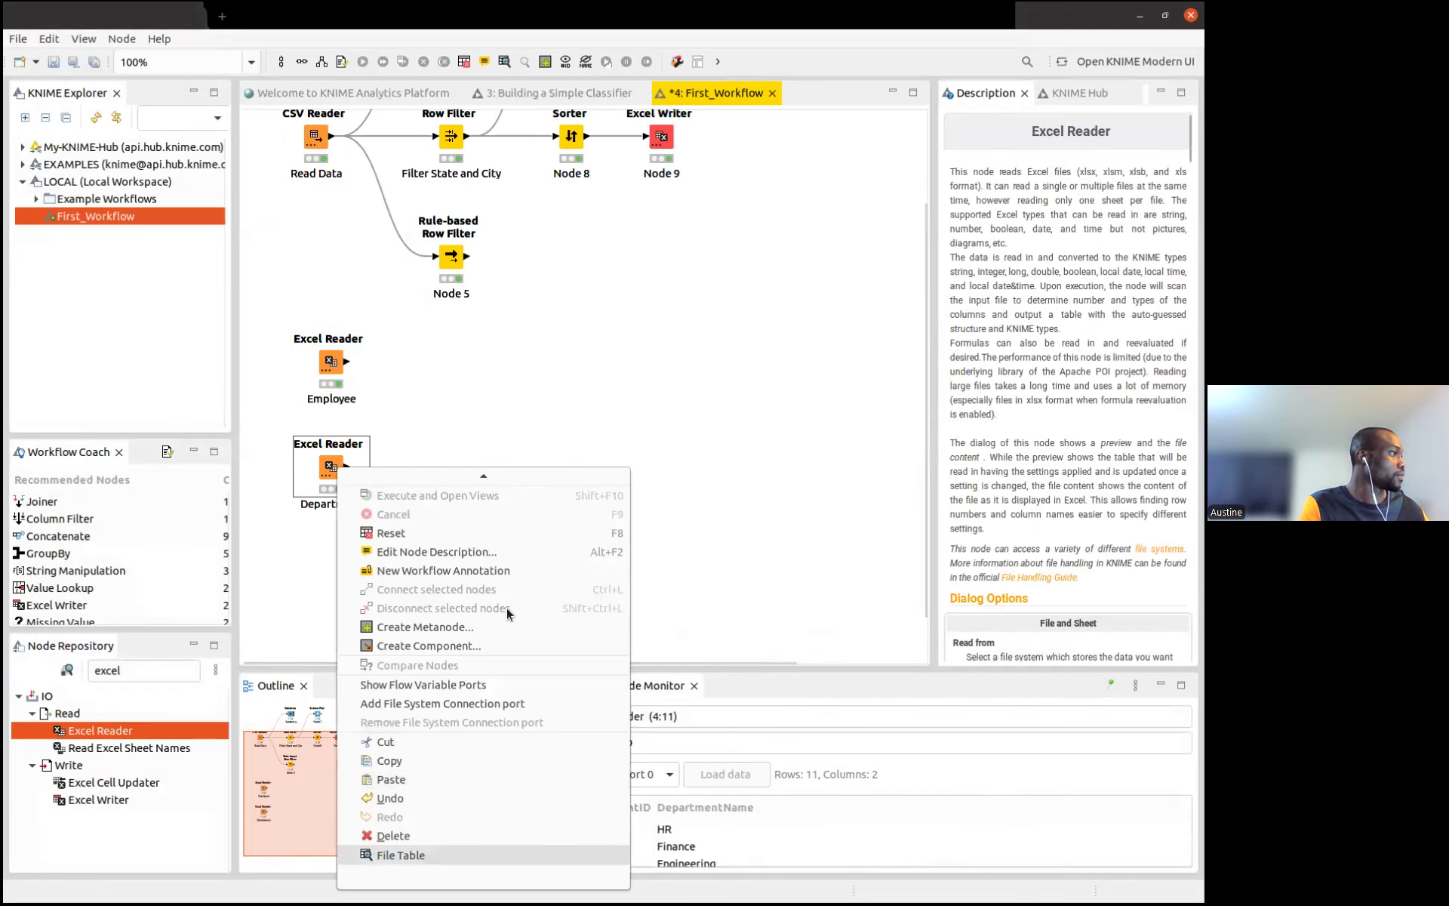
key("Return")
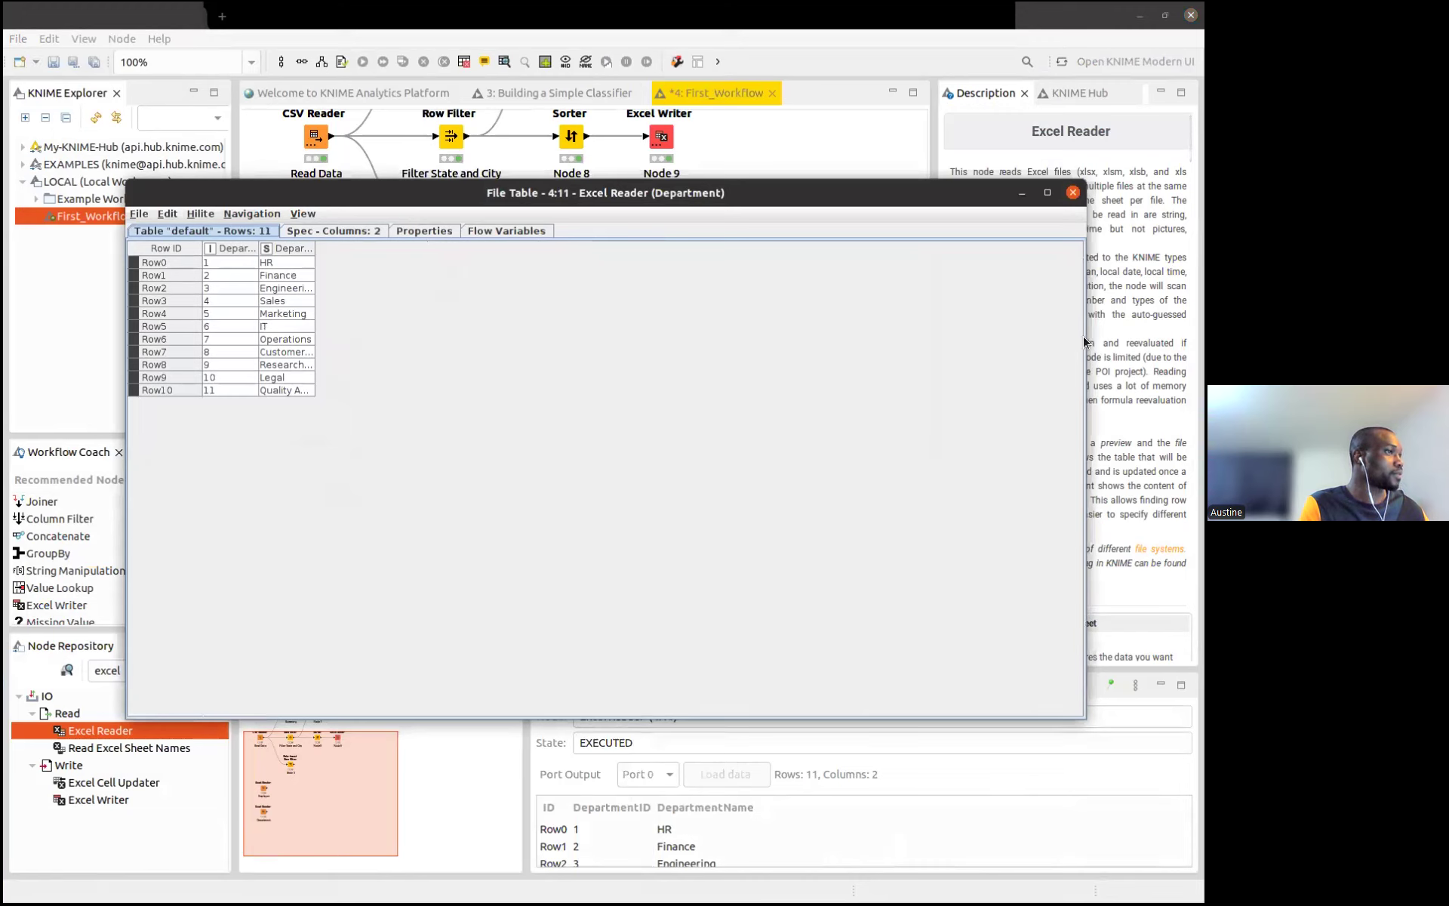
left_click_drag(1085, 220, 571, 244)
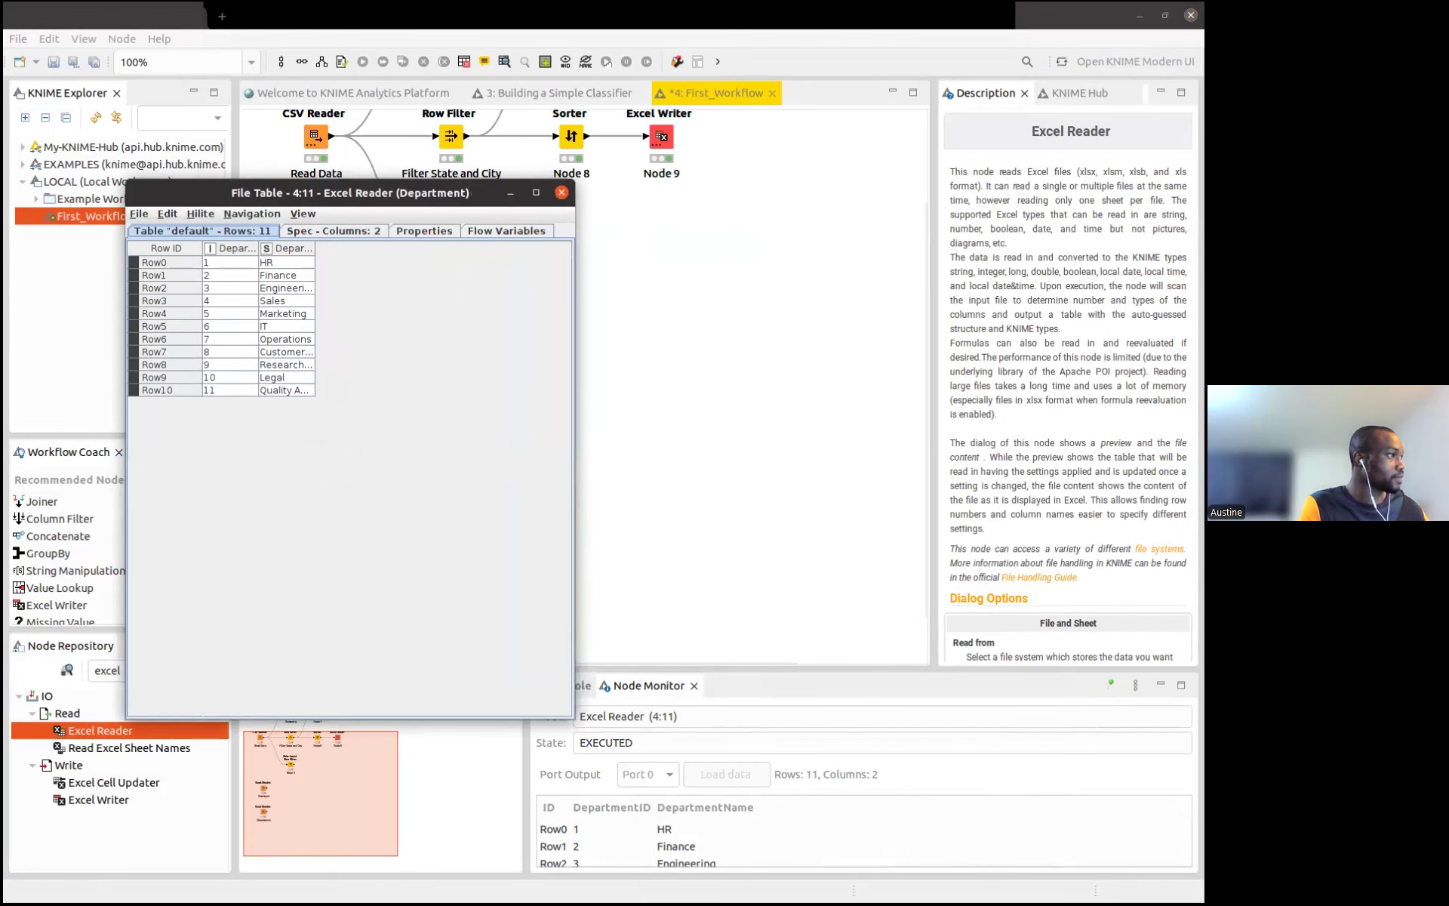
key("alt+Tab")
left_click_drag(428, 203, 371, 178)
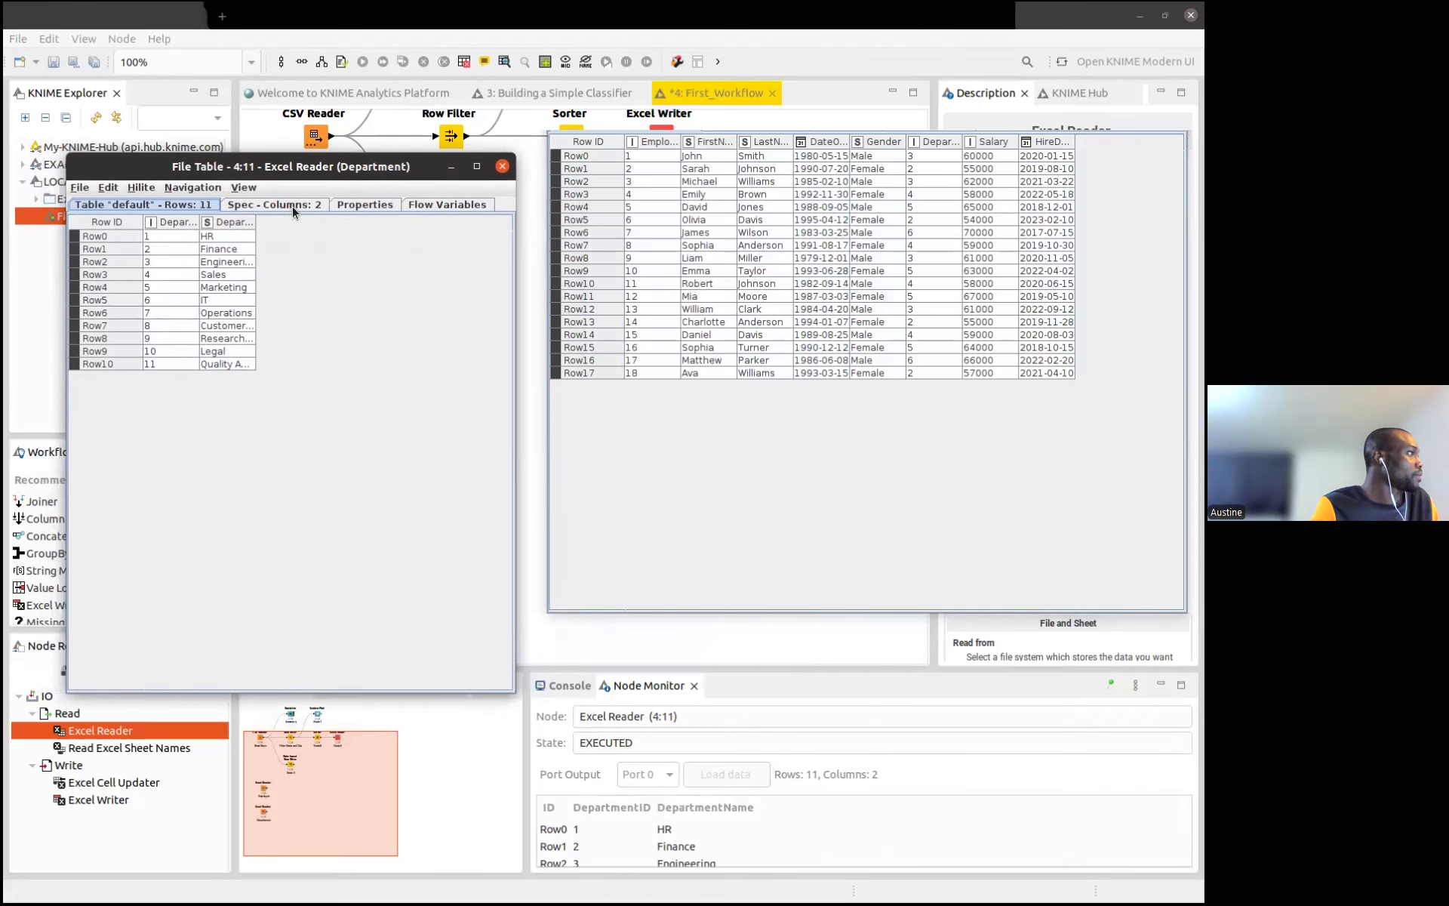
Widen the columns of the Department and Employee tables to compare their full headers, including DepartmentID in both
left_click(203, 222)
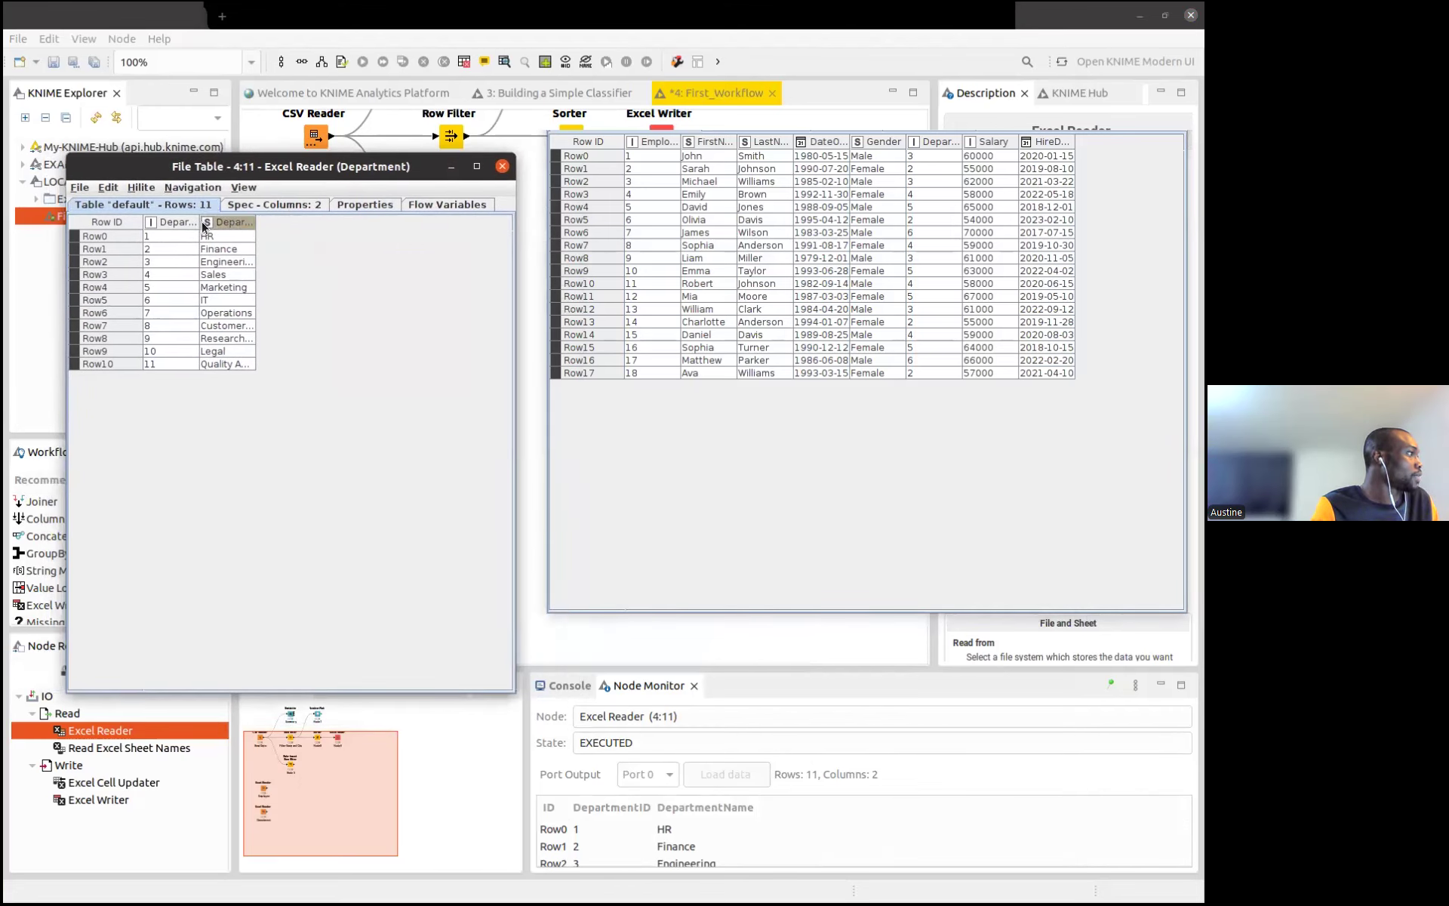
left_click_drag(198, 222, 351, 223)
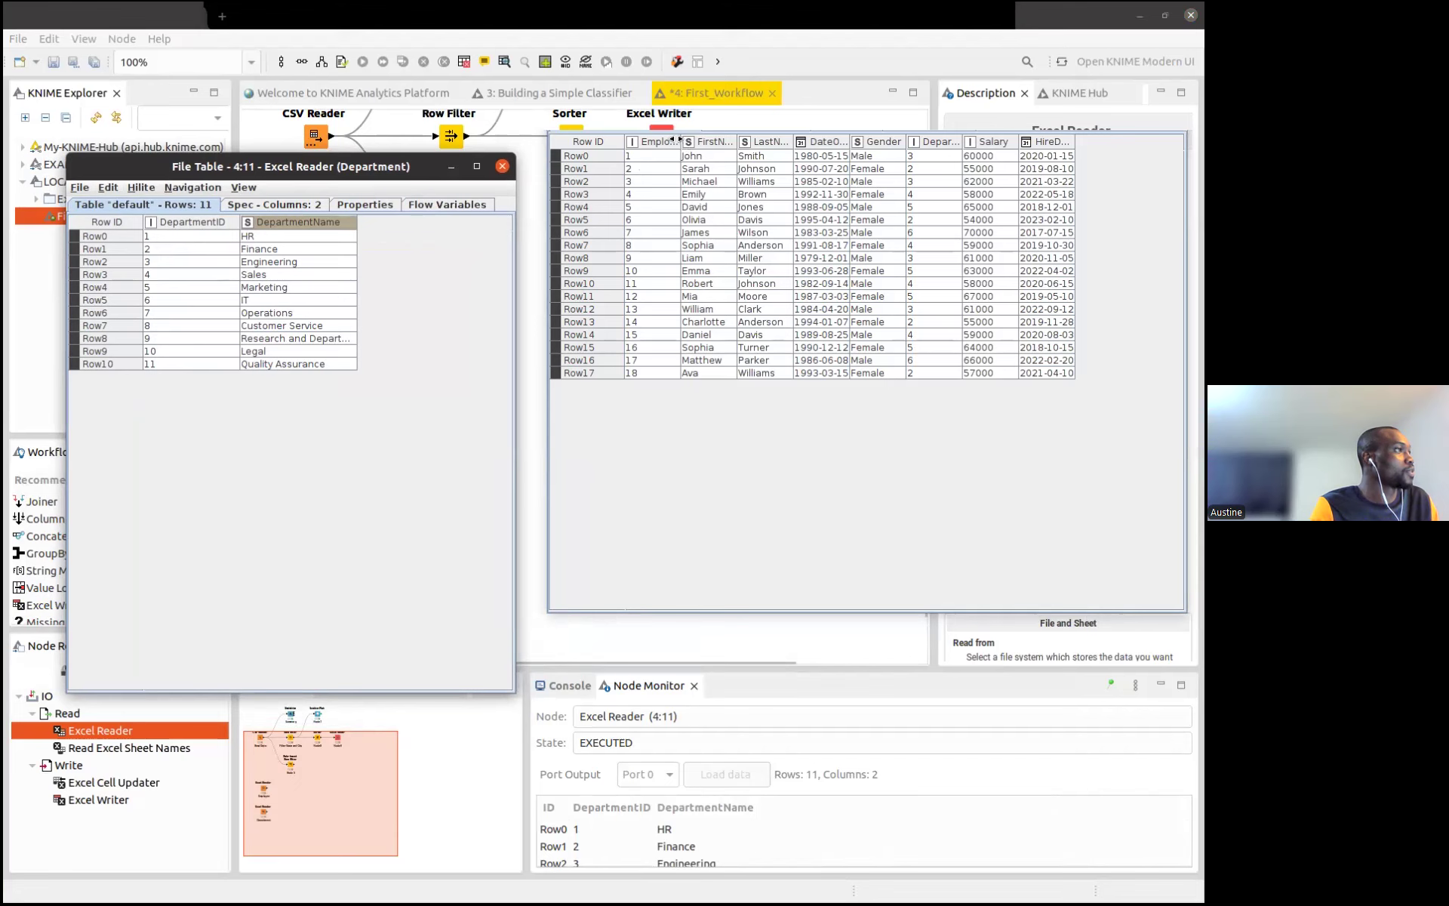
left_click_drag(678, 140, 841, 147)
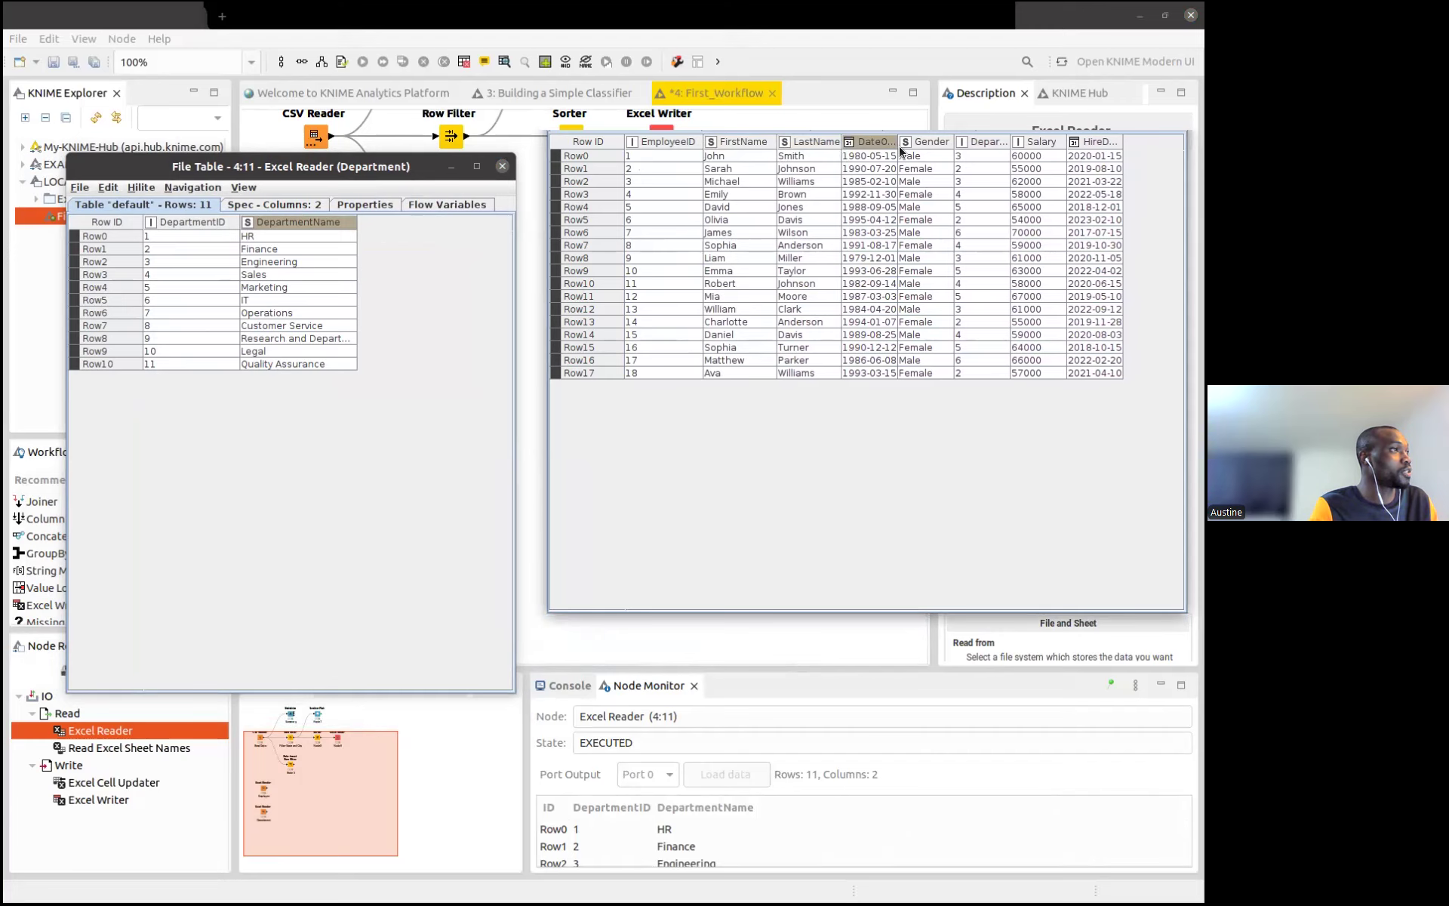
left_click_drag(893, 143, 917, 147)
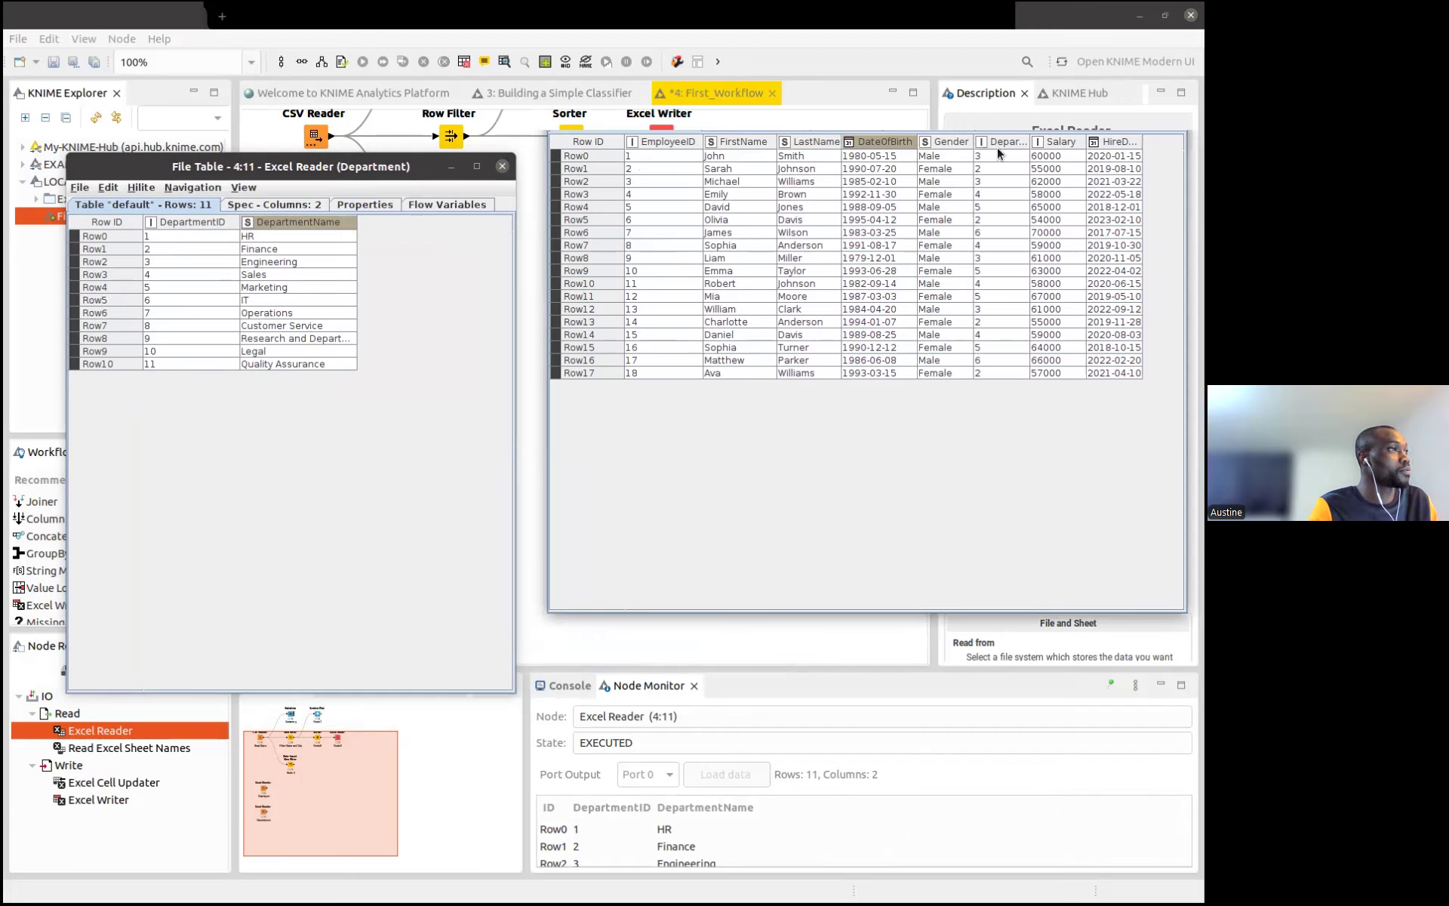
left_click_drag(1025, 141, 1064, 142)
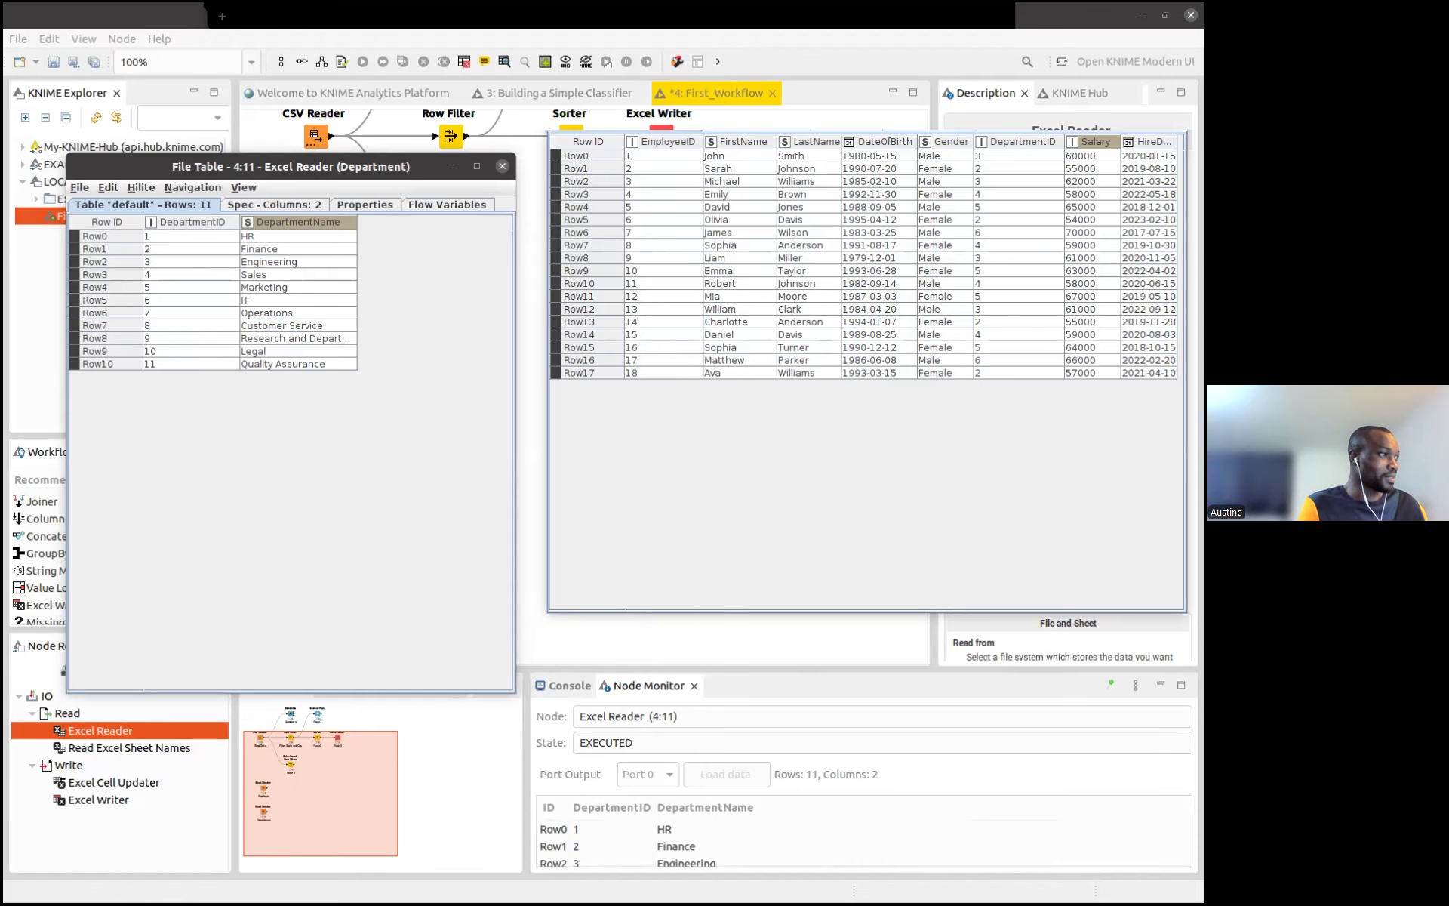
Switch to the Chrome browser and search Google for "joining tables diagram"
key("alt+Tab")
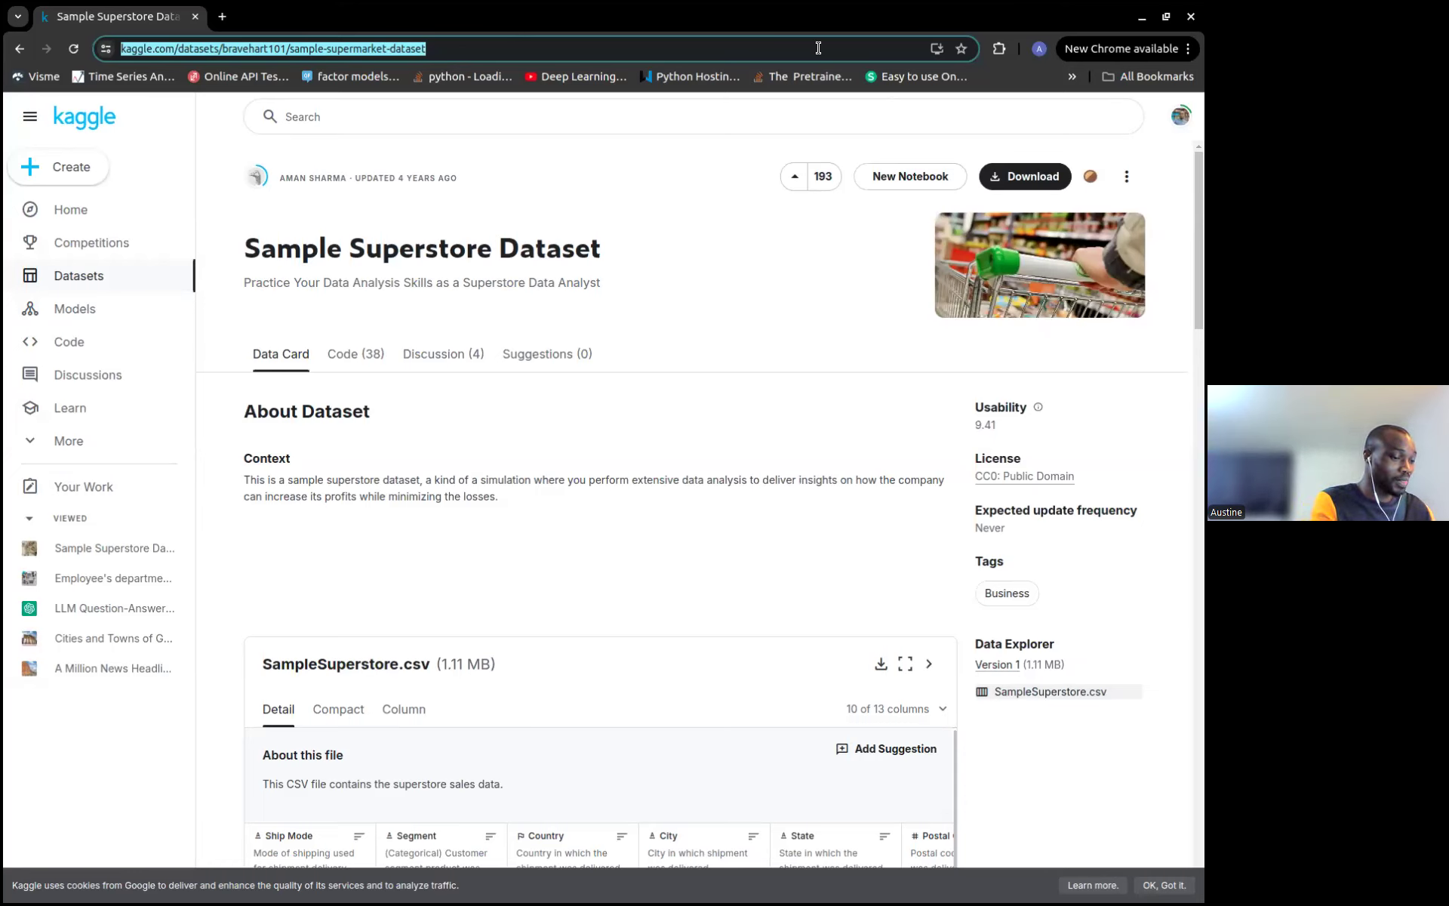
type("join")
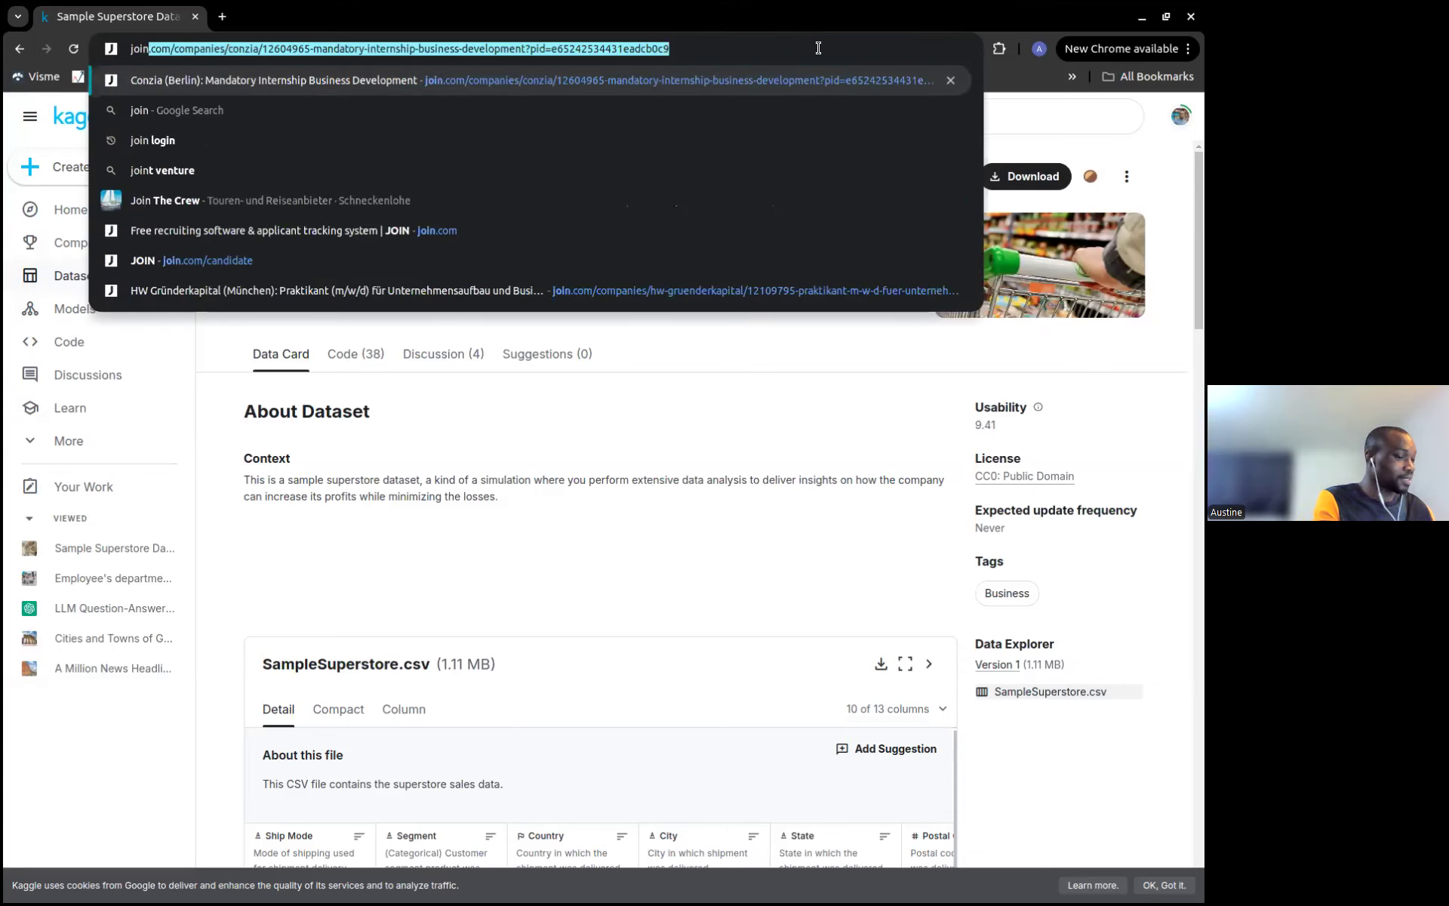
type("ing tables")
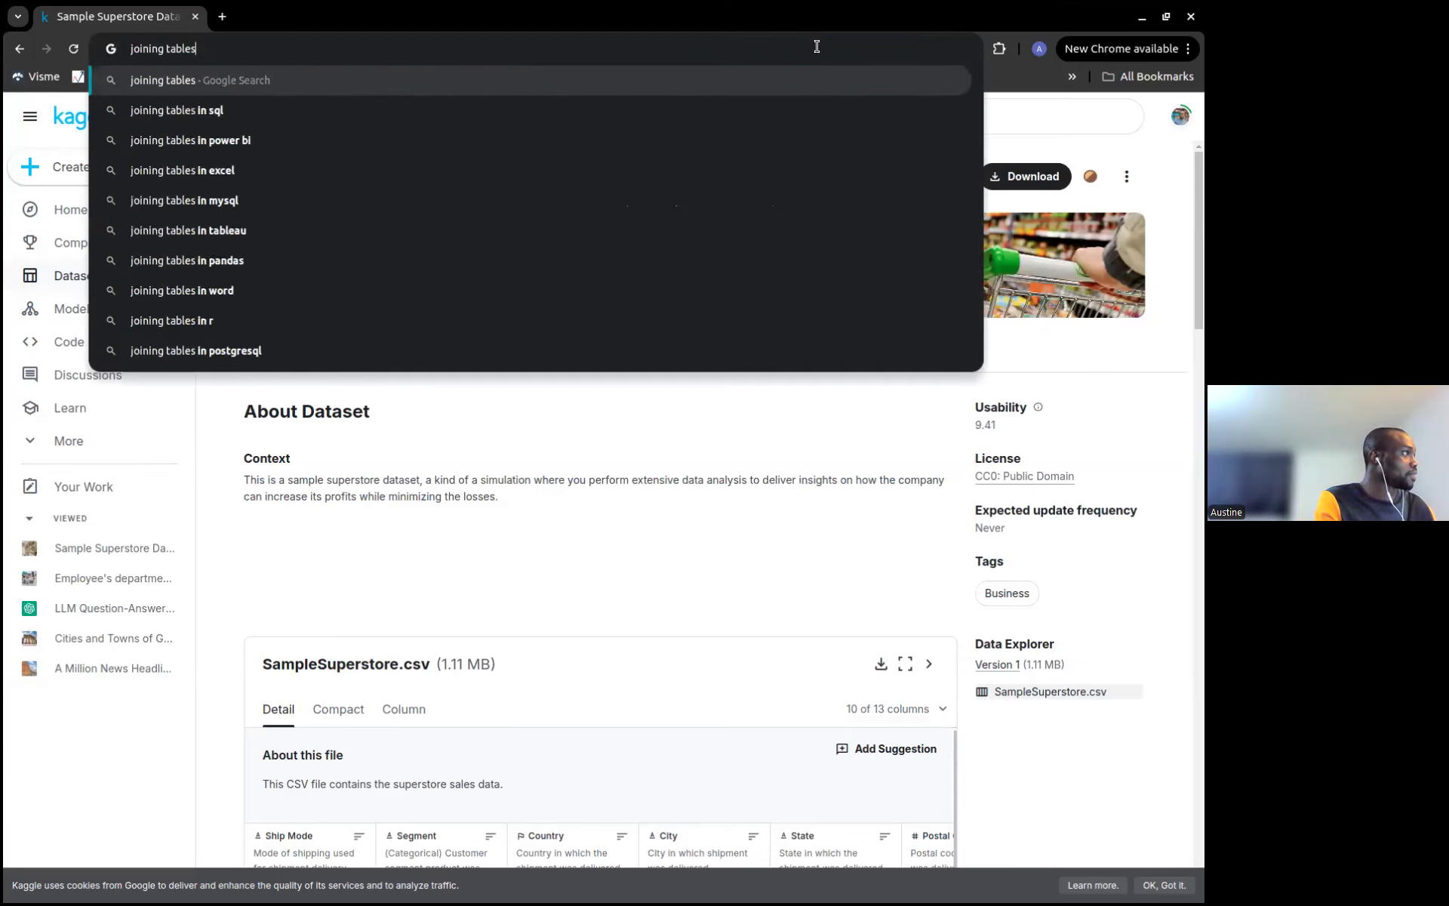
type(" dia")
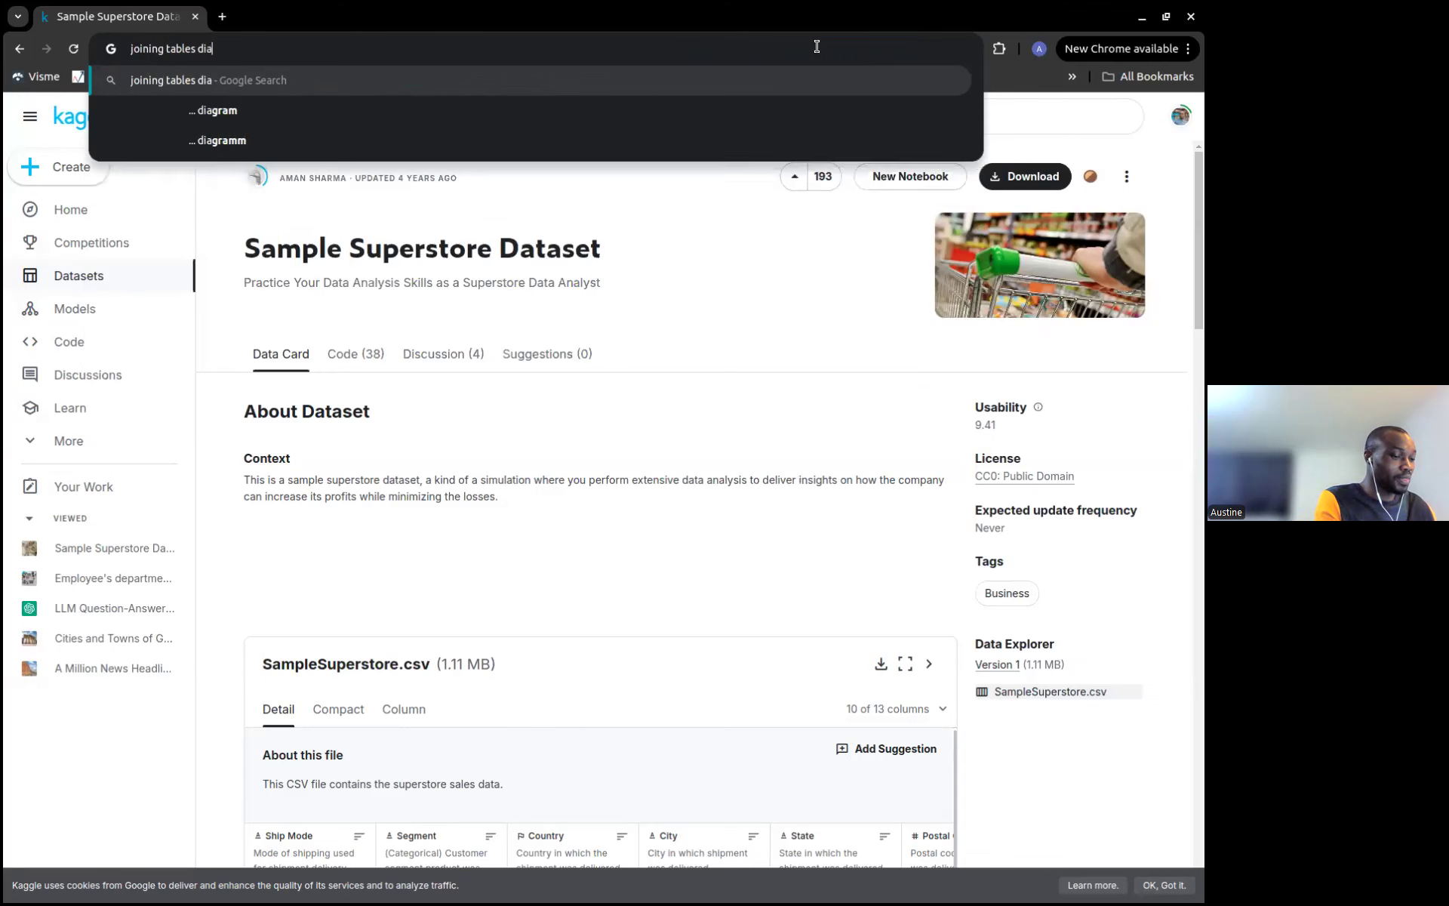
type("gram")
key("Return")
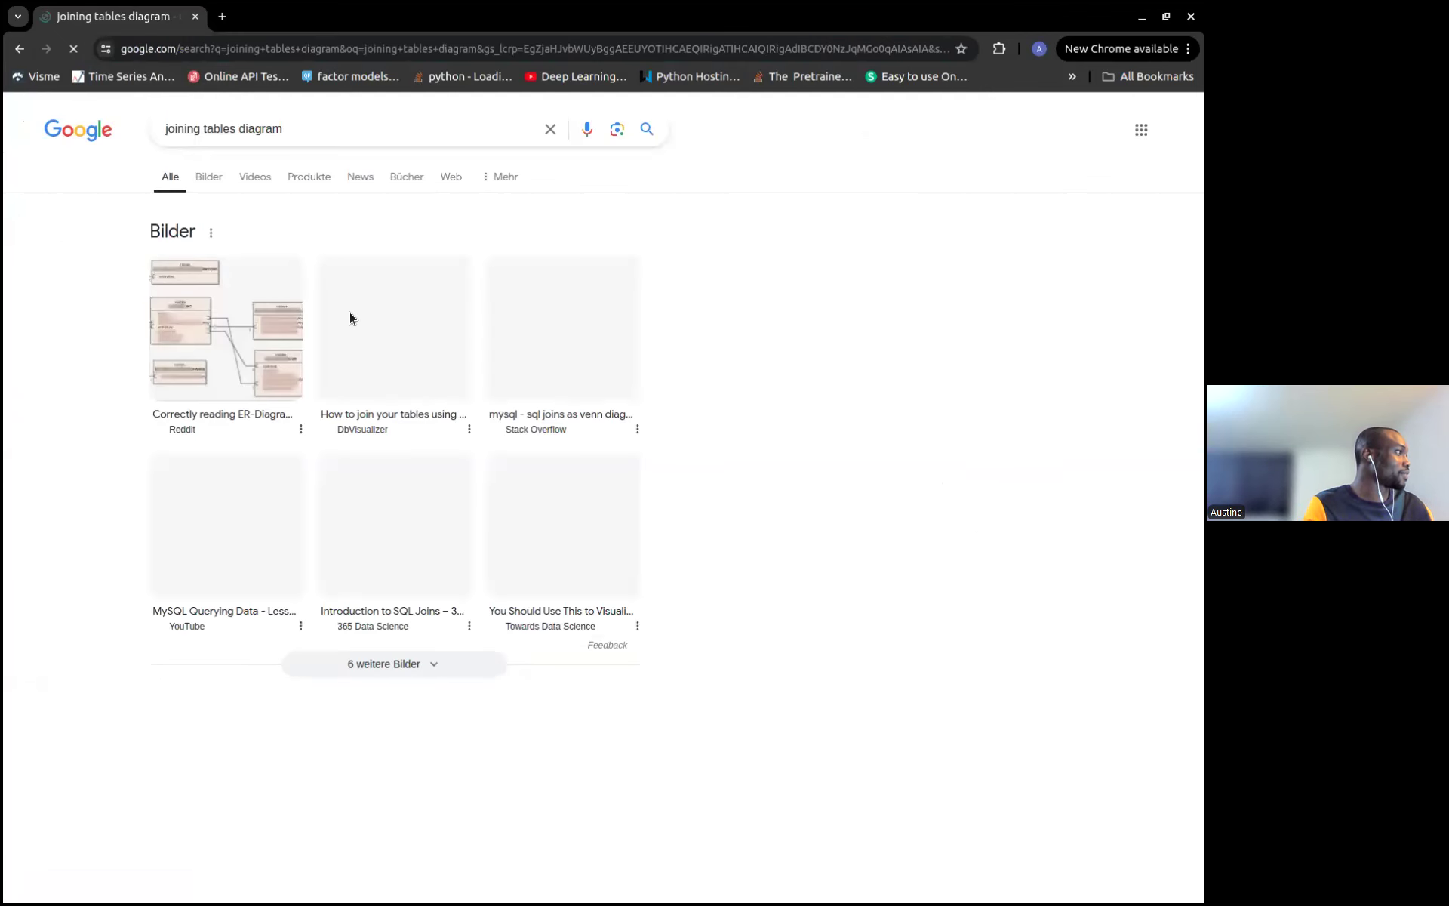
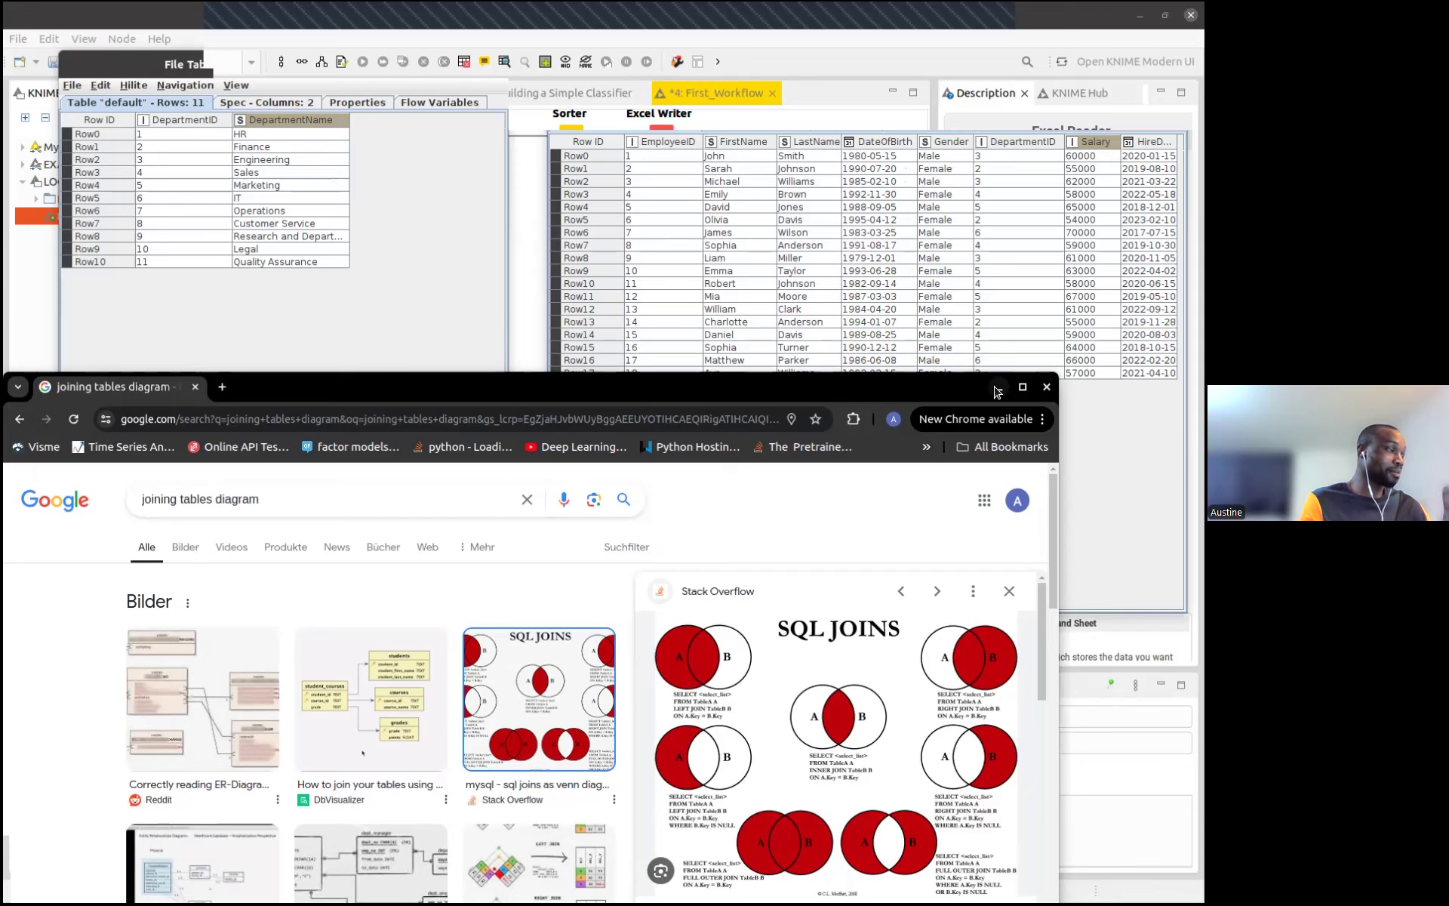
Return to the KNIME workflow, close the Department and Employee output tables, and briefly check the Department reader's configuration
left_click(996, 391)
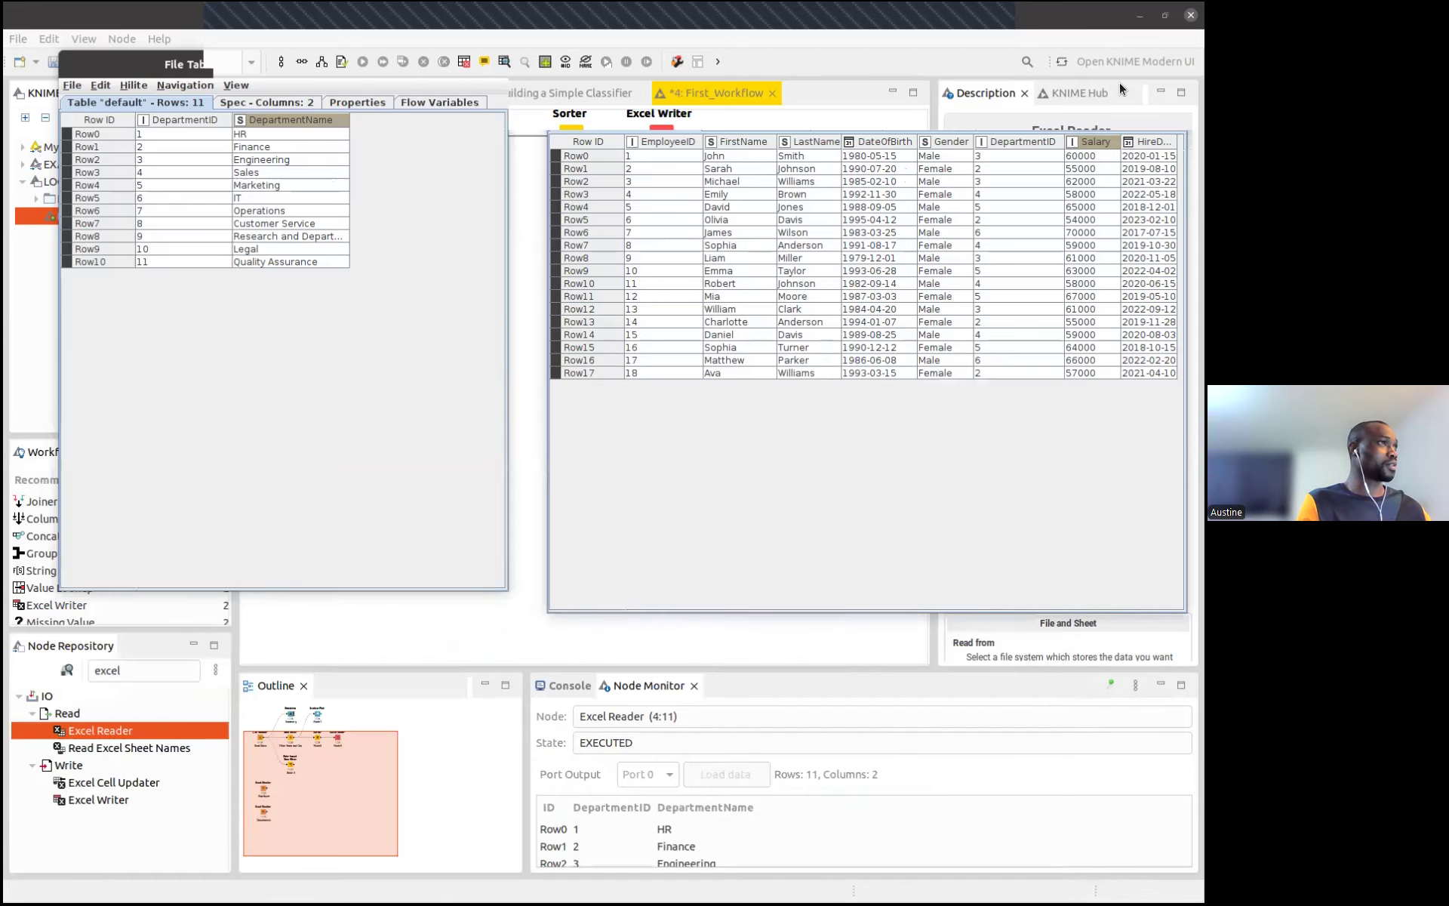
left_click(442, 65)
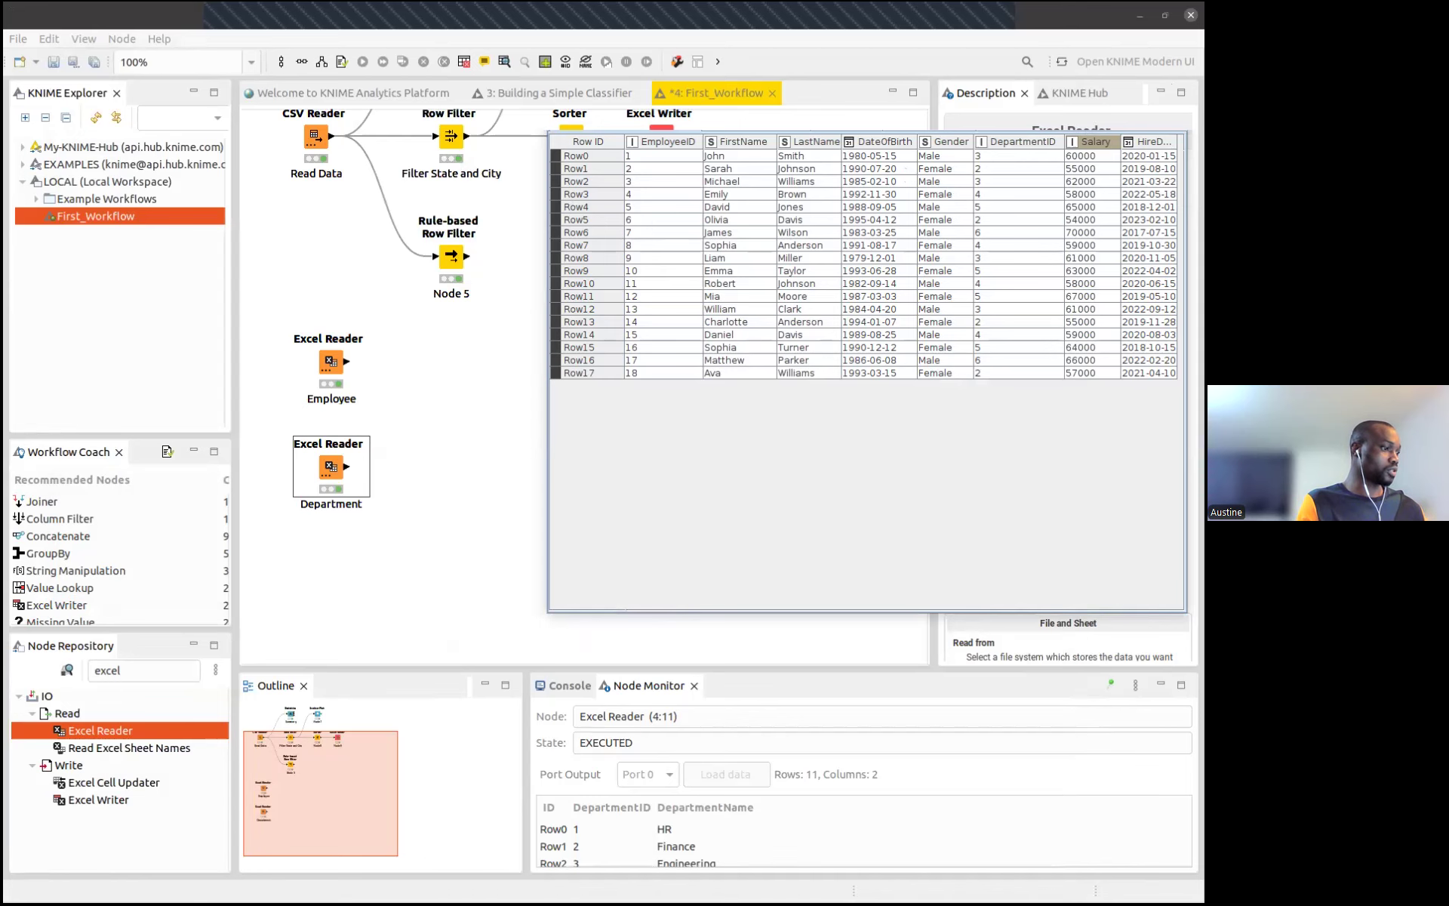
left_click(1139, 677)
left_click(496, 64)
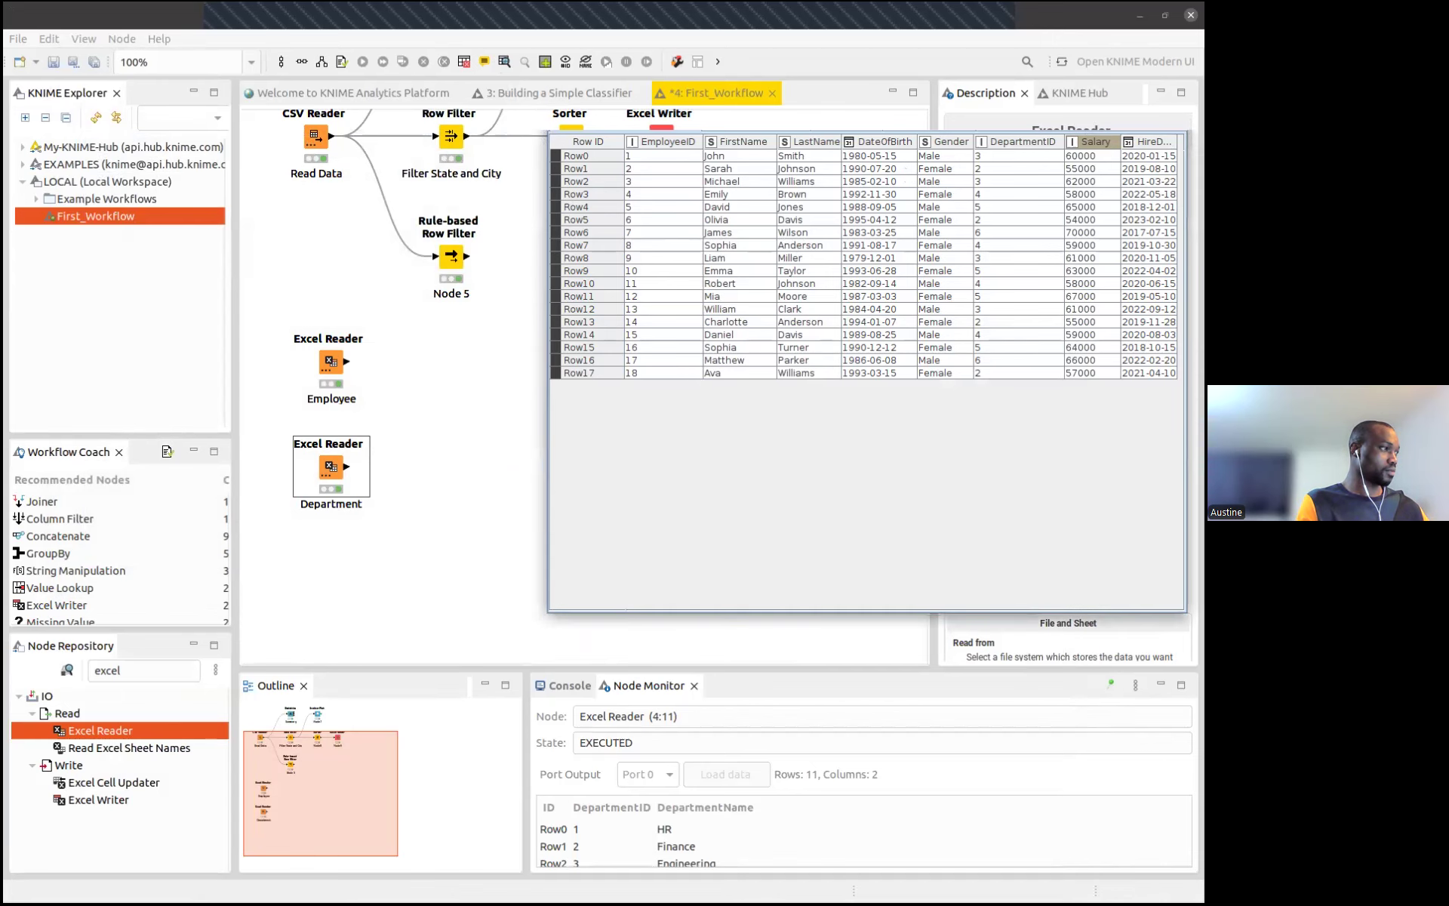
left_click(1172, 87)
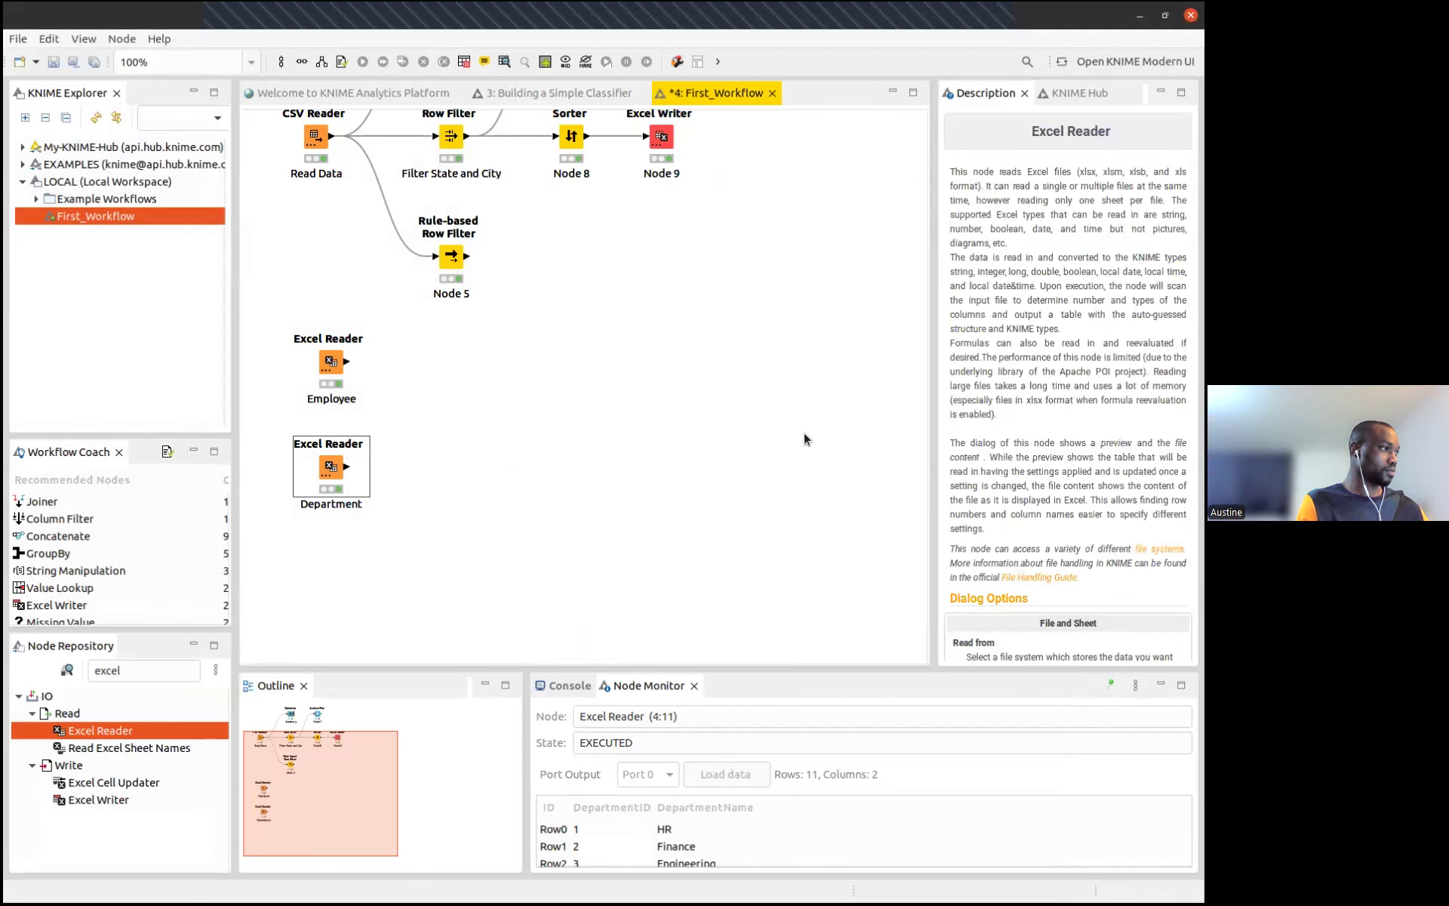
double_click(330, 467)
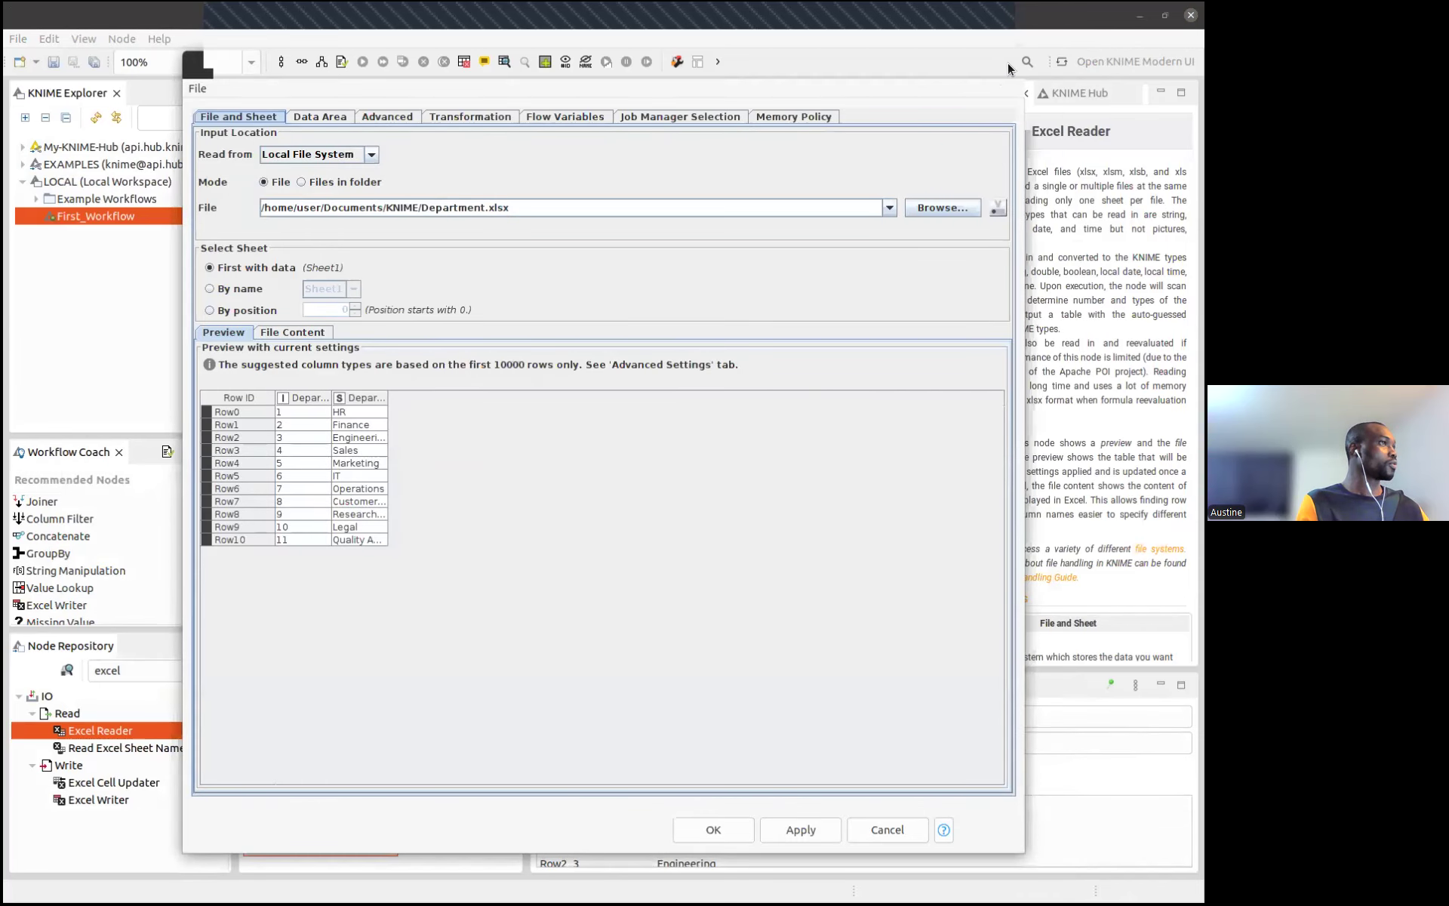
left_click(1008, 64)
Search the node repository for "join" and add a Joiner node beside the Employee and Department Excel Readers
double_click(96, 670)
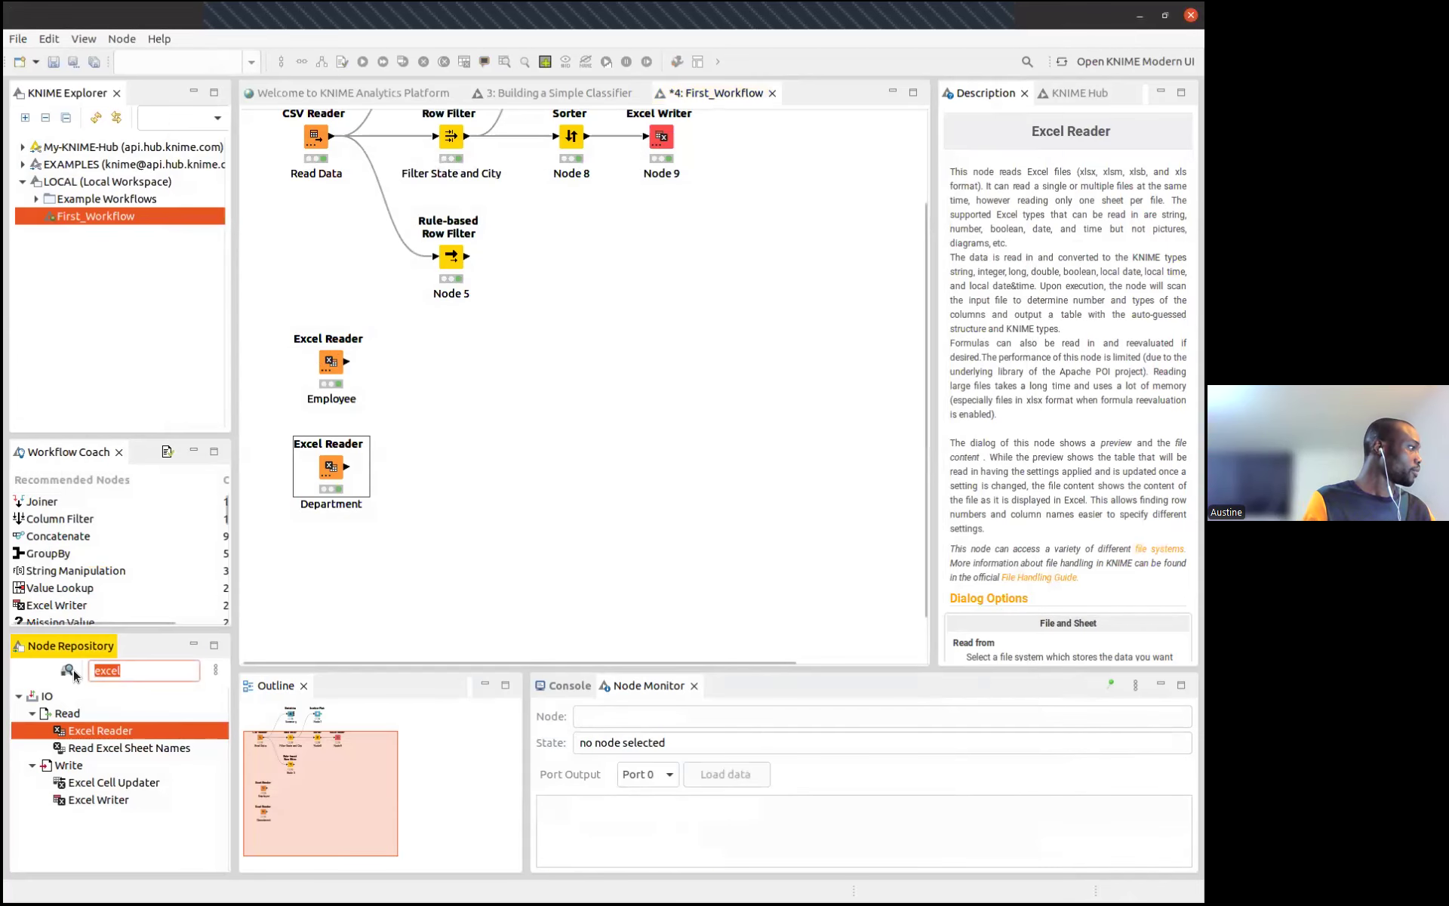
type("join")
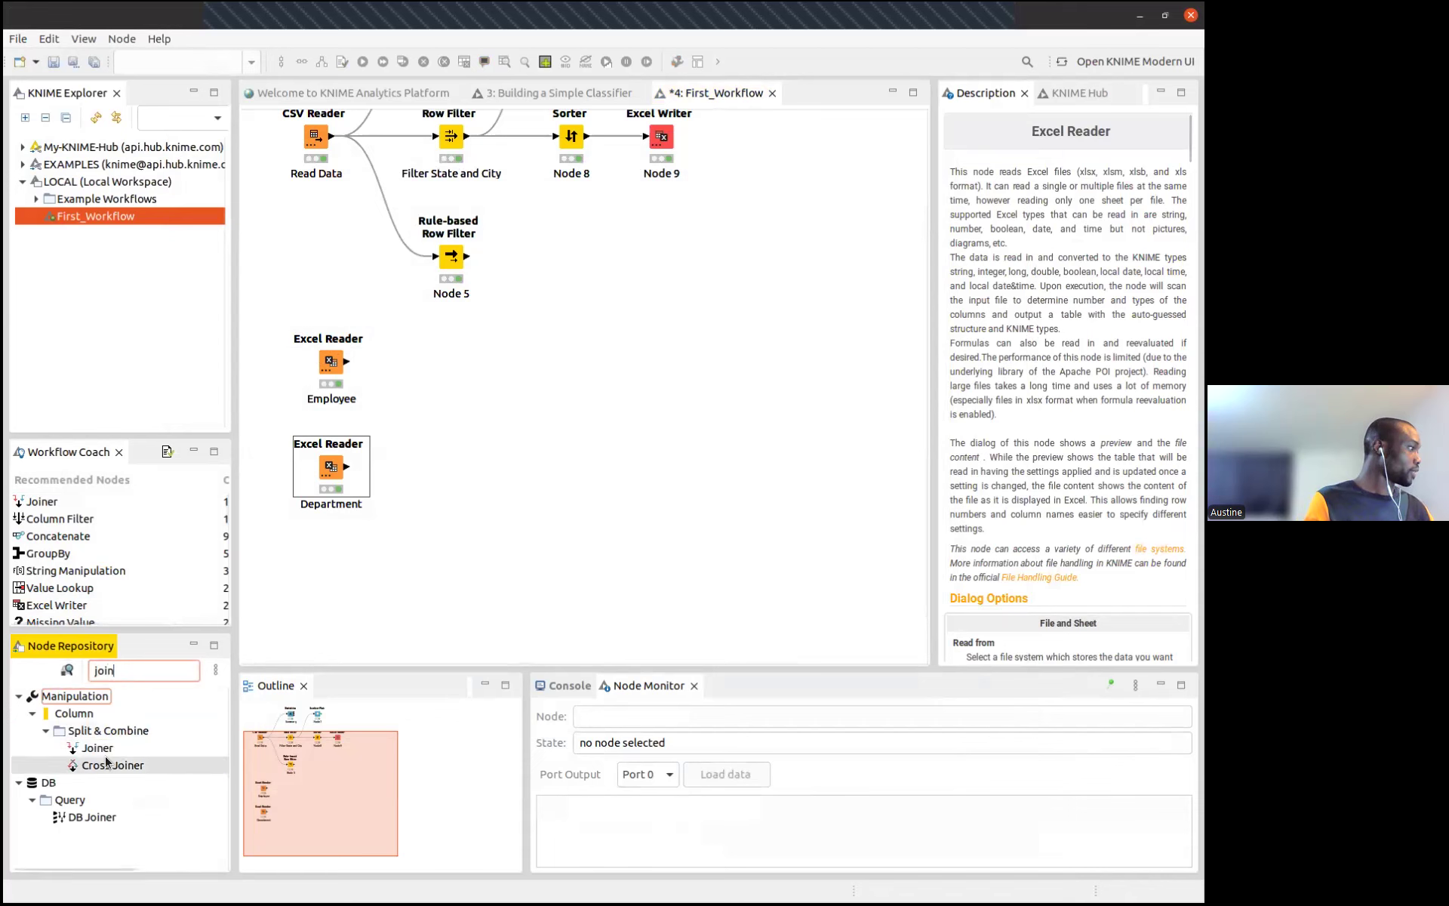
left_click_drag(96, 751, 445, 399)
left_click(442, 500)
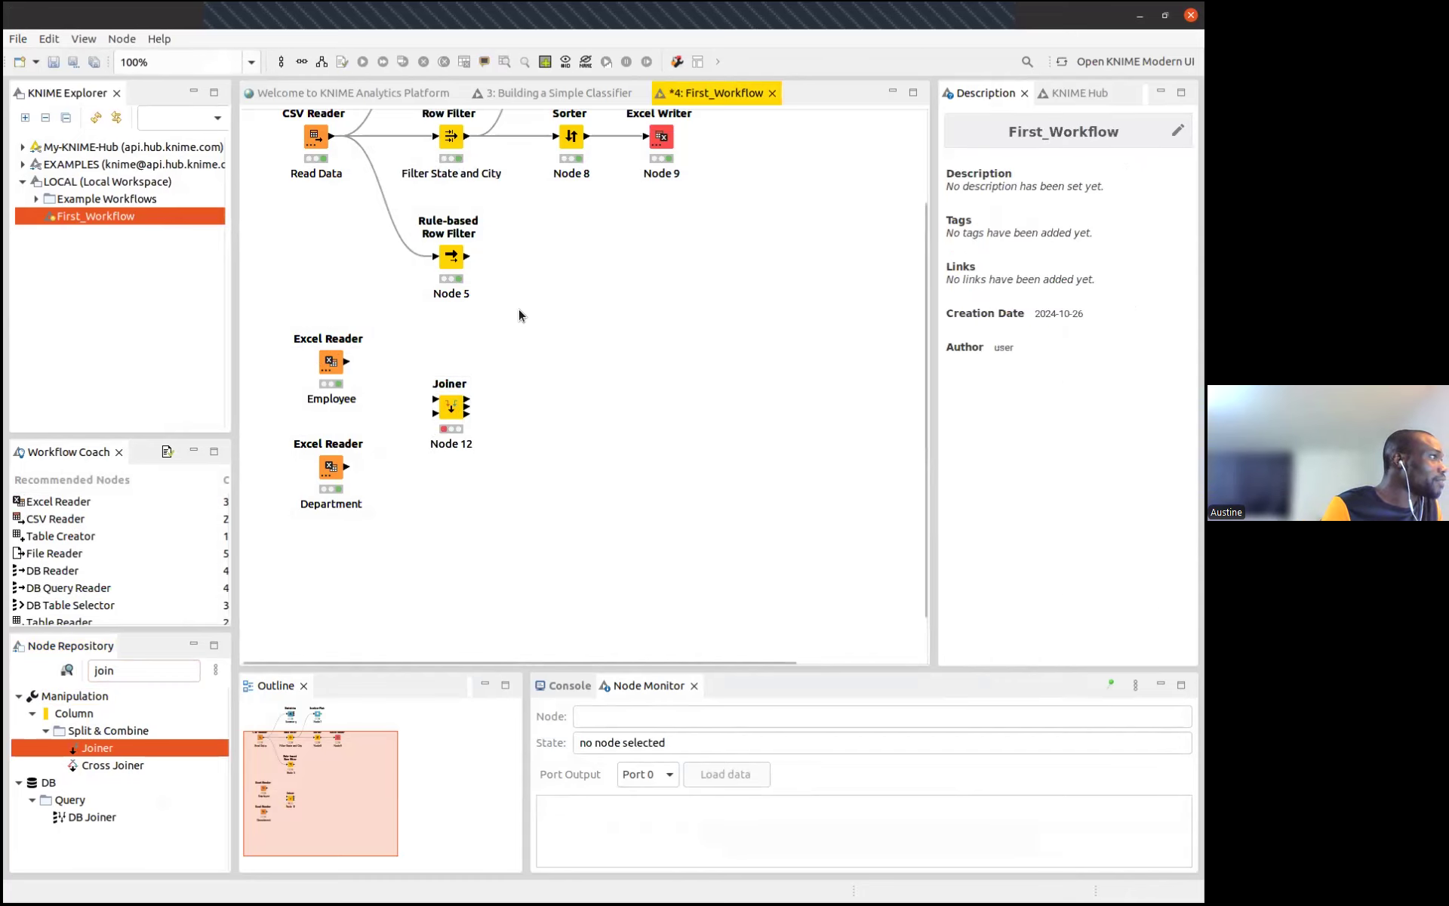
scroll(518, 311, "up", 2)
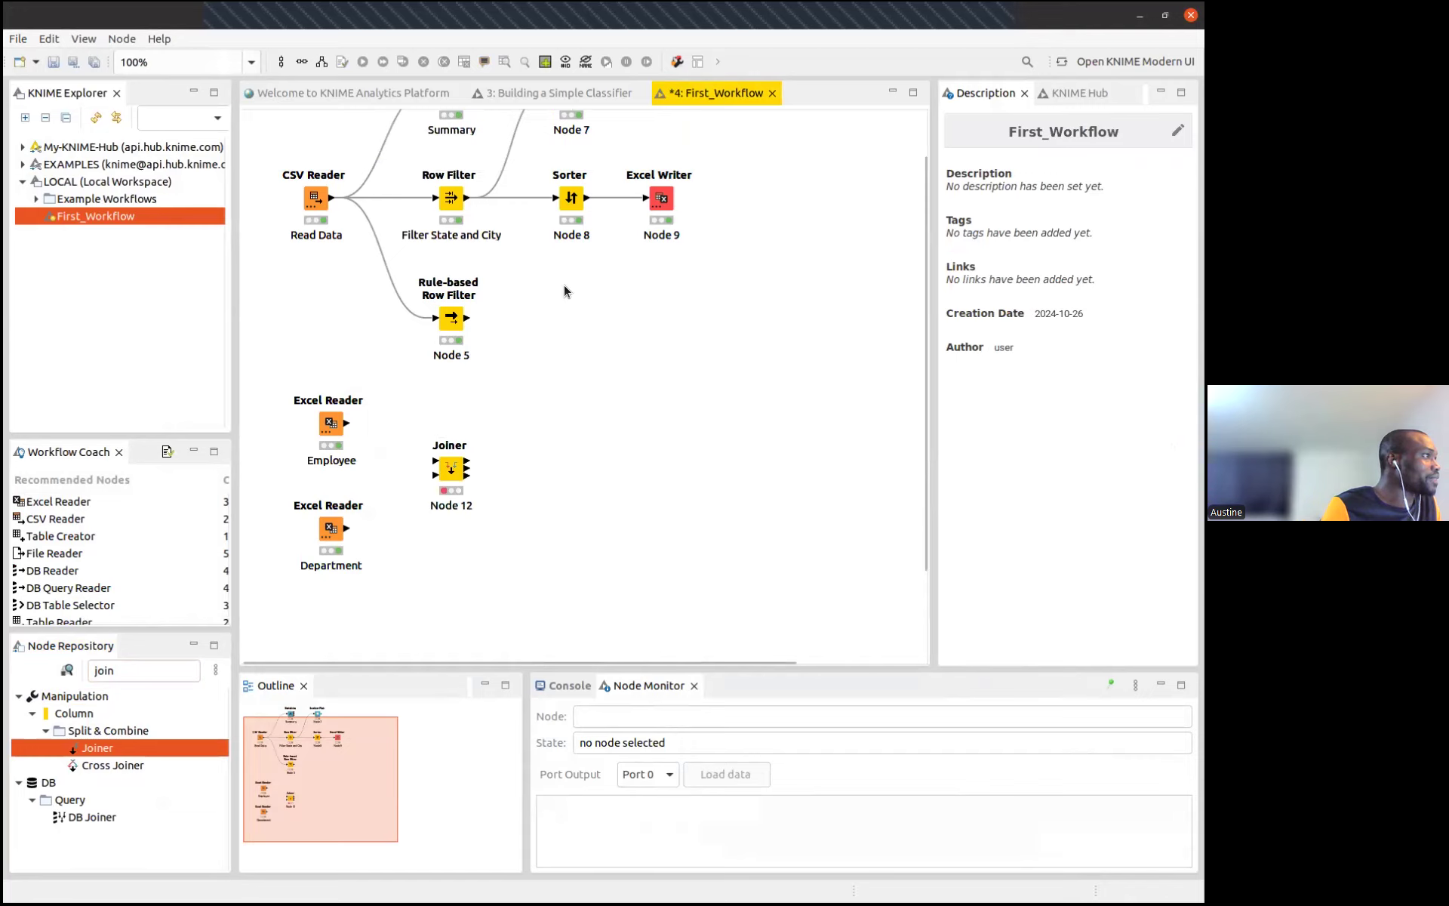
Connect the Employee reader to the Joiner's left table input and the Department reader to its right table input
left_click(440, 465)
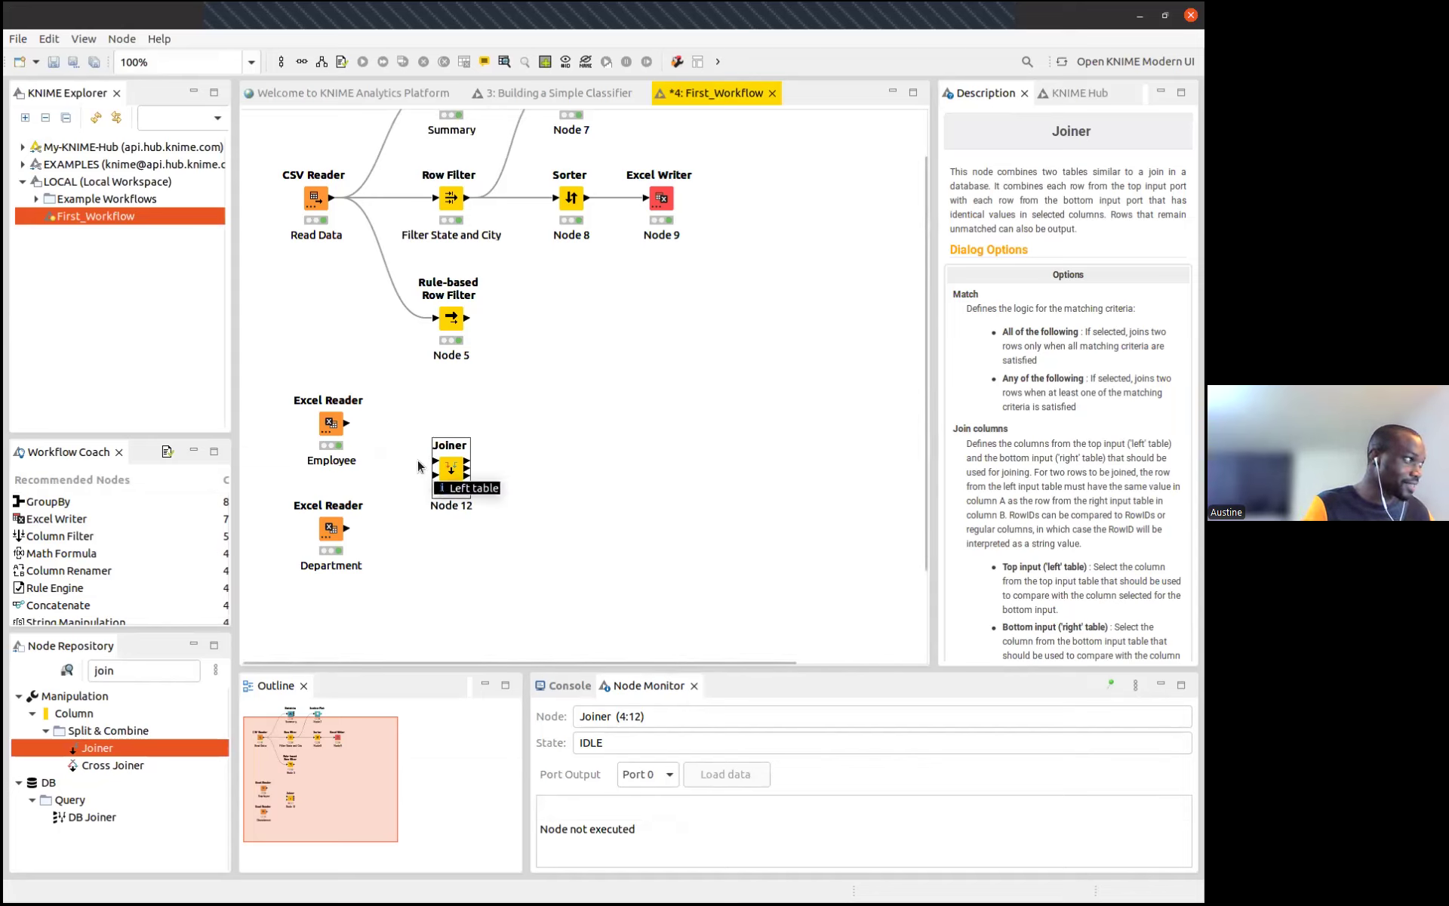
left_click_drag(343, 425, 421, 450)
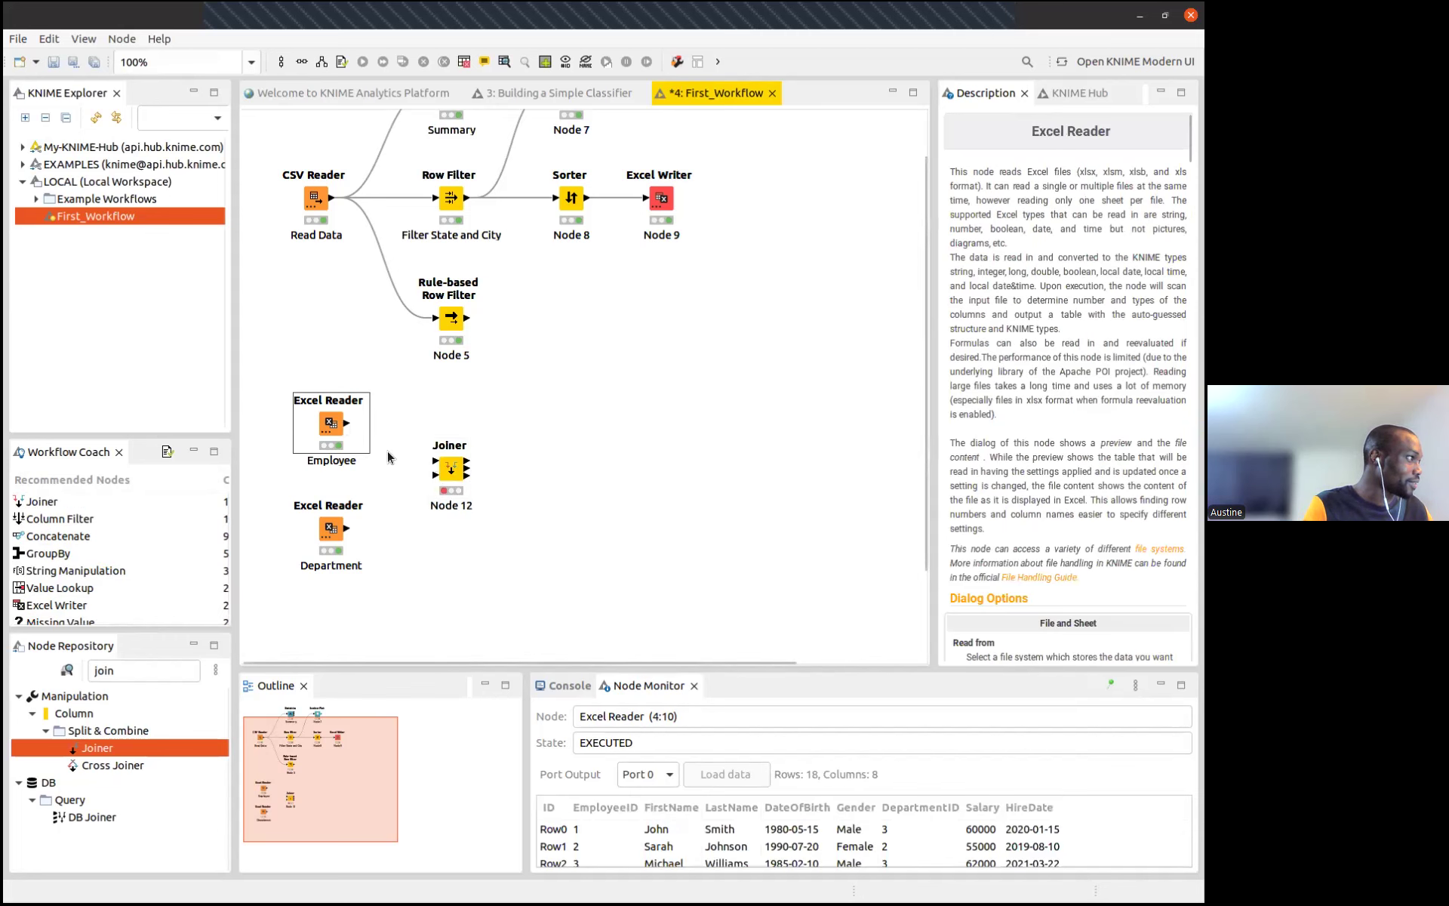
left_click_drag(345, 425, 436, 460)
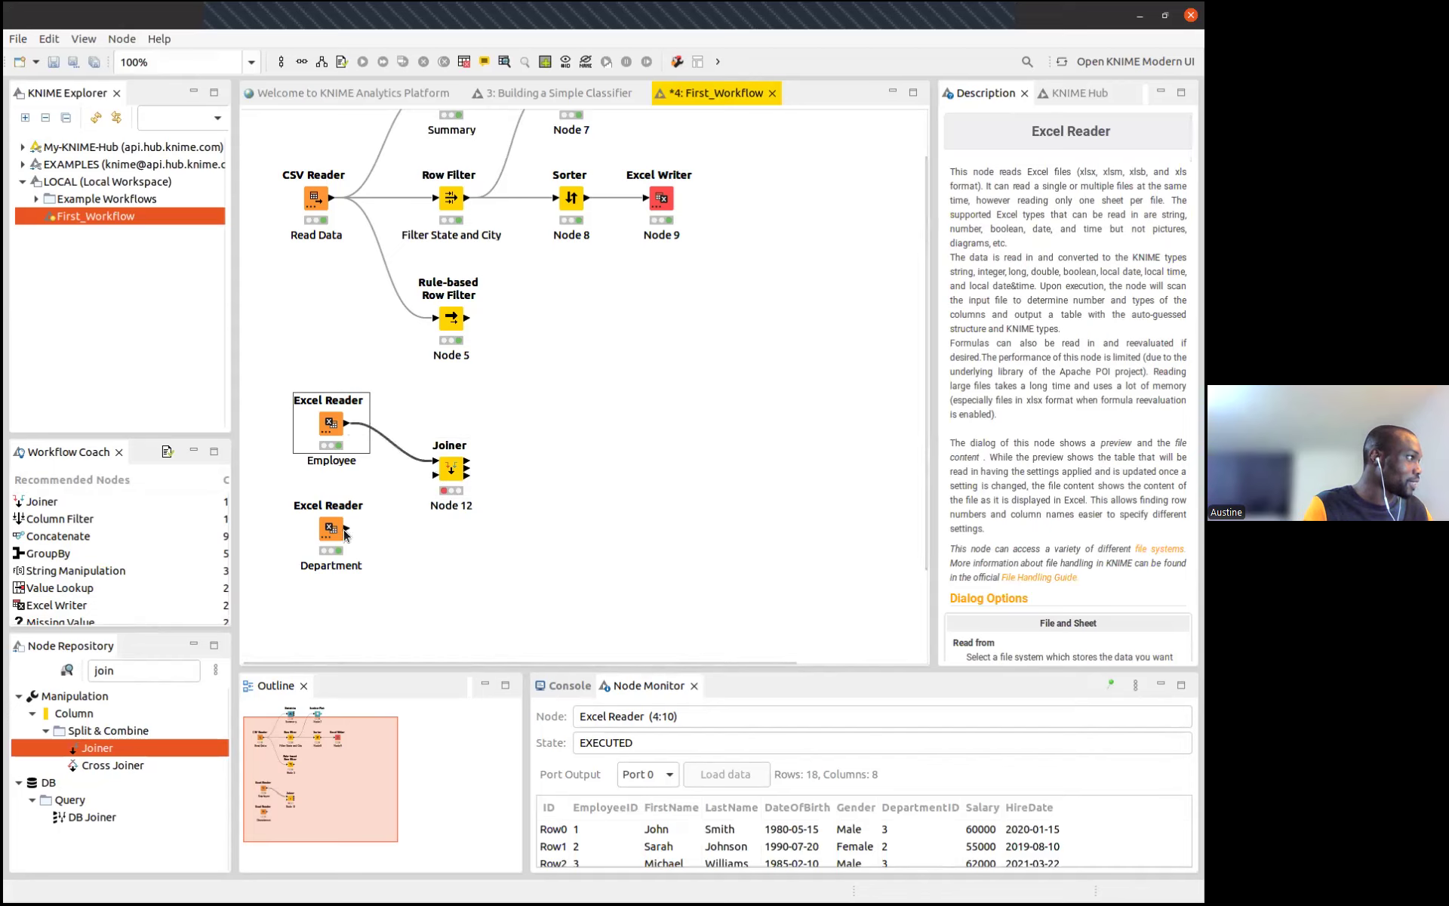
left_click_drag(345, 532, 436, 480)
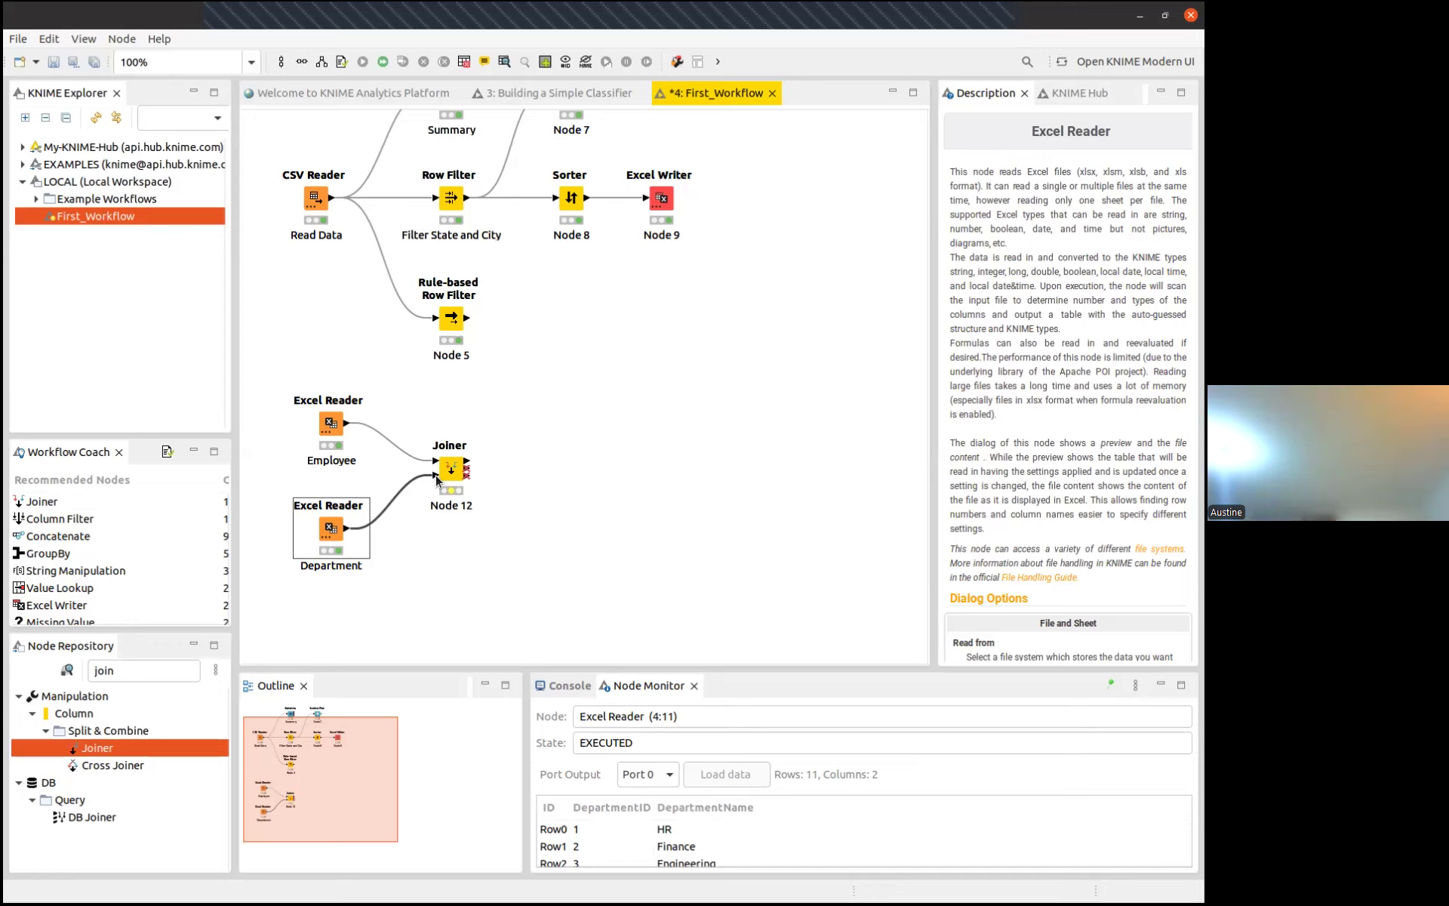
Add a second matching criterion to the Joiner that pairs DepartmentID in the left table with DepartmentID in the right table
double_click(449, 465)
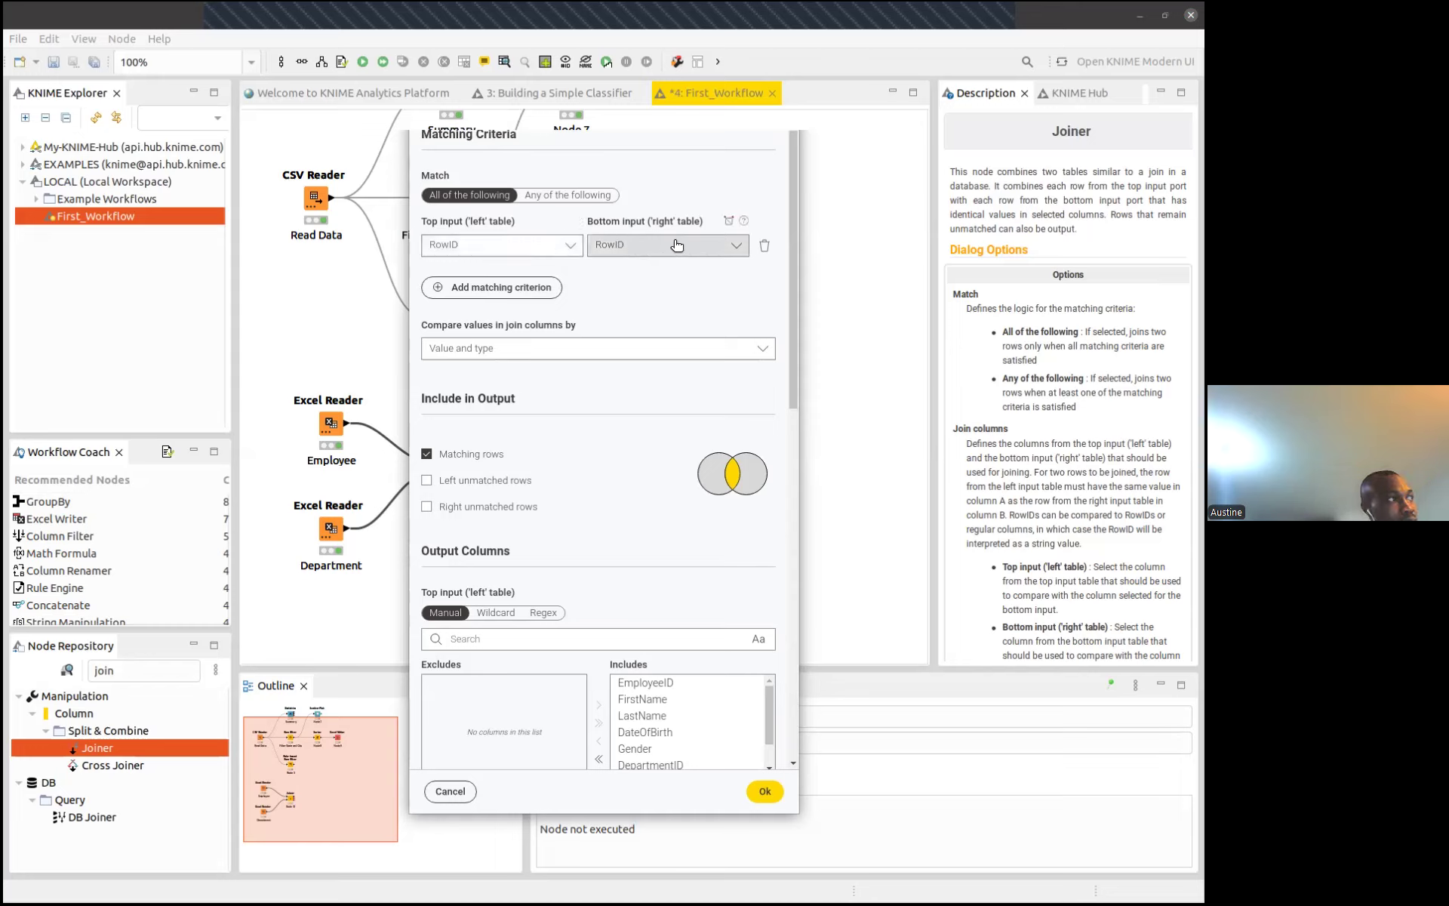
left_click(483, 291)
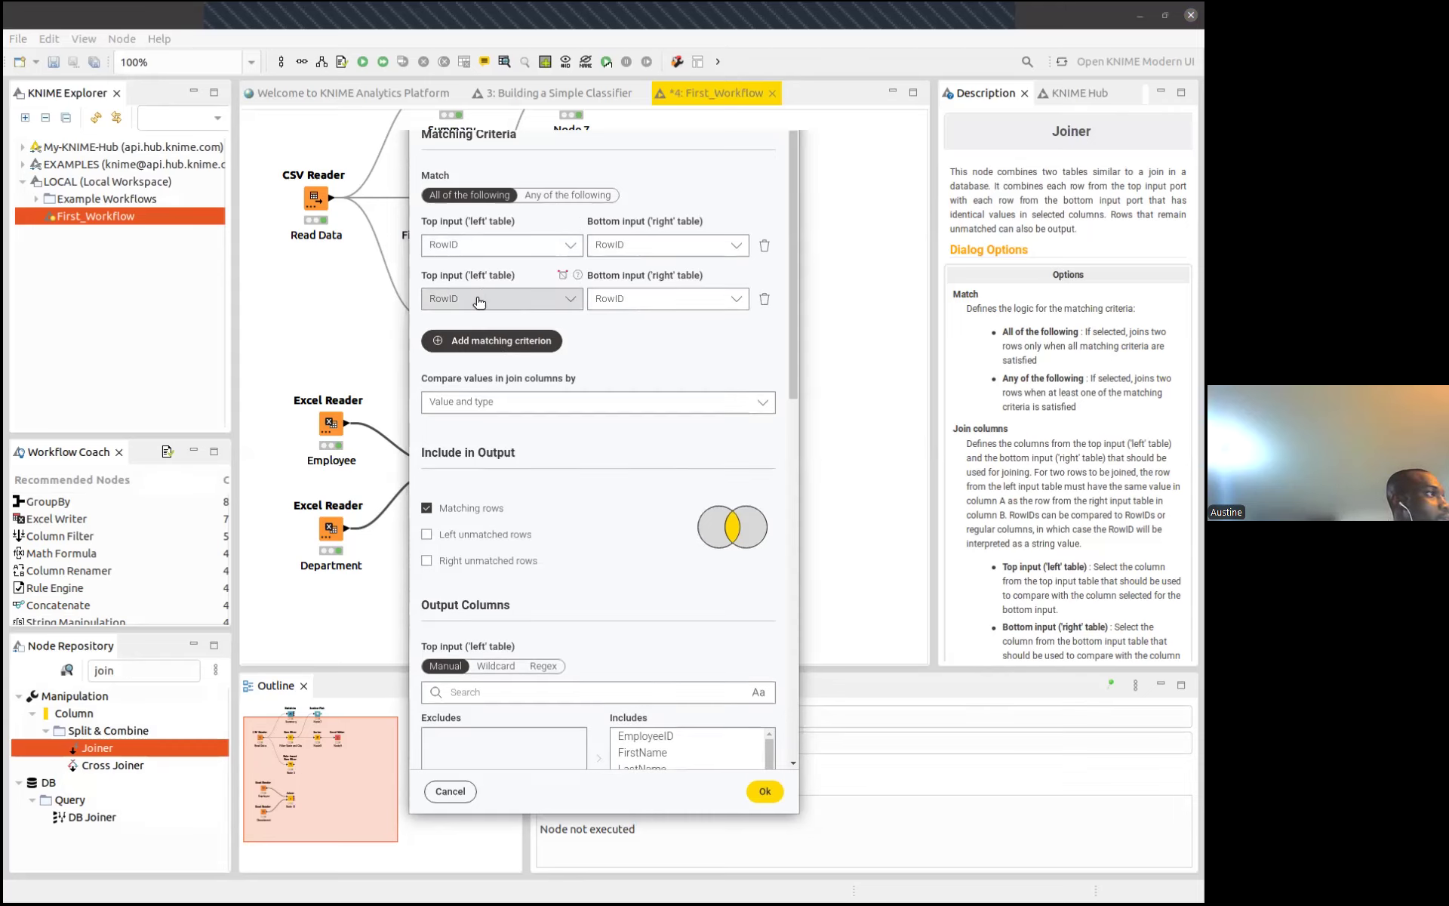
left_click(480, 300)
left_click(483, 334)
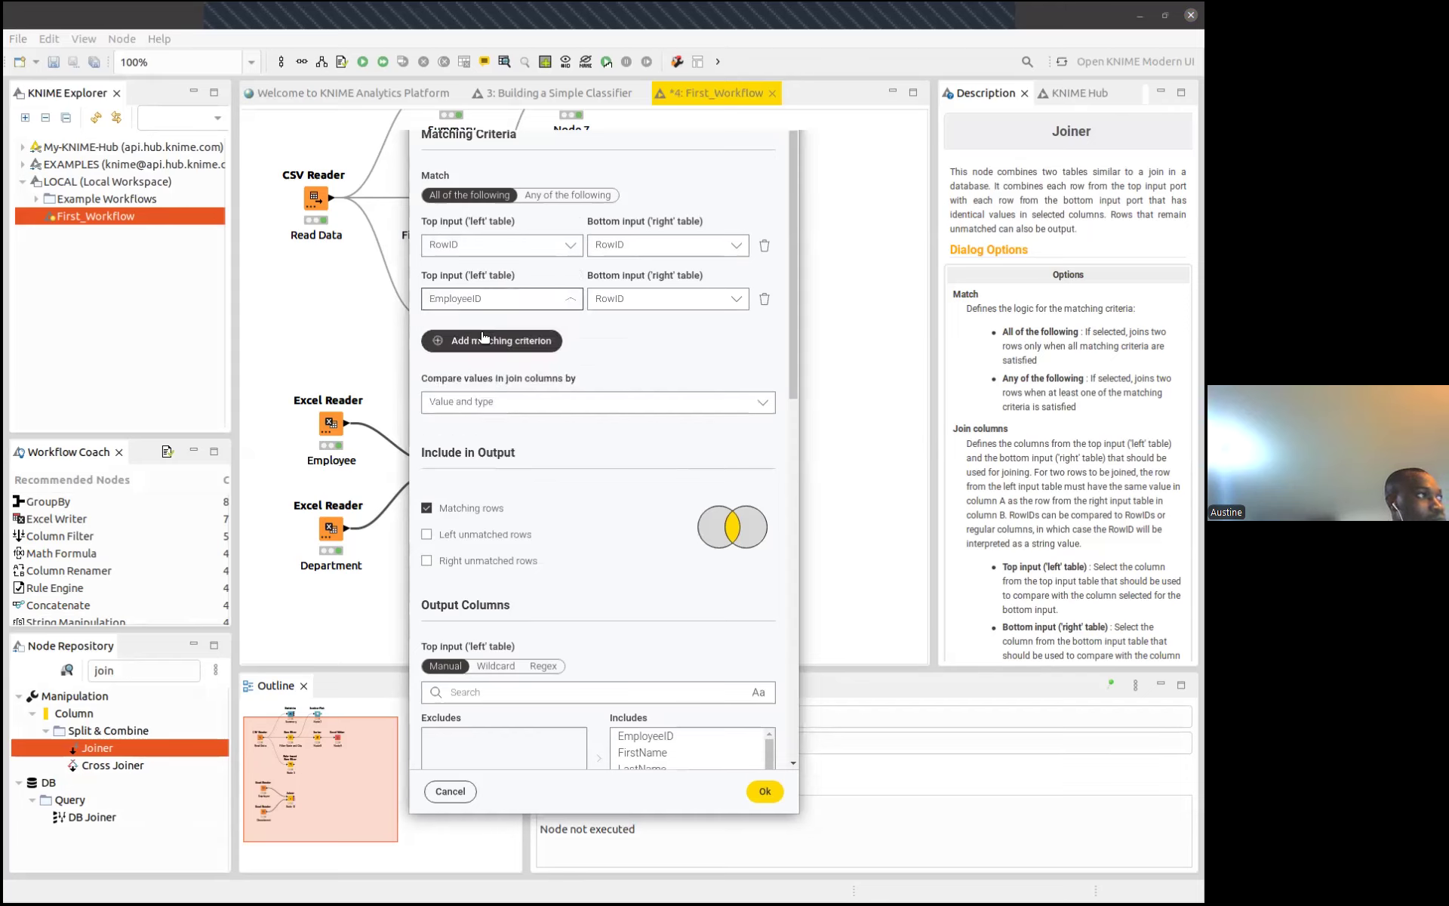
left_click(615, 298)
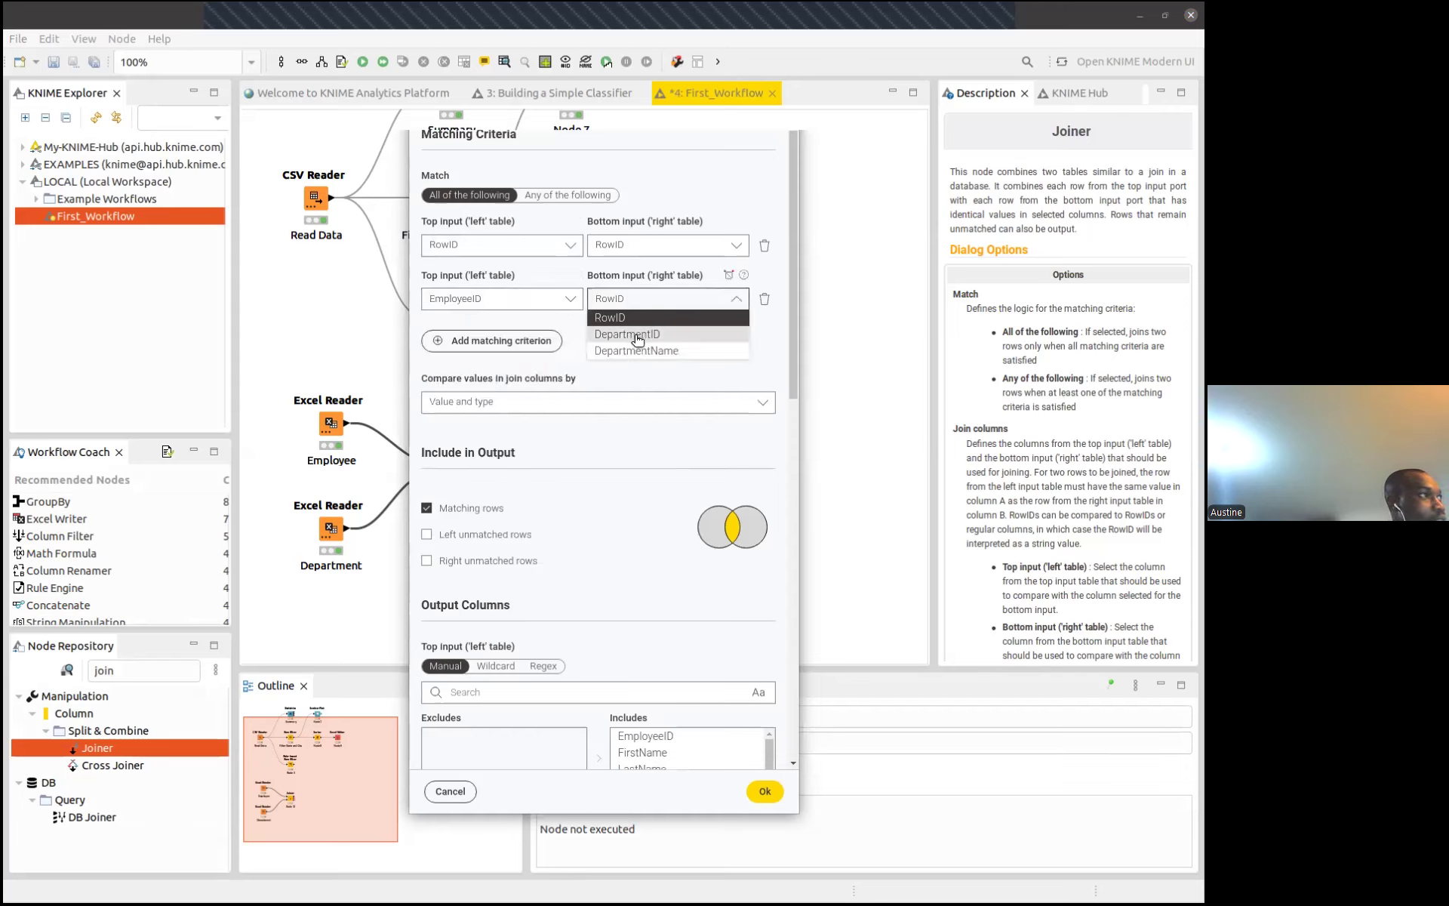
left_click(501, 301)
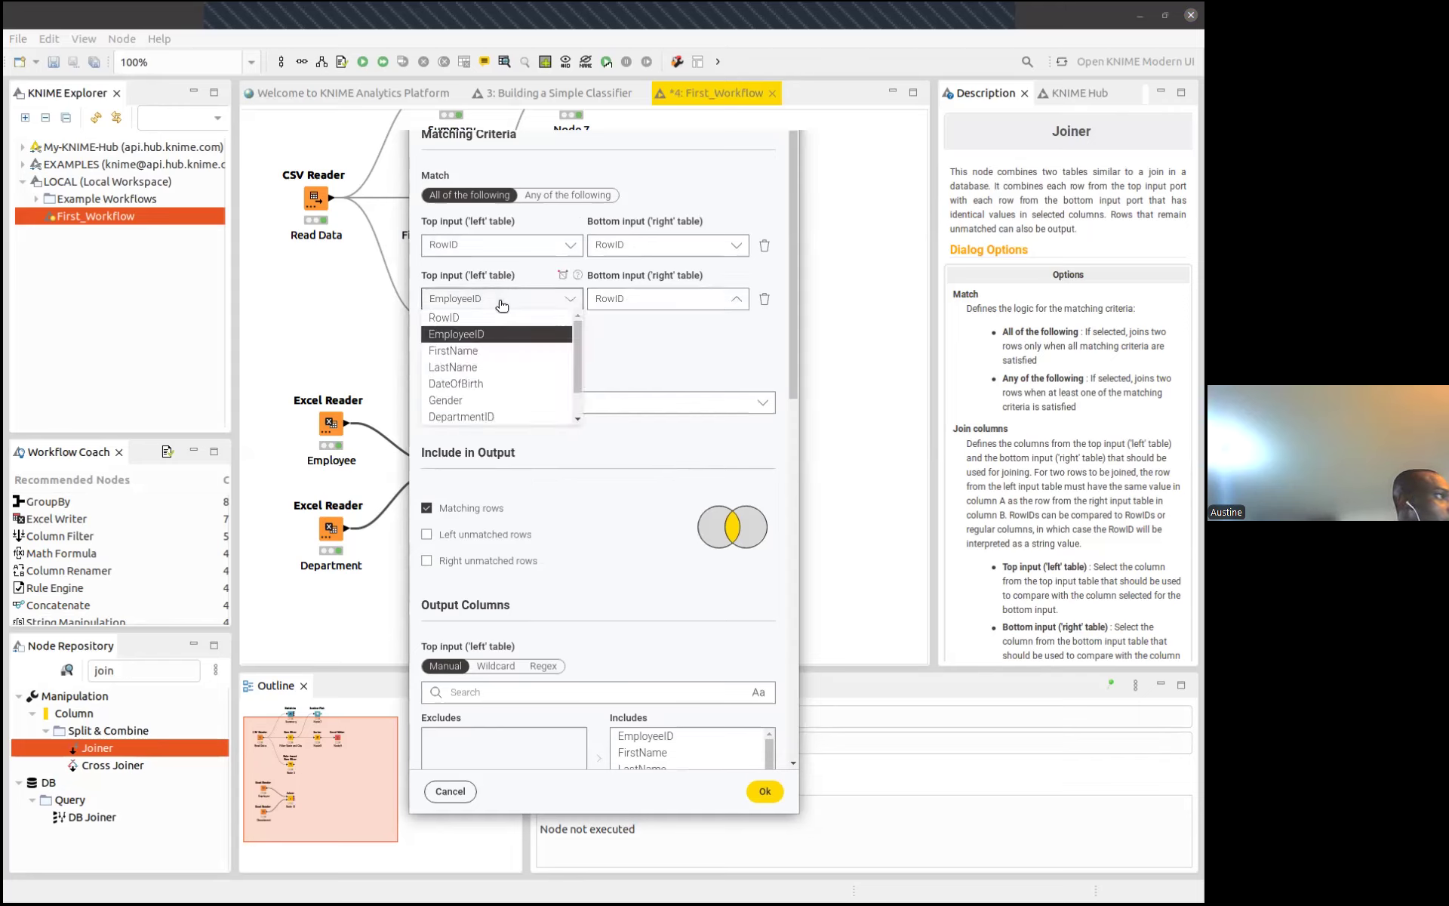
scroll(487, 397, "down", 1)
left_click(483, 383)
left_click(634, 299)
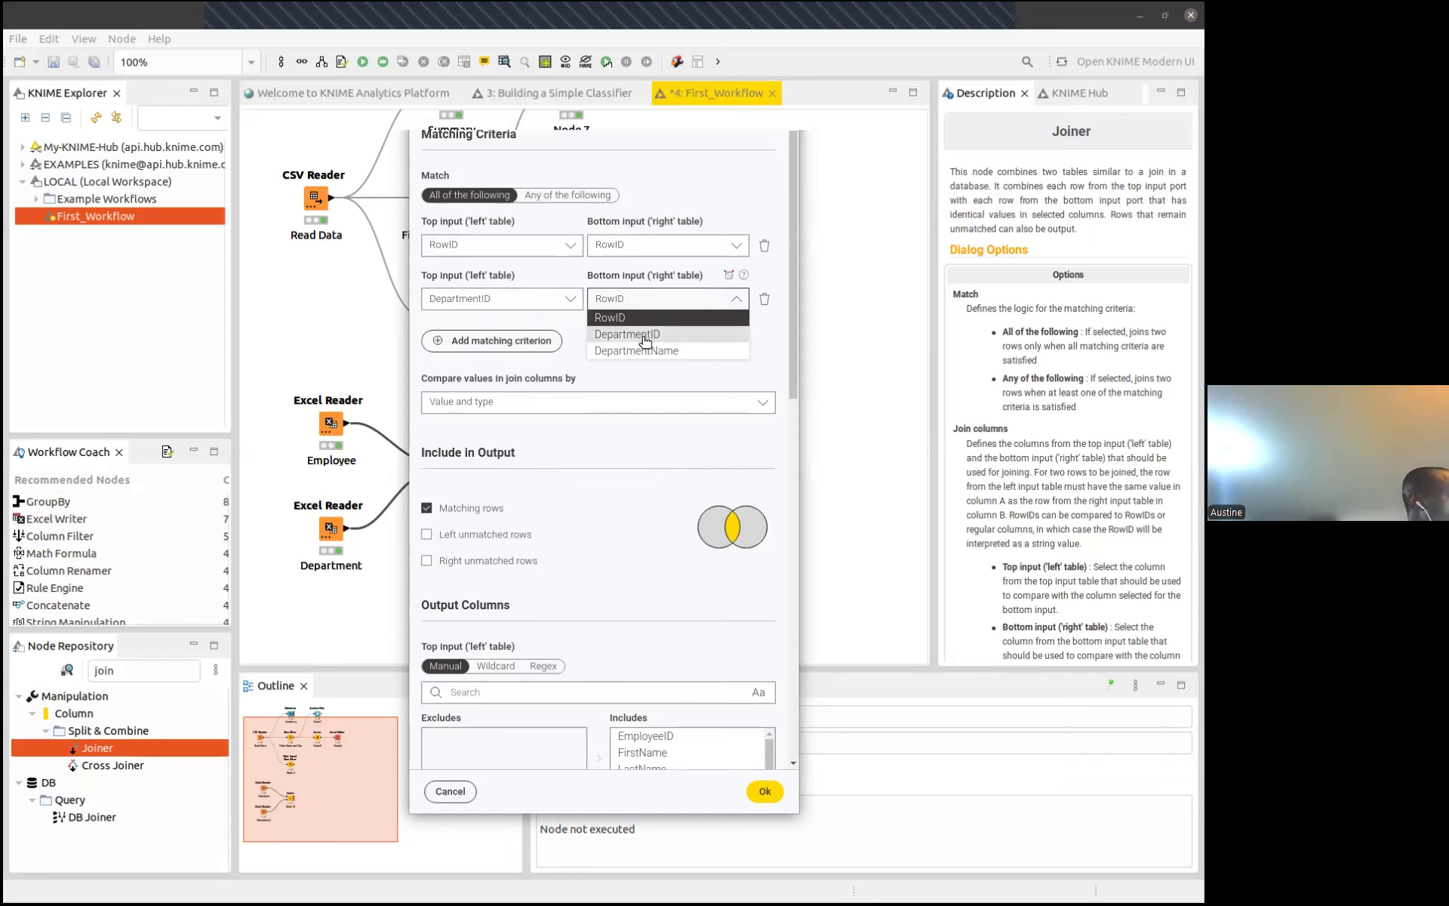
left_click(643, 336)
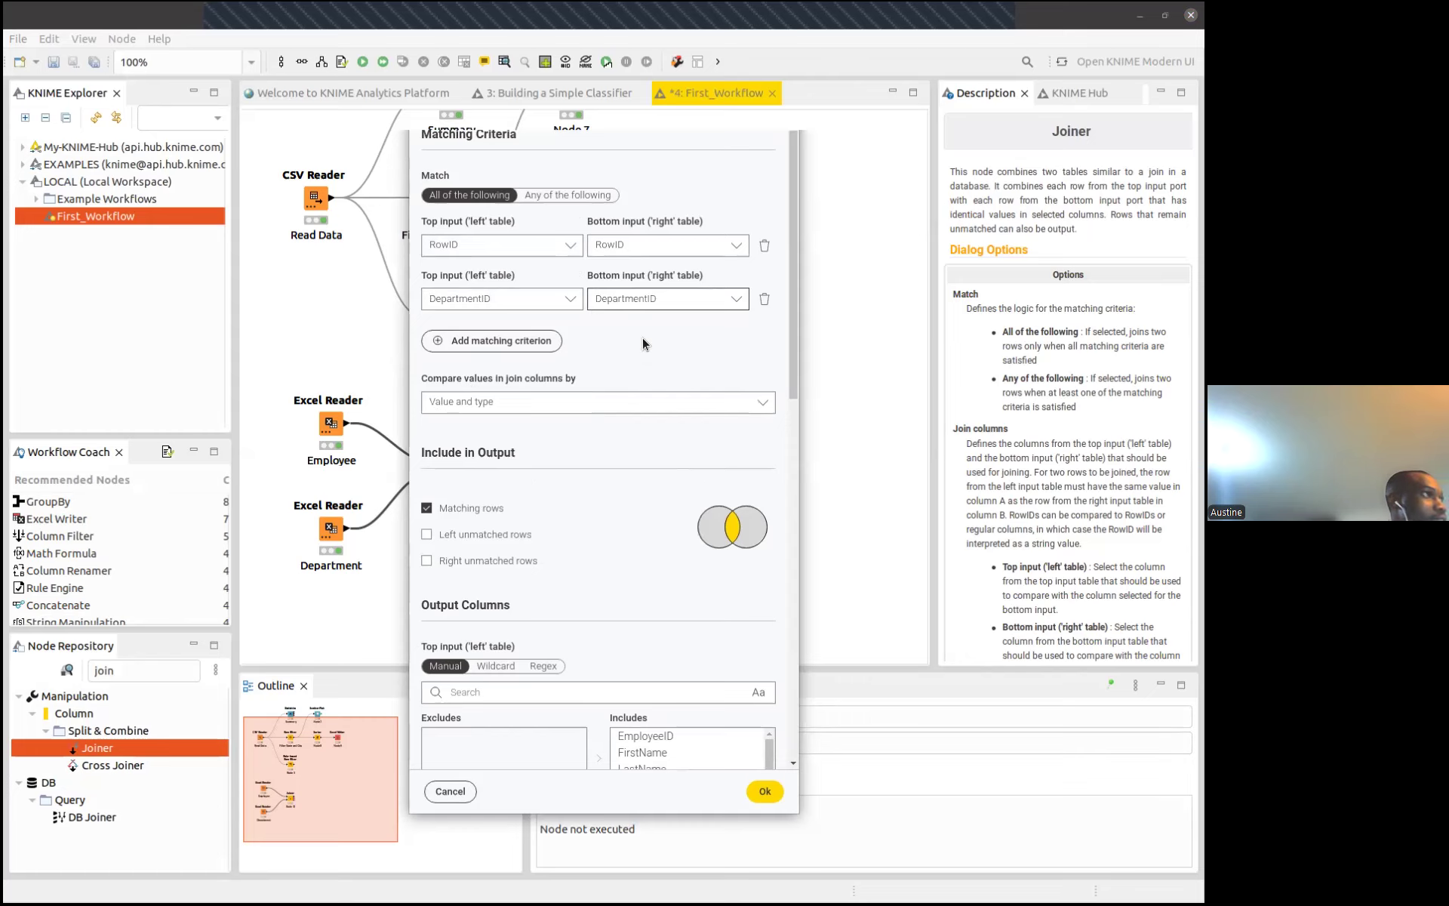
Include matching rows and left unmatched rows in the Joiner's output and apply the configuration
left_click(426, 535)
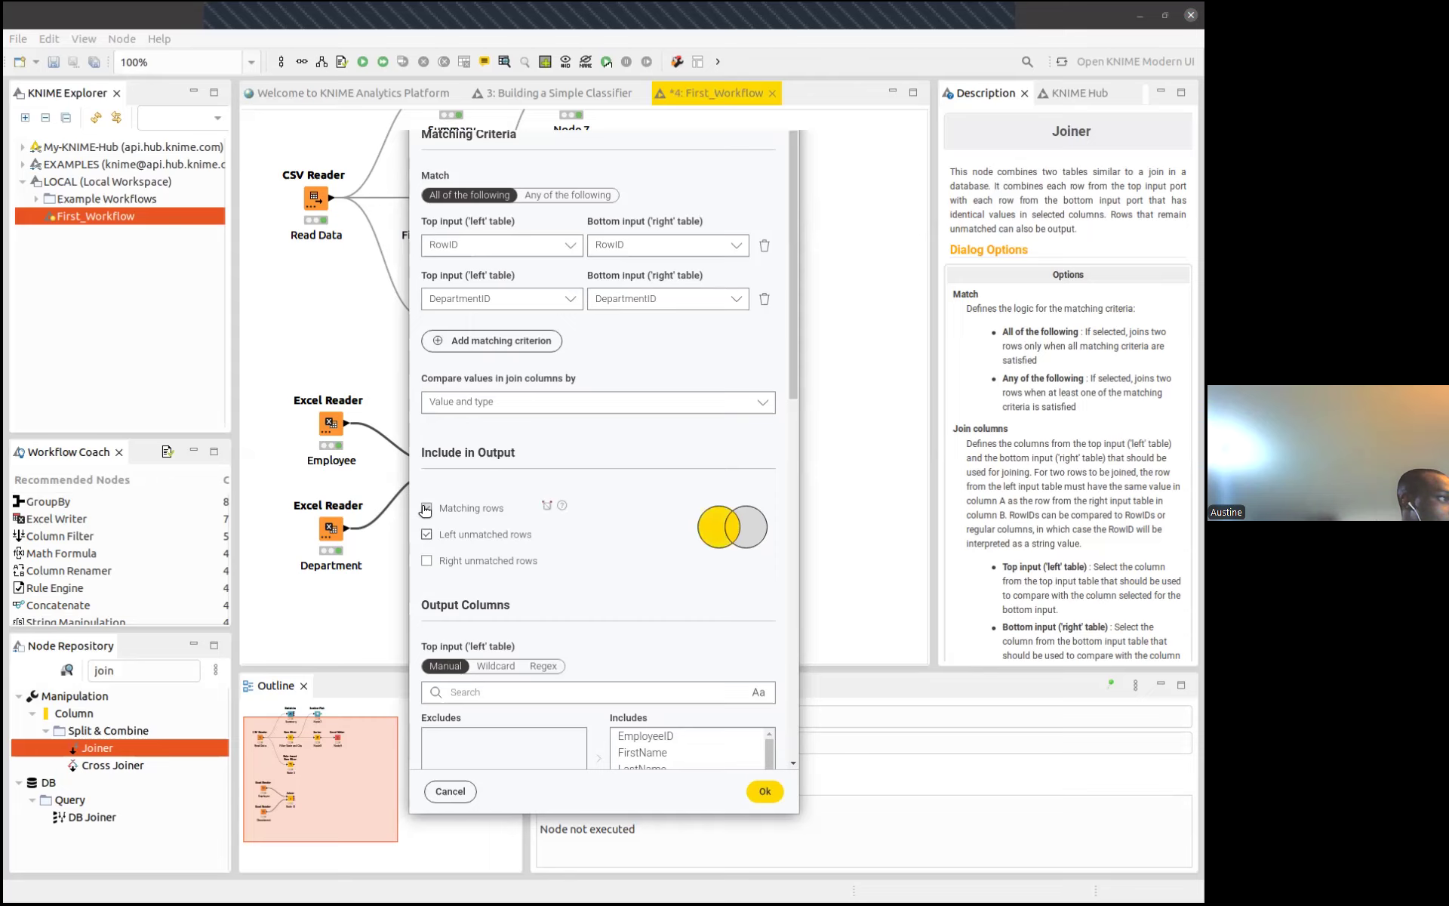
left_click(427, 510)
left_click(427, 508)
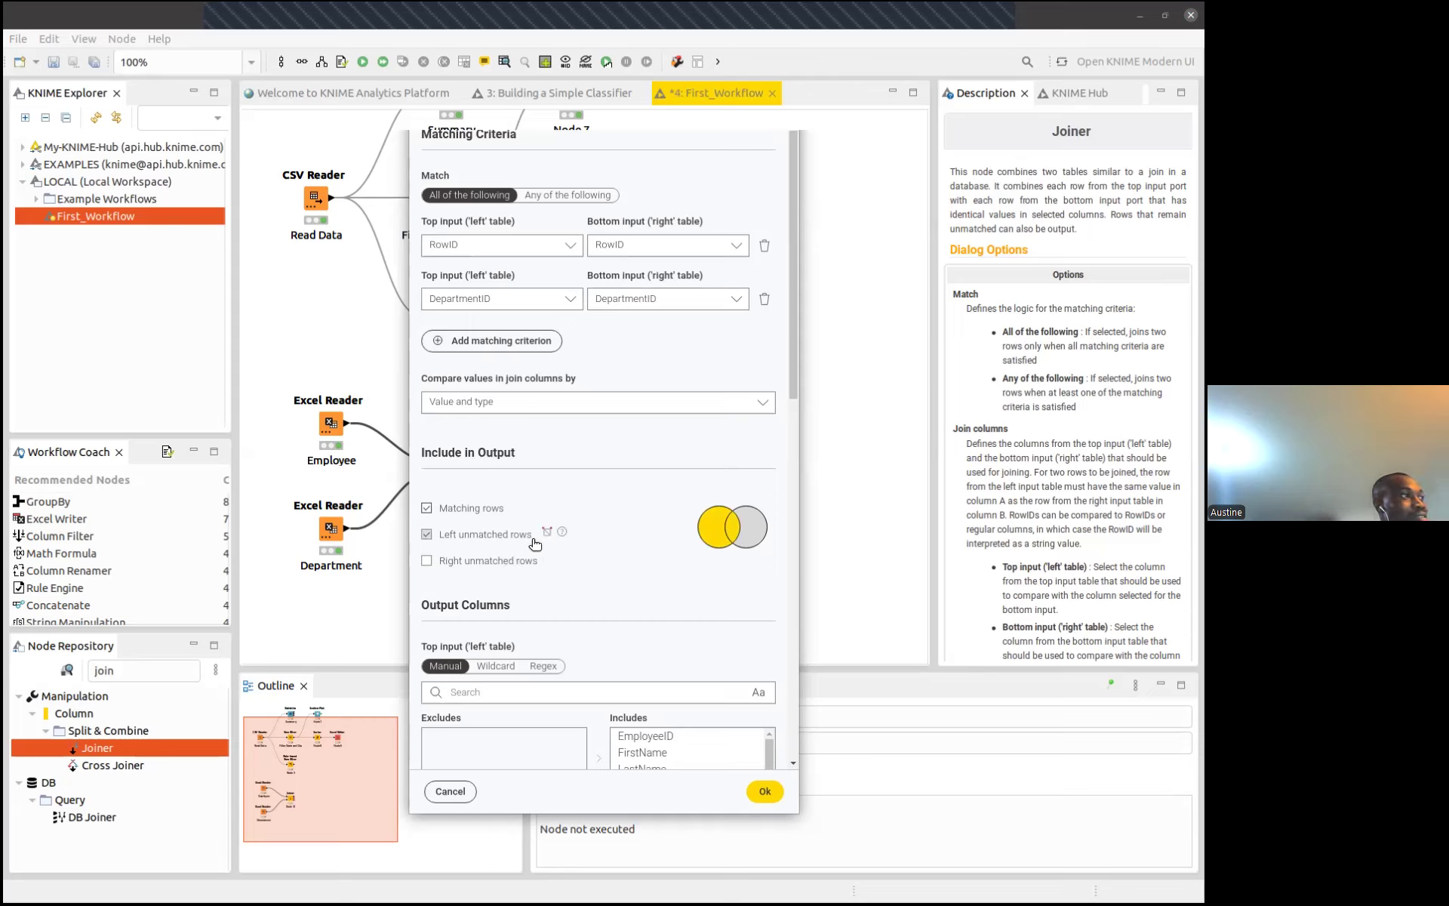
left_click(451, 535)
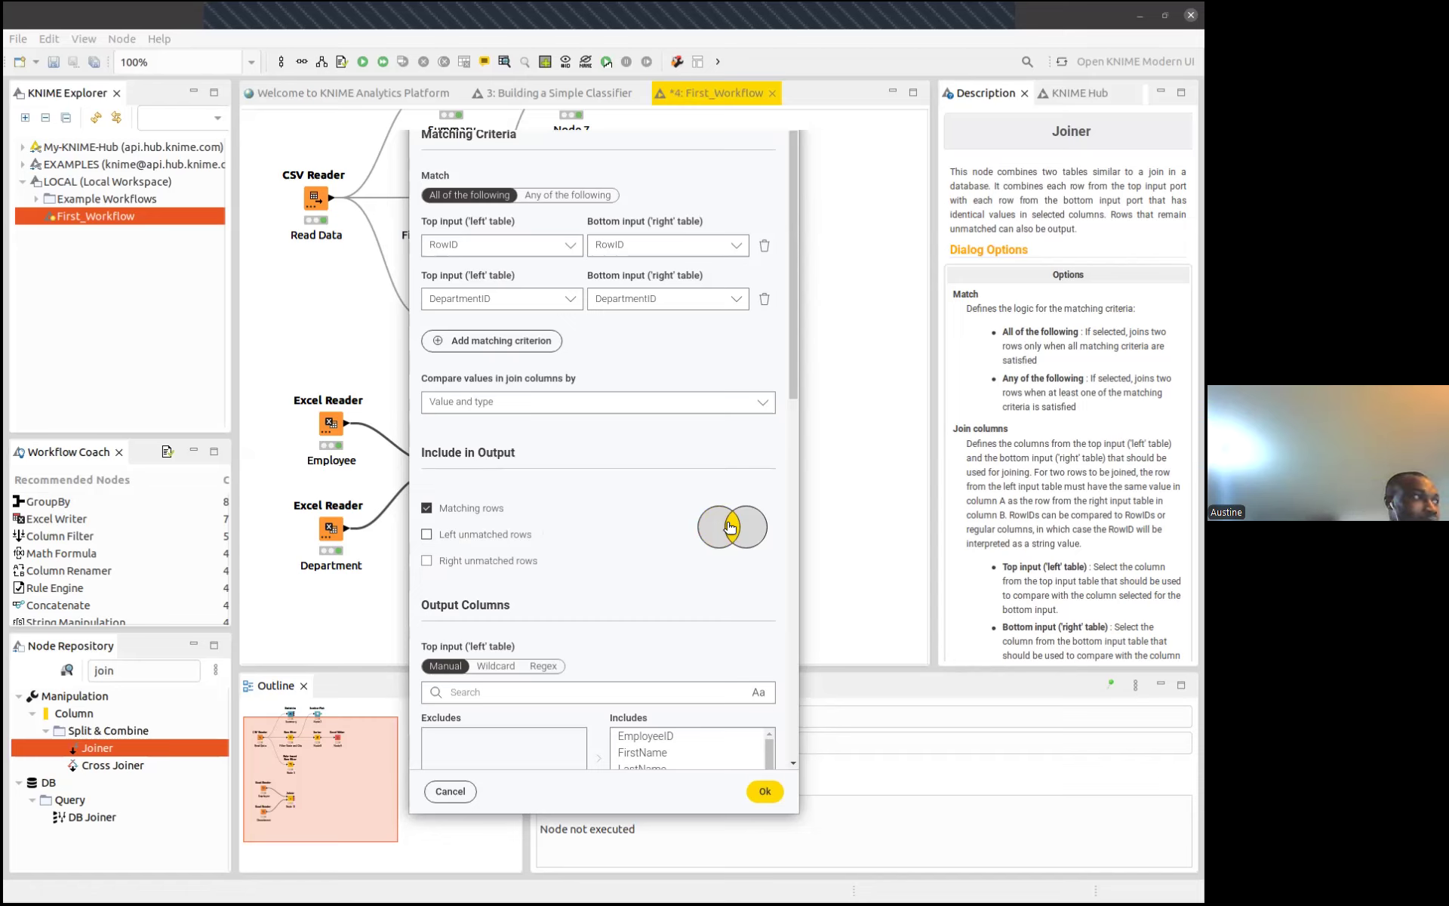
left_click(424, 533)
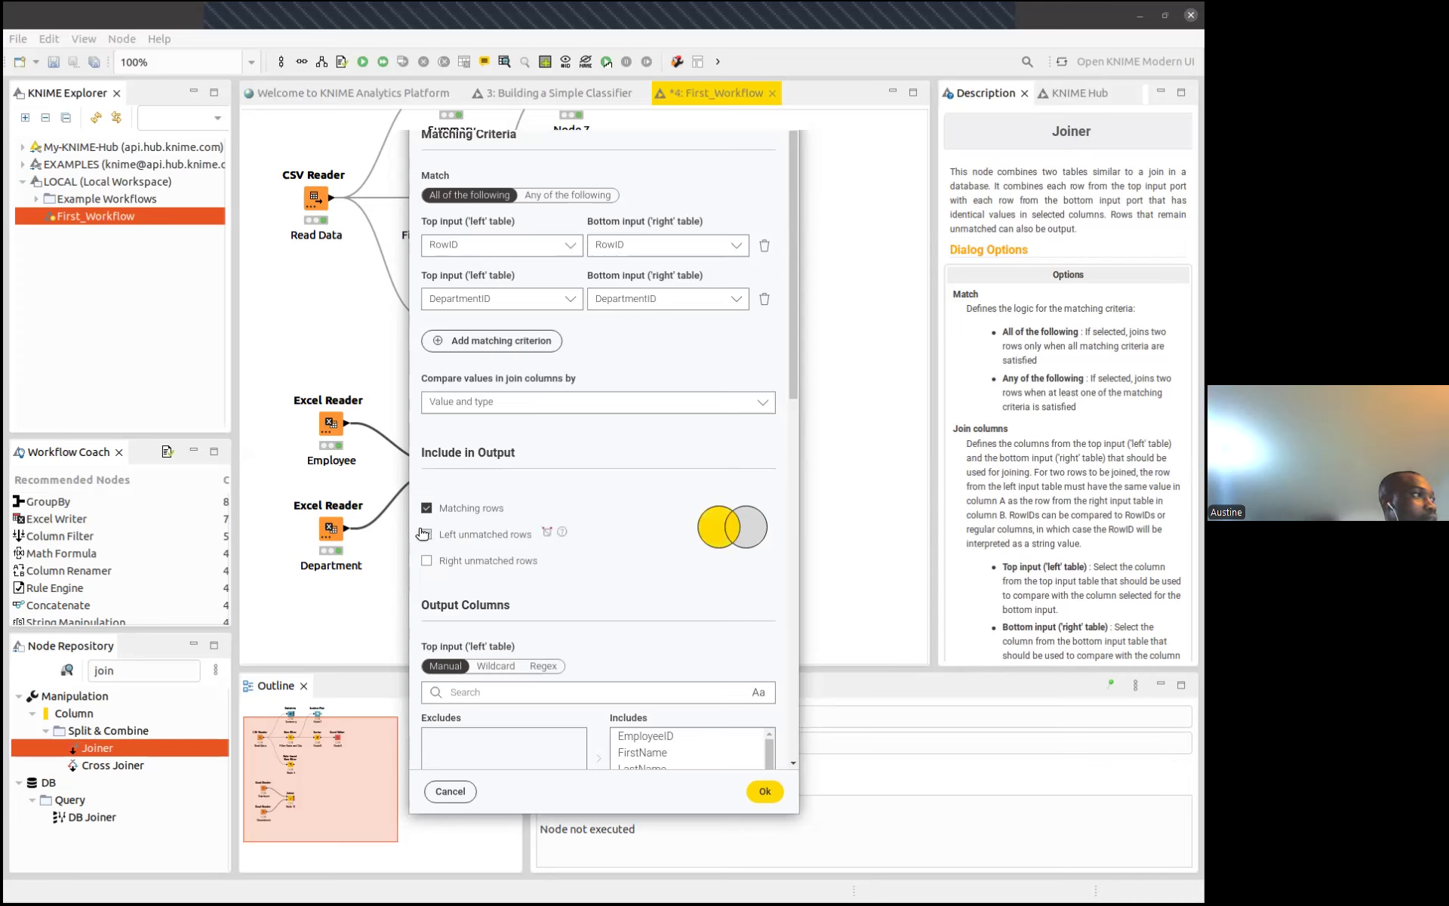
left_click(762, 789)
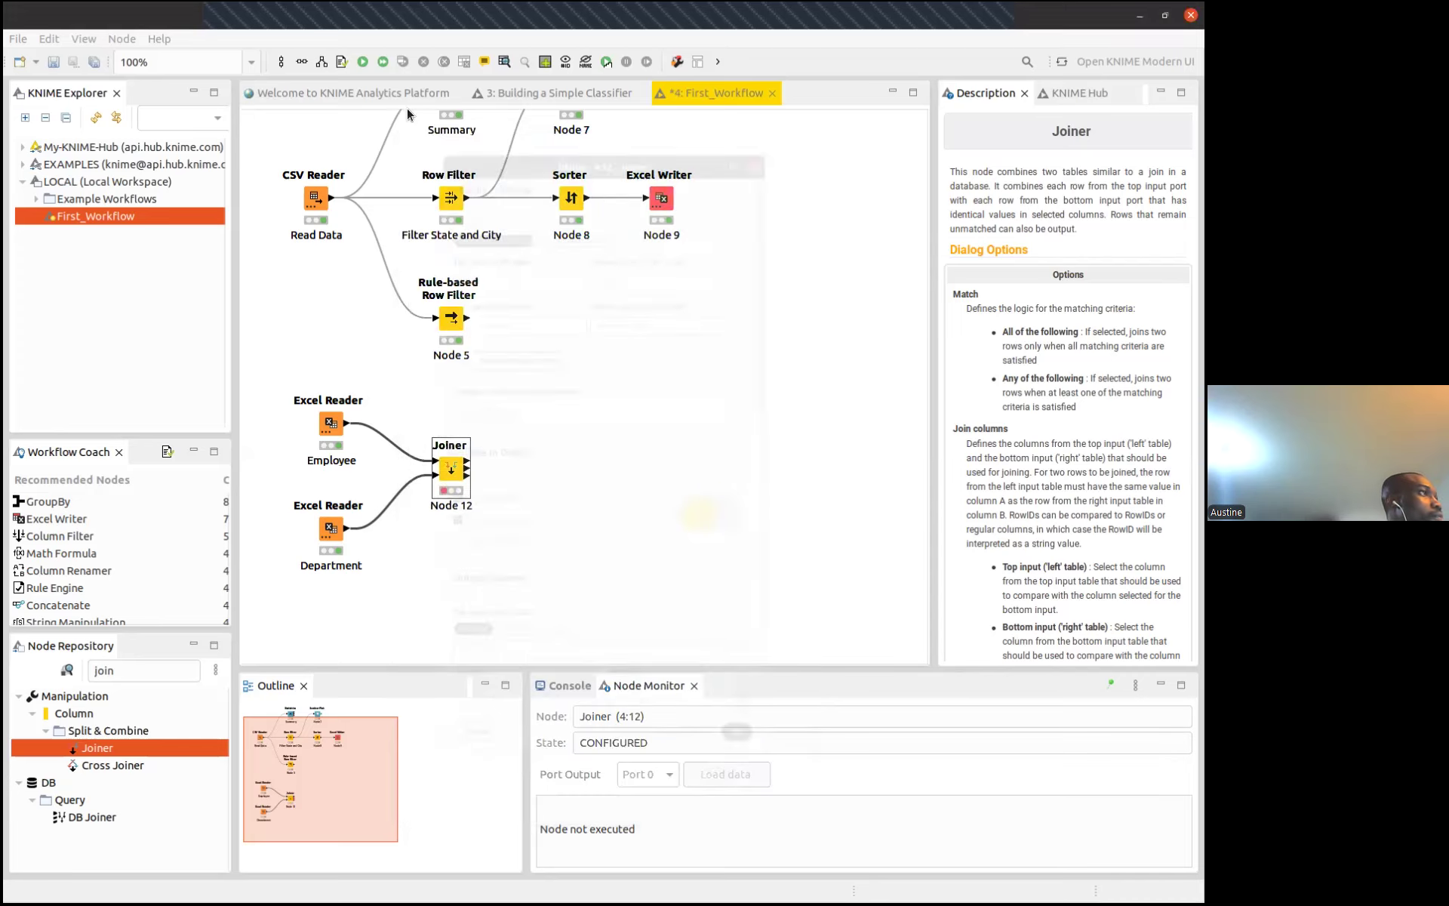
Execute the Joiner, open its join result and widen the DepartmentID (Right) and DepartmentName columns
right_click(472, 466)
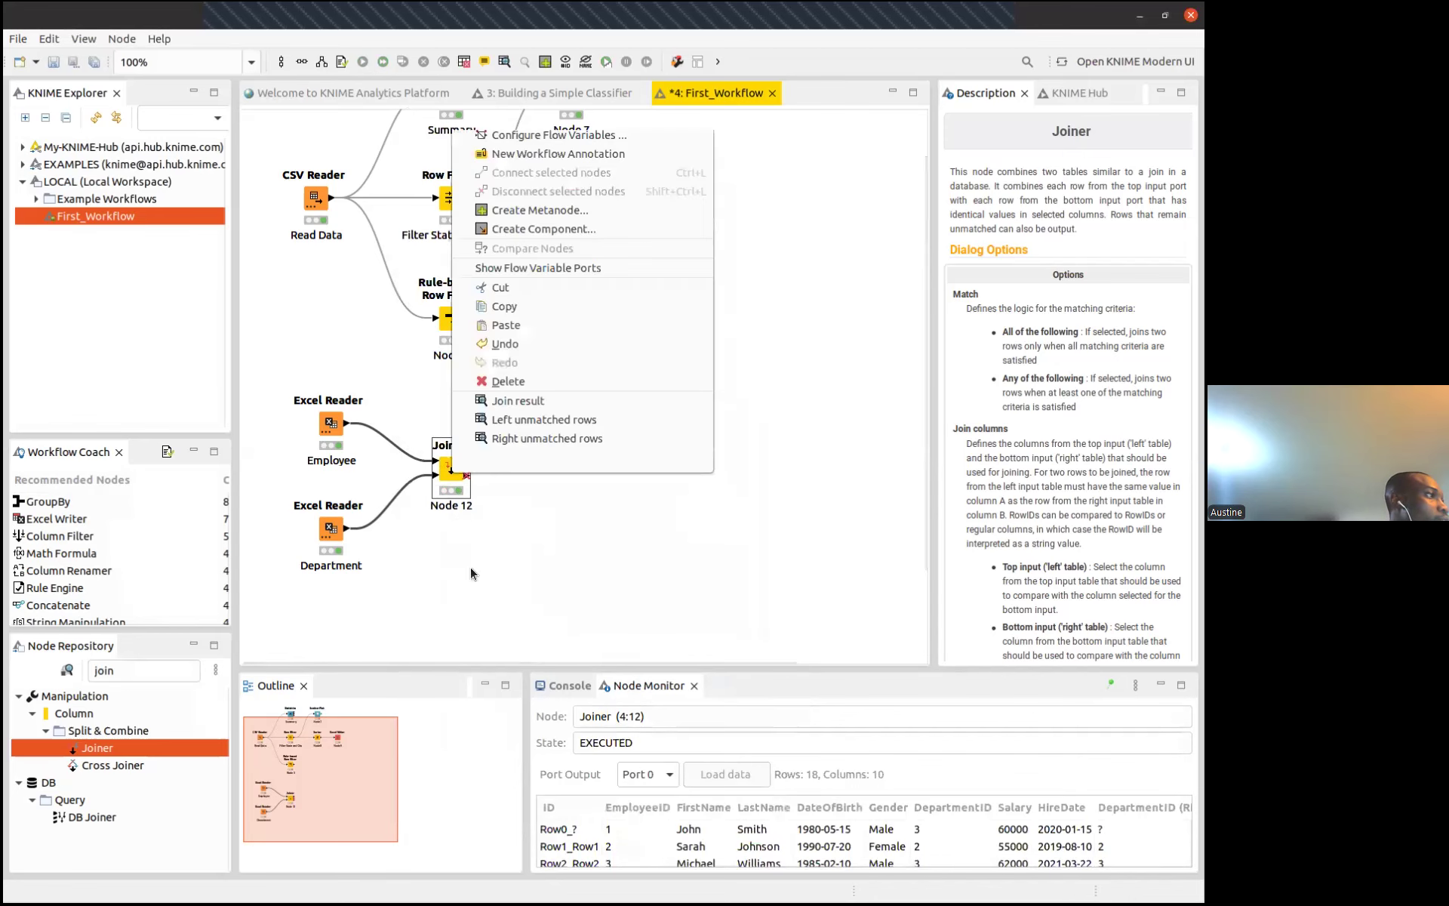
left_click(498, 401)
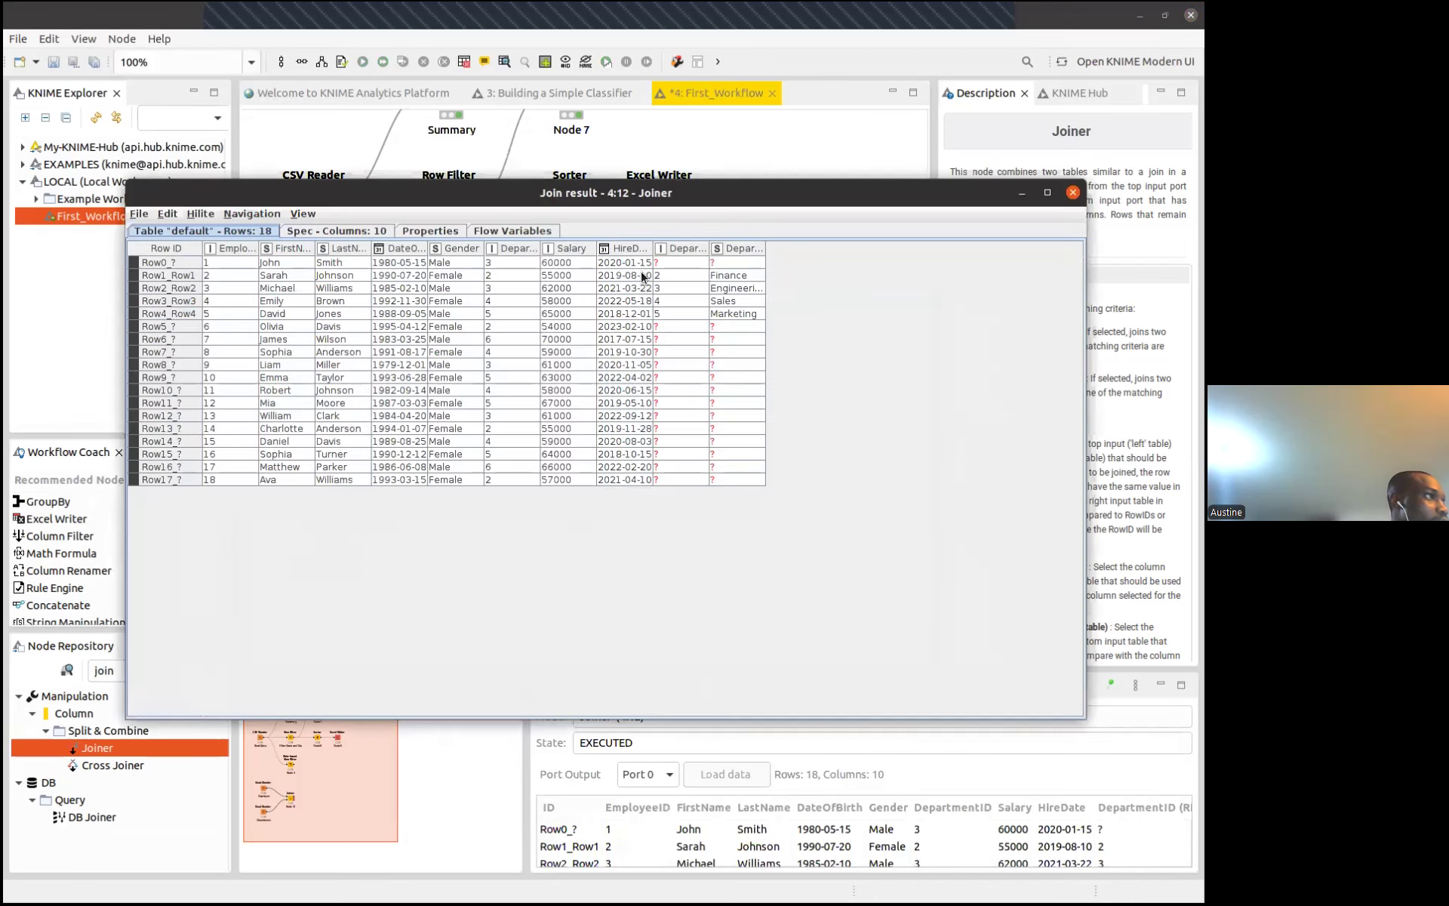
left_click_drag(710, 254, 900, 249)
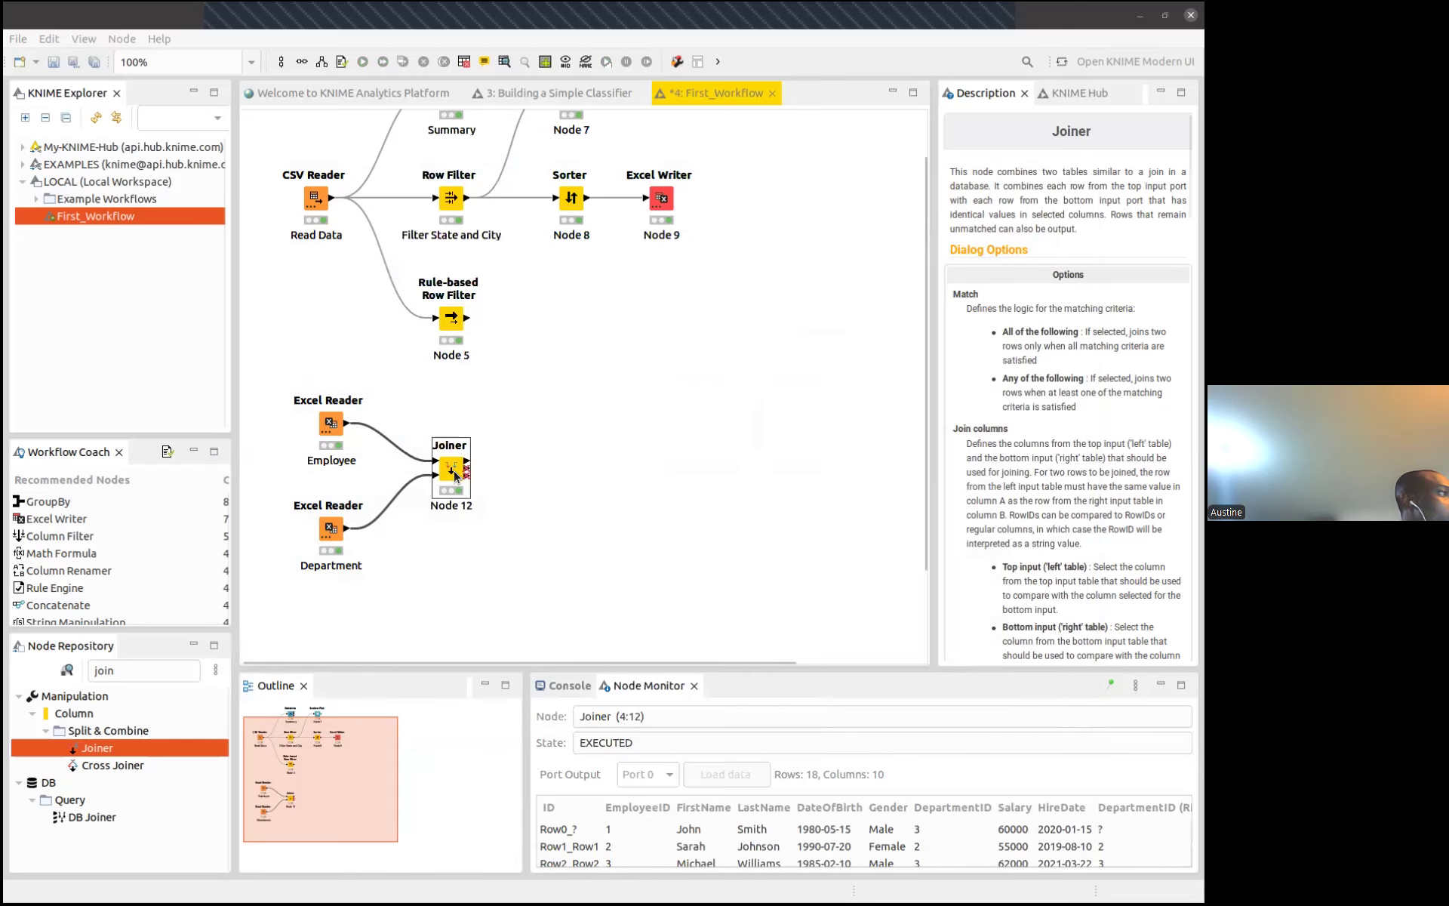
Check the Joiner's matching criteria and included rows without changing them, and briefly review the join result again
double_click(455, 476)
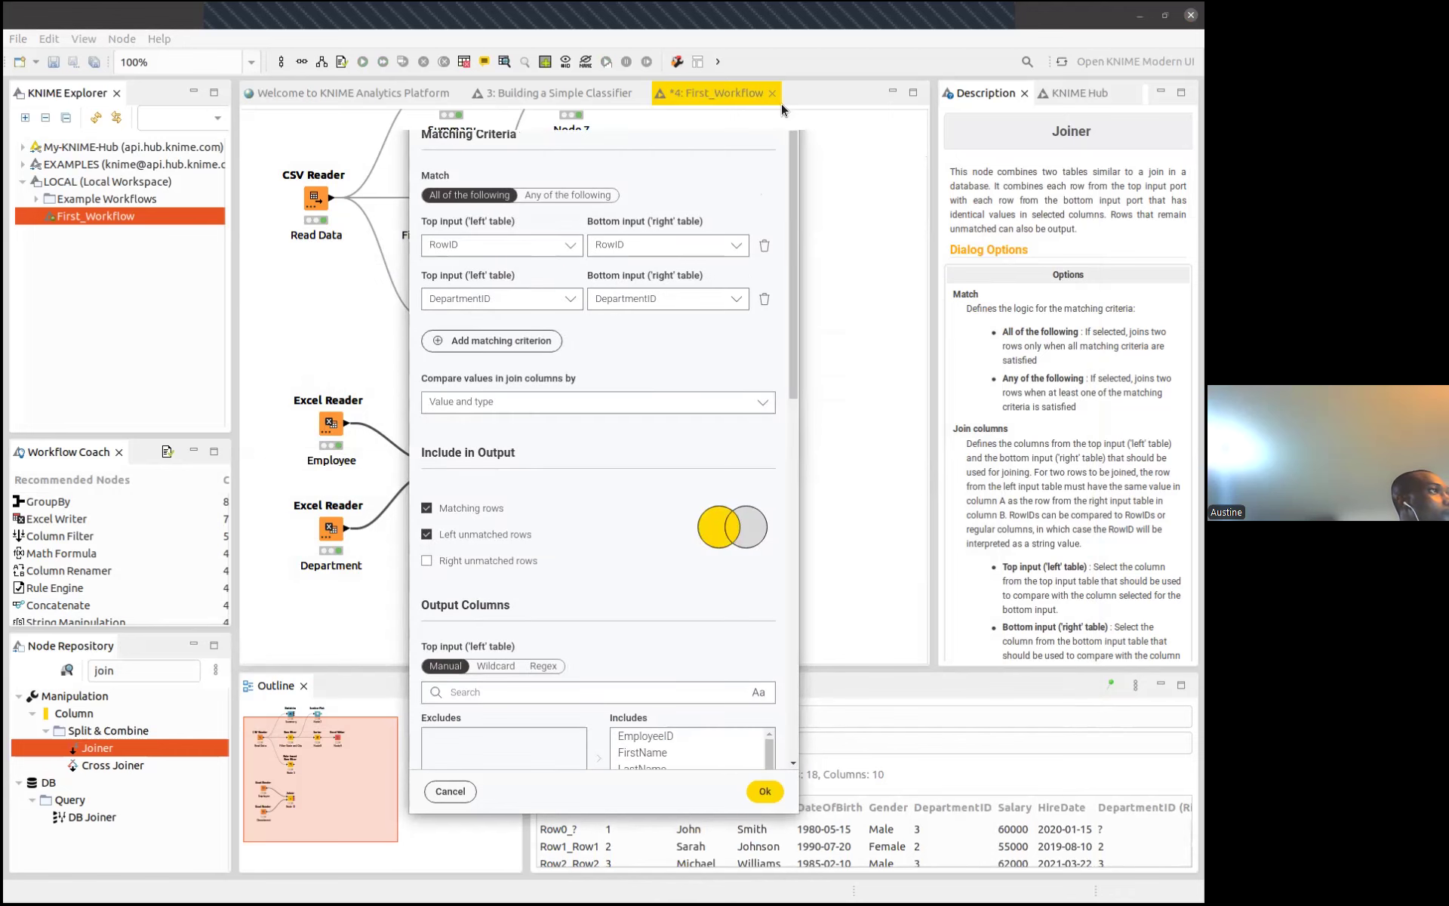
key("Escape")
right_click(452, 465)
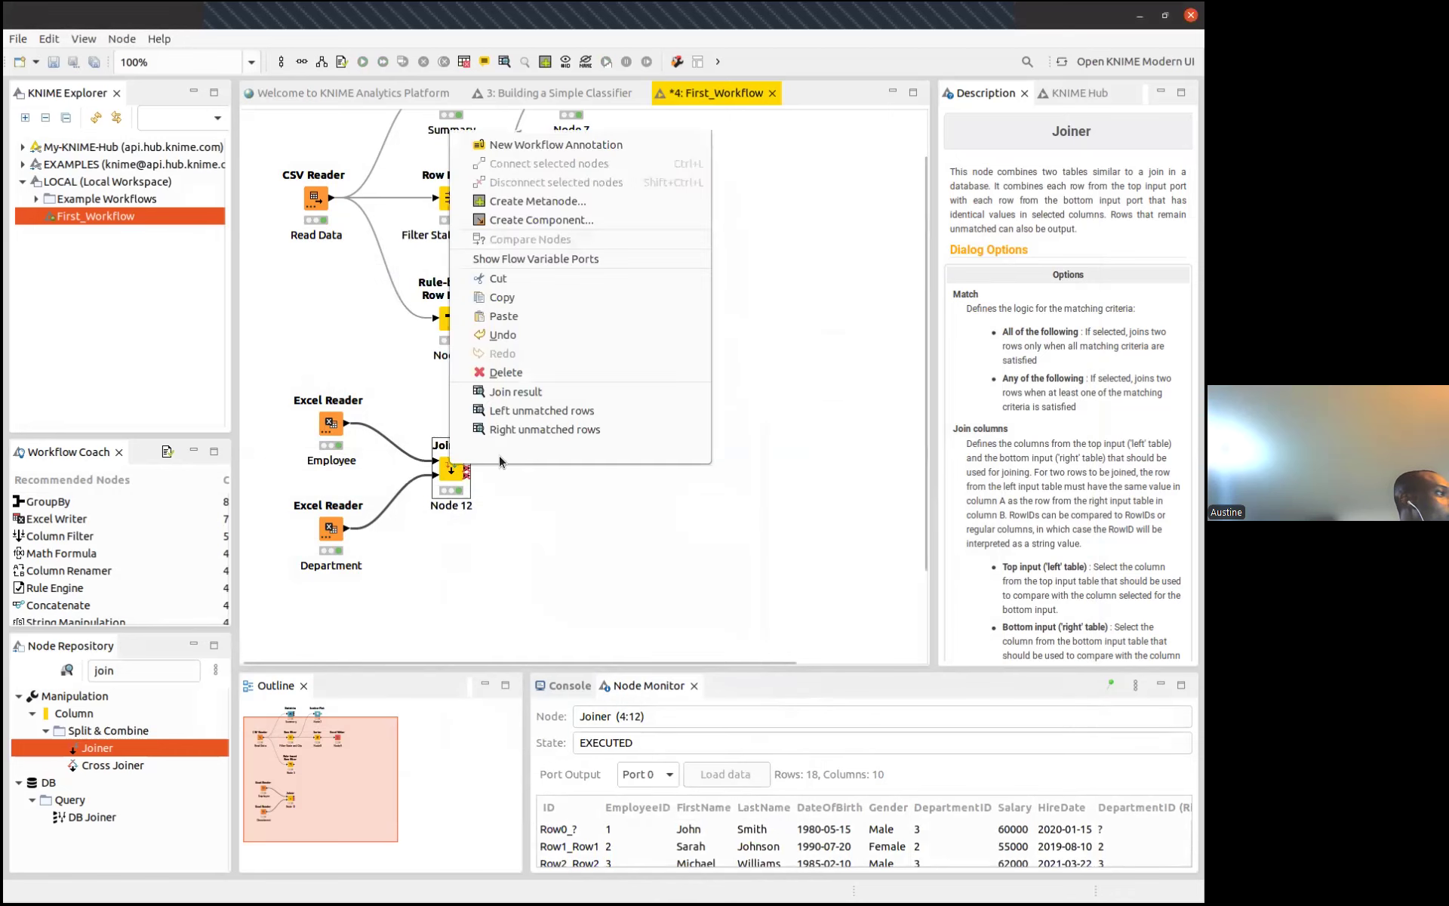
left_click(495, 389)
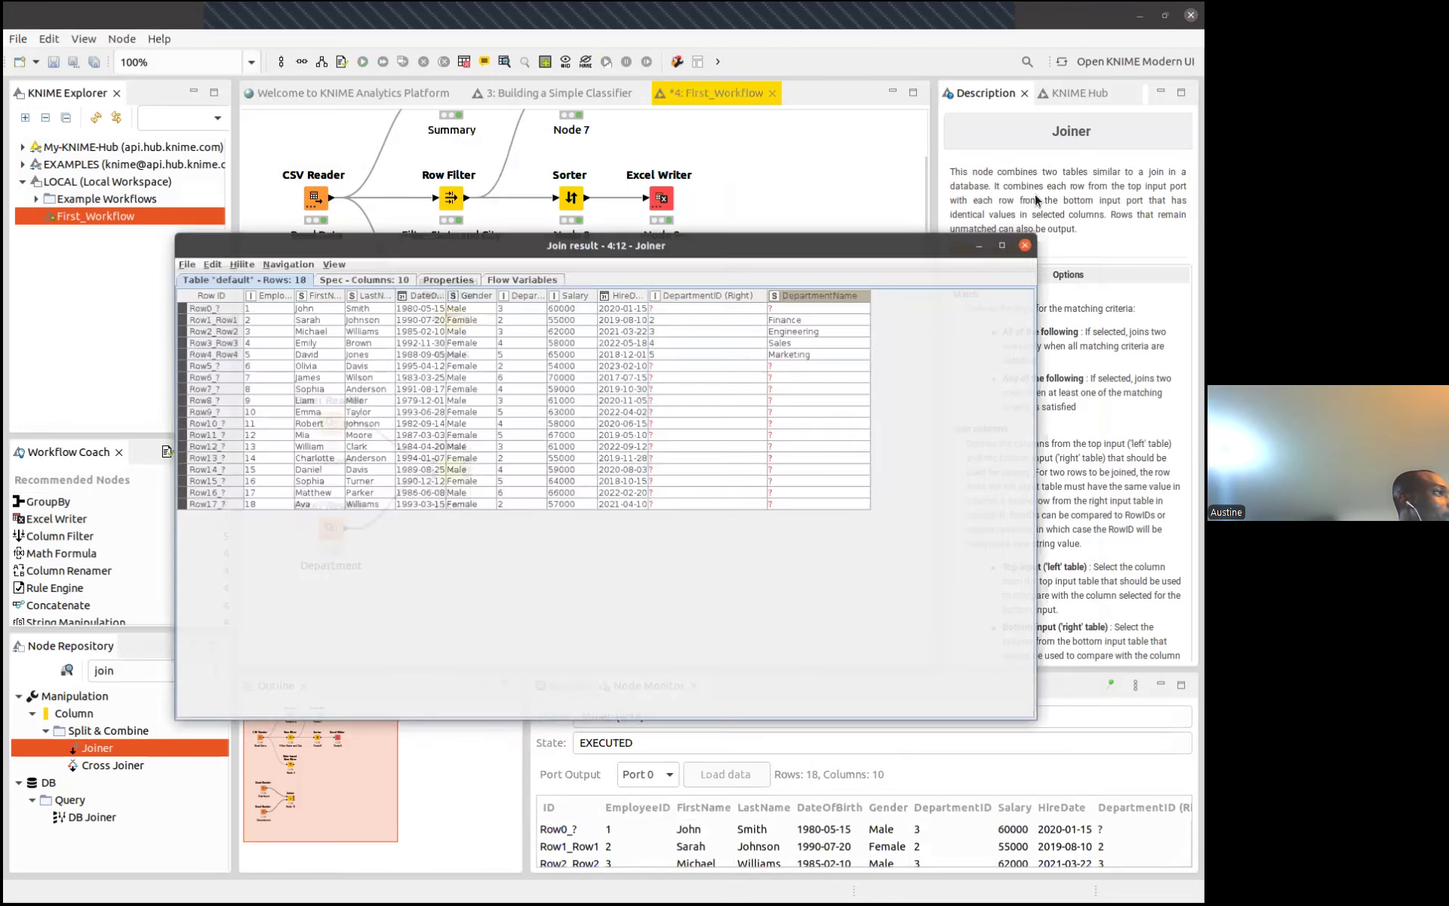
left_click(1071, 193)
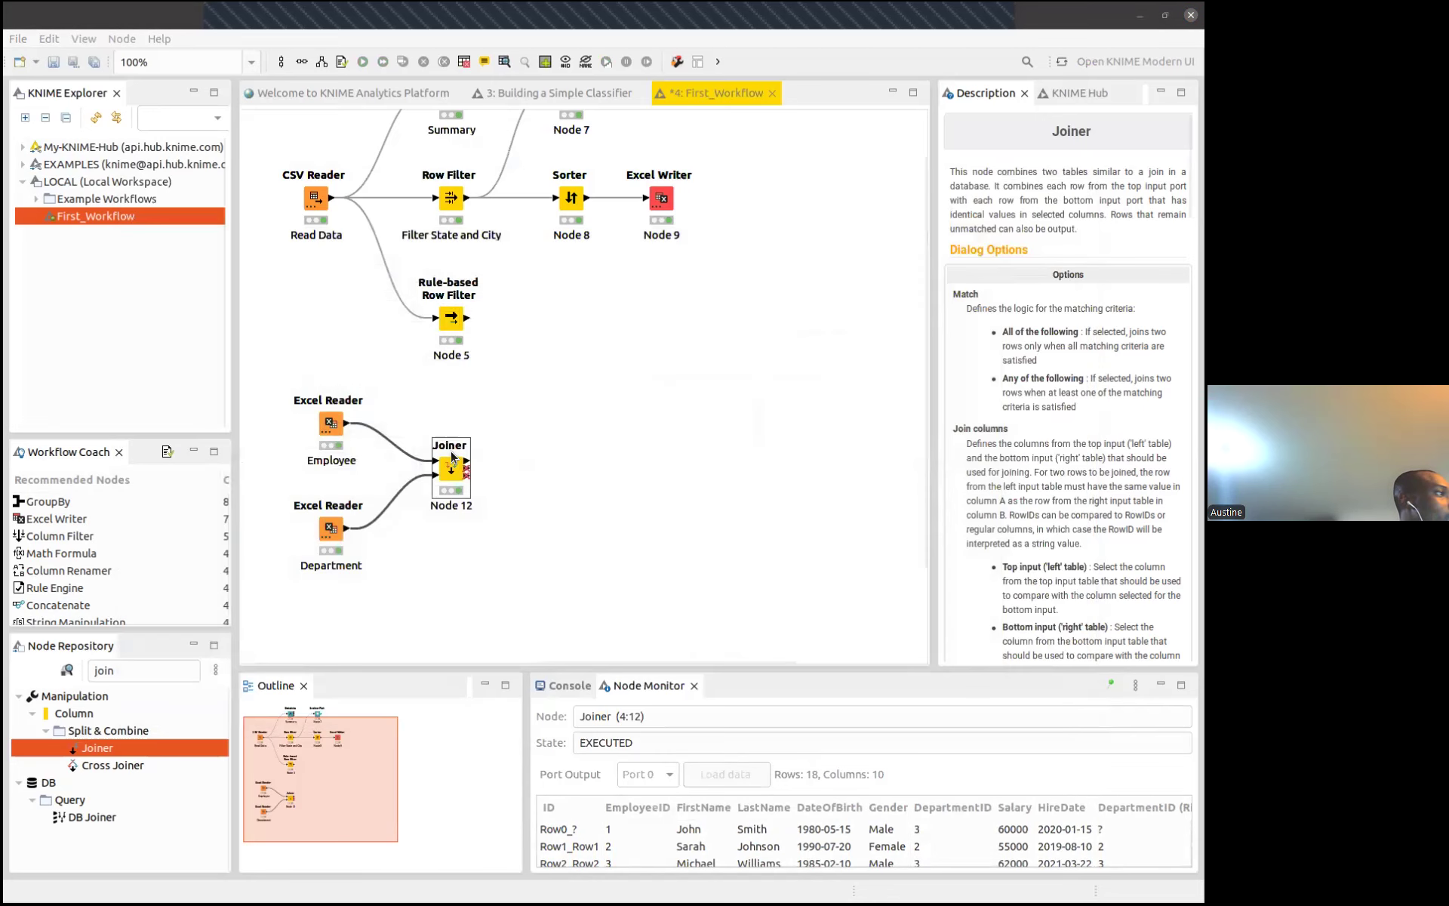
View the Joiner's left unmatched rows output and close it
right_click(447, 462)
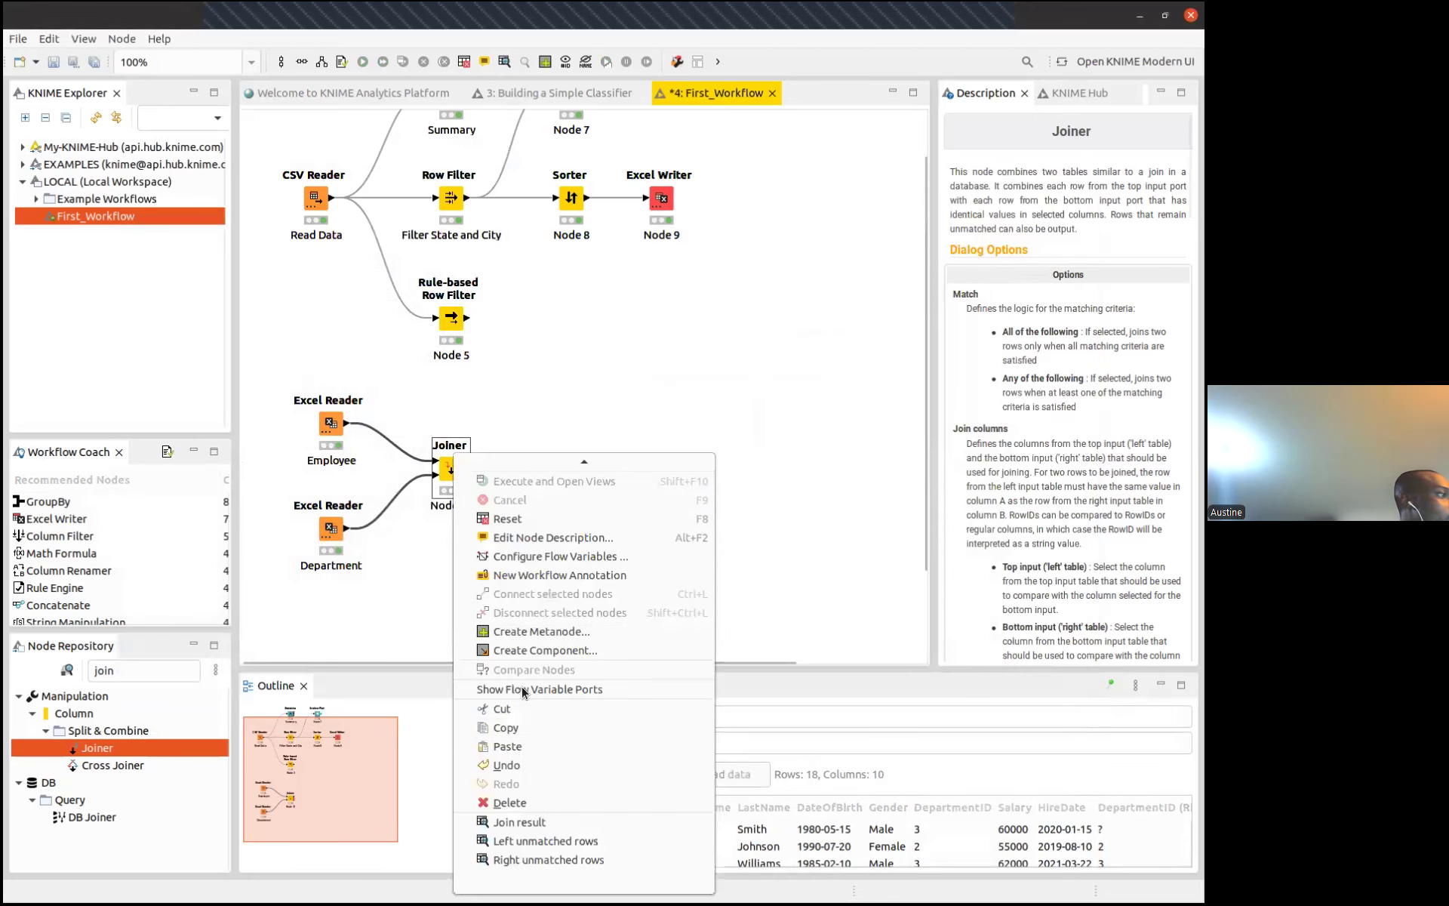
left_click(532, 841)
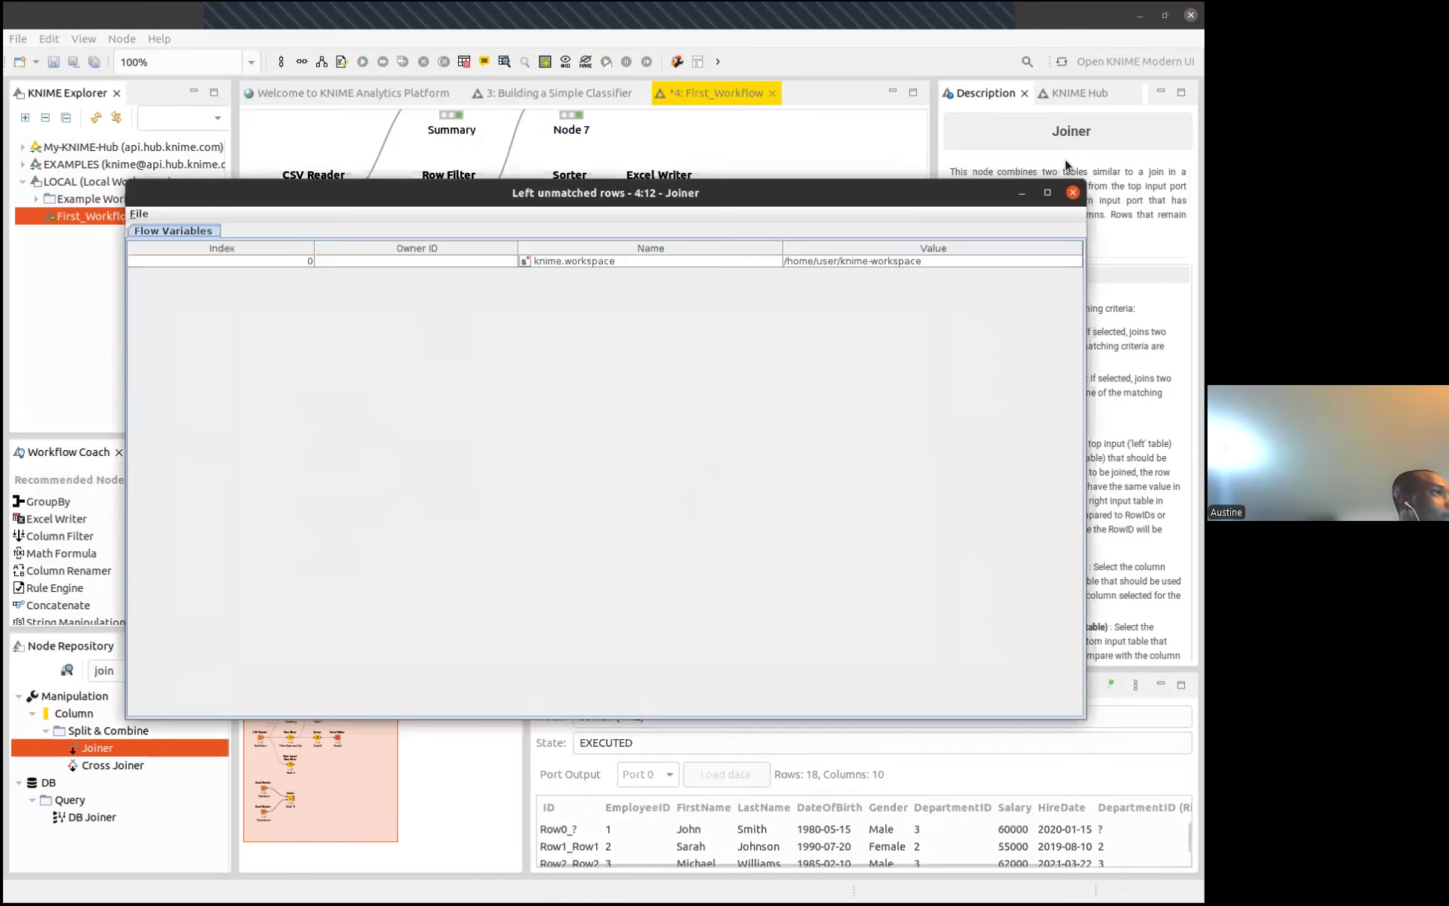
left_click(1073, 194)
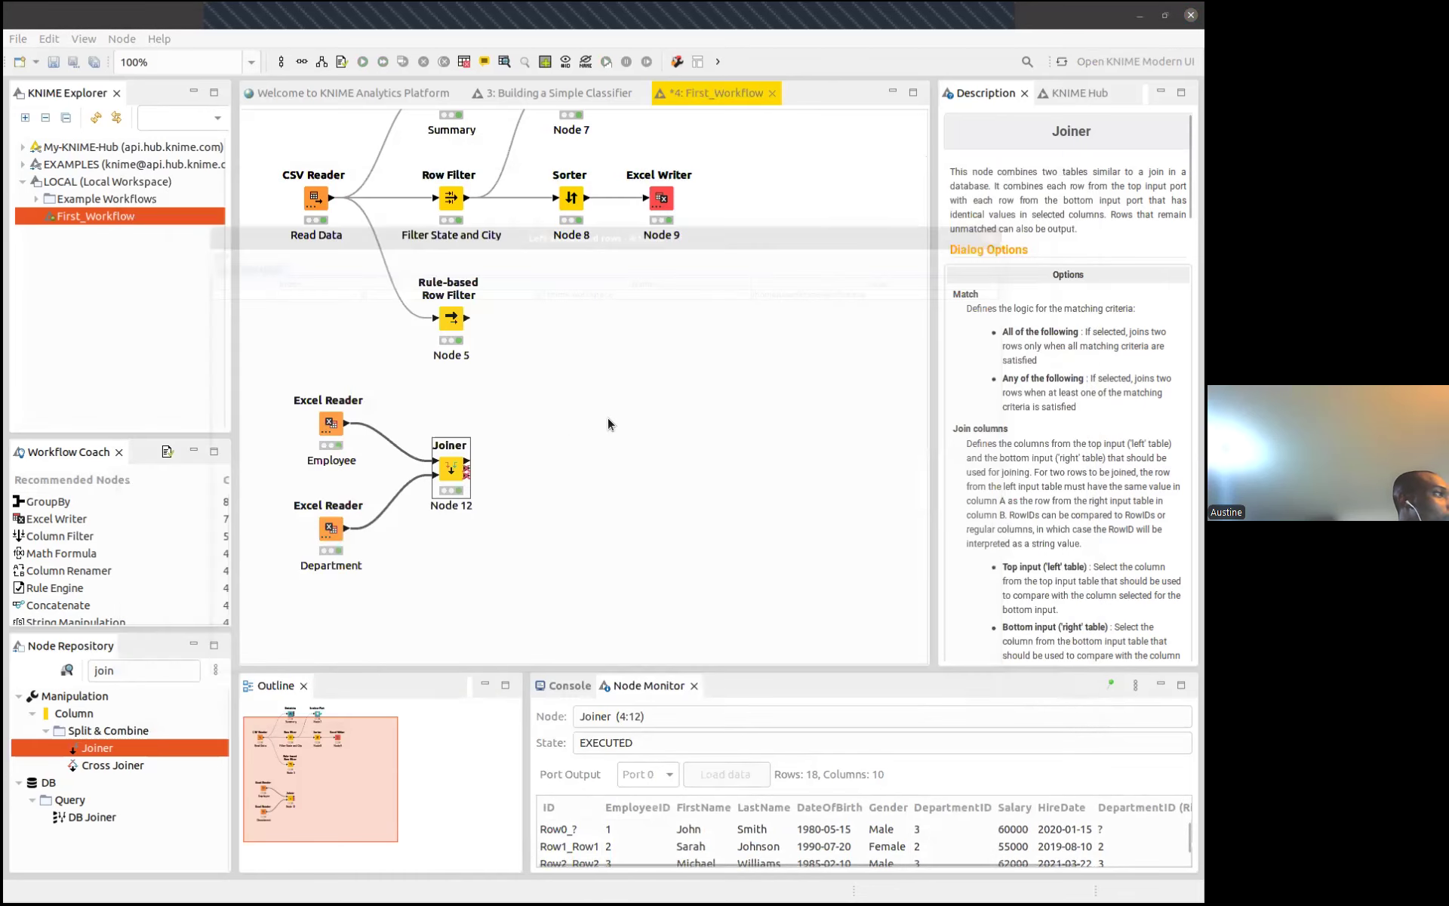
Reopen the join result in a narrower window to examine the department values of each employee, and close it
right_click(437, 473)
left_click(491, 402)
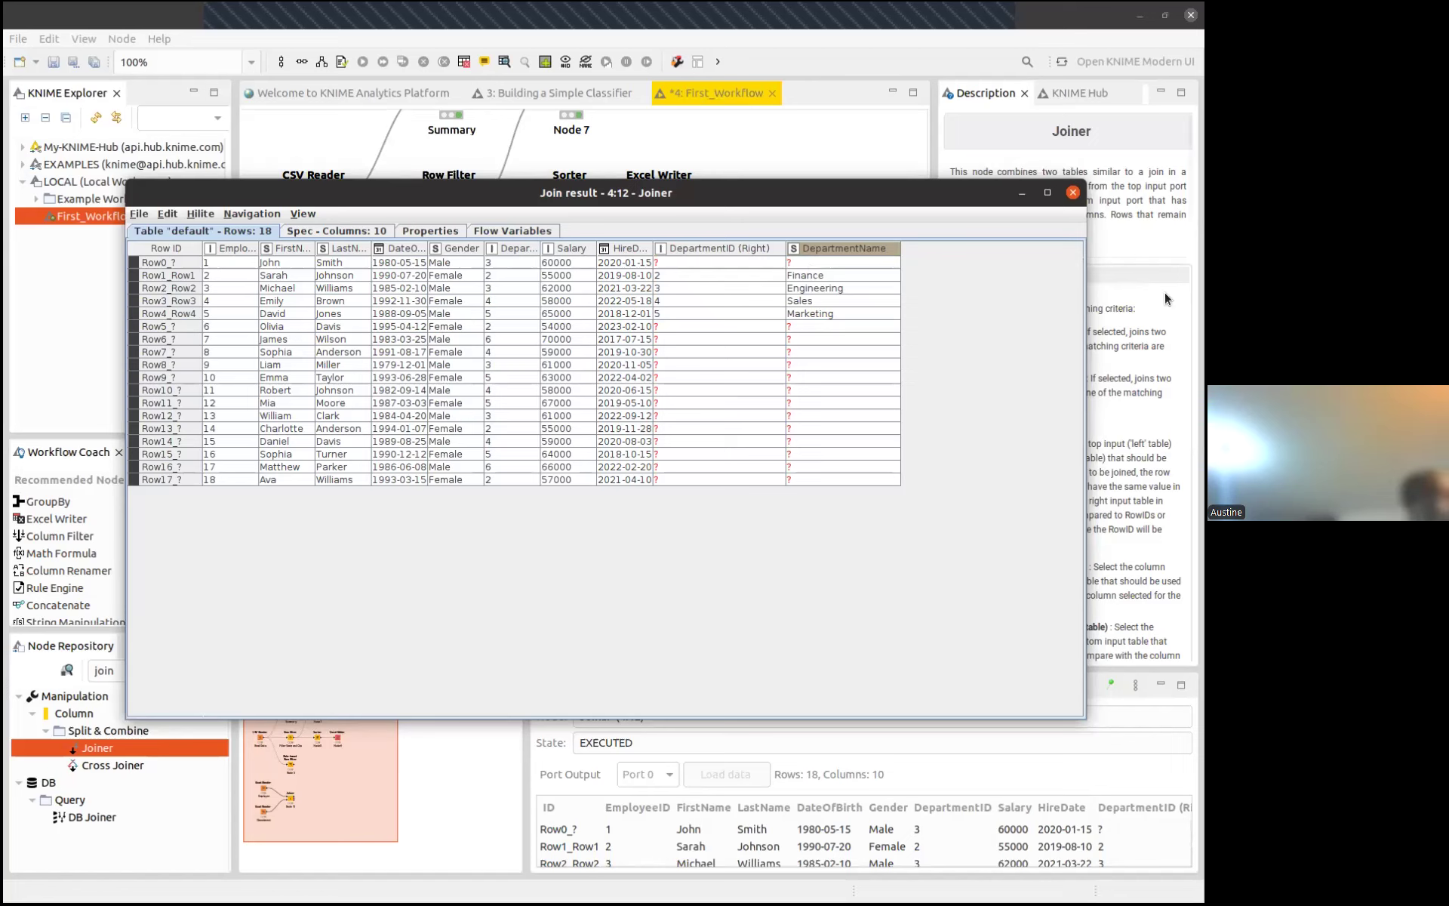
left_click_drag(1084, 270, 960, 268)
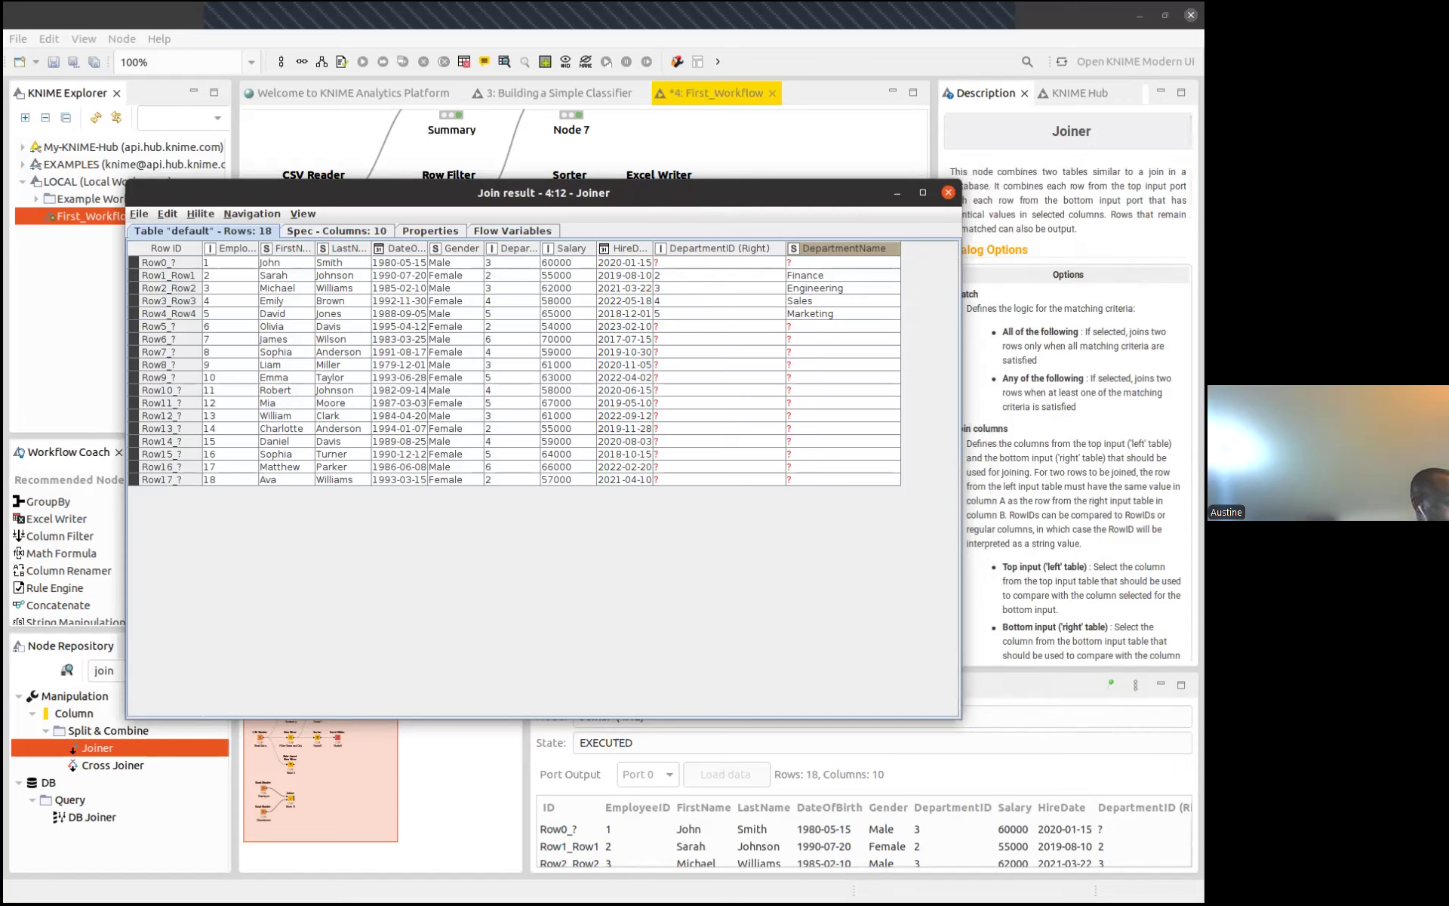
left_click(948, 192)
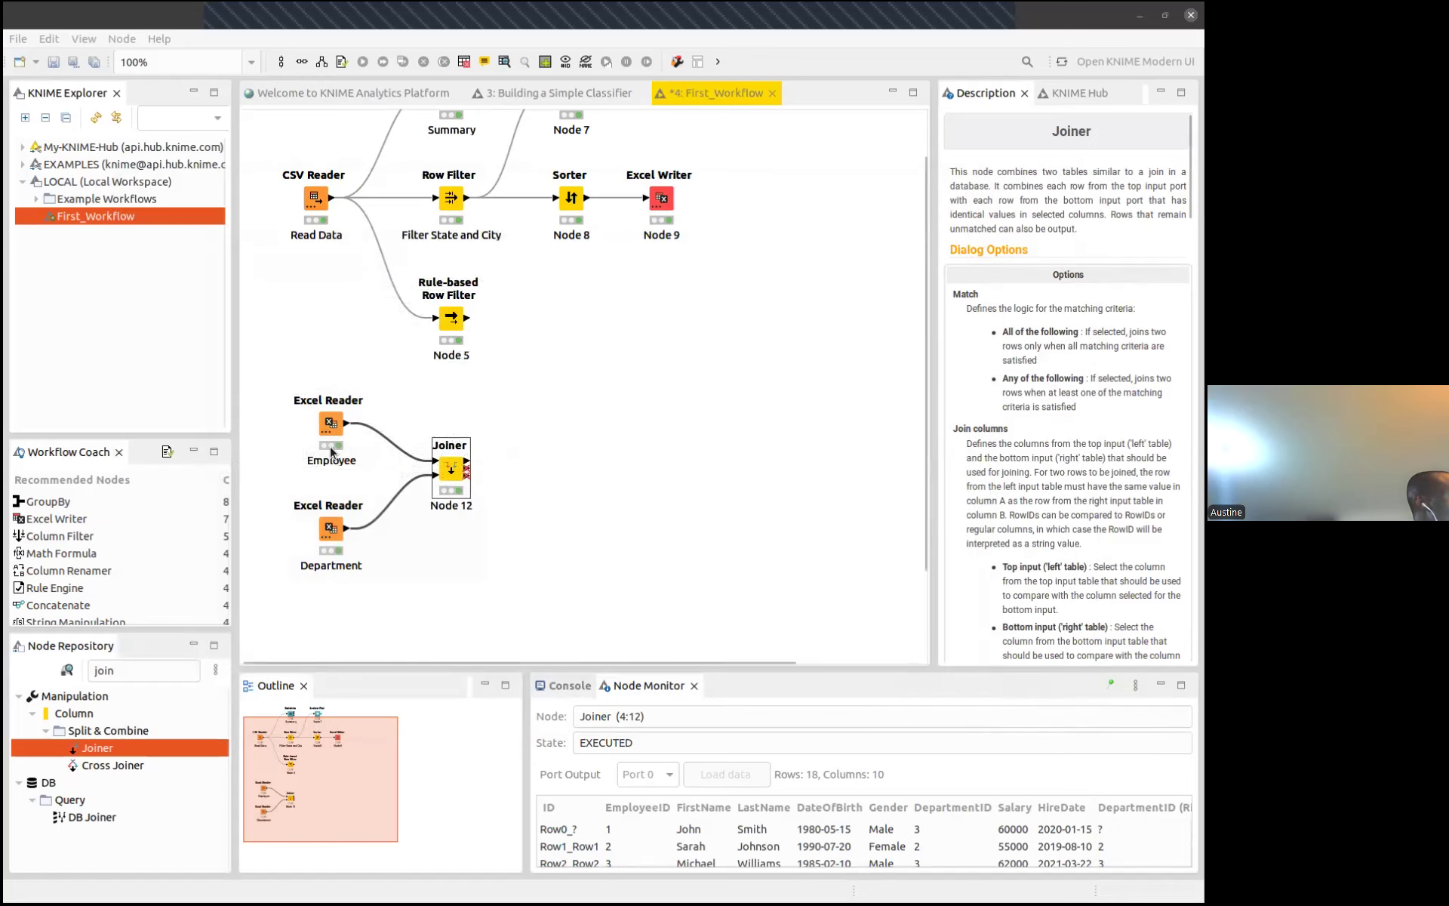
Show the Department reader's file table beside the Employee table to compare their DepartmentID values
right_click(324, 542)
left_click(379, 510)
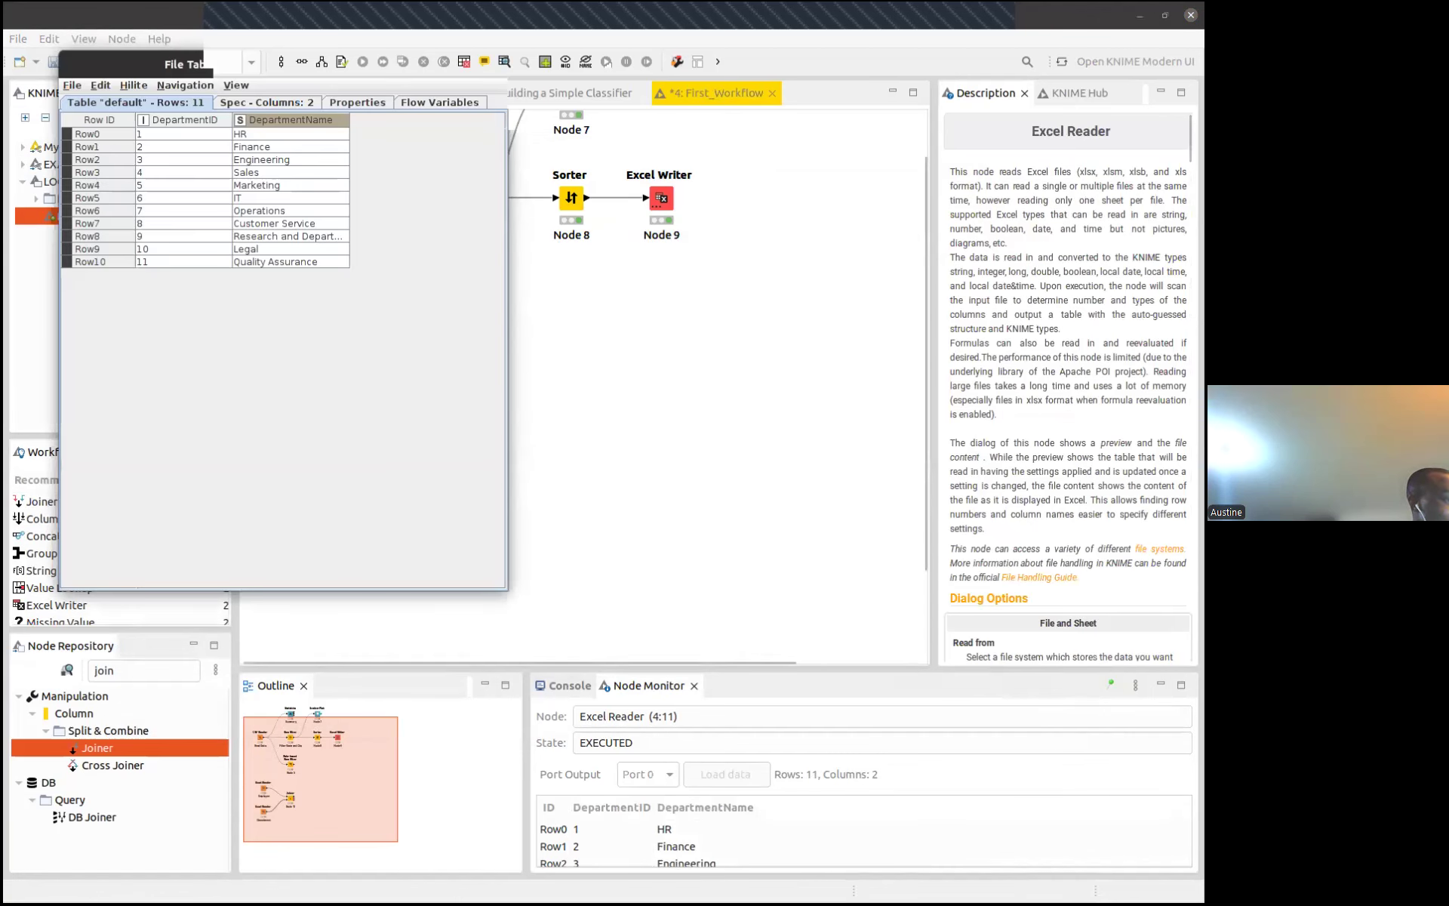
key("alt+Tab")
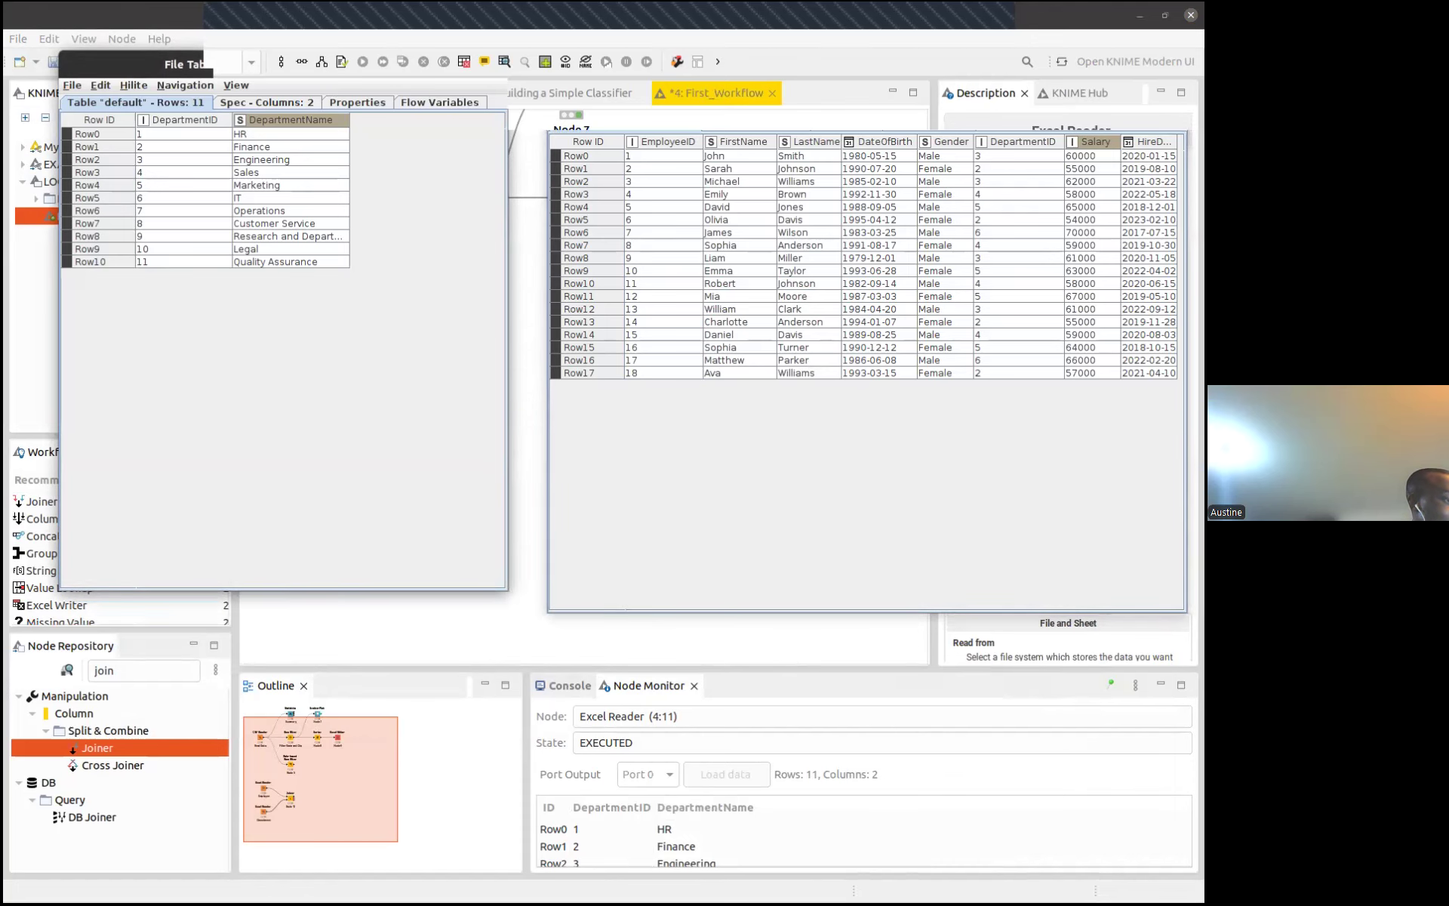
Open the Joiner's join result again and move its window to the upper corner of the workspace
key("alt+Tab")
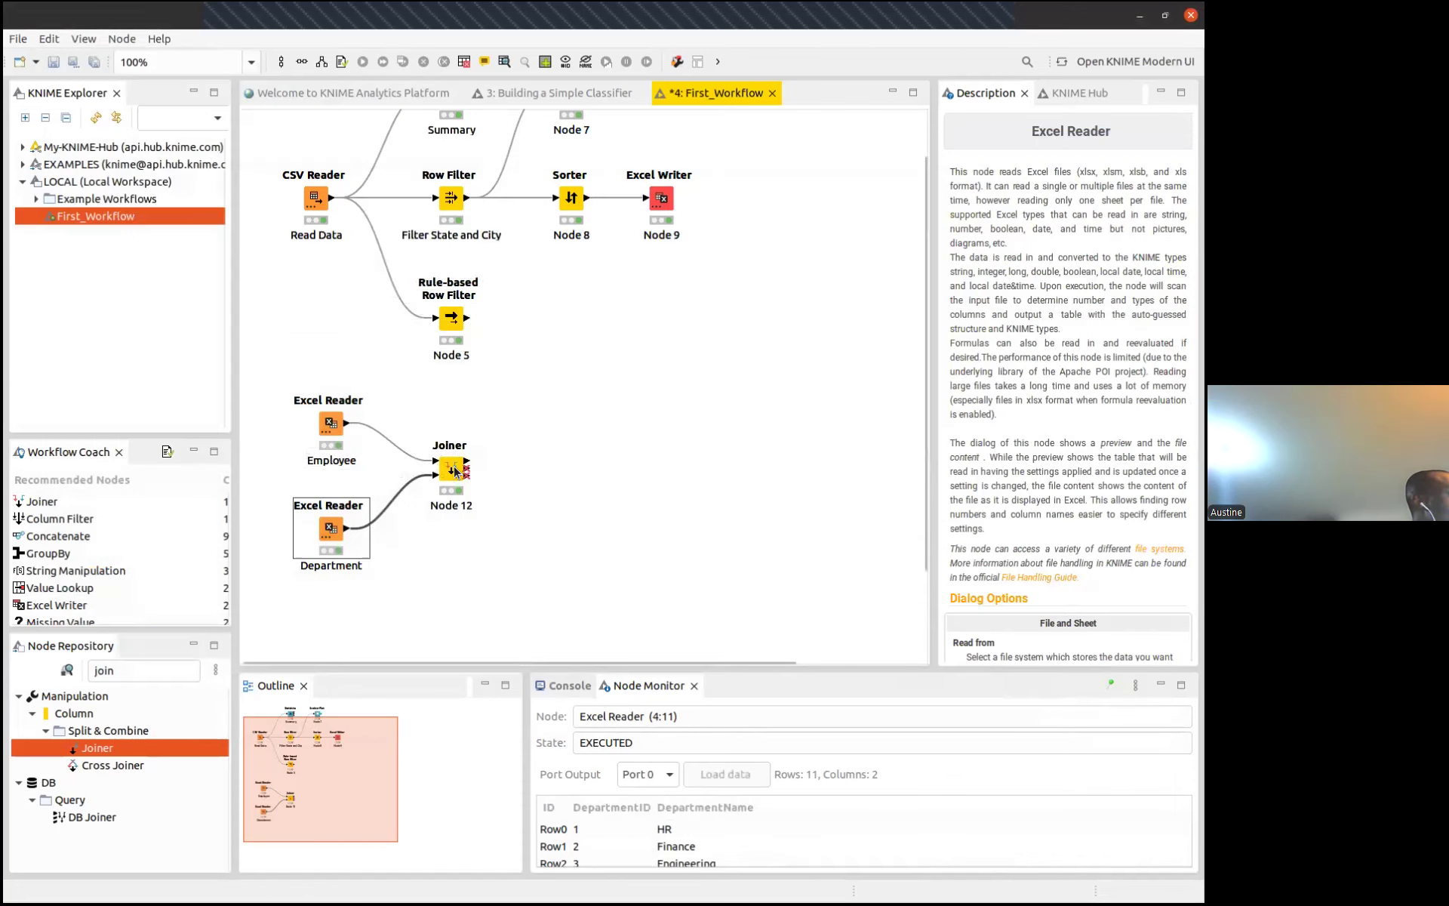
left_click(455, 471)
right_click(455, 471)
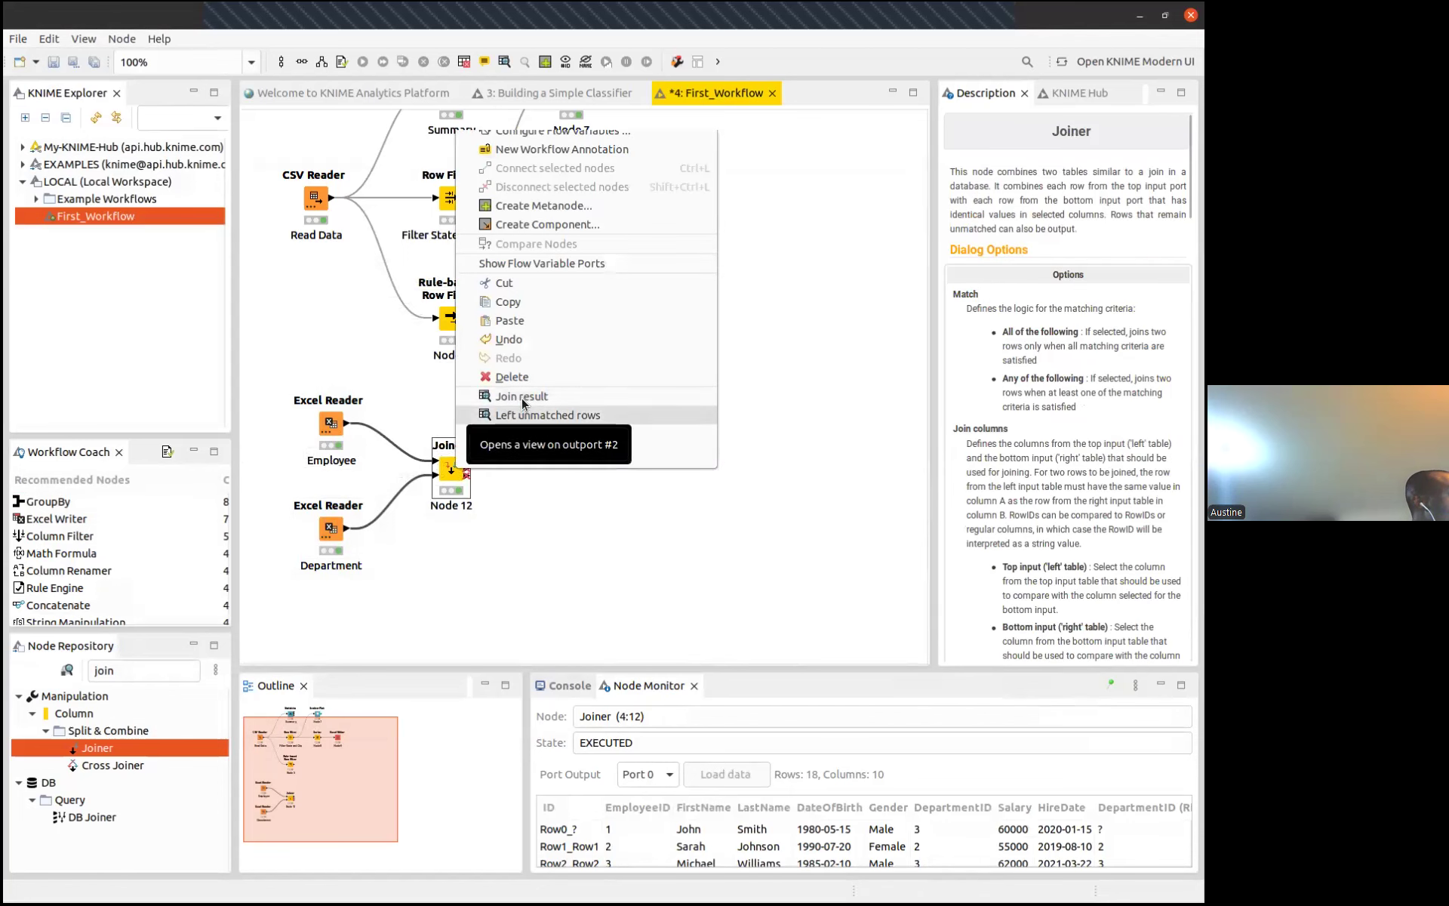
left_click(524, 398)
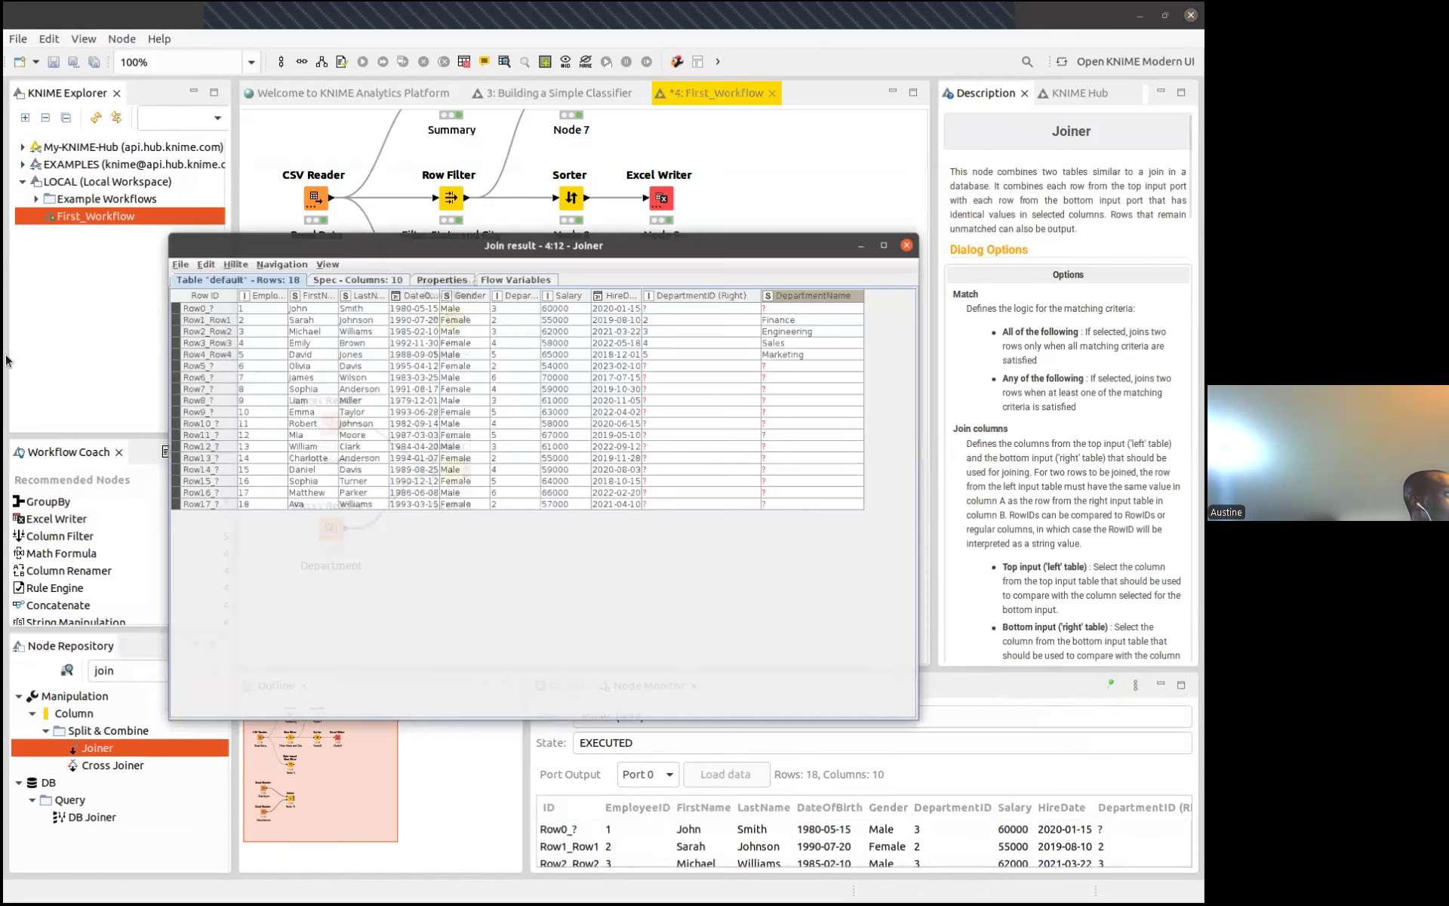
left_click_drag(127, 183, 87, 92)
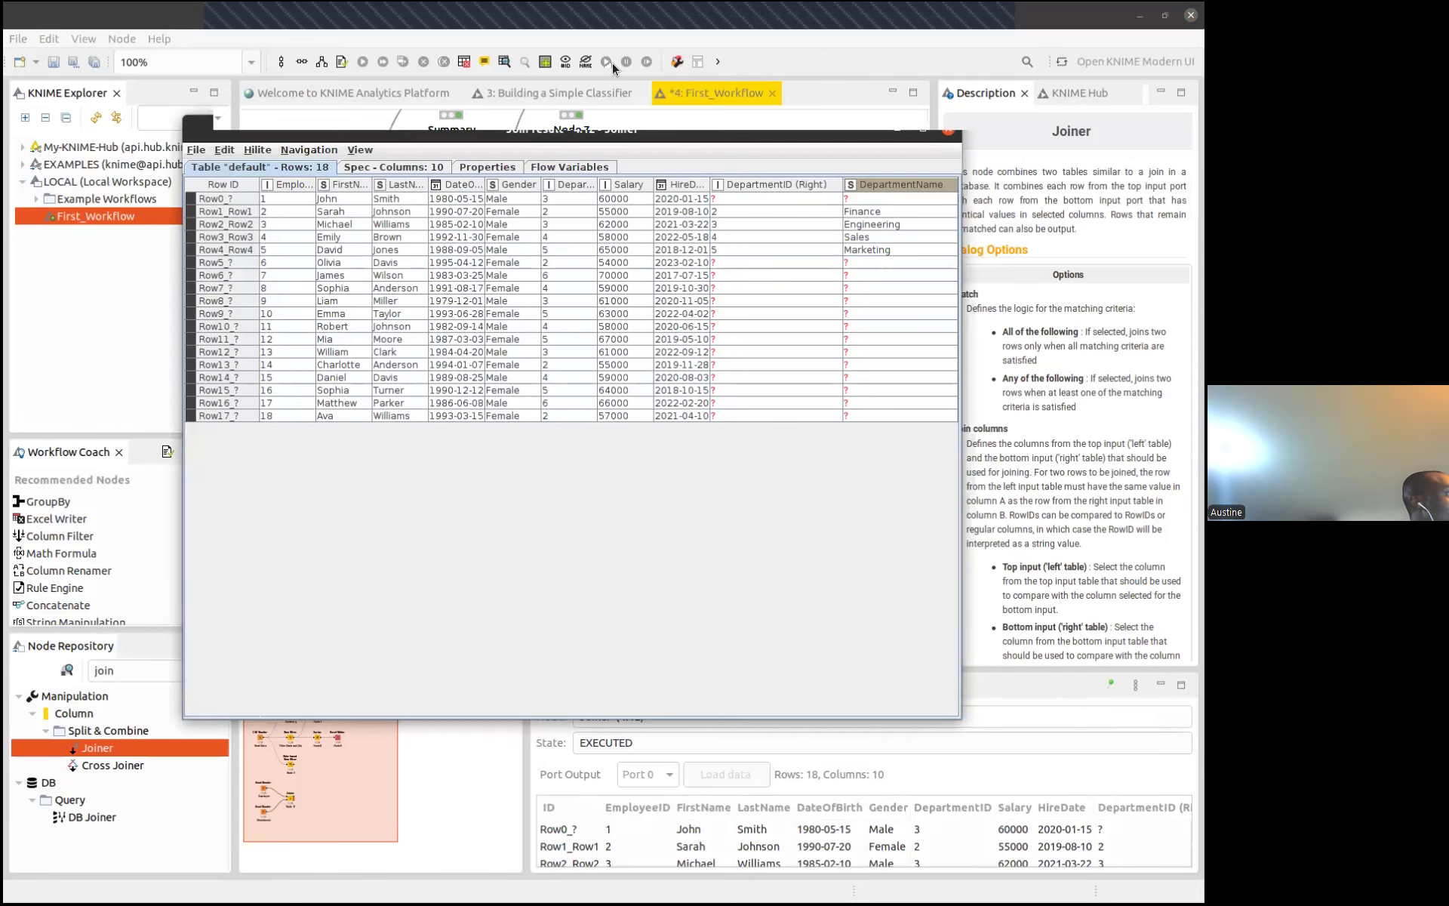
left_click_drag(523, 105, 442, 64)
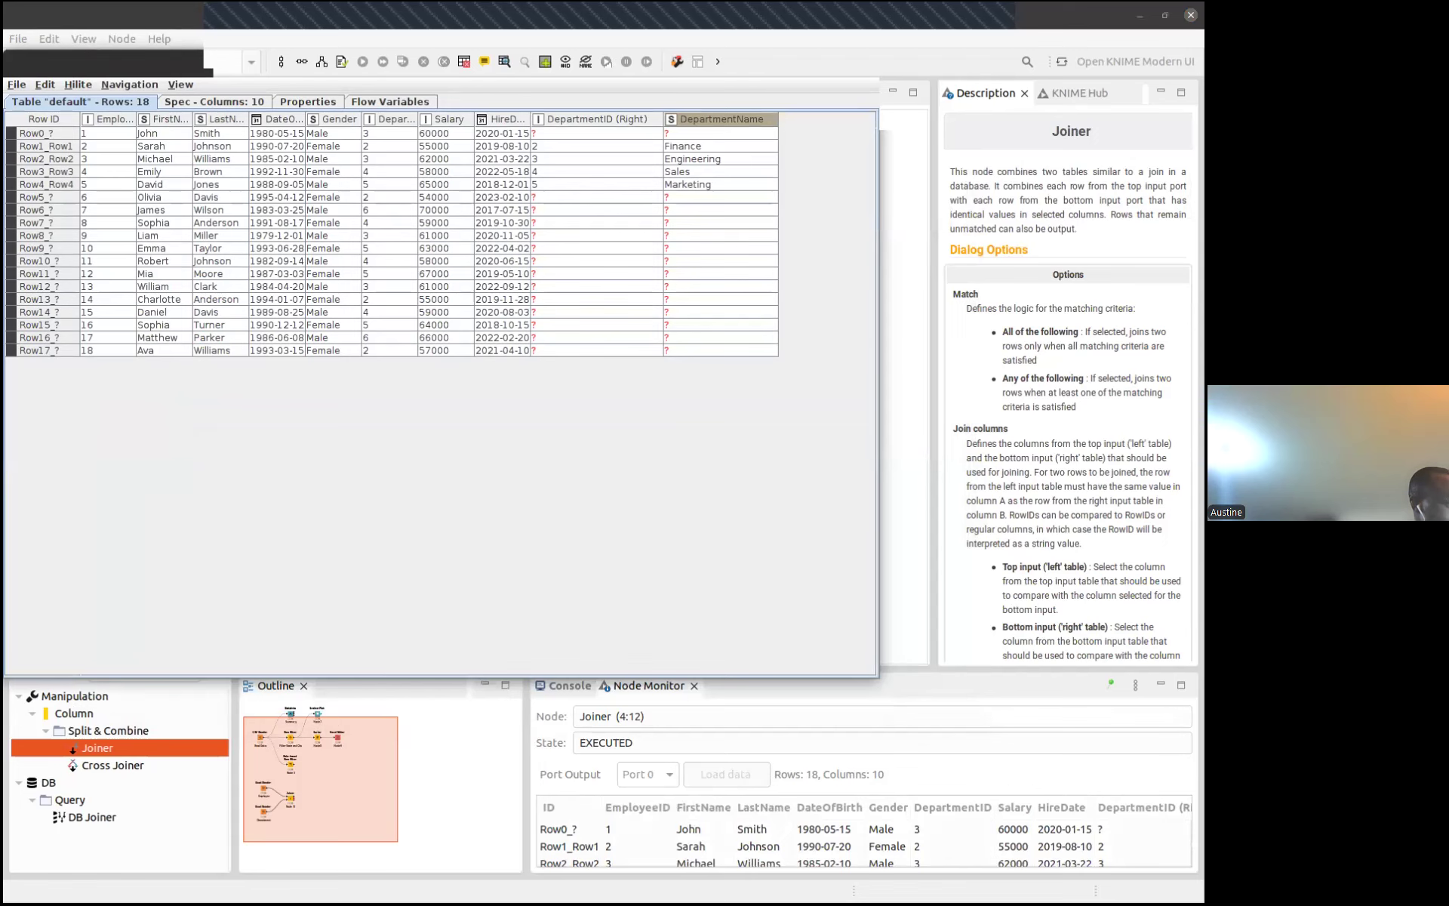
Place the Department table next to the join result, widen the DepartmentID column to compare the IDs, and close both tables
left_click(1107, 433)
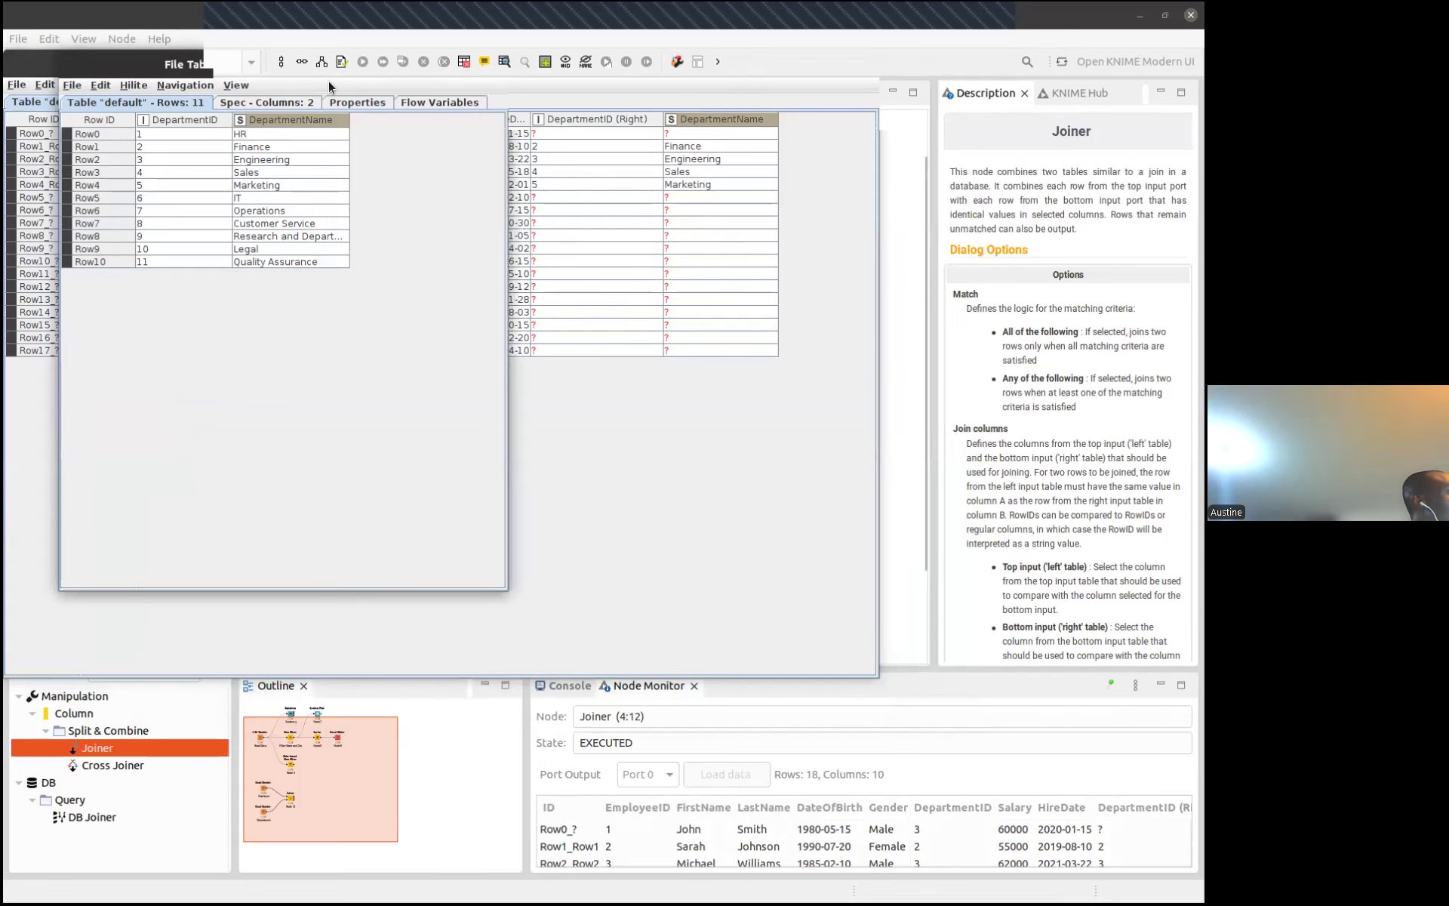
left_click_drag(451, 64, 1125, 313)
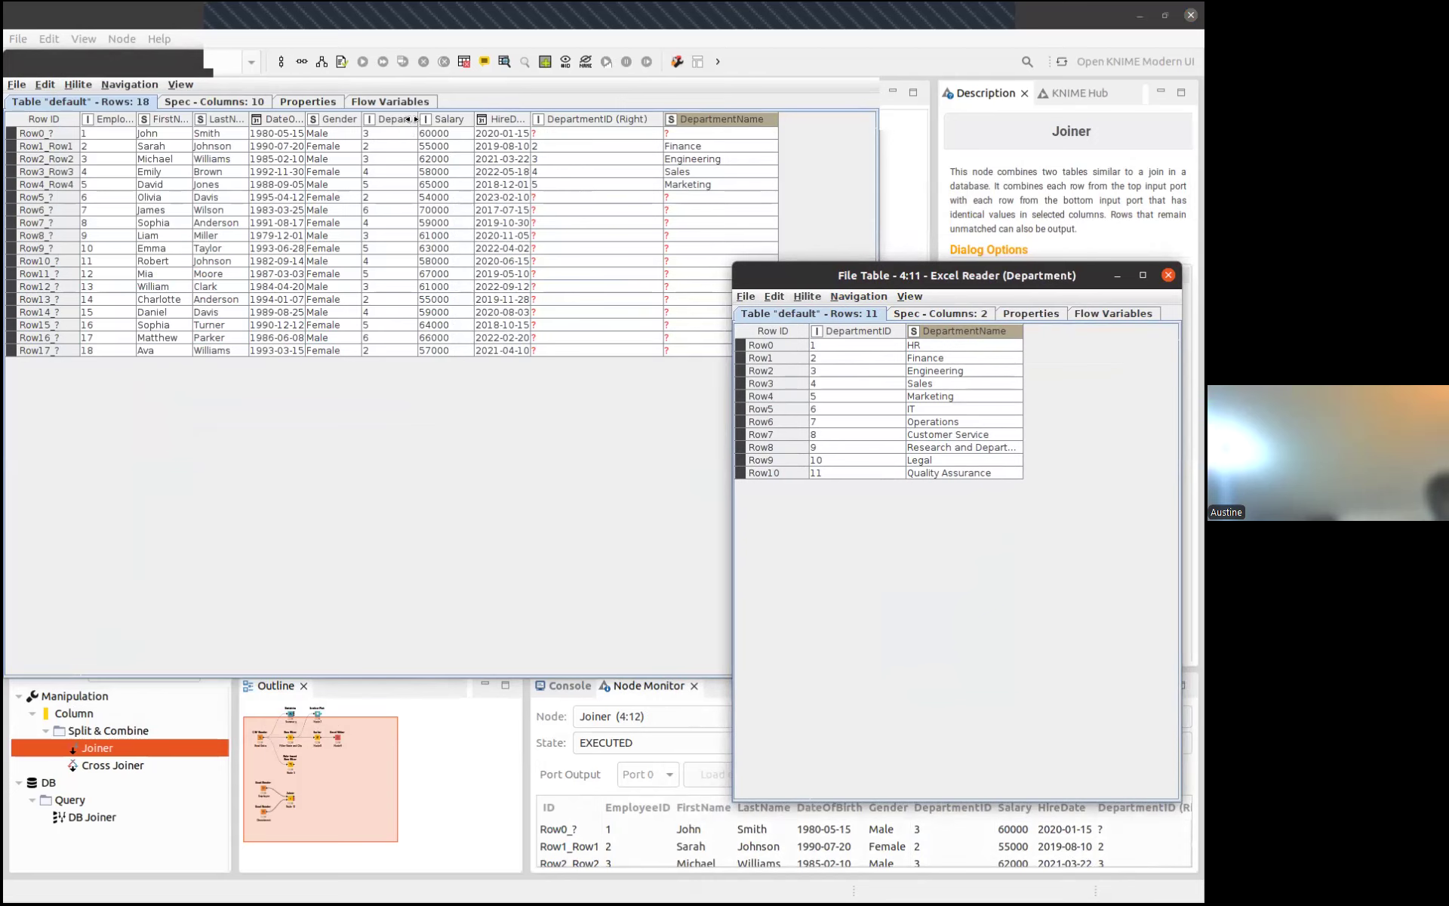
left_click_drag(412, 119, 464, 125)
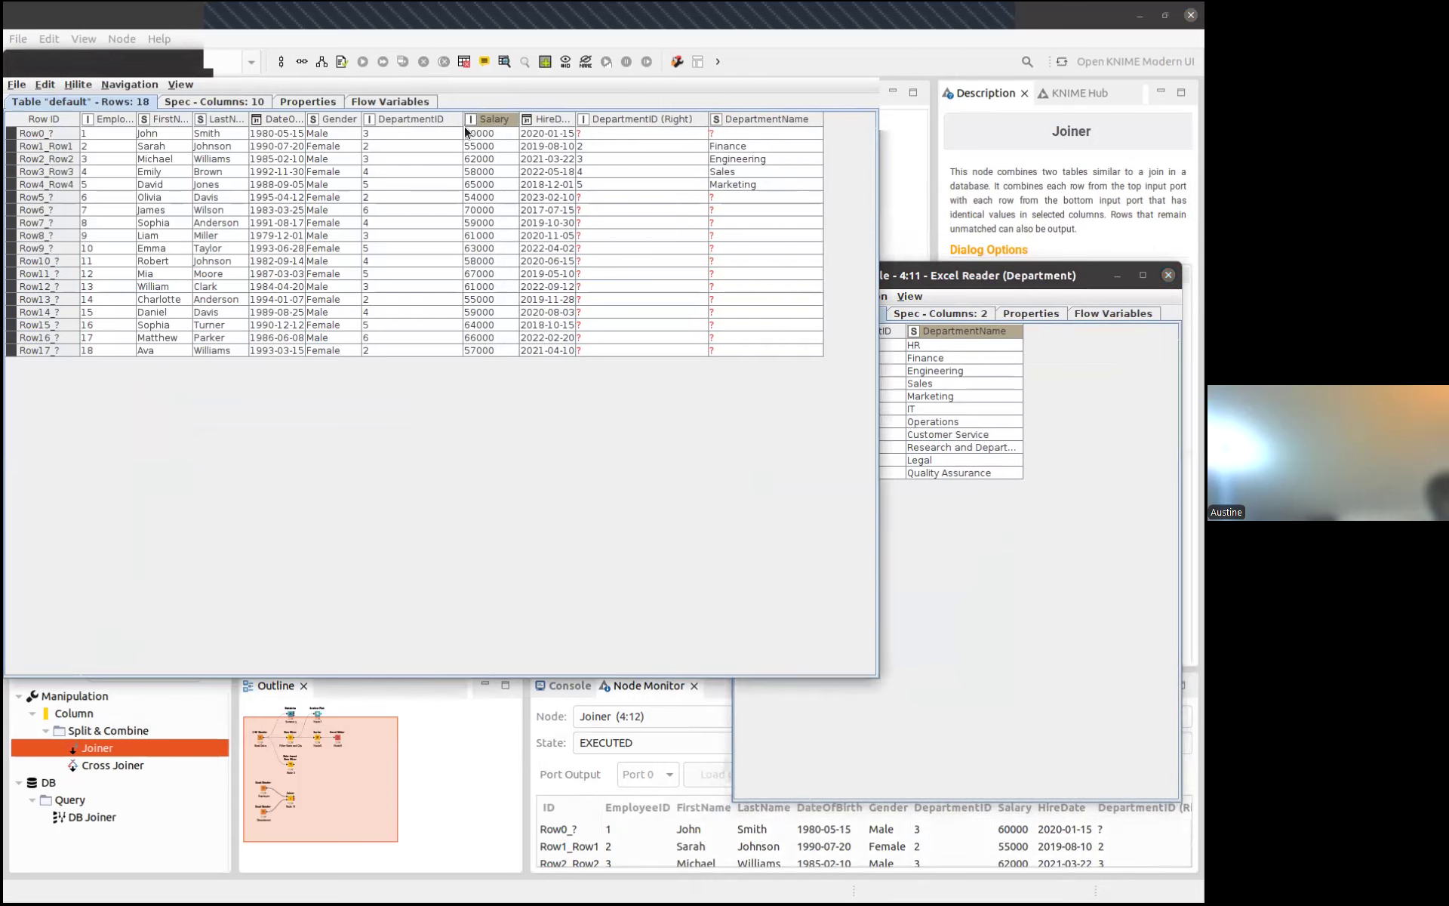
left_click(952, 281)
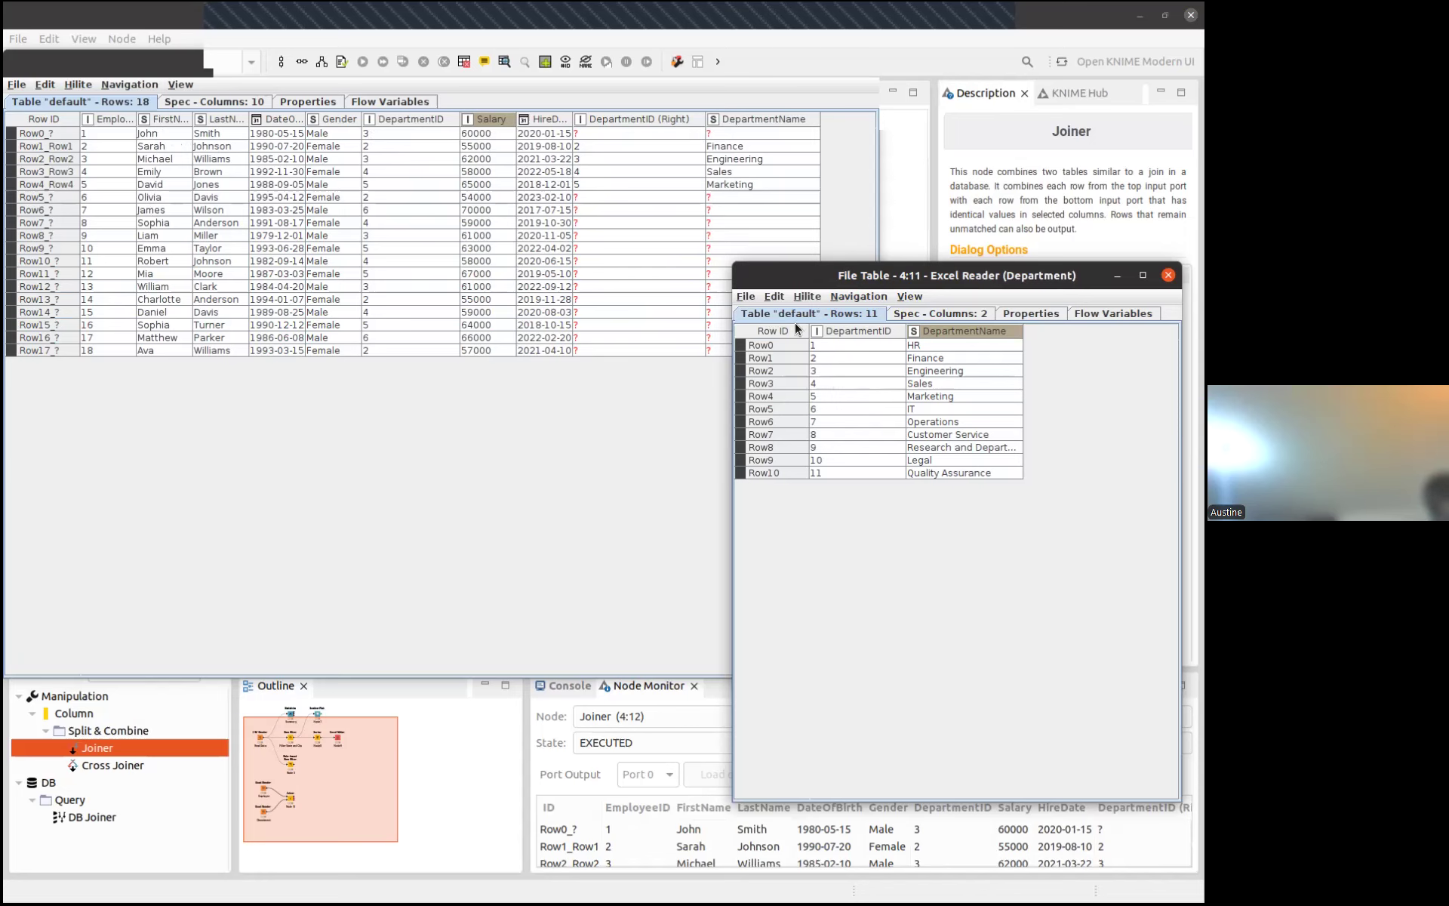
left_click(1168, 274)
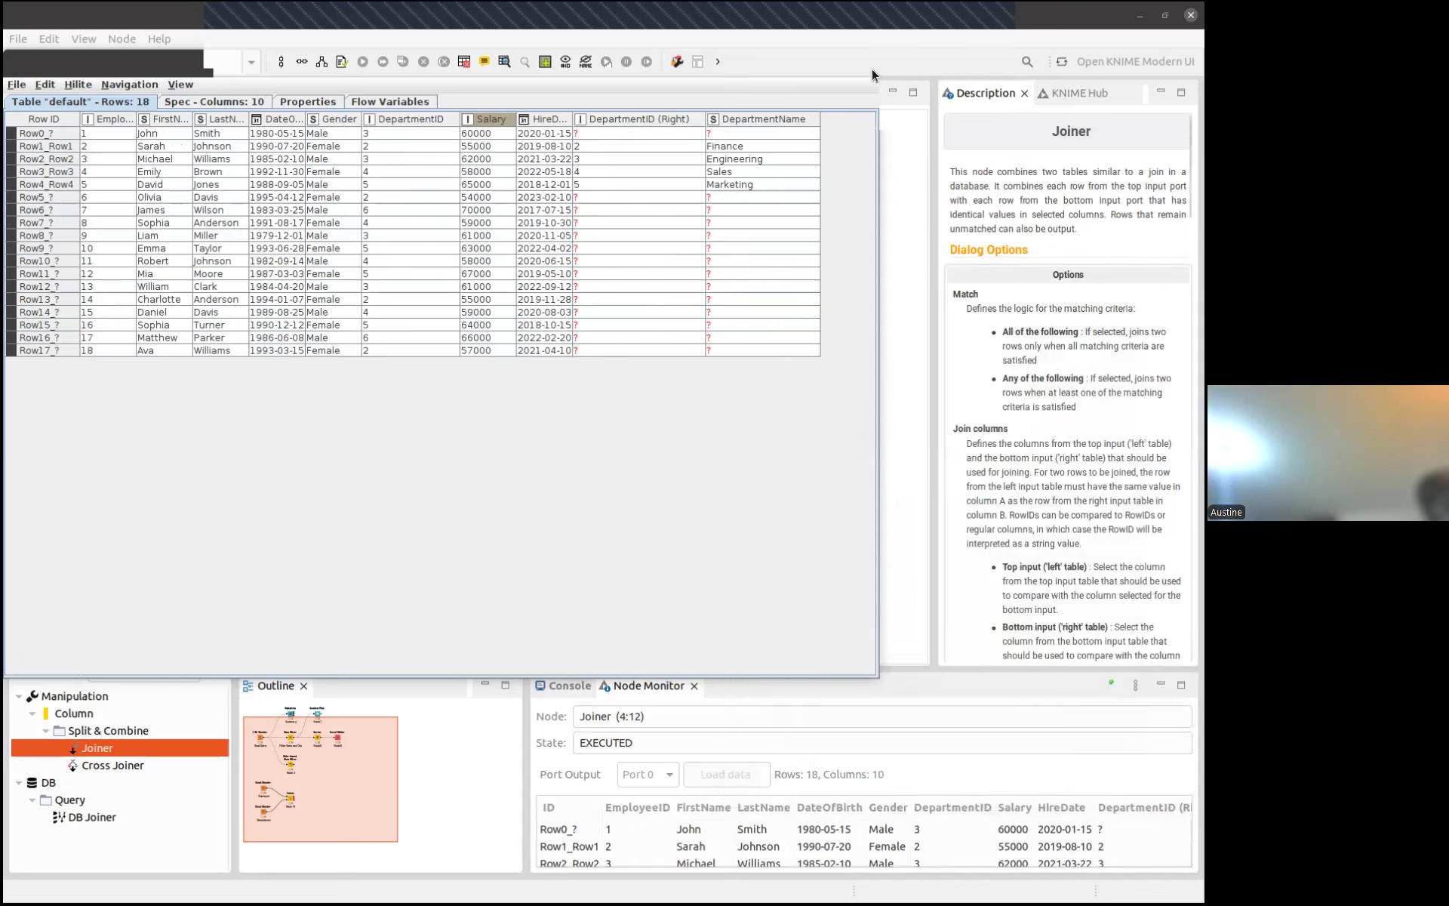
left_click(867, 57)
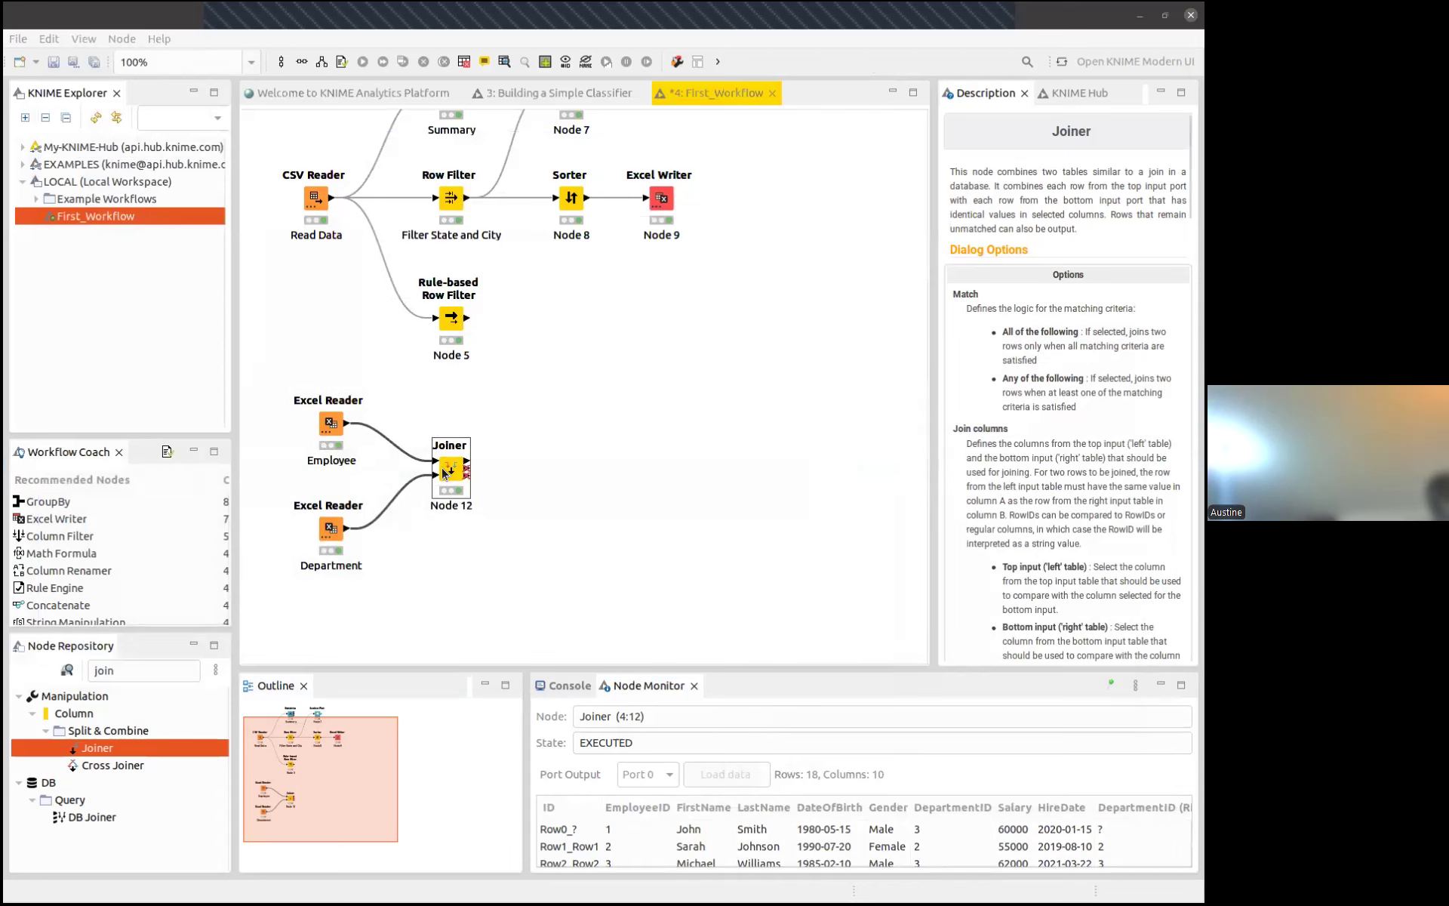
Review the Joiner's output columns, highlighting every included column of both the left and the right input table
double_click(444, 472)
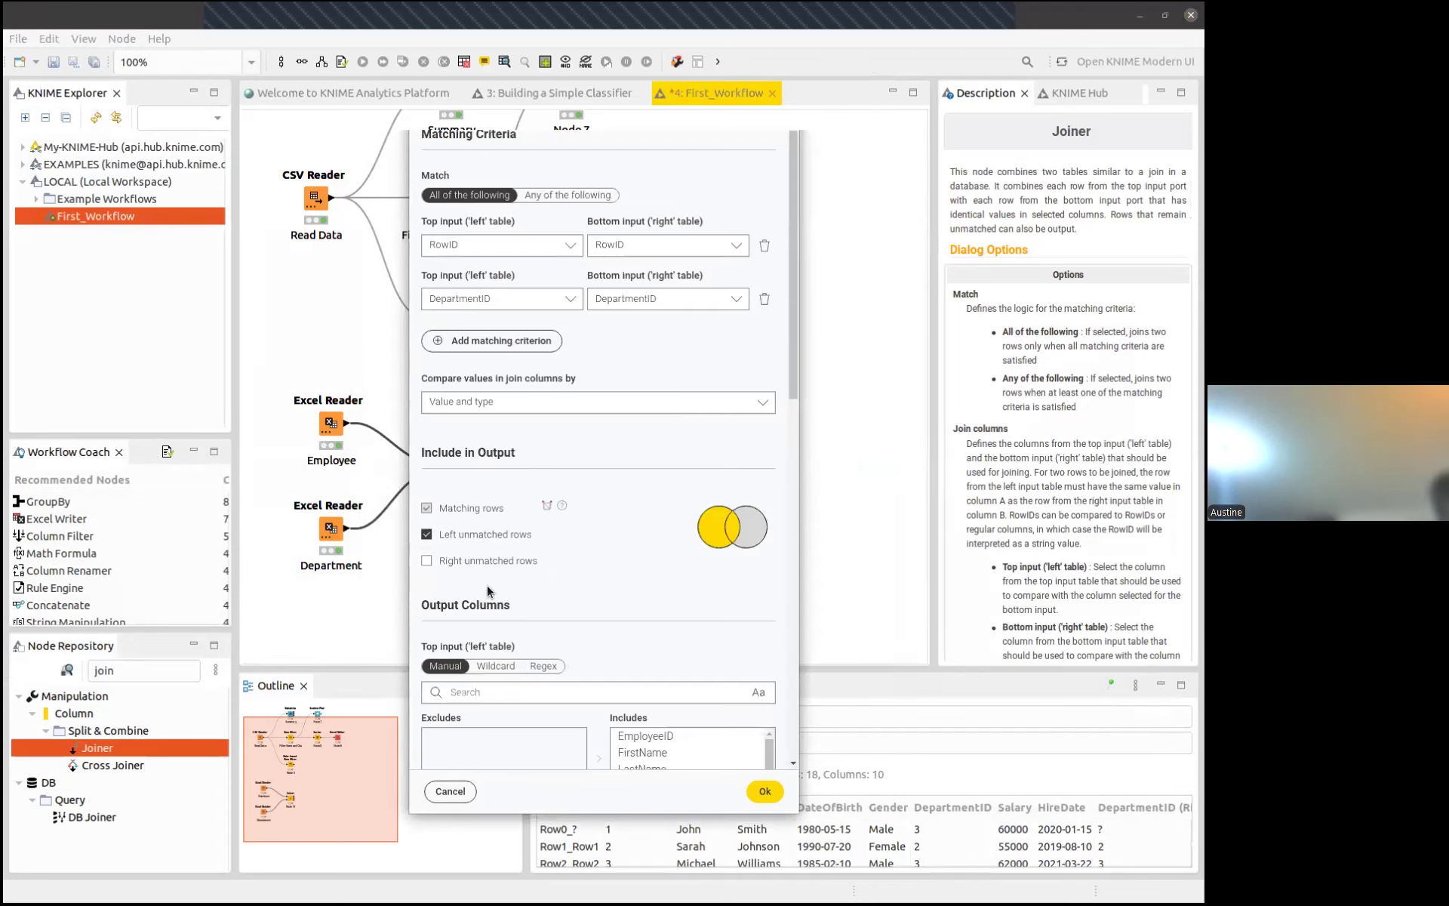
scroll(523, 612, "down", 5)
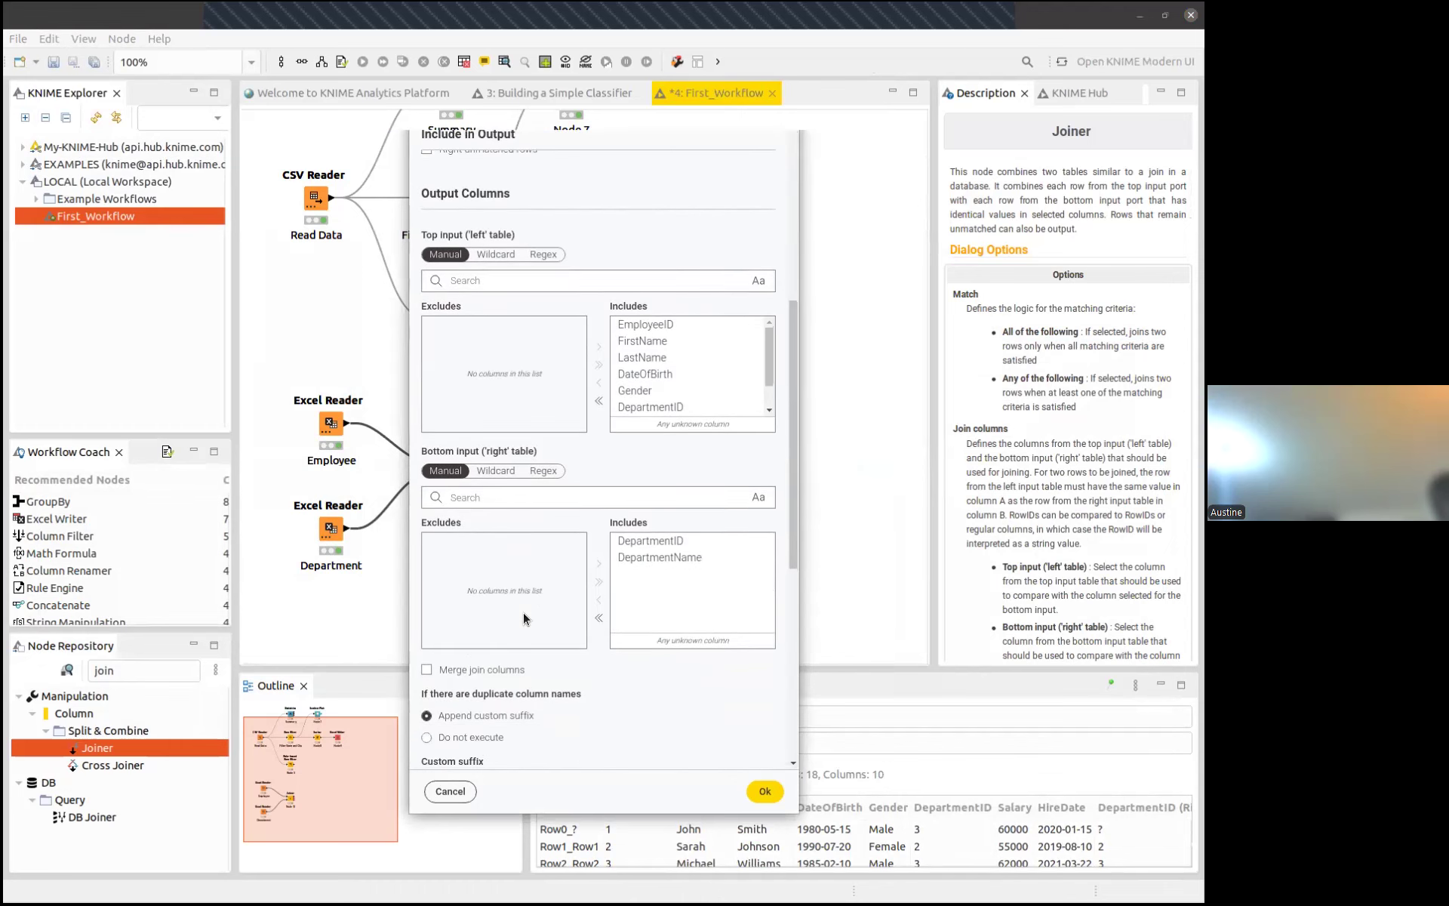
scroll(523, 613, "up", 5)
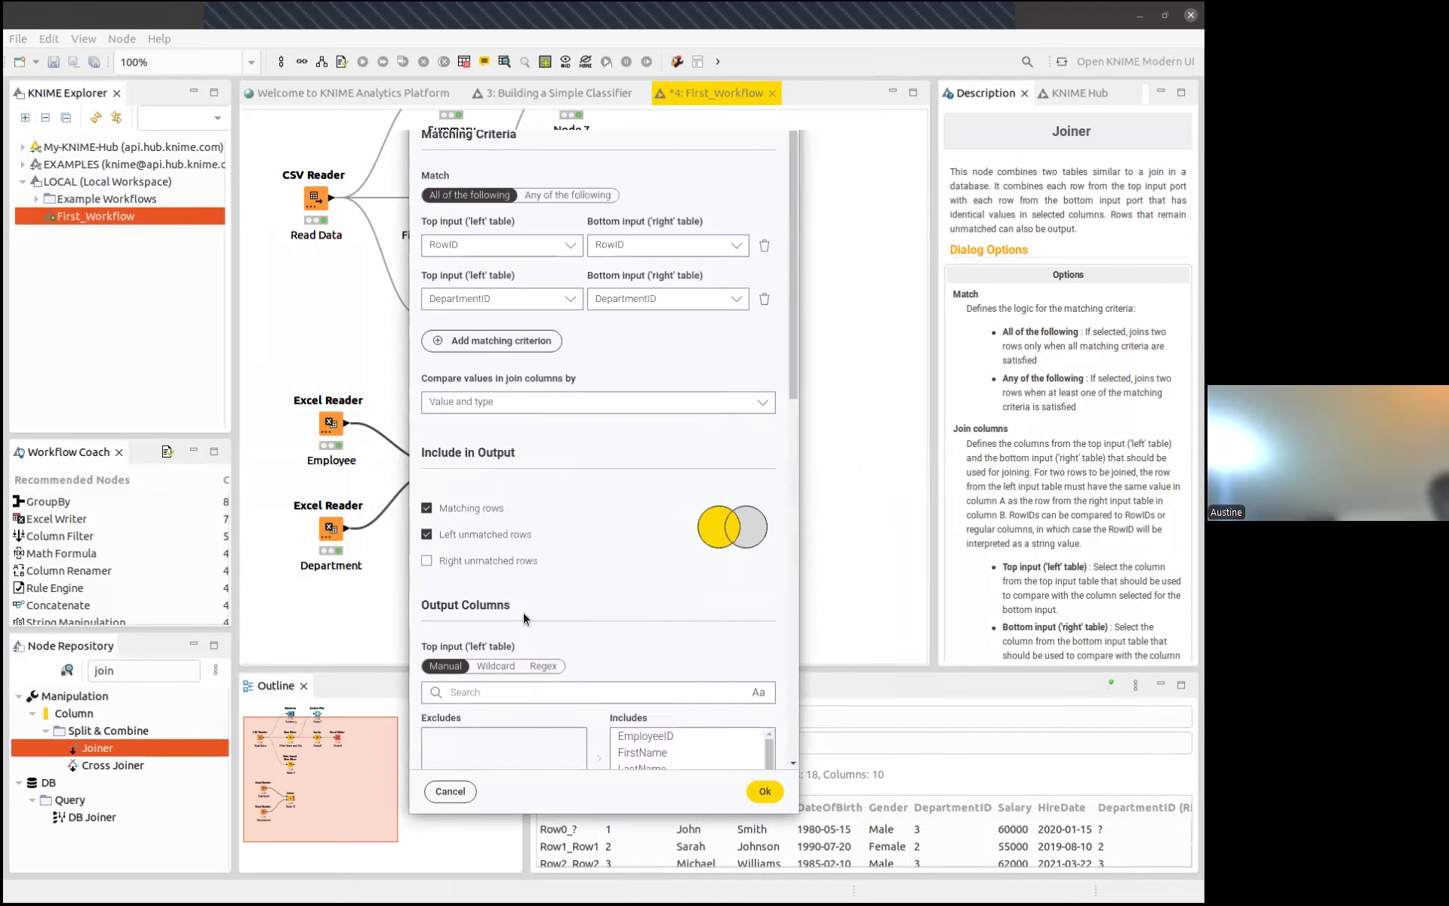
scroll(523, 613, "down", 4)
scroll(652, 444, "down", 1)
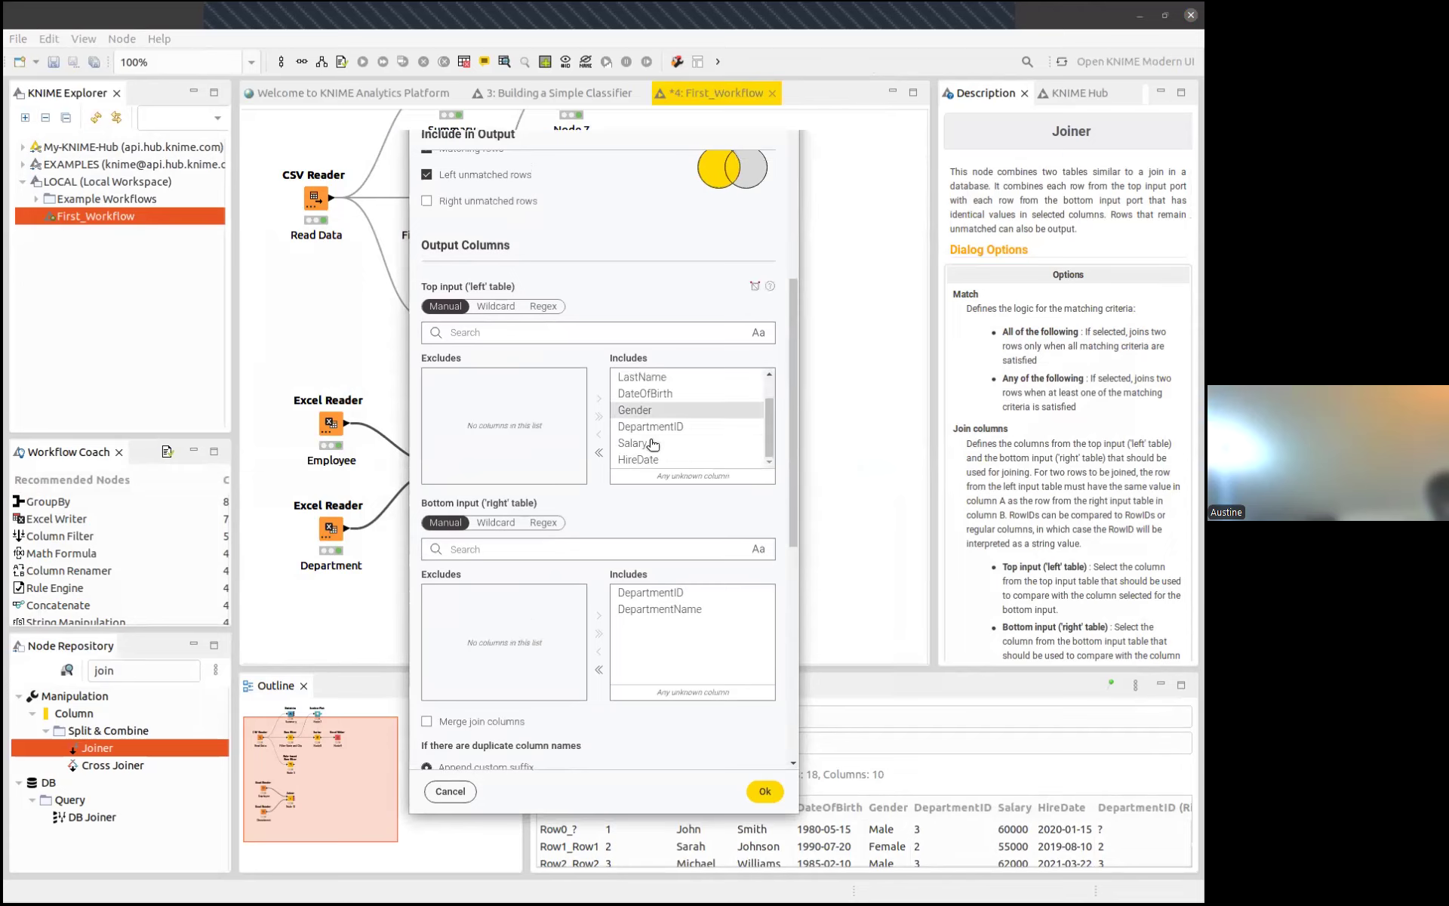
left_click(658, 424)
key("ctrl+a")
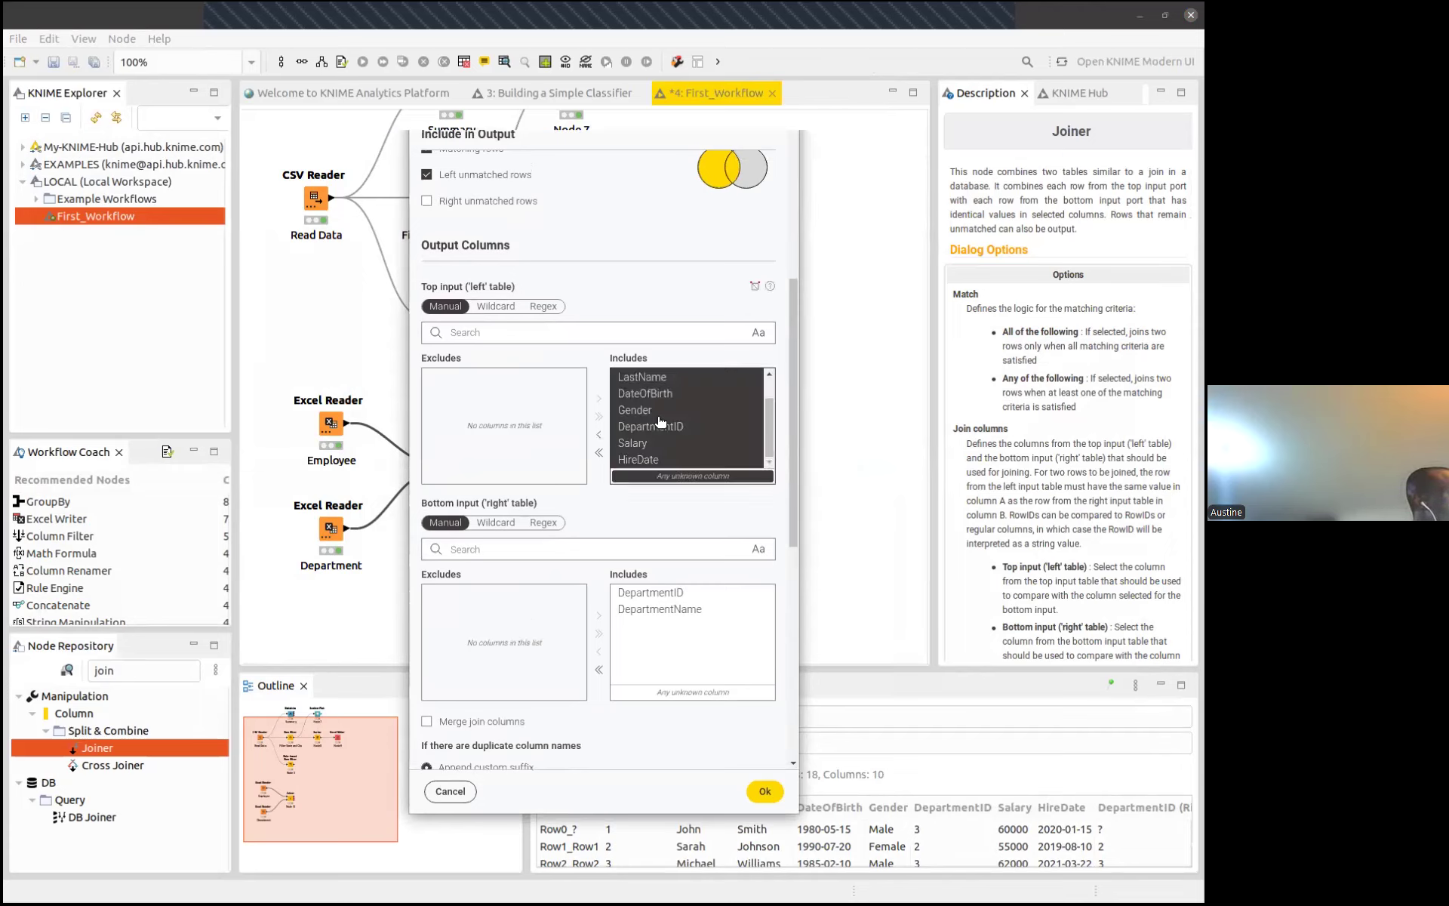
left_click(653, 611)
key("ctrl+a")
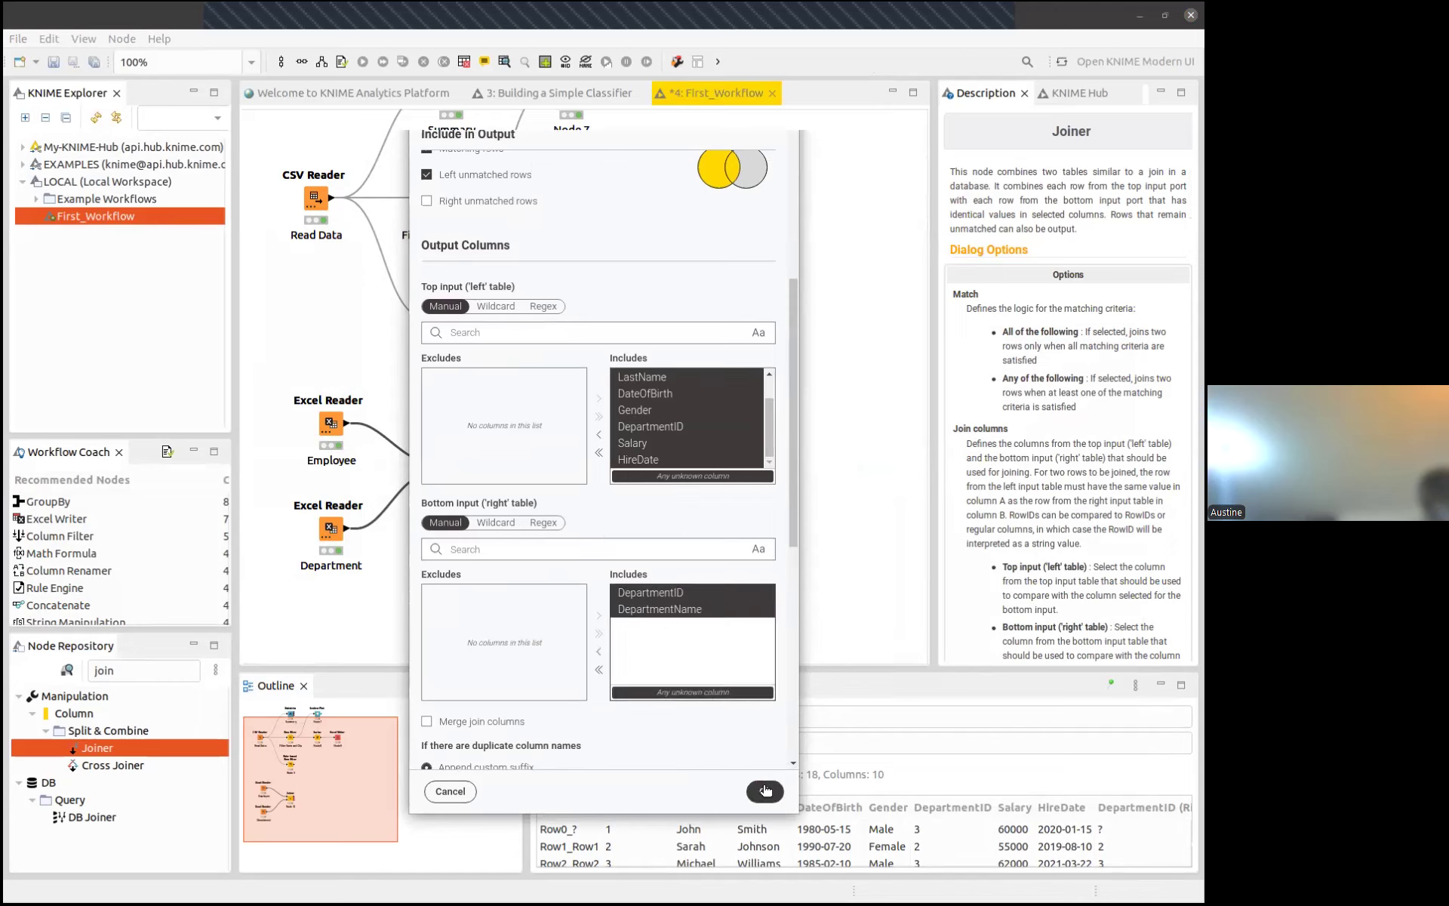
Exclude the left unmatched rows from the Joiner's output and execute the node with matching rows only
scroll(668, 309, "up", 4)
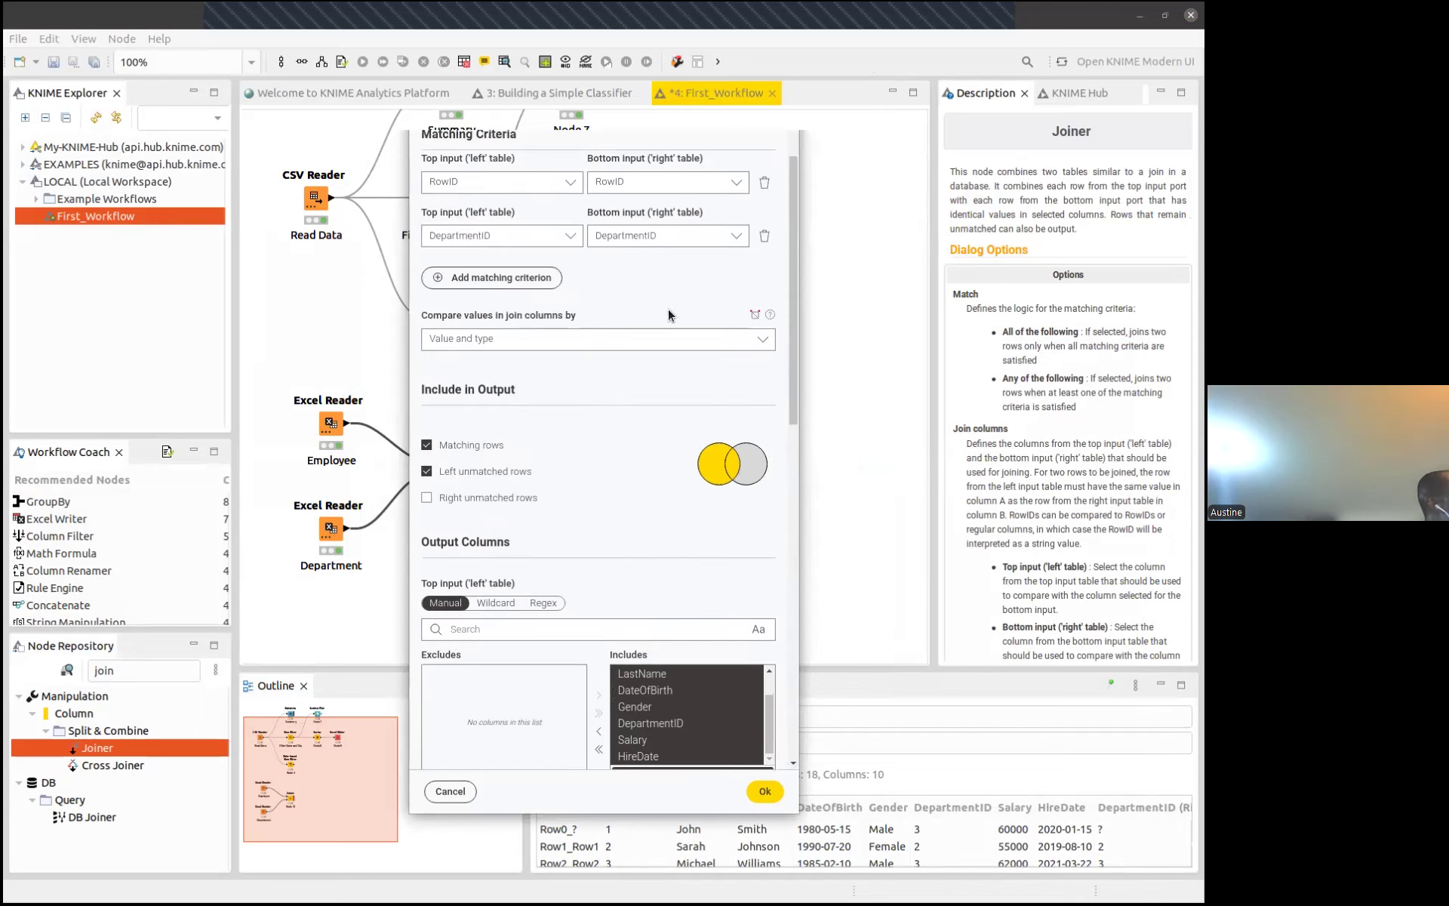
left_click(427, 473)
left_click(763, 791)
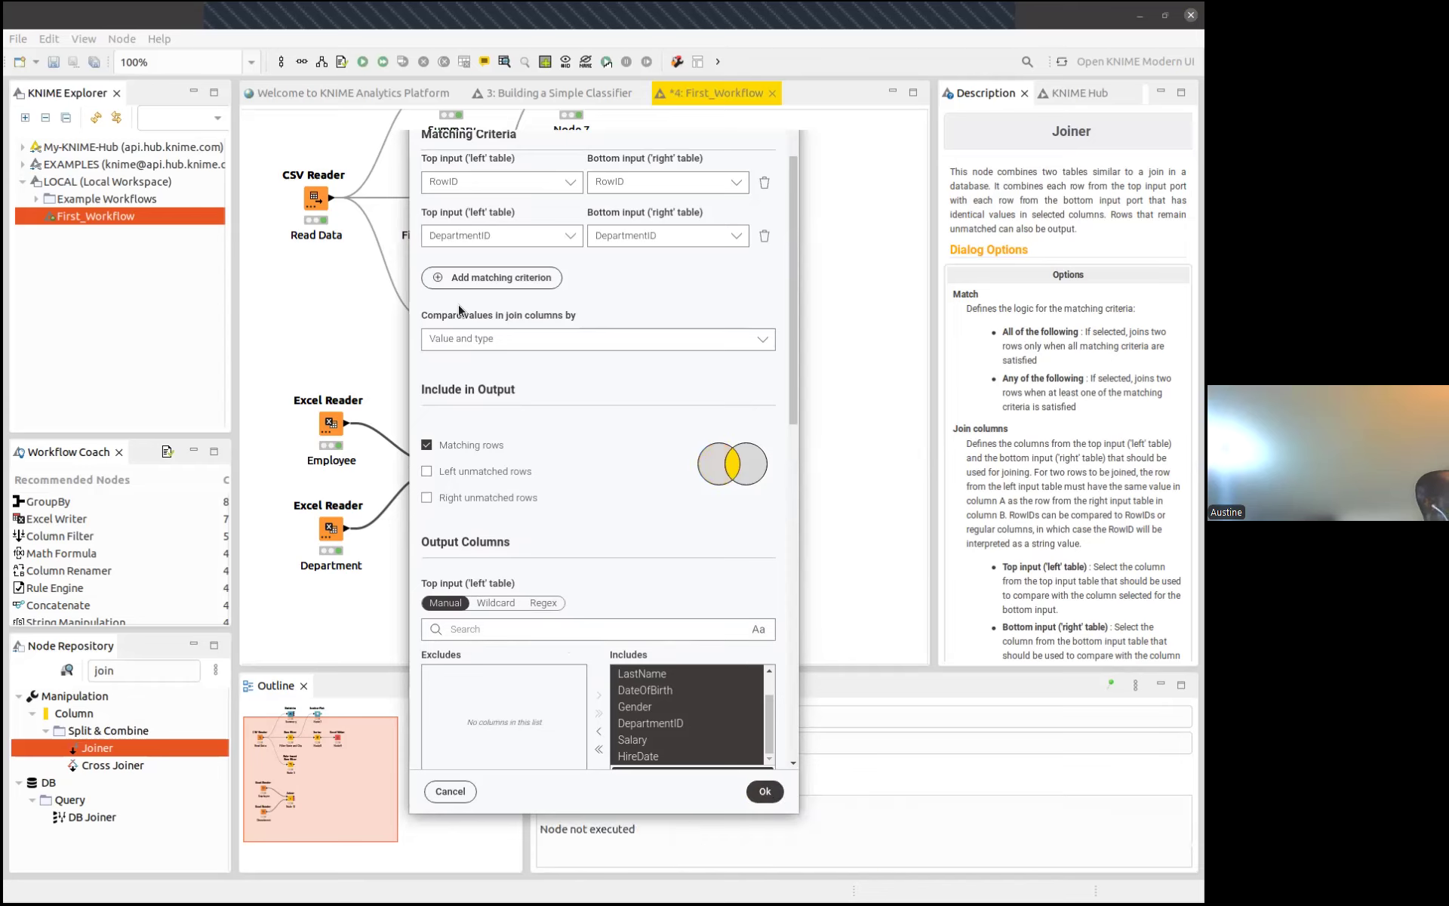
left_click(362, 61)
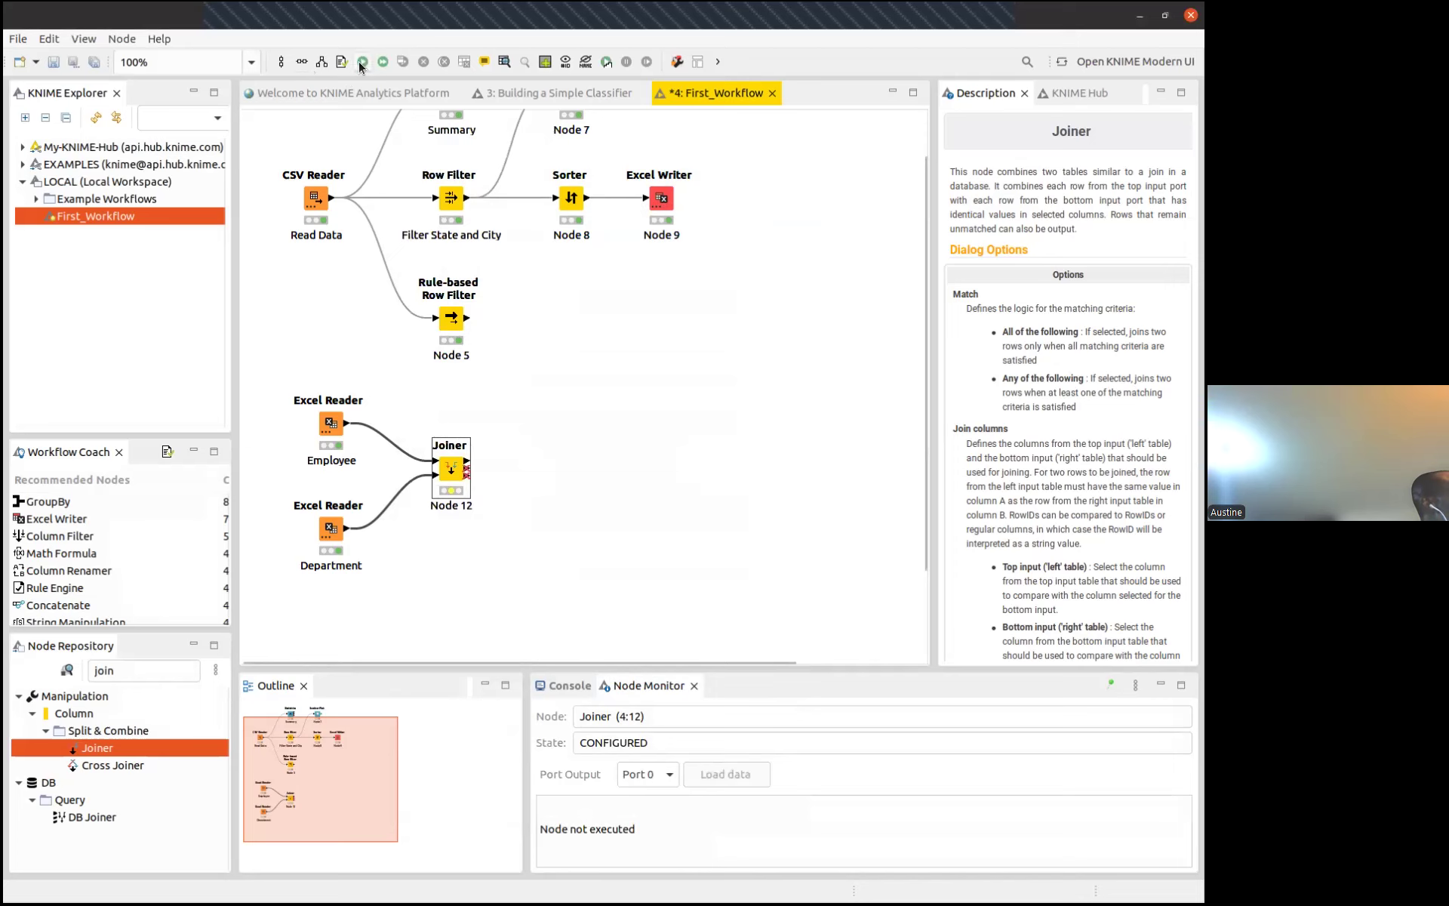
Briefly view the join result produced with matching rows only and close it
right_click(450, 468)
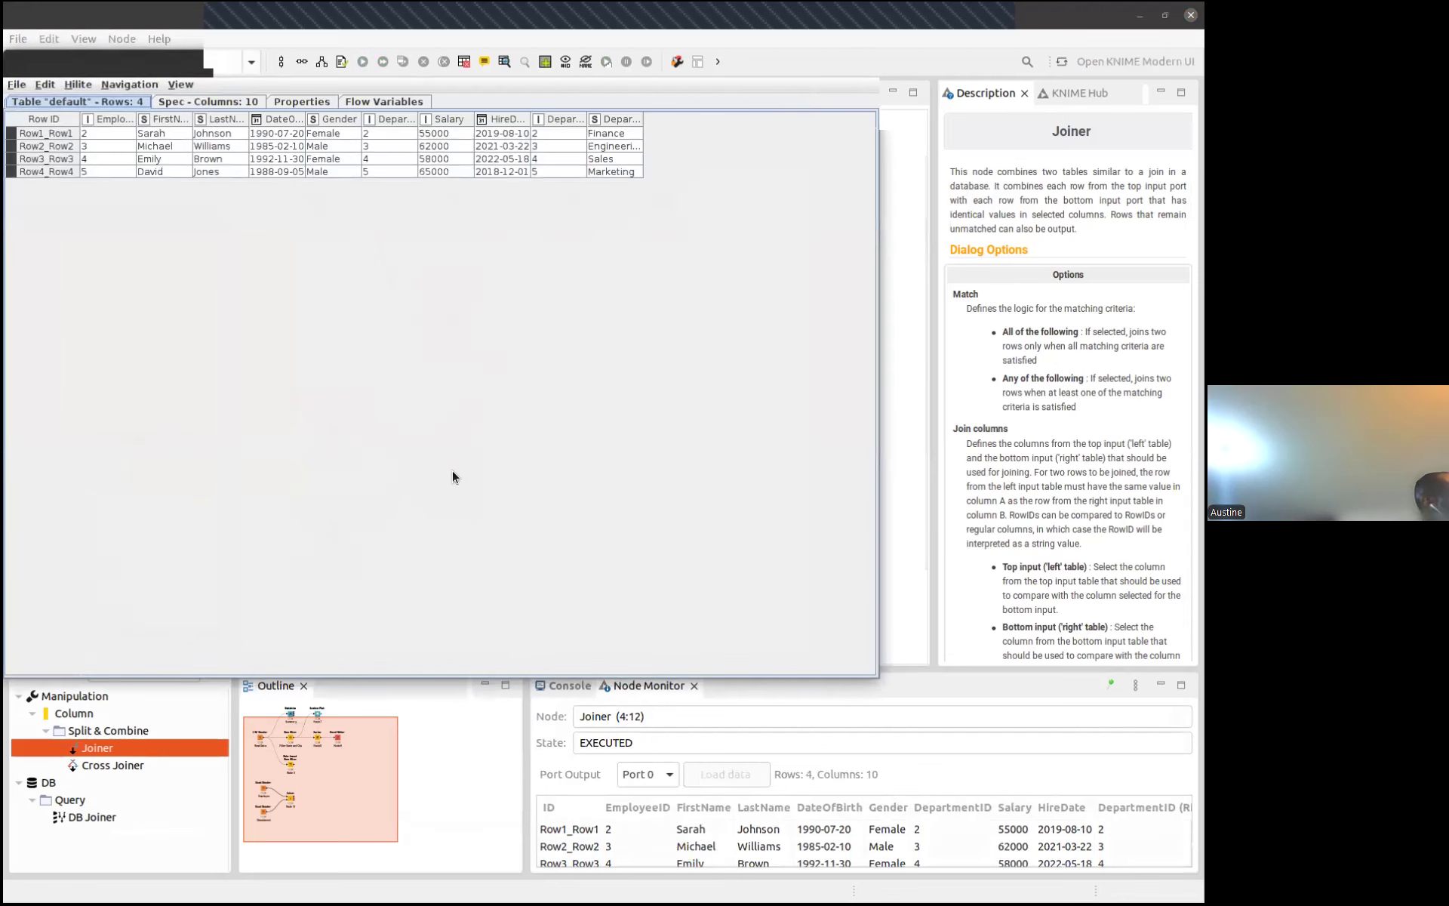
key("Escape")
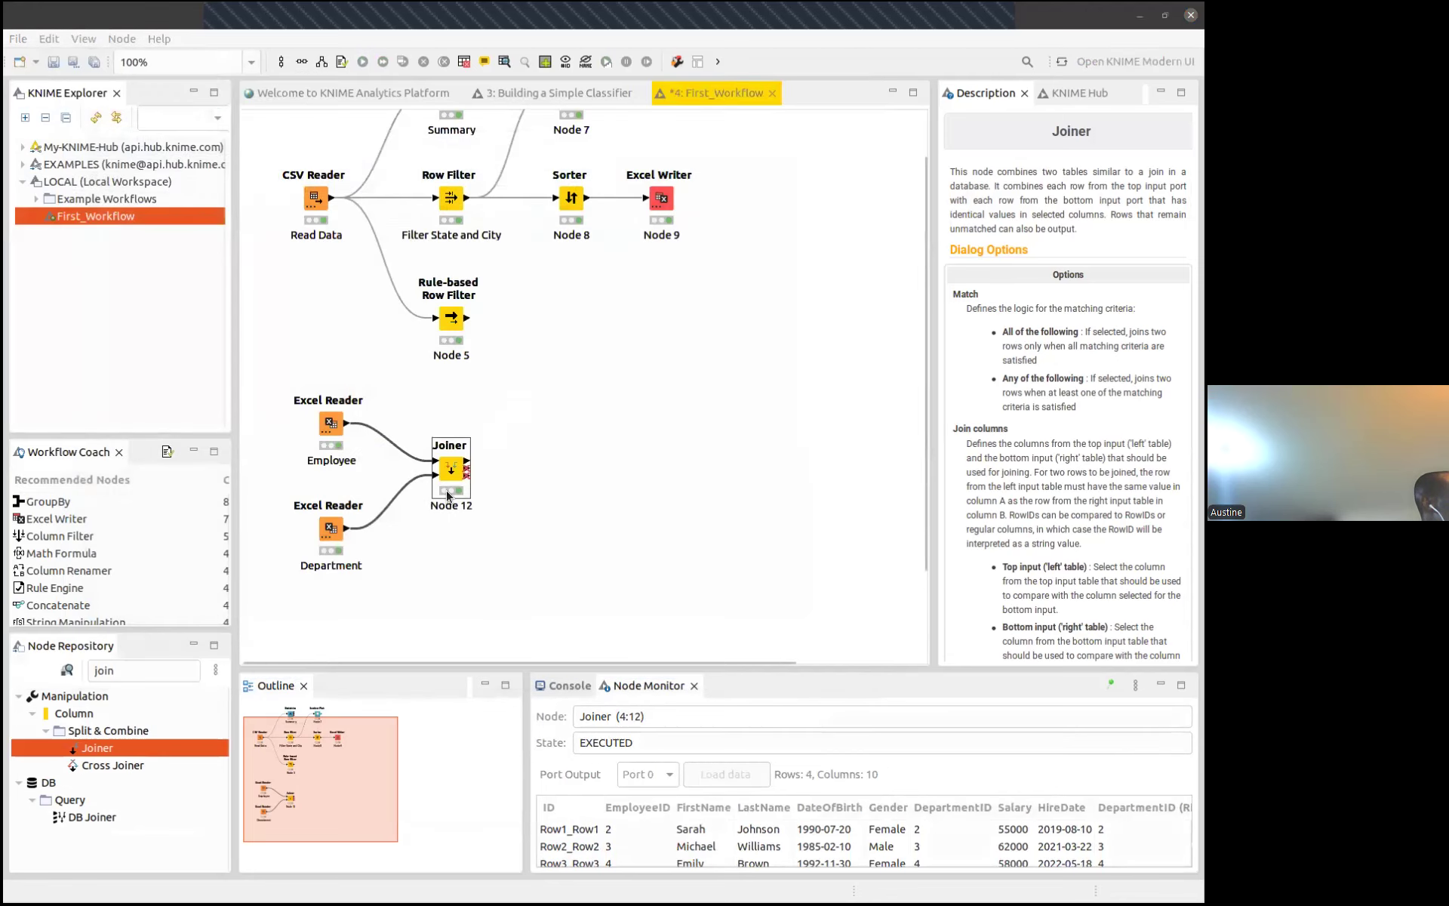
right_click(450, 473)
key("Escape")
Recheck the Joiner's output columns, included rows and matching criteria, and close the configuration without changing anything
double_click(449, 472)
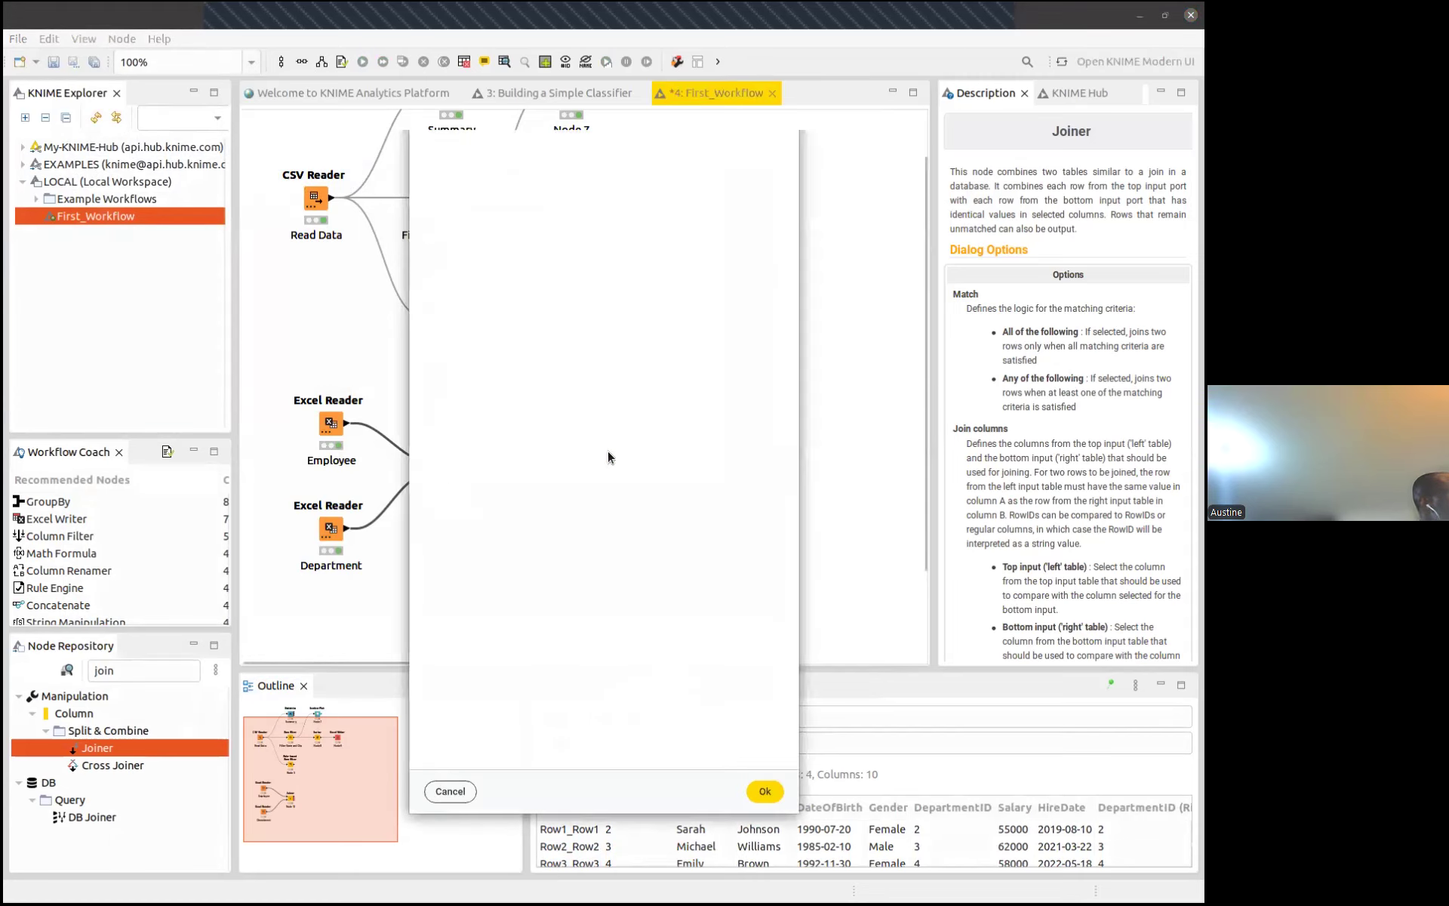
scroll(632, 515, "down", 6)
scroll(628, 516, "up", 2)
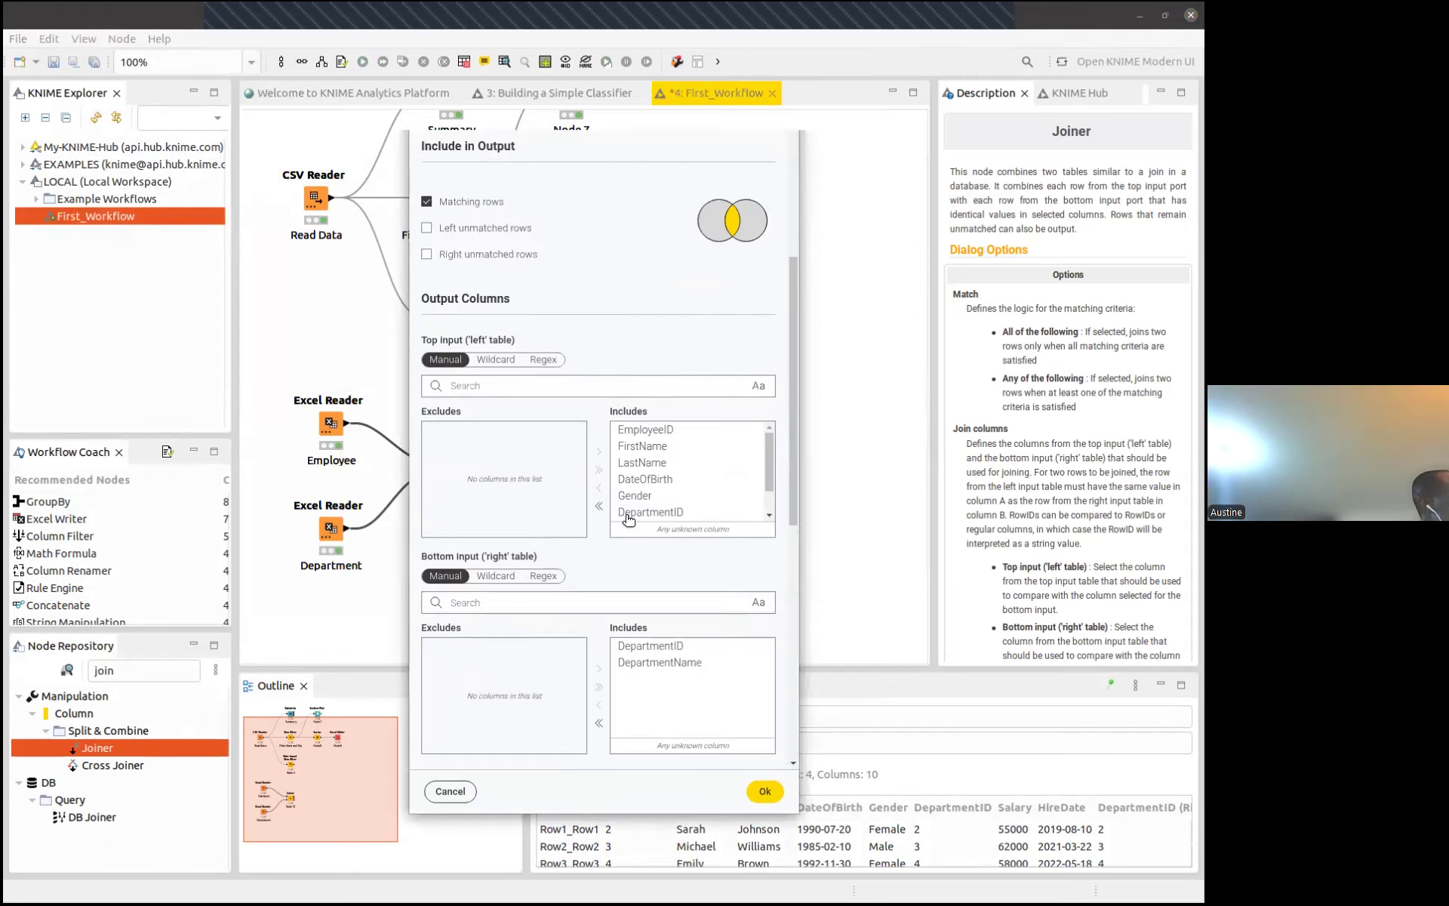
scroll(601, 350, "up", 1)
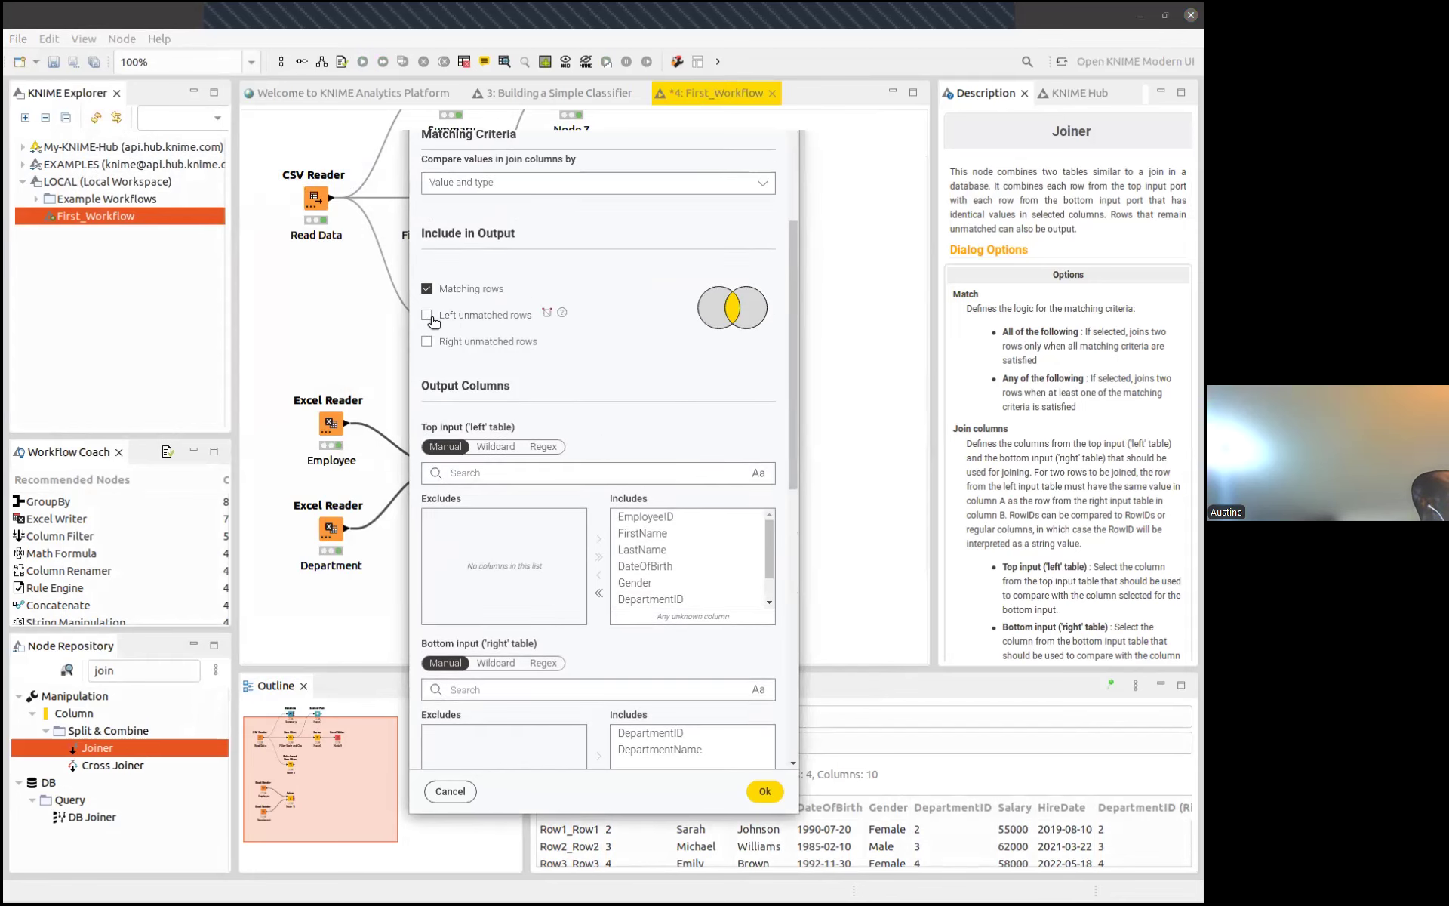
scroll(510, 319, "up", 2)
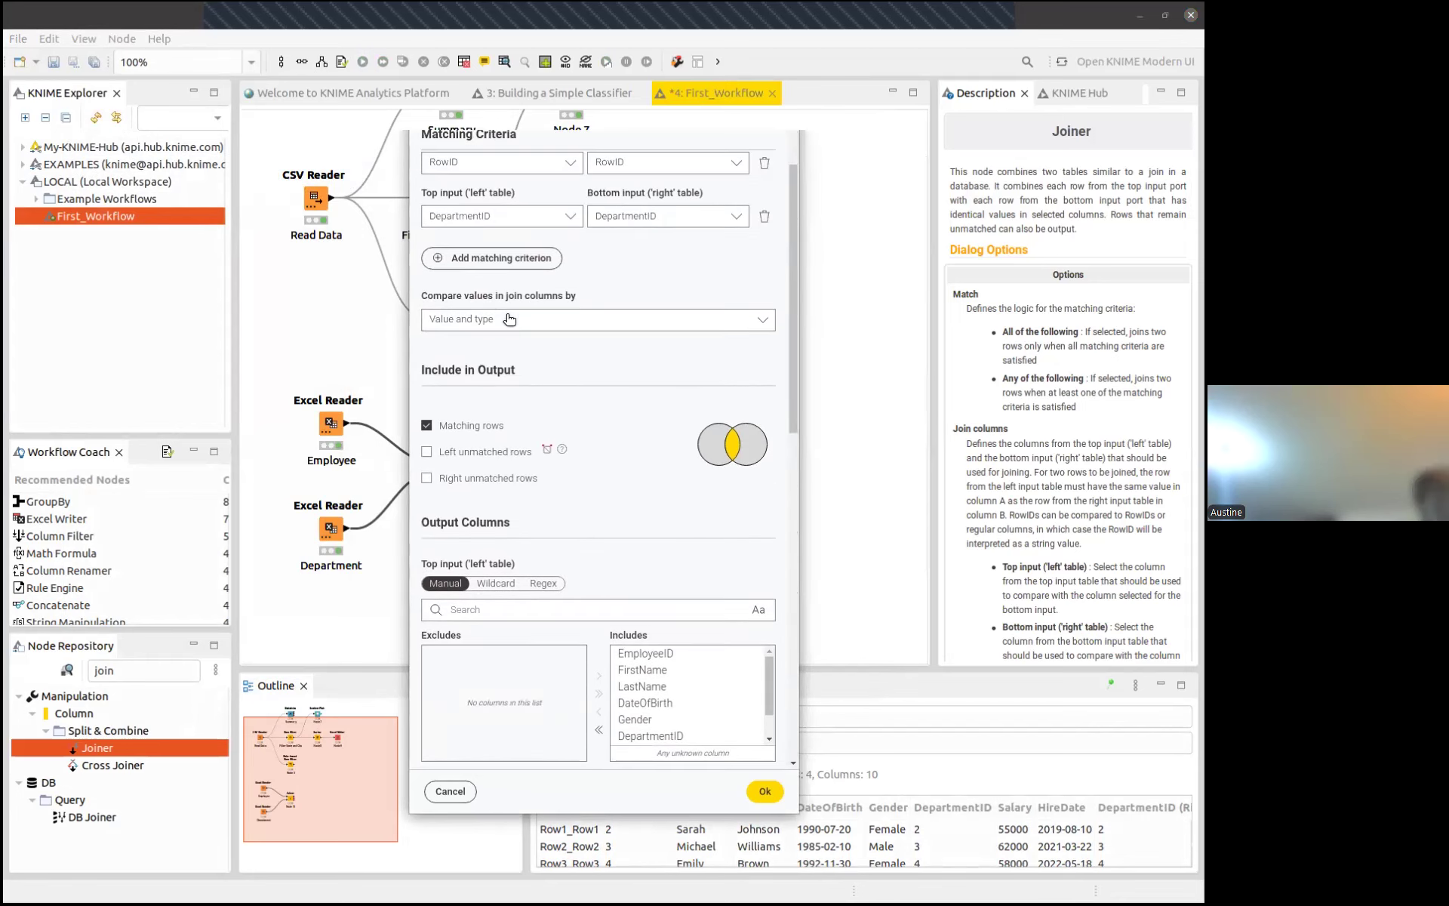
scroll(509, 319, "up", 1)
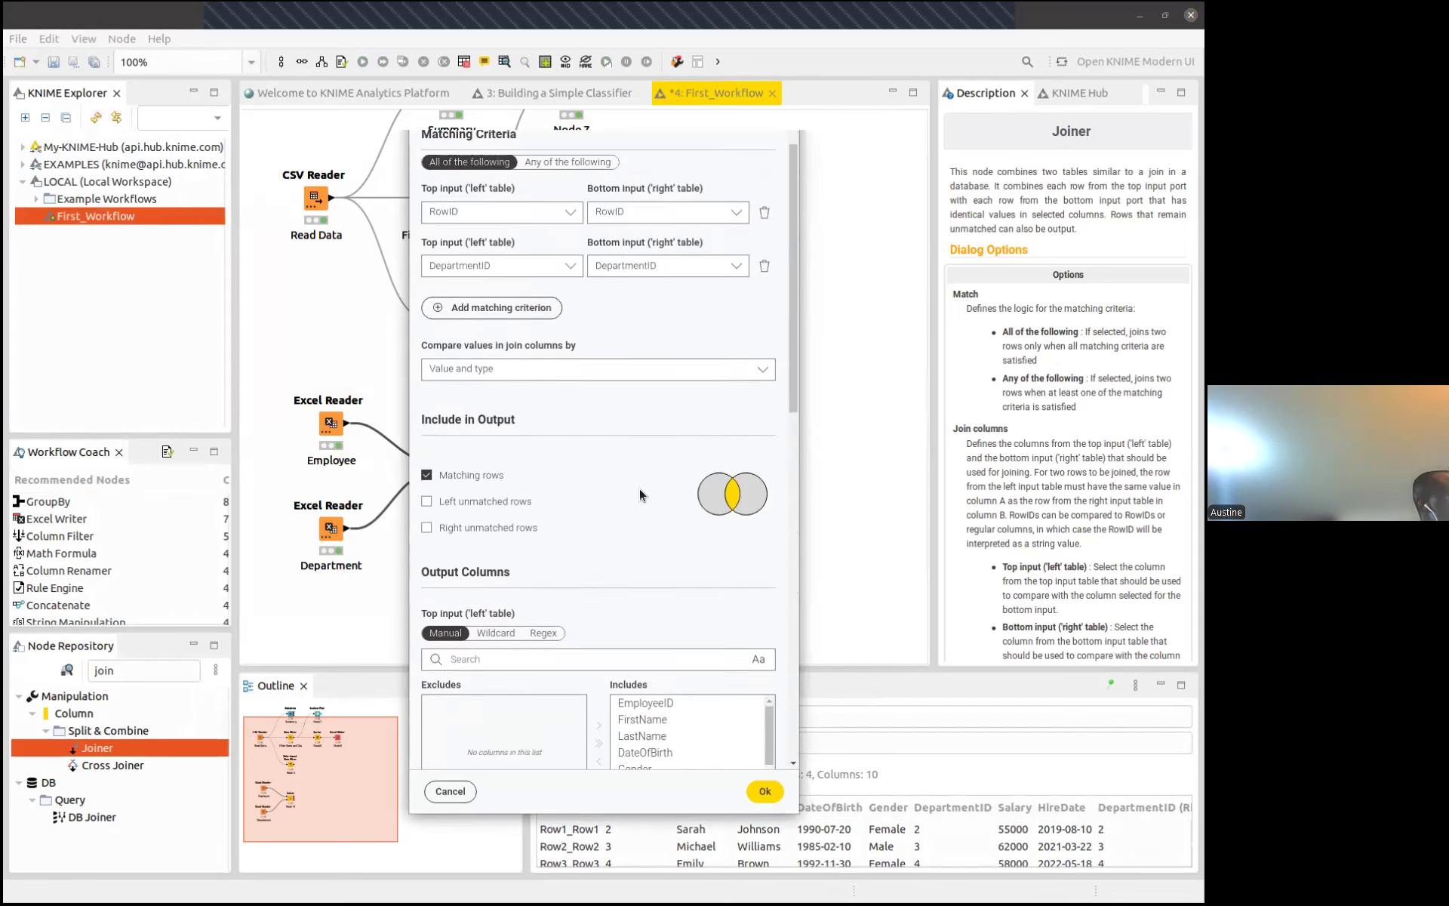
left_click(764, 791)
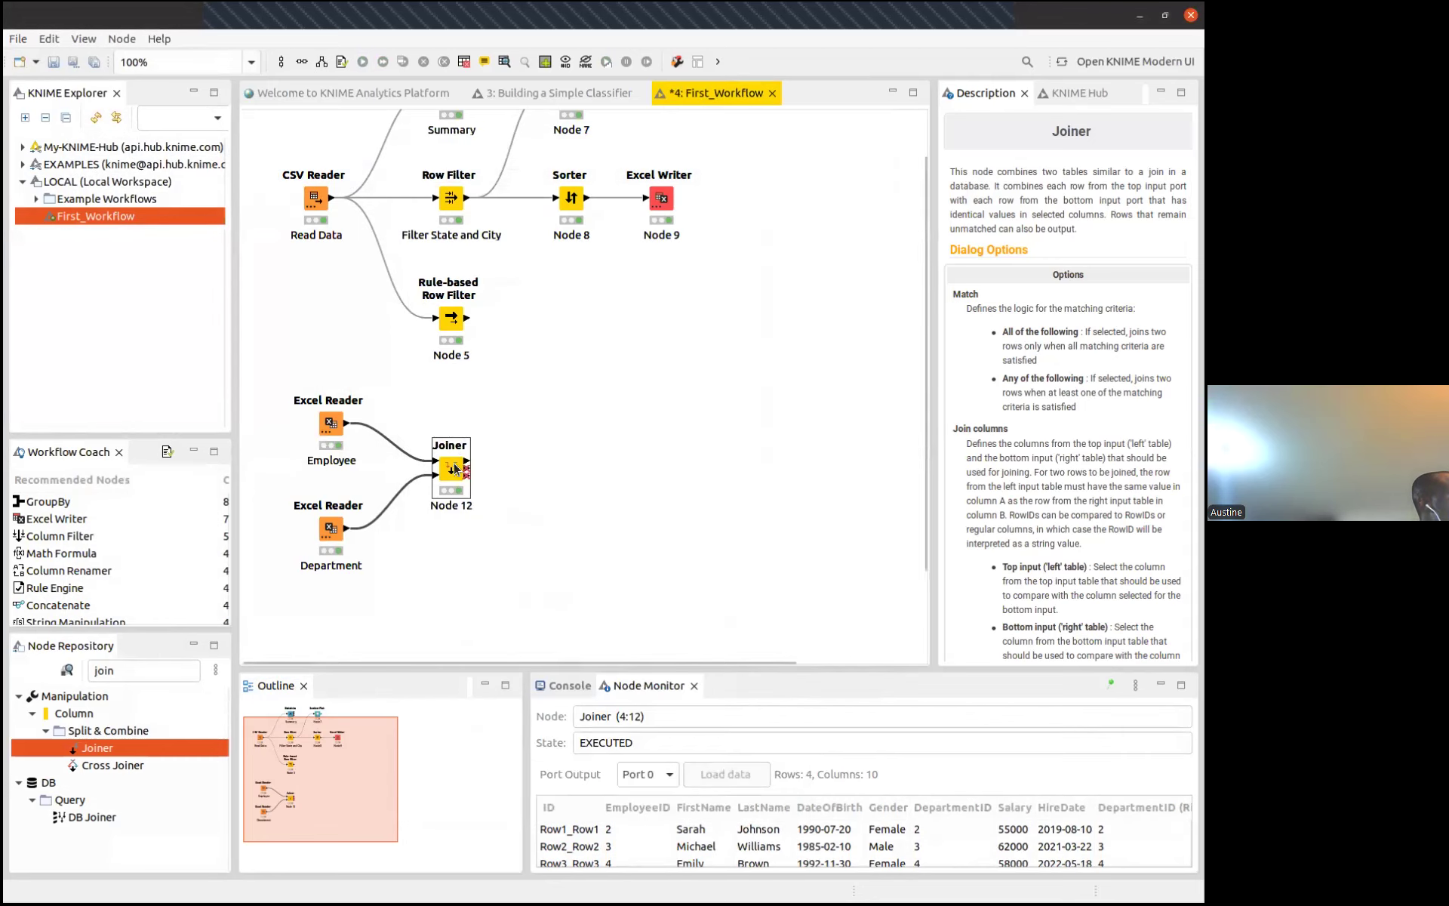
Reopen the join result, widen its DepartmentID column to examine the matched departments, and close it
right_click(456, 468)
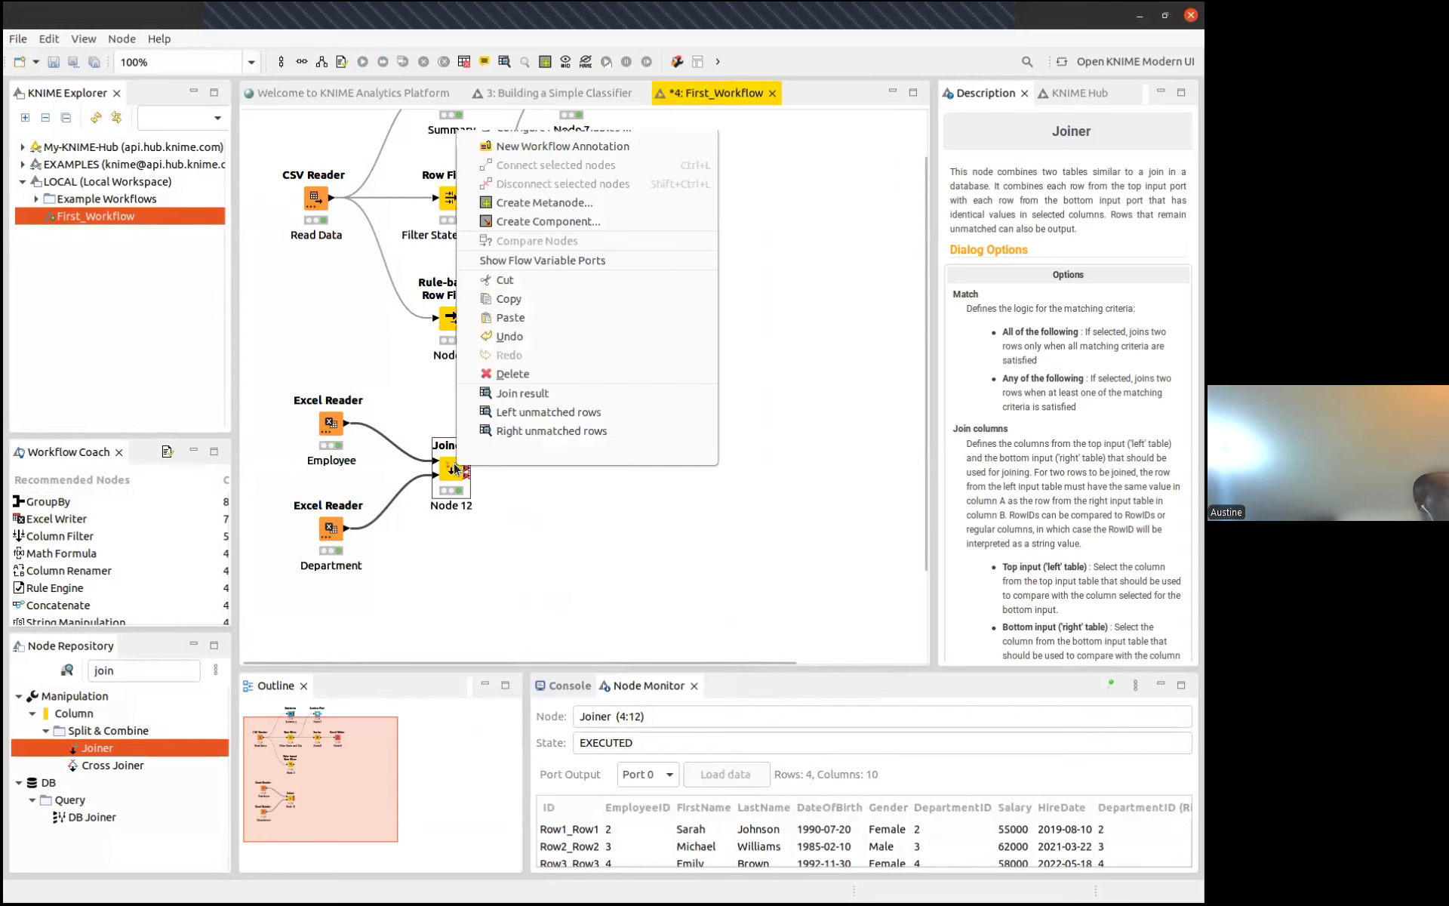
left_click(500, 396)
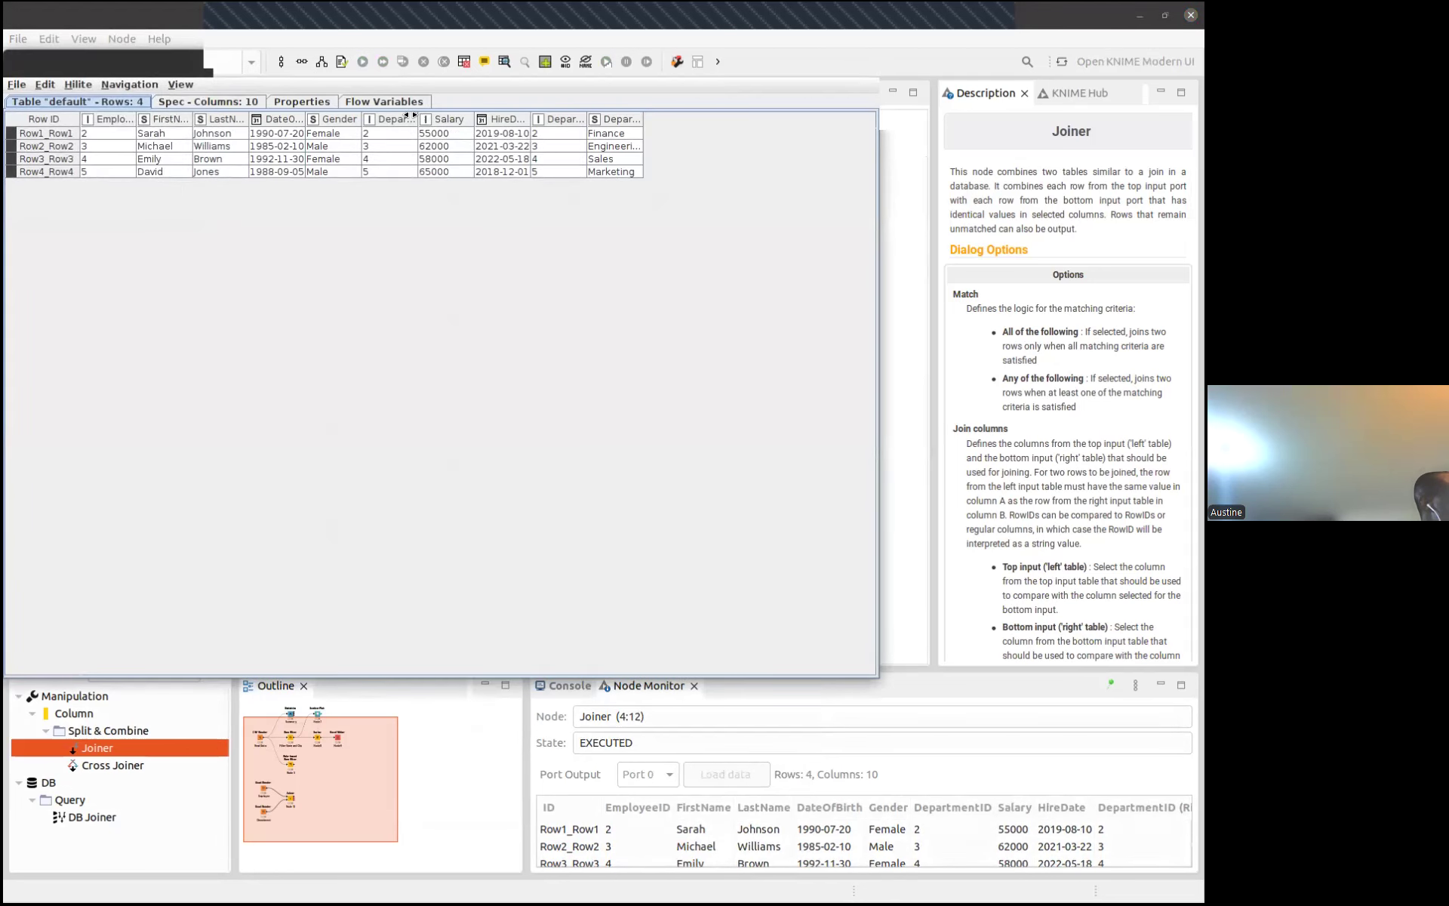
left_click_drag(414, 115, 451, 117)
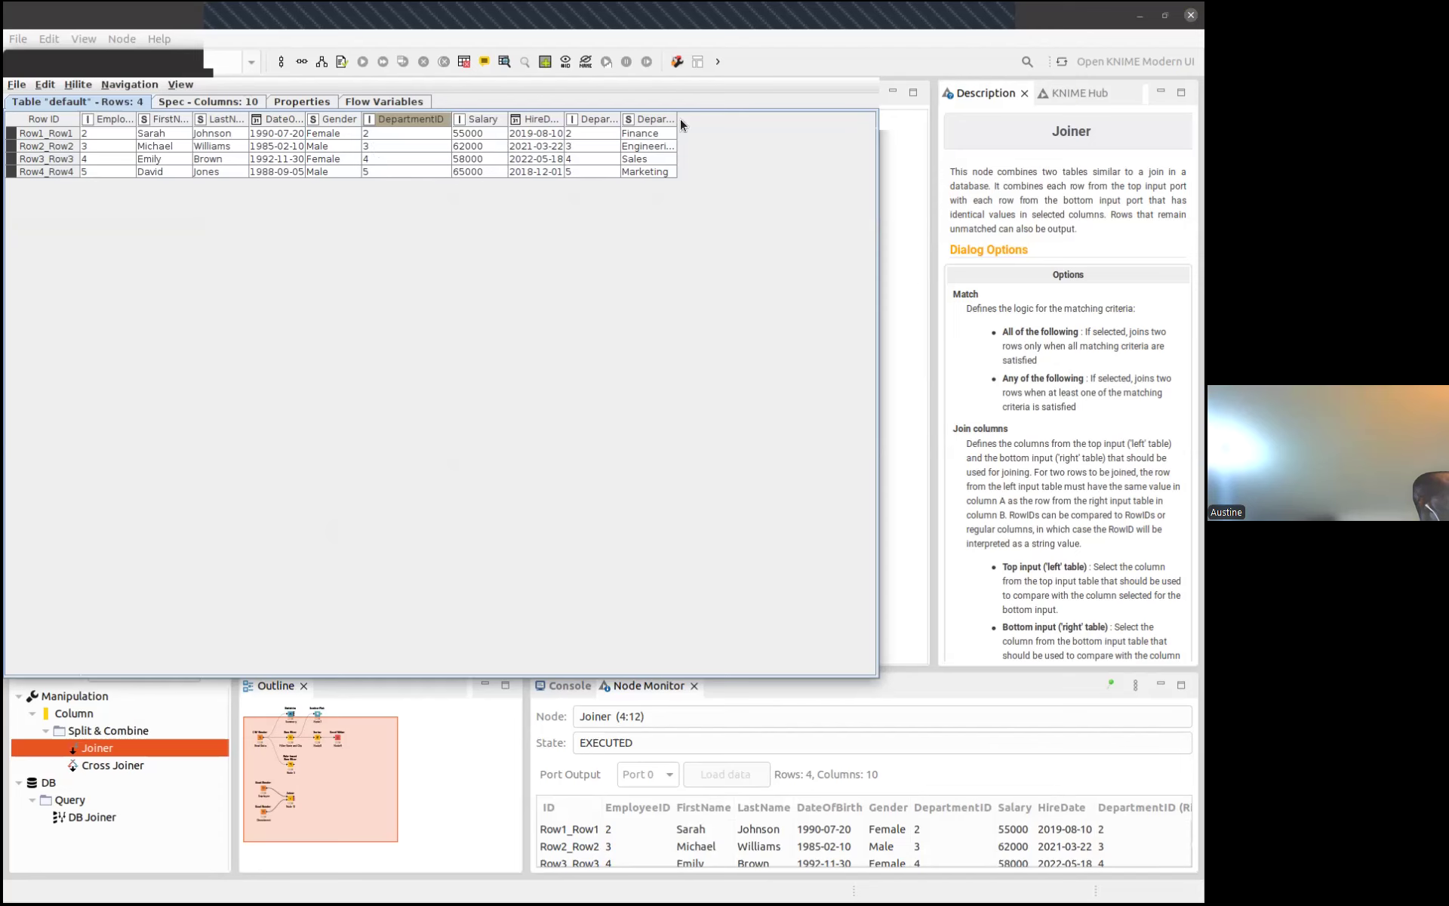
left_click(871, 65)
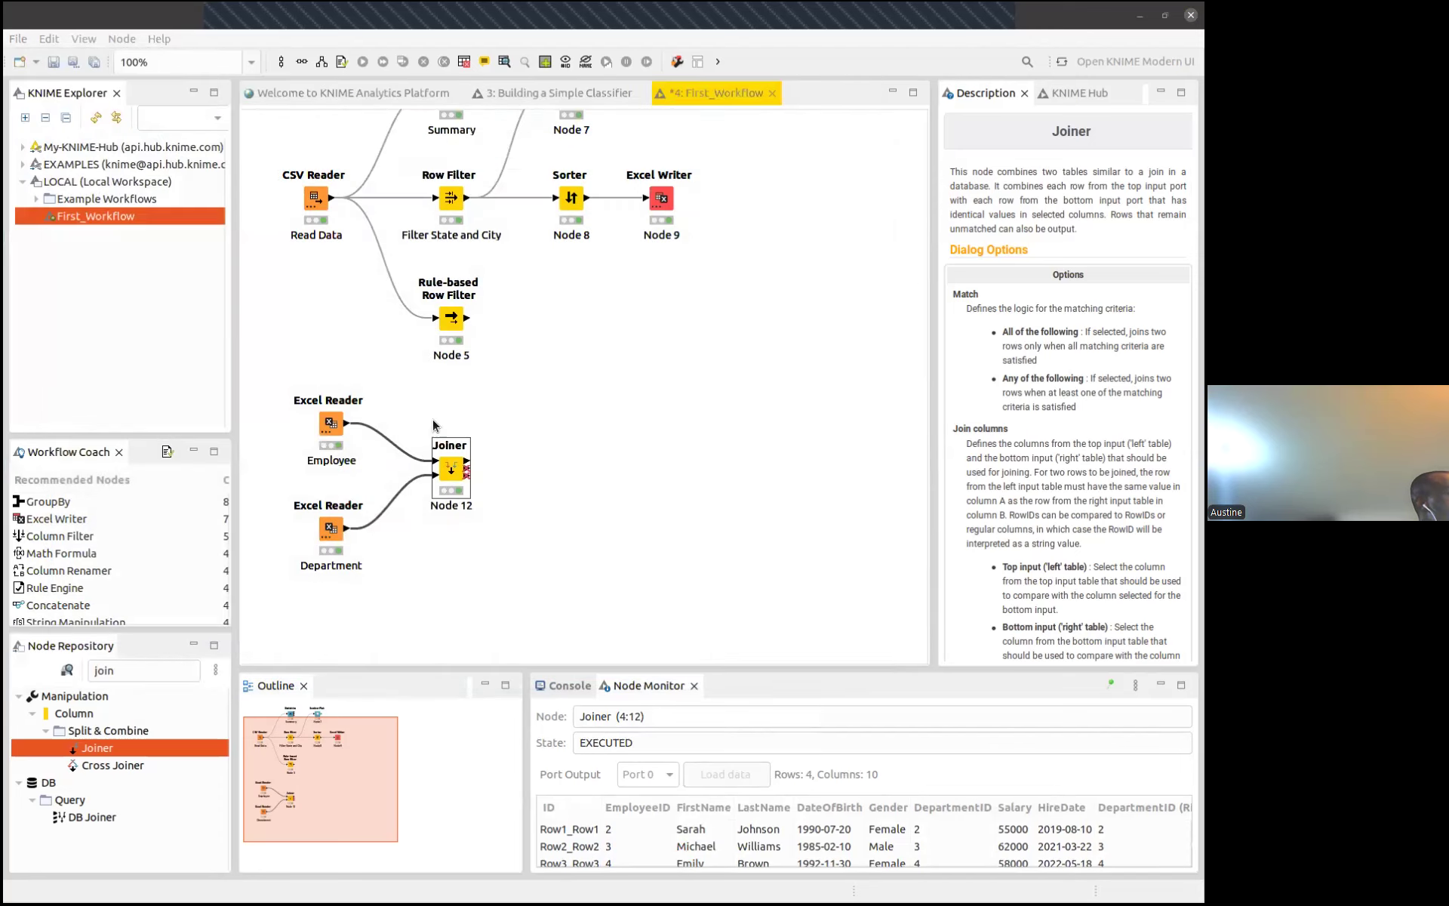
Include the left unmatched rows in the Joiner's output again and execute the node as a left join
right_click(451, 473)
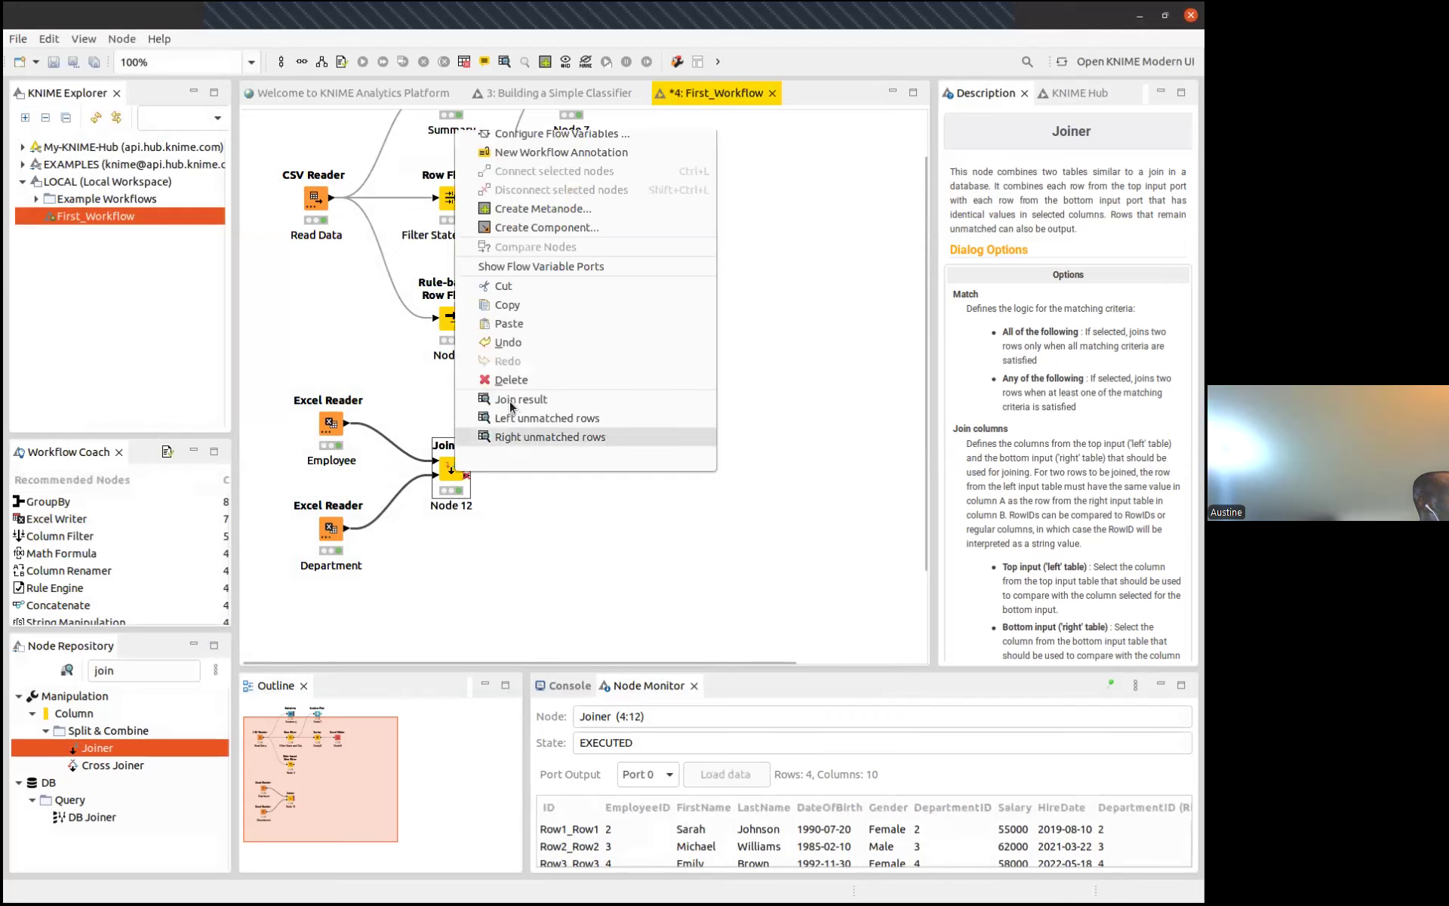
double_click(444, 470)
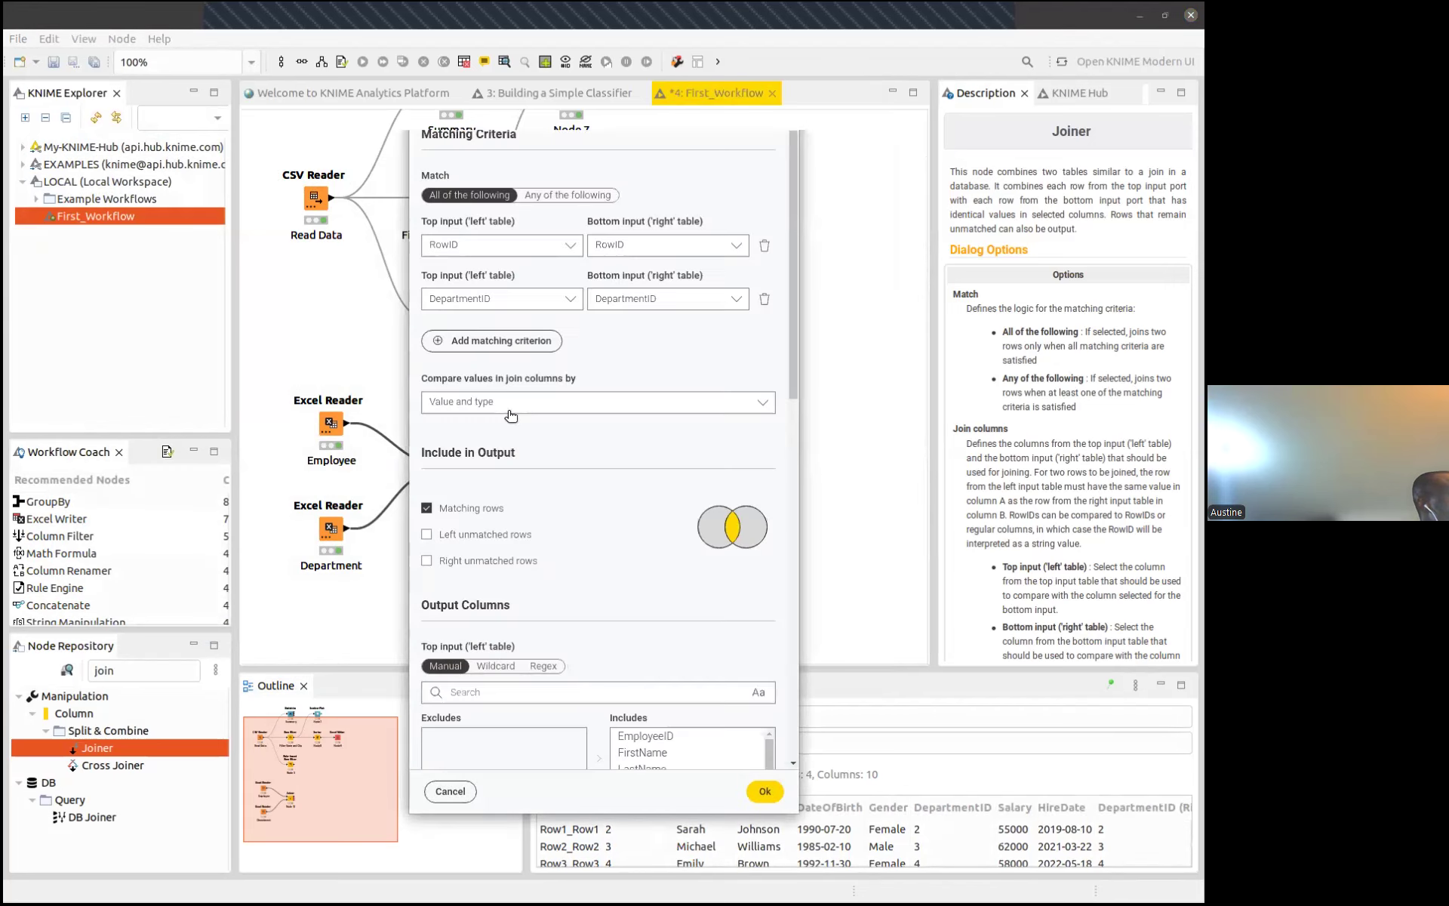
left_click(426, 534)
left_click(764, 791)
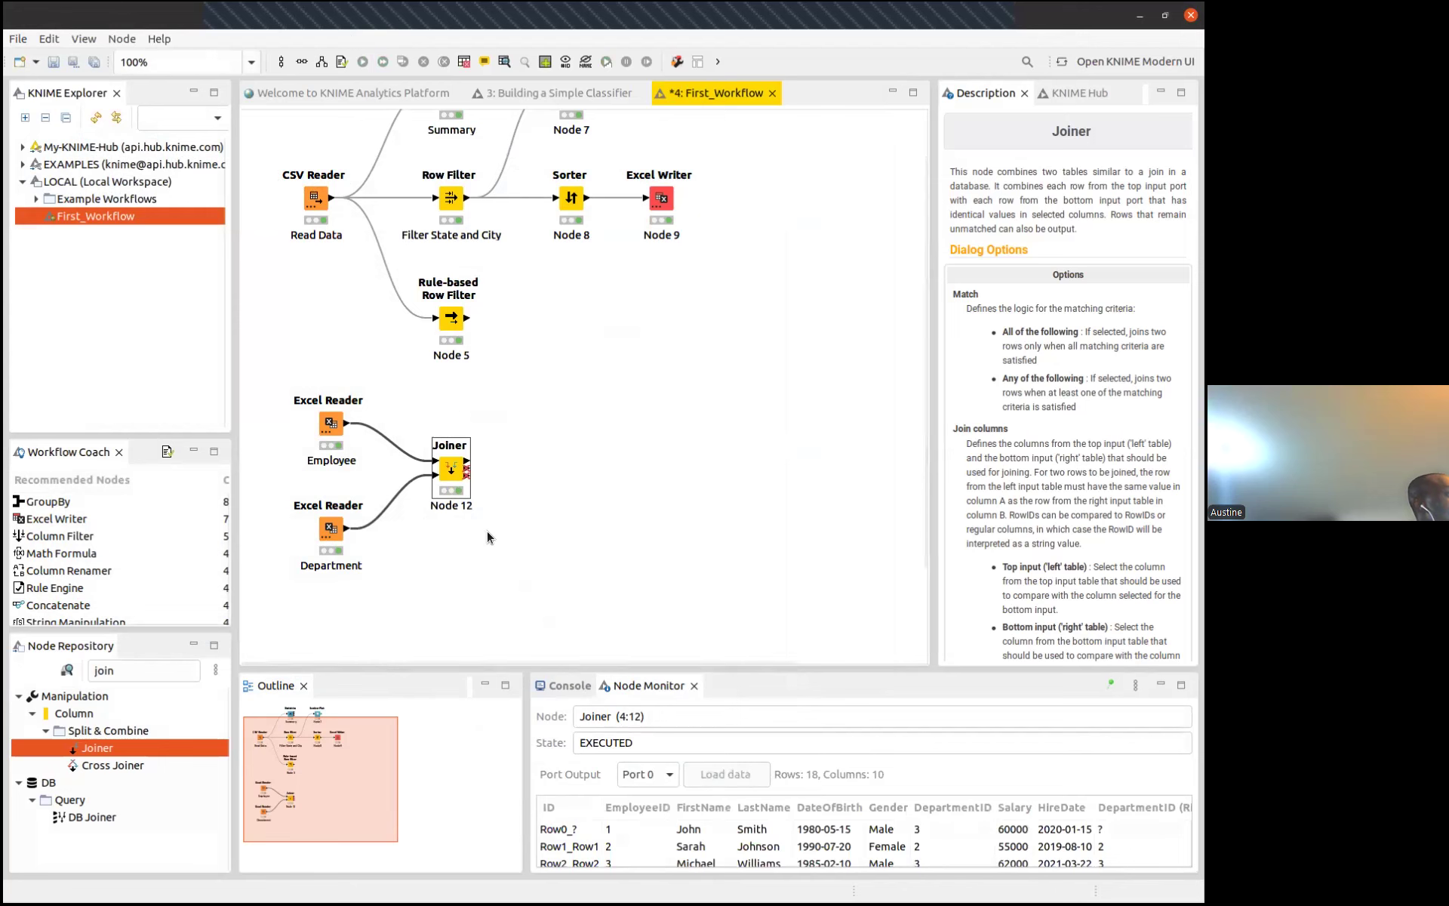
Open the left join result, widen the DepartmentID, DepartmentID (Right) and DepartmentName columns to examine the unmatched rows, and close it
right_click(453, 473)
left_click(509, 405)
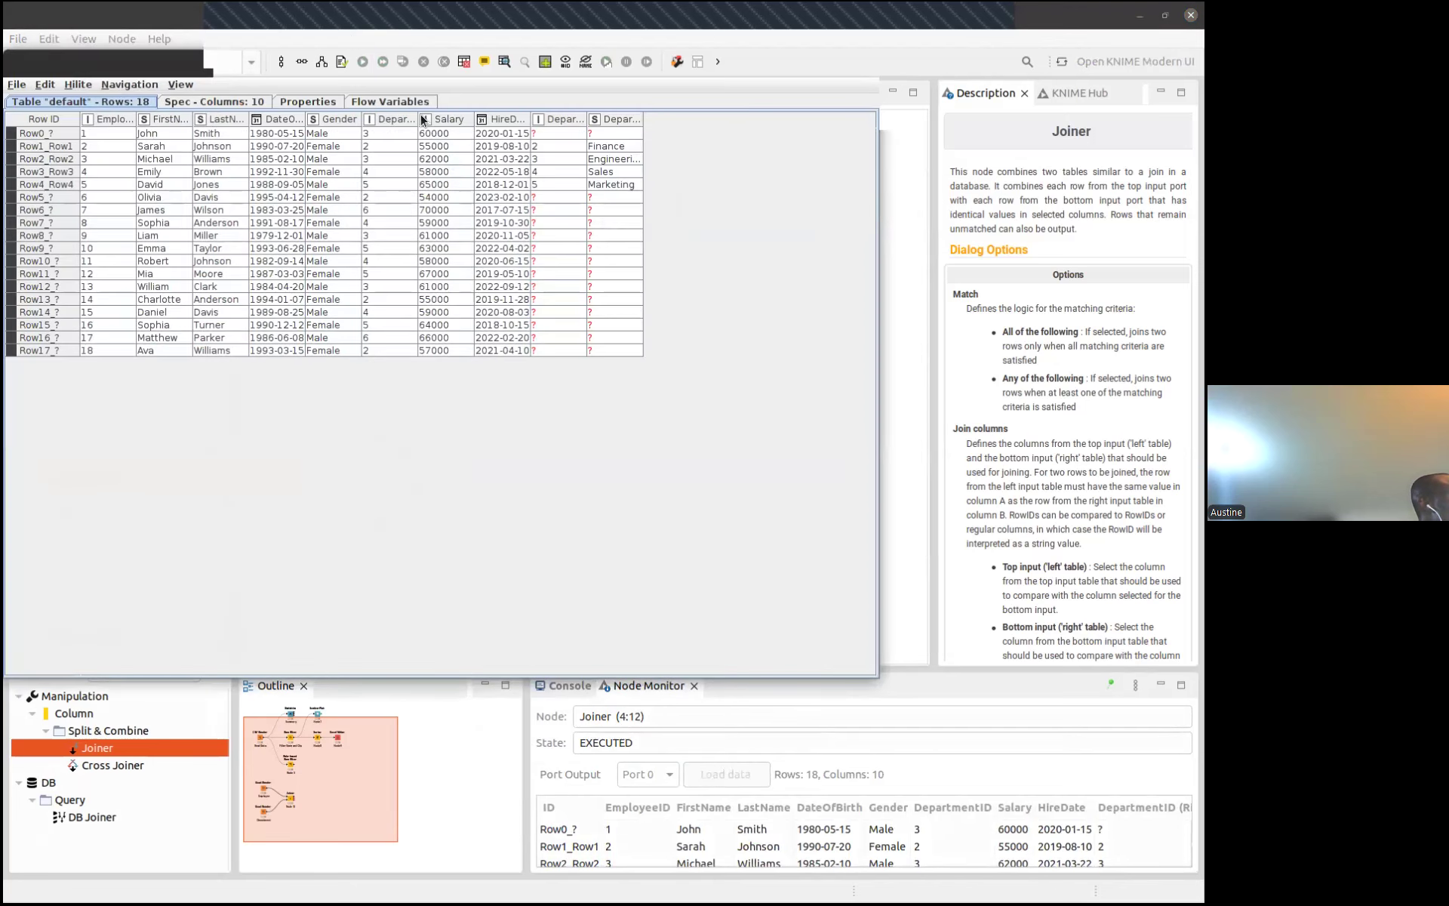
left_click_drag(414, 119, 475, 118)
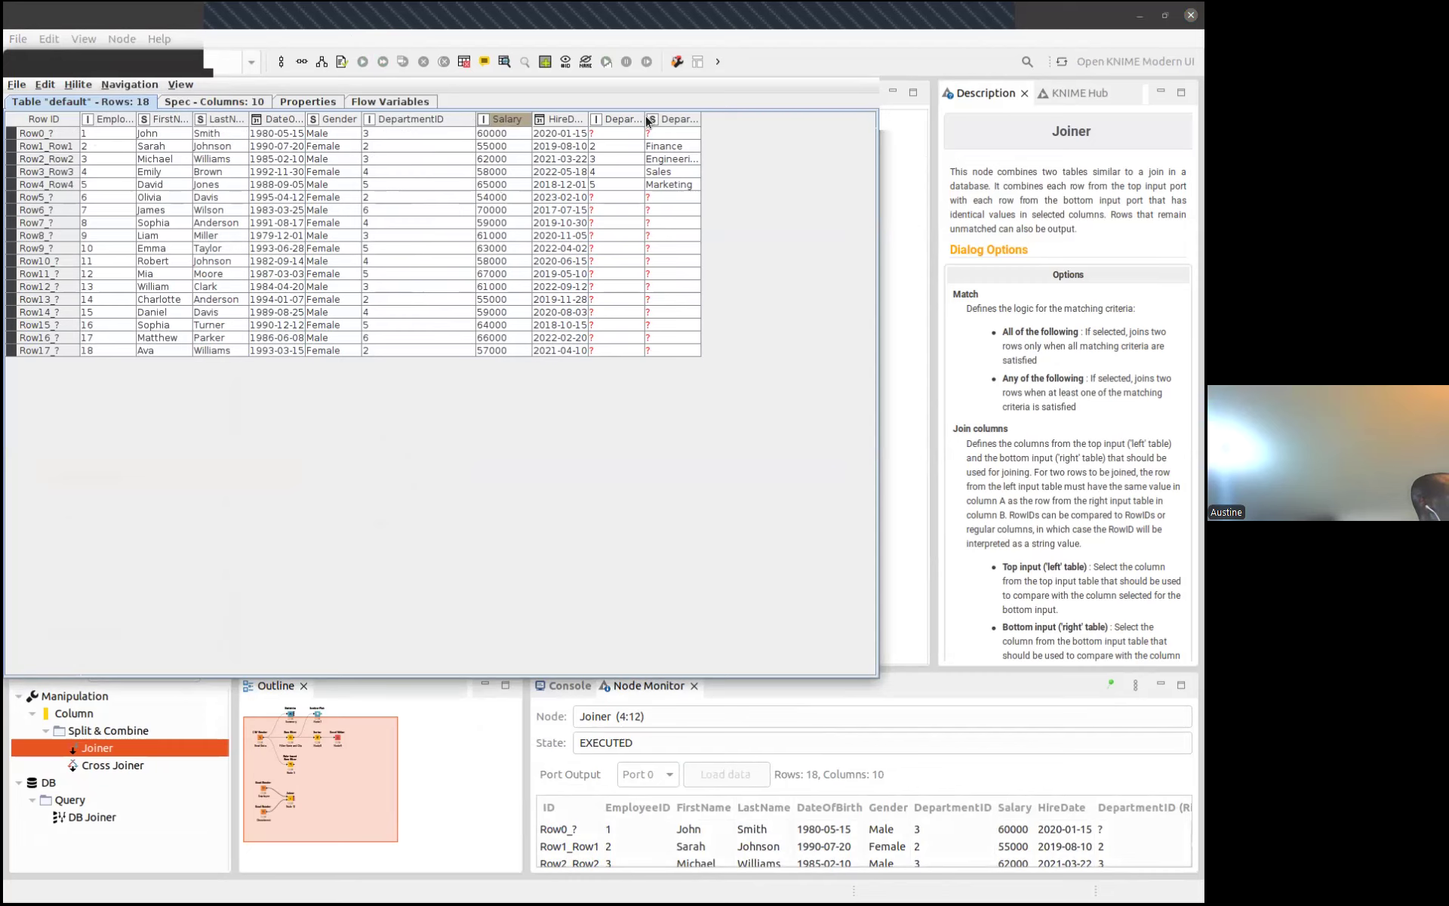
left_click_drag(647, 120, 707, 142)
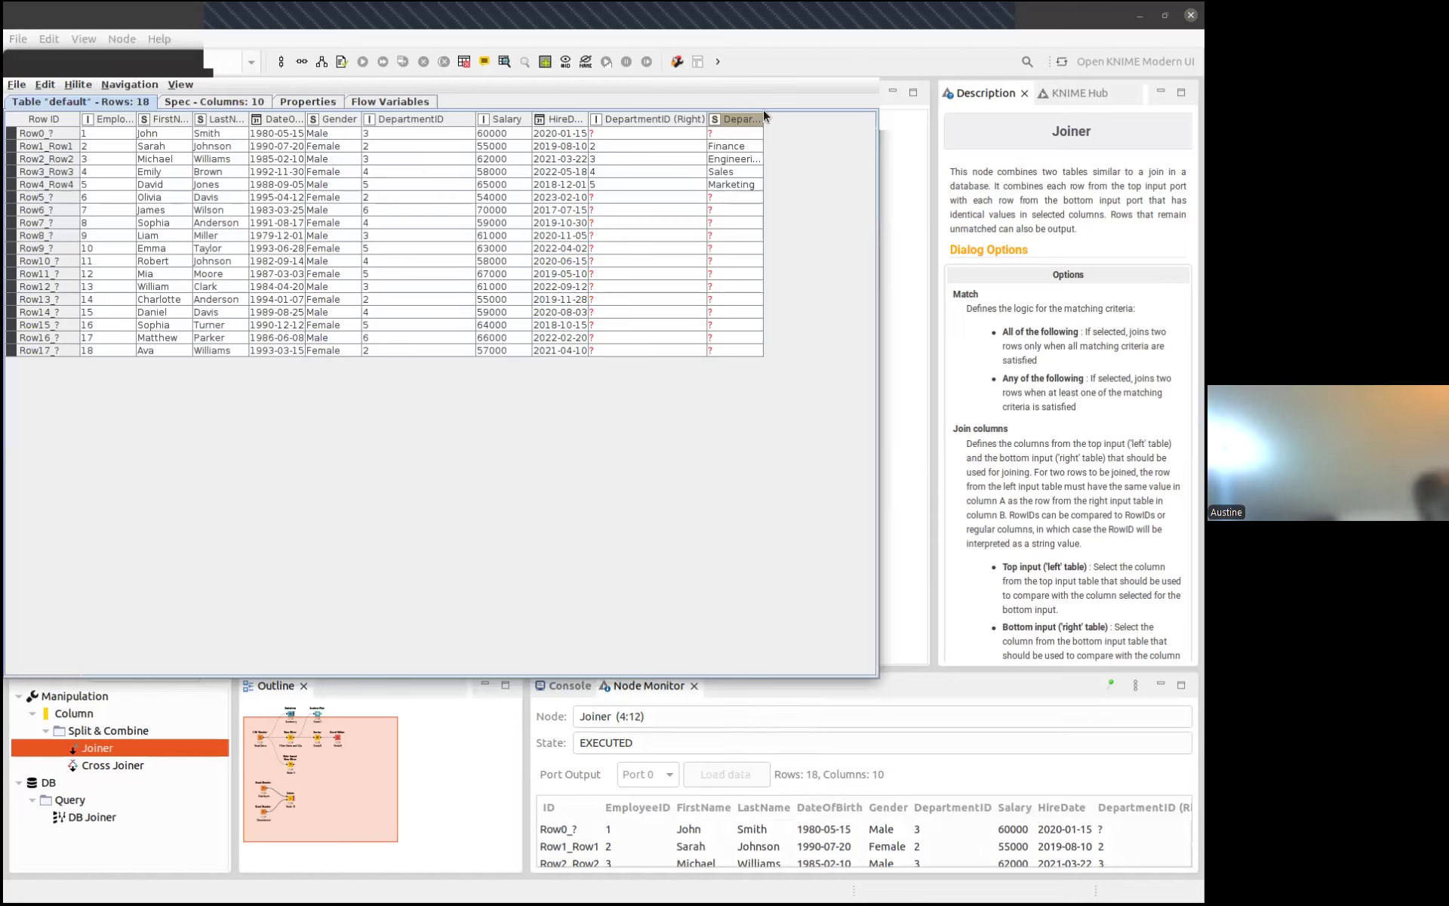
left_click_drag(756, 116, 799, 123)
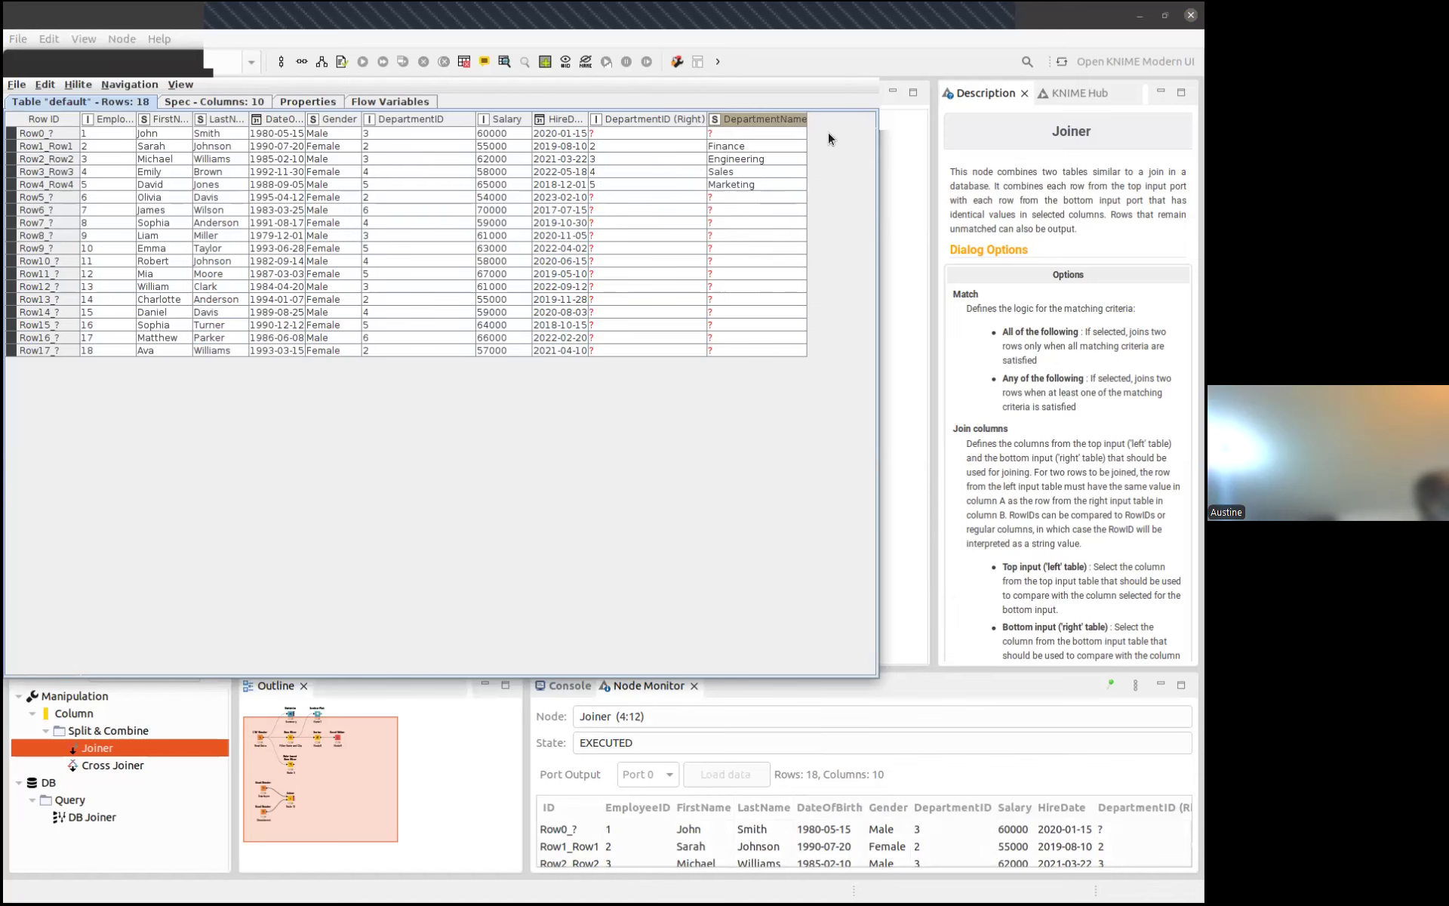
left_click(862, 62)
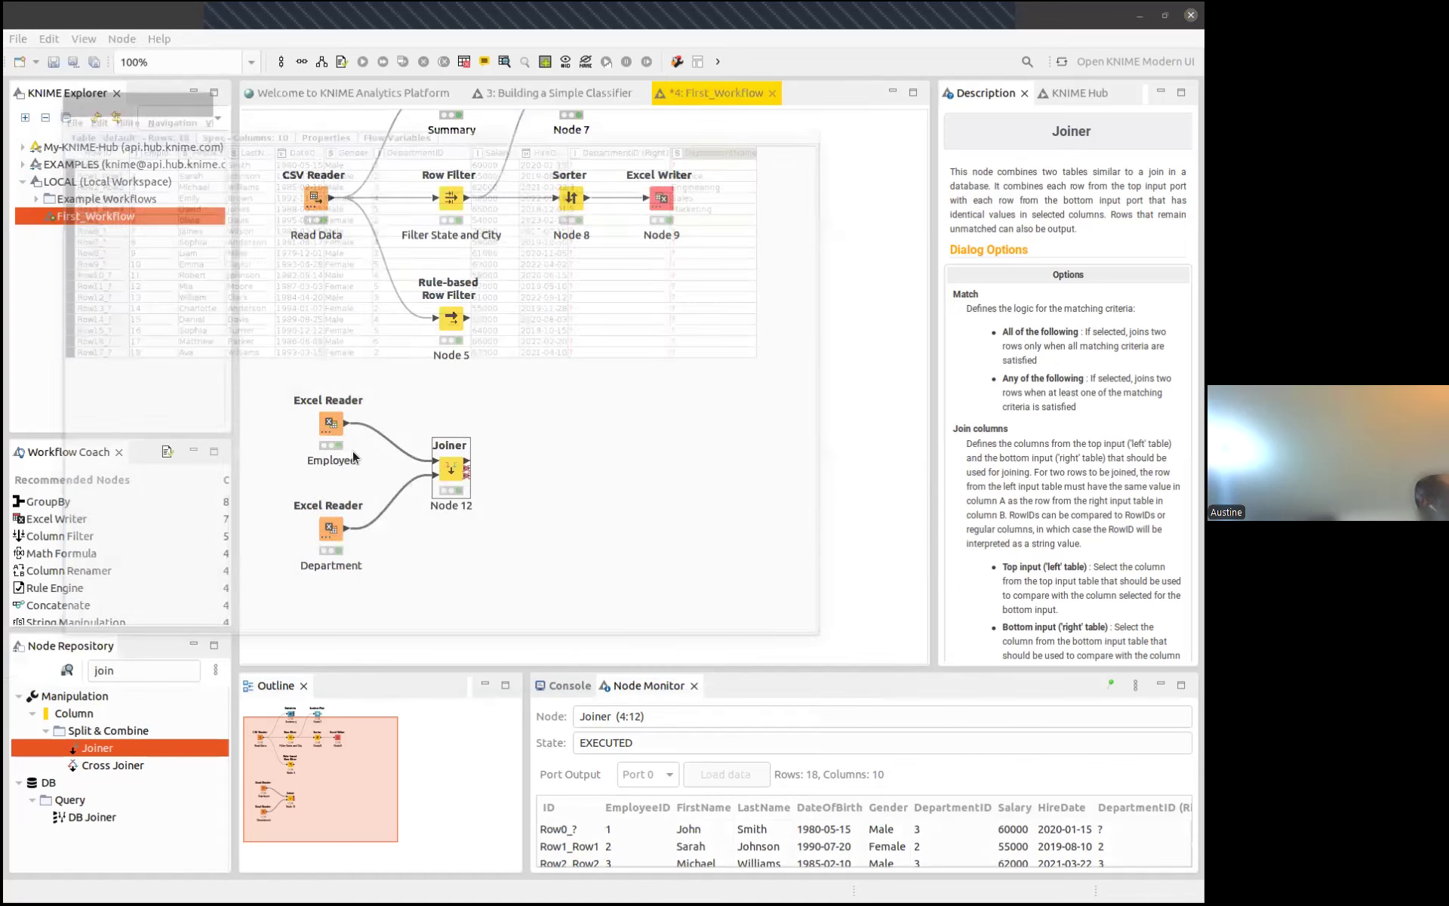
View the Employee and Department source tables to compare their DepartmentID values, and close the Department table
left_click(329, 422)
left_click(331, 423)
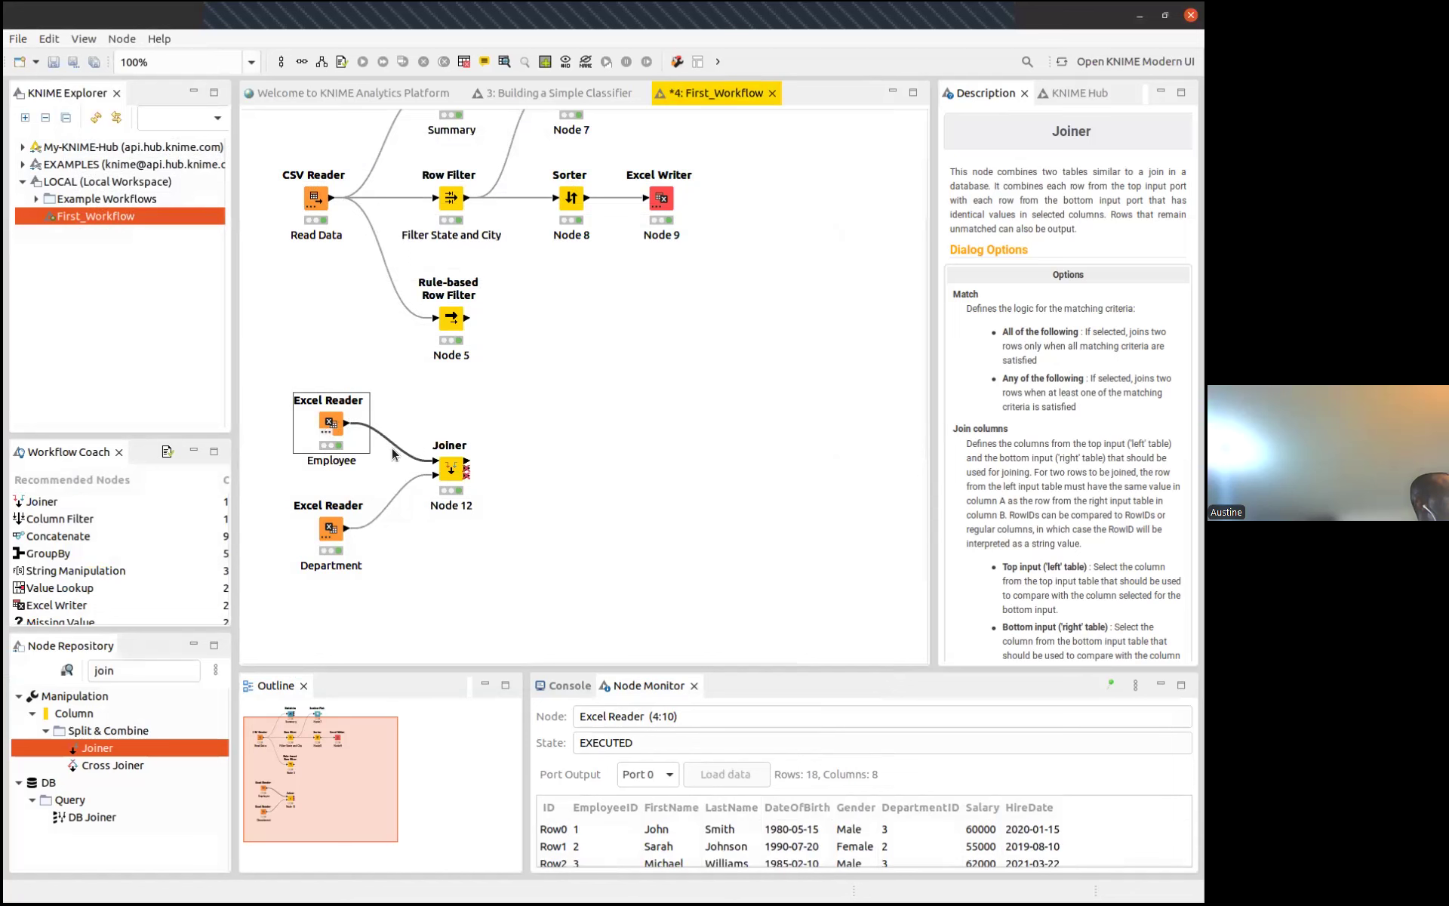
right_click(332, 424)
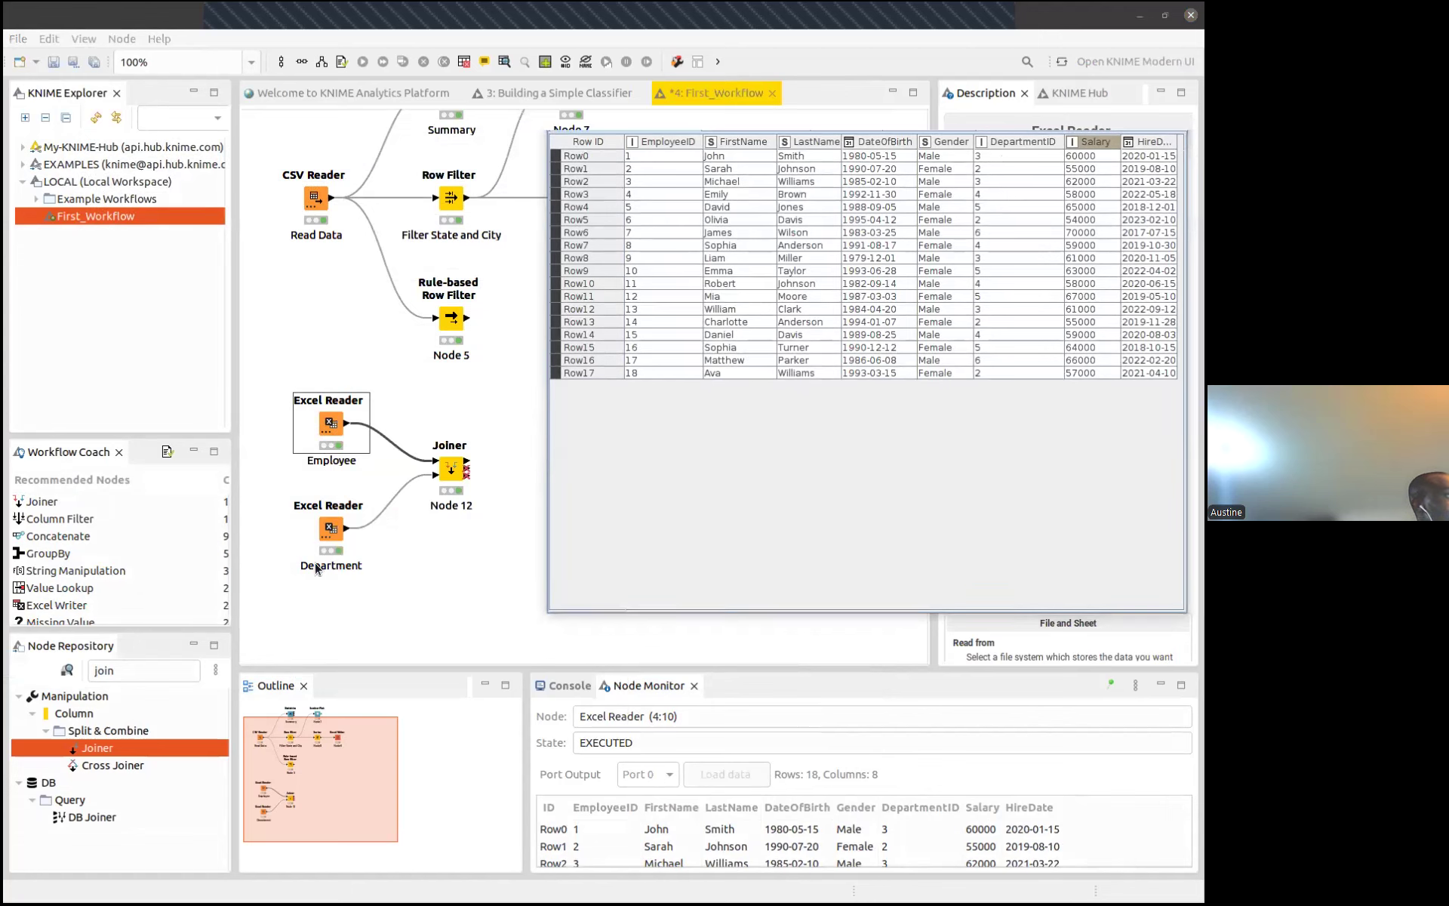
left_click(330, 527)
right_click(330, 527)
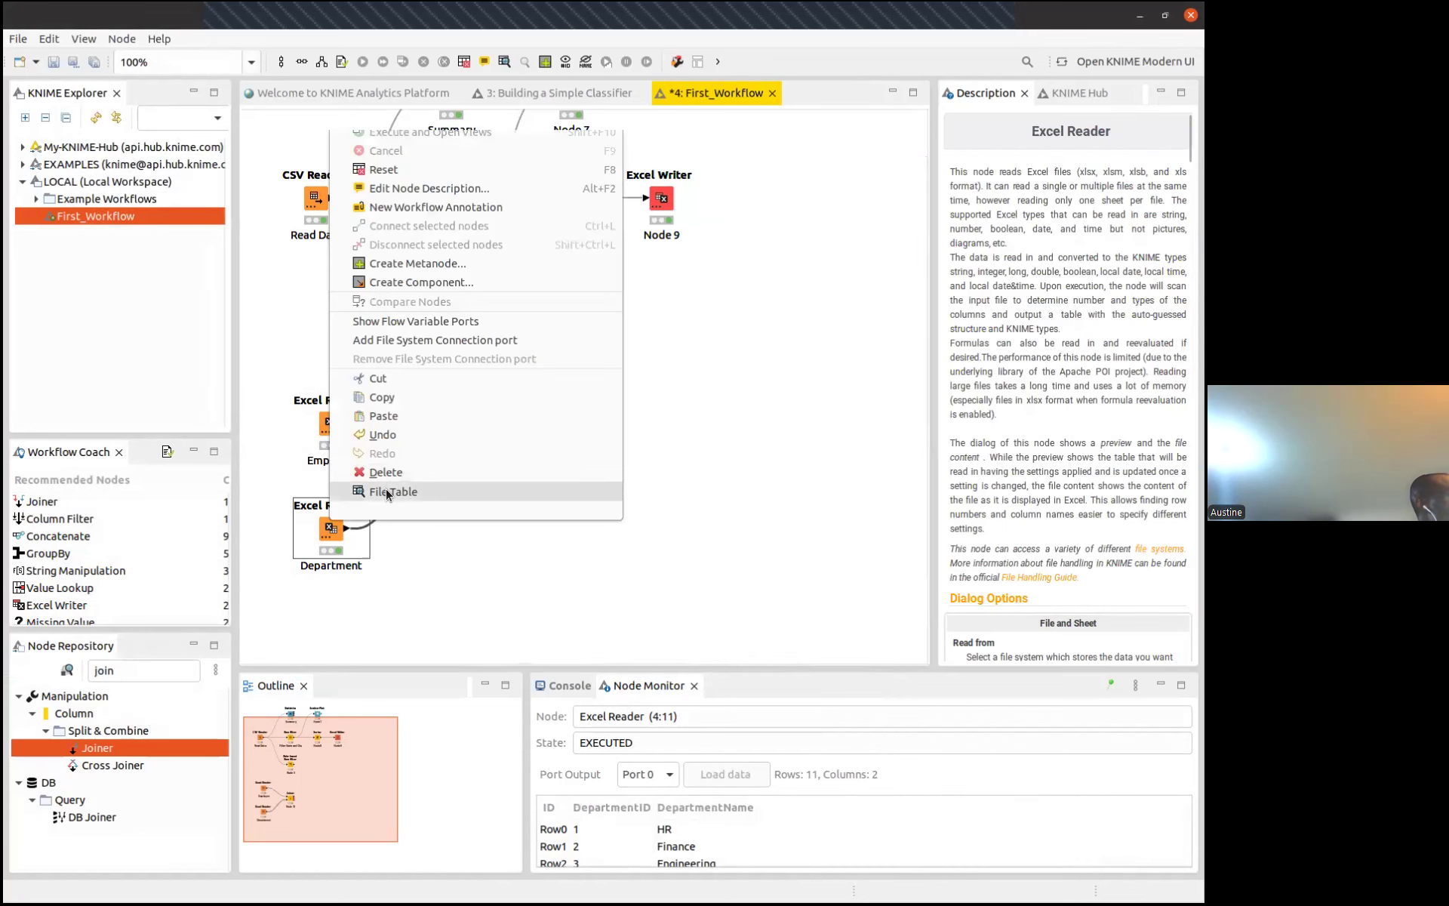
left_click(386, 491)
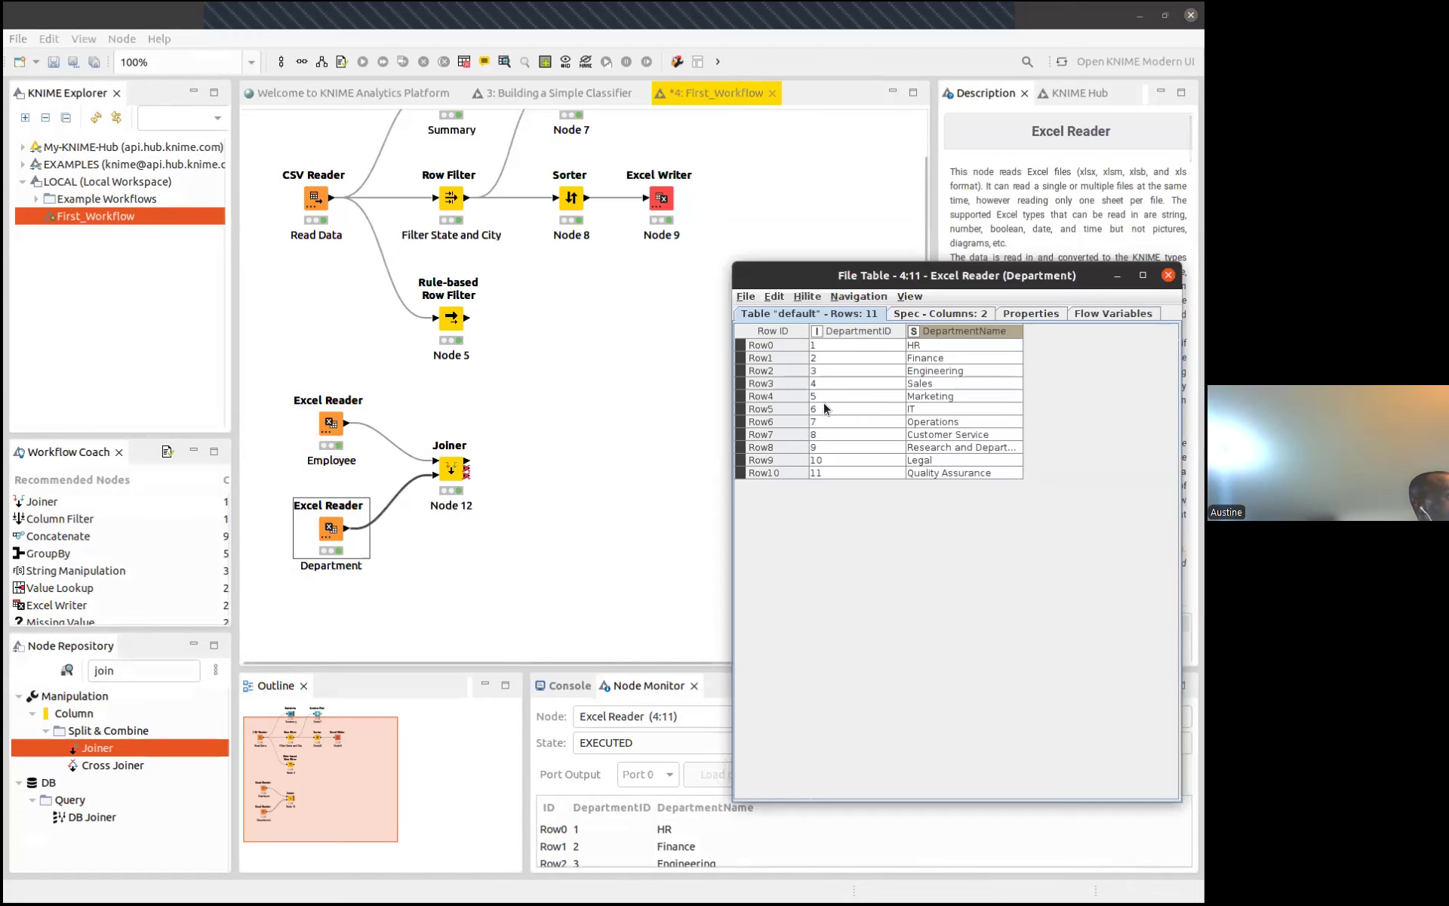
left_click(1168, 277)
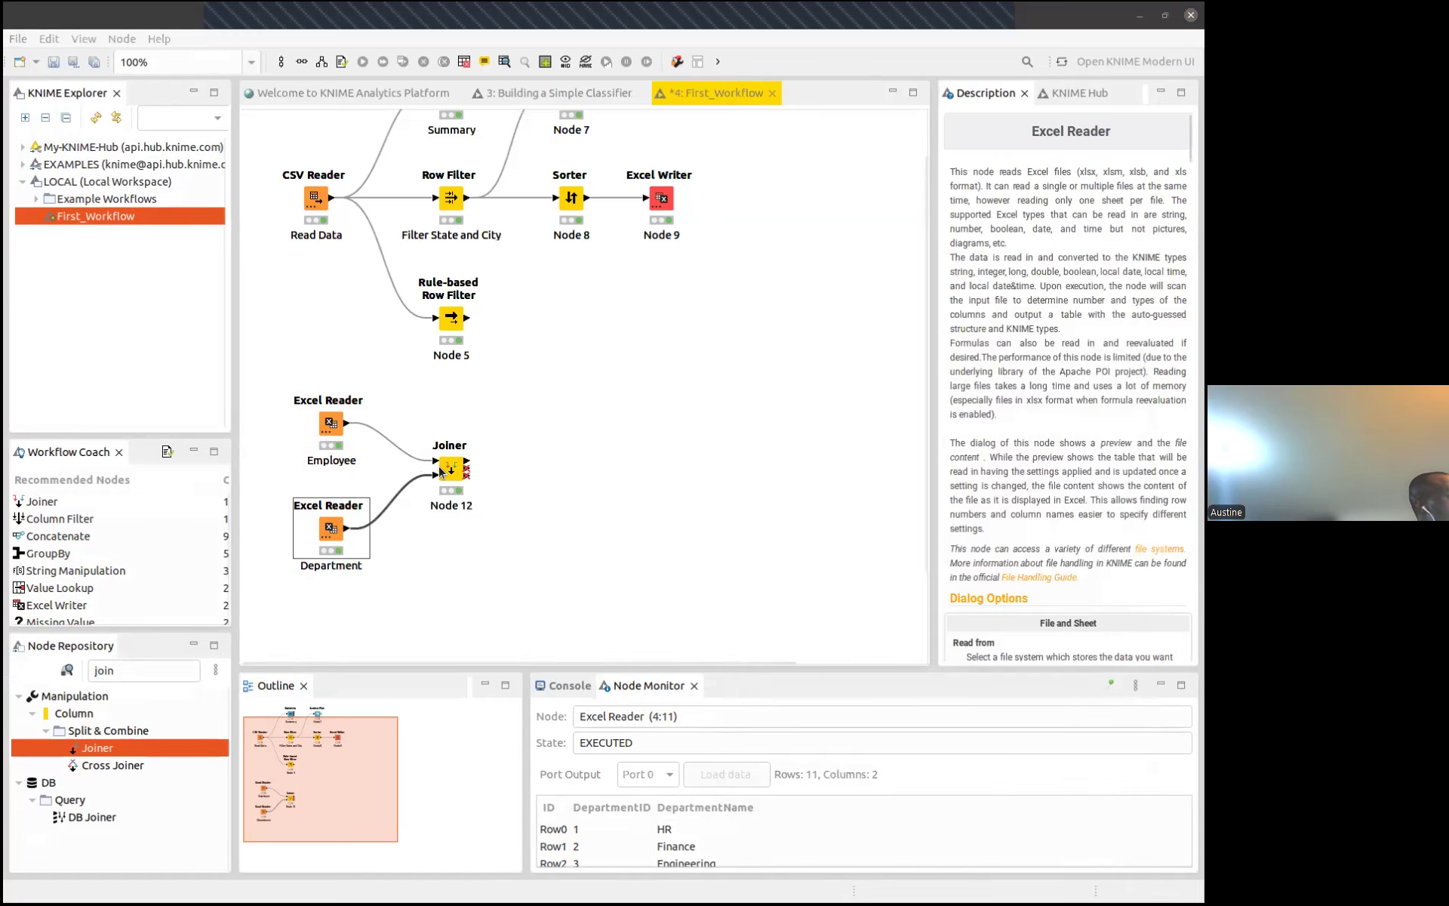
Inspect the Joiner's matching criteria and left-table column choices, close its configuration, and check the Employee reader's output
double_click(439, 467)
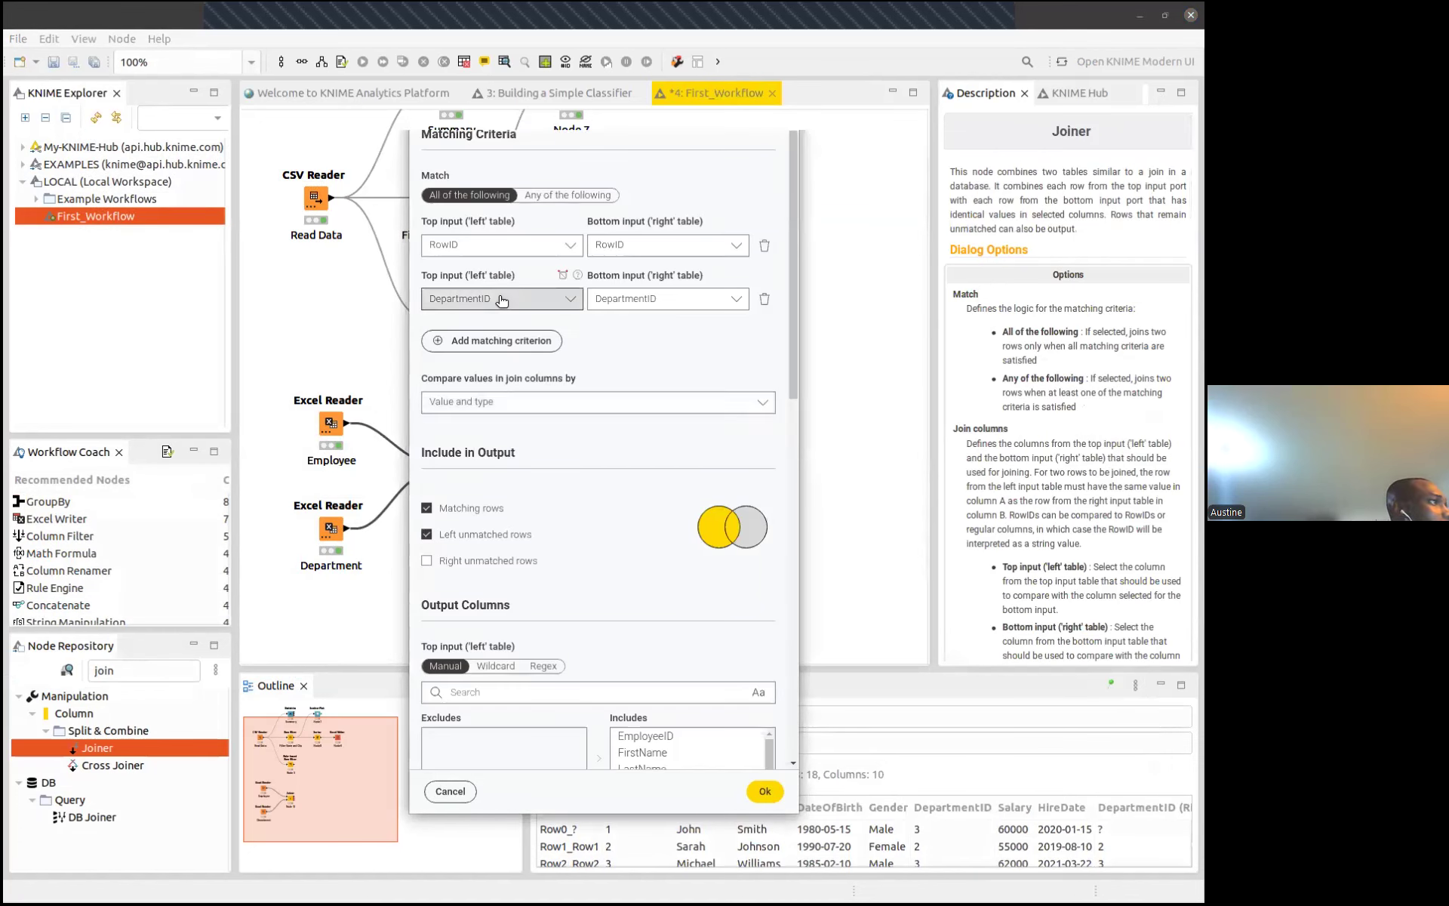
left_click(501, 301)
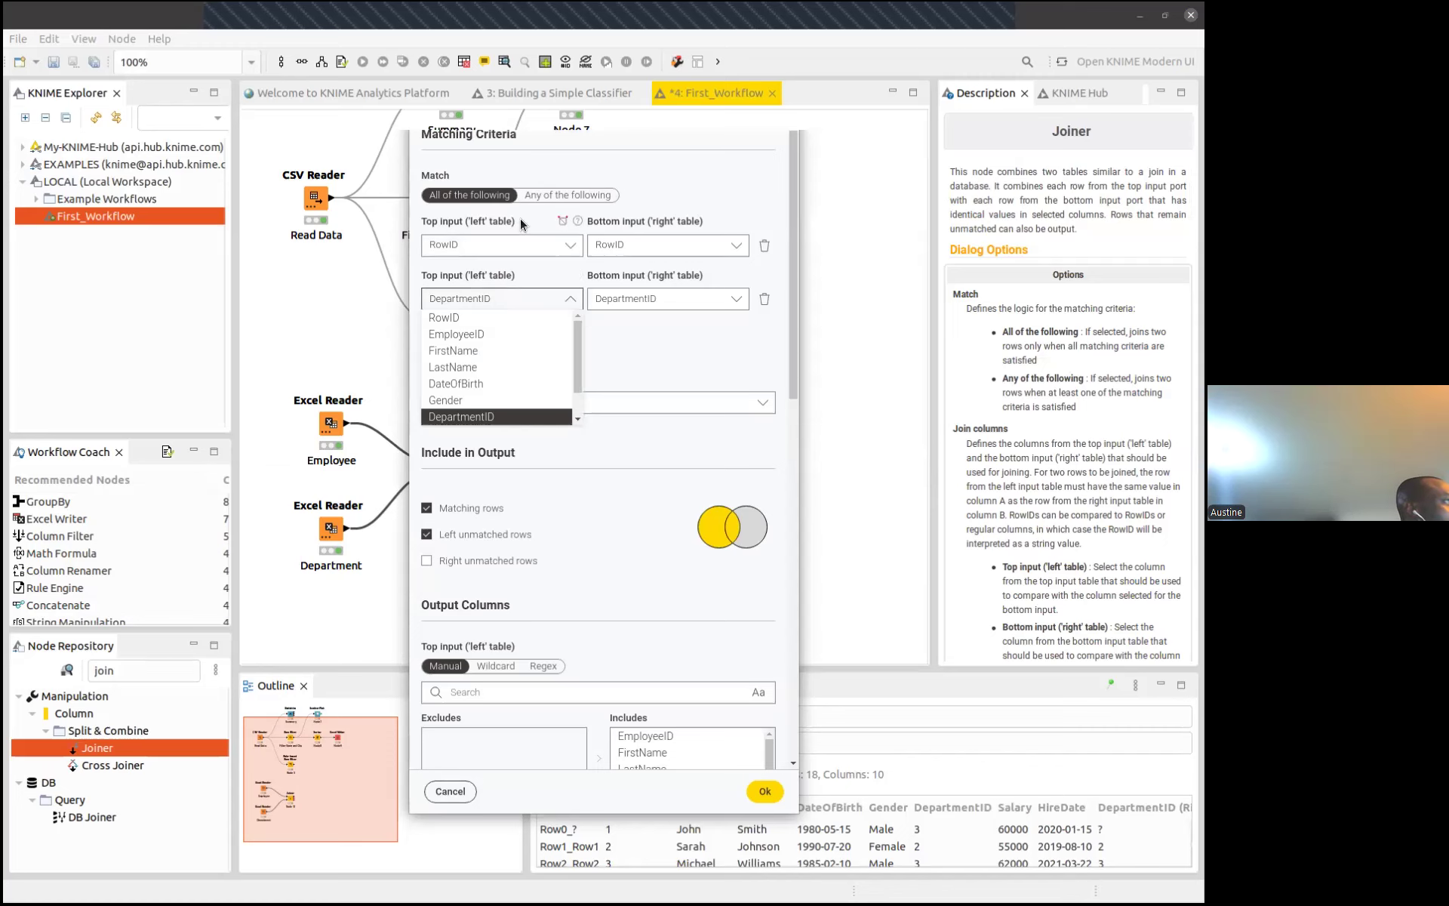
left_click(783, 106)
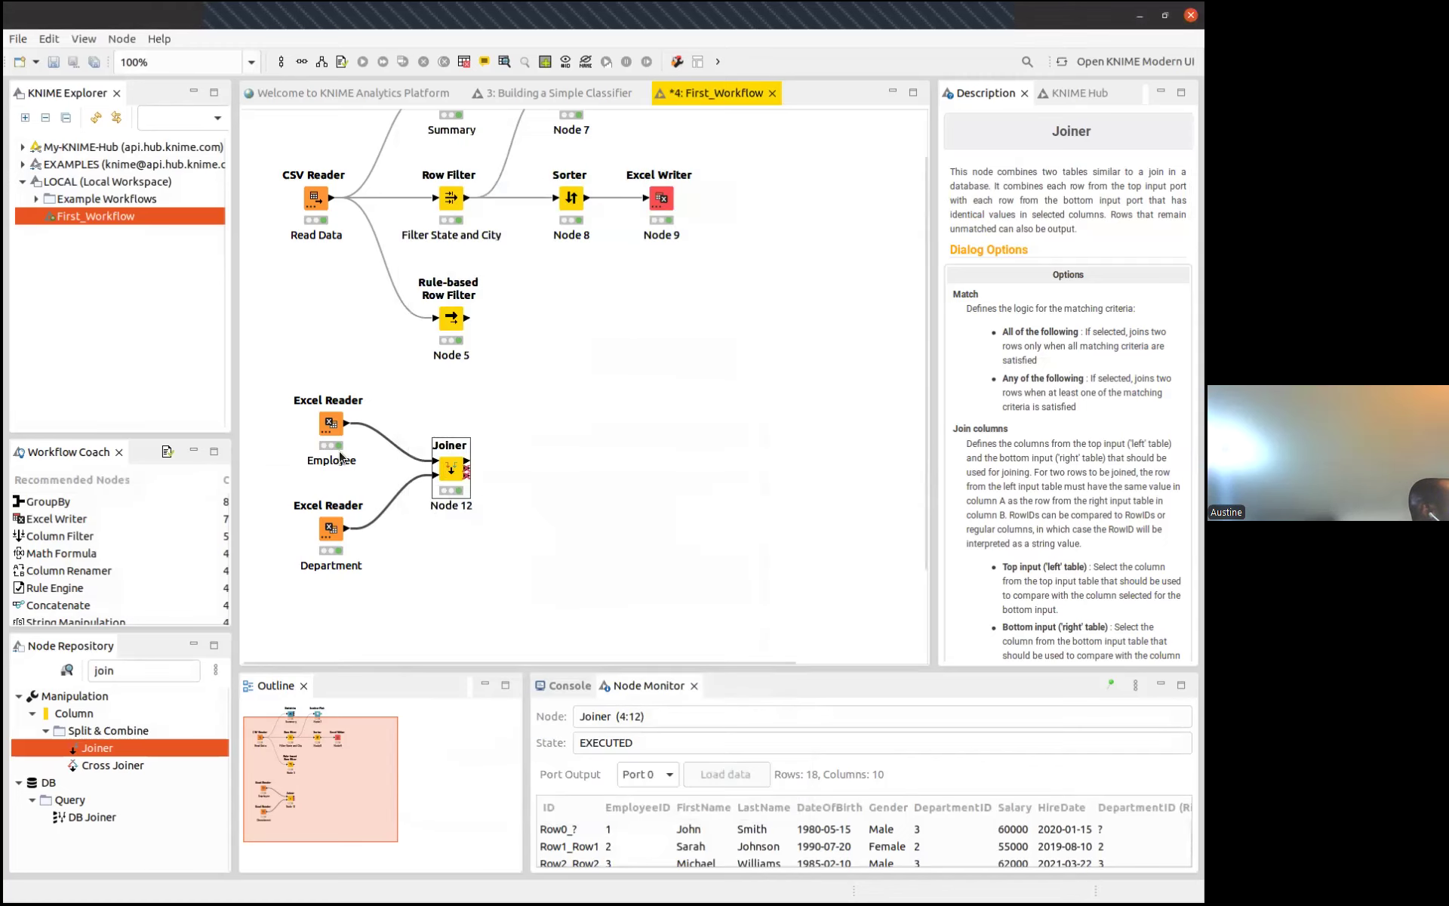
left_click(325, 428)
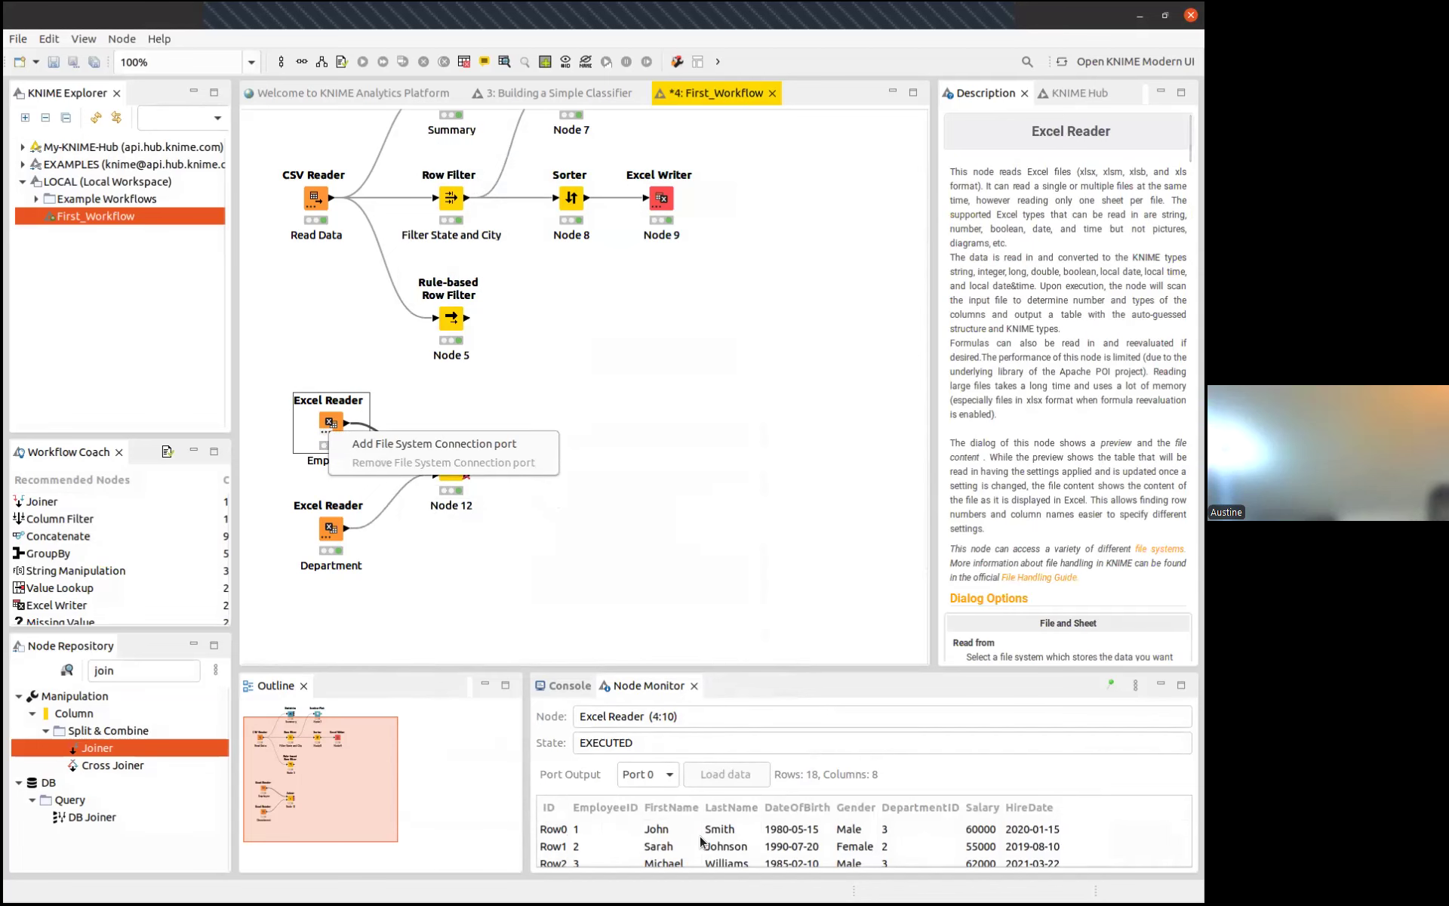
left_click(332, 527)
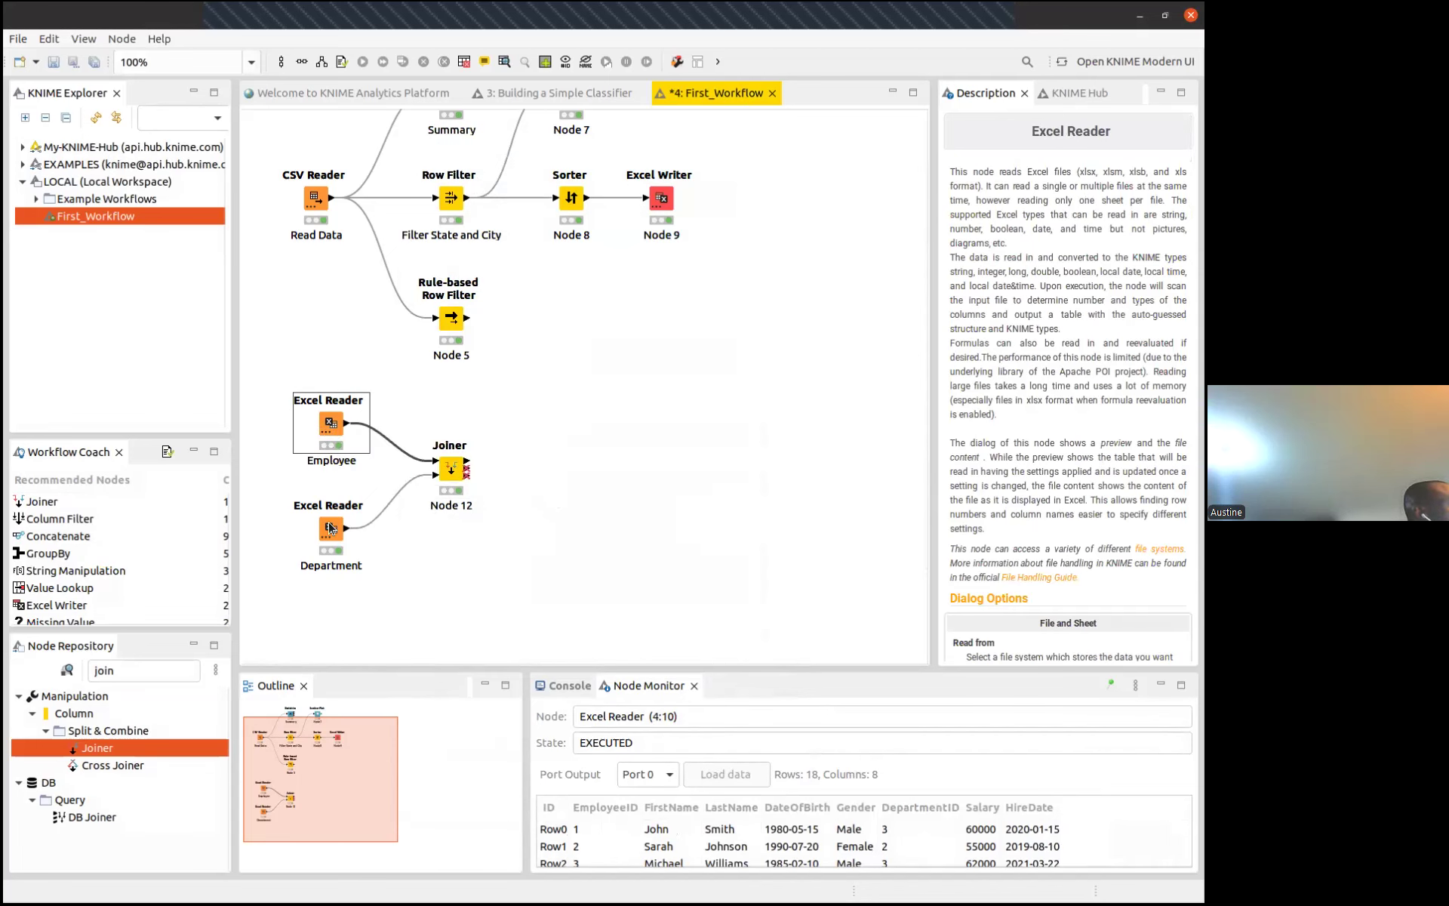
Reduce the Joiner's matching criteria to a single DepartmentID-to-DepartmentID pair, dropping the RowID match, and execute the node
double_click(447, 468)
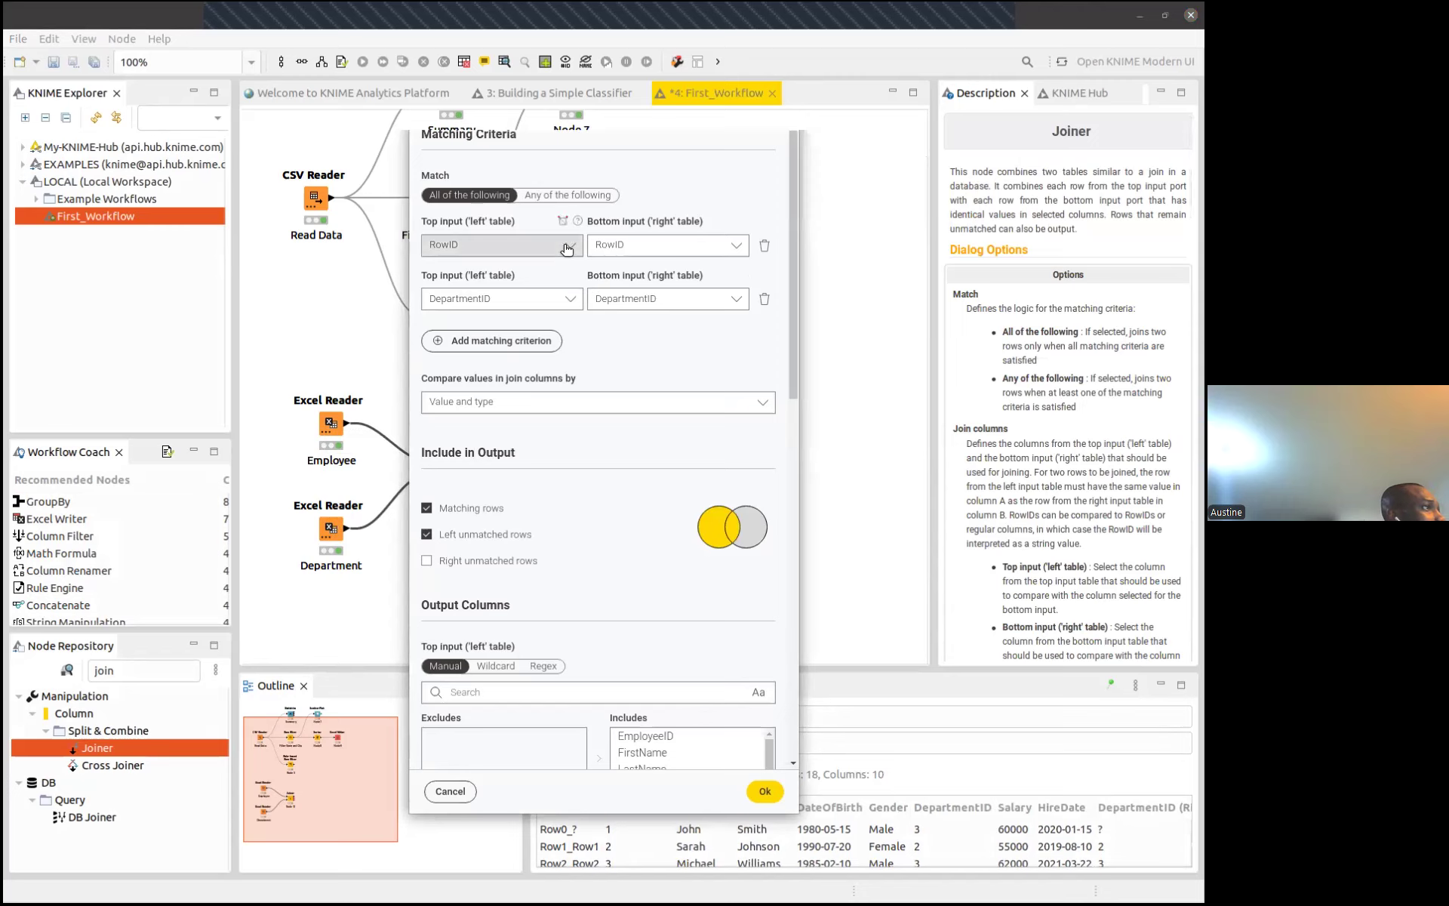
left_click(549, 246)
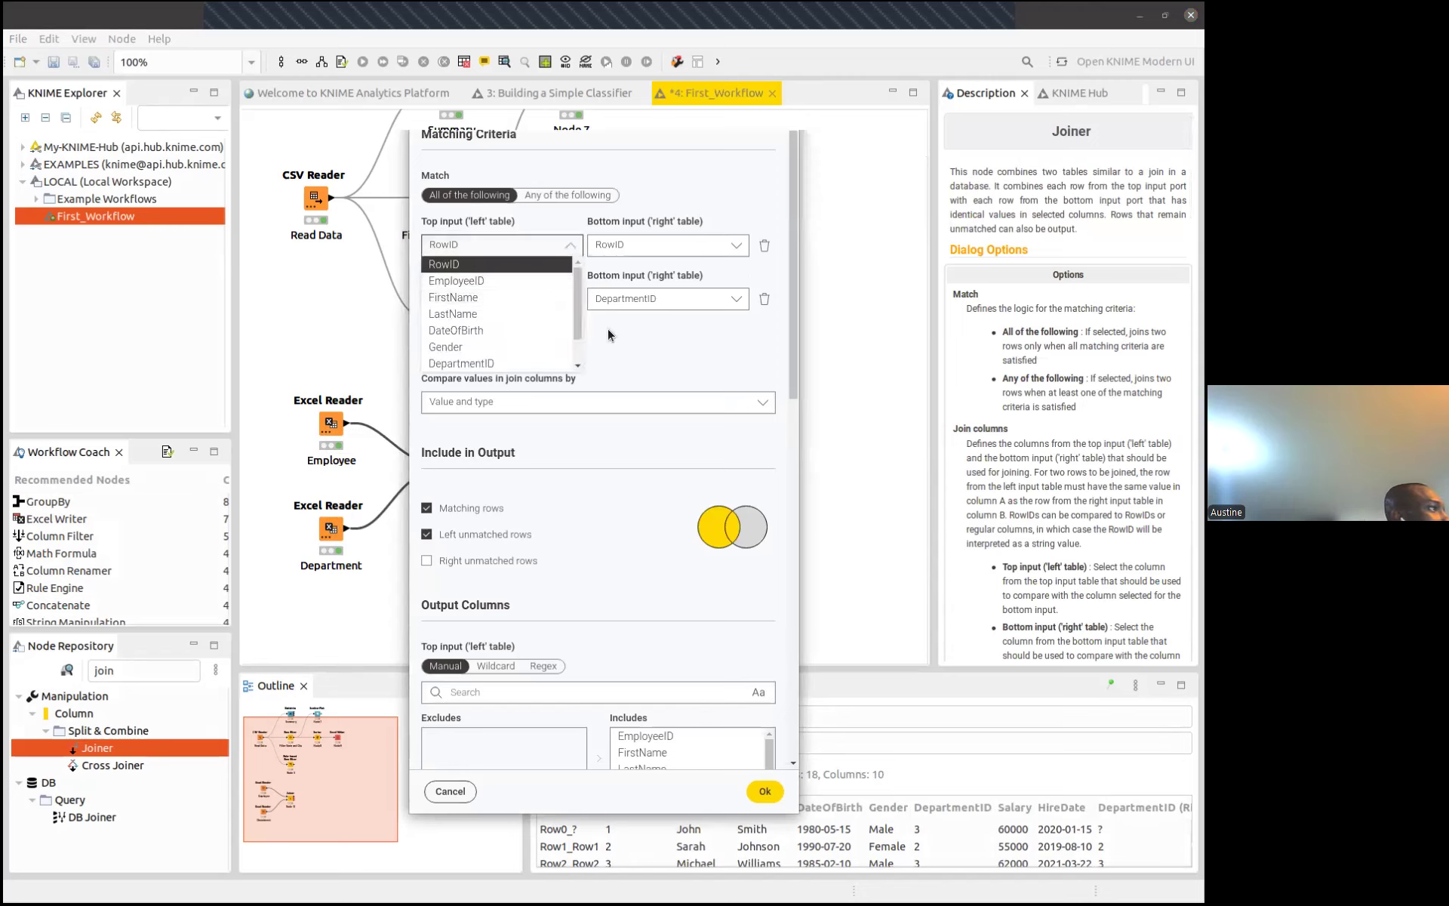
left_click(623, 355)
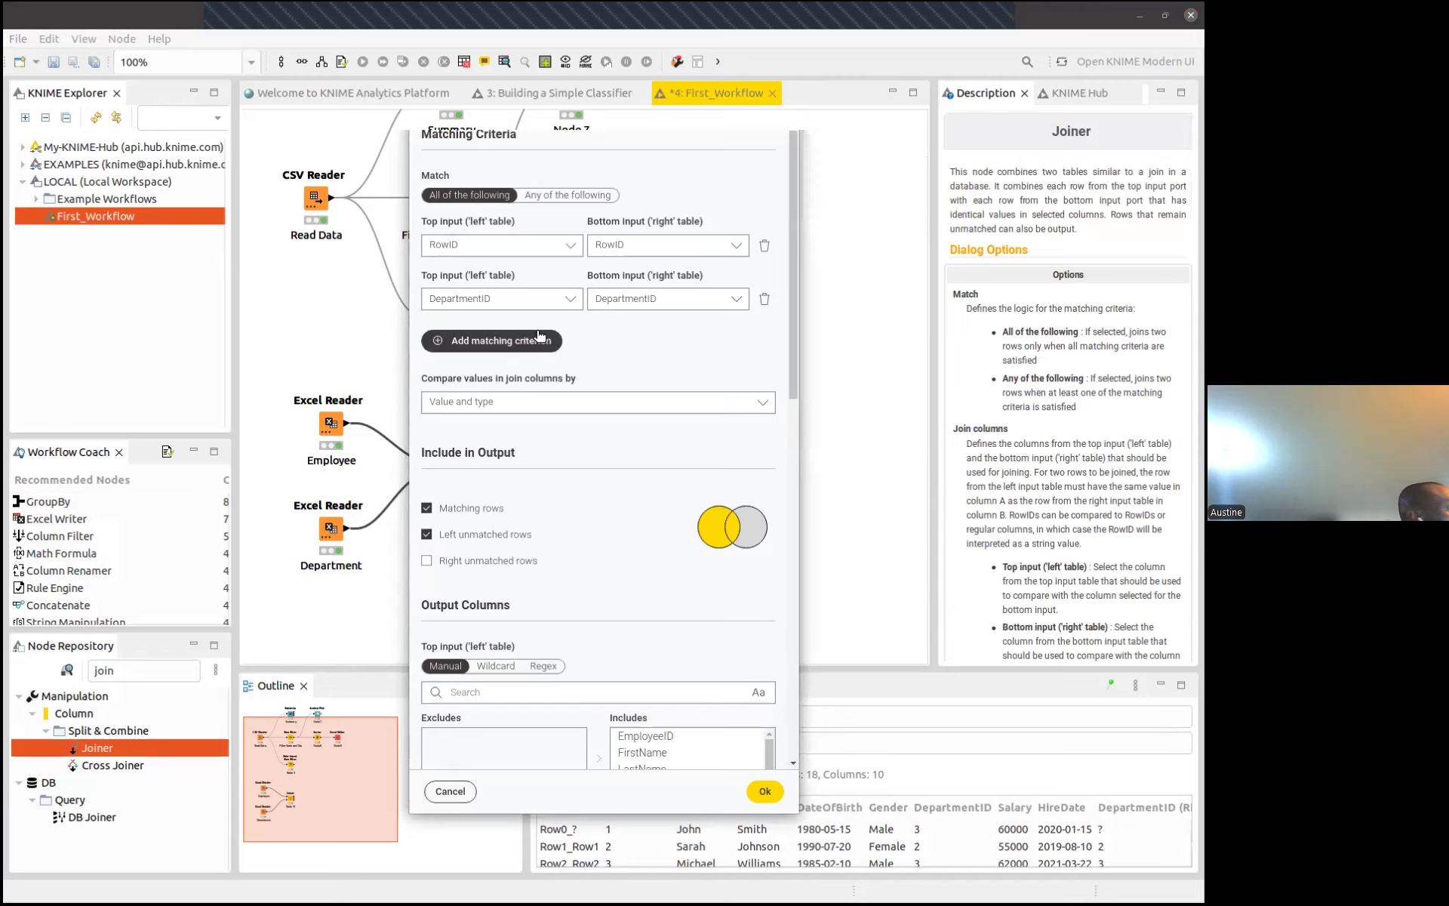
left_click(762, 297)
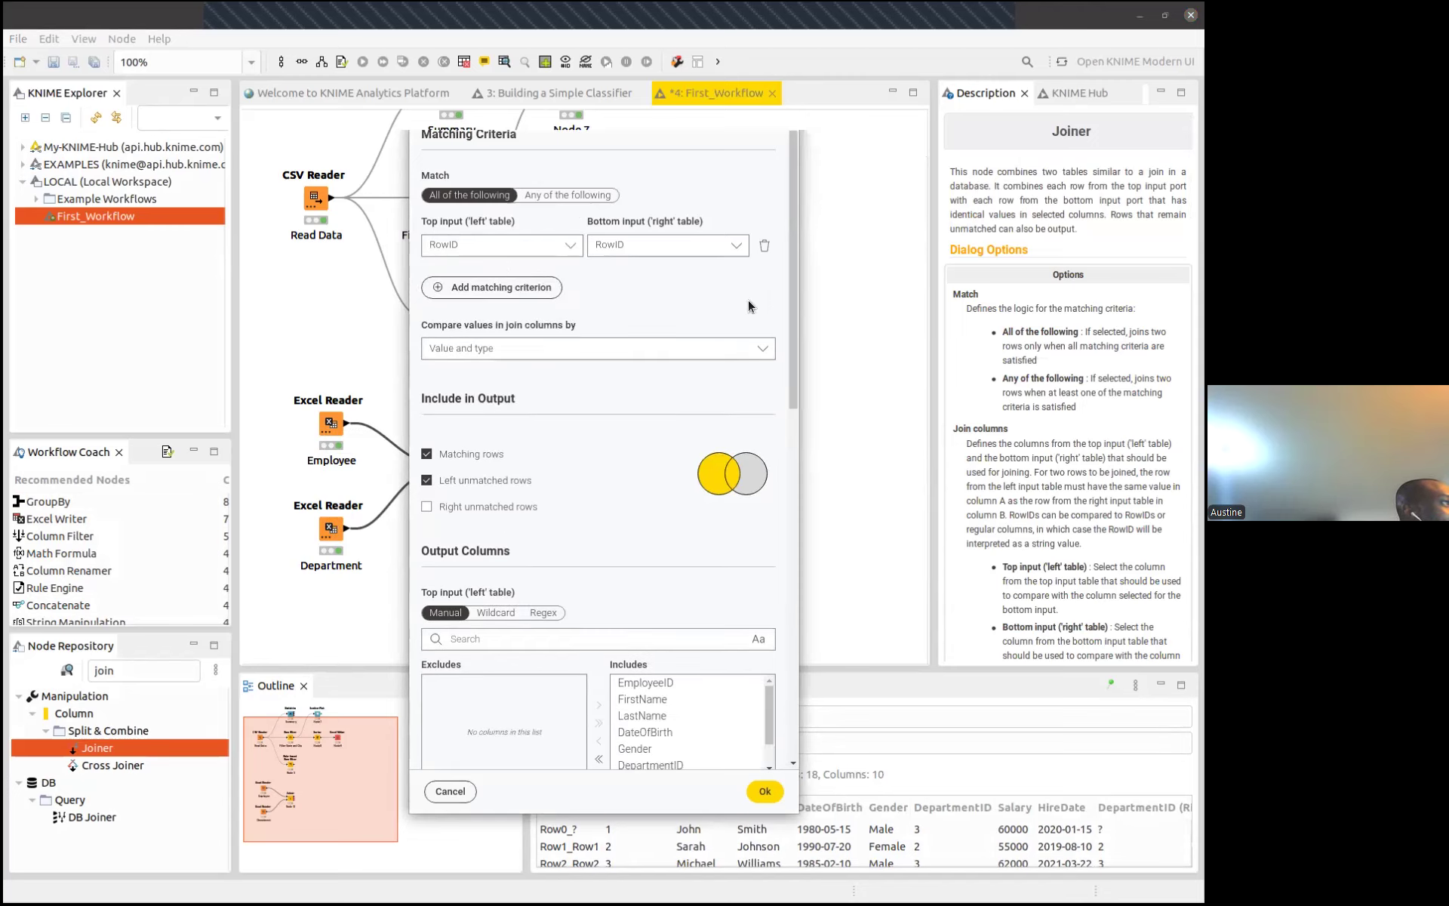
left_click(482, 245)
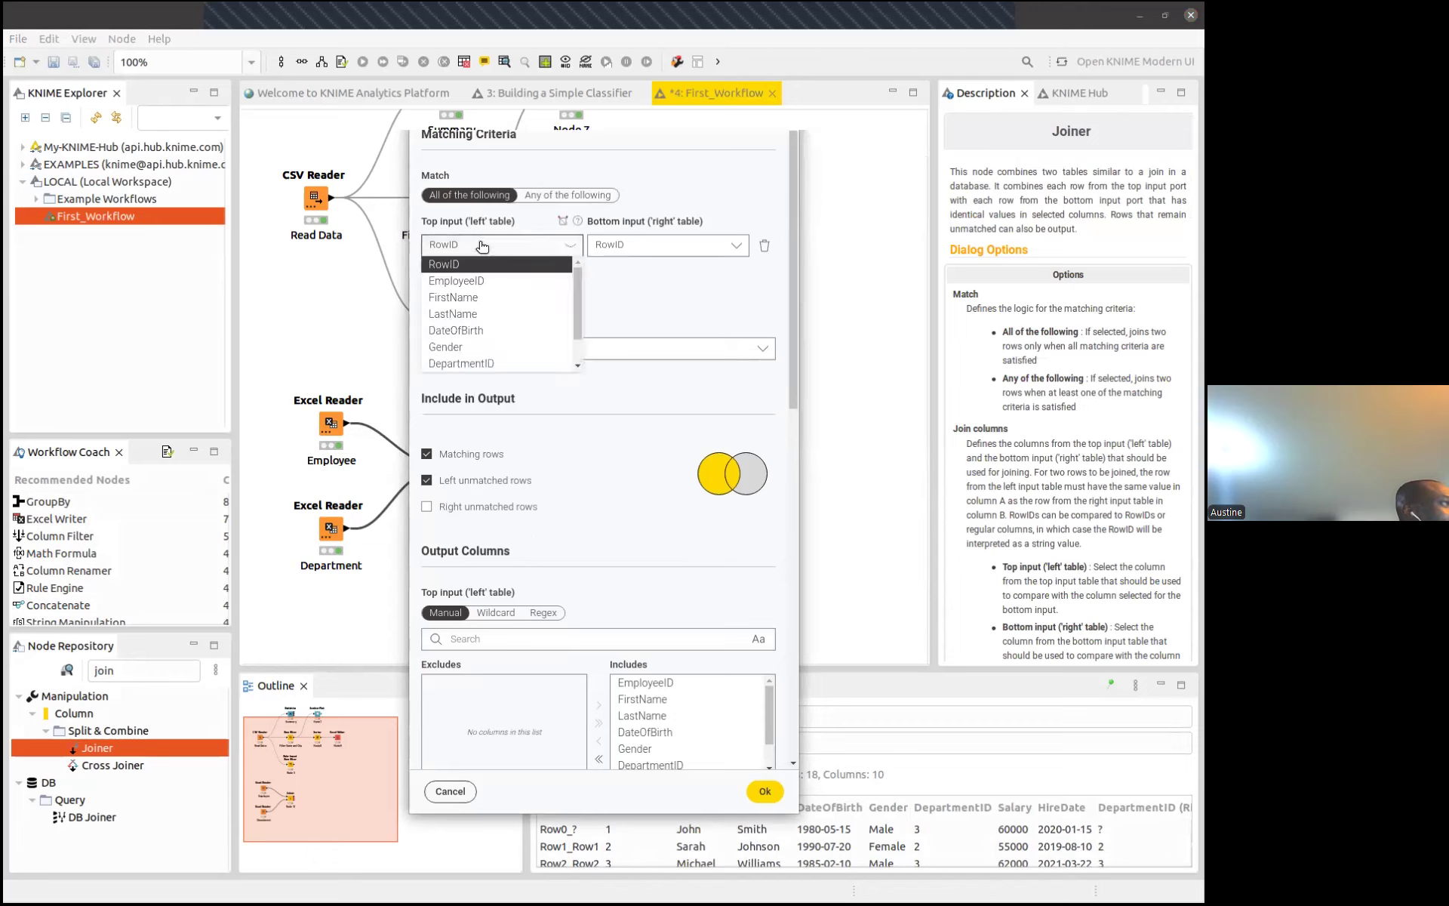
left_click(477, 363)
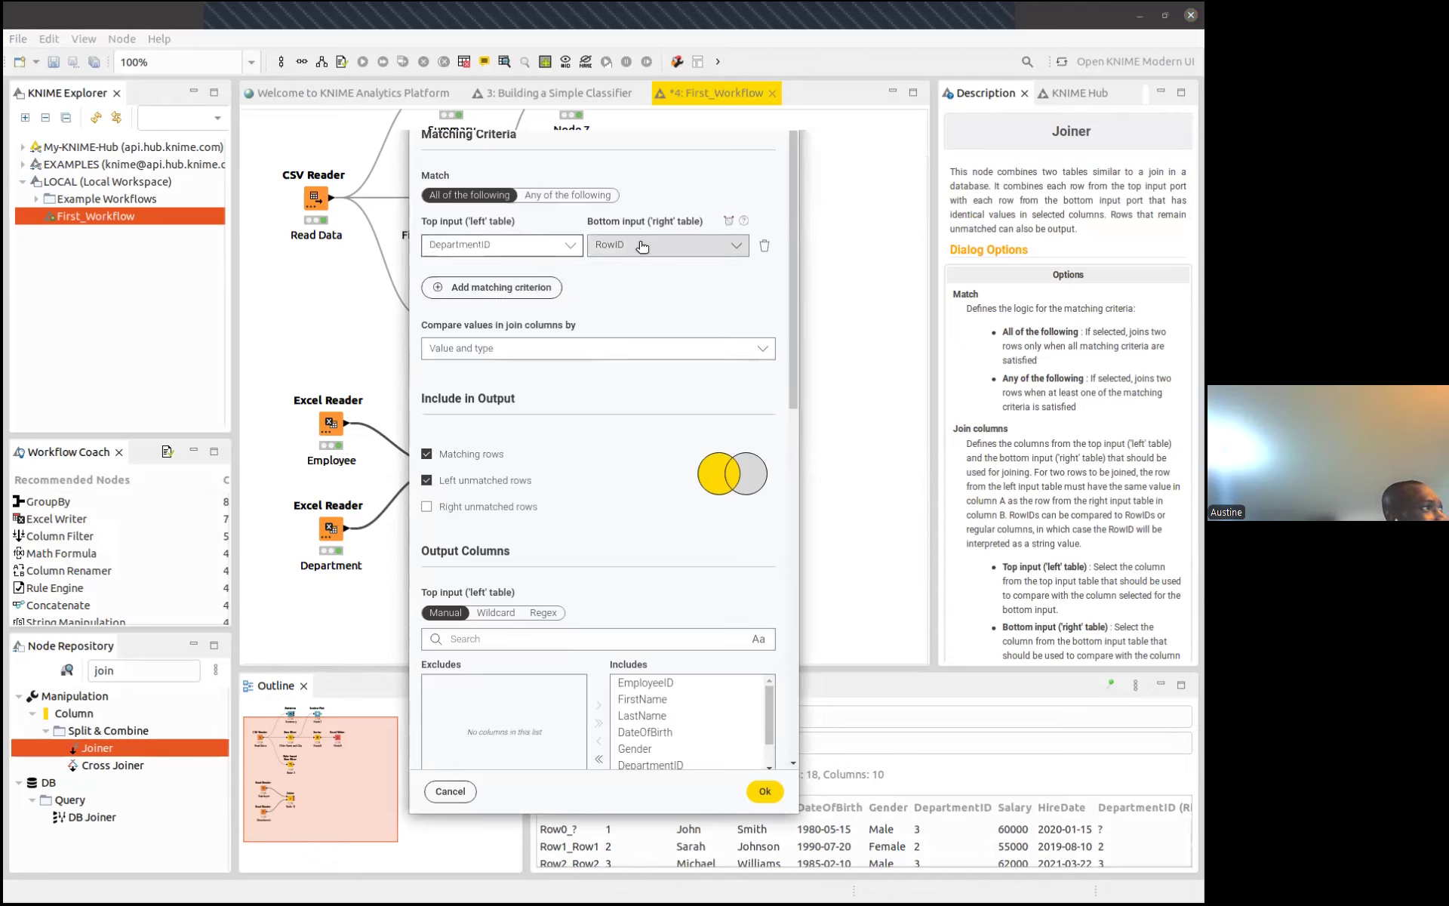
left_click(634, 245)
left_click(638, 279)
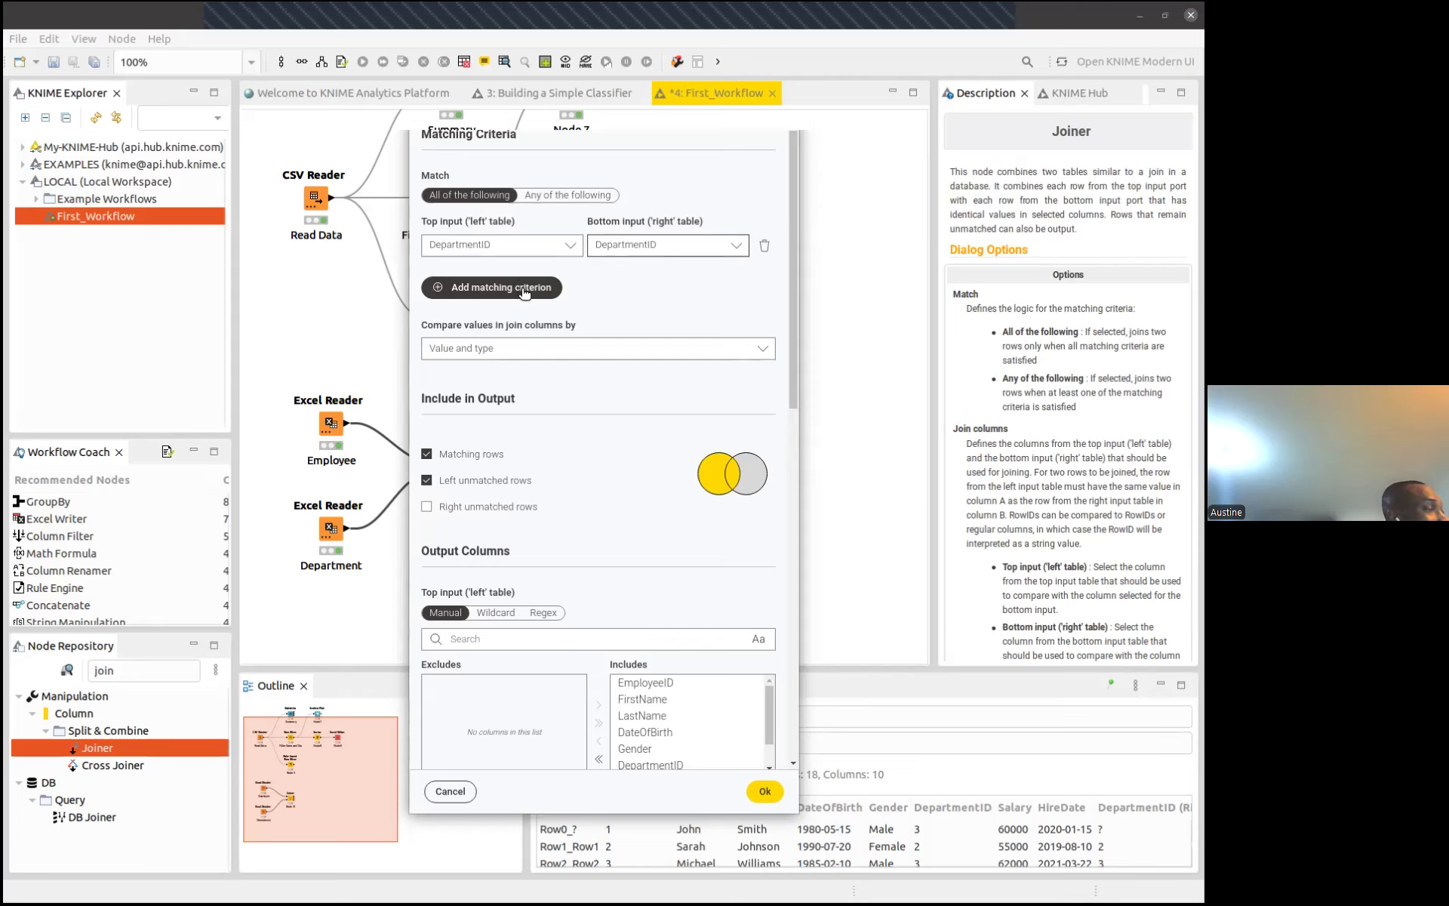
left_click(765, 790)
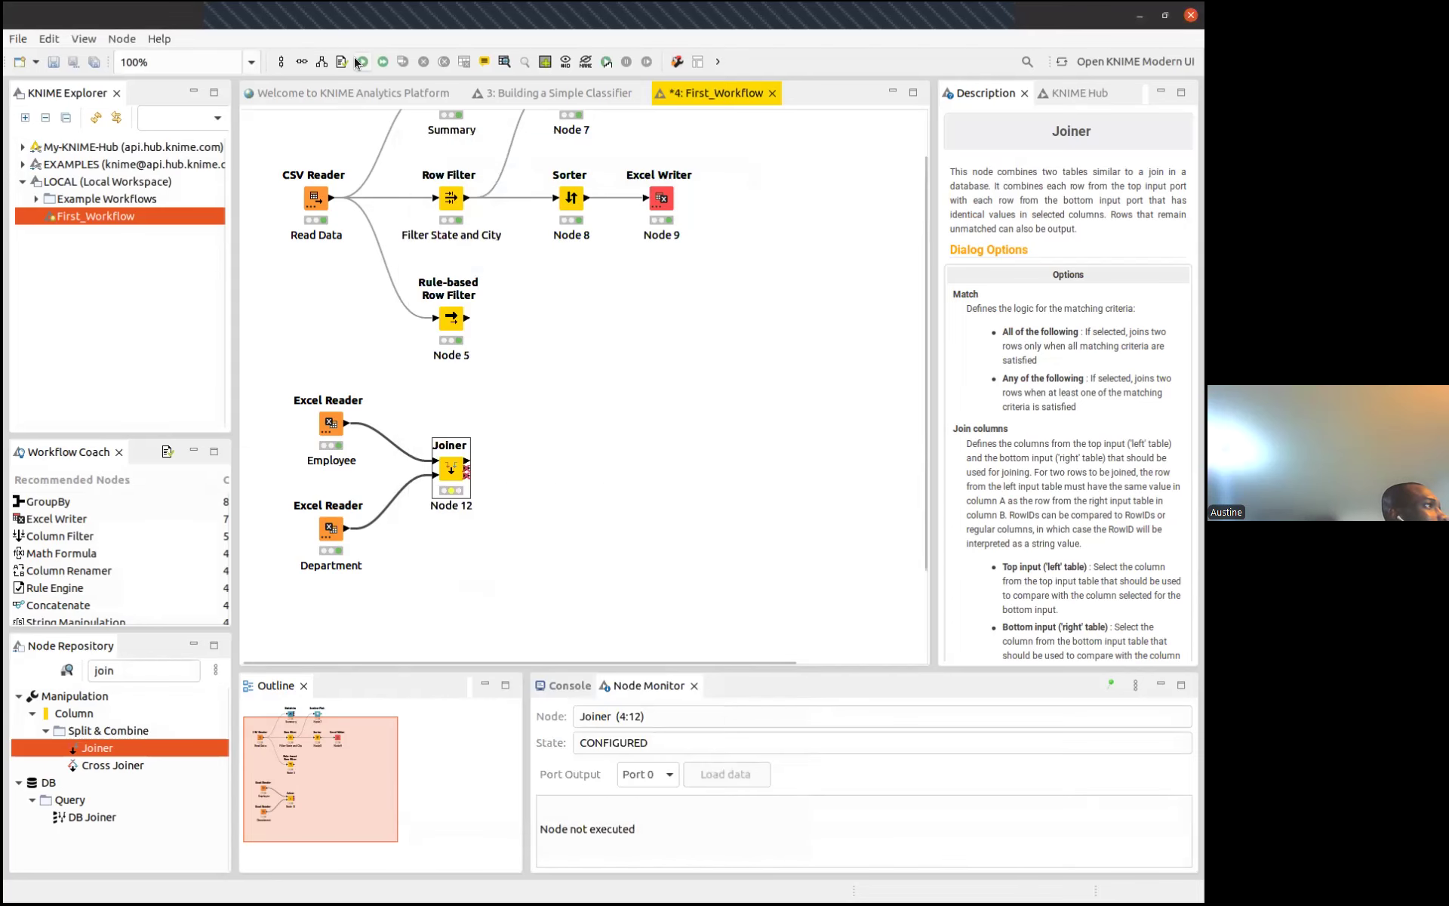
left_click(362, 61)
Examine the new join result with widened DepartmentID (Right) and DepartmentName columns, and review the Joiner's matching criteria once more
right_click(458, 472)
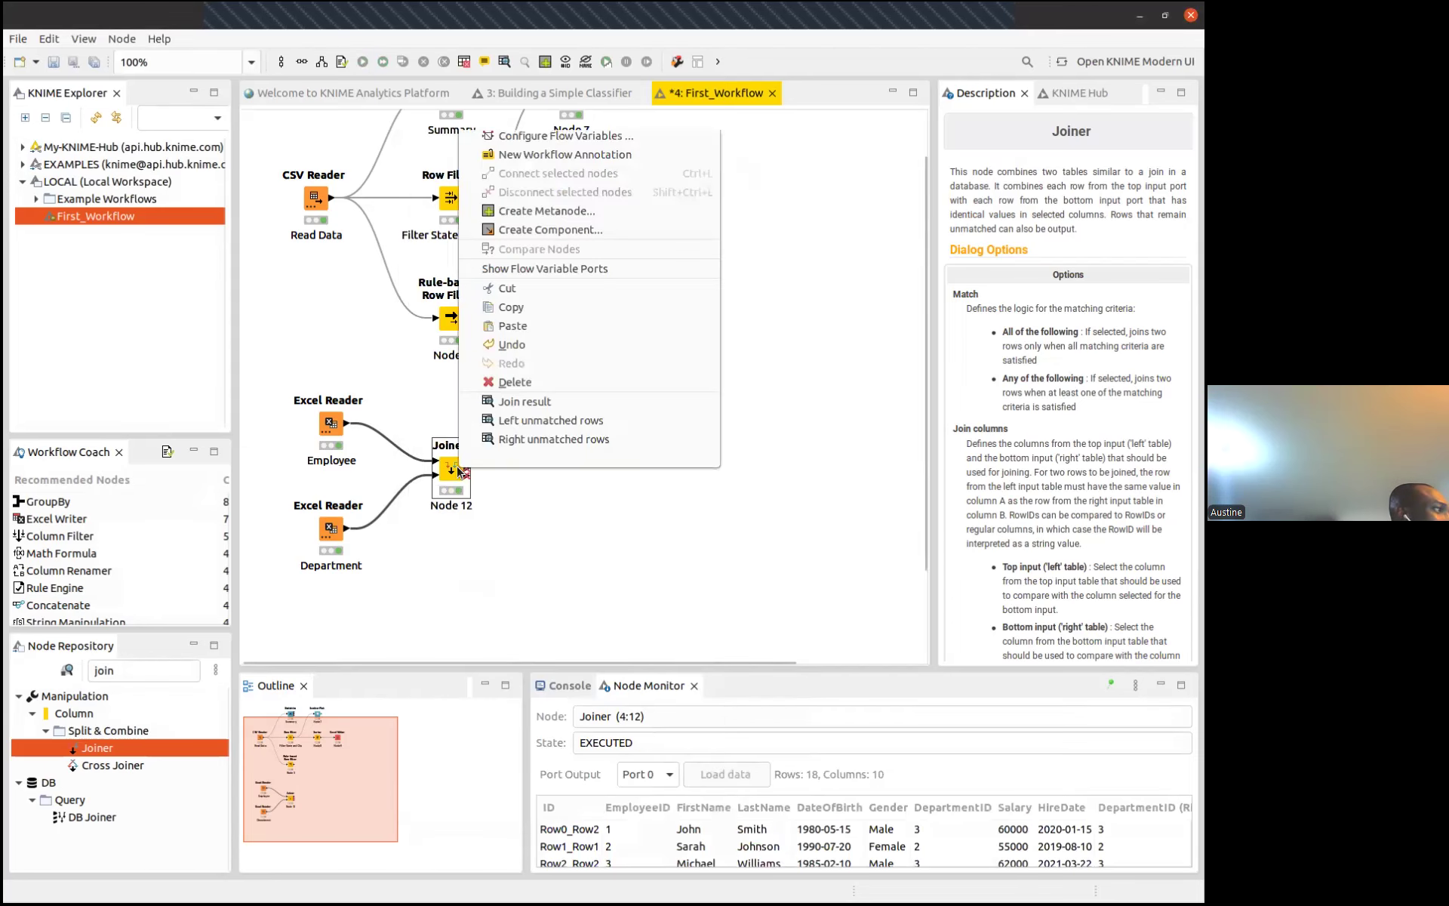
left_click(522, 402)
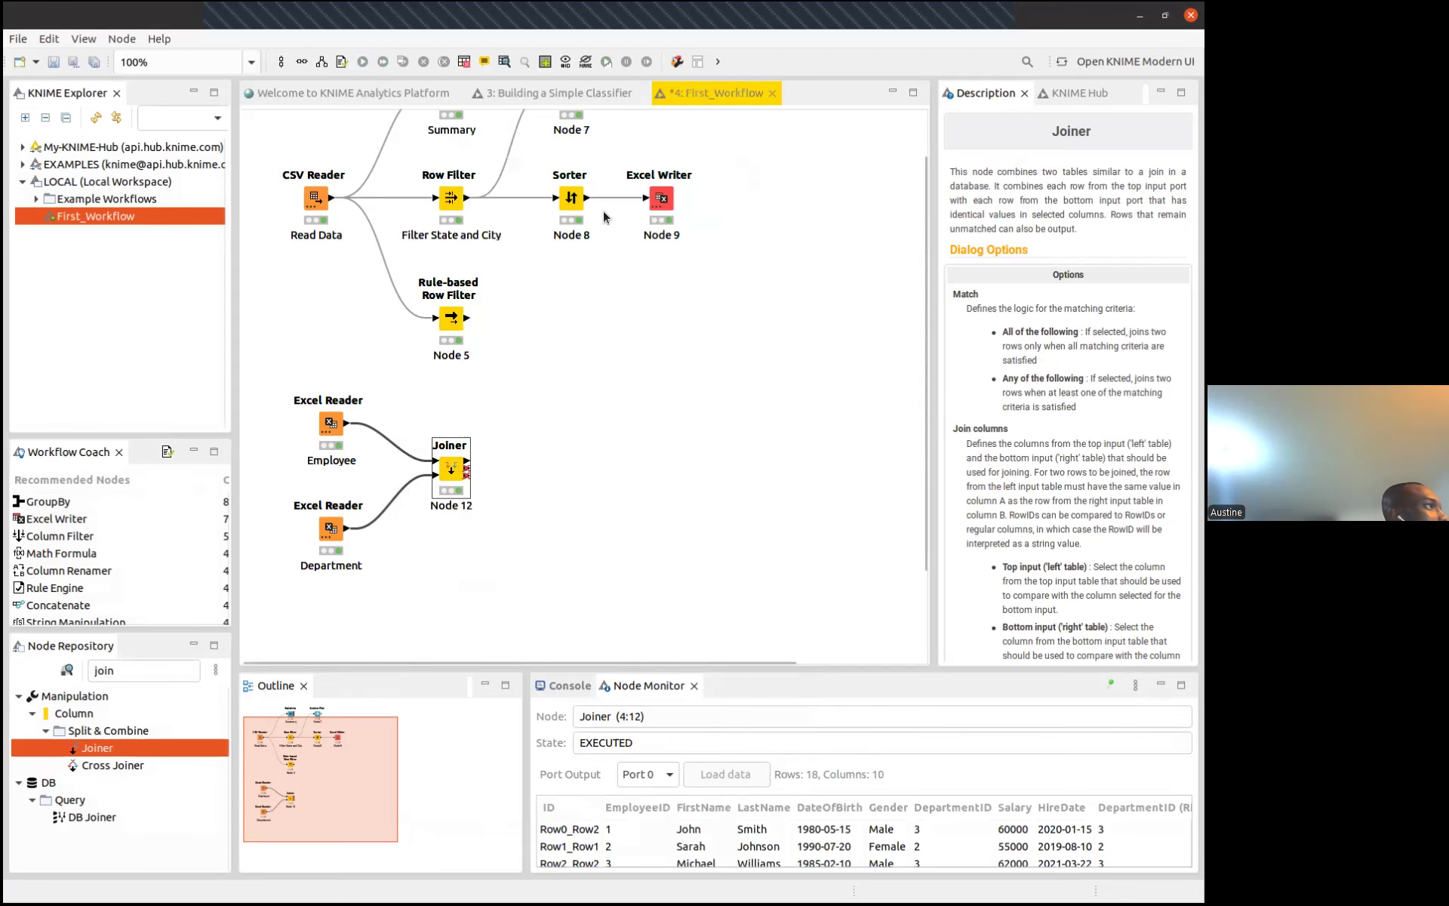
left_click_drag(581, 119, 764, 118)
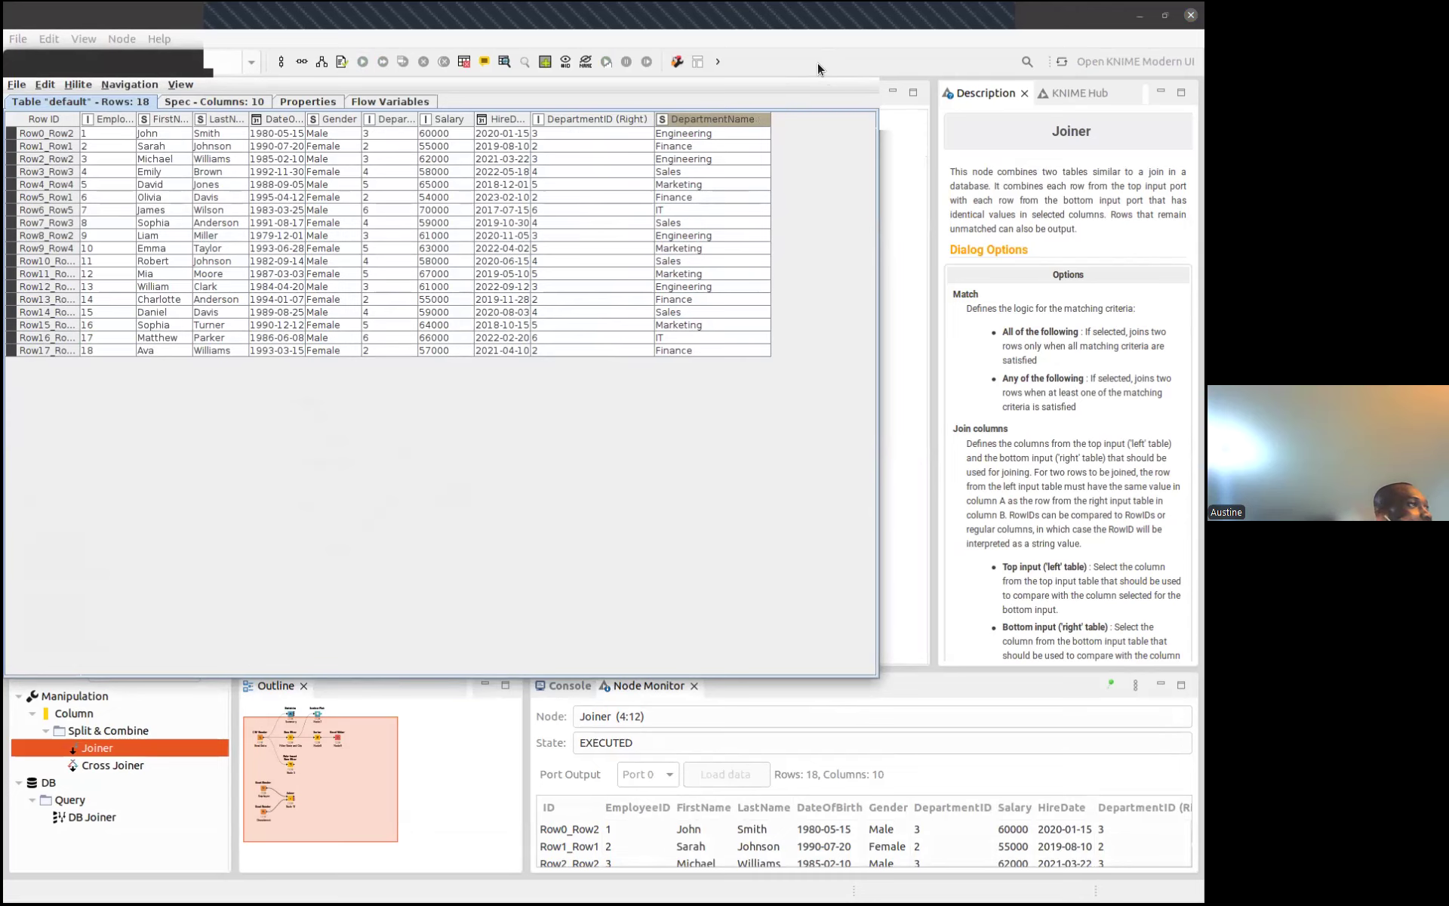
left_click(866, 60)
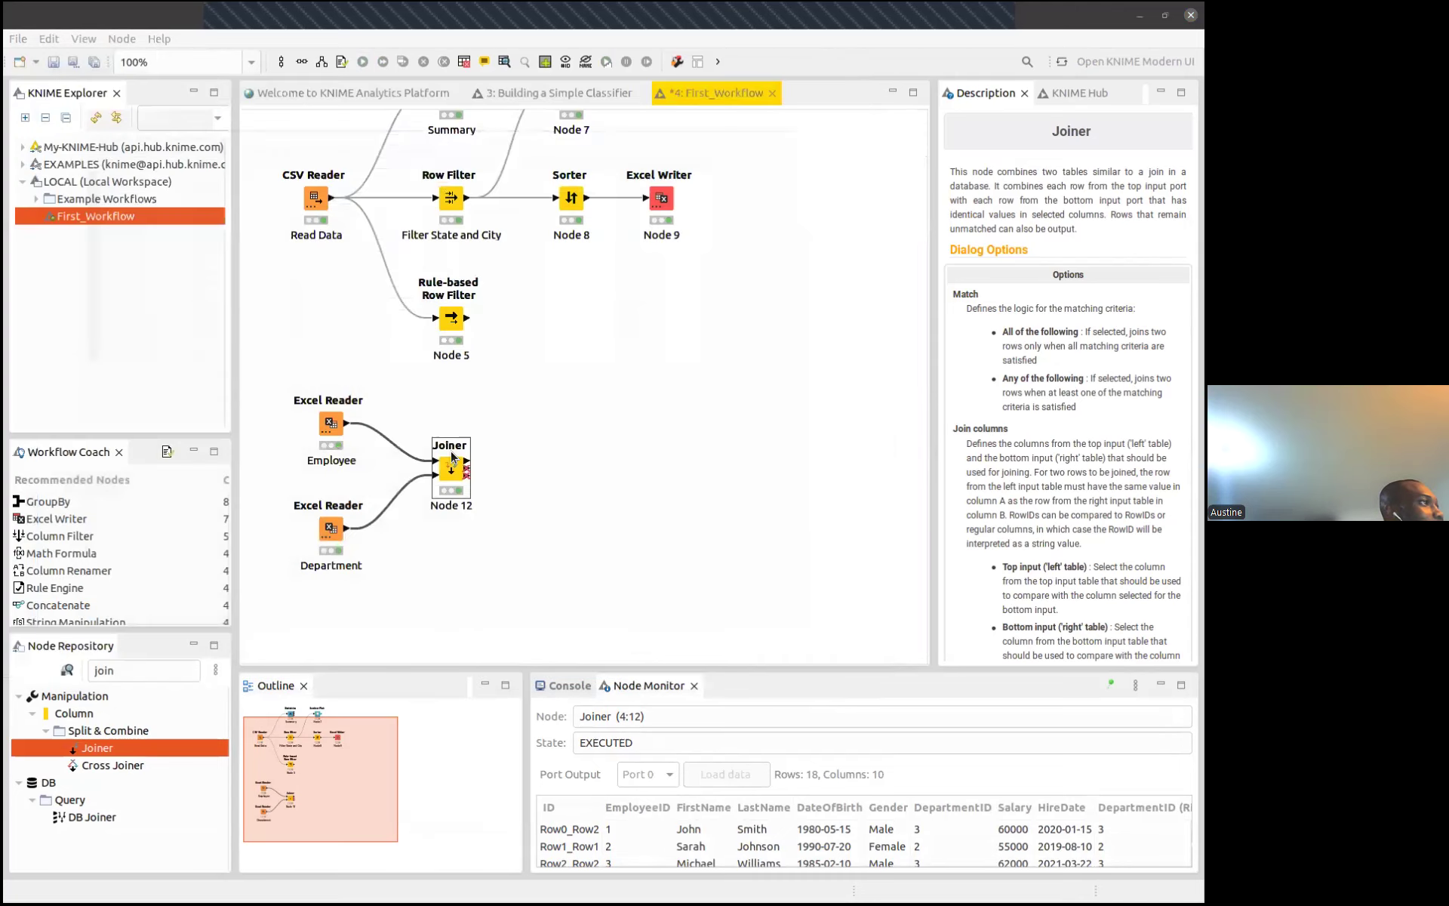
double_click(451, 461)
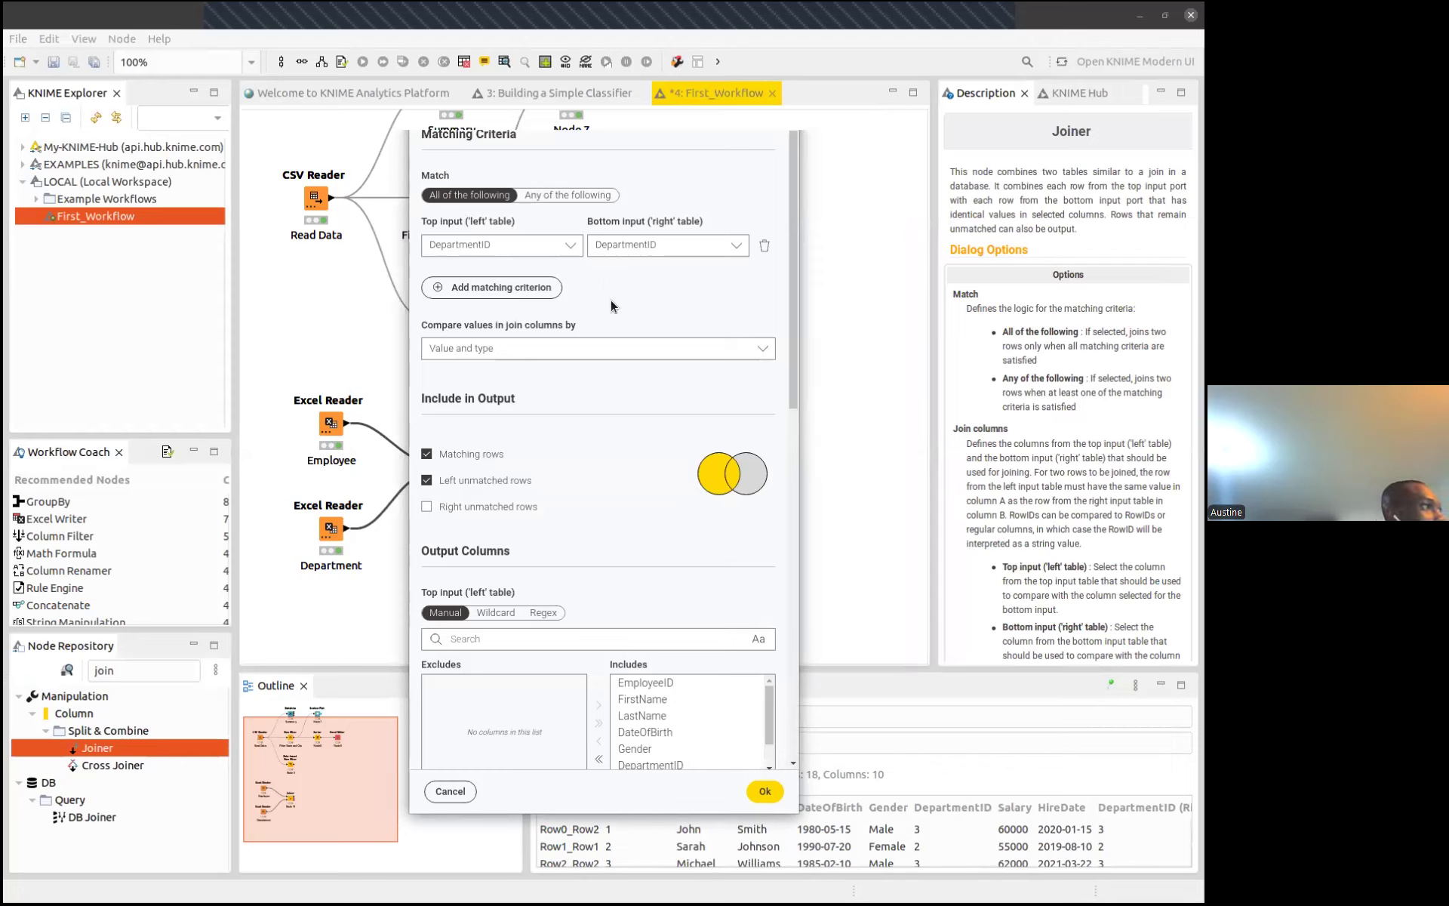
left_click(781, 108)
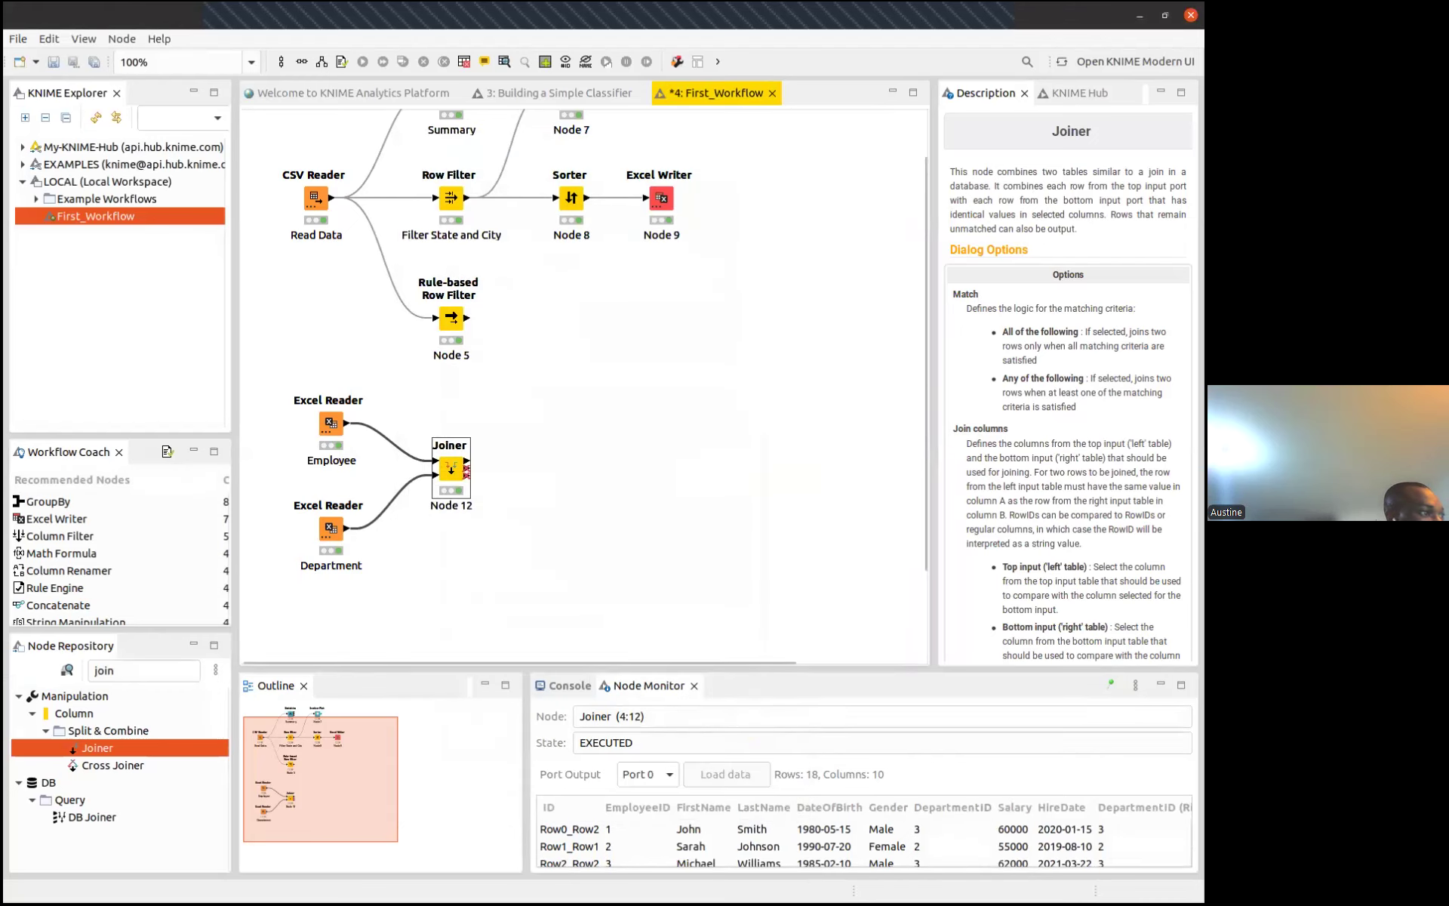
Switch to the Day 1 outline in the text editor, highlight the exercise on reading, filtering and sorting data, and minimize the document
key("alt+Tab")
left_click_drag(740, 180, 600, 179)
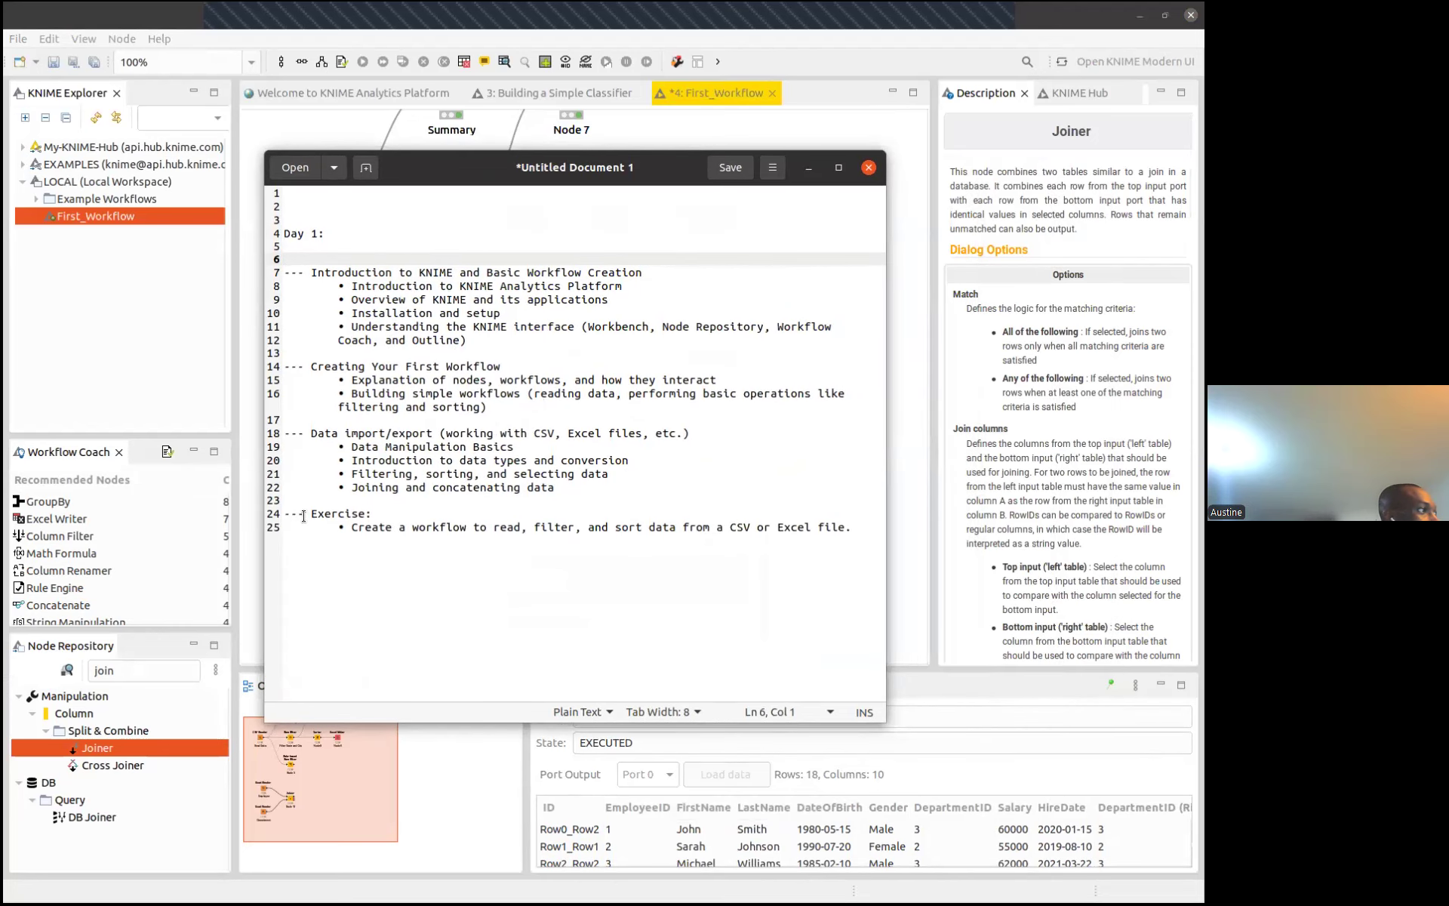
left_click_drag(309, 515, 418, 538)
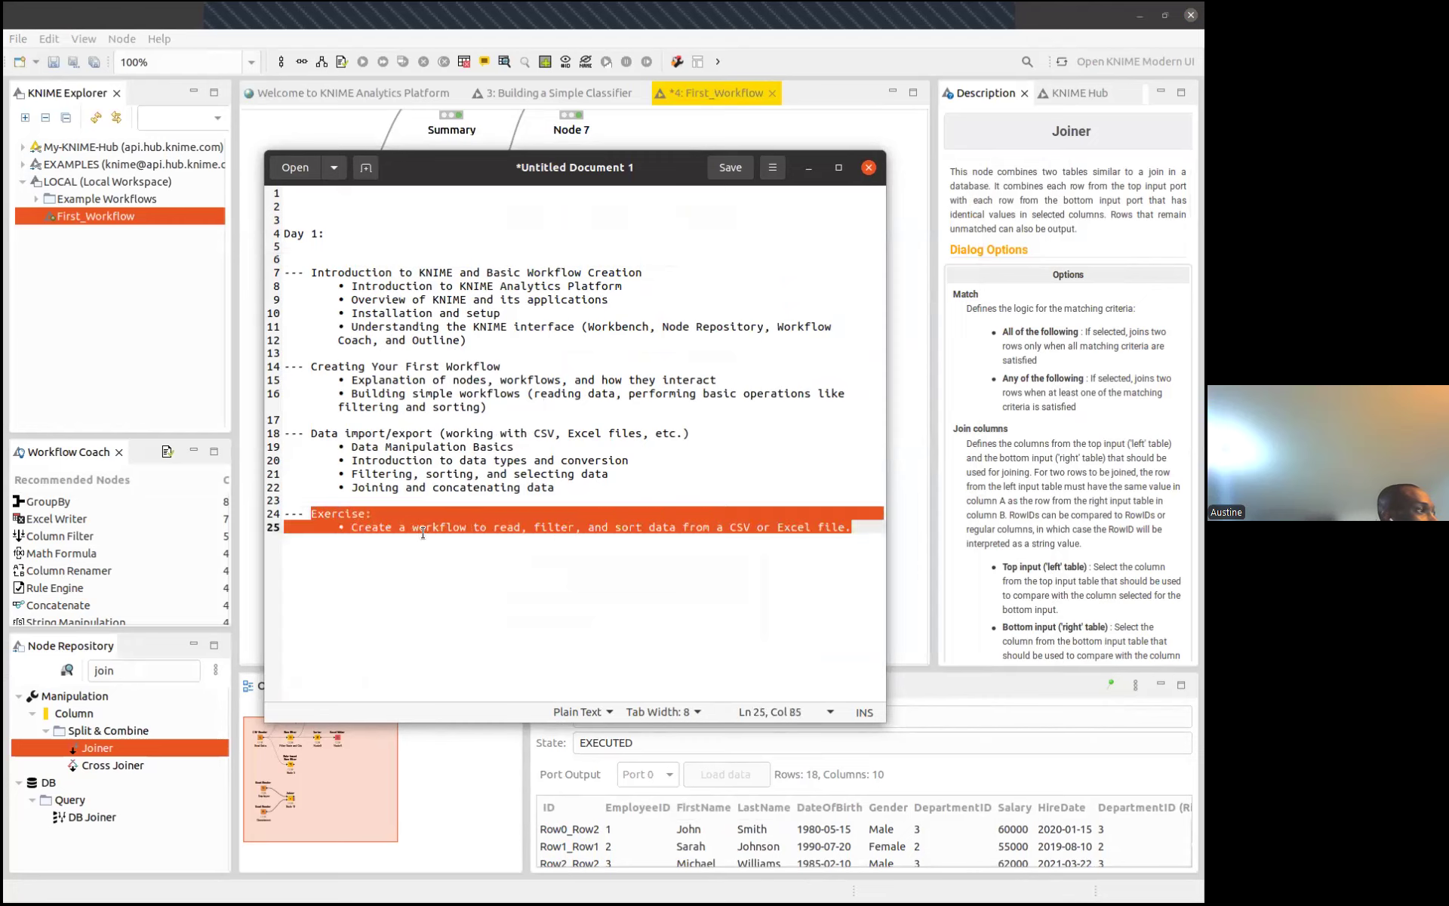
left_click(569, 526)
left_click(851, 526)
left_click(391, 527, "shift")
left_click_drag(390, 526, 291, 513)
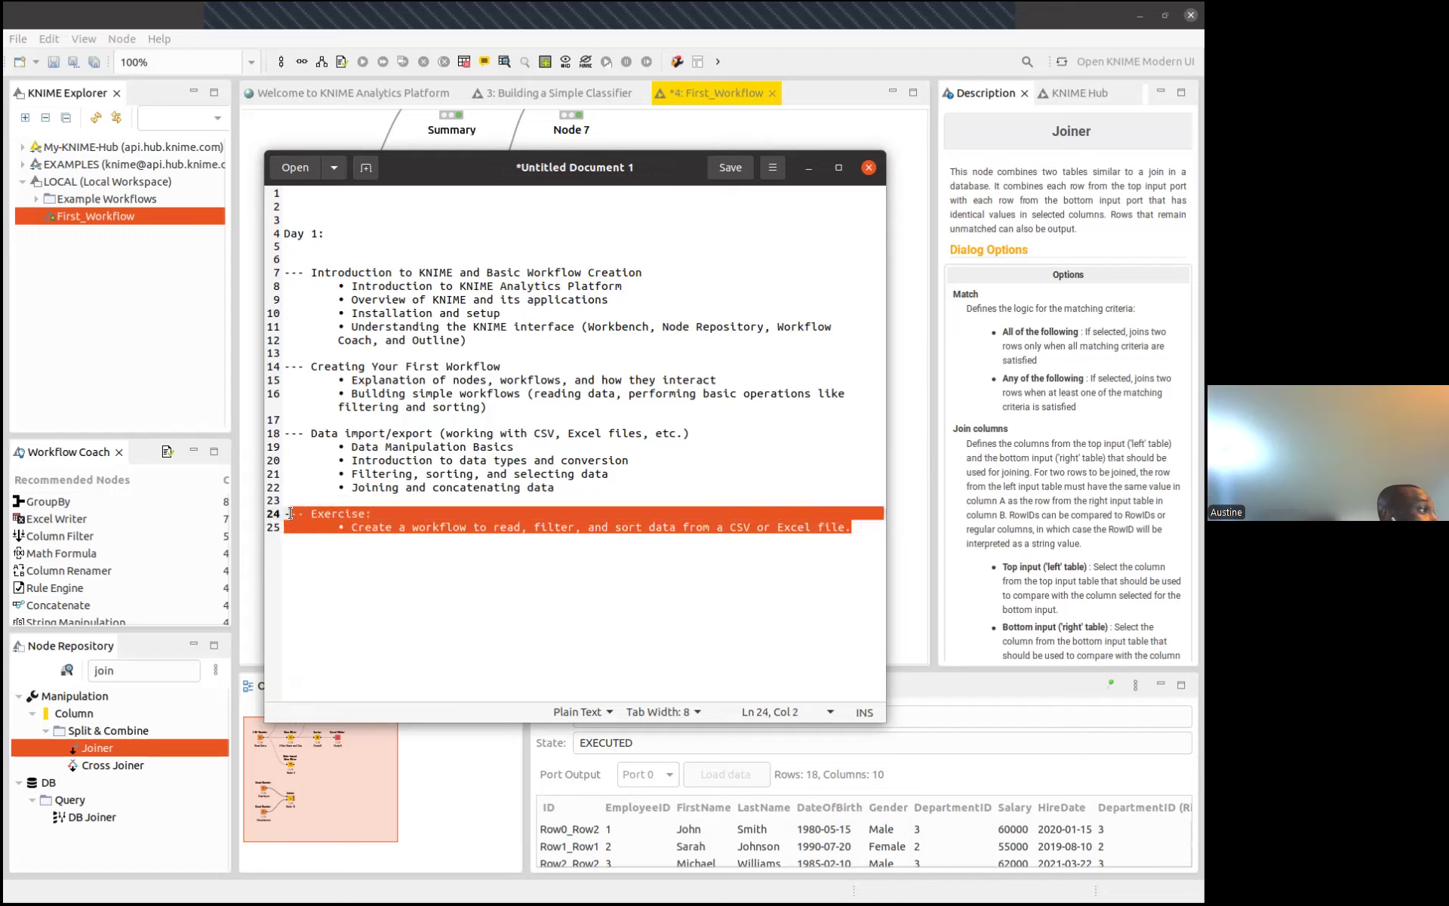
left_click(389, 525)
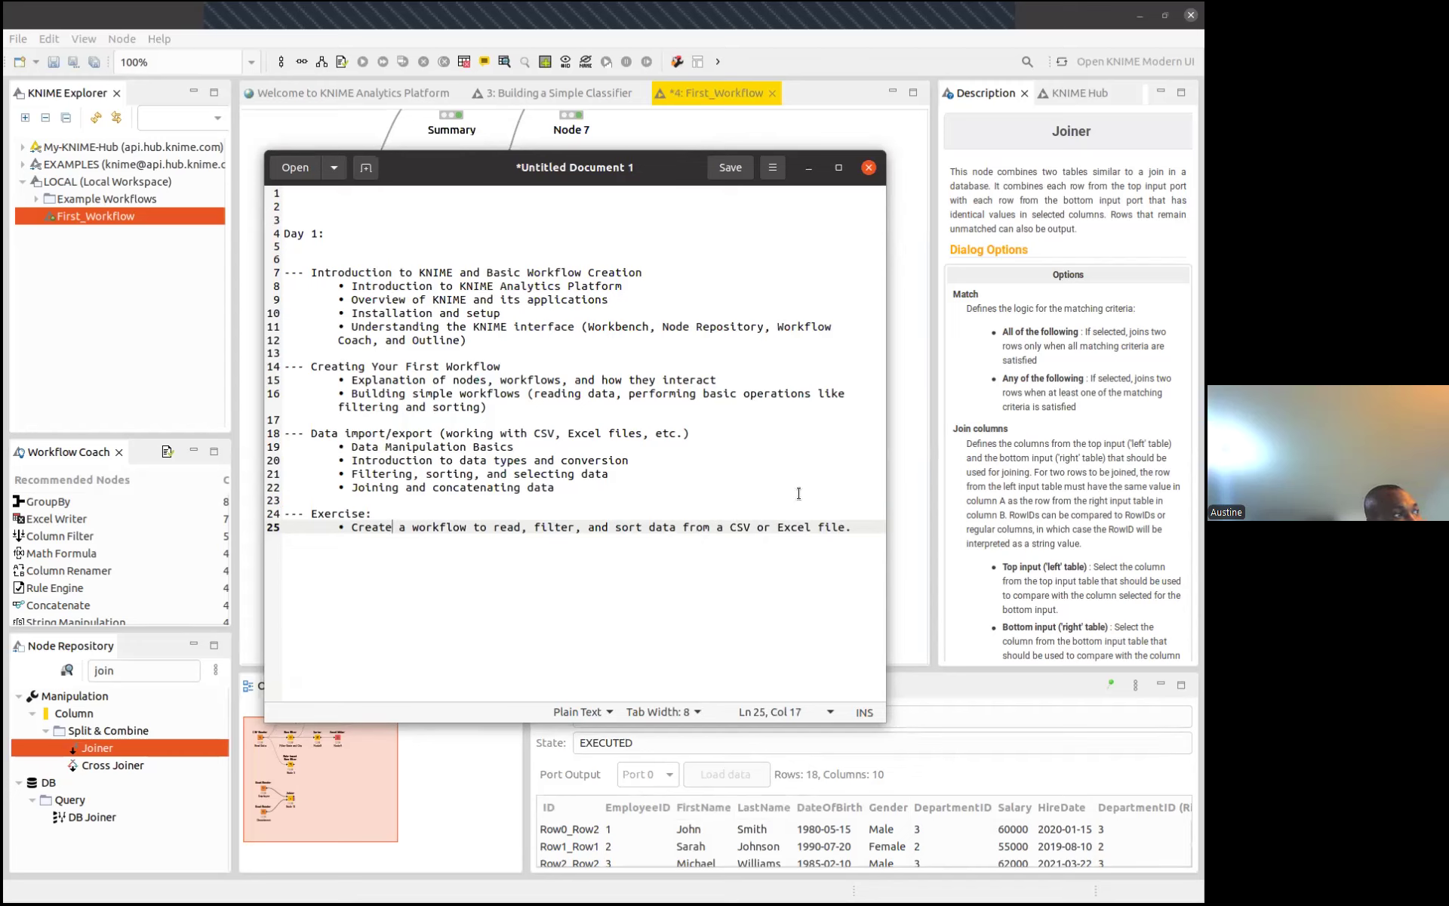
left_click(868, 166)
left_click(615, 478)
left_click(806, 169)
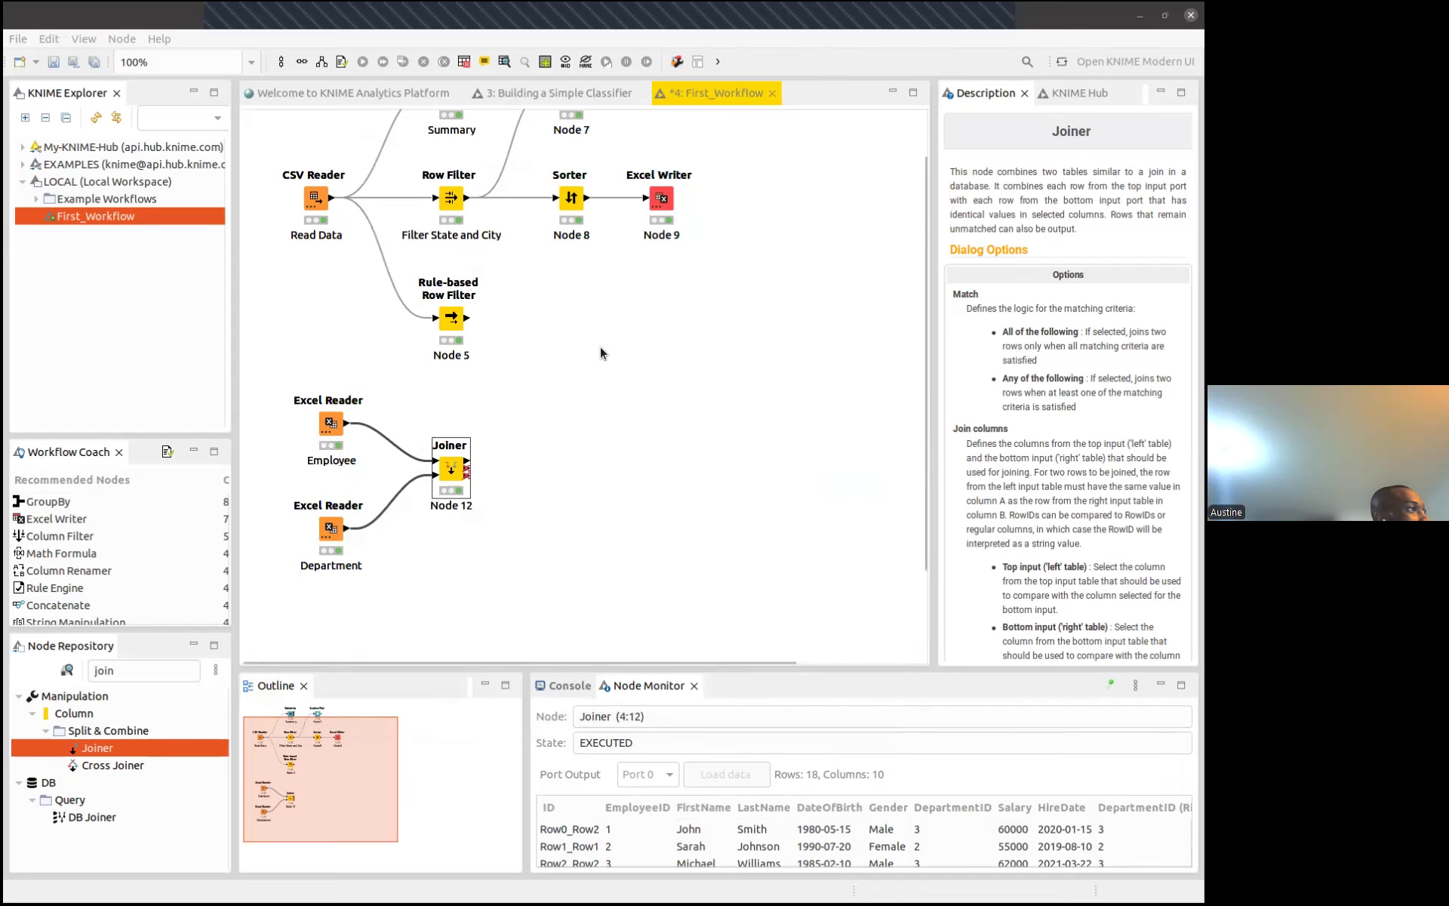
Deselect the Joiner and save First_Workflow
left_click(602, 349)
key("ctrl+s")
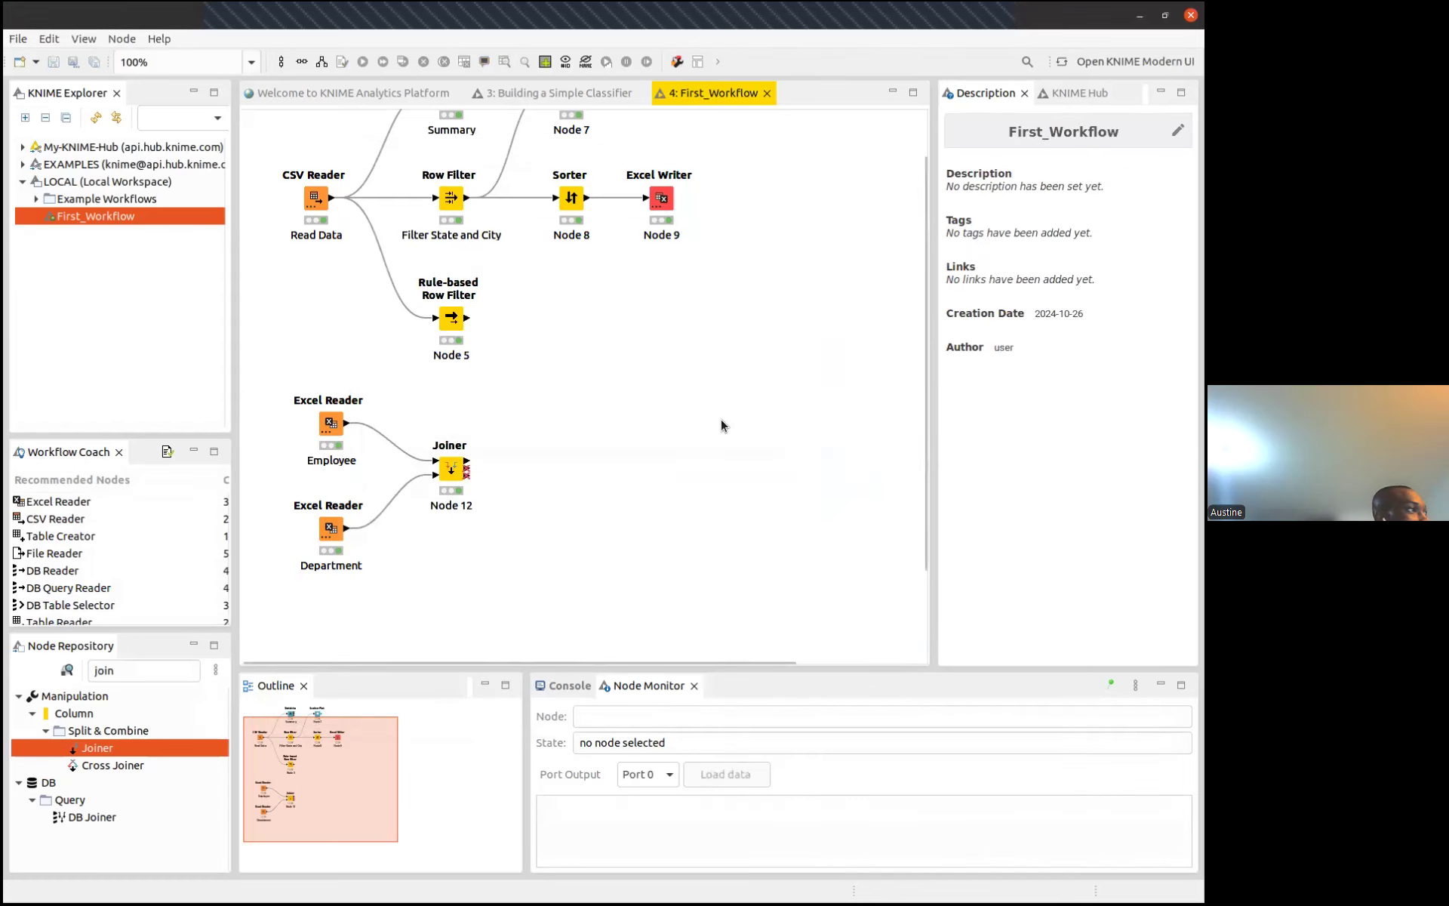